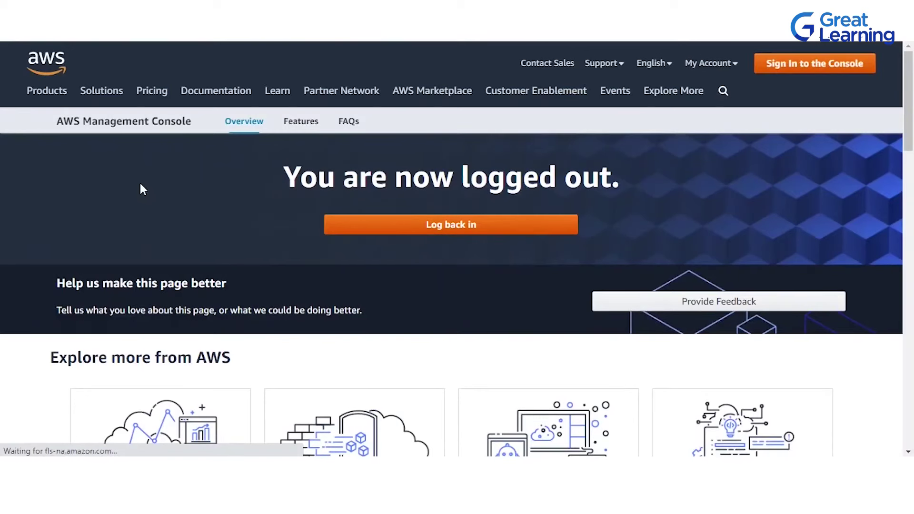
Step: Log back in, go to EC2 from Services, and list the running t2.micro instance
left_click(388, 218)
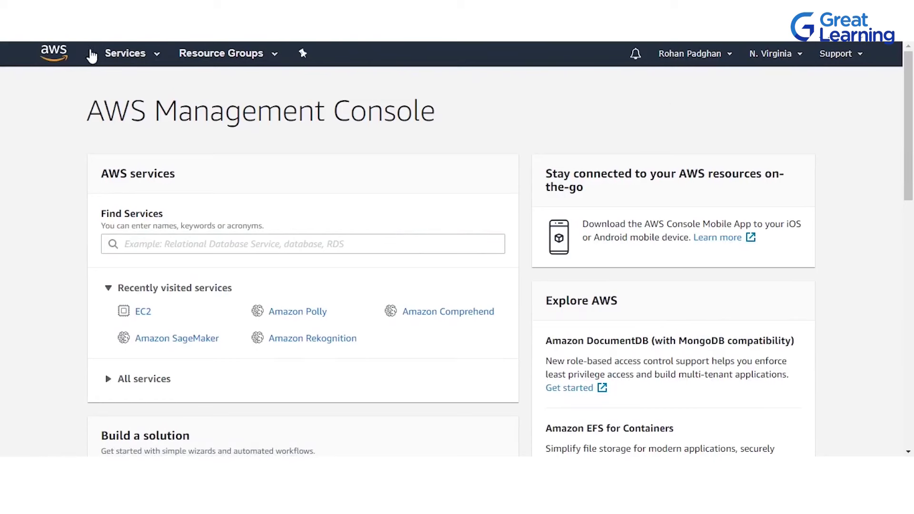
left_click(132, 60)
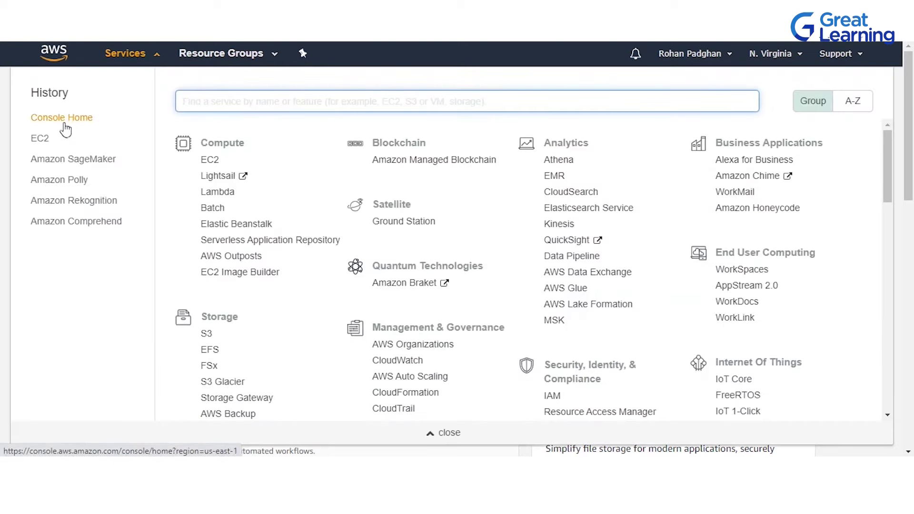
left_click(51, 141)
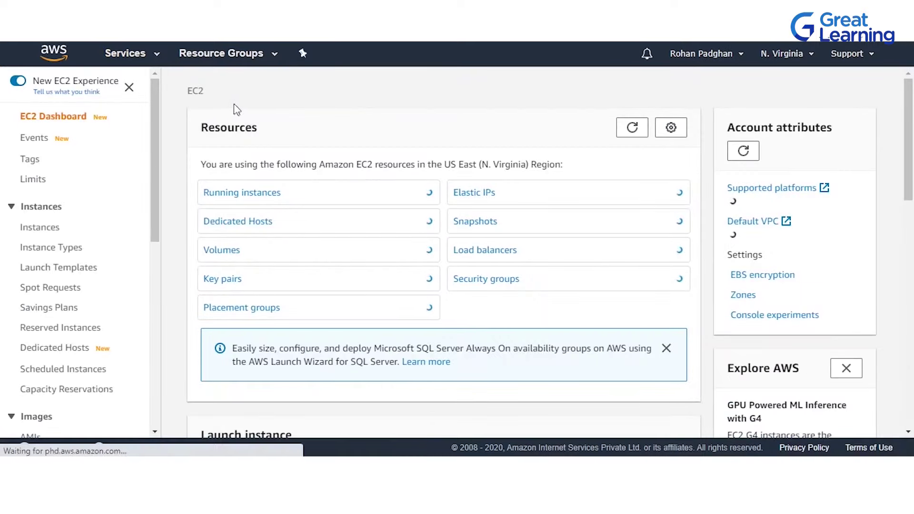
left_click(230, 193)
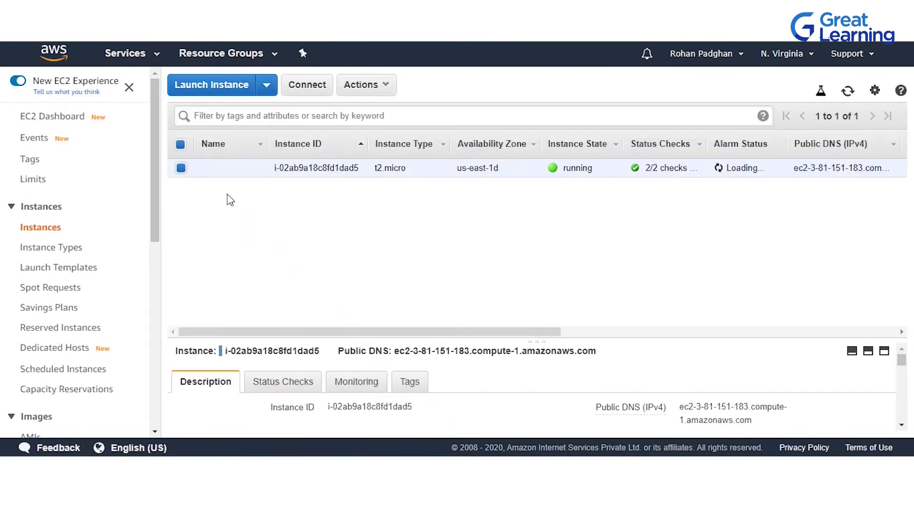
Step: Terminate the running t2.micro instance via Actions > Instance State, then return to the EC2 Dashboard
left_click(367, 84)
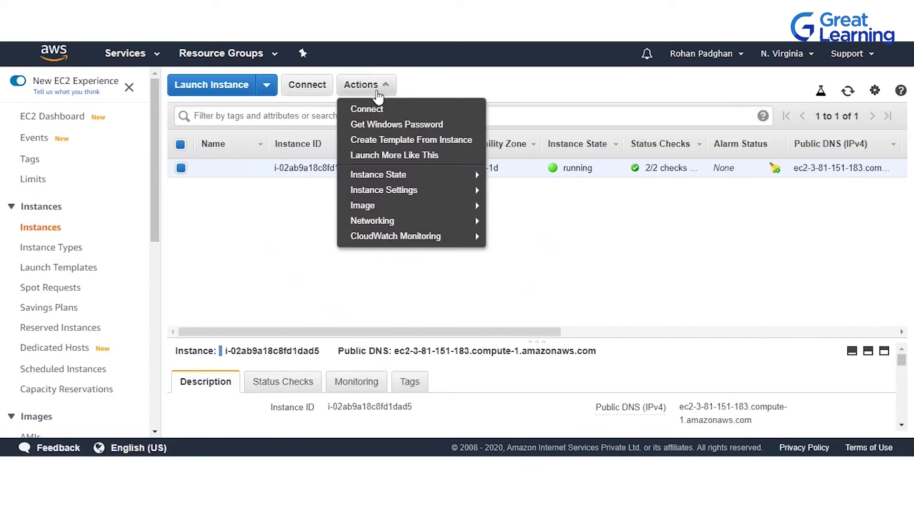
mouse_move(360, 176)
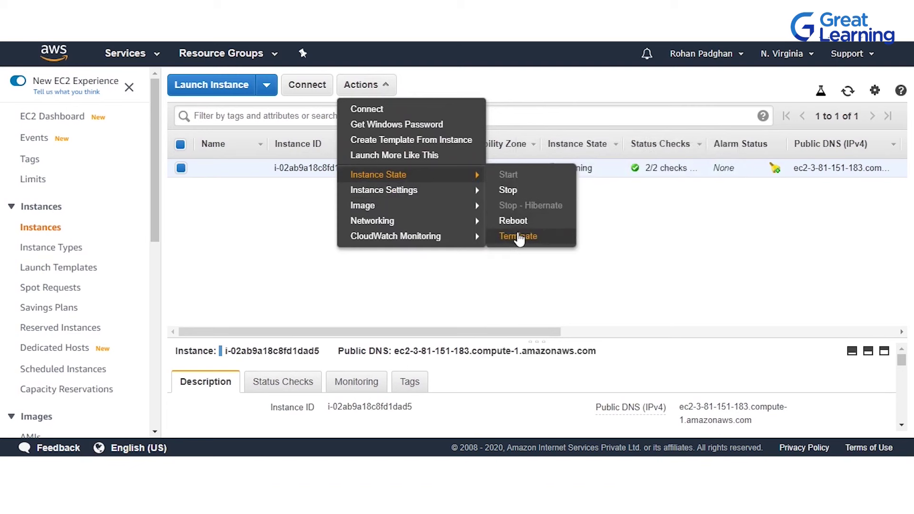
mouse_move(476, 176)
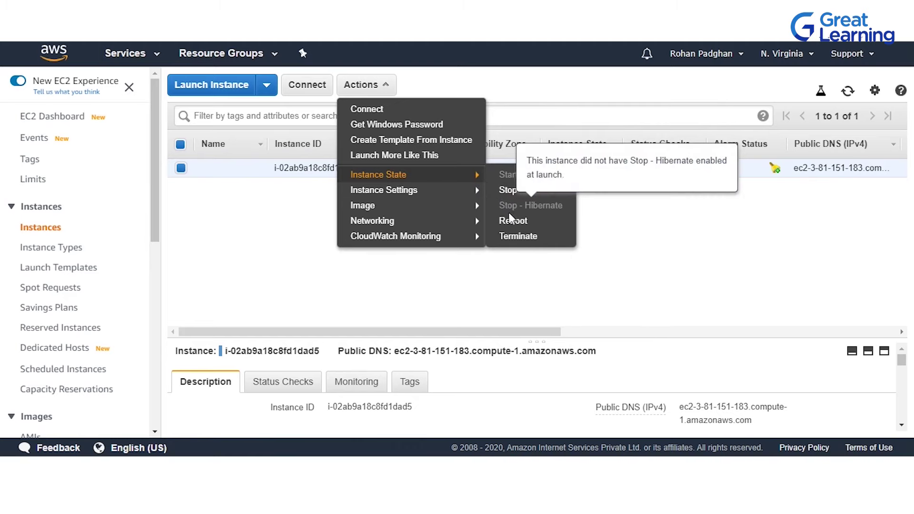
left_click(508, 237)
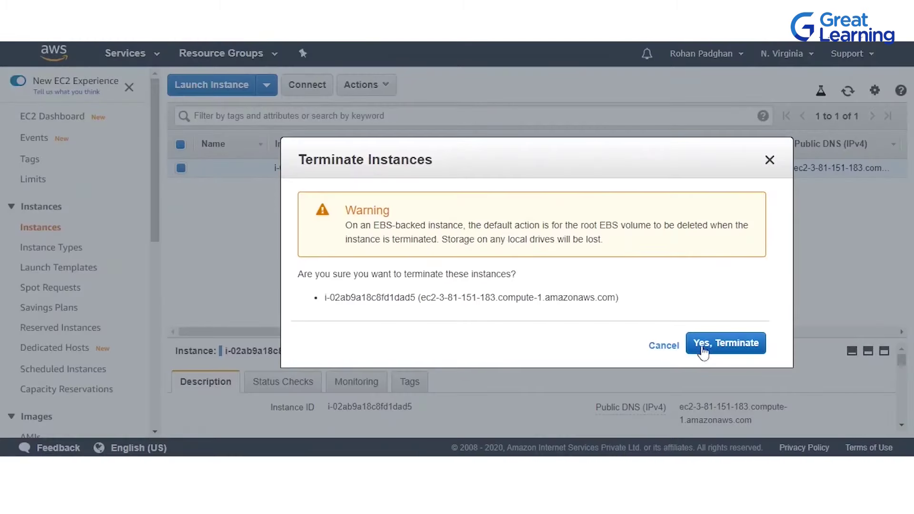
left_click(711, 345)
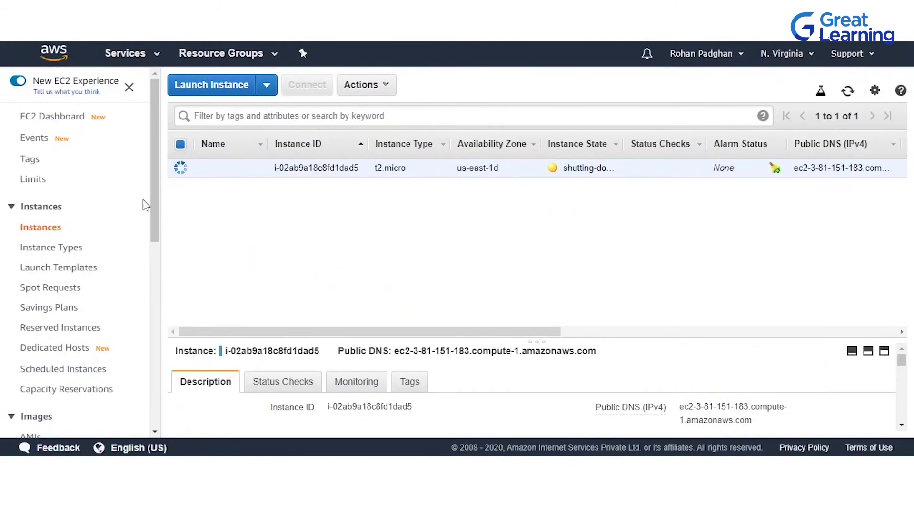
left_click(57, 123)
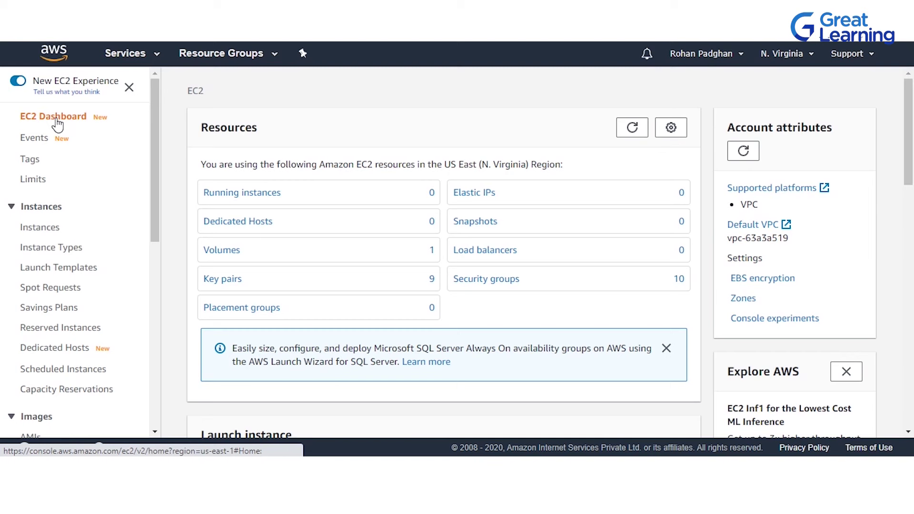
Step: From the running instances list, start the Launch Instance wizard at the AMI step
left_click(229, 197)
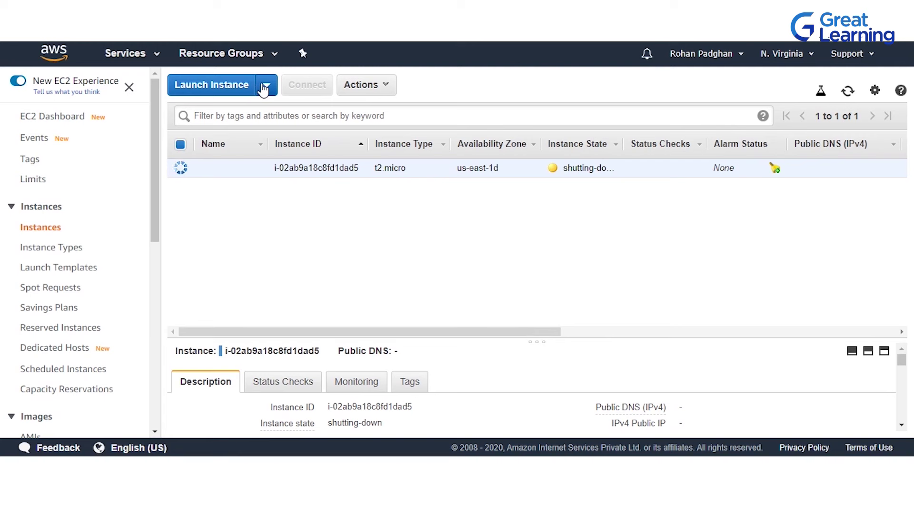
left_click(265, 87)
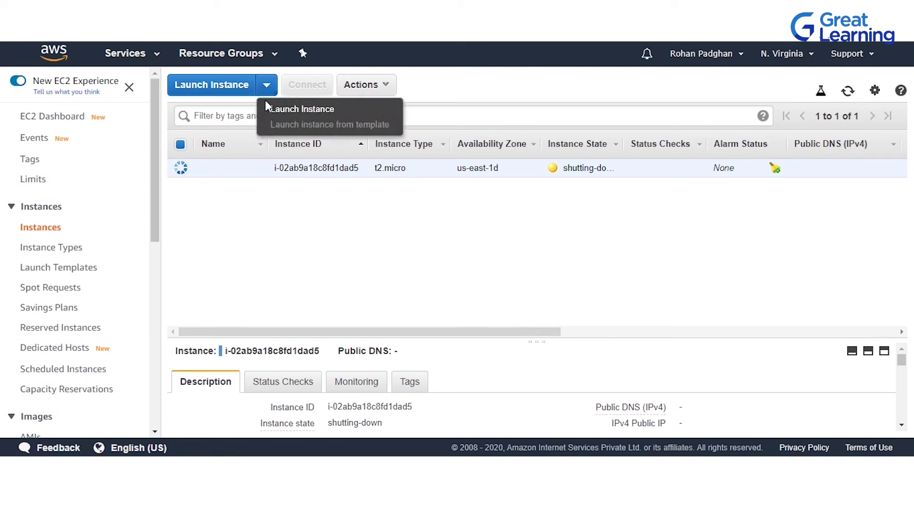
left_click(267, 105)
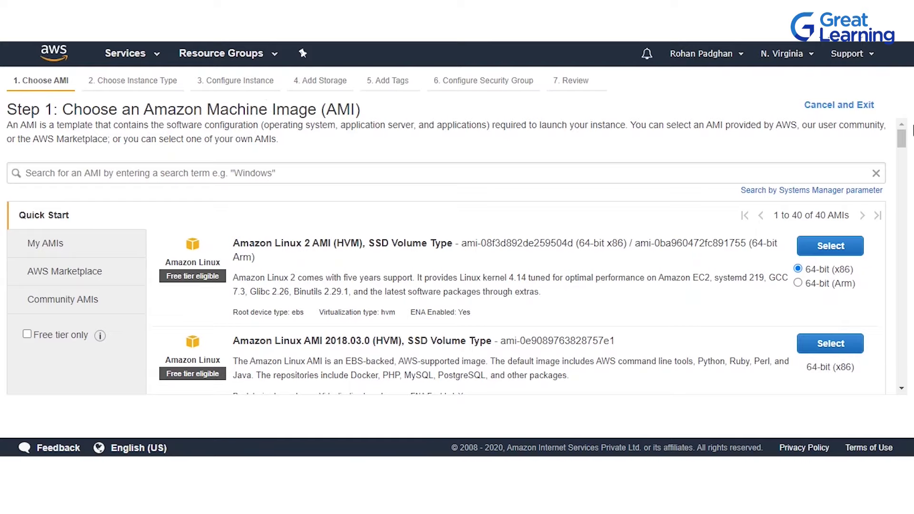
Step: Browse the Quick Start AMIs and select Microsoft Windows Server 2019 Base
left_click_drag(906, 142, 908, 146)
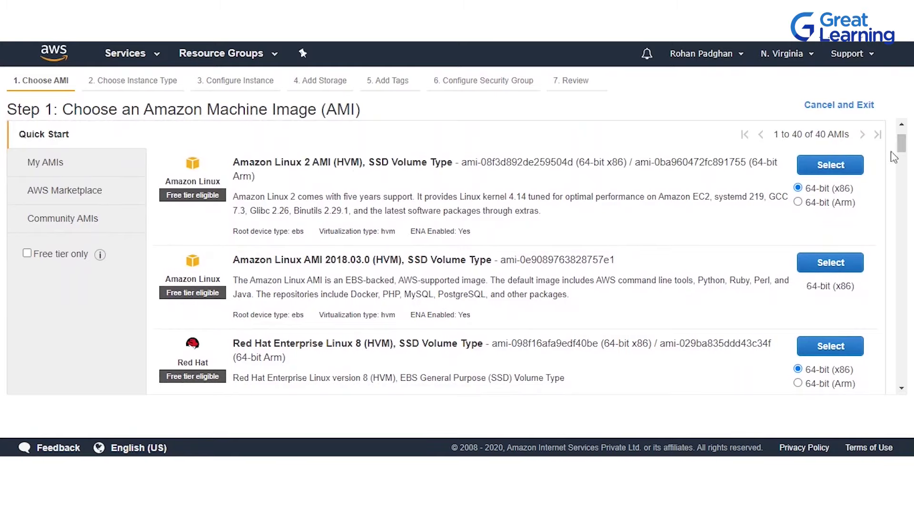
left_click_drag(901, 149, 898, 164)
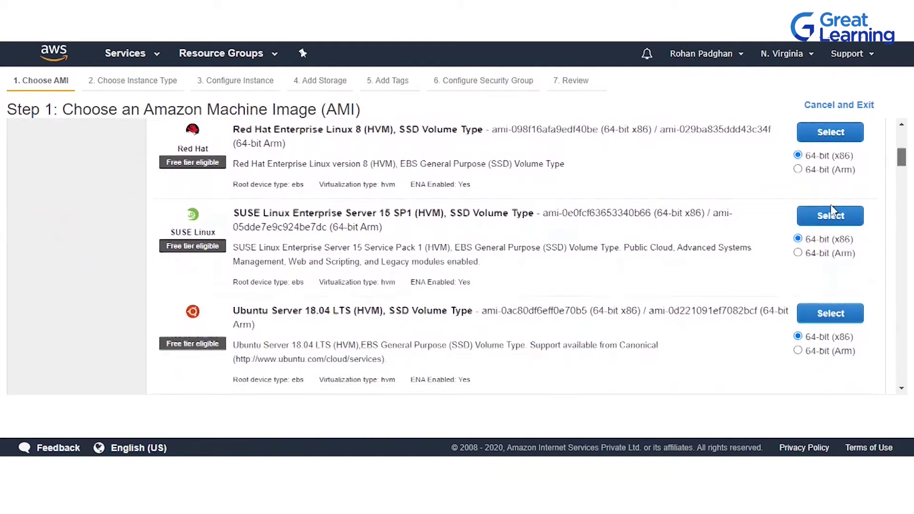
scroll(780, 252, "up", 5)
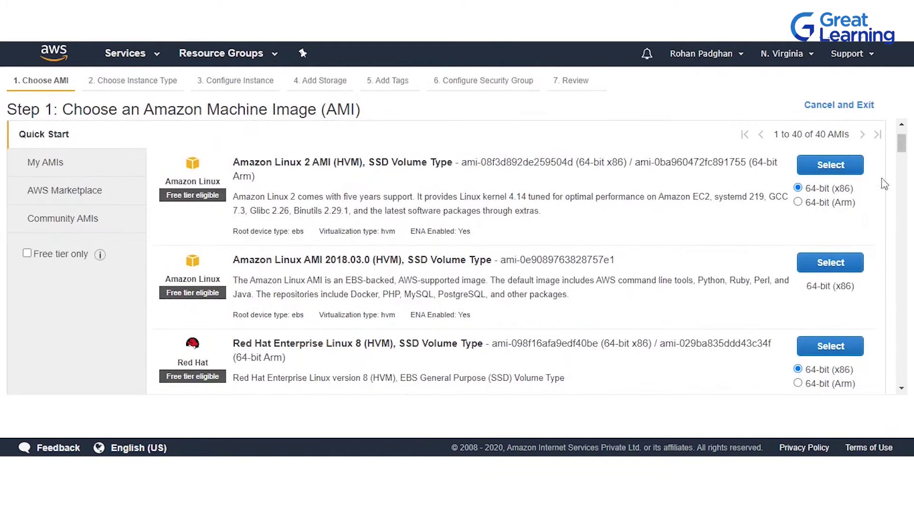
left_click_drag(901, 145, 907, 185)
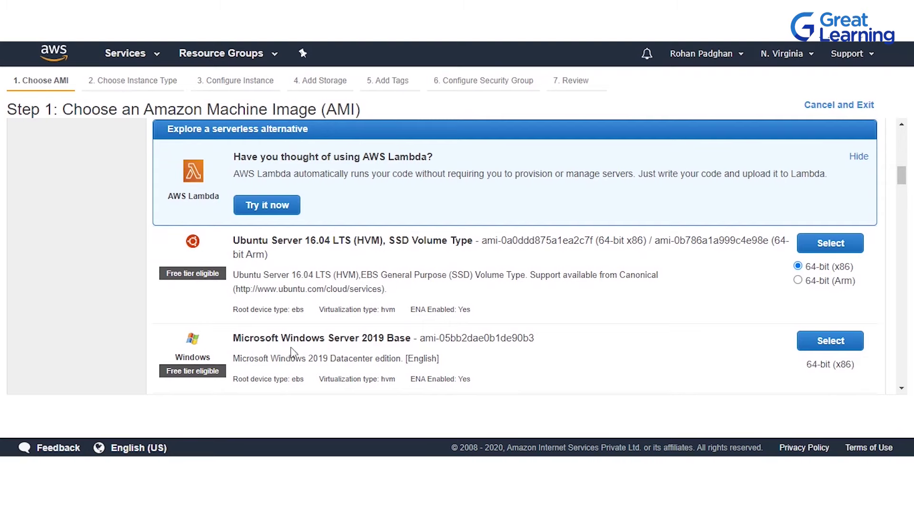
left_click_drag(903, 177, 907, 138)
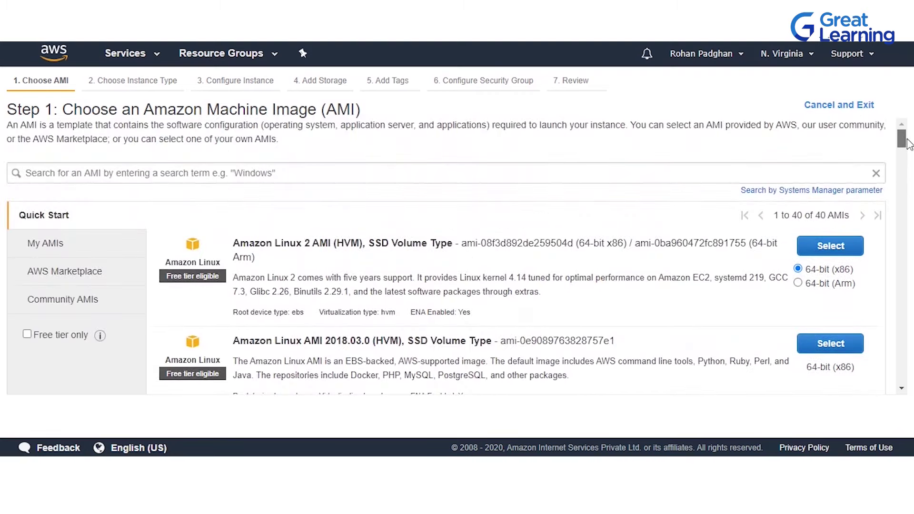
scroll(907, 142, "down", 1)
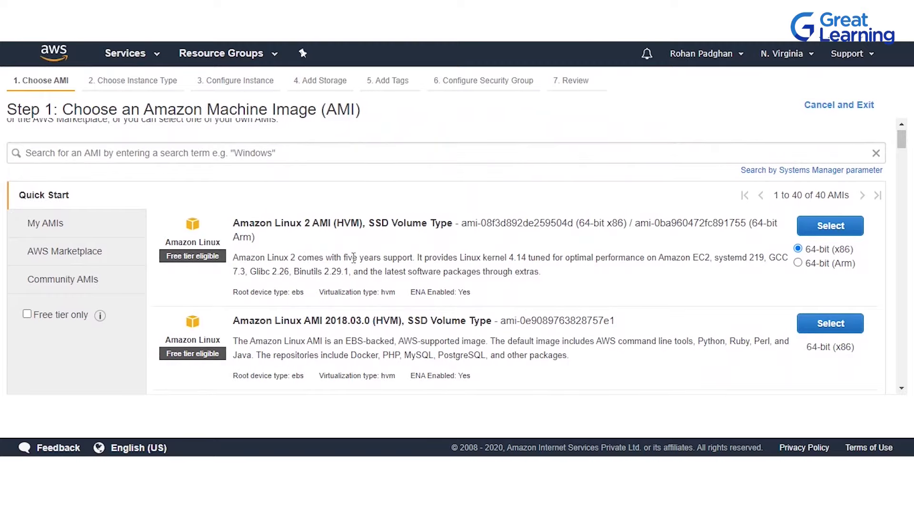
scroll(901, 148, "down", 1)
left_click_drag(900, 148, 900, 165)
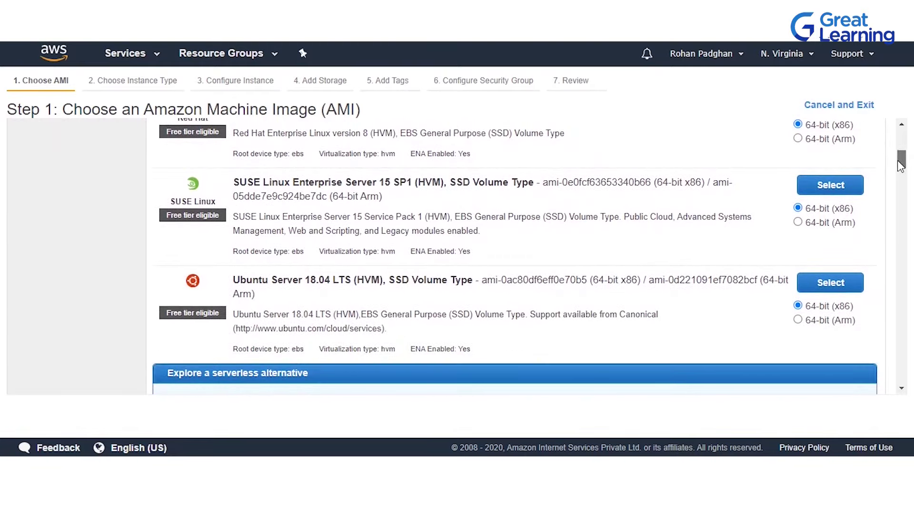
left_click_drag(899, 165, 902, 187)
scroll(909, 198, "down", 2)
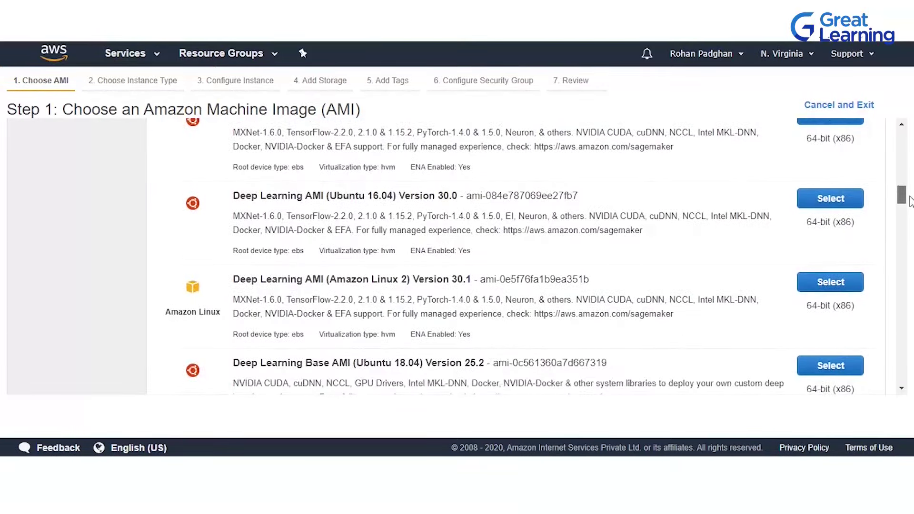
scroll(909, 197, "up", 2)
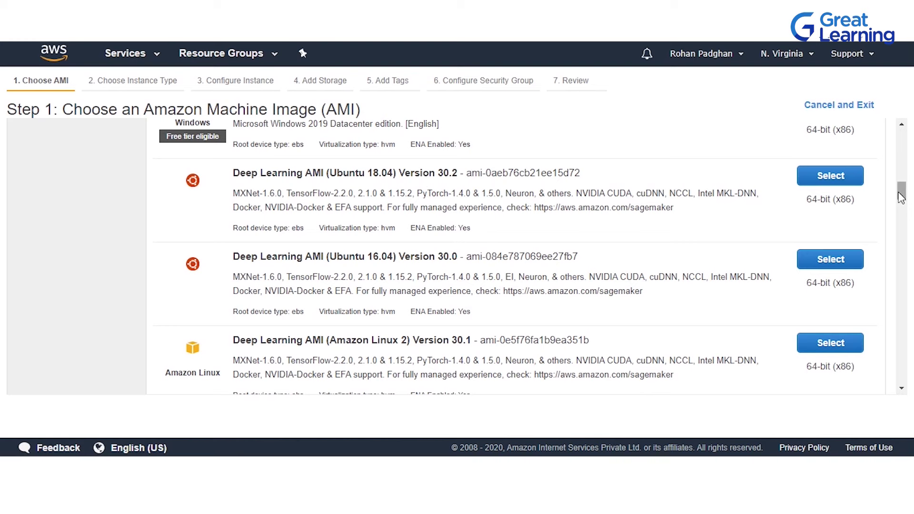
mouse_move(900, 197)
left_mouse_down()
mouse_move(903, 267)
mouse_move(912, 151)
mouse_move(899, 225)
mouse_move(907, 151)
mouse_move(899, 200)
mouse_move(899, 183)
left_mouse_up()
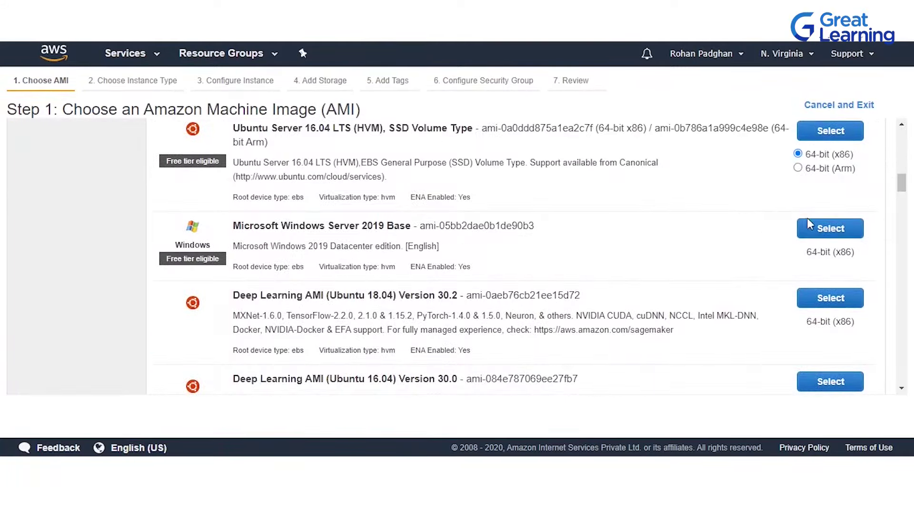
left_click(824, 229)
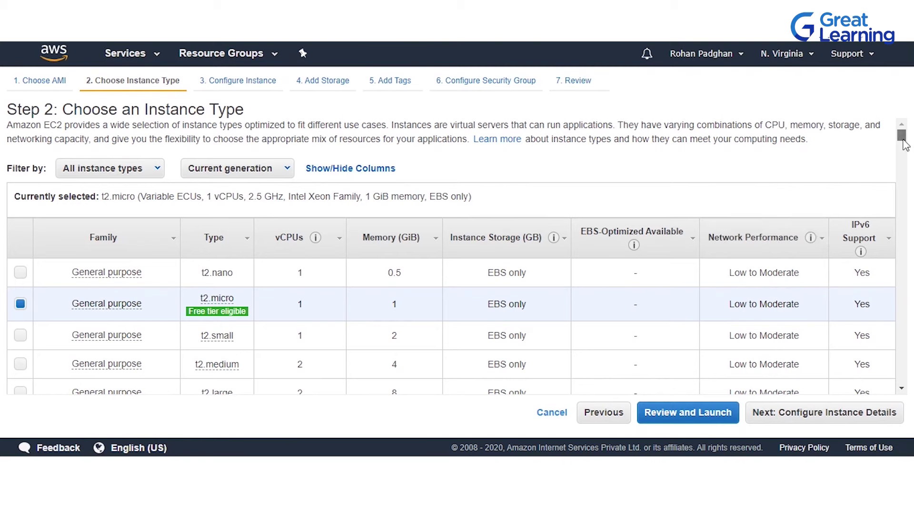
Step: Keep the free-tier t2.micro type and continue to Configure Instance Details
scroll(904, 143, "down", 4)
scroll(904, 142, "up", 3)
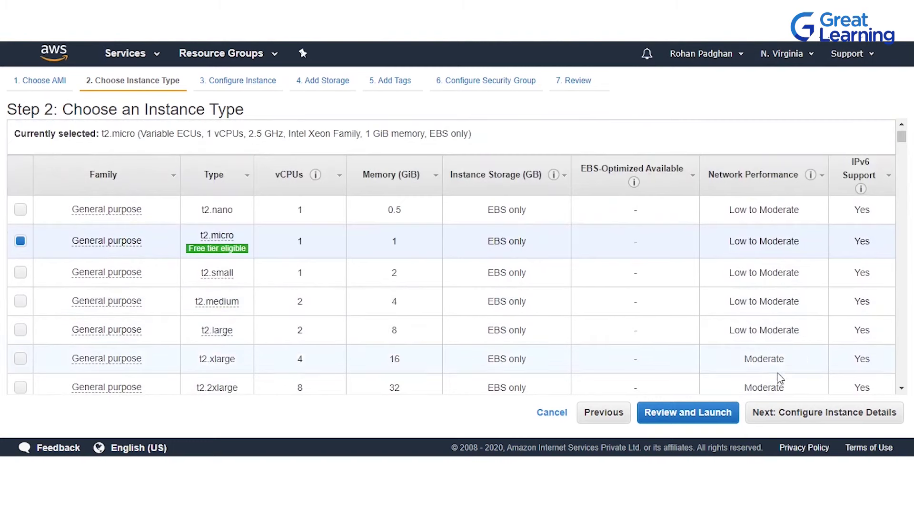
left_click(776, 413)
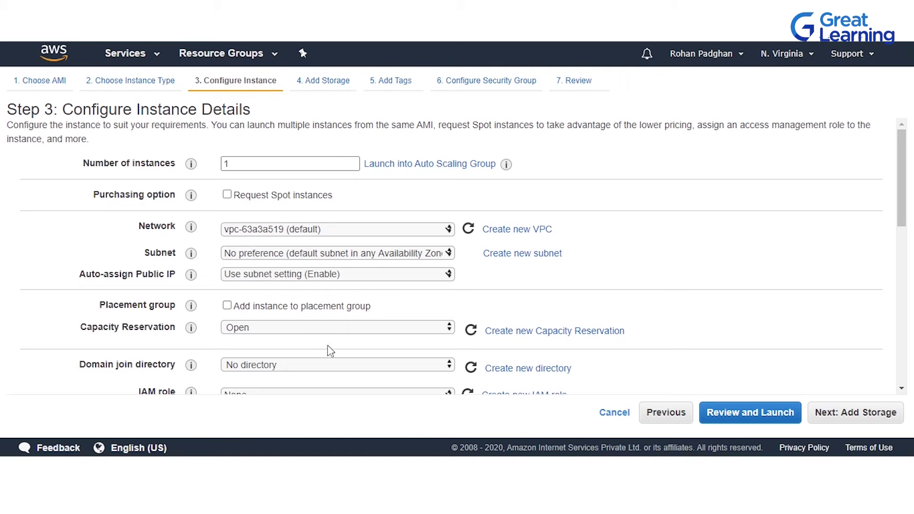
Step: Accept the default instance details (1 instance, default VPC) and continue to Add Storage
left_click_drag(908, 200, 903, 234)
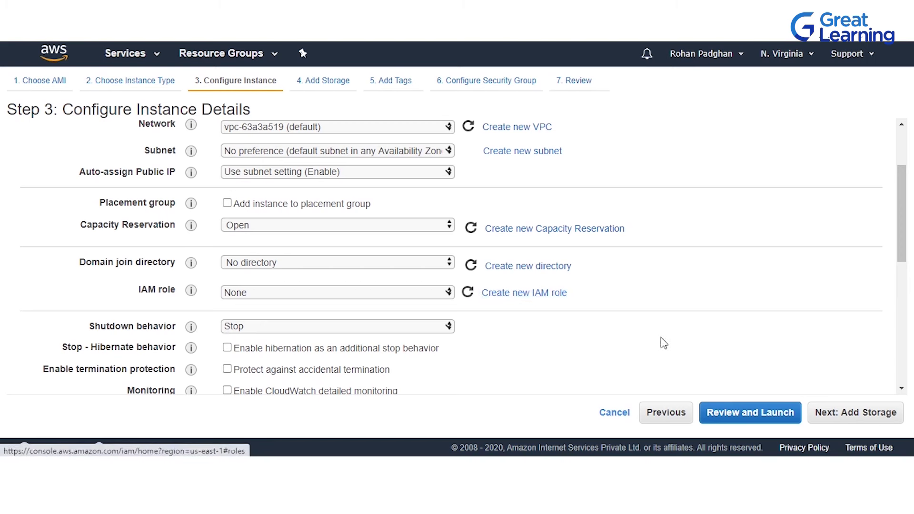
left_click(819, 418)
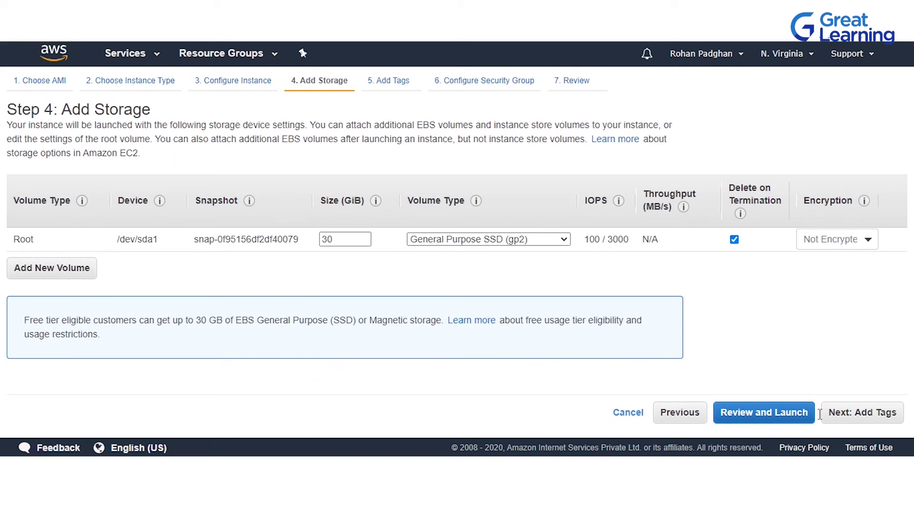
Step: Keep the root volume at 30 GiB General Purpose SSD after reviewing its size and type
left_click(338, 239)
left_click_drag(337, 239, 306, 240)
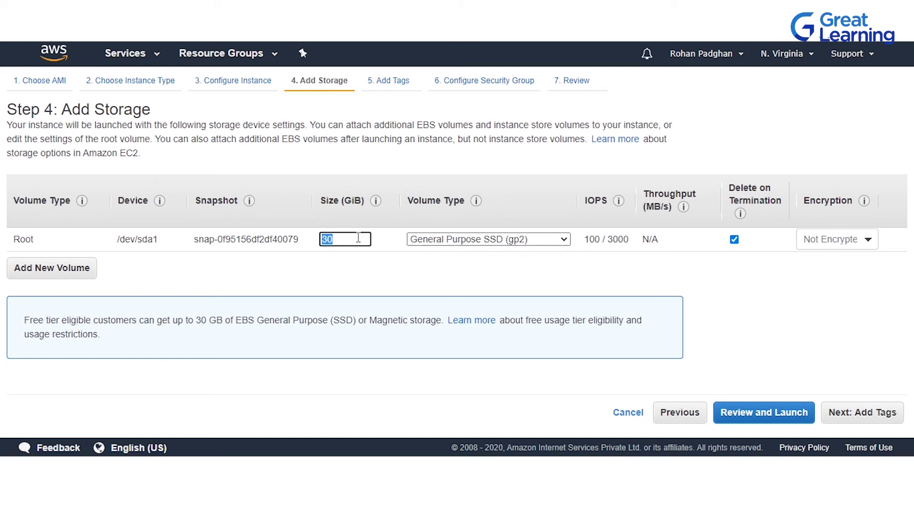
left_click(383, 266)
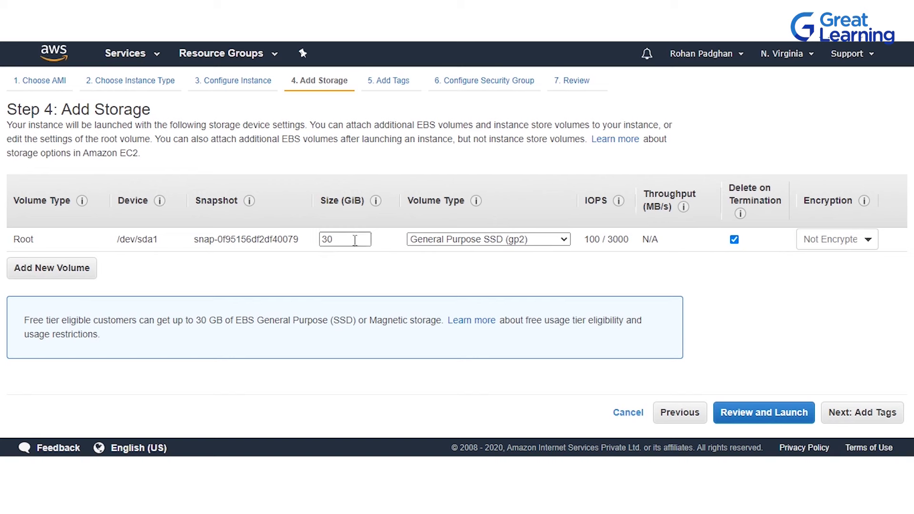
left_click(490, 243)
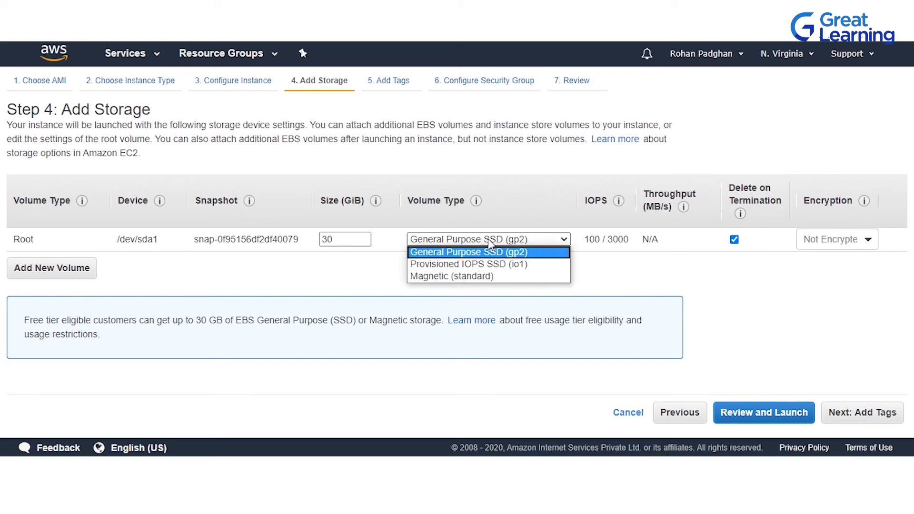
left_click(367, 268)
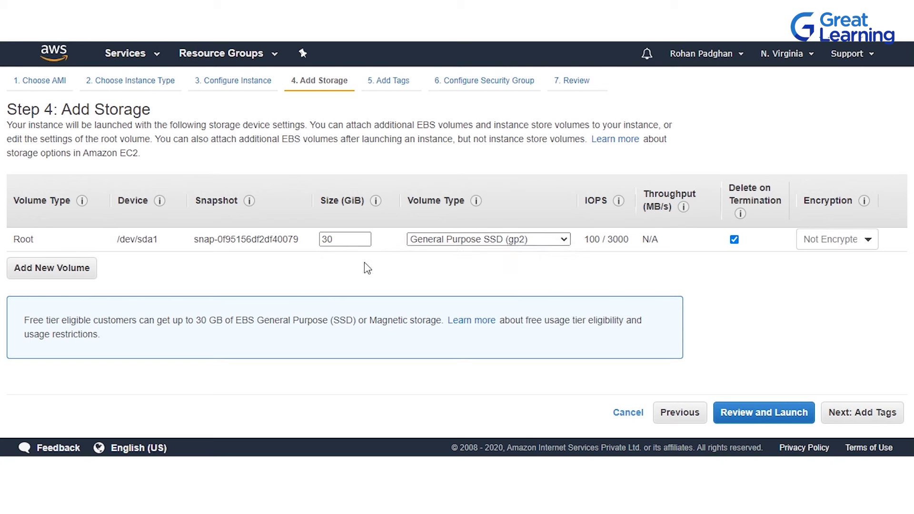
left_click(522, 242)
left_click(525, 244)
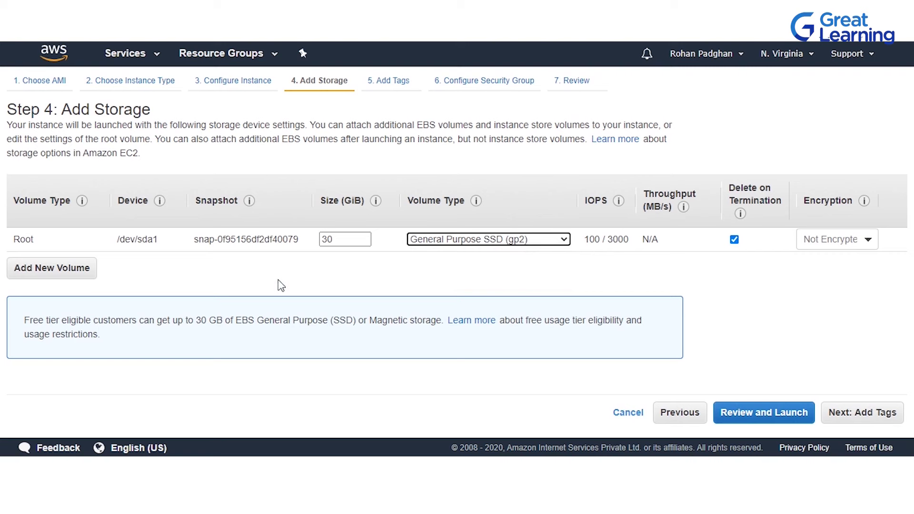
Step: Add a trial 8 GiB EBS volume, then remove the extra xvdb volume
left_click(58, 271)
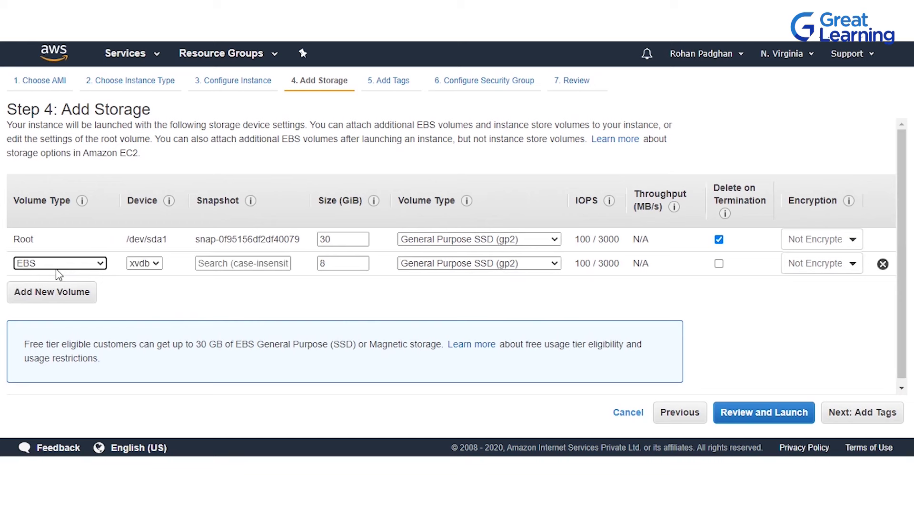
left_click(452, 267)
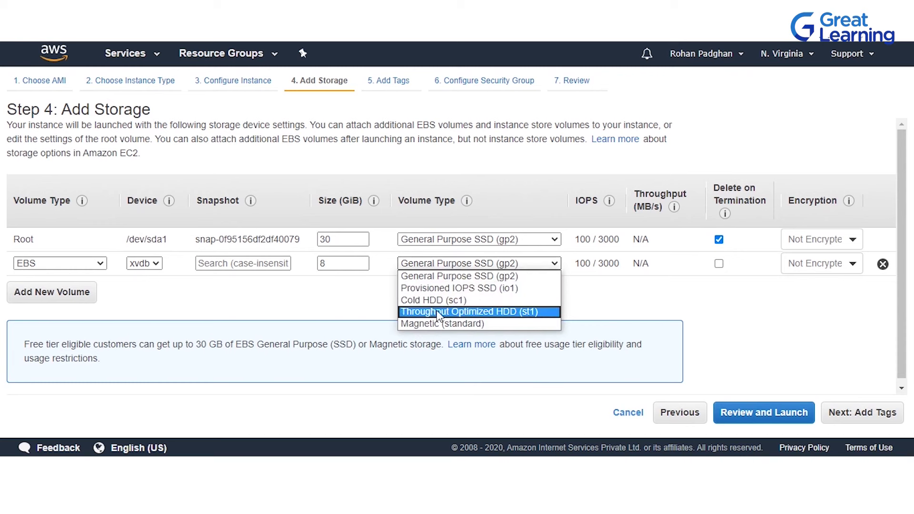
left_click(365, 310)
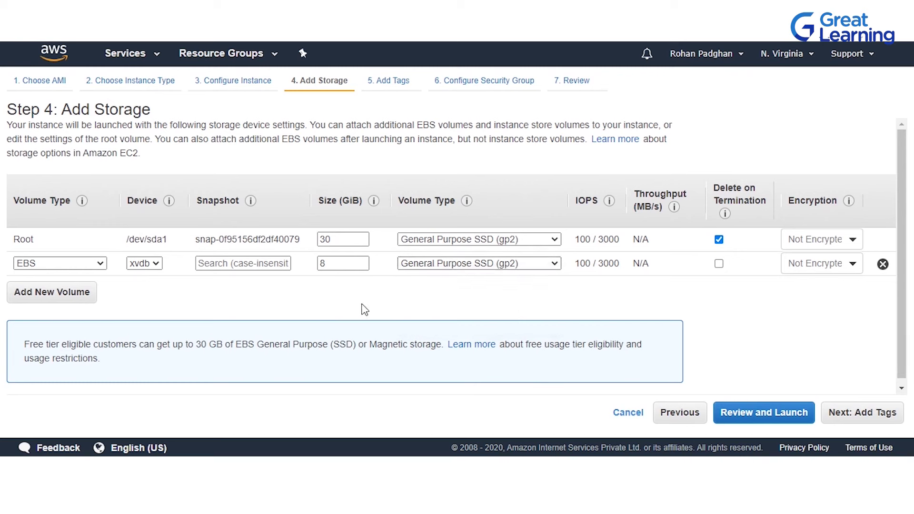
left_click(882, 265)
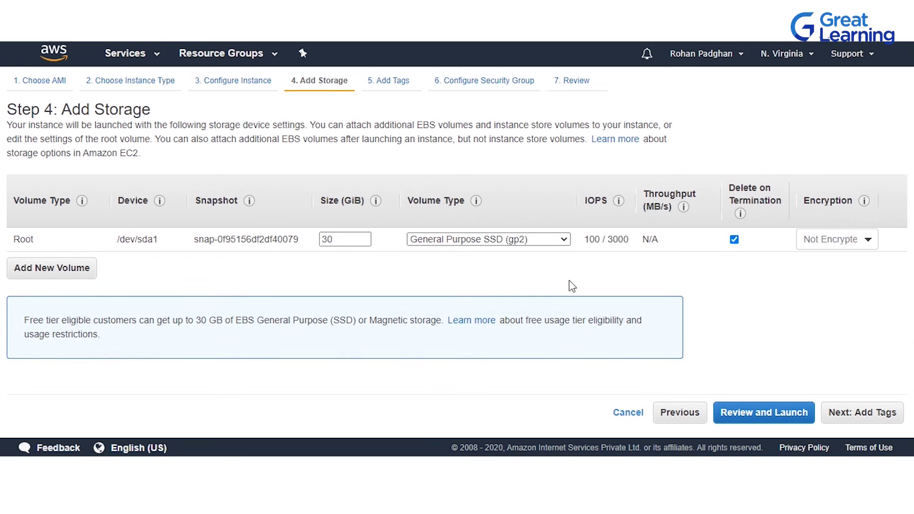
Step: Move on from the 30 GiB gp2 storage setup to the Add Tags step
left_click(843, 414)
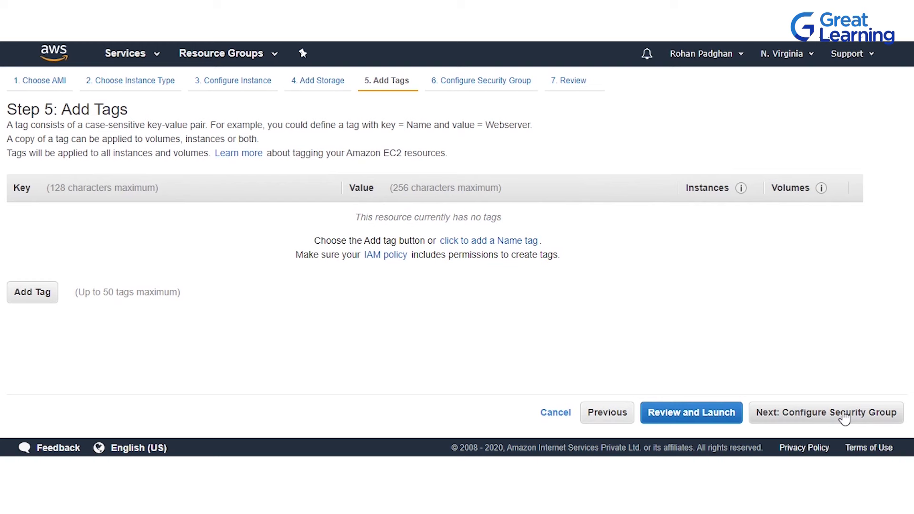
Step: Keep launch-wizard-10's RDP rule source as Custom 0.0.0.0/0 and go to Review and Launch
left_click(844, 416)
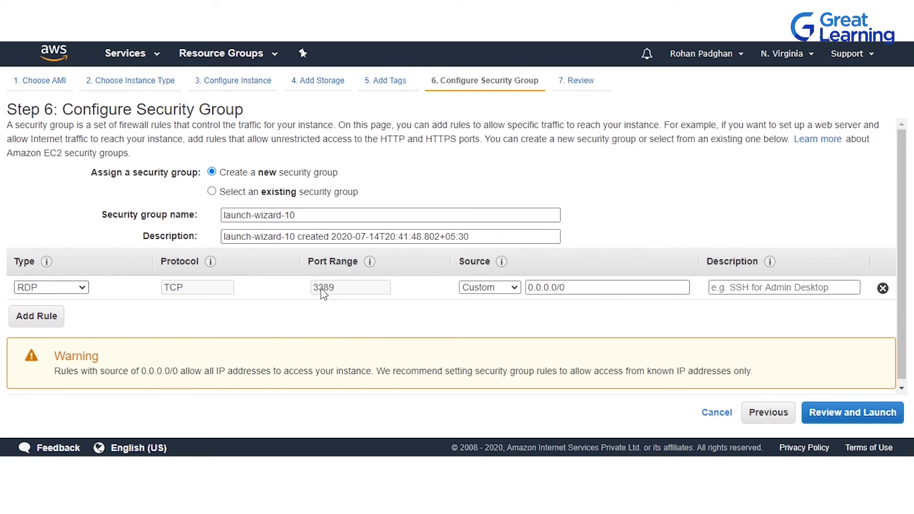
left_click(538, 288)
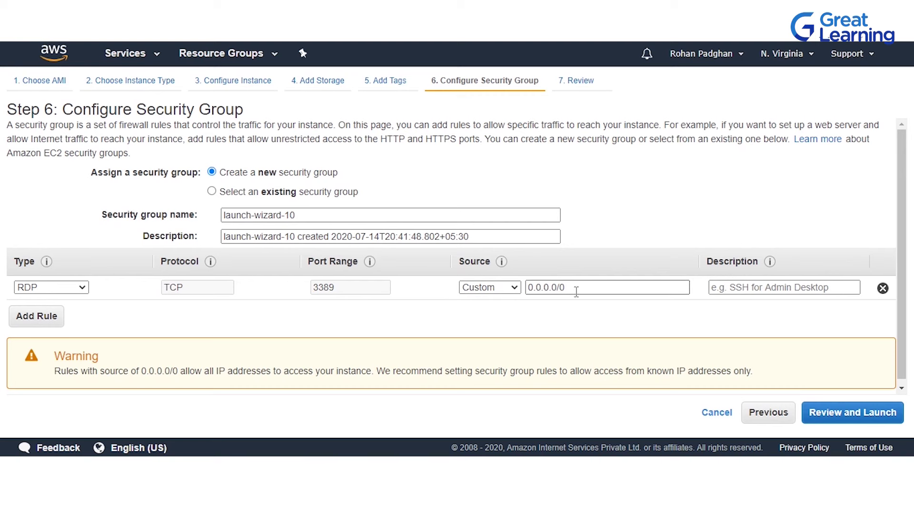
left_click(513, 288)
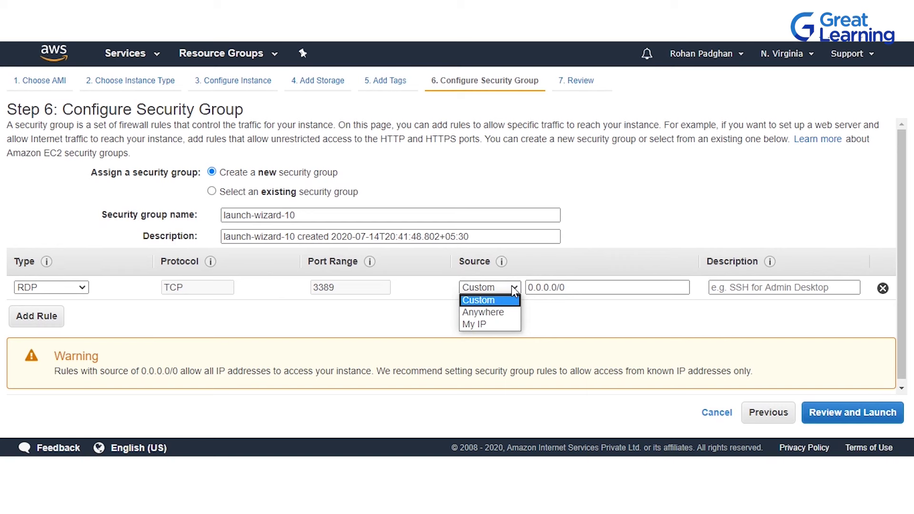
left_click(512, 287)
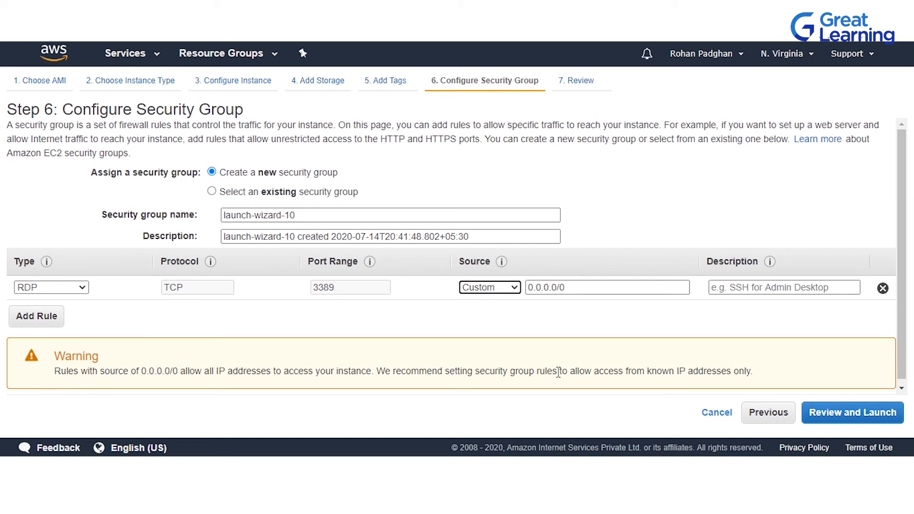
left_click(514, 287)
left_click(514, 284)
left_click(817, 413)
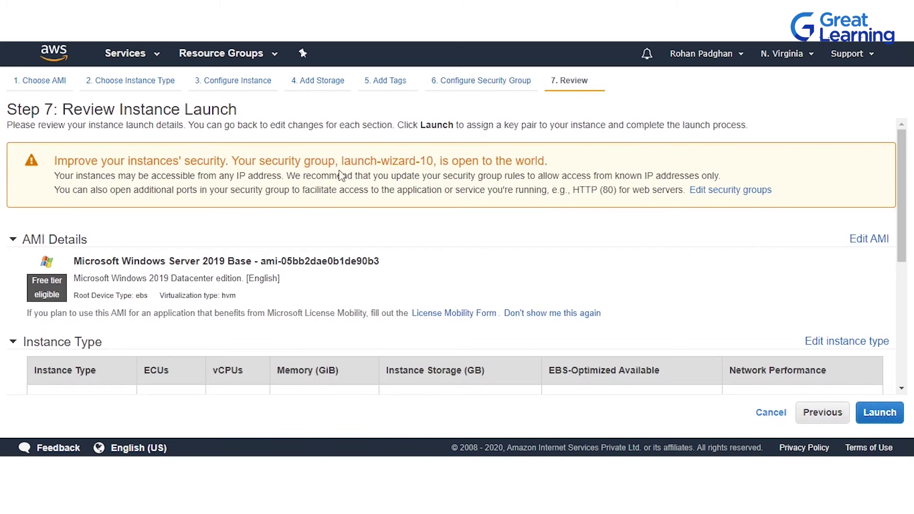
Step: Launch from the review page to open the key pair dialog using existing key pair Demo123
left_click(871, 412)
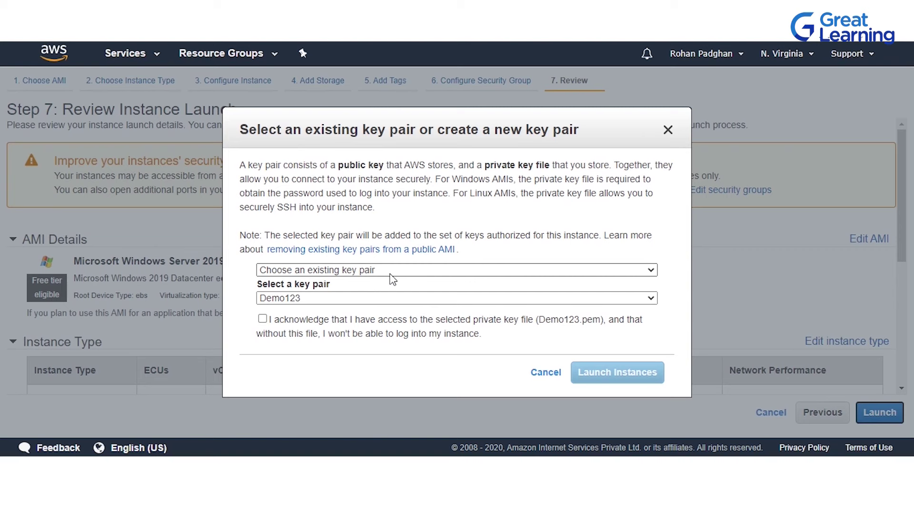
Step: Download a new key pair named demo321 and launch the Windows Server instance with it
left_click(390, 272)
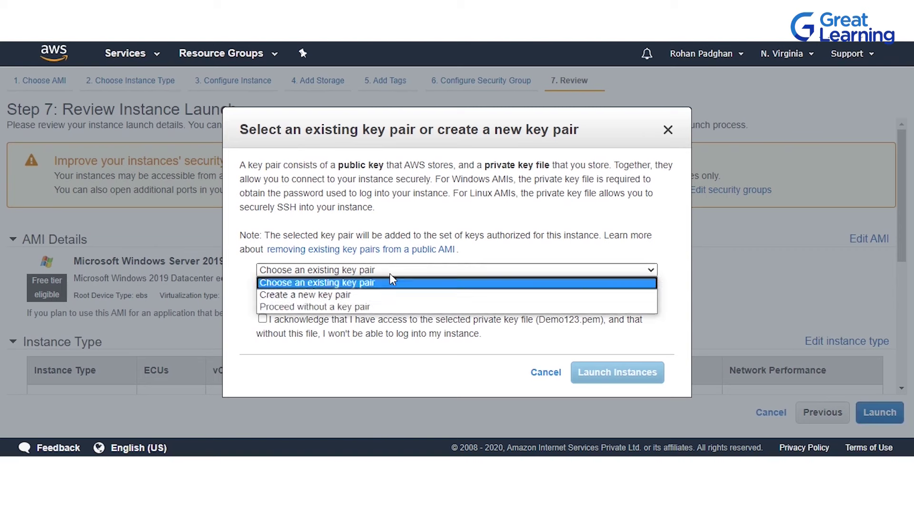
left_click(299, 292)
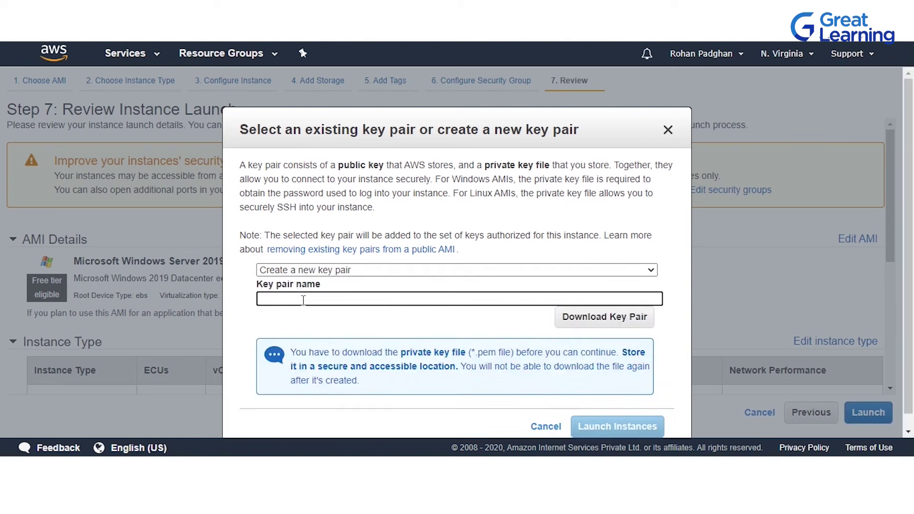
type("demo321")
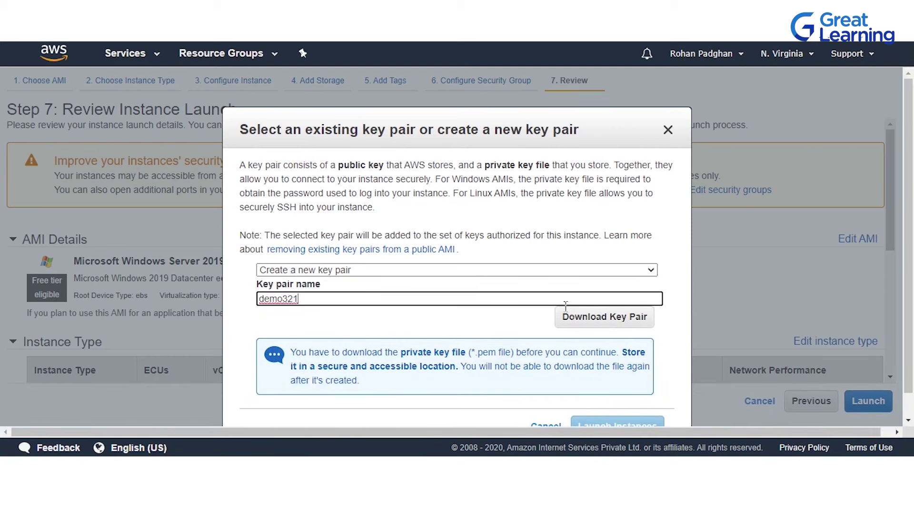
left_click(566, 316)
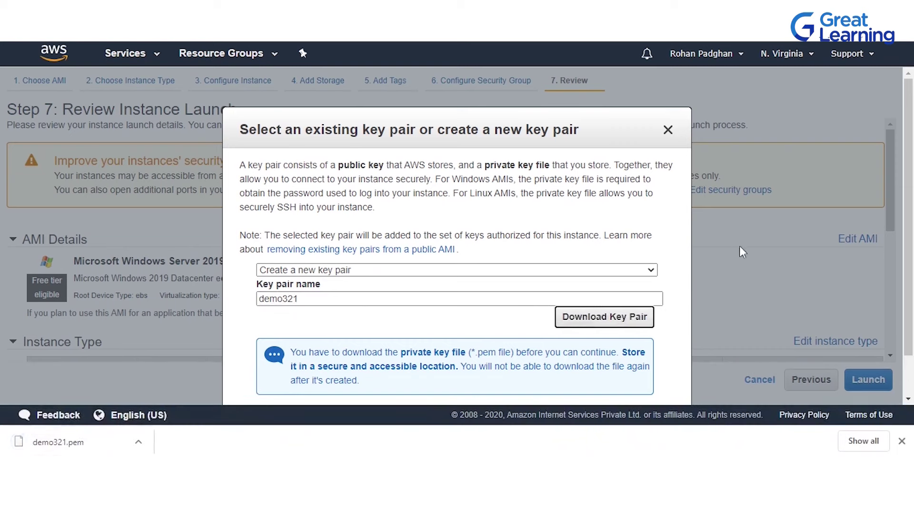
scroll(878, 214, "down", 1)
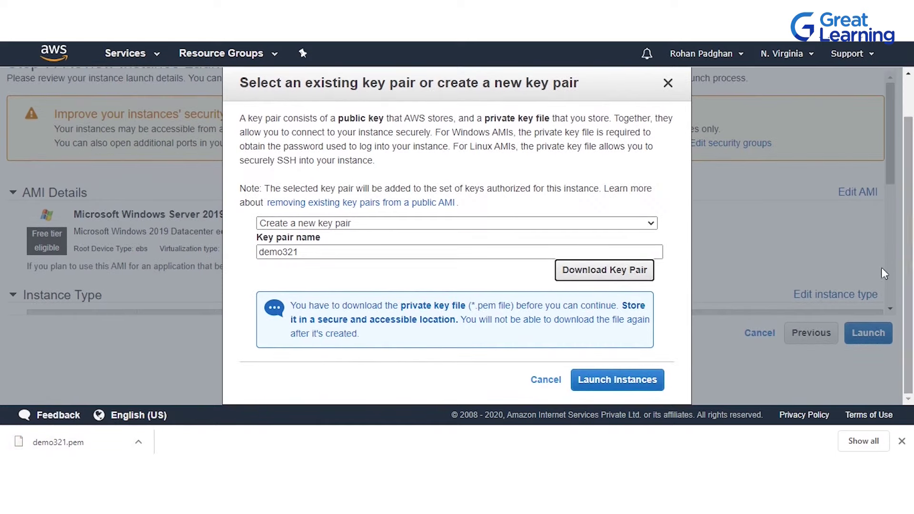
left_click(581, 378)
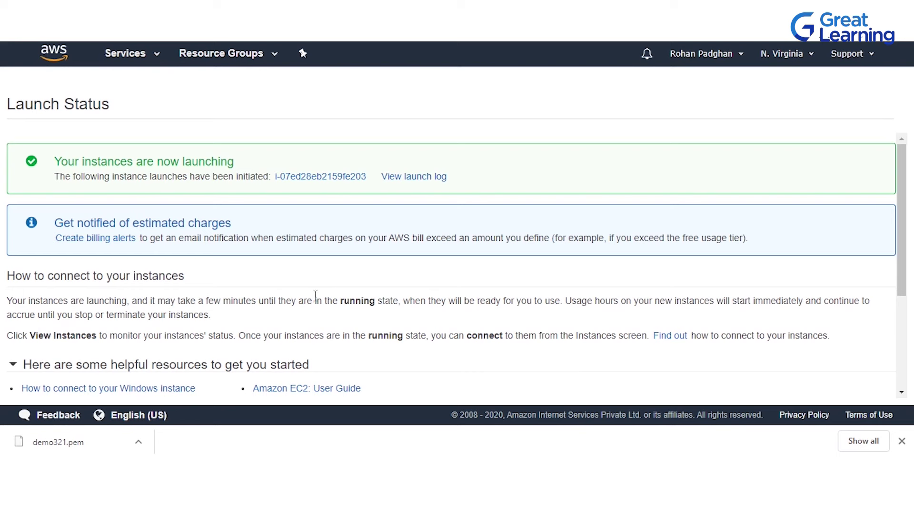
Step: Review the running EC2 instances, then open the EBS Volumes list showing the 30 GiB gp2 volume
left_click(115, 55)
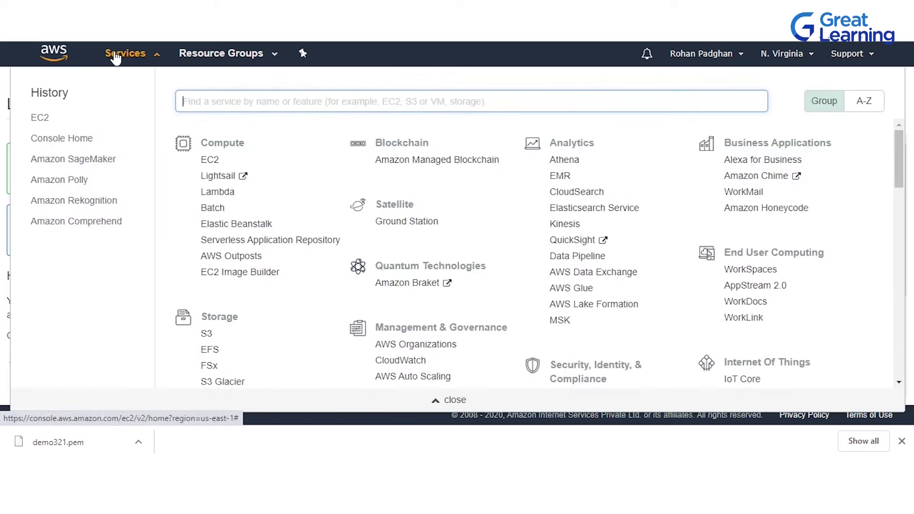
left_click(40, 120)
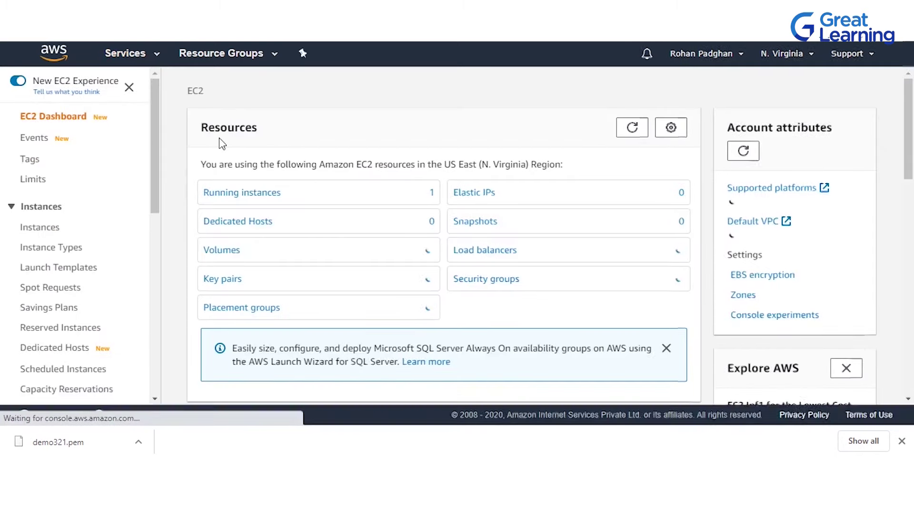
left_click(256, 195)
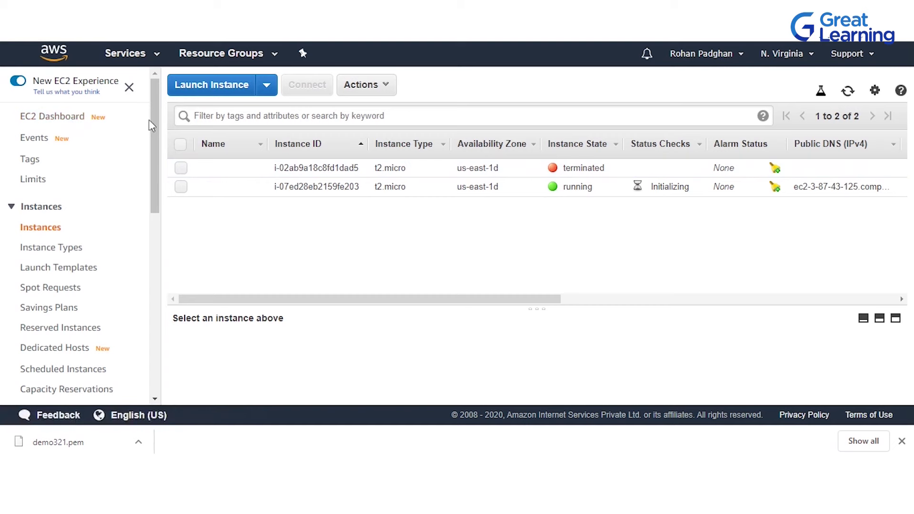
left_click_drag(158, 122, 149, 164)
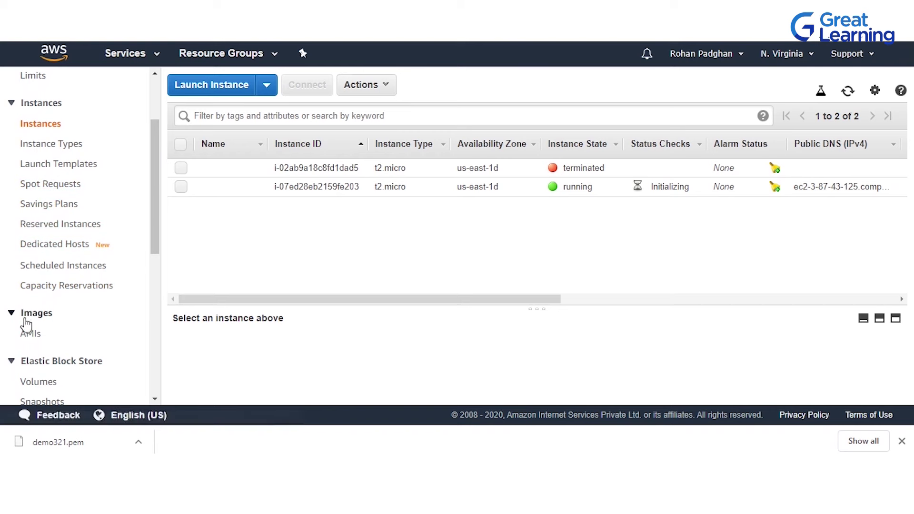
left_click_drag(151, 241, 148, 301)
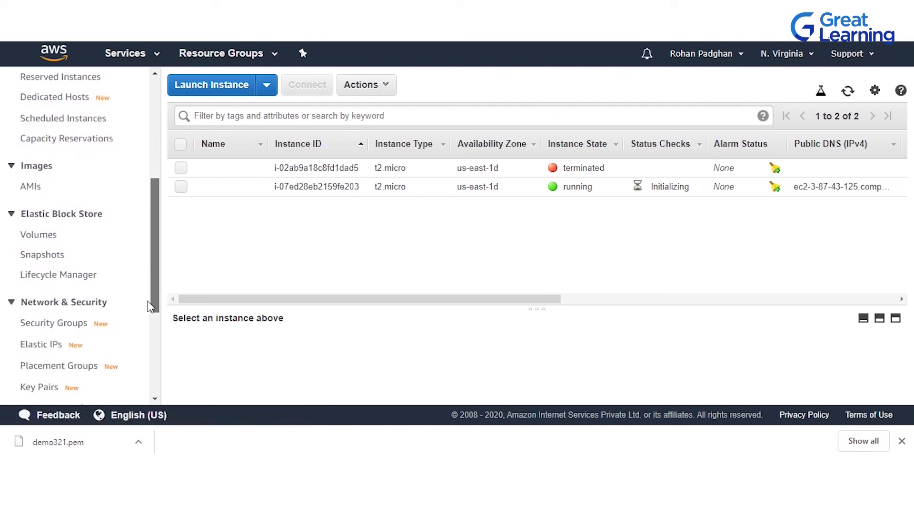
left_click(29, 235)
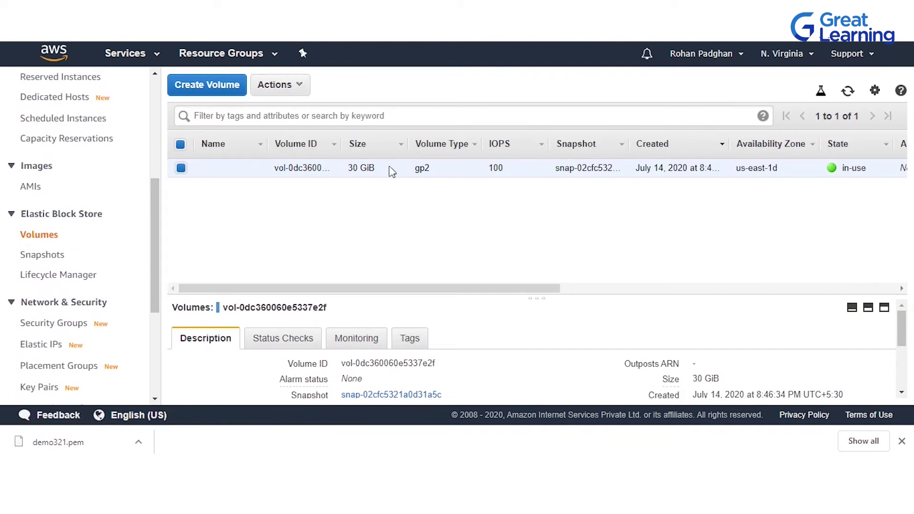
Step: Create a new 50 GiB gp2 volume in us-east-1a and return to the Volumes list
left_click(213, 85)
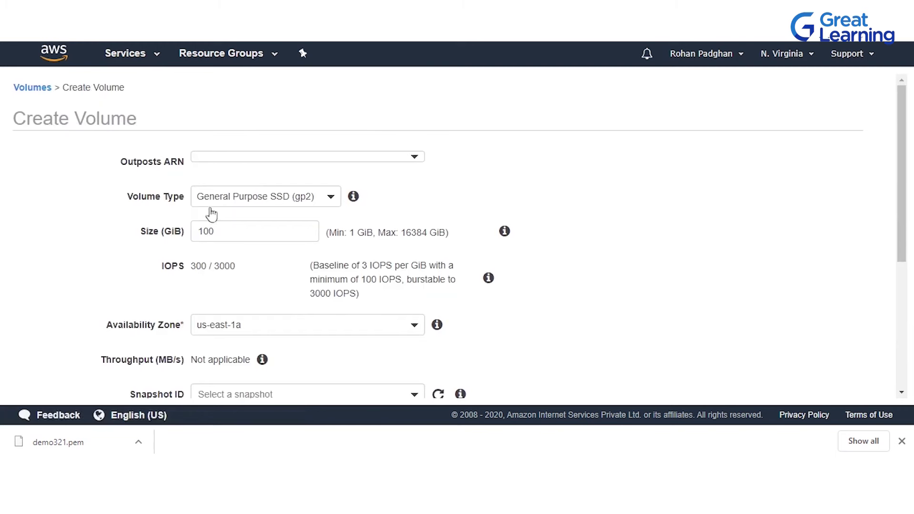
double_click(228, 233)
type("30")
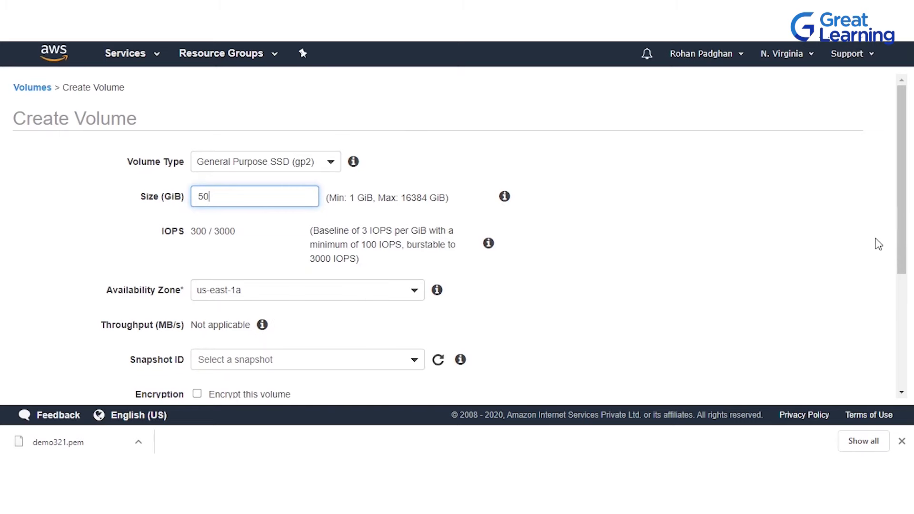
scroll(910, 246, "down", 1)
scroll(910, 246, "down", 3)
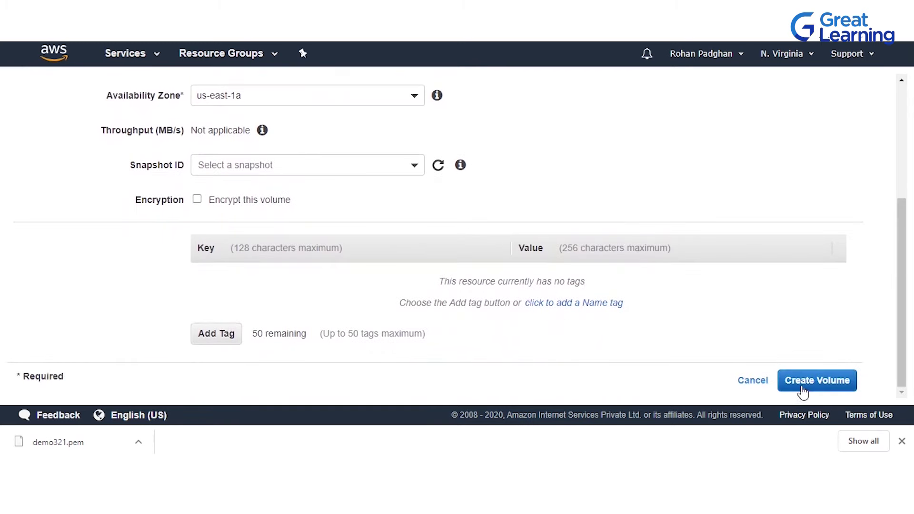
left_click(801, 387)
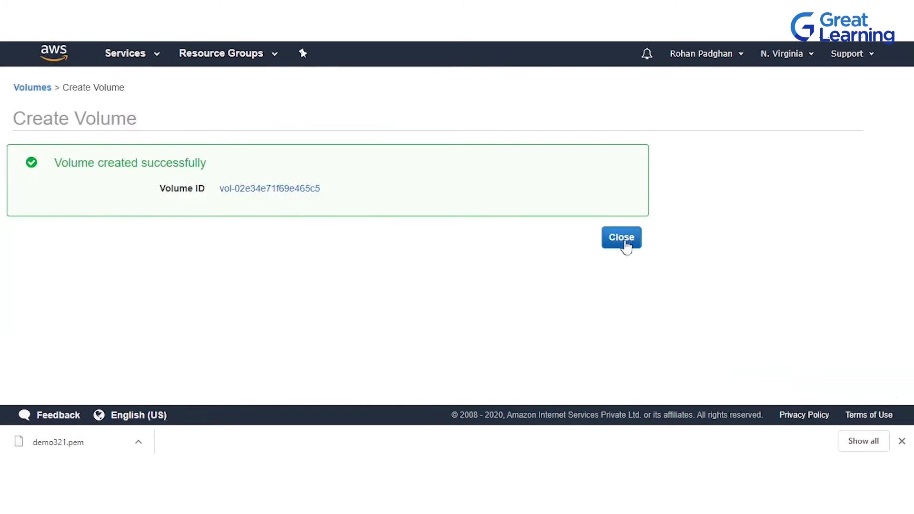
left_click(622, 241)
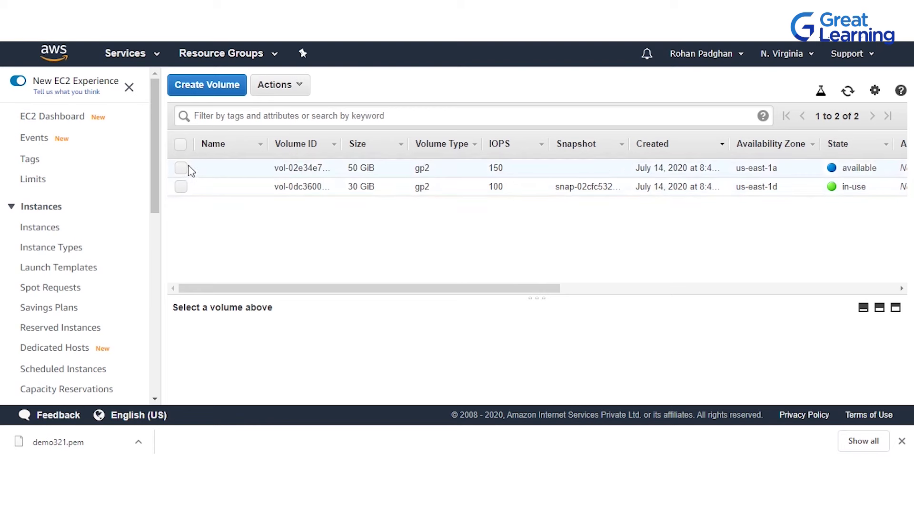
Step: Delete the unattached 50 GiB us-east-1a volume through Actions > Delete Volume
left_click(181, 169)
left_click(296, 86)
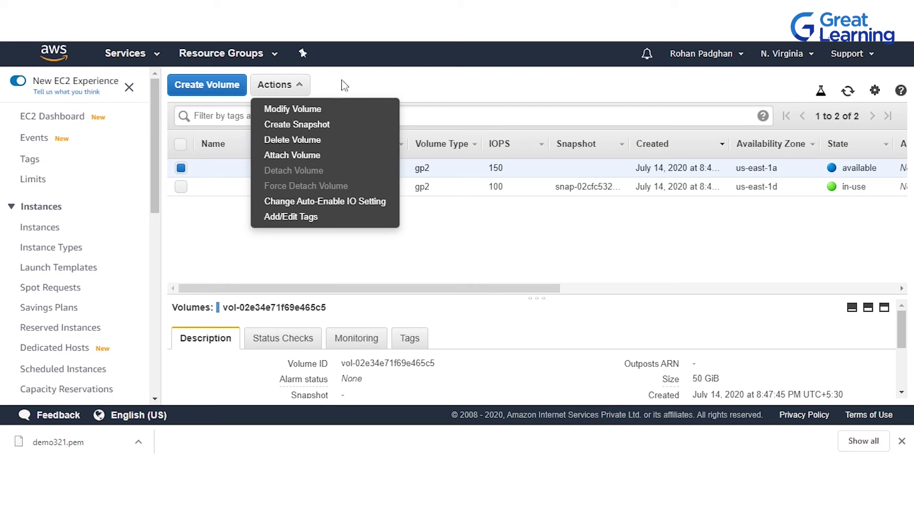
left_click(198, 231)
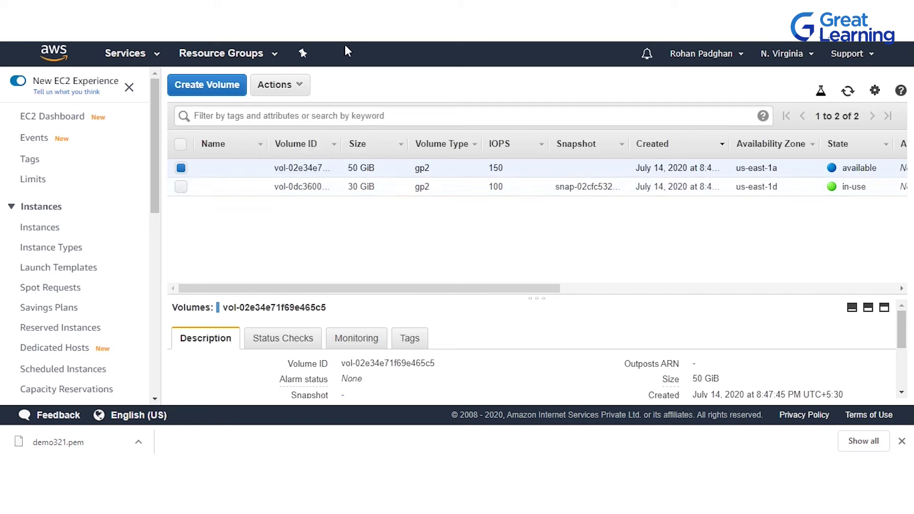
left_click(299, 85)
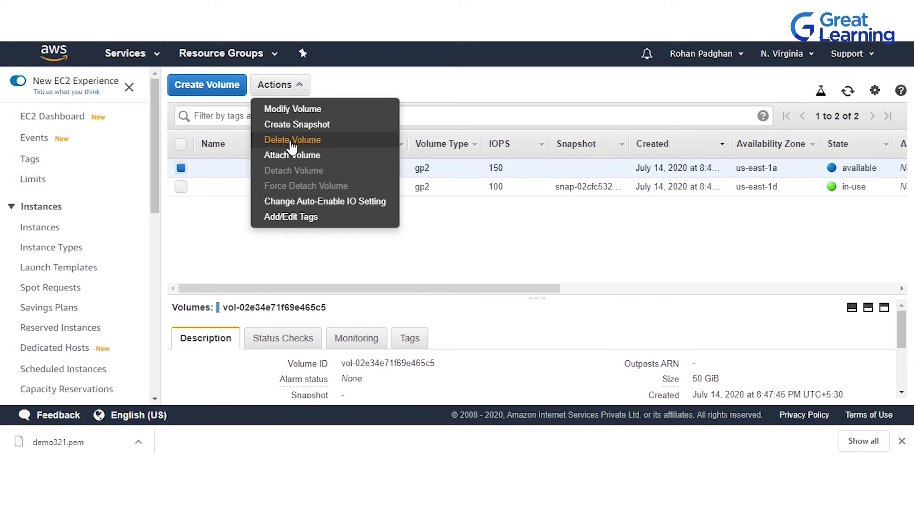
left_click(292, 140)
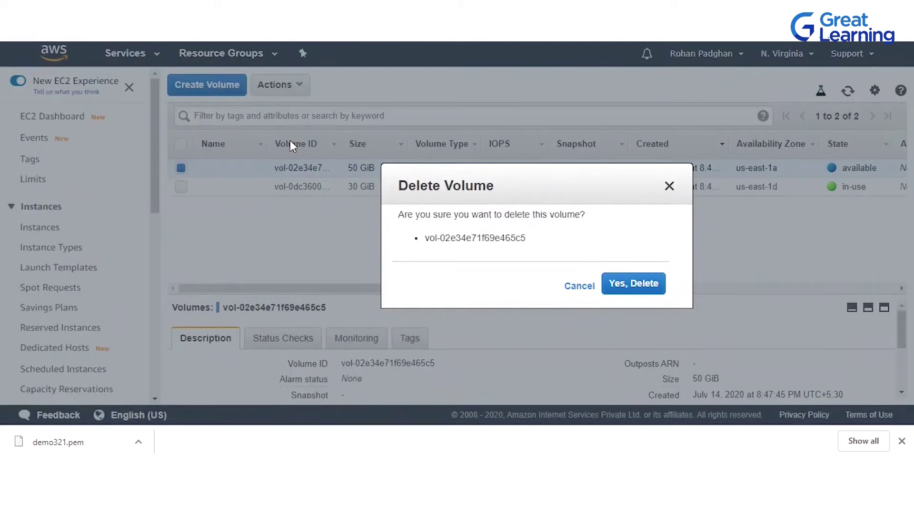
left_click(632, 286)
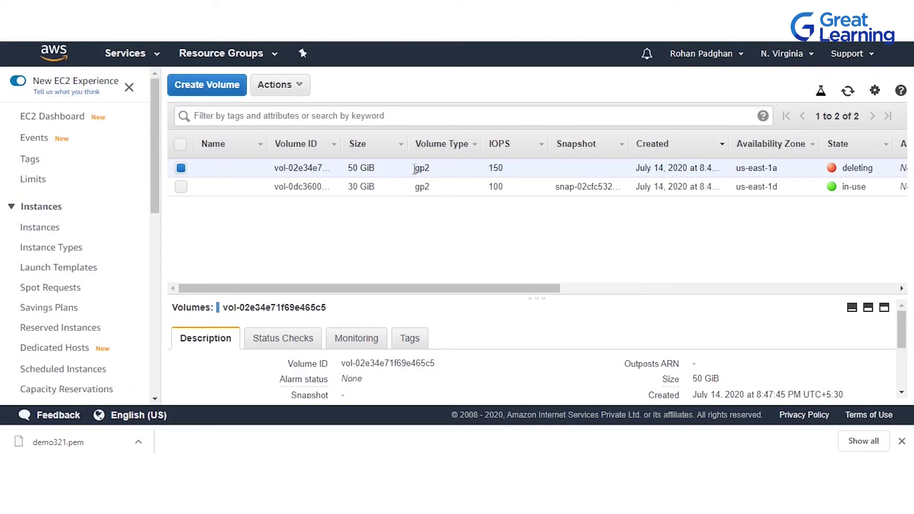
mouse_move(157, 125)
left_mouse_down()
mouse_move(157, 242)
mouse_move(157, 142)
left_mouse_up()
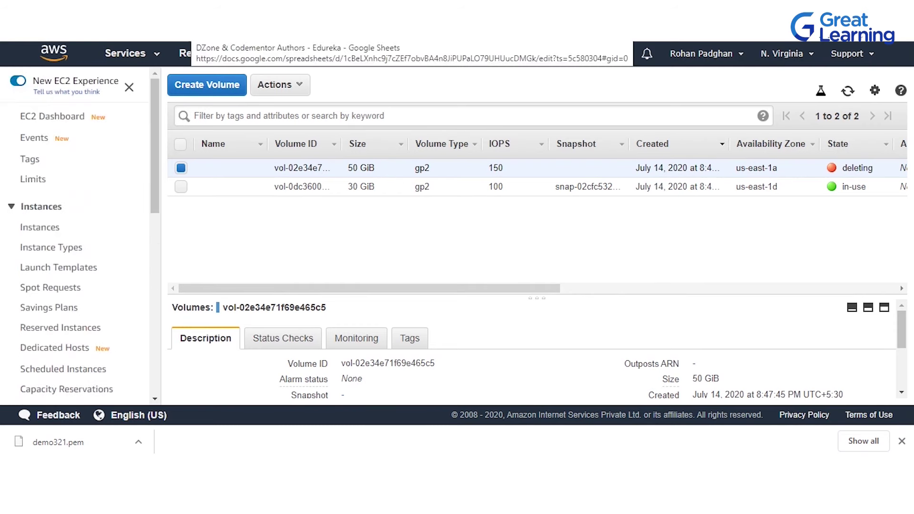
Step: Select the running Windows instance and confirm its Status Checks show 2/2 passed
left_click(42, 118)
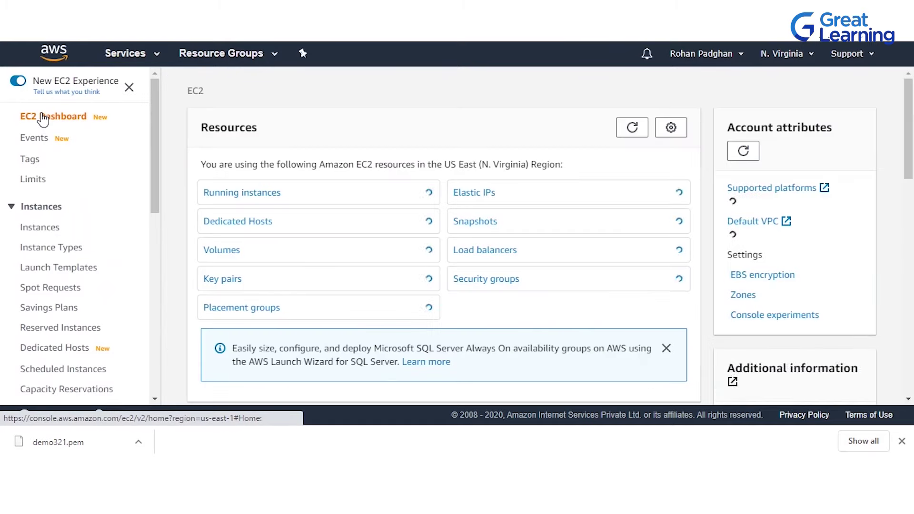
left_click(226, 201)
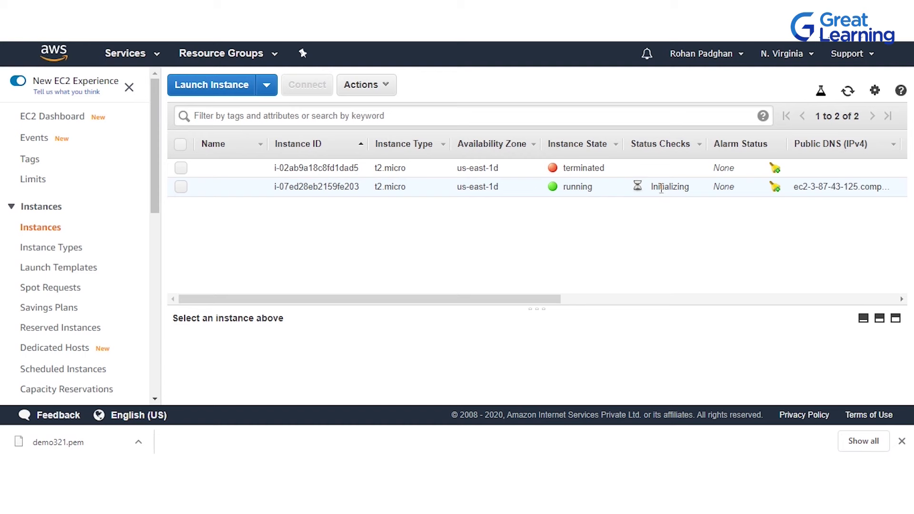
left_click(181, 186)
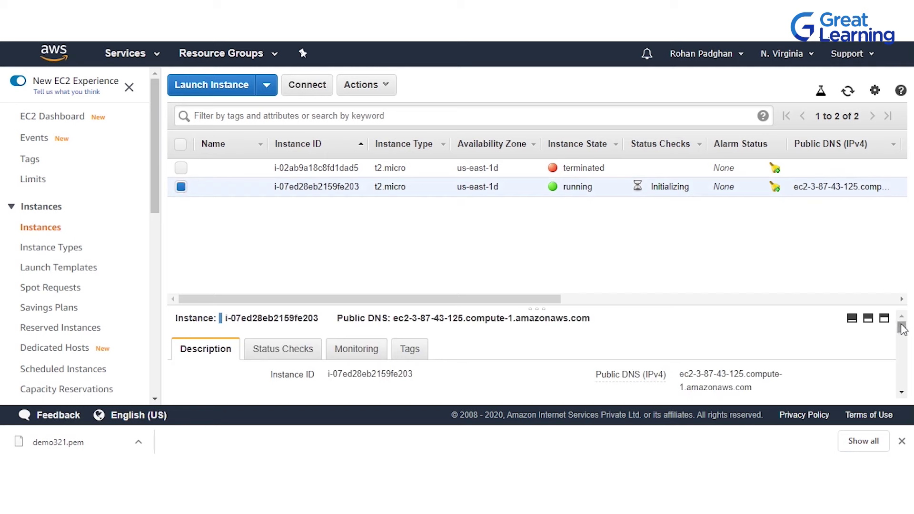
left_click_drag(902, 327, 907, 338)
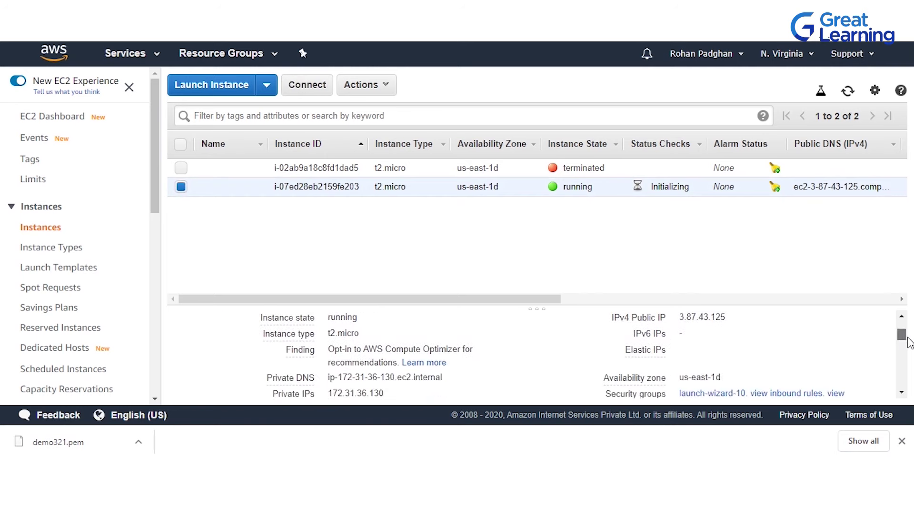
left_click_drag(909, 342, 910, 365)
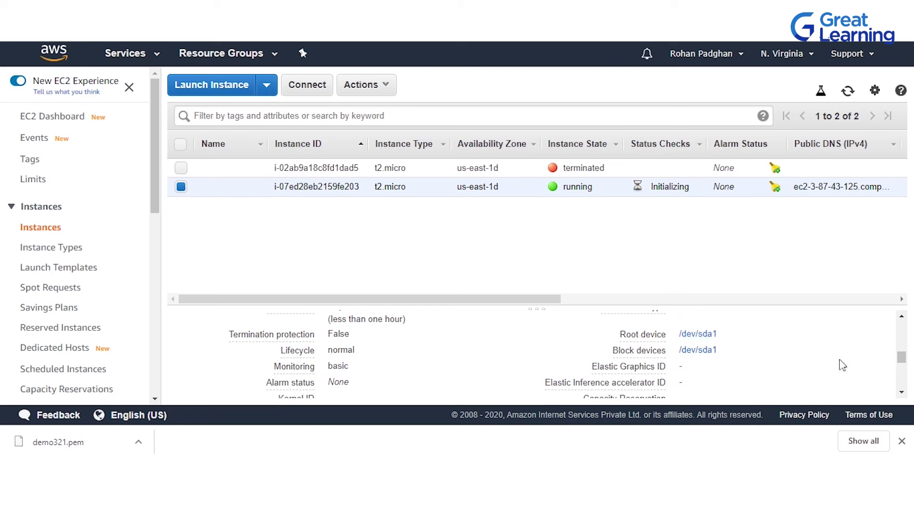
left_click_drag(904, 357, 912, 316)
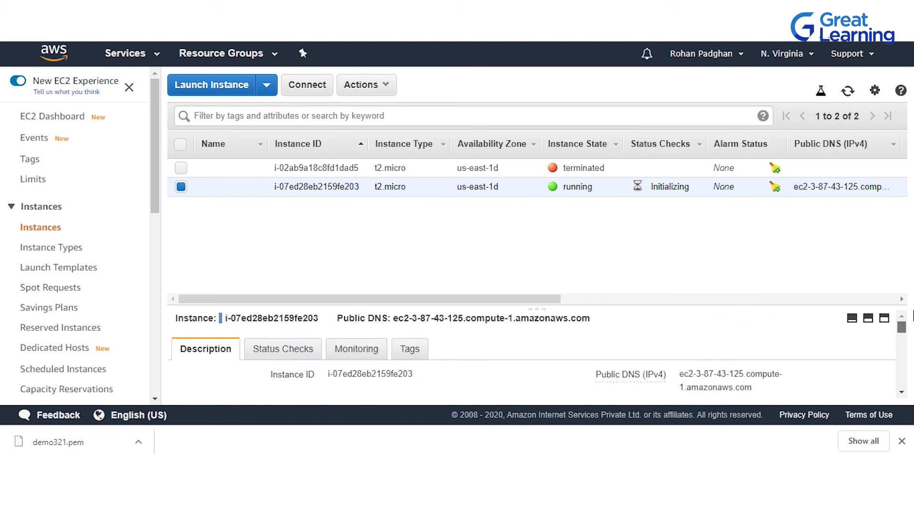
left_click(285, 353)
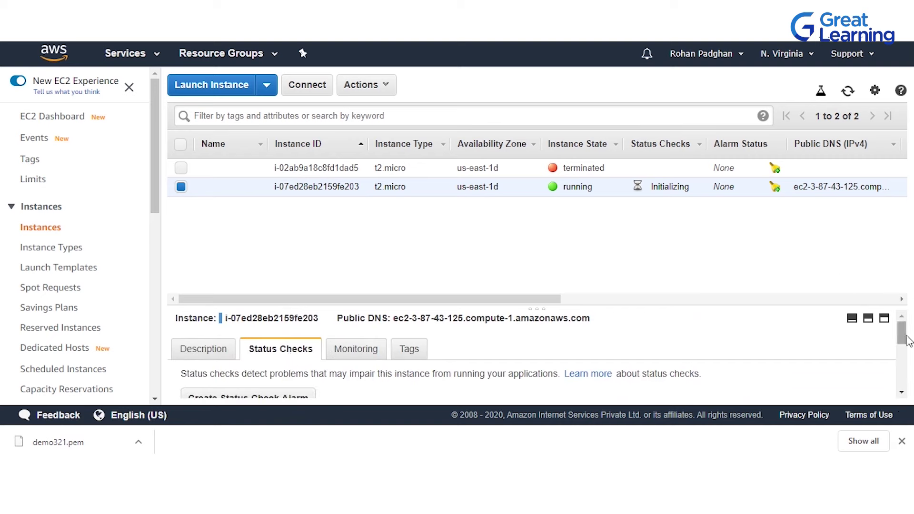
left_click_drag(901, 336, 905, 375)
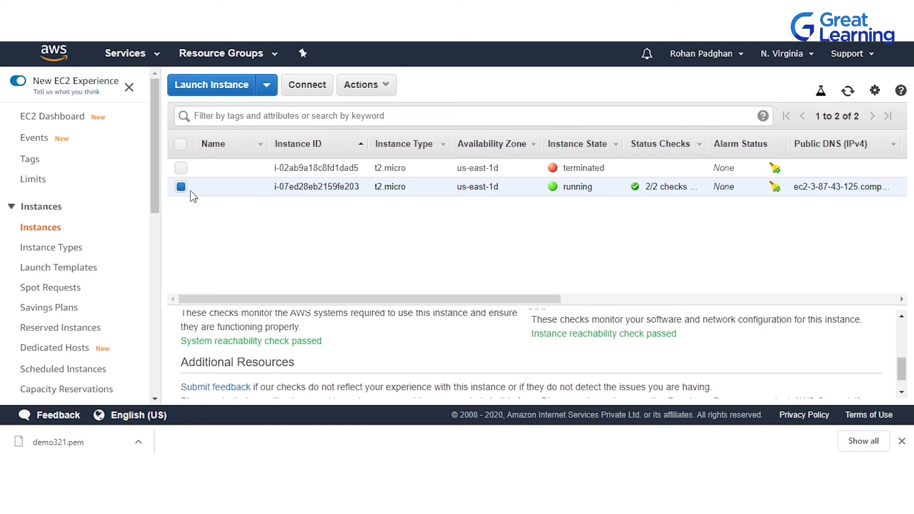
Step: Download the instance's Remote Desktop file and request its Administrator password
left_click(305, 87)
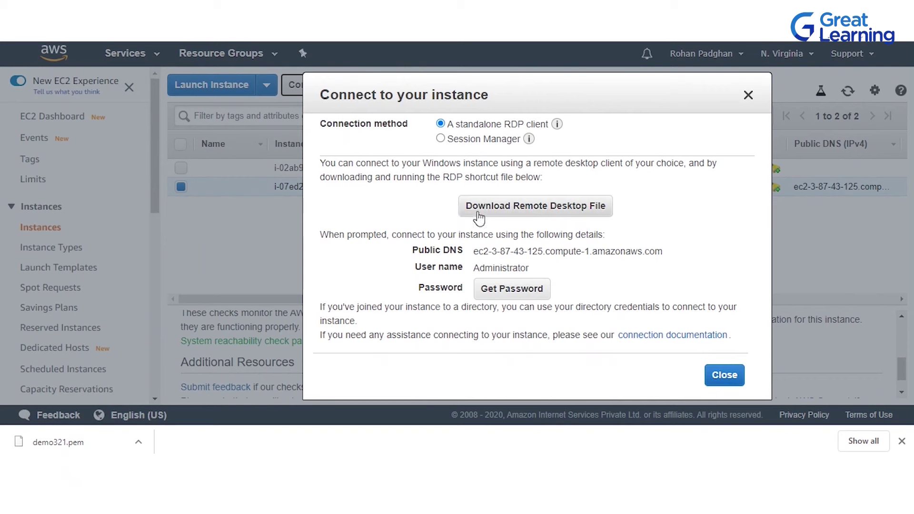
left_click(479, 214)
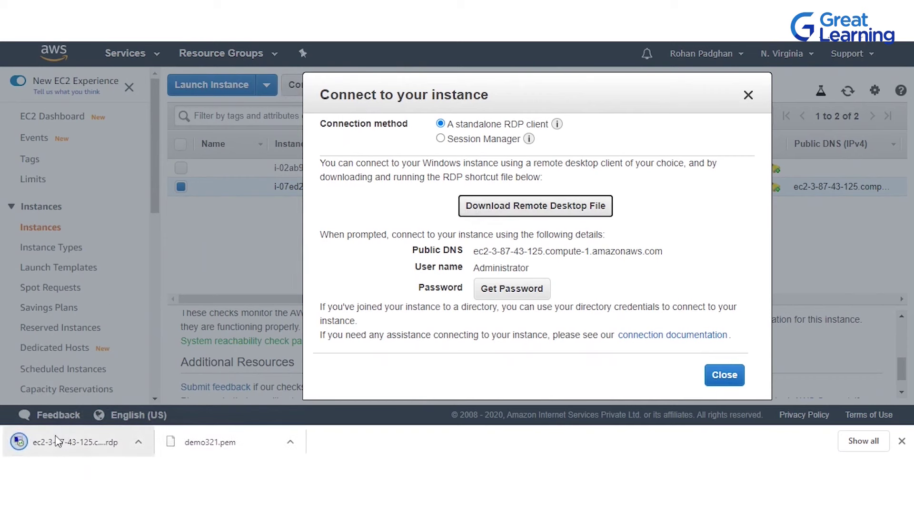
left_click(493, 297)
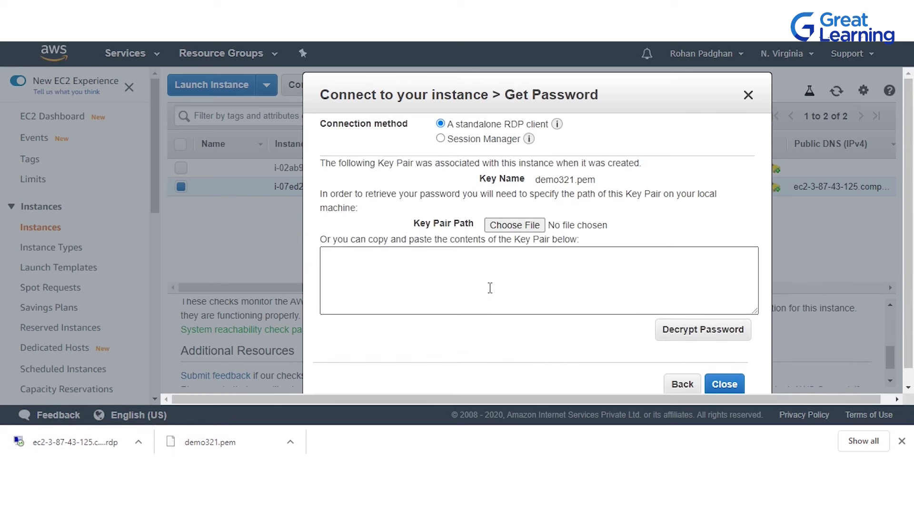
Step: Load demo321.pem from Downloads, then decrypt and copy the Administrator password
left_click(508, 231)
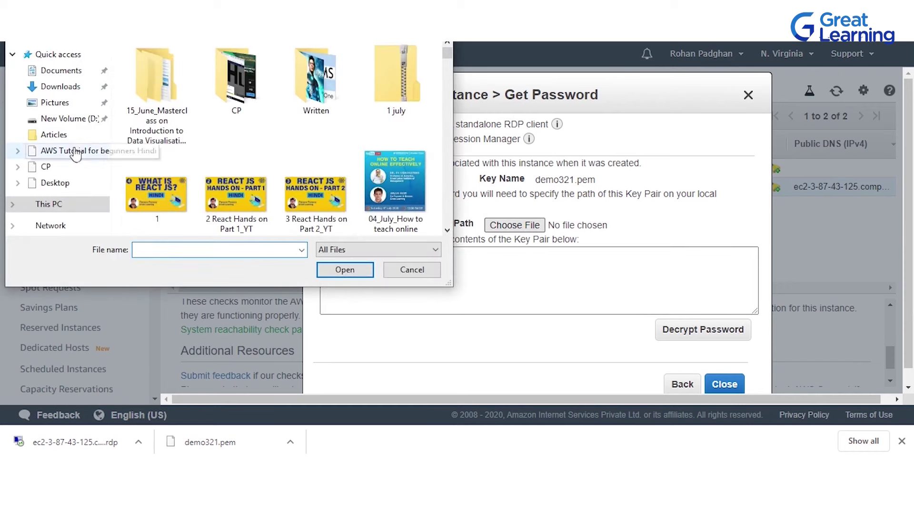
scroll(52, 117, "down", 3)
left_click(60, 82)
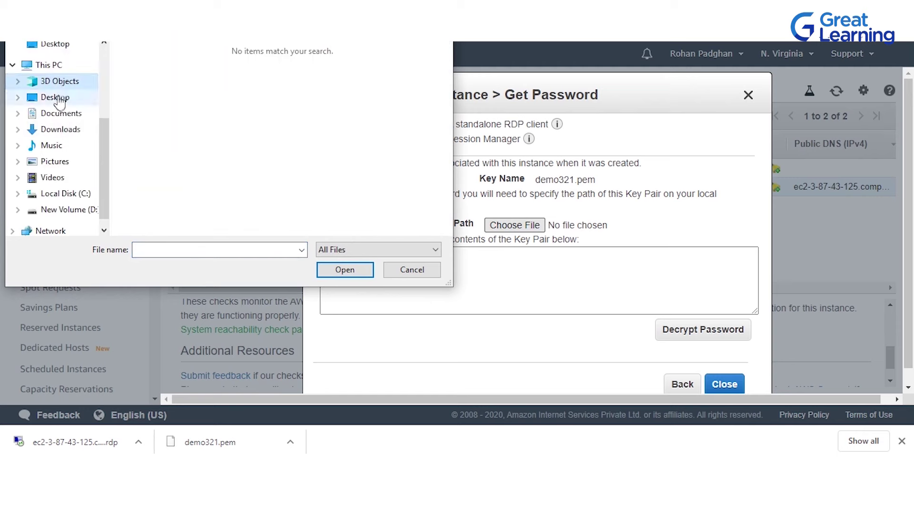
left_click(56, 129)
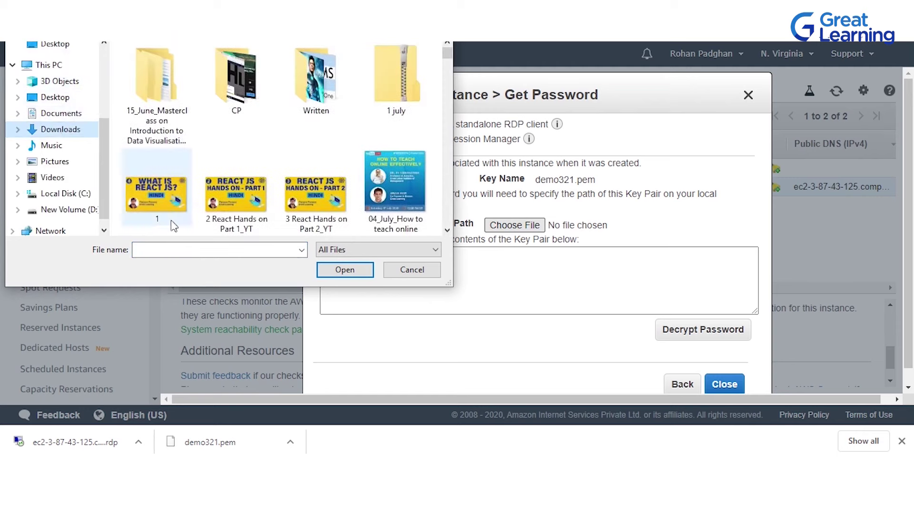
left_click(181, 249)
type("demo321.pem")
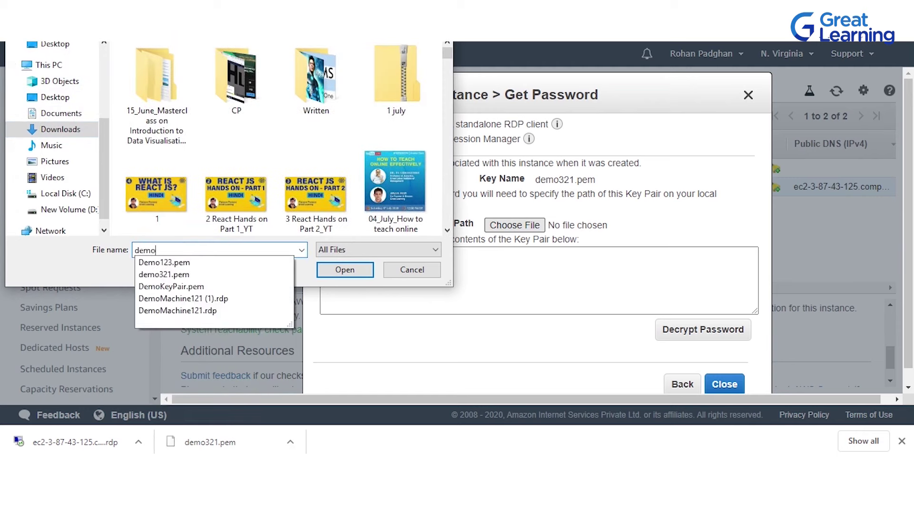
left_click(152, 274)
left_click(345, 269)
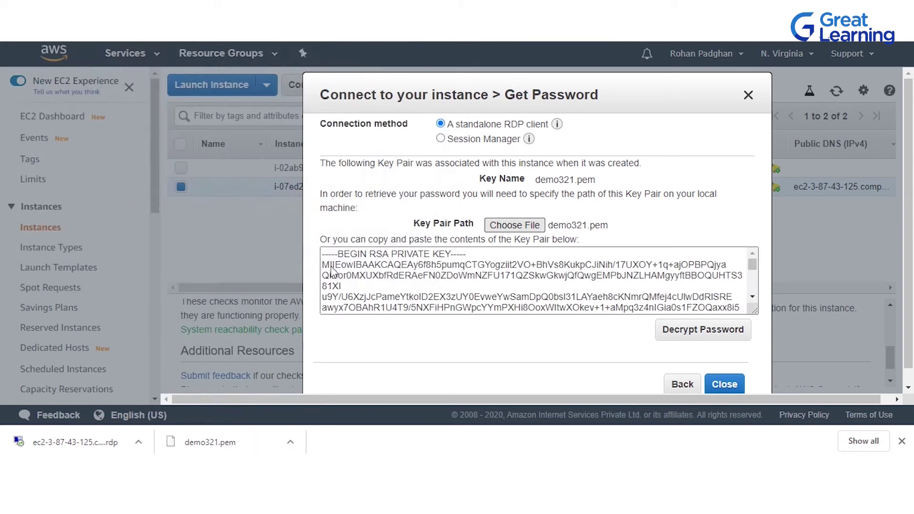
left_click(685, 333)
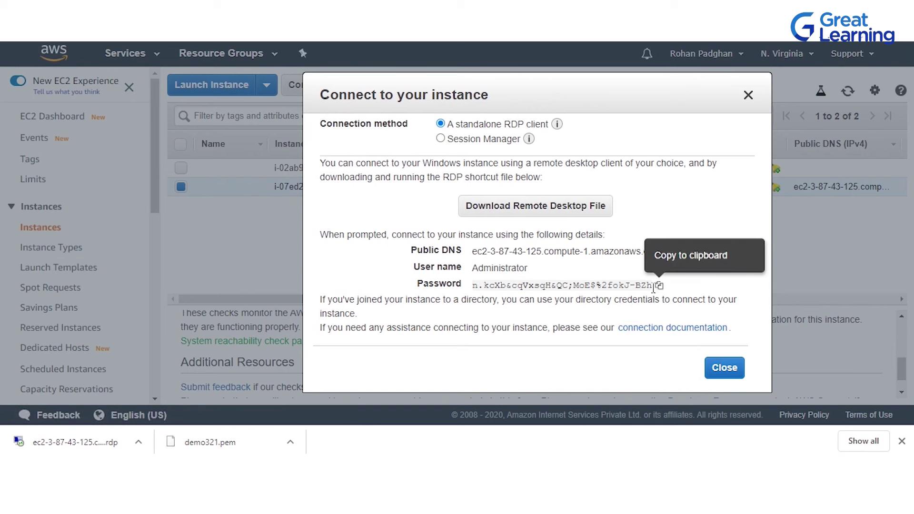
left_click(658, 286)
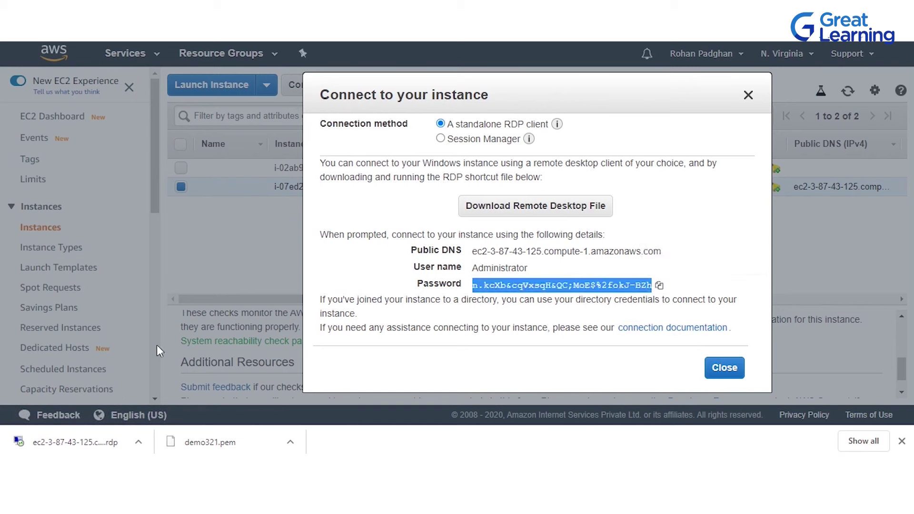
Step: Open the downloaded .rdp file and sign in as Administrator with the pasted password, accepting the certificate
left_click(715, 365)
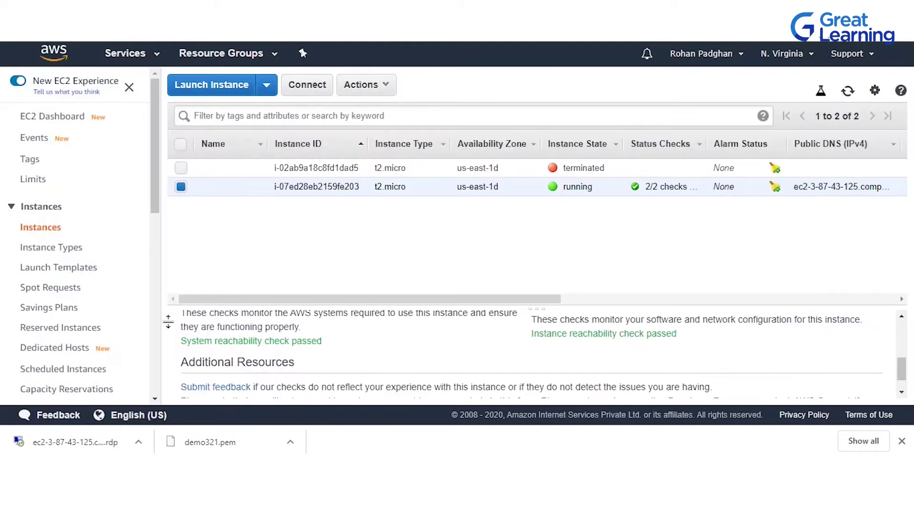
left_click(42, 441)
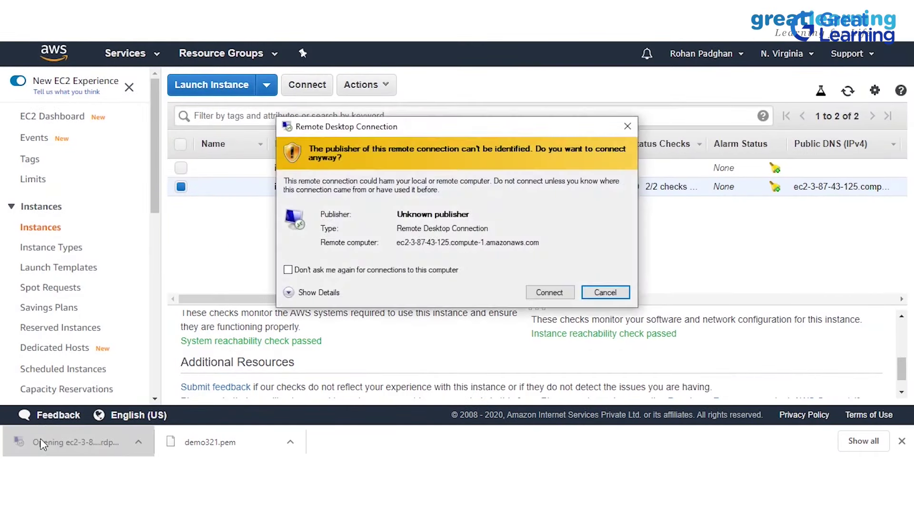
left_click(541, 294)
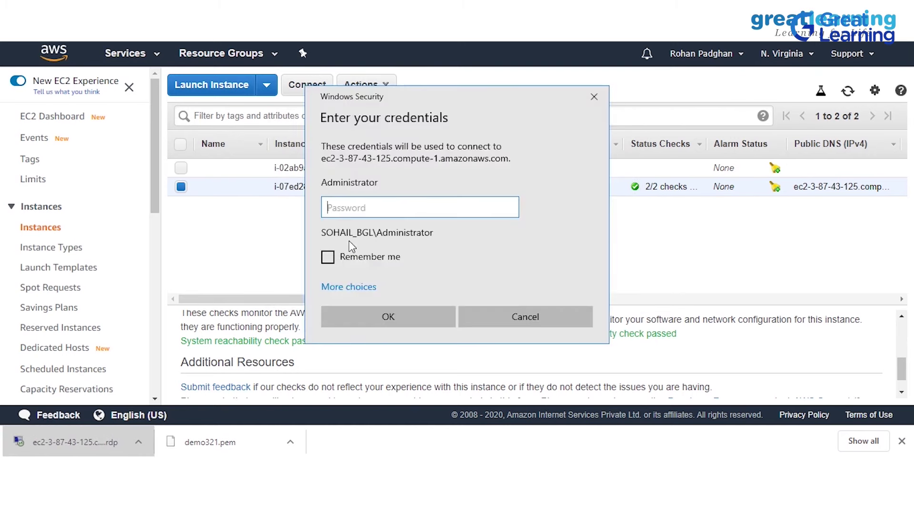
key("ctrl+v")
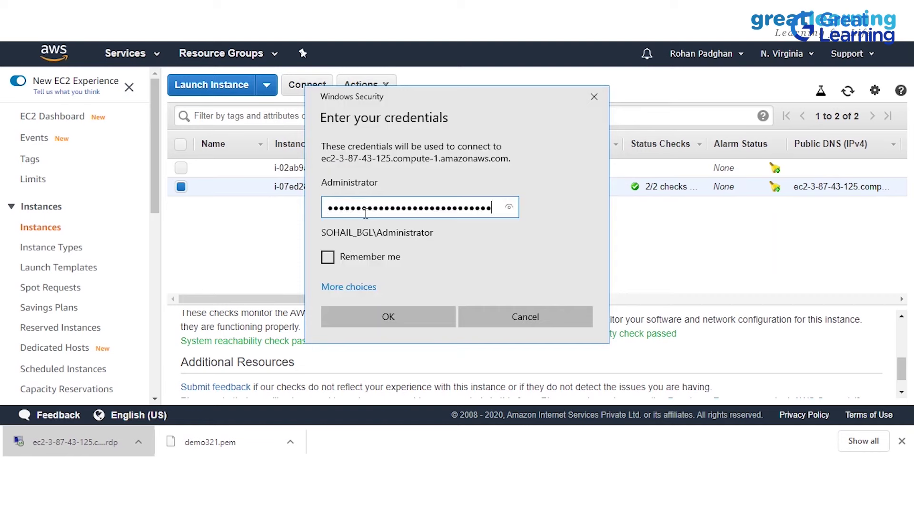
left_click(387, 315)
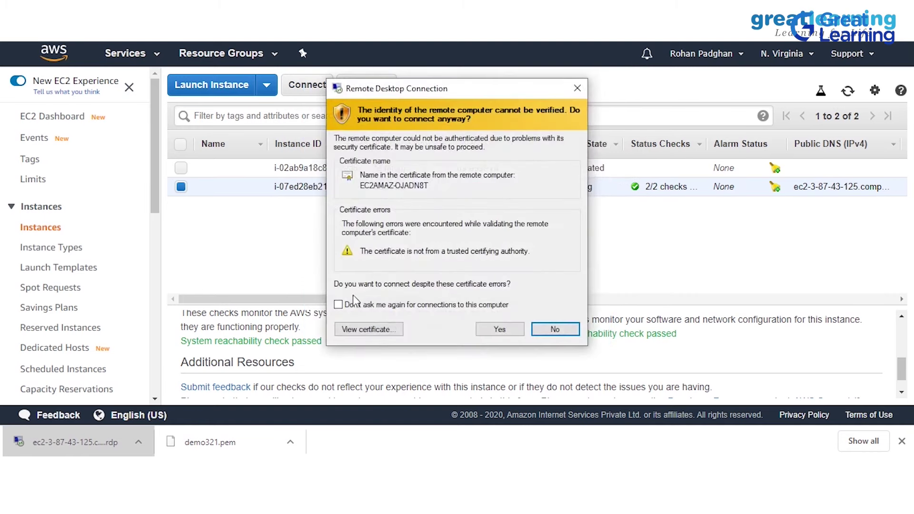
left_click(486, 329)
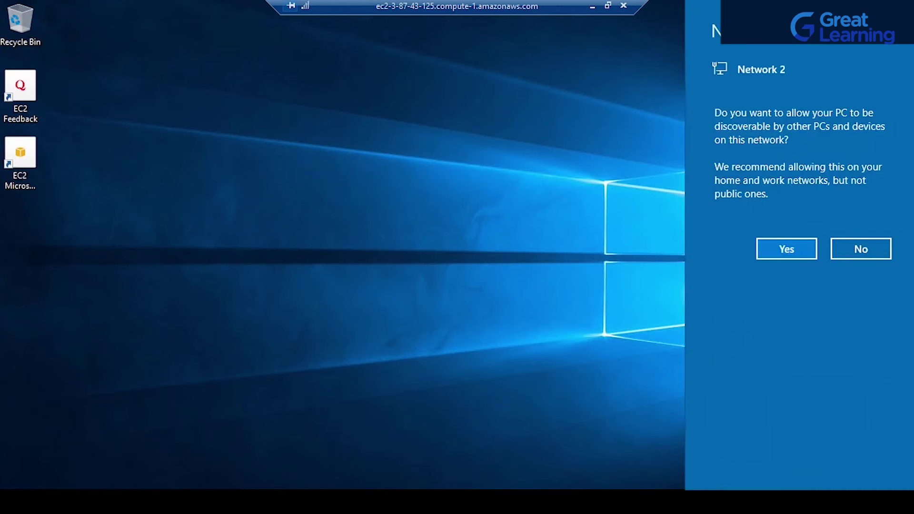
Step: Dismiss the network discoverability prompt and return to the remote desktop session
left_click(610, 350)
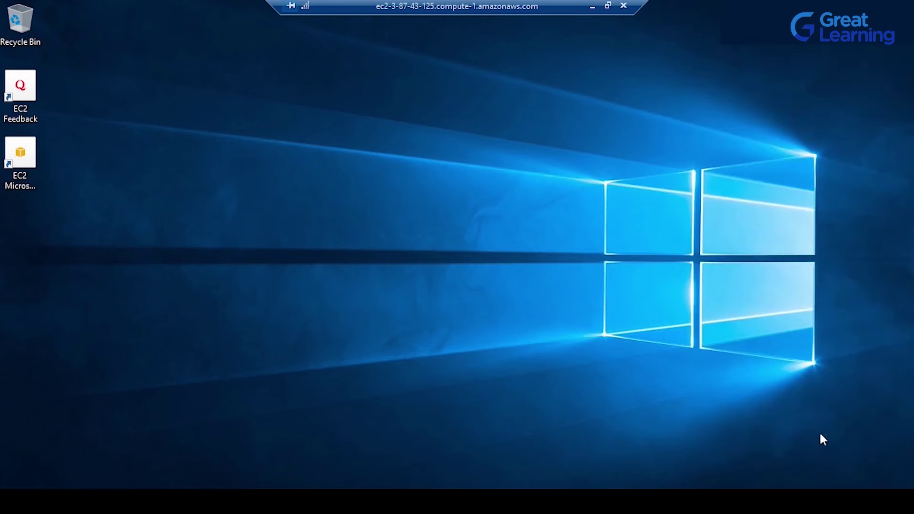
left_click(592, 7)
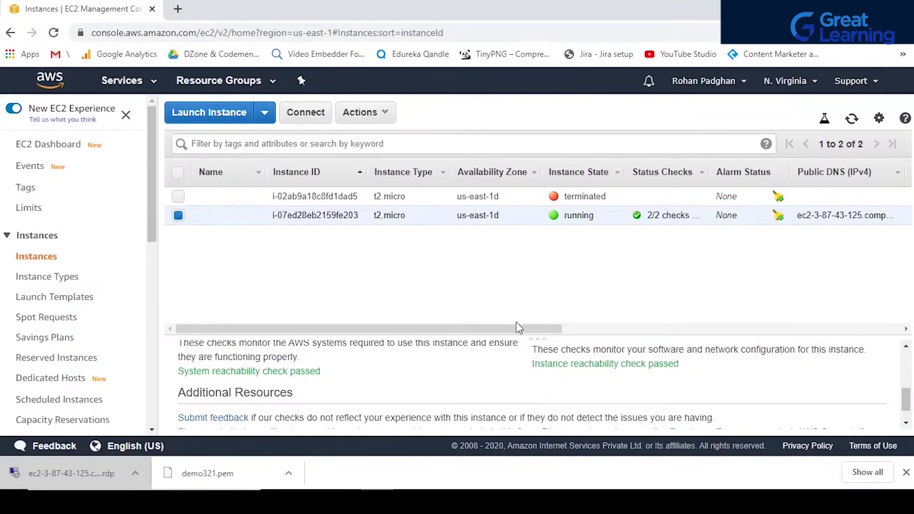
key("alt+Tab")
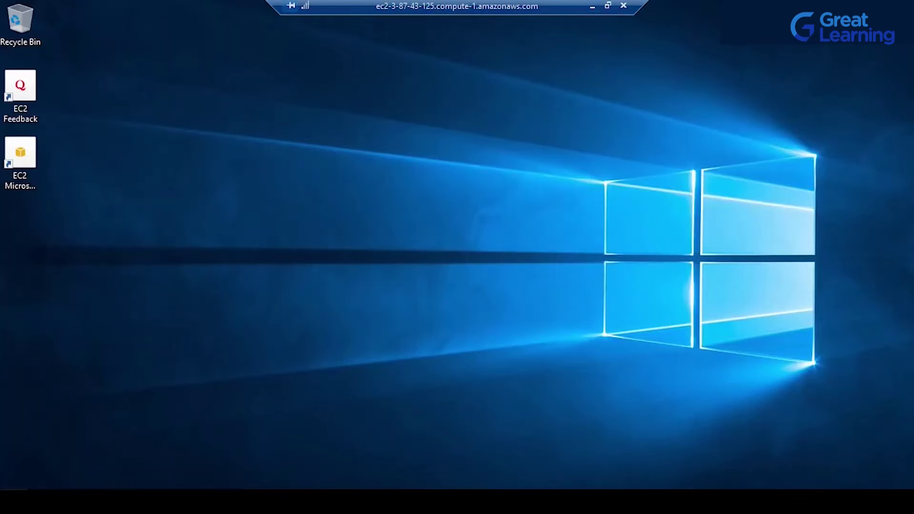
left_click(12, 502)
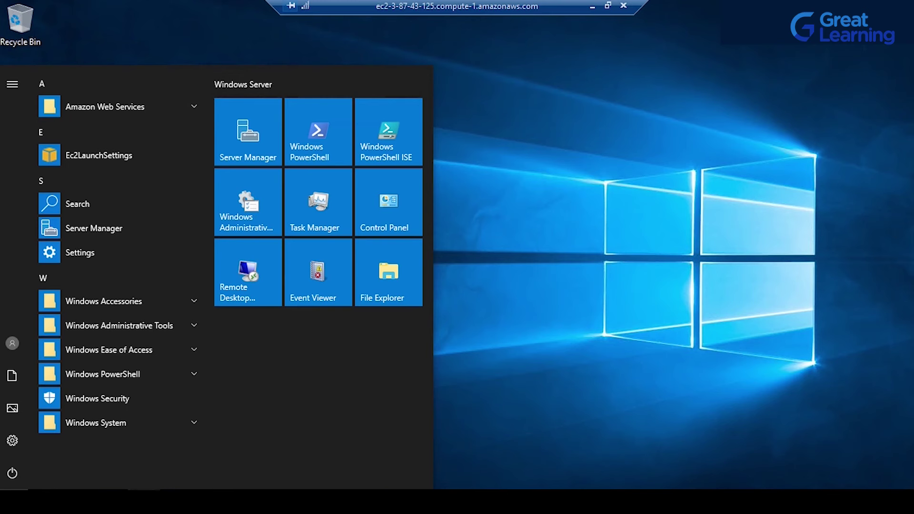
key("Escape")
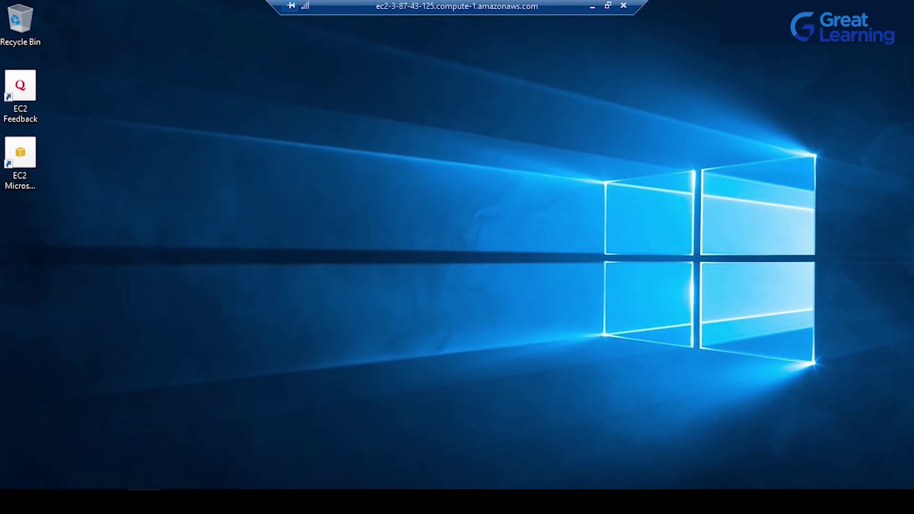
Step: Check Local Disk (C:) shows 16.7 GB free of 29.9 GB, then disconnect the session
key("super+e")
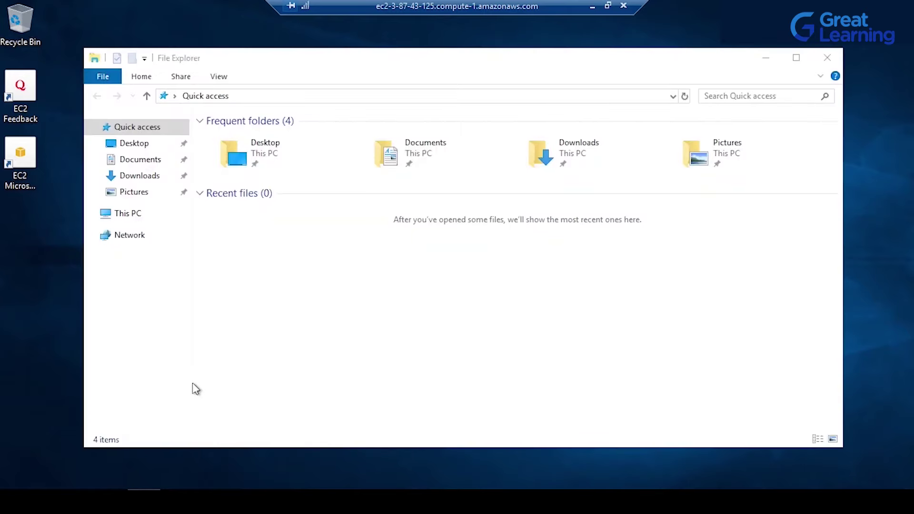
left_click(127, 214)
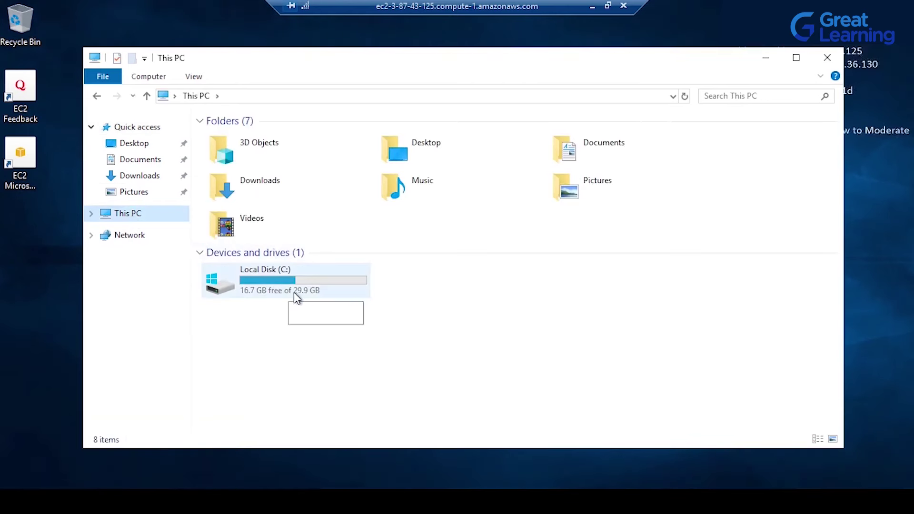
mouse_move(294, 292)
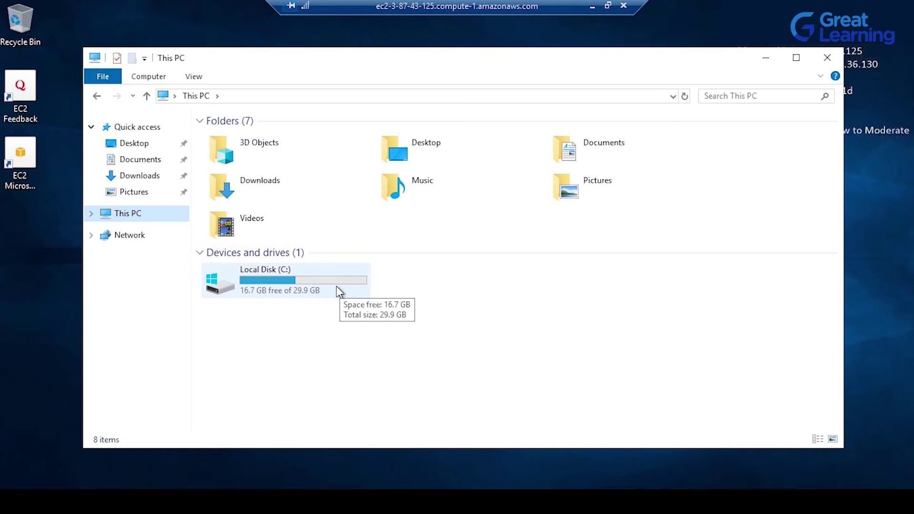
left_click(827, 58)
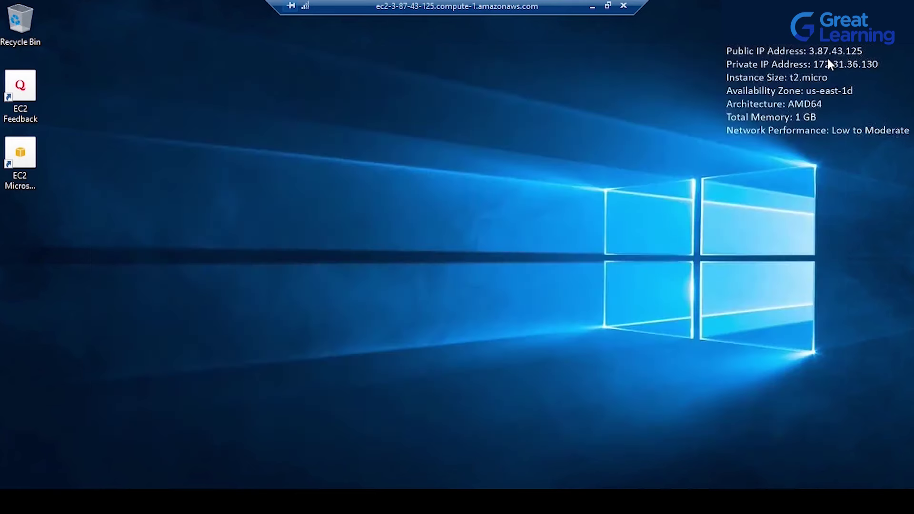
left_click(624, 6)
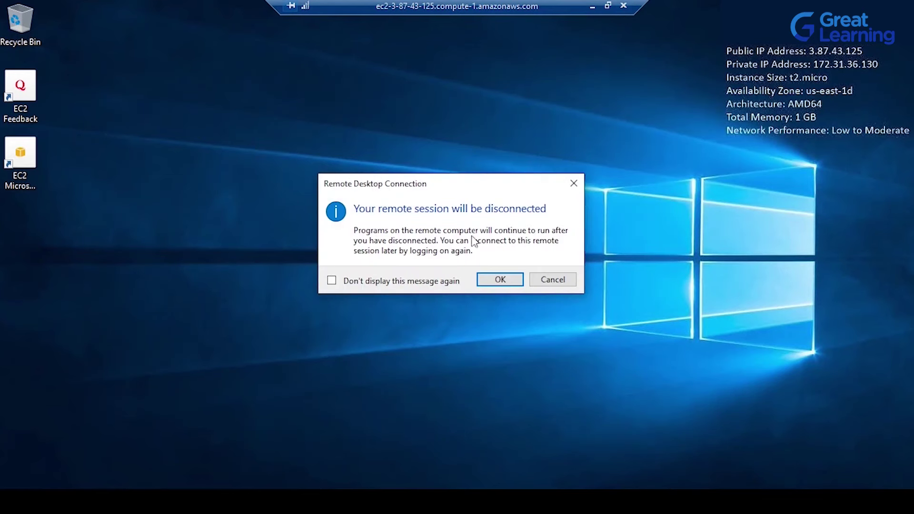
left_click(499, 280)
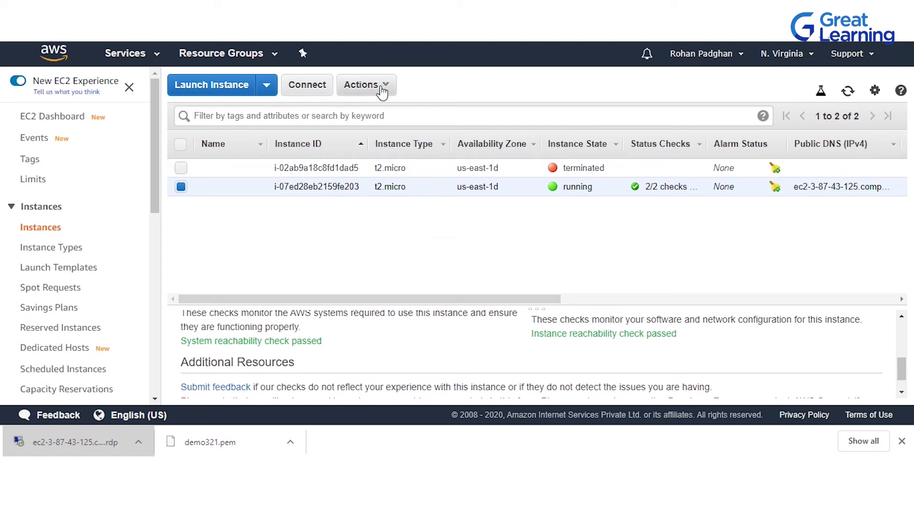
Step: Stop the Windows t2.micro instance via Actions > Instance State > Stop
left_click(352, 87)
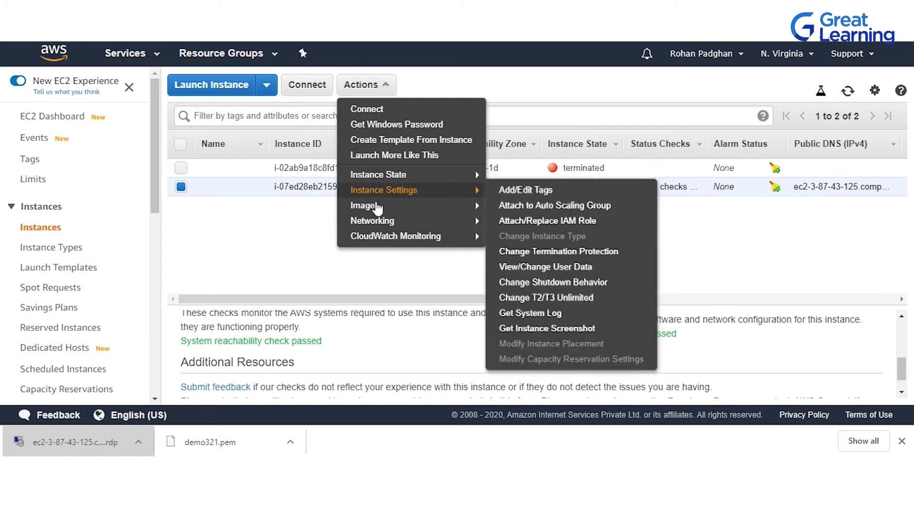
mouse_move(410, 176)
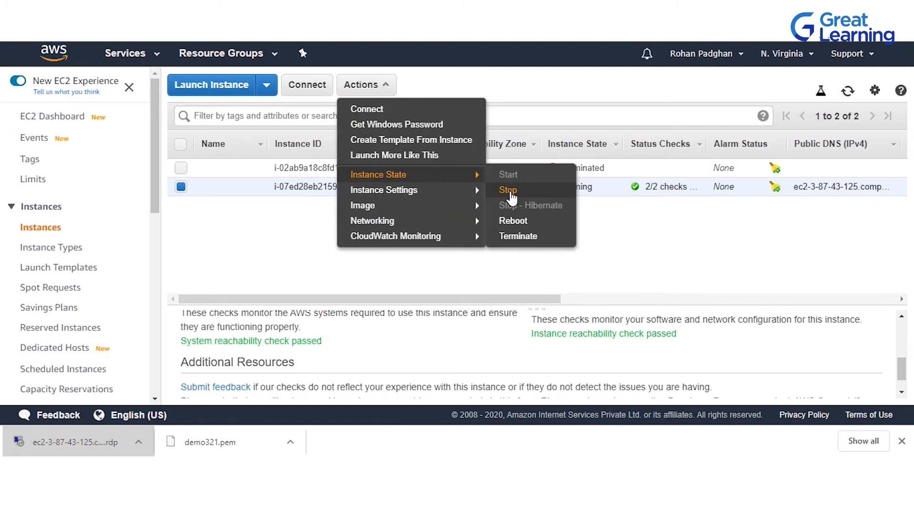
left_click(509, 192)
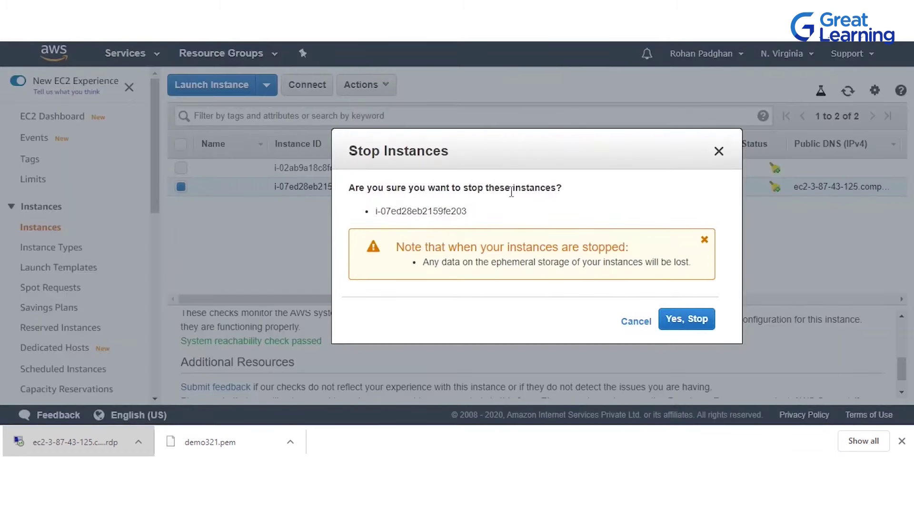
left_click(687, 320)
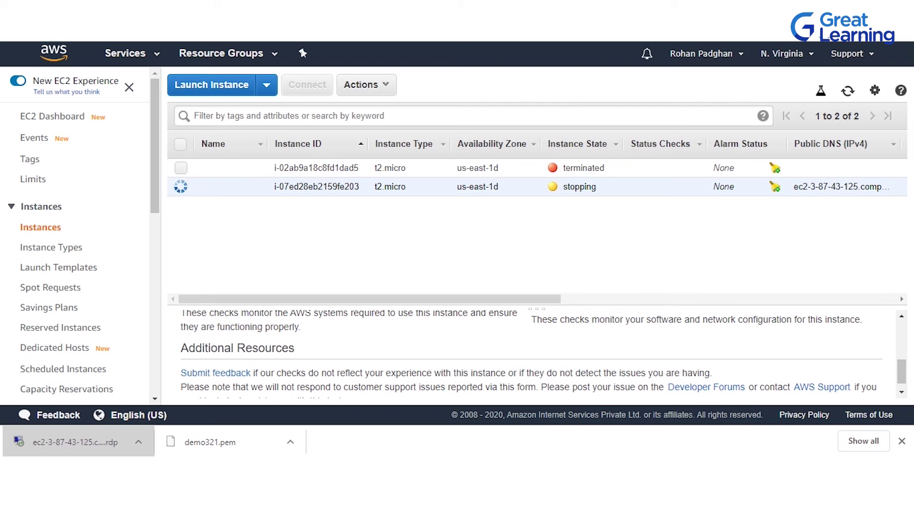
key("F5")
Step: Search Google for diskmgmt.msc, skim the results, and return to the EC2 console tab
type("dis")
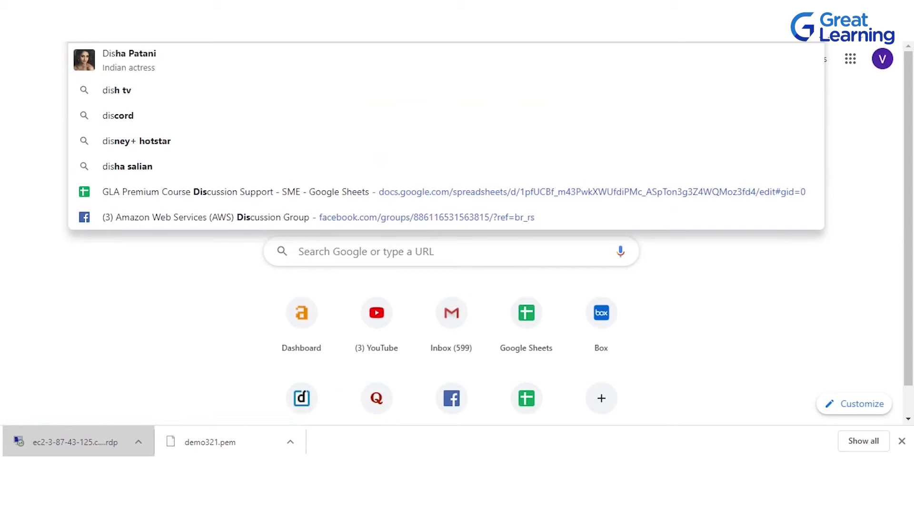
type("kmgmt")
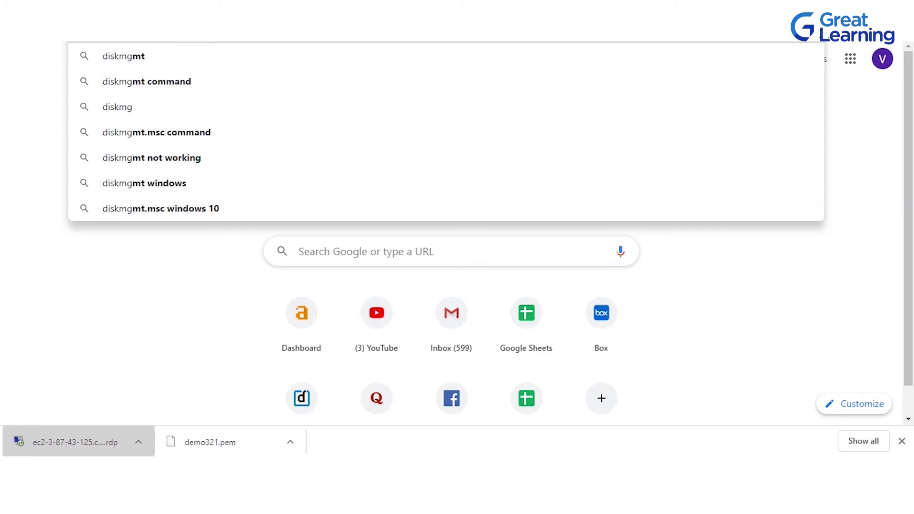
type(".msc")
key("Return")
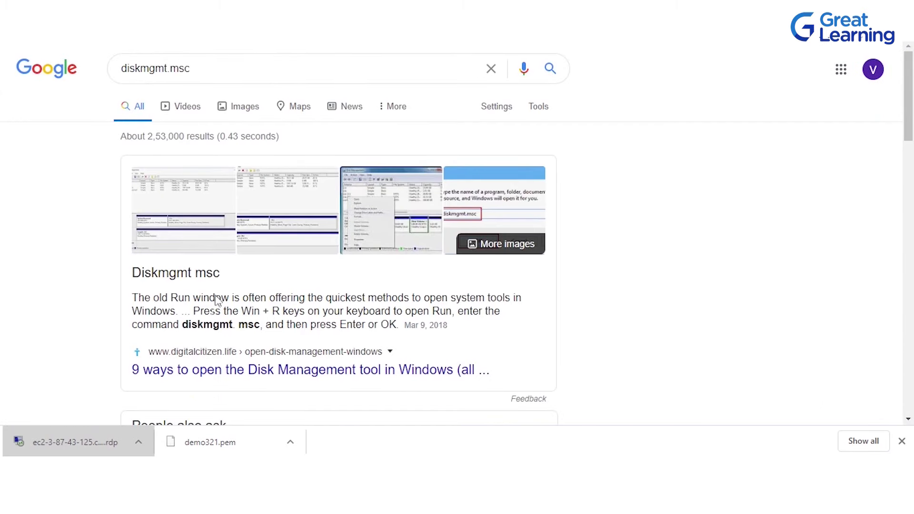
left_click(465, 369)
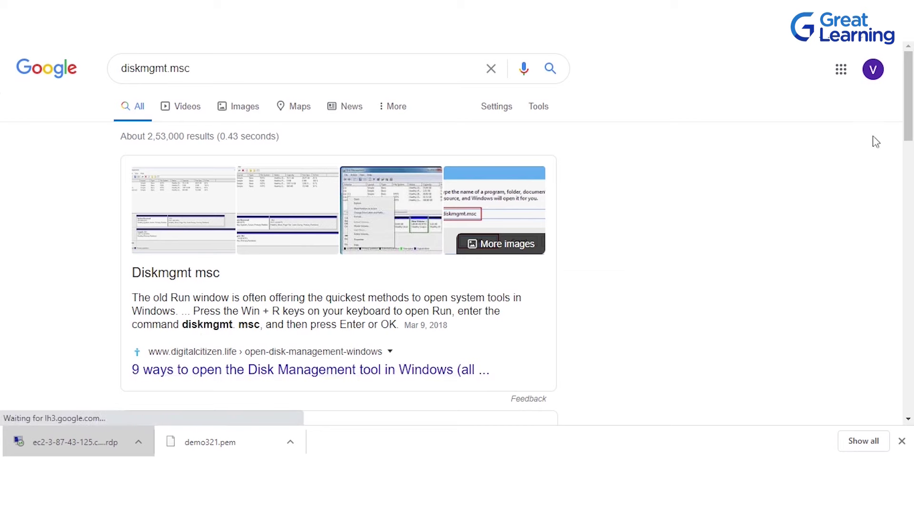
left_click_drag(912, 111, 912, 143)
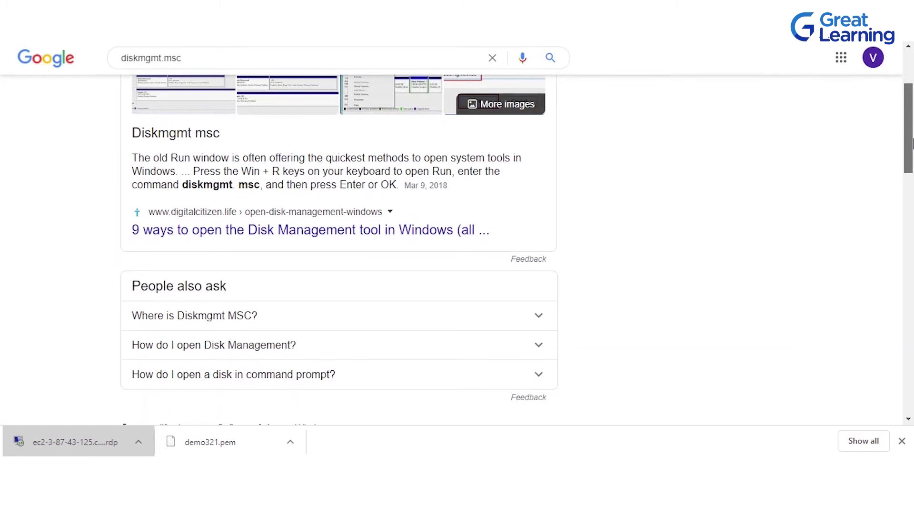
mouse_move(912, 143)
left_mouse_down()
mouse_move(912, 198)
mouse_move(909, 129)
left_mouse_up()
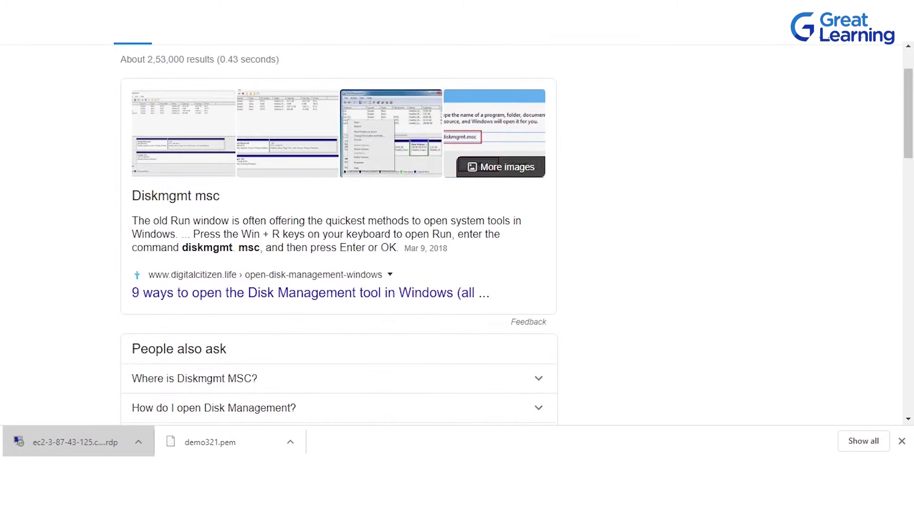
key("ctrl+Tab")
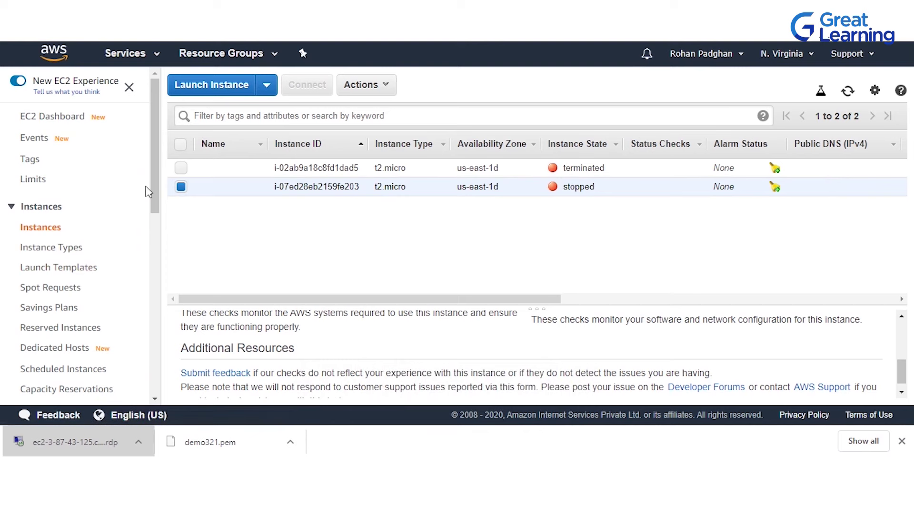
Step: Modify the in-use 30 GiB gp2 EBS volume to 100 GiB and confirm the change
left_click_drag(153, 181, 153, 221)
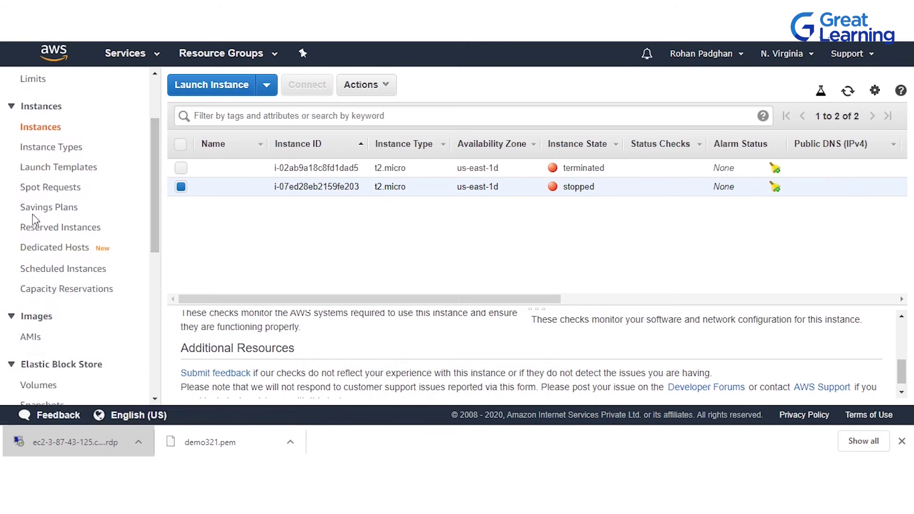
left_click(28, 384)
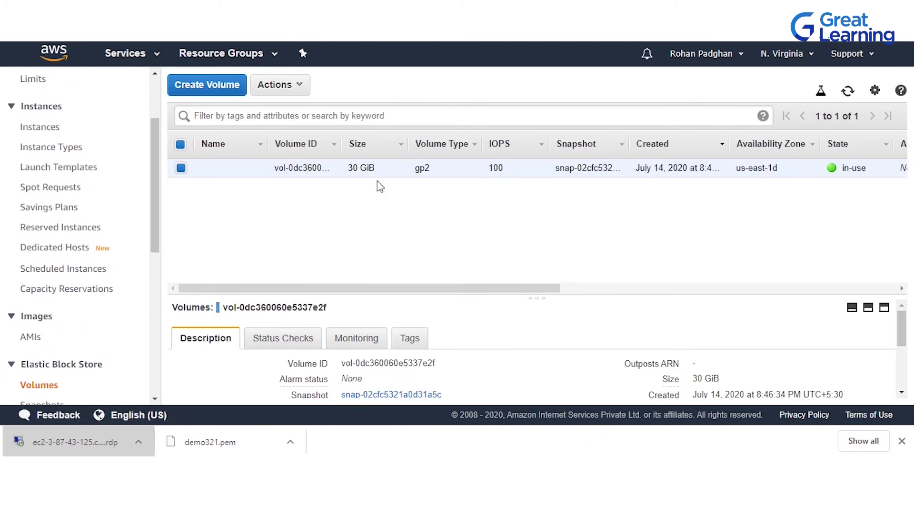
left_click(299, 86)
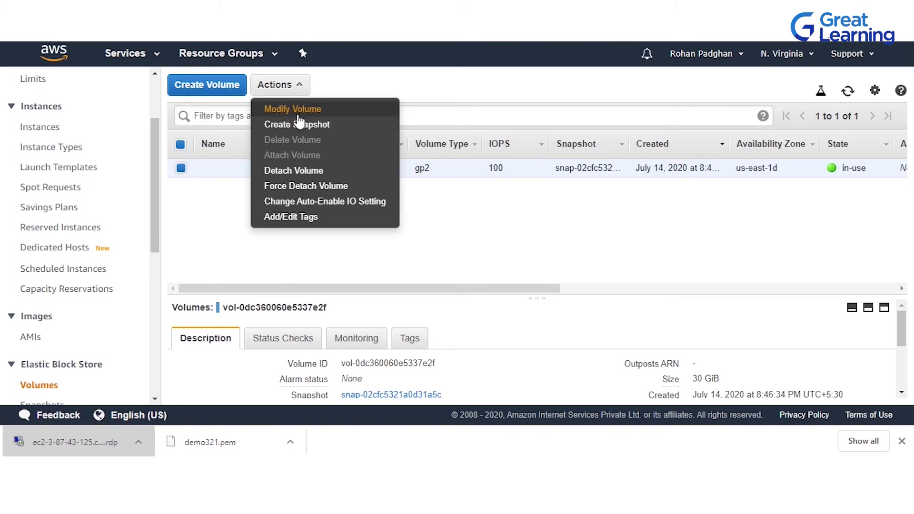
left_click(297, 113)
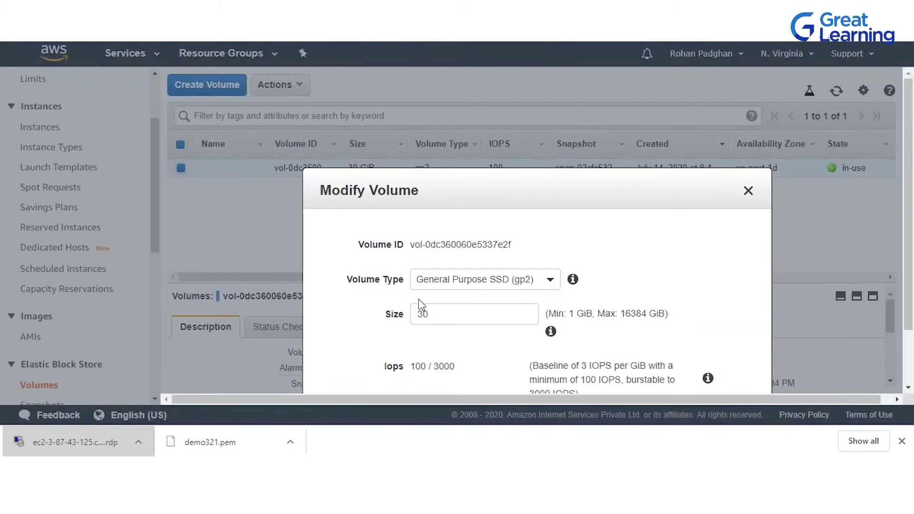
double_click(431, 314)
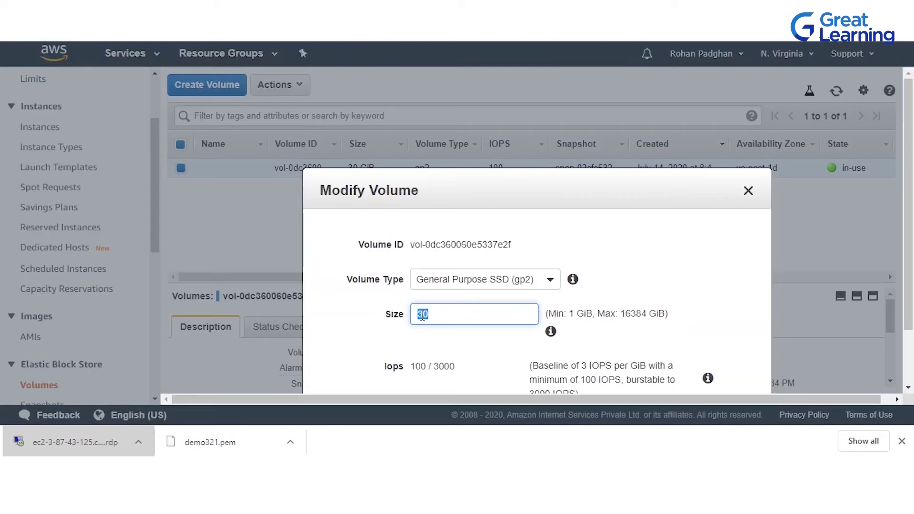
type("100")
scroll(912, 164, "down", 3)
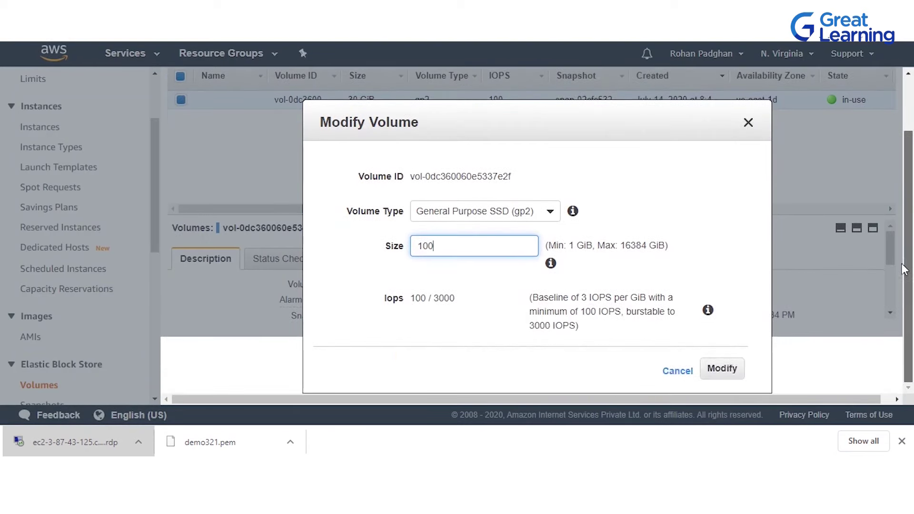
left_click(719, 371)
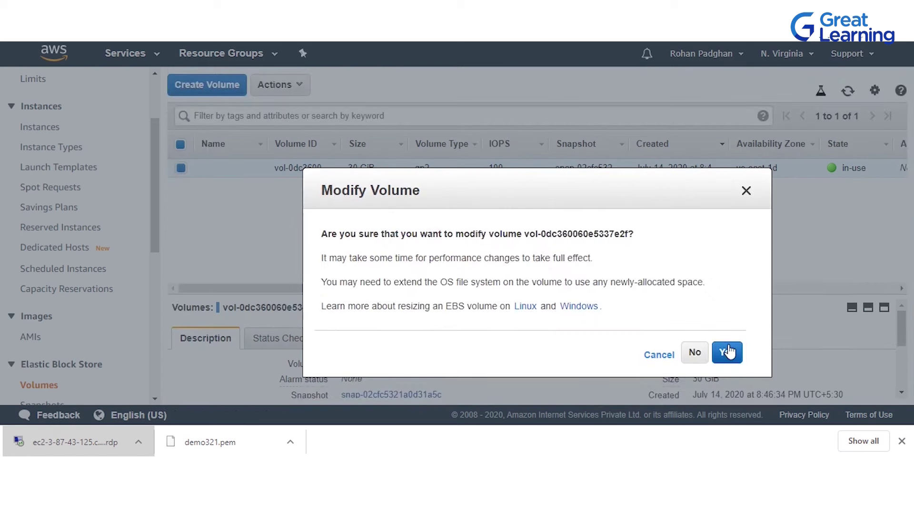
left_click(727, 356)
left_click(726, 354)
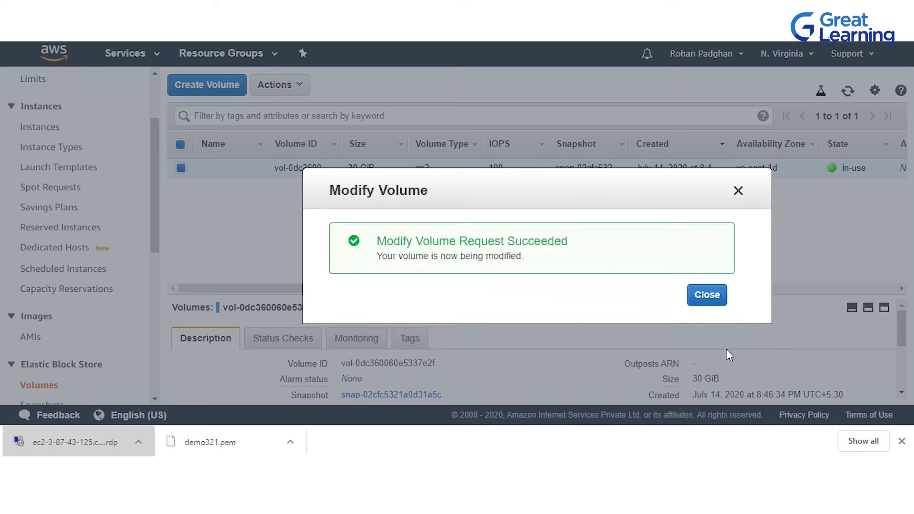
left_click(705, 295)
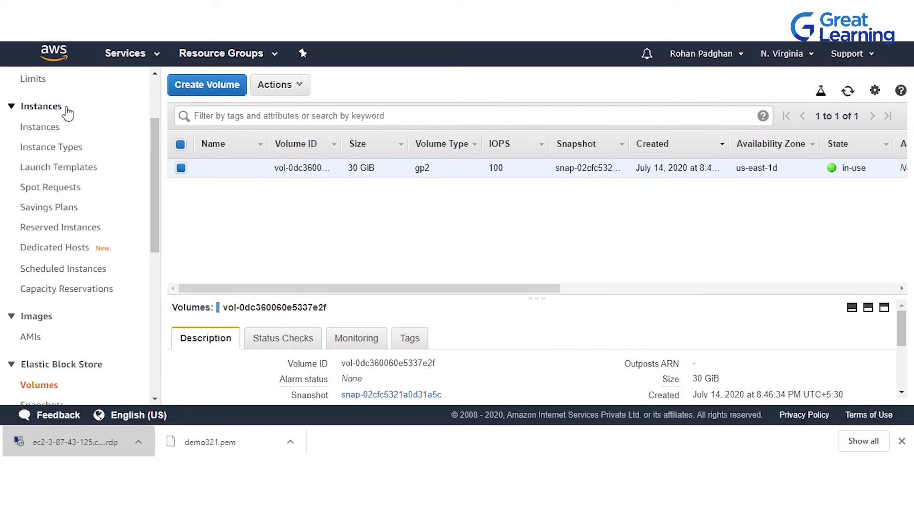
Step: Select the stopped t2.micro instance and start it from the Instance State actions
left_click(40, 127)
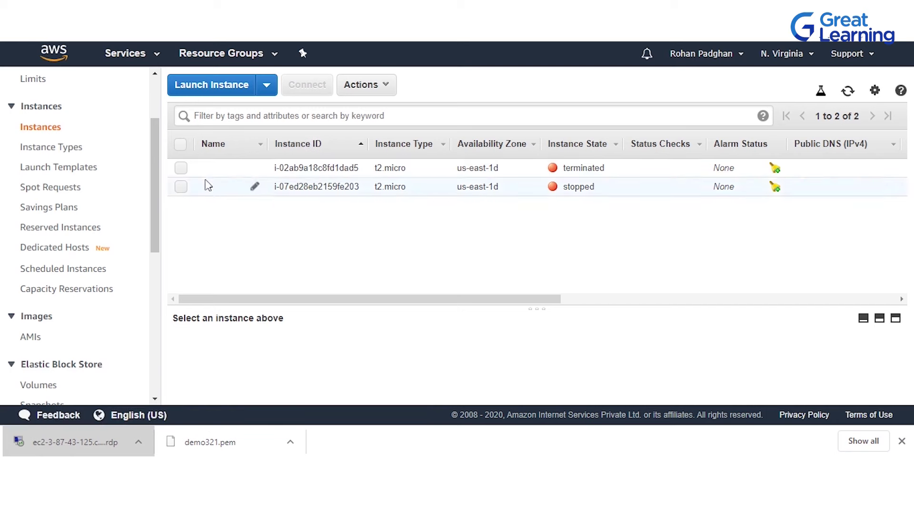
left_click(181, 187)
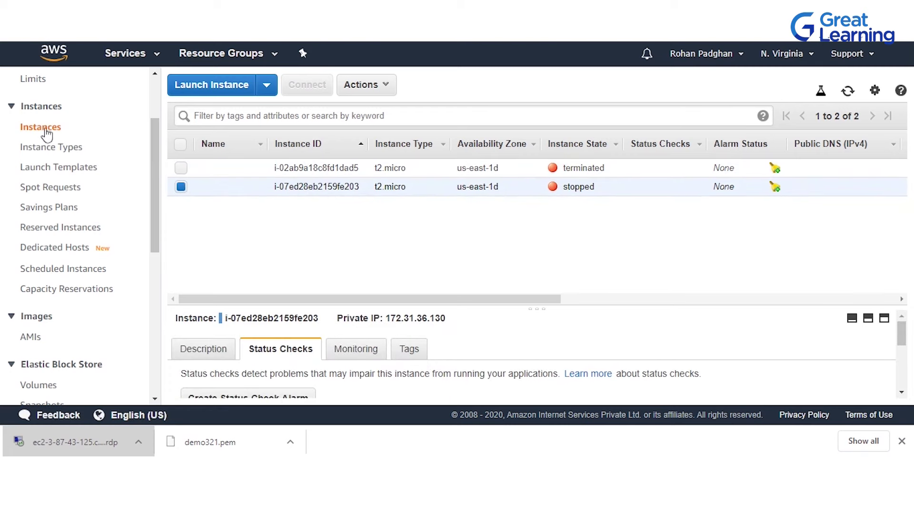
left_click(356, 89)
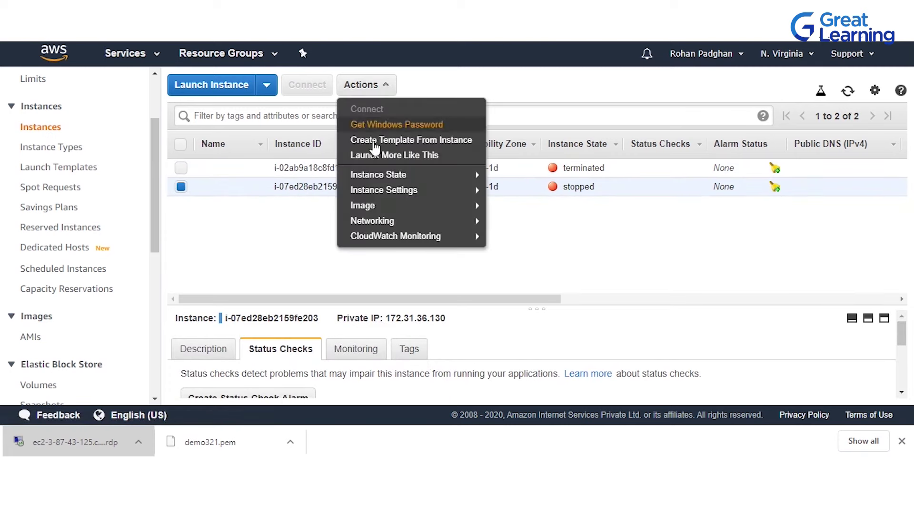
mouse_move(372, 191)
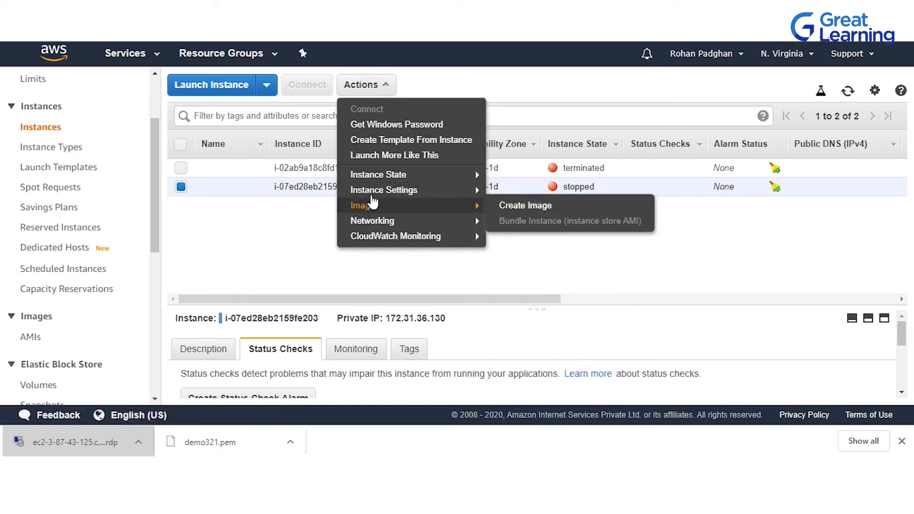
mouse_move(469, 176)
left_click(509, 175)
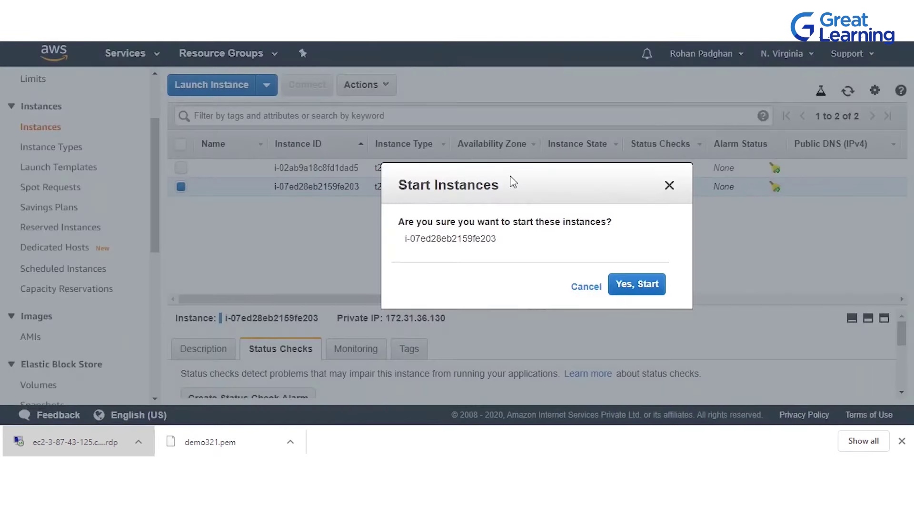
left_click(631, 287)
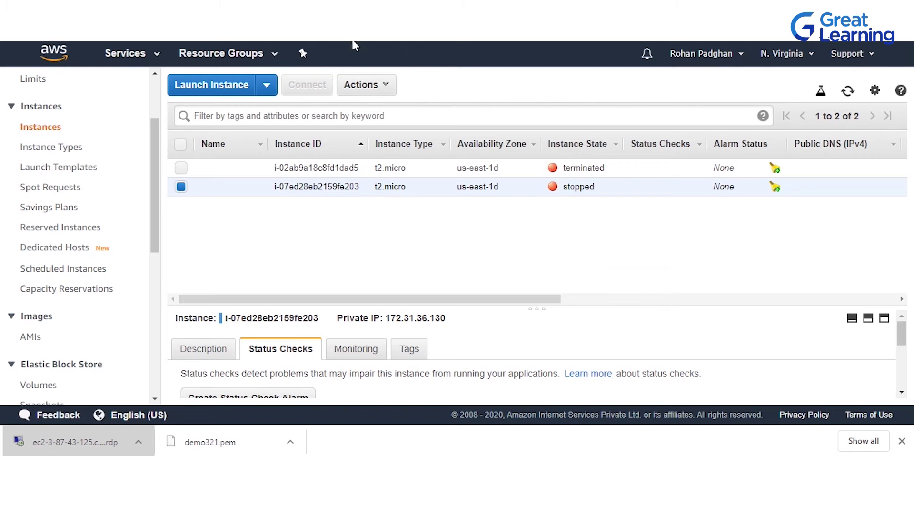
Step: Issue the Start command again until the instance runs, then switch to the diskmgmt.msc results tab
left_click(388, 90)
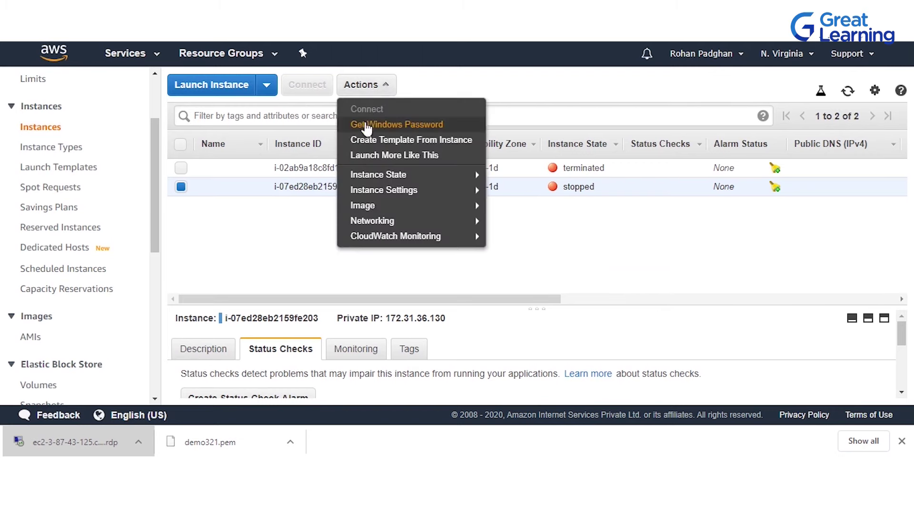
mouse_move(447, 182)
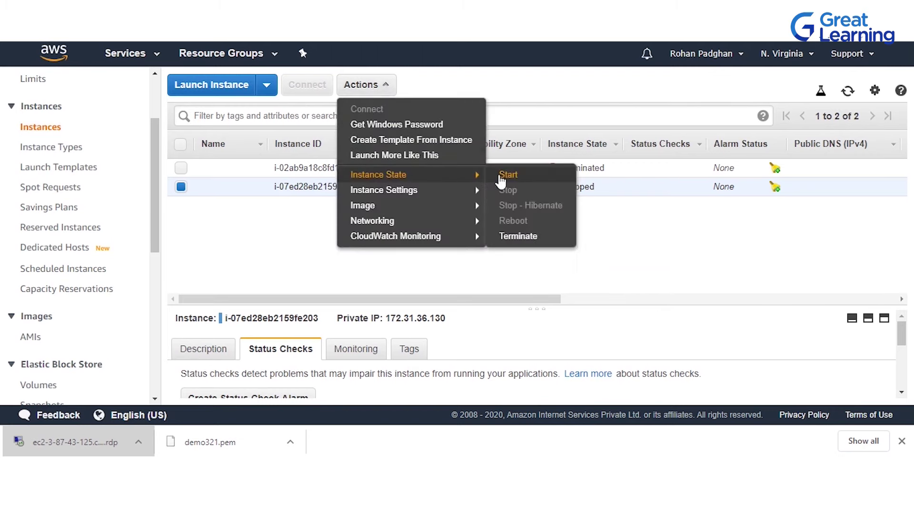
left_click(502, 176)
left_click(631, 287)
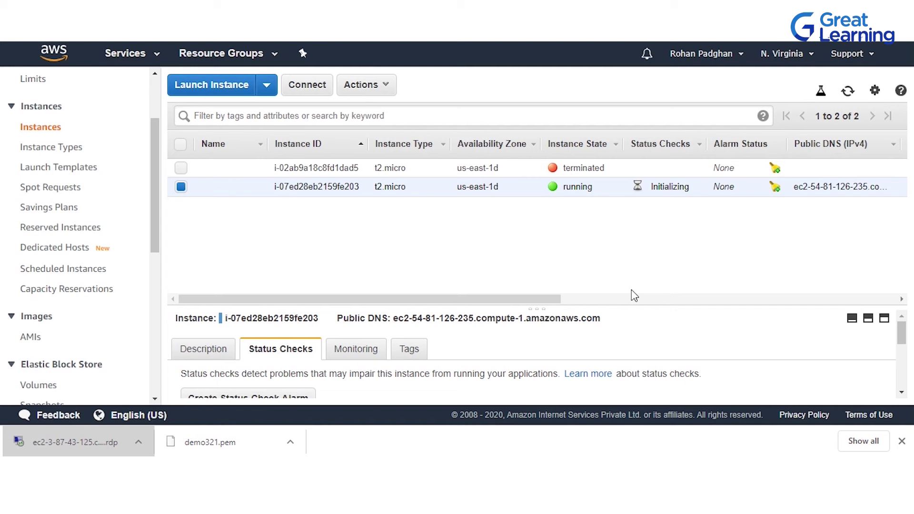
key("ctrl+Tab")
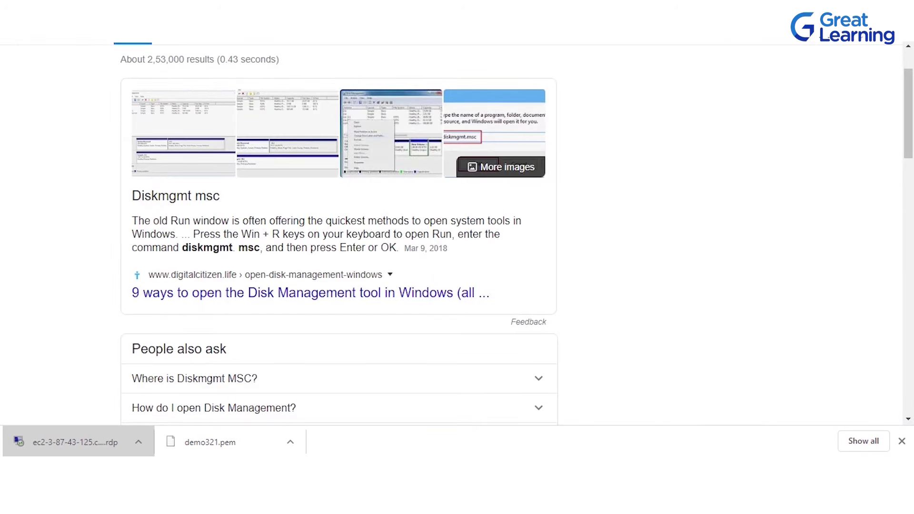
Step: Enter diskmgmt.msc as a new Google search query
type("diskmgm")
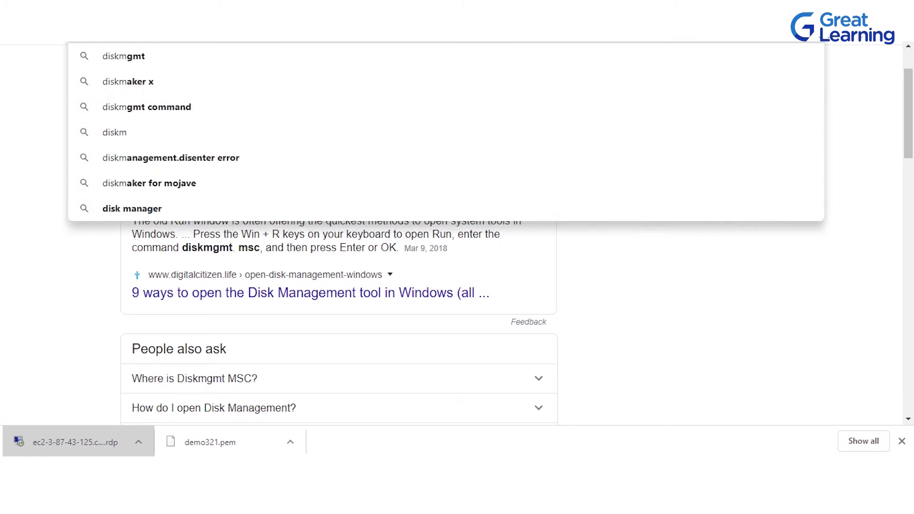
type("t")
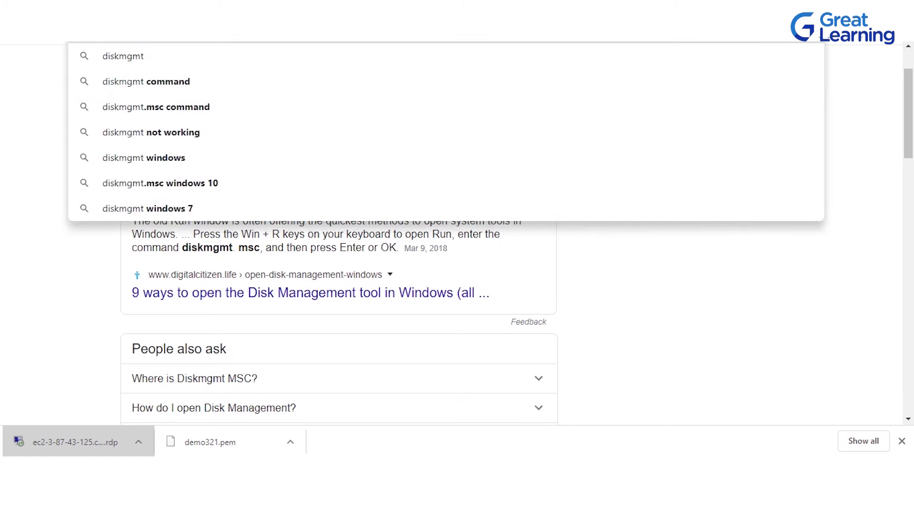
type(".msc")
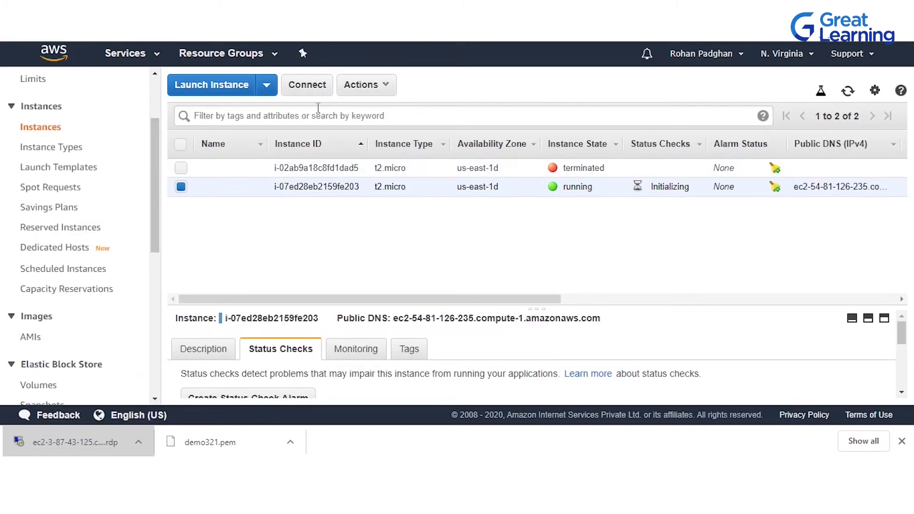
Step: Download the instance's remote desktop file and load the demo321.pem key for password retrieval
left_click(325, 91)
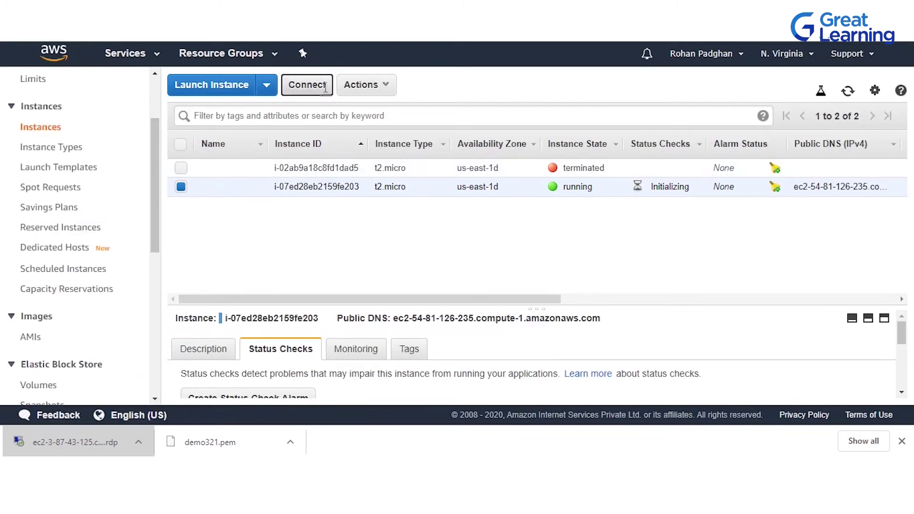
left_click(472, 207)
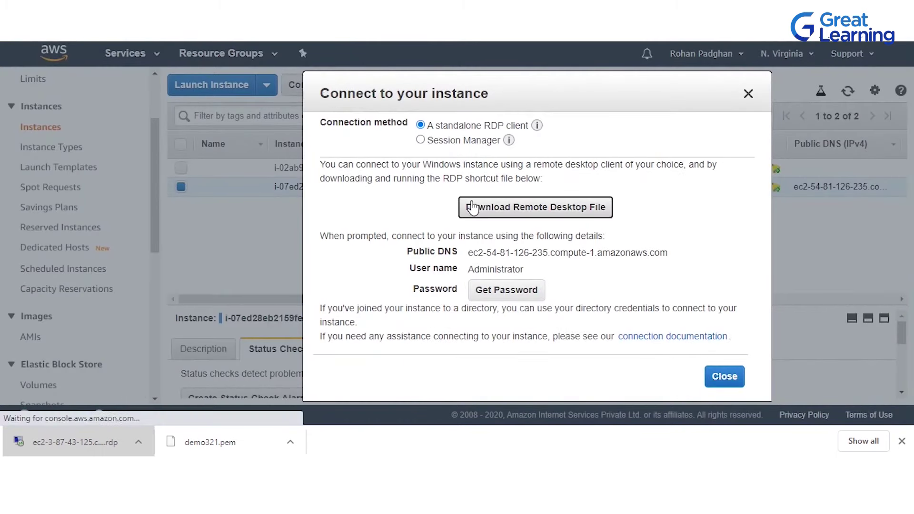
left_click(500, 299)
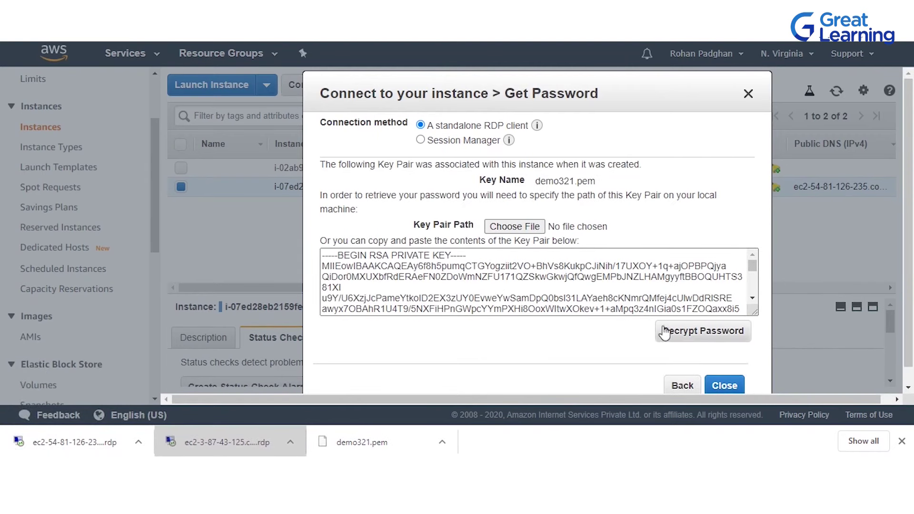
left_click(527, 228)
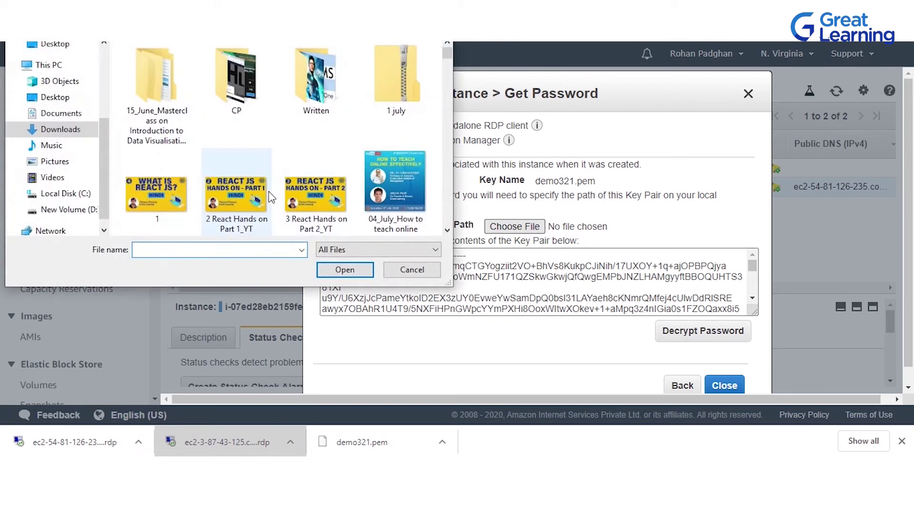
type("demo")
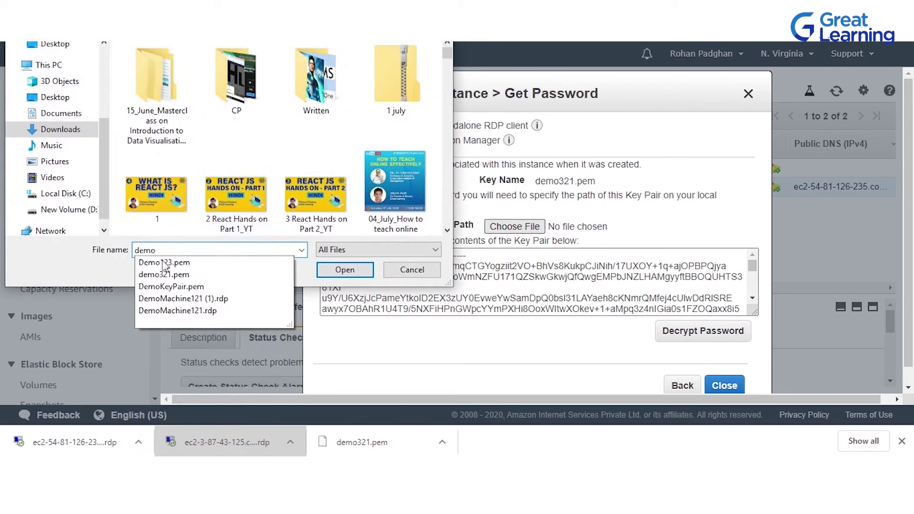
left_click(184, 271)
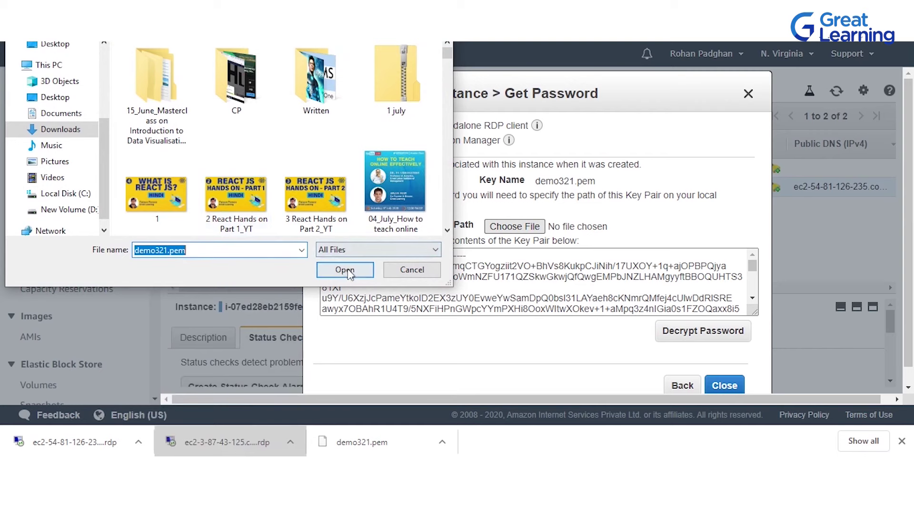
left_click(345, 269)
Step: Decrypt and copy the Administrator password, then launch the downloaded .rdp file
left_click(669, 333)
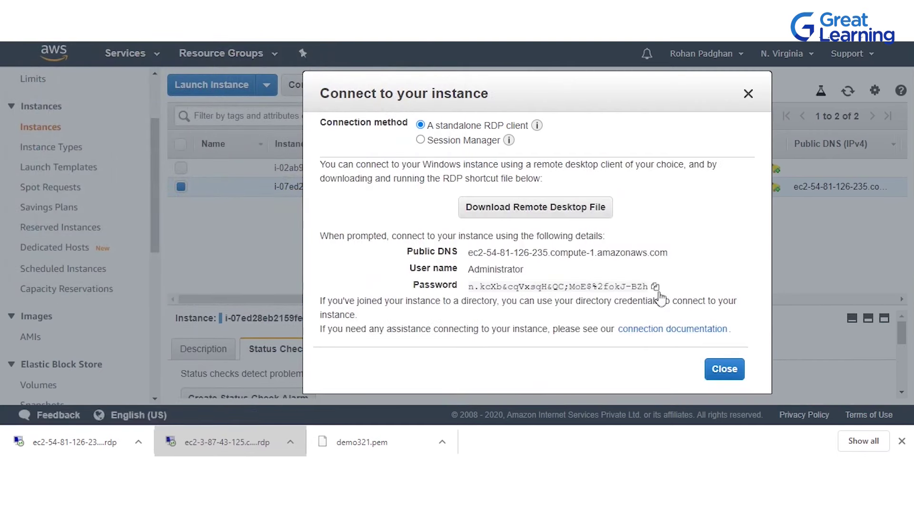
left_click(655, 287)
left_click(654, 287)
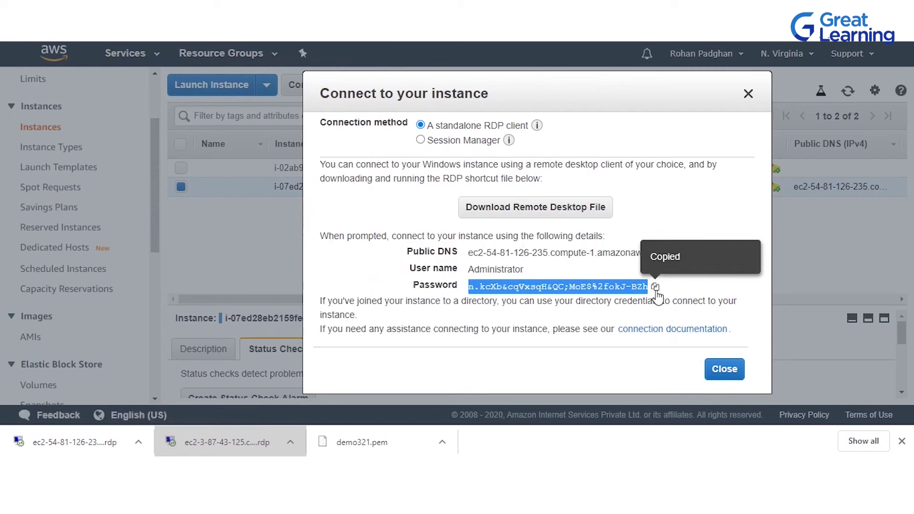
left_click(95, 441)
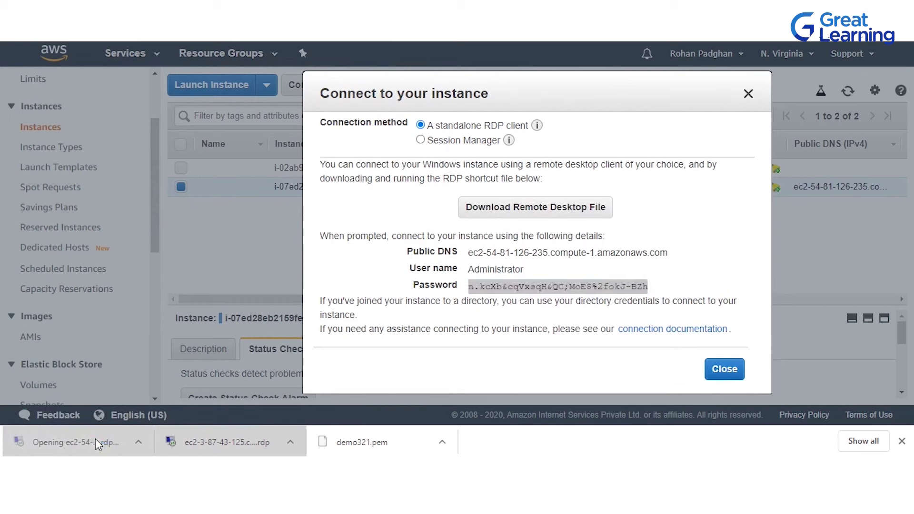
left_click(546, 292)
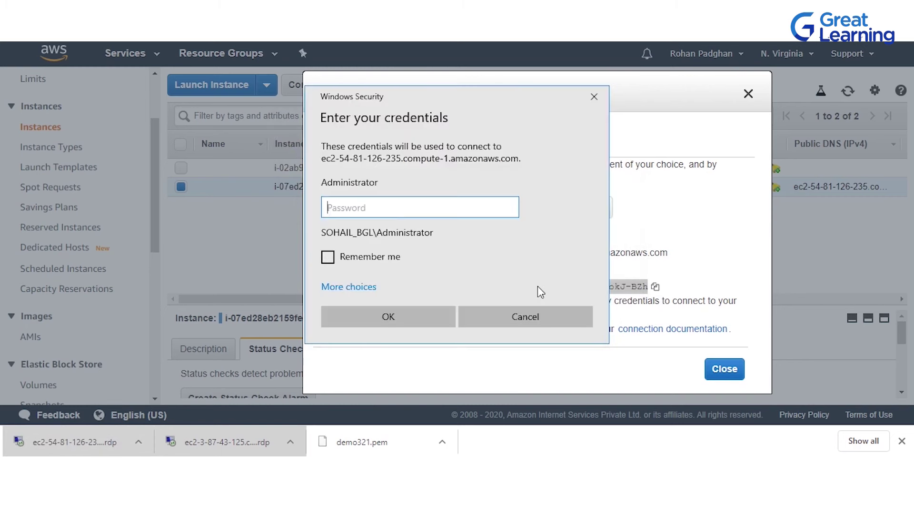
Step: Paste the Administrator password, submit the credentials, and accept the certificate warning
key("ctrl+v")
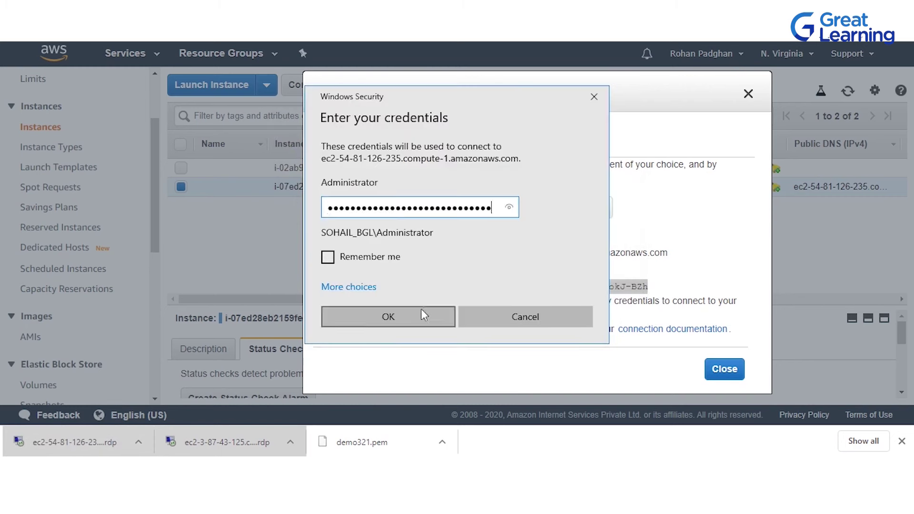
left_click(423, 309)
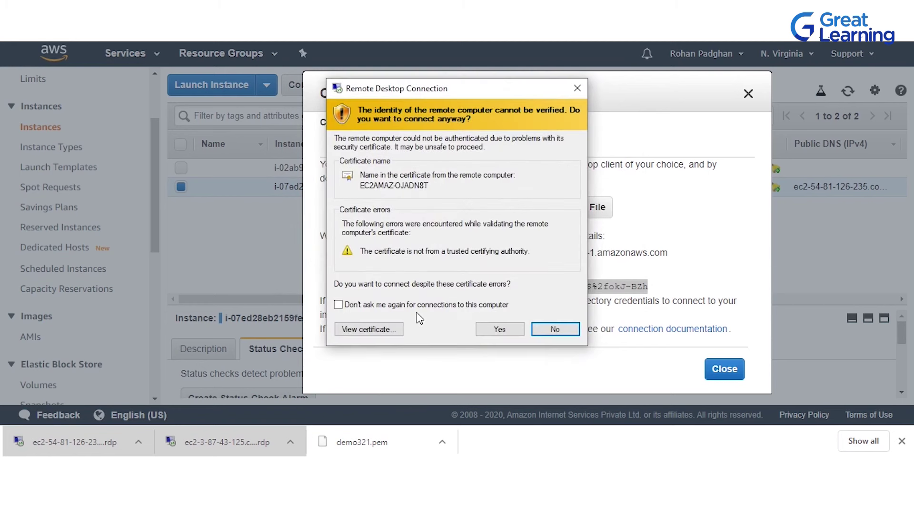
left_click(499, 327)
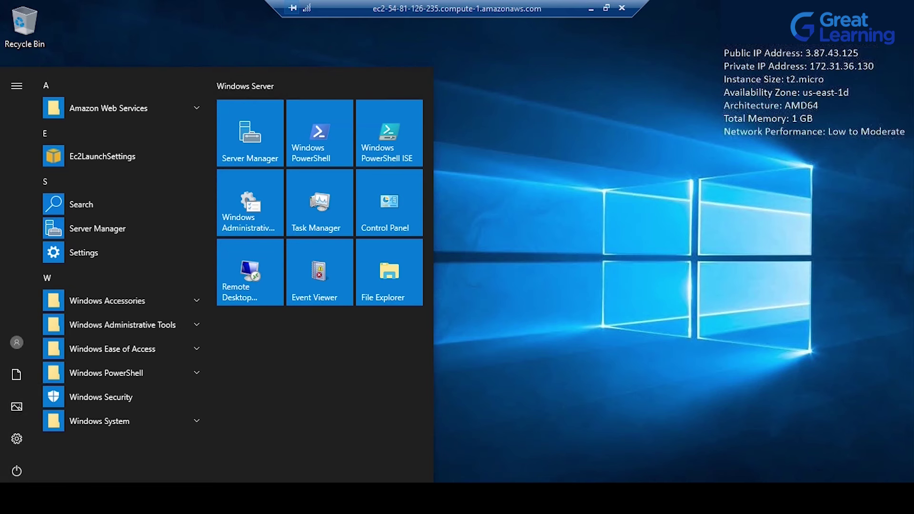
Step: View This PC in File Explorer, where C: still shows 29.9 GB
left_click(14, 477)
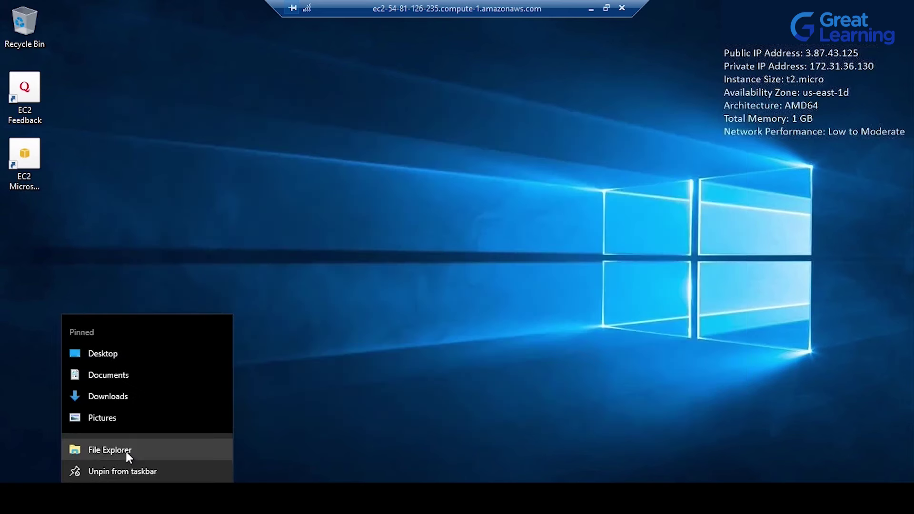
left_click(127, 451)
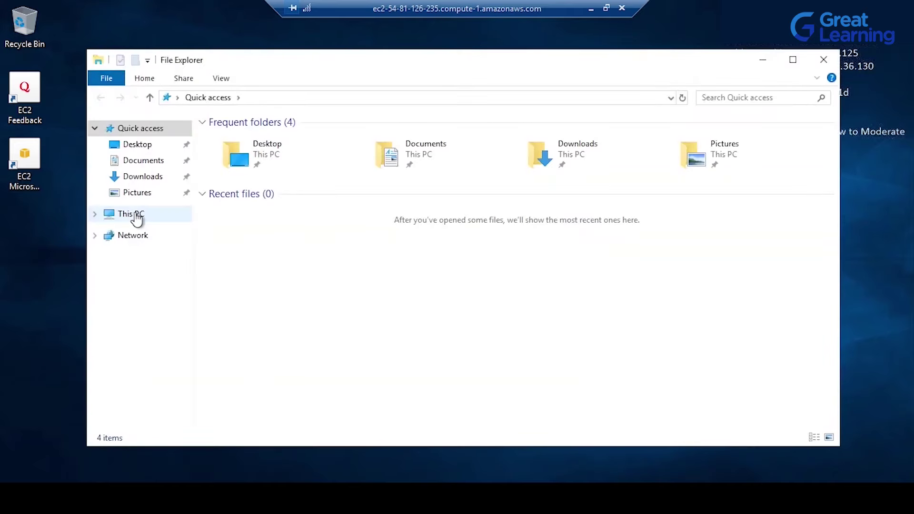
left_click(137, 218)
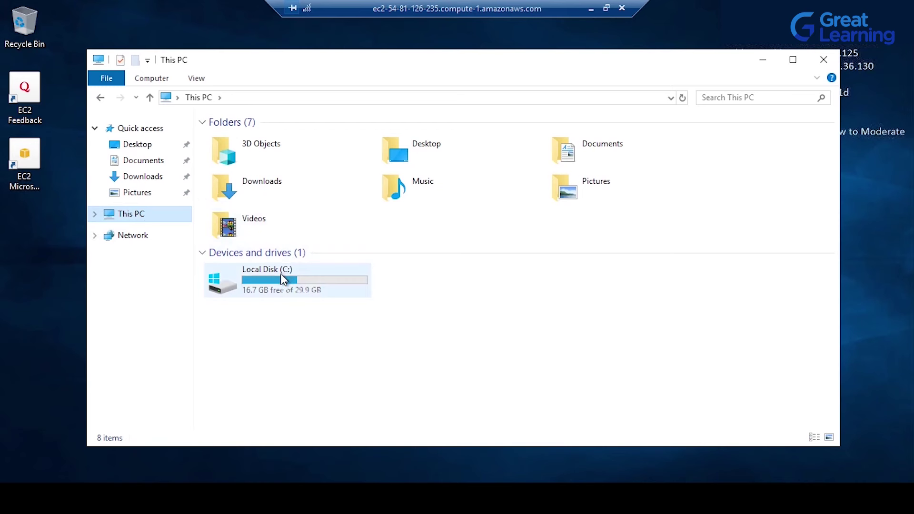
Step: Search the Start menu for 'run'
key("super")
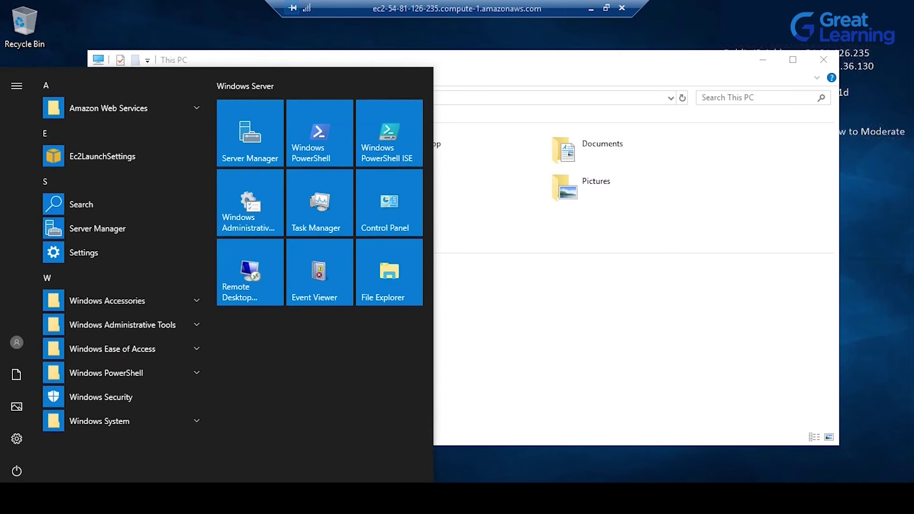
key("super")
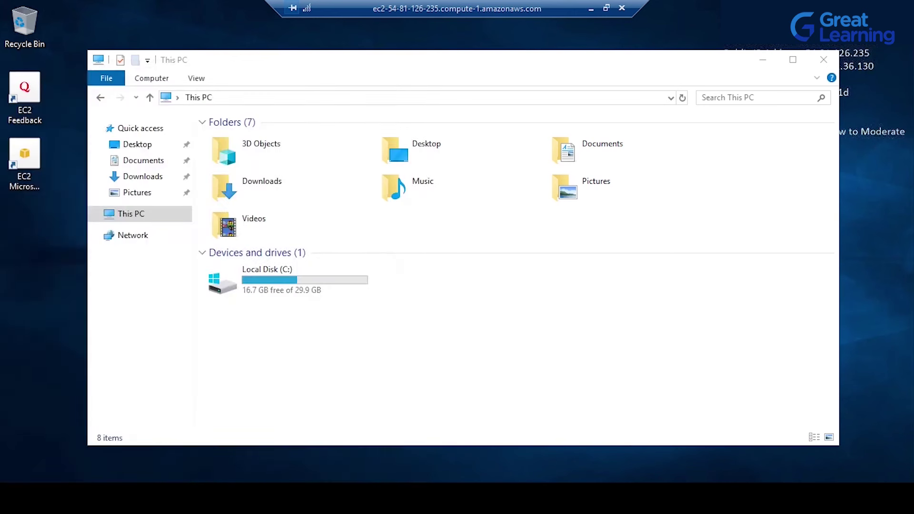
key("super+s")
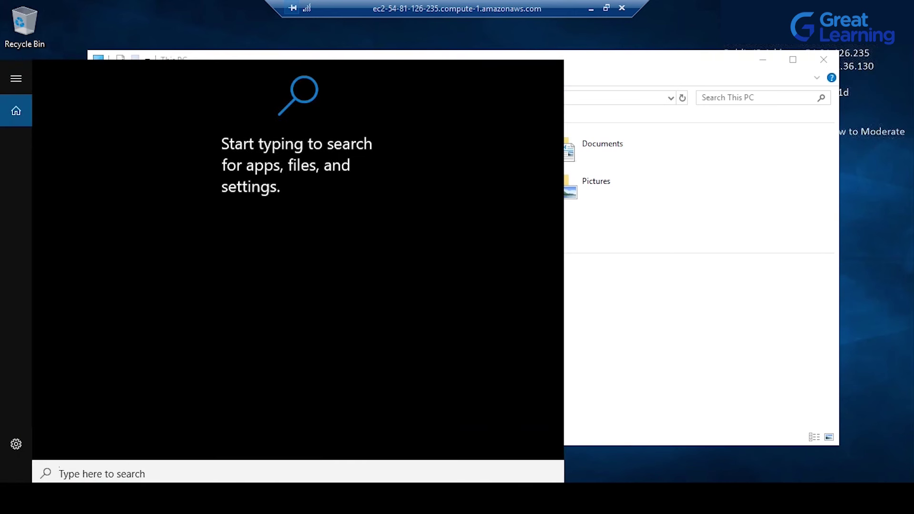
type("run")
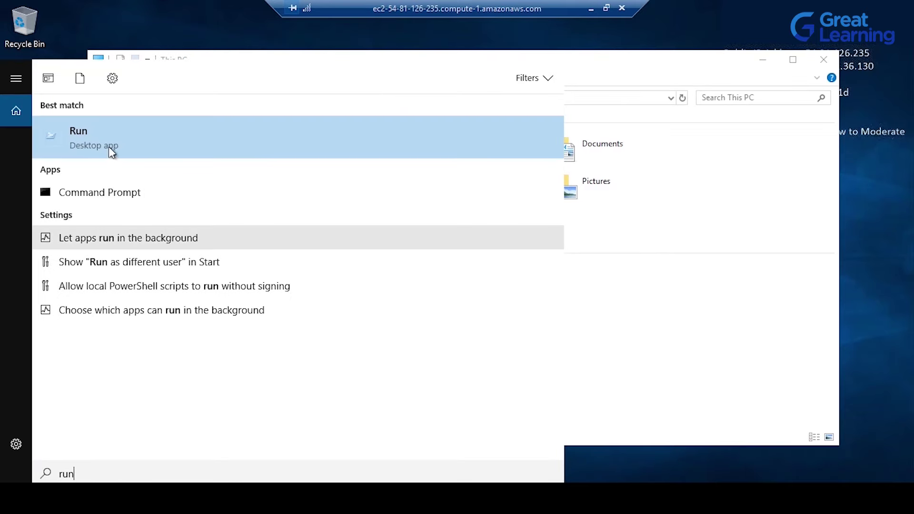
Step: Run diskmgmt.msc from the Run dialog, fixing the typo, to open Disk Management
left_click(109, 146)
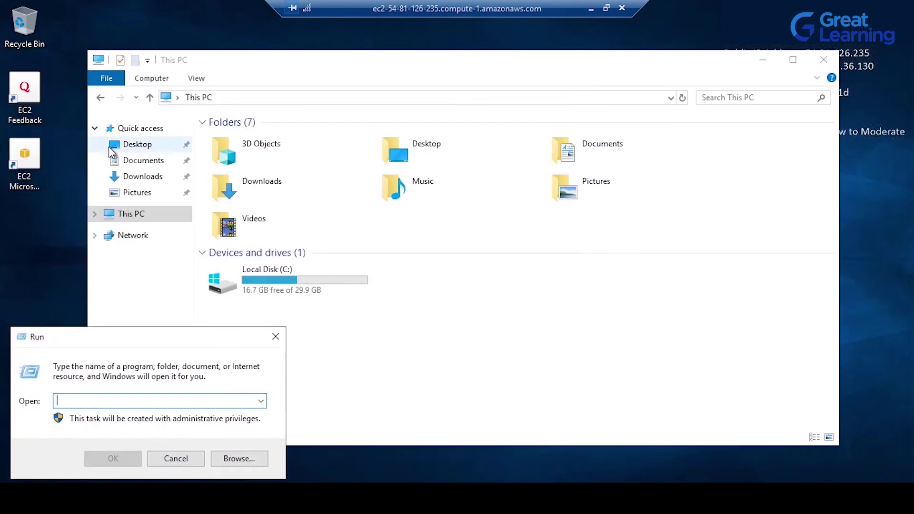
type("disk")
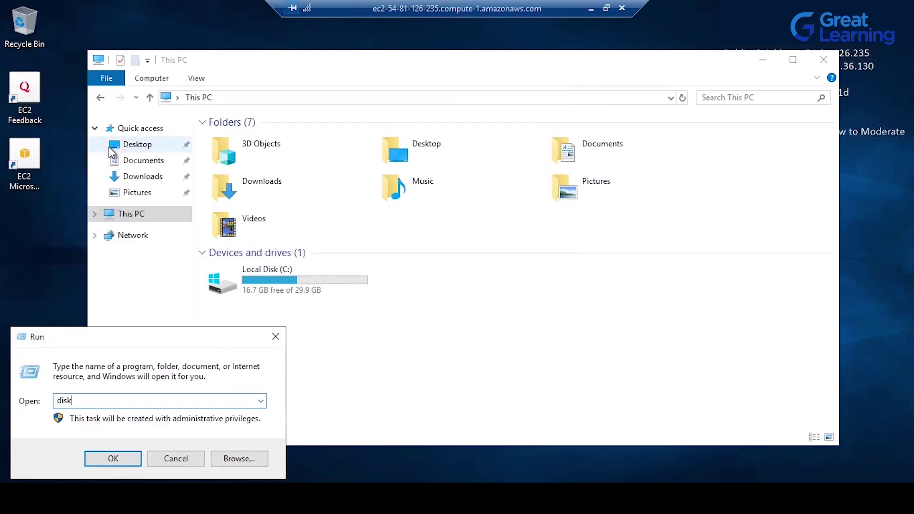
type("mgmt.mcs")
key("BackSpace")
key("BackSpace")
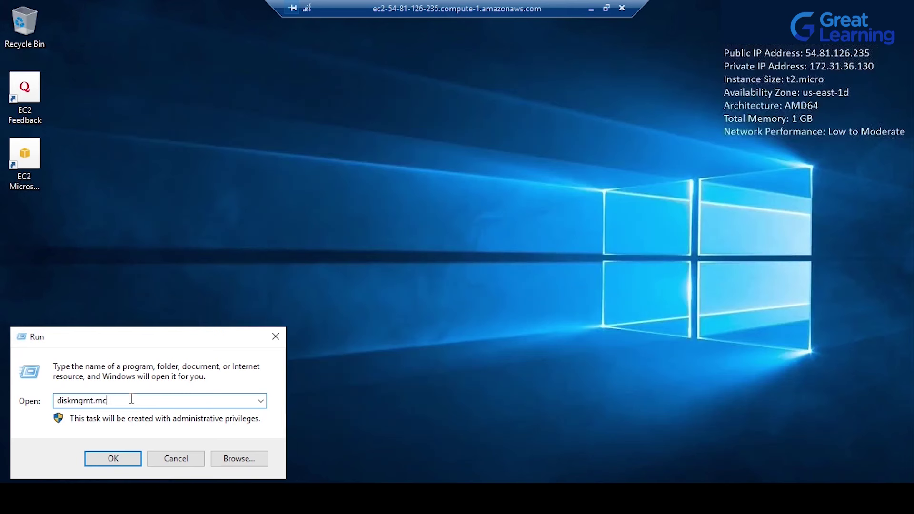
type("sc")
left_click(123, 460)
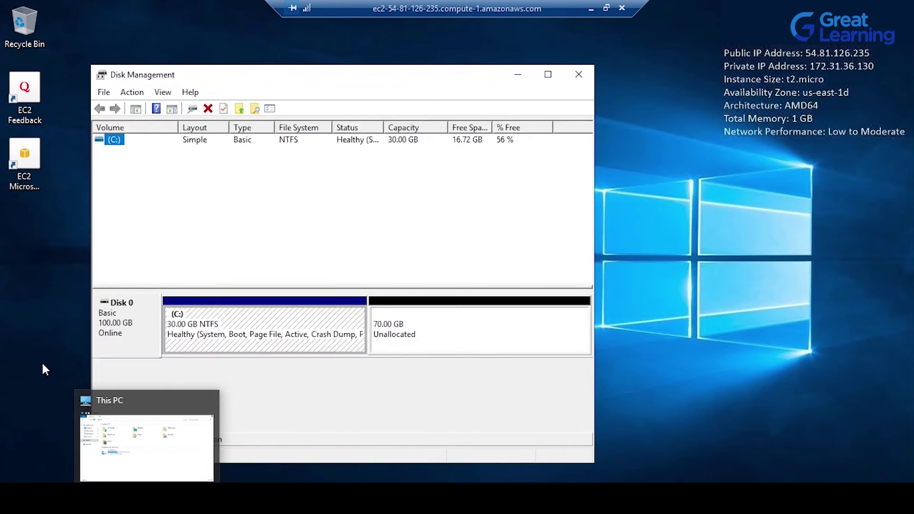
Step: Extend C: with all 71679 MB of unallocated space to reach 100 GB, then close Disk Management
right_click(208, 322)
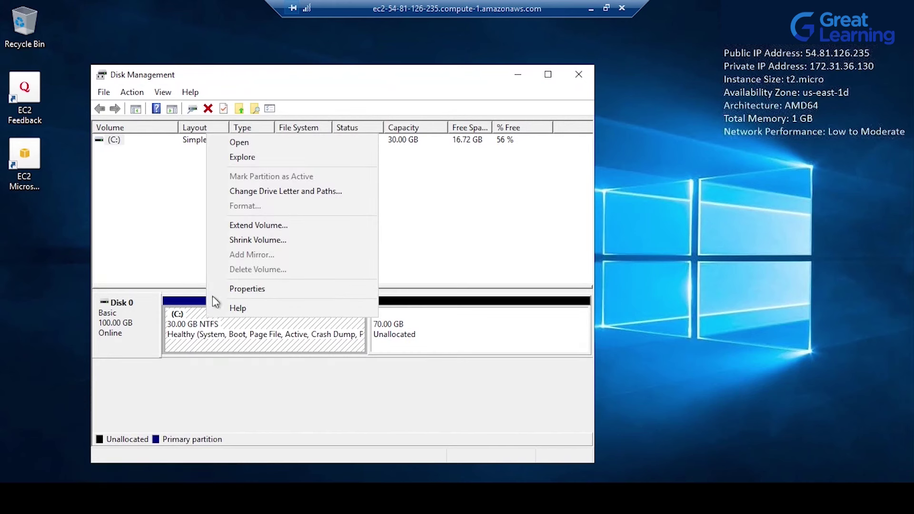
left_click(263, 226)
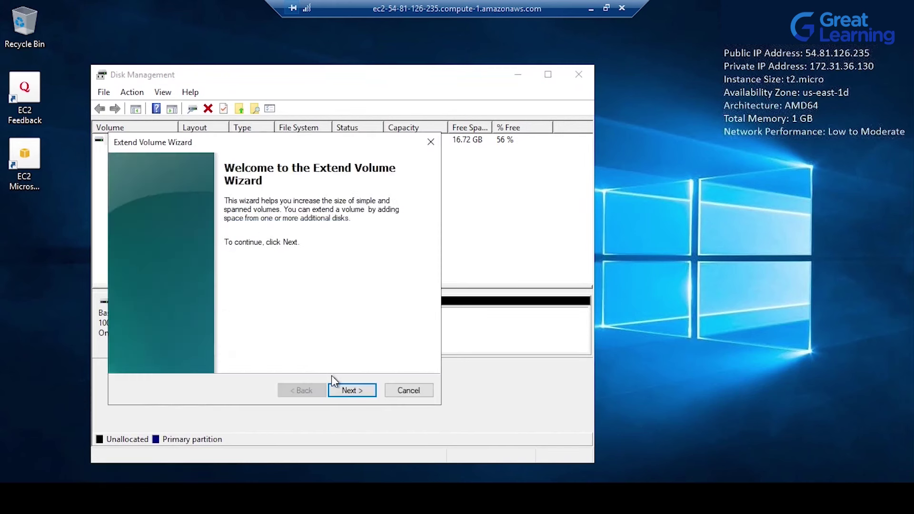
left_click(343, 392)
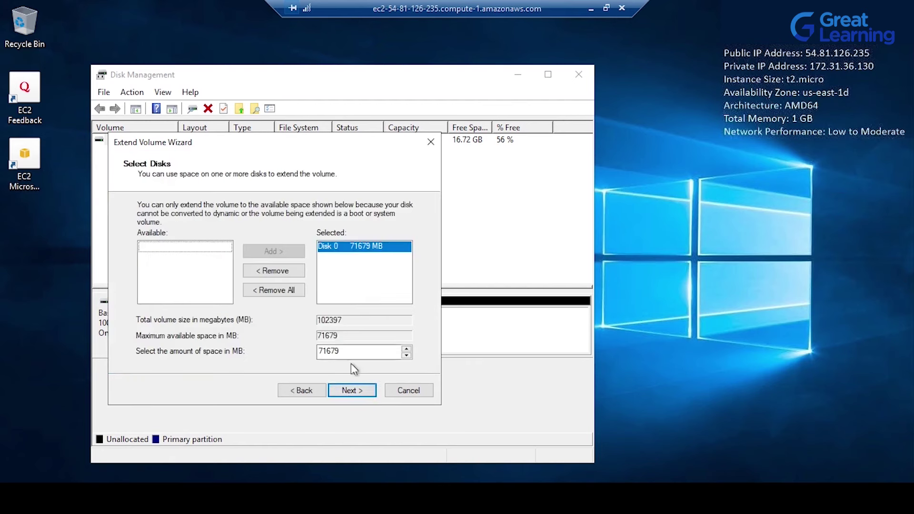
left_click(362, 390)
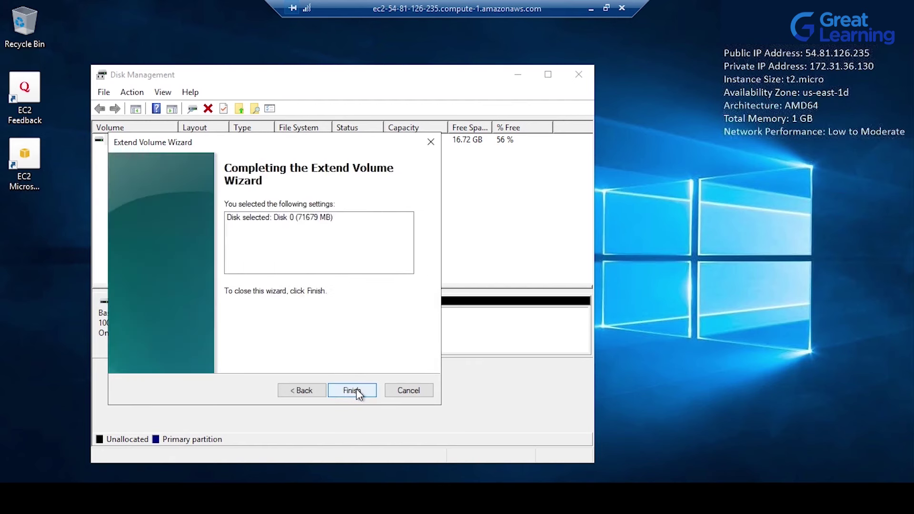
left_click(356, 391)
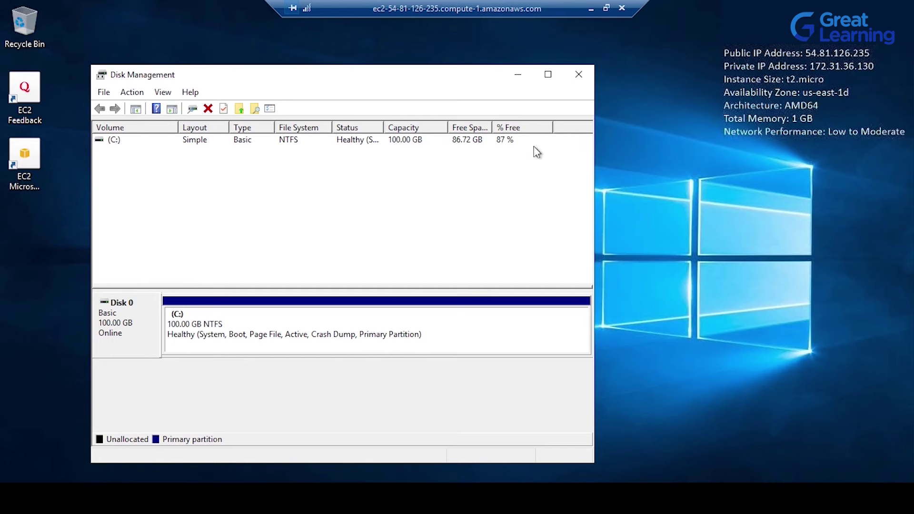
left_click(579, 76)
key("super+e")
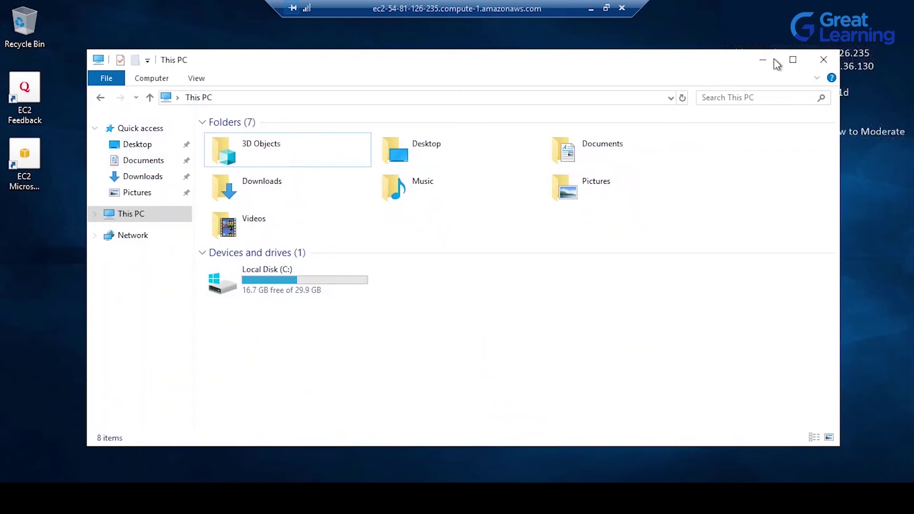
Step: Check that C: shows 86.7 GB free of 99.9 GB, close Explorer, and begin disconnecting
left_click(824, 59)
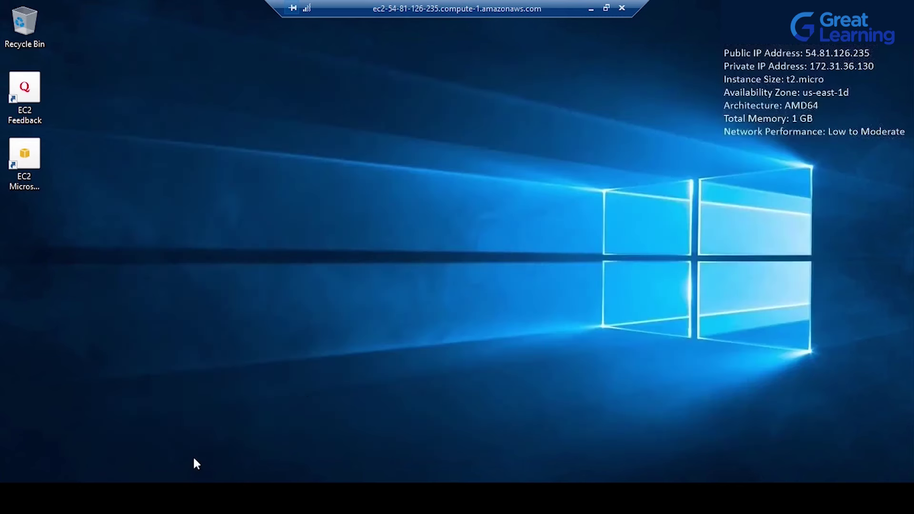
key("super+e")
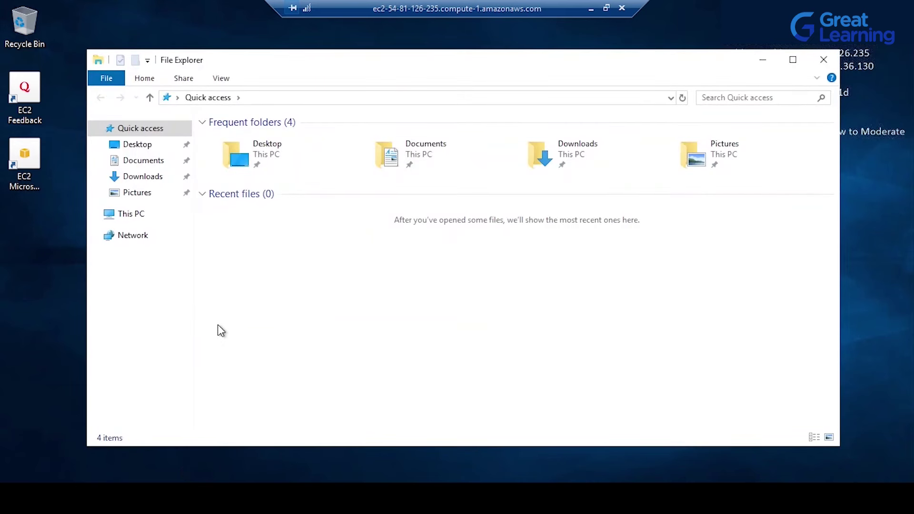
left_click(203, 195)
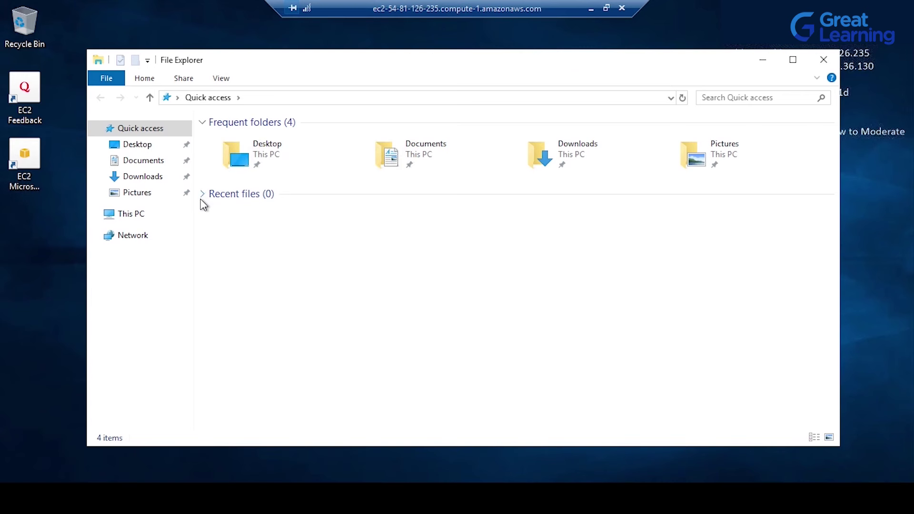
left_click(135, 215)
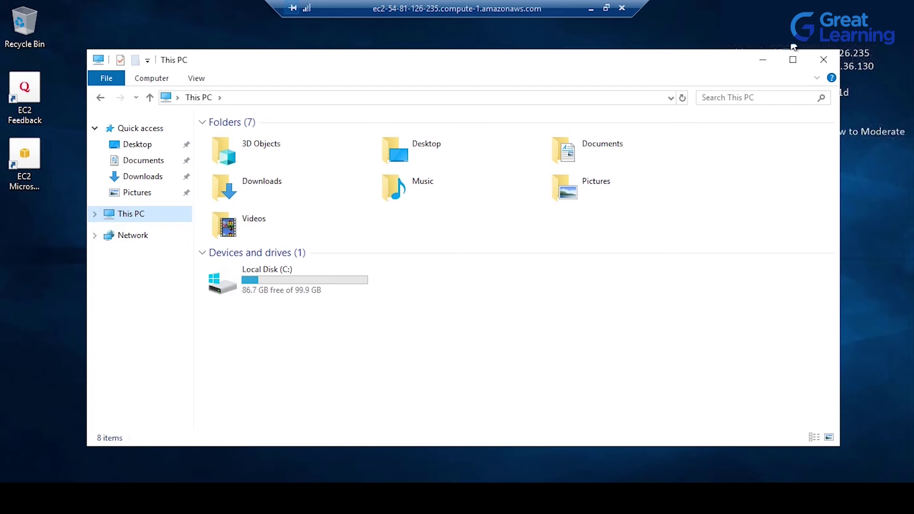
left_click(823, 60)
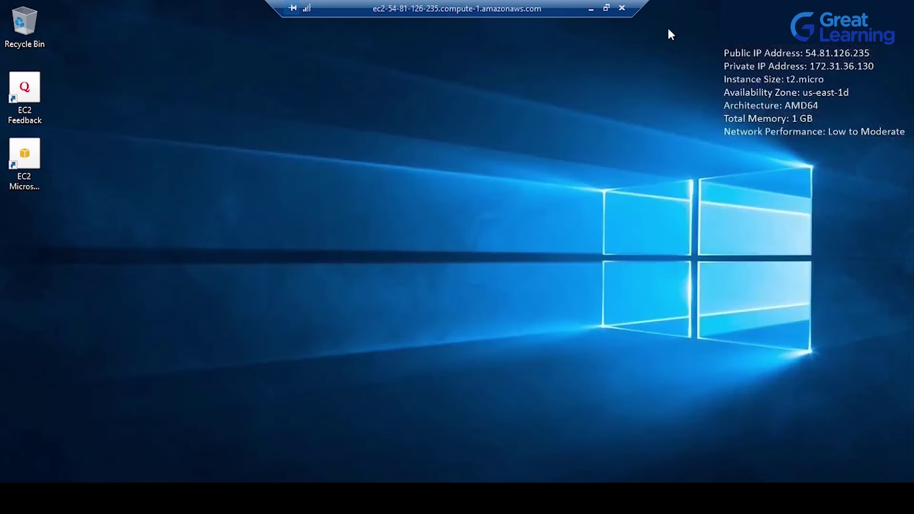
left_click(621, 8)
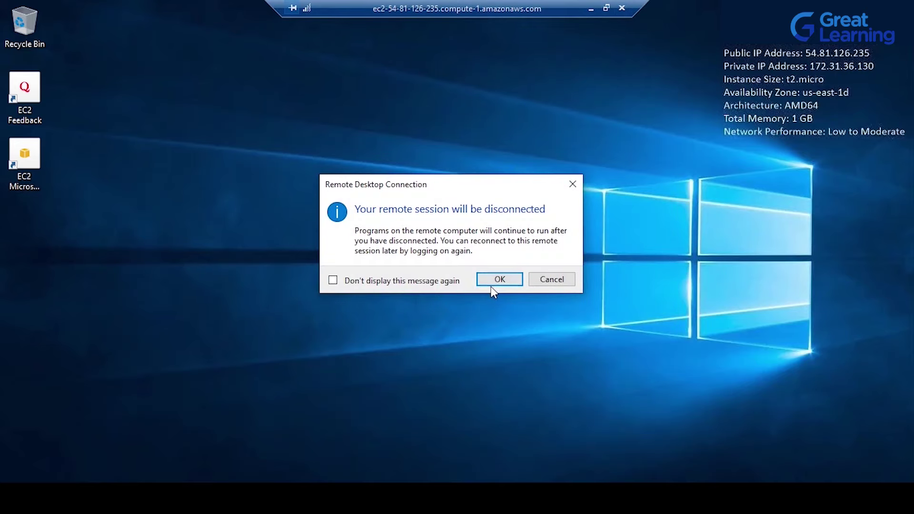
Step: Confirm the remote desktop disconnect and dismiss the instance's connection details
left_click(491, 285)
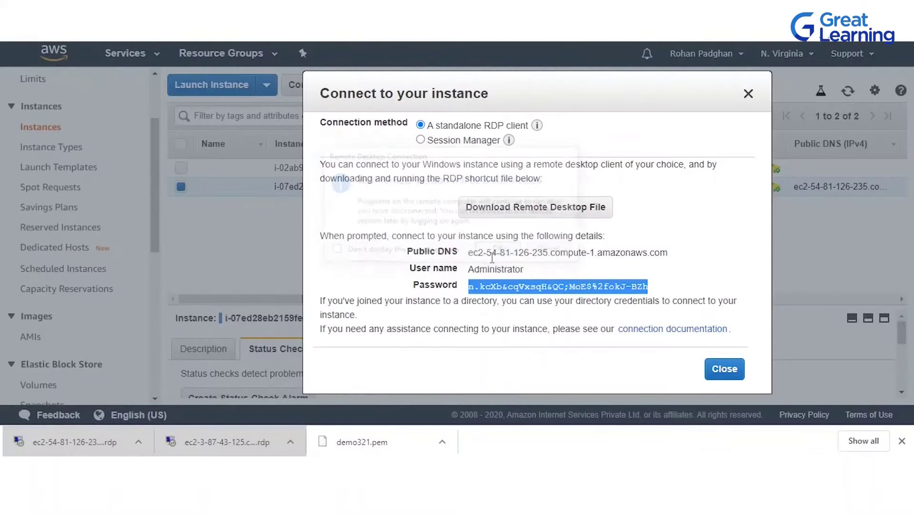
left_click(748, 94)
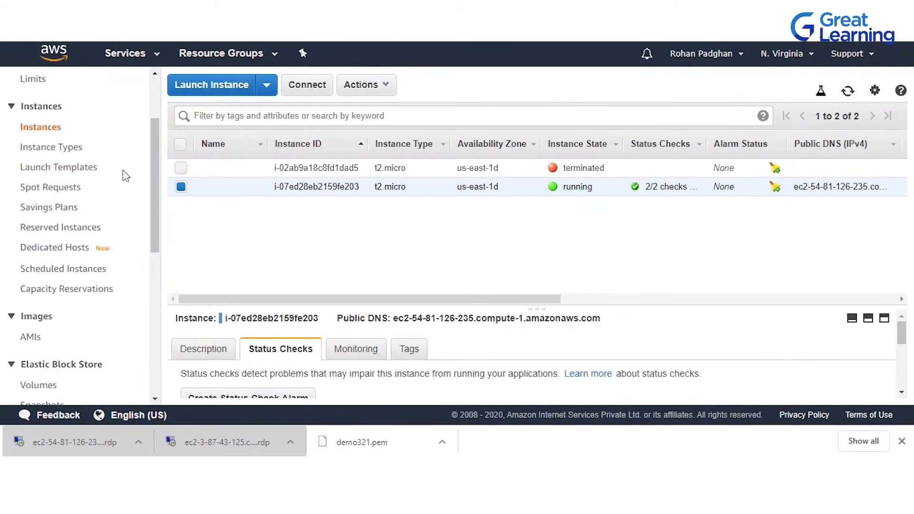
left_click_drag(153, 172, 164, 113)
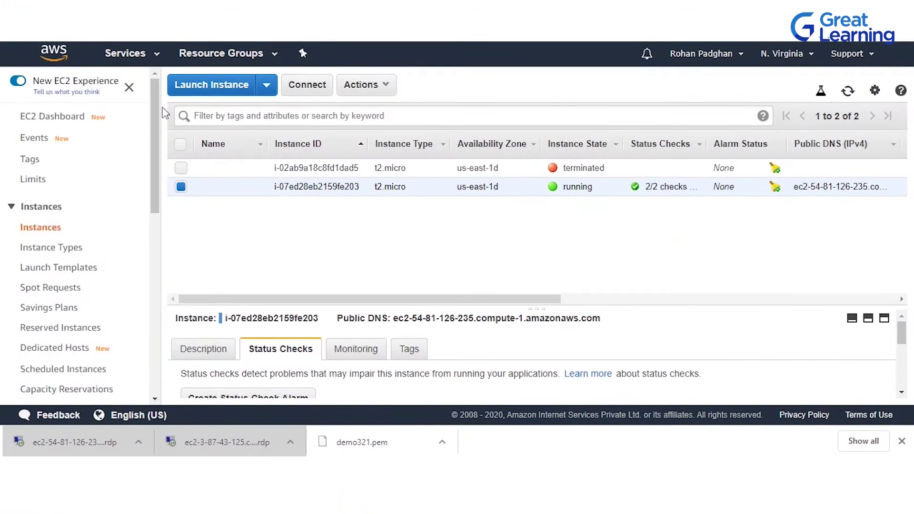
Step: Terminate running instance i-07ed28eb2159fe203 via Instance State > Terminate
left_click(38, 123)
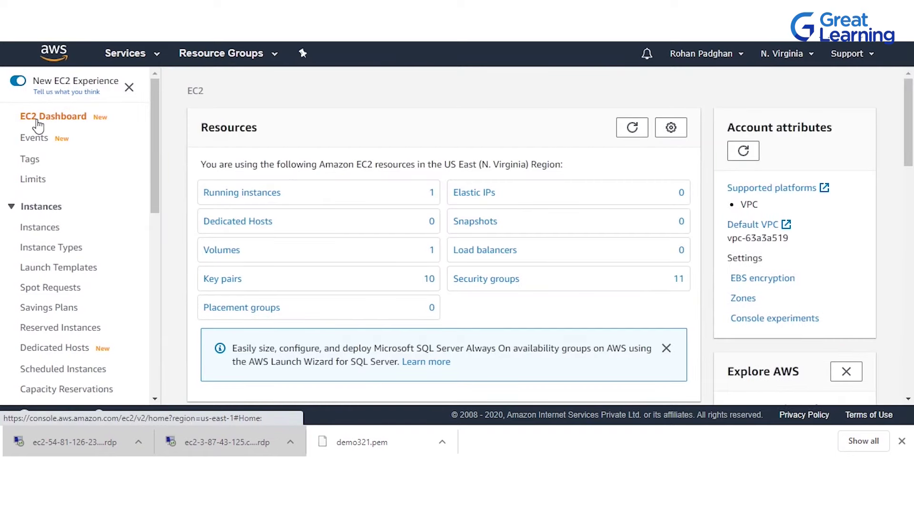
left_click(228, 194)
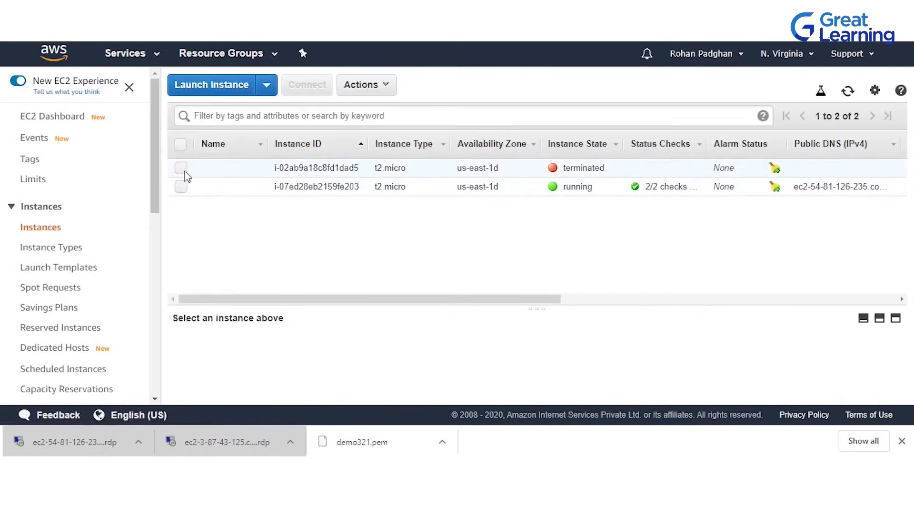
left_click(181, 188)
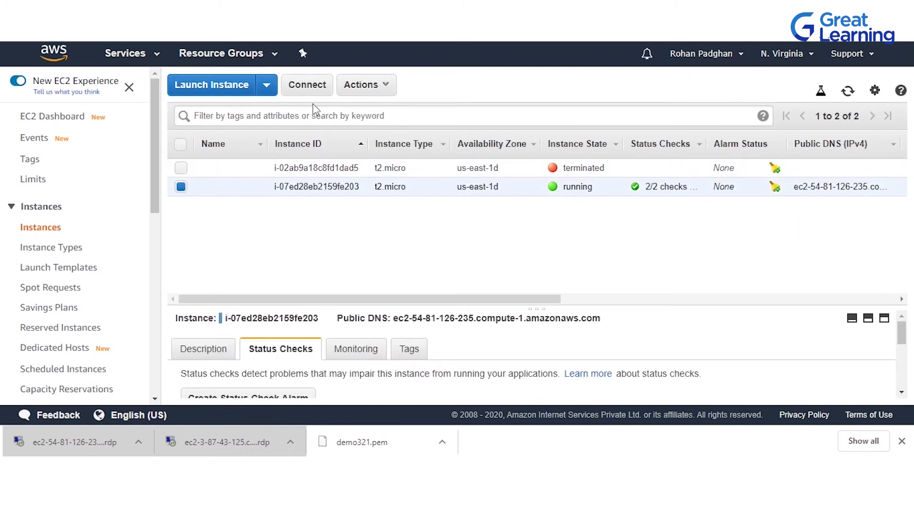
left_click(361, 85)
mouse_move(371, 220)
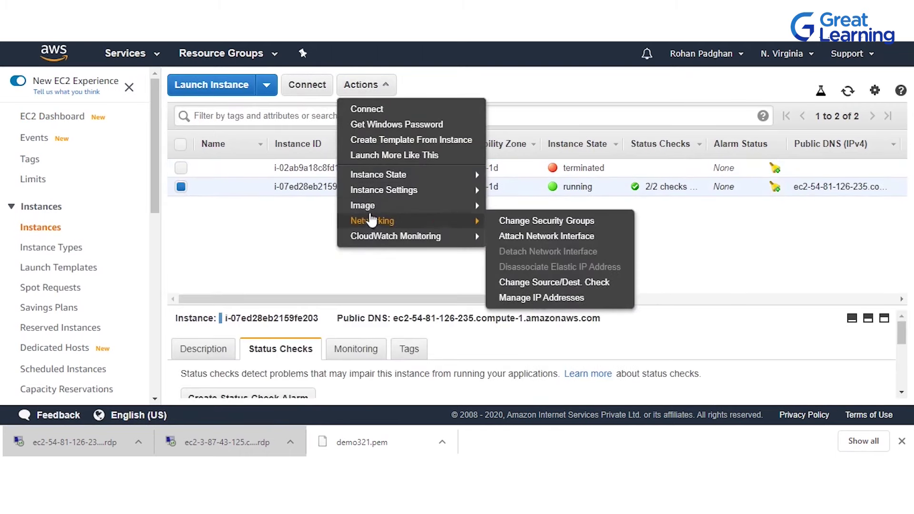
mouse_move(381, 174)
left_click(503, 235)
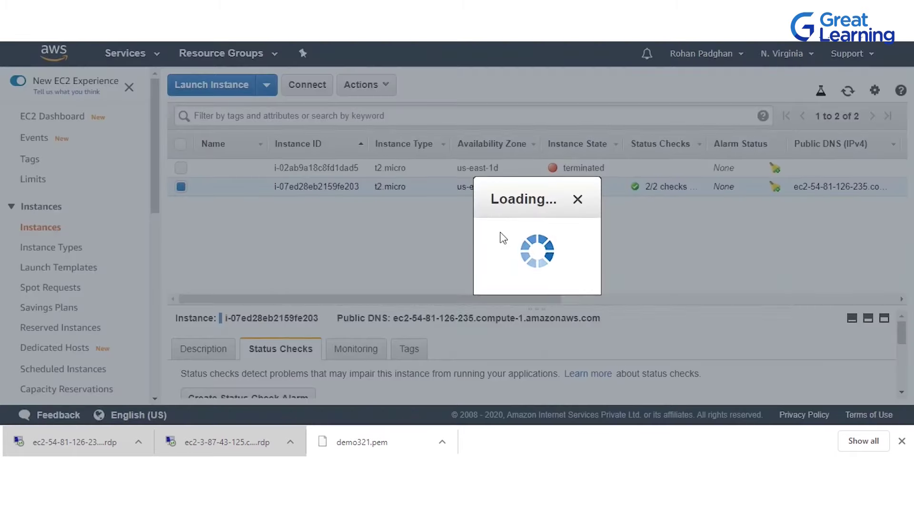
left_click(698, 327)
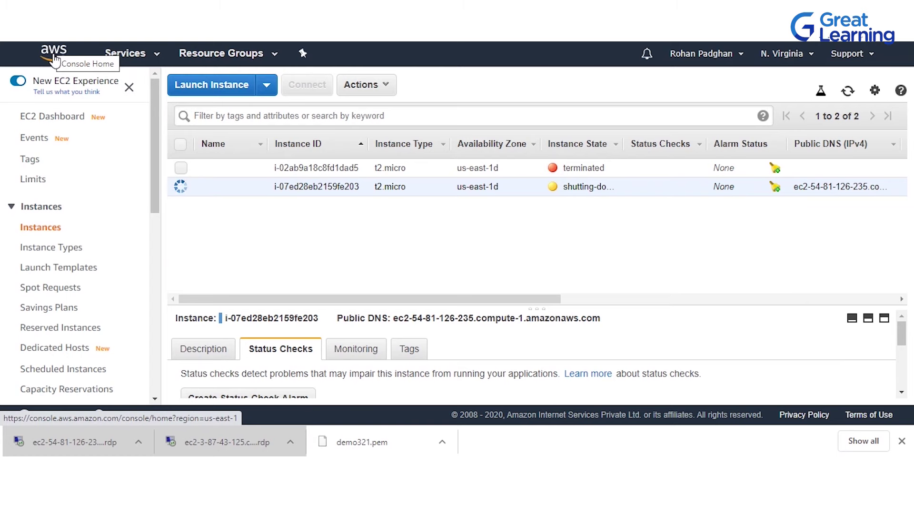
Step: From the console home, search 's3', go to S3 and open the bucketfordemo bucket
left_click(54, 57)
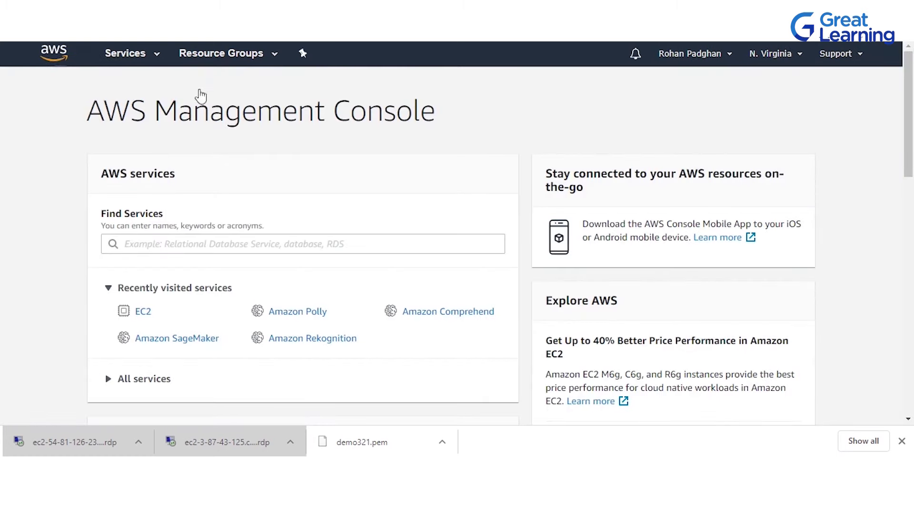
mouse_move(907, 93)
left_mouse_down()
mouse_move(911, 161)
mouse_move(910, 81)
left_mouse_up()
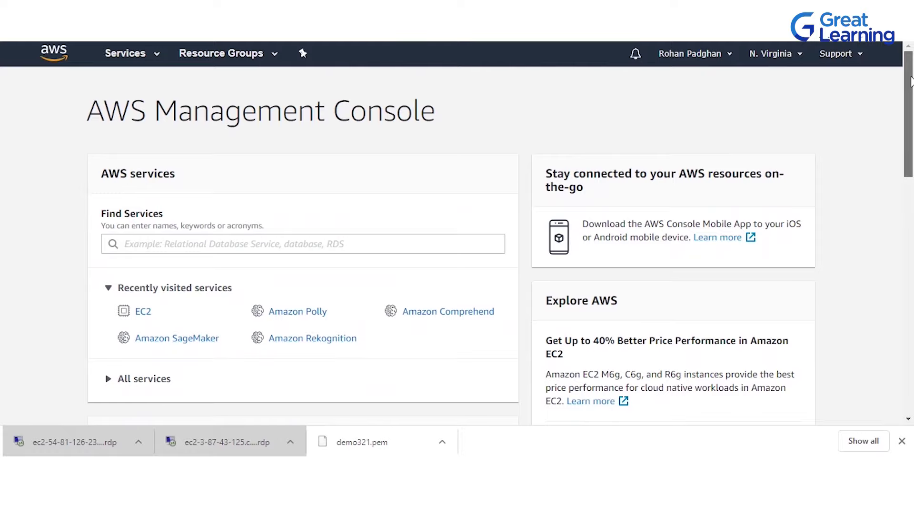
left_click_drag(910, 81, 913, 105)
left_click(200, 192)
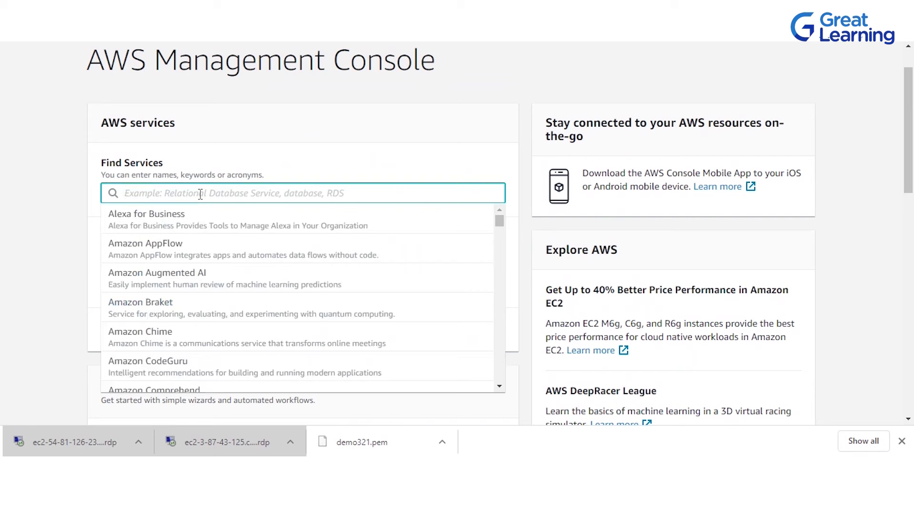
type("s3")
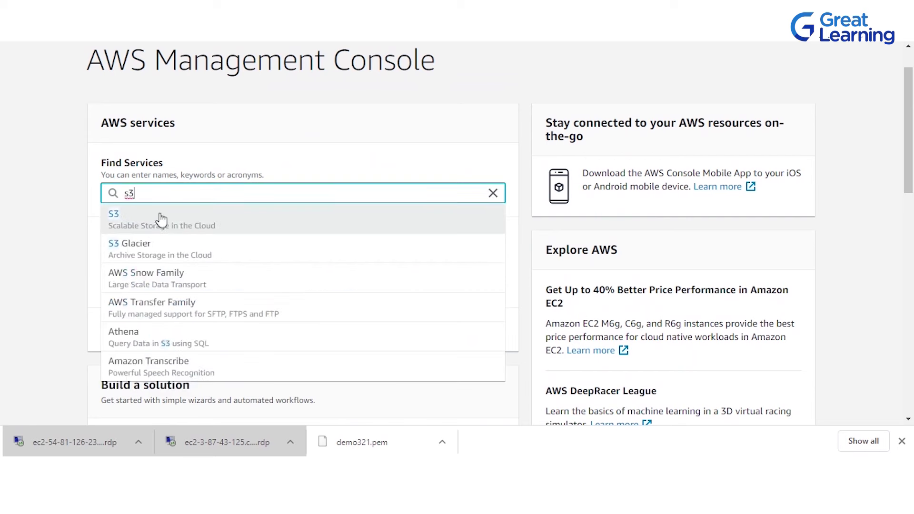
left_click(161, 219)
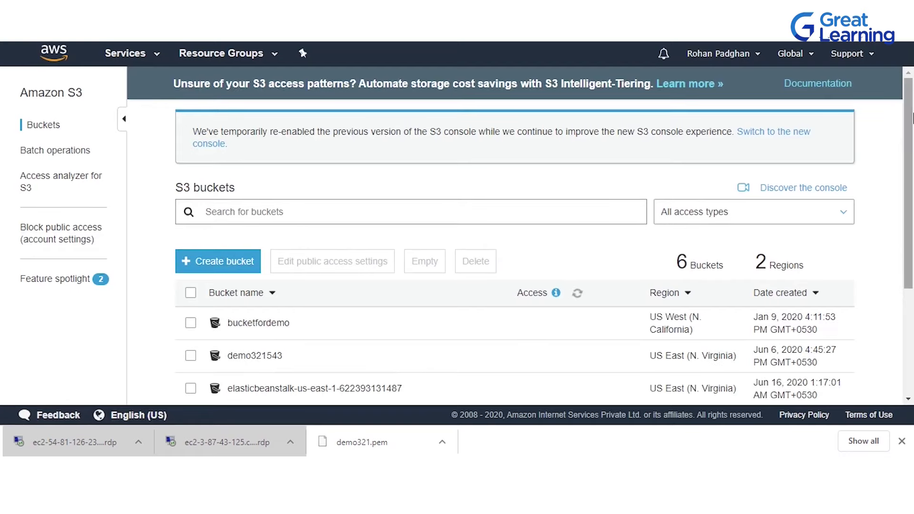
scroll(913, 117, "down", 1)
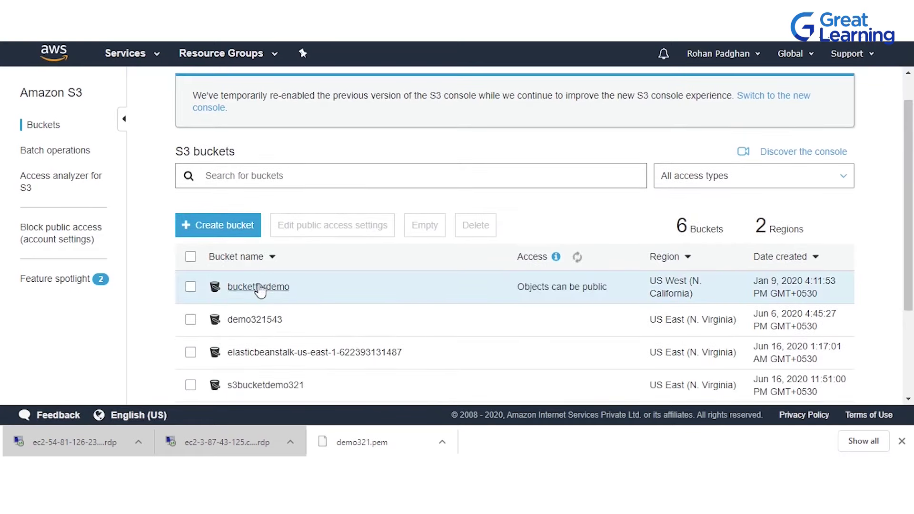
left_click(244, 288)
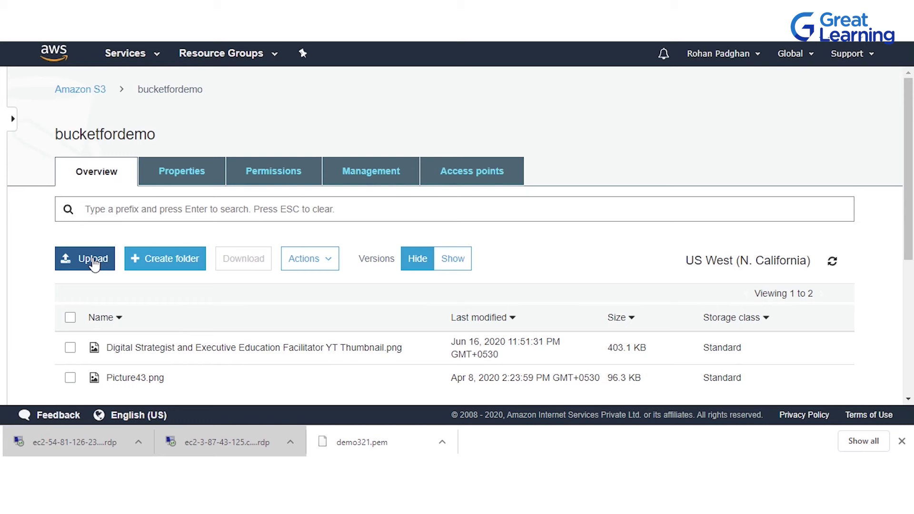
Step: Upload '2 React Hands on Part 1_YT.jpg' to bucketfordemo, then return to the console home page
left_click(93, 263)
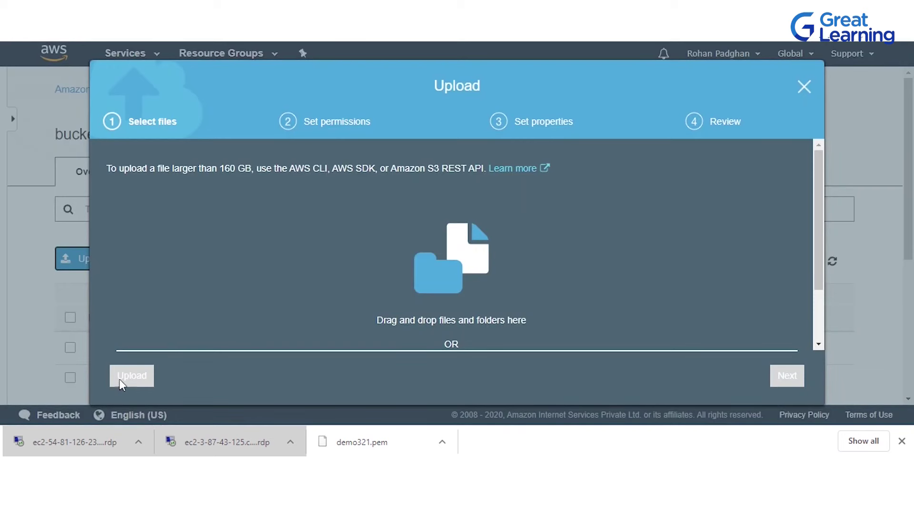
left_click_drag(819, 224, 795, 341)
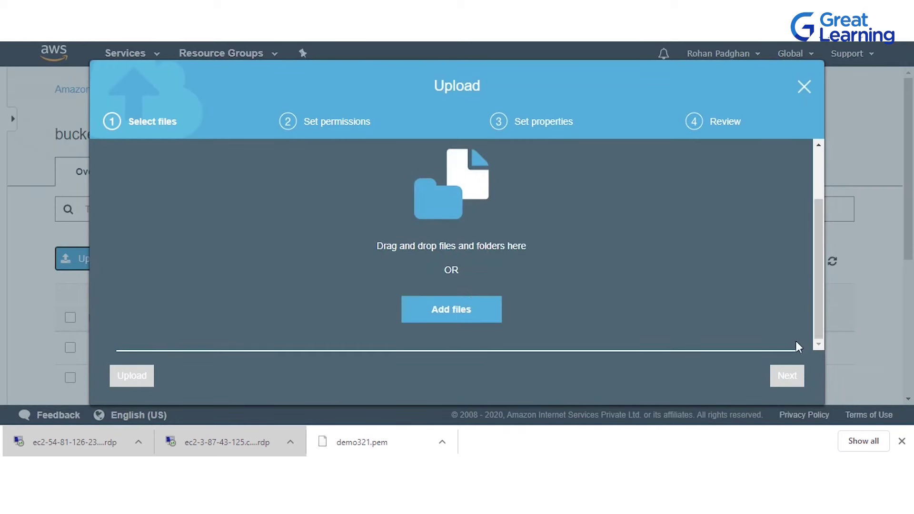
left_click(448, 316)
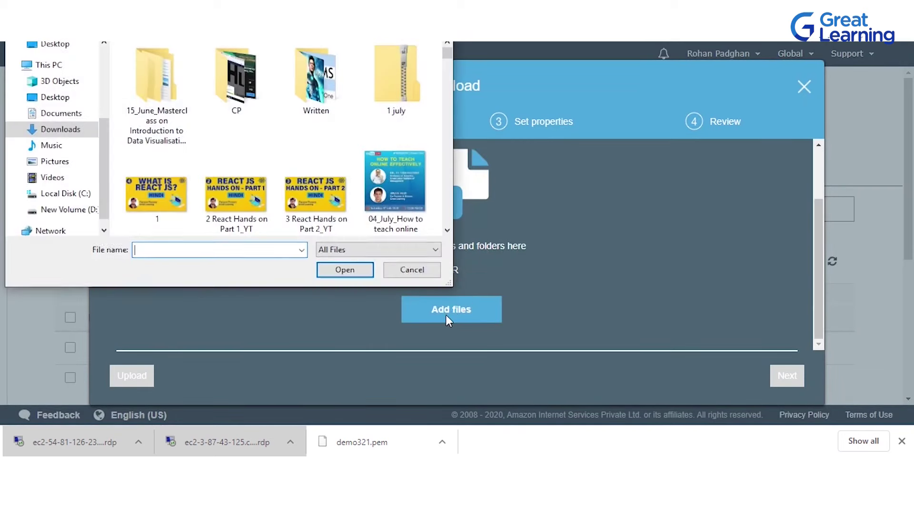
left_click(251, 205)
left_click(347, 268)
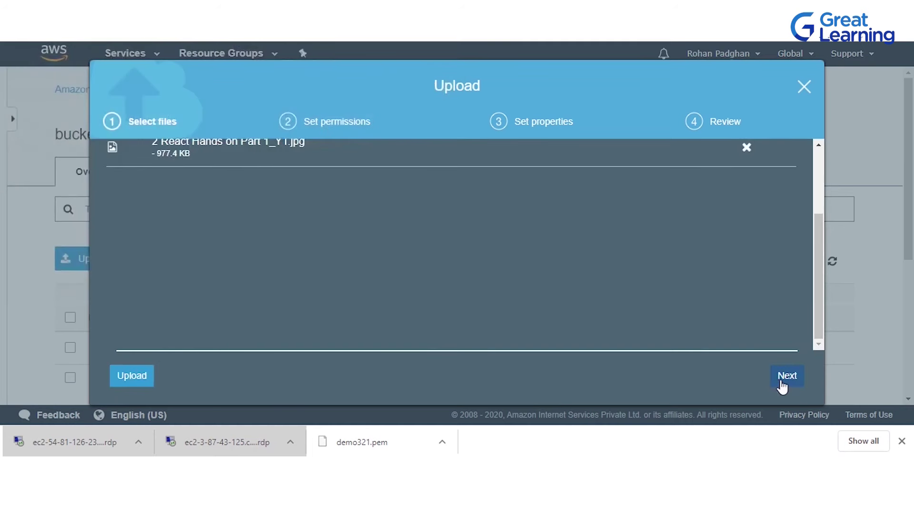
left_click(148, 378)
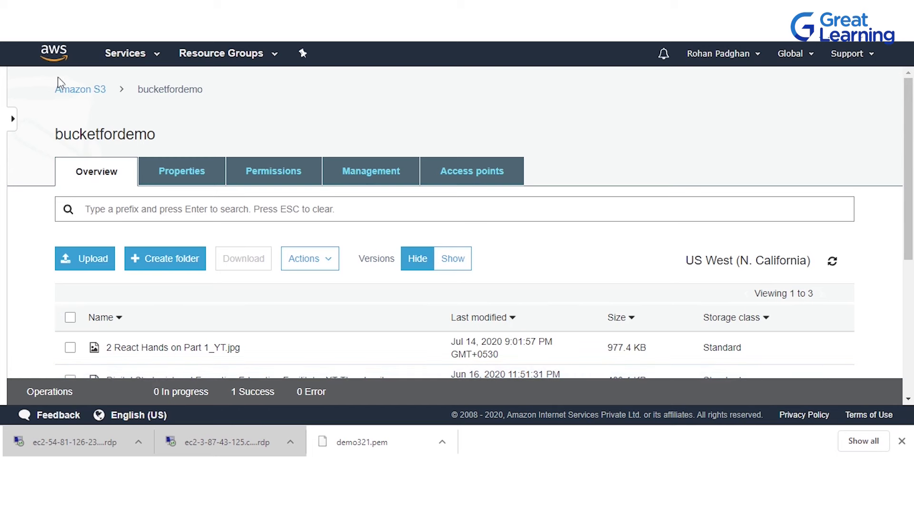
left_click(60, 56)
left_click_drag(909, 134, 913, 214)
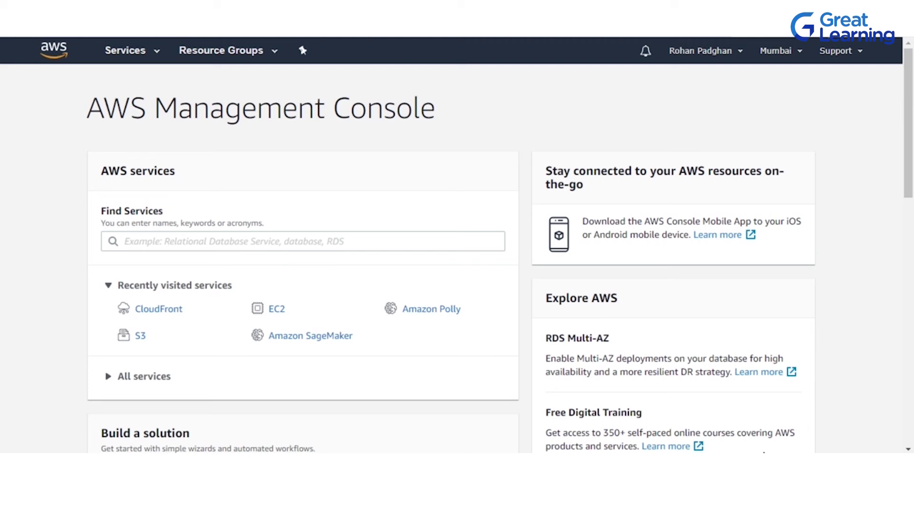
Step: Find 'elastic beanstalk' in the services search and start creating a new application
left_click(295, 244)
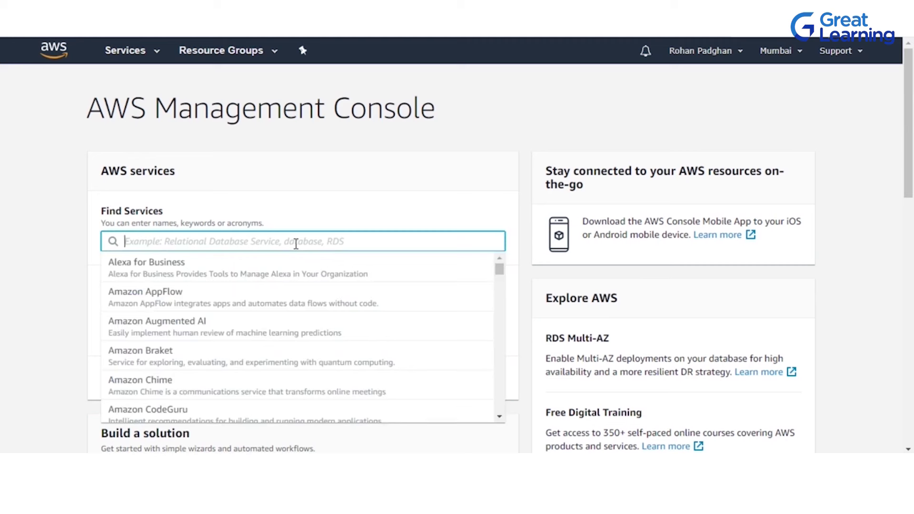
type("elastic be")
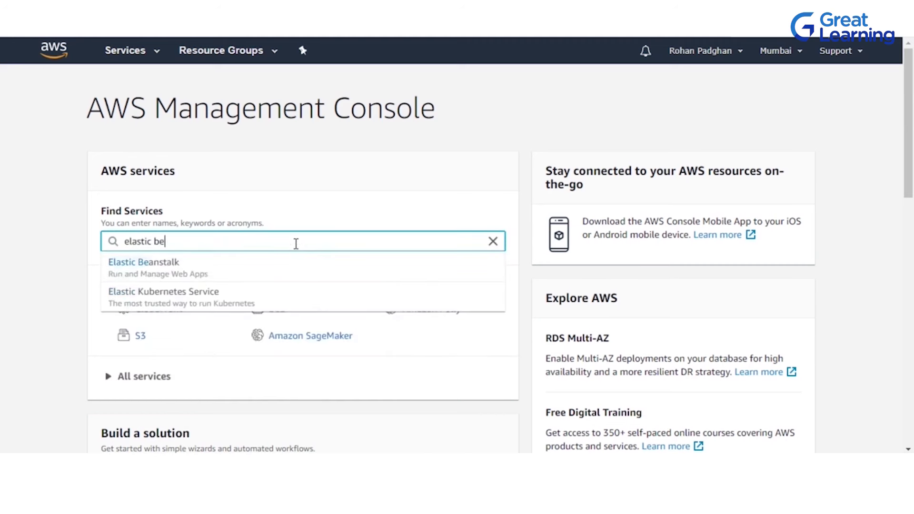
type("ansta")
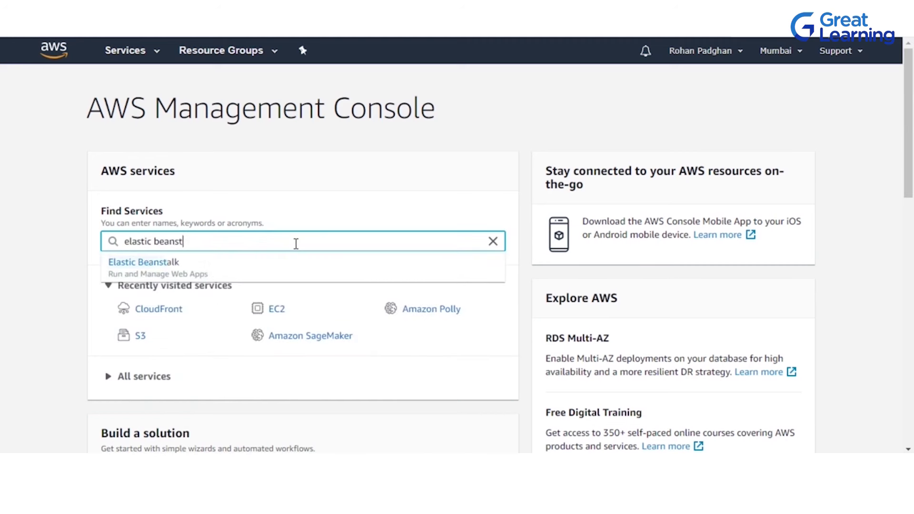
type("lk")
key("Return")
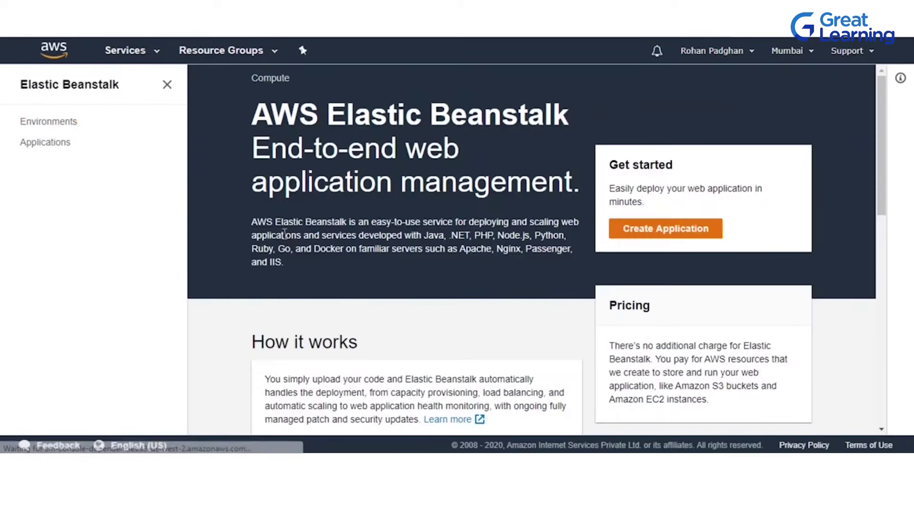
left_click(662, 231)
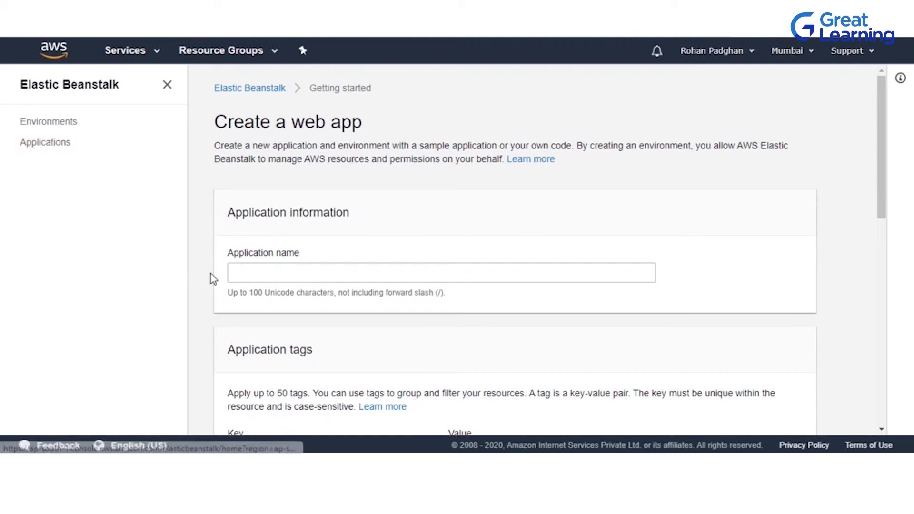
Step: Enter 'SampleDemo' as the application name, correcting the lowercase d
left_click(267, 275)
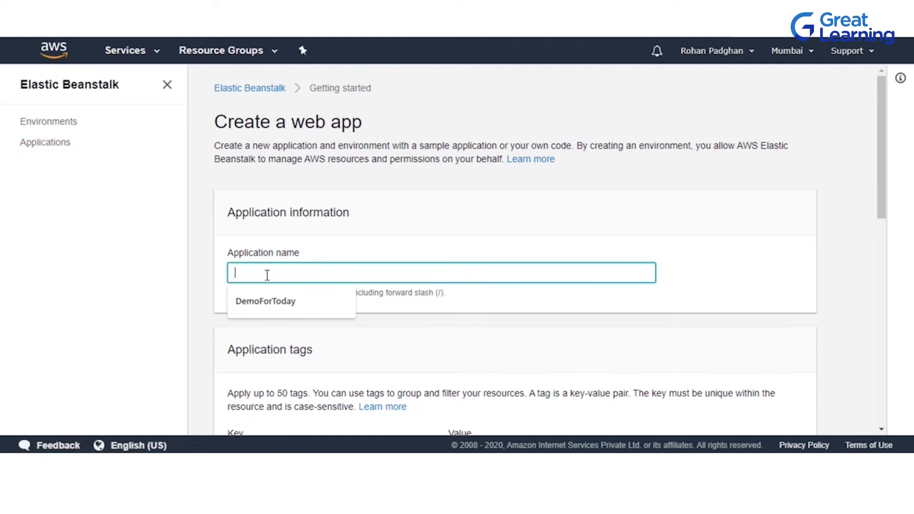
type("Sampledemo")
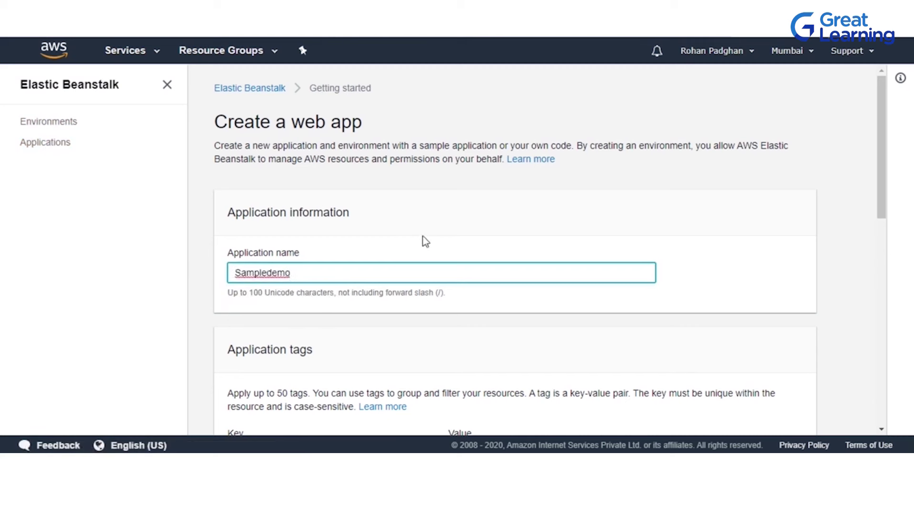
left_click(274, 270)
key("BackSpace")
type("D")
left_click_drag(884, 134, 902, 267)
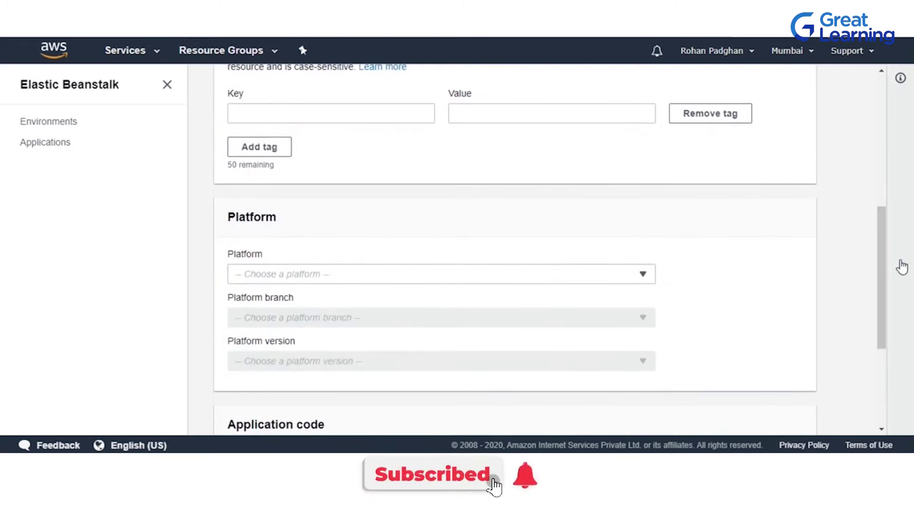
Step: Choose PHP as the platform and review the remaining form options
left_click(610, 272)
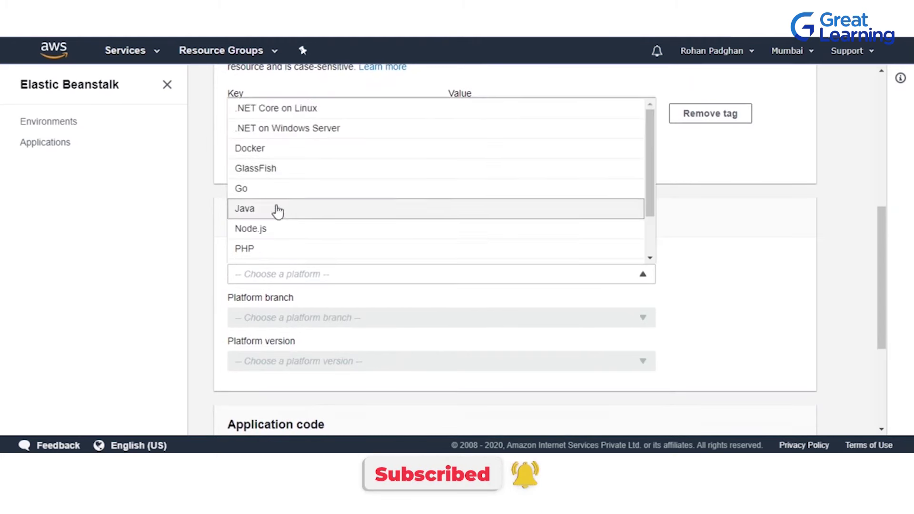
left_click(263, 248)
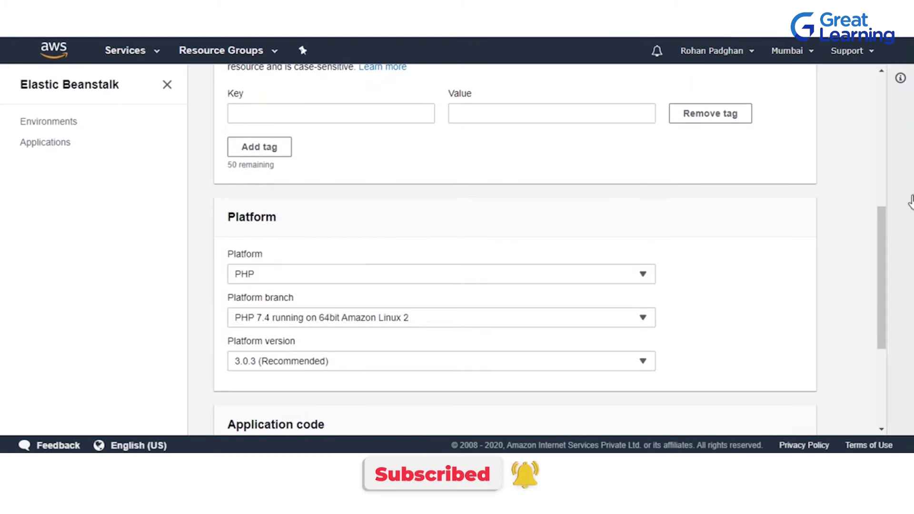
left_click_drag(883, 230, 883, 256)
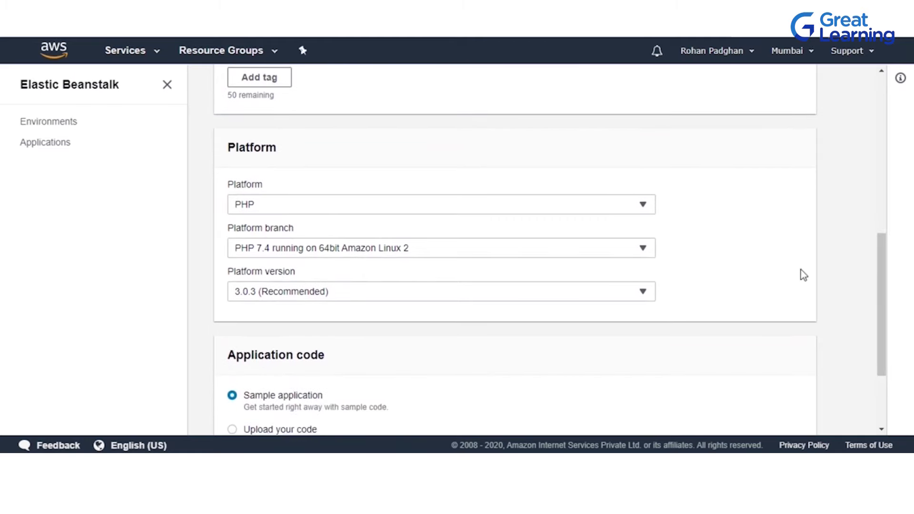
left_click_drag(882, 265, 888, 323)
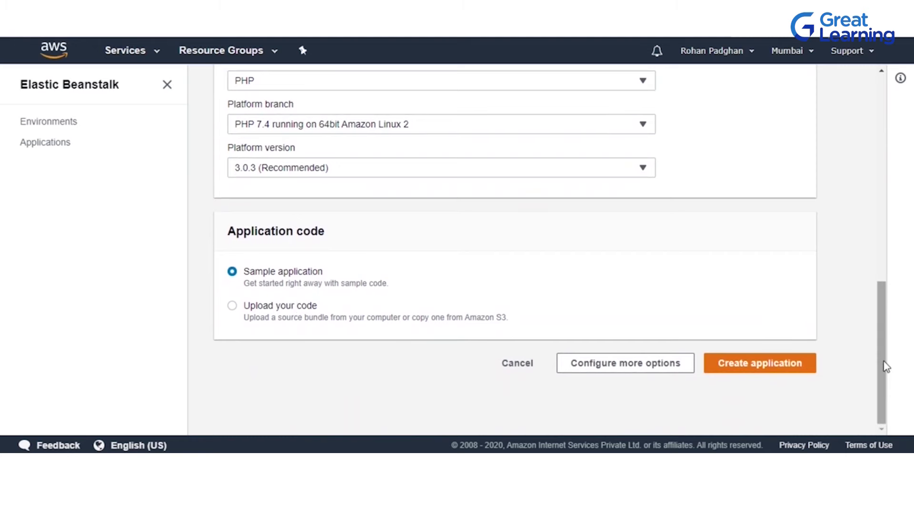
left_click_drag(883, 367, 893, 170)
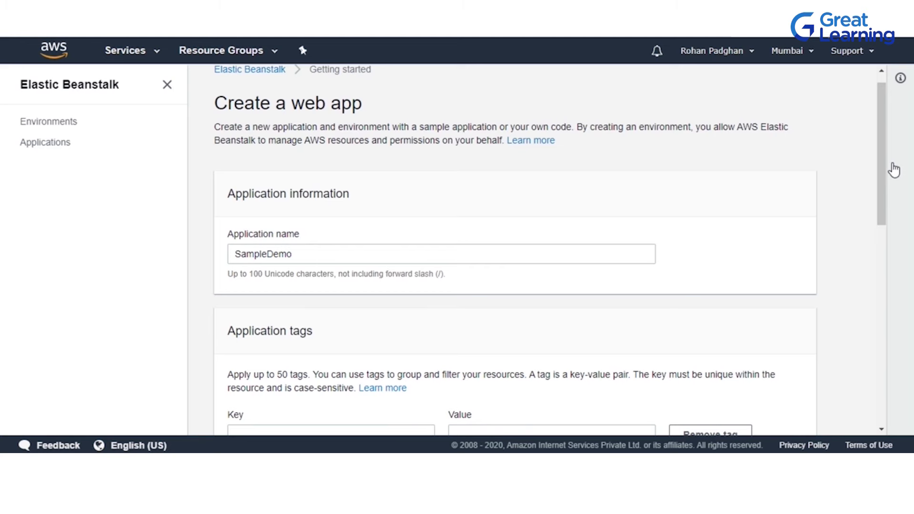
Step: Confirm PHP with the PHP 7.4 Amazon Linux 2 branch and create the sample application
left_click_drag(879, 147, 900, 281)
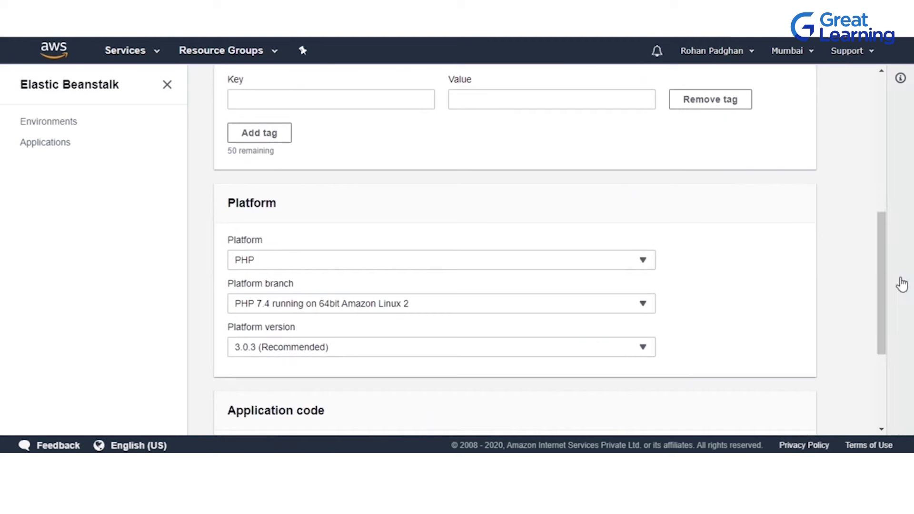
left_click(618, 271)
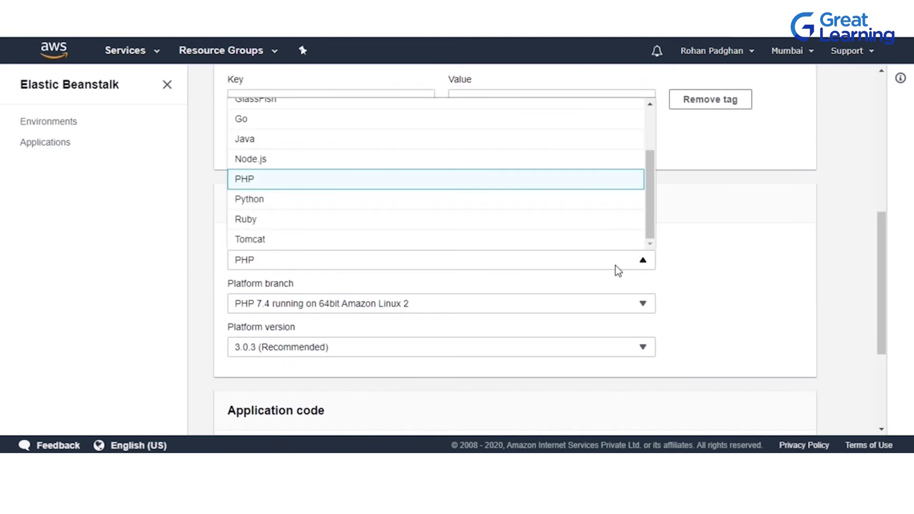
left_click_drag(652, 221, 651, 289)
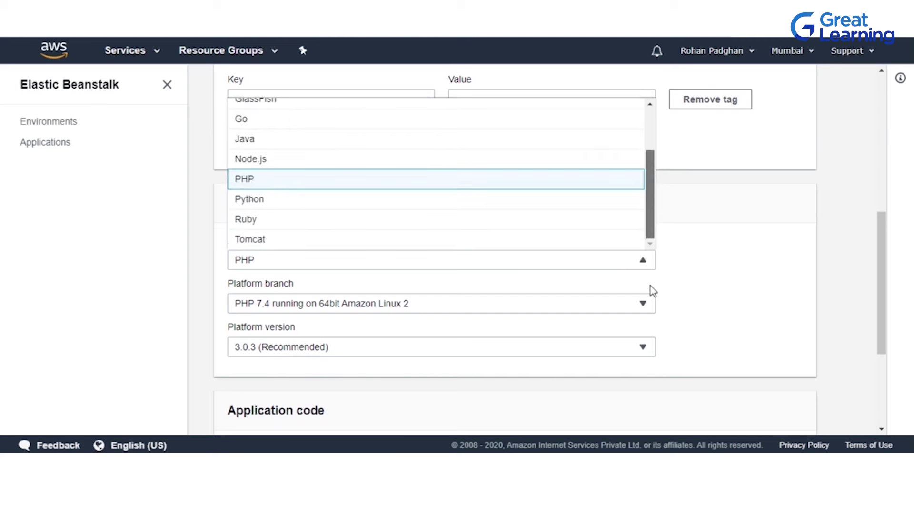
left_click(719, 265)
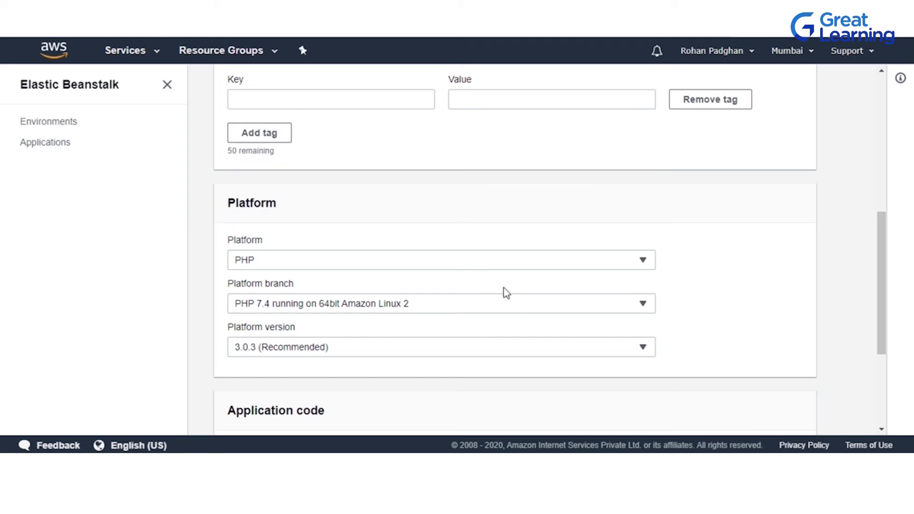
left_click(512, 307)
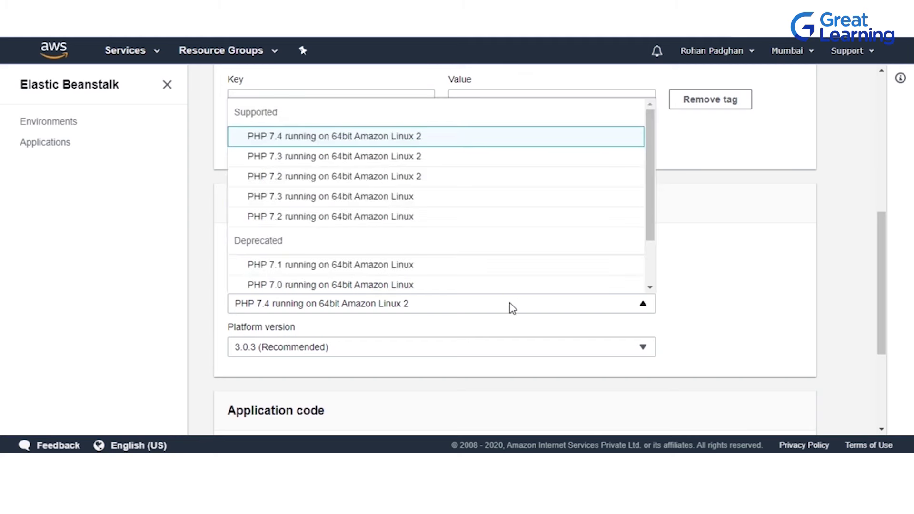
left_click(511, 307)
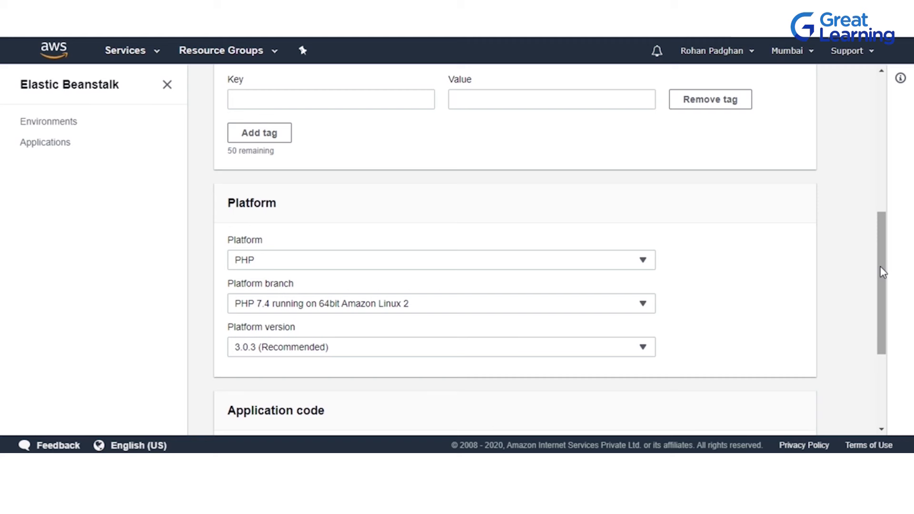
left_click_drag(883, 272, 900, 345)
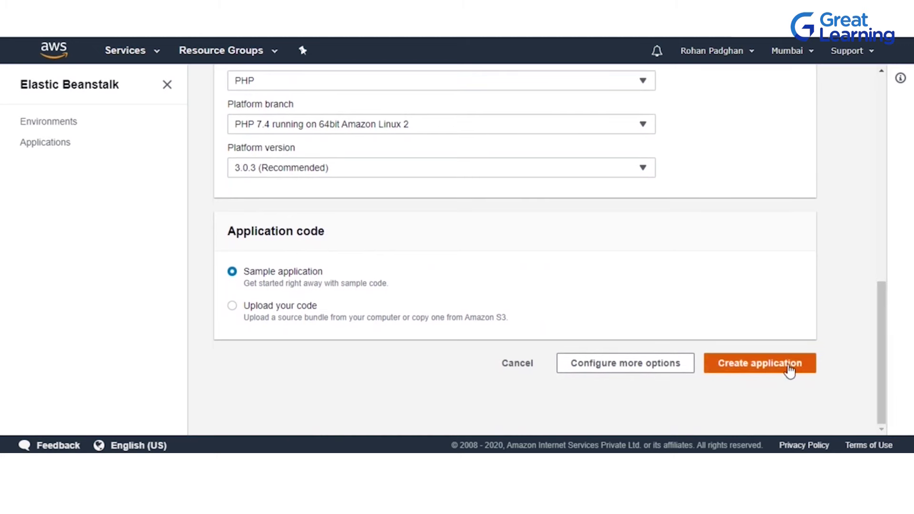
left_click(789, 370)
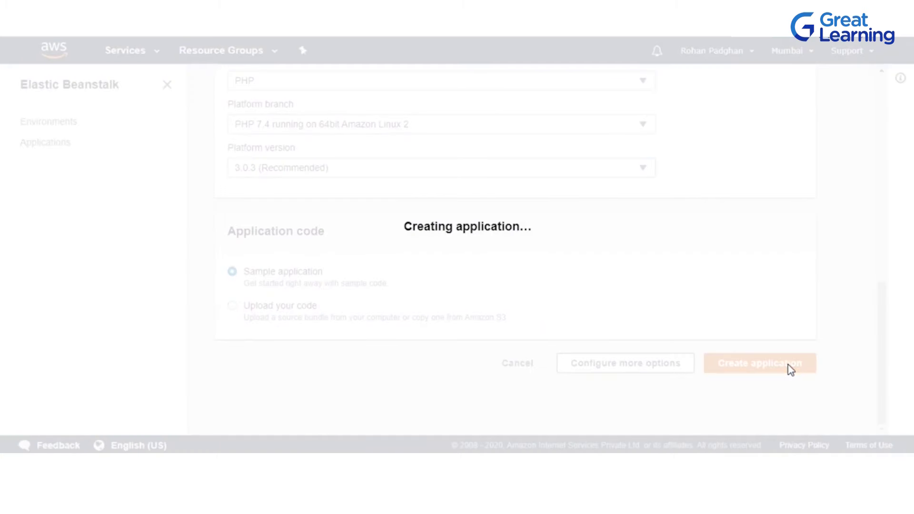
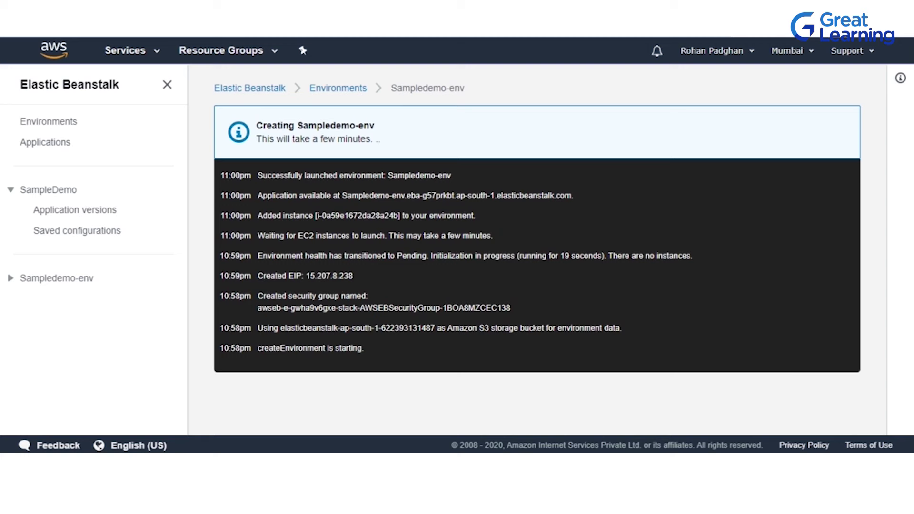
Step: Load aws.amazon.com in a new tab and log back in to the AWS console
key("ctrl+t")
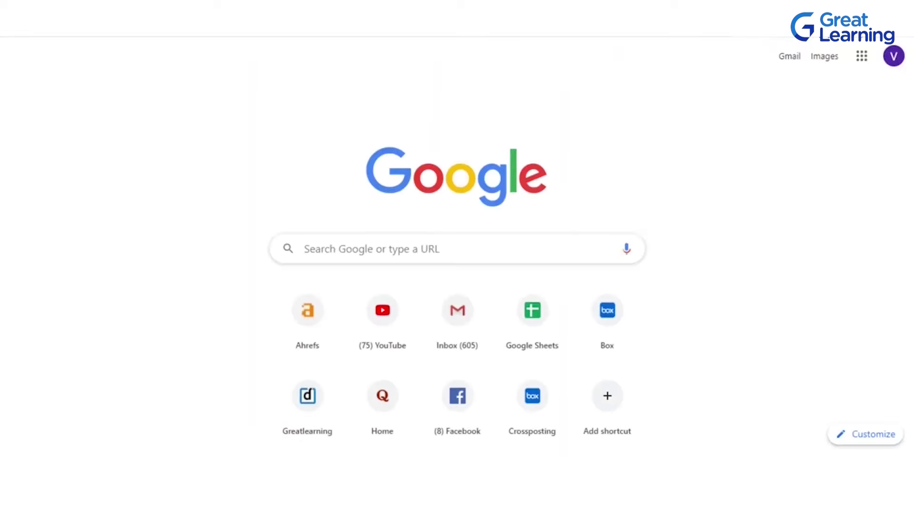
type("aws")
key("Return")
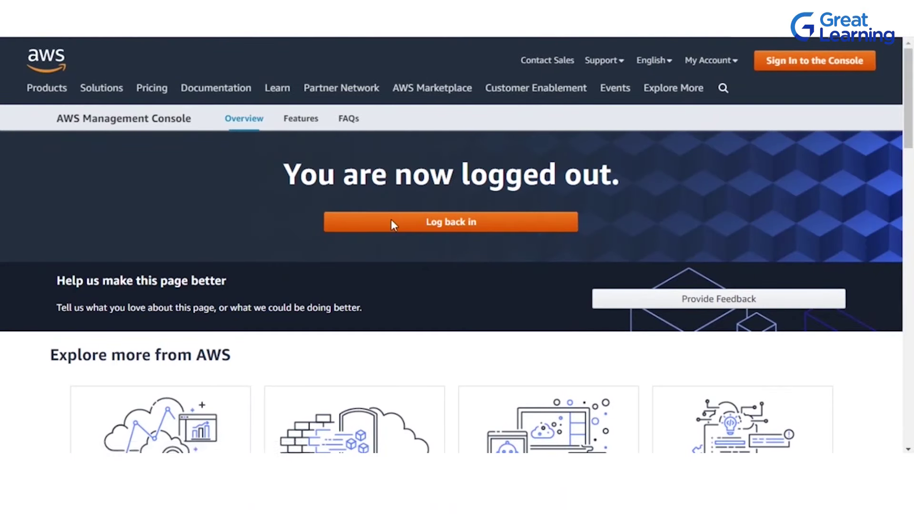
left_click(391, 223)
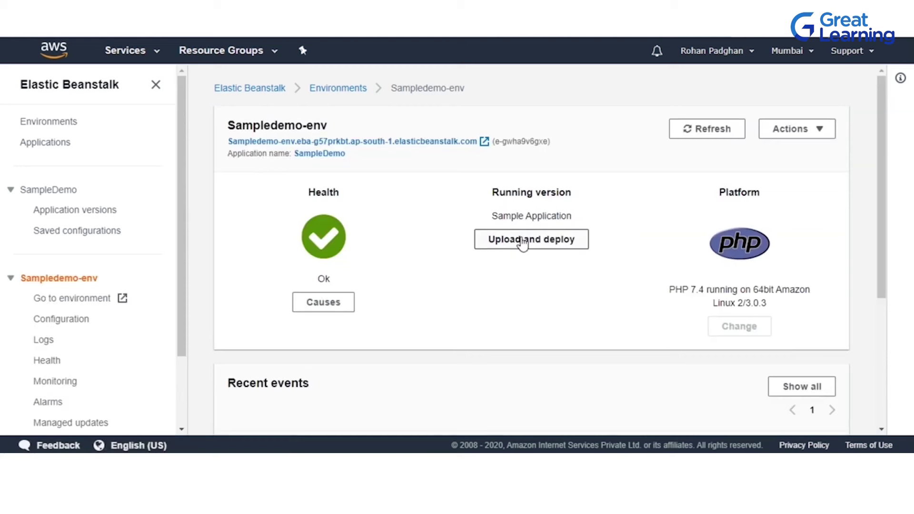
left_click(708, 133)
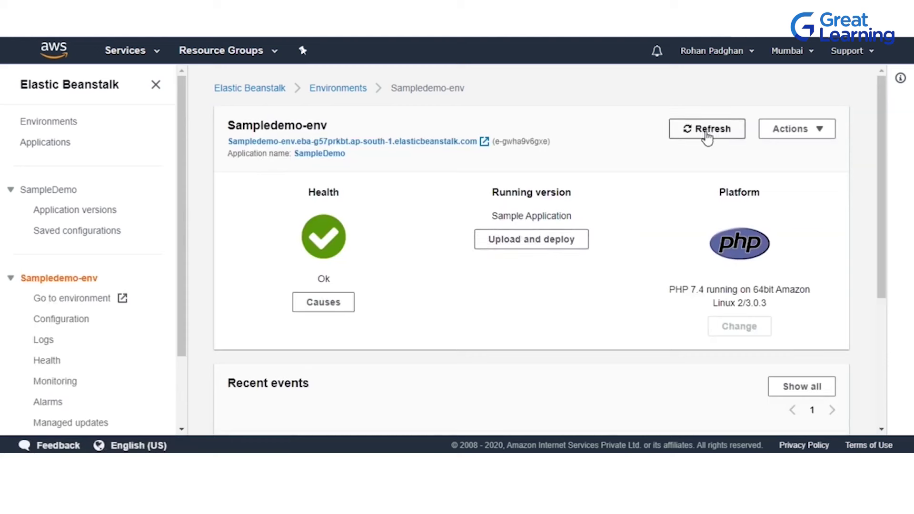
left_click(417, 141)
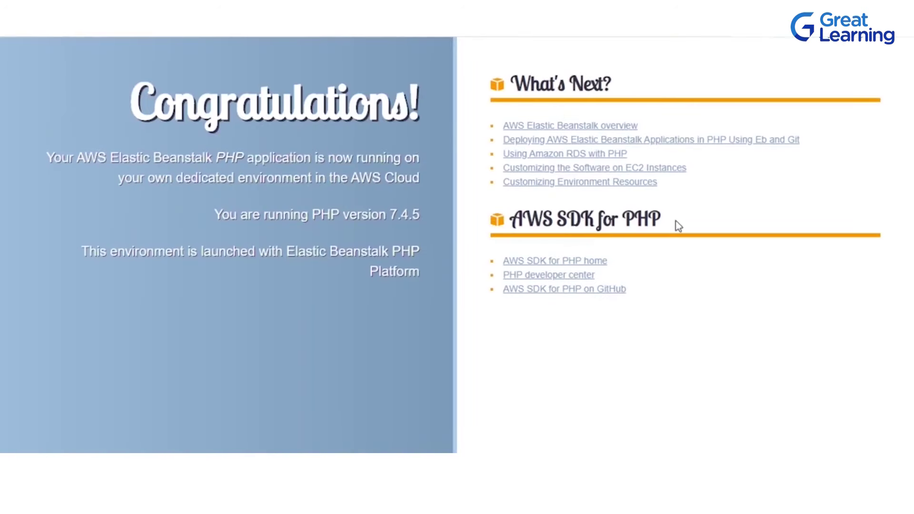
left_click(551, 127)
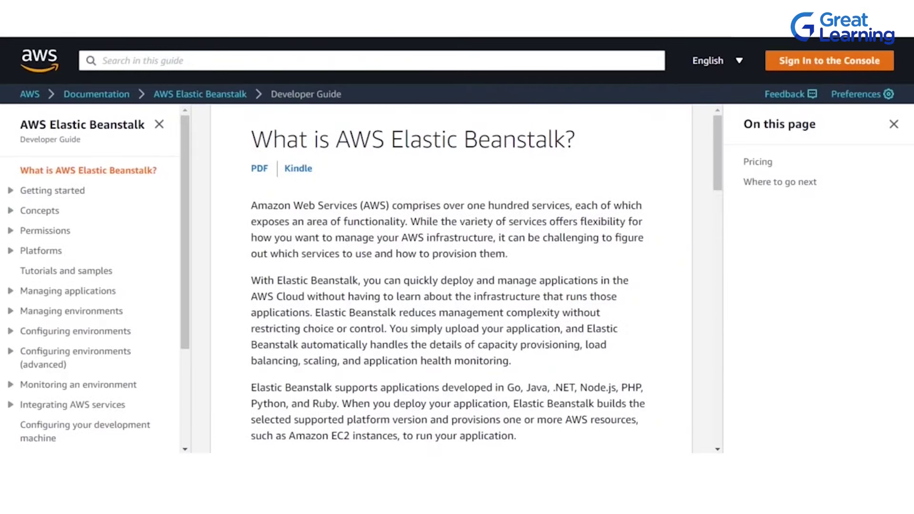
key("alt+Left")
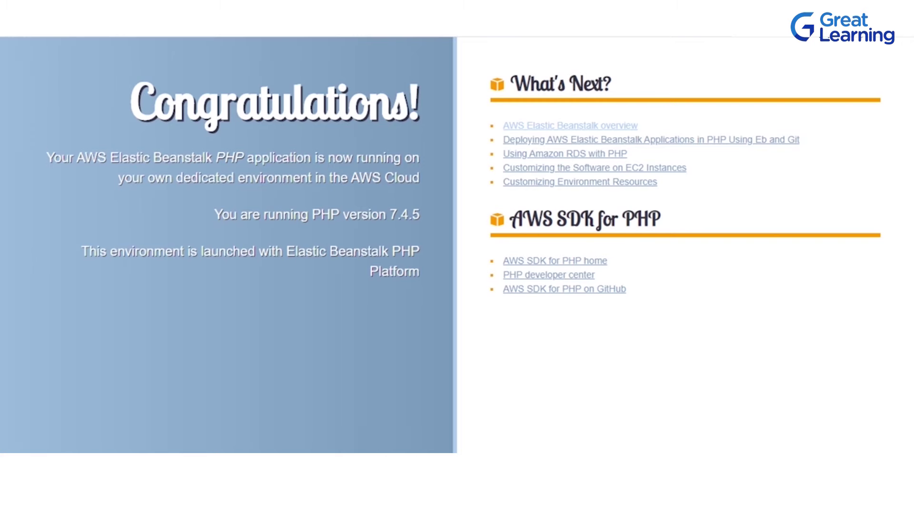
key("ctrl+Tab")
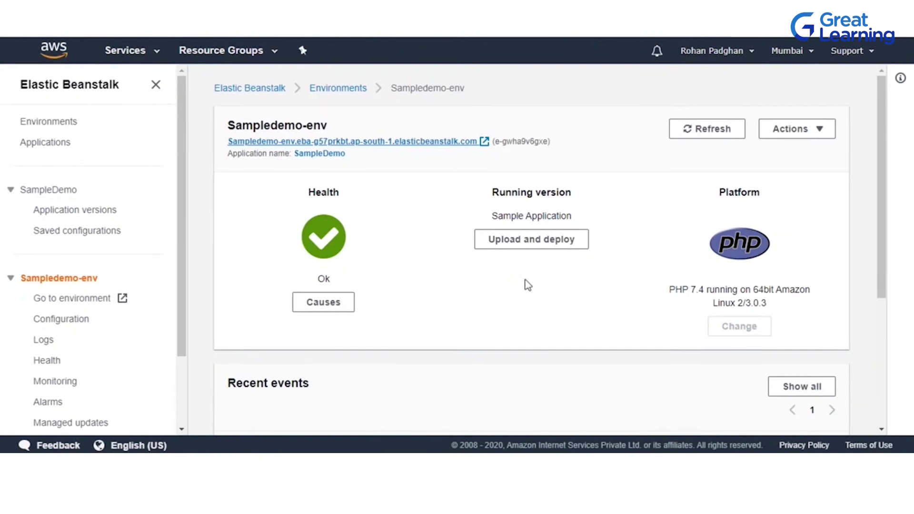
left_click(547, 242)
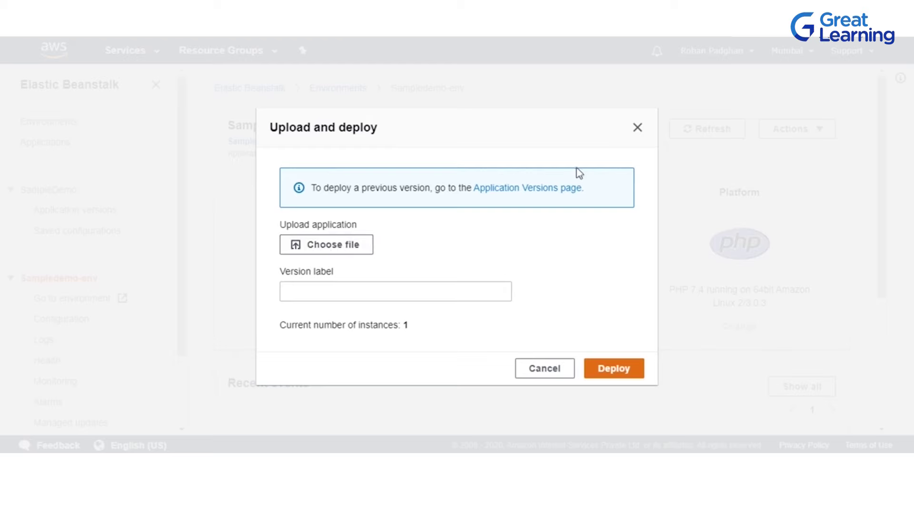
left_click(637, 128)
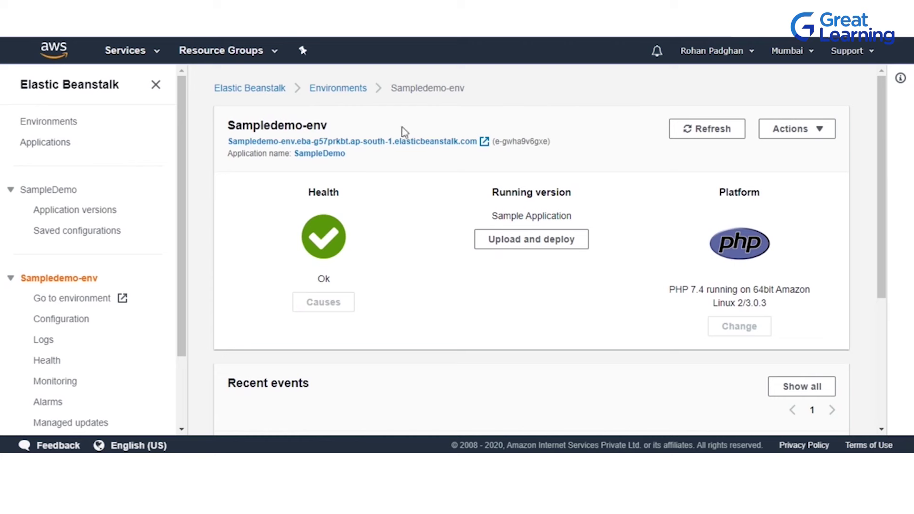
left_click(156, 85)
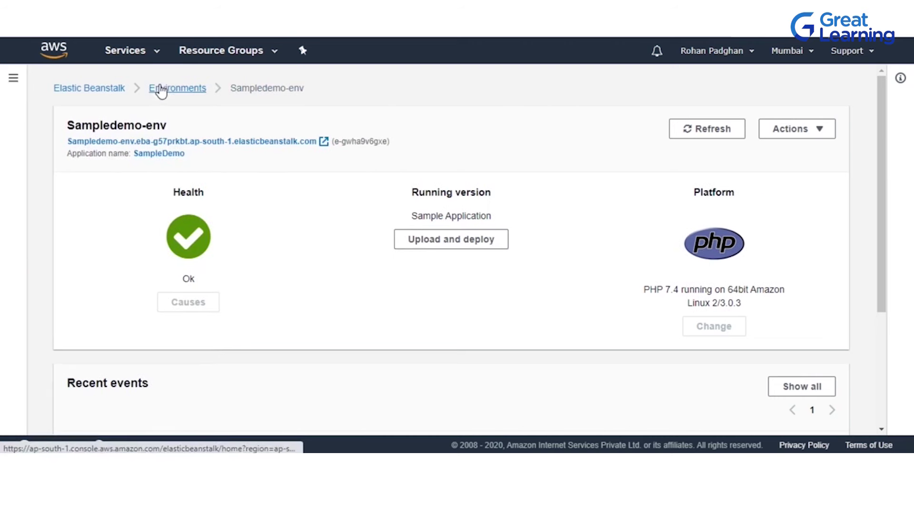
Step: Open the Elastic Beanstalk Applications list and select the SampleDemo application
left_click(95, 88)
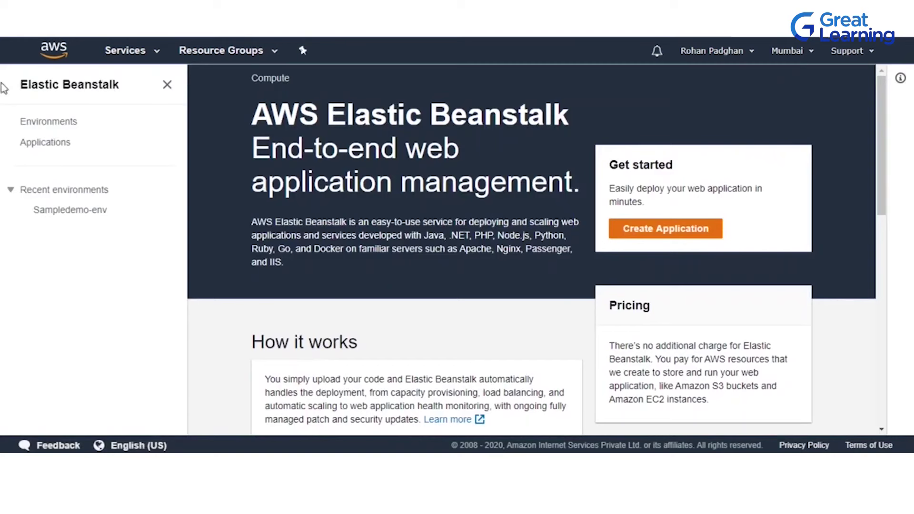
left_click(40, 143)
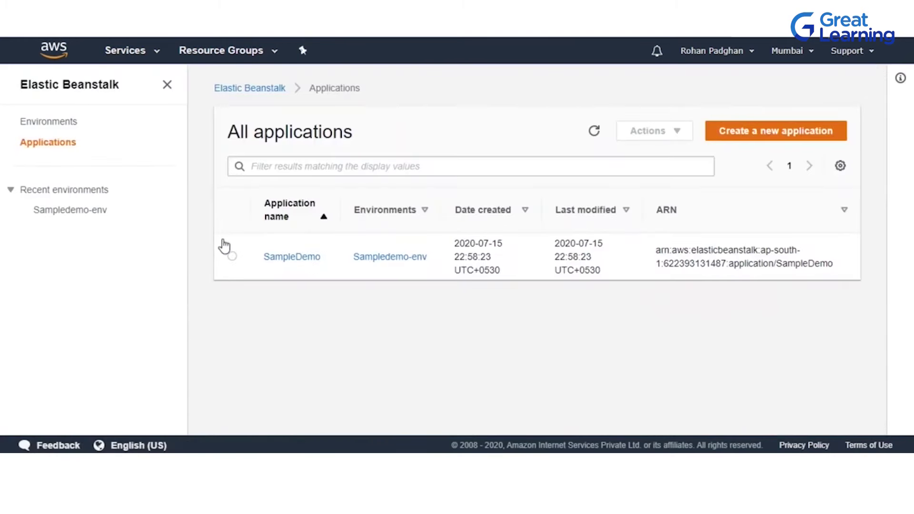
left_click(232, 257)
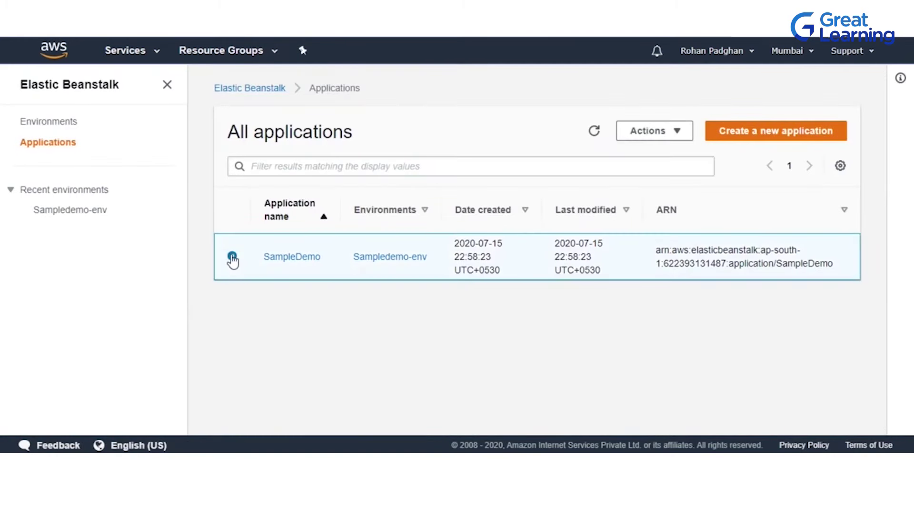
left_click(645, 135)
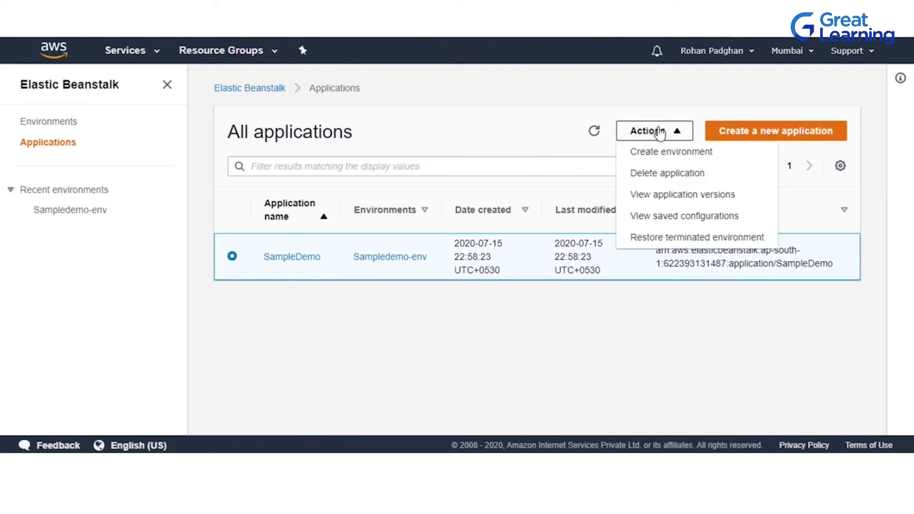
left_click(649, 173)
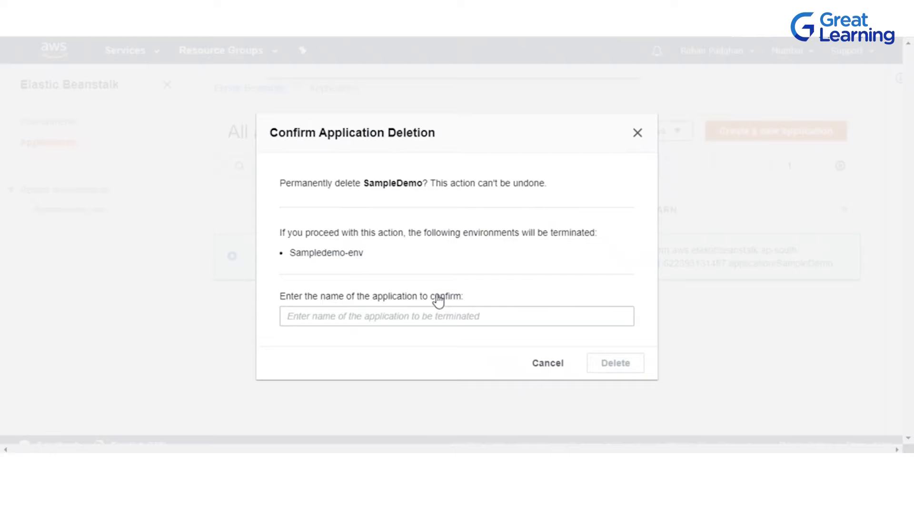
left_click(637, 133)
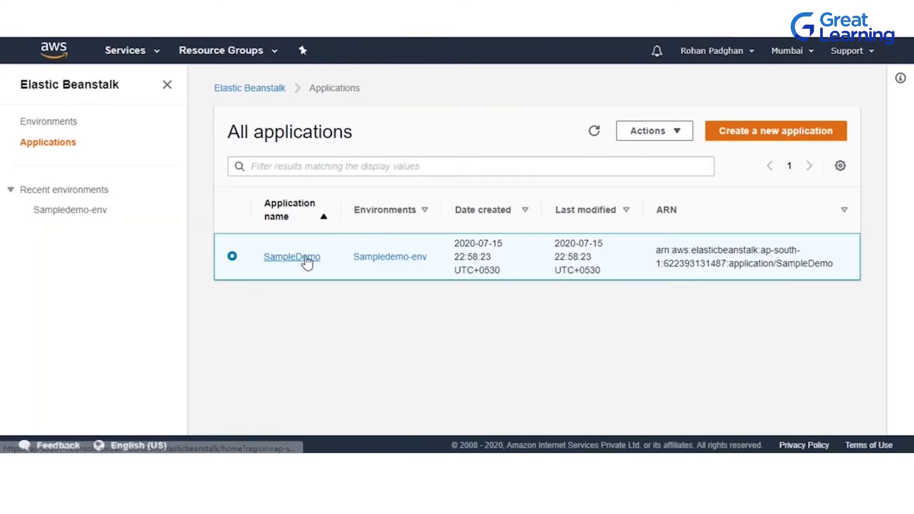
Step: Delete the SampleDemo application, entering SampleDemo as the confirmation name
left_click(640, 134)
left_click(648, 176)
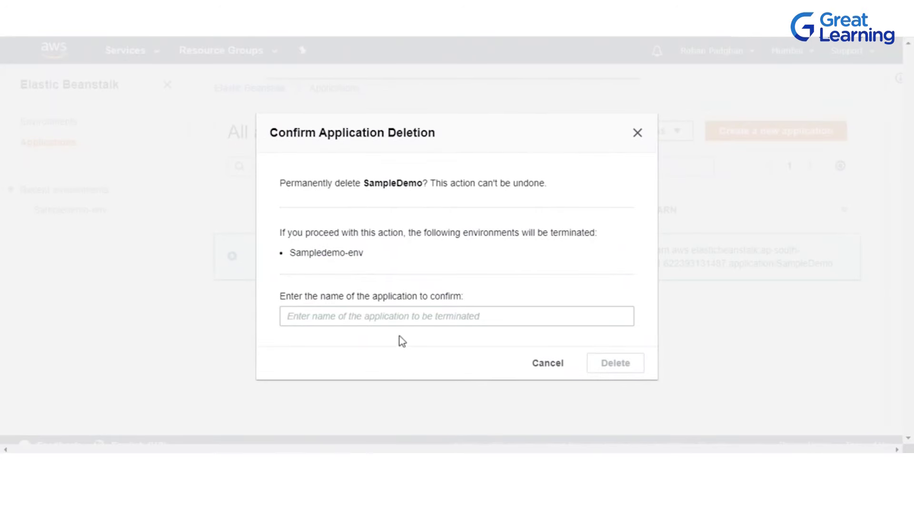
left_click(411, 316)
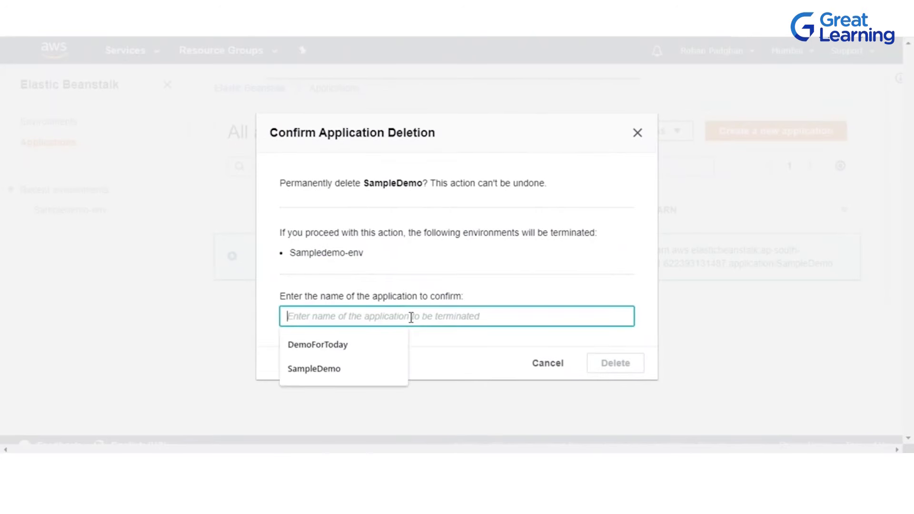
left_click(310, 370)
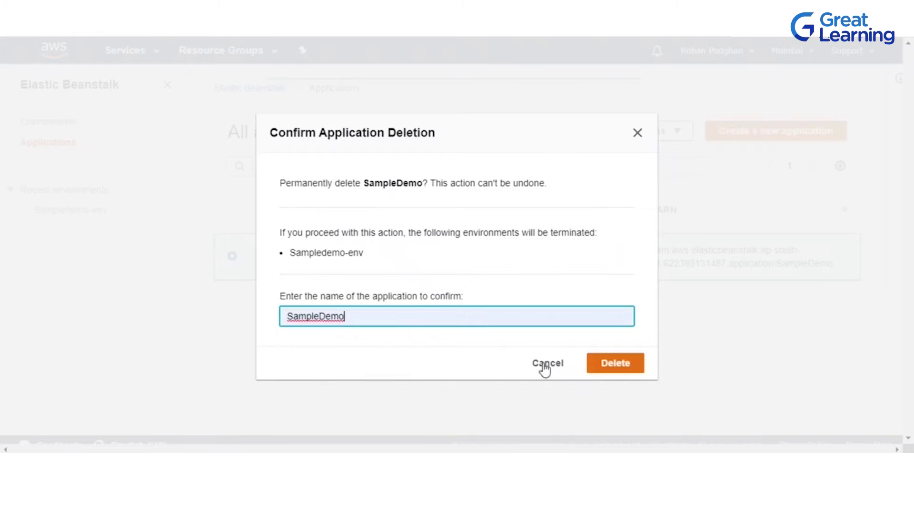
left_click(614, 371)
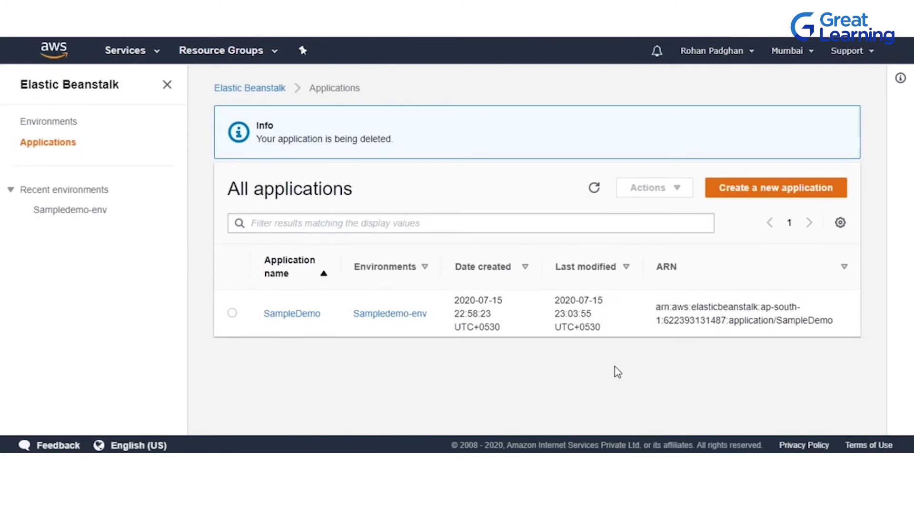
Step: Reselect SampleDemo and confirm its permanent deletion by entering SampleDemo again
left_click(232, 314)
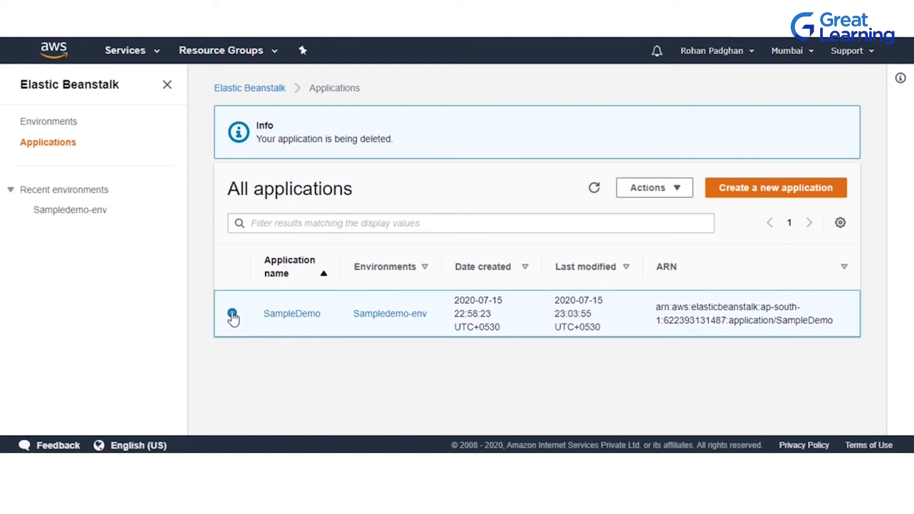
left_click(665, 193)
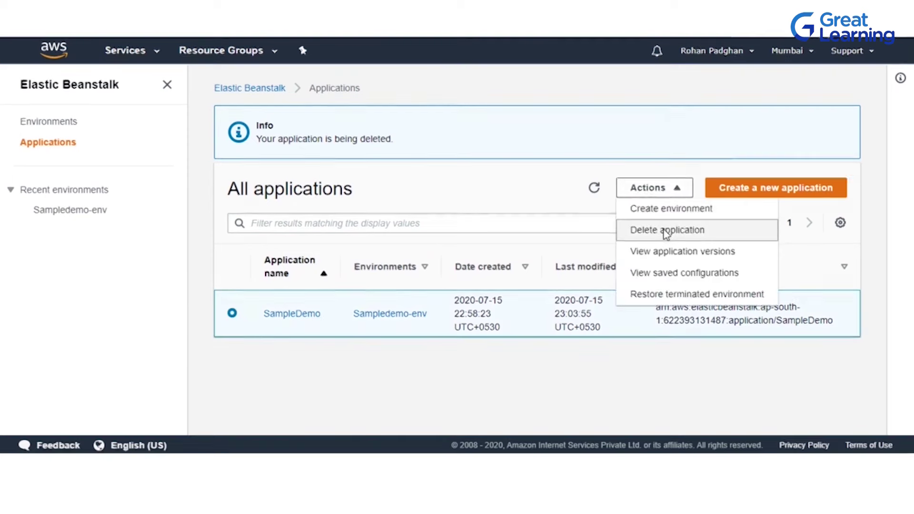
left_click(665, 230)
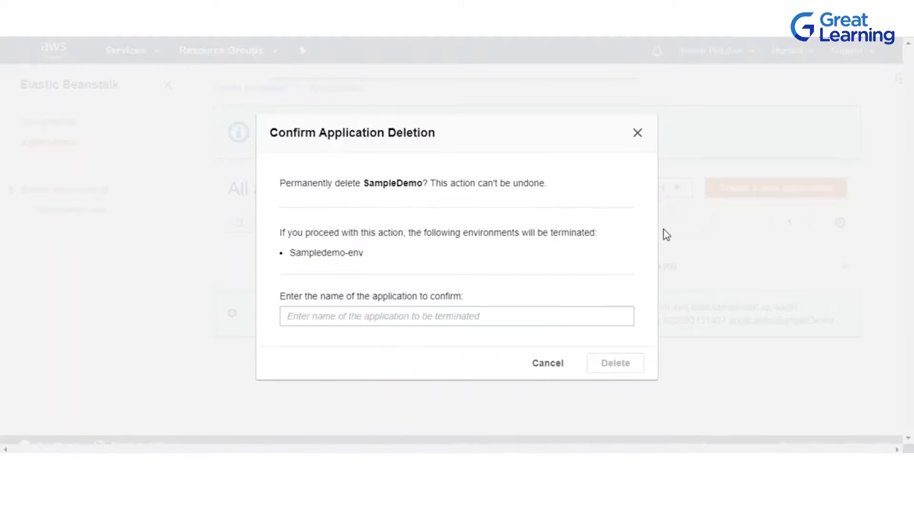
left_click(378, 312)
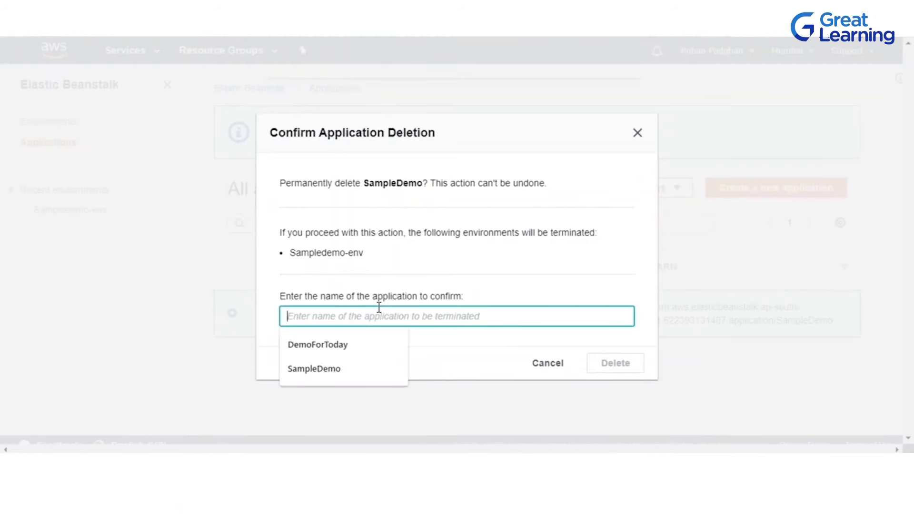
left_click(332, 369)
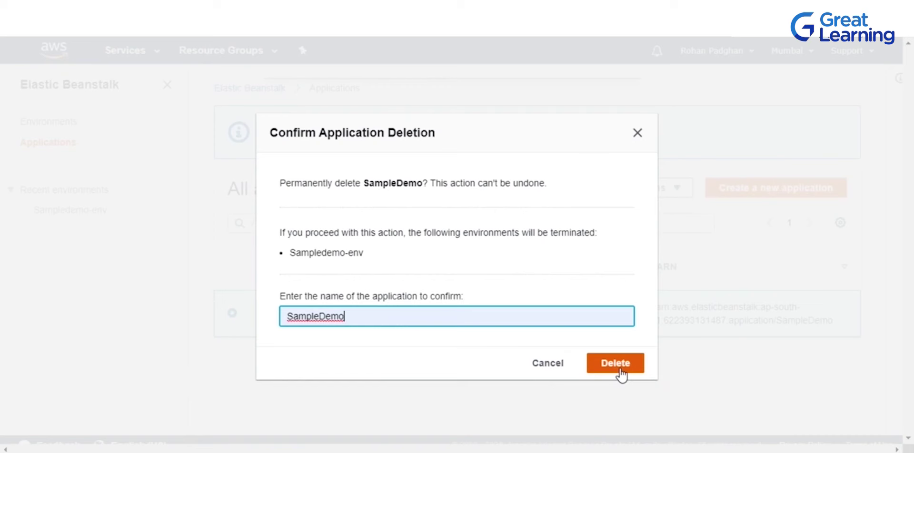
left_click(615, 363)
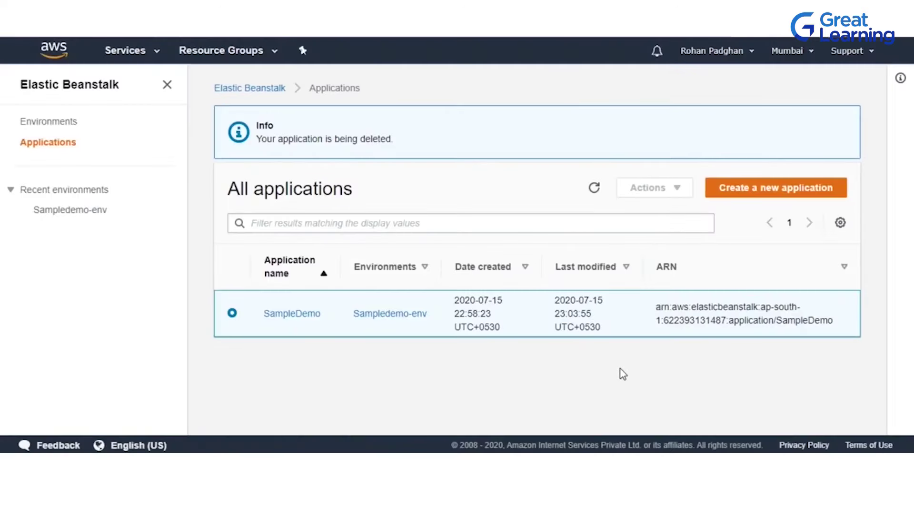
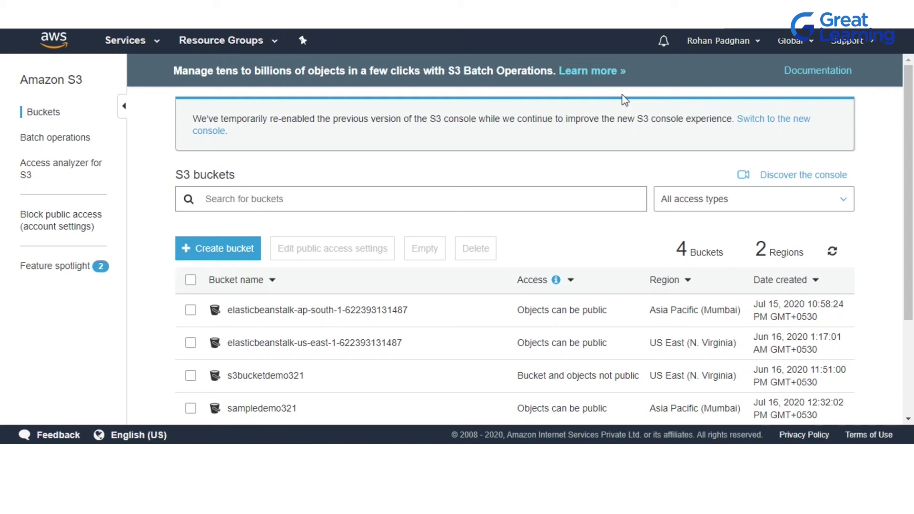
Step: Delete the s3bucketdemo321 bucket, confirming with its name
left_click_drag(908, 97, 907, 164)
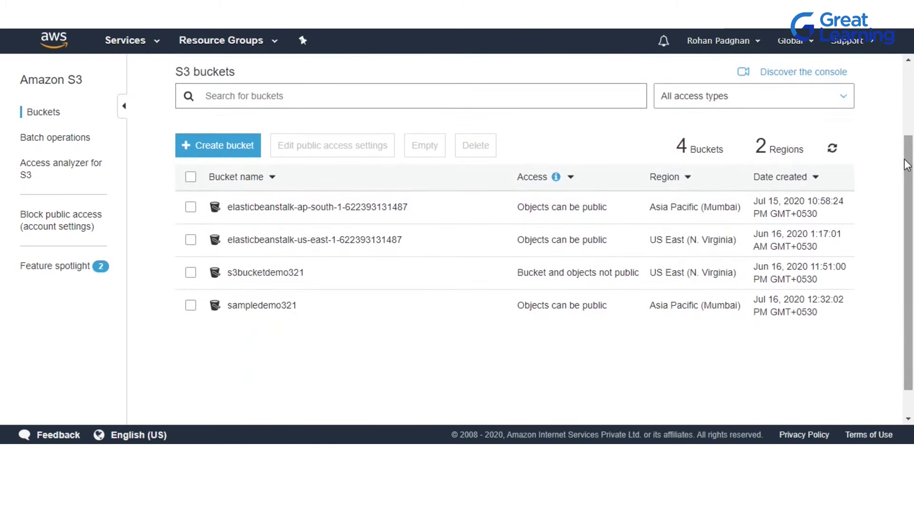
left_click(190, 275)
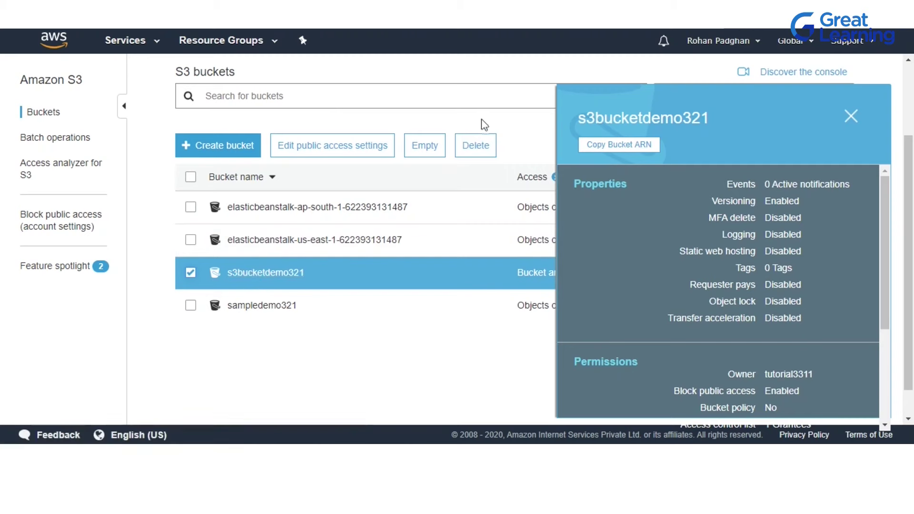
left_click(477, 149)
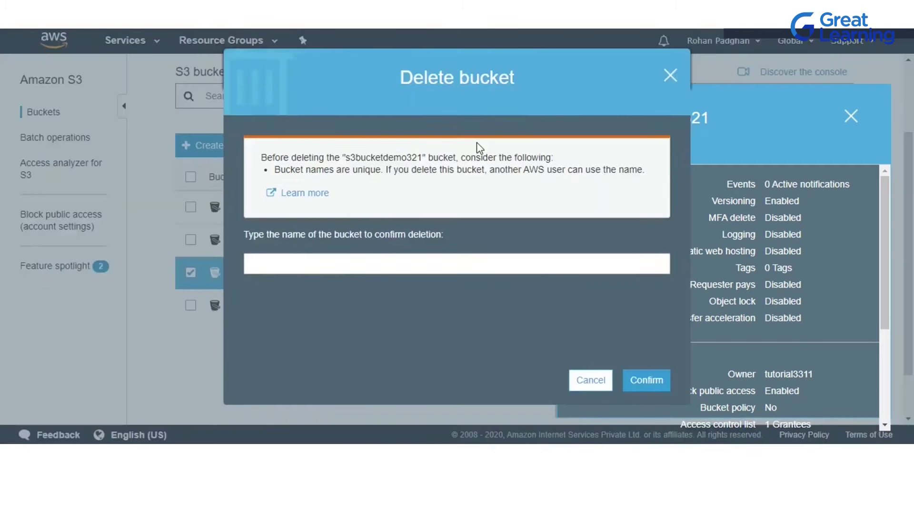
left_click(309, 262)
type("s3bucketdemo321")
left_click(637, 384)
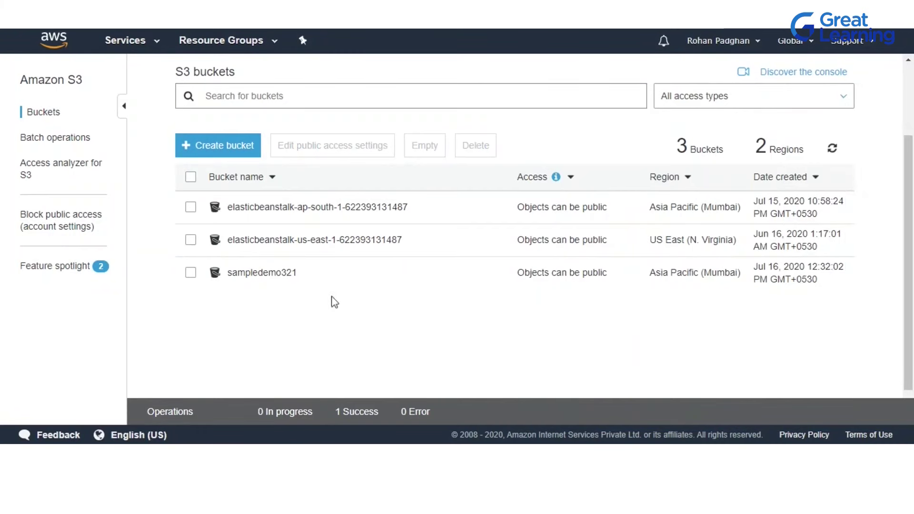
Step: Delete the sampledemo321 bucket, confirming with its name
left_click(191, 272)
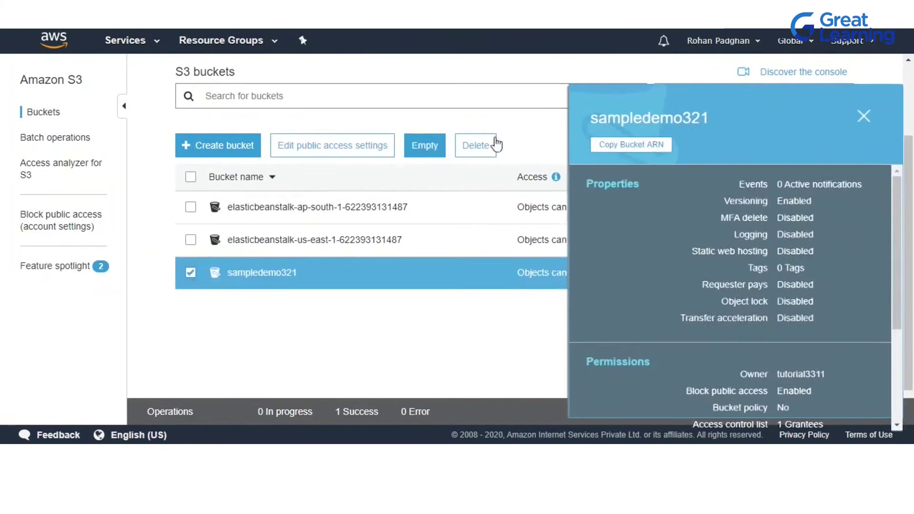
left_click(474, 147)
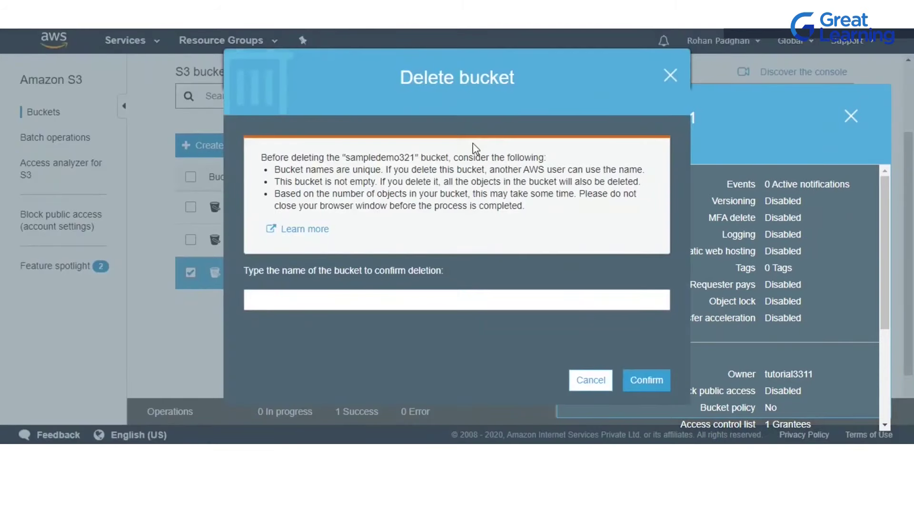
left_click(339, 303)
type("sampledem")
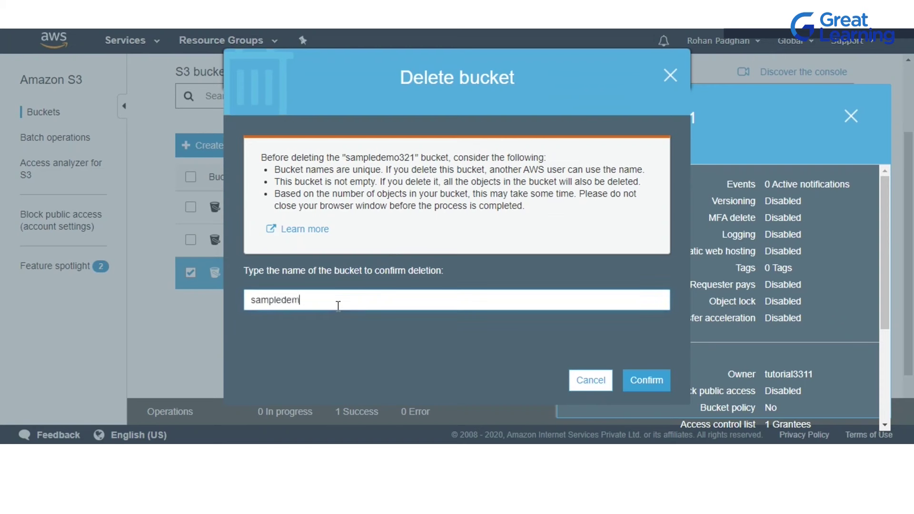
type("o321")
left_click(642, 383)
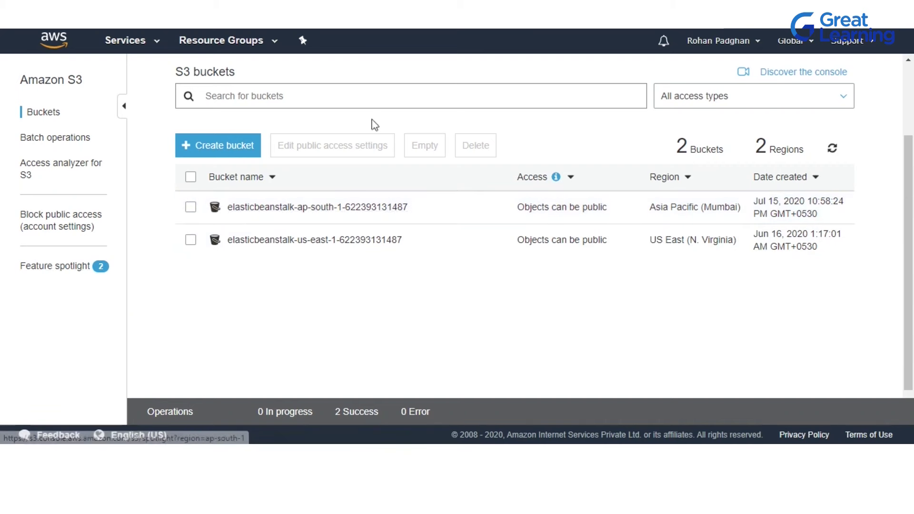
Step: Start a new bucket named 'demobucket' and try to proceed
left_click(210, 151)
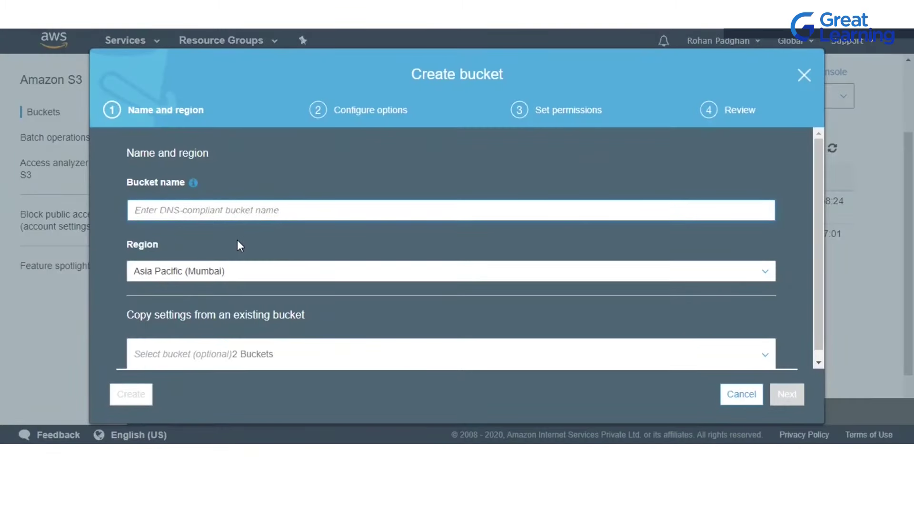
type("Dem")
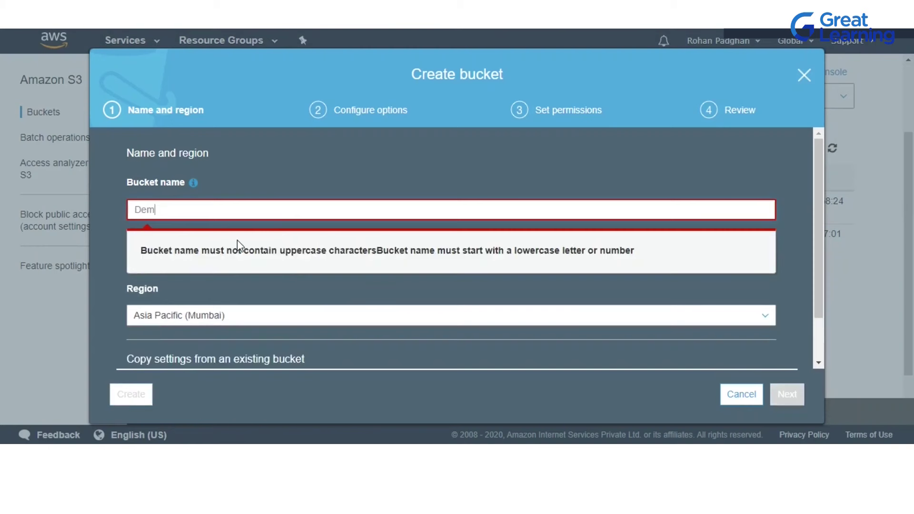
key("BackSpace")
key("BackSpace")
key("BackSpace")
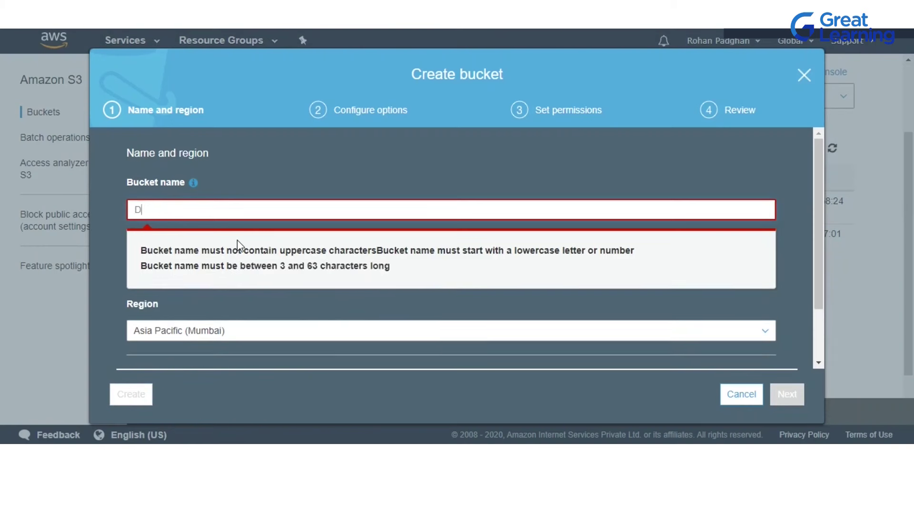
type("dem")
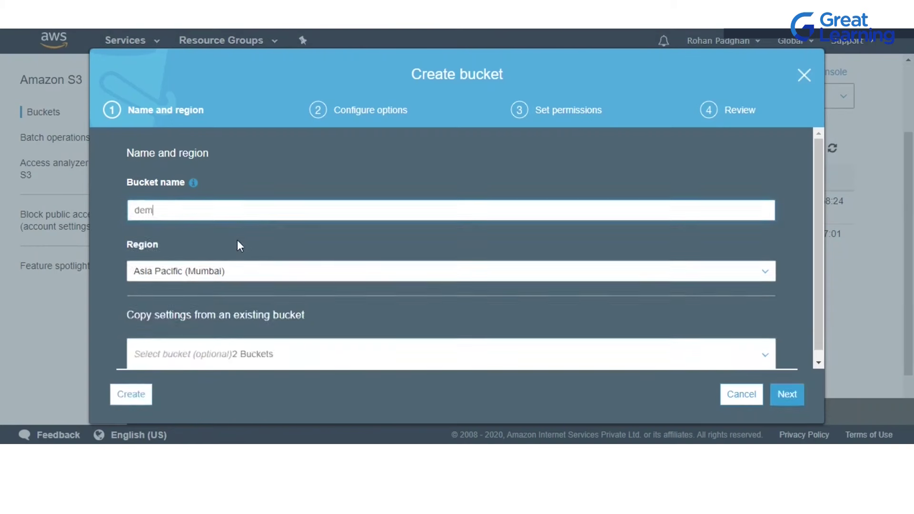
type("obucie")
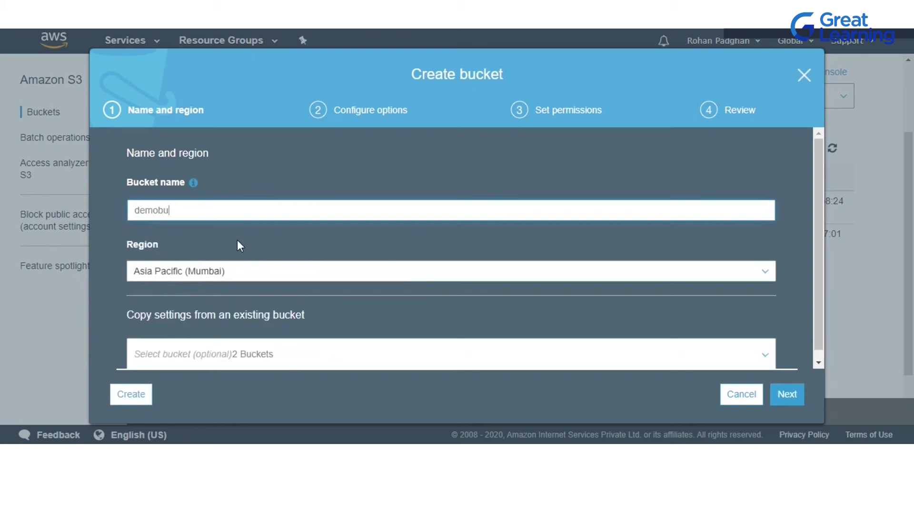
key("BackSpace")
key("BackSpace")
type("ket")
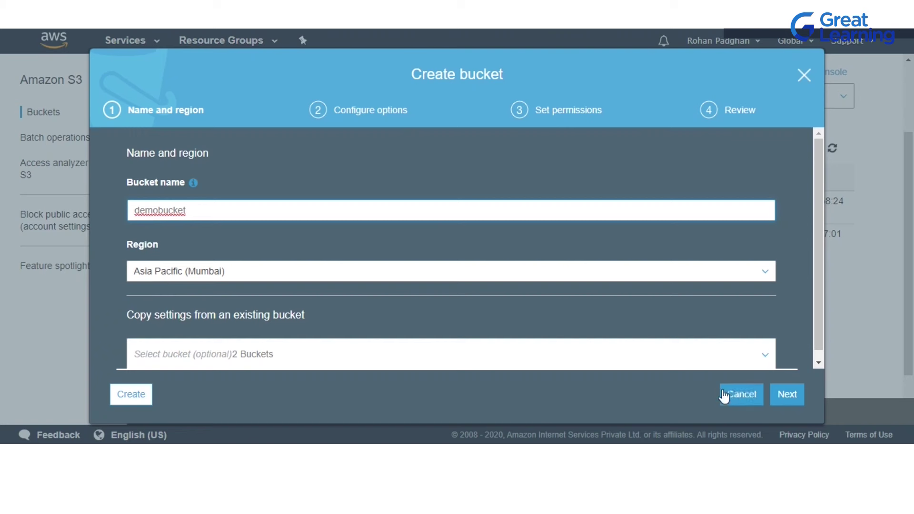
left_click(781, 403)
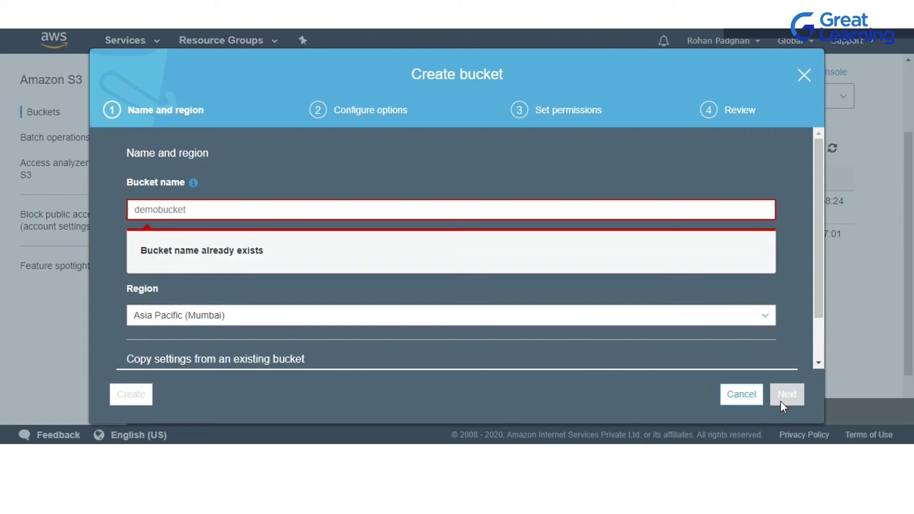
Step: Extend the taken name to 'demobucket321321' and proceed to optional settings
left_click(356, 206)
type("321")
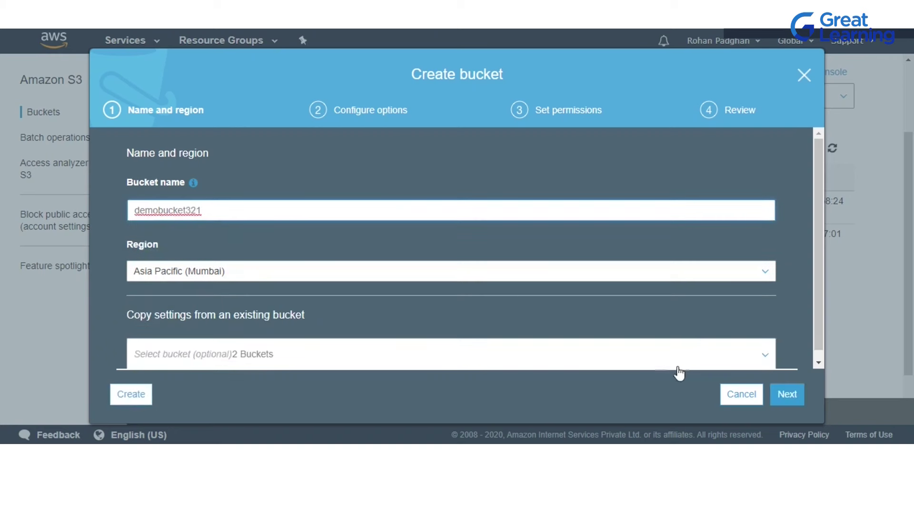
left_click(785, 400)
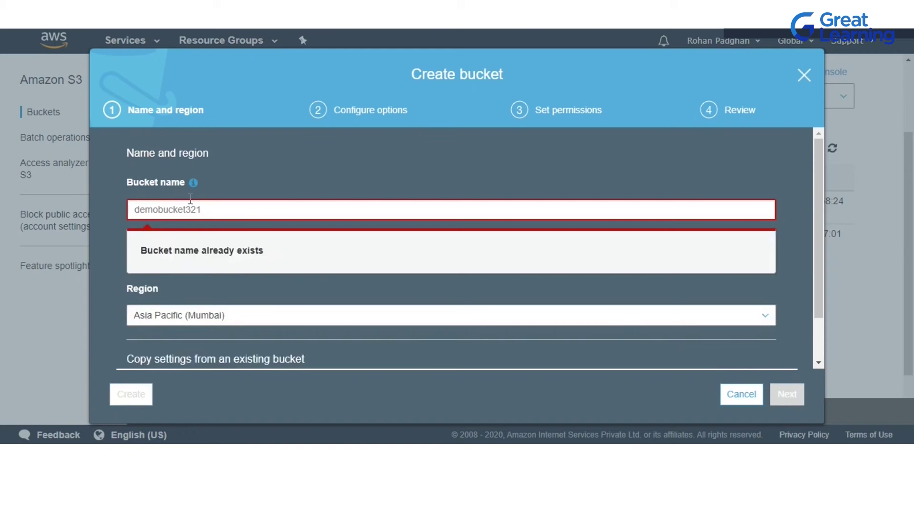
left_click(218, 208)
type("321")
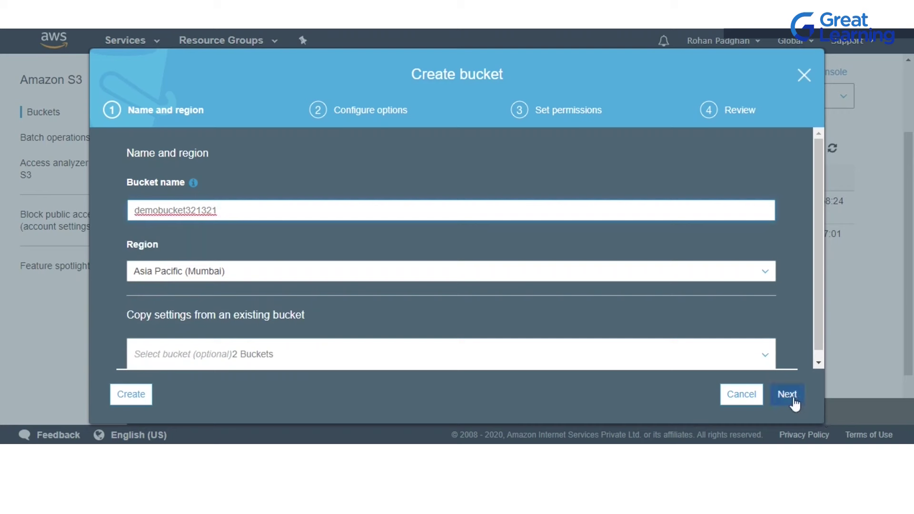
left_click(791, 396)
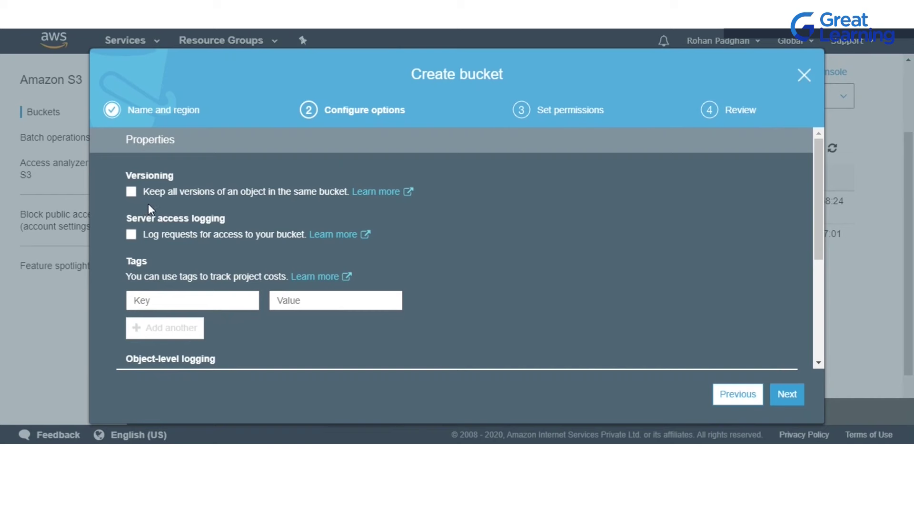
Step: Turn off Block all public access, acknowledge the warning, and create demobucket321321
left_click(780, 397)
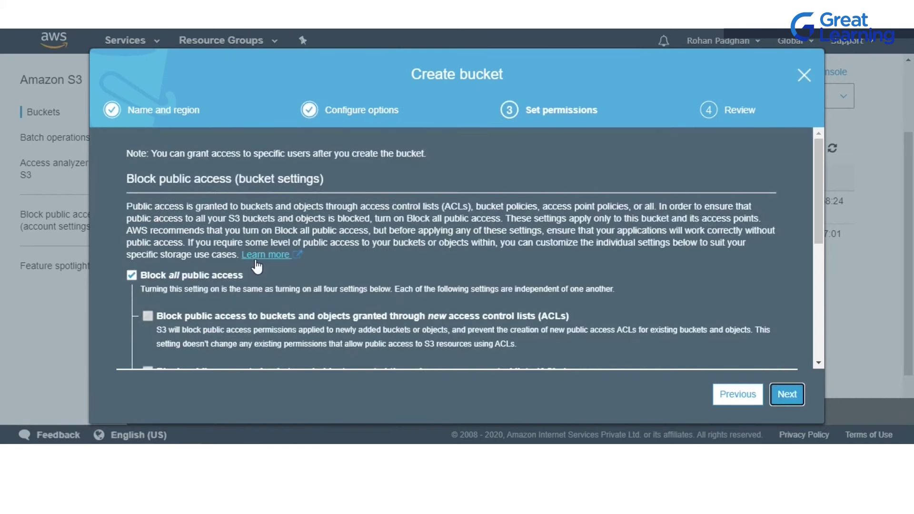
left_click(132, 277)
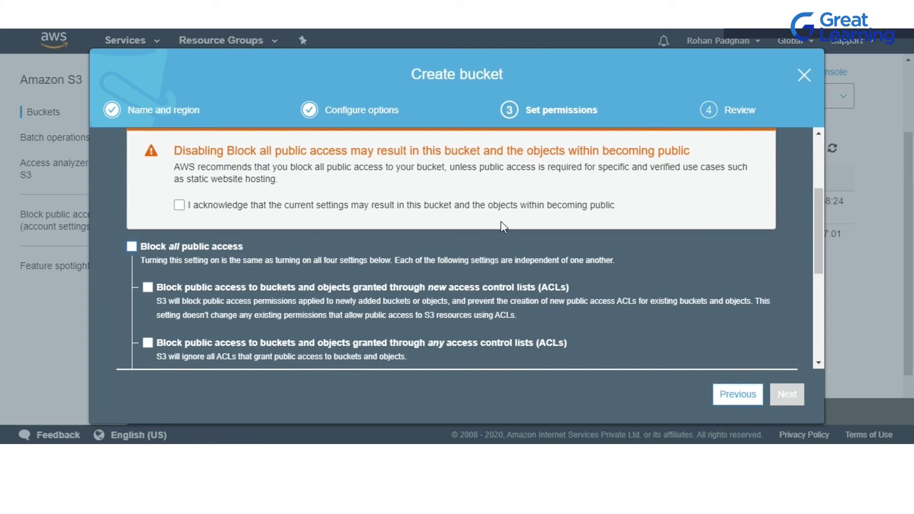
left_click(180, 206)
left_click(786, 397)
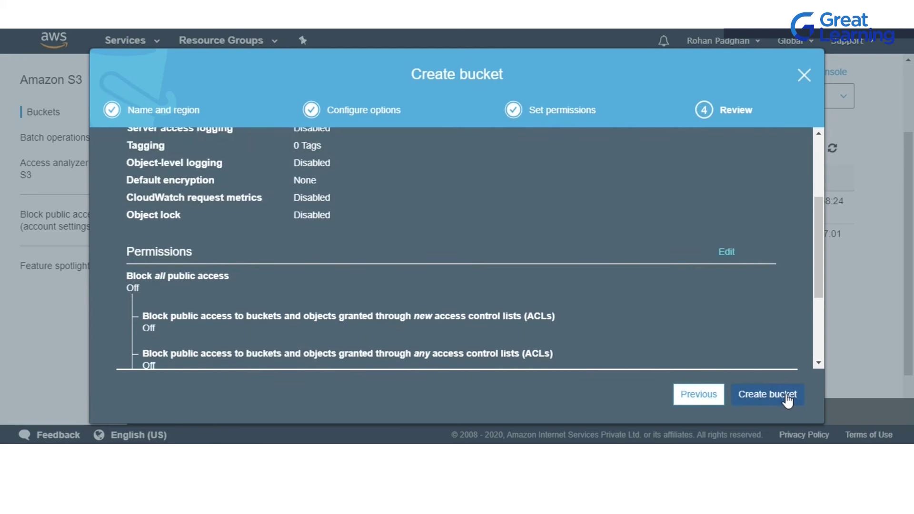
left_click(788, 399)
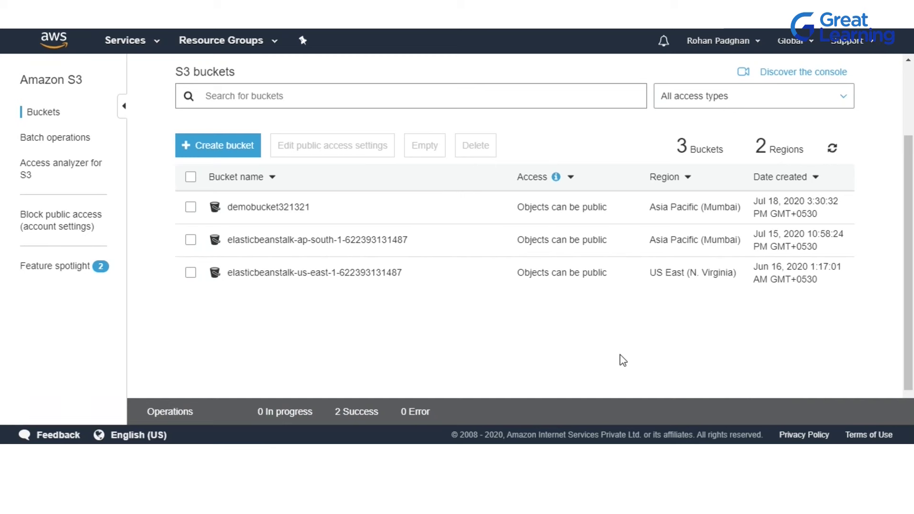
Step: Open demobucket321321 and view its Properties tab
left_click(273, 213)
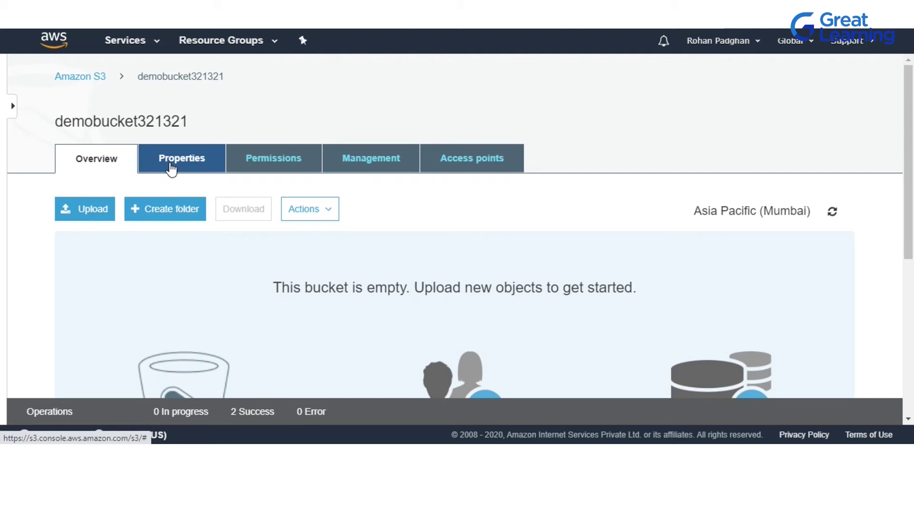
left_click(171, 164)
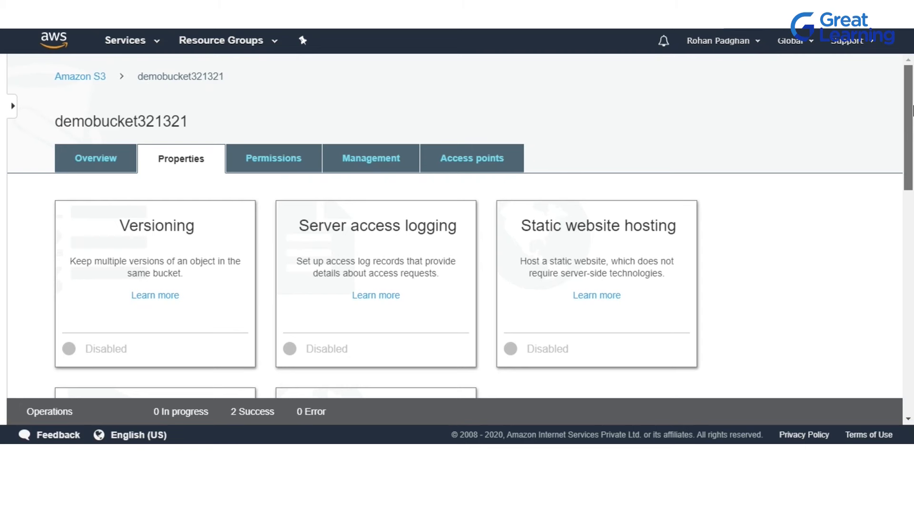
Step: Show demobucket321321's Permissions tab with Block all public access Off
left_click_drag(912, 110, 885, 196)
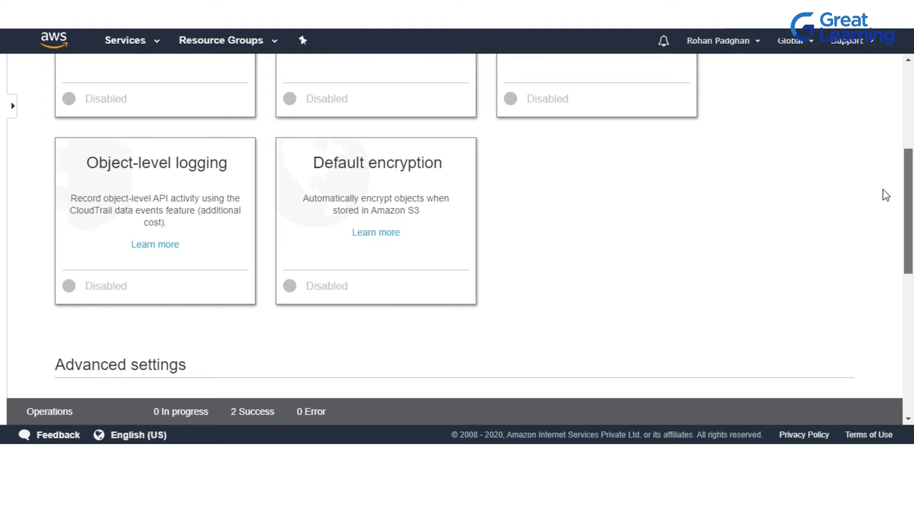
scroll(890, 186, "up", 2)
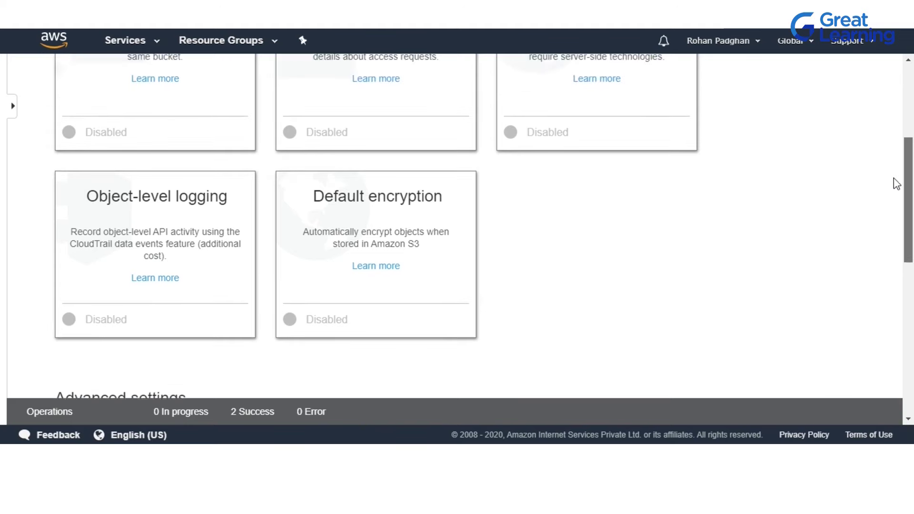
left_click_drag(906, 180, 912, 107)
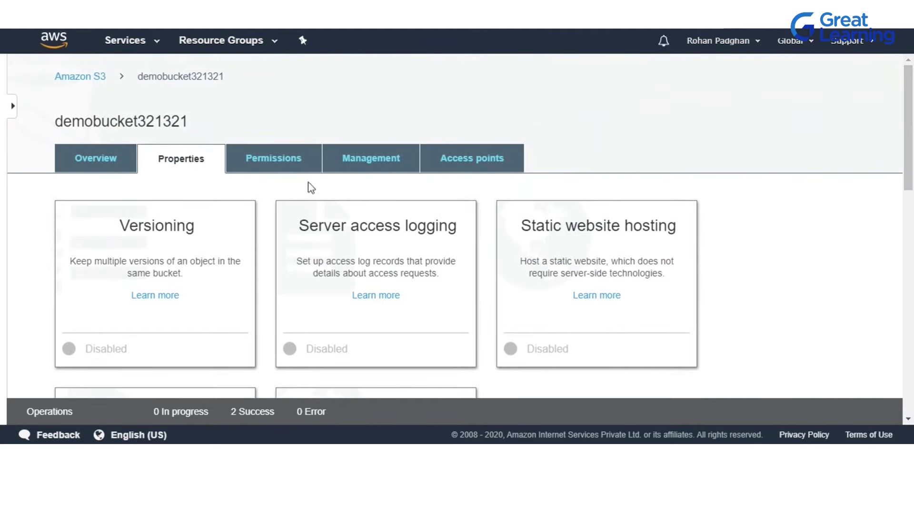
left_click(294, 165)
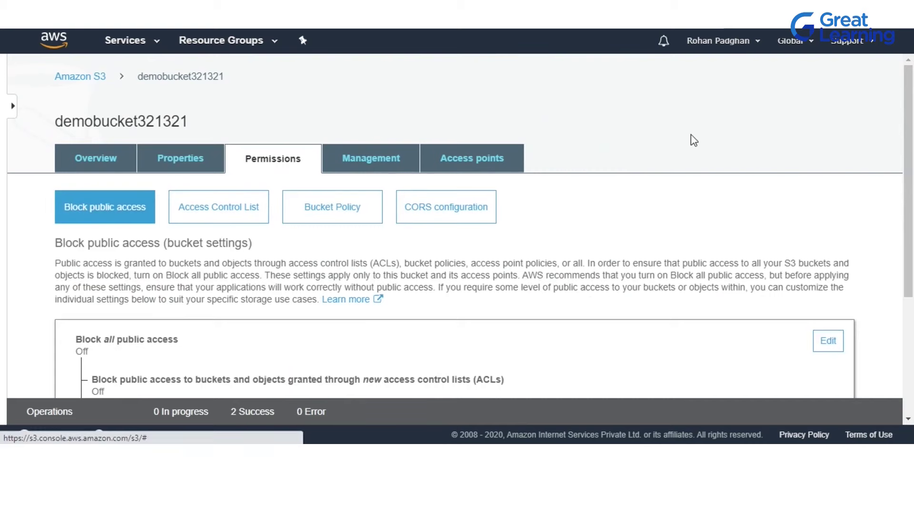
Step: Review the Block public access settings and open the empty bucket policy editor
scroll(911, 127, "down", 1)
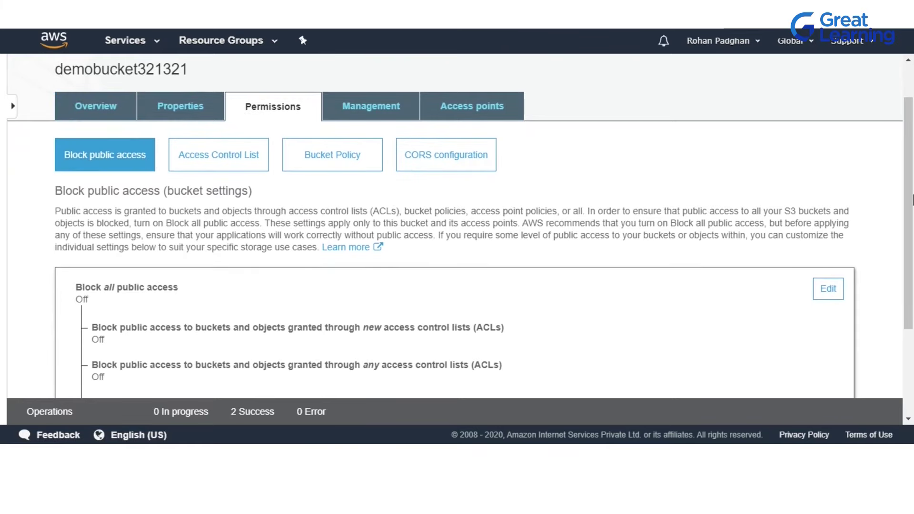
scroll(911, 234, "down", 1)
scroll(911, 214, "up", 2)
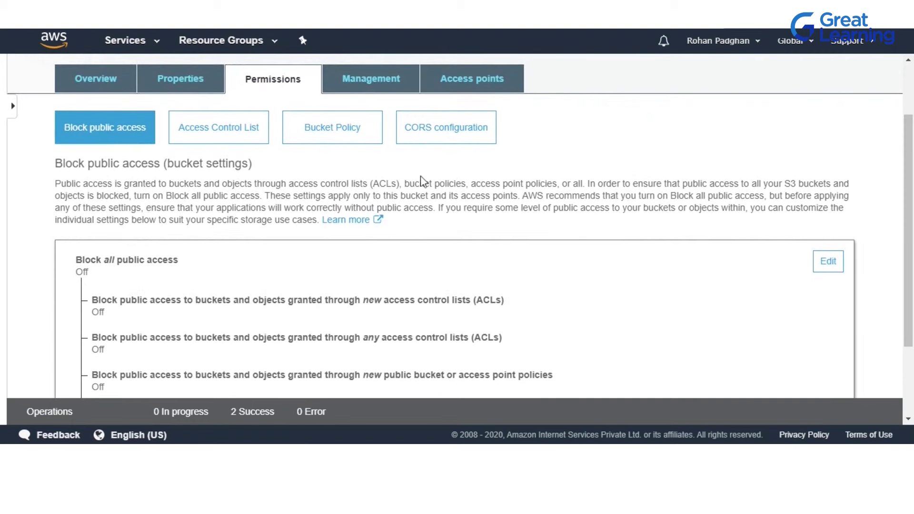
left_click(350, 129)
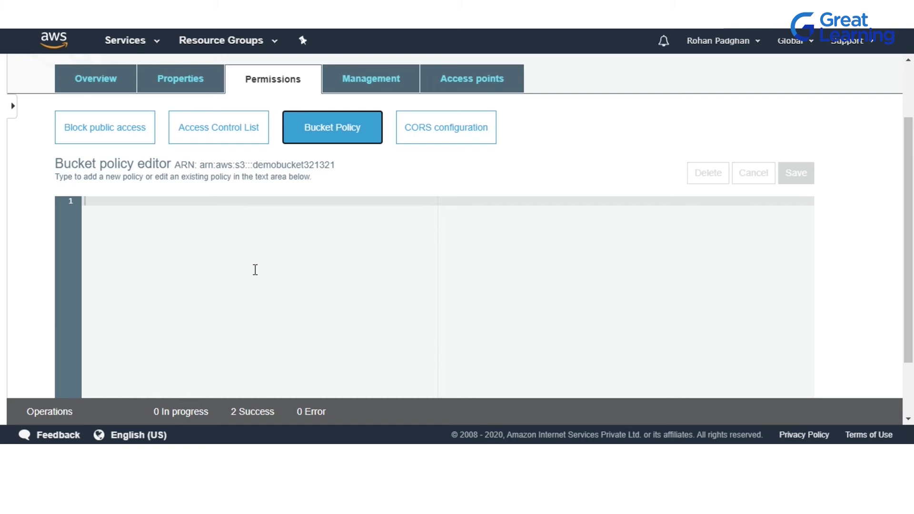
Step: Open the empty CORS configuration editor for demobucket321321
left_click(450, 123)
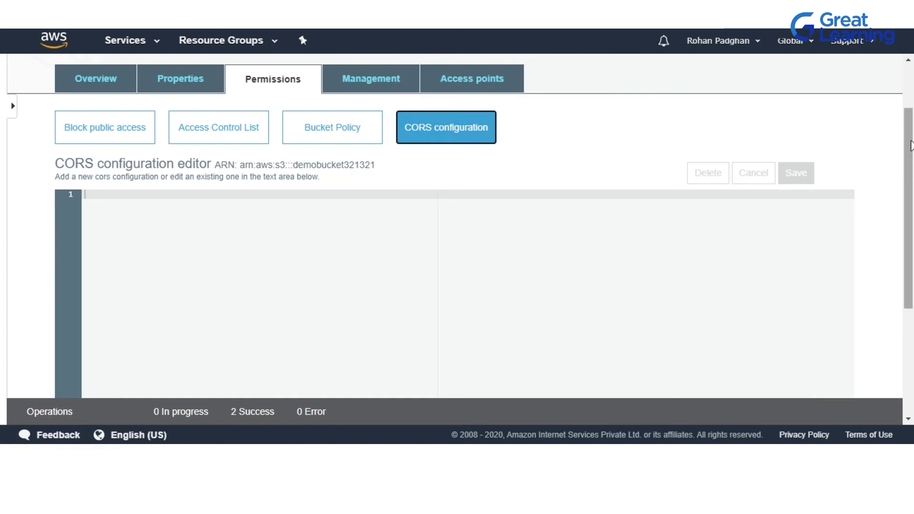
left_click_drag(908, 158, 881, 276)
scroll(875, 295, "up", 5)
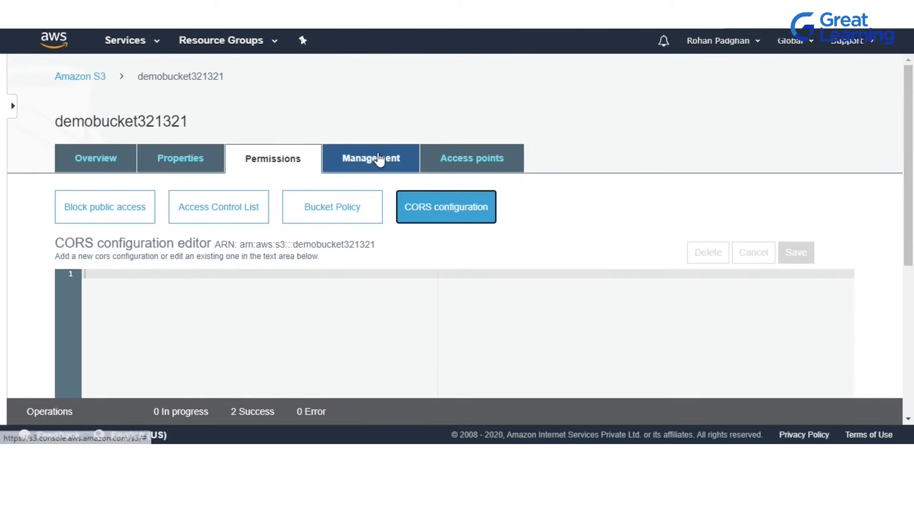
Step: On the Management tab, preview the Add lifecycle rule form and close it unsaved
left_click(378, 159)
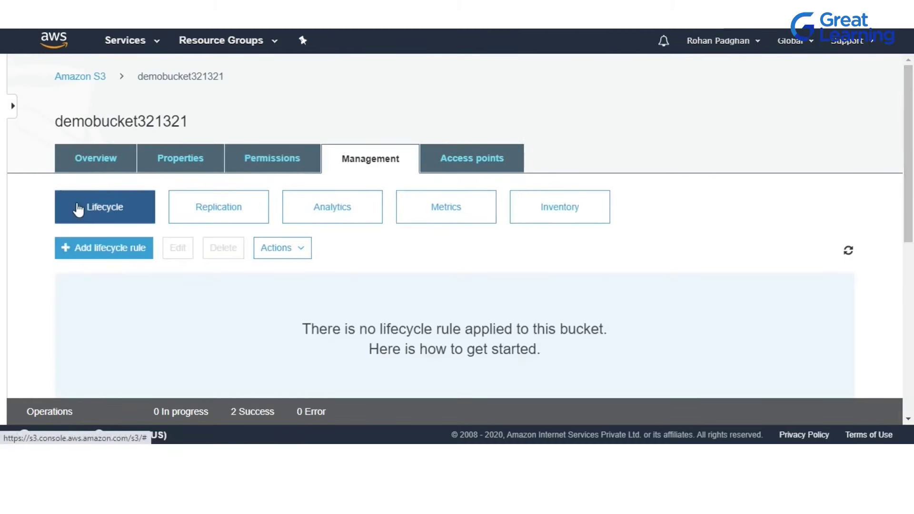
left_click(87, 254)
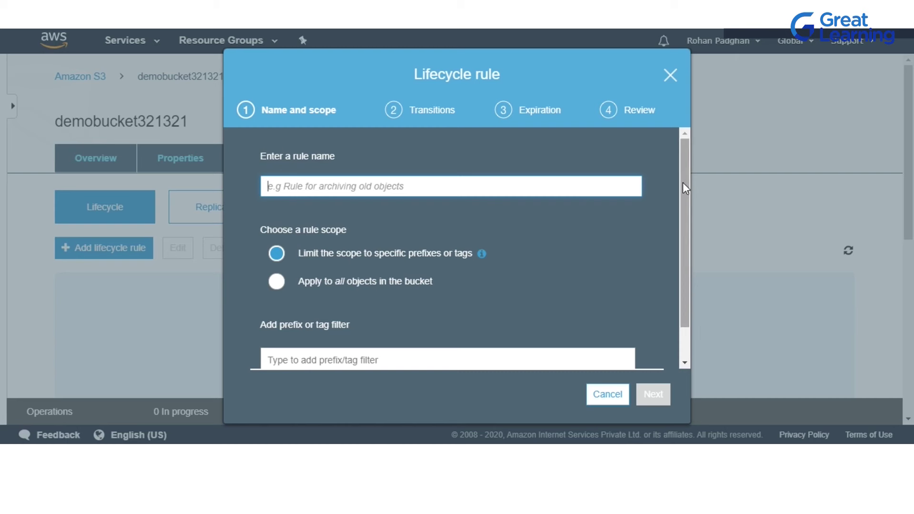
left_click_drag(683, 183, 666, 317)
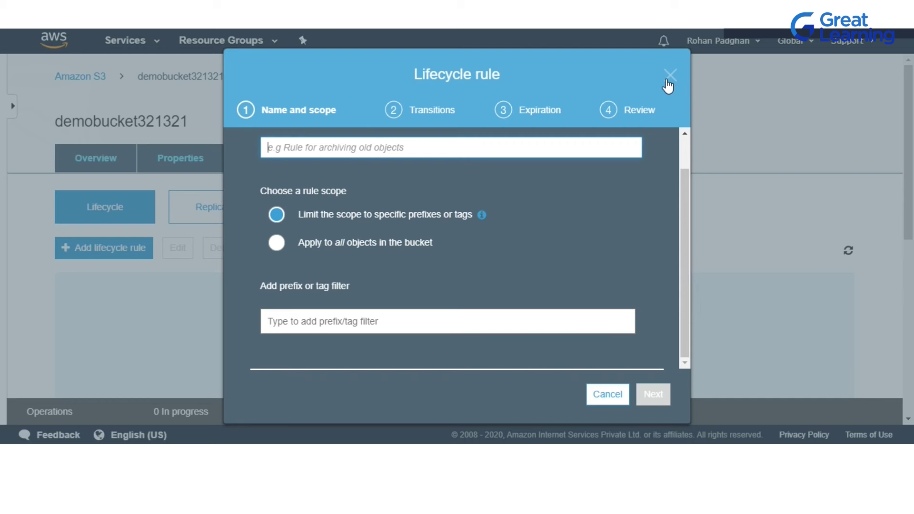
left_click(669, 76)
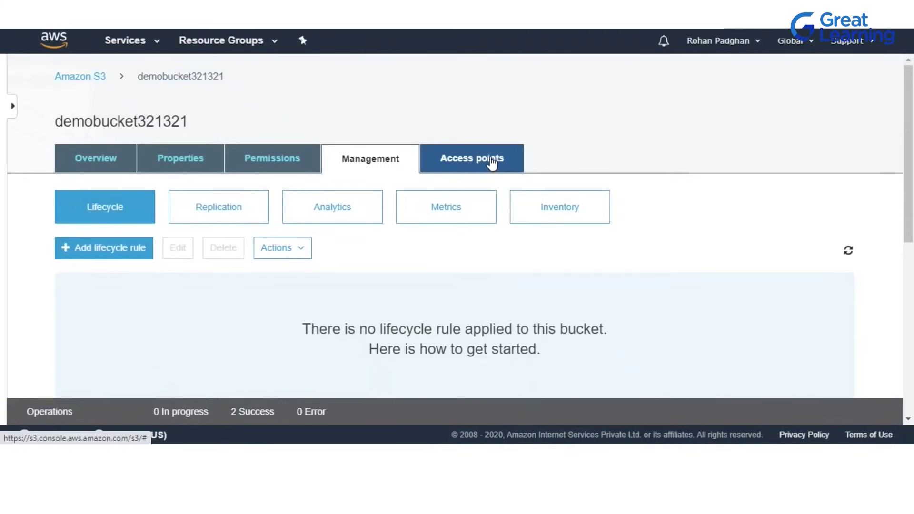
Step: Add 1.png from Downloads to an upload, step to Review, then back to storage properties
left_click(113, 157)
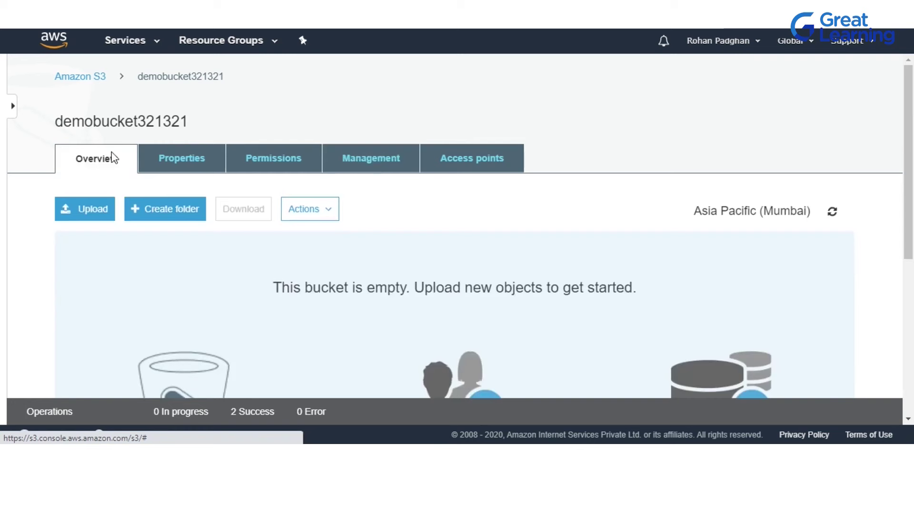
left_click(90, 214)
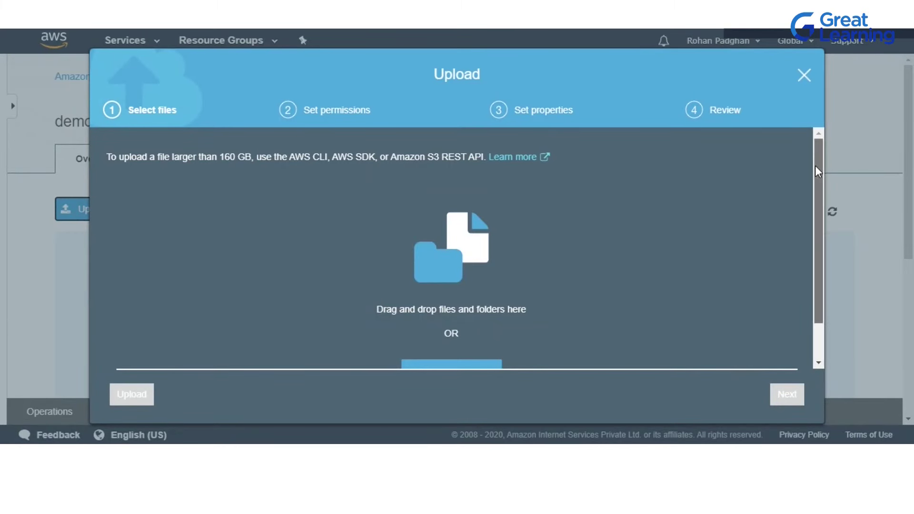
left_click_drag(815, 165, 815, 240)
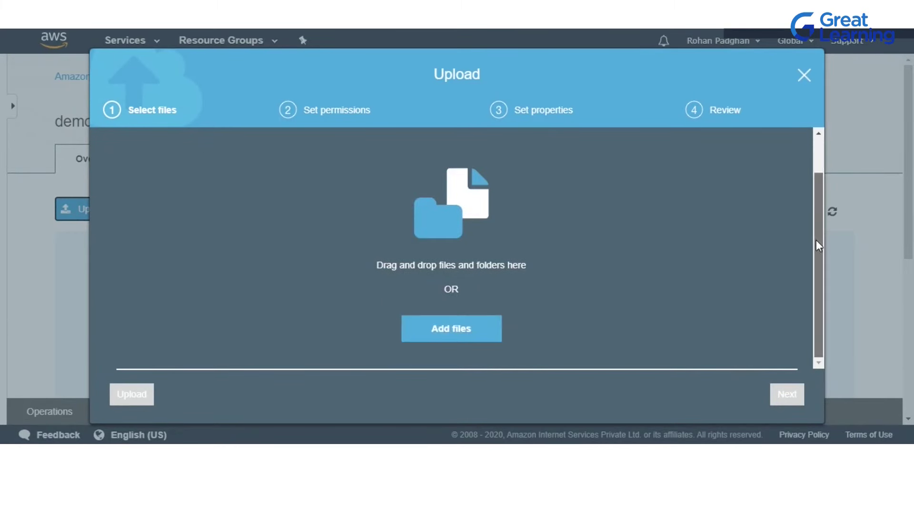
left_click(451, 331)
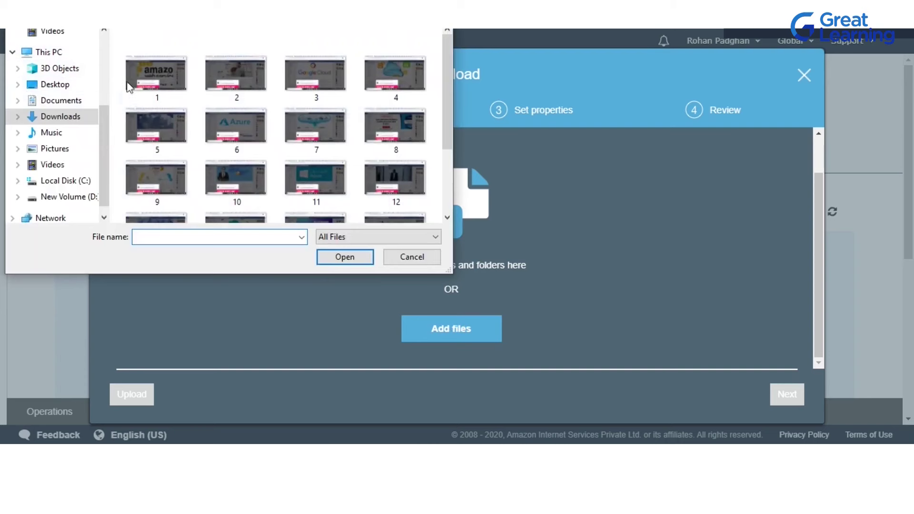
left_click(148, 79)
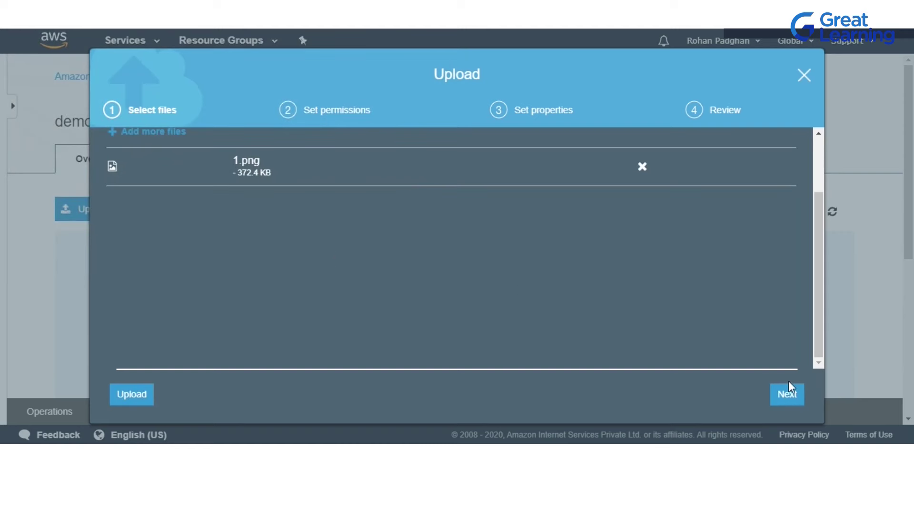
left_click(784, 398)
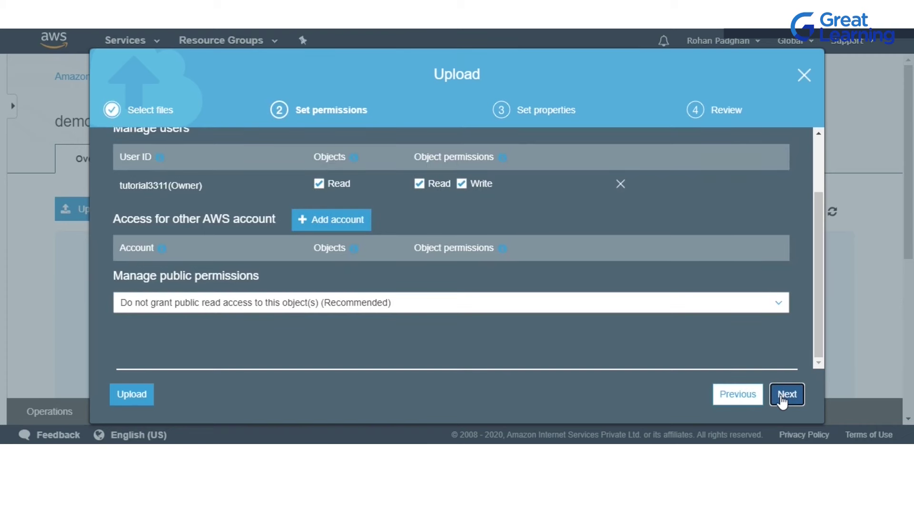
left_click(783, 396)
left_click(782, 398)
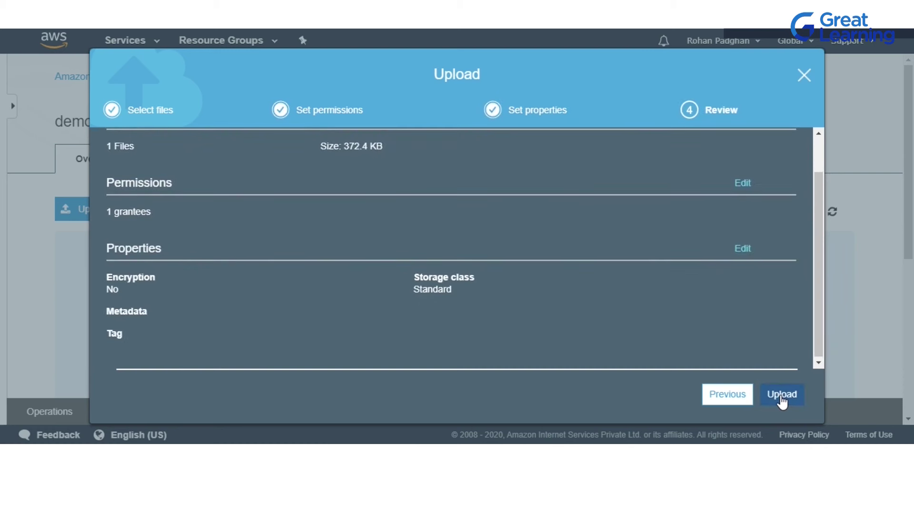
left_click(725, 398)
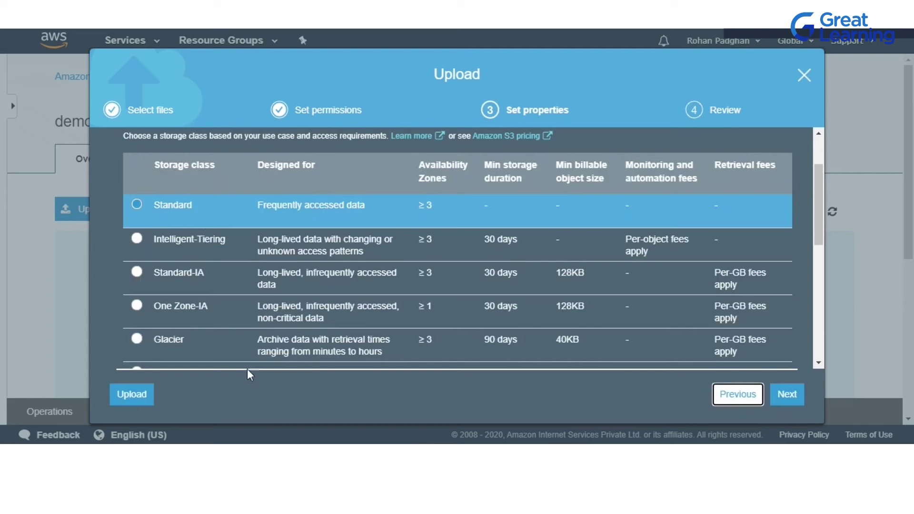
Step: Scroll through the storage class table and return to the upload permissions step
left_click_drag(816, 186, 828, 219)
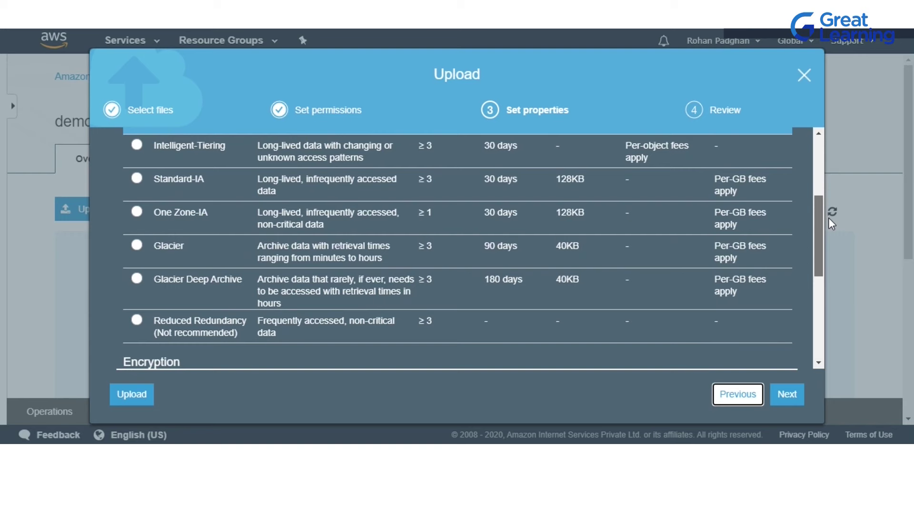
left_click_drag(828, 218, 815, 41)
left_click(722, 398)
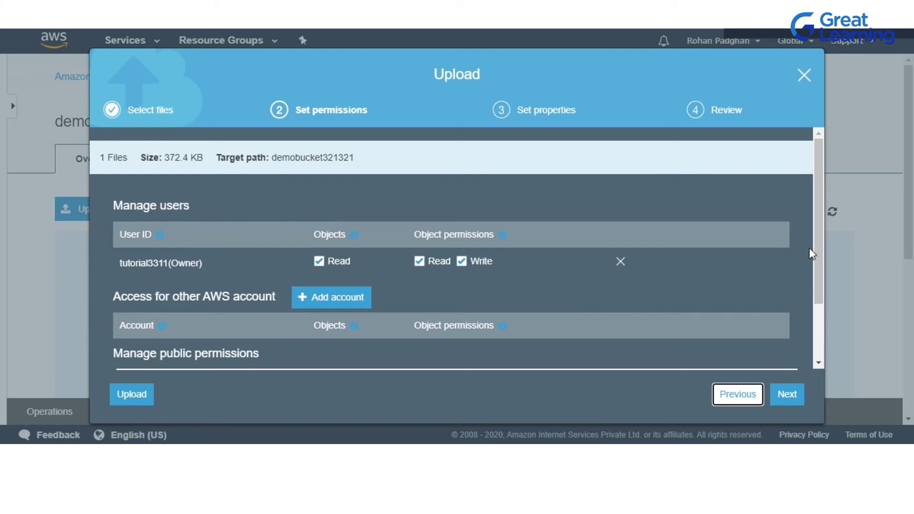
Step: Upload 1.png into demobucket321321 using default permissions and Standard storage class
left_click_drag(816, 244, 813, 311)
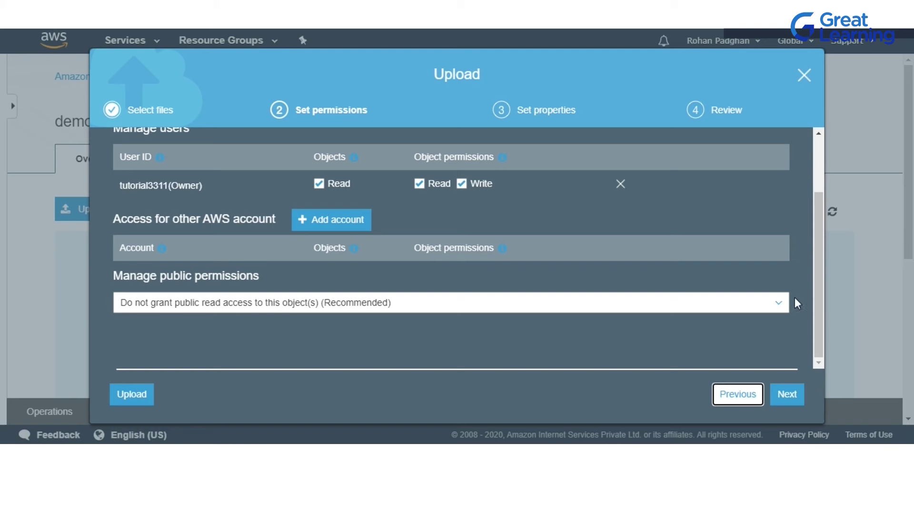
left_click_drag(821, 303, 819, 173)
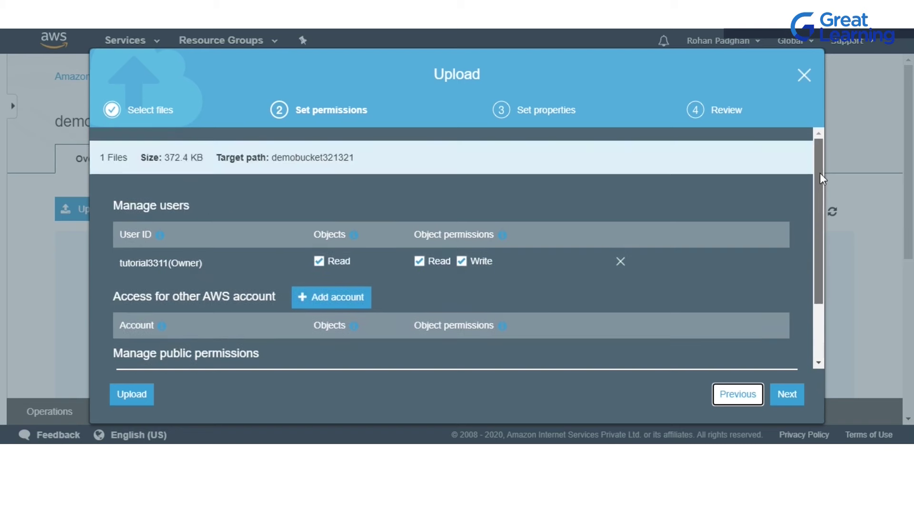
left_click_drag(819, 175, 811, 290)
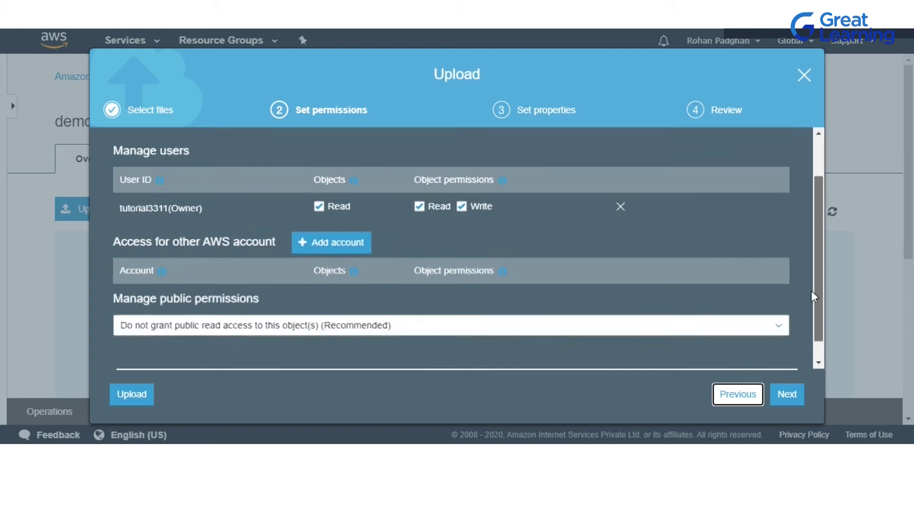
left_click(794, 398)
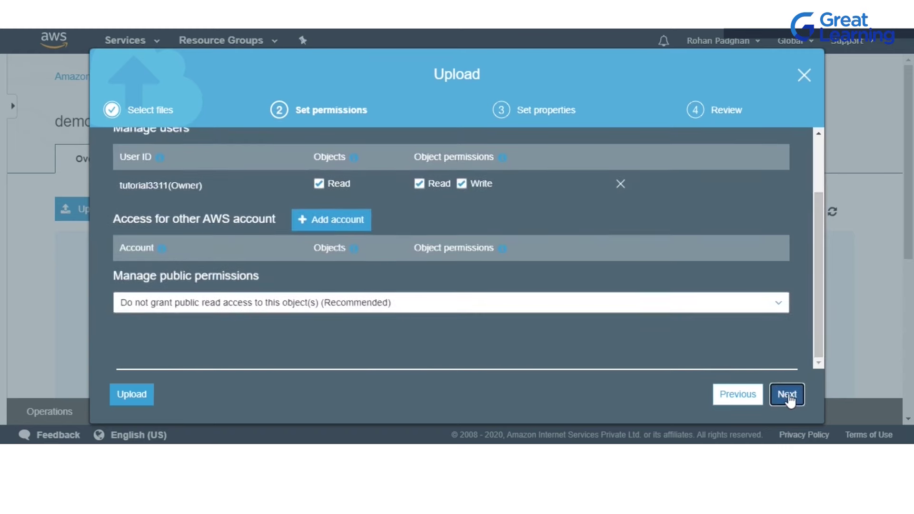
left_click(791, 397)
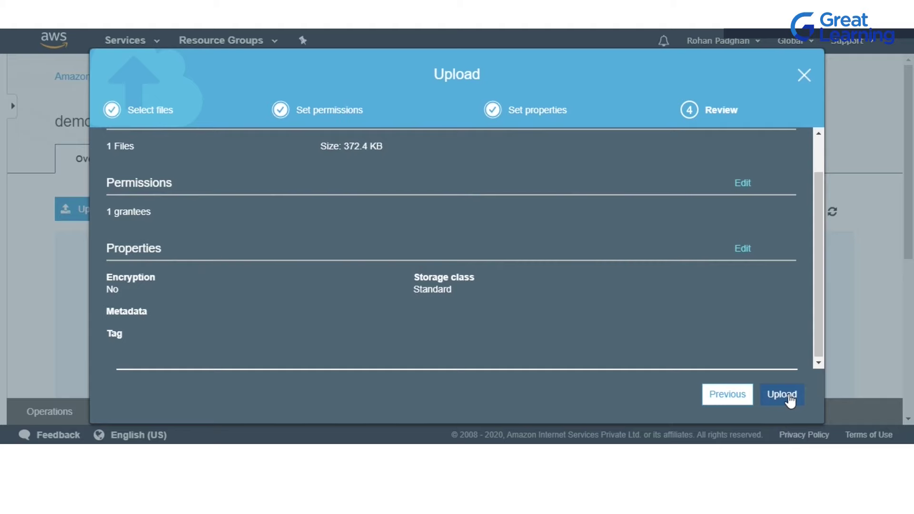
left_click(781, 394)
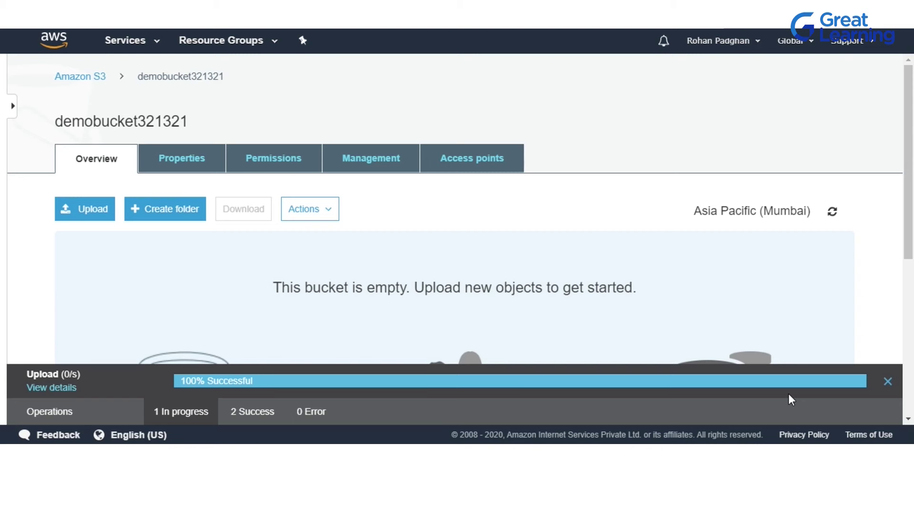
Step: Review the Success and In progress tabs of the upload Operations panel
left_click_drag(909, 180, 912, 250)
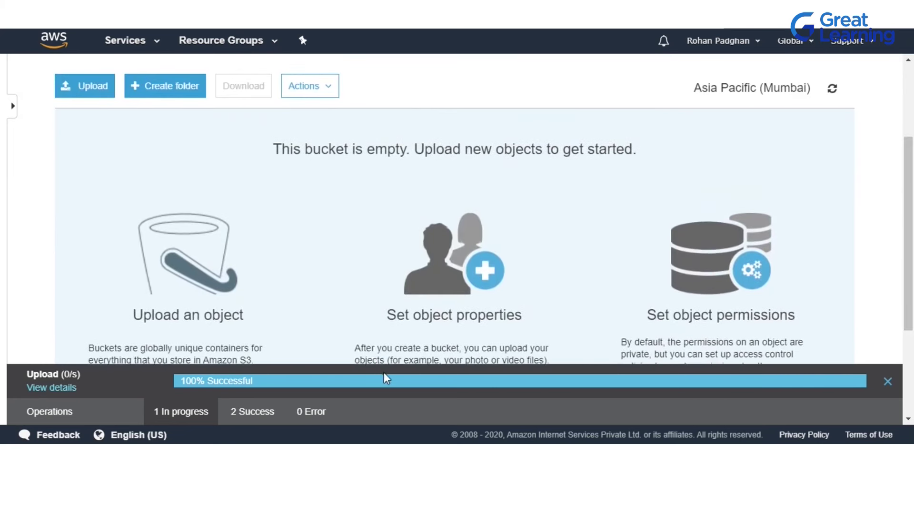
left_click(230, 414)
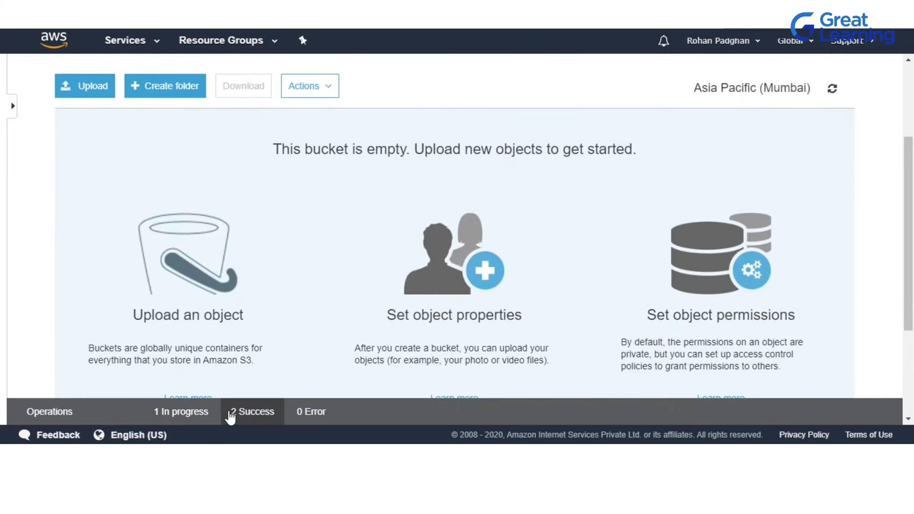
left_click(203, 415)
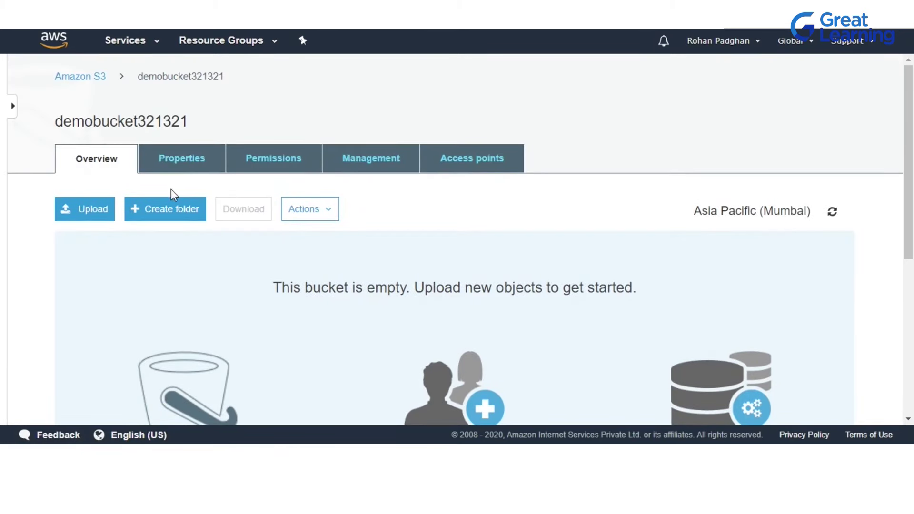
Step: Upload 1.png from Downloads to demobucket321321
left_click(88, 213)
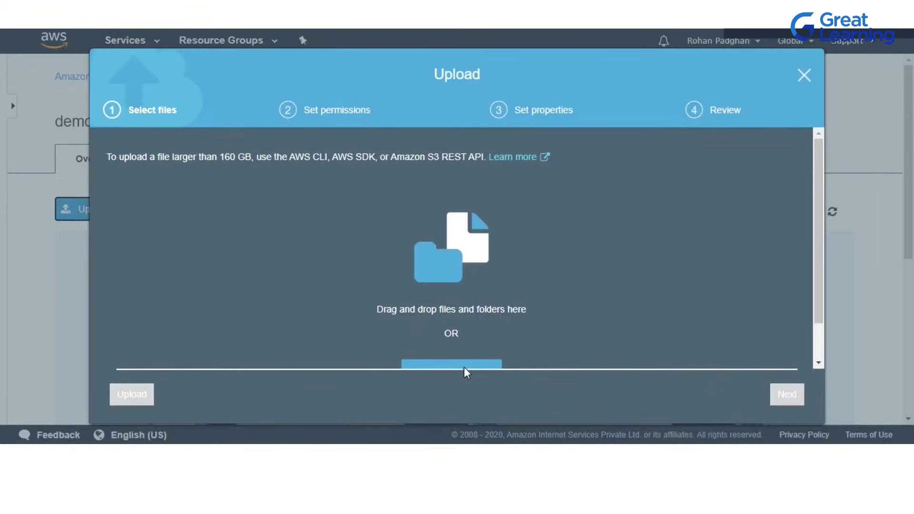
left_click(461, 364)
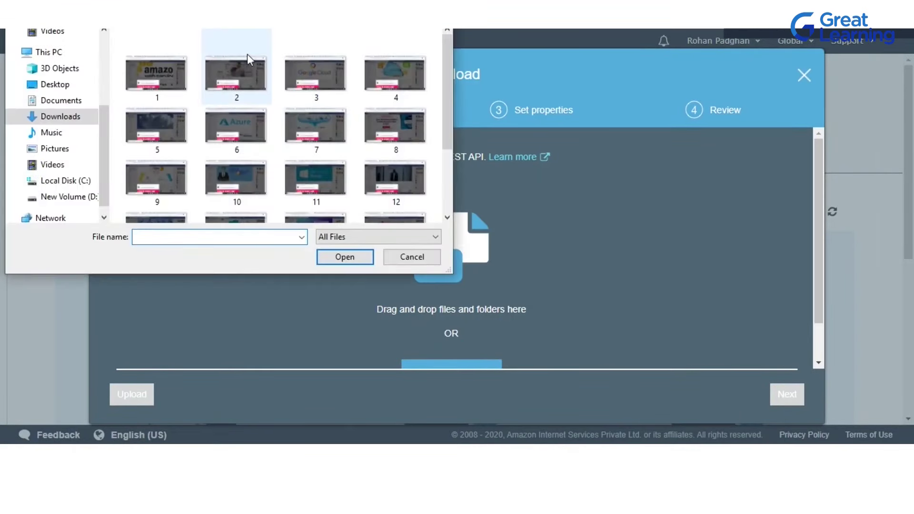
left_click(150, 74)
left_click(341, 256)
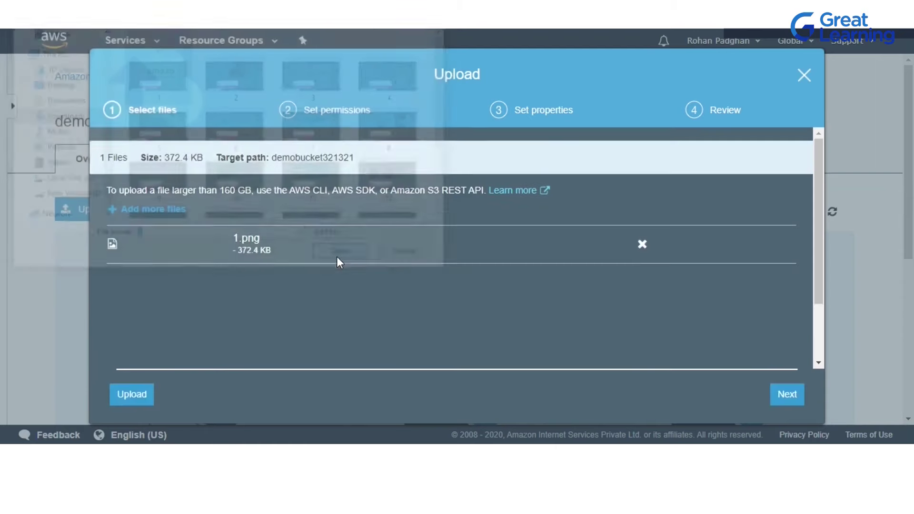
left_click(142, 393)
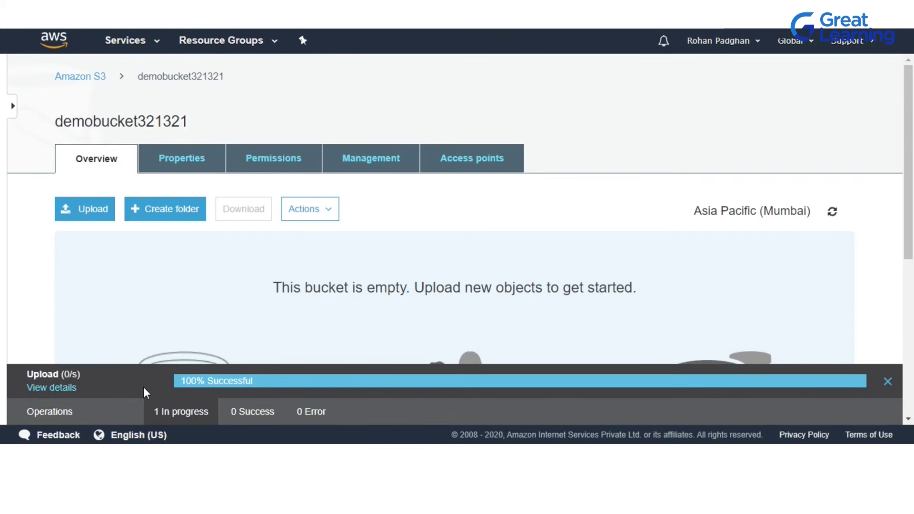
Step: Refresh the object list twice and check the stuck upload's details; the bucket stays empty
scroll(909, 257, "down", 3)
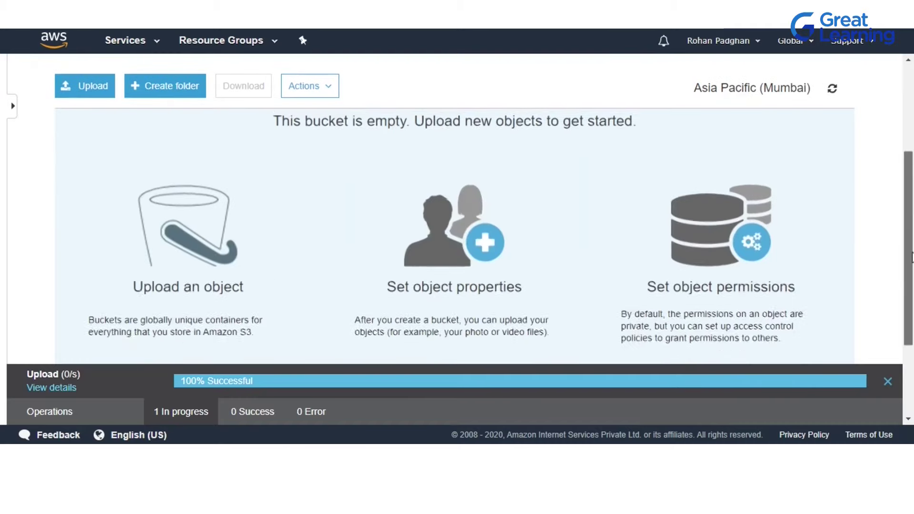
scroll(912, 257, "up", 3)
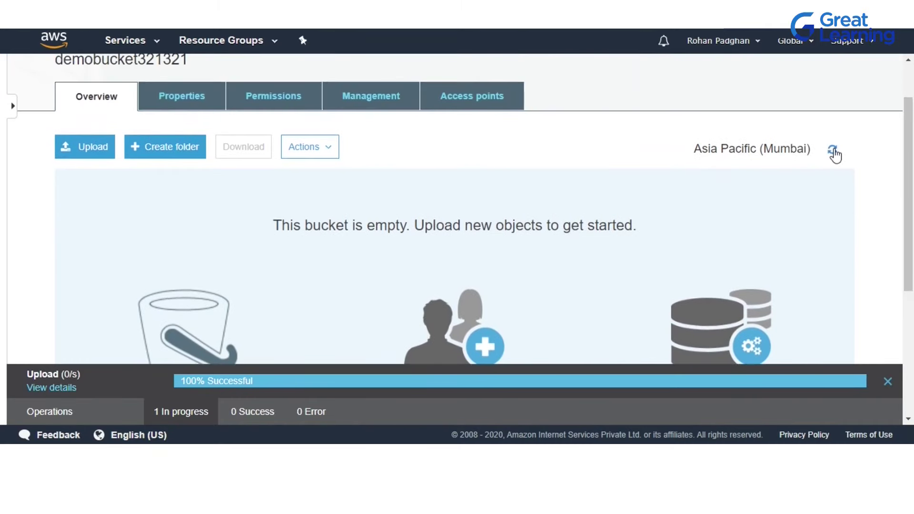
left_click(834, 151)
left_click(833, 151)
left_click(75, 387)
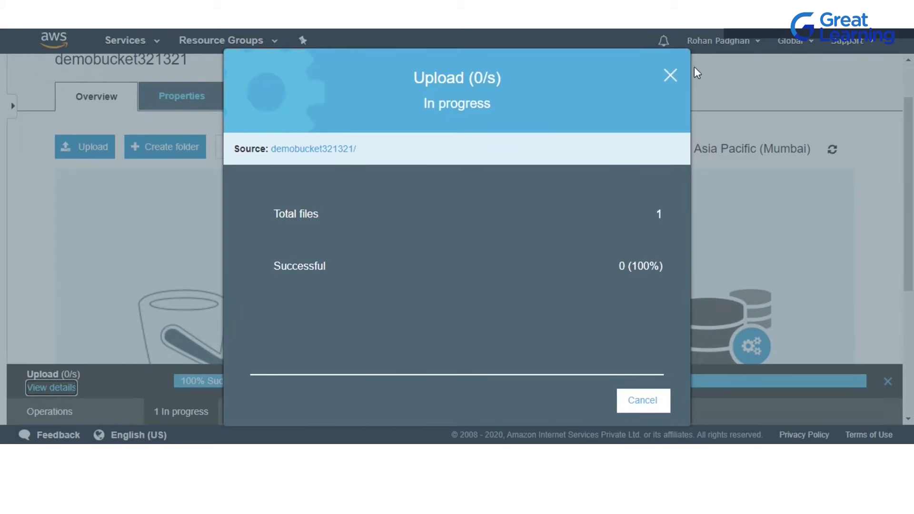
left_click(668, 76)
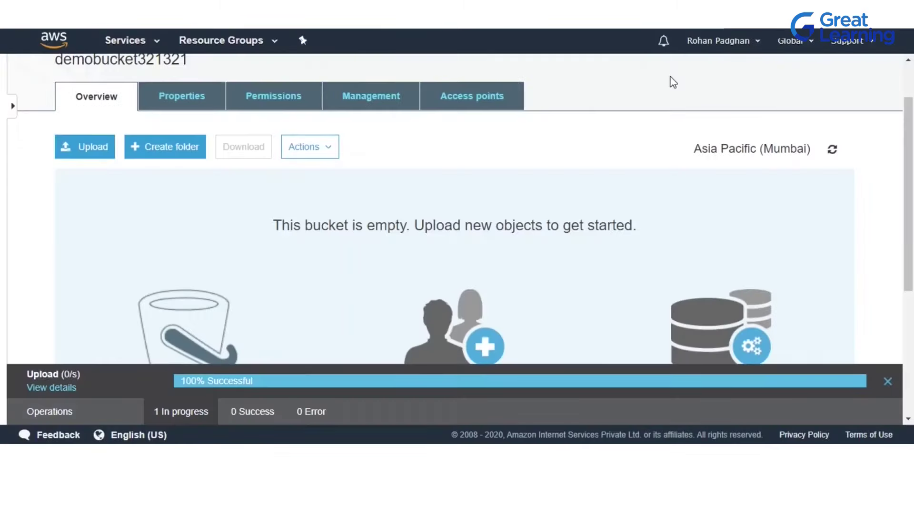
Step: Start a new upload from the bucket actions, then cancel it without adding files
left_click(302, 148)
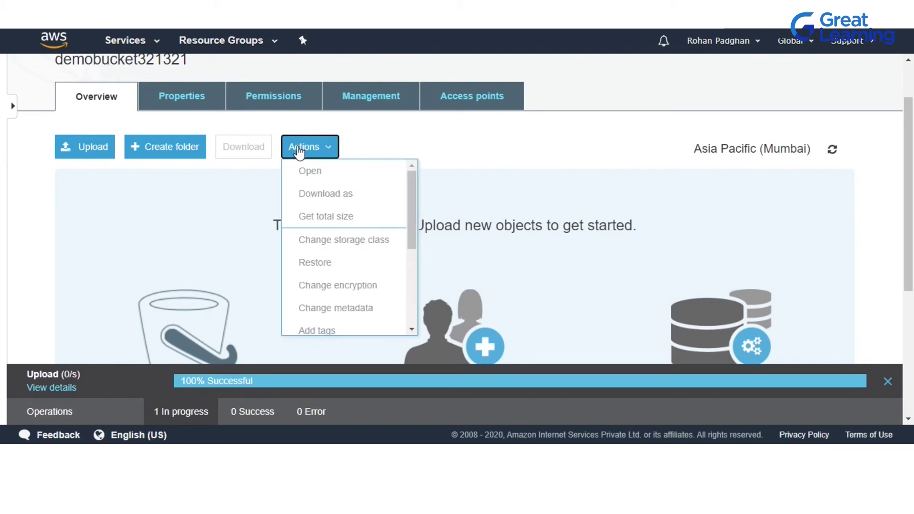
left_click(104, 156)
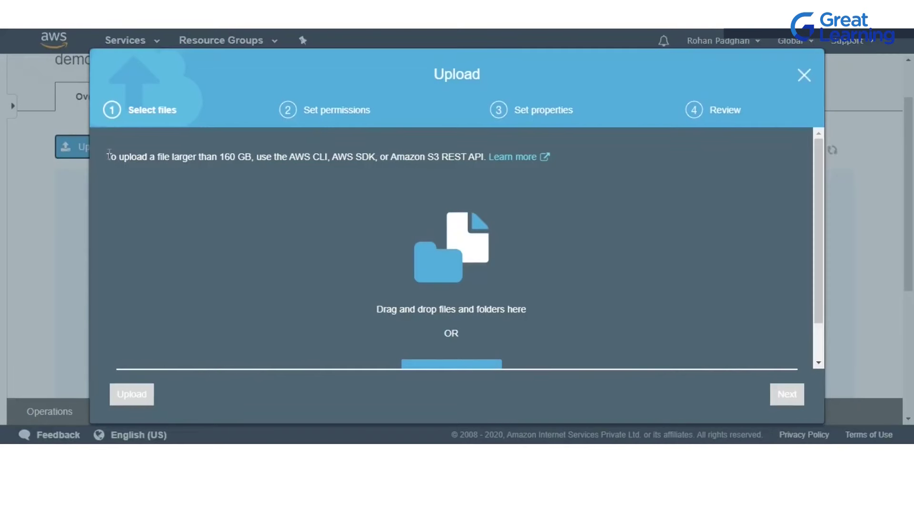
left_click(802, 77)
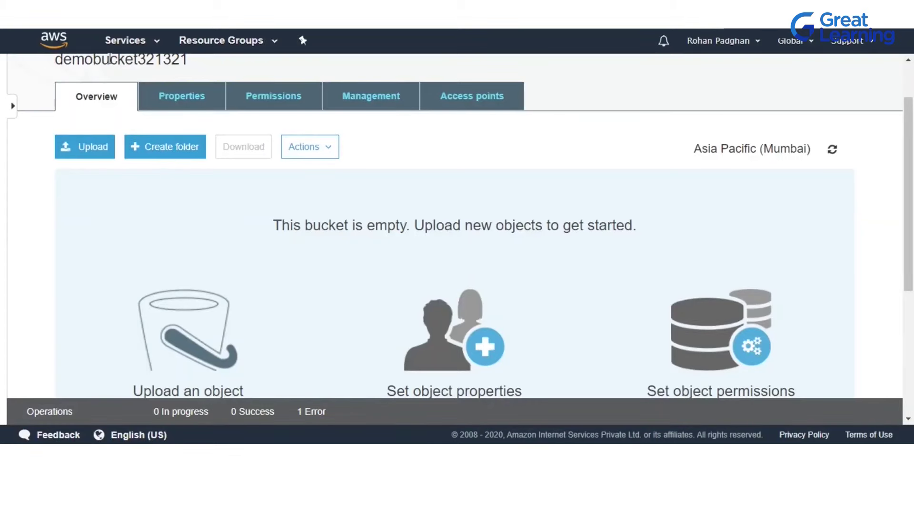
Step: Return to the S3 bucket list through Services > S3 and open the Mumbai Elastic Beanstalk bucket
left_click(138, 41)
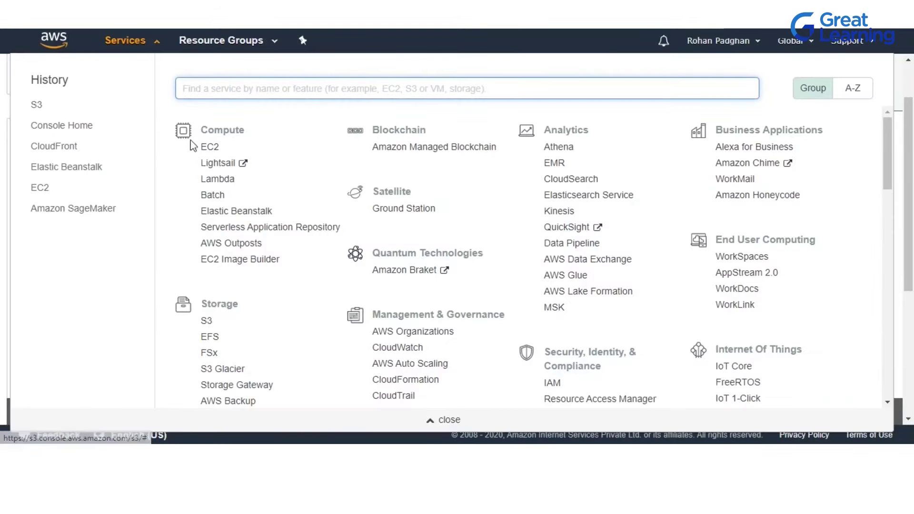
left_click(38, 107)
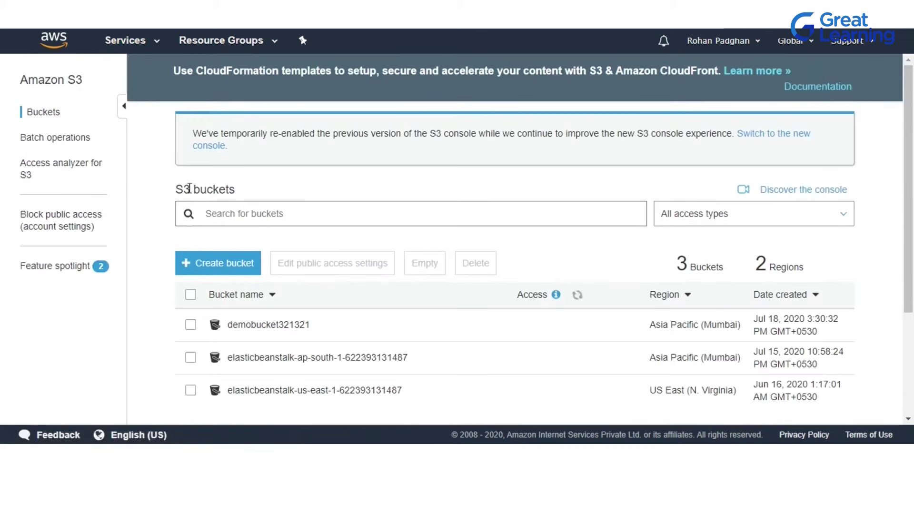
left_click(247, 328)
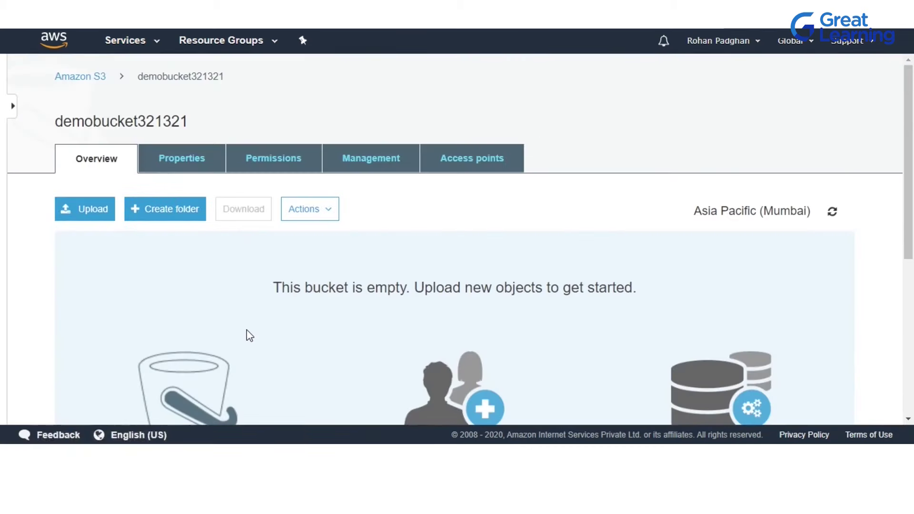
left_click(76, 78)
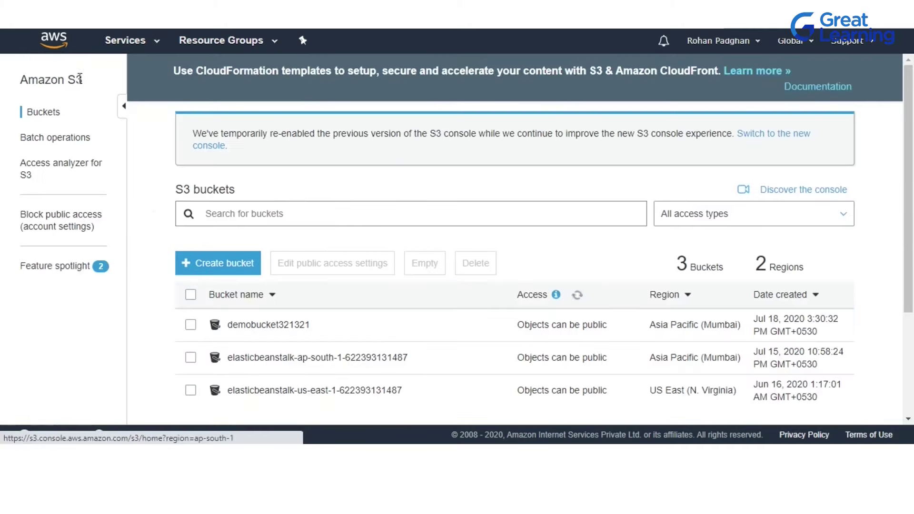
left_click(243, 357)
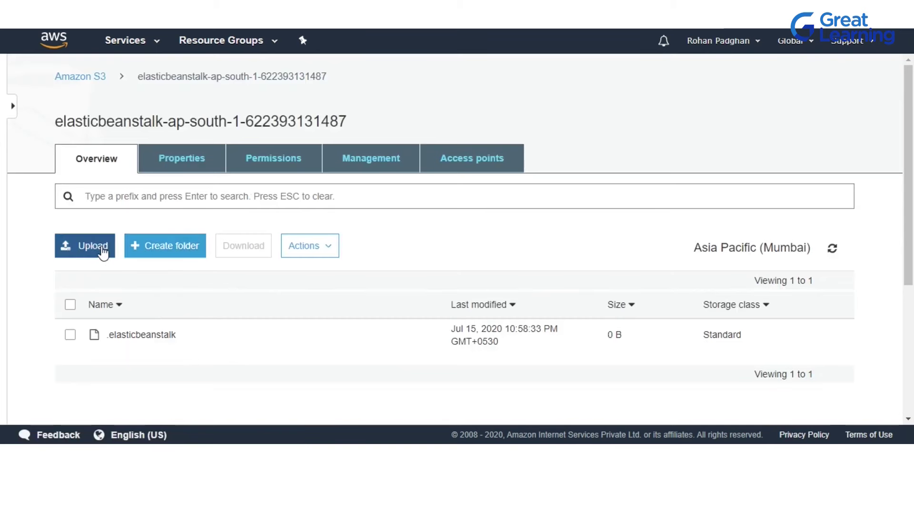
Step: Upload 2.png from Downloads into the elasticbeanstalk-ap-south-1 bucket
left_click(162, 246)
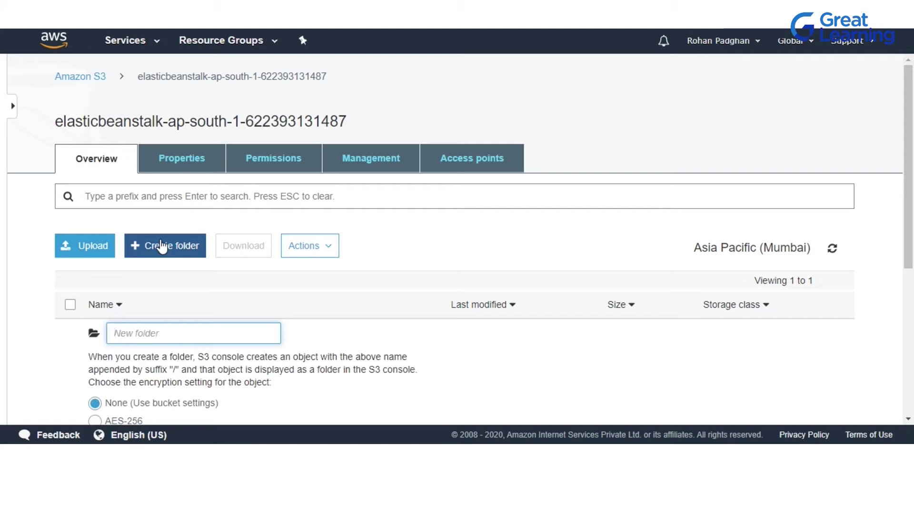
left_click(82, 246)
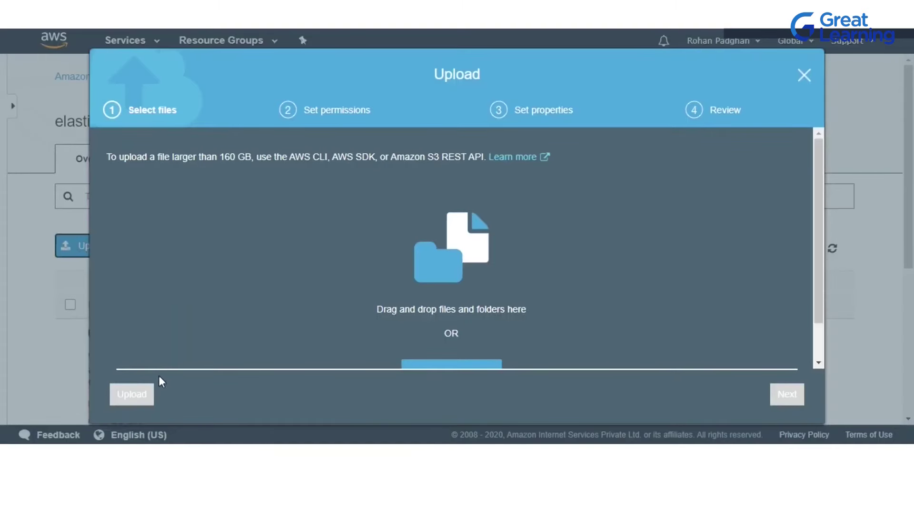
left_click(445, 362)
left_click(244, 95)
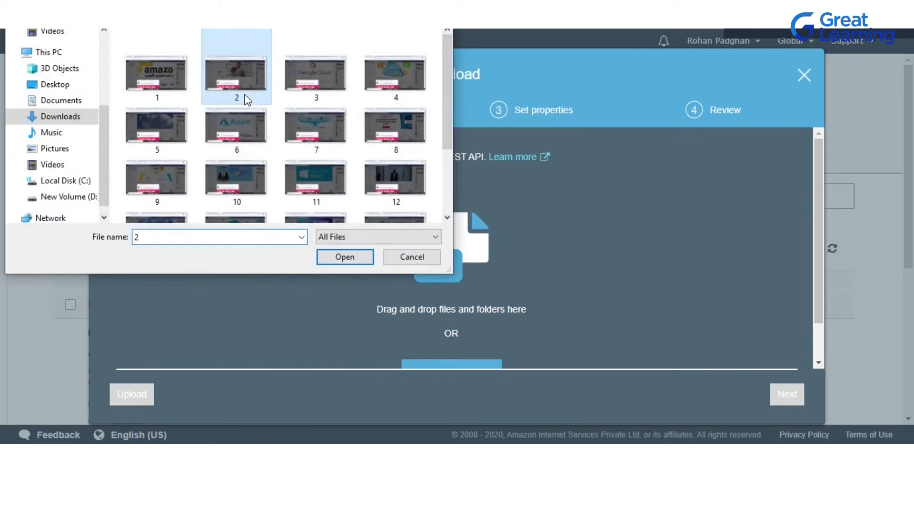
left_click(344, 257)
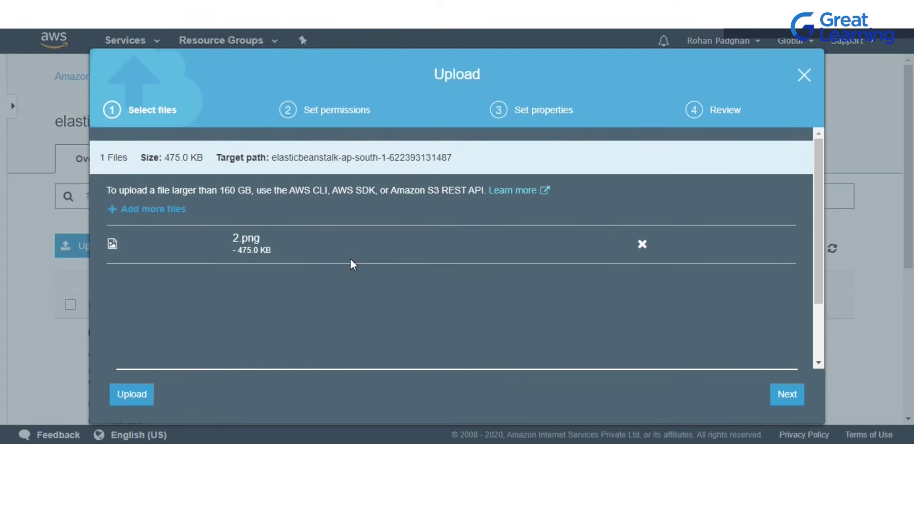
left_click(143, 393)
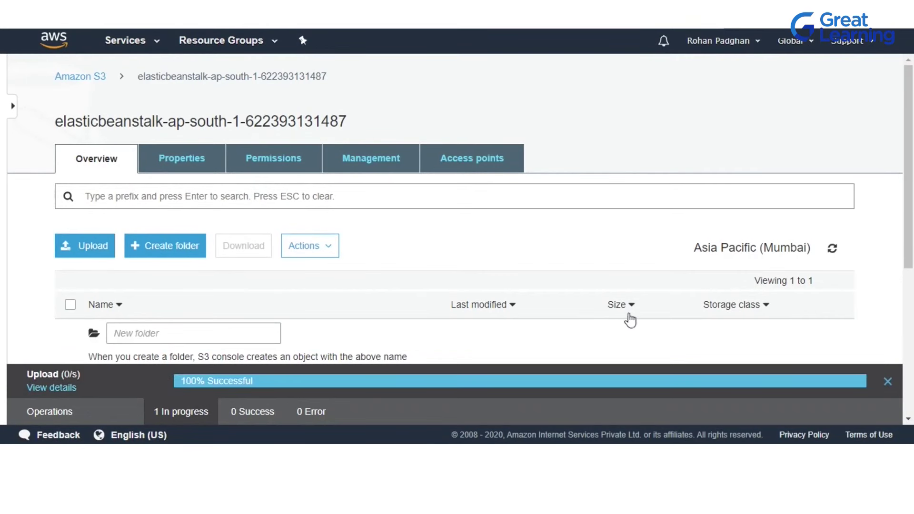
Step: Cancel a new upload, refresh the object list, and view the Elastic Beanstalk bucket's Properties
left_click_drag(911, 204, 912, 261)
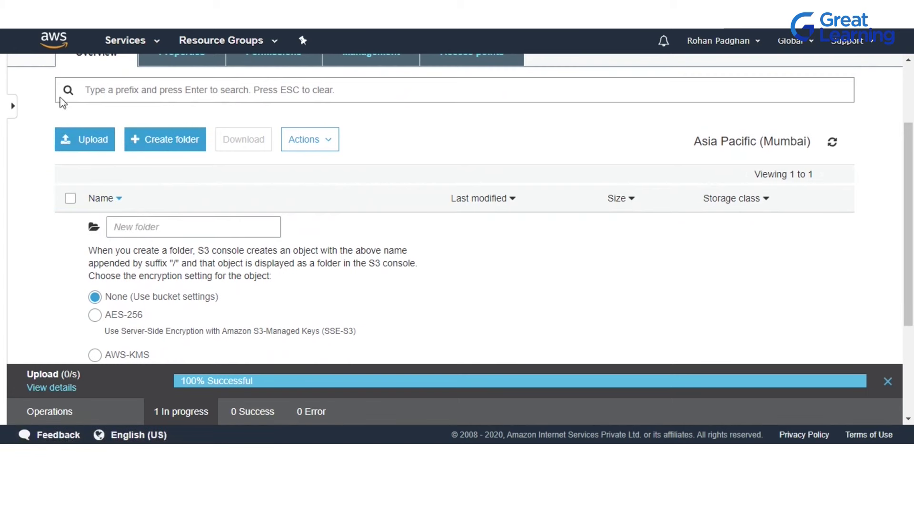
left_click(84, 137)
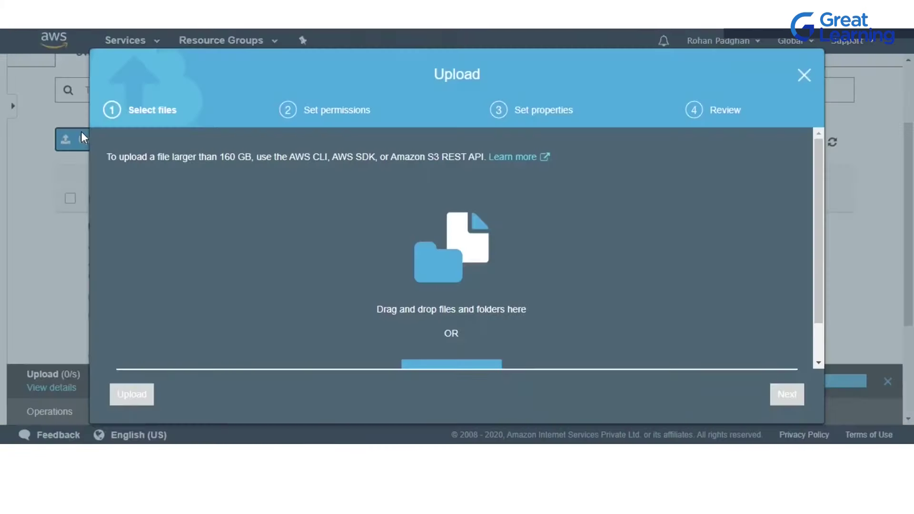
left_click(803, 74)
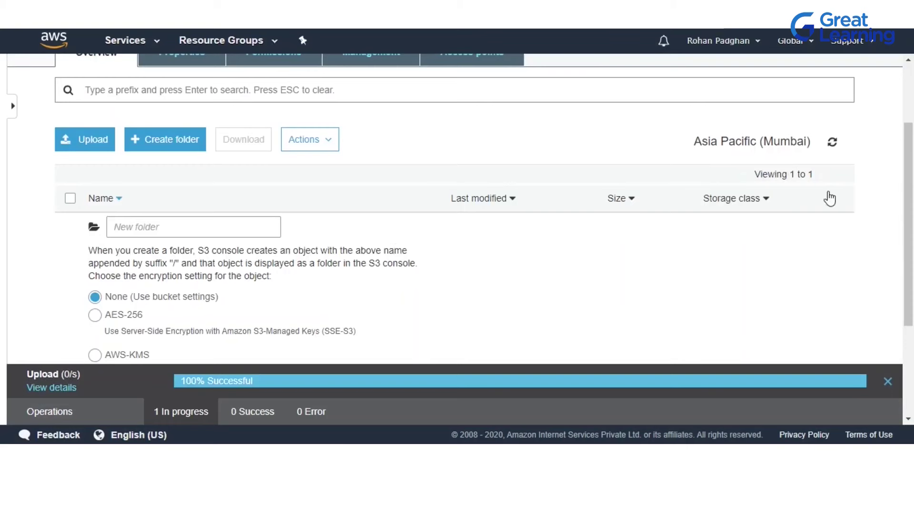
left_click(829, 143)
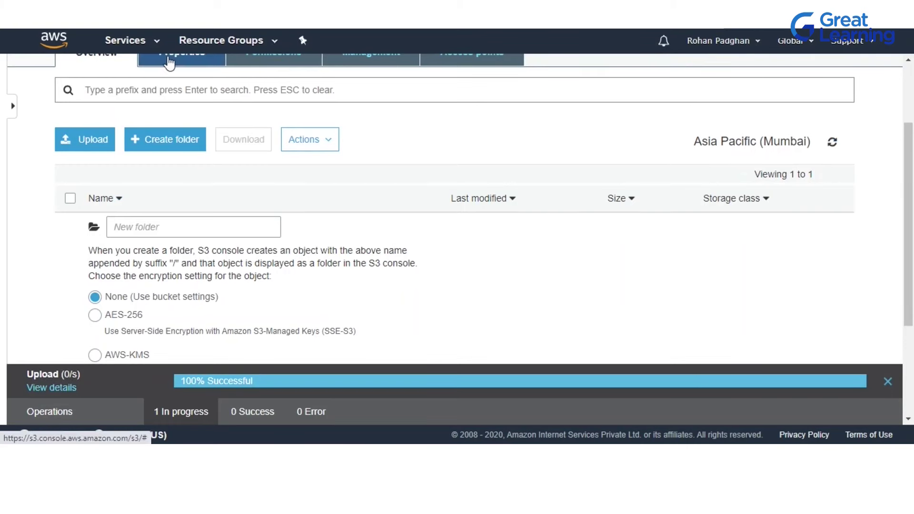
left_click(143, 58)
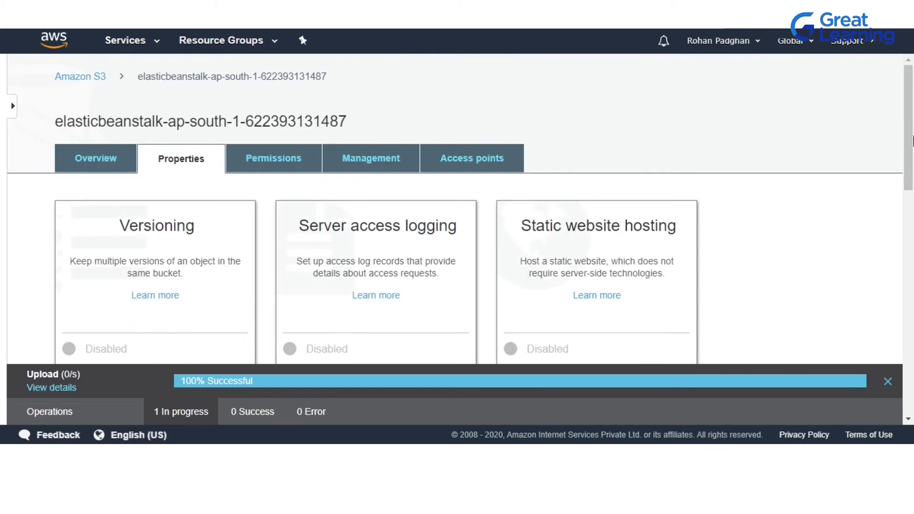
left_click(80, 77)
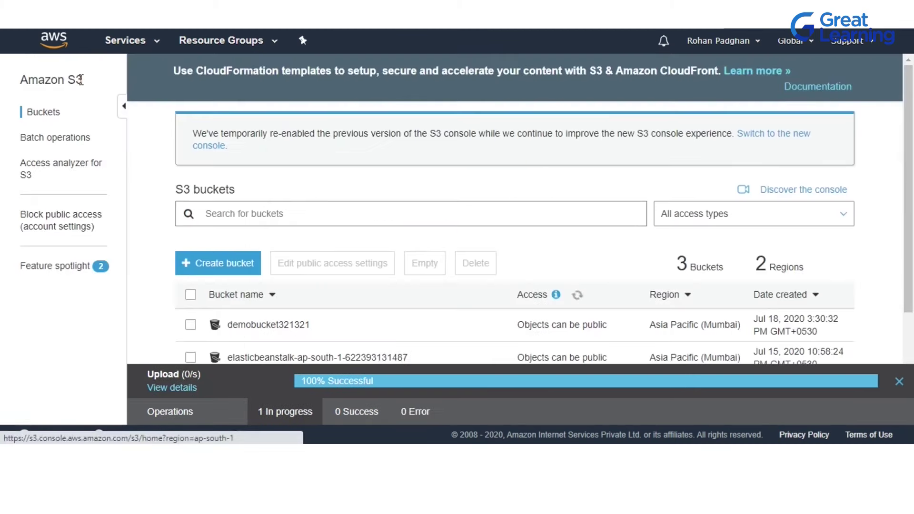
Step: Go back to the bucket list and open demobucket321321
left_click(287, 357)
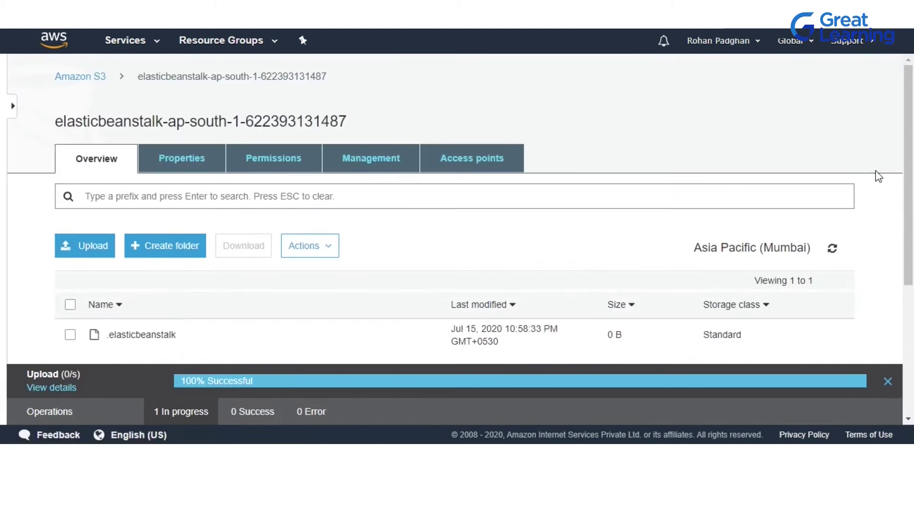
left_click_drag(909, 138, 910, 230)
scroll(910, 232, "up", 4)
left_click(70, 81)
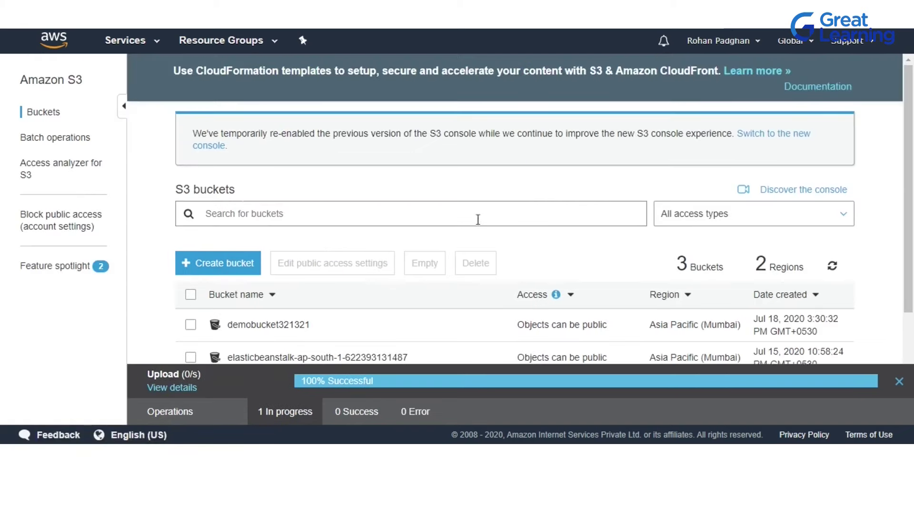
scroll(911, 114, "down", 3)
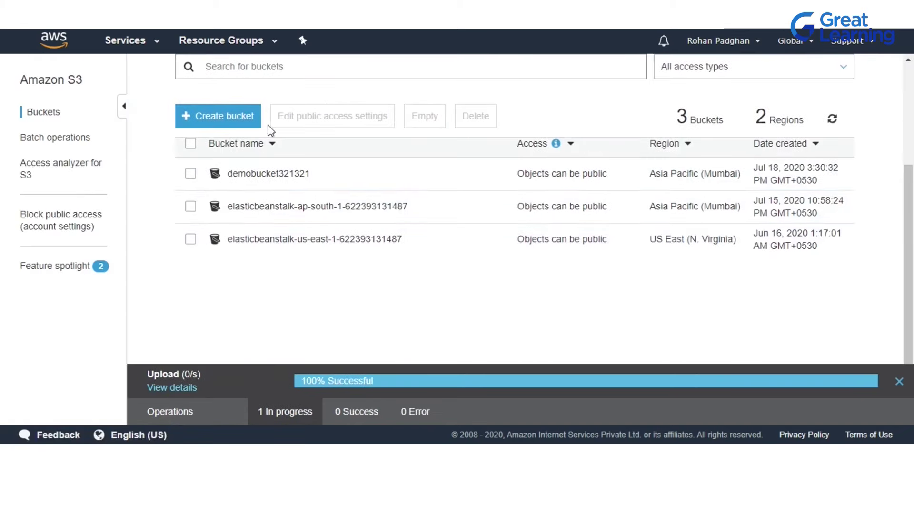
left_click(247, 175)
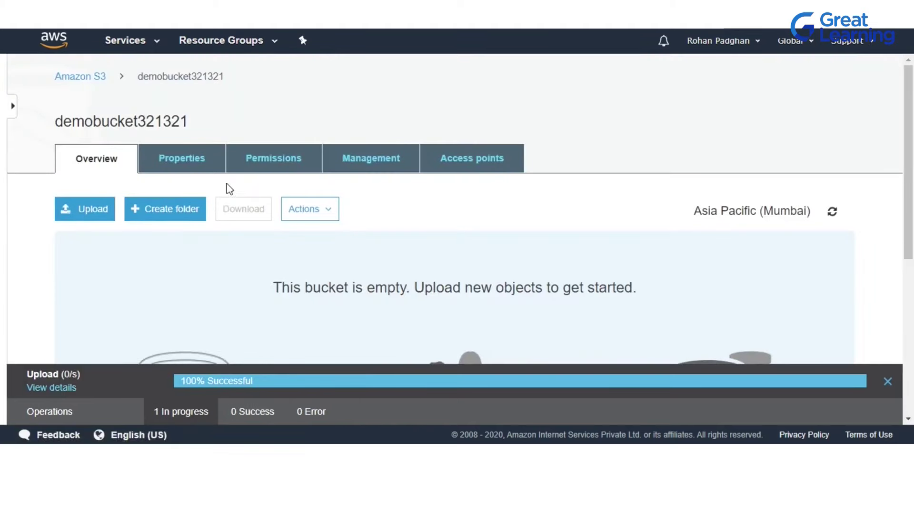
Step: Create a folder named 'samp' with default encryption in demobucket321321
left_click(143, 240)
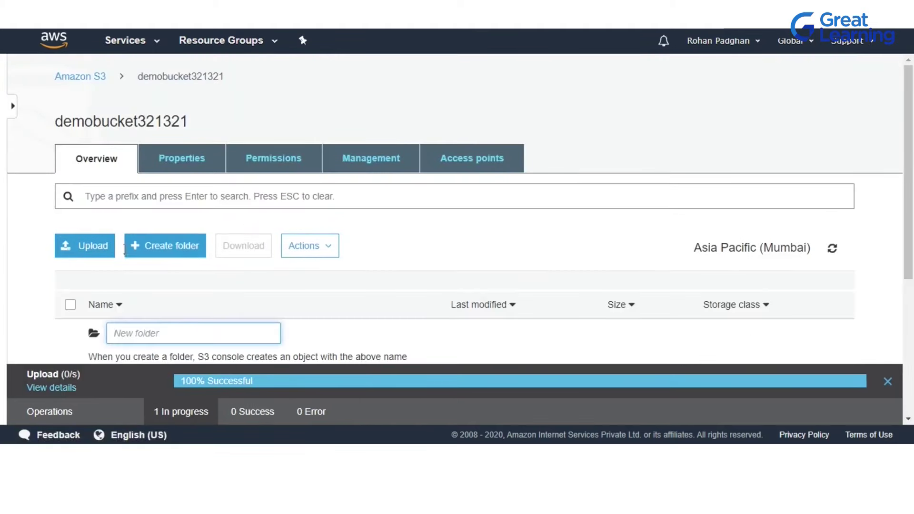
type("sampl")
scroll(288, 276, "down", 3)
key("BackSpace")
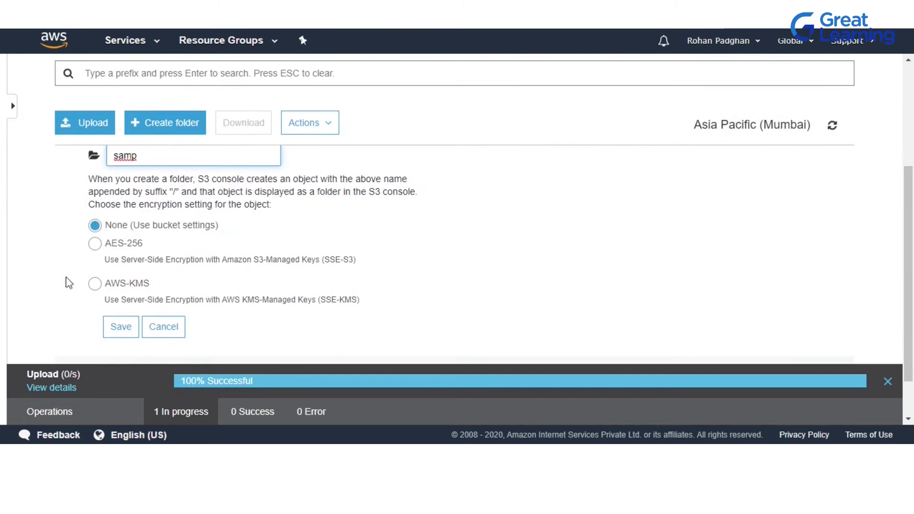
left_click(108, 326)
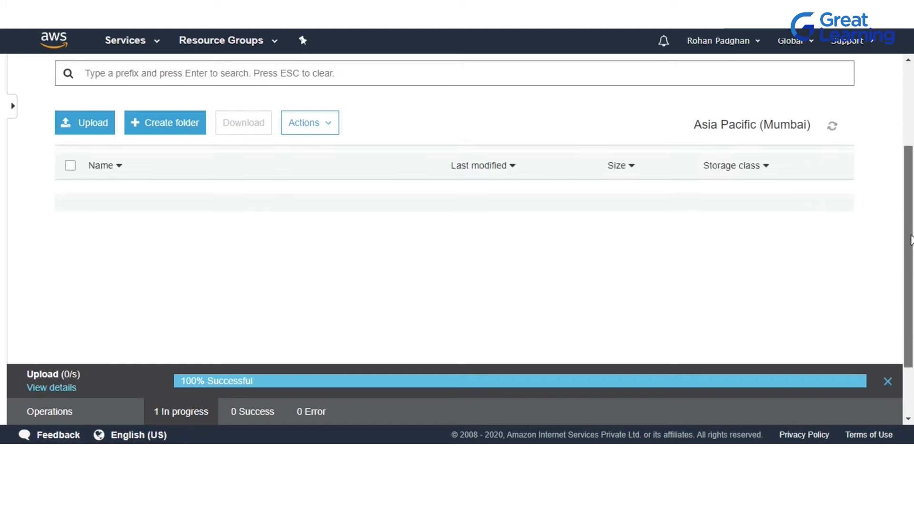
left_click_drag(908, 263, 912, 213)
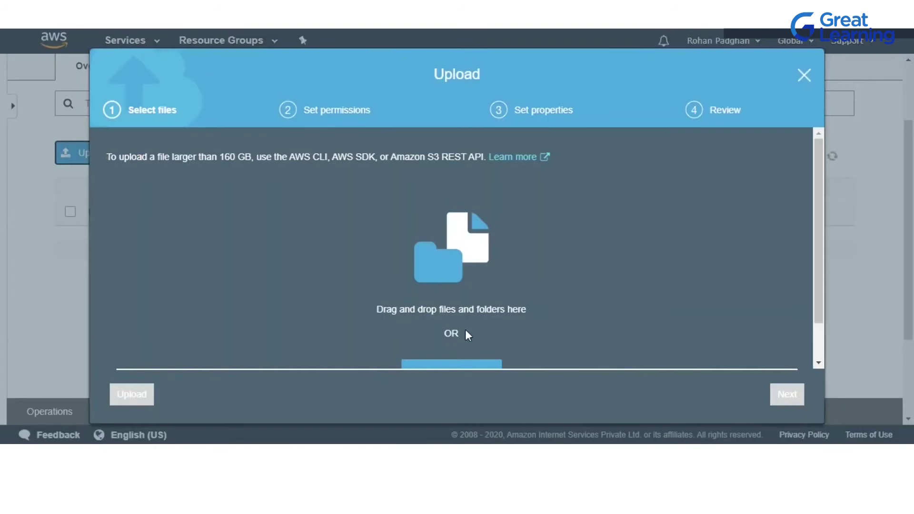
Step: Upload '2 React Hands on Part 1_YT.jpg' from Downloads to demobucket321321
left_click(441, 363)
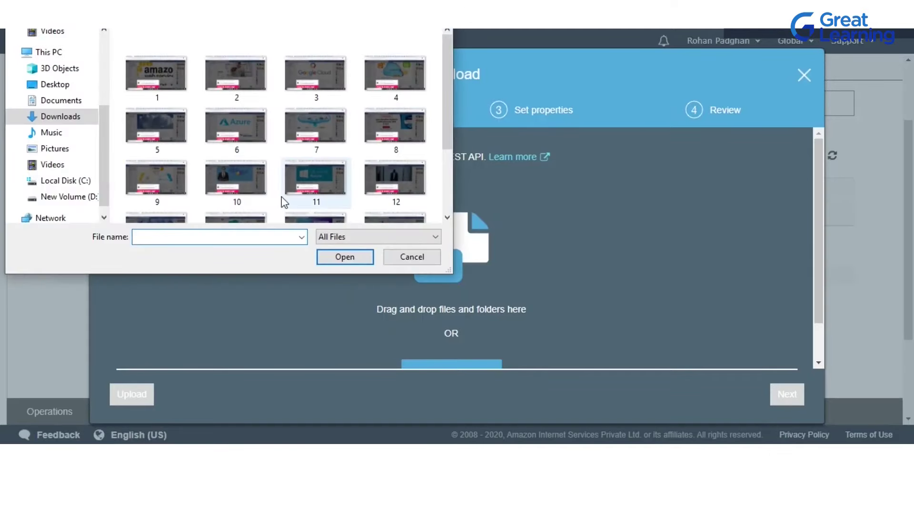
left_click(56, 116)
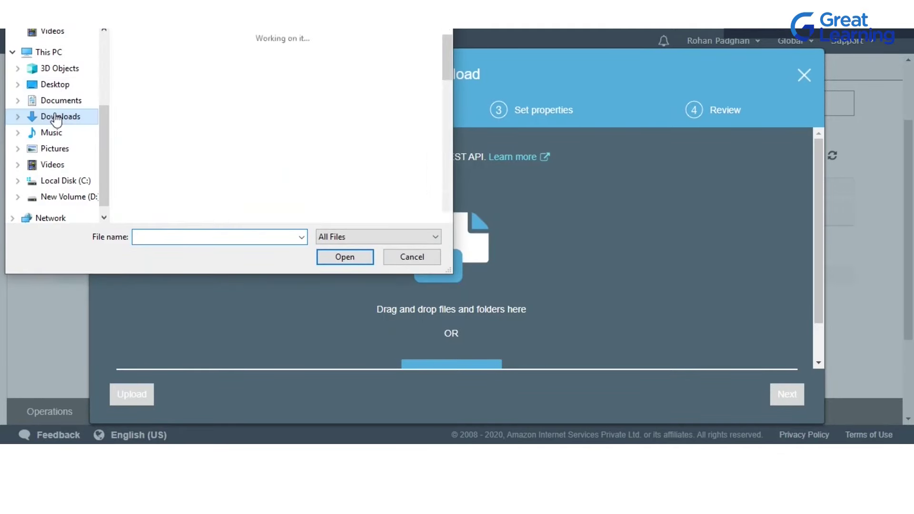
left_click(219, 174)
left_click(332, 258)
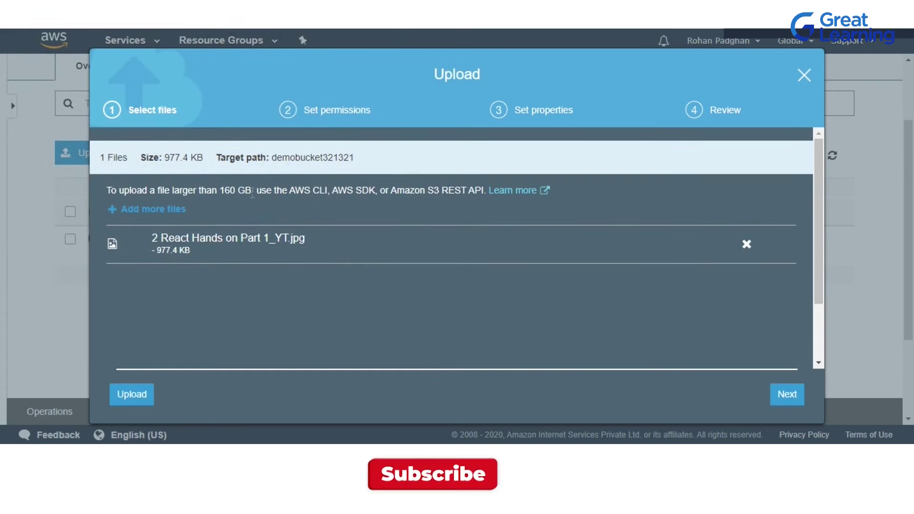
left_click(131, 394)
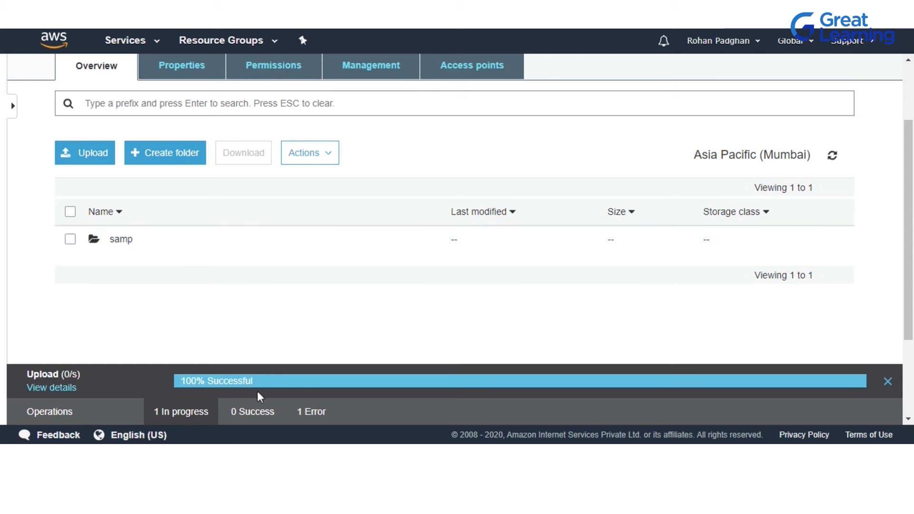
Step: Inspect the failed upload's details and expand the OptionsRequestDenied error
left_click(304, 412)
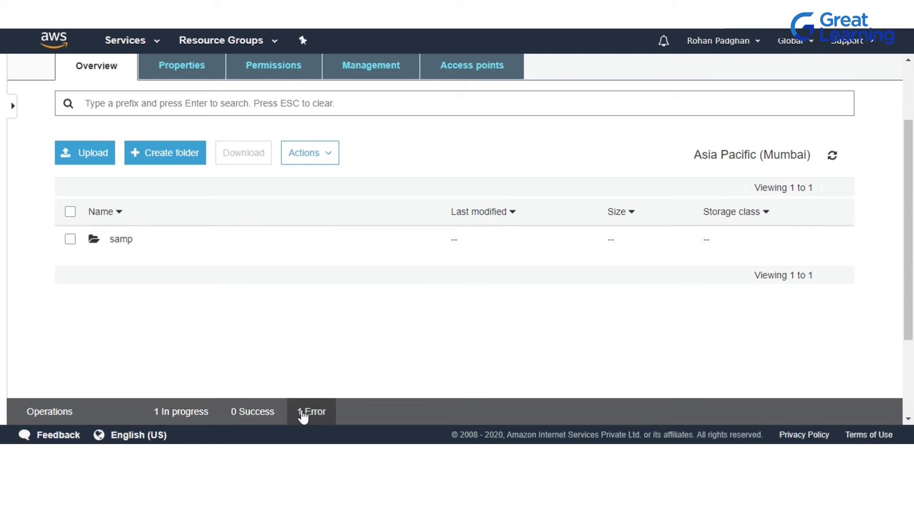
left_click_drag(911, 216, 911, 248)
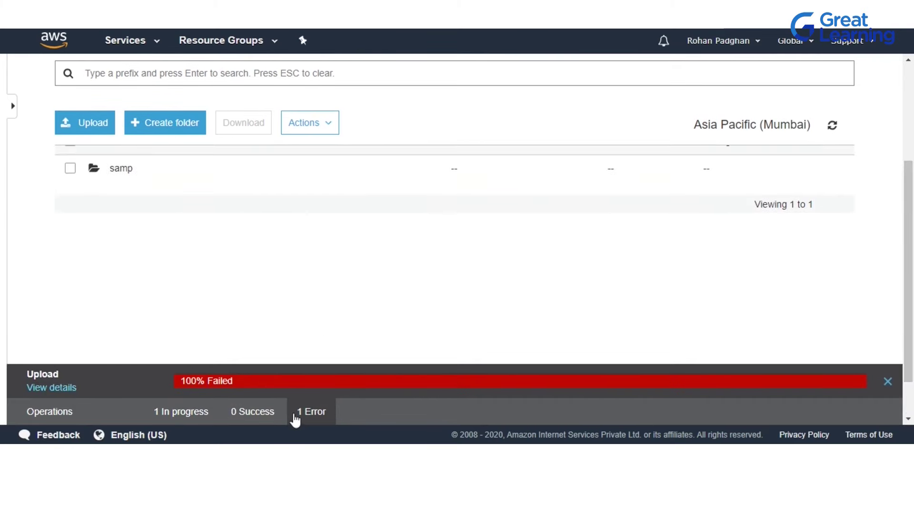
left_click(61, 390)
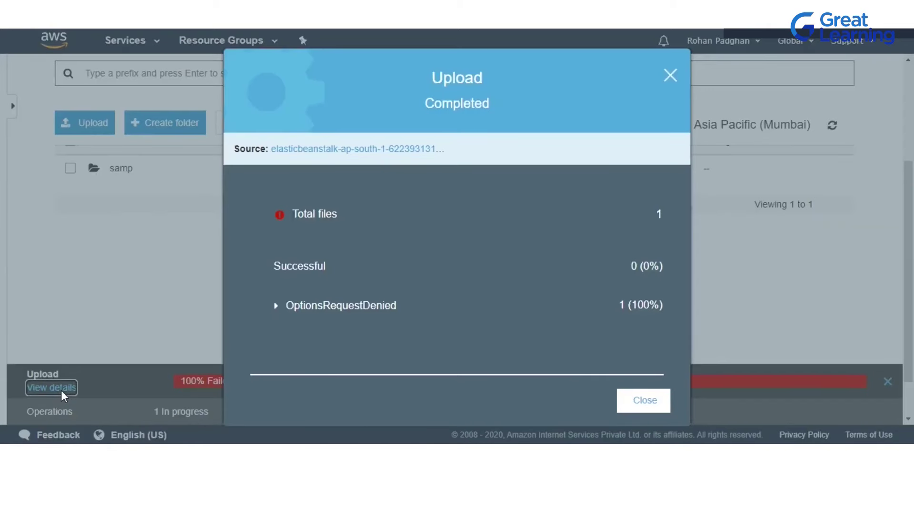
left_click(306, 310)
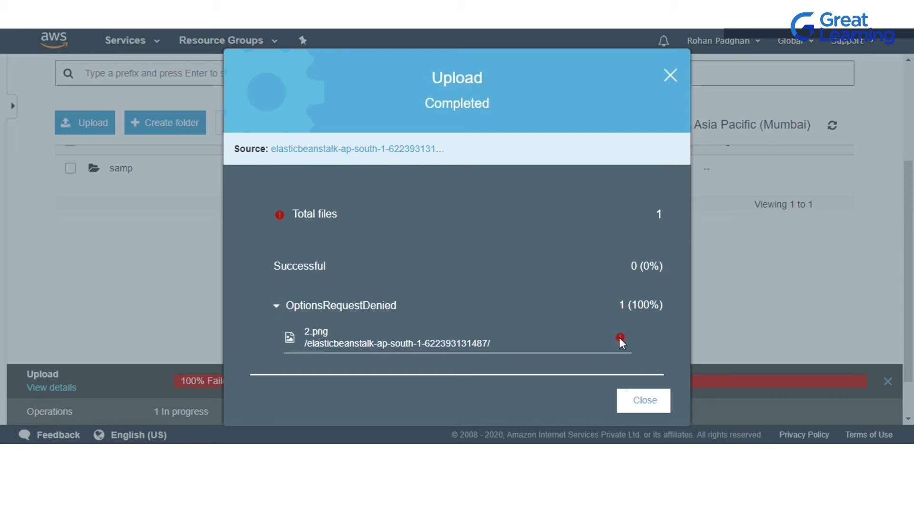
left_click(668, 76)
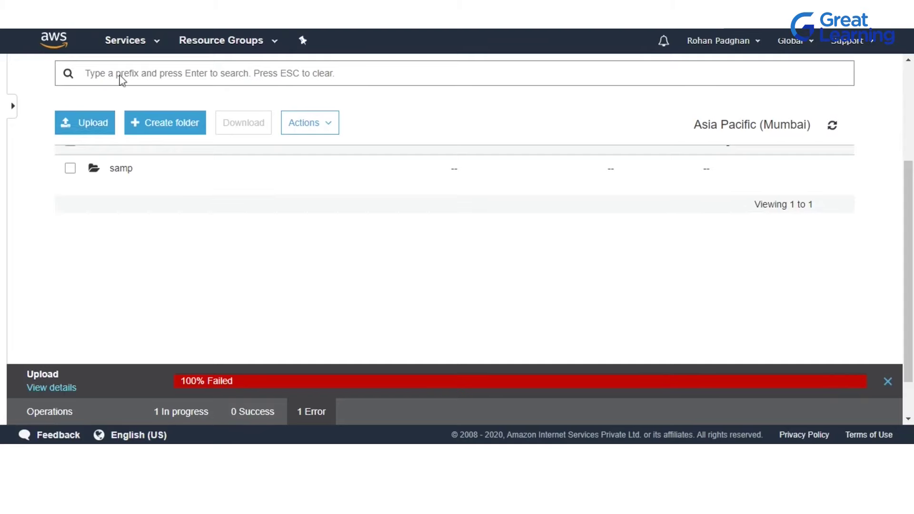
Step: Open the samp folder in demobucket321321 through Services > S3
left_click(129, 51)
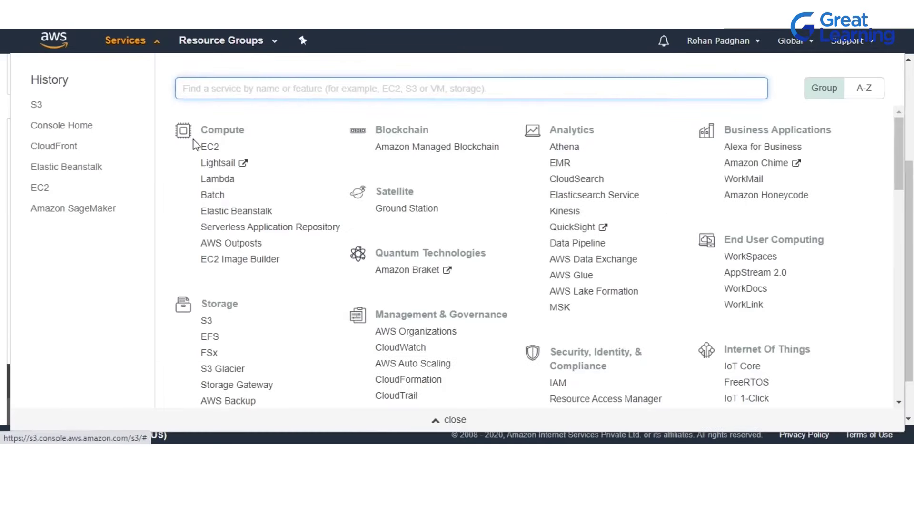
left_click(37, 108)
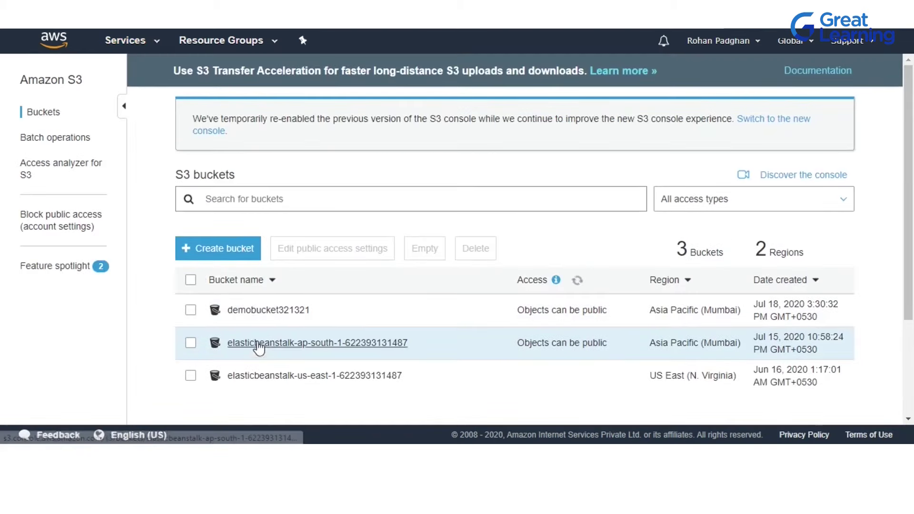
left_click(252, 313)
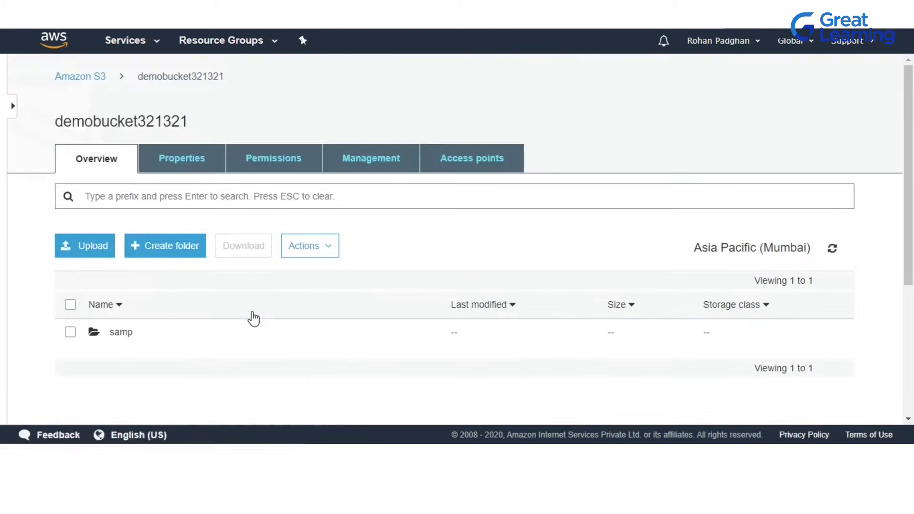
left_click(118, 333)
Step: Upload '2 React Hands on Part 1_YT.jpg' into samp, keeping default permissions and storage properties
left_click(79, 245)
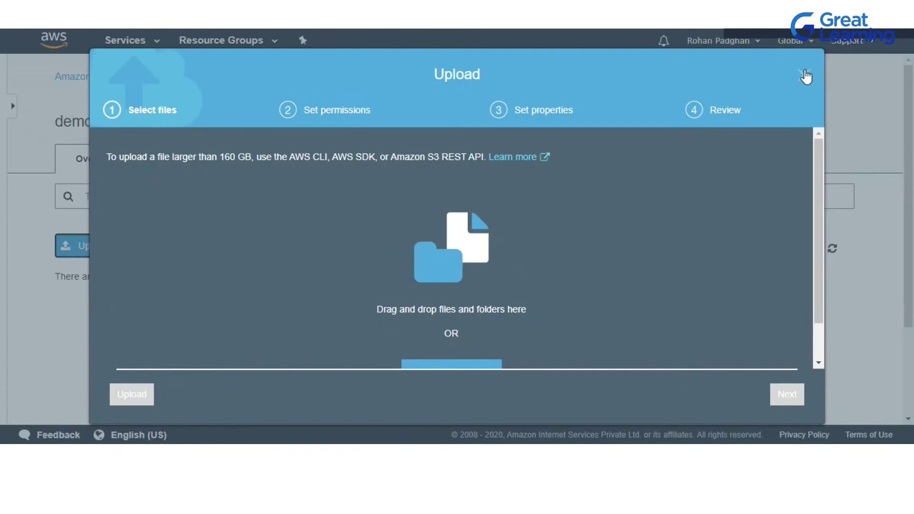
left_click(804, 75)
left_click(81, 249)
left_click(438, 365)
left_click(241, 184)
left_click(343, 257)
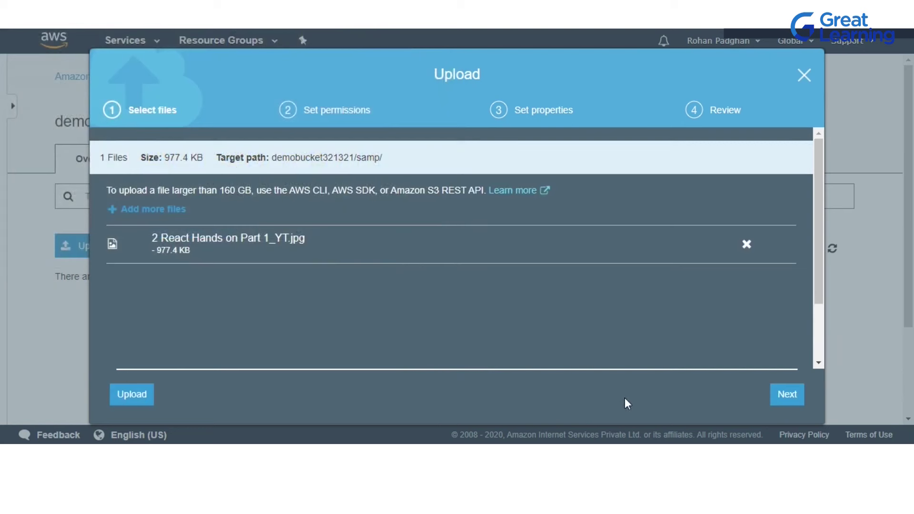
left_click(786, 394)
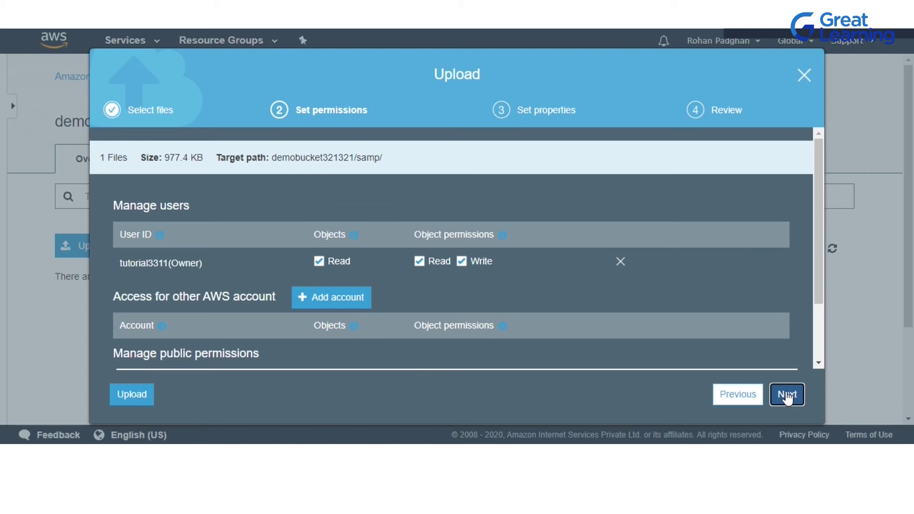
left_click(786, 395)
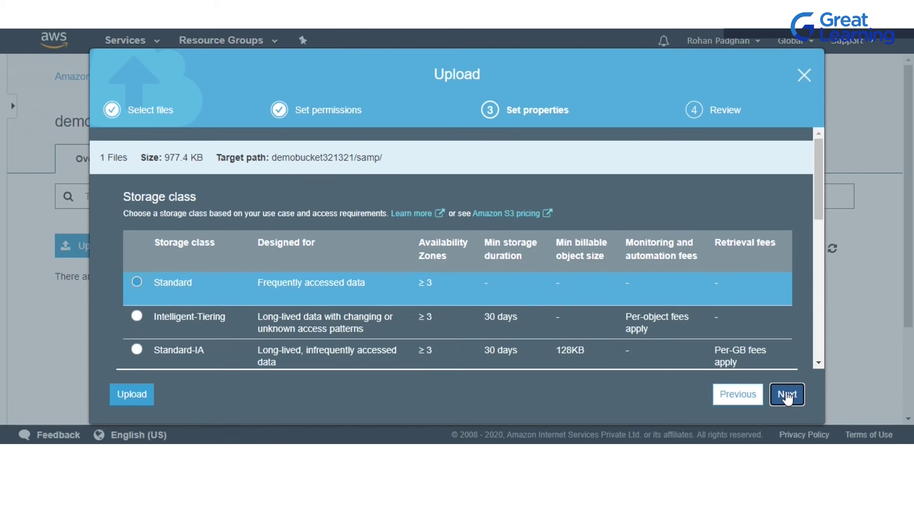
left_click(786, 395)
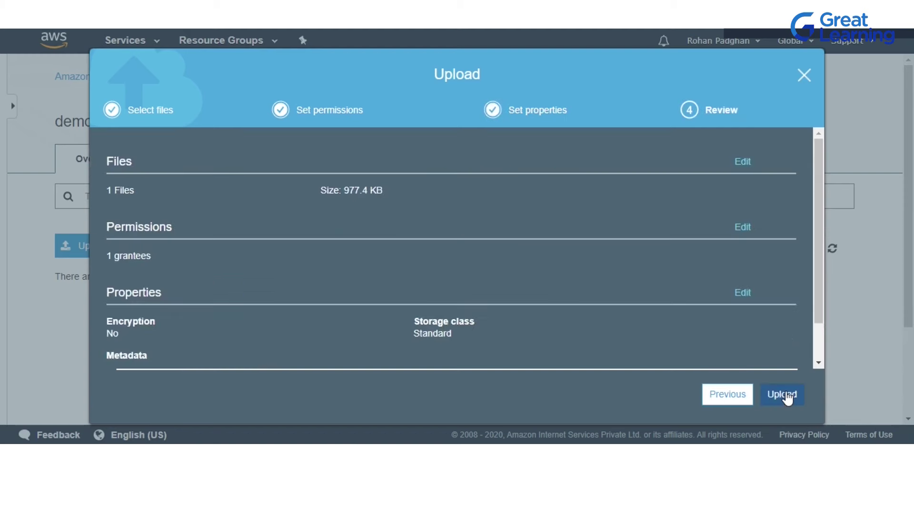
left_click(786, 395)
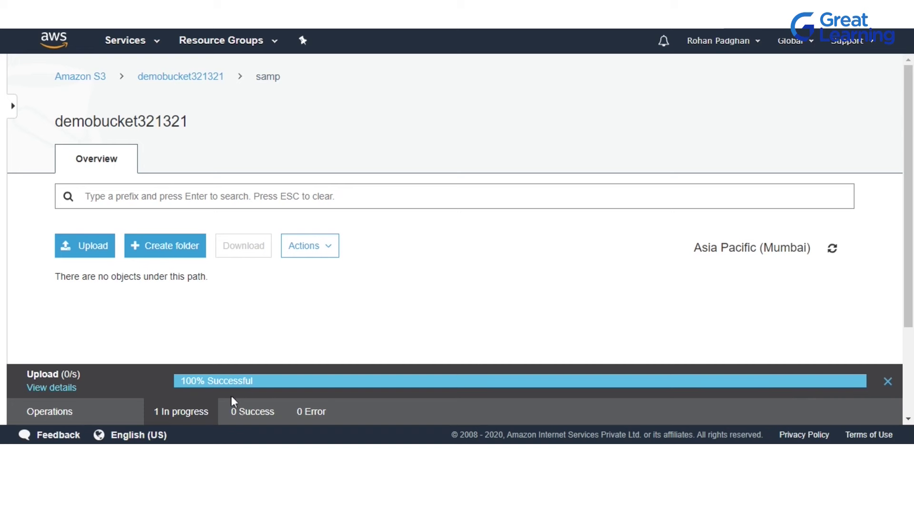
Step: Recheck the upload progress, refresh the samp folder, then return to the S3 bucket list
left_click(198, 419)
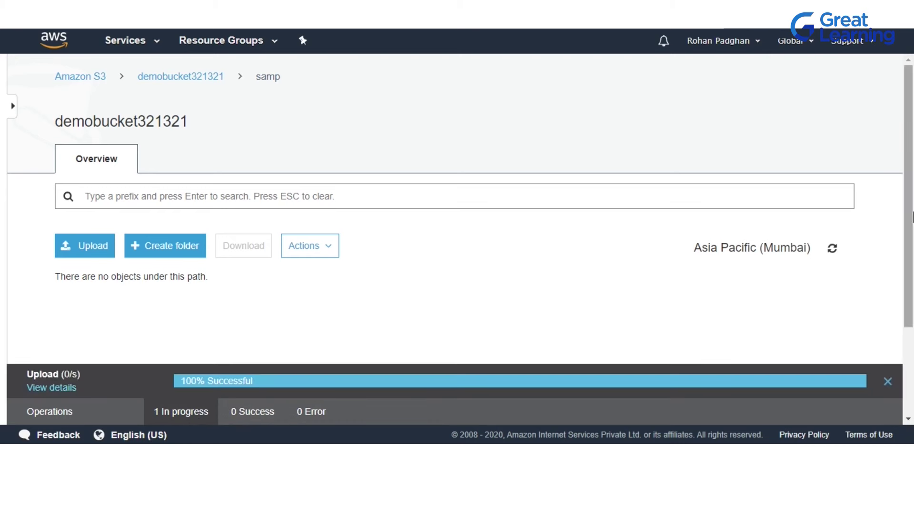
left_click_drag(909, 210, 911, 309)
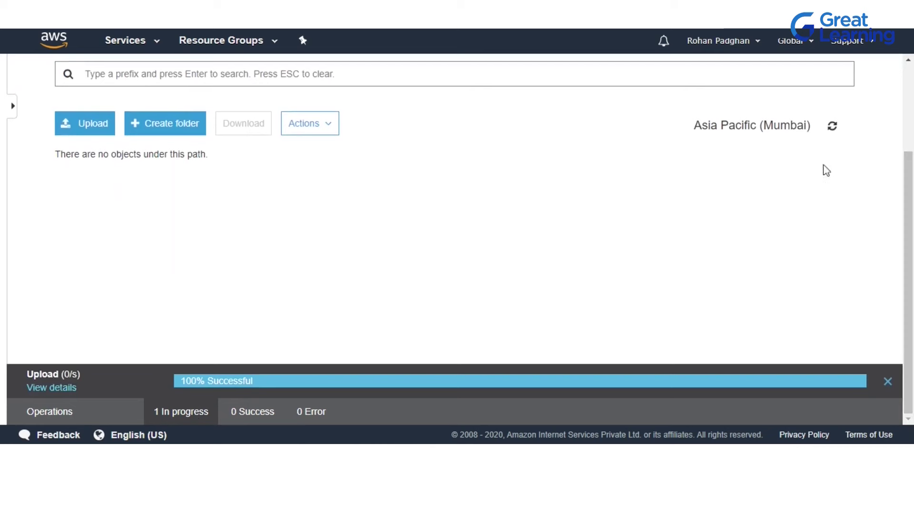
left_click(831, 127)
left_click(116, 46)
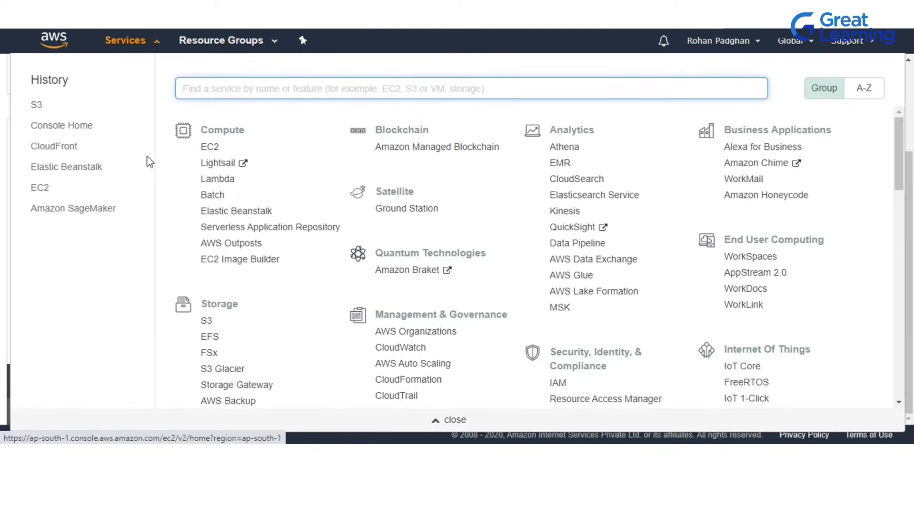
left_click(37, 105)
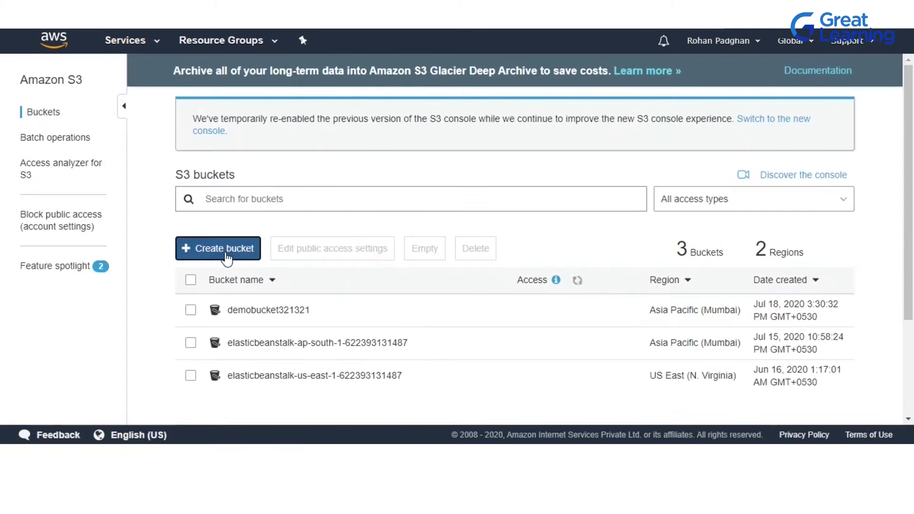
Step: Create bucket 'demo2today' in Asia Pacific (Mumbai) with default options and permissions
left_click(198, 245)
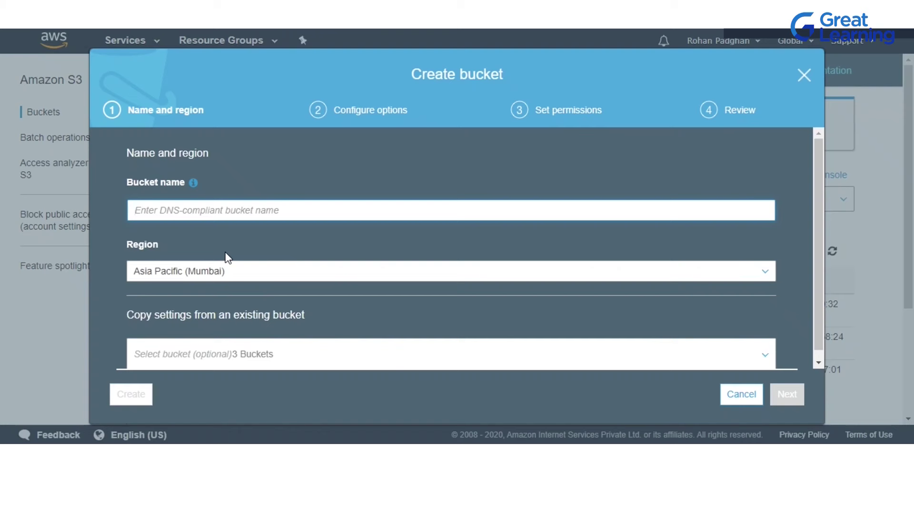
type("Demo2")
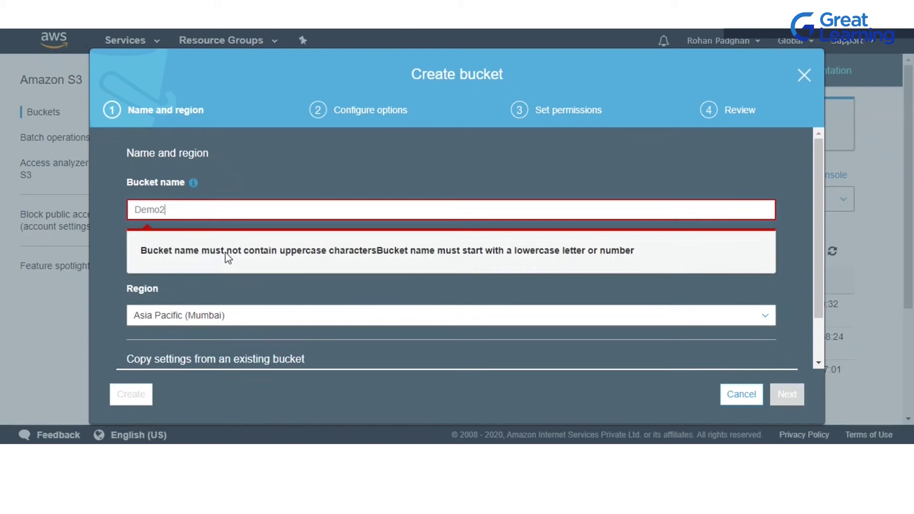
key("BackSpace")
key("BackSpace")
key("BackSpace")
key("BackSpace")
key("BackSpace")
type("demo2today")
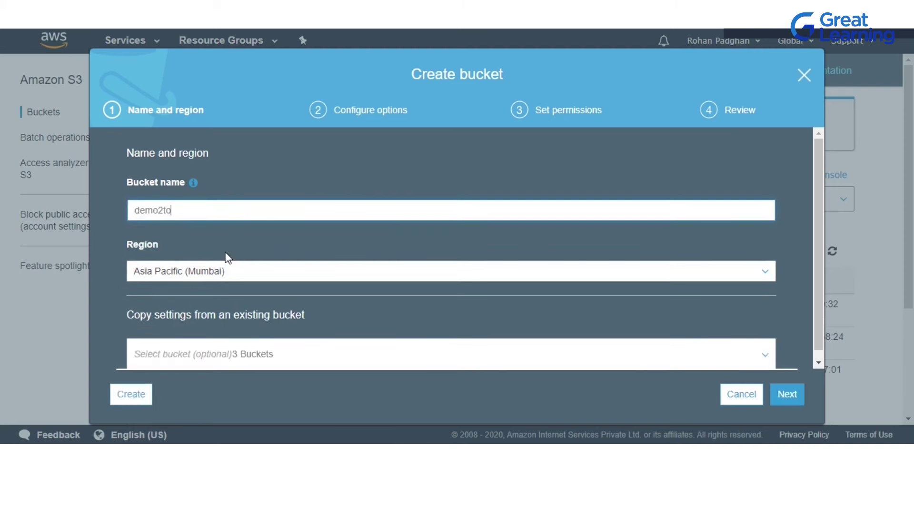
left_click(788, 397)
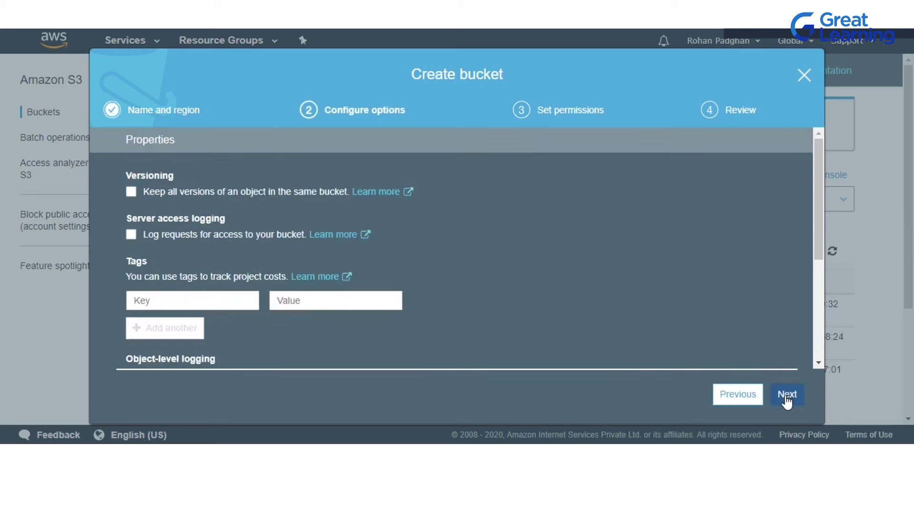
left_click(786, 395)
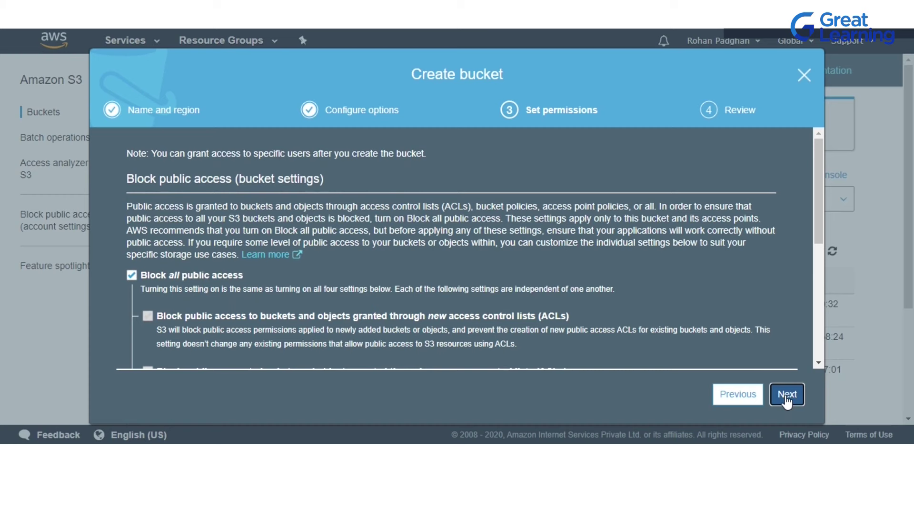
left_click(786, 397)
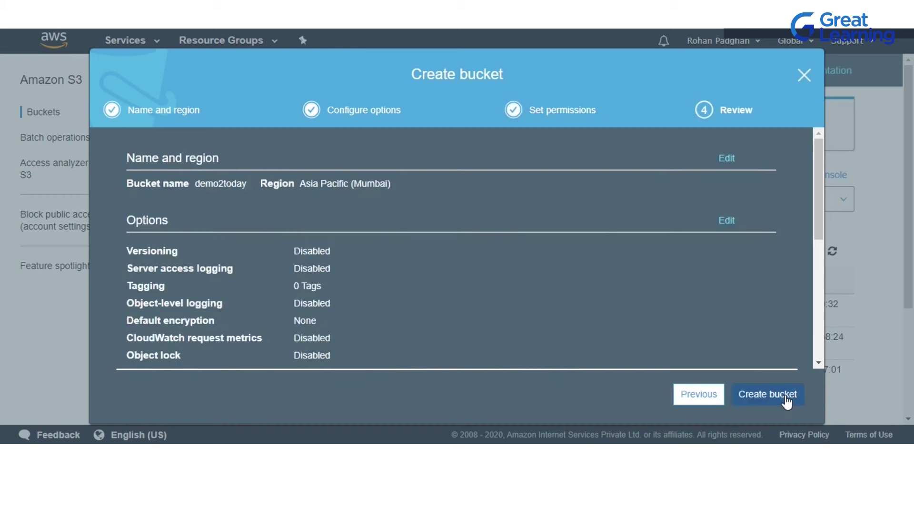
left_click(786, 400)
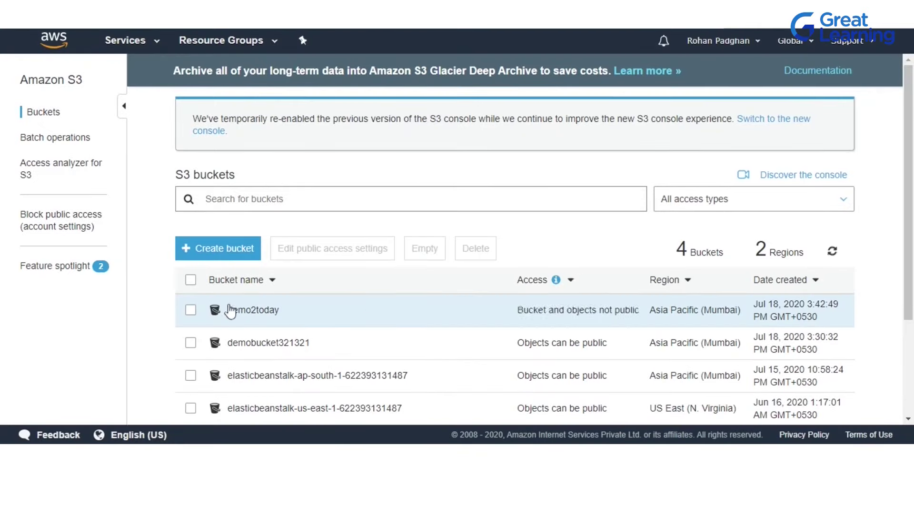
Step: Try uploading the '2 React Hands on Part 1_YT.jpg' image into the empty demo2today bucket
left_click(236, 311)
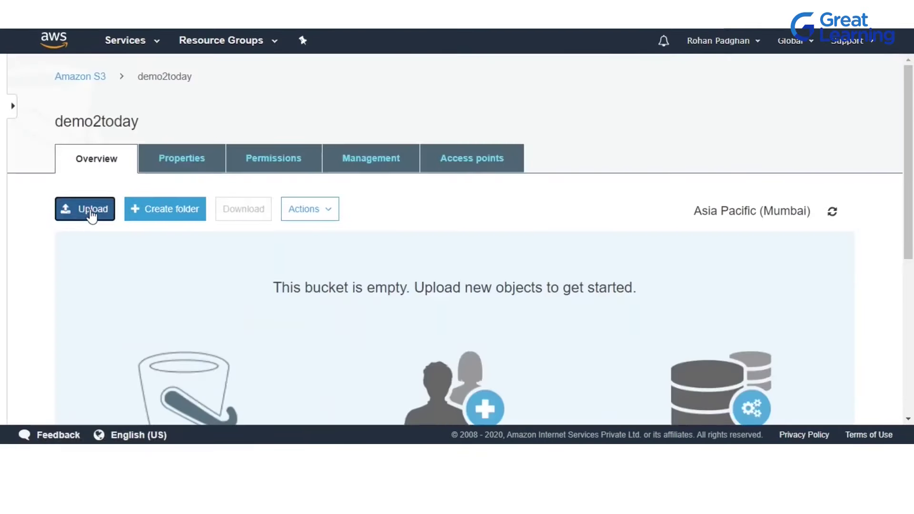
left_click(89, 210)
left_click(452, 363)
left_click(211, 173)
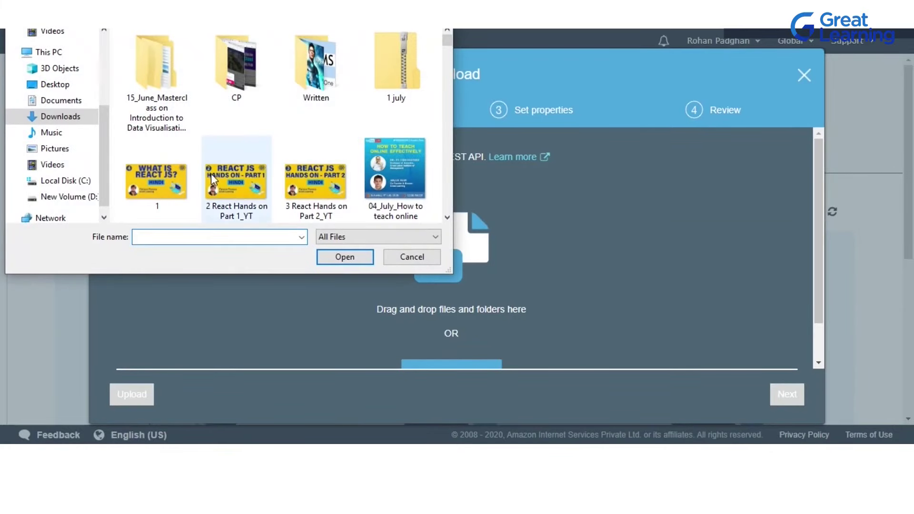
left_click(344, 257)
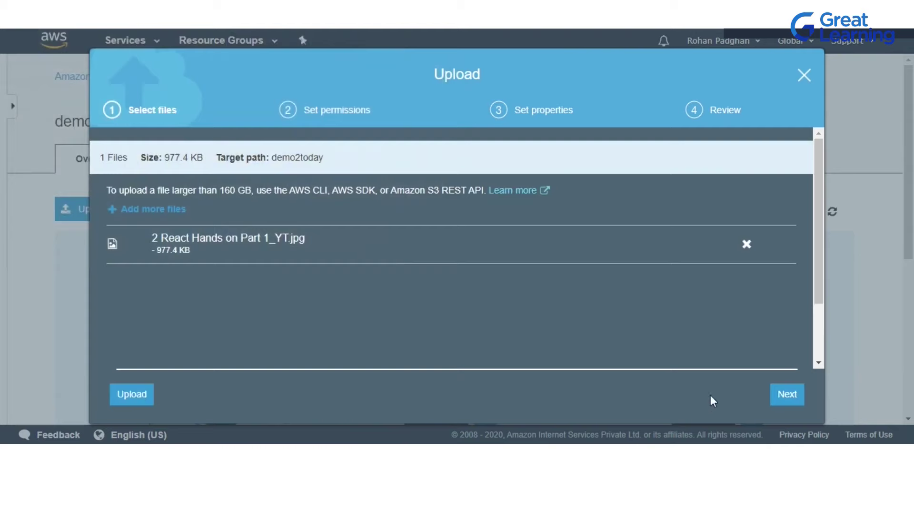
left_click(140, 397)
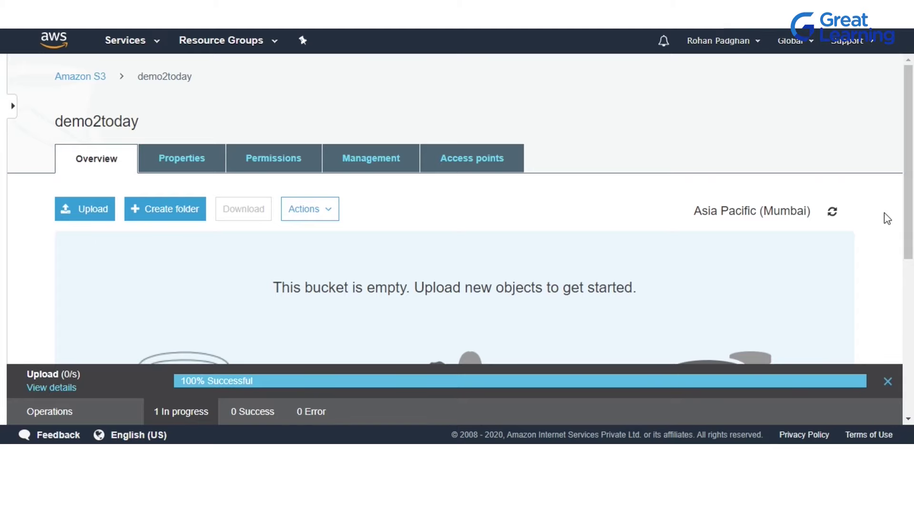
Step: Check the bucket Actions menu and the upload's 100% Failed status, then view demo2today's Properties
left_click_drag(912, 185, 908, 261)
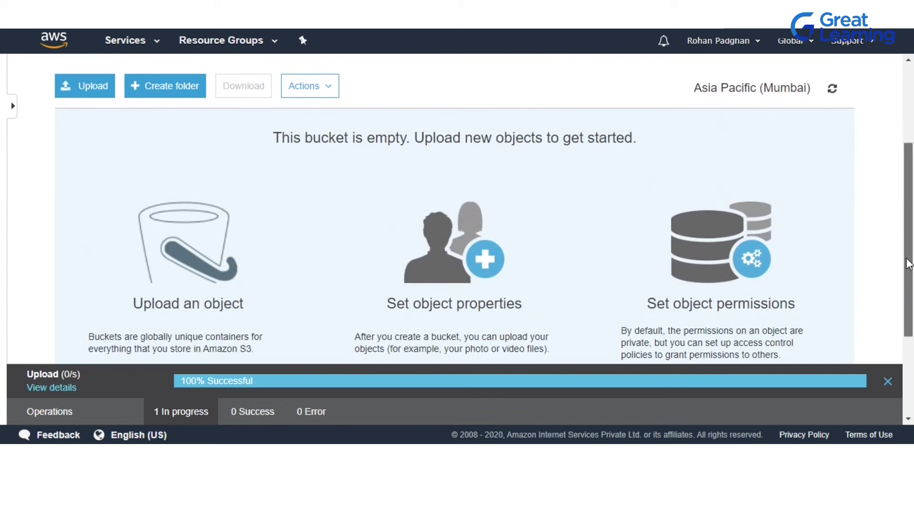
left_click(305, 90)
left_click(305, 89)
left_click(305, 89)
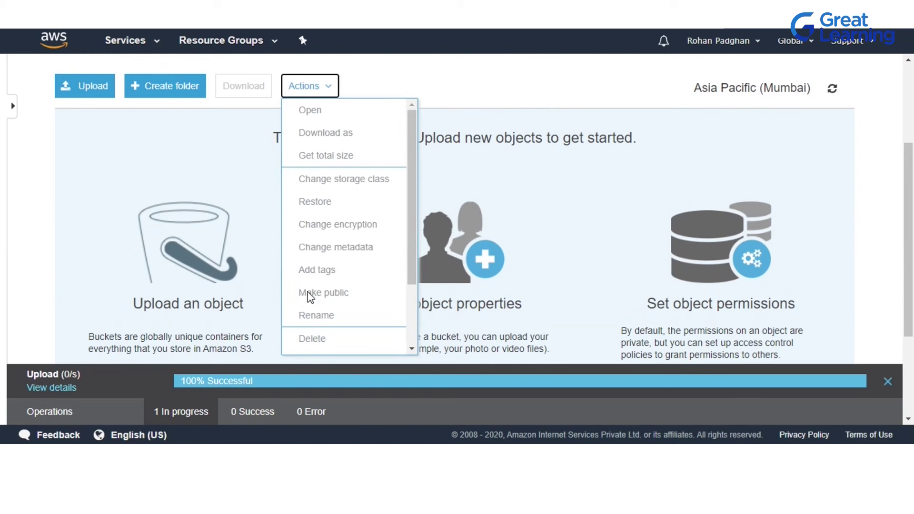
left_click(138, 145)
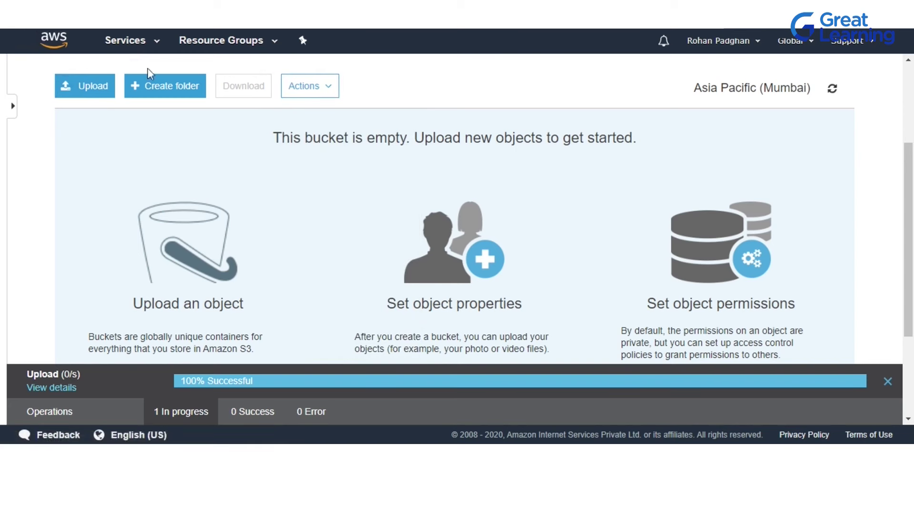
left_click_drag(912, 222, 906, 178)
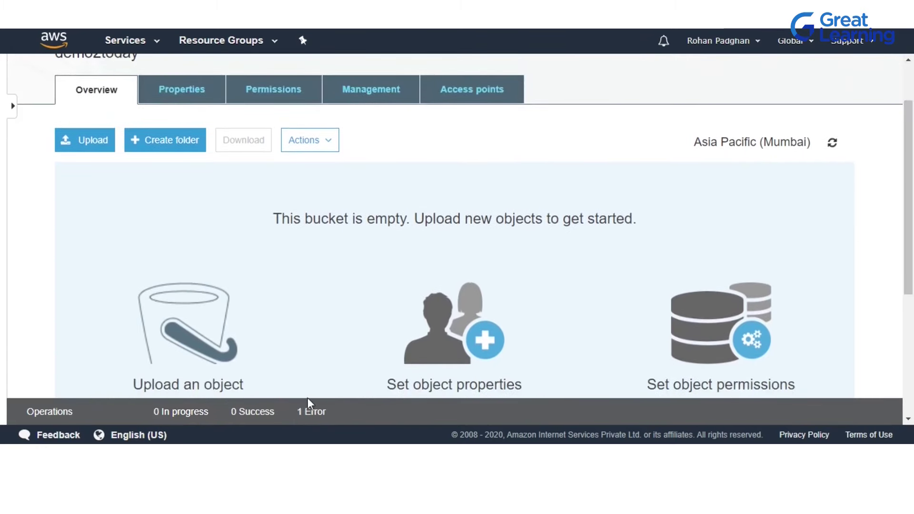
left_click(304, 413)
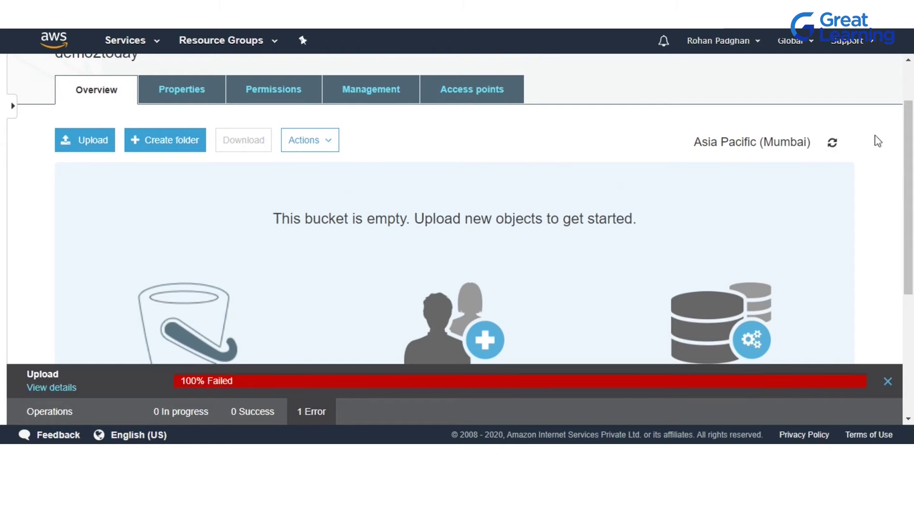
left_click_drag(906, 141, 865, 94)
left_click(193, 138)
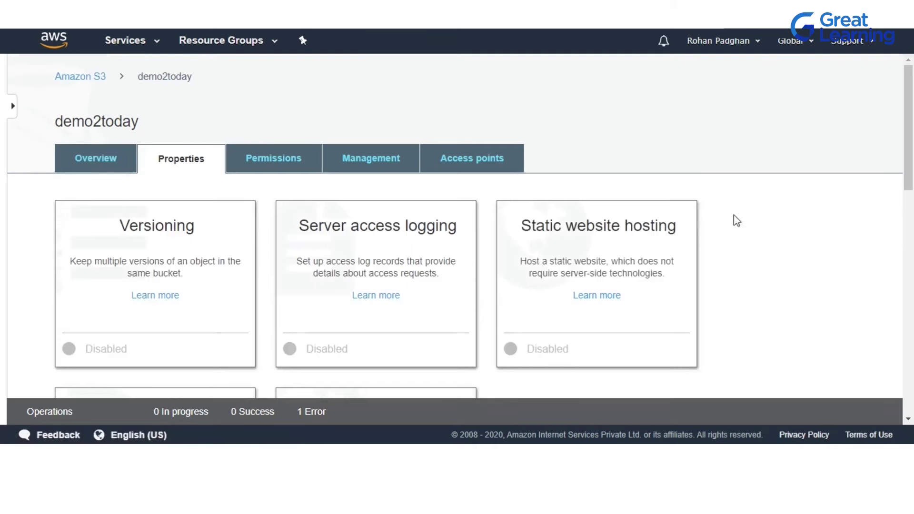
Step: Turn off Block all public access for demo2today from the bucket list, confirming with 'confirm'
left_click(83, 78)
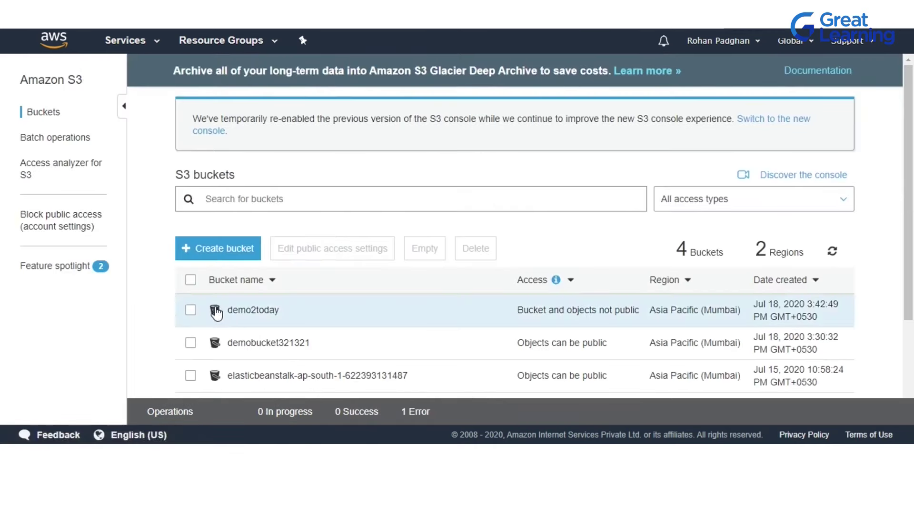
left_click(191, 311)
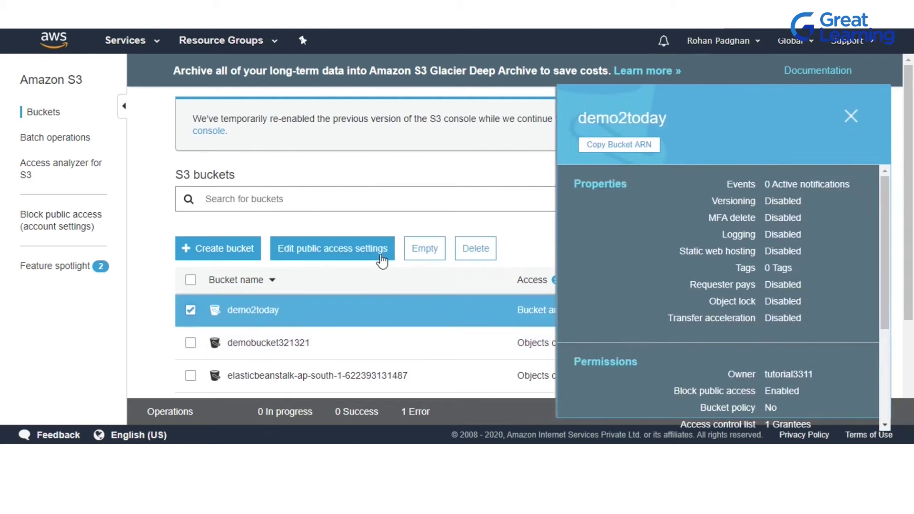
left_click(379, 258)
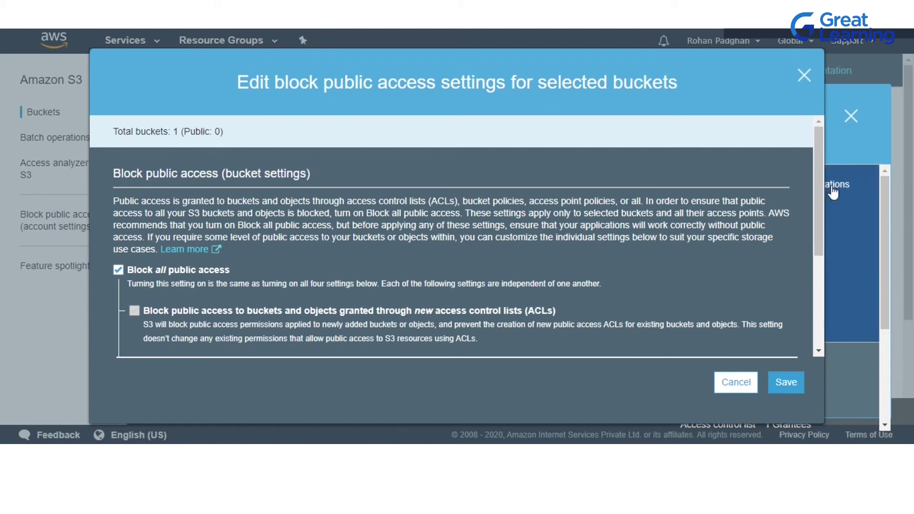
mouse_move(818, 179)
left_mouse_down()
mouse_move(823, 256)
mouse_move(818, 182)
left_mouse_up()
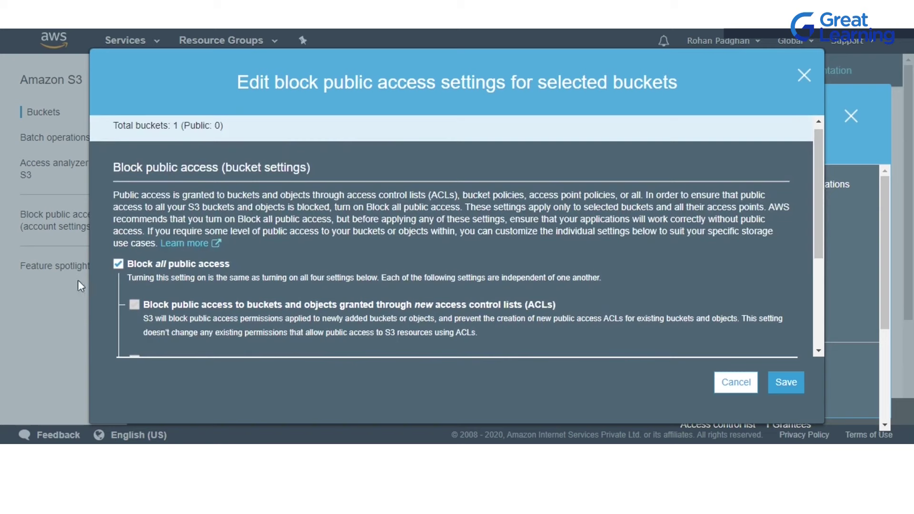
left_click(117, 265)
left_click(770, 380)
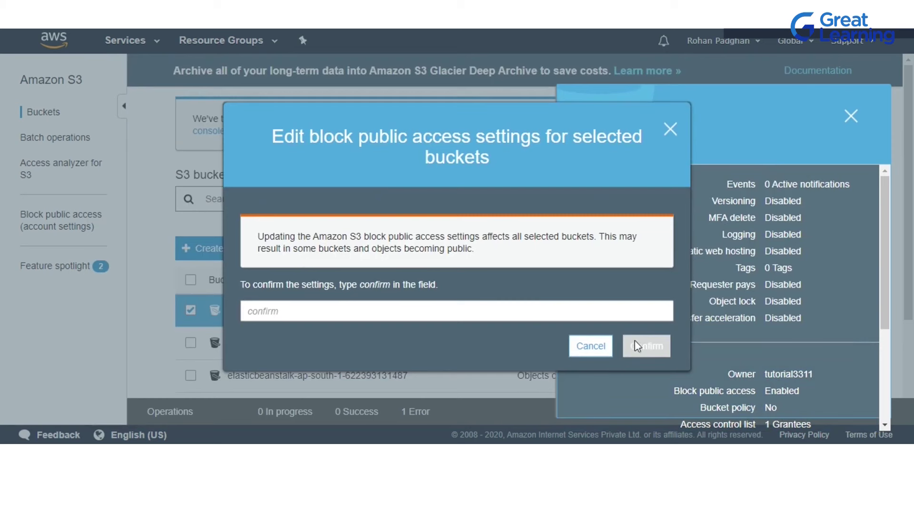
left_click(321, 310)
type("confirm")
left_click(647, 346)
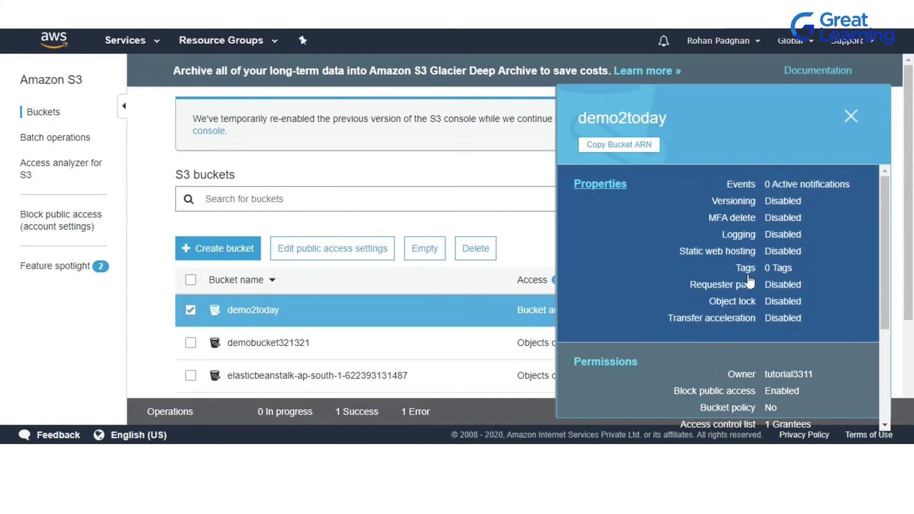
left_click(849, 115)
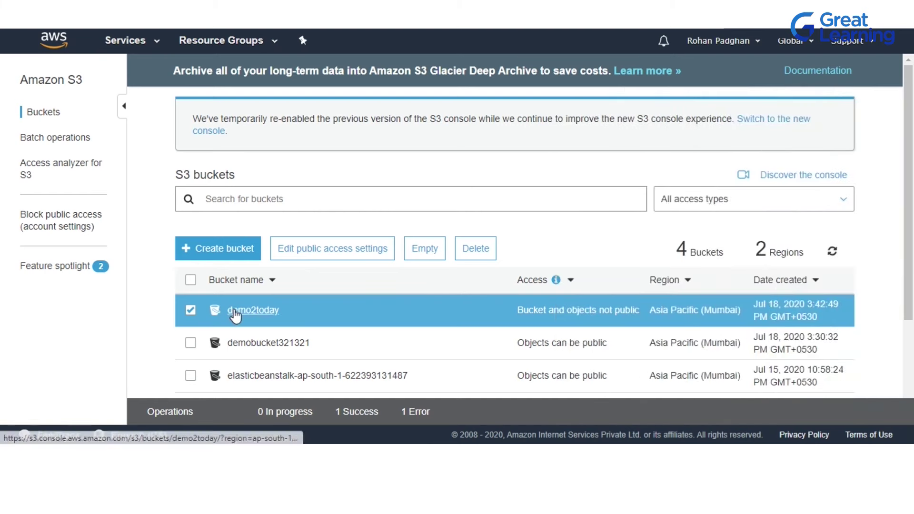
Step: Untick Block all public access for demo2today again and confirm the change with 'confirm'
left_click(234, 312)
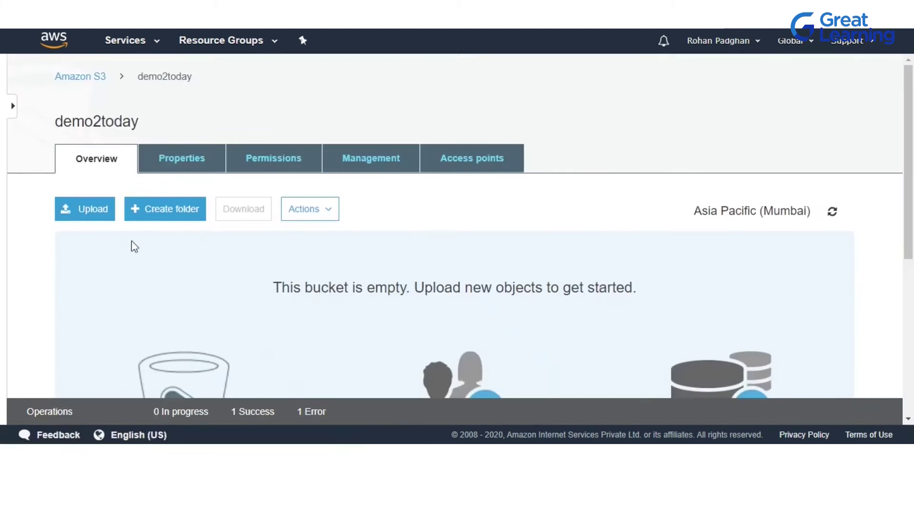
left_click(78, 77)
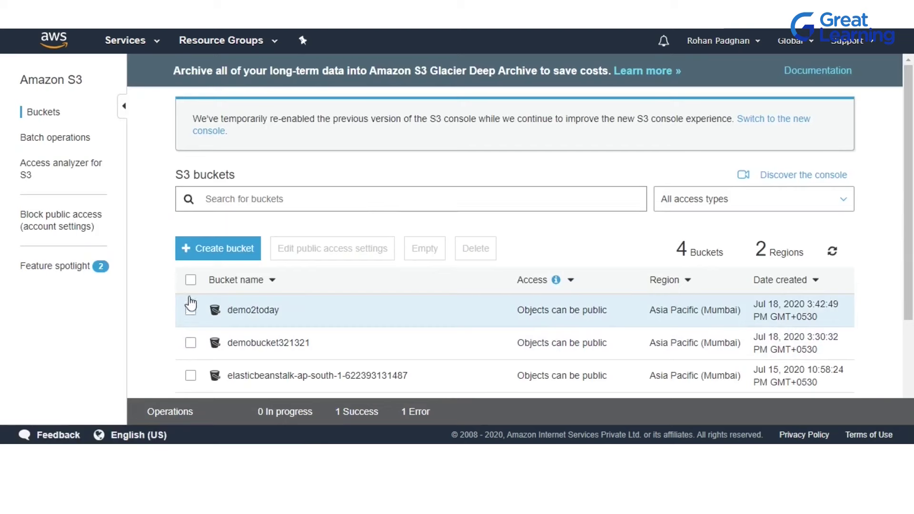
left_click(190, 312)
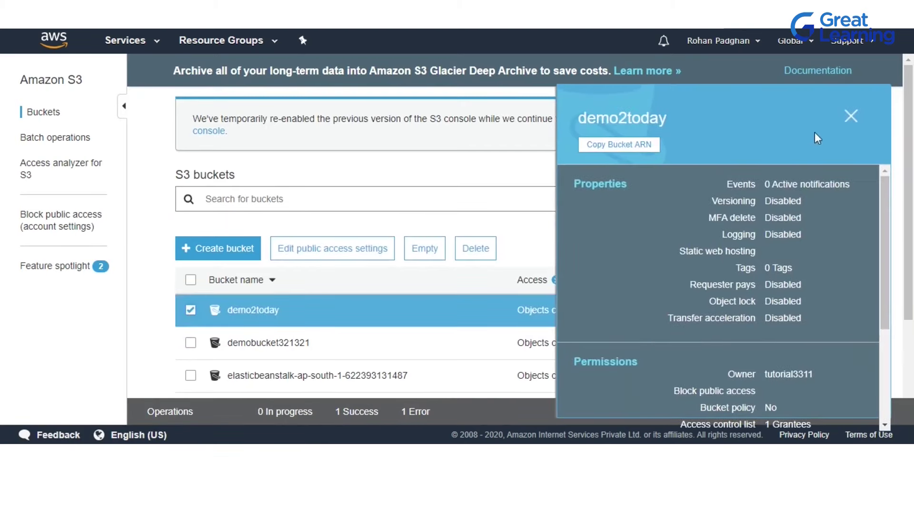
left_click(854, 119)
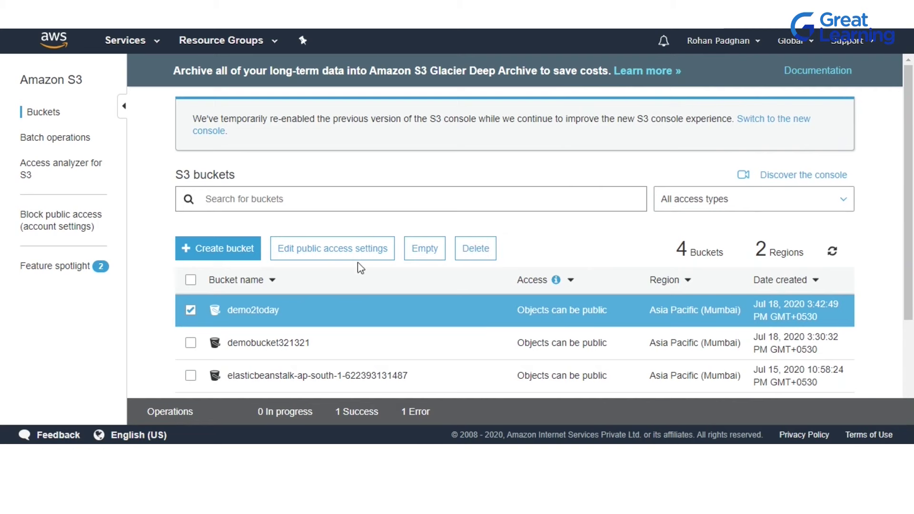
left_click(324, 257)
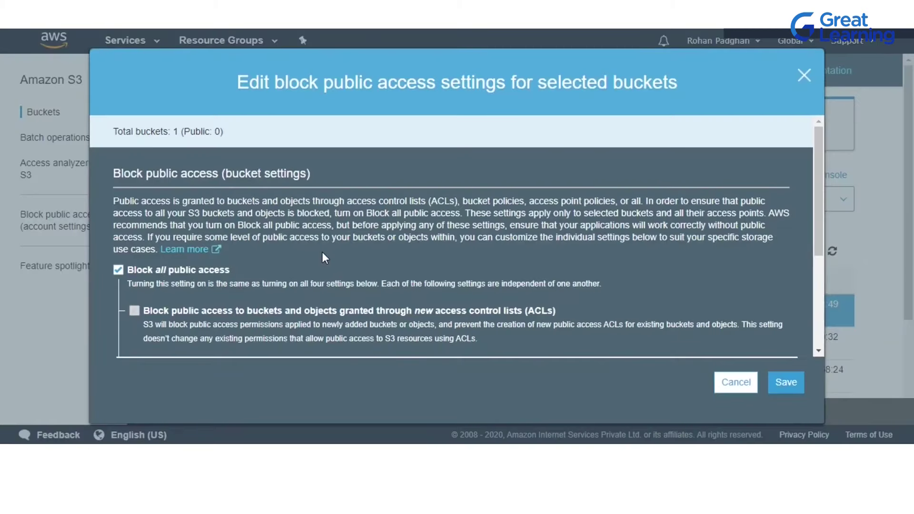
left_click(118, 269)
left_click(785, 381)
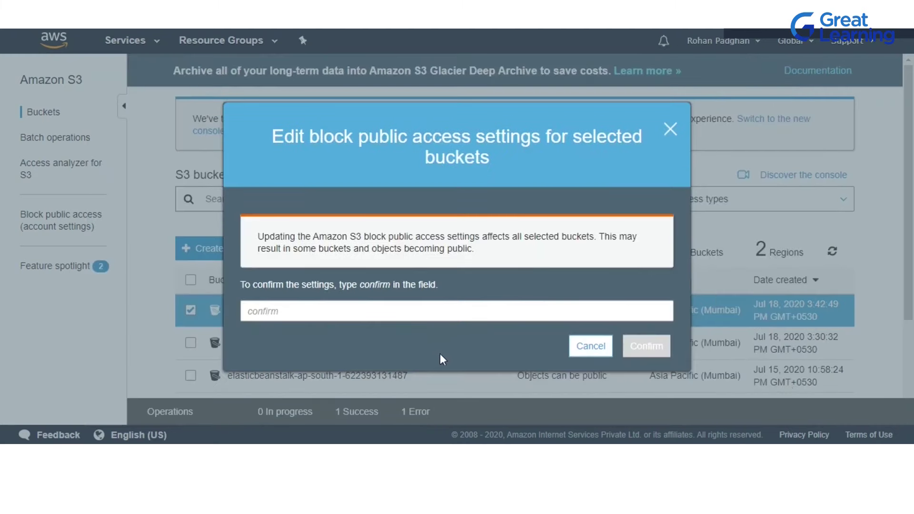
type("confirm")
left_click(634, 344)
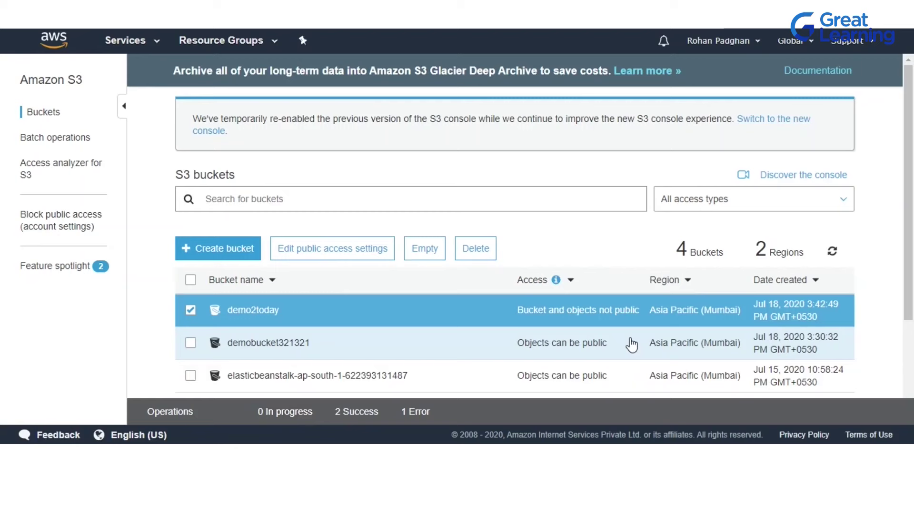
Step: Review and dismiss the two successful operations, then open the empty demo2today bucket
left_click(356, 418)
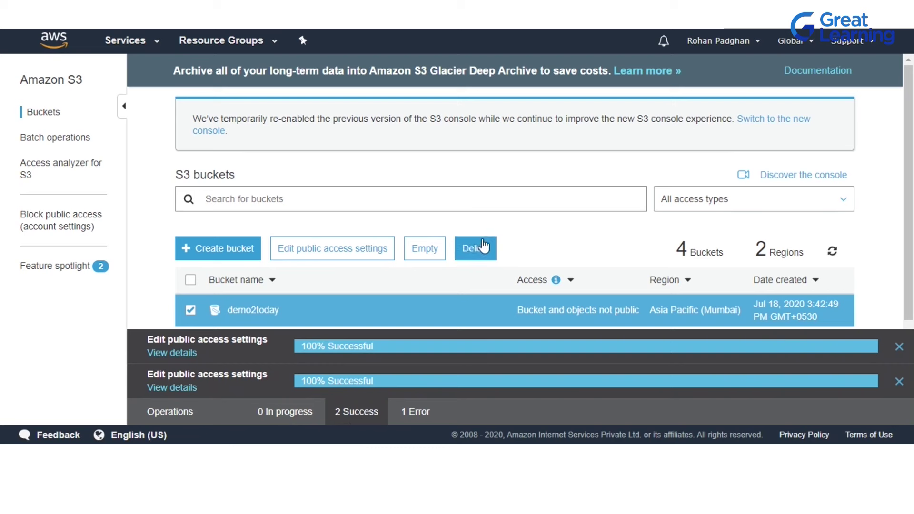
left_click(899, 346)
left_click(899, 382)
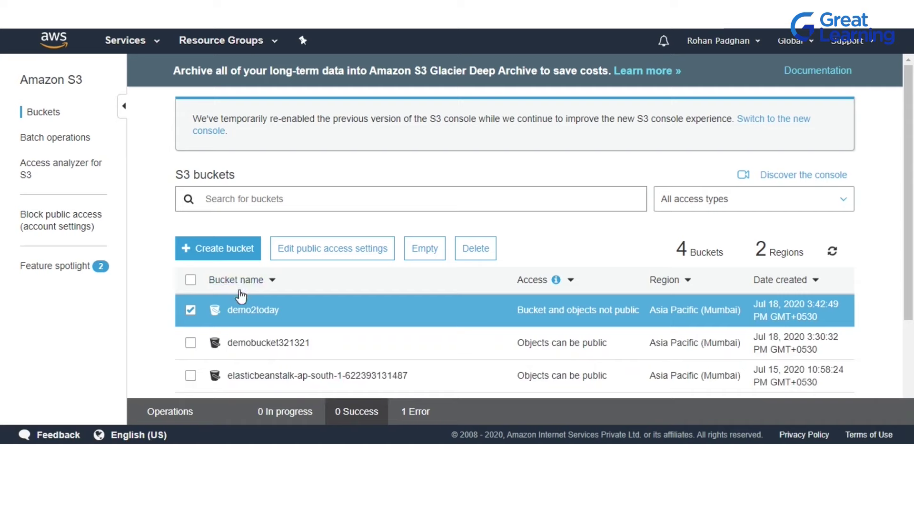
left_click(243, 311)
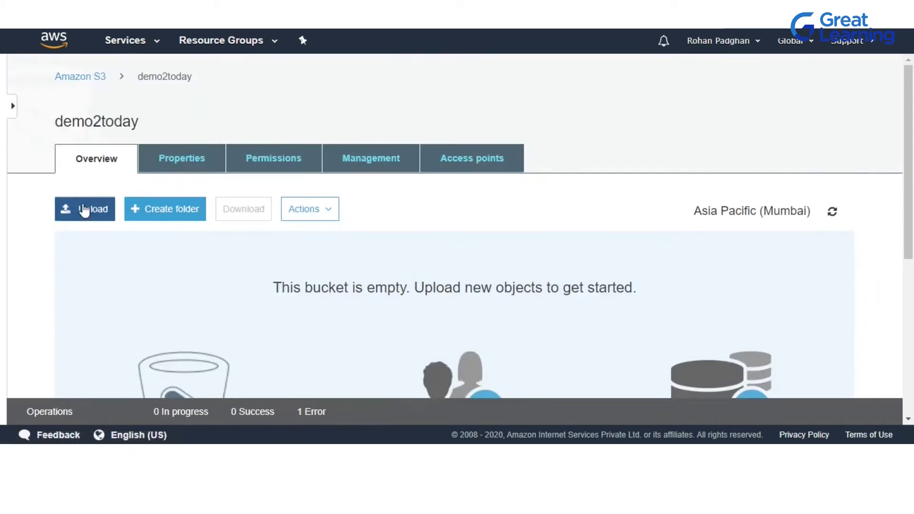
Step: Try uploading the 04_July JPG into demo2today, check its progress details, and refresh the still-empty bucket
left_click(83, 210)
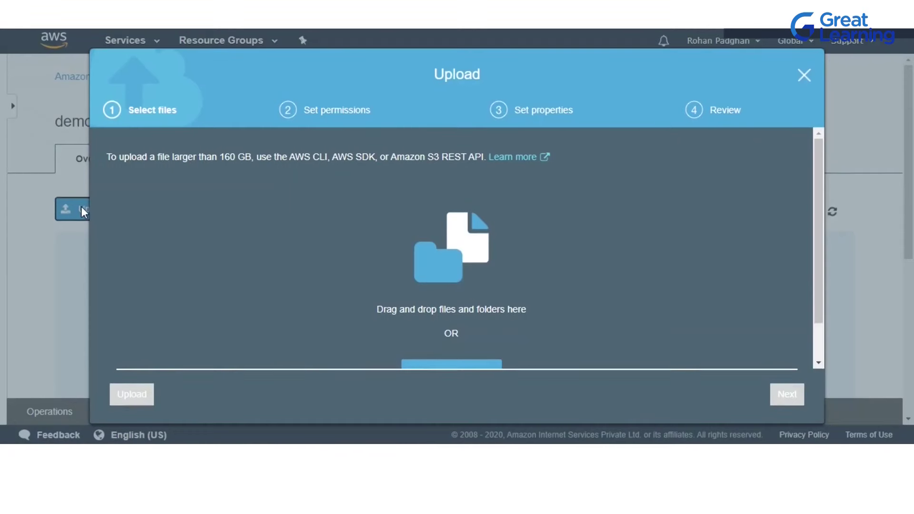
left_click(433, 364)
left_click(384, 167)
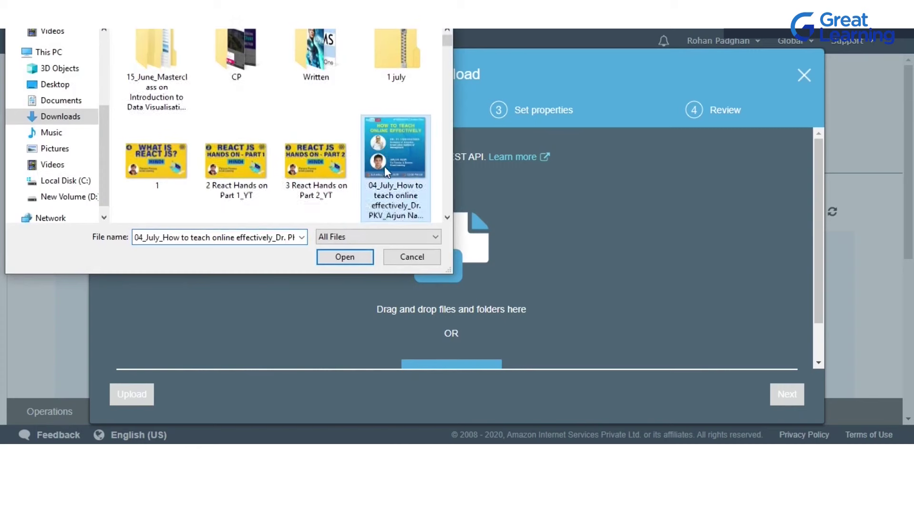
left_click(341, 261)
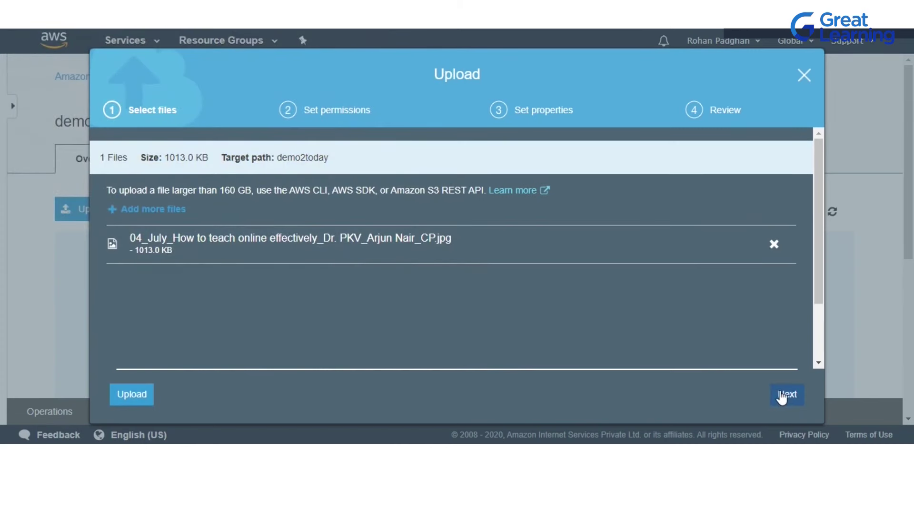
left_click(138, 401)
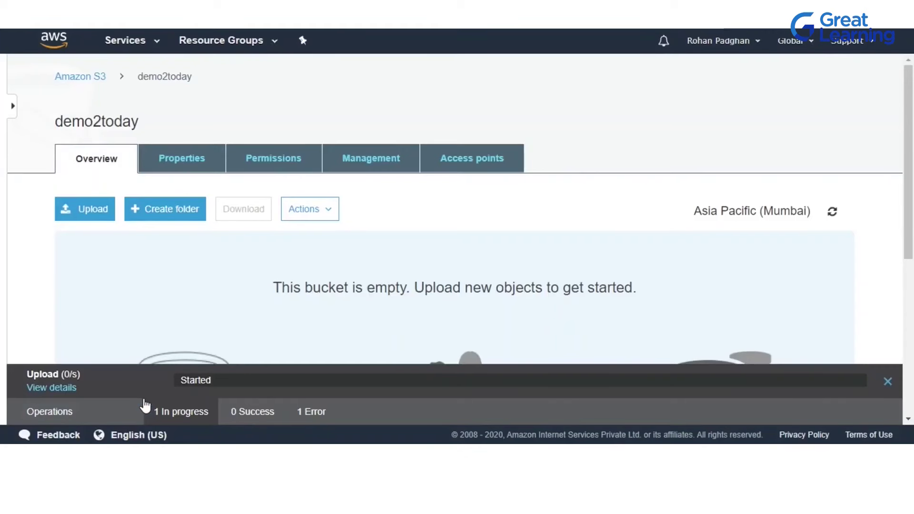
left_click(36, 389)
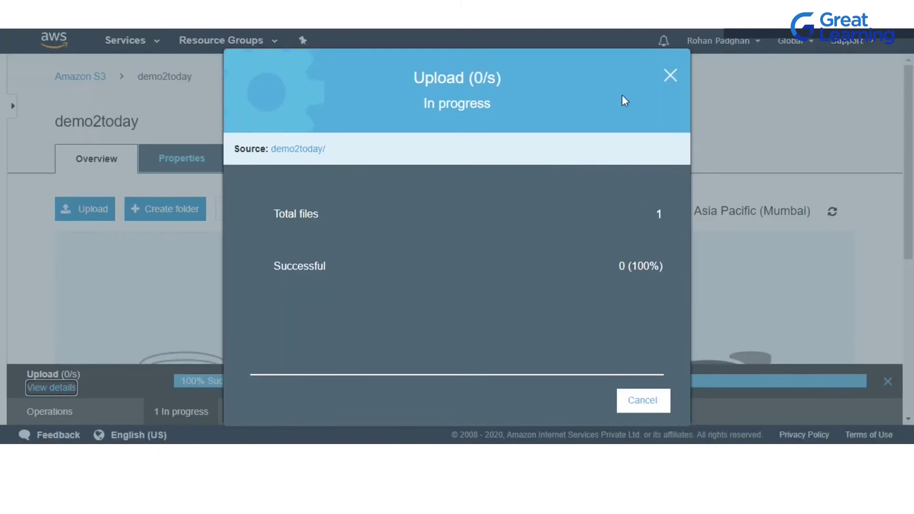
left_click(670, 76)
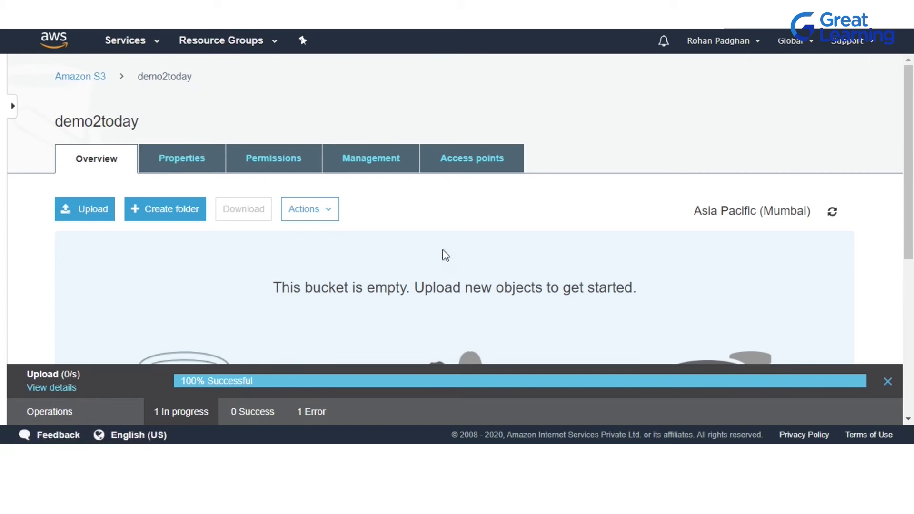
left_click(832, 212)
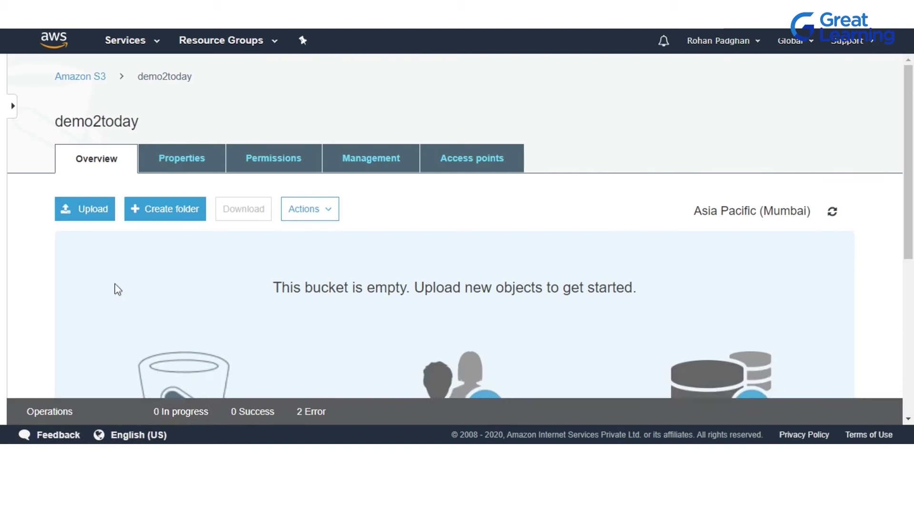
Step: Show demo2today's Permissions with every public access block Off, alongside the 2 failed operations
left_click(832, 211)
left_click(328, 209)
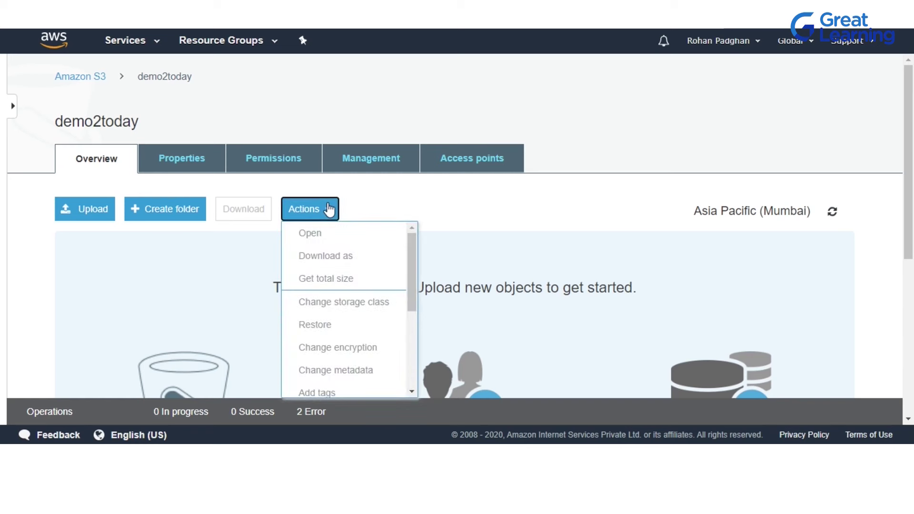
left_click(191, 275)
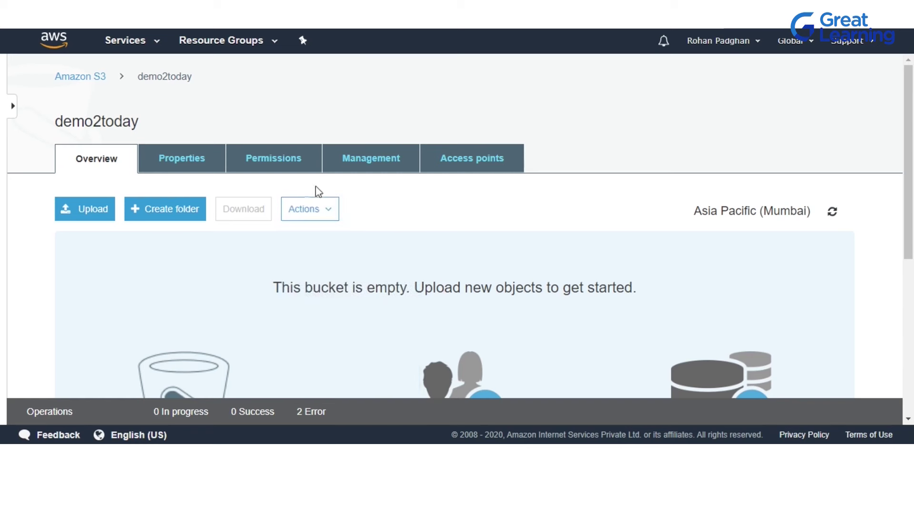
left_click(267, 162)
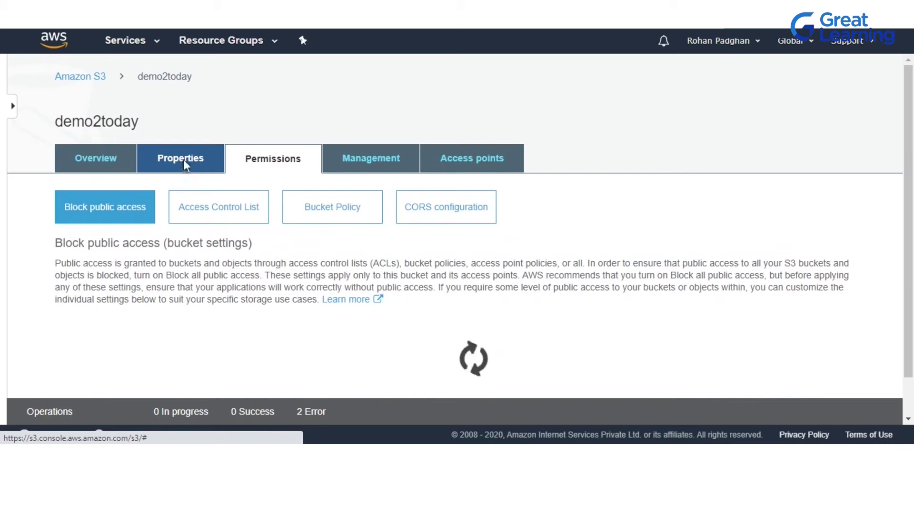
left_click(184, 160)
left_click(257, 158)
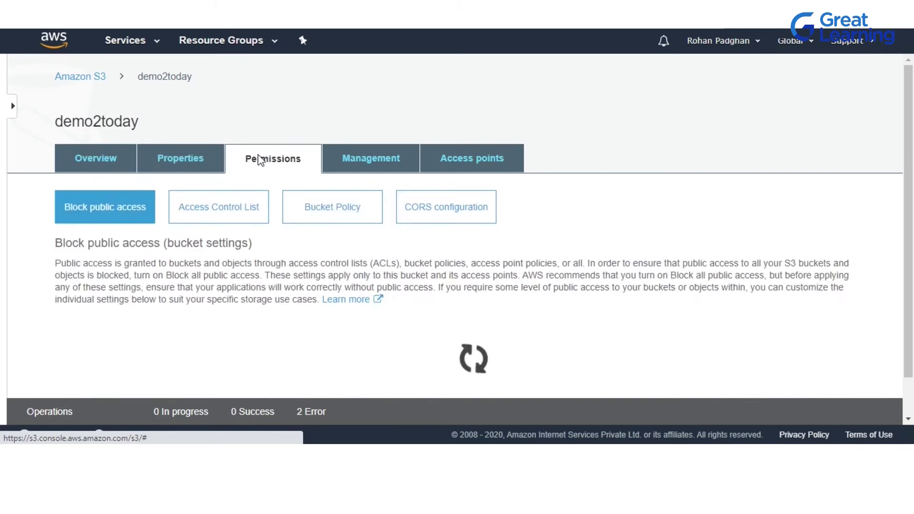
left_click_drag(912, 121, 911, 243)
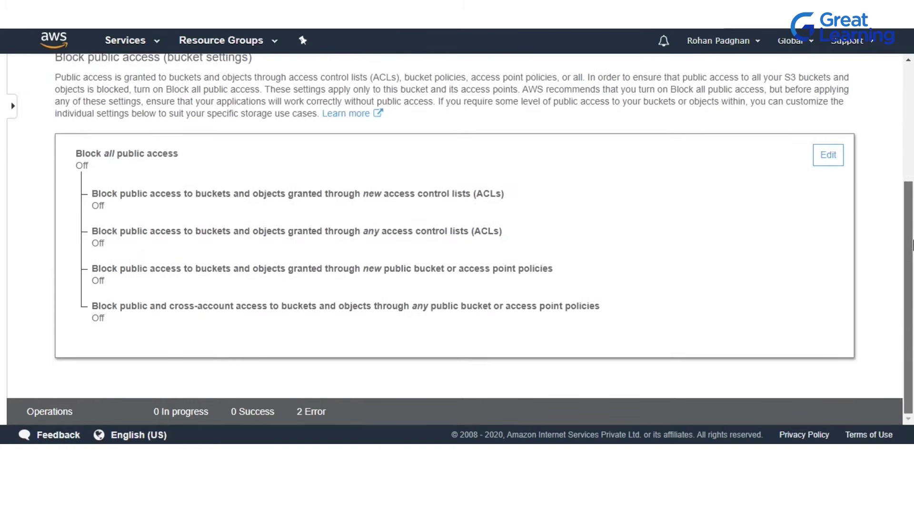
left_click(323, 415)
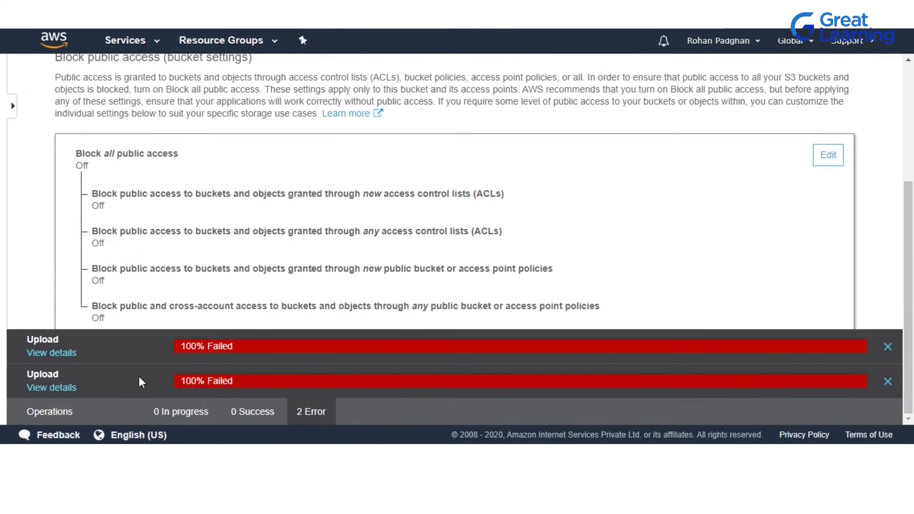
Step: Confirm the failed upload was denied with OptionsRequestDenied, then bring up the AWS Services list
left_click(49, 354)
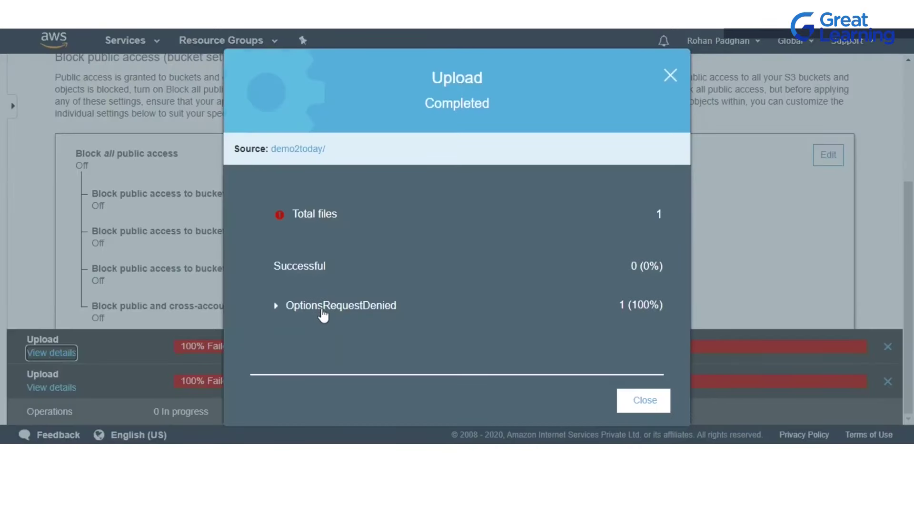
left_click(276, 307)
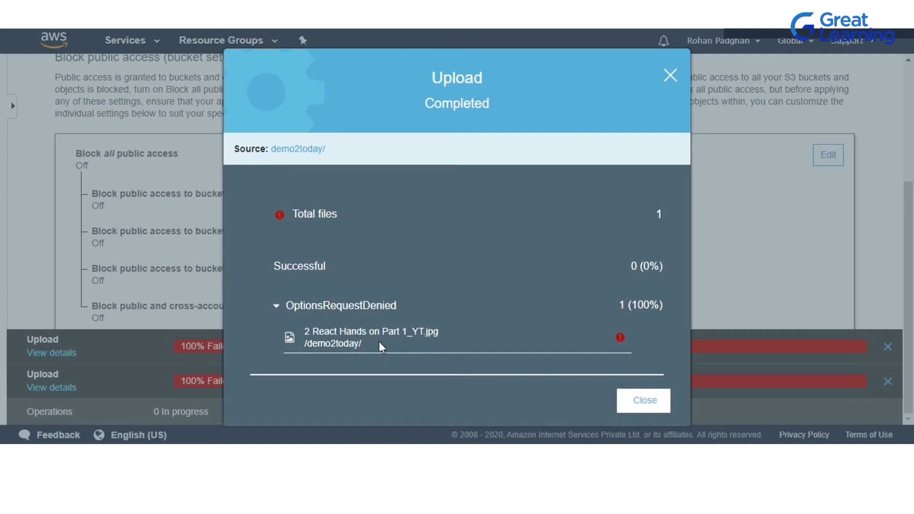
left_click(671, 79)
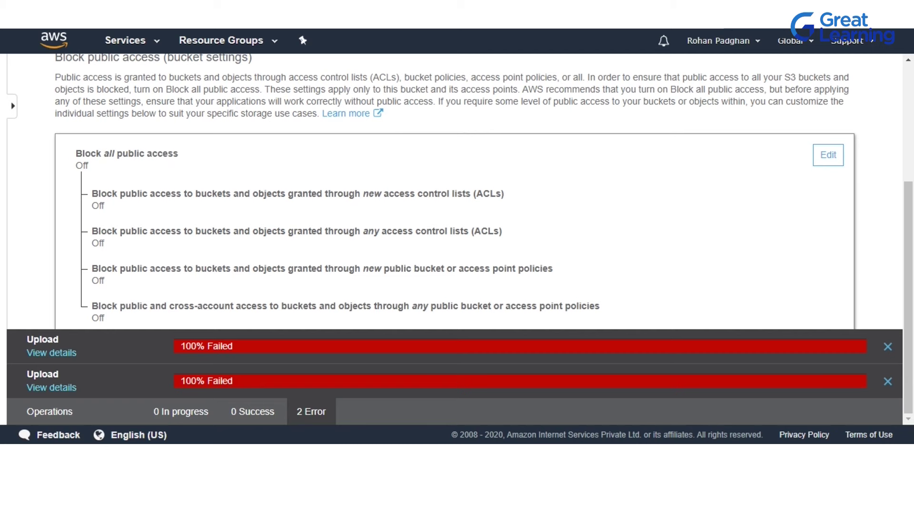
left_click(129, 42)
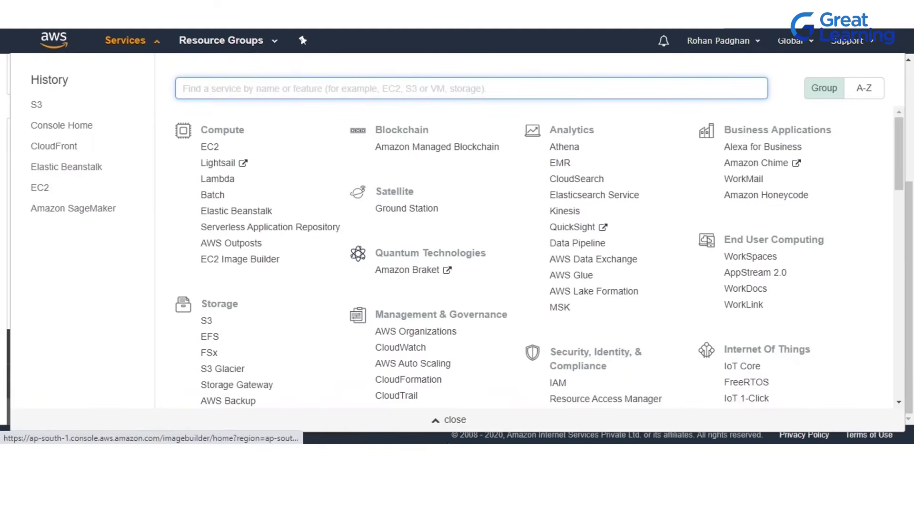
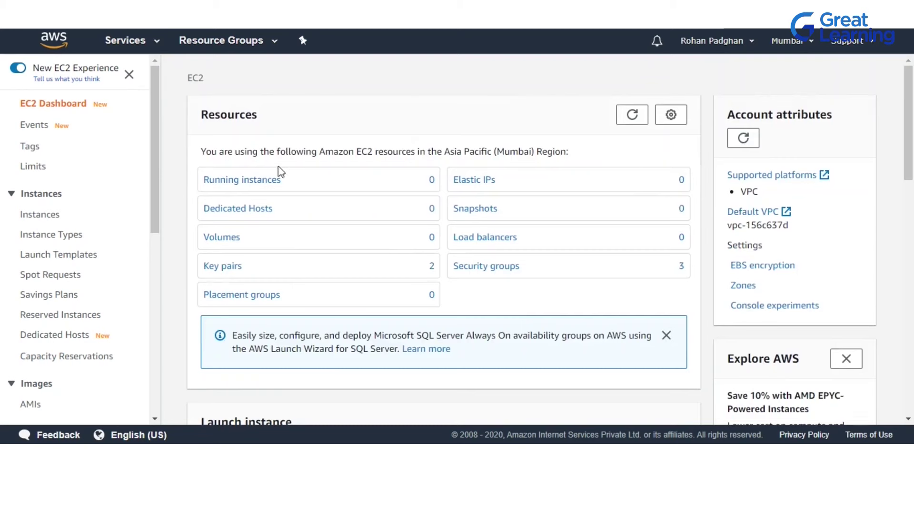
Step: From Running instances, start a new launch and select the Microsoft Windows Server 2019 Base AMI
left_click(242, 179)
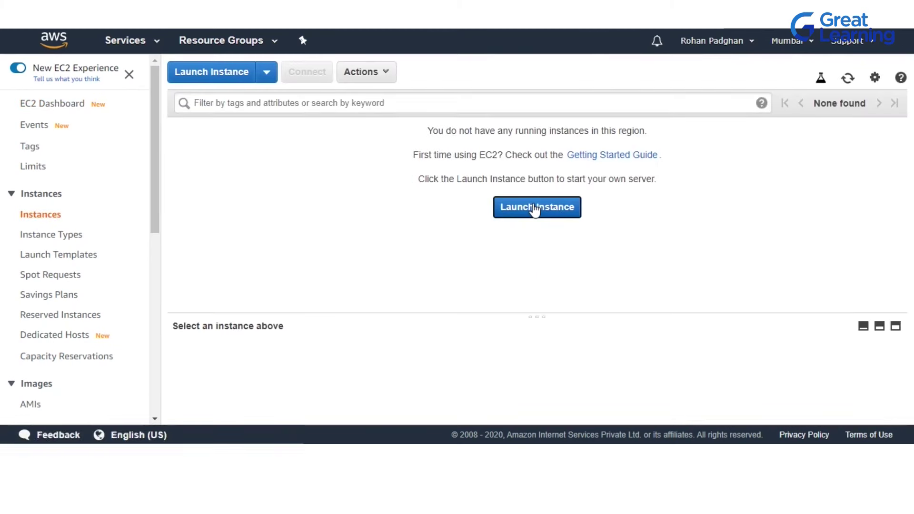
left_click(534, 209)
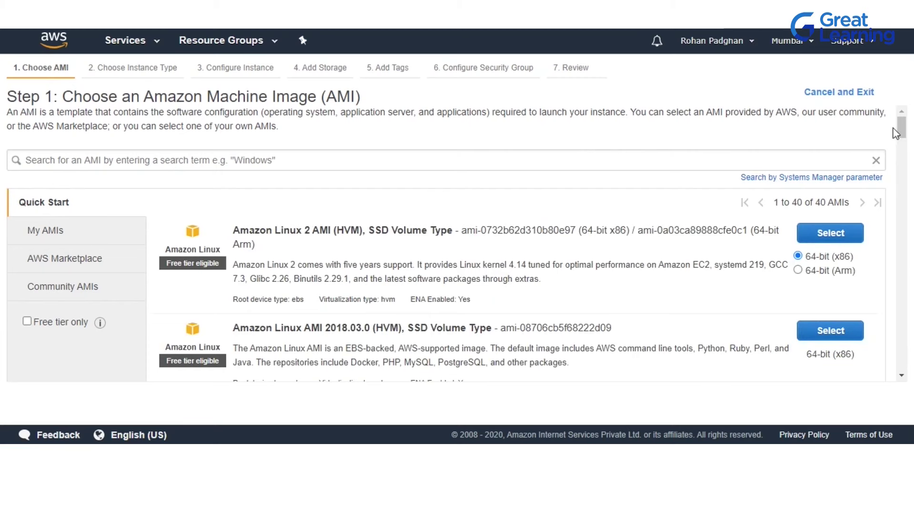
left_click_drag(904, 135, 909, 174)
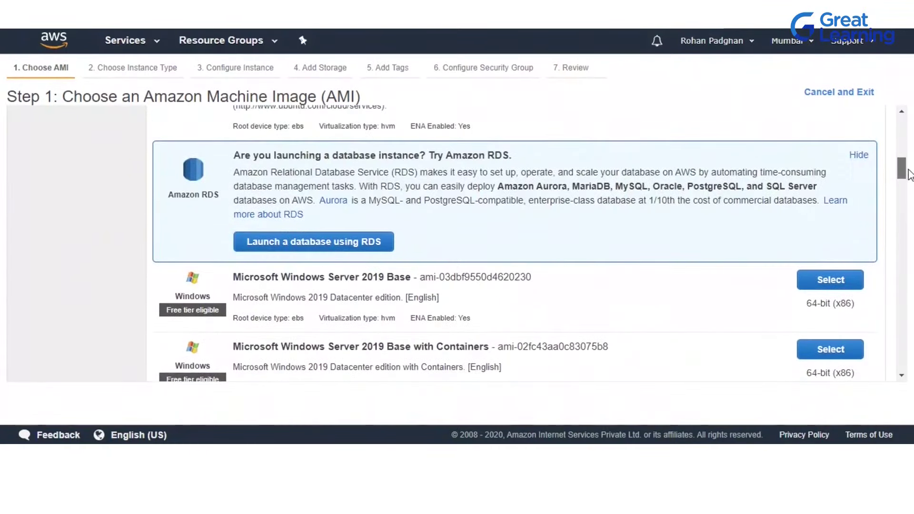
left_click(830, 280)
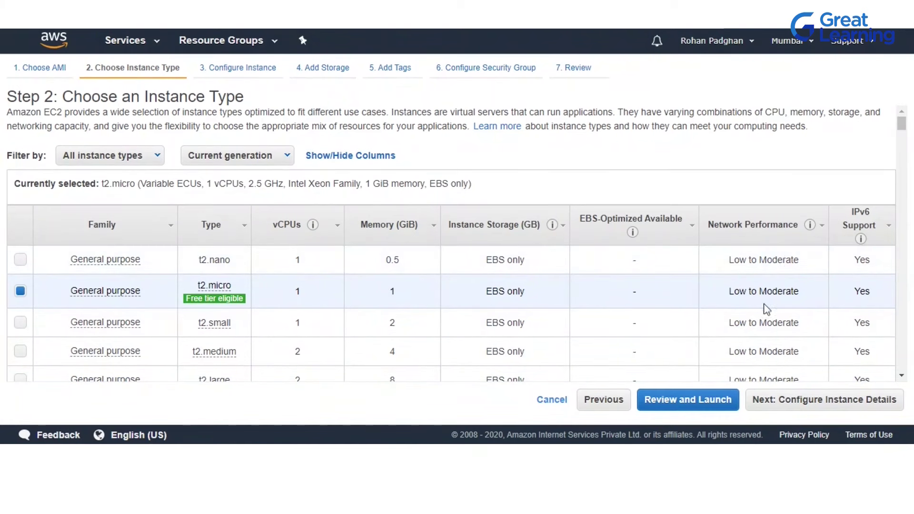
Step: Accept t2.micro, default instance details, 30 GiB root storage and no tags
left_click(775, 399)
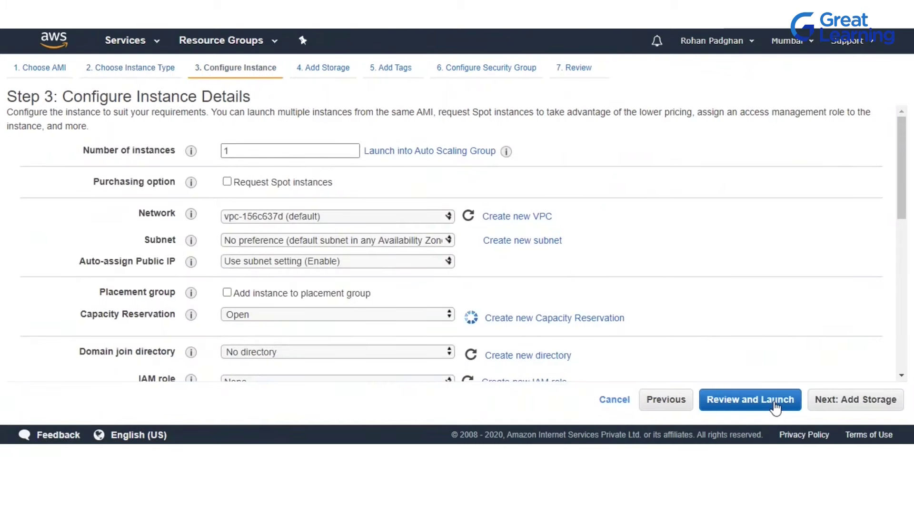
left_click(853, 401)
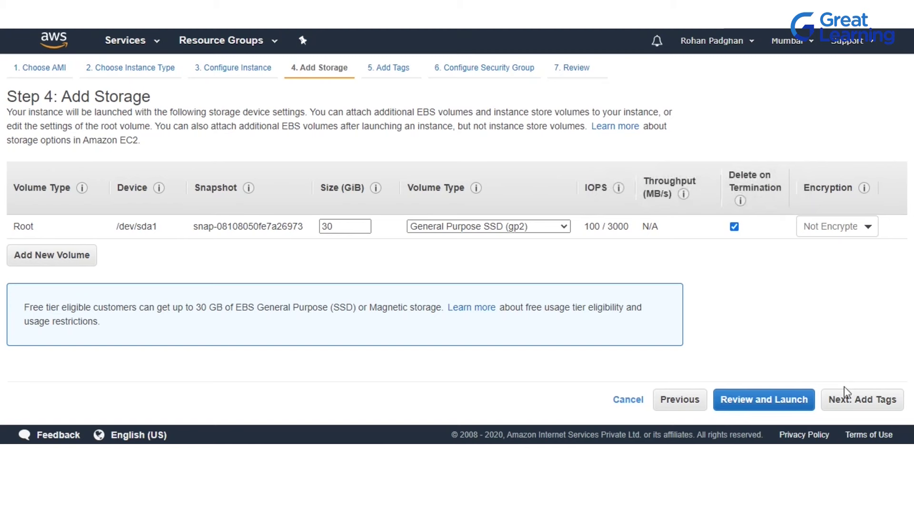
left_click(846, 403)
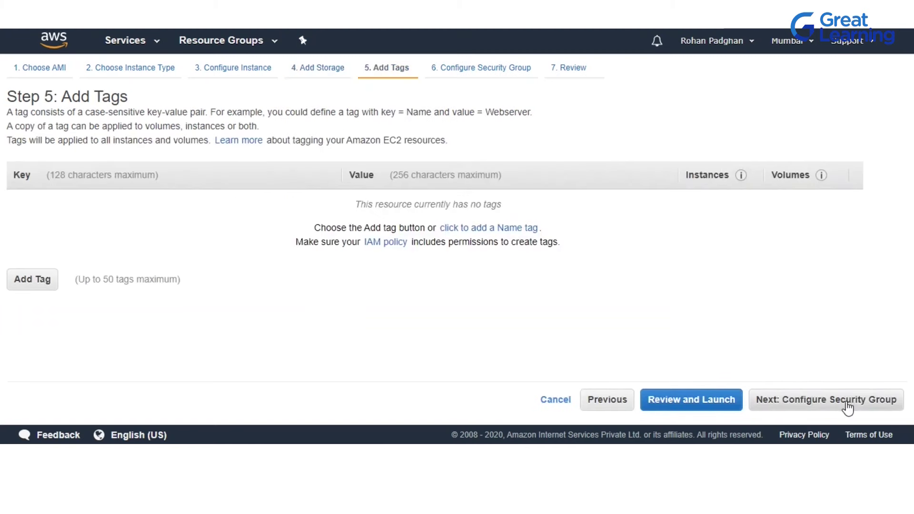
left_click(846, 405)
left_click(847, 406)
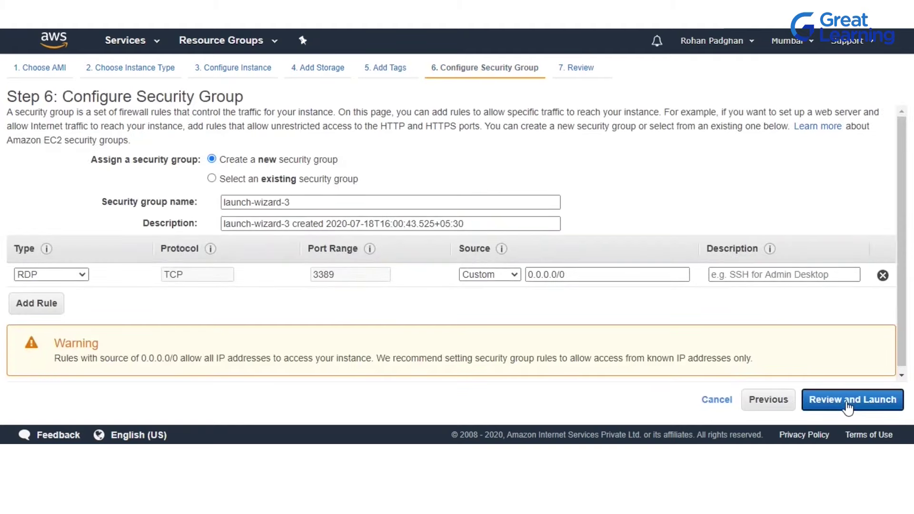
Step: Create and download a new key pair named demo, then launch the Windows instance with it
left_click(879, 400)
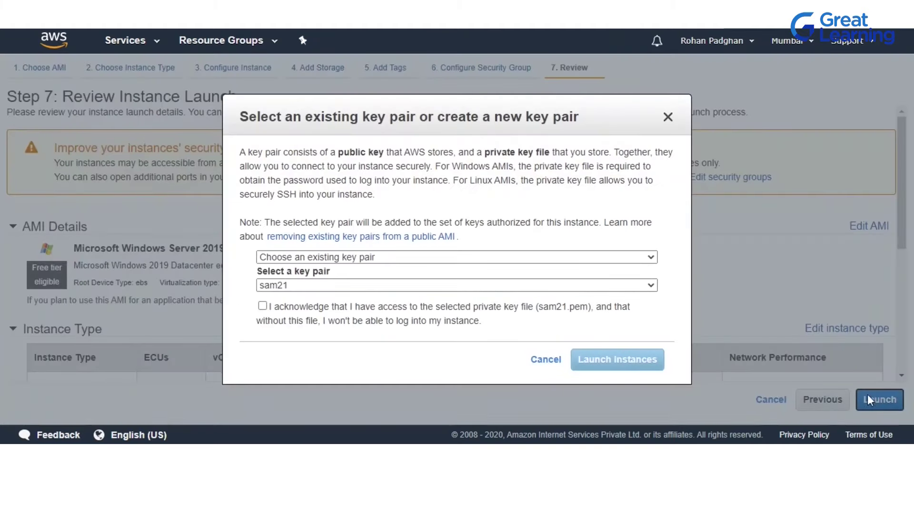
left_click(390, 258)
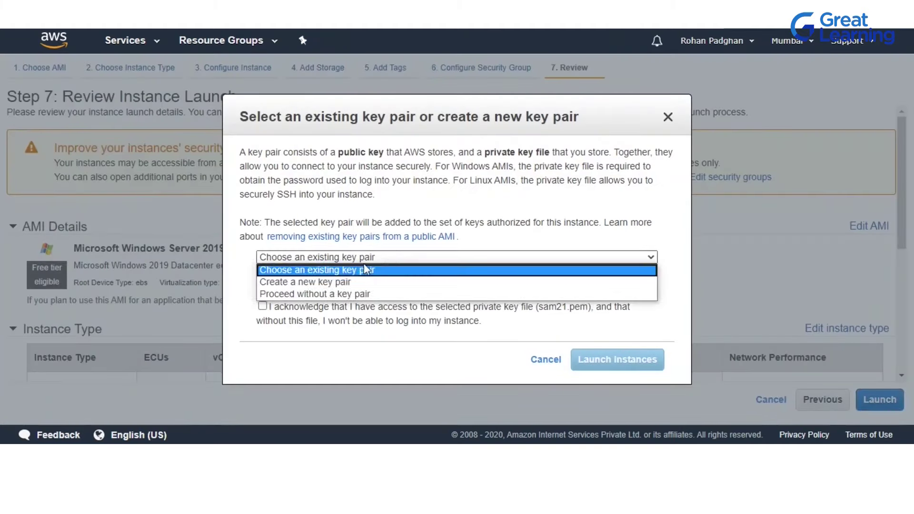
left_click(328, 280)
type("de")
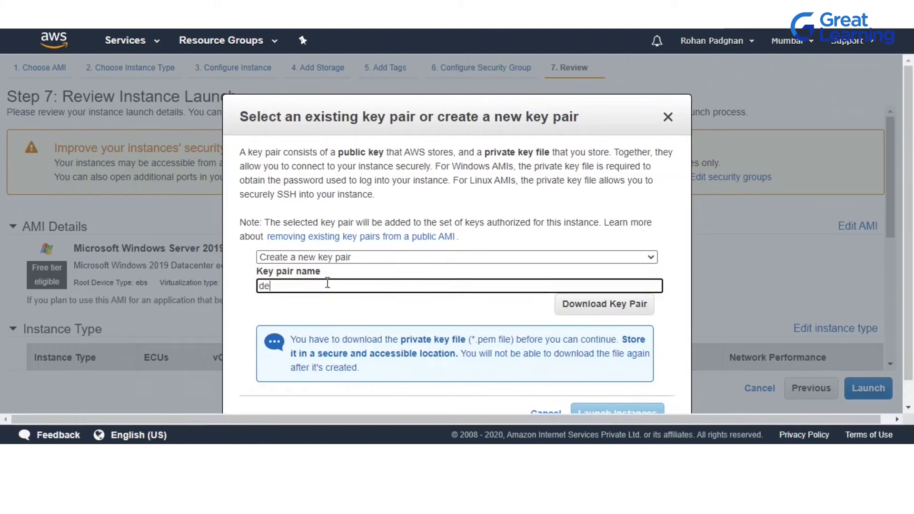
type("mo")
left_click(576, 309)
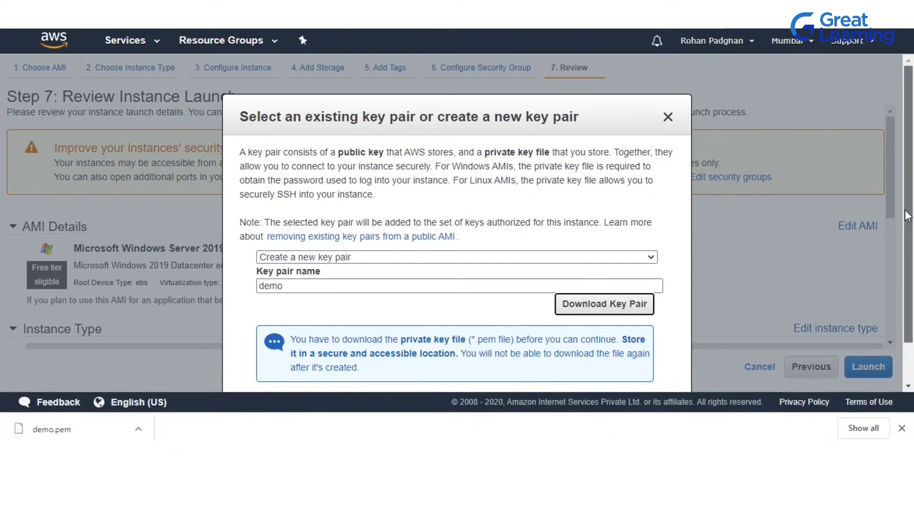
scroll(908, 284, "down", 1)
left_click(588, 369)
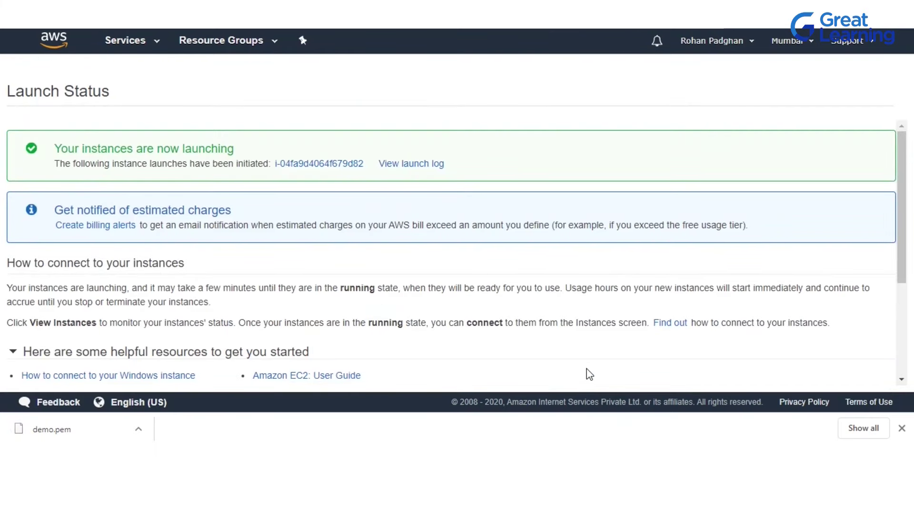
Step: Go from the console home to the EC2 Volumes list
left_click(58, 53)
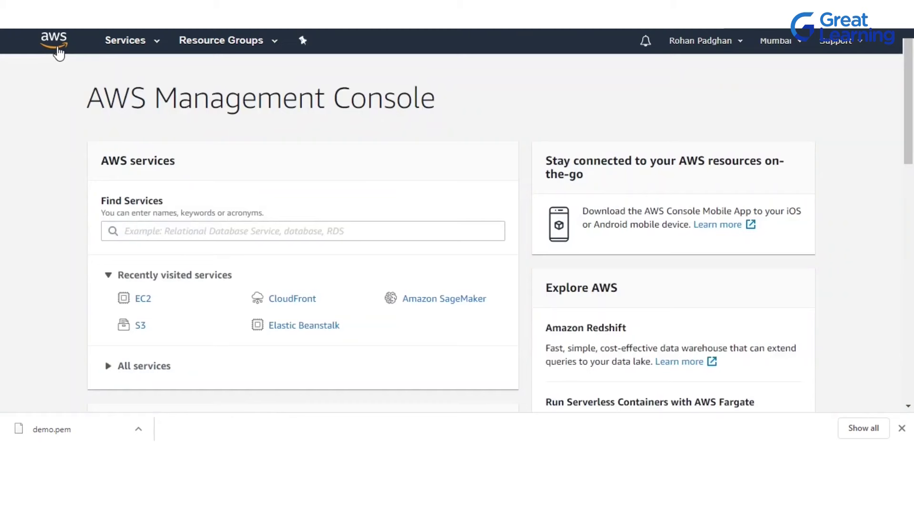
left_click(139, 301)
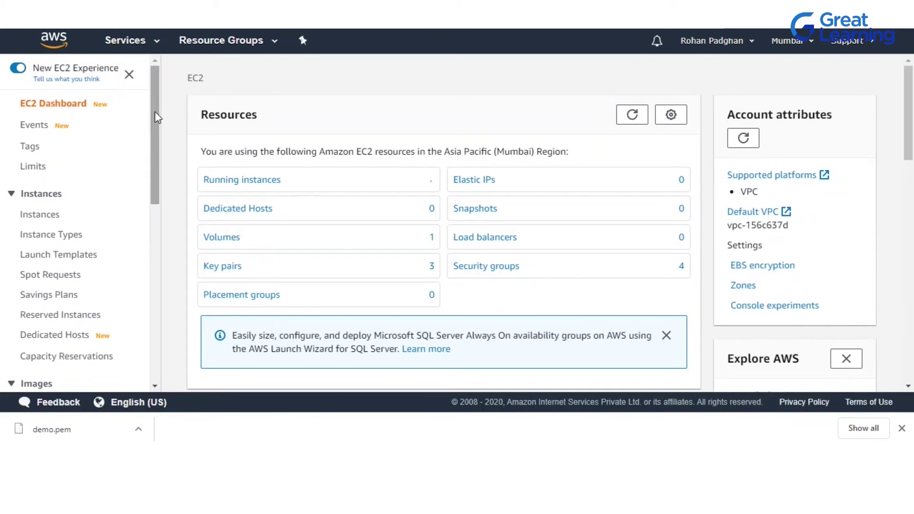
left_click_drag(155, 113, 95, 178)
left_click(44, 168)
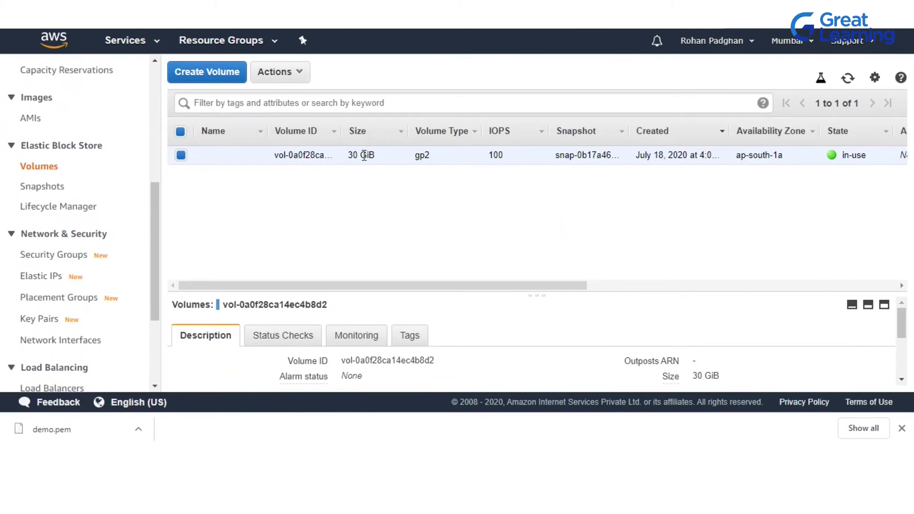
Step: Create a 100 GiB gp2 volume in ap-south-1a and close the confirmation
left_click(219, 72)
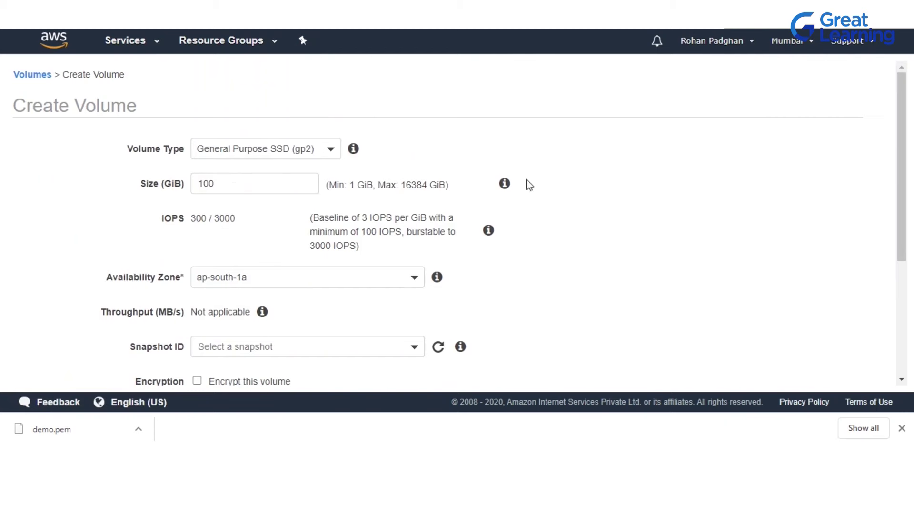
left_click_drag(901, 120, 897, 307)
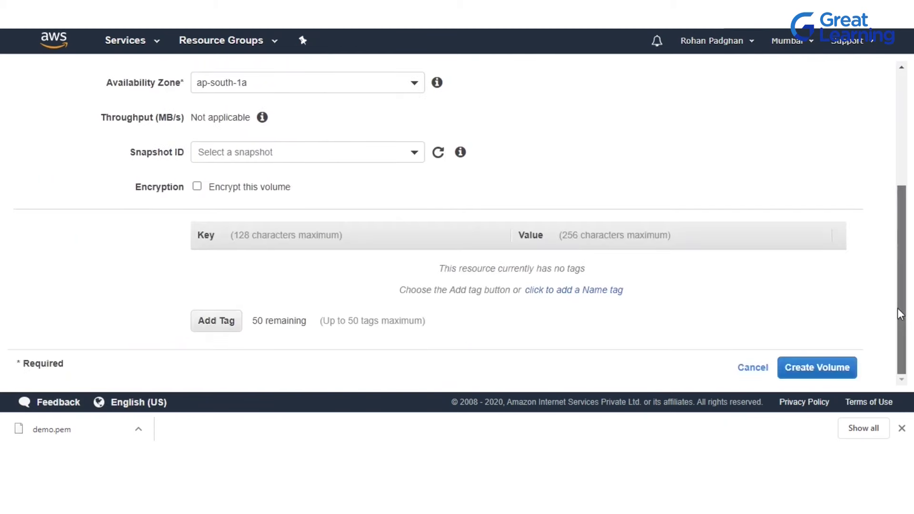
left_click(815, 371)
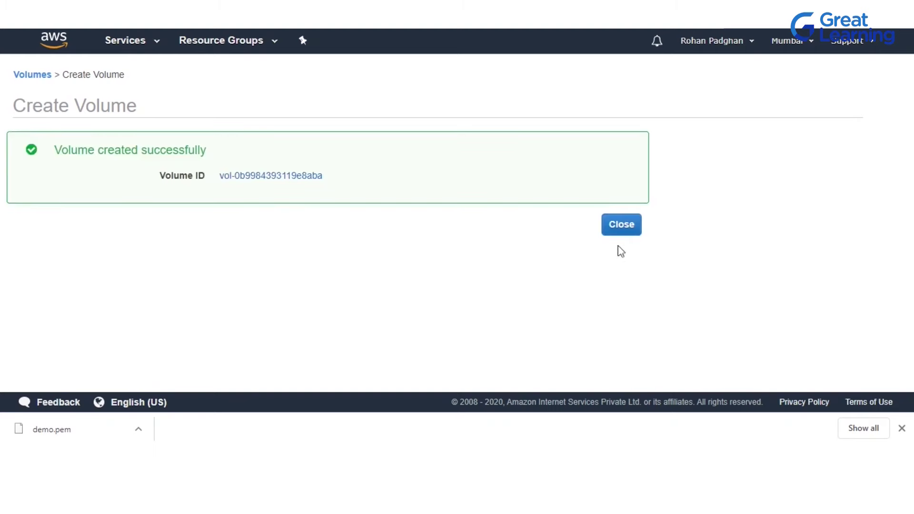
left_click(640, 228)
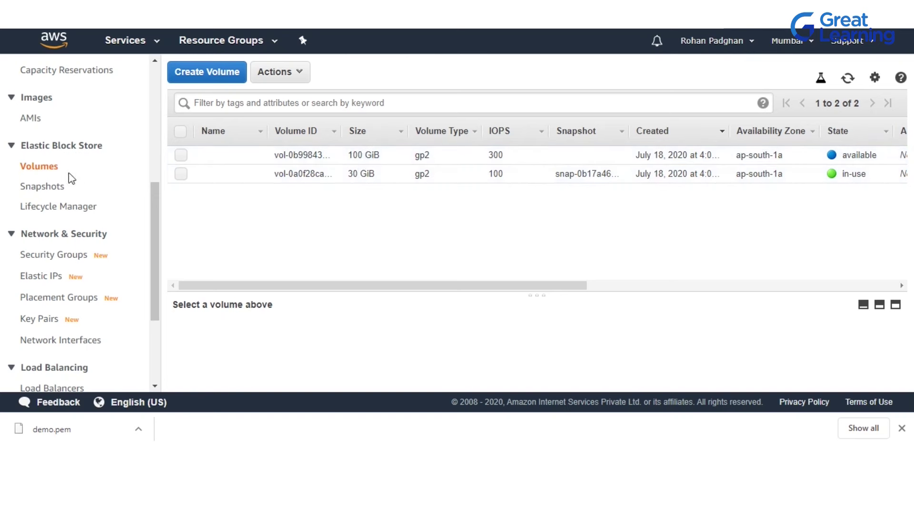
Step: Check Snapshots, then go back to EC2 Running instances and dismiss the downloads bar
left_click(63, 192)
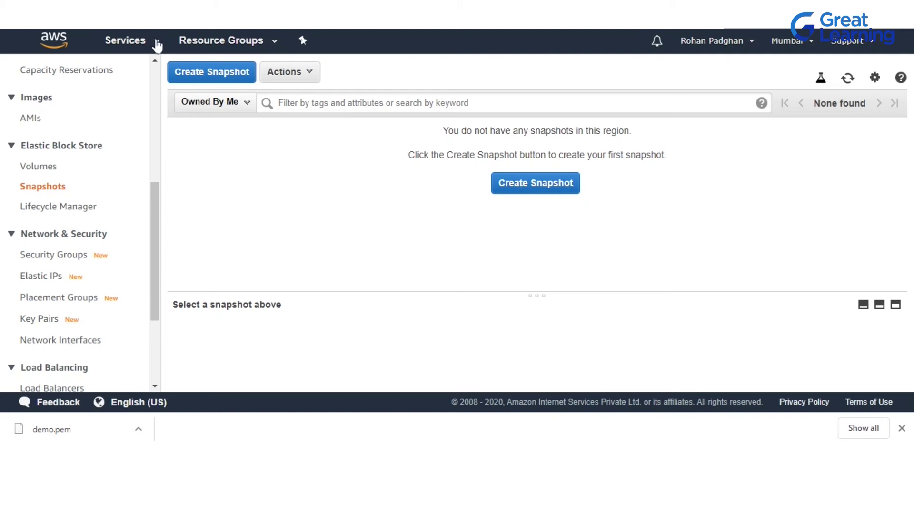
left_click(126, 41)
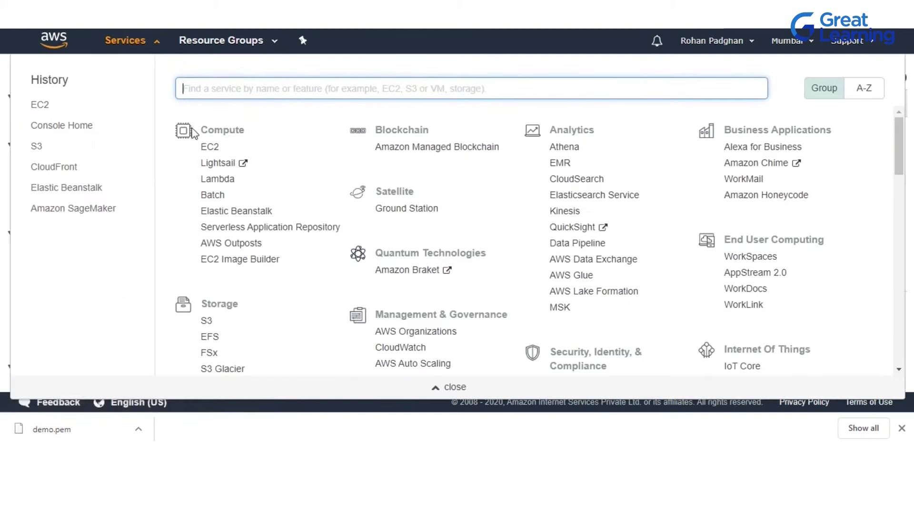
left_click(211, 147)
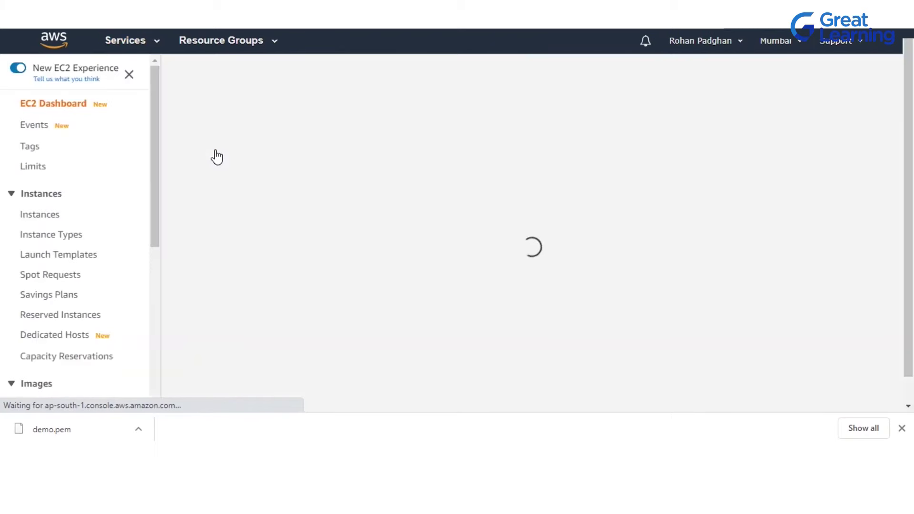
left_click(233, 181)
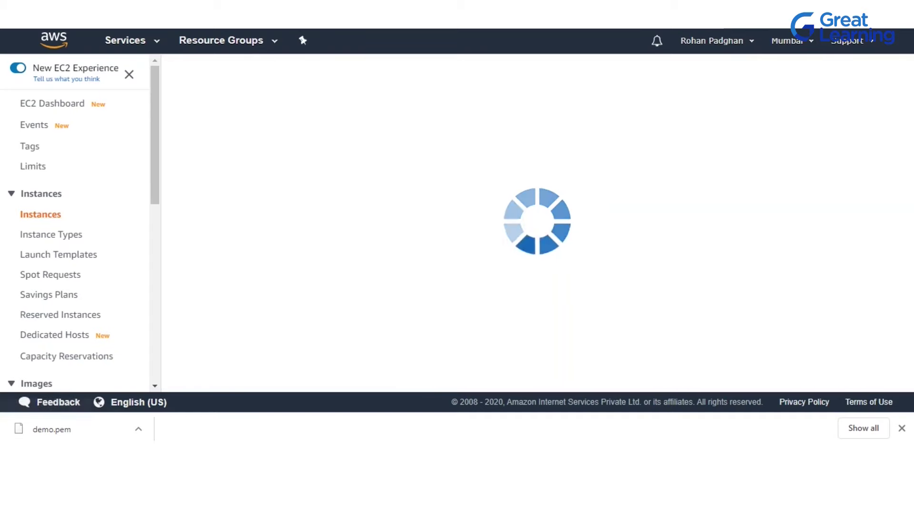
left_click(901, 430)
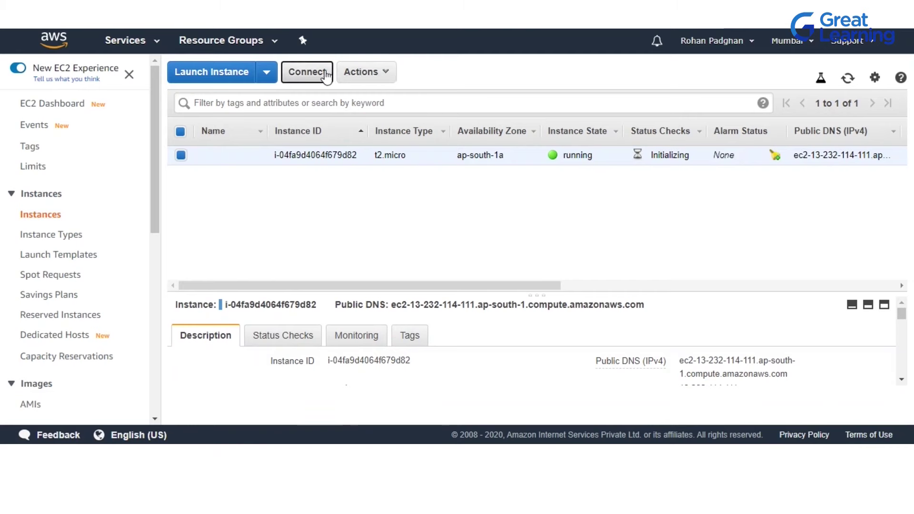
Step: Download the instance's remote desktop file and begin retrieving its Windows password
left_click(307, 73)
left_click(480, 220)
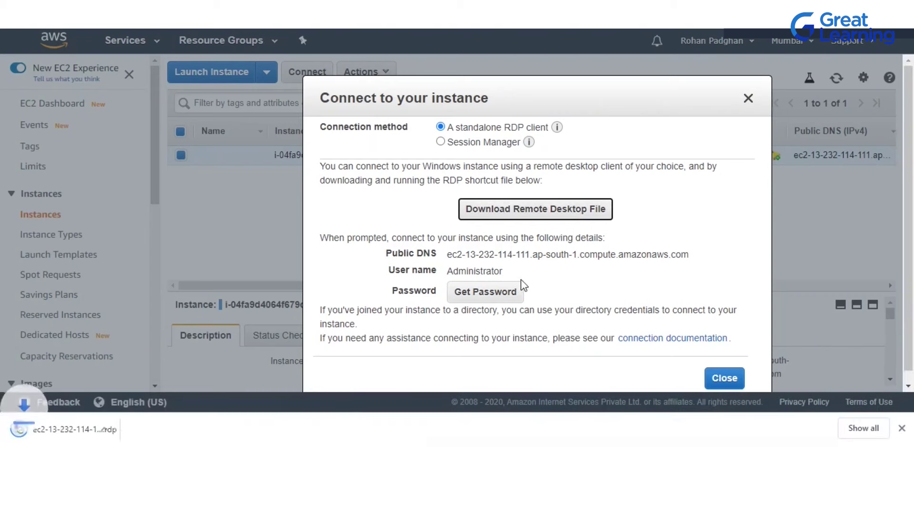
left_click(485, 296)
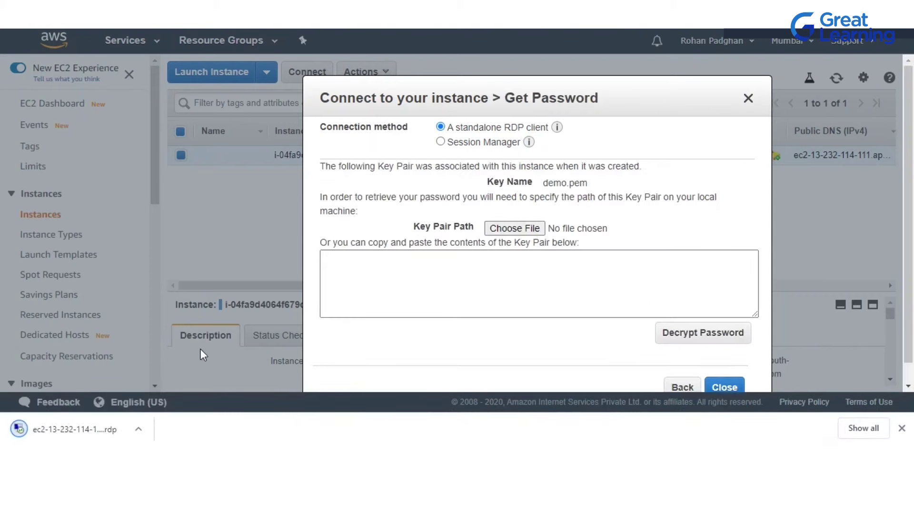
Step: Load demo.pem, decrypt the Administrator password and copy it
left_click(509, 233)
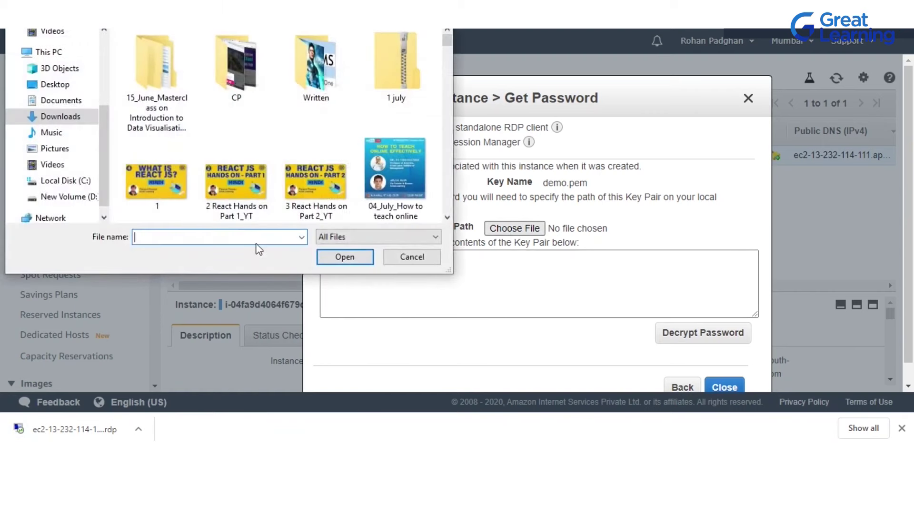
type("c")
key("BackSpace")
type("demo")
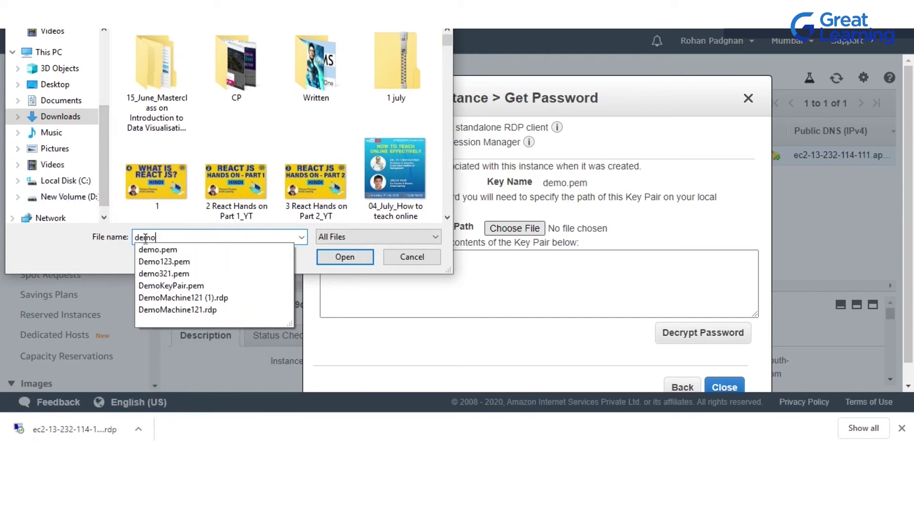
left_click(229, 249)
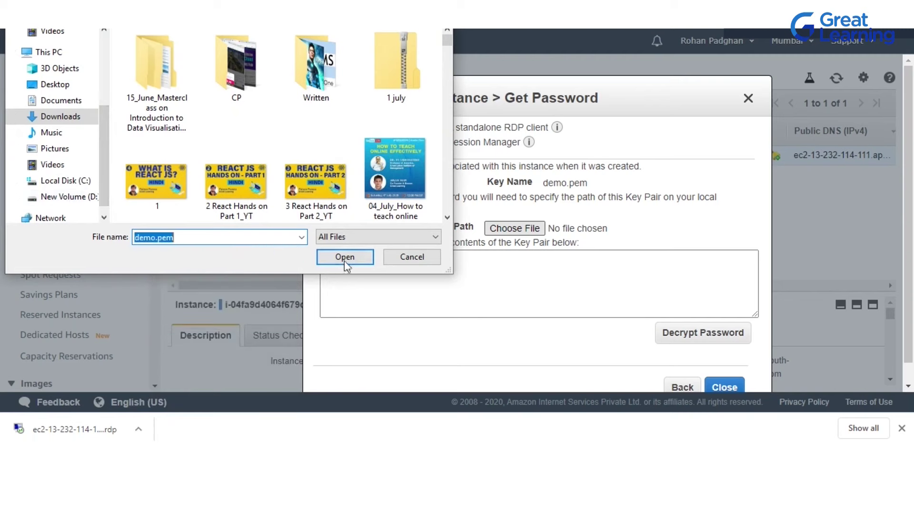
left_click(344, 258)
left_click(666, 333)
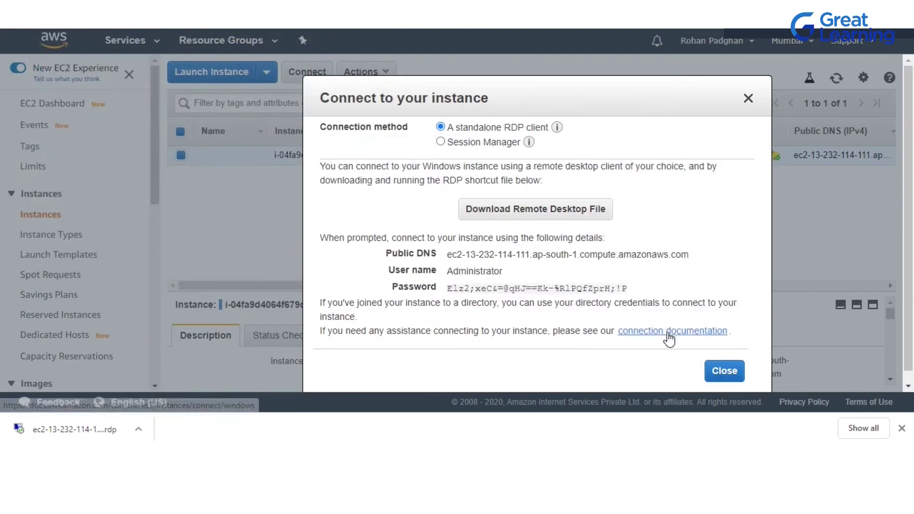
left_click(634, 289)
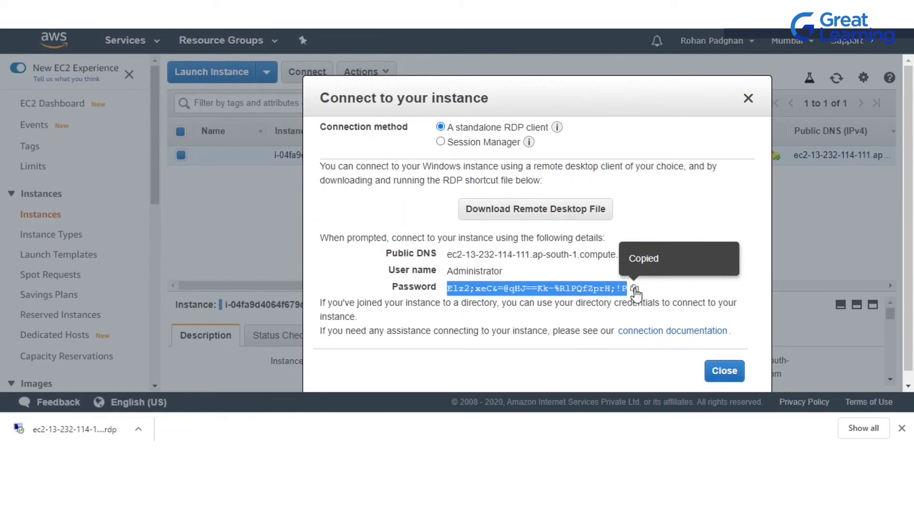
left_click(724, 370)
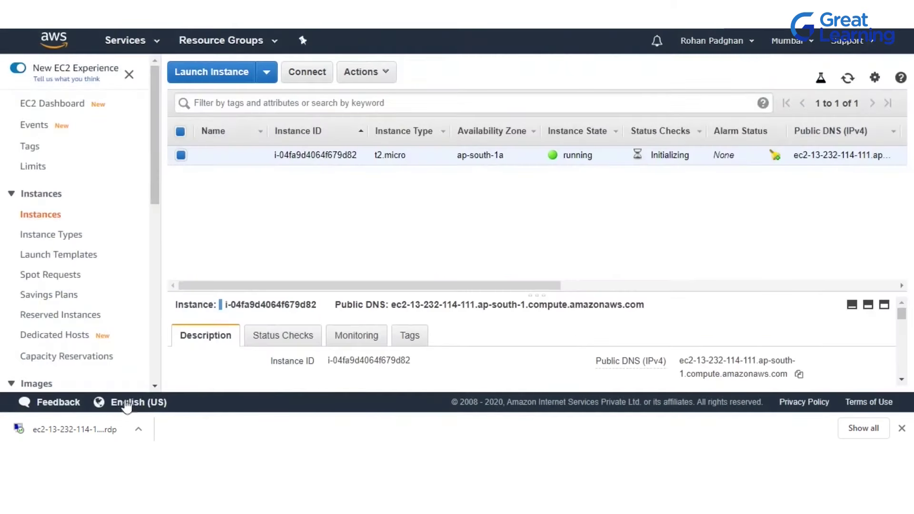
Step: Open the downloaded .rdp file, connect with the pasted Administrator password and accept the certificate
left_click(67, 429)
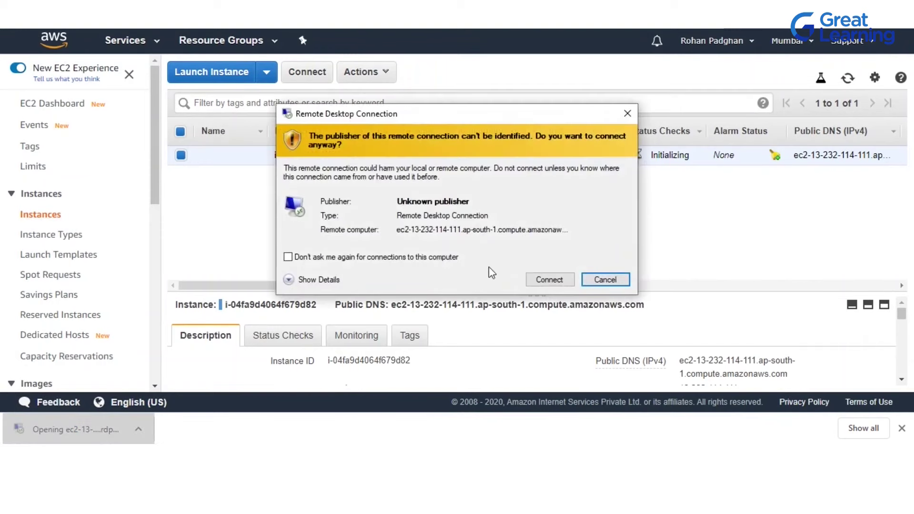
left_click(382, 258)
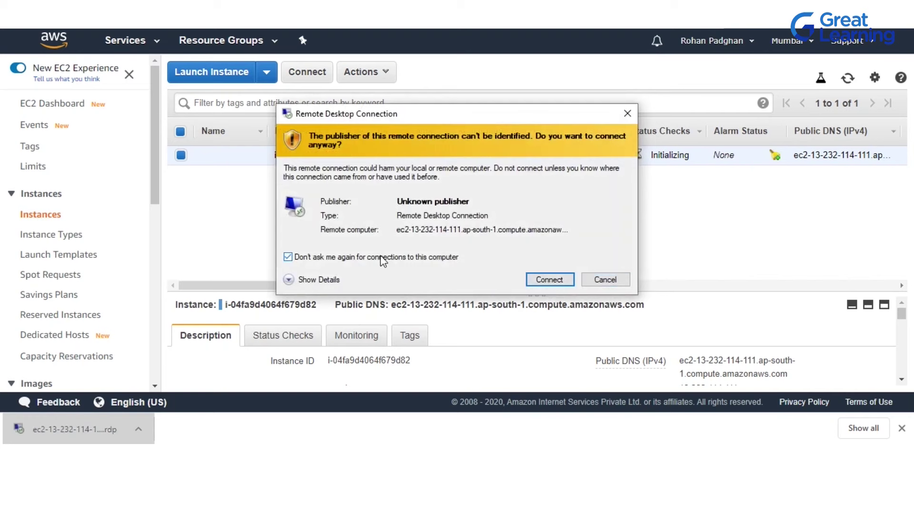
left_click(366, 261)
left_click(550, 279)
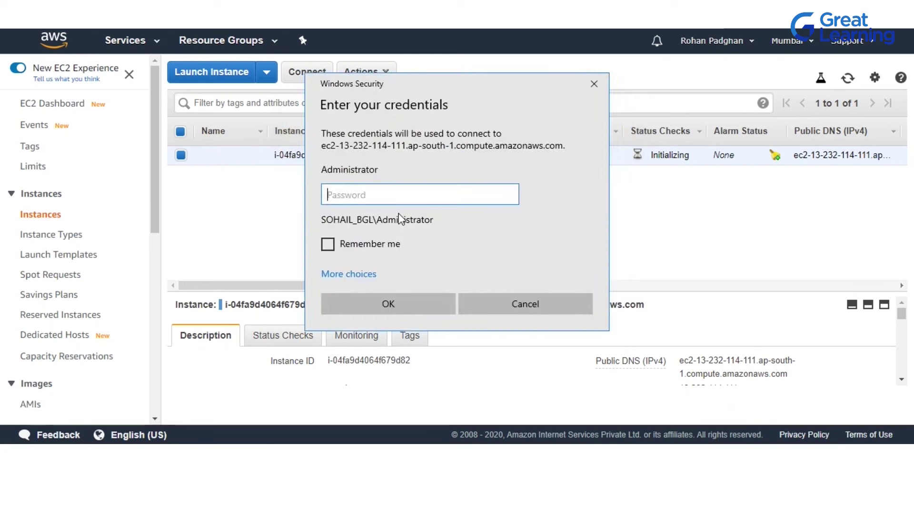
key("ctrl+v")
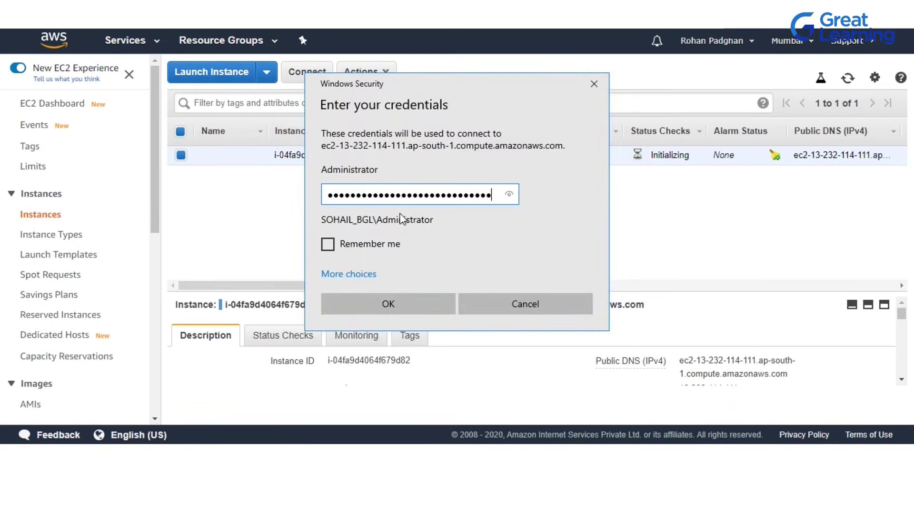
left_click(380, 301)
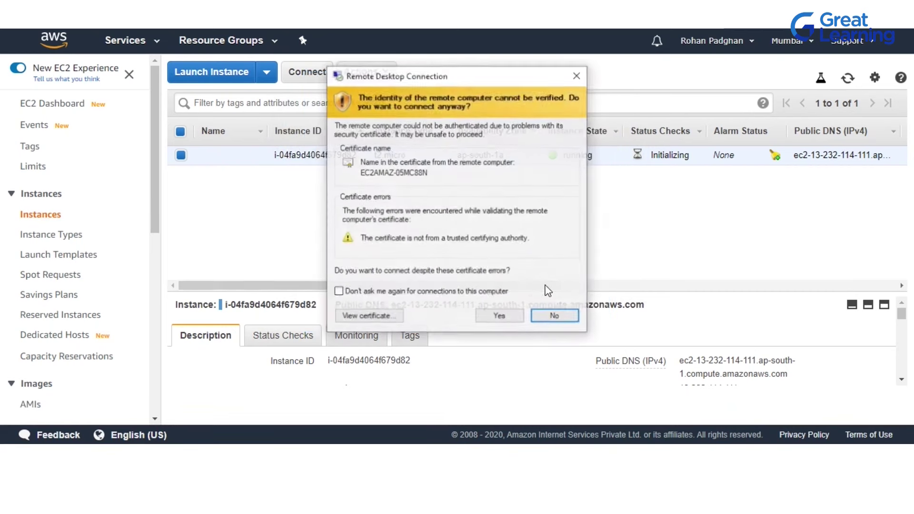
left_click(510, 318)
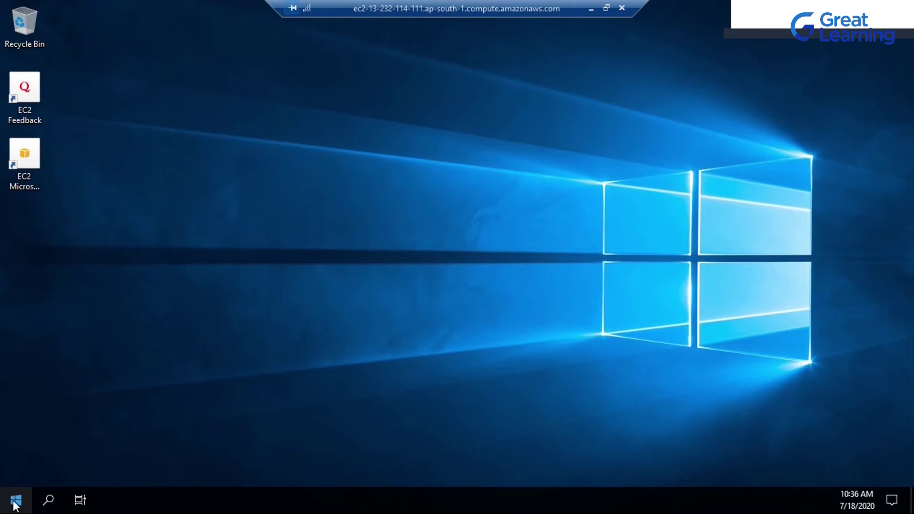
Step: Open File Explorer on the remote machine, close cmd, and view the drives under This PC
left_click(16, 500)
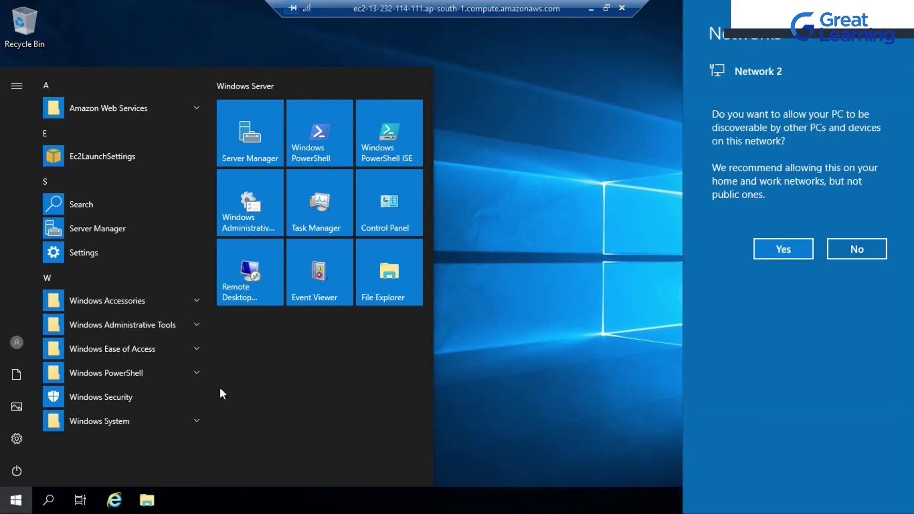
left_click(392, 275)
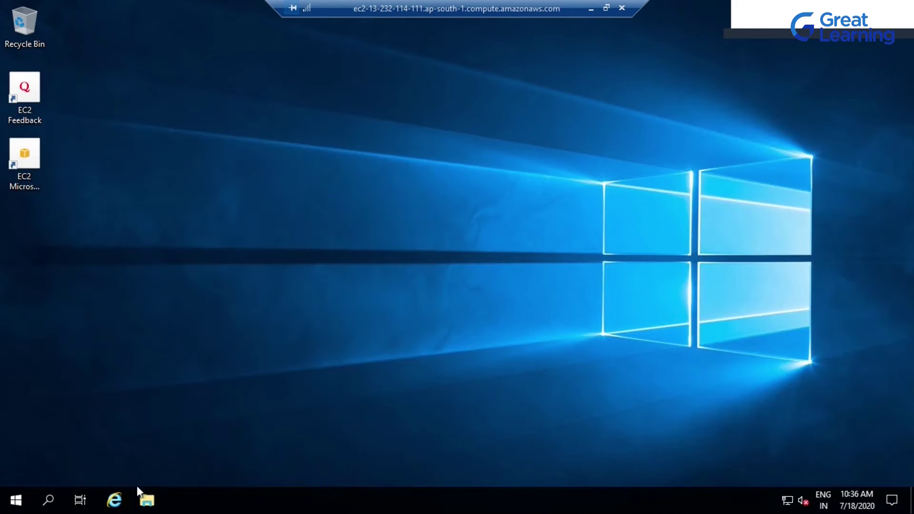
left_click(145, 500)
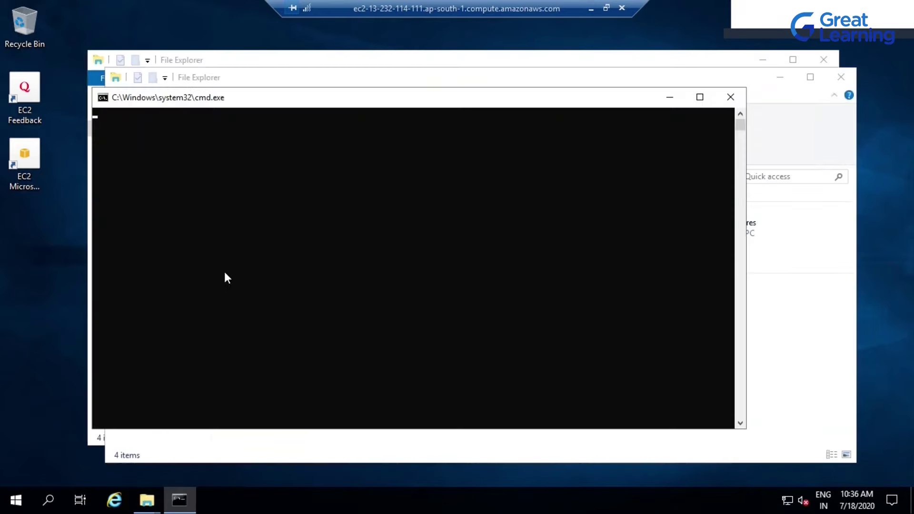
left_click(730, 95)
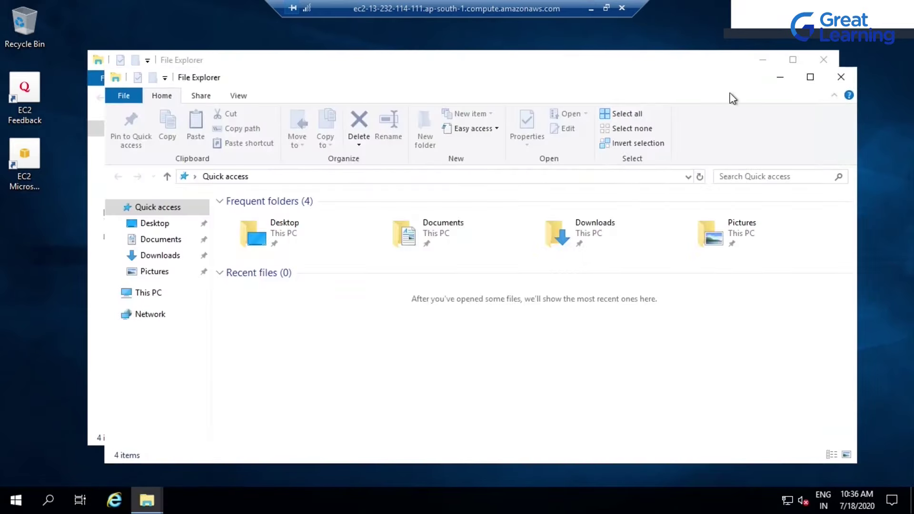
left_click(220, 272)
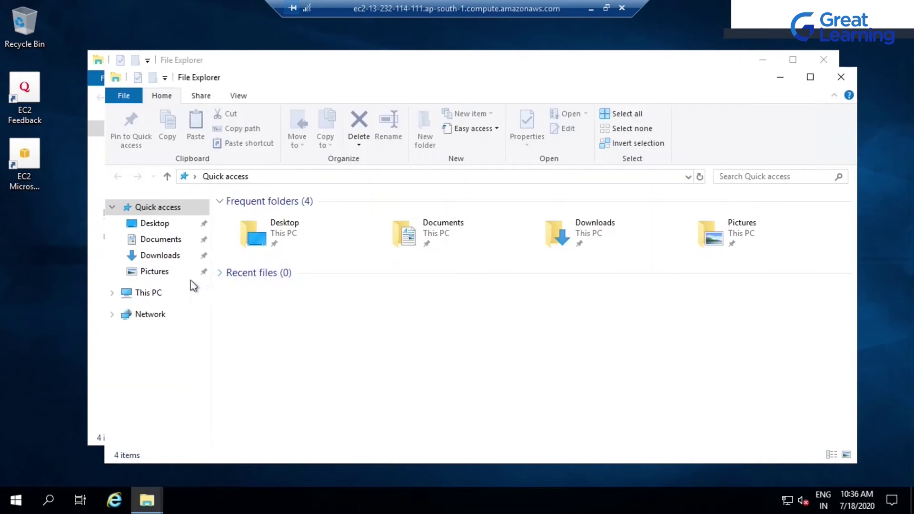
left_click(159, 294)
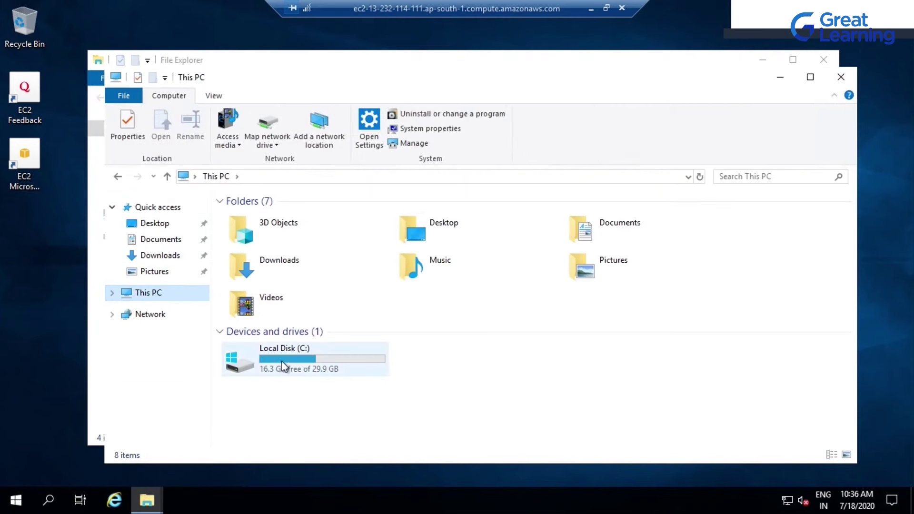
Step: Close the Explorer windows and disconnect the remote desktop session
left_click(832, 78)
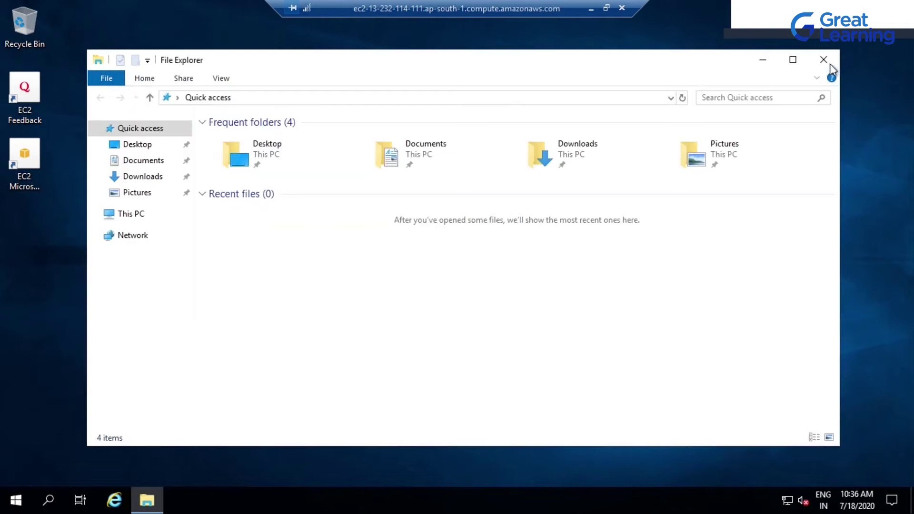
left_click(825, 59)
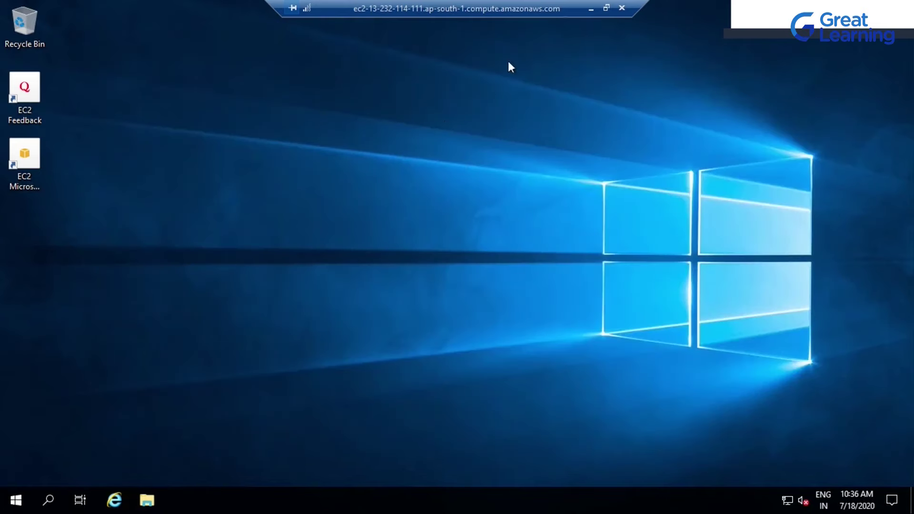
left_click(621, 7)
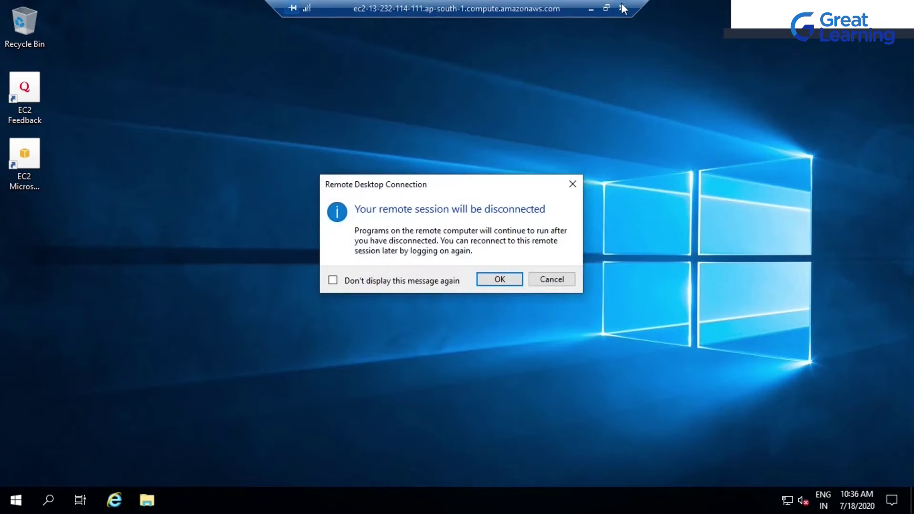
left_click(501, 280)
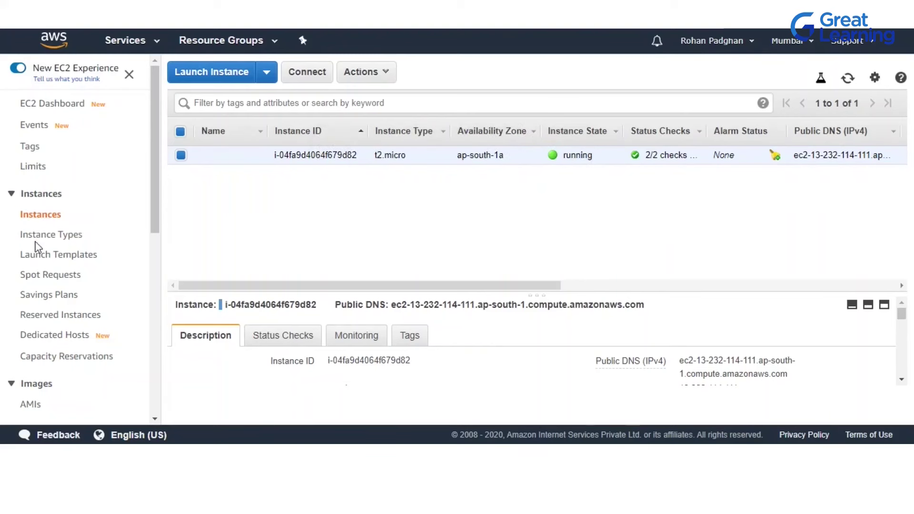
left_click_drag(154, 150, 152, 210)
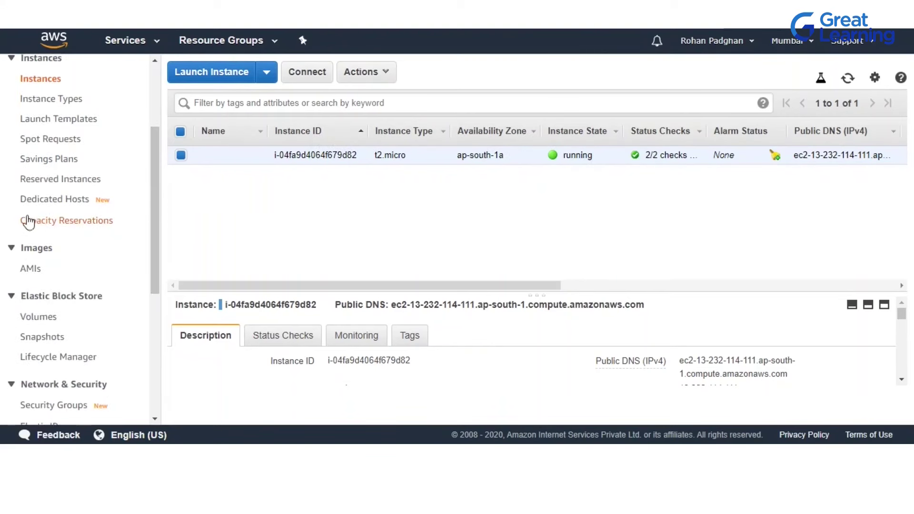
left_click(43, 323)
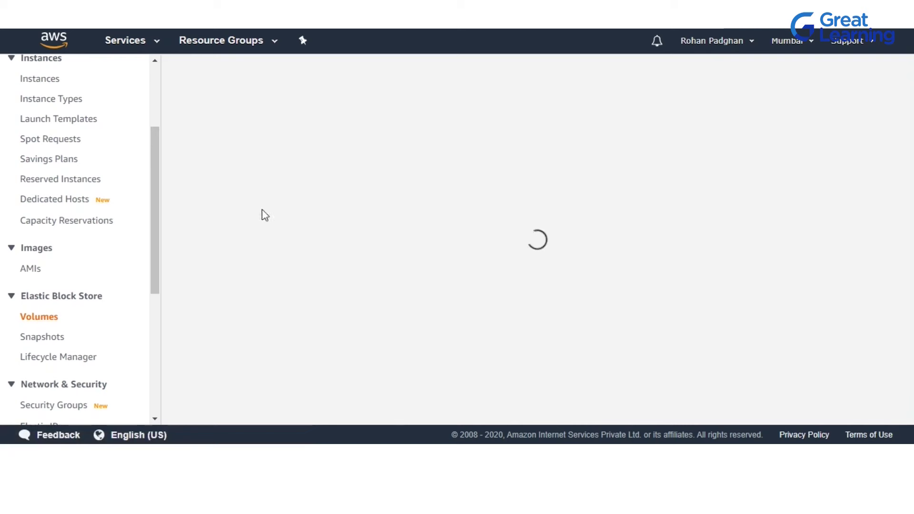
left_click_drag(157, 203, 152, 137)
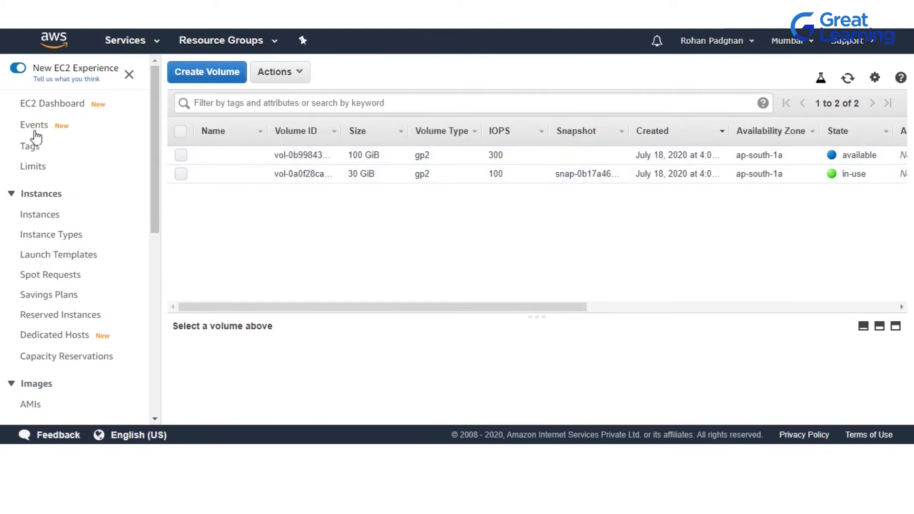
left_click(34, 103)
left_click(256, 184)
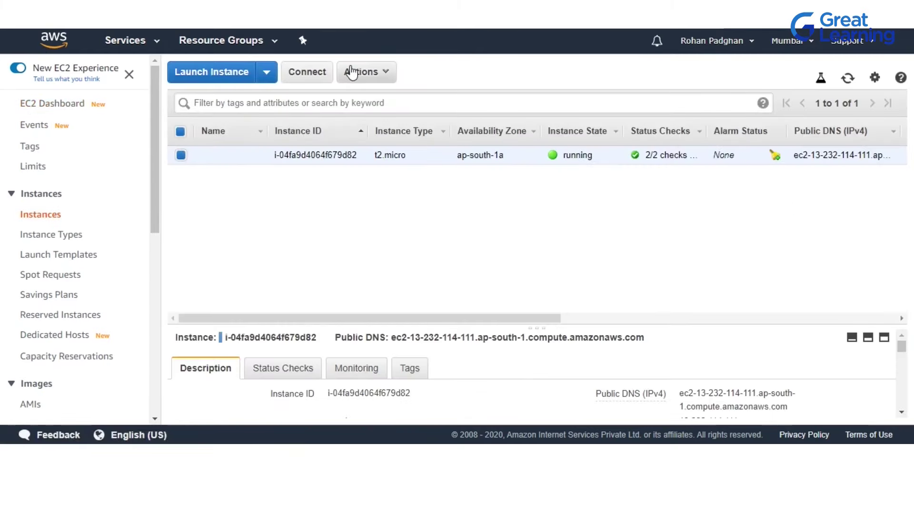
Step: Terminate the t2.micro instance and switch off the New EC2 Experience
left_click(353, 72)
mouse_move(477, 171)
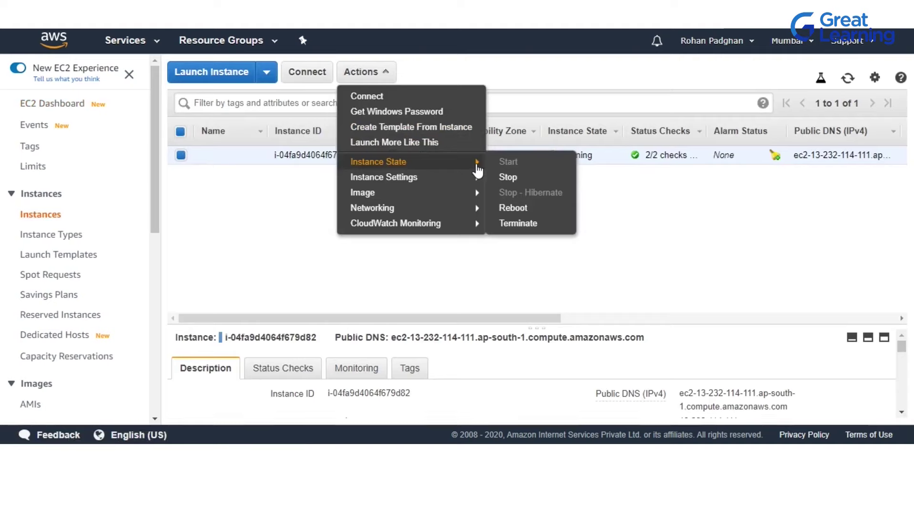
left_click(507, 224)
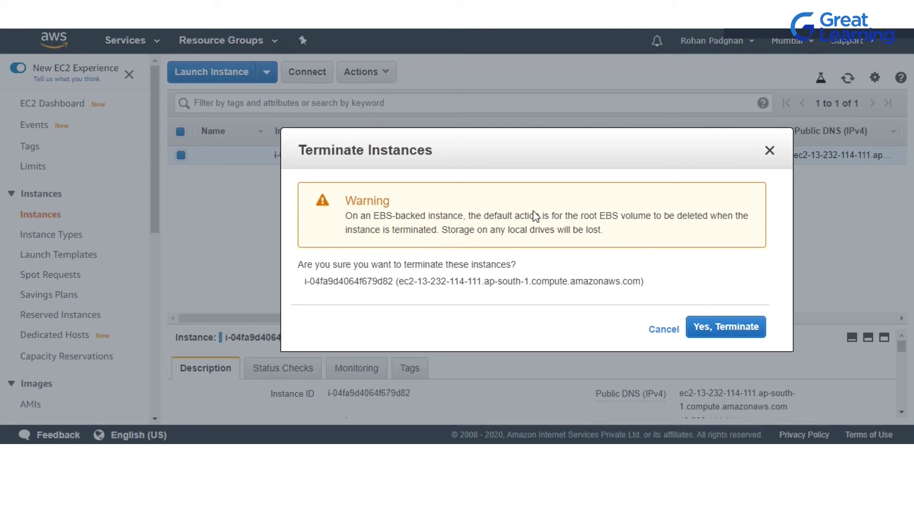
left_click(734, 336)
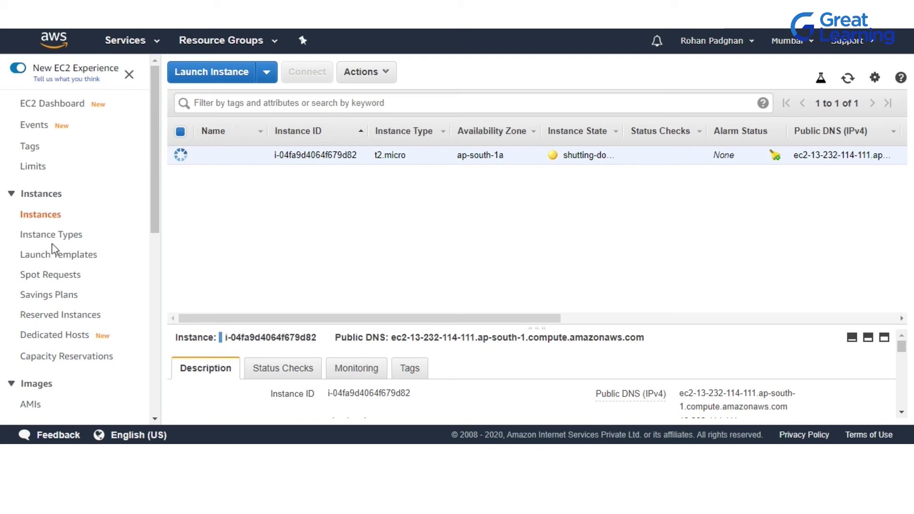
left_click(123, 72)
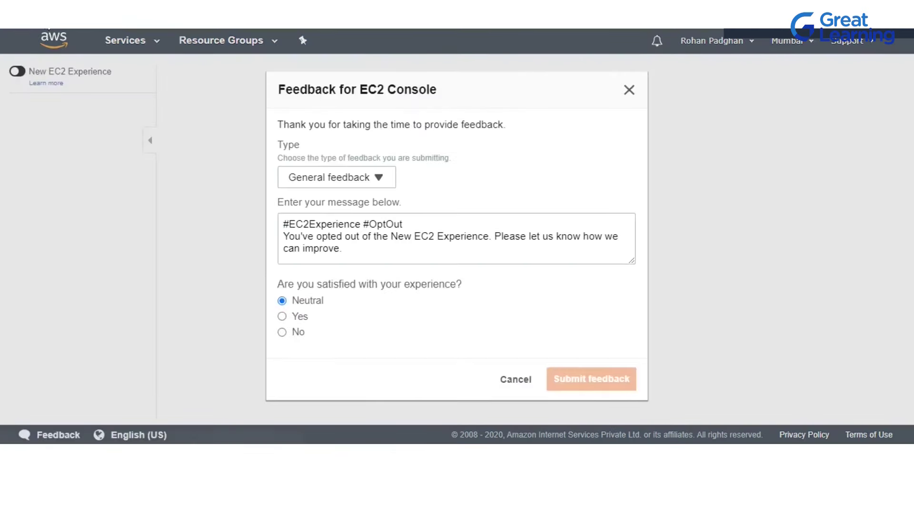
Step: Dismiss the feedback form and open Elastic Beanstalk from the Services list
left_click(628, 90)
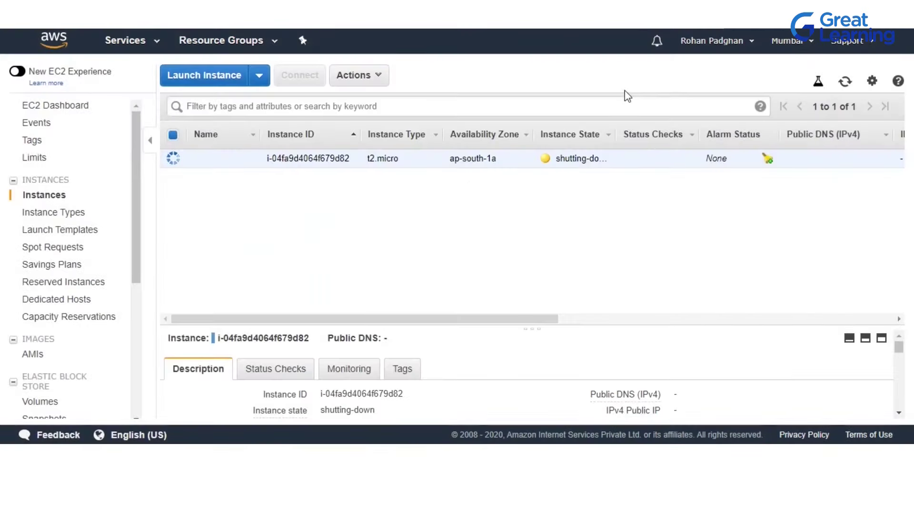
left_click(122, 40)
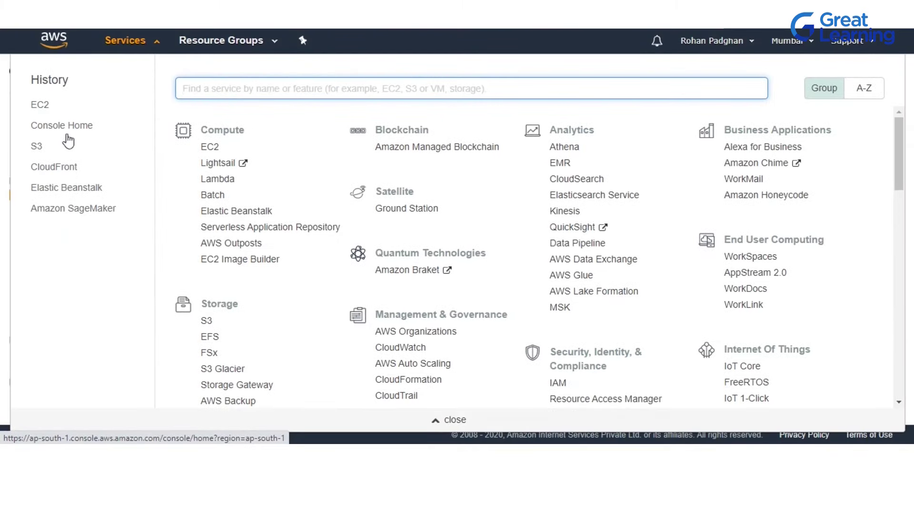
left_click(96, 193)
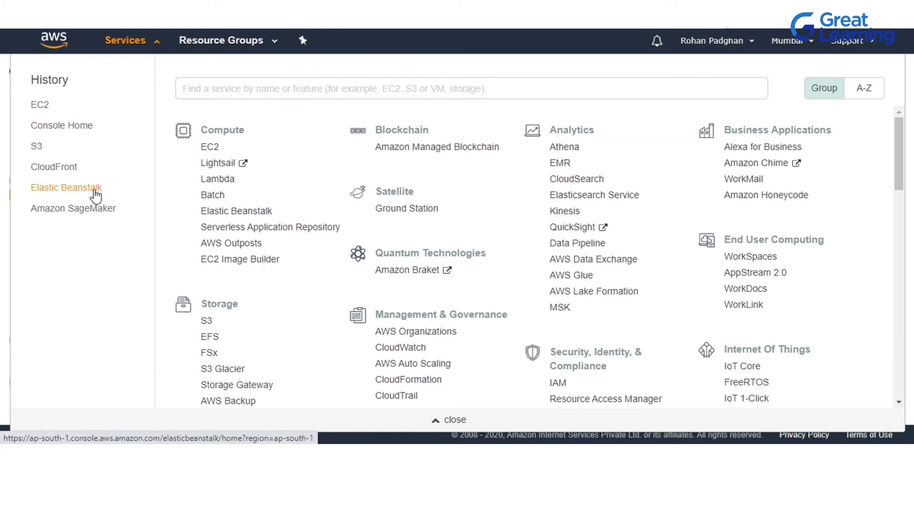
left_click(68, 194)
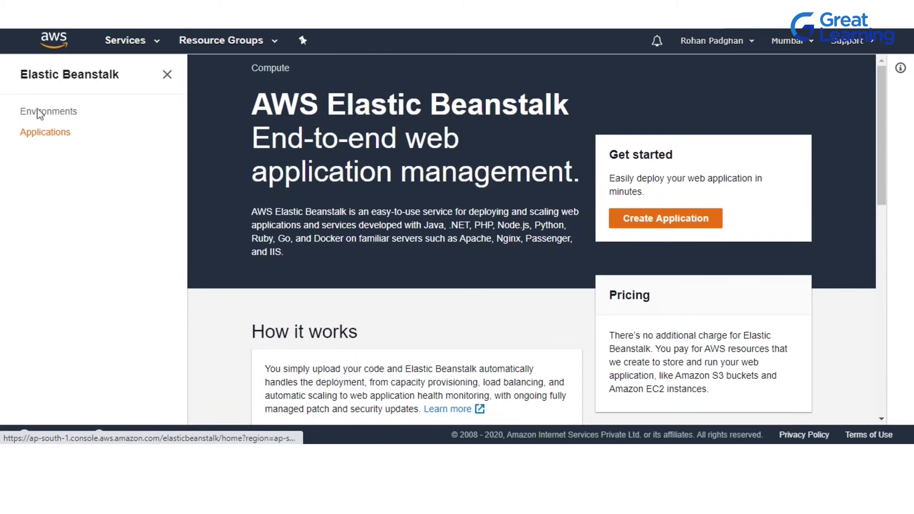
Step: Close and reopen the Elastic Beanstalk side panel, then return to the console home
left_click(62, 114)
left_click(165, 75)
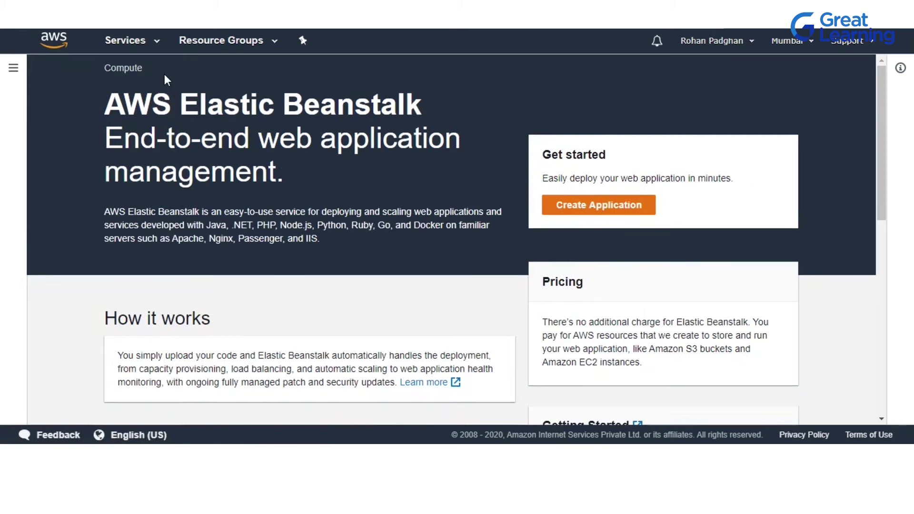
left_click(13, 67)
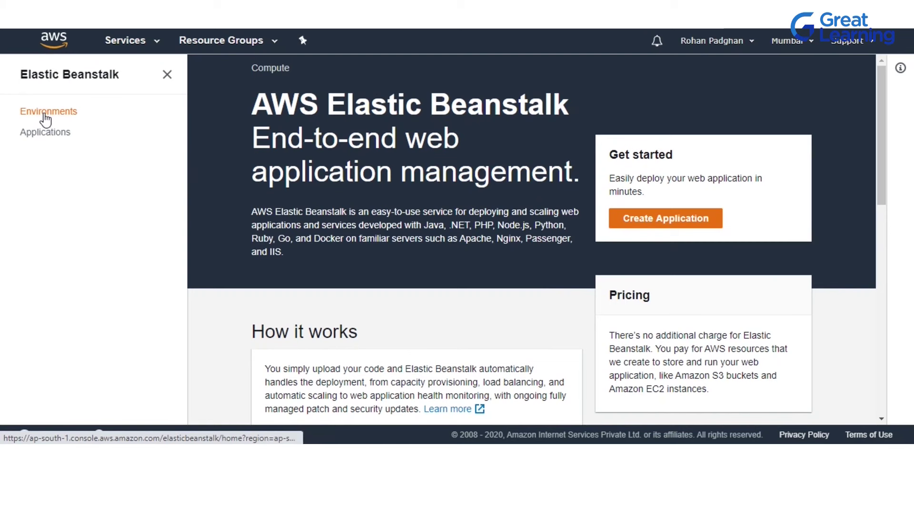
left_click(62, 42)
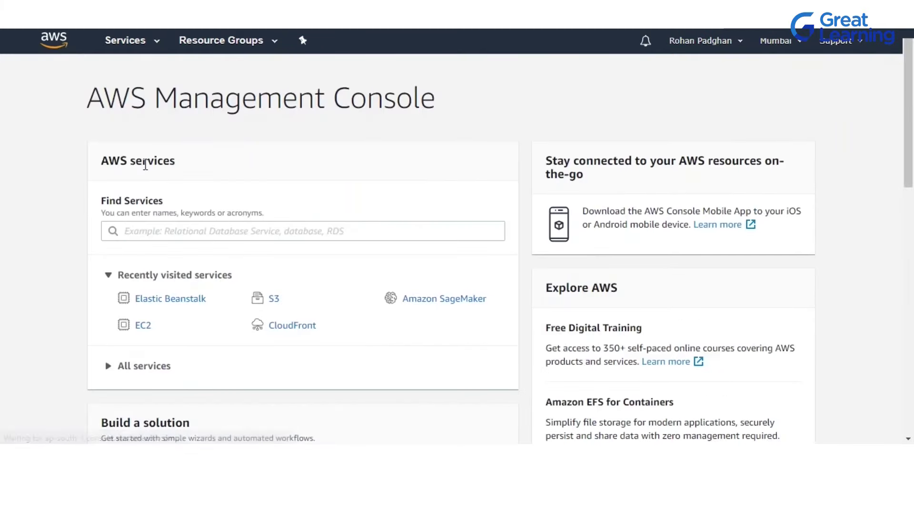
Step: Open EC2 and move from the Instances list to the Volumes list
left_click(141, 327)
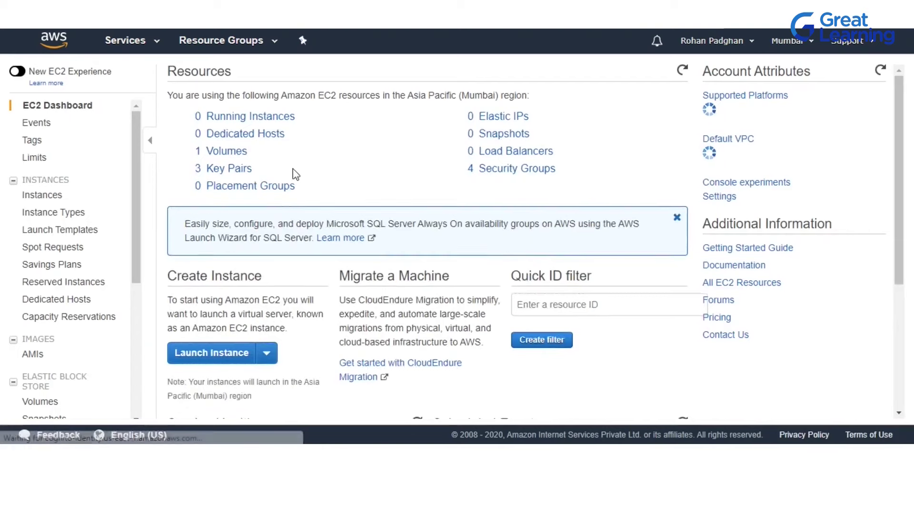
left_click(248, 117)
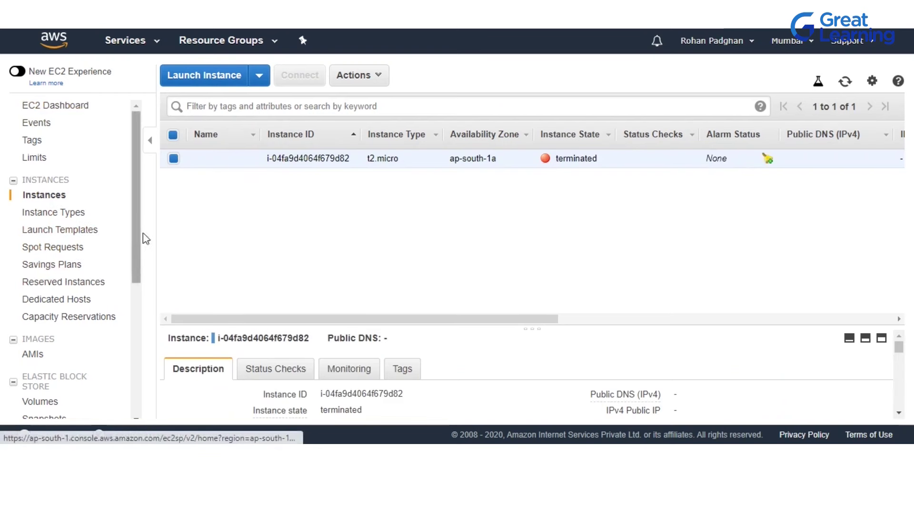
left_click(41, 406)
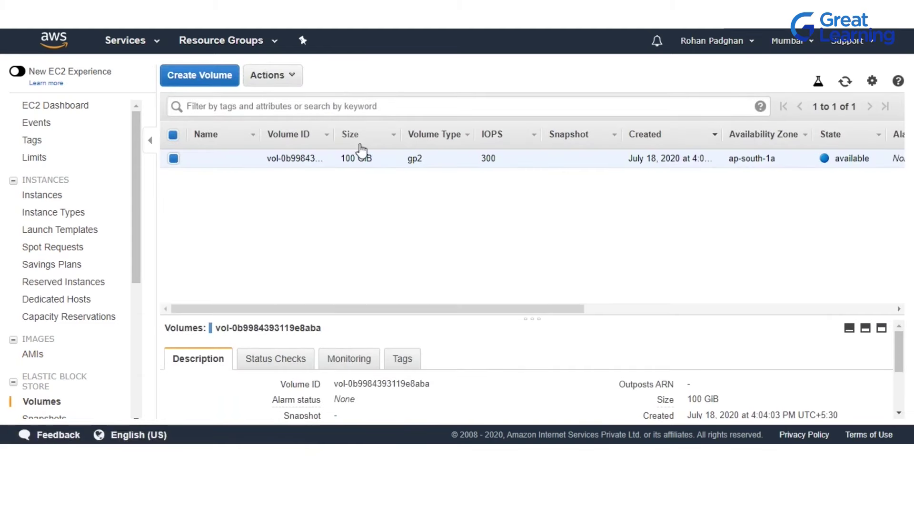
Step: Delete the extra 100 GiB gp2 volume, then go back to the console home page
left_click(288, 77)
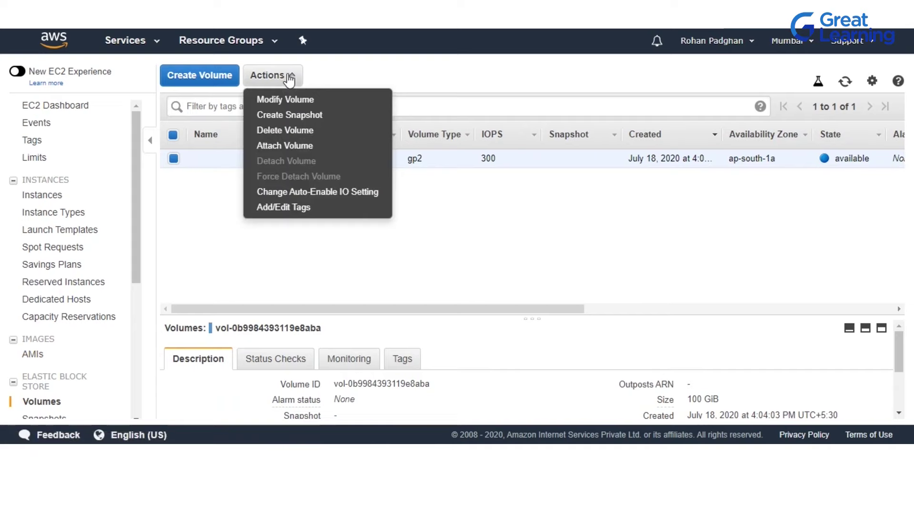
left_click(272, 131)
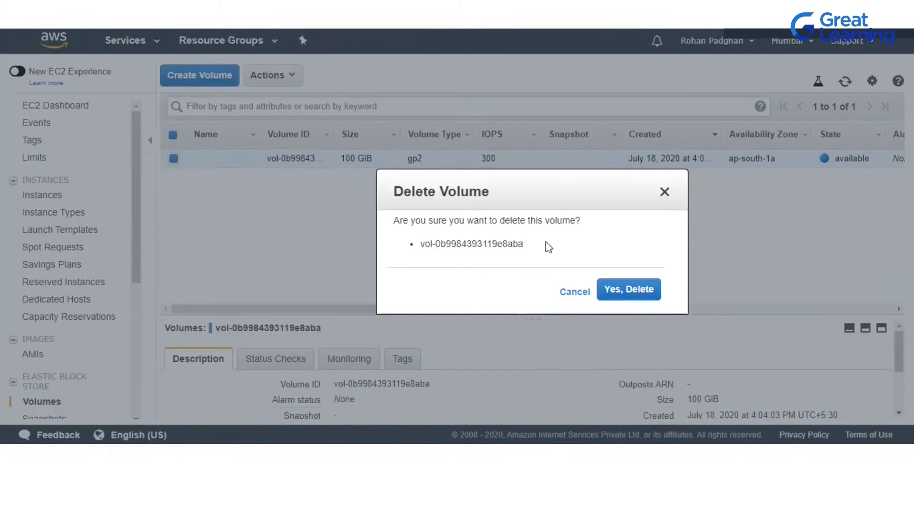
left_click(619, 289)
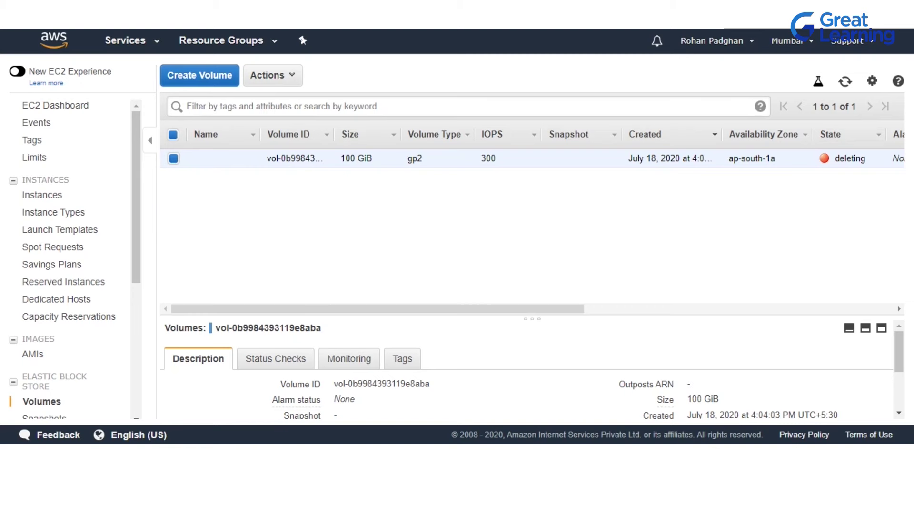
left_click(53, 41)
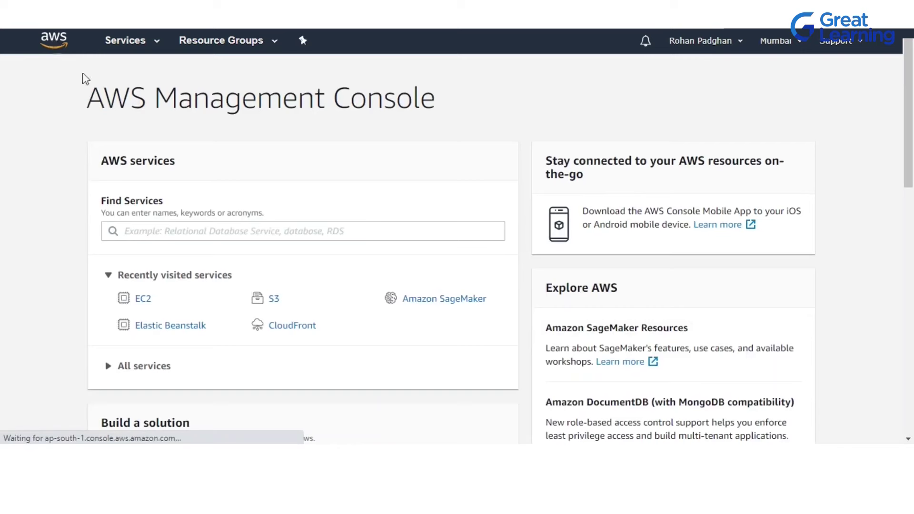
Step: Find the S3 Glacier service by searching 'gla' and open it
left_click(135, 223)
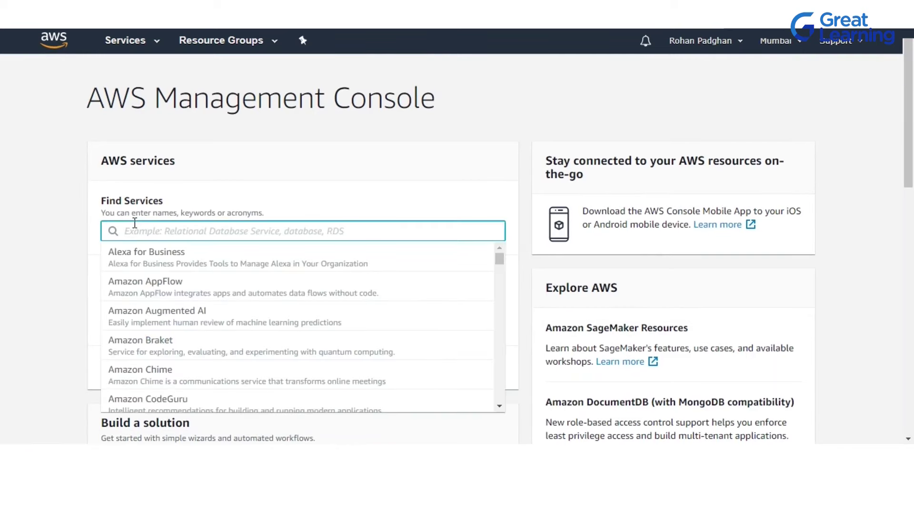
type("glacier")
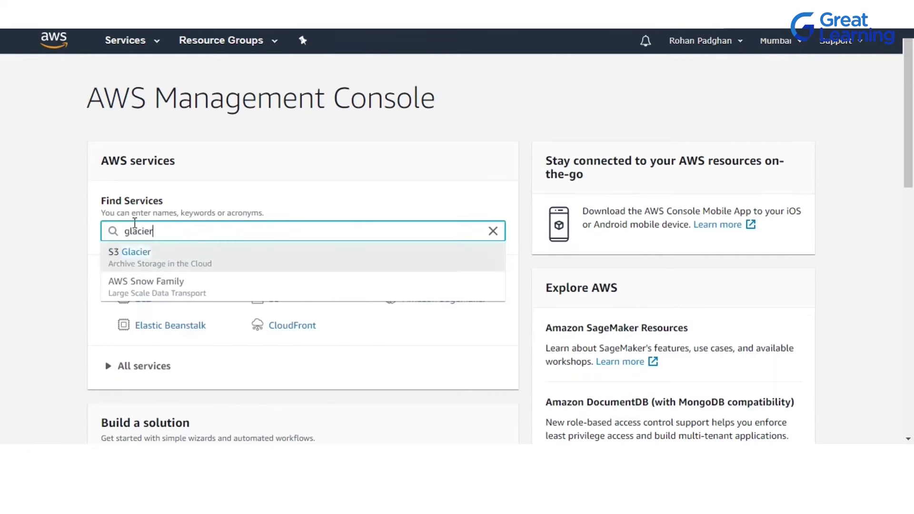
left_click(143, 254)
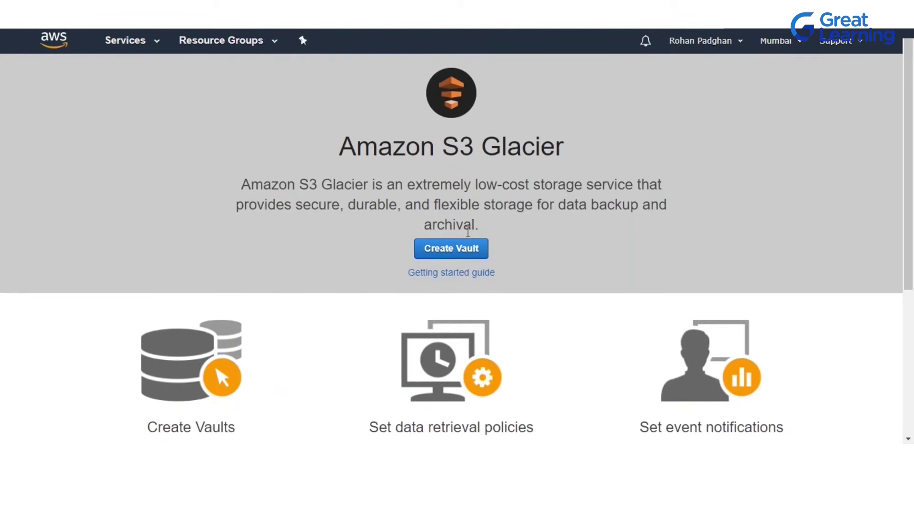
Step: Create a vault named 'sample' in Asia Pacific (Mumbai) with notifications left disabled
left_click(461, 247)
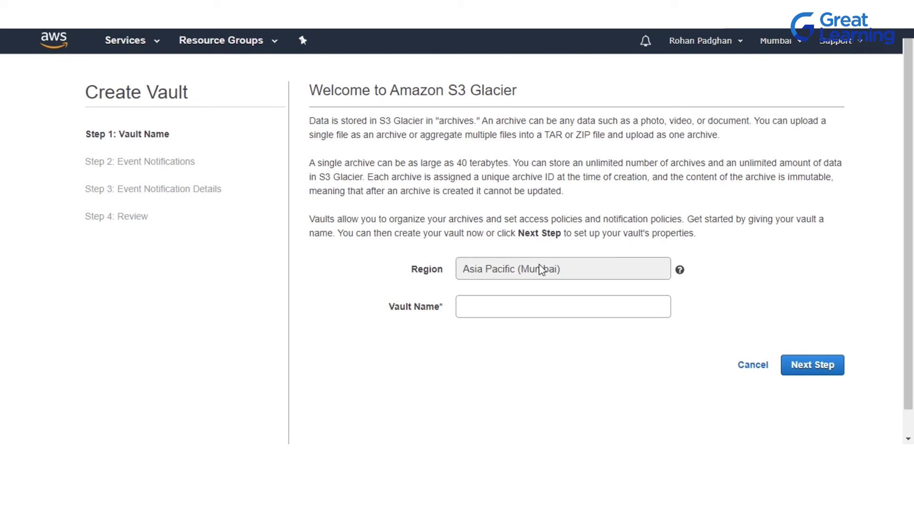
left_click(471, 306)
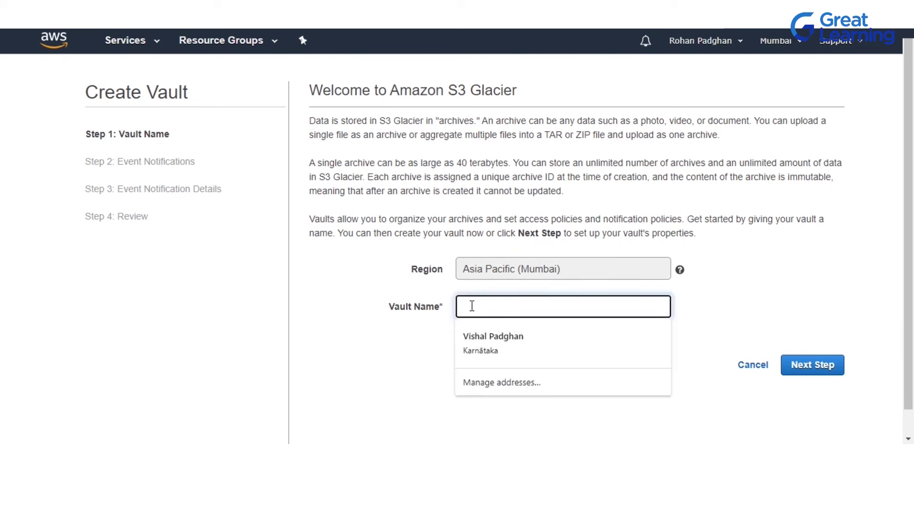
type("sample")
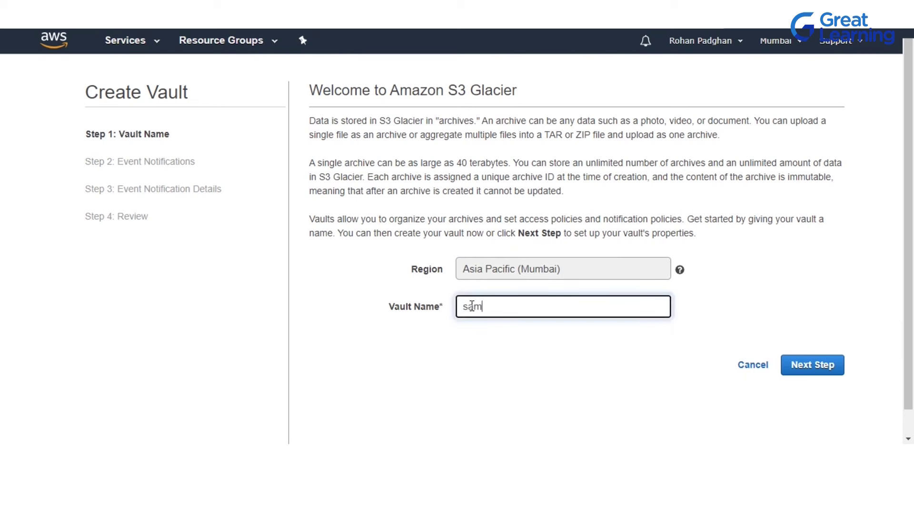
left_click(835, 365)
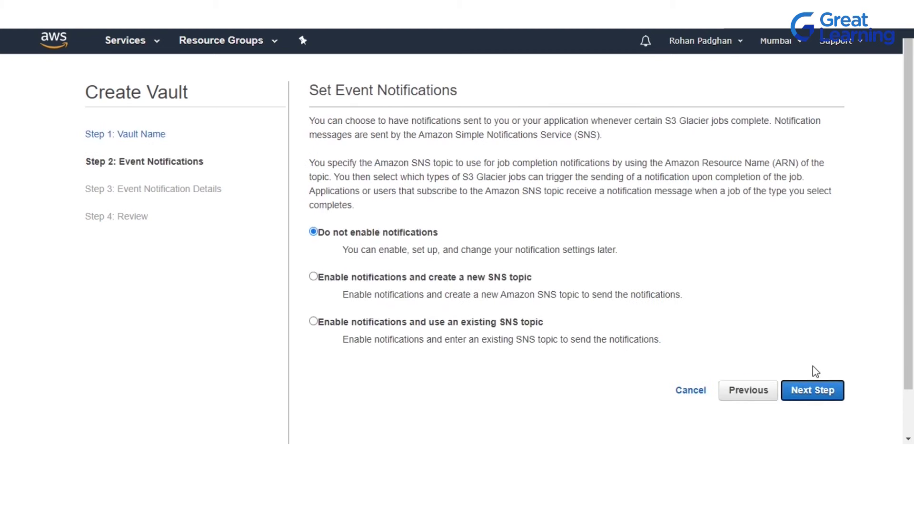
left_click(799, 385)
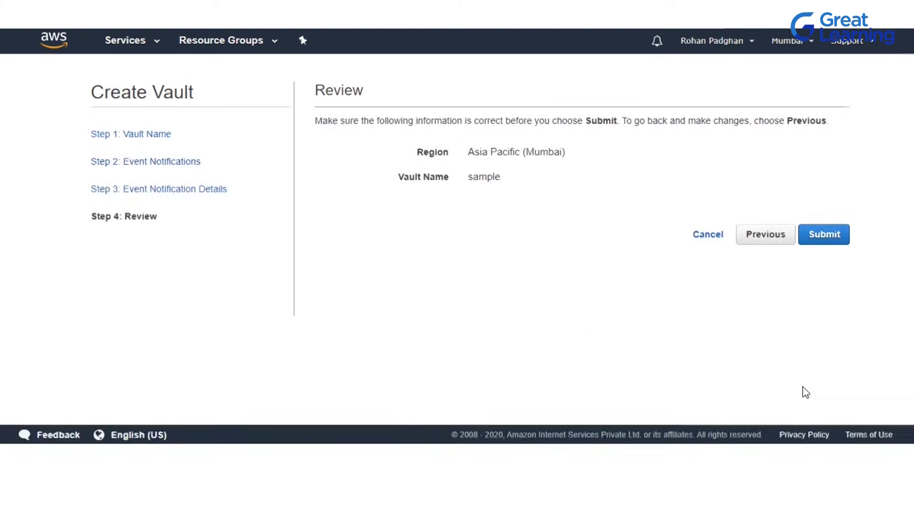
left_click(824, 234)
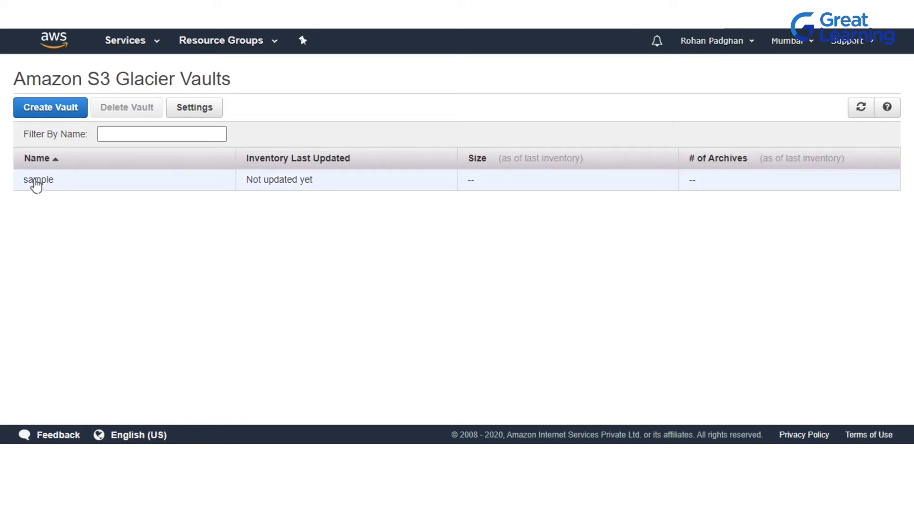
Step: Delete the 'sample' vault, leaving the Vaults list empty, and return to the console home page
left_click(43, 110)
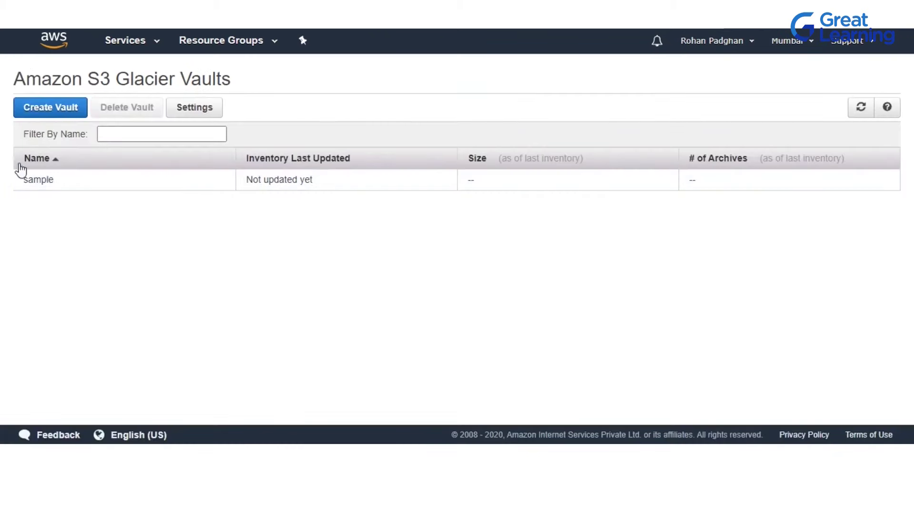
left_click(35, 182)
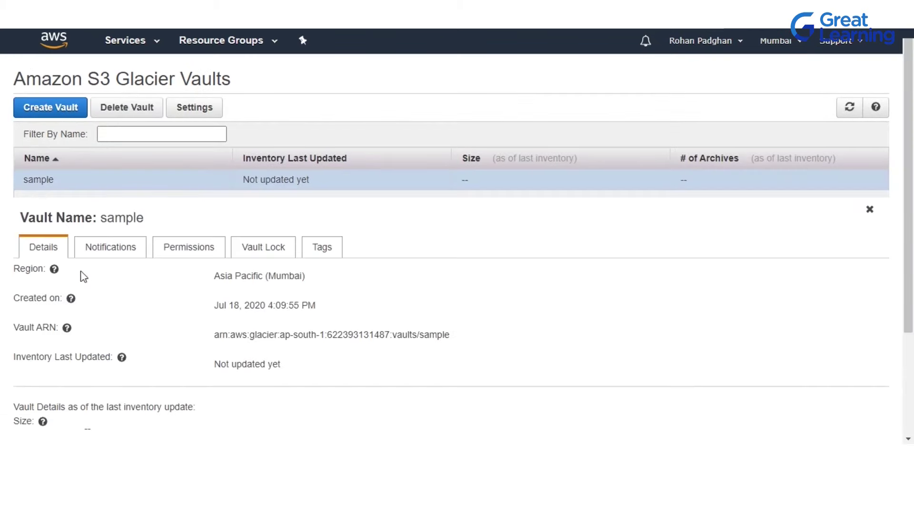
left_click_drag(912, 145, 911, 228)
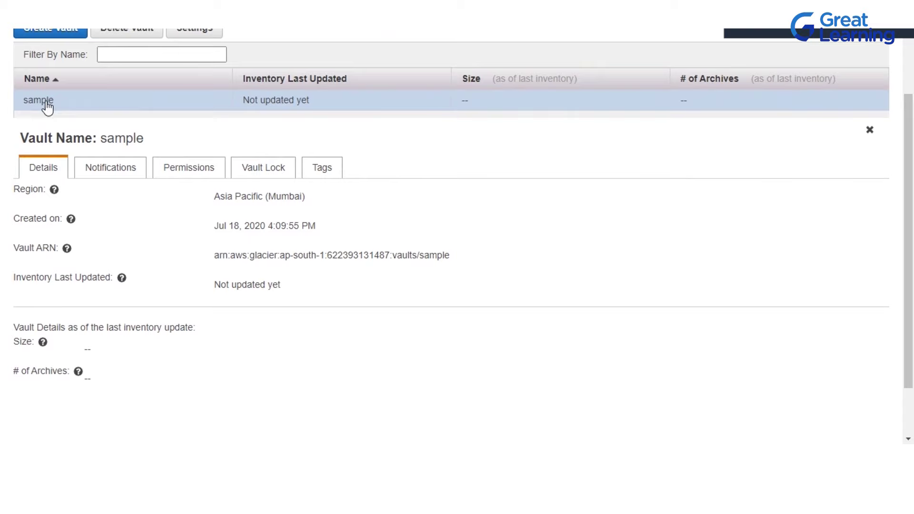
left_click_drag(911, 162, 912, 106)
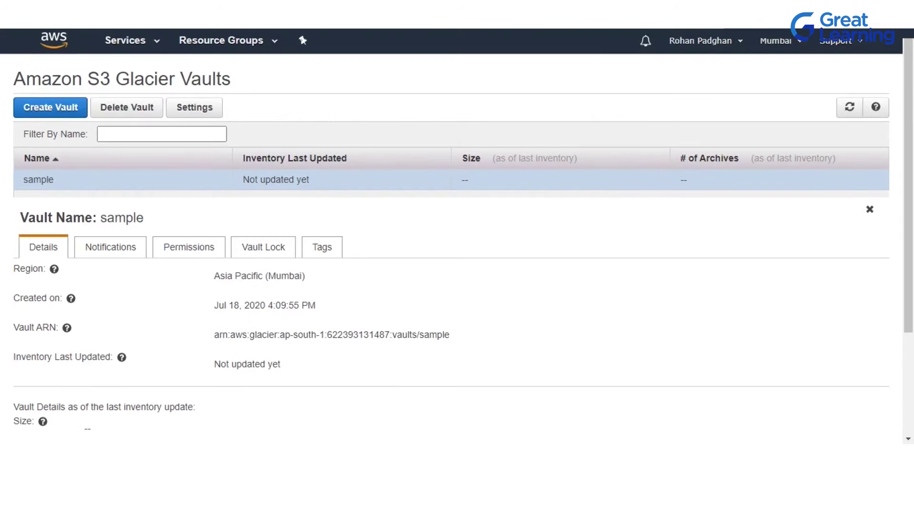
left_click(113, 108)
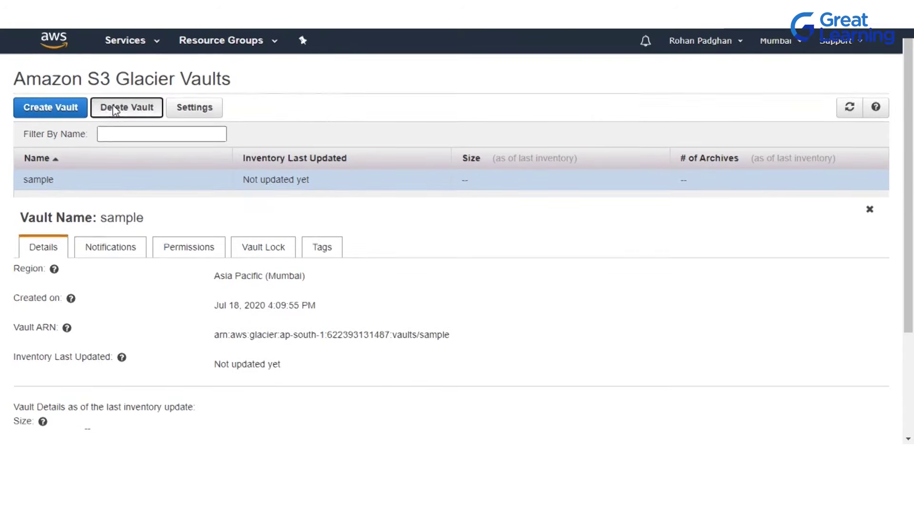
left_click(576, 188)
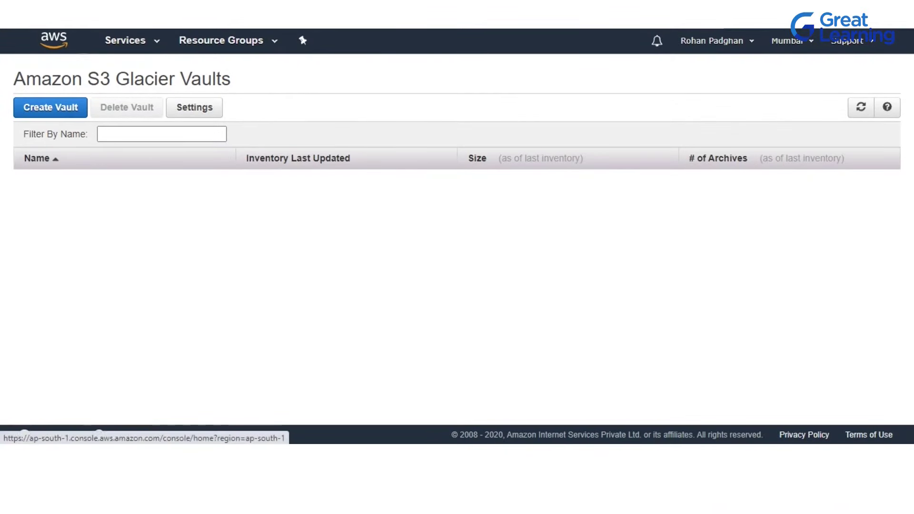
left_click(49, 43)
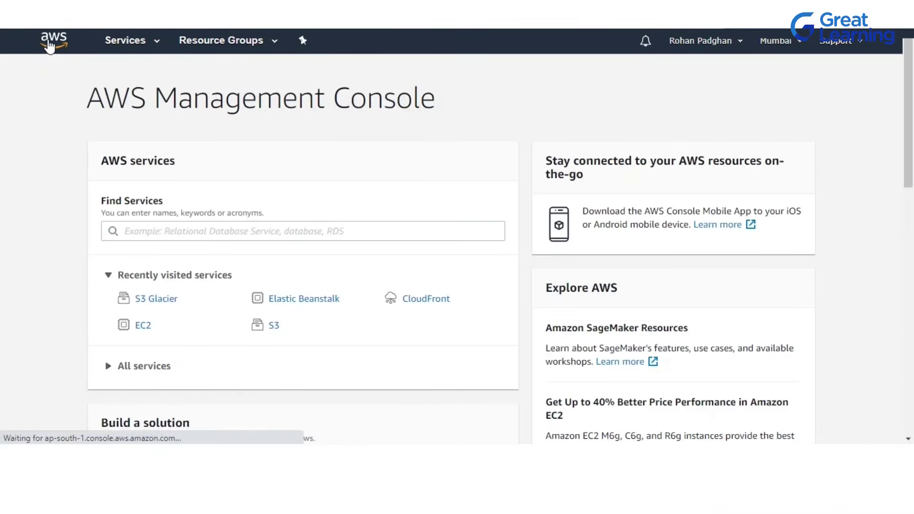
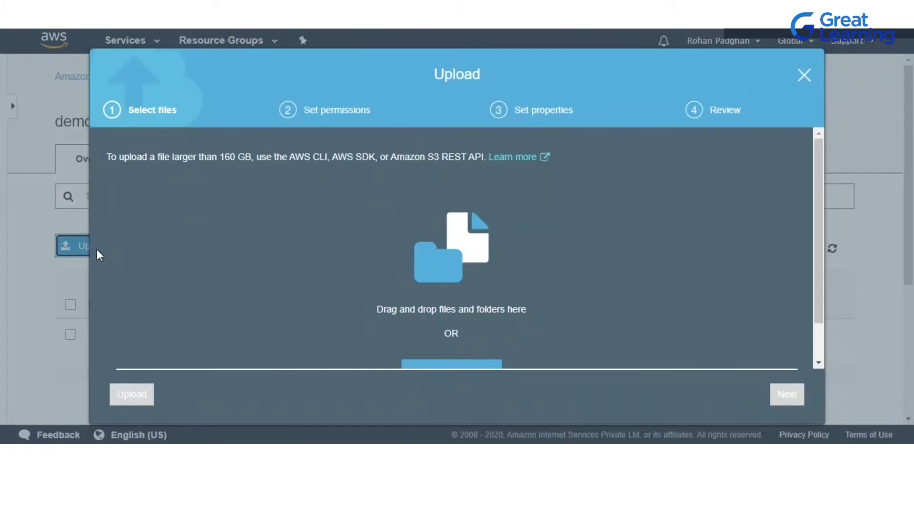
Step: Upload 1.jpg from Downloads to demo2today and check the operations summary showing 1 error
left_click(459, 361)
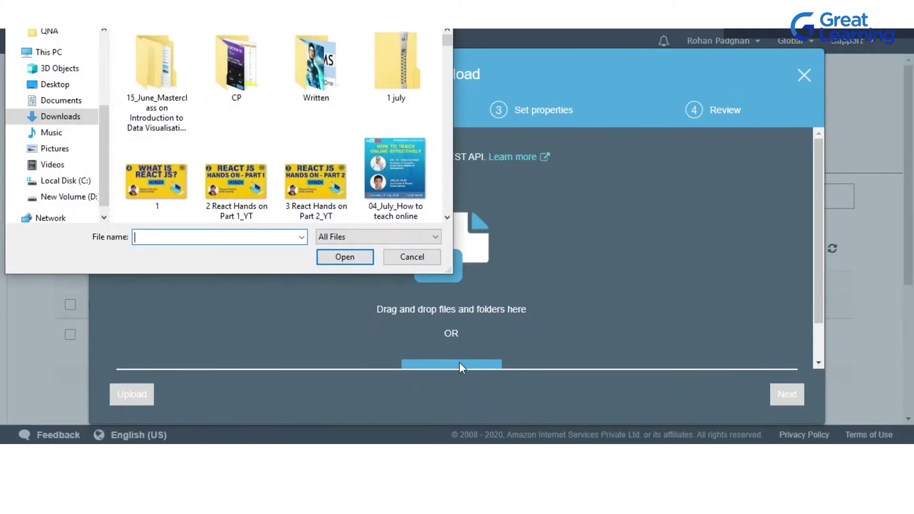
left_click(164, 173)
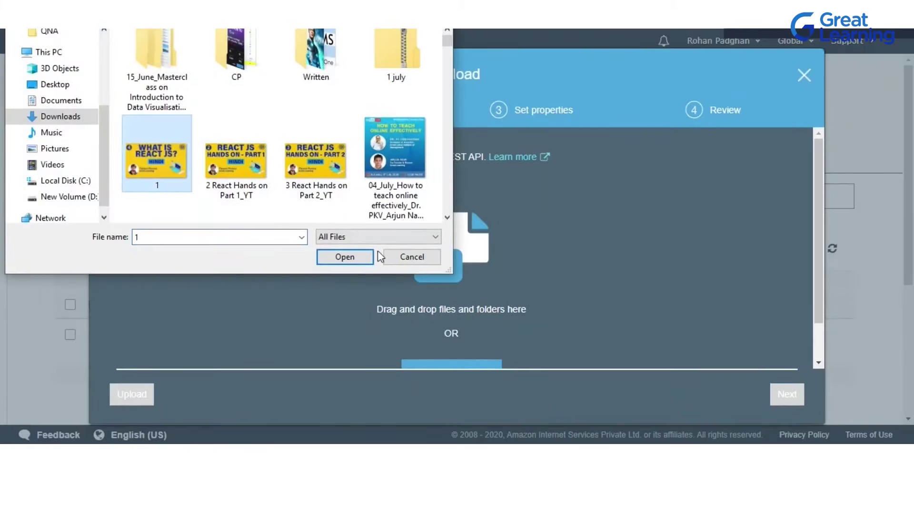
left_click(344, 257)
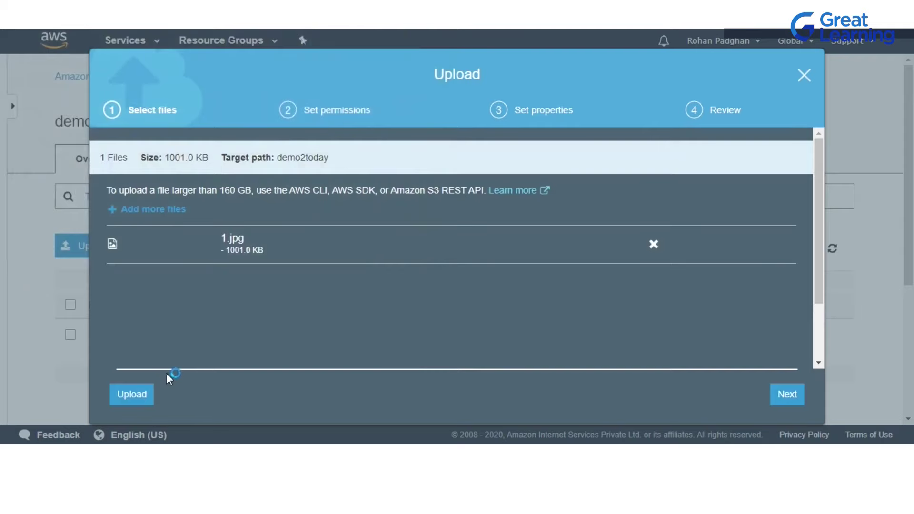
left_click(135, 394)
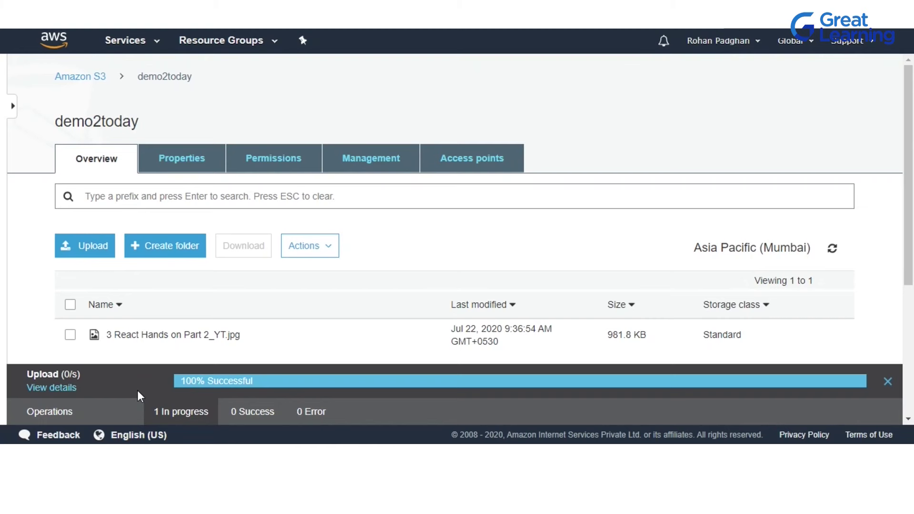
left_click_drag(909, 204, 912, 285)
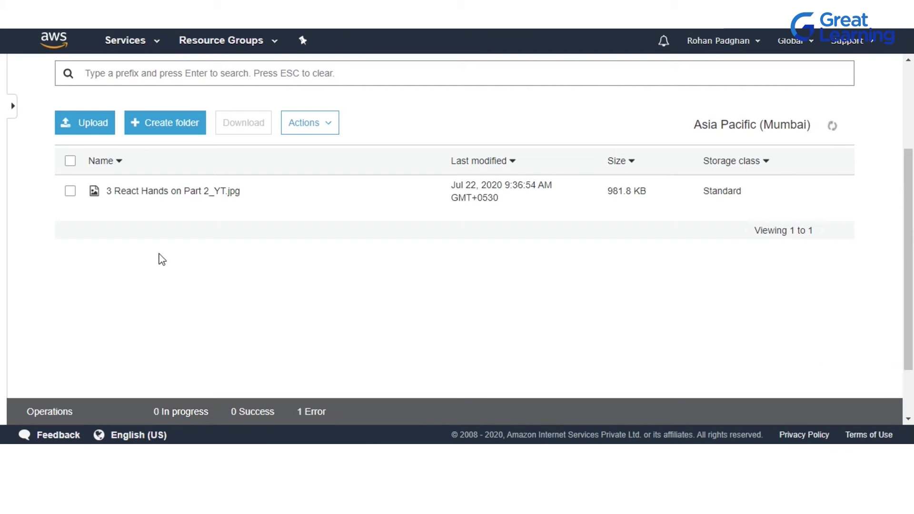
Step: Check the failed upload's error, then upload images.jpg from Downloads into demo2today
left_click(306, 421)
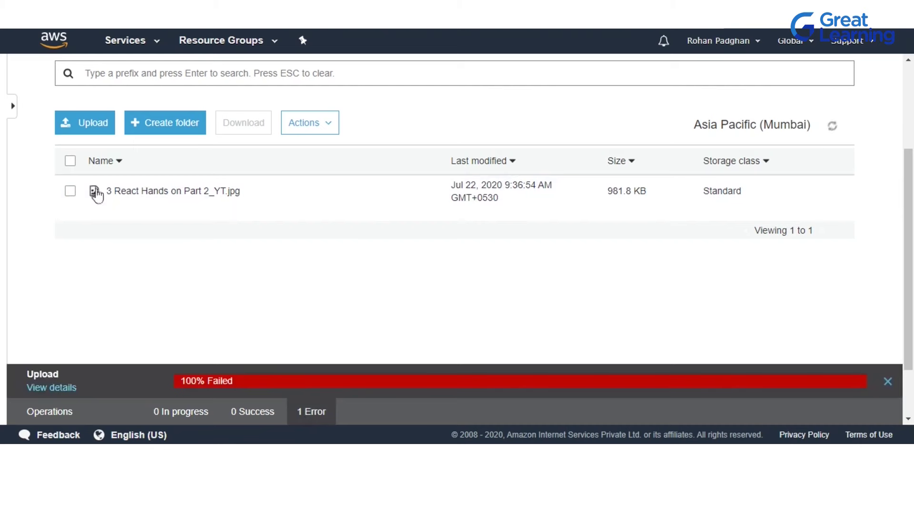
left_click(107, 127)
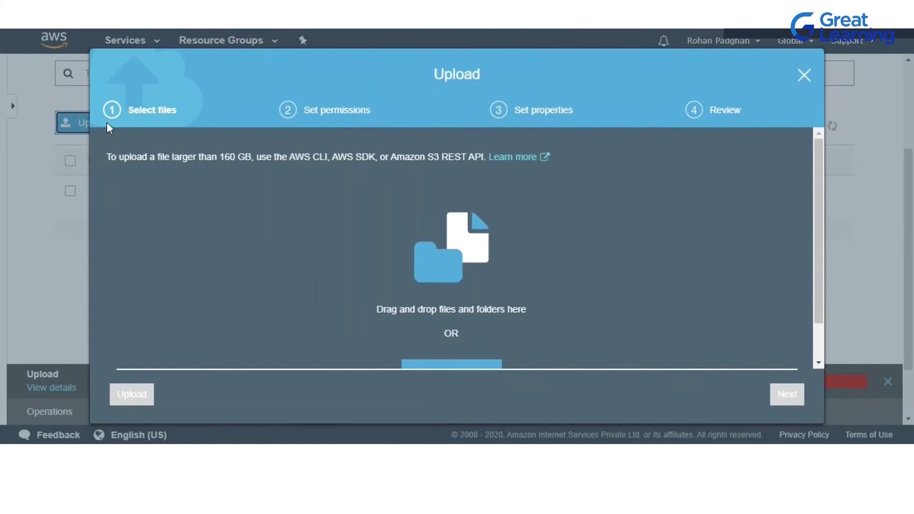
left_click(438, 364)
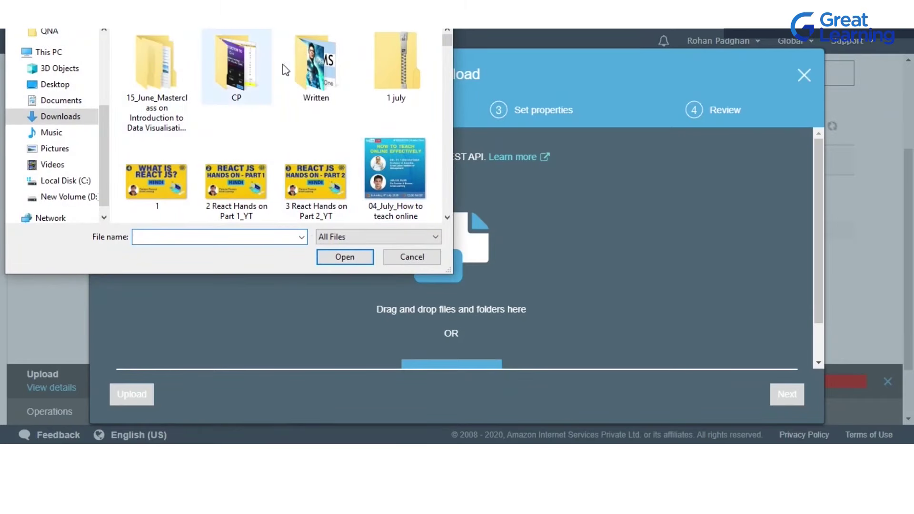
scroll(298, 67, "down", 3)
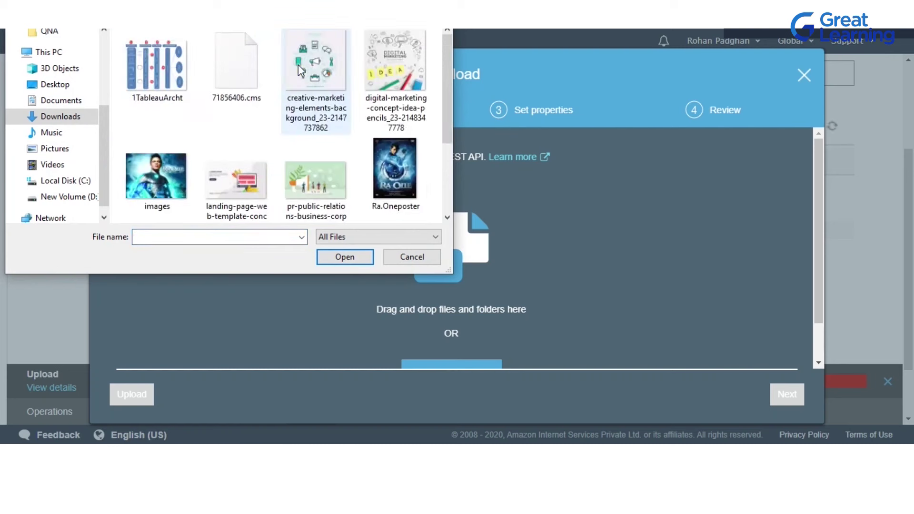
left_click(173, 177)
left_click(352, 261)
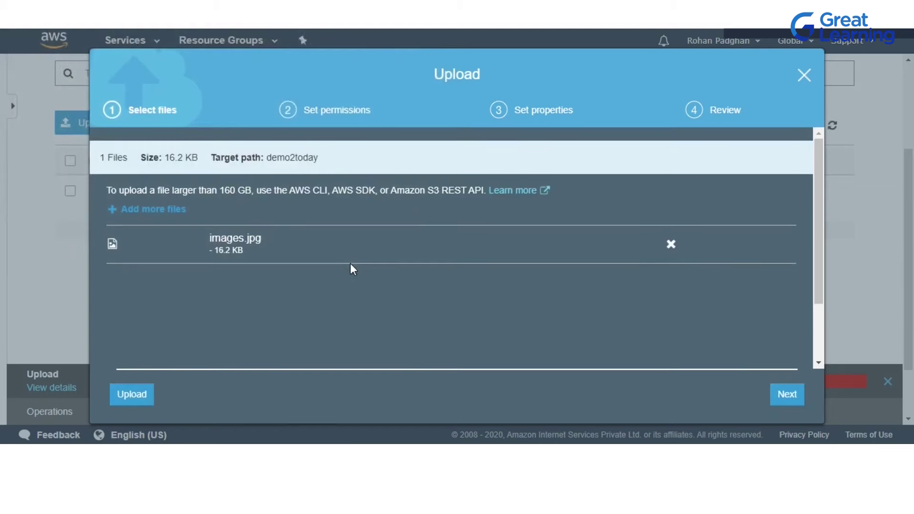
left_click(127, 395)
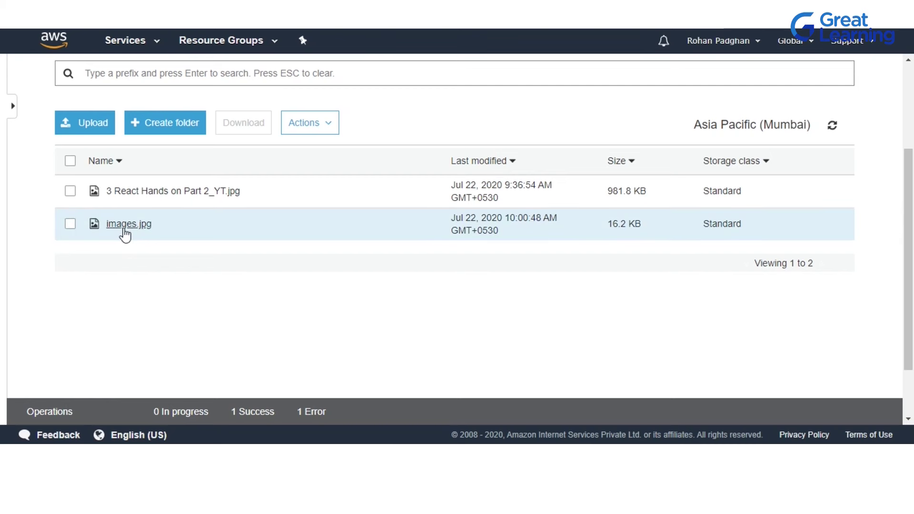
Step: View images.jpg's overview, enable versioning in demo2today's properties, and go back to the buckets list
left_click(124, 228)
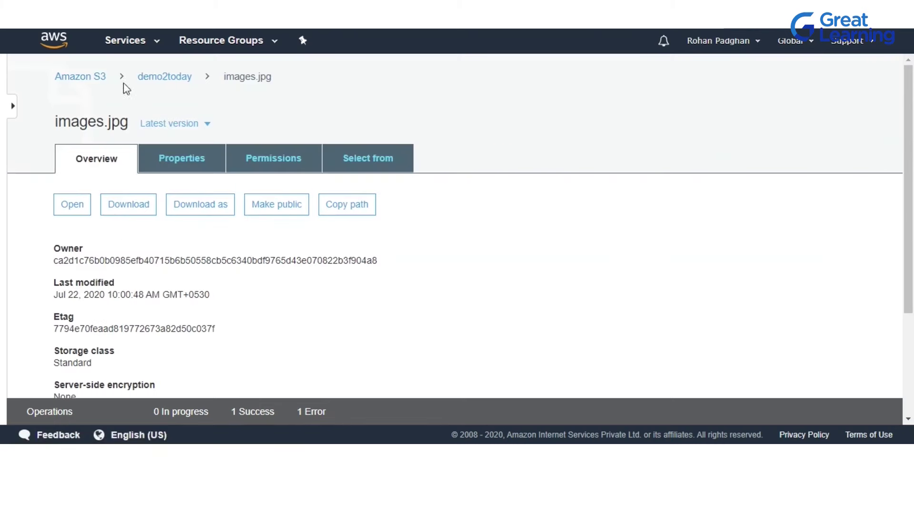
left_click(163, 79)
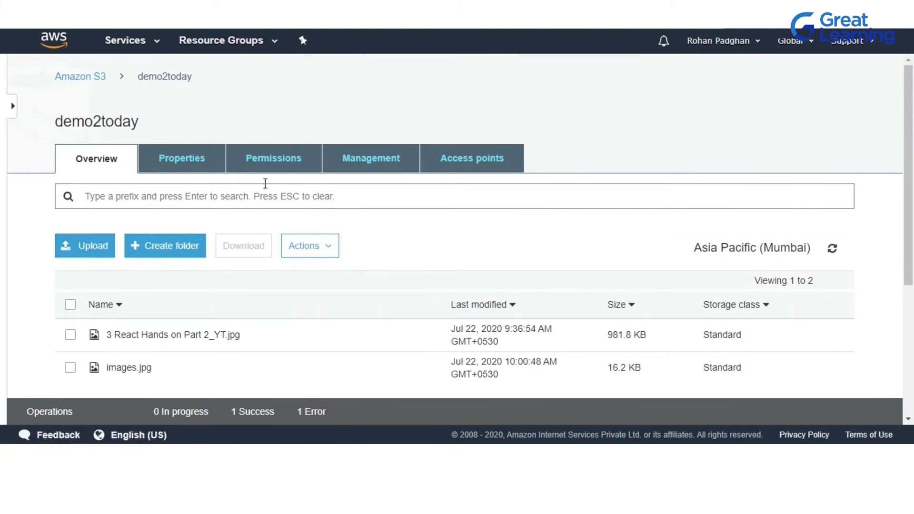
left_click(188, 157)
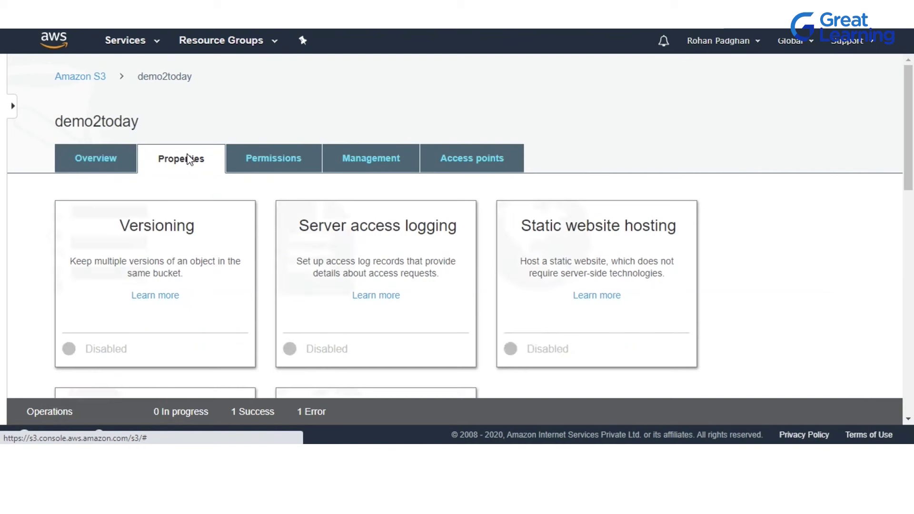
left_click(71, 349)
left_click(90, 276)
left_click(384, 381)
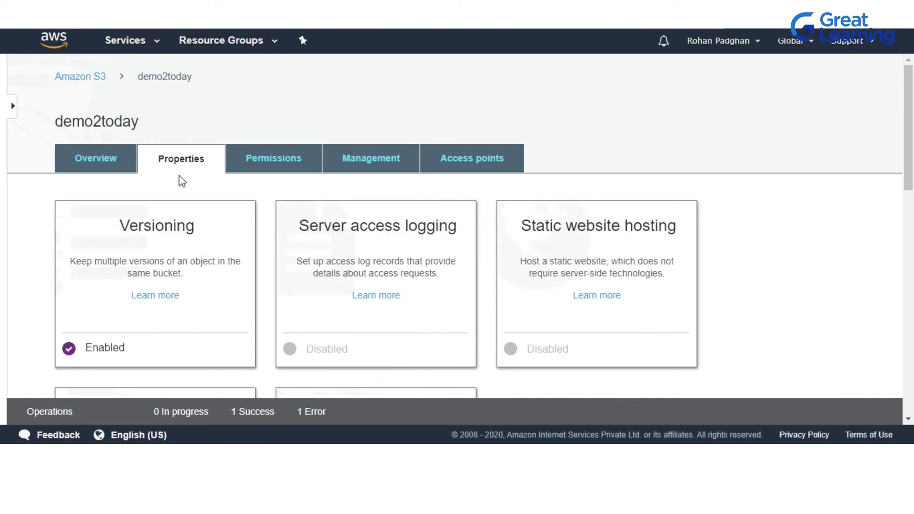
left_click(99, 162)
left_click(86, 79)
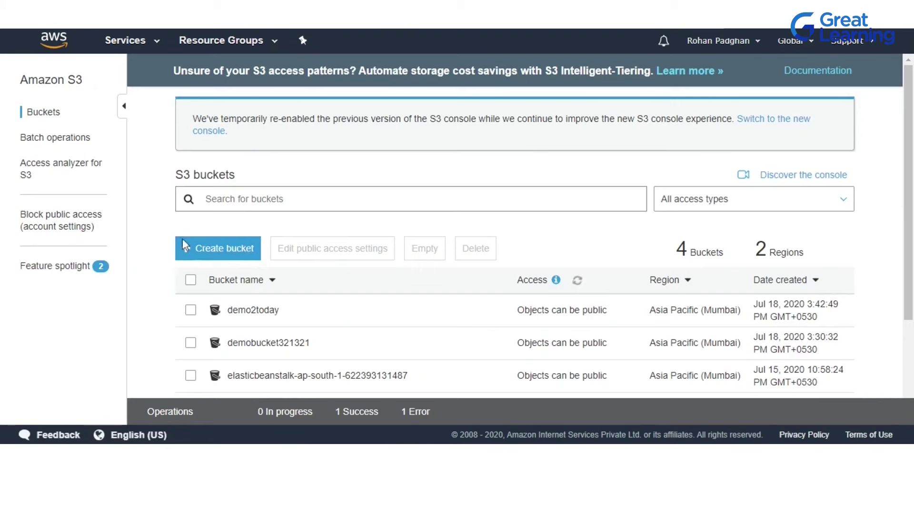
Step: Open demo2today and add images.jpg from Downloads to a new upload
left_click(239, 313)
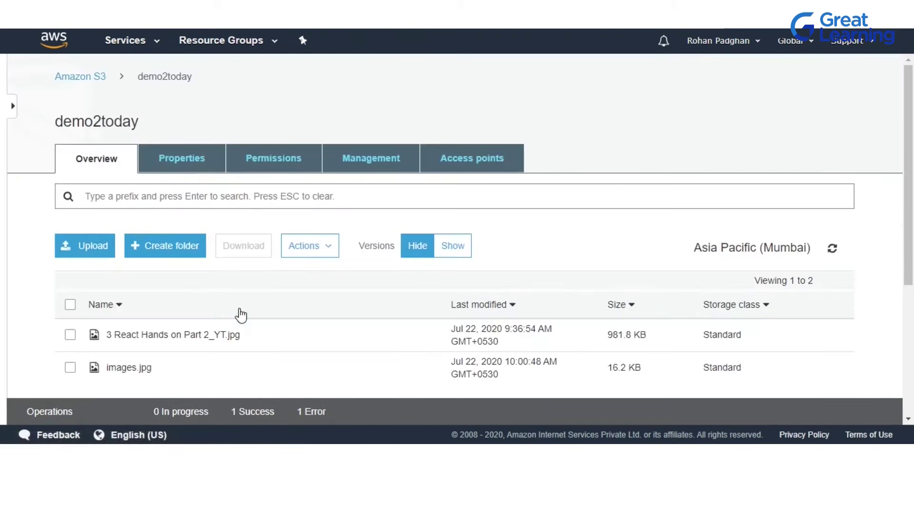
left_click(97, 251)
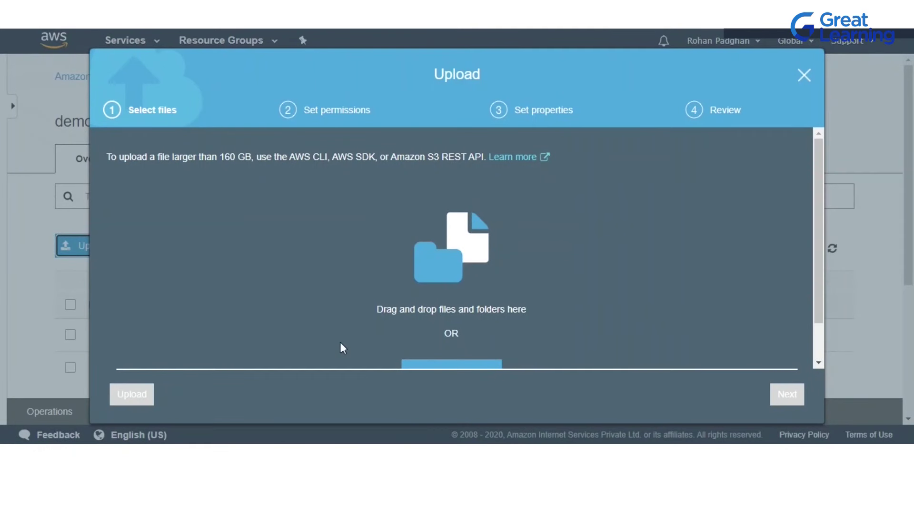
left_click(421, 363)
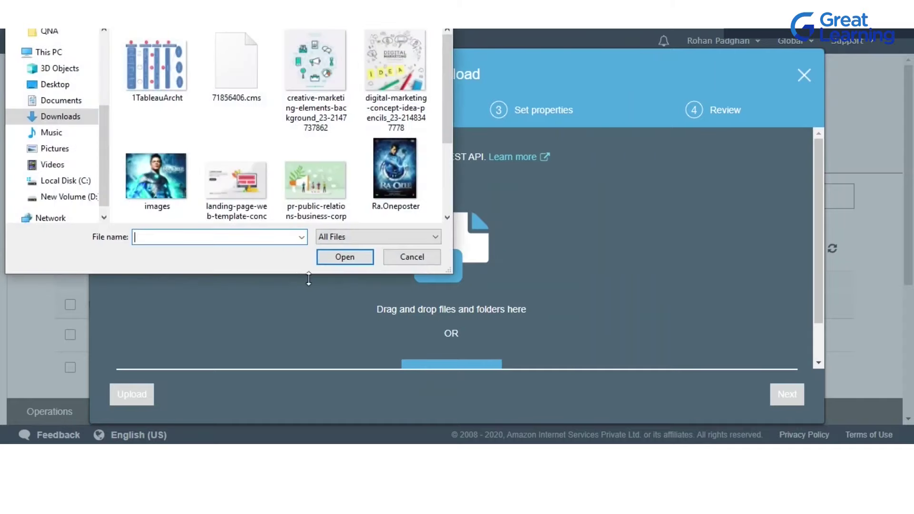
left_click(168, 162)
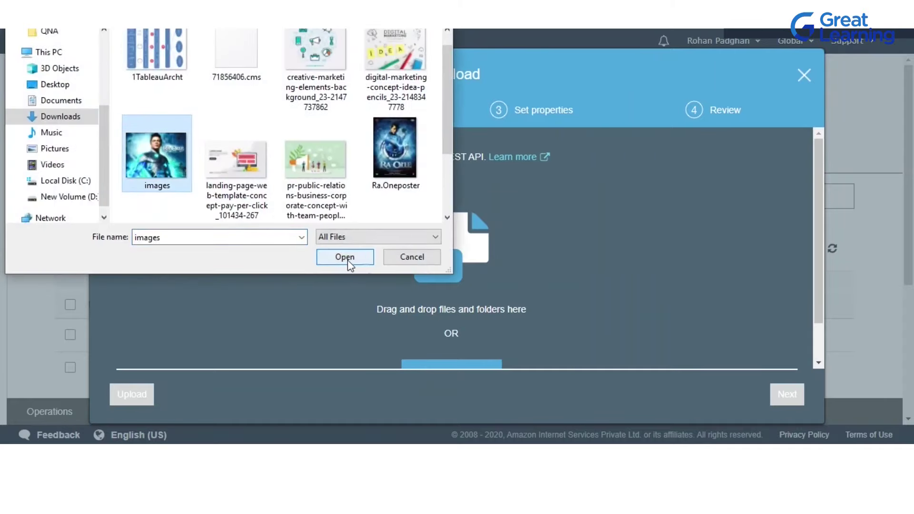
left_click(345, 257)
left_click(124, 398)
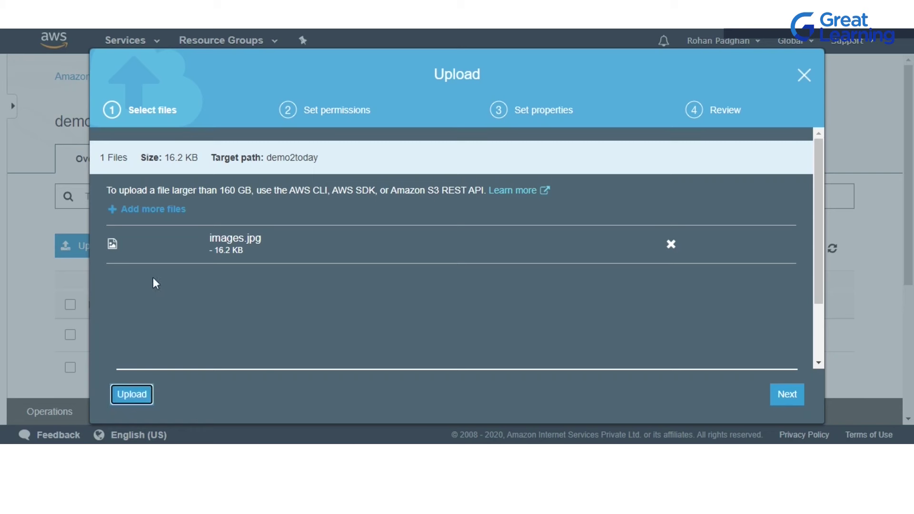
Step: Keep the default Permissions and Properties and upload images.jpg as a new version
left_click(788, 400)
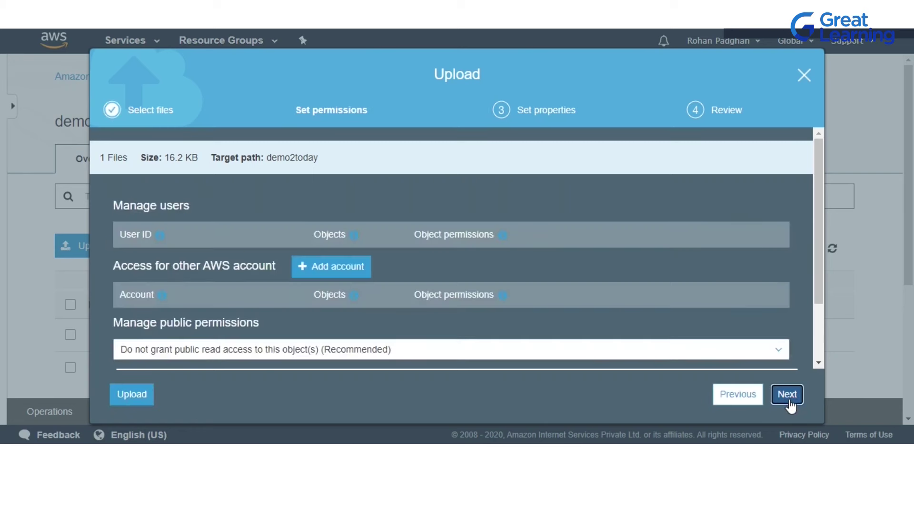
left_click(788, 400)
left_click(788, 401)
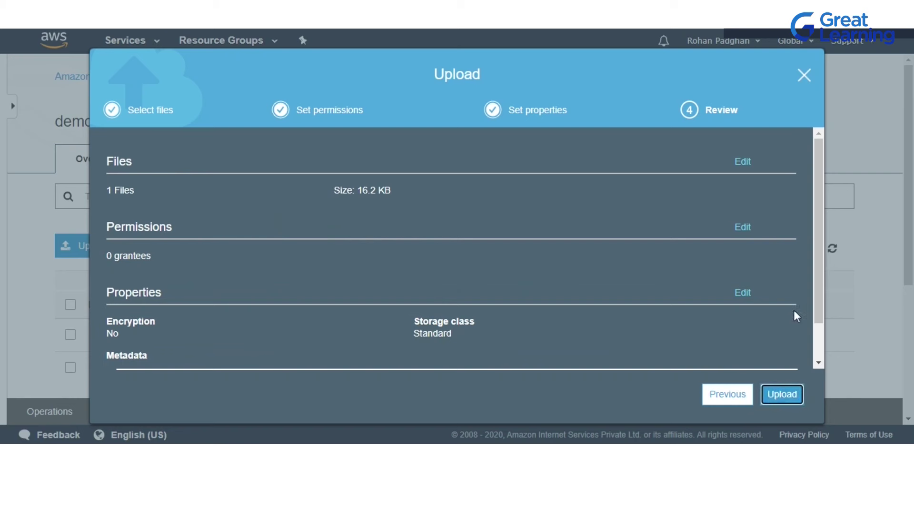
left_click_drag(816, 292, 816, 343)
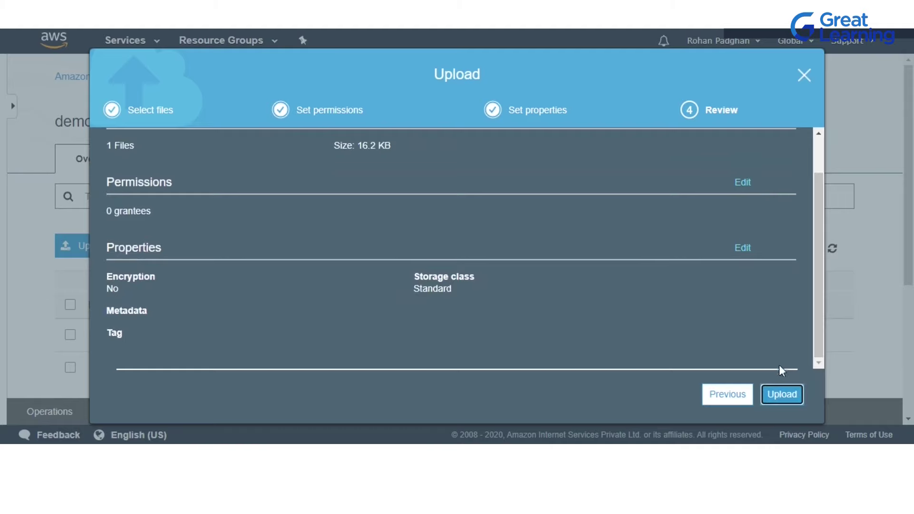
left_click(782, 394)
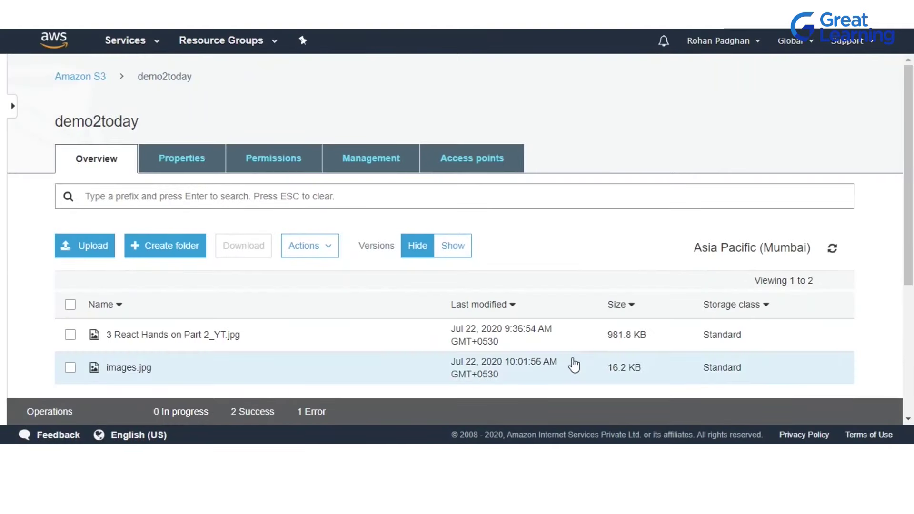
left_click_drag(913, 161, 912, 238)
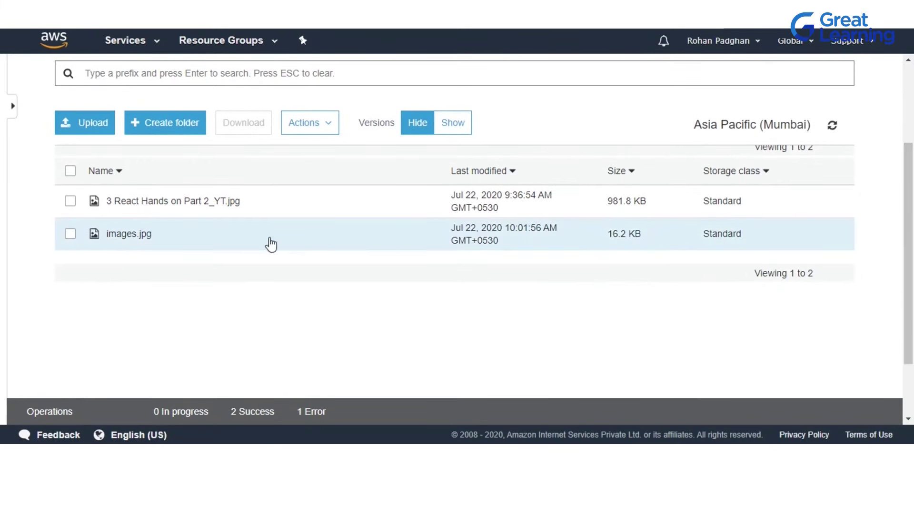
Step: Show images.jpg's details and view its older 10:00:48 version
left_click(71, 234)
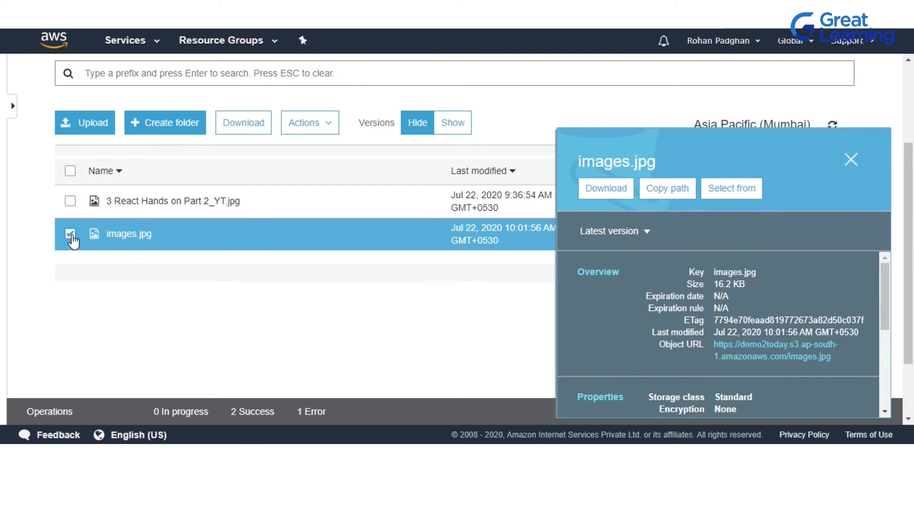
left_click(620, 240)
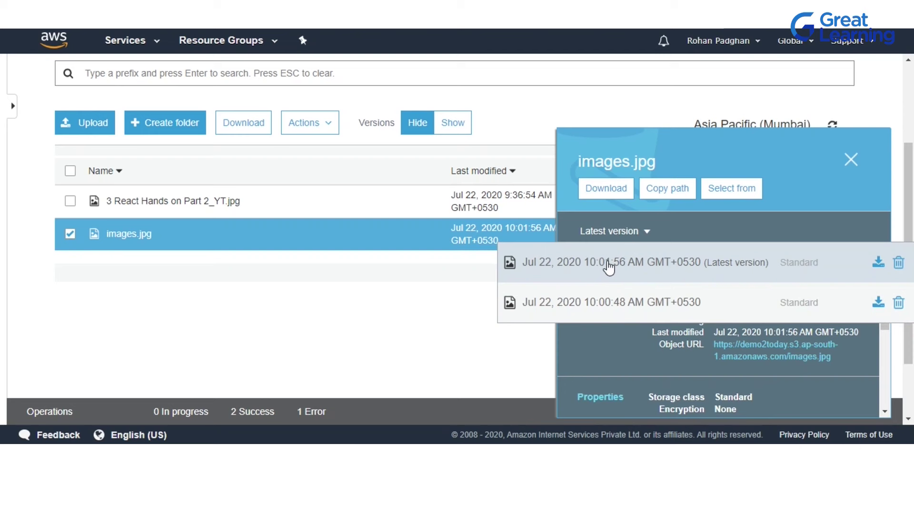
left_click(471, 330)
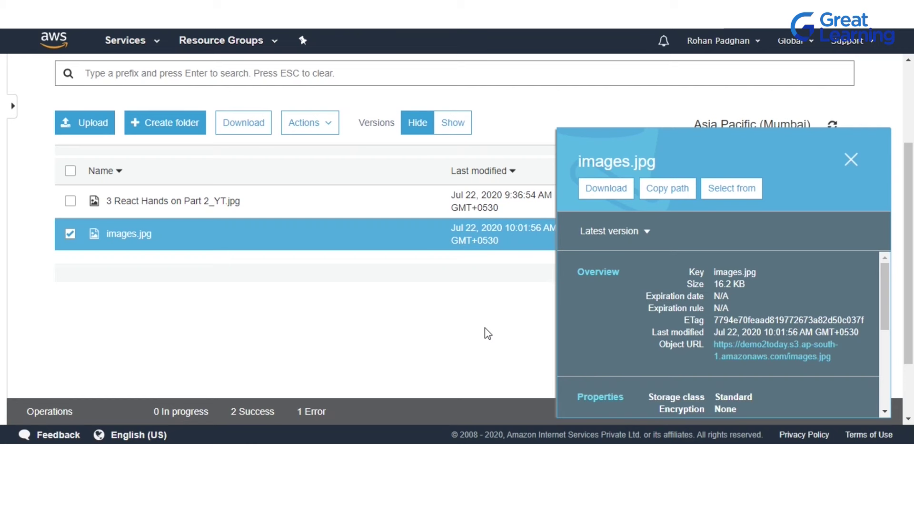
left_click(616, 236)
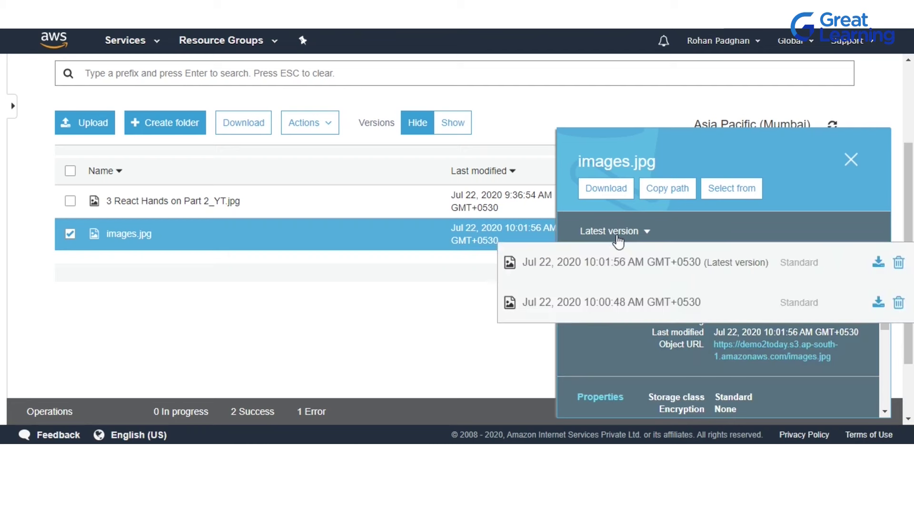
left_click(544, 305)
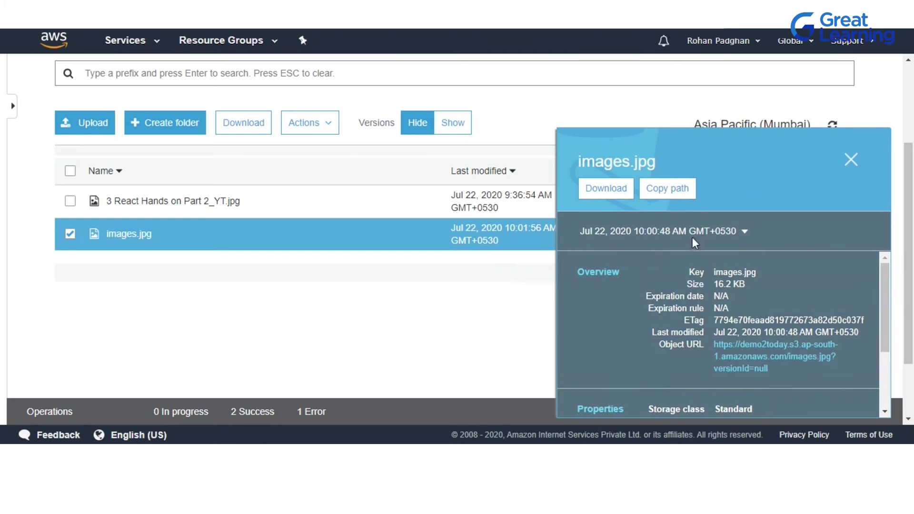
Step: Switch to the latest version (10:01:56 AM) and close the details panel
left_click(653, 234)
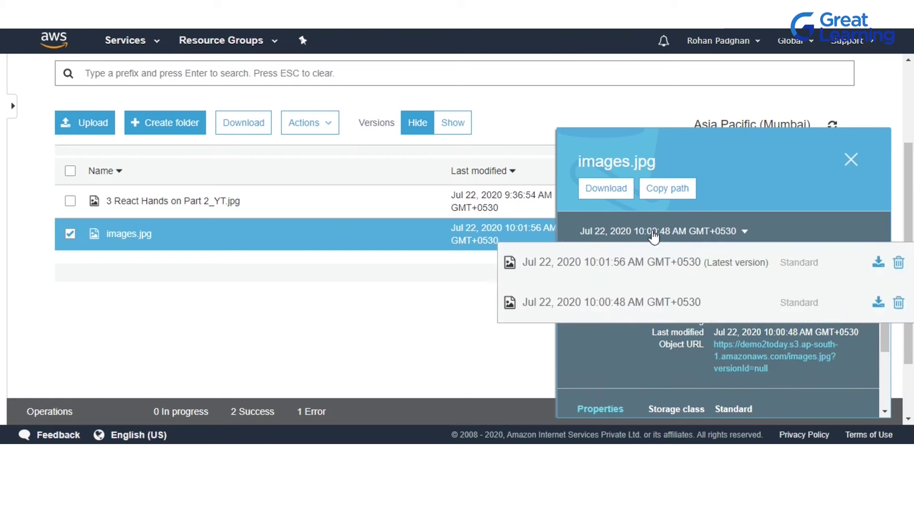
left_click(602, 266)
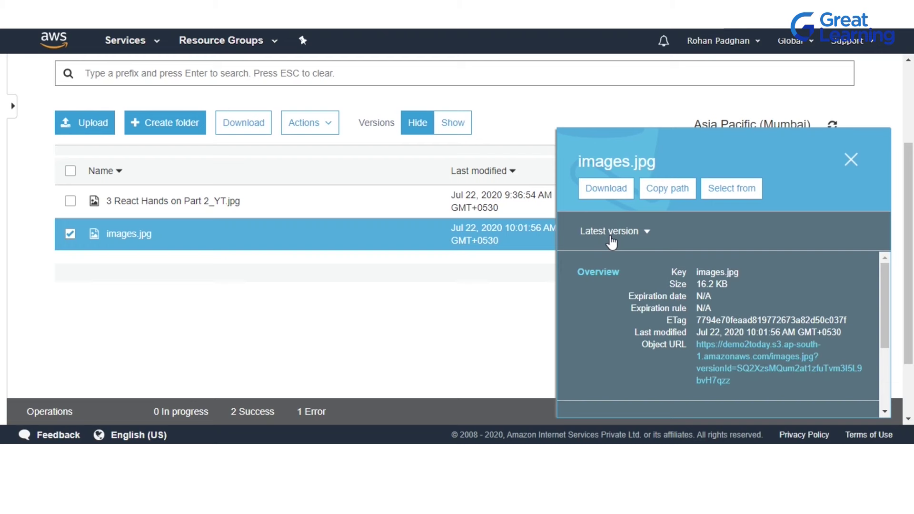
left_click(850, 160)
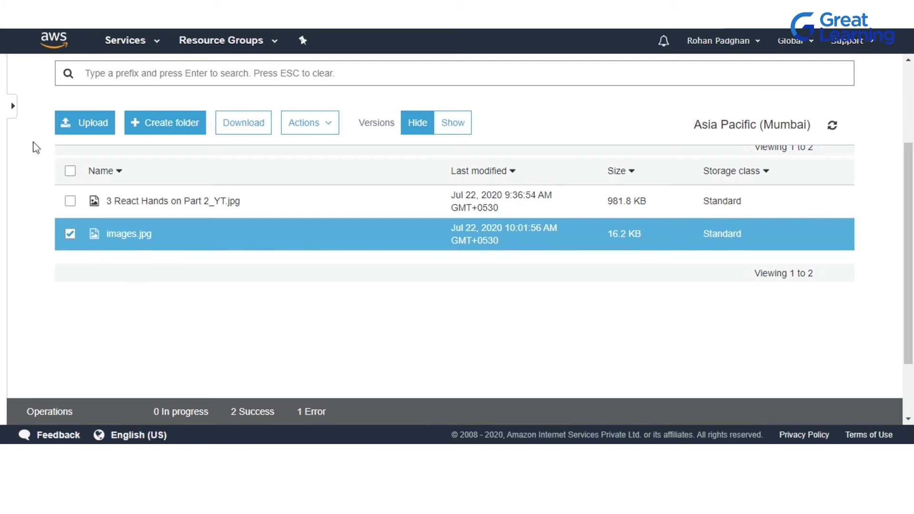
Step: Select 3 React Hands on Part 2_YT.jpg and images.jpg and confirm Actions > Delete
left_click(69, 202)
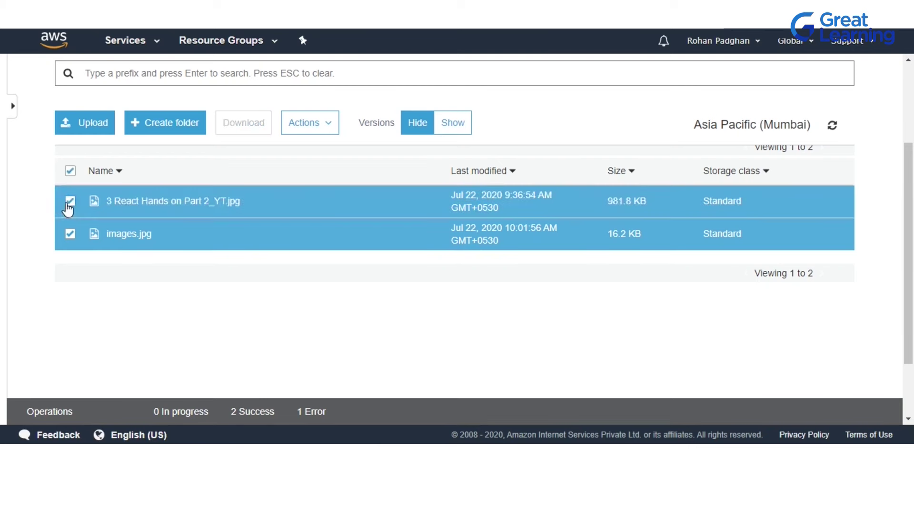
left_click(318, 129)
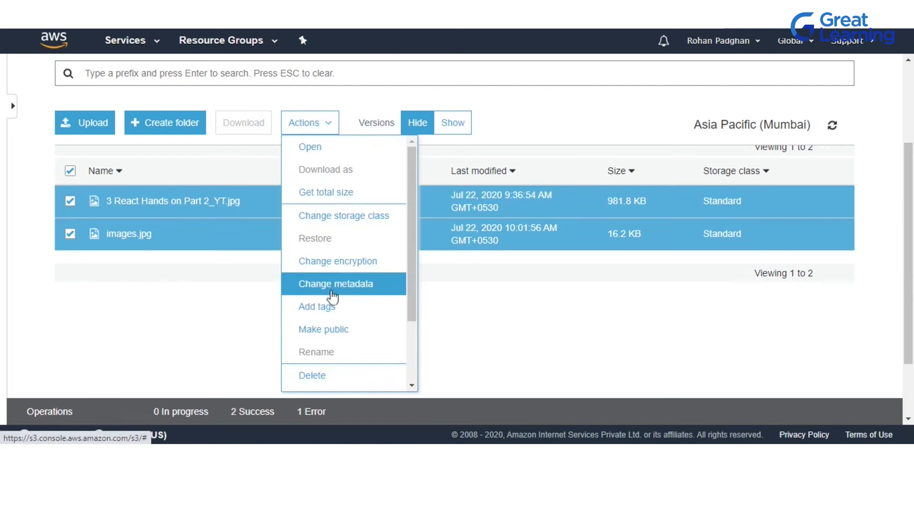
left_click(319, 376)
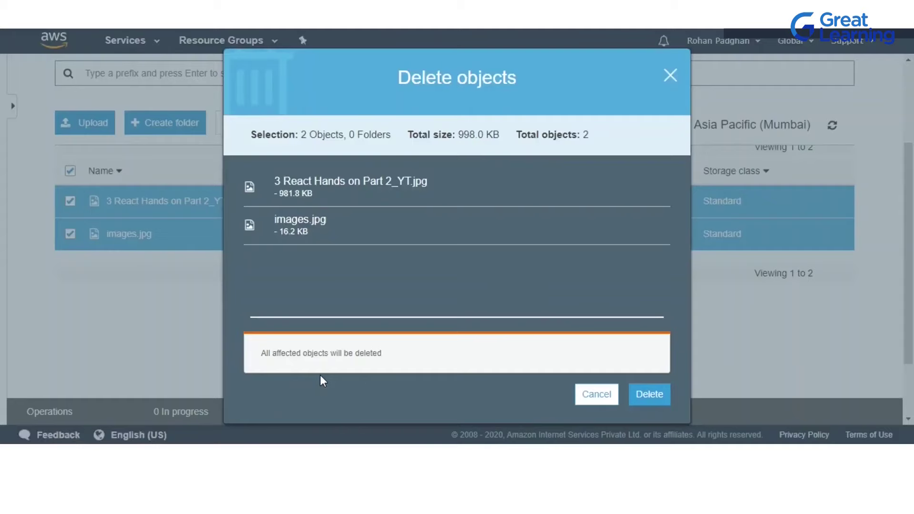
left_click(649, 396)
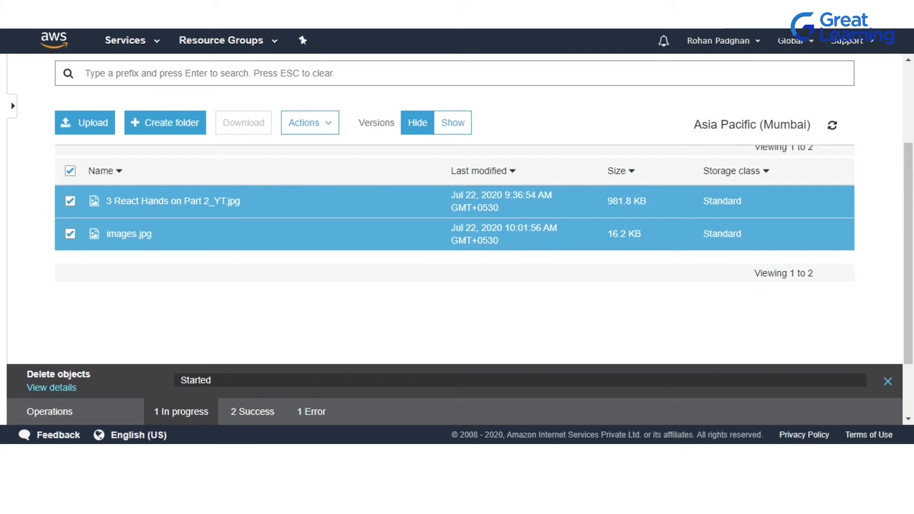
left_click(329, 125)
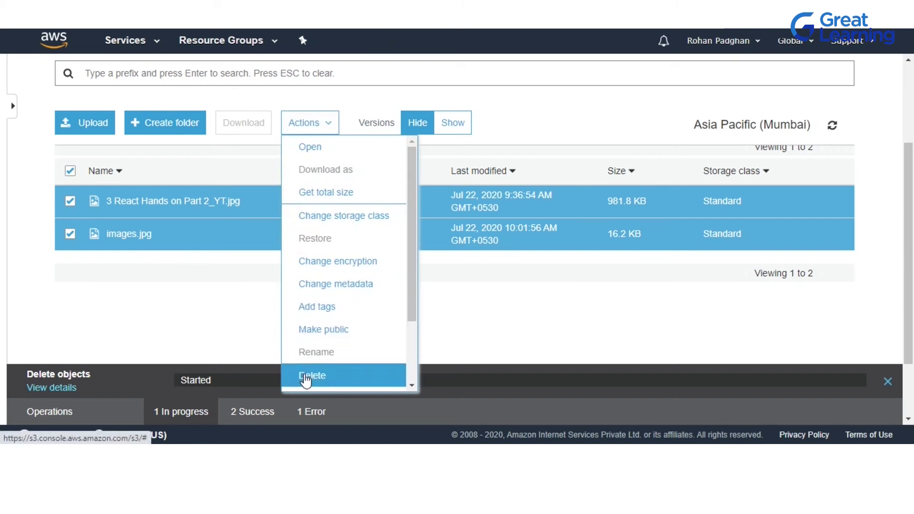
left_click(179, 288)
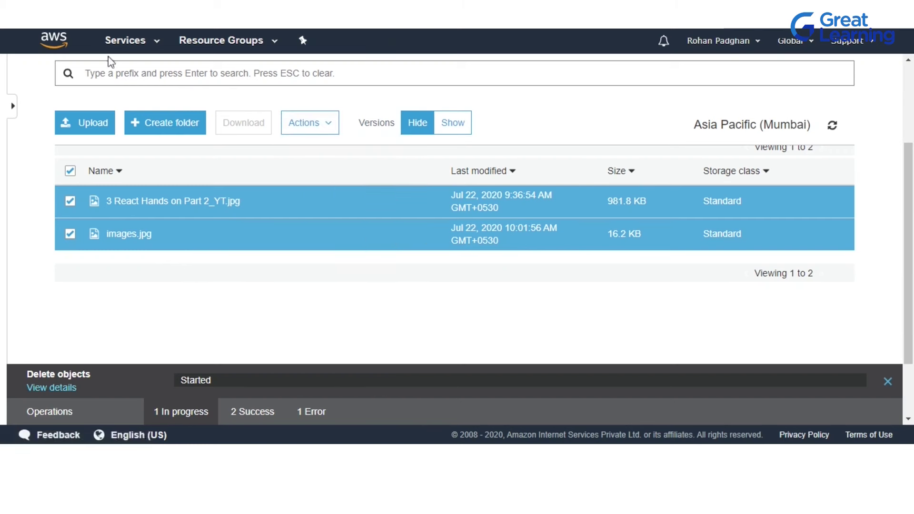
Step: From the console home, search 'vpc' and open the VPC service
left_click(61, 46)
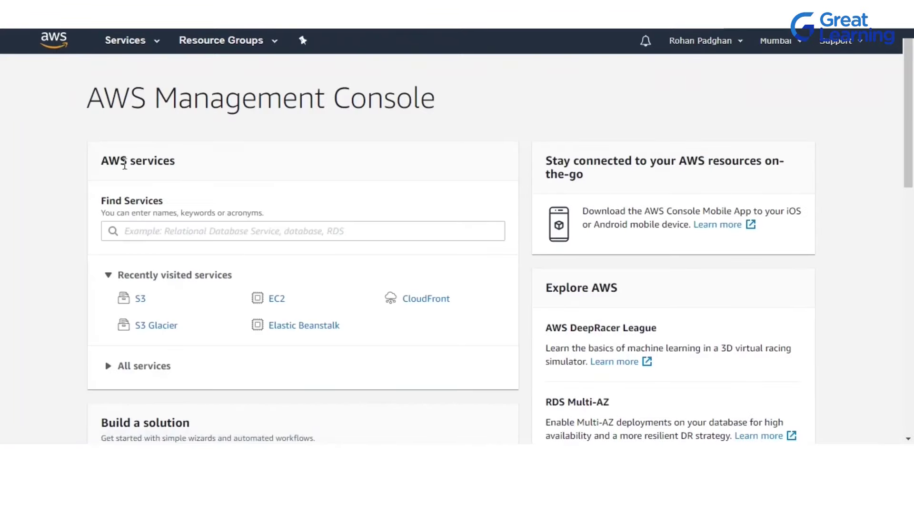
left_click(170, 232)
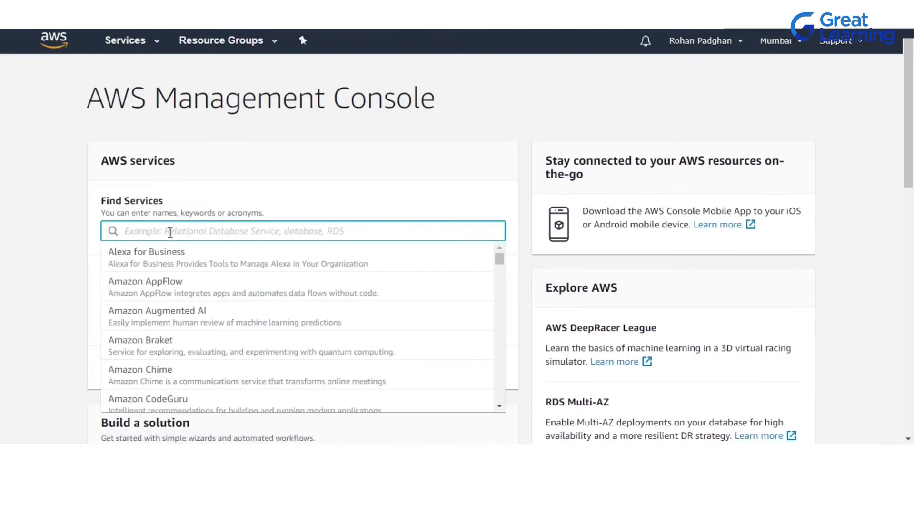
type("vpc")
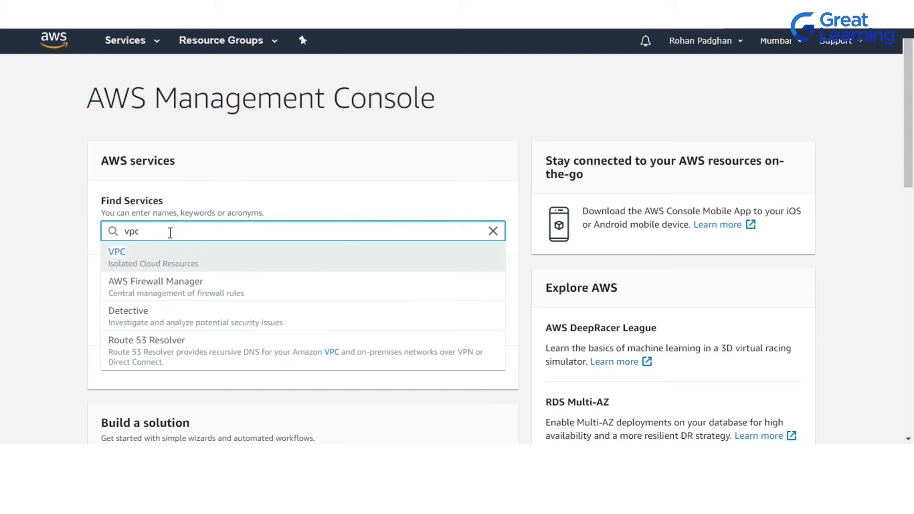
left_click(124, 256)
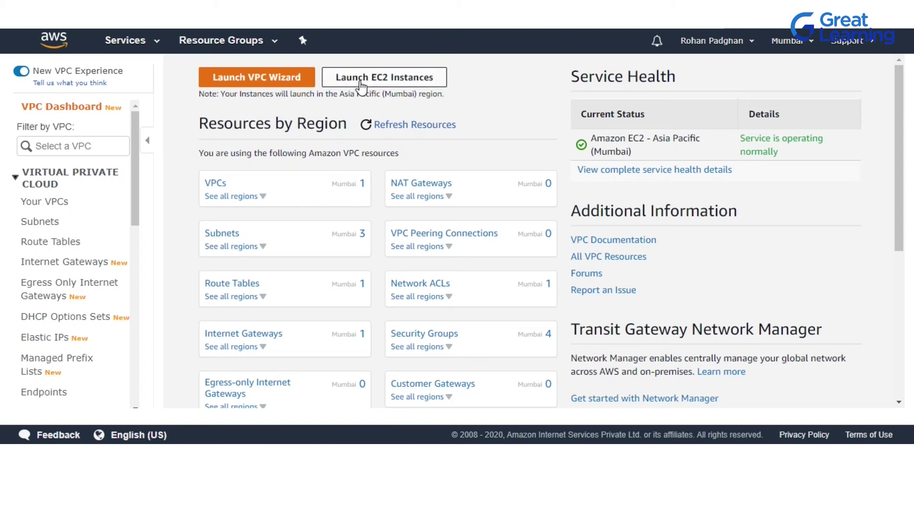
Step: Use Launch EC2 Instances on the VPC Dashboard to start the launch wizard
left_click(363, 85)
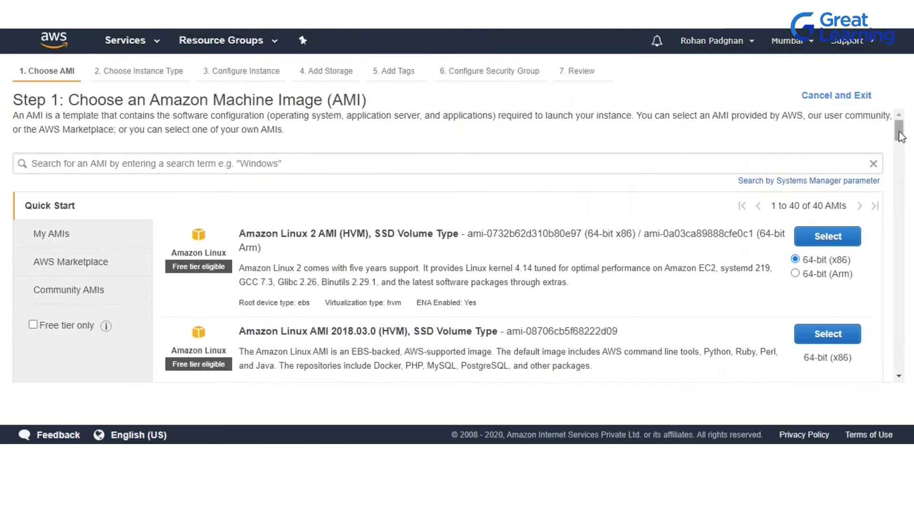
Step: Select the Microsoft Windows Server 2019 Base AMI from the image list
left_click_drag(903, 143, 911, 222)
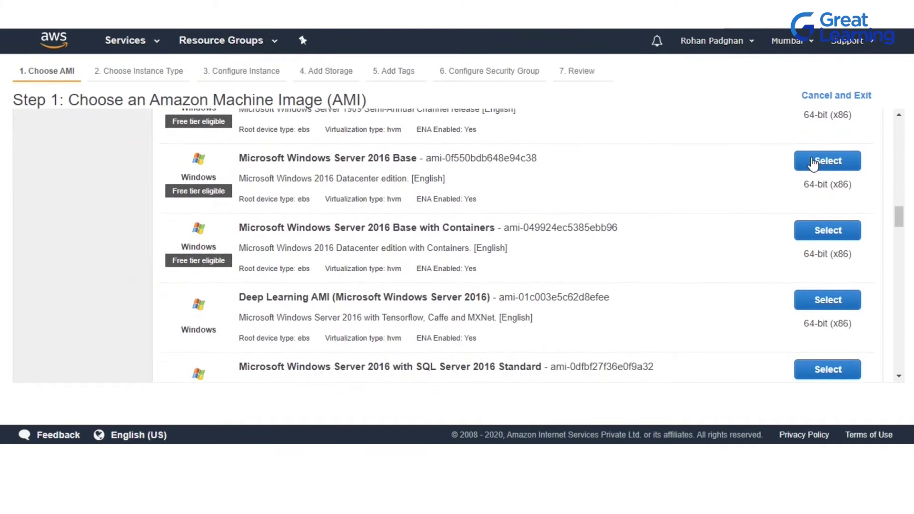
left_click(813, 160)
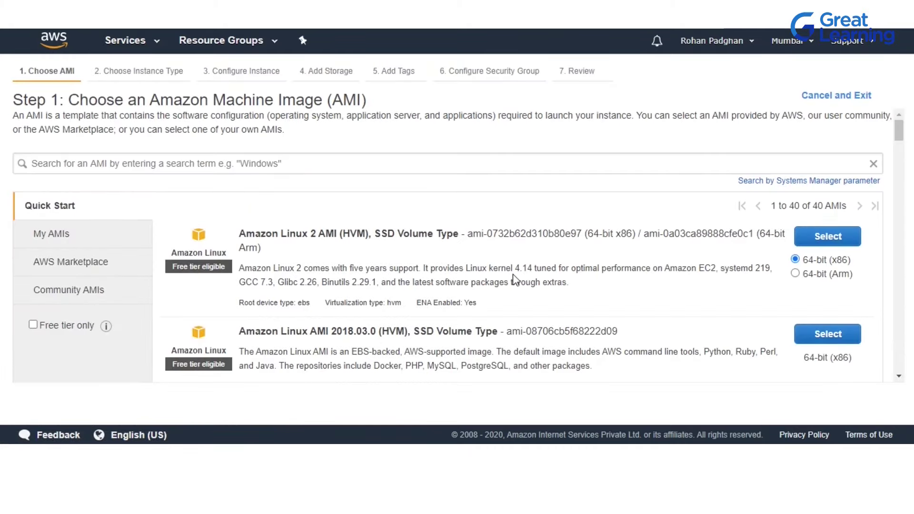
left_click_drag(906, 137, 909, 174)
scroll(714, 238, "down", 4)
scroll(785, 200, "up", 1)
left_click(812, 186)
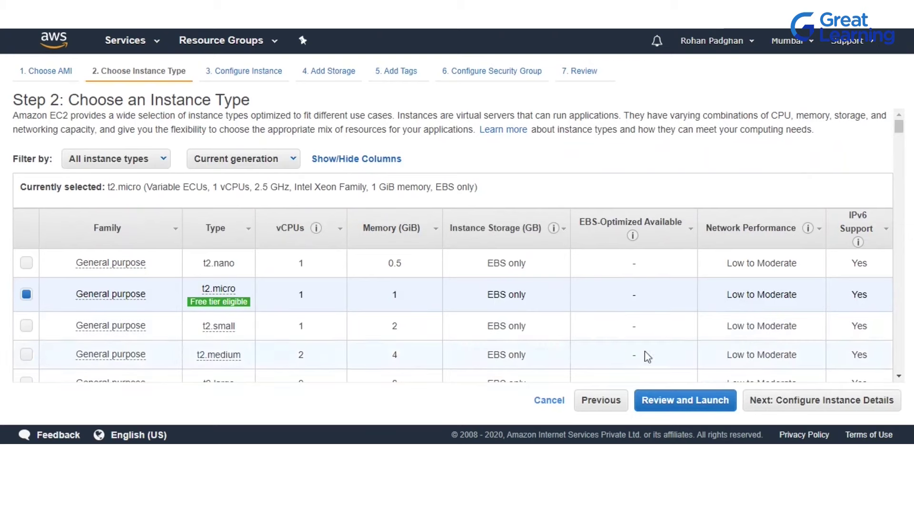
Step: Advance to Configure Instance Details and review Network and Subnet options, leaving Subnet at No preference
left_click(771, 404)
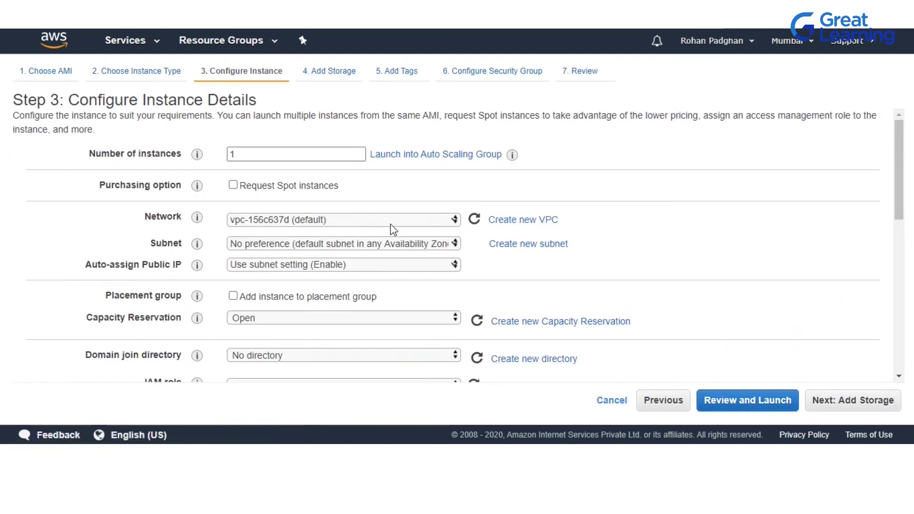
left_click(314, 221)
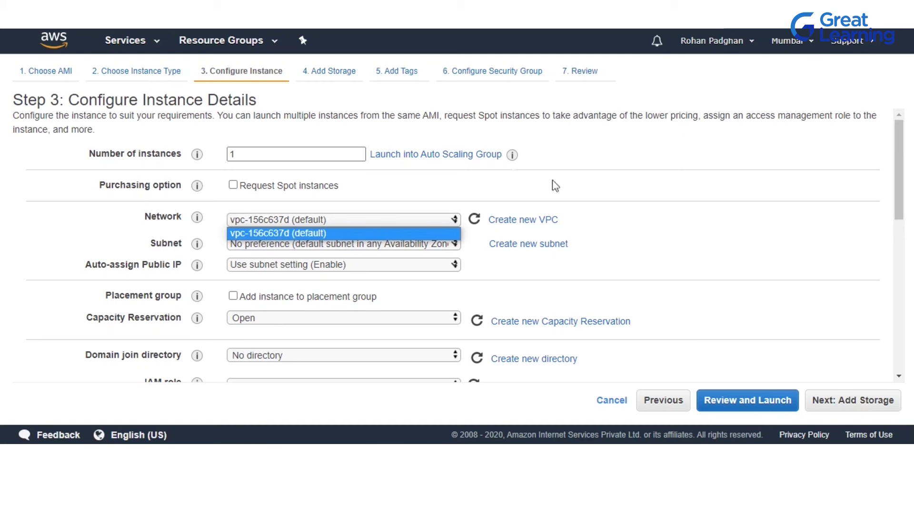
left_click(659, 232)
left_click(412, 244)
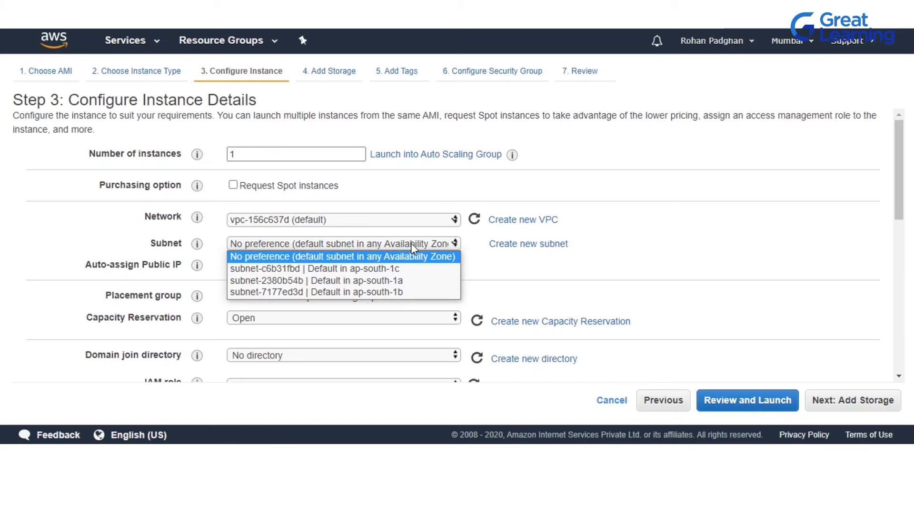
left_click(412, 248)
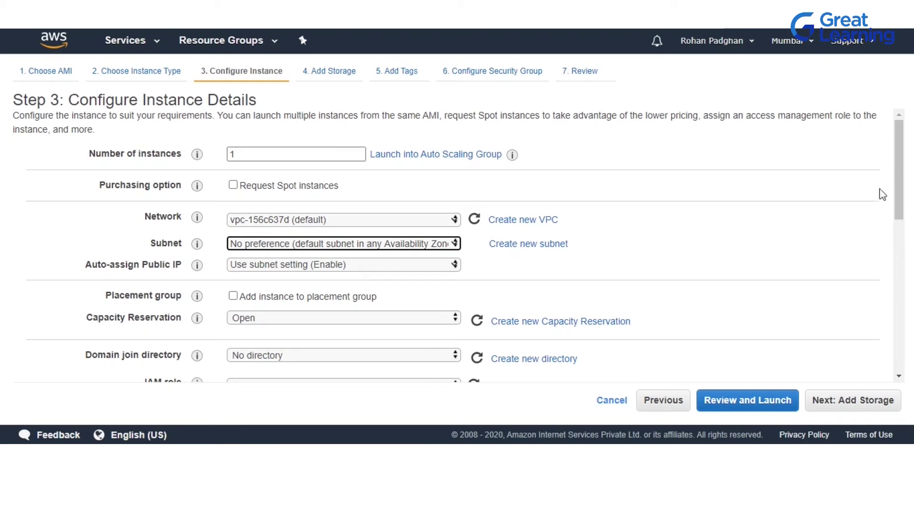
mouse_move(899, 186)
left_mouse_down()
mouse_move(910, 255)
mouse_move(909, 183)
left_mouse_up()
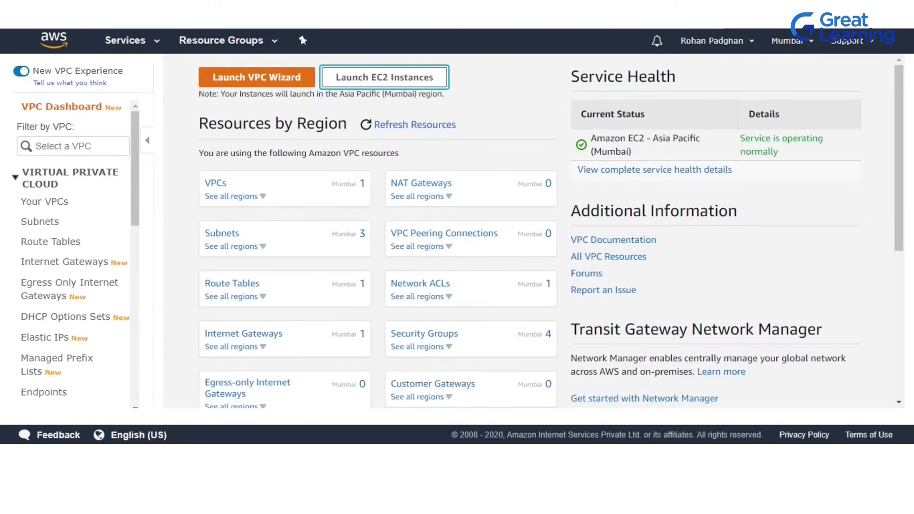
Step: Refresh the VPC dashboard counts, then open Create VPC from the Your VPCs list
left_click(366, 126)
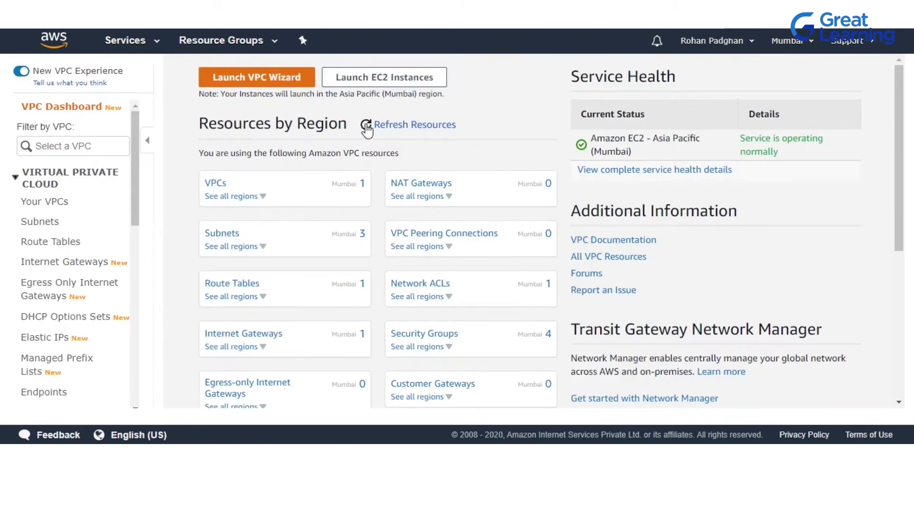
left_click(210, 186)
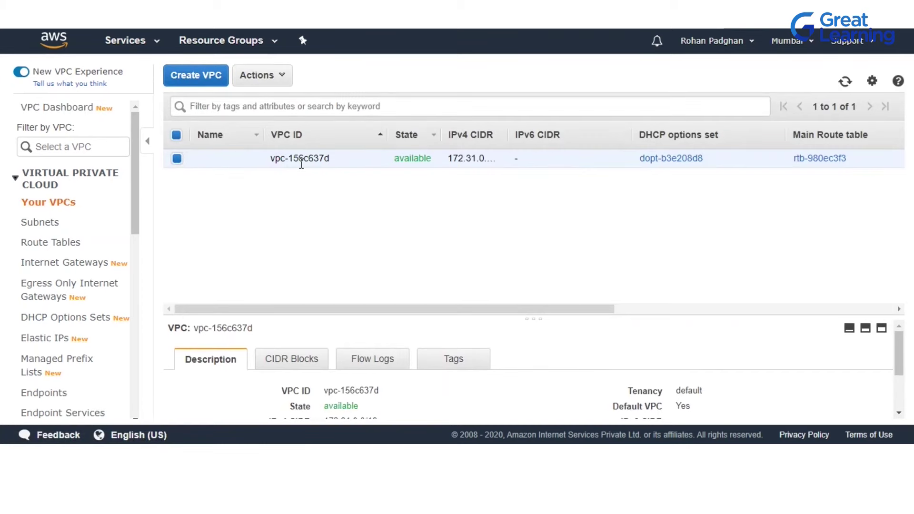
left_click(213, 81)
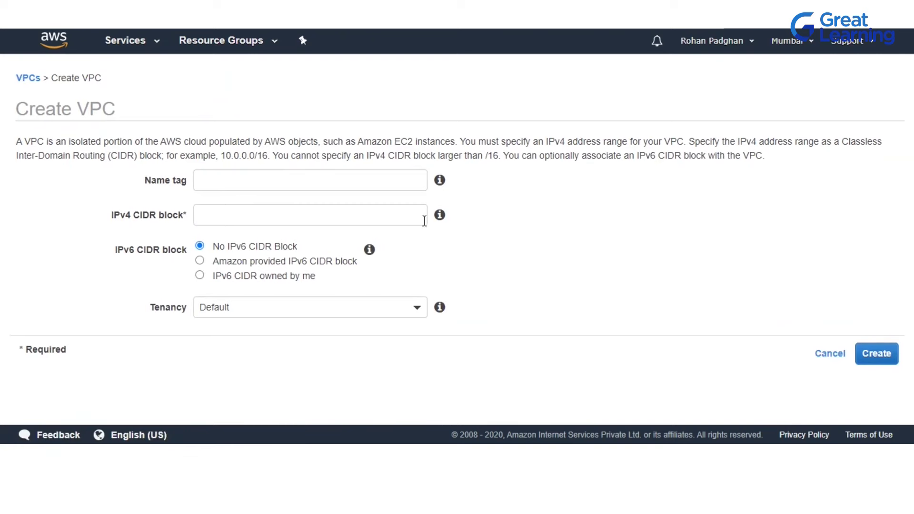
Step: From the console home, search 'direct', open Direct Connect and start Create a connection
mouse_move(443, 222)
left_click(63, 41)
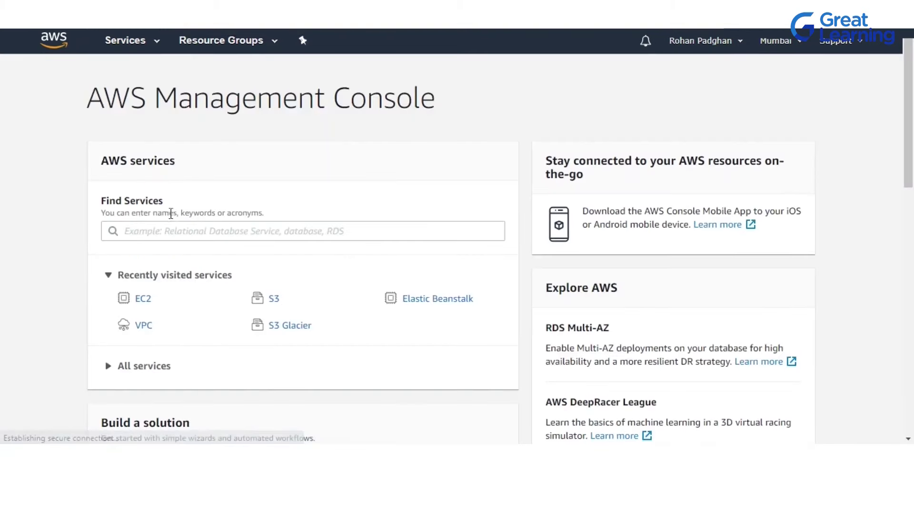
left_click(159, 231)
type("direct")
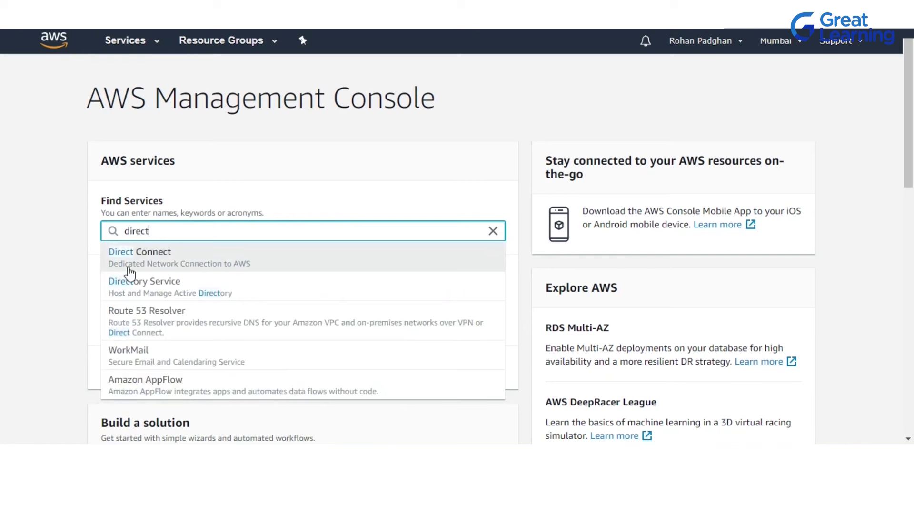
left_click(130, 263)
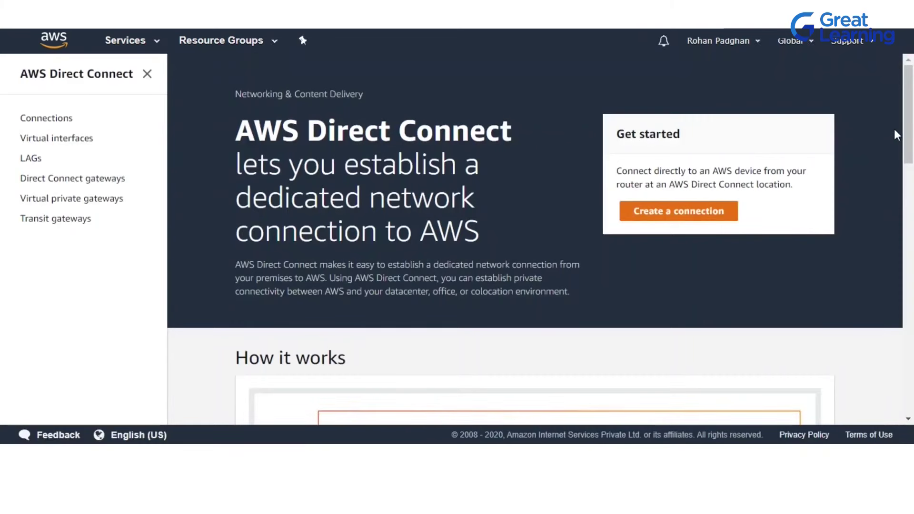
left_click(667, 215)
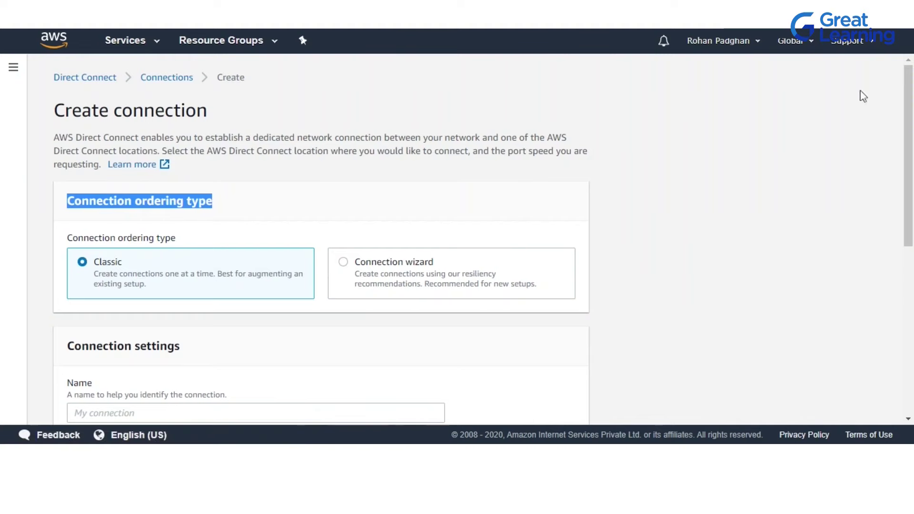
mouse_move(908, 86)
left_mouse_down()
mouse_move(912, 266)
mouse_move(912, 84)
left_mouse_up()
Step: Find 'route' in the Services menu, open Route 53, and scroll its welcome page
left_click(109, 41)
type("route")
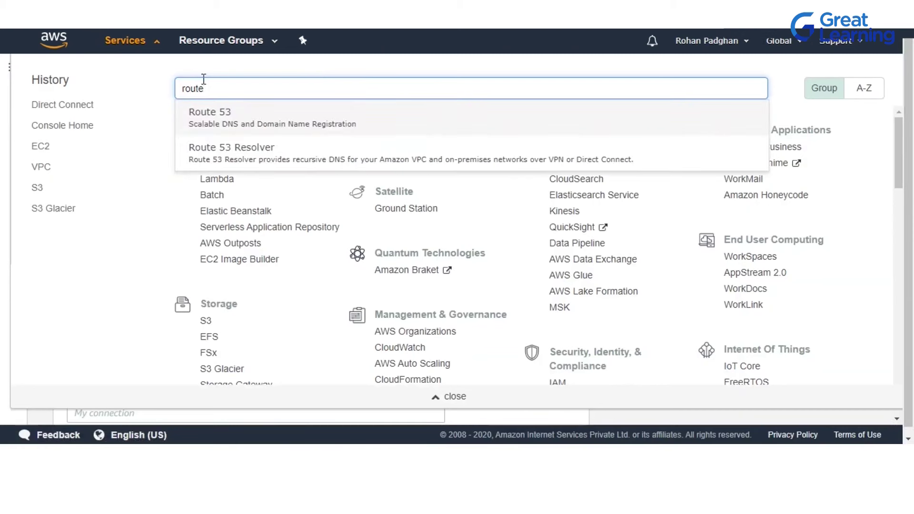
left_click(239, 128)
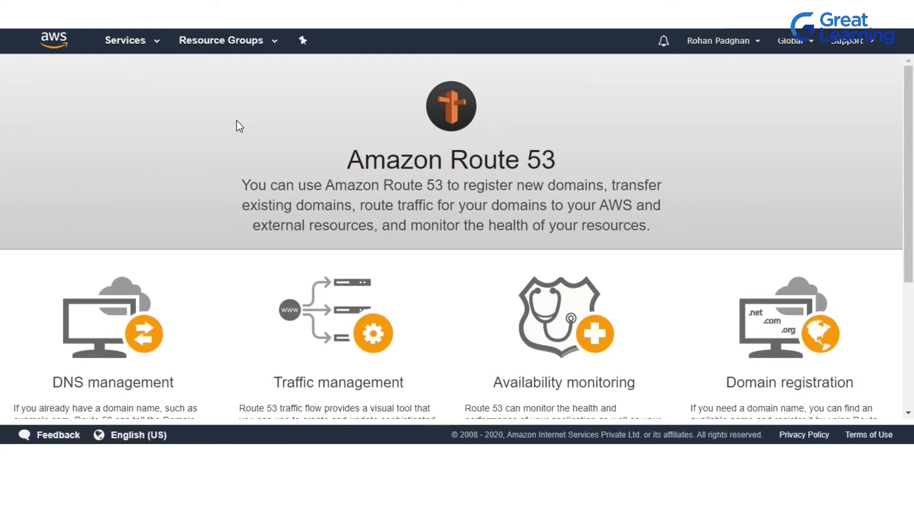
left_click_drag(911, 109, 911, 223)
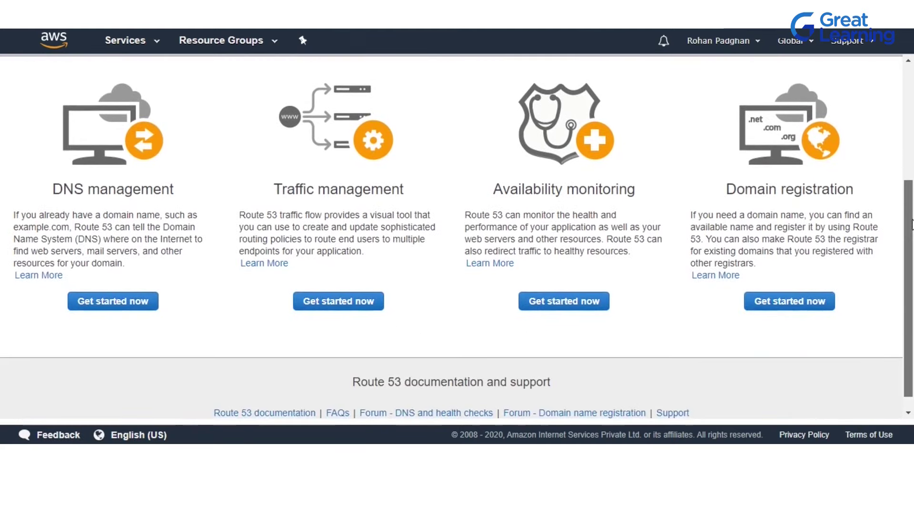
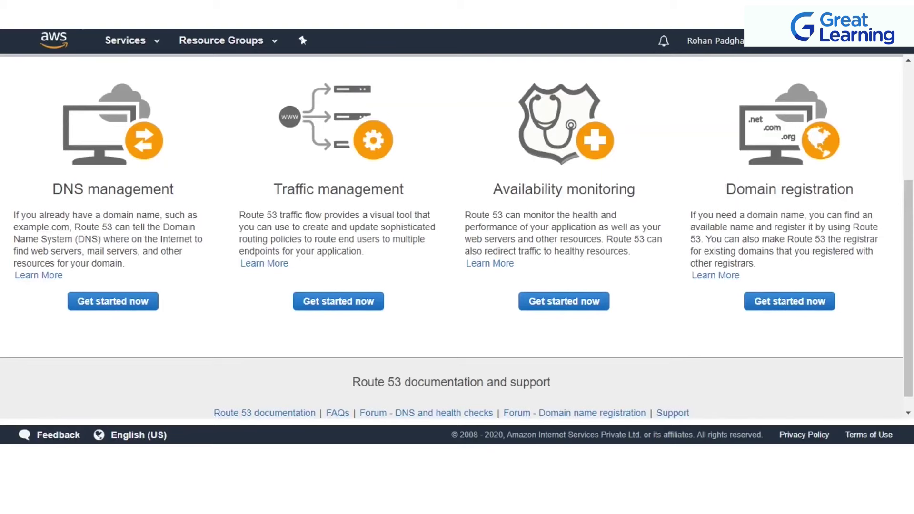
Step: Go back to Console Home, then open the AWS Demo folder on the desktop
left_click(50, 48)
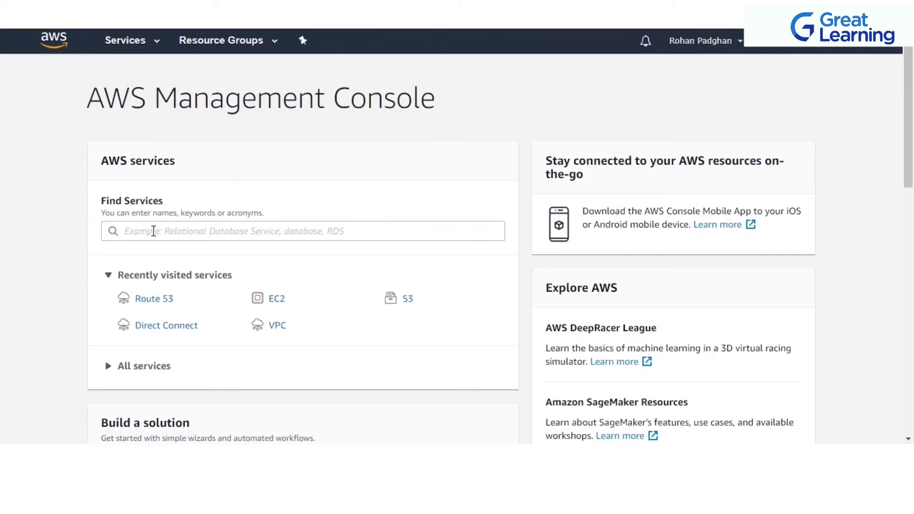
left_click(153, 231)
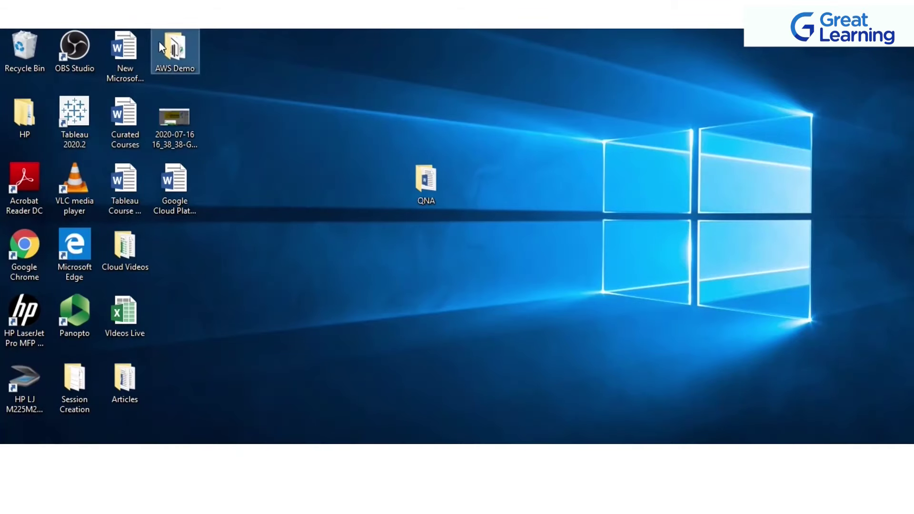
double_click(162, 41)
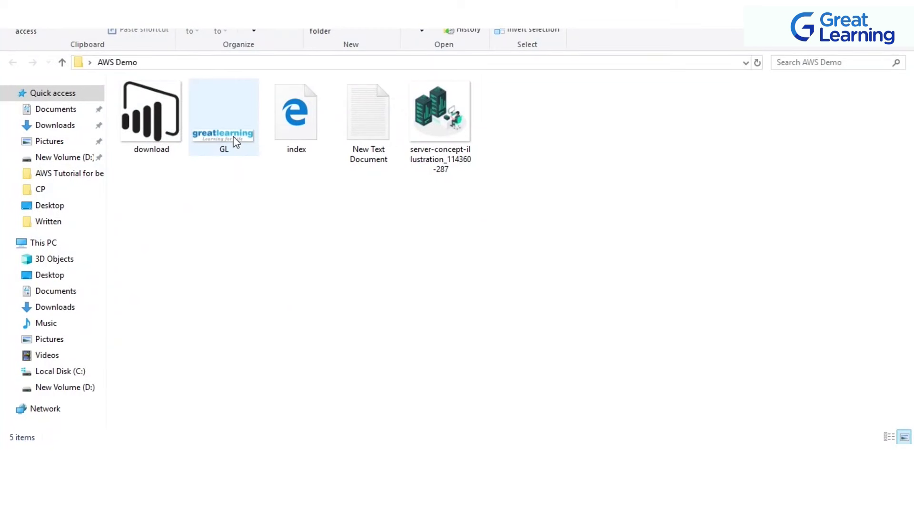
Step: Delete the old index file and open New Text Document in Notepad
left_click(301, 126)
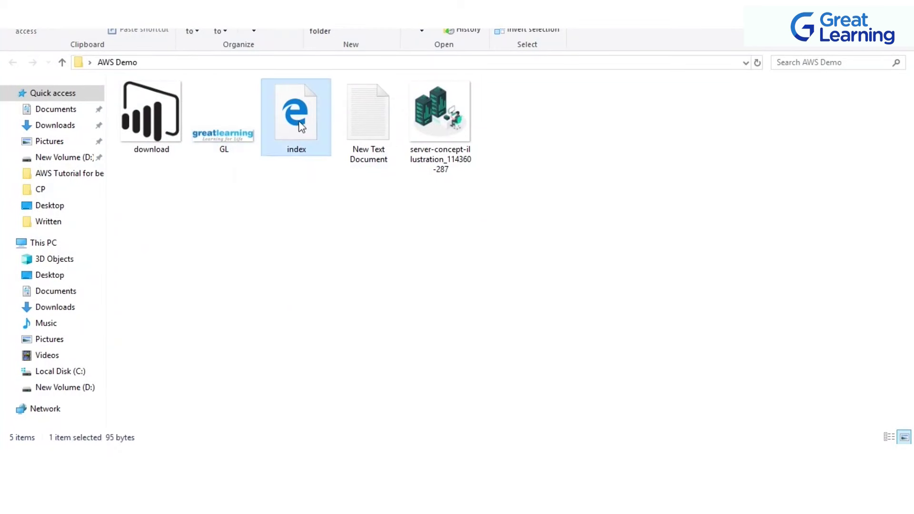
key("Delete")
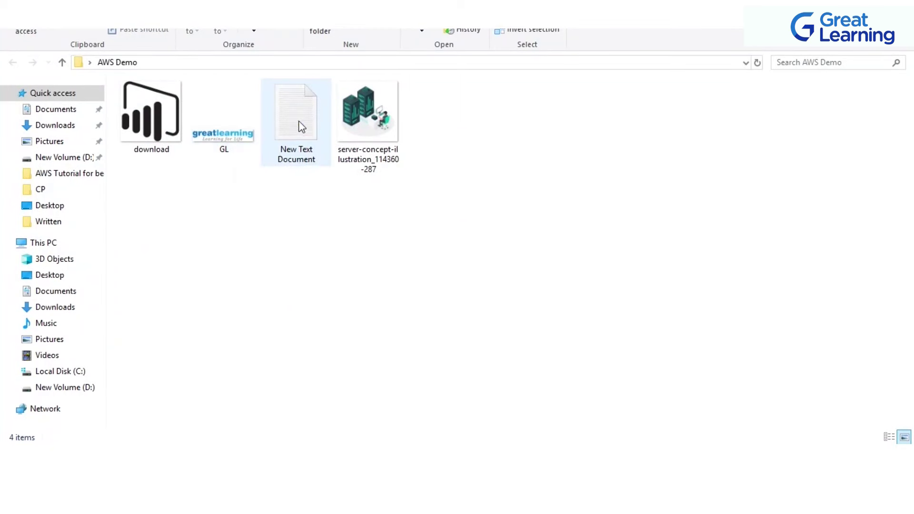
double_click(302, 127)
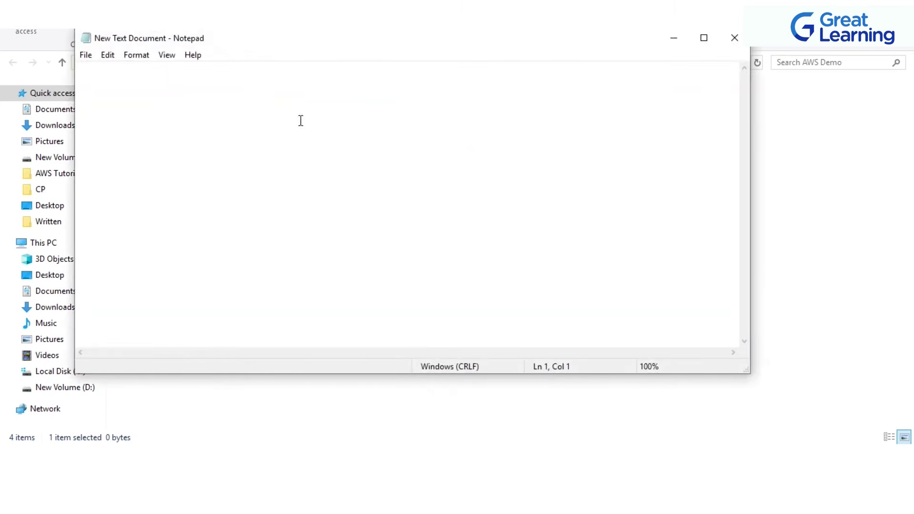
type("<>/HTML")
Step: Write opening and closing HTML tags on separate lines with a blank line between
left_click(116, 68)
type("<>")
left_click(120, 68)
type("?")
type("HTML")
key("Left")
key("Left")
key("Left")
key("BackSpace")
type("/")
key("Left")
key("Left")
key("Left")
key("Left")
key("Left")
key("Left")
key("Left")
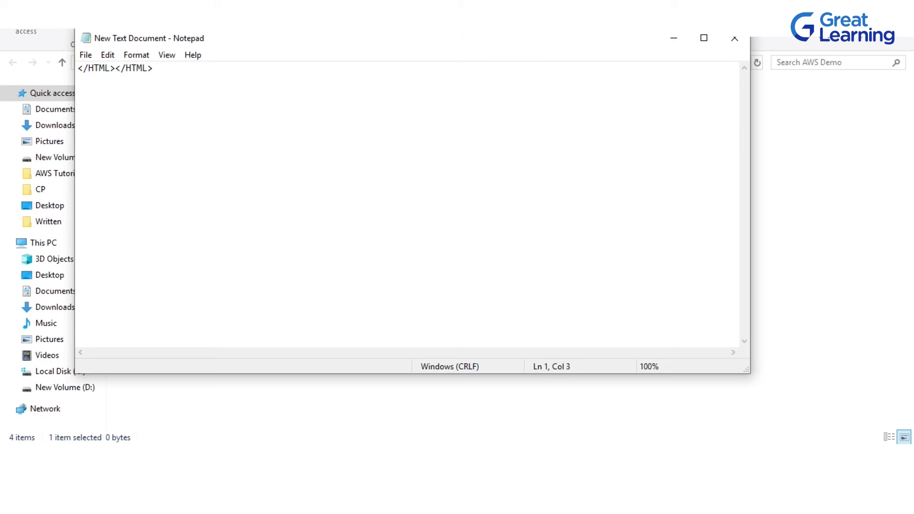
key("Return")
key("BackSpace")
key("BackSpace")
key("Right")
key("Right")
key("Right")
key("Right")
key("Return")
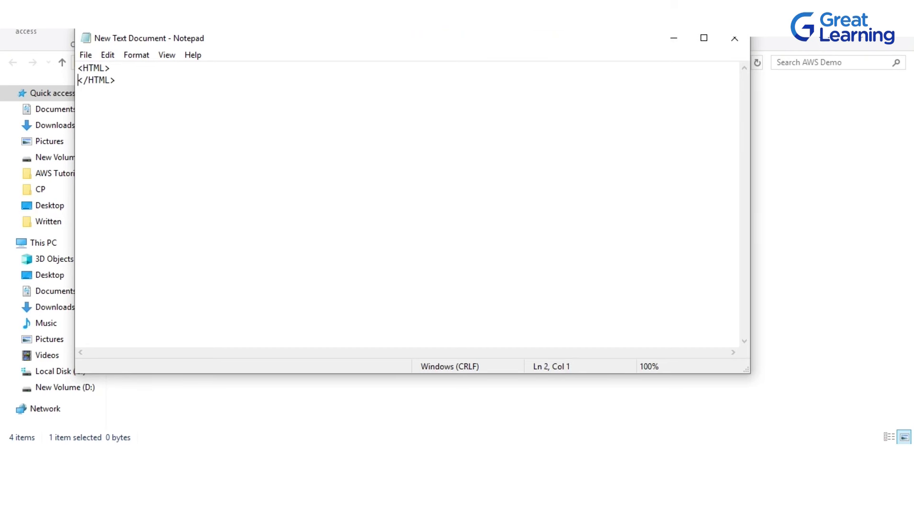
key("Return")
key("Up")
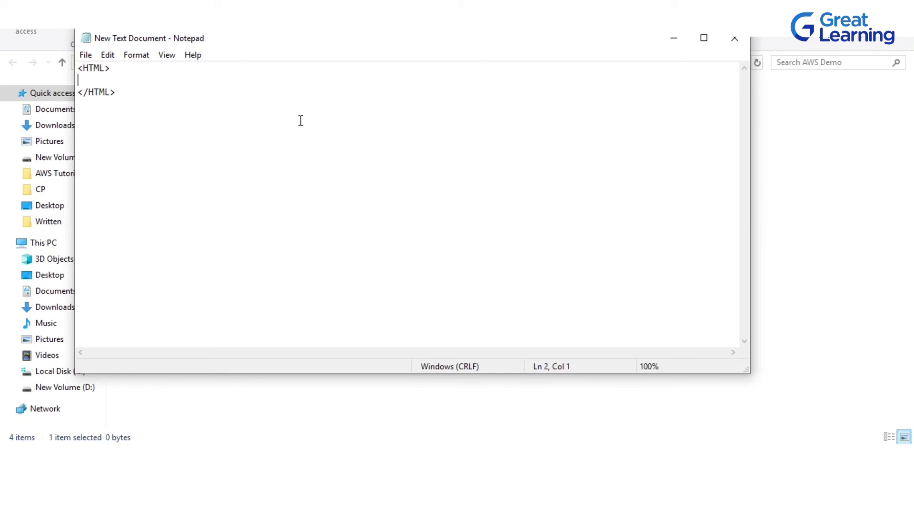
Step: Add a HEAD element containing the text Demo
type("<>")
type("HEAD>")
key("End")
type("<HEAD><?HEAD")
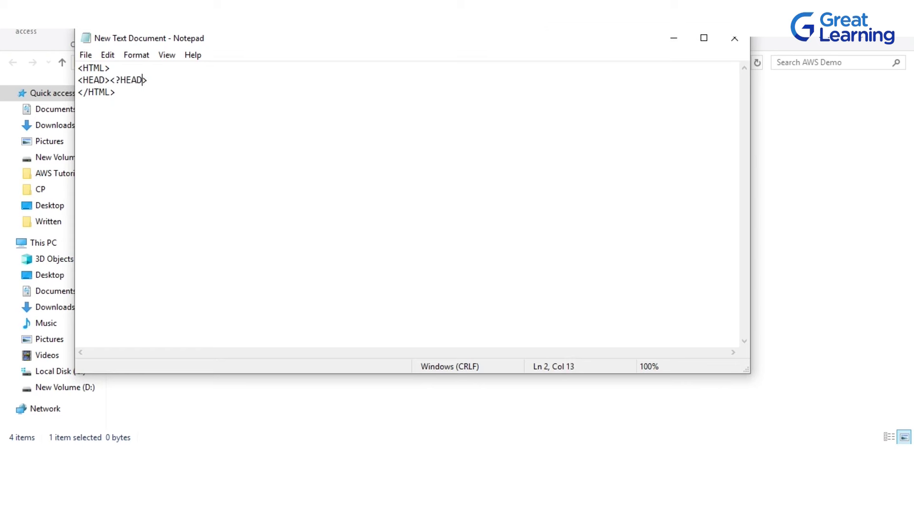
key("Left")
key("Left")
key("Left")
key("Left")
key("BackSpace")
type("?")
key("BackSpace")
type("?")
key("BackSpace")
type("/")
key("Left")
key("Left")
type("Demo")
Step: Add a BODY element containing 'Successfully routed data'
left_click(301, 121)
key("Left")
key("Left")
key("Left")
key("Left")
key("Left")
key("Left")
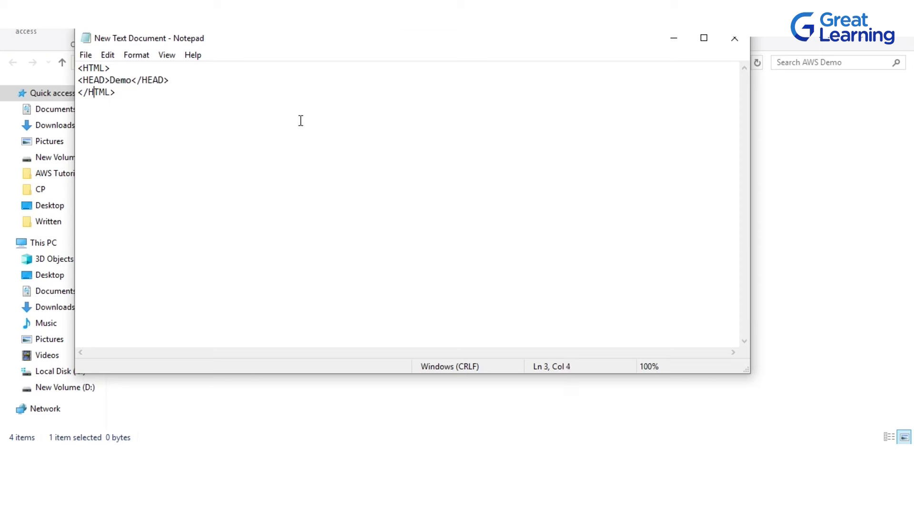
type("<>")
type("Body>")
key("Right")
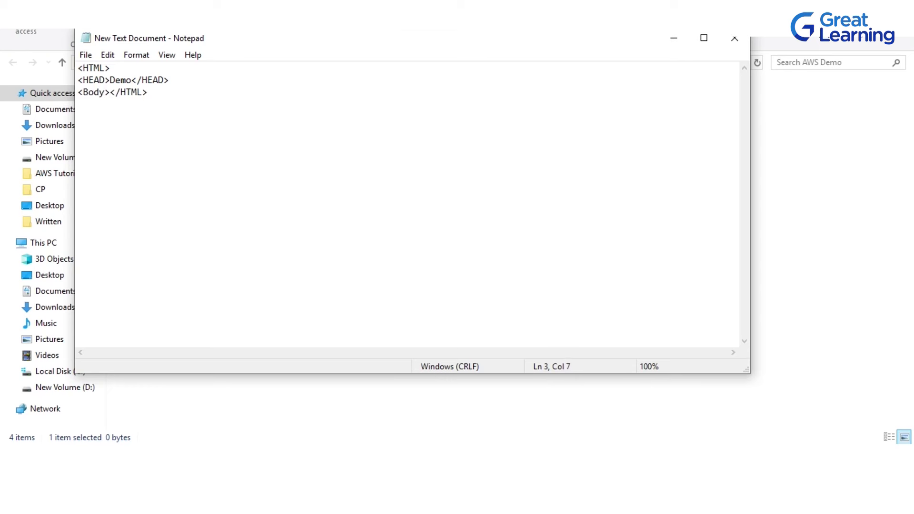
key("BackSpace")
key("BackSpace")
key("BackSpace")
type("ODY")
key("Right")
type("<BODY><")
type("/")
type("BODY")
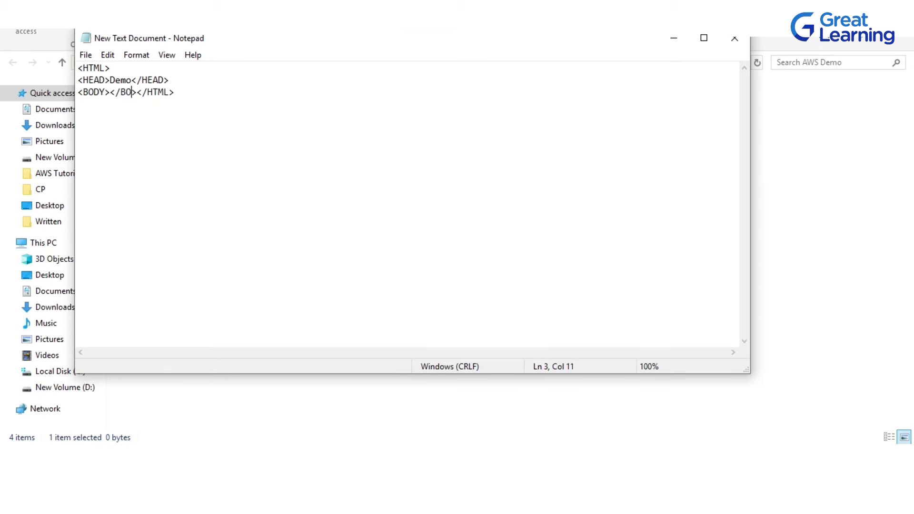
key("Left")
key("Left")
key("Left")
key("Left")
key("Left")
key("Left")
type("Succ")
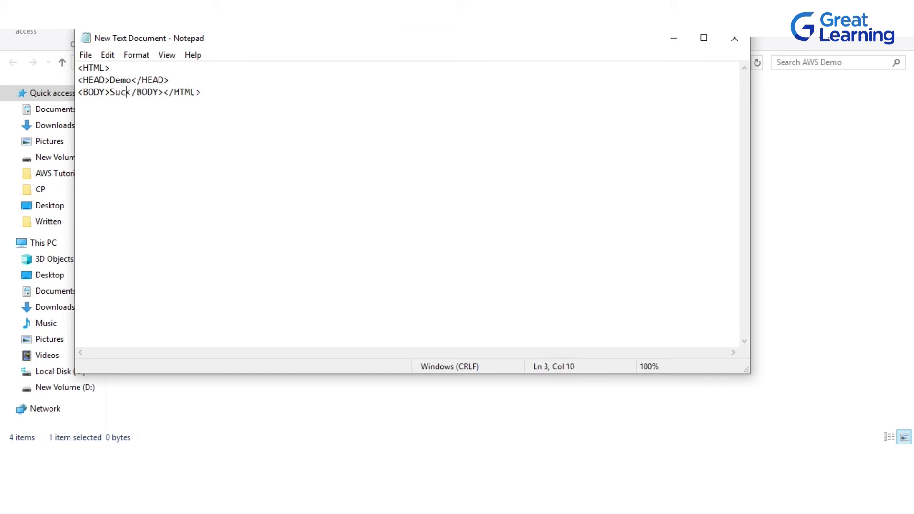
type("essfull")
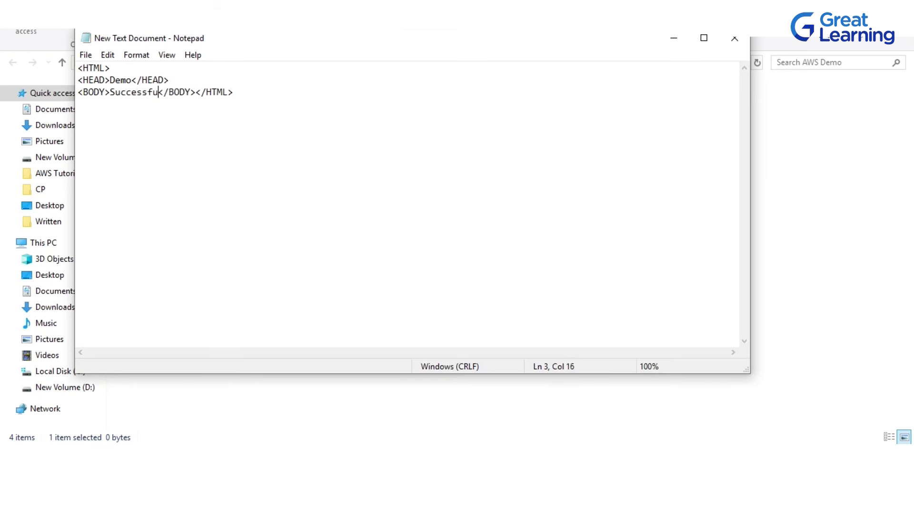
type("y")
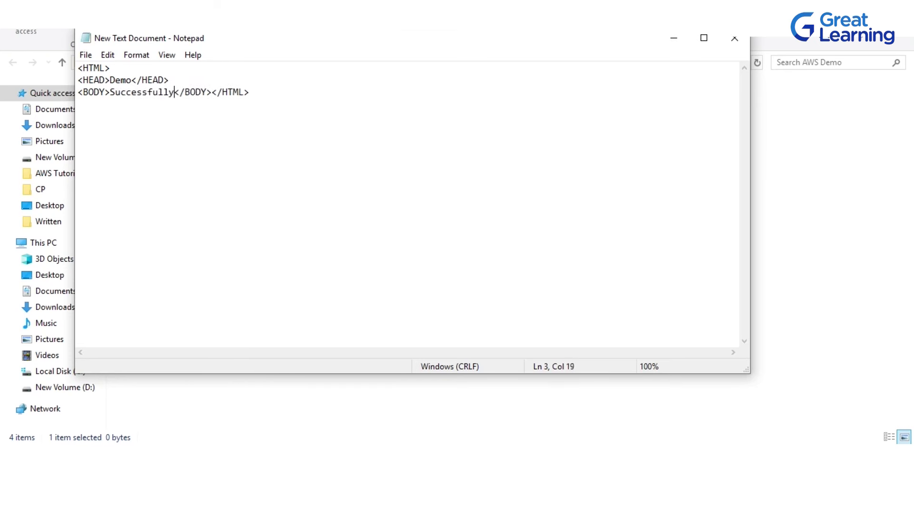
type(" routed d")
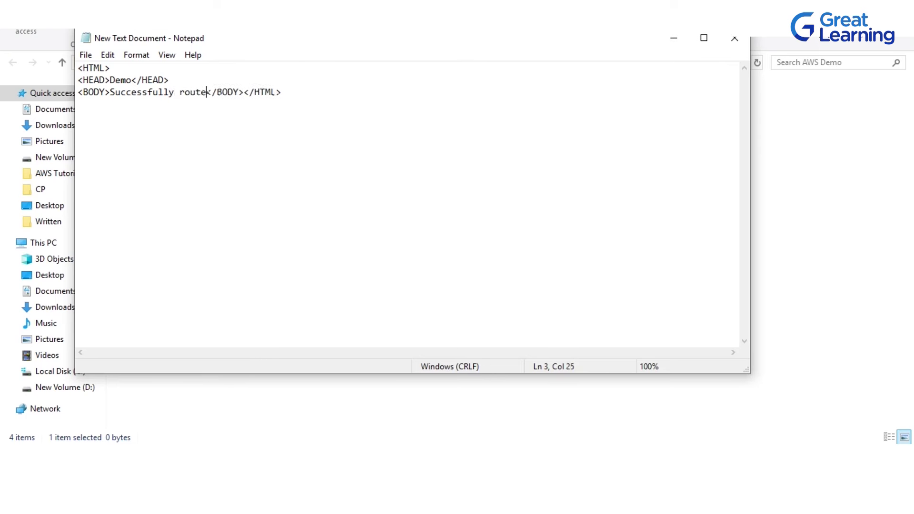
type("ata")
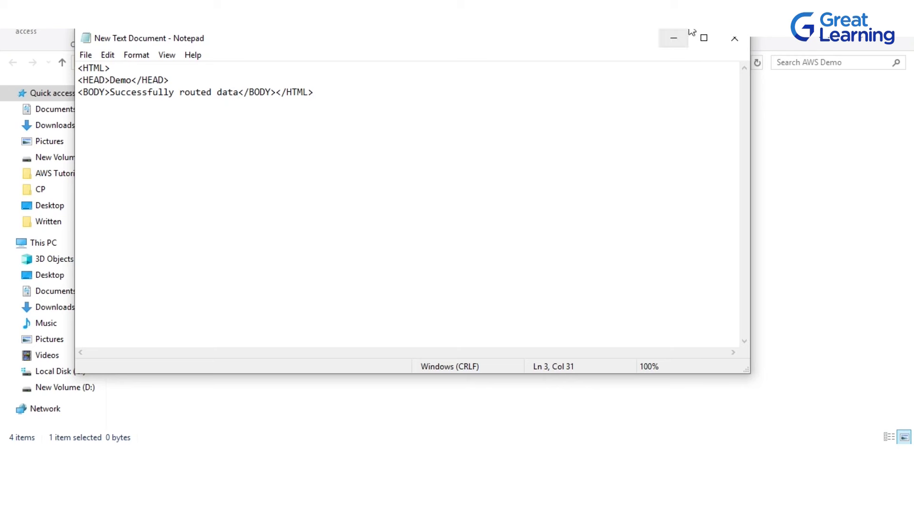
Step: Save the page as index.html and close Notepad
left_click(83, 55)
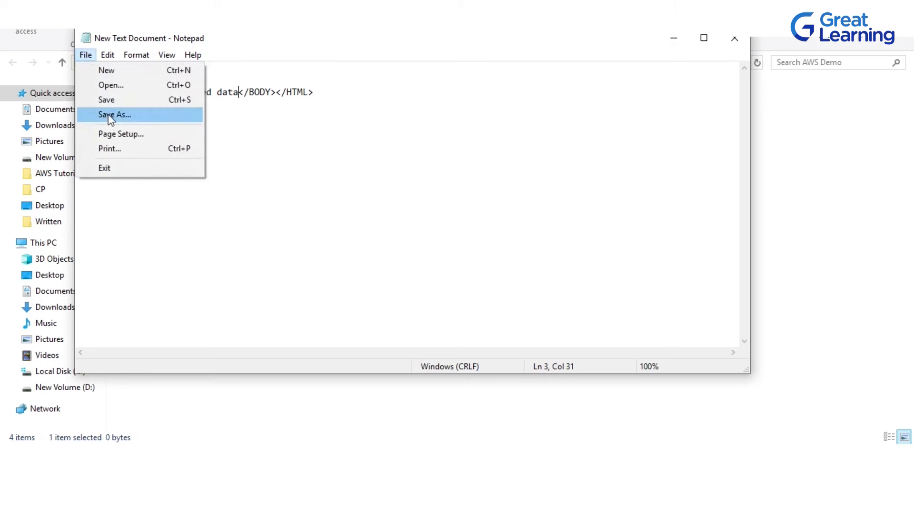
left_click(109, 118)
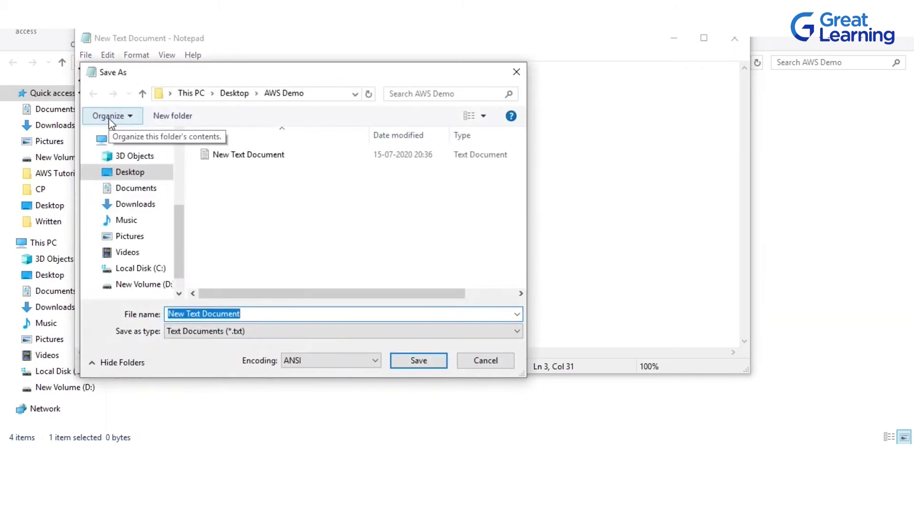
type("index.")
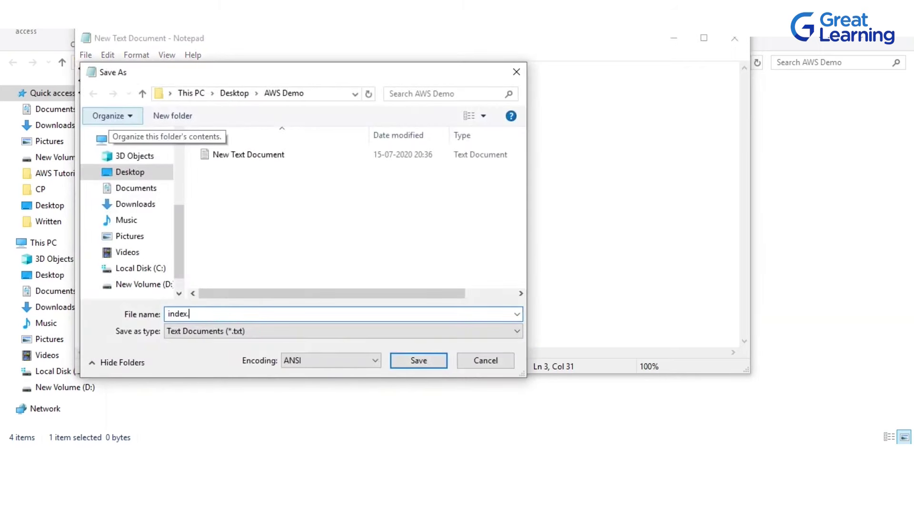
type("html")
key("Return")
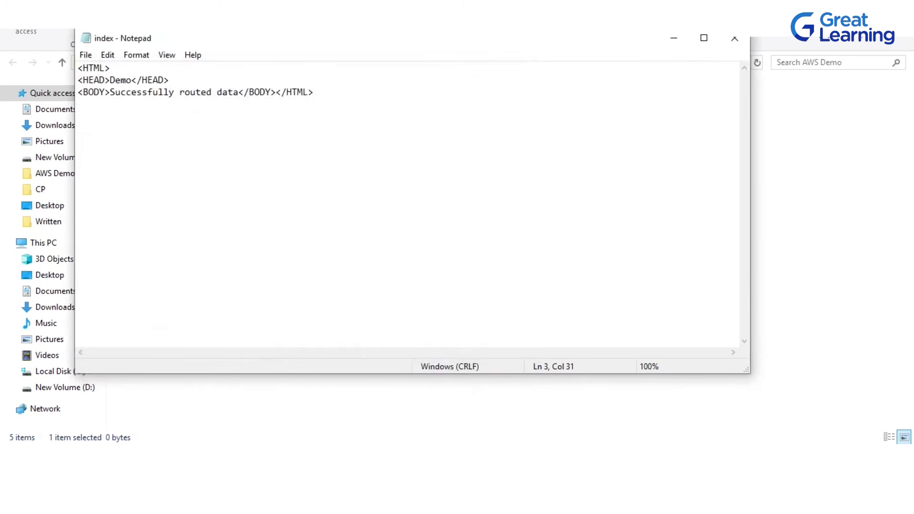
left_click(732, 37)
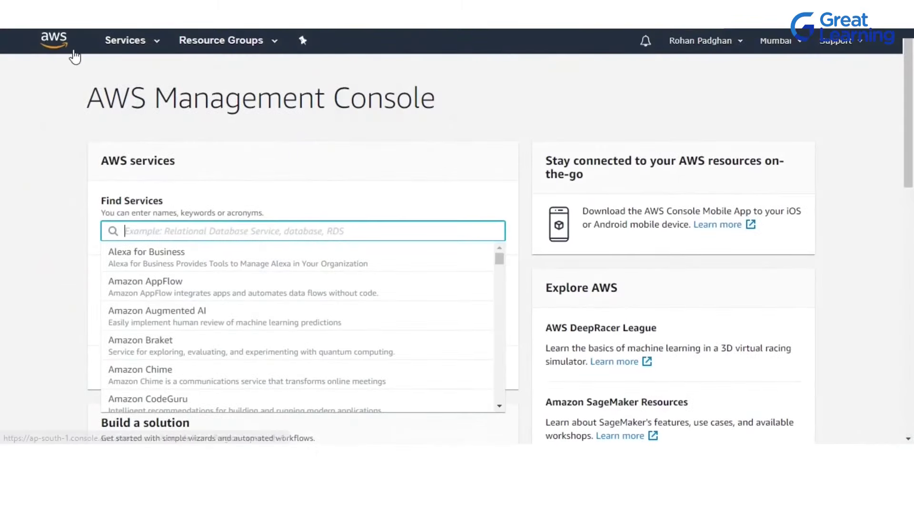
Step: Open the demo2today bucket in S3
left_click(111, 42)
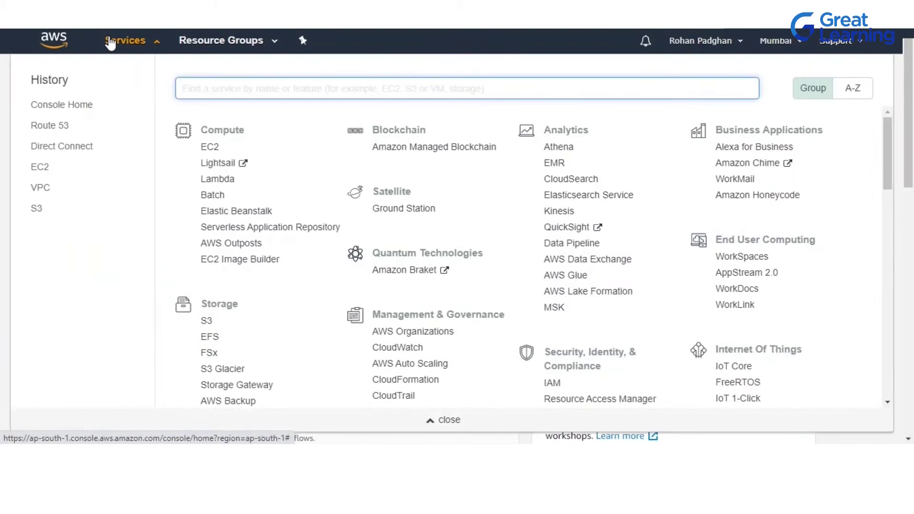
left_click(38, 209)
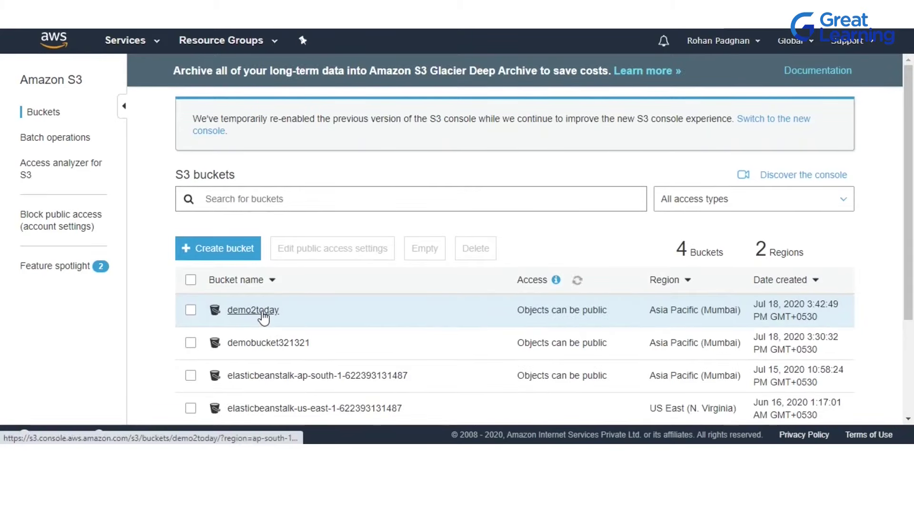
left_click(261, 313)
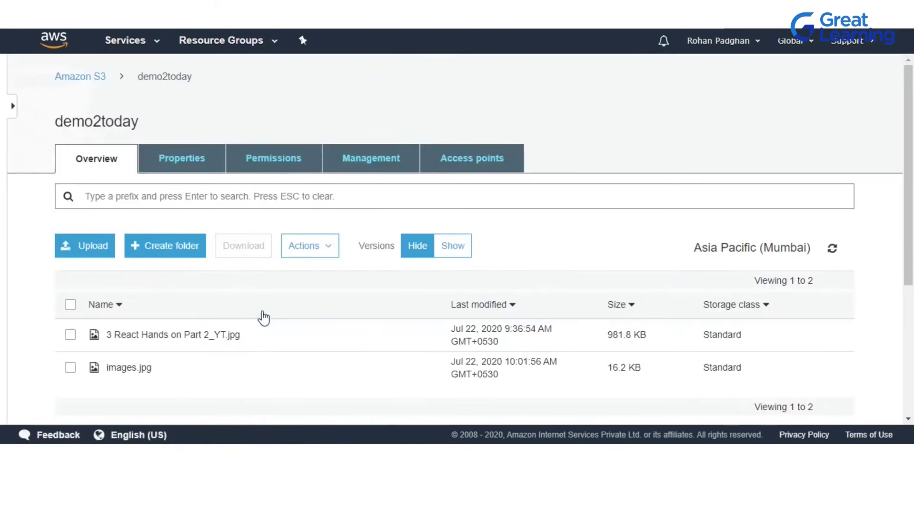
Step: Select both image files, including images.jpg, and delete them from the bucket
left_click(69, 335)
left_click(70, 367)
left_click(305, 247)
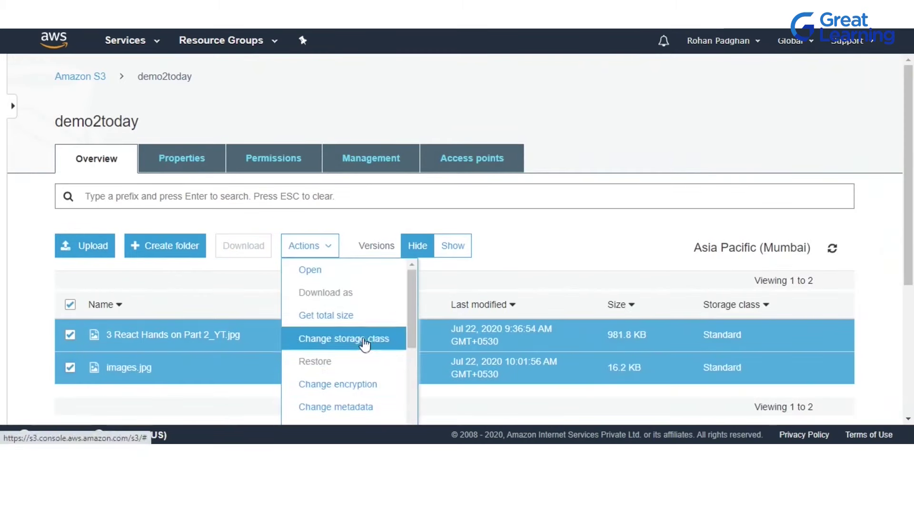
left_click_drag(411, 309, 405, 372)
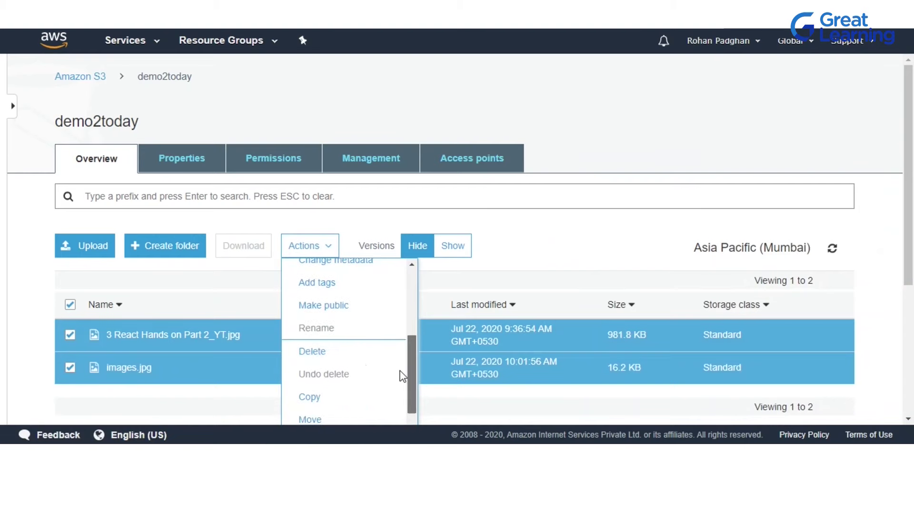
left_click(339, 357)
left_click(649, 394)
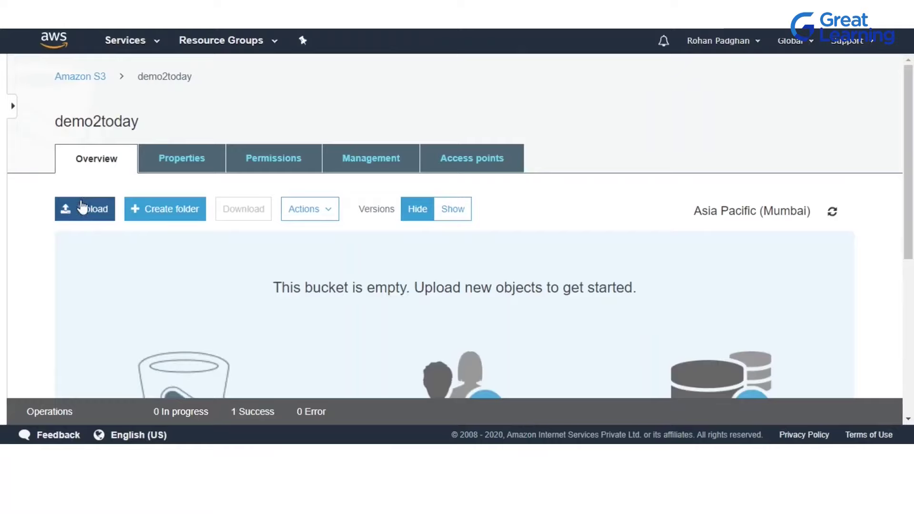
left_click(81, 203)
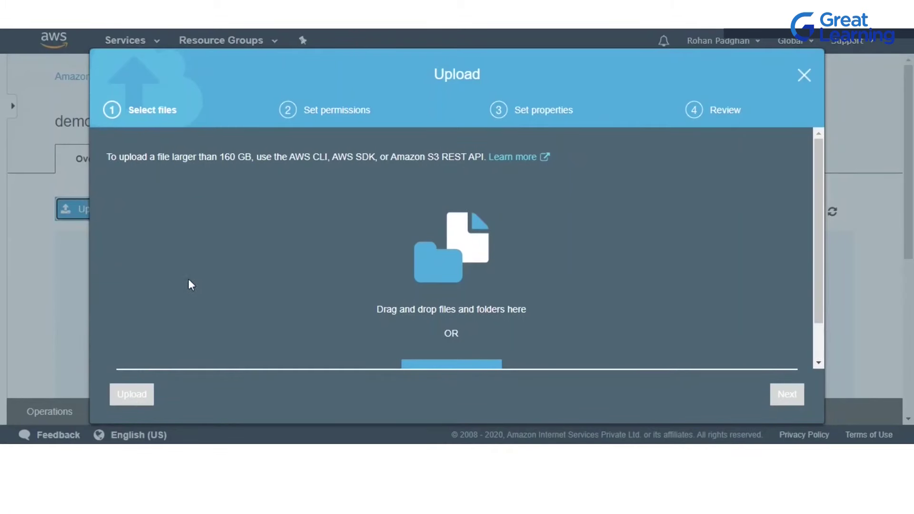
Step: Upload GL.png and index.html from the Desktop into demo2today
left_click(439, 363)
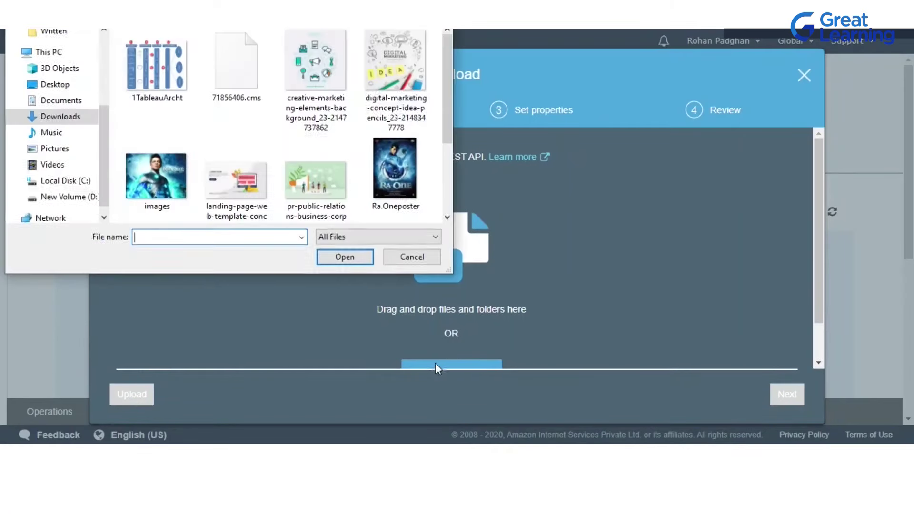
left_click(47, 88)
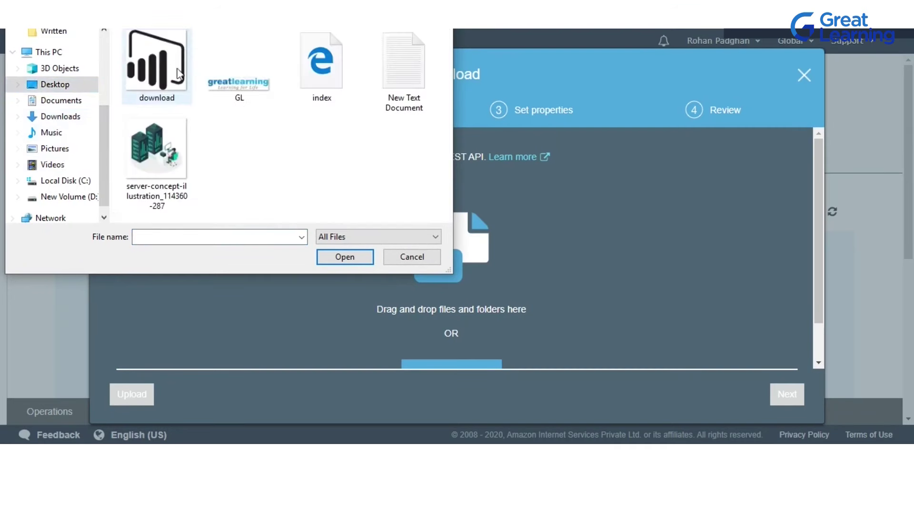
left_click(236, 31)
left_click(310, 46, "ctrl")
left_click(341, 256)
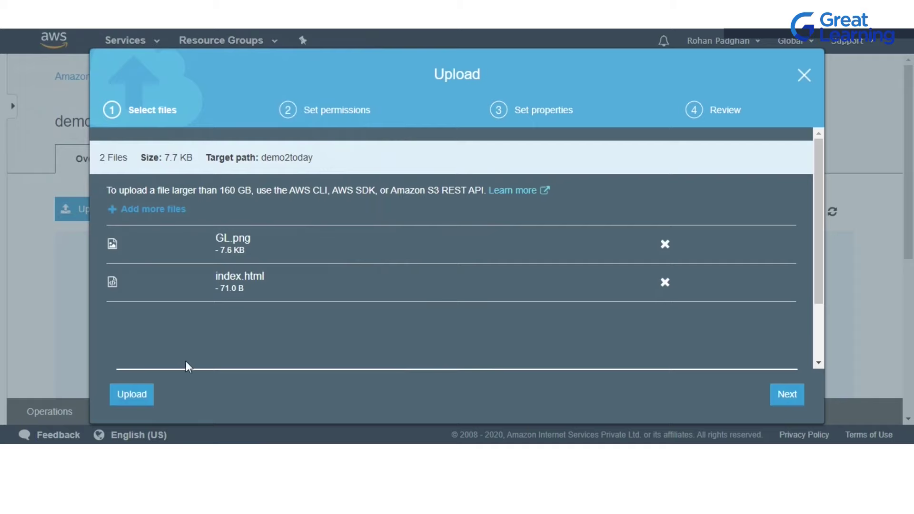
left_click(142, 398)
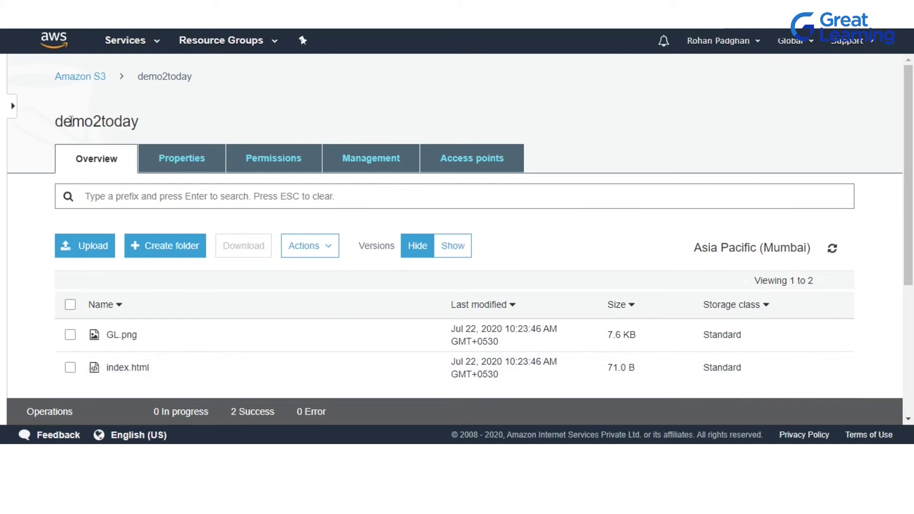
Step: Leave the bucket and search 'cloudfr' to reach the CloudFront service
left_click(80, 81)
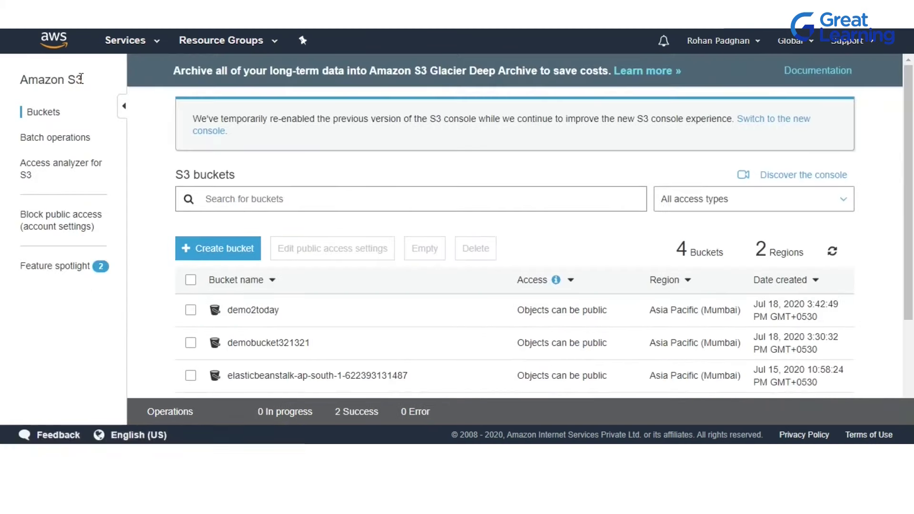
left_click(125, 36)
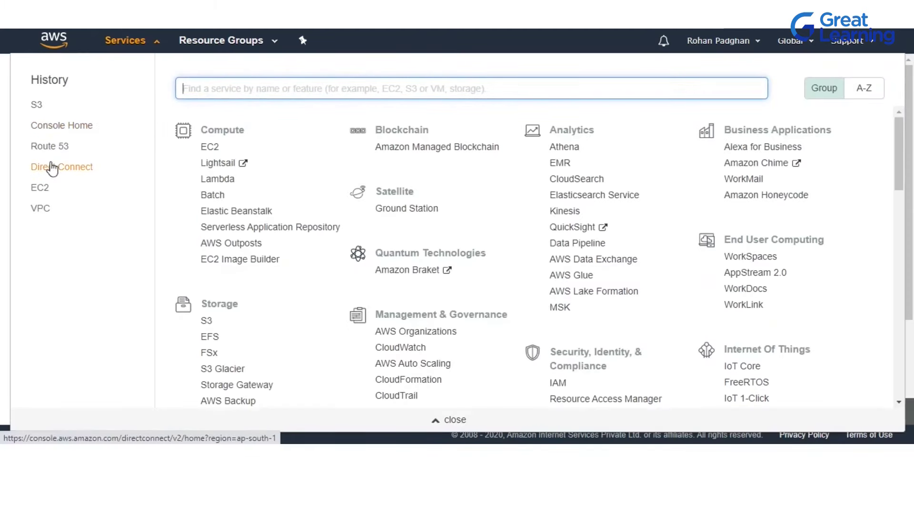
type("cloudfr")
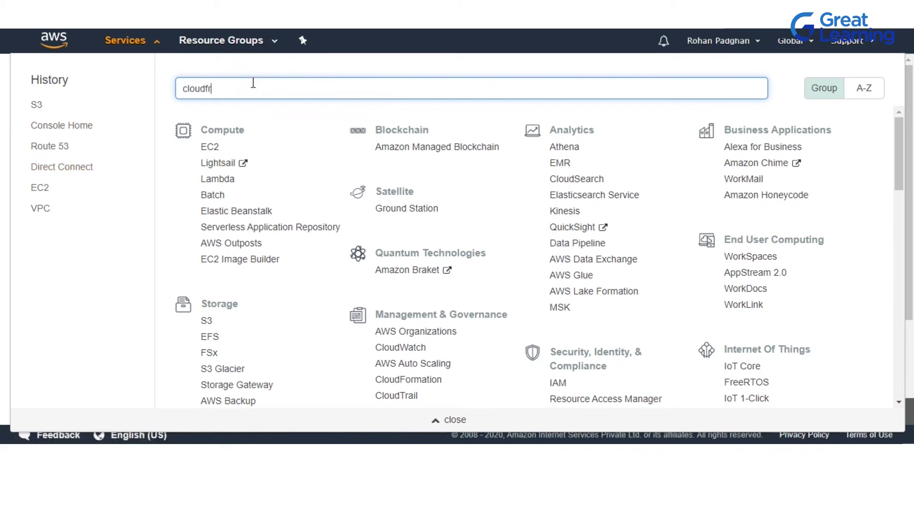
left_click(214, 124)
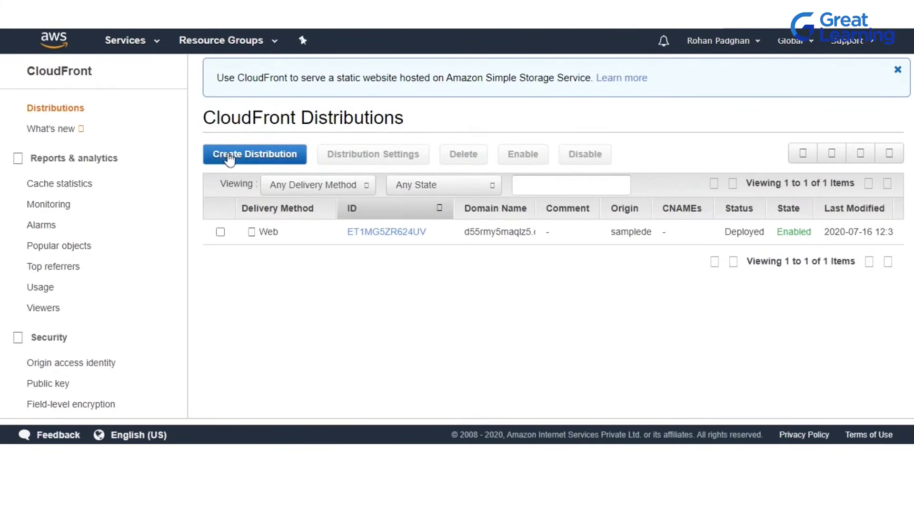
Step: Start a new CloudFront distribution using the Web delivery method
left_click(227, 157)
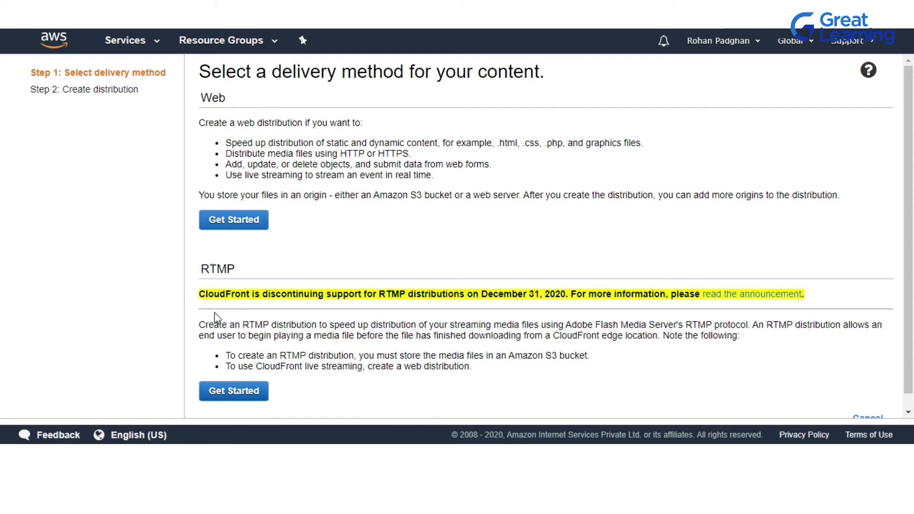
left_click(232, 223)
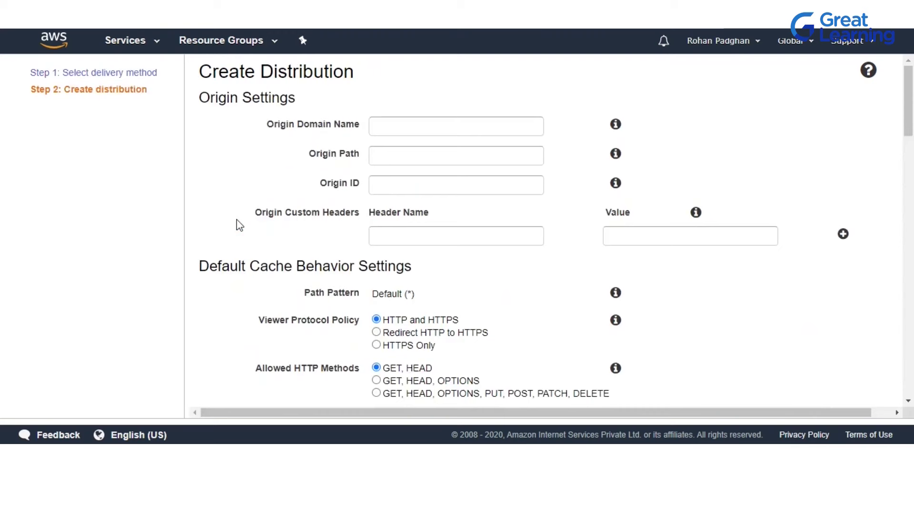
Step: Use origin demo2today.s3.amazonaws.com, restrict bucket access, and create a new origin access identity
left_click(428, 128)
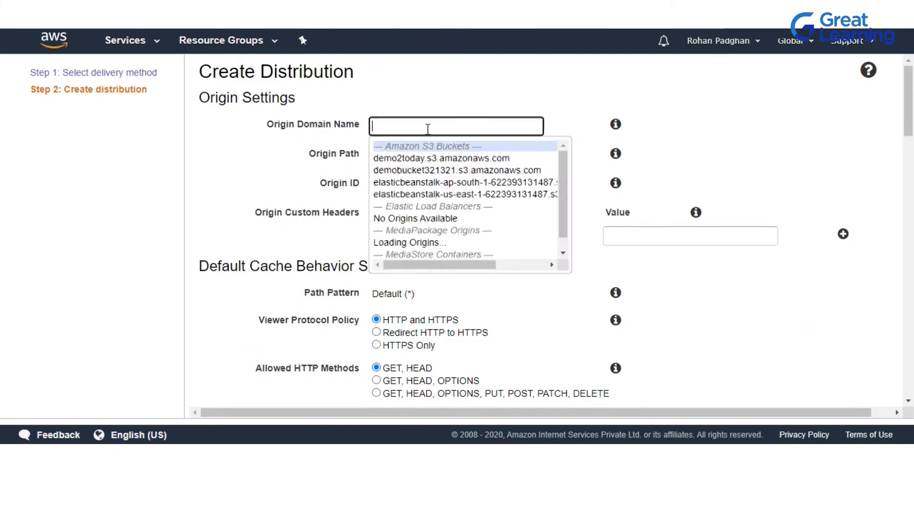
left_click(413, 159)
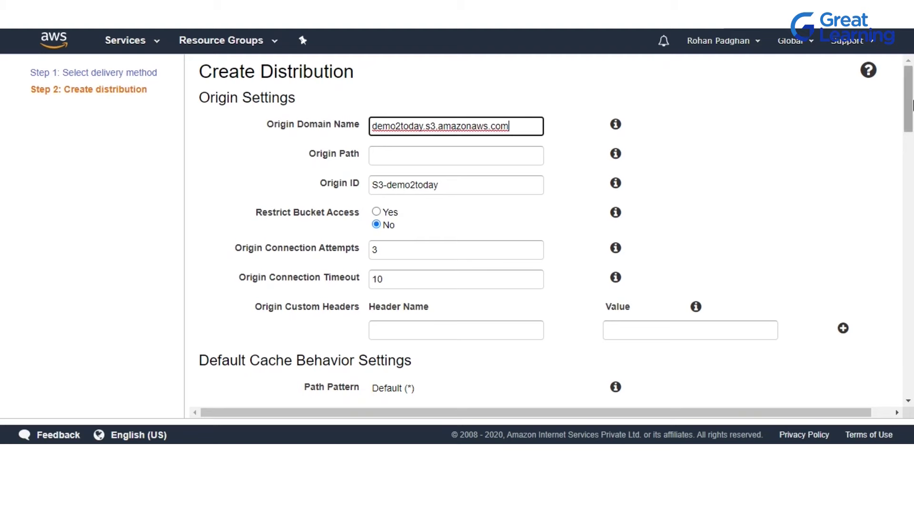
mouse_move(910, 106)
left_mouse_down()
mouse_move(911, 128)
mouse_move(911, 104)
left_mouse_up()
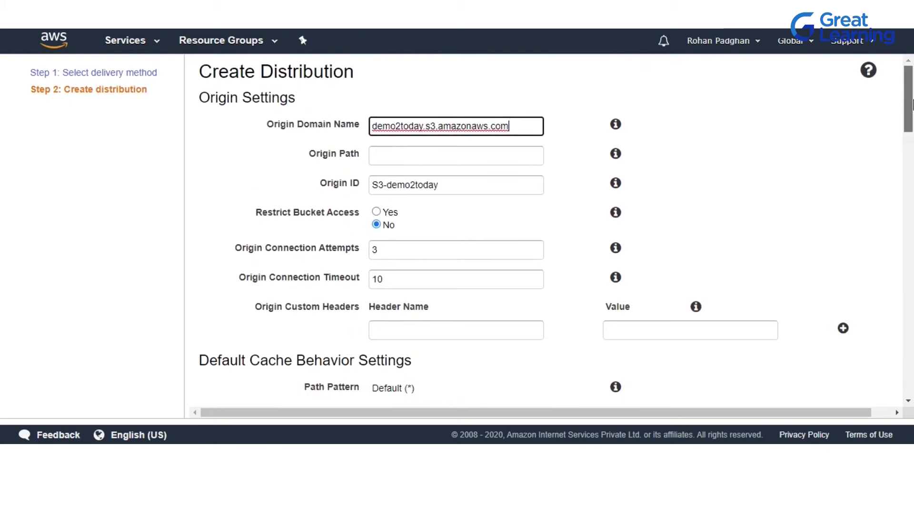
left_click(376, 212)
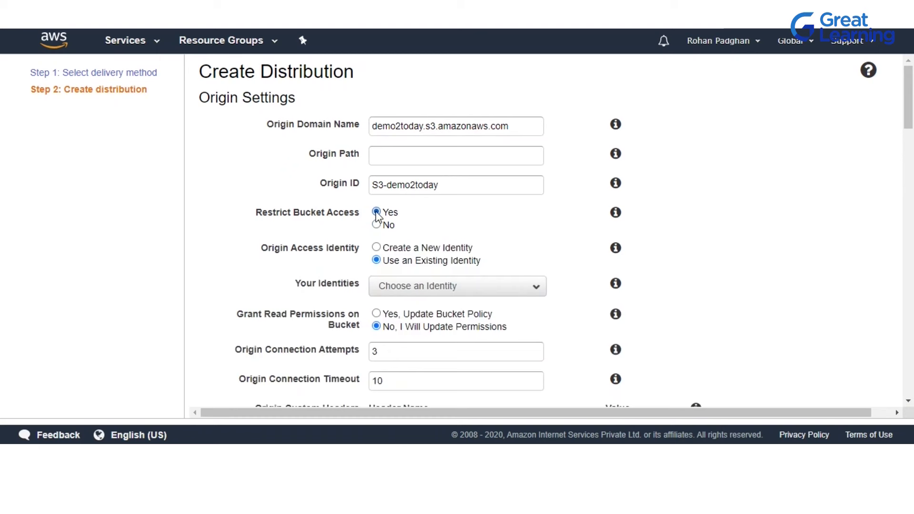
left_click(419, 291)
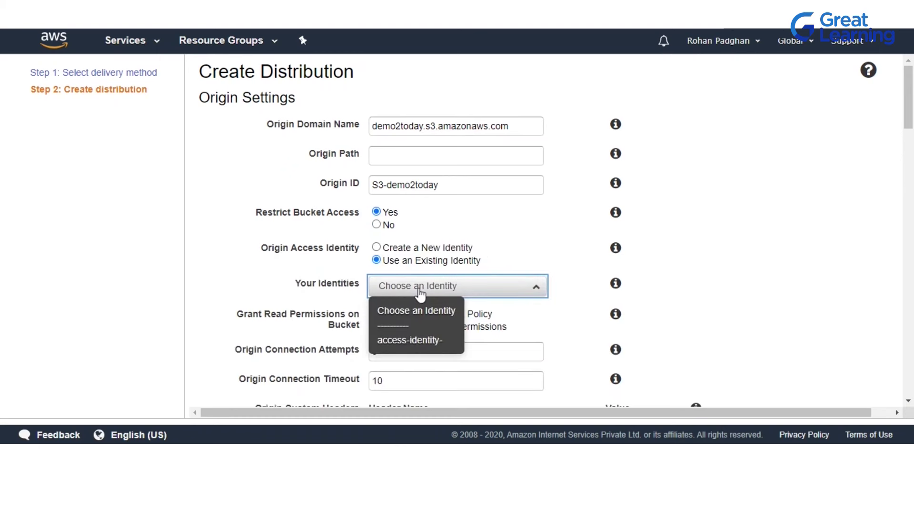
left_click(516, 240)
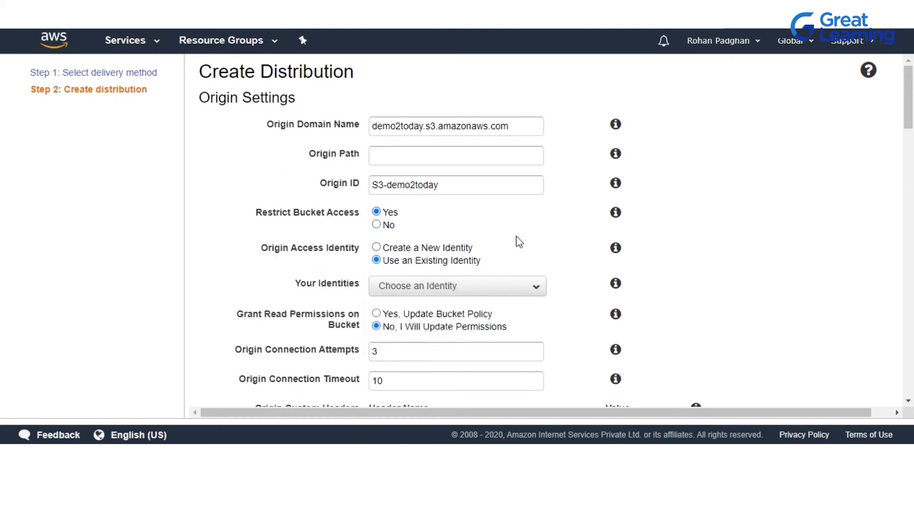
left_click(376, 247)
mouse_move(909, 95)
left_mouse_down()
mouse_move(911, 166)
mouse_move(910, 90)
left_mouse_up()
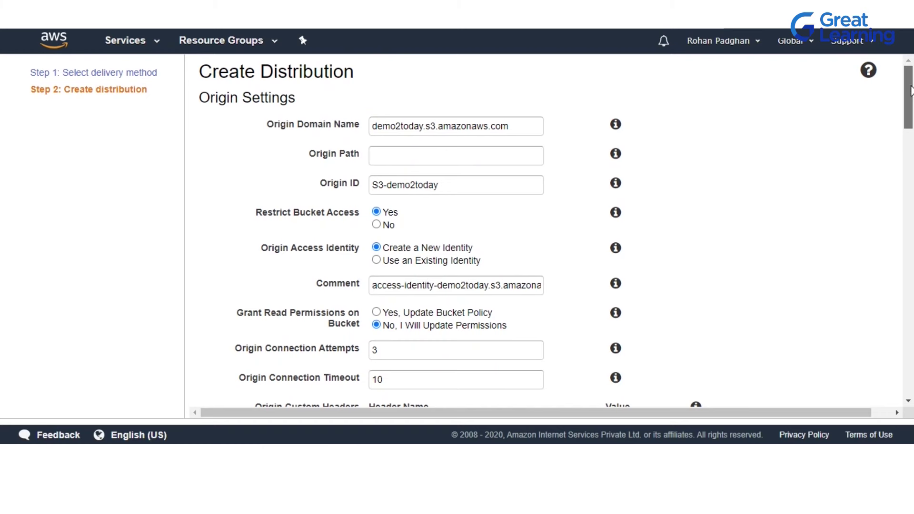
left_click_drag(910, 92, 908, 120)
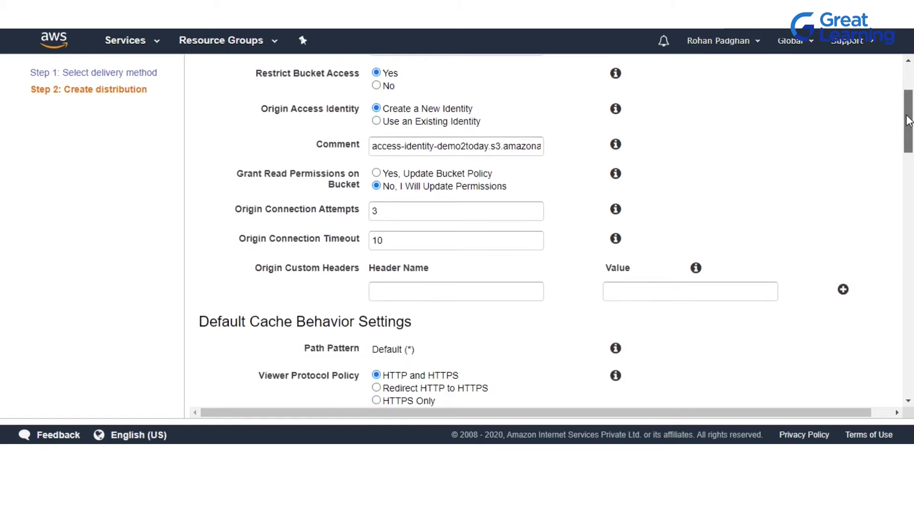
left_click_drag(908, 121, 897, 159)
Step: Set viewer protocol policy to Redirect HTTP to HTTPS and create the distribution
left_click(376, 170)
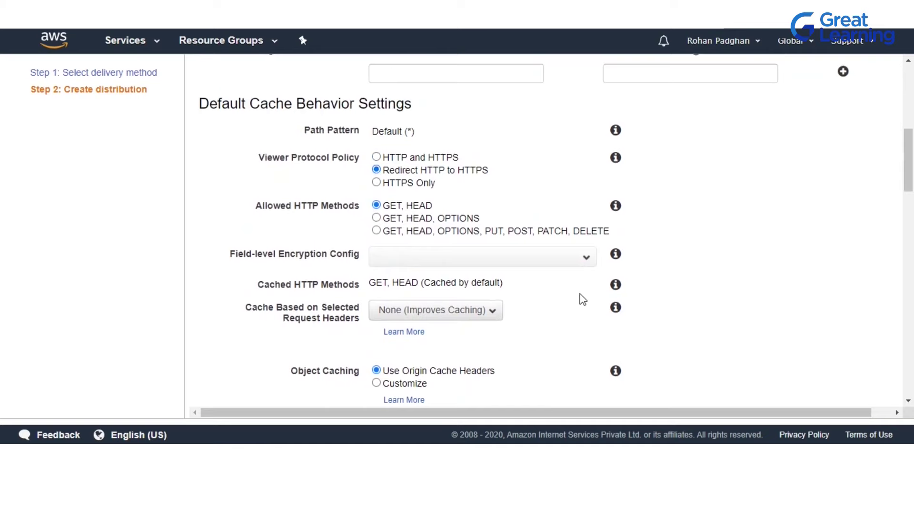
left_click_drag(911, 163, 828, 406)
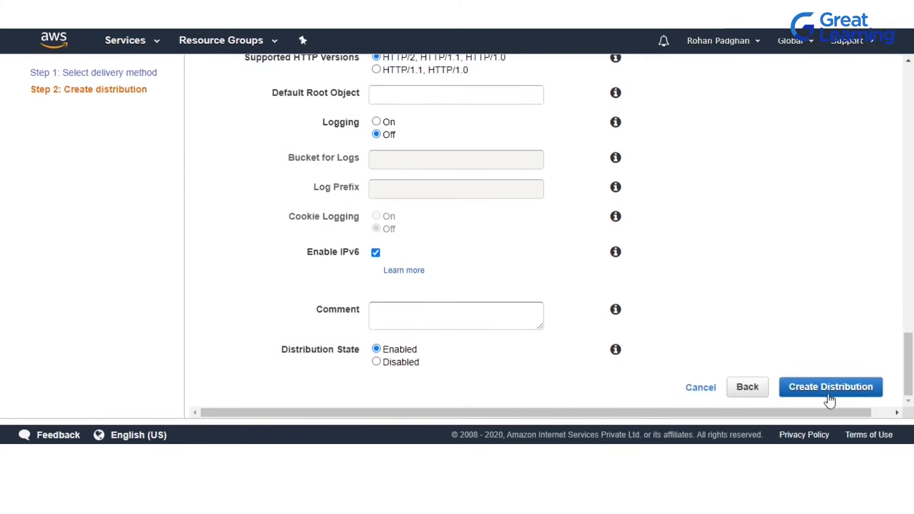
left_click(826, 391)
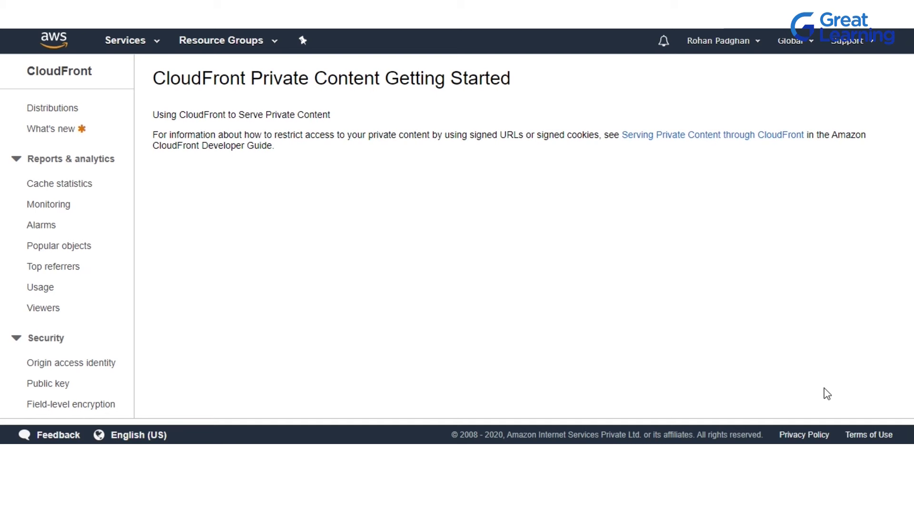
Step: Return to the Distributions list and select the demo2today distribution's domain name
left_click(51, 113)
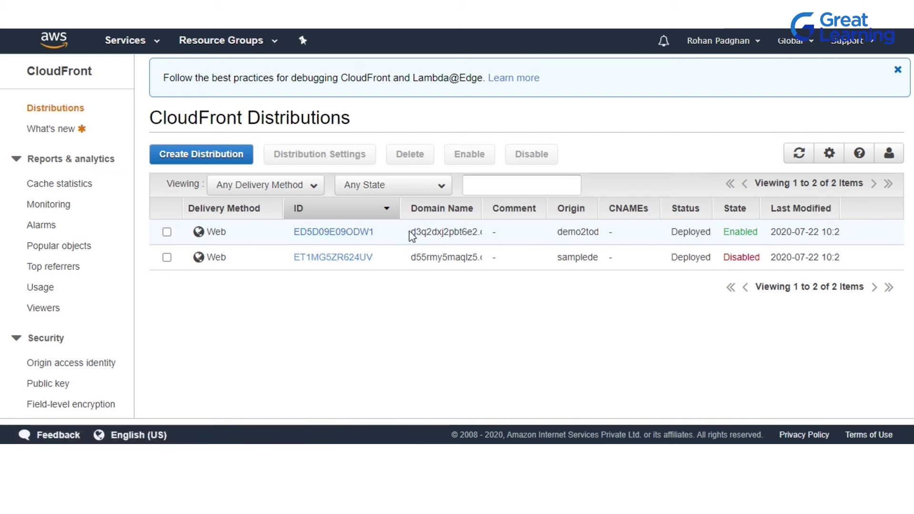
left_click_drag(412, 232, 490, 235)
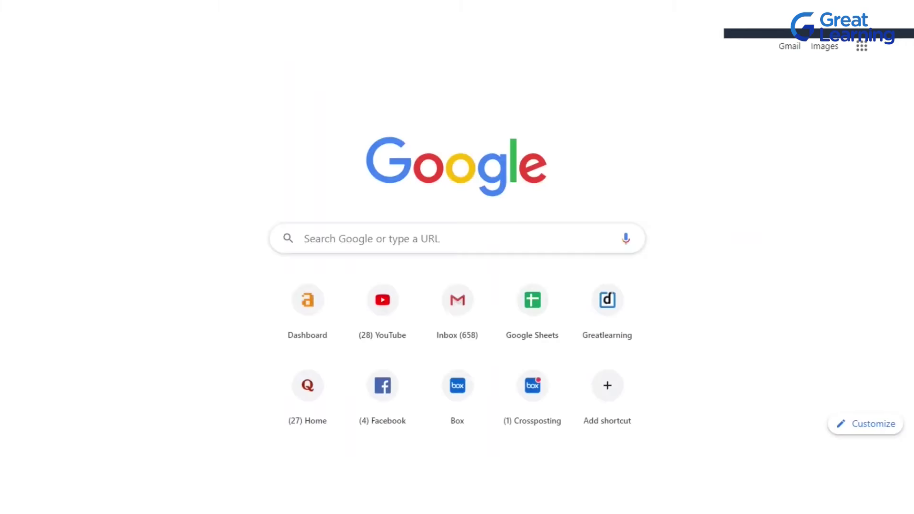
Step: Load d3q2dxj2pbt6e2.cloudfront.net/index.html in Chrome; it returns an AccessDenied error
type("d3q2dxj2pbt6e2.cloudfront.net")
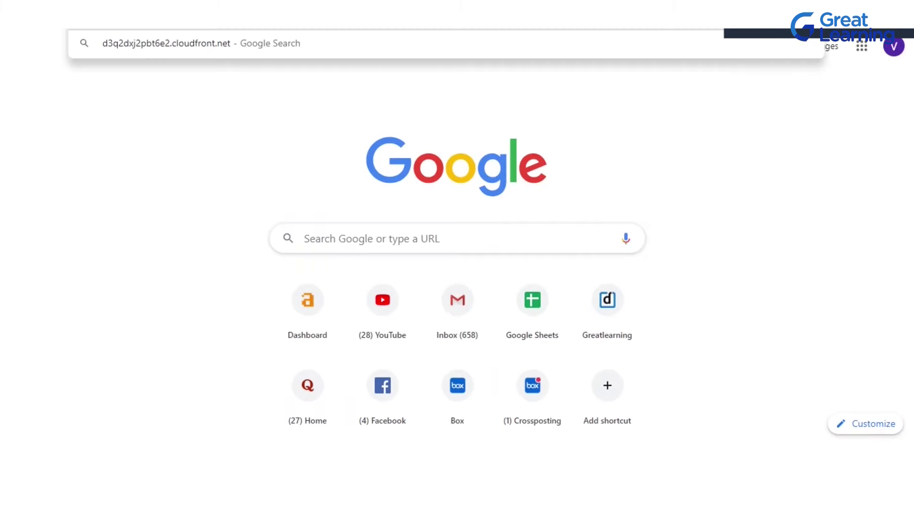
type("/index.html")
key("Return")
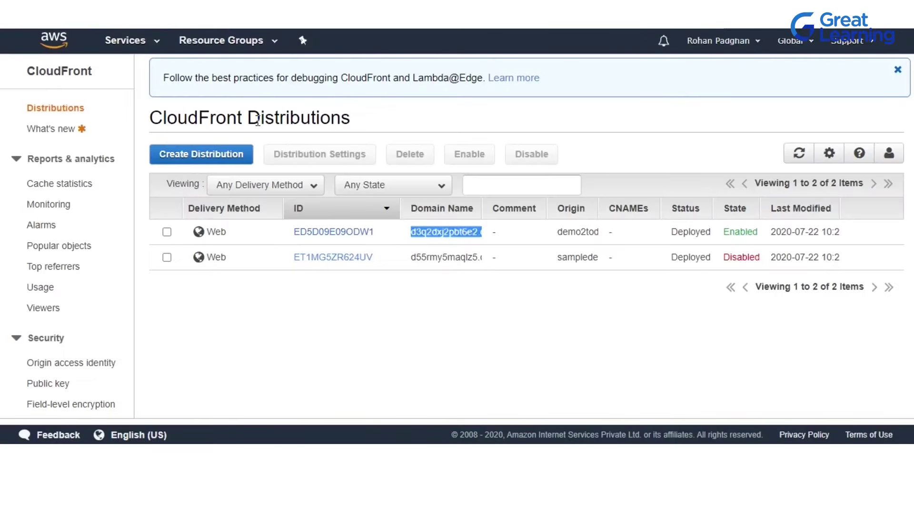
Step: In S3, turn off Block all public access for the demo2today bucket, confirming with 'confirm'
left_click(258, 121)
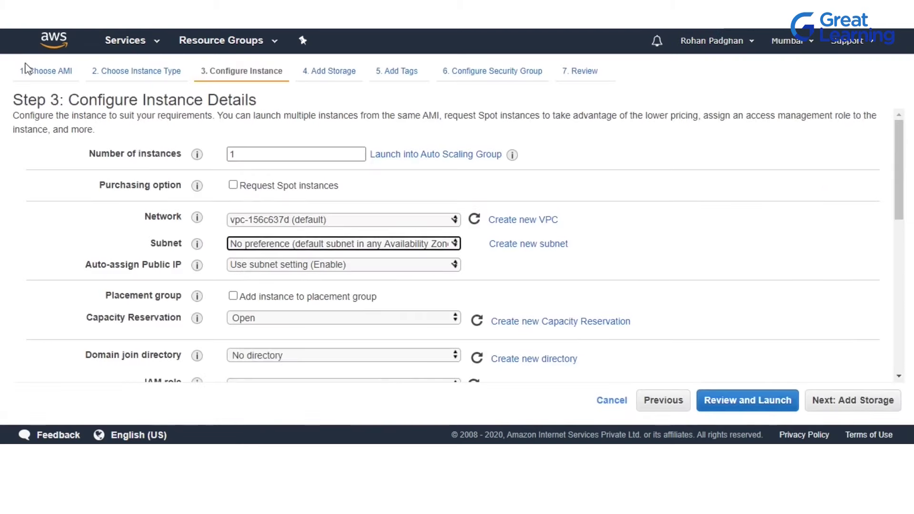
left_click(109, 40)
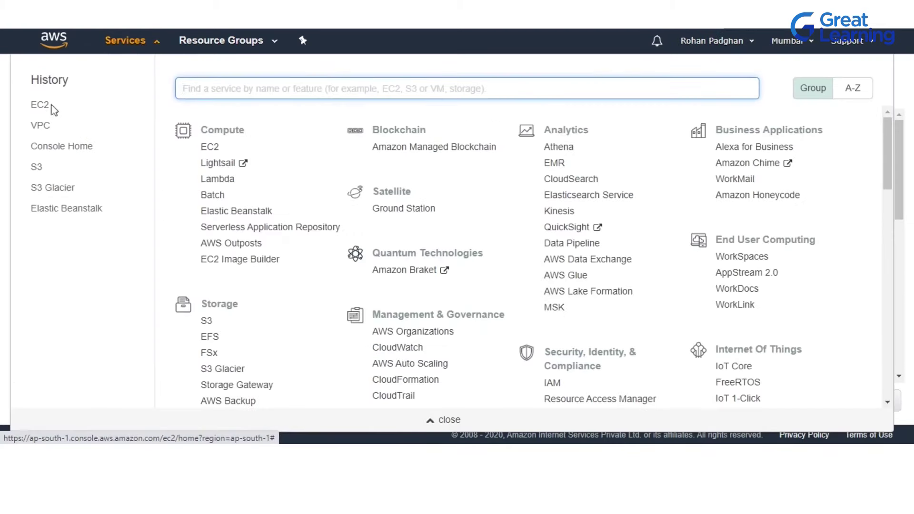
left_click(34, 169)
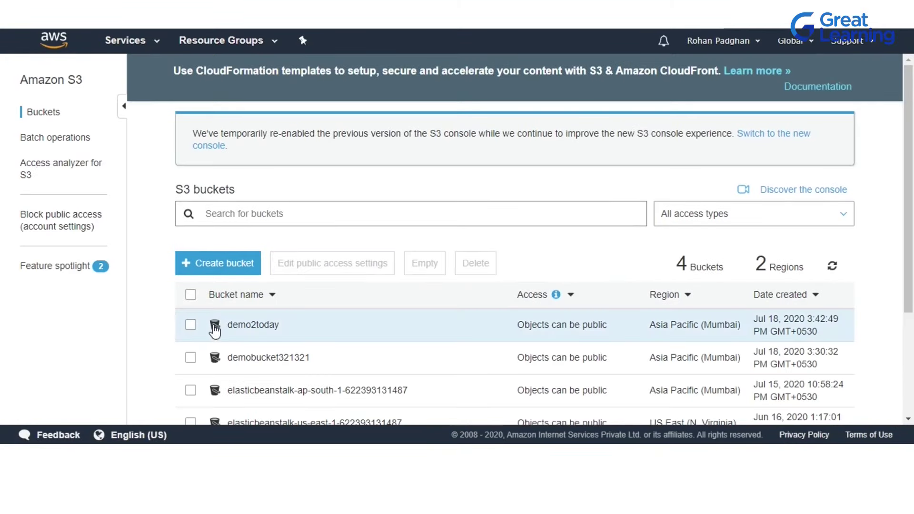
left_click(190, 326)
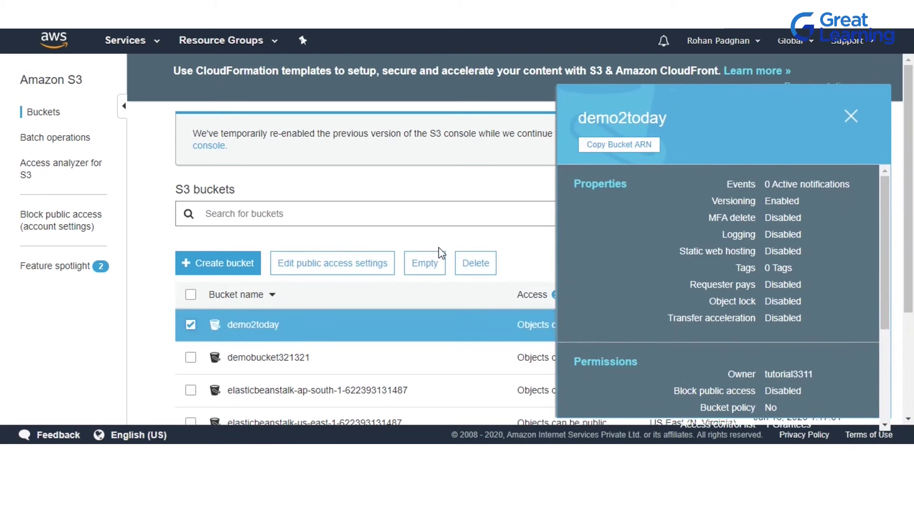
left_click(388, 269)
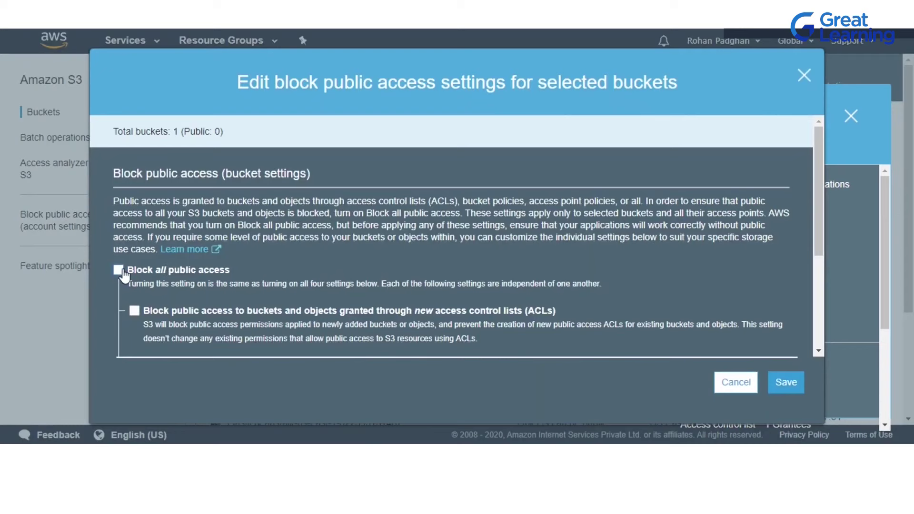
left_click(784, 386)
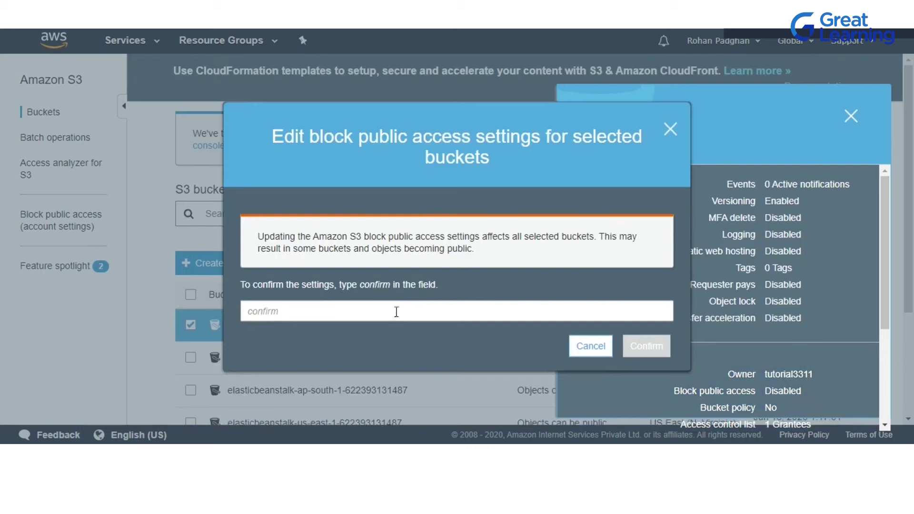
type("confirm")
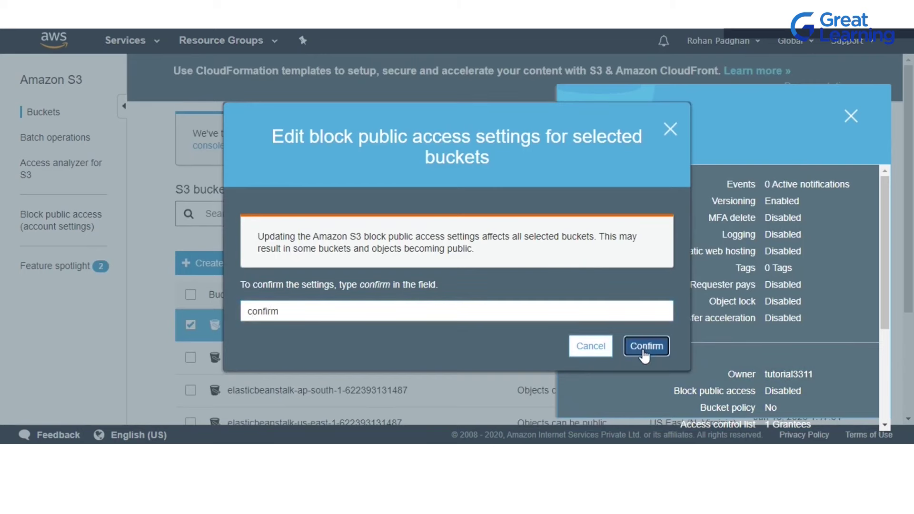
left_click(644, 352)
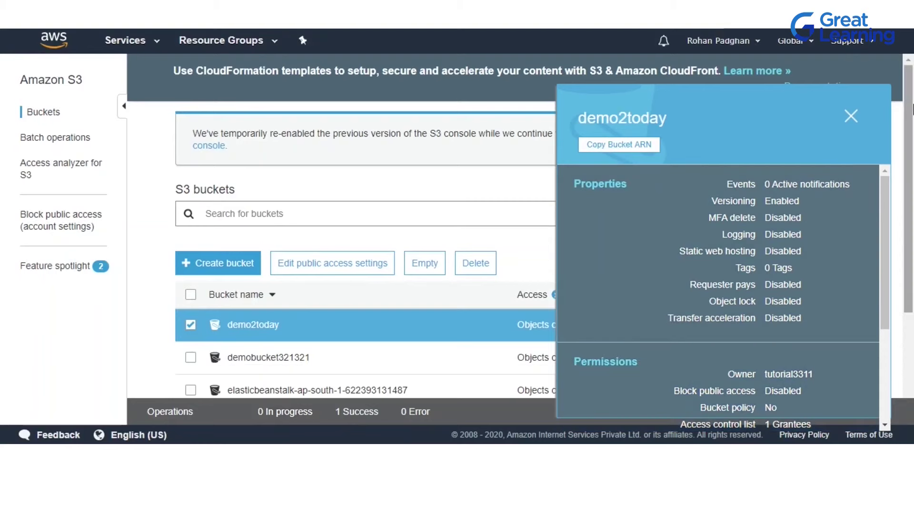
left_click(848, 117)
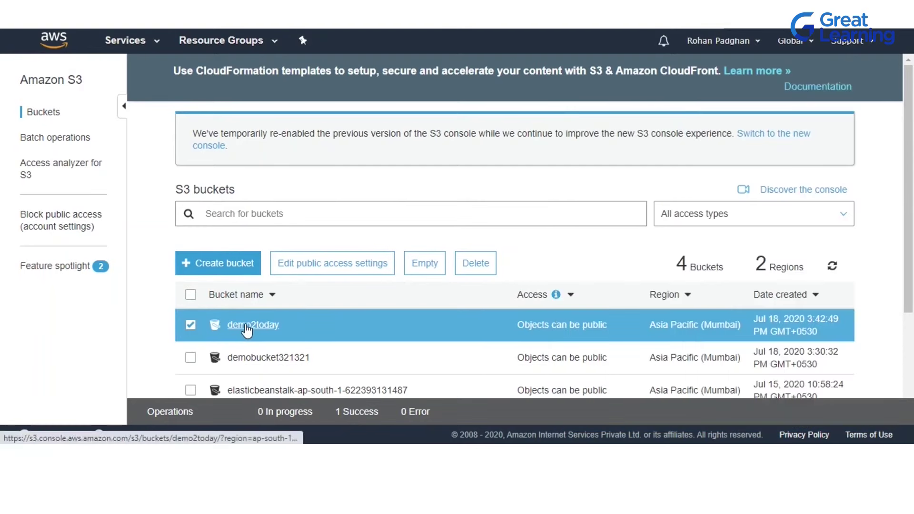
Step: Inside demo2today, make GL.png and index.html public via Actions > Make public
left_click(252, 325)
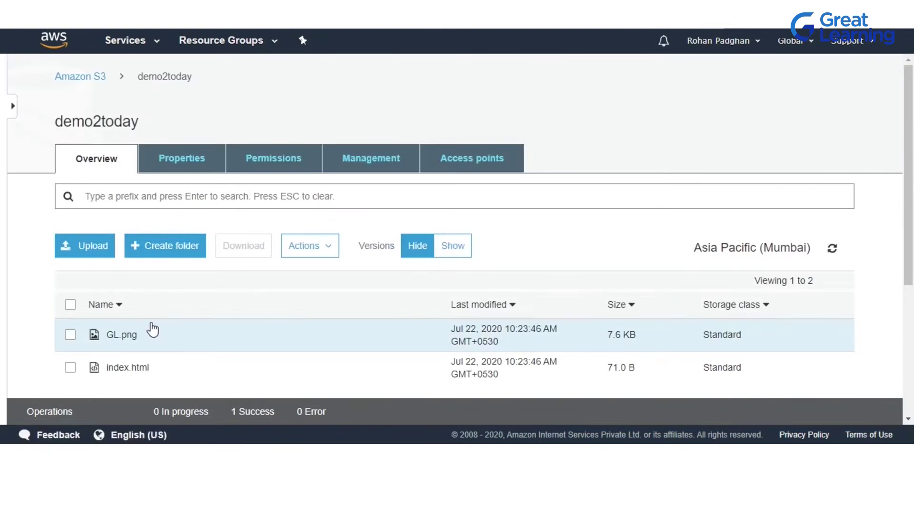
left_click(71, 335)
left_click(71, 369)
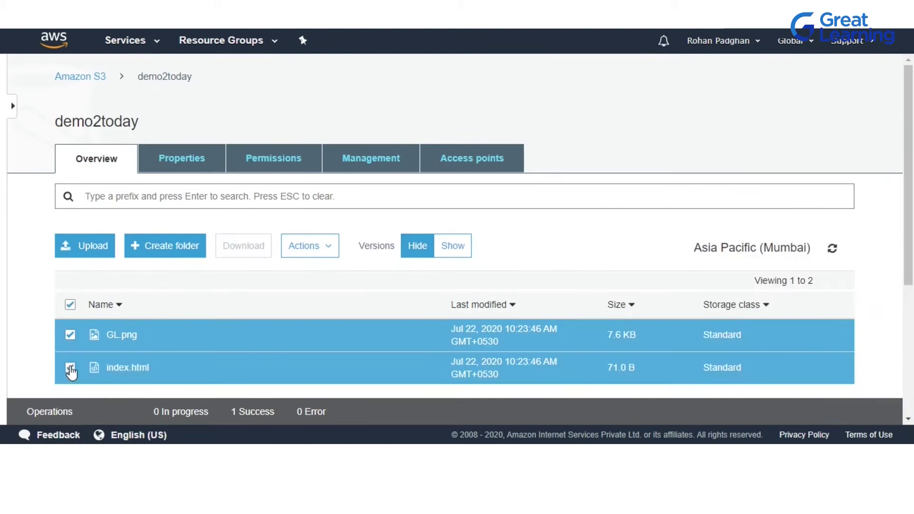
left_click(310, 248)
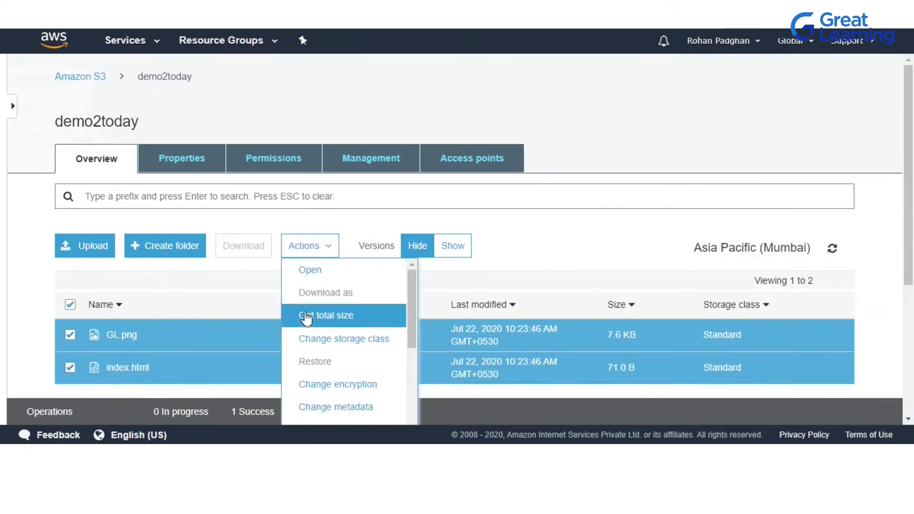
left_click_drag(410, 301, 411, 355)
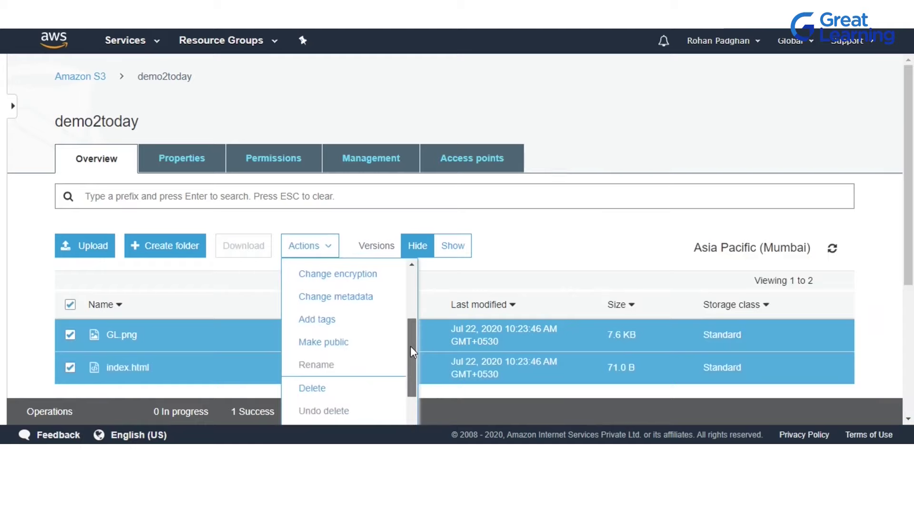
left_click(367, 352)
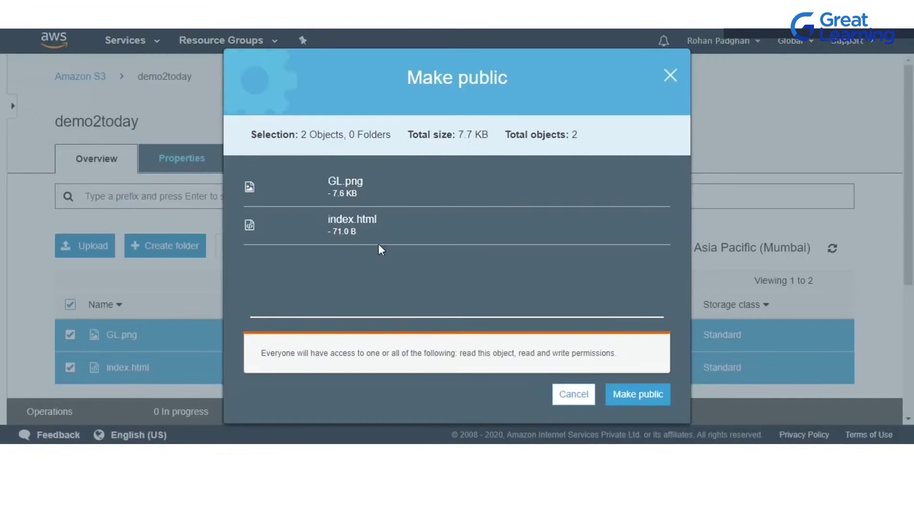
left_click(615, 398)
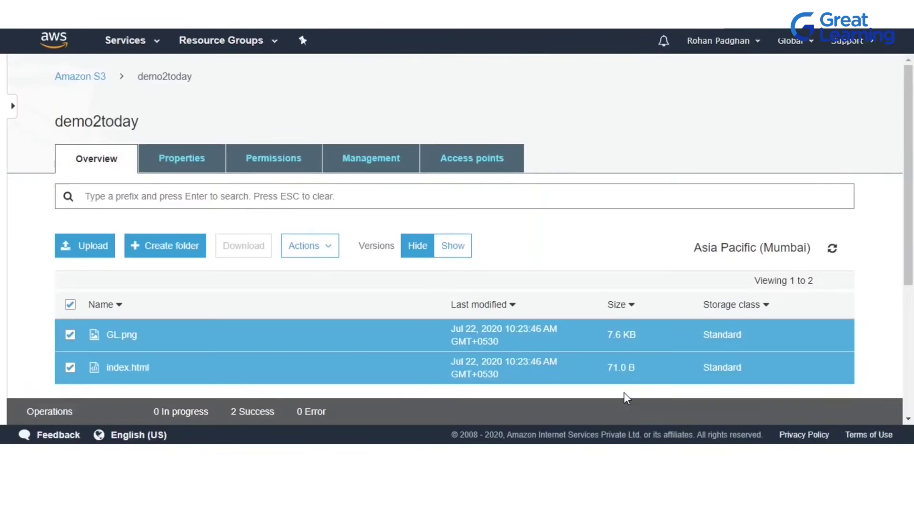
left_click(71, 336)
left_click(71, 368)
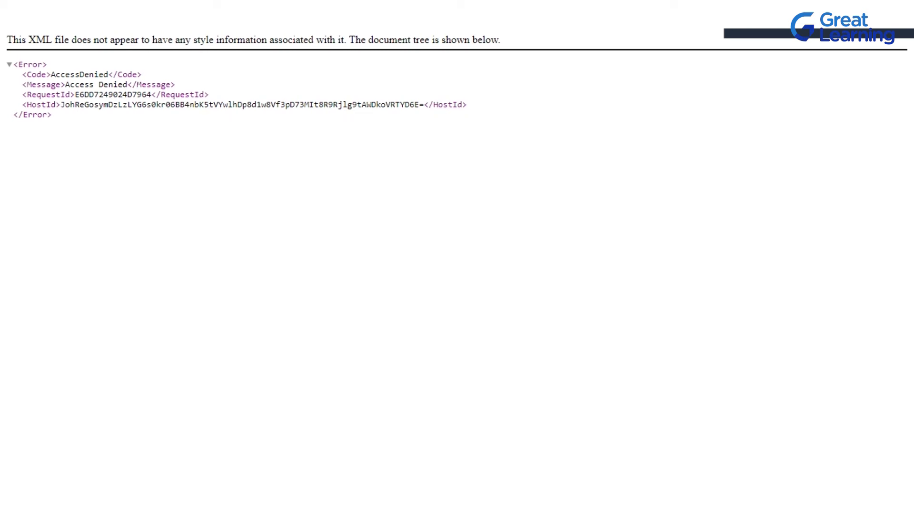
Step: Reload index.html to show 'Demo Successfully routed data', then enter the distribution domain plus GL.PNG in a new tab
key("Return")
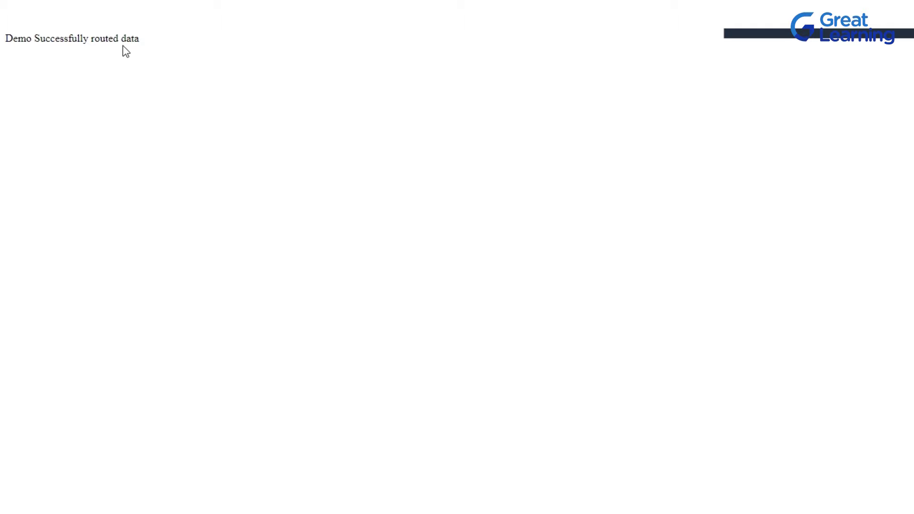
key("ctrl+t")
type("d3q2dxj2pbt6e2.cloudfront.net/")
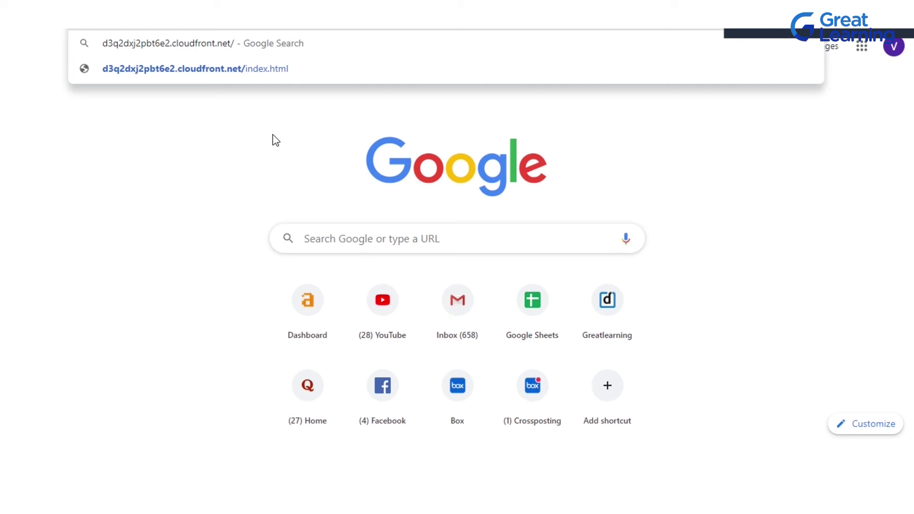
type("GL")
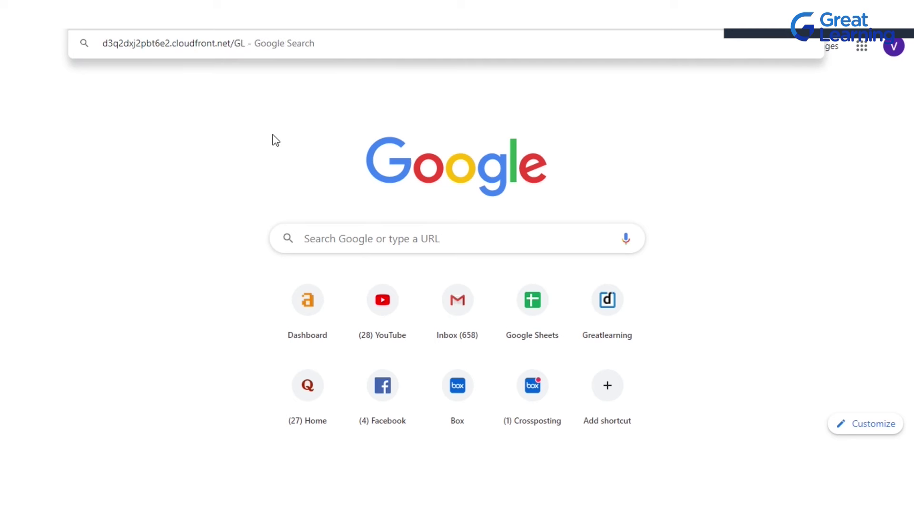
type(".PNG")
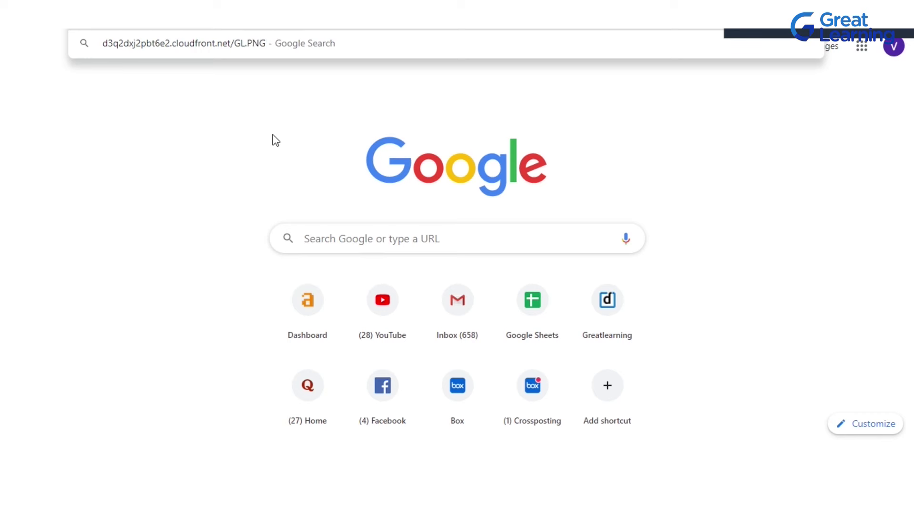
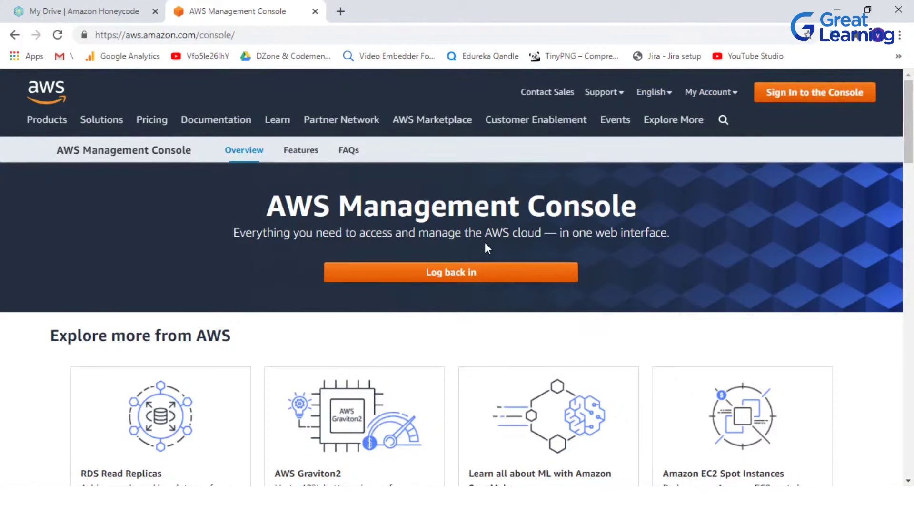
Step: Sign back in to the AWS Management Console with the root user's password
left_click(426, 275)
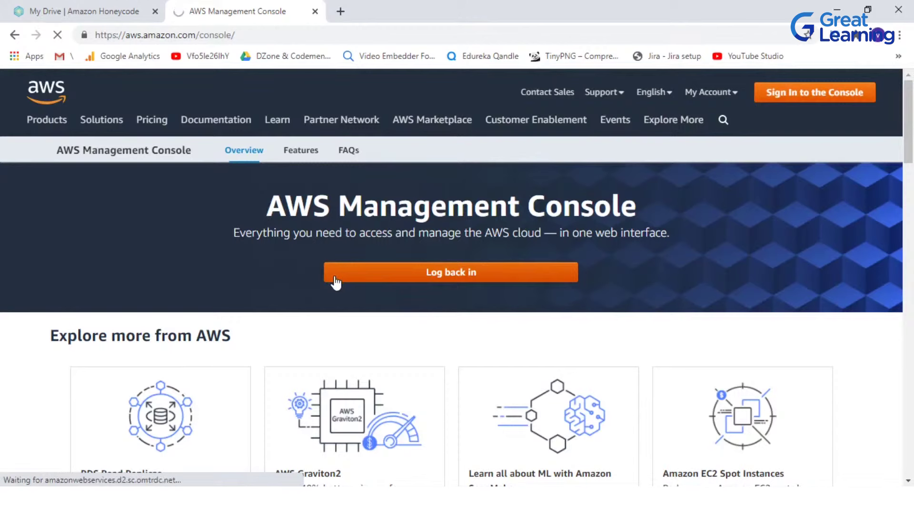
type("•••••")
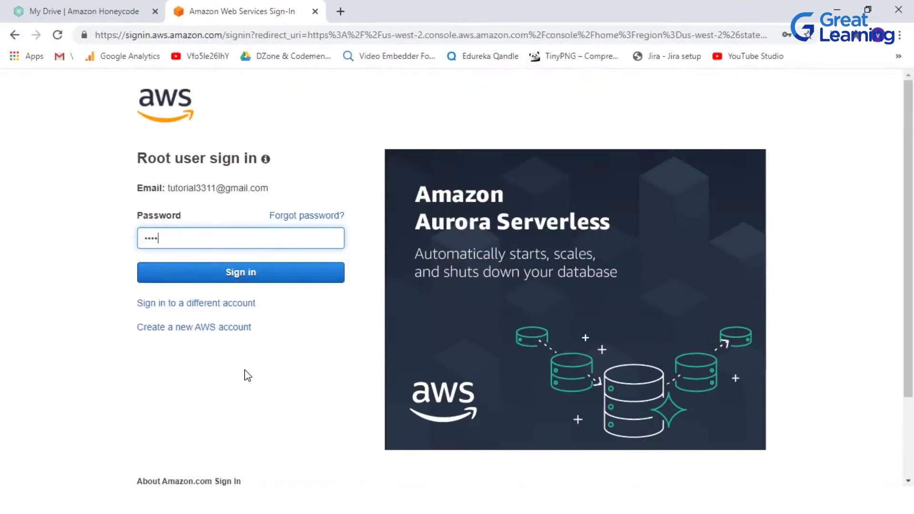
type("•••••••••")
key("Return")
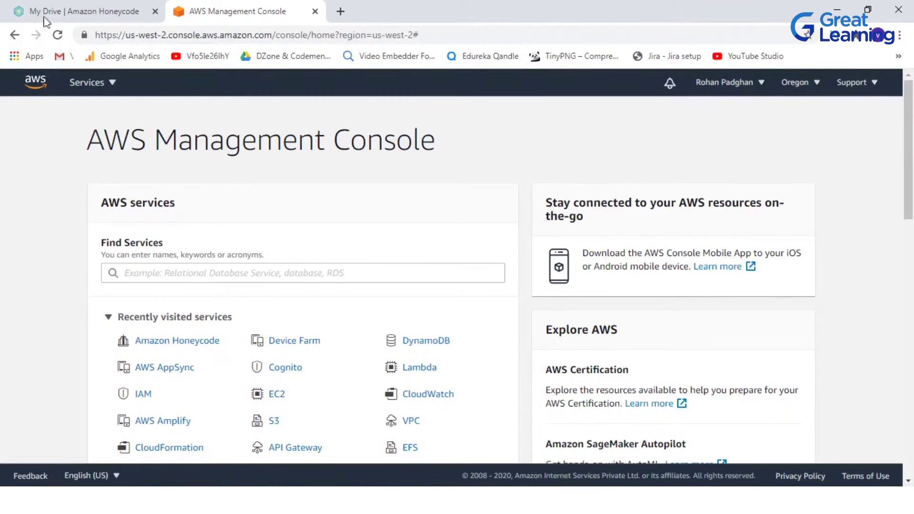
Step: Search the AWS services list for 'honeycode' and open Amazon Honeycode
left_click(93, 84)
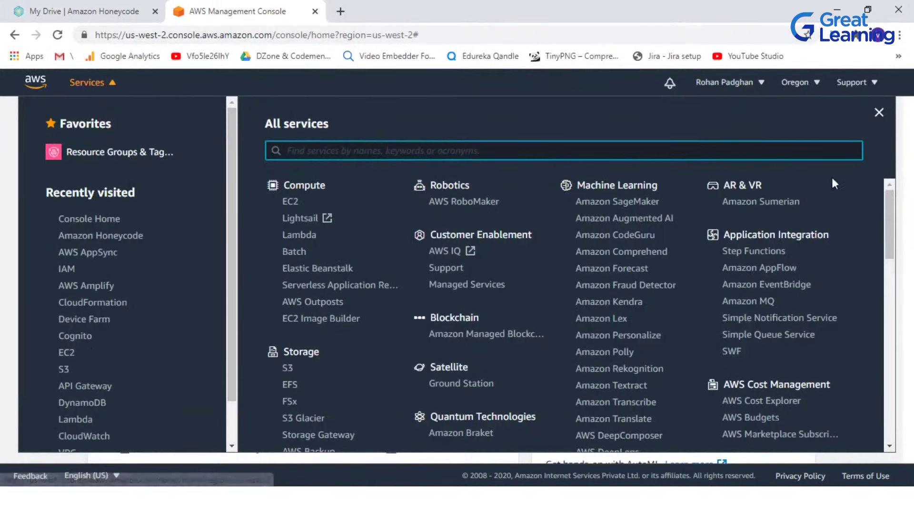
left_click_drag(889, 209, 812, 316)
left_click_drag(889, 311, 889, 330)
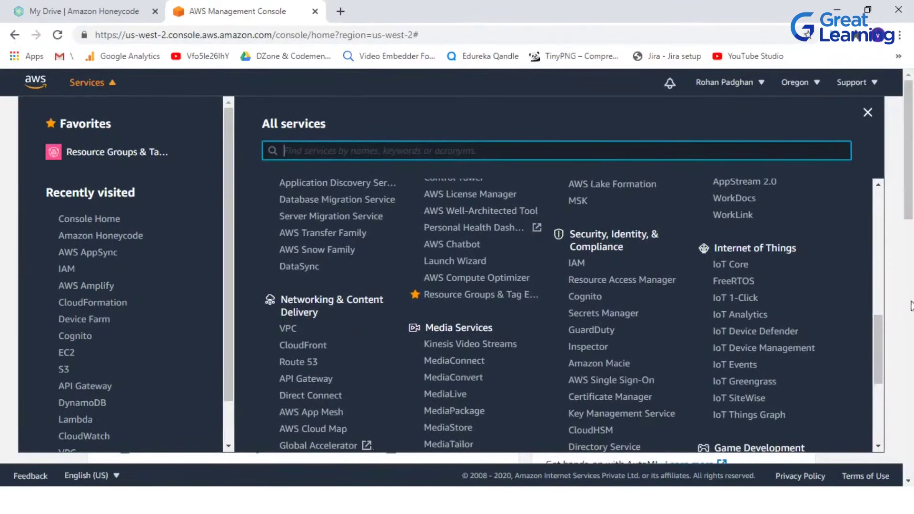
left_click_drag(885, 324, 883, 339)
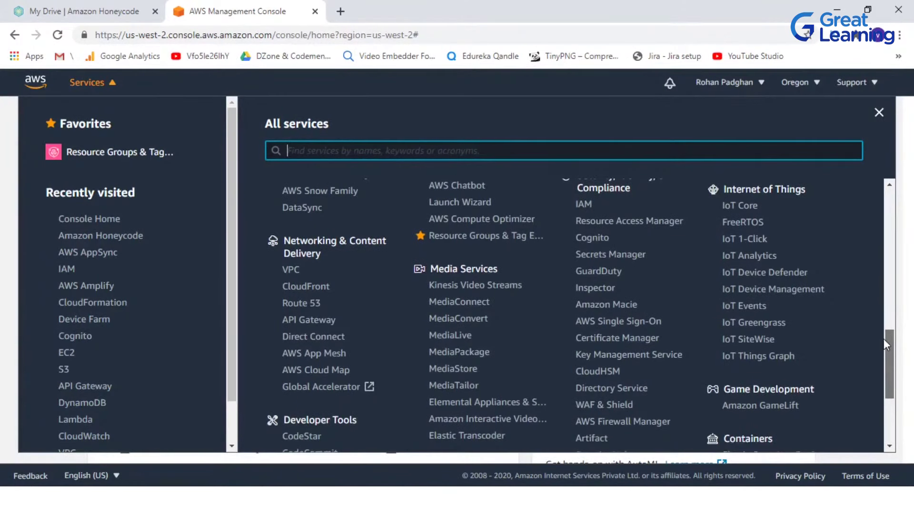
left_click_drag(883, 338, 884, 348)
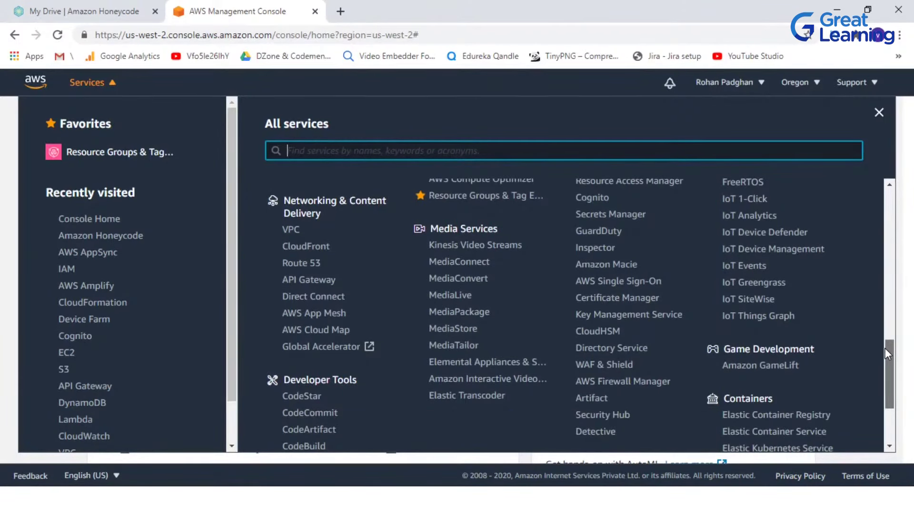
mouse_move(884, 347)
left_mouse_down()
mouse_move(896, 313)
mouse_move(898, 339)
left_mouse_up()
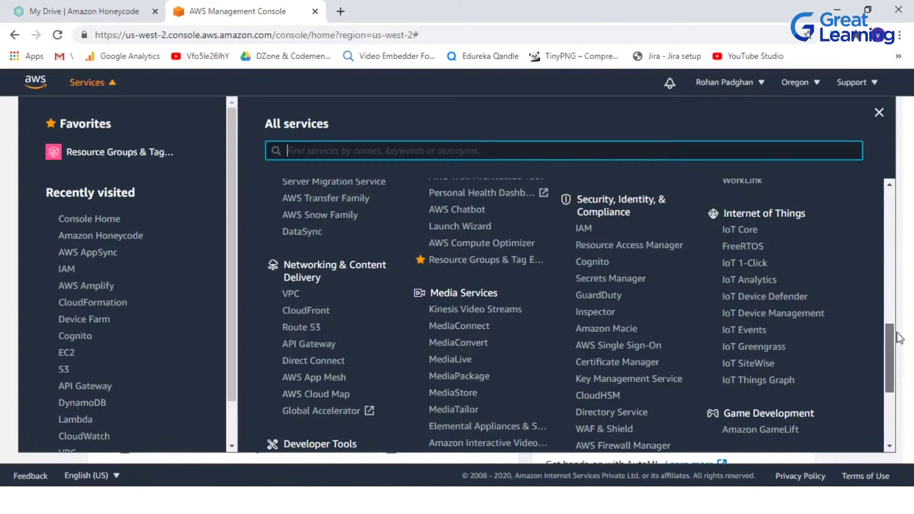
left_click_drag(897, 338, 912, 136)
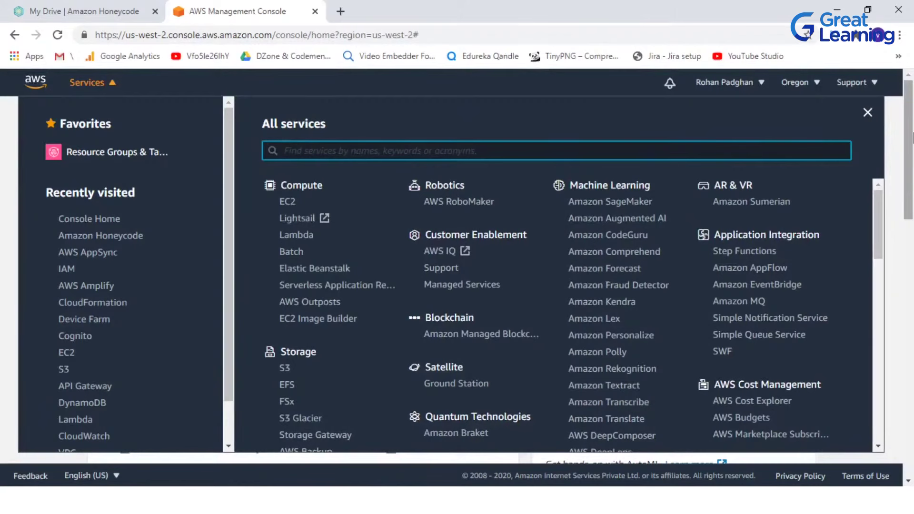
type("honeycode")
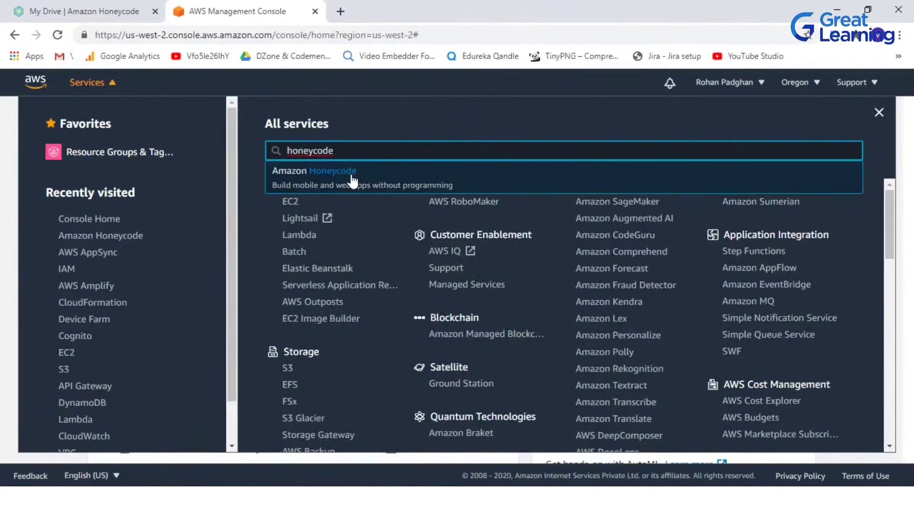
left_click(352, 179)
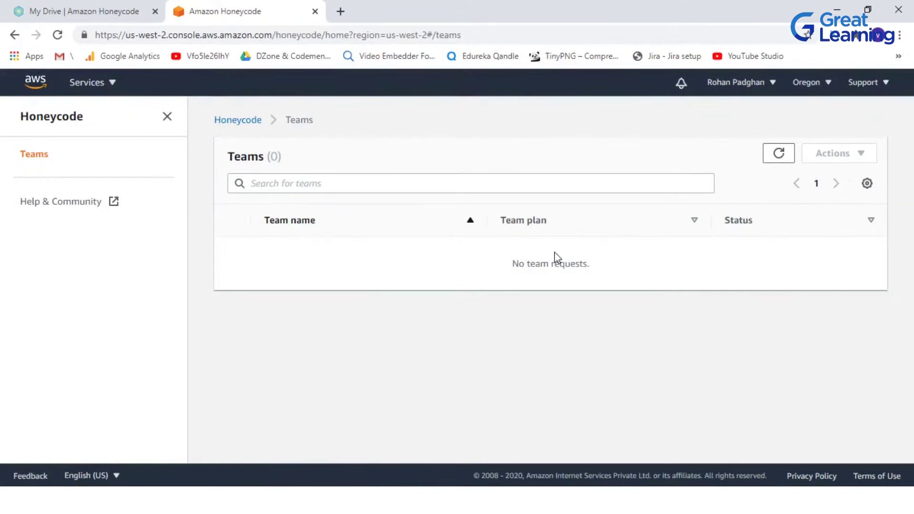
Step: Copy the My Drive address into a new tab, then reload the My Drive page
left_click(98, 9)
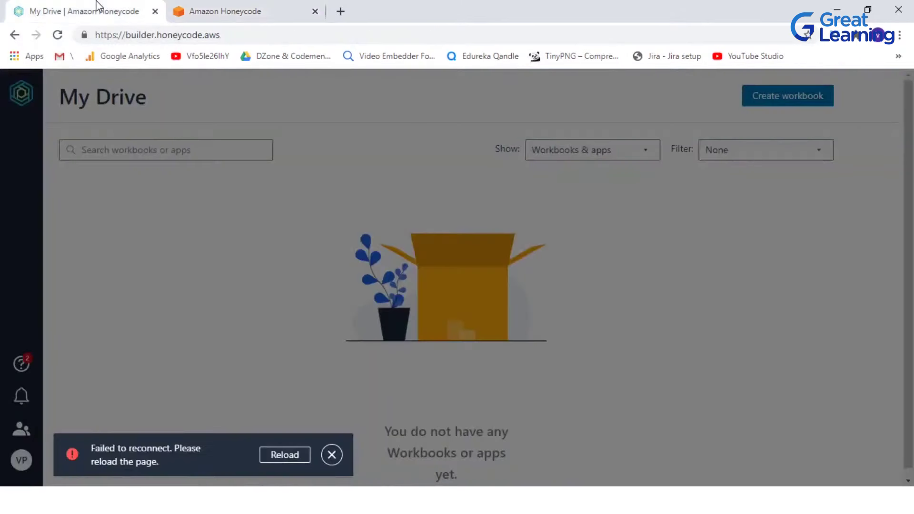
left_click(161, 35)
key("ctrl+c")
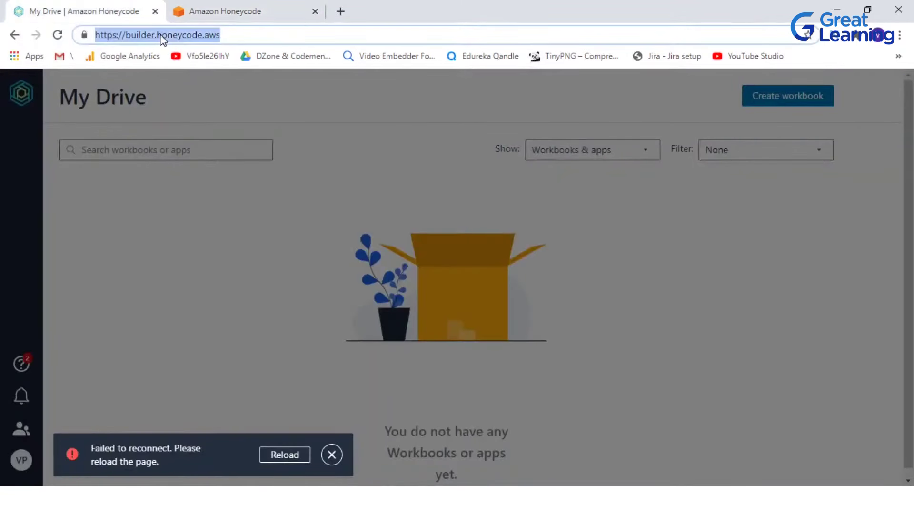
left_click(339, 12)
key("ctrl+v")
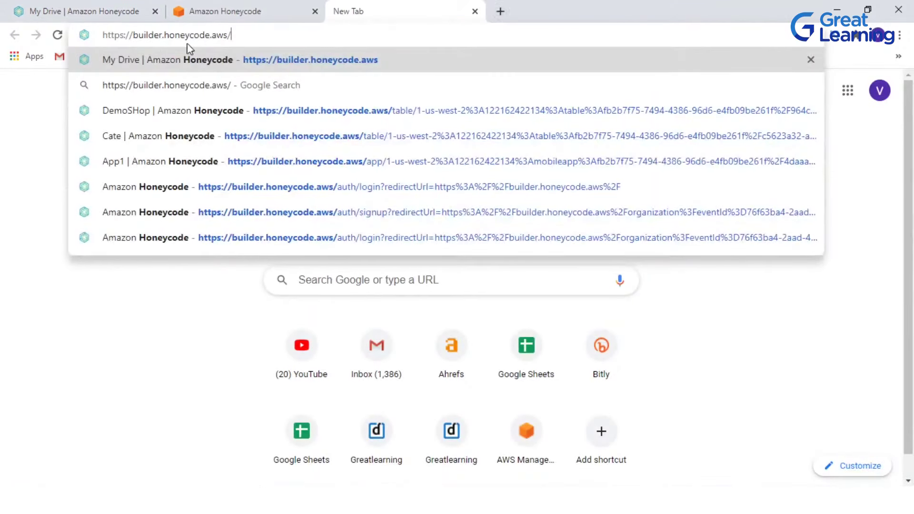
left_click(95, 7)
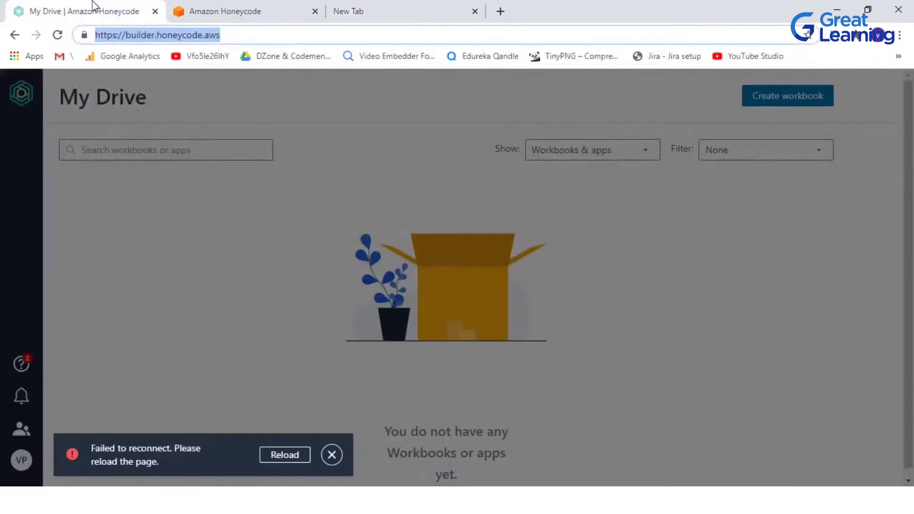
left_click(213, 292)
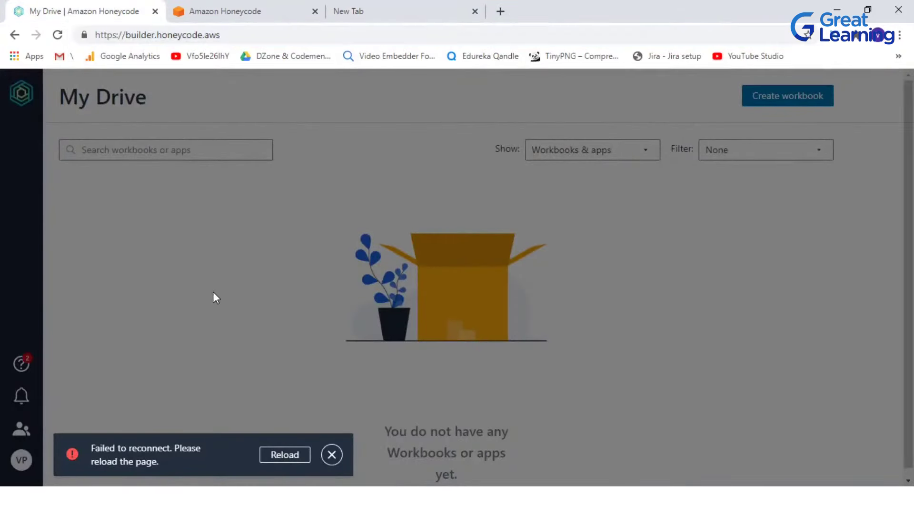
left_click(57, 35)
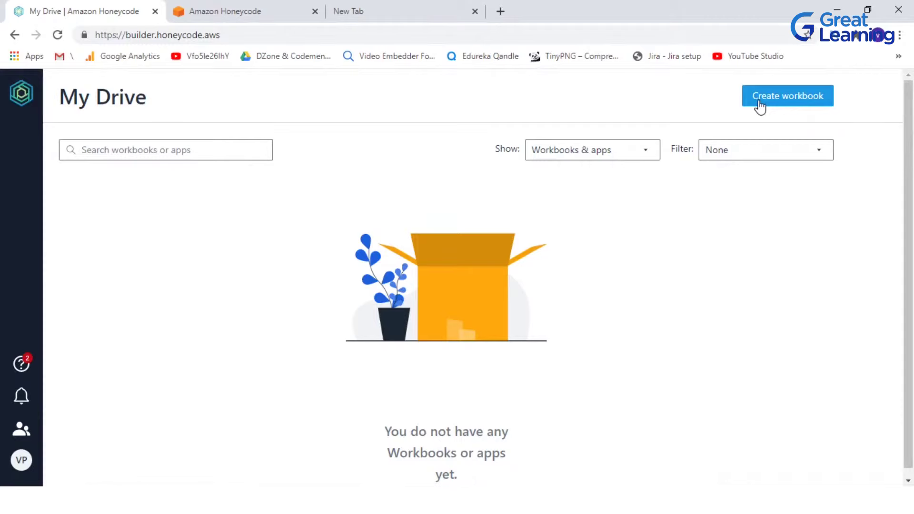
Step: Create a workbook from scratch named DemoWorkbook
left_click(759, 104)
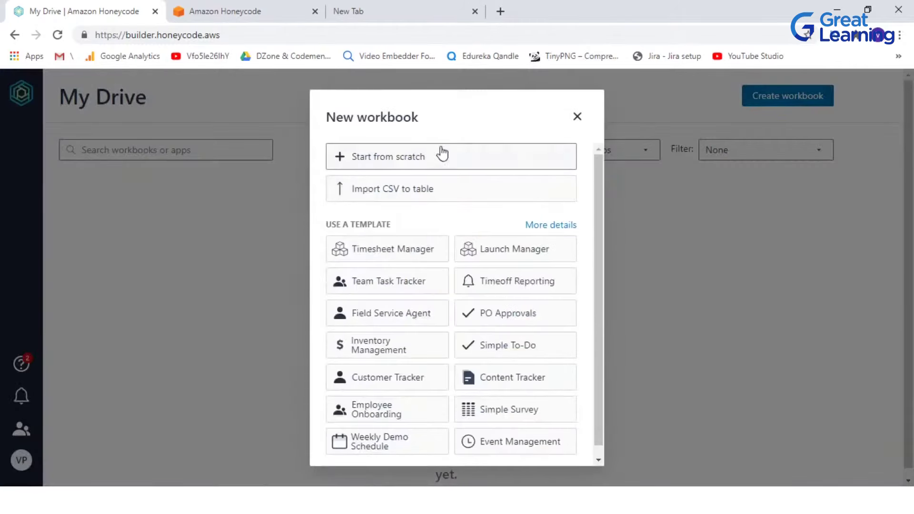
left_click(249, 228)
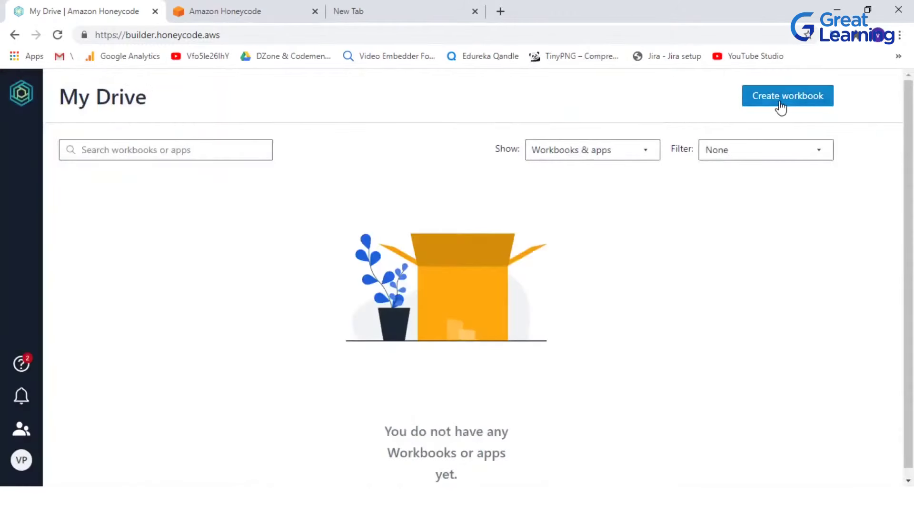
left_click(779, 103)
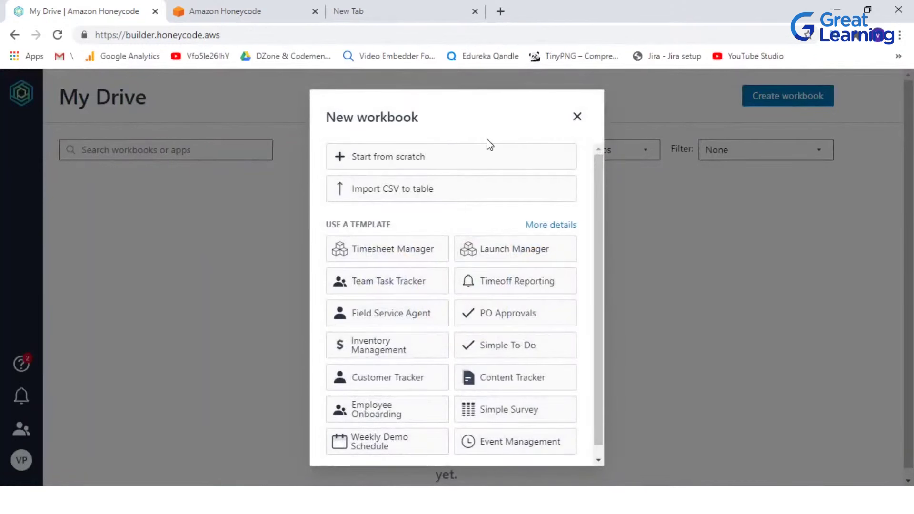
left_click(394, 164)
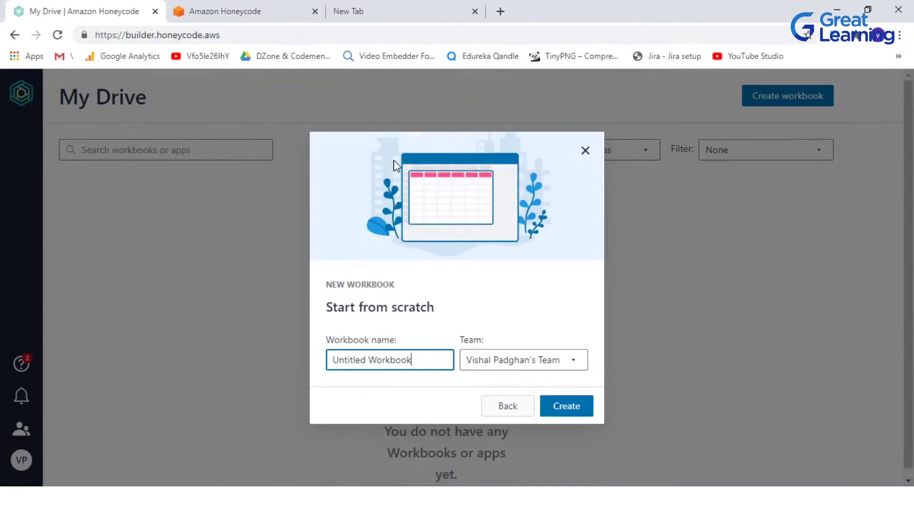
key("ctrl+a")
type("DemoWorkbook")
left_click(566, 406)
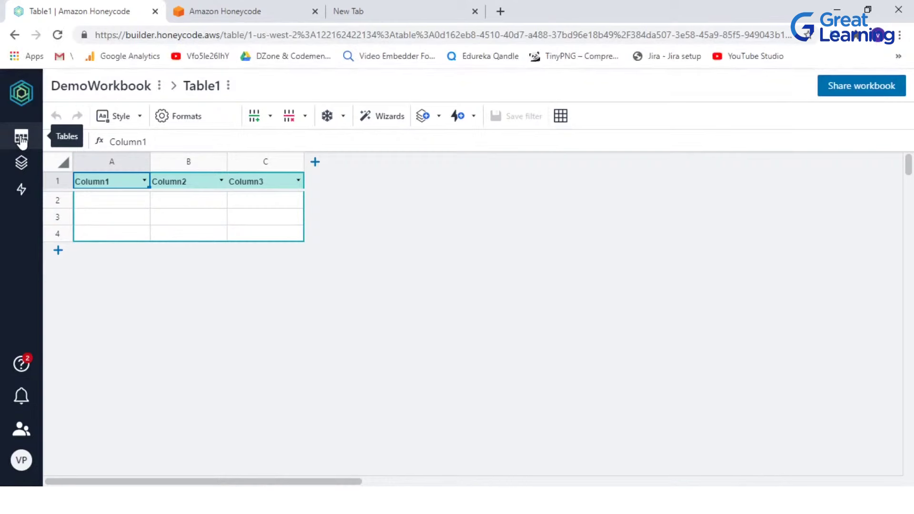
Step: Rename Table1 in the Tables panel to 'EmployeeAttnedence'
left_click(21, 139)
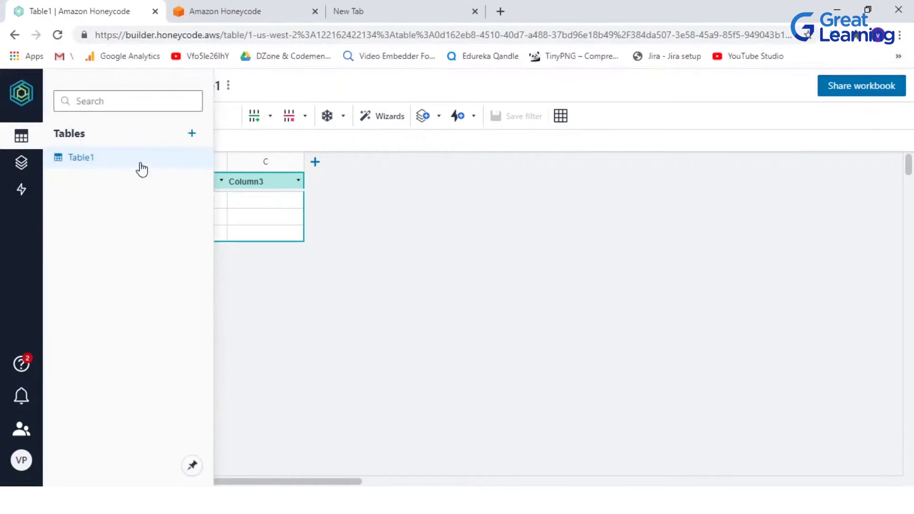
right_click(137, 159)
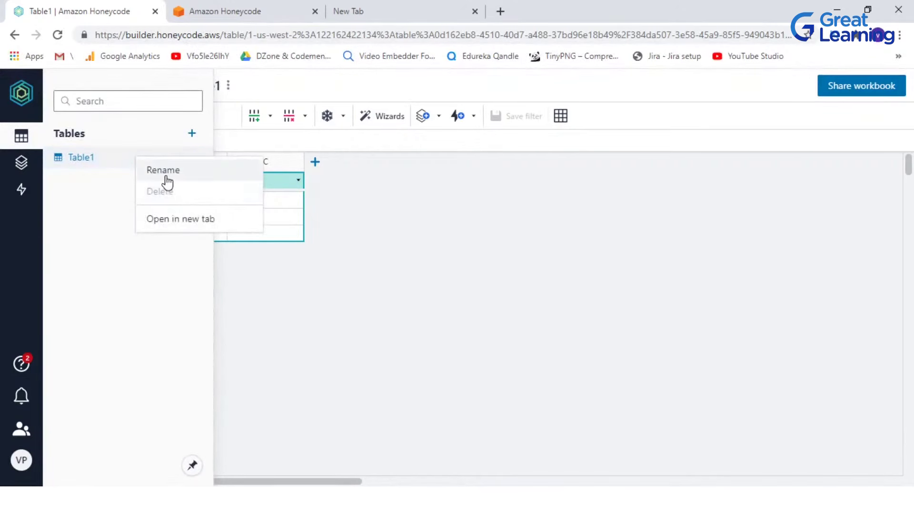
left_click(163, 171)
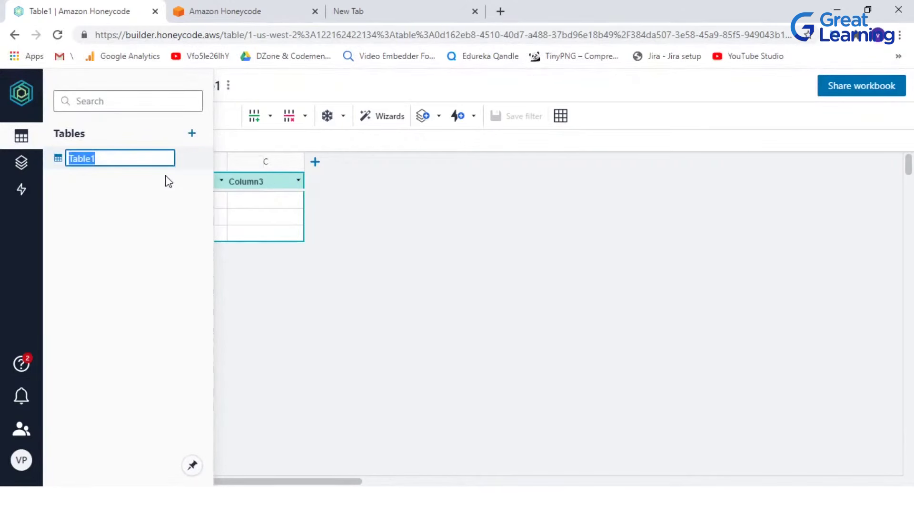
type("EMployee")
key("BackSpace")
key("BackSpace")
key("BackSpace")
key("BackSpace")
key("BackSpace")
key("BackSpace")
key("BackSpace")
type("mployee Atte")
key("BackSpace")
key("BackSpace")
key("BackSpace")
key("BackSpace")
key("BackSpace")
type("Attne")
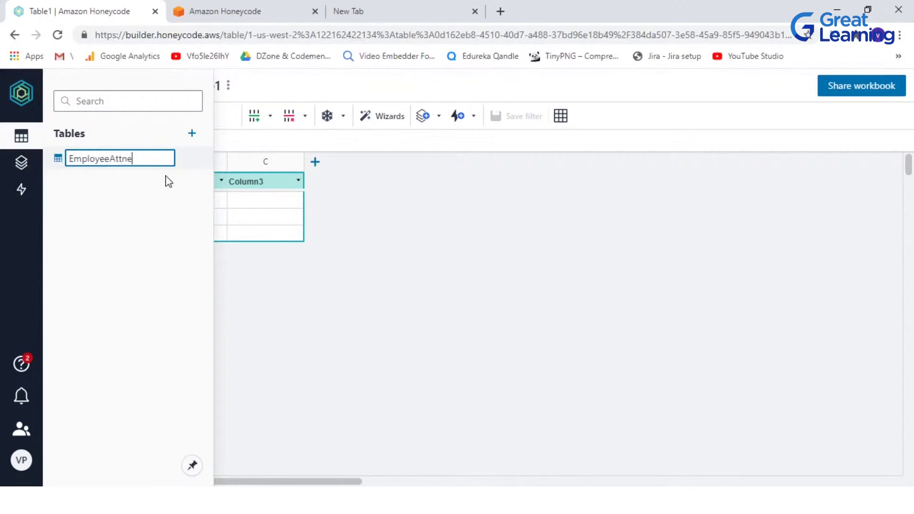
type("dence")
key("ctrl+a")
key("Return")
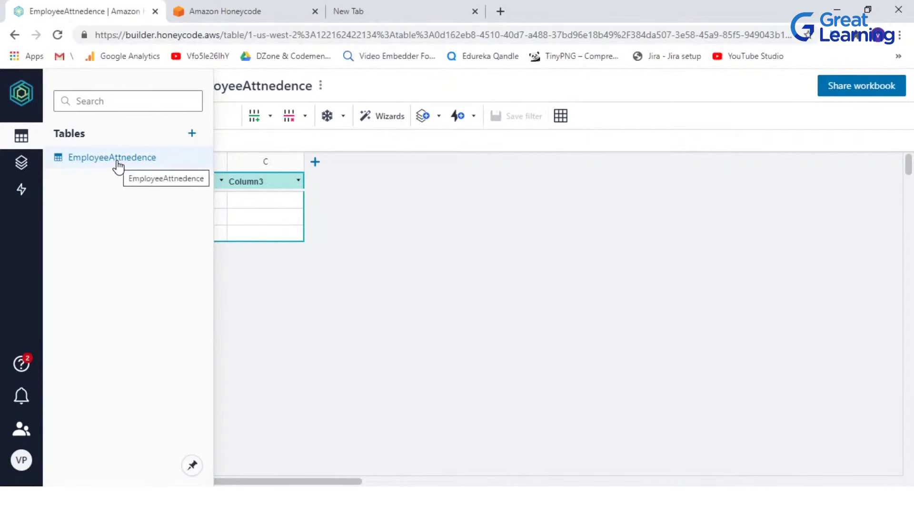
left_click(111, 181)
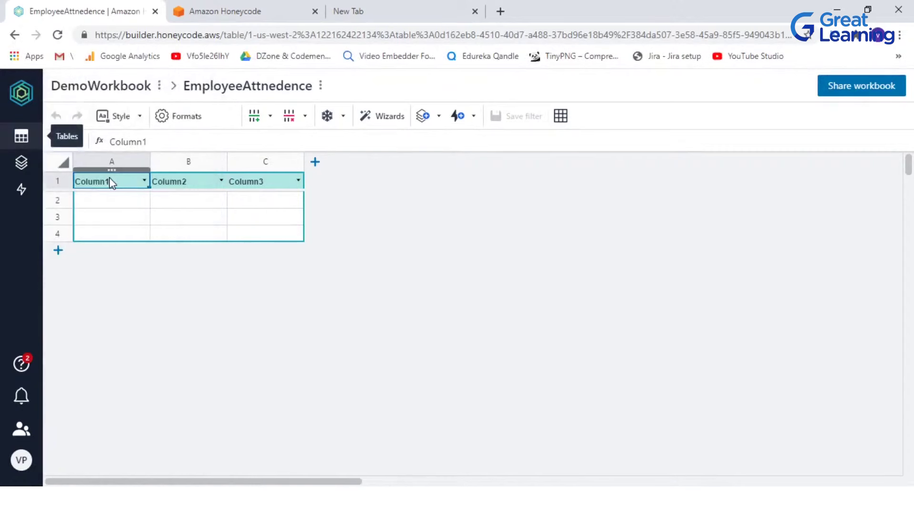
Step: Change the Column1, Column2 and Column3 headers to Name, ID and Attendence
double_click(137, 181)
left_click_drag(136, 181, 53, 190)
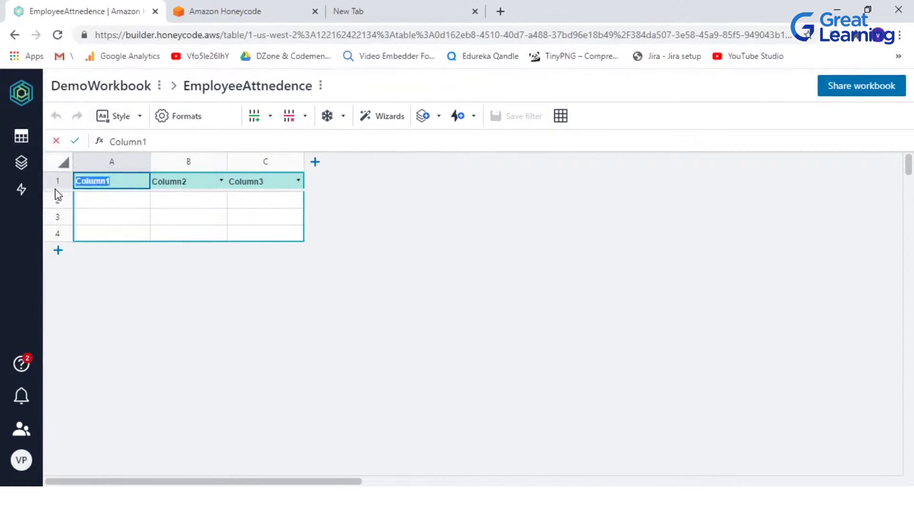
type("Name")
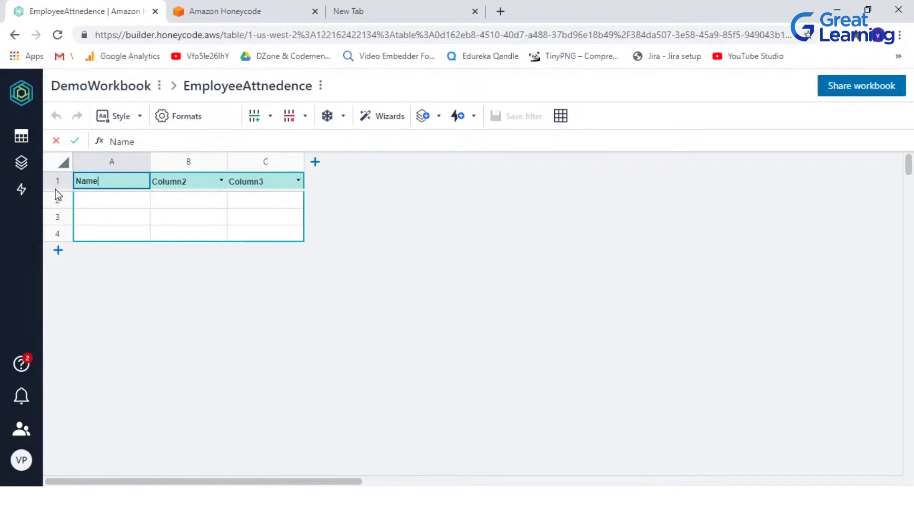
double_click(176, 186)
double_click(176, 187)
type("ID")
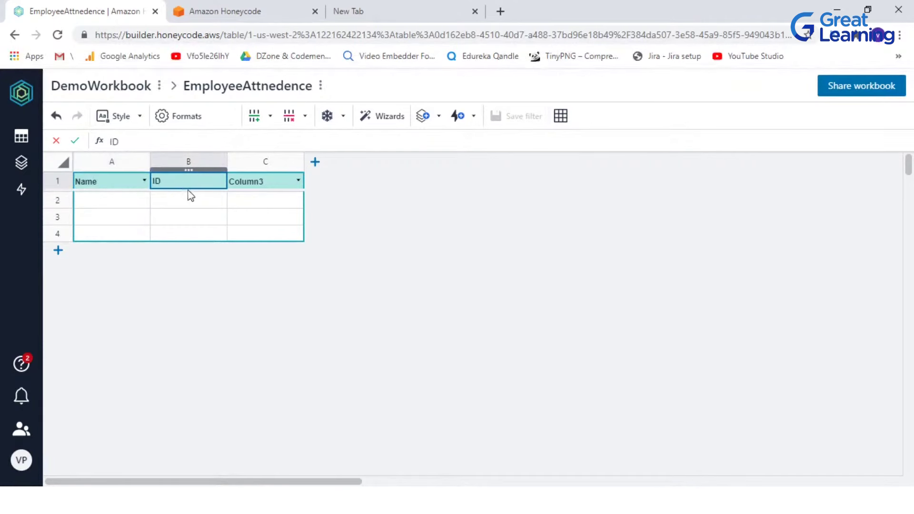
double_click(253, 184)
double_click(253, 184)
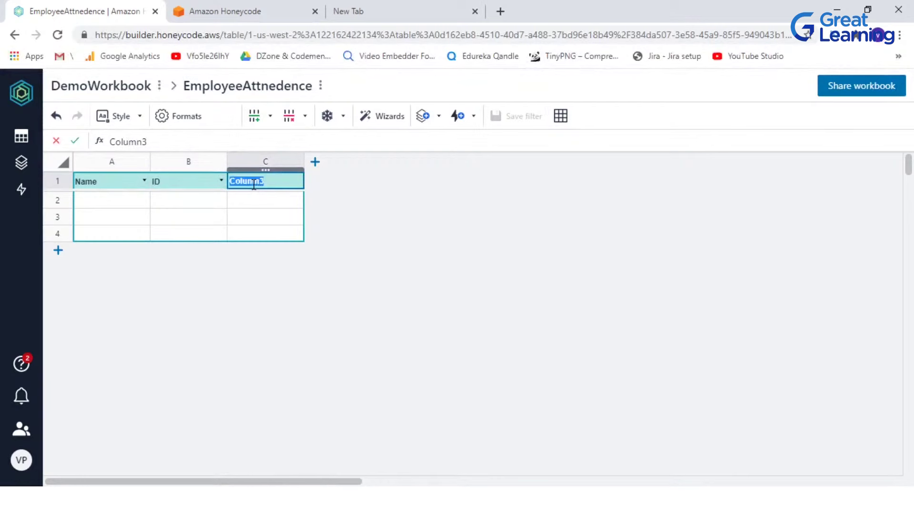
type("A")
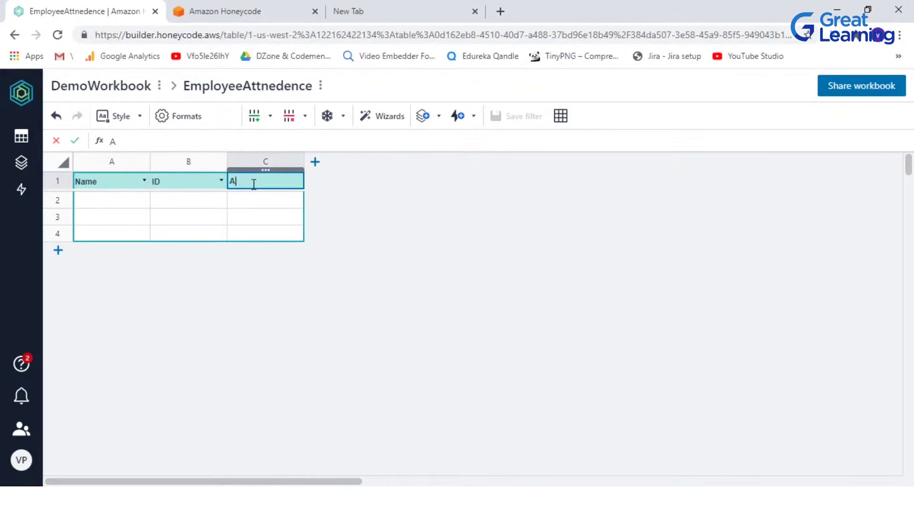
type("ttendence")
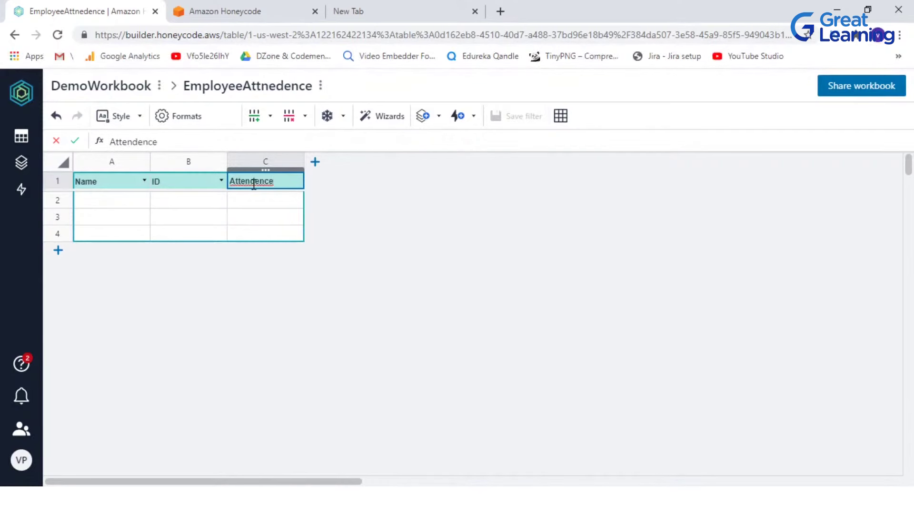
left_click(113, 208)
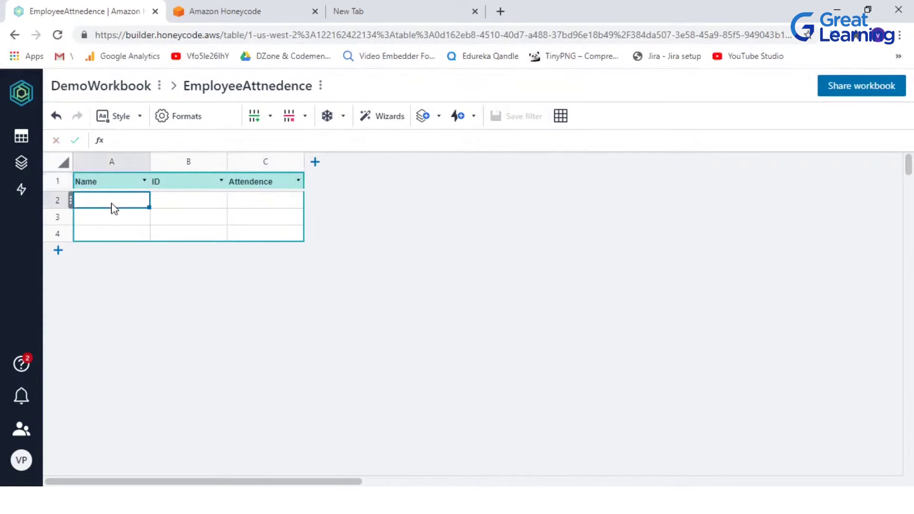
Step: Enter Ram, Sampriti, Mudita, Chirag, Bhavya and Vishal in A2–A7, adding rows as needed
double_click(112, 203)
type("Ram")
left_click(101, 220)
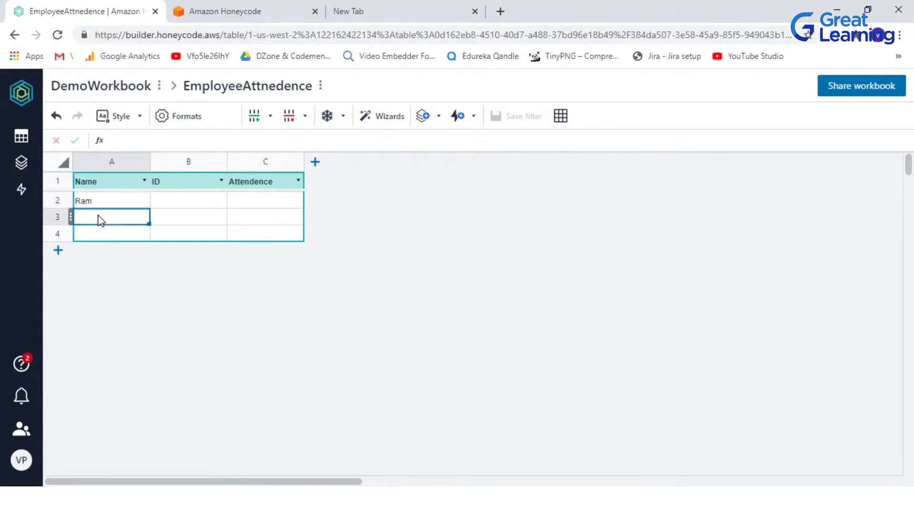
type("Sampriti")
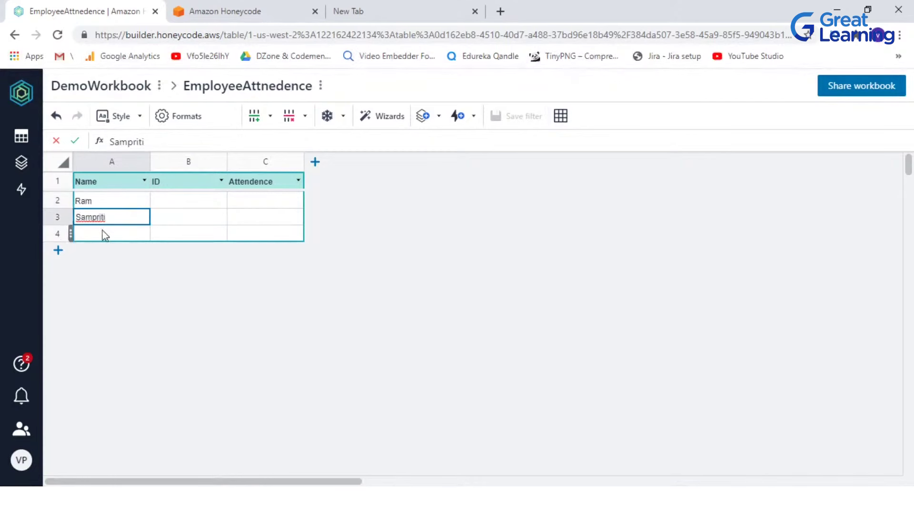
left_click(104, 234)
type("Mudita")
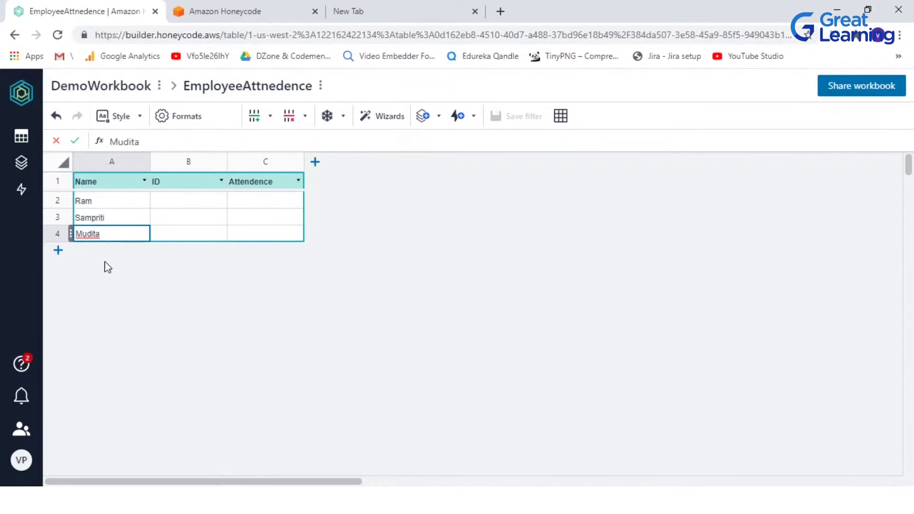
left_click(59, 250)
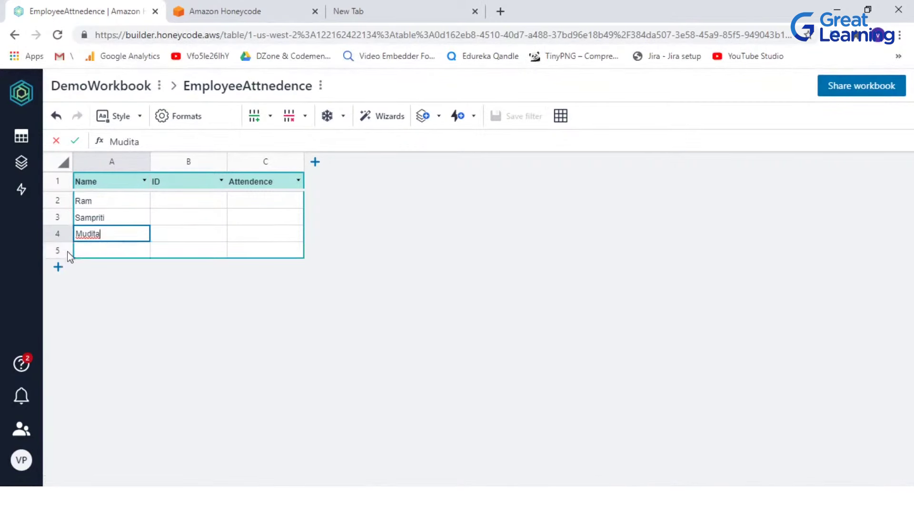
key("Return")
type("Chirag")
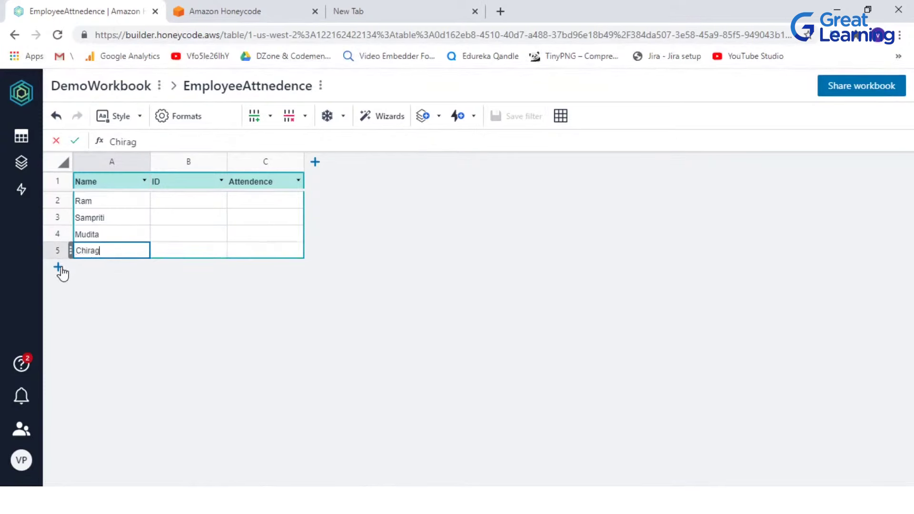
left_click(59, 267)
left_click(104, 271)
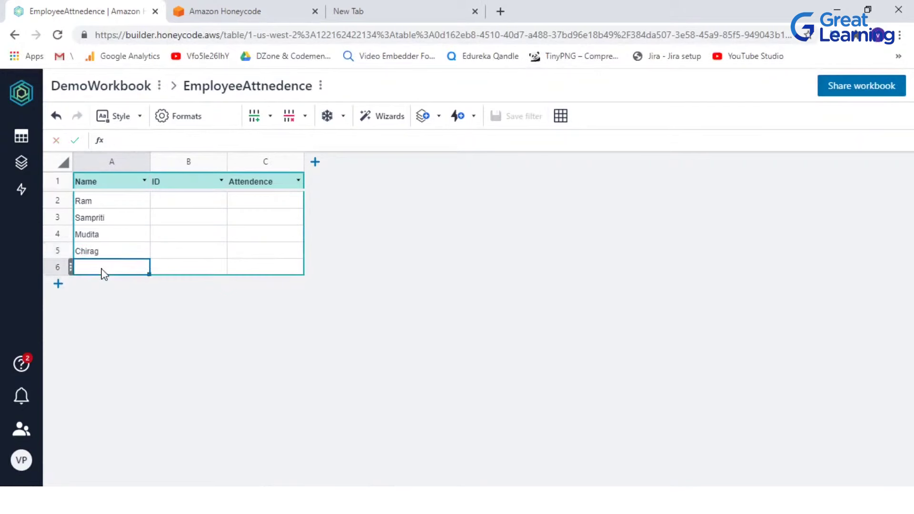
type("Bhavya")
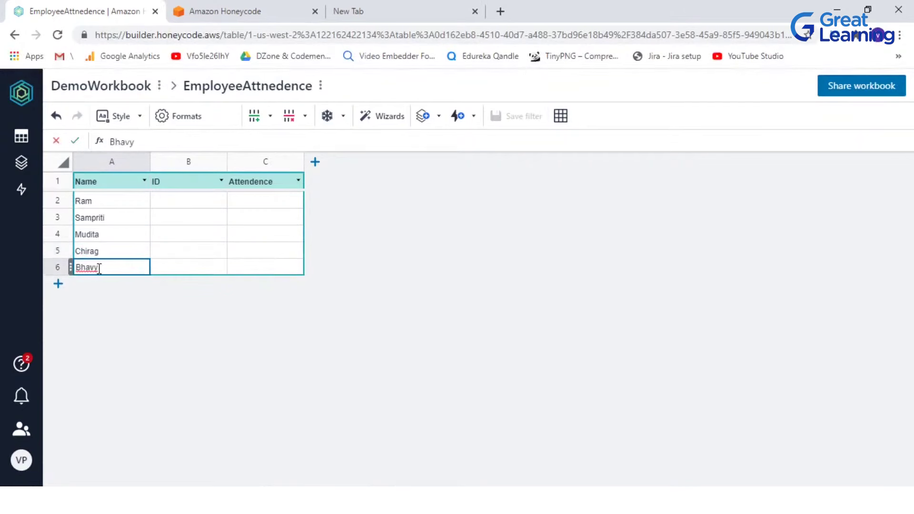
left_click(59, 284)
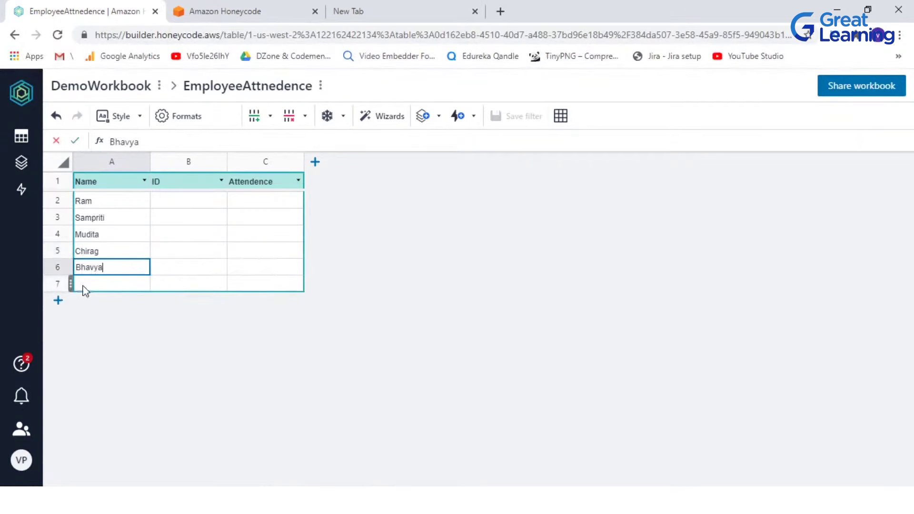
left_click(98, 291)
type("Vishal")
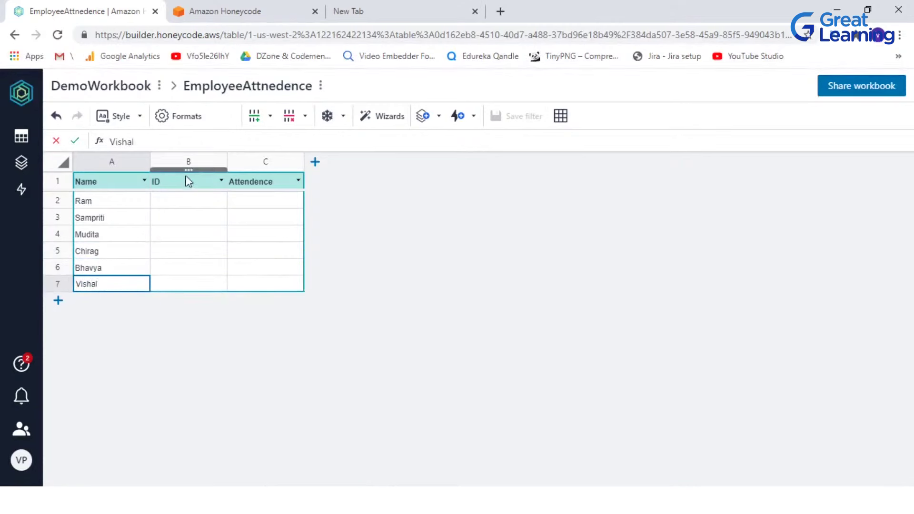
Step: Fill the ID column B2–B7 with the numbers 1 through 6
left_click(176, 199)
type("1")
key("Return")
type("2")
key("Return")
type("3")
key("Return")
type("4")
key("Return")
type("5")
key("Return")
type("6")
key("Return")
Step: Enter Present in C2 and Absent in C3
key("Up")
key("Up")
key("Up")
key("Up")
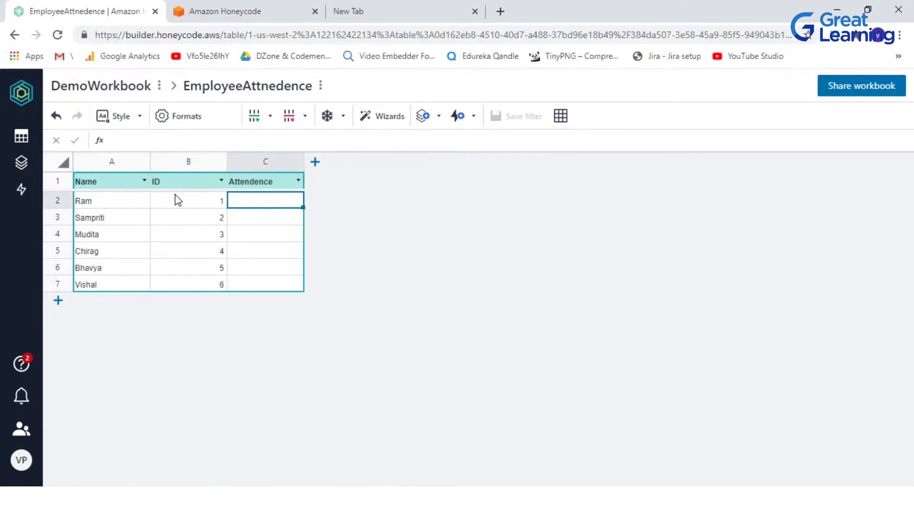
type("Presnet")
key("BackSpace")
key("BackSpace")
key("BackSpace")
type("ent")
key("Return")
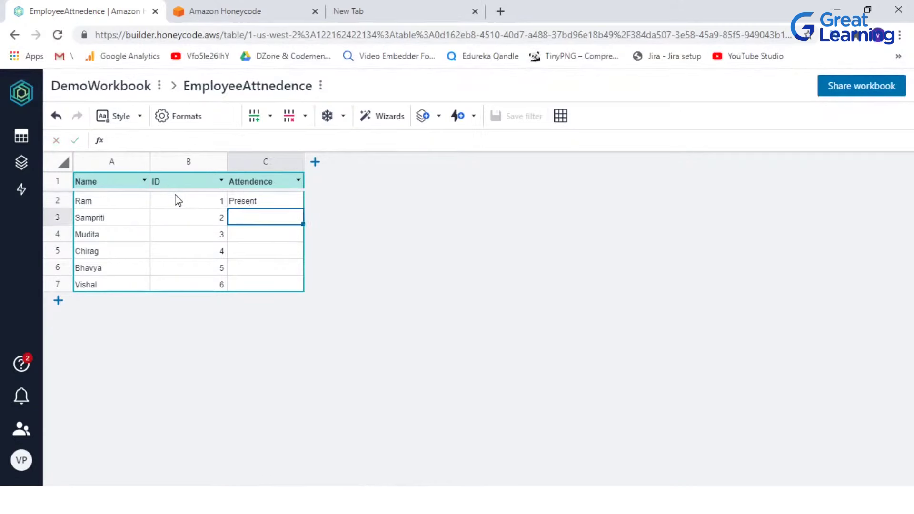
type("A")
key("BackSpace")
type("Absent")
key("Return")
Step: Copy Present into C4–C6 and Absent into C7
key("Up")
key("Up")
key("ctrl+c")
key("Down")
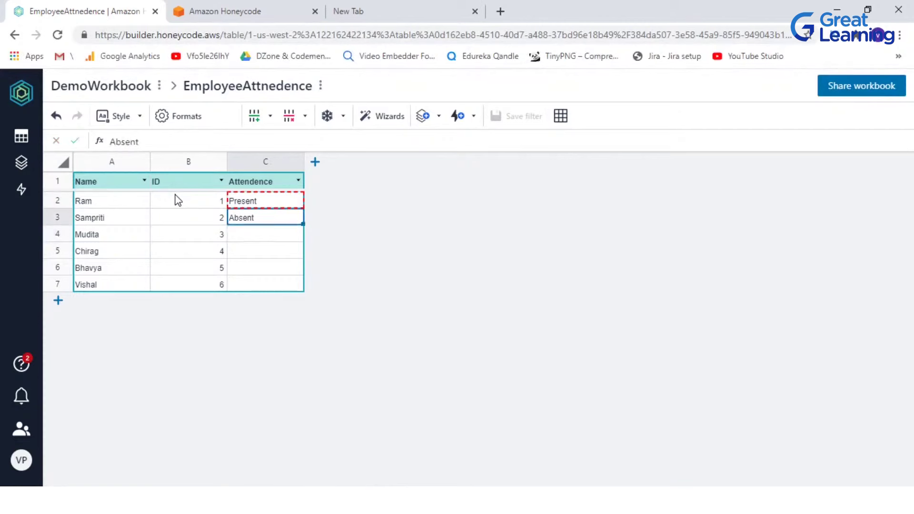
key("Down")
key("ctrl+v")
key("Down")
key("ctrl+v")
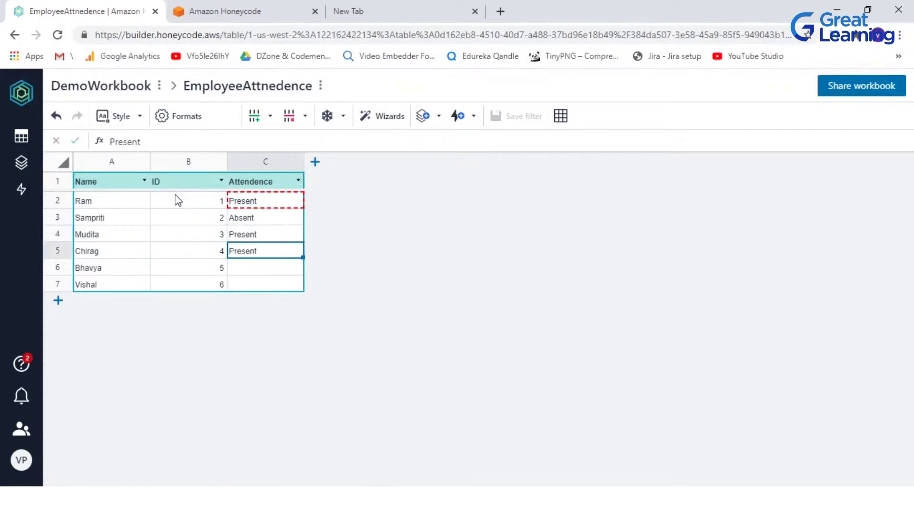
key("Down")
key("ctrl+v")
key("Up")
key("Up")
key("Up")
key("ctrl+c")
key("Down")
key("Down")
key("Down")
key("Down")
key("ctrl+v")
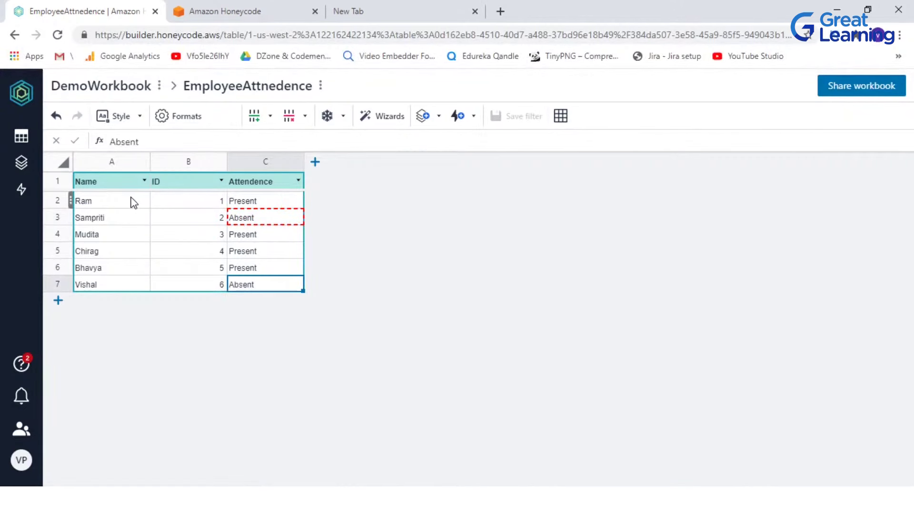
Step: Add a blank table to DemoWorkbook and rename it 'id'
left_click(29, 144)
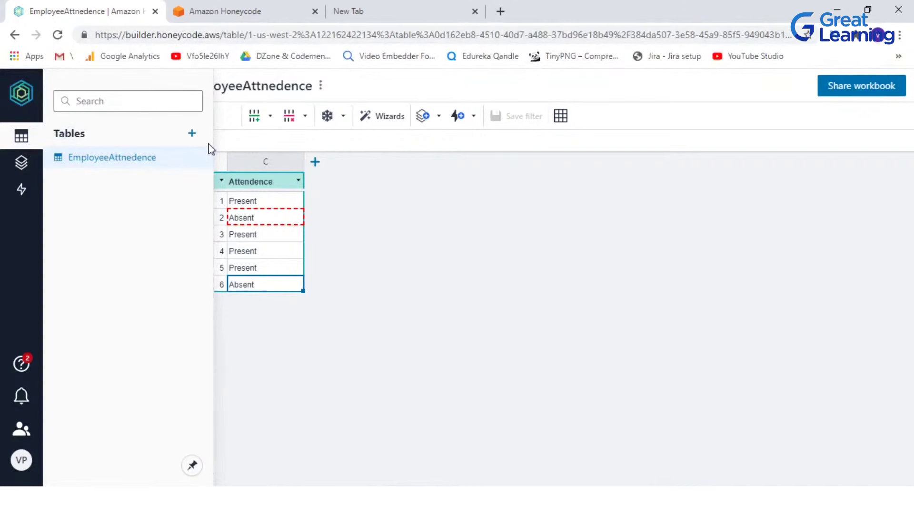
left_click(192, 133)
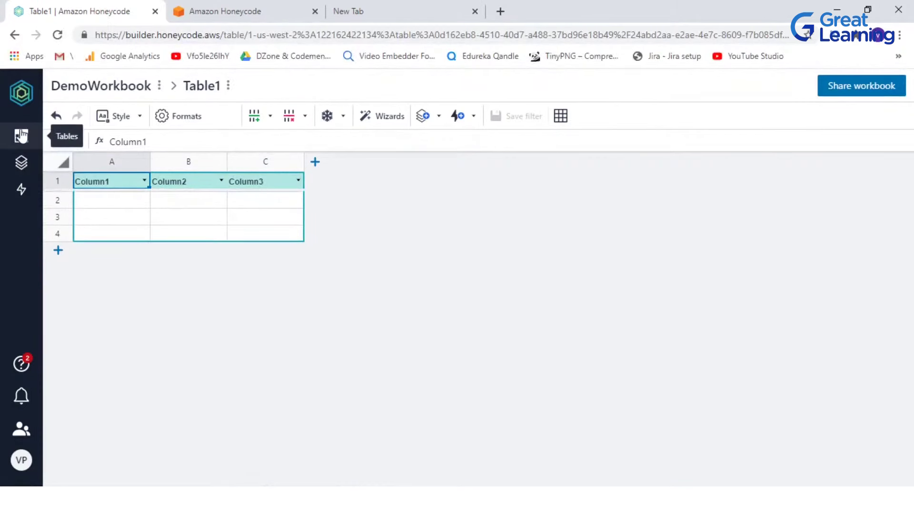
left_click(22, 137)
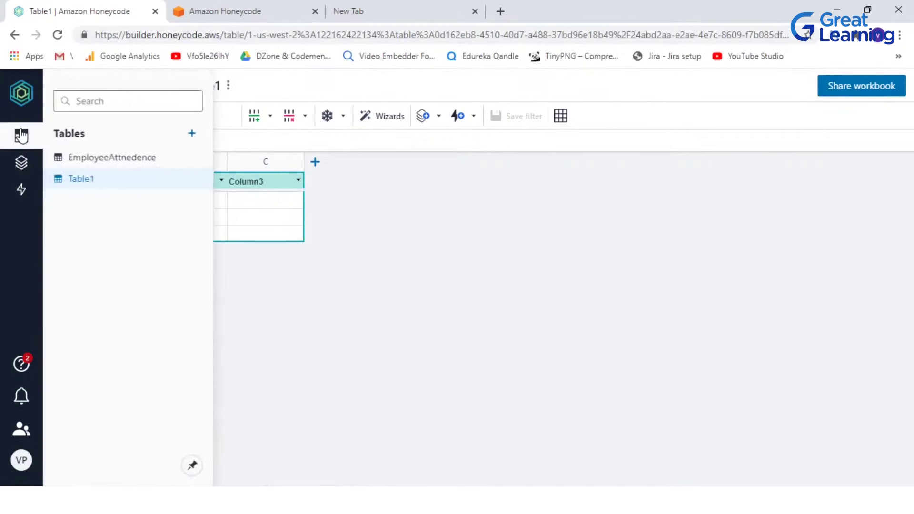
right_click(73, 177)
left_click(97, 190)
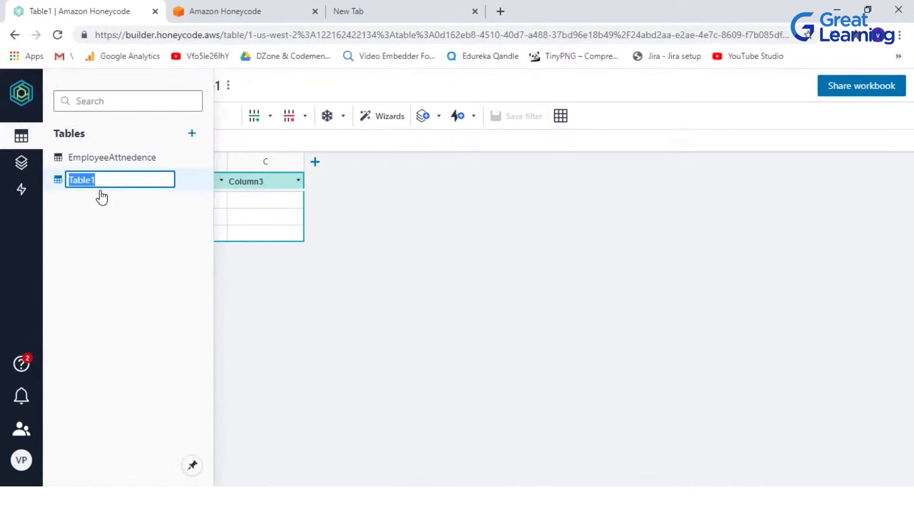
type("id")
left_click(145, 223)
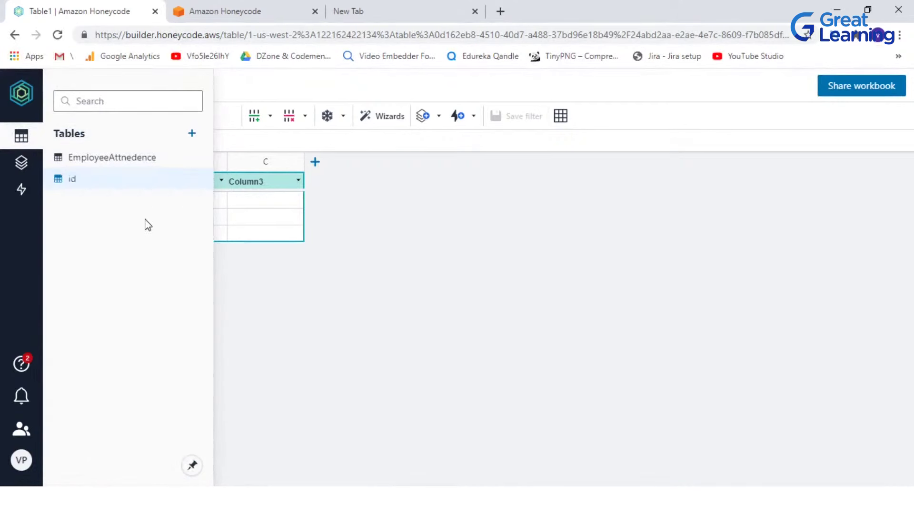
left_click(275, 290)
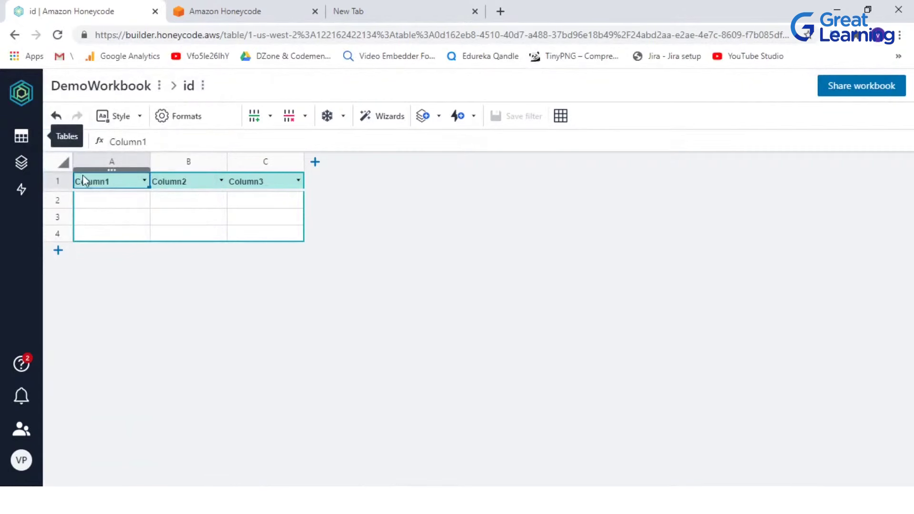
Step: Delete Column2 and Column3 from the id table
left_click_drag(190, 186, 270, 237)
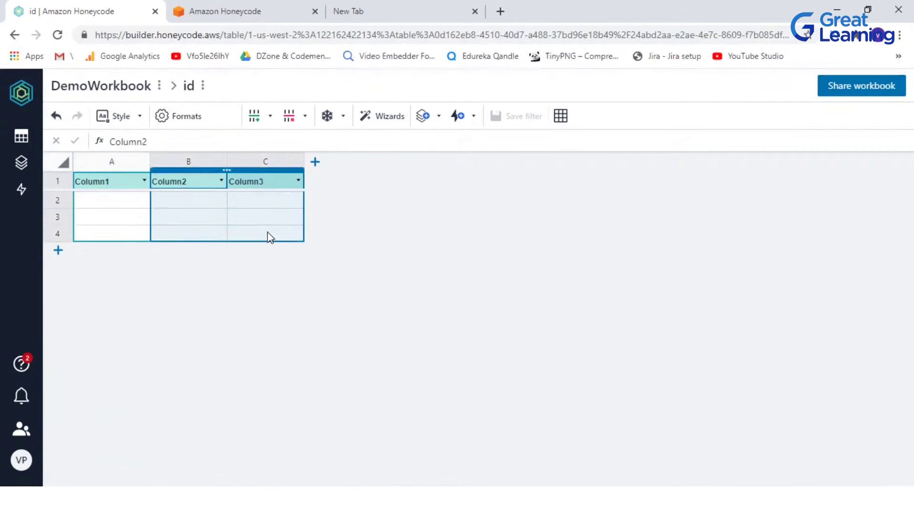
right_click(208, 189)
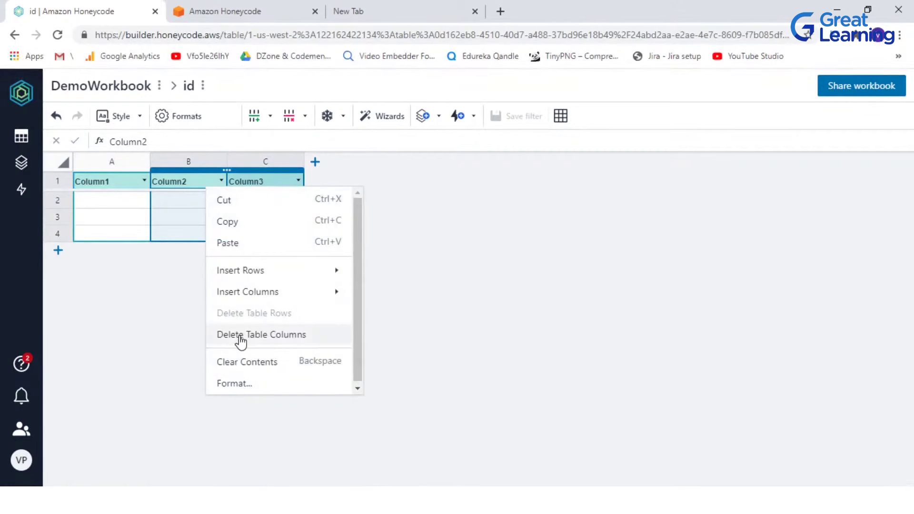
left_click(241, 334)
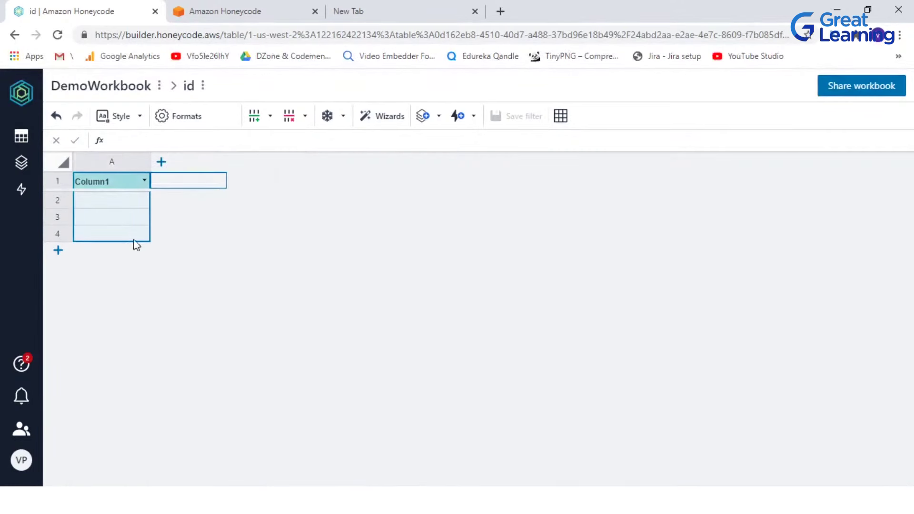
Step: Fill Column1 rows 2–7 with 1 through 6, adding three new rows
left_click(113, 206)
type("1")
key("Return")
type("2")
key("Return")
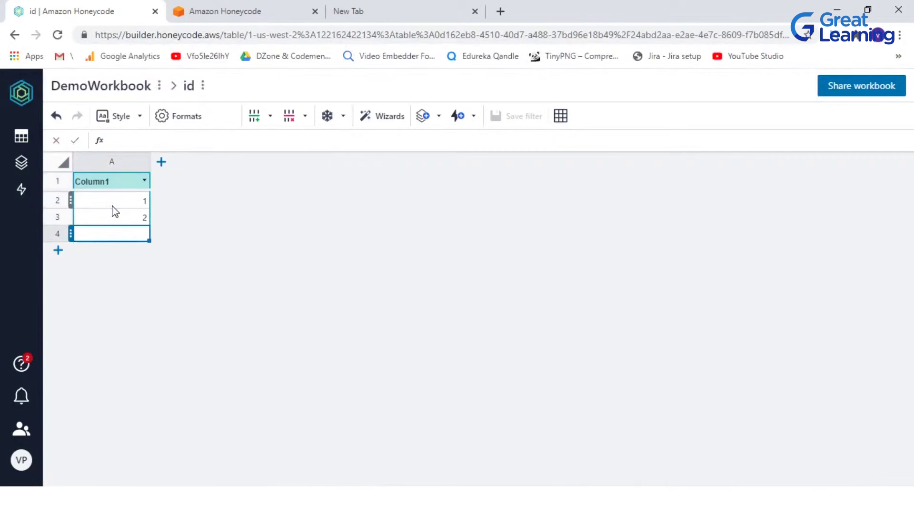
left_click(58, 252)
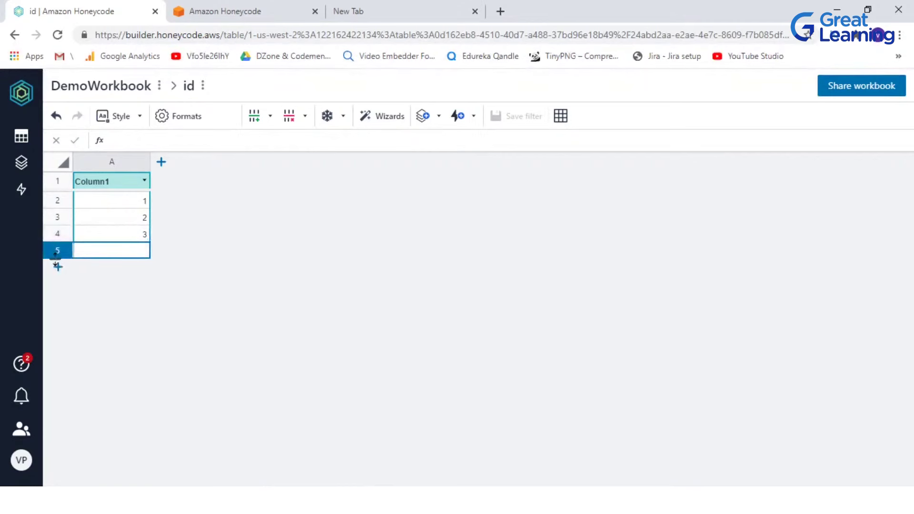
left_click(58, 266)
left_click(58, 284)
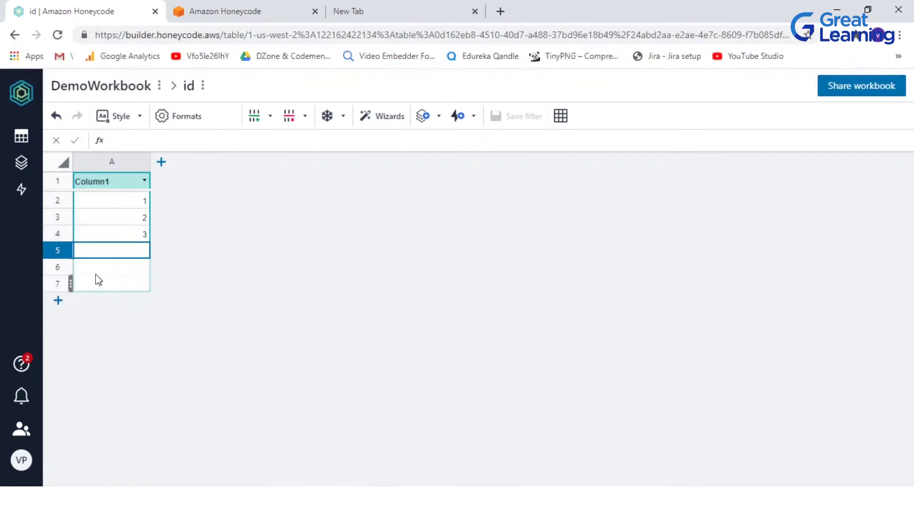
left_click(121, 251)
type("4")
key("Return")
type("5")
key("Return")
type("6")
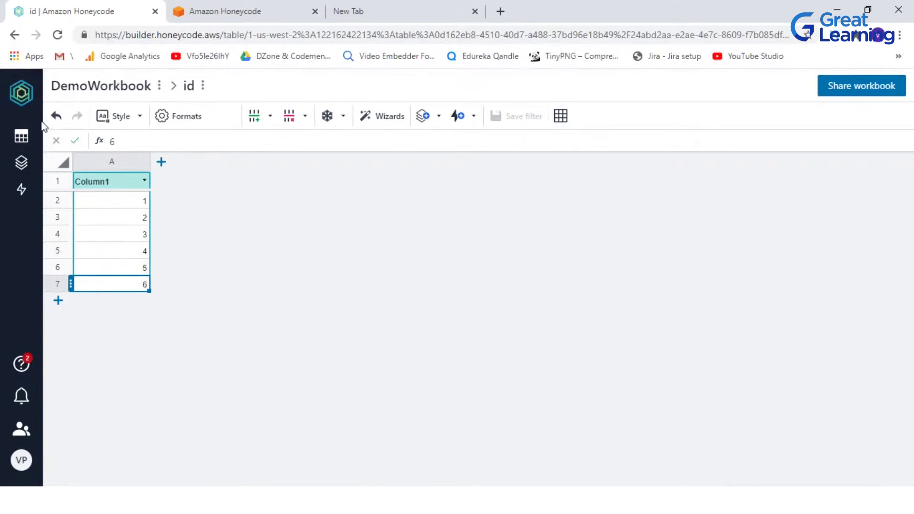
left_click(21, 137)
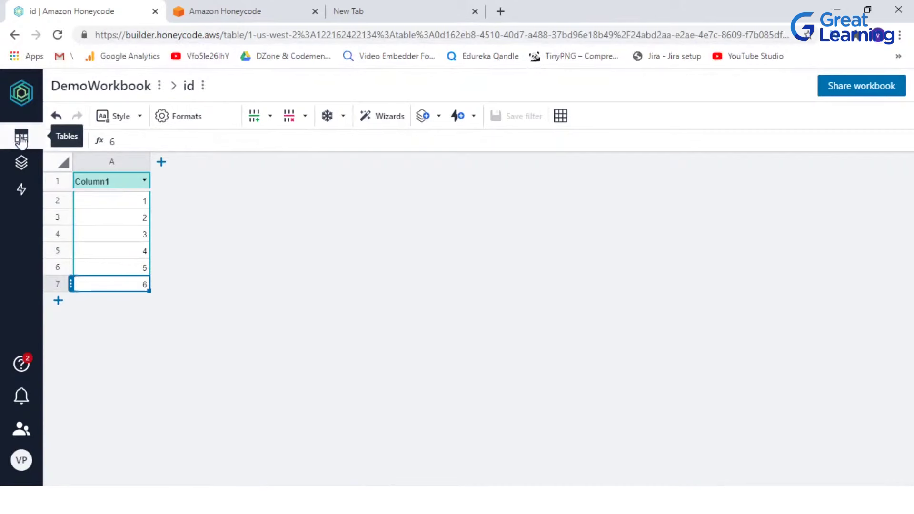
Step: Add a new blank table to DemoWorkbook from the Tables list
left_click(88, 157)
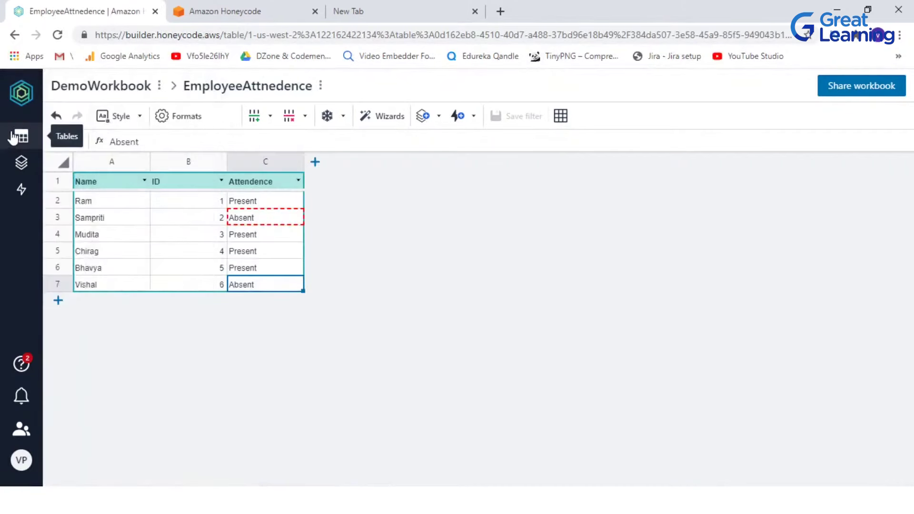
left_click(16, 138)
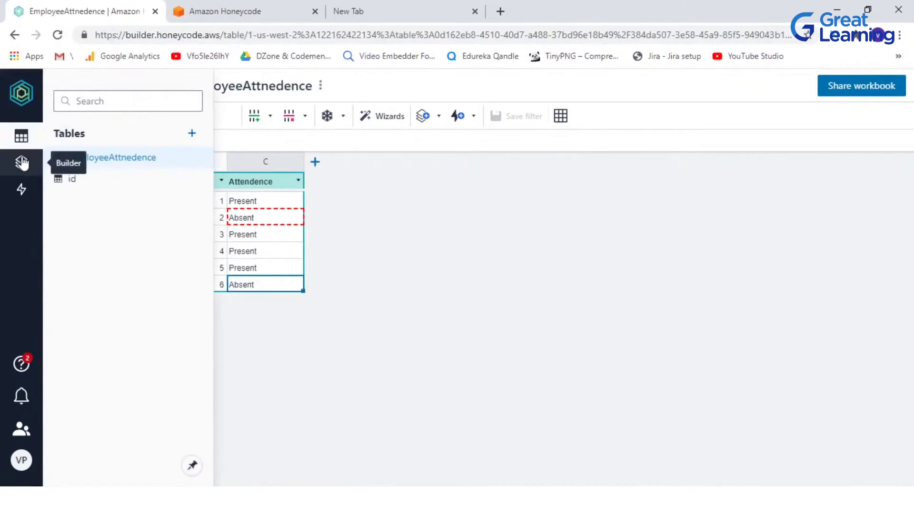
left_click(192, 135)
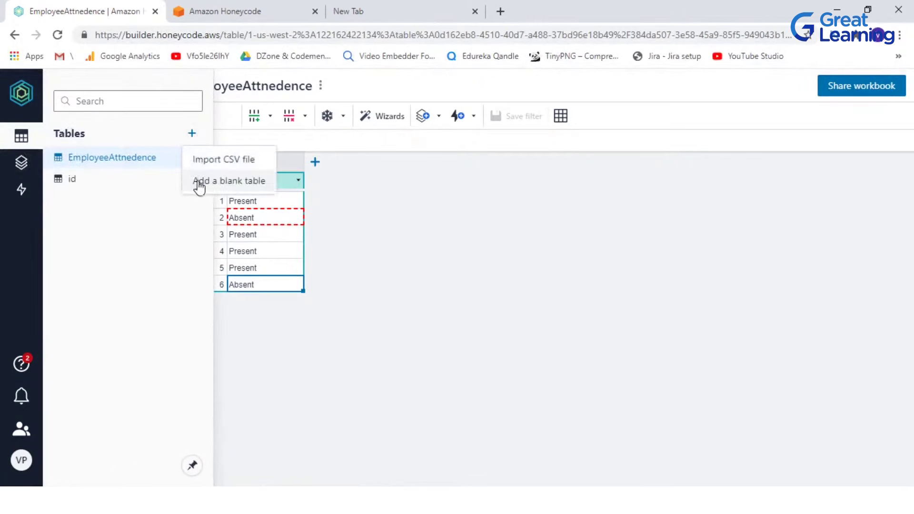
left_click(122, 190)
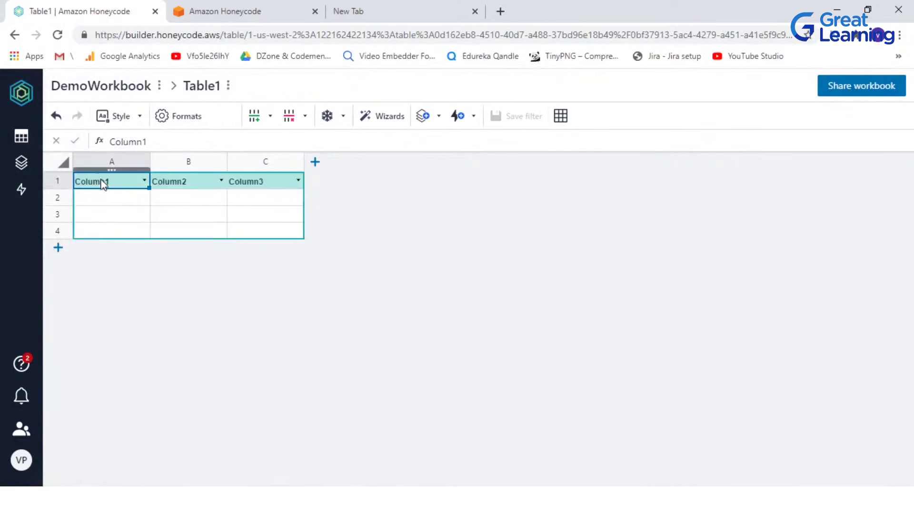
Step: Rename the new Table1 to 'Status'
left_click(22, 138)
left_click(21, 138)
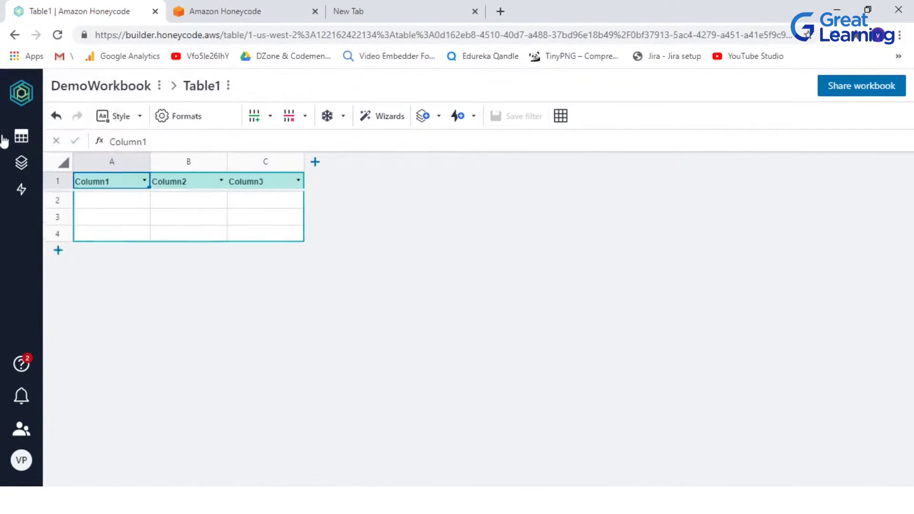
left_click(21, 138)
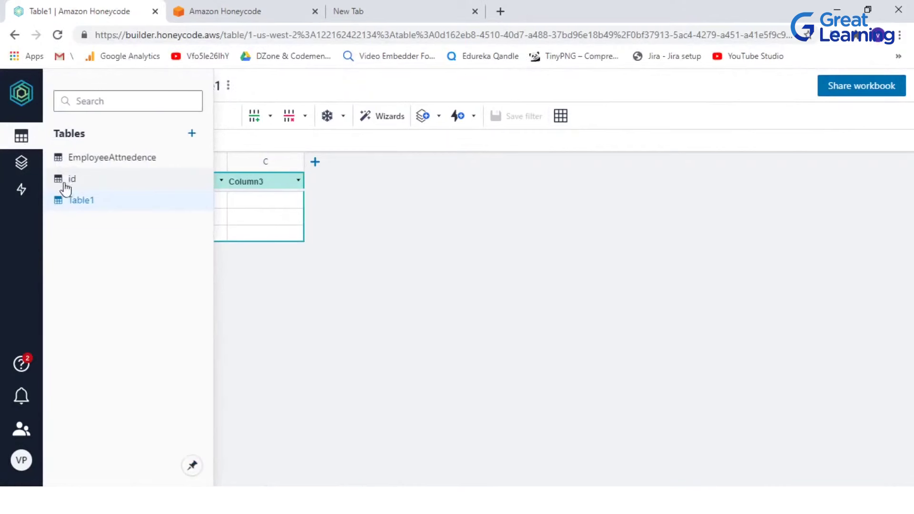
right_click(87, 208)
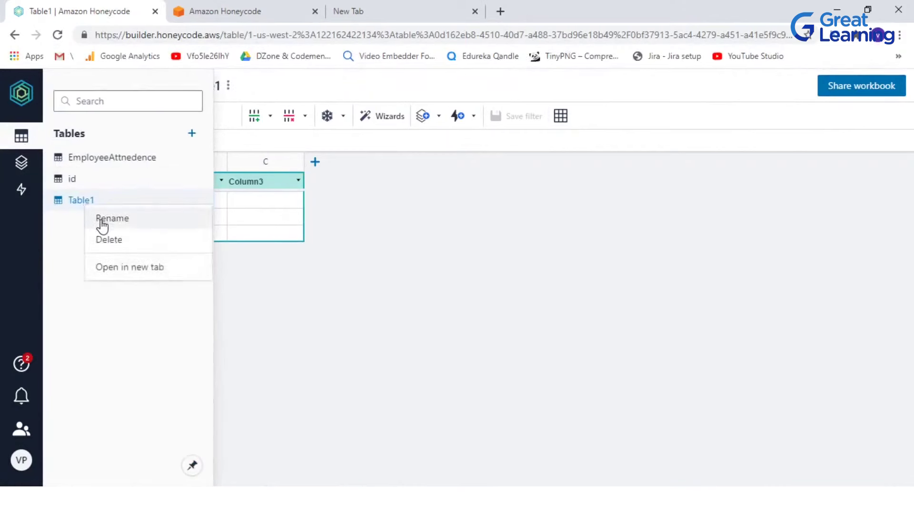
left_click(102, 223)
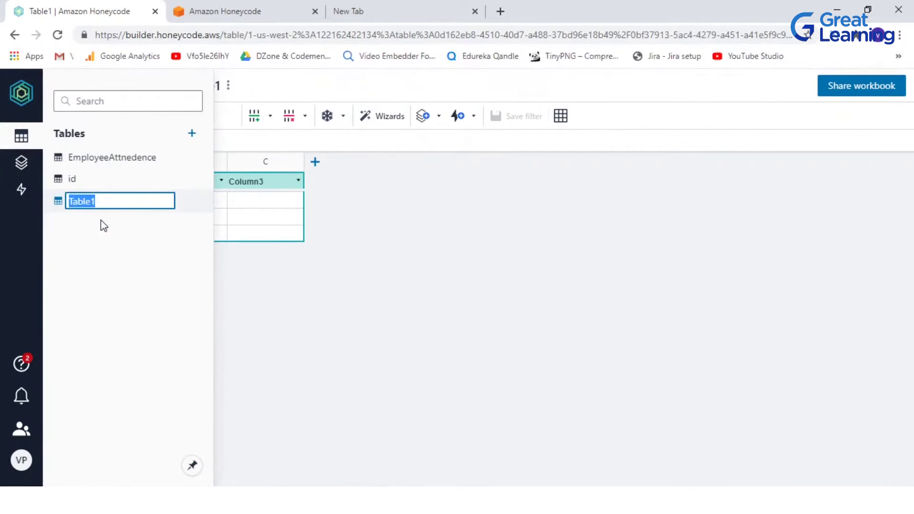
type("Status")
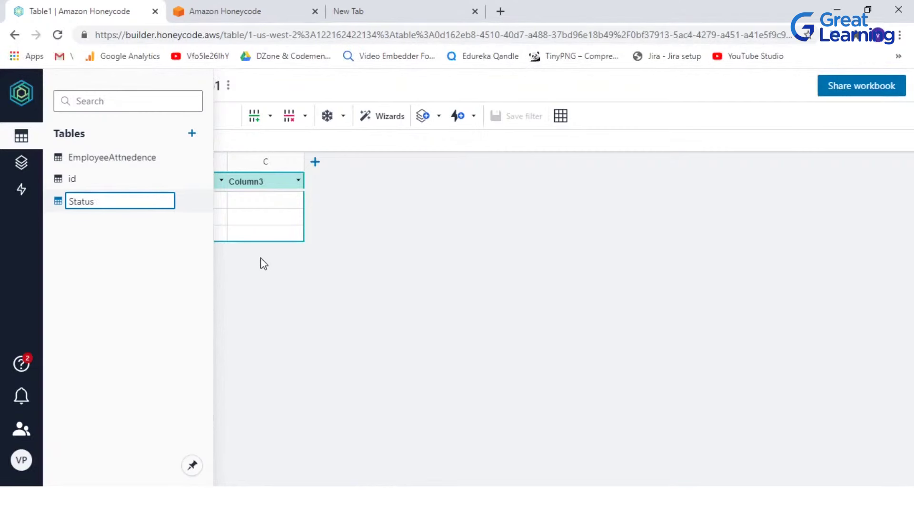
key("Return")
left_click(108, 188)
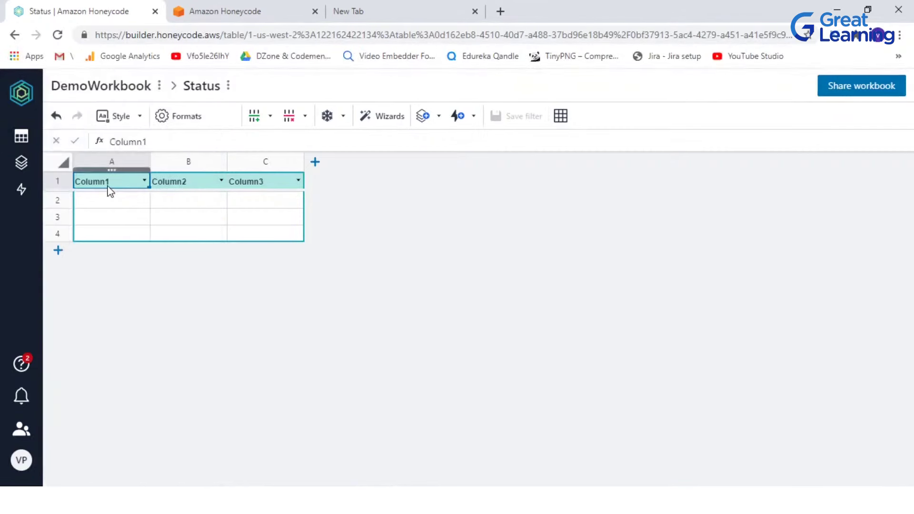
Step: Rename column A's header to 'Attendance' and delete the unused columns B and C
type("Attendence")
key("BackSpace")
type("ance Stat")
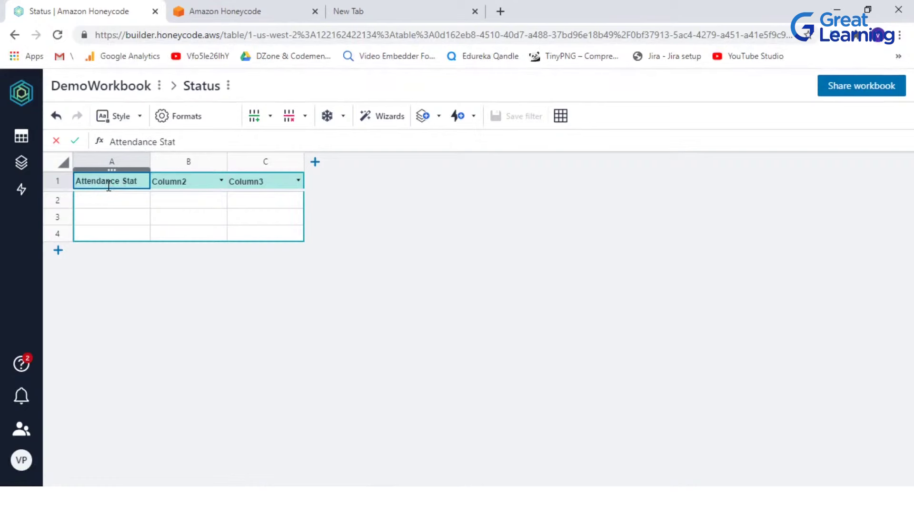
left_click_drag(176, 183, 274, 239)
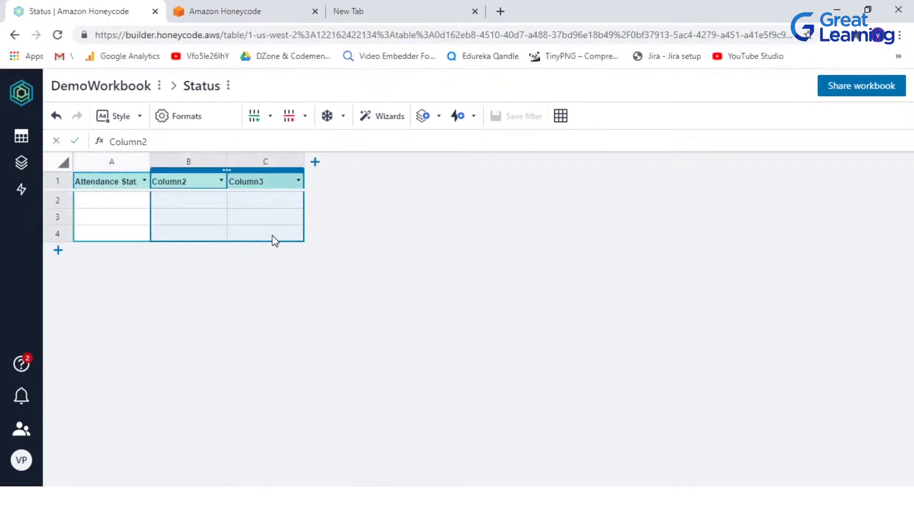
right_click(220, 225)
left_click(271, 375)
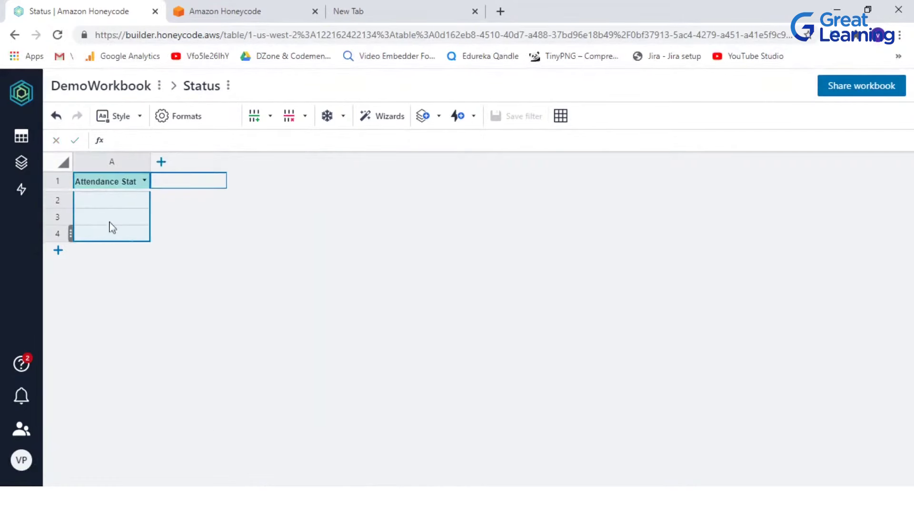
Step: Delete the extra row 4 from the Status table
left_click(104, 204)
left_click(95, 238)
right_click(96, 238)
mouse_move(140, 328)
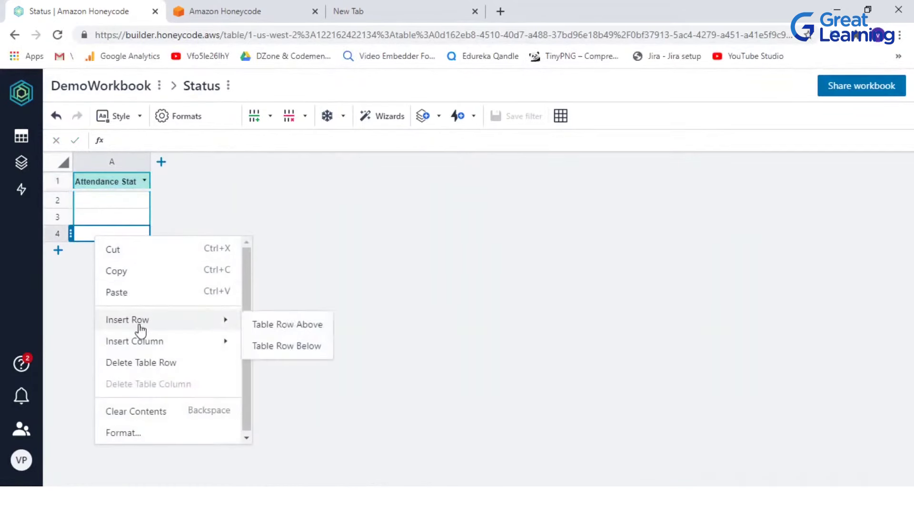
left_click(125, 365)
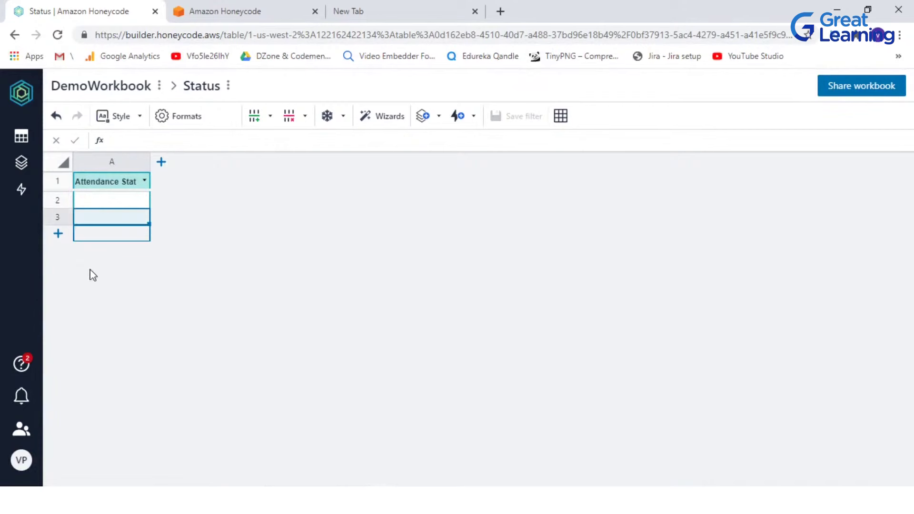
left_click(97, 199)
Step: Enter 'Present' and 'Absent' as status values, then go back to EmployeeAttnedence
left_click(24, 138)
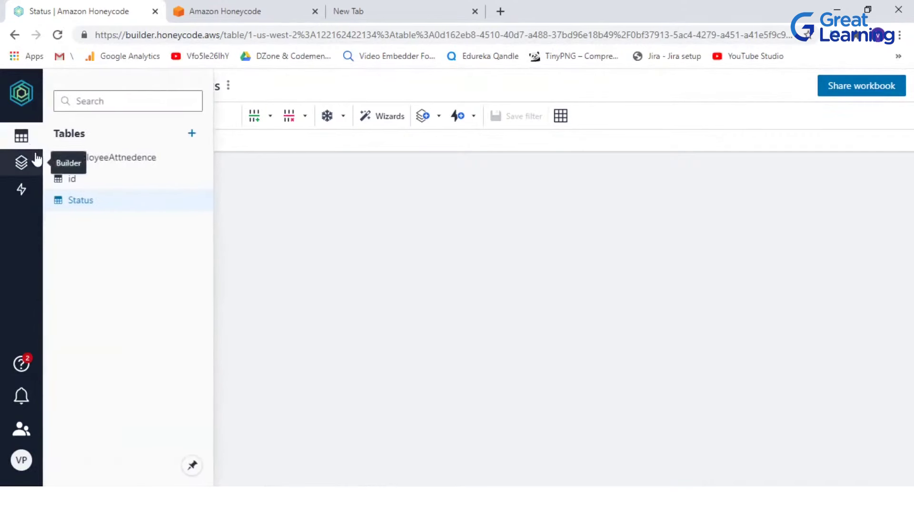
left_click(83, 157)
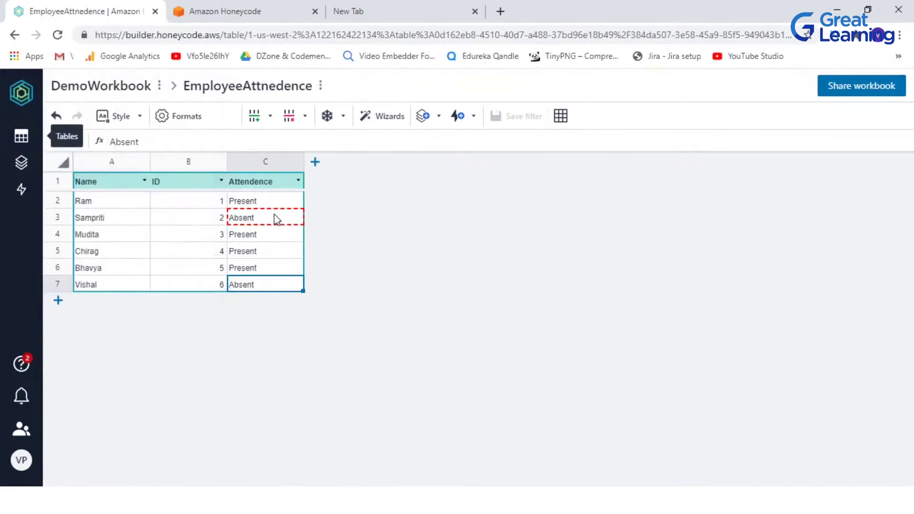
left_click(270, 204)
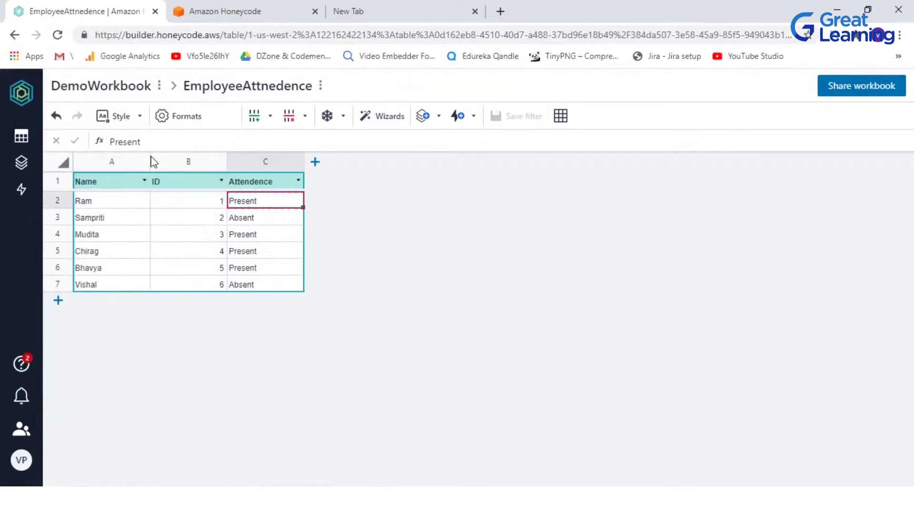
left_click(21, 137)
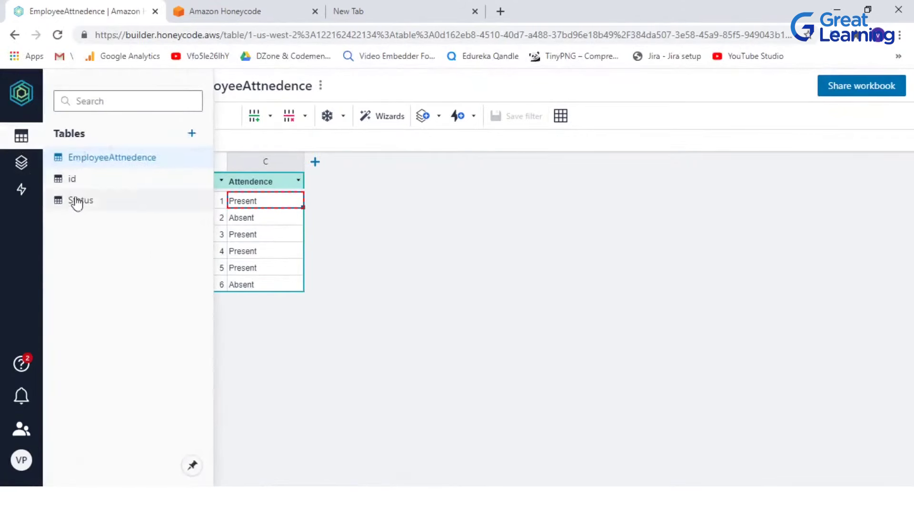
left_click(76, 200)
type("Present")
left_click(106, 217)
type("Absent")
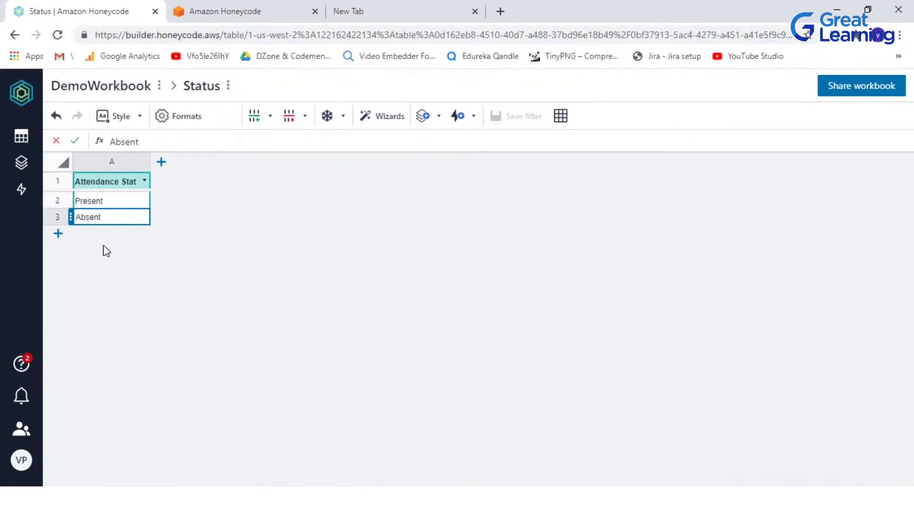
left_click(14, 139)
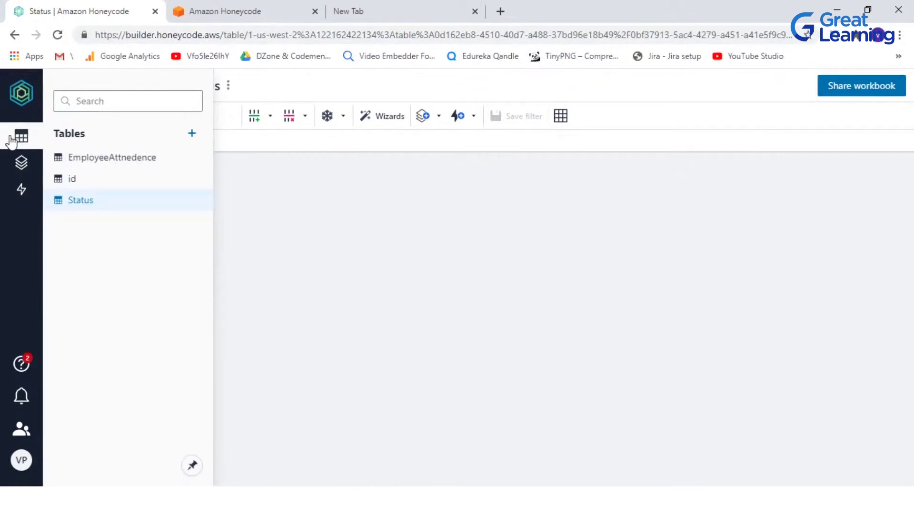
left_click(98, 158)
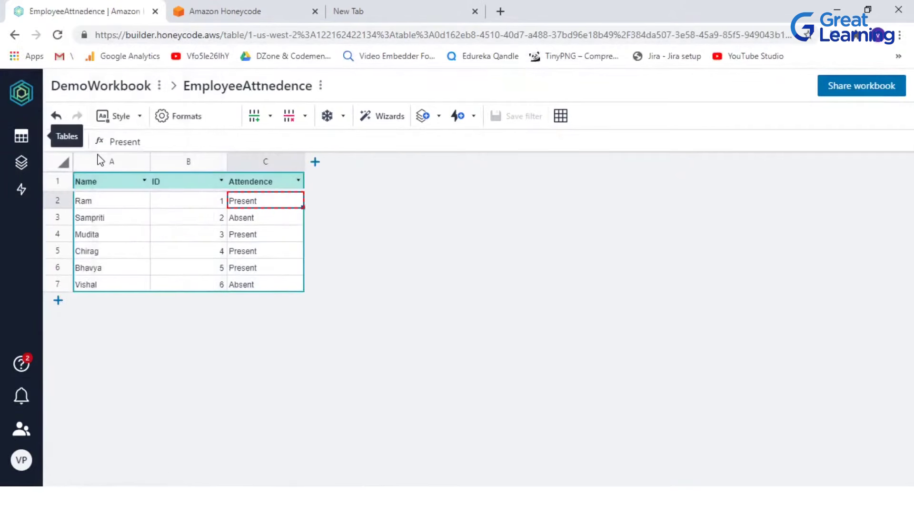
Step: Open DemoWorkbook from My Drive and create App1 with Build your own
left_click(13, 96)
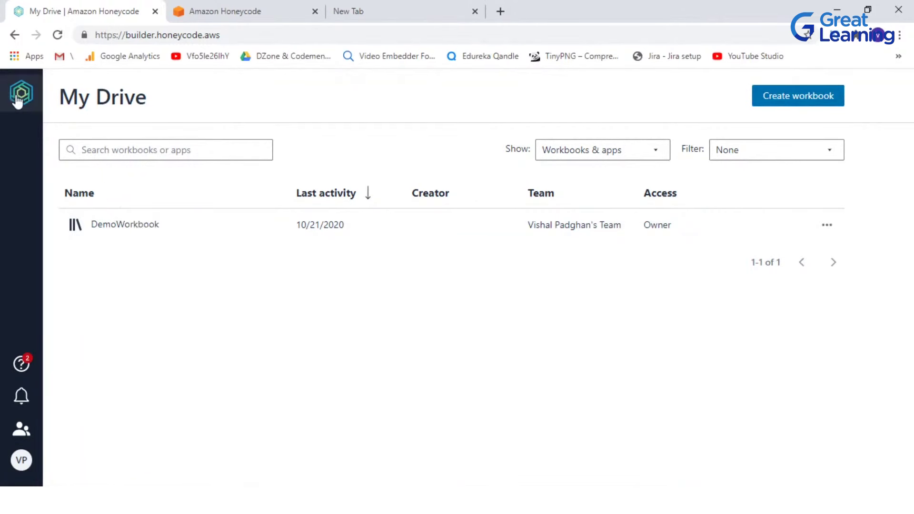
left_click(115, 230)
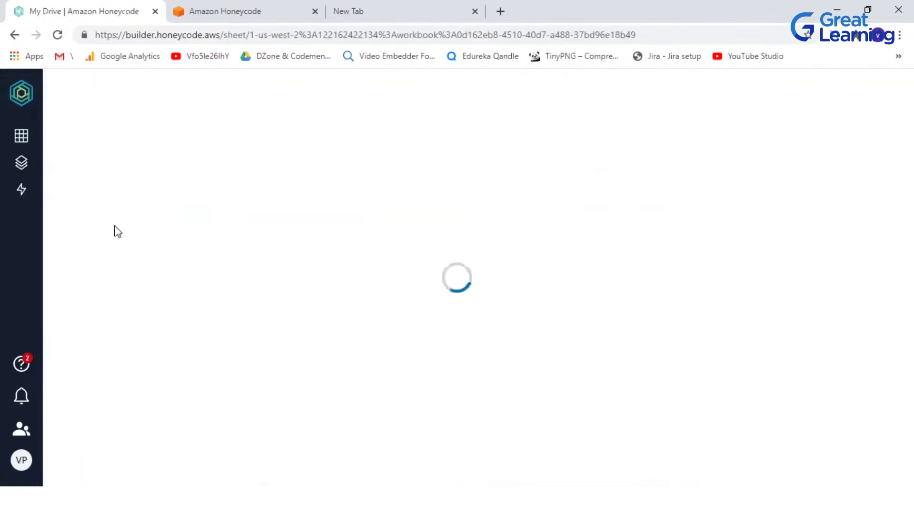
left_click(23, 165)
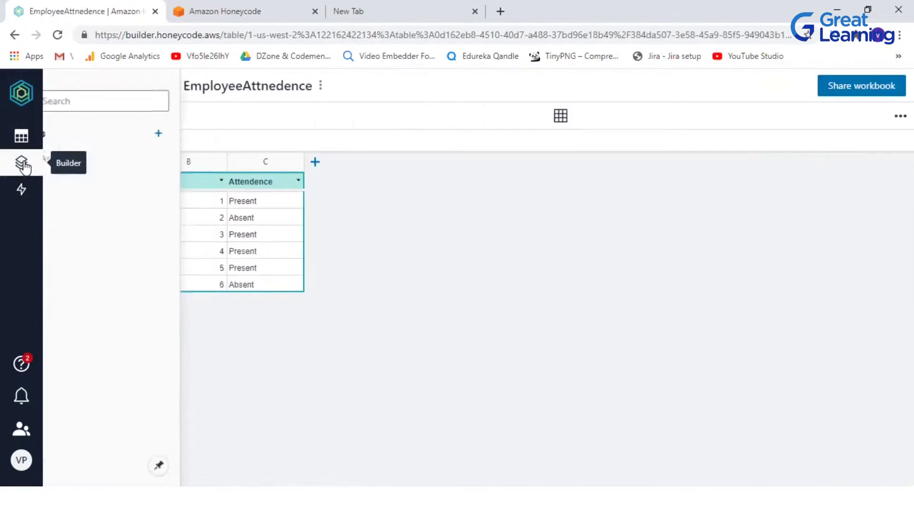
left_click(191, 133)
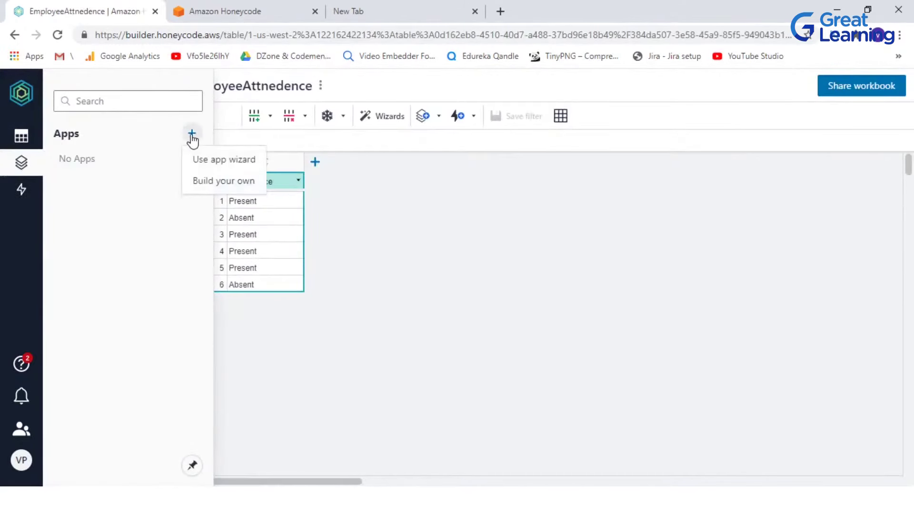
left_click(207, 183)
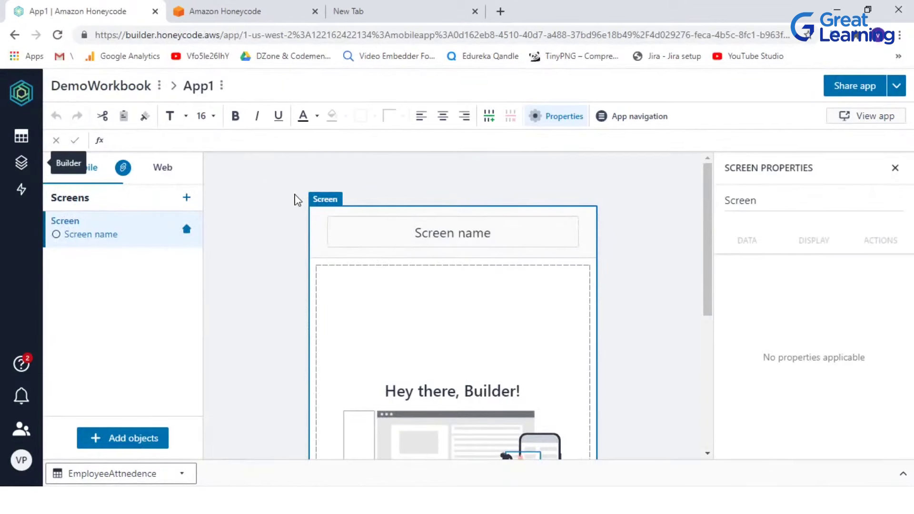
left_click(449, 231)
left_click(450, 232)
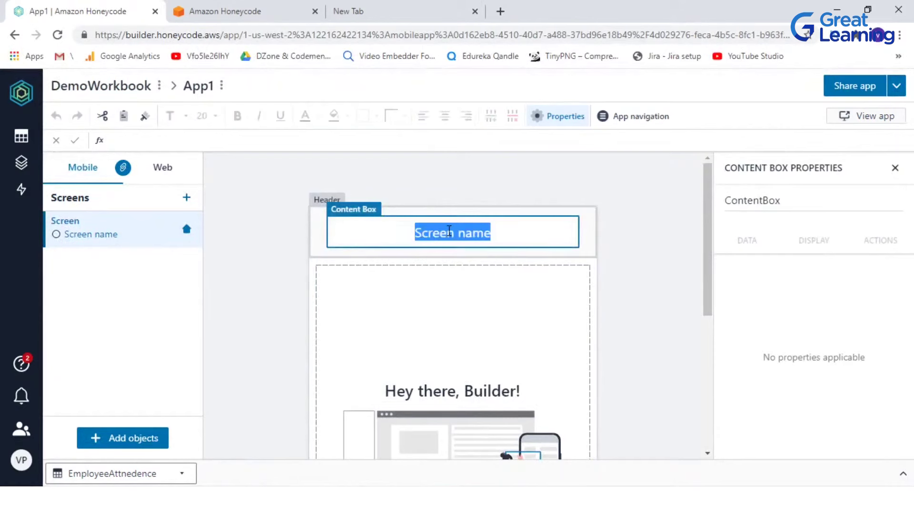
Step: Replace the 'Screen name' header text with 'Employee Attendance', correcting the spelling
type("Employee Attende")
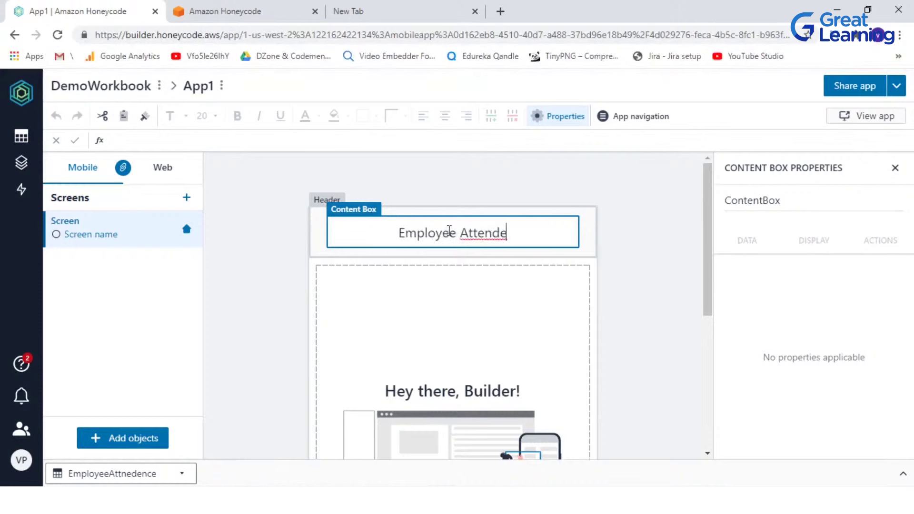
type("nce")
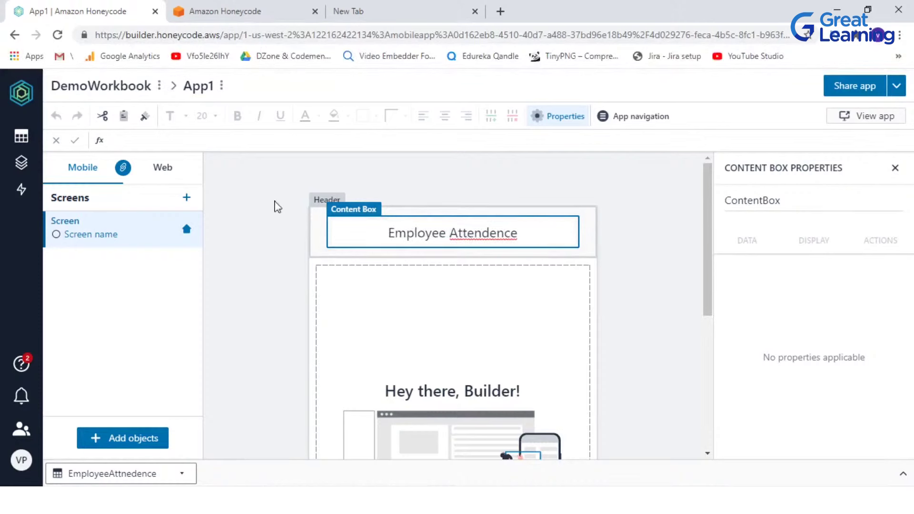
left_click(496, 234)
key("BackSpace")
type("a")
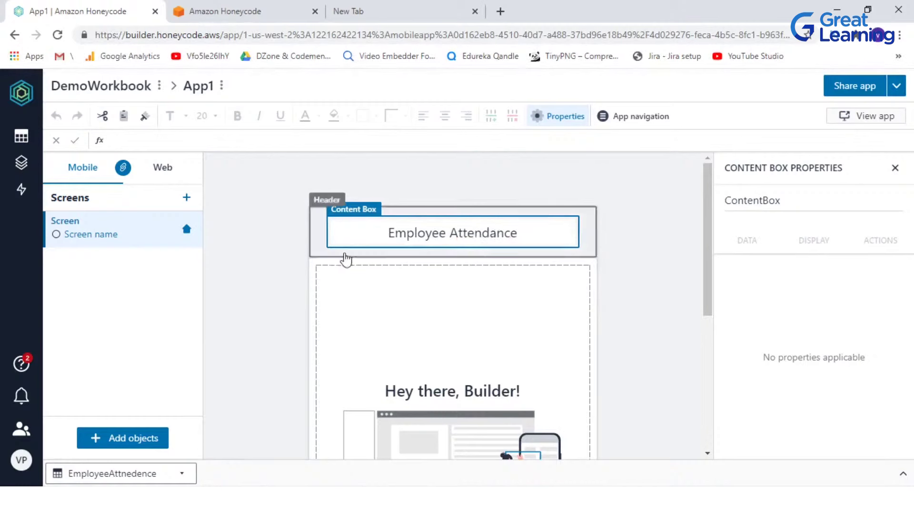
left_click(320, 266)
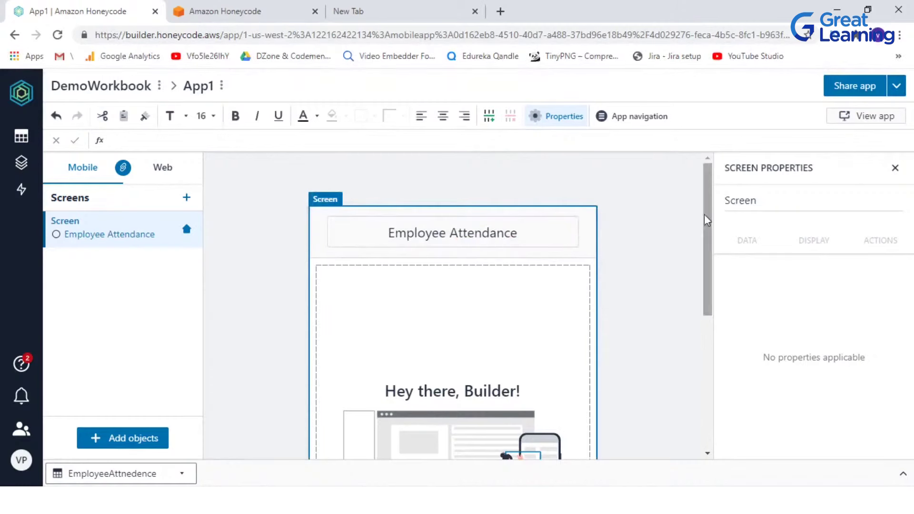
left_click_drag(707, 220, 665, 243)
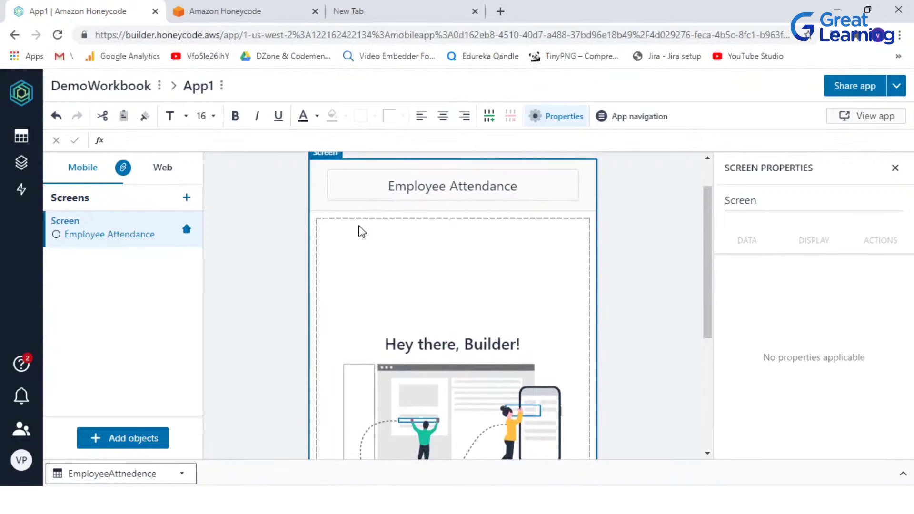
scroll(707, 236, "up", 2)
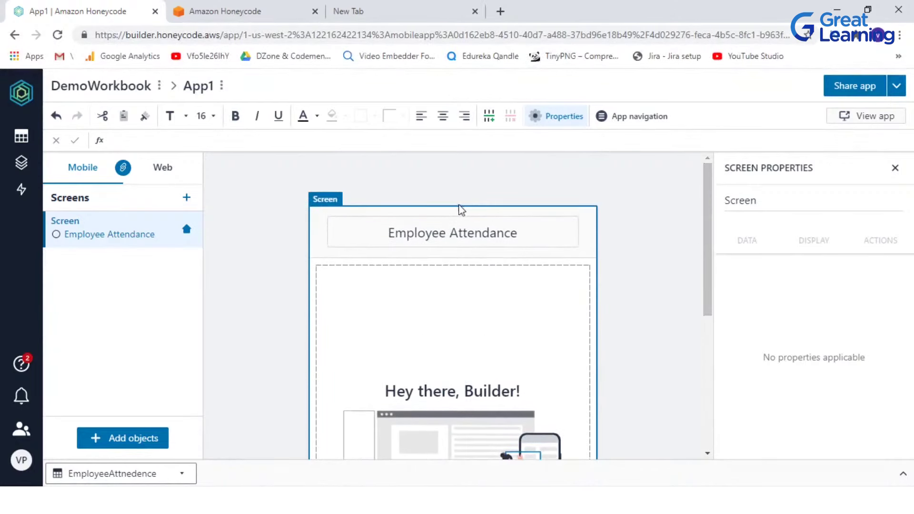
left_click(357, 223)
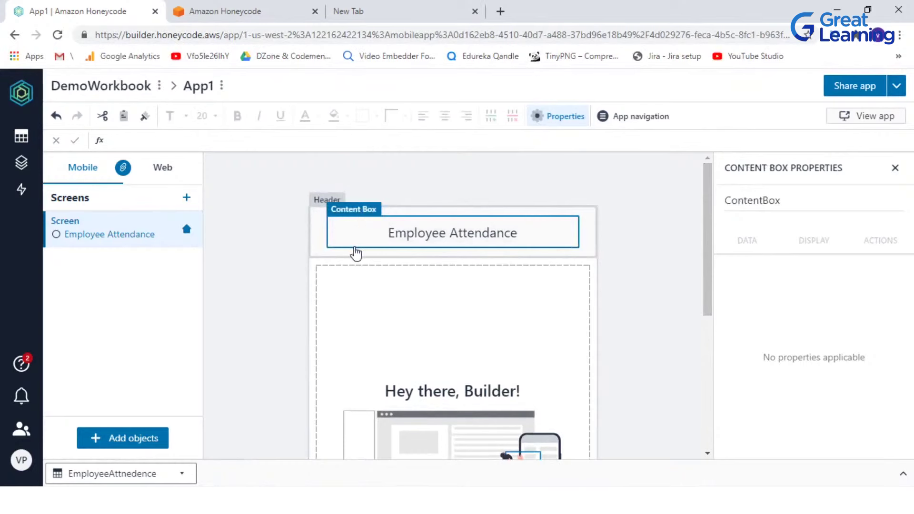
left_click(328, 257)
left_click(367, 325)
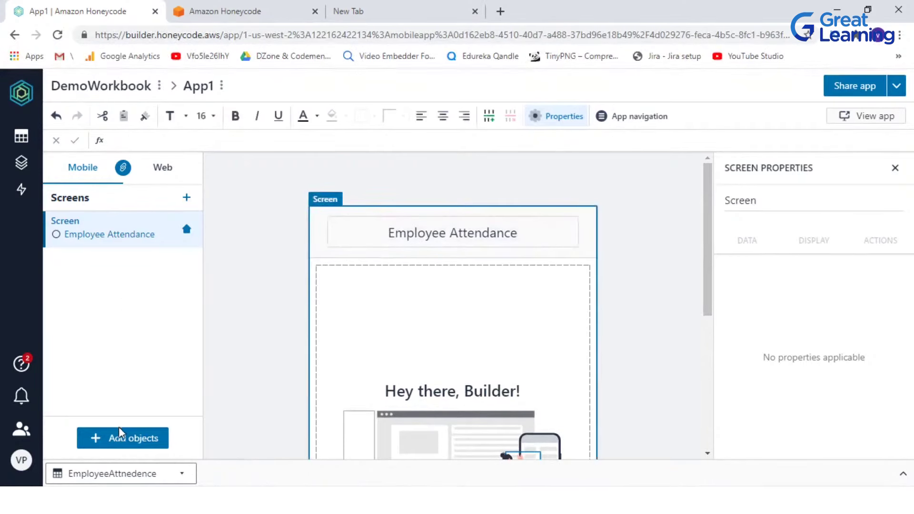
left_click_drag(709, 198, 728, 224)
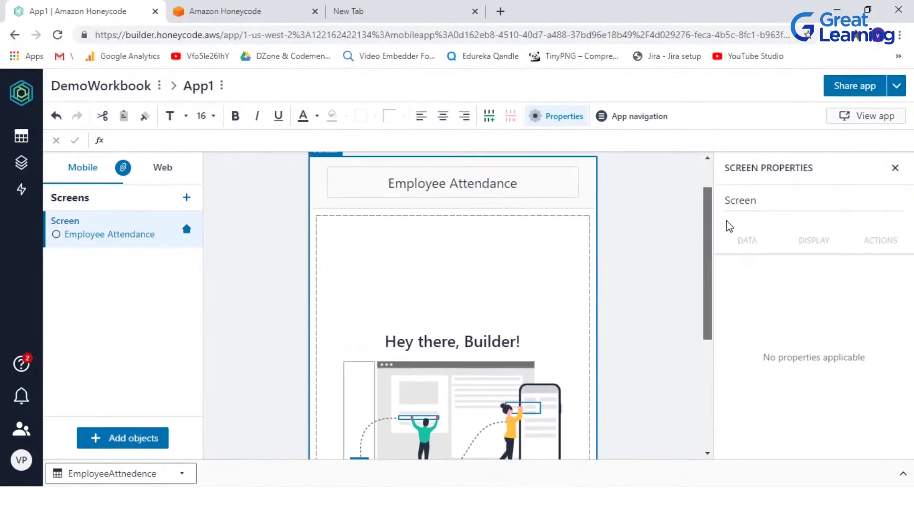
Step: Insert a content box below the header and type 'Daily Details' into it
left_click(141, 438)
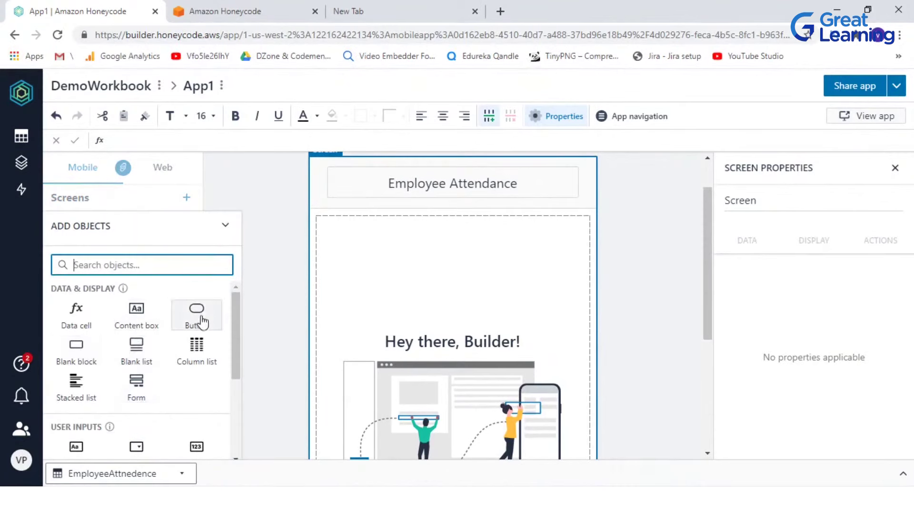
left_click(135, 309)
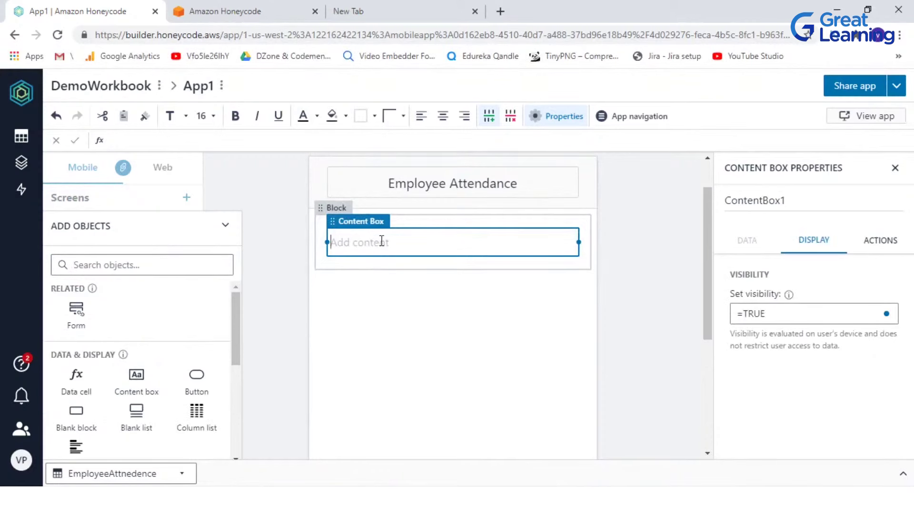
left_click(381, 242)
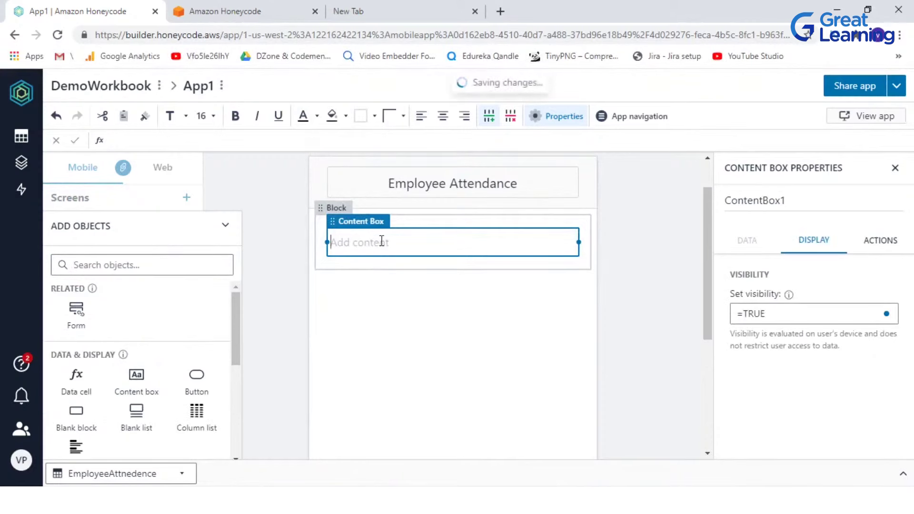
type("Details")
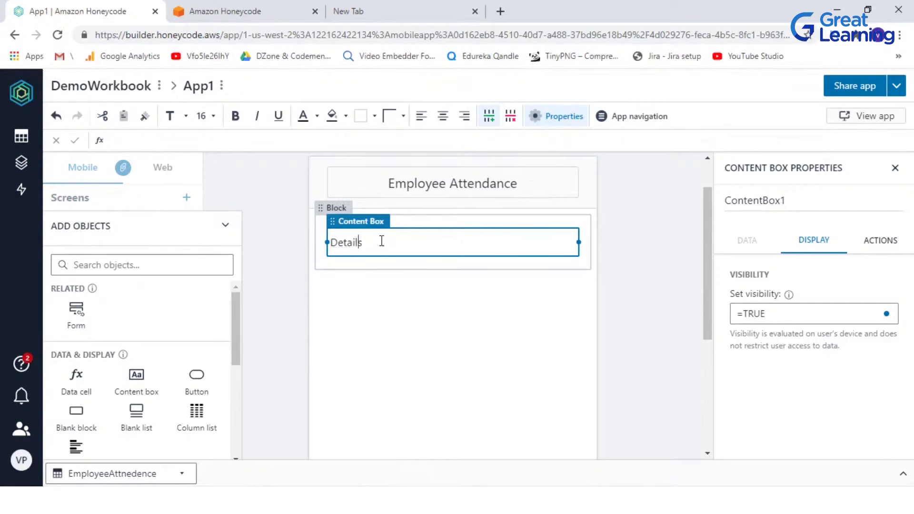
type("Daily")
left_click(350, 310)
Step: Create a column list from EmployeeAttnedence showing the Name, ID and Attendence fields
left_click(363, 265)
left_click(351, 299)
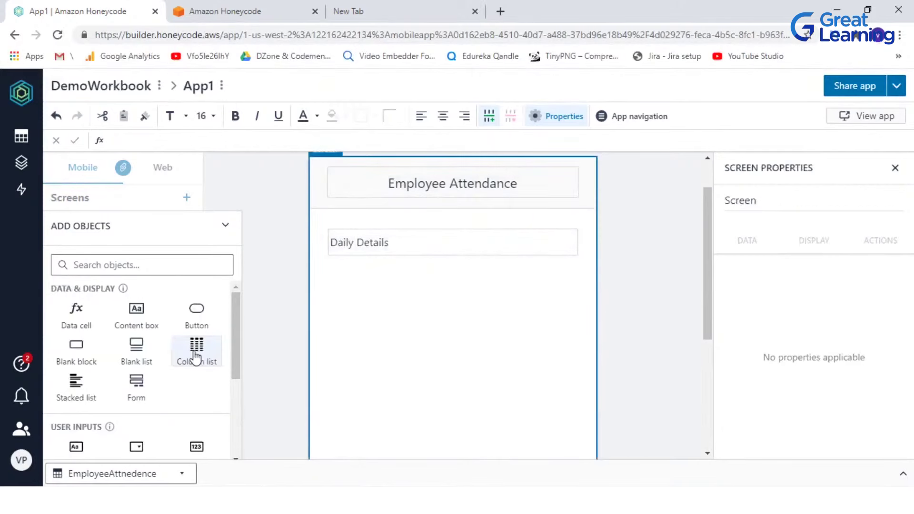
left_click(195, 352)
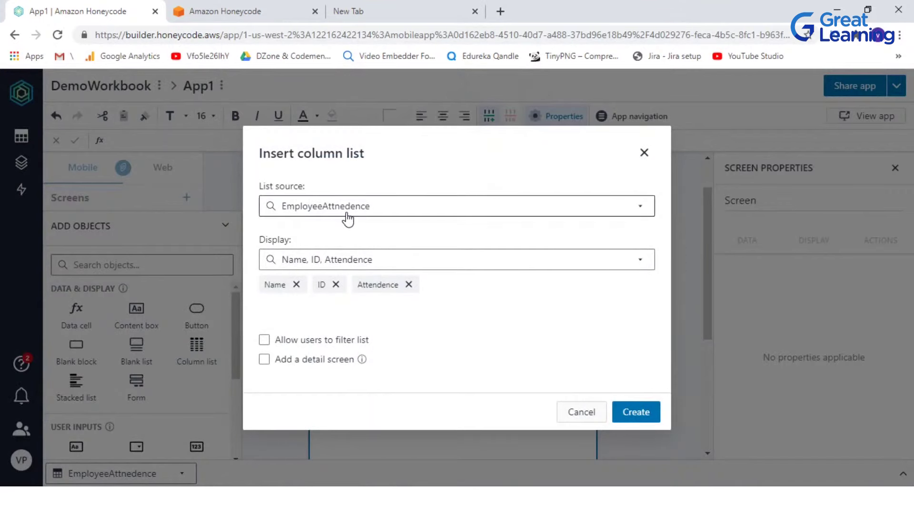
left_click(632, 416)
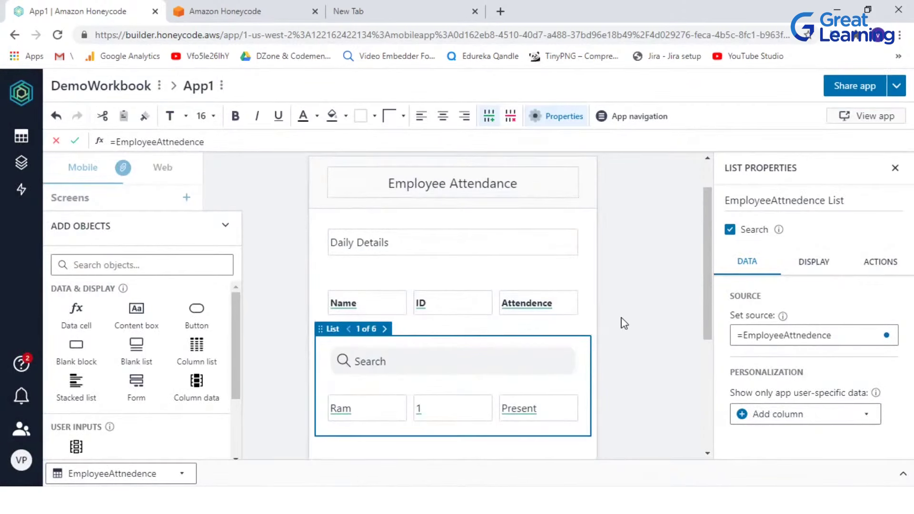
left_click(407, 241)
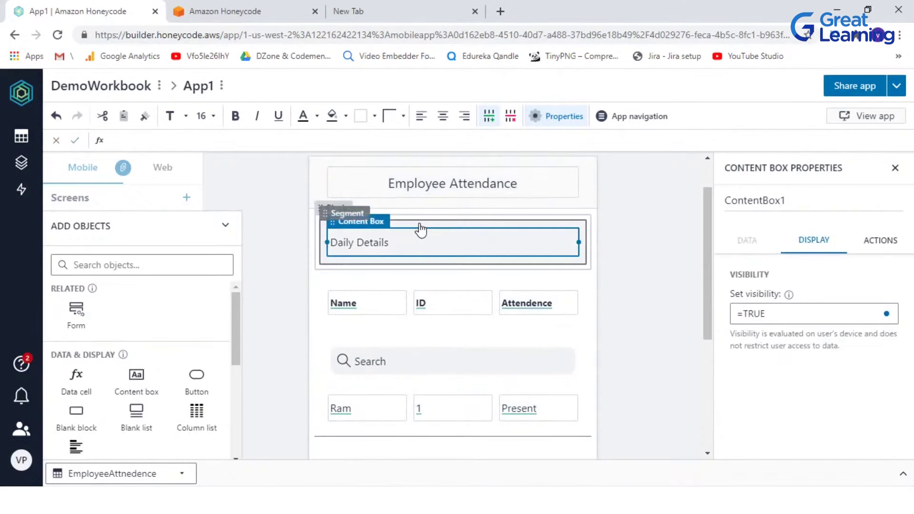
Step: Try a dark blue fill on the Daily Details block, then set the text box fill to white
left_click(420, 229)
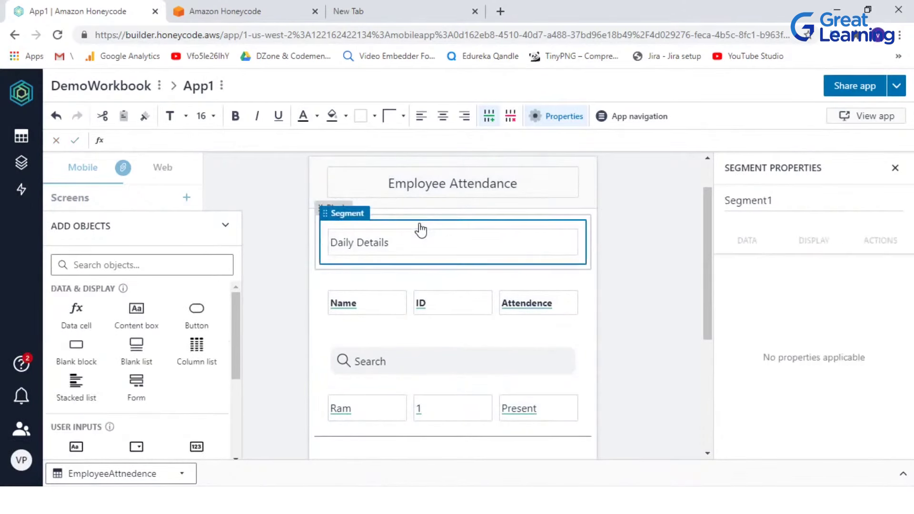
left_click(346, 119)
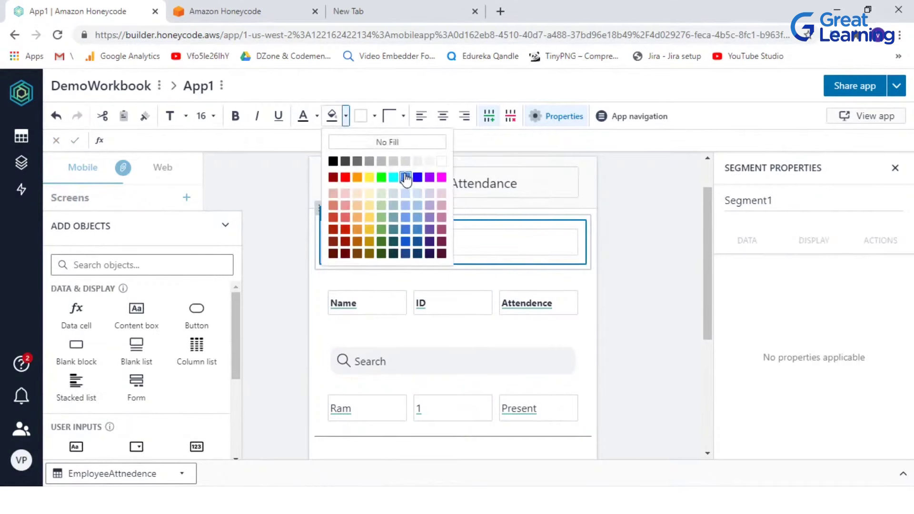
left_click(418, 241)
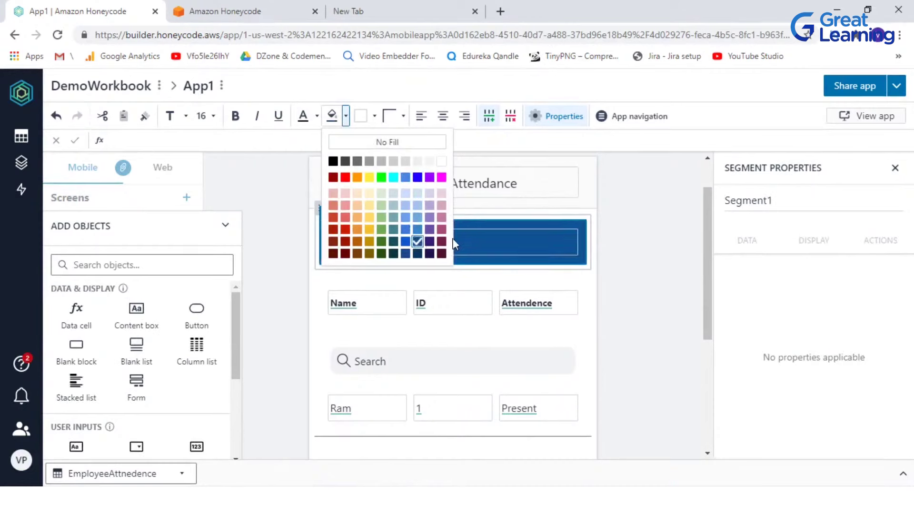
left_click(468, 245)
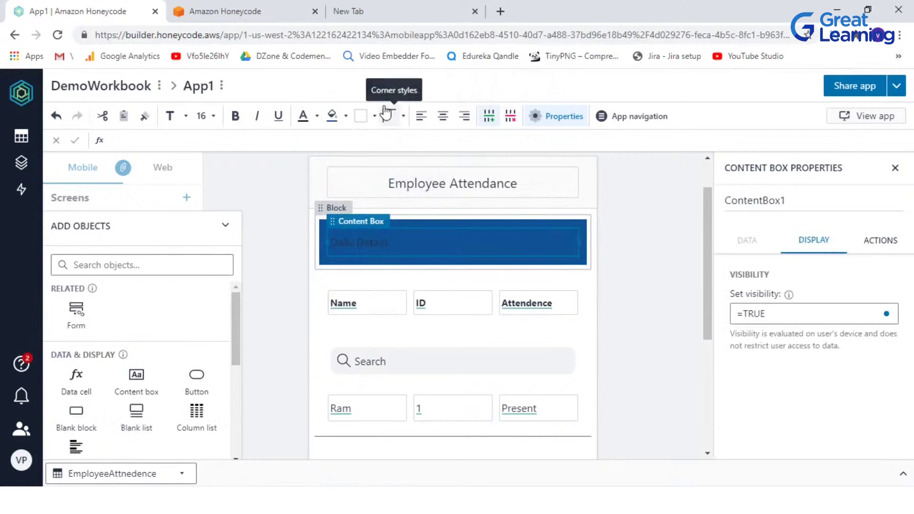
left_click(346, 117)
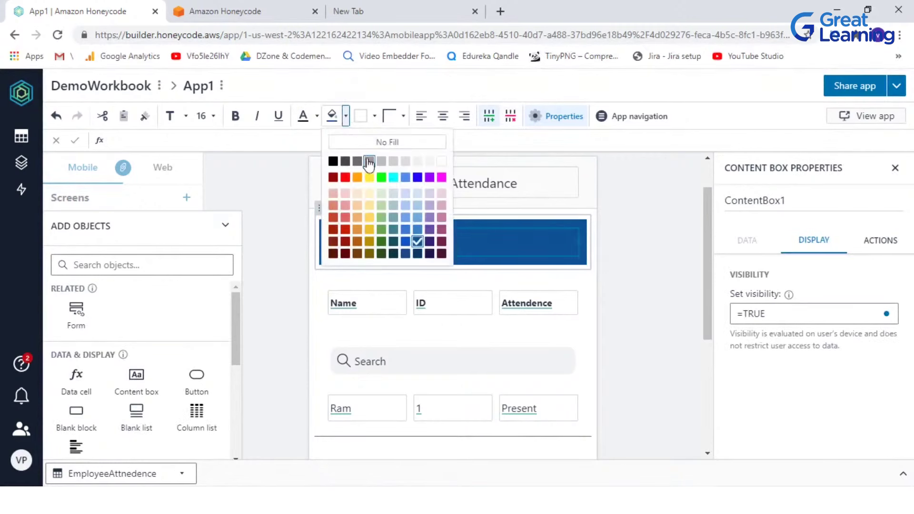
left_click(441, 162)
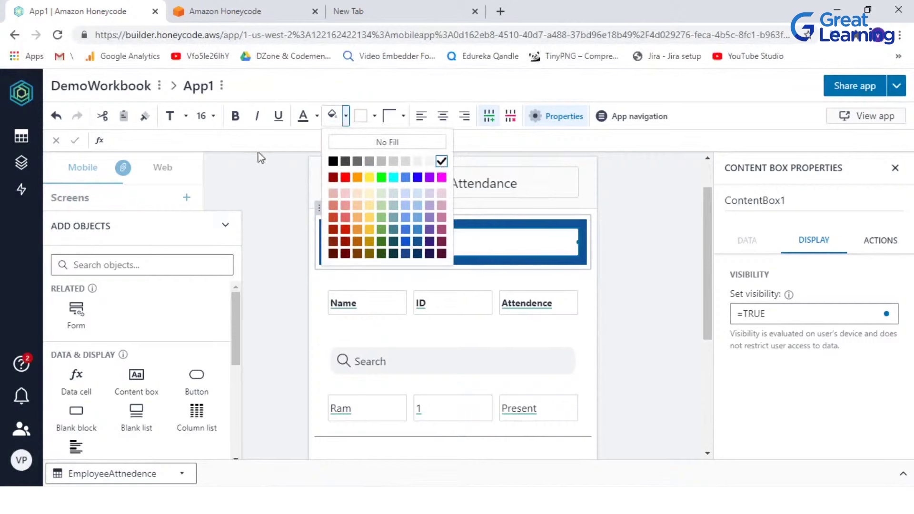
left_click(251, 166)
Step: Make the Daily Details heading text bold
left_click(344, 249)
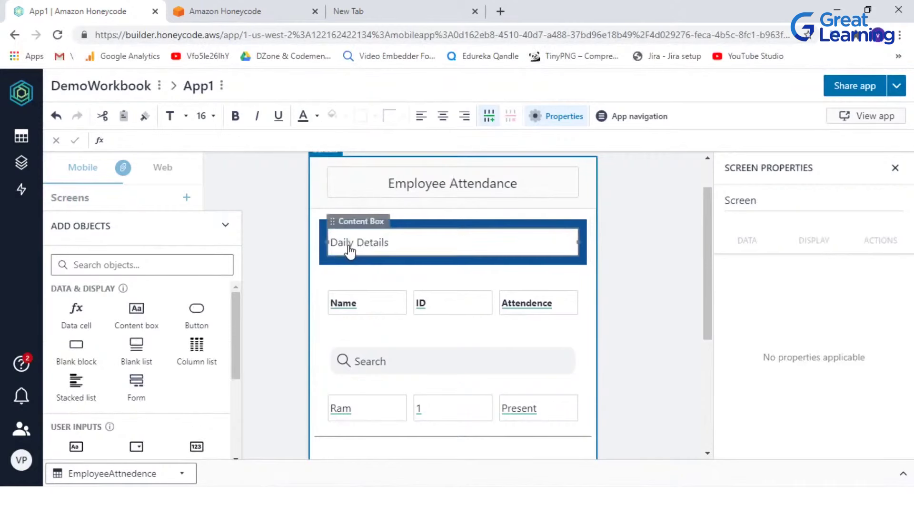
left_click(350, 245)
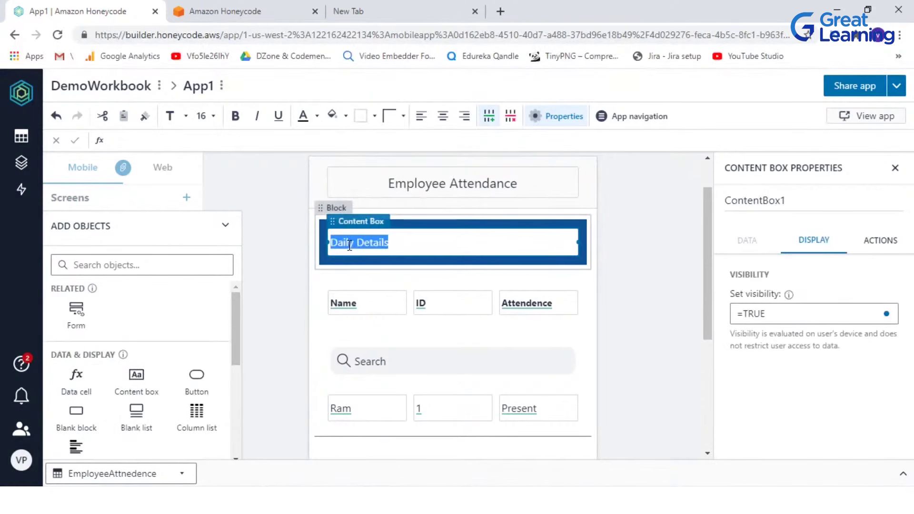
left_click(236, 116)
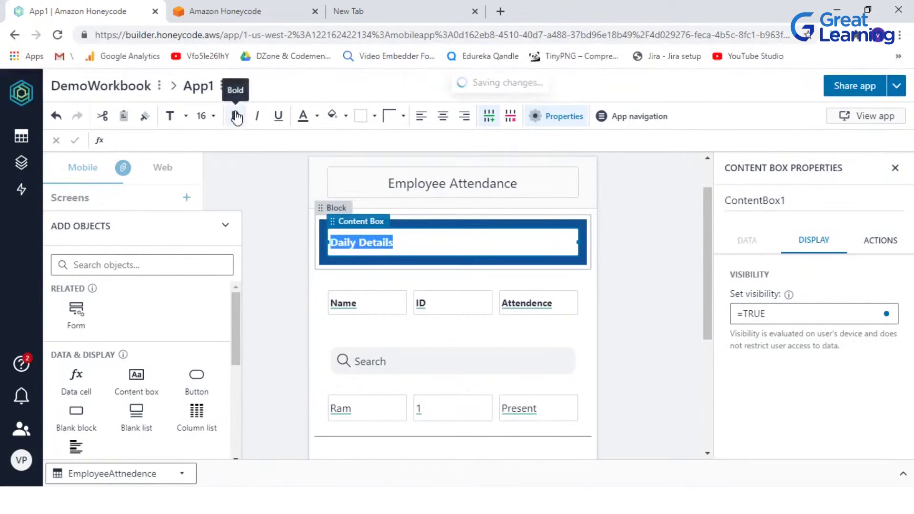
left_click(256, 191)
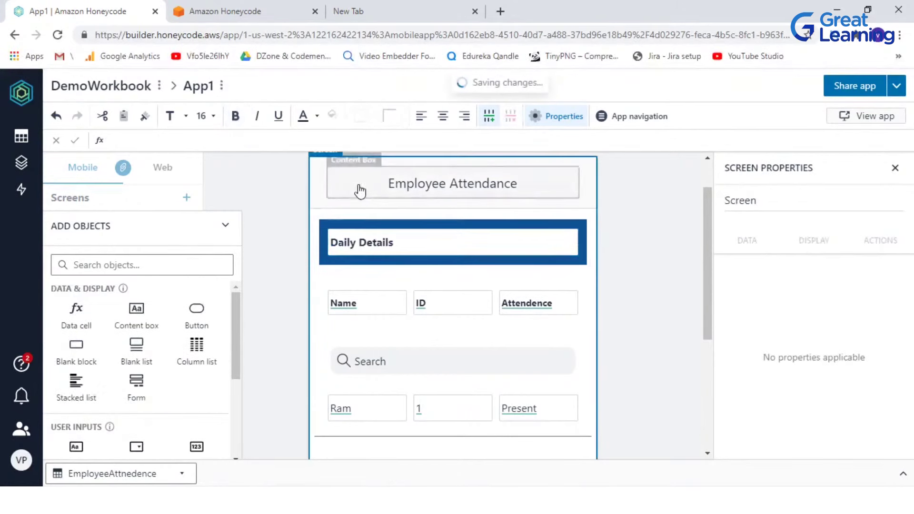
left_click(408, 187)
left_click(409, 186)
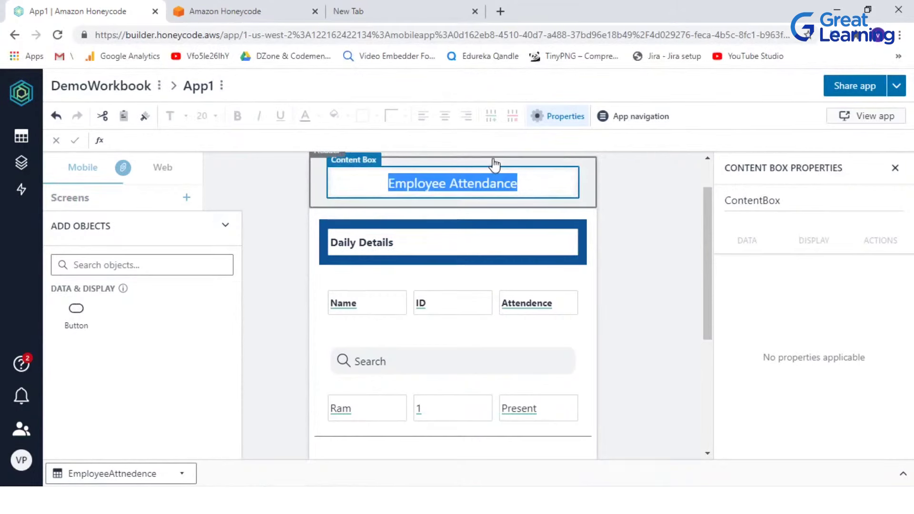
left_click(289, 202)
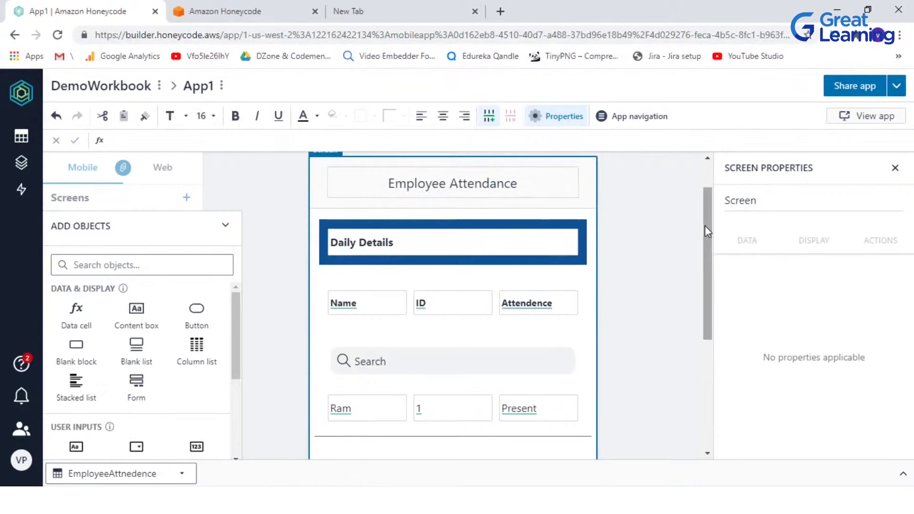
left_click_drag(704, 226, 712, 325)
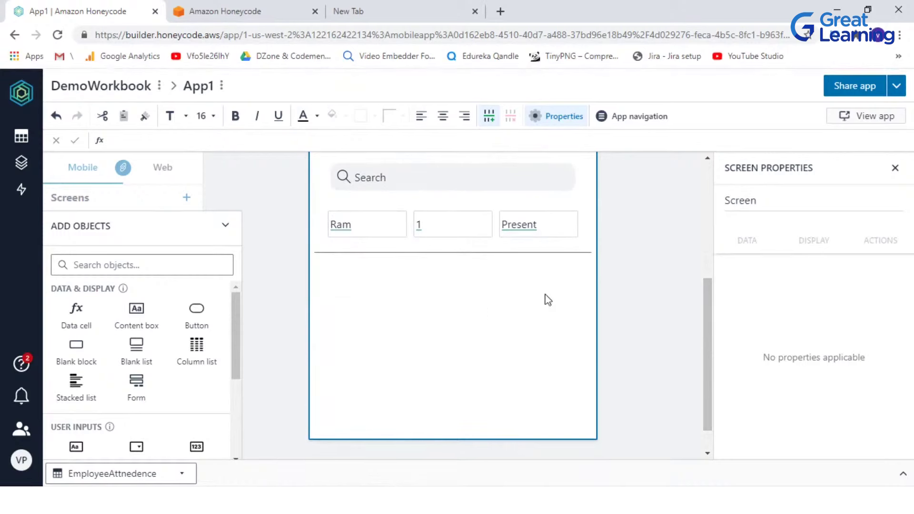
left_click_drag(712, 310, 711, 251)
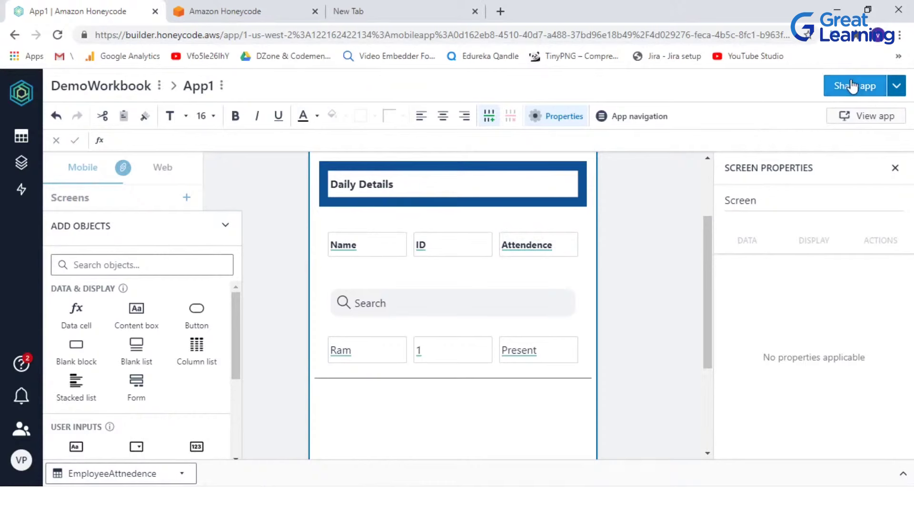
Step: View the live app listing Ram, Sampriti, Mudita and Chirag, then return to the builder
left_click(876, 116)
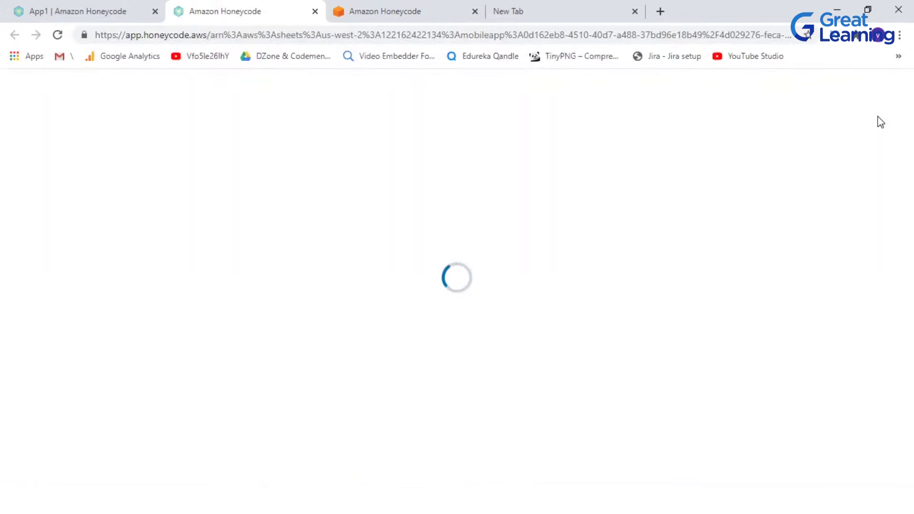
left_click_drag(55, 8, 97, 7)
left_click(217, 7)
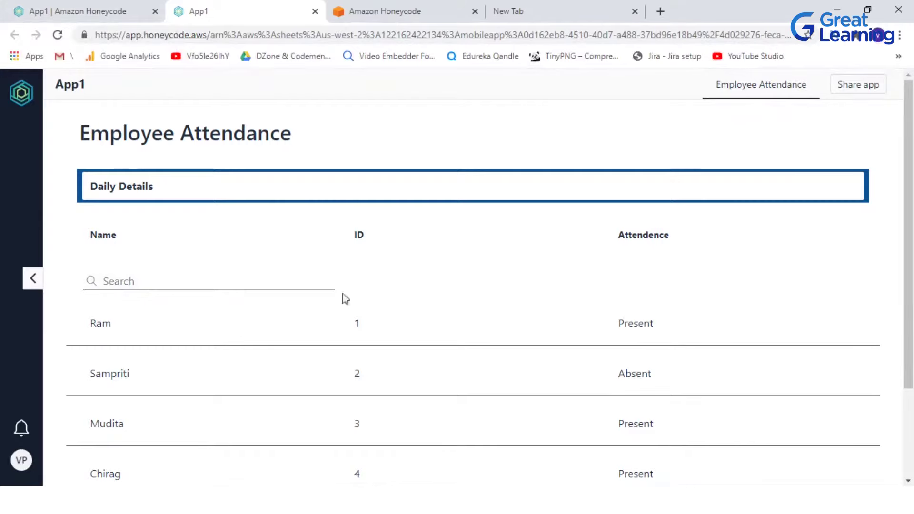
left_click_drag(909, 184, 889, 74)
left_click_drag(908, 157, 911, 108)
left_click(103, 11)
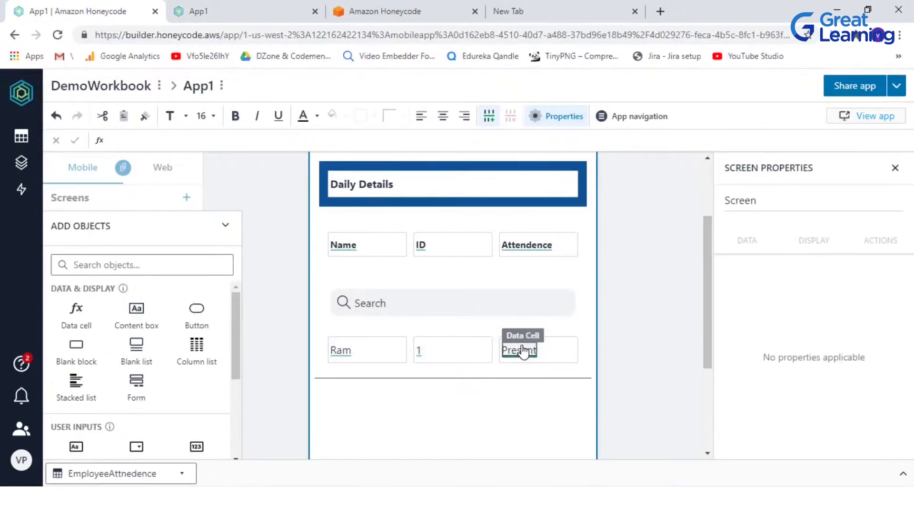
Step: Give the Present box a blue fill with white, centred, bold text
left_click(553, 347)
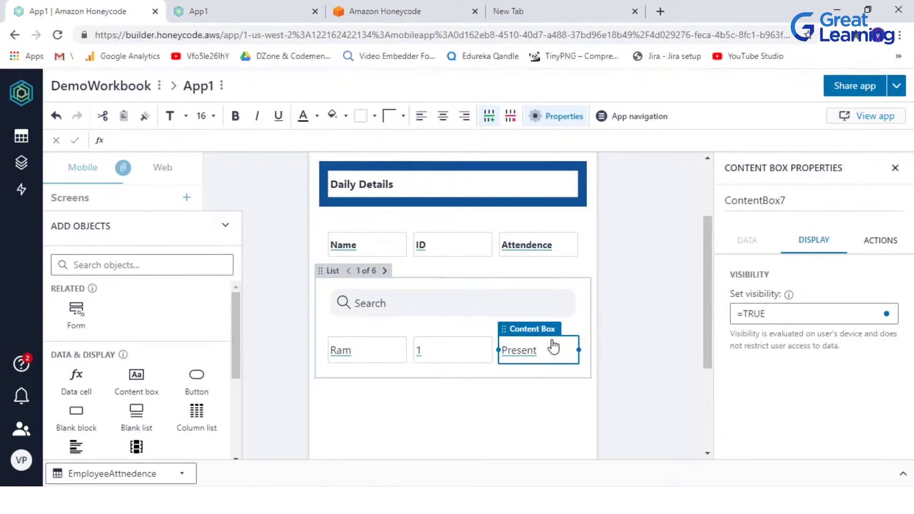
left_click(346, 117)
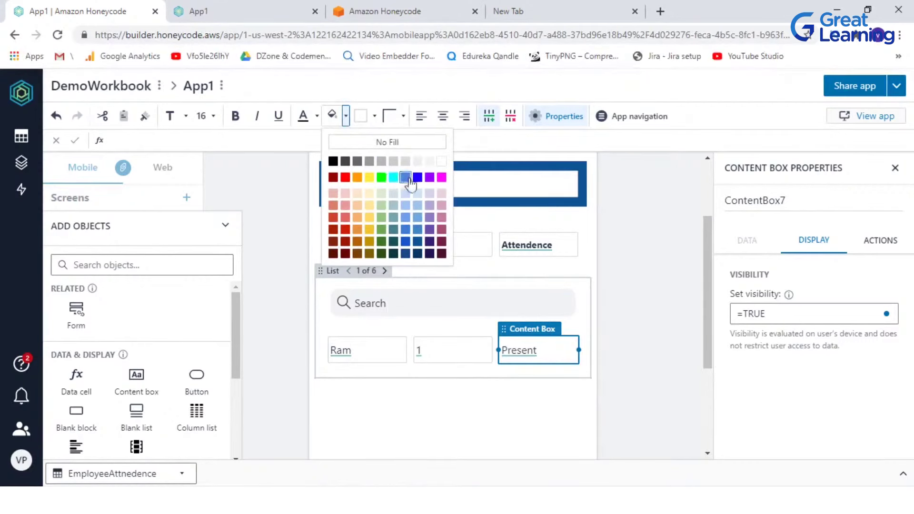
left_click(417, 178)
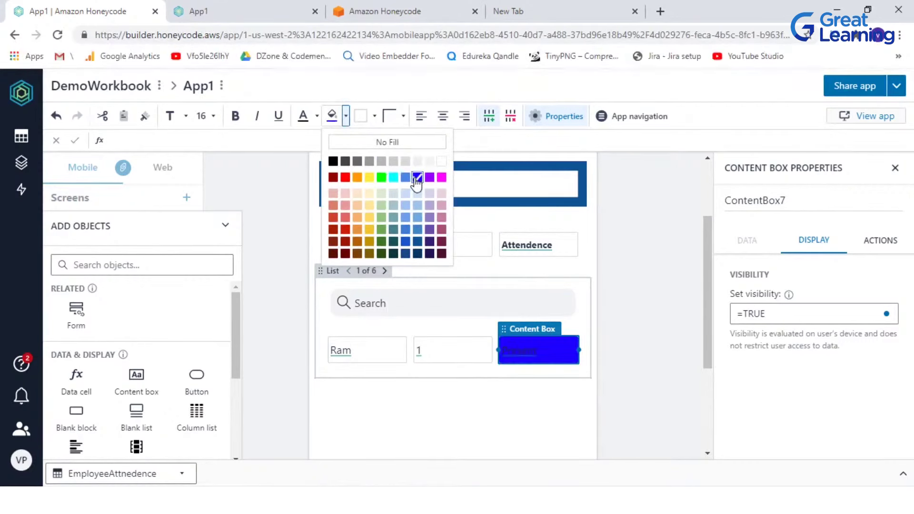
left_click(307, 125)
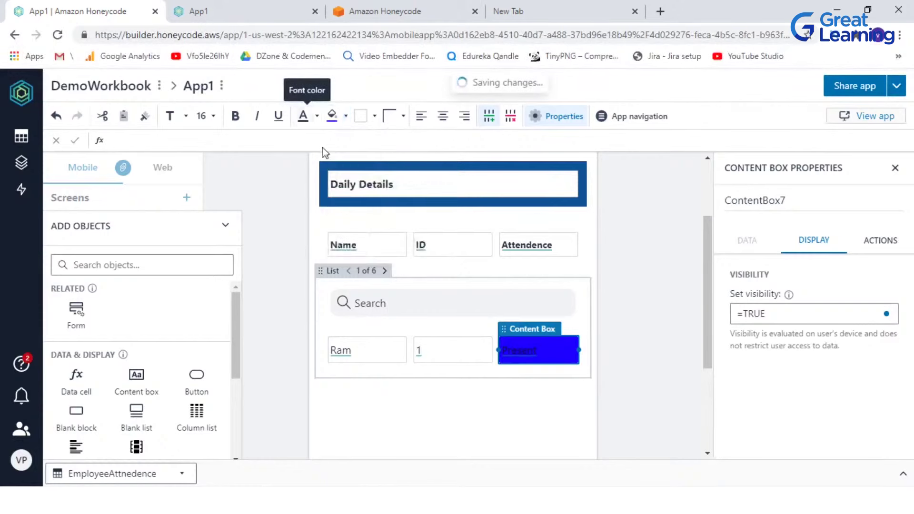
left_click(314, 115)
left_click(412, 141)
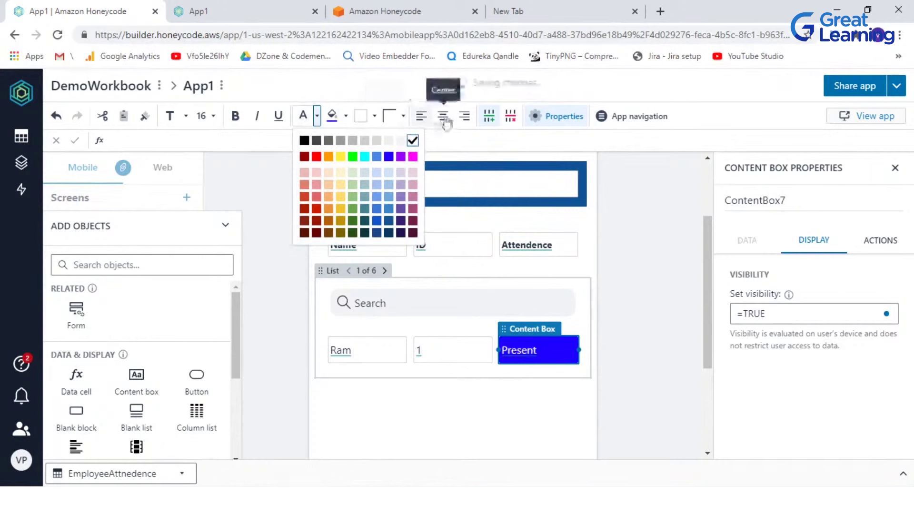
left_click(445, 120)
left_click(234, 123)
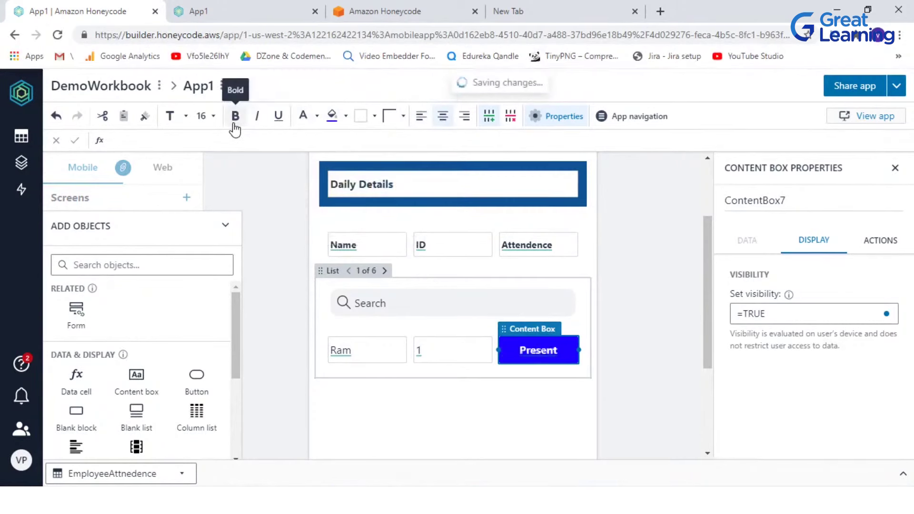
left_click(263, 198)
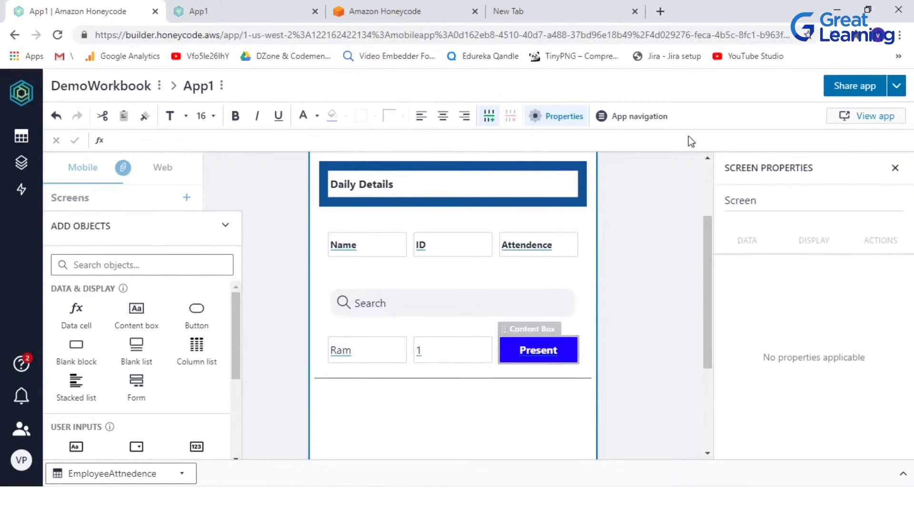
left_click(228, 6)
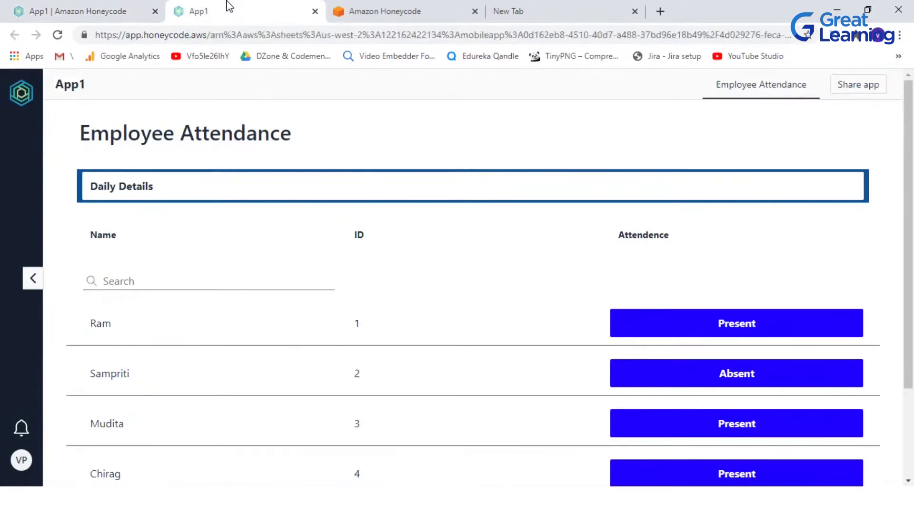
left_click_drag(908, 176, 910, 119)
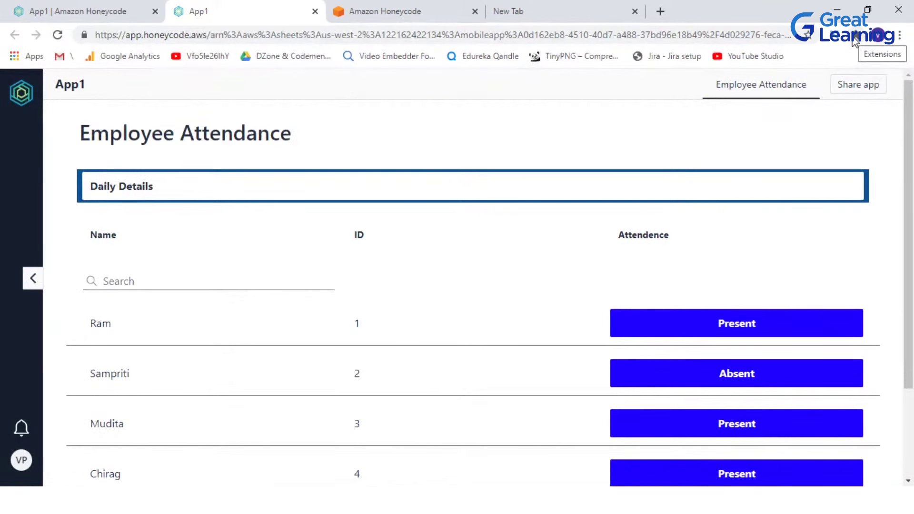
left_click_drag(910, 123, 911, 209)
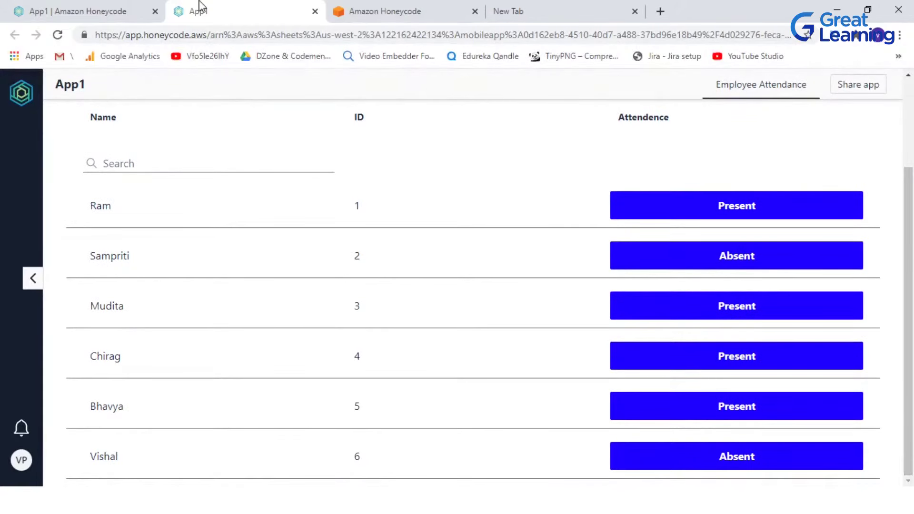
left_click(60, 6)
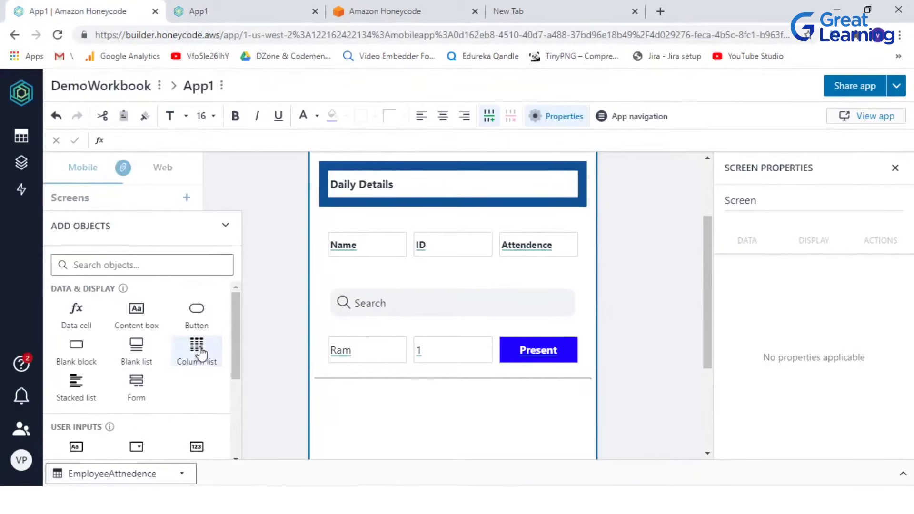
mouse_move(200, 352)
left_mouse_down()
mouse_move(272, 352)
mouse_move(206, 356)
left_mouse_up()
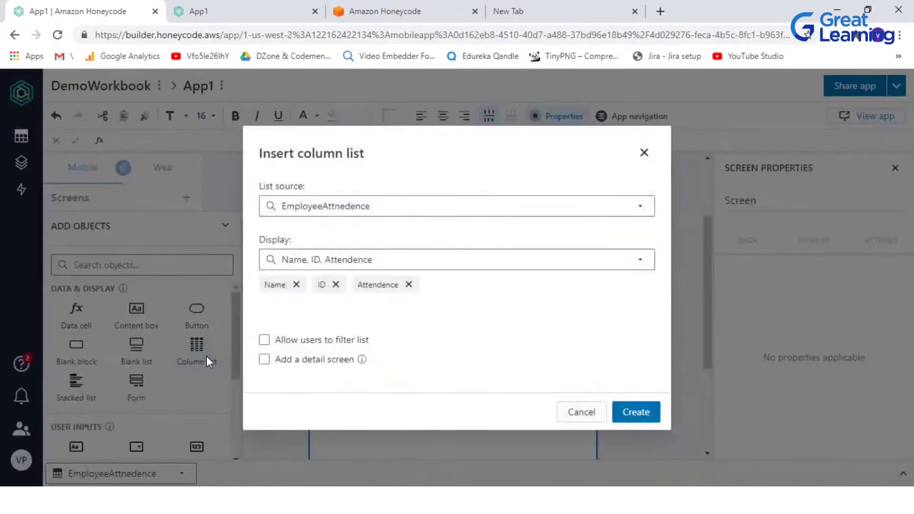
Step: Create a second EmployeeAttnedence column list and delete its Present attendance box
left_click(638, 413)
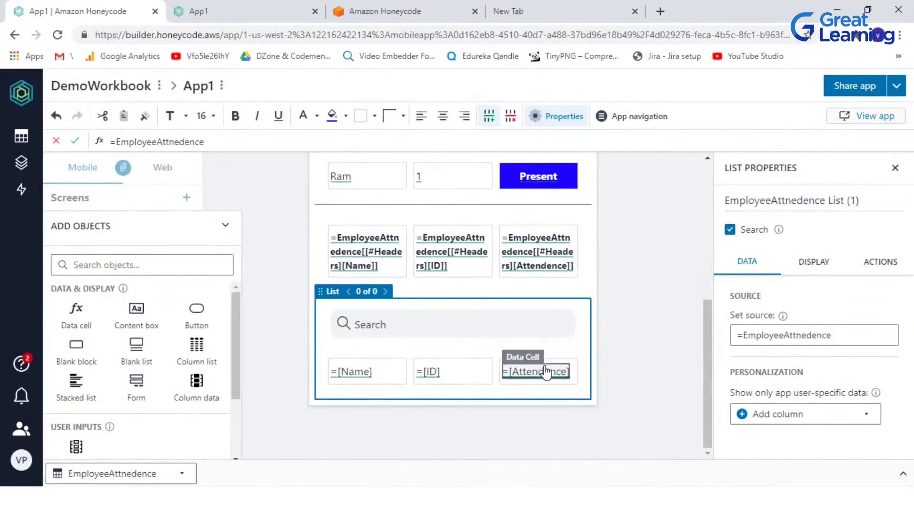
left_click(546, 371)
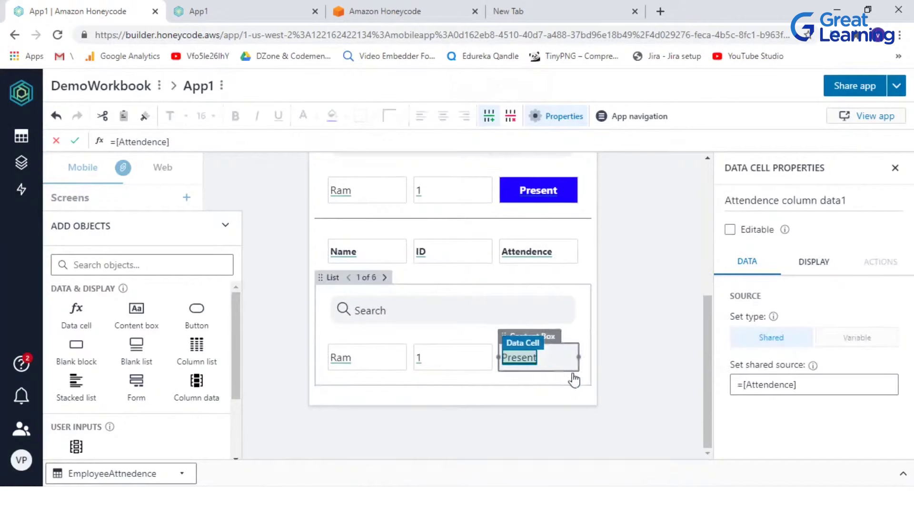
left_click(633, 343)
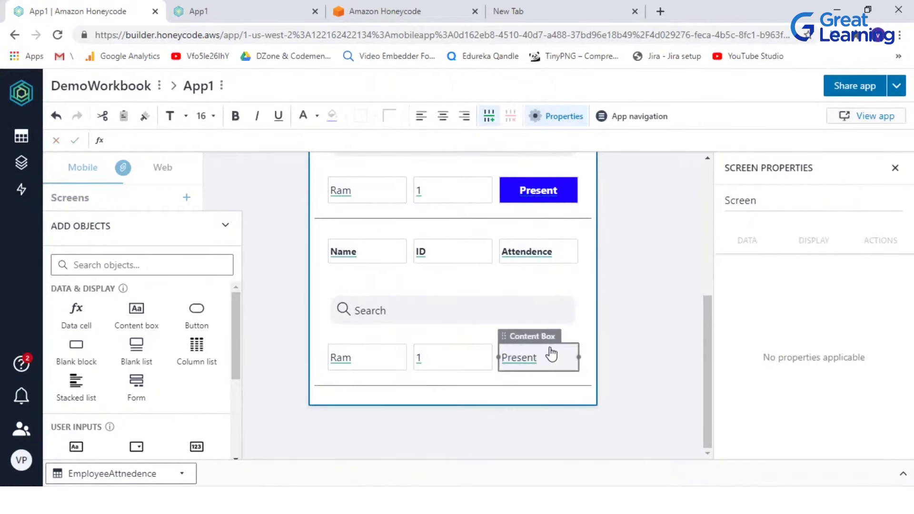
left_click(551, 353)
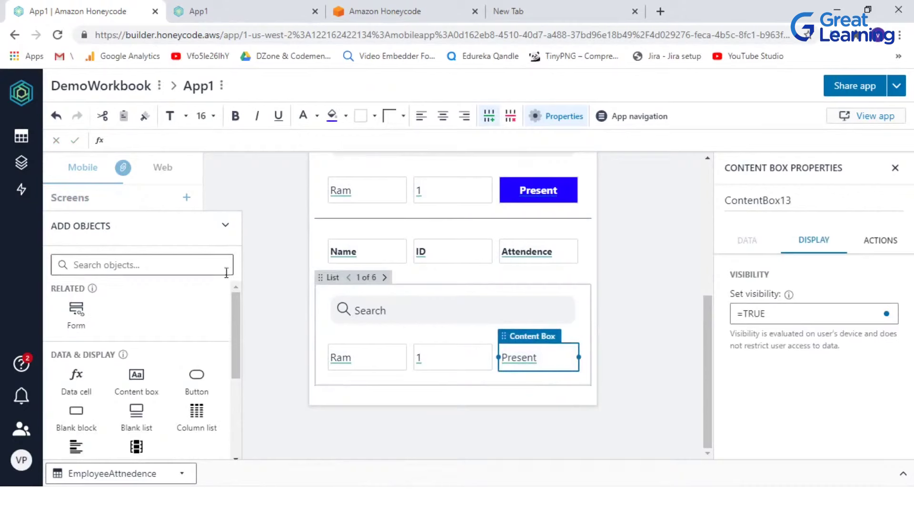
right_click(541, 372)
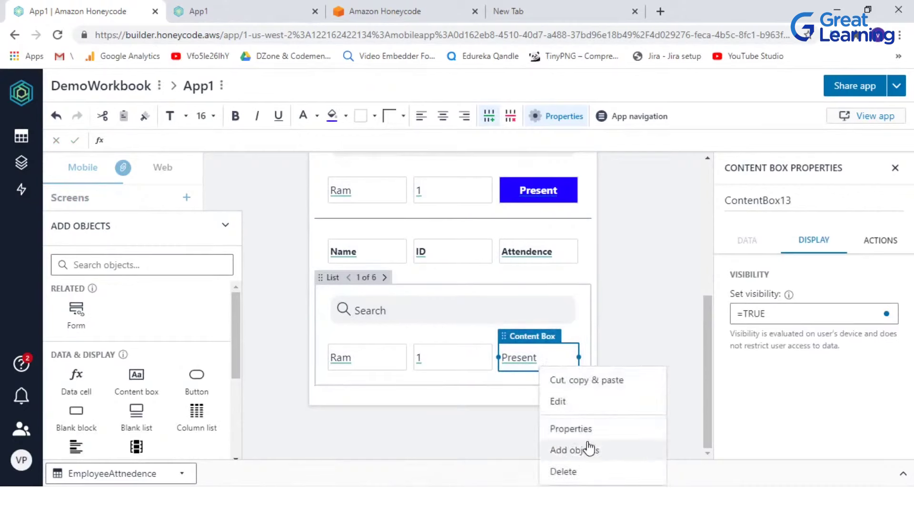
left_click(564, 471)
Step: Add a green button labelled 'Present' to the list row and check it in the live app
left_click_drag(196, 311, 482, 360)
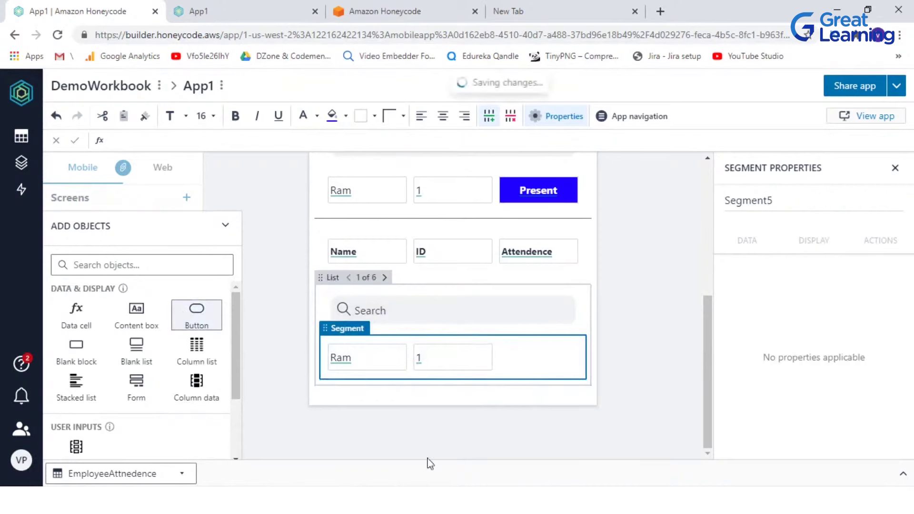
left_click_drag(213, 326, 357, 341)
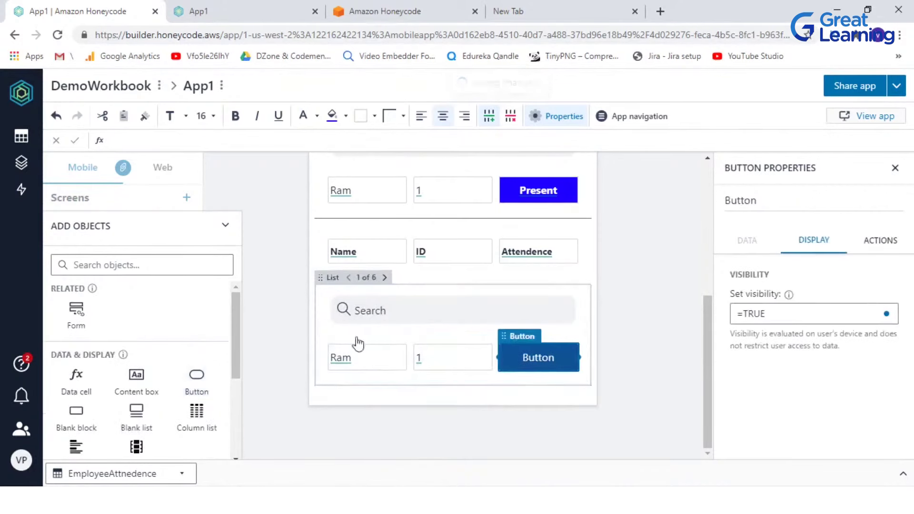
left_click(543, 361)
double_click(543, 358)
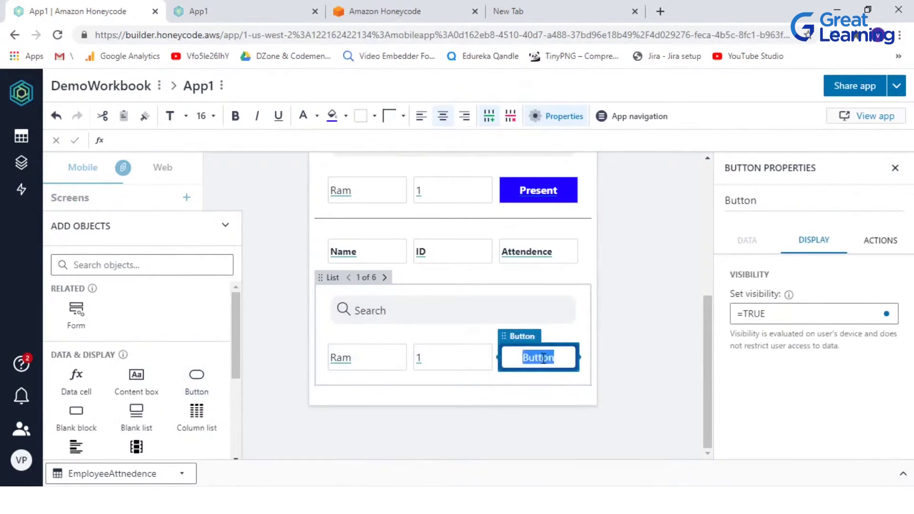
type("Present")
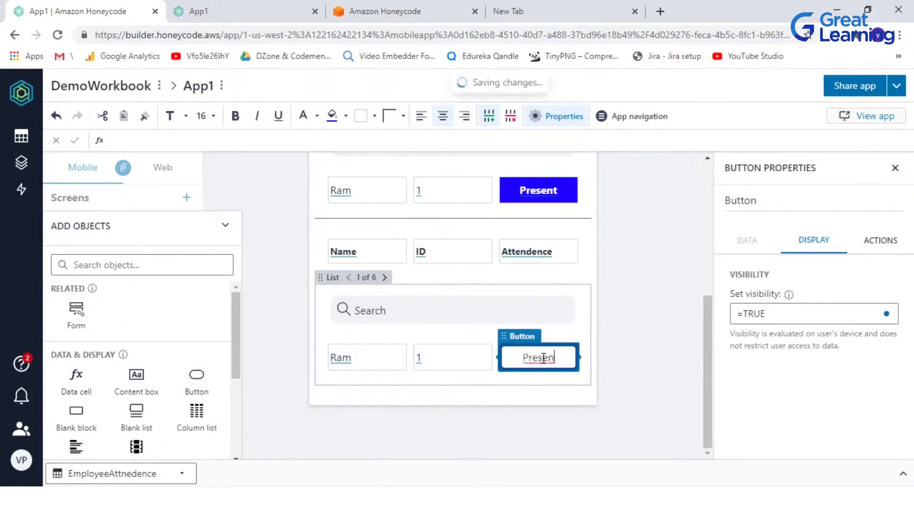
left_click(346, 116)
left_click(381, 177)
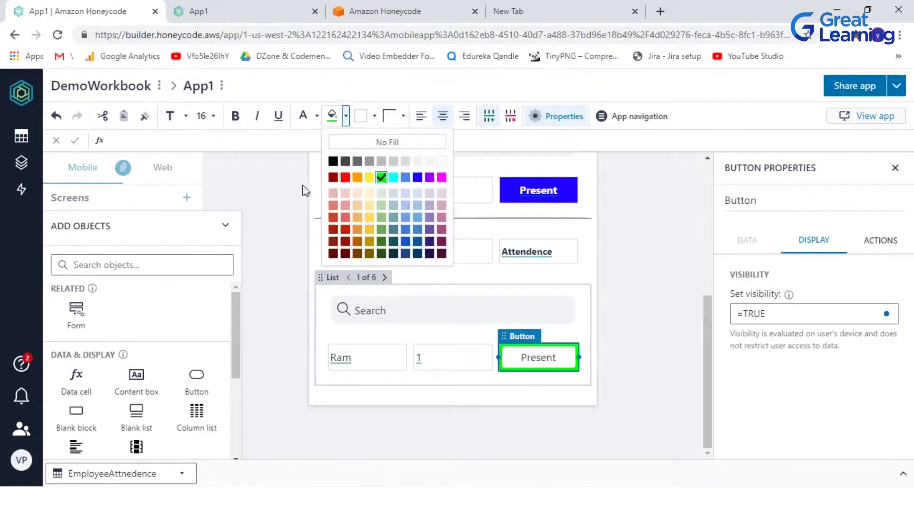
left_click(279, 187)
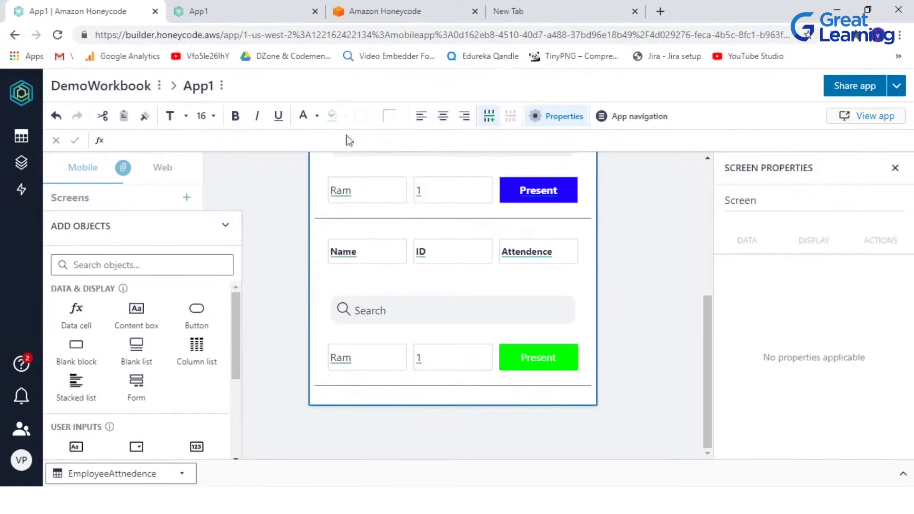
left_click(240, 19)
left_click_drag(909, 163, 911, 299)
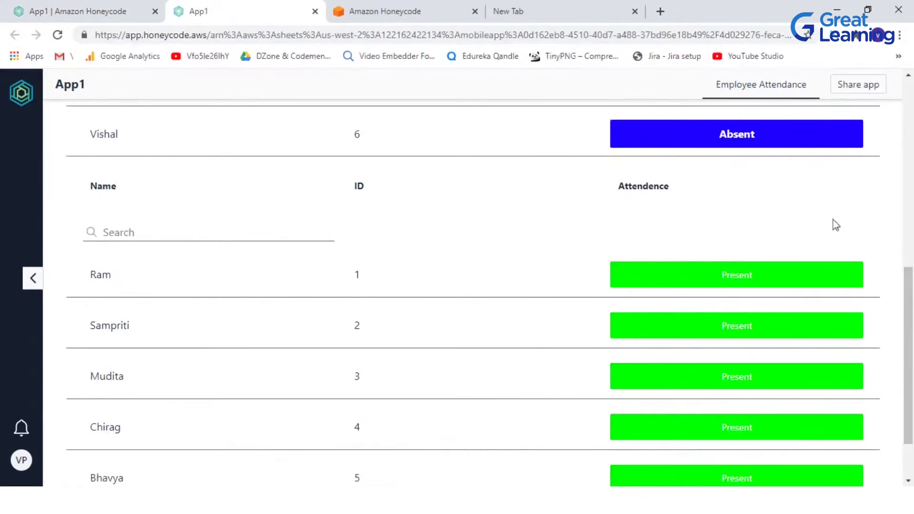
Step: Scroll the live App1 to confirm the green Present buttons, then select the lower list in the builder
left_click_drag(911, 332, 912, 364)
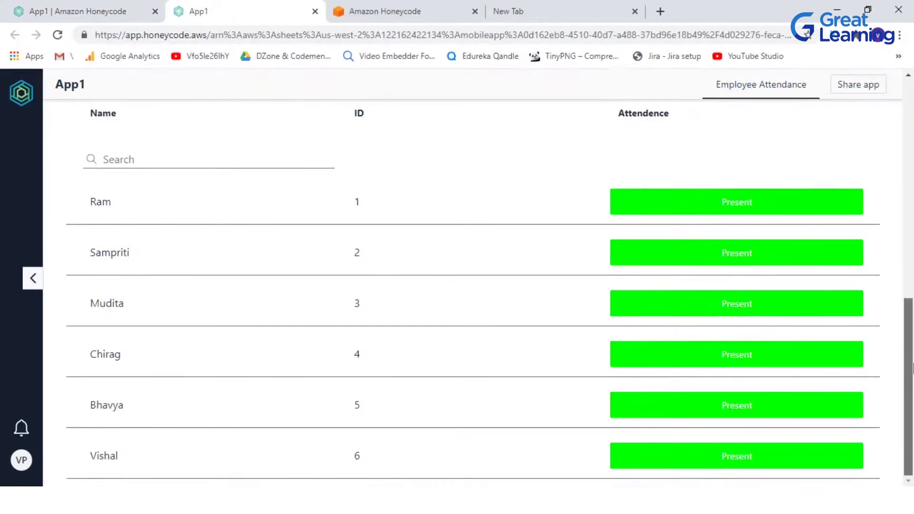
left_click_drag(912, 380, 911, 128)
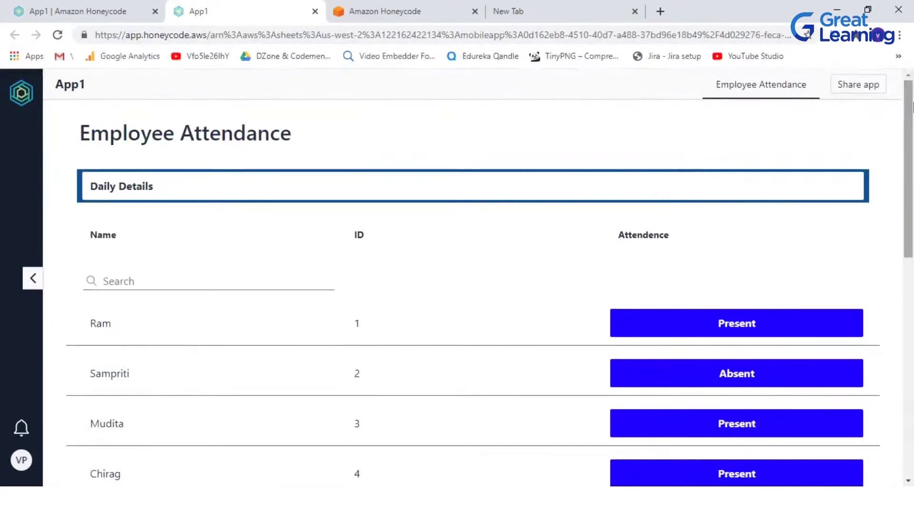
left_click(42, 9)
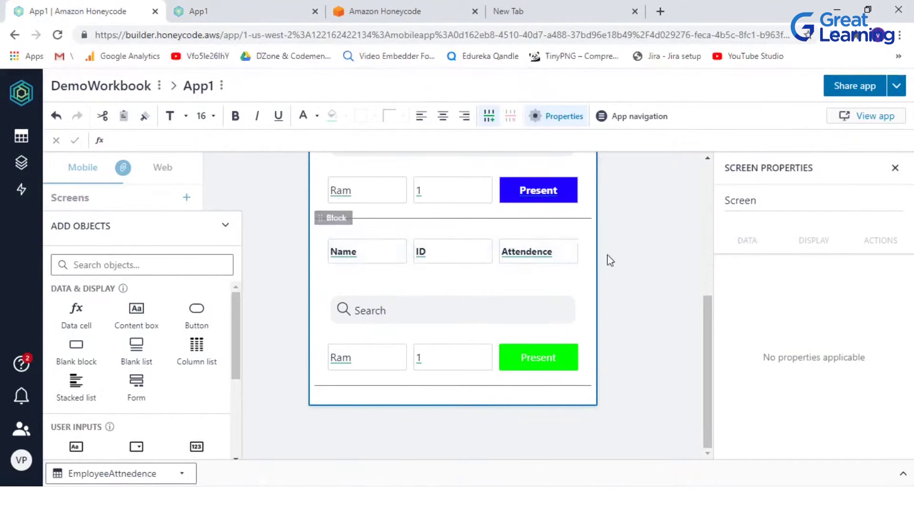
left_click(490, 333)
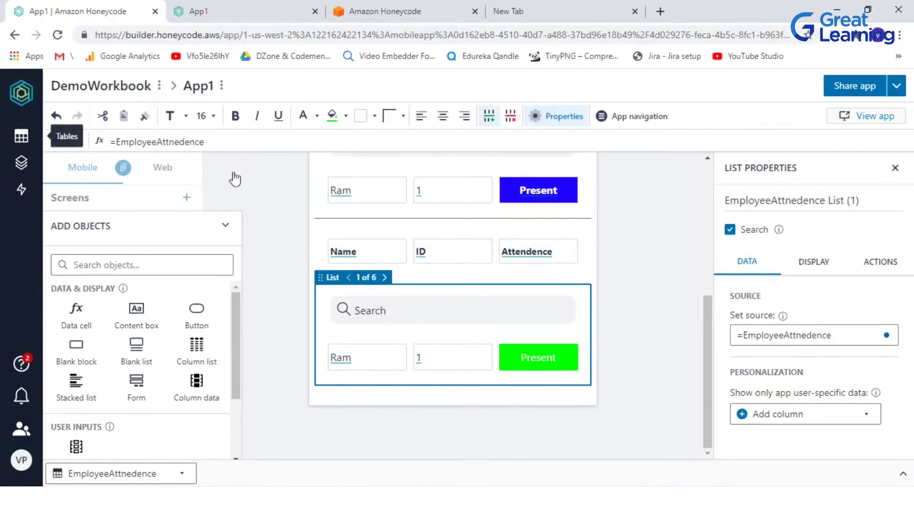
Step: Scroll through the live Employee Attendance lists, then return to My Drive via the Honeycode logo
left_click(199, 7)
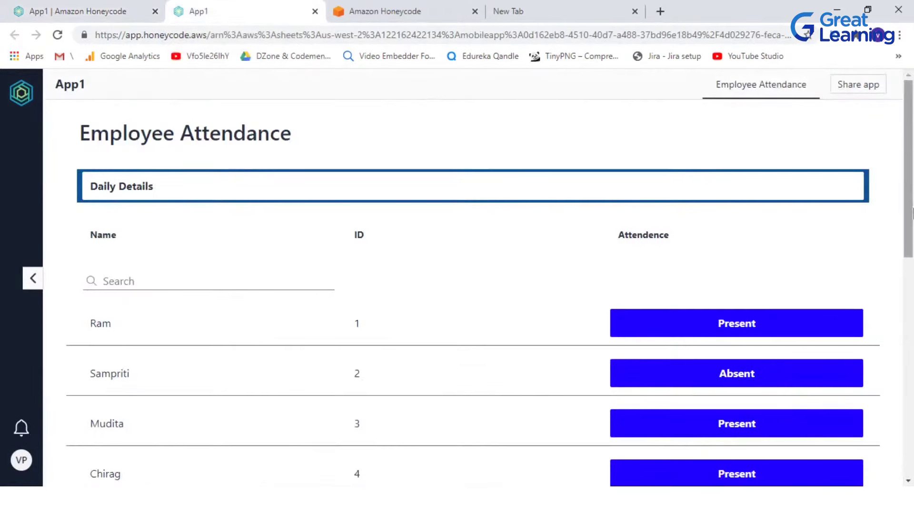
left_click_drag(912, 197, 865, 333)
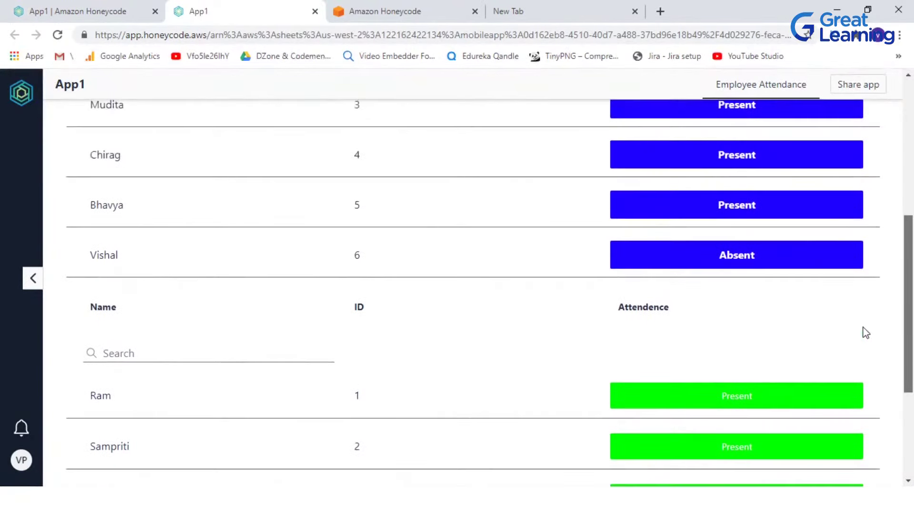
scroll(867, 332, "up", 1)
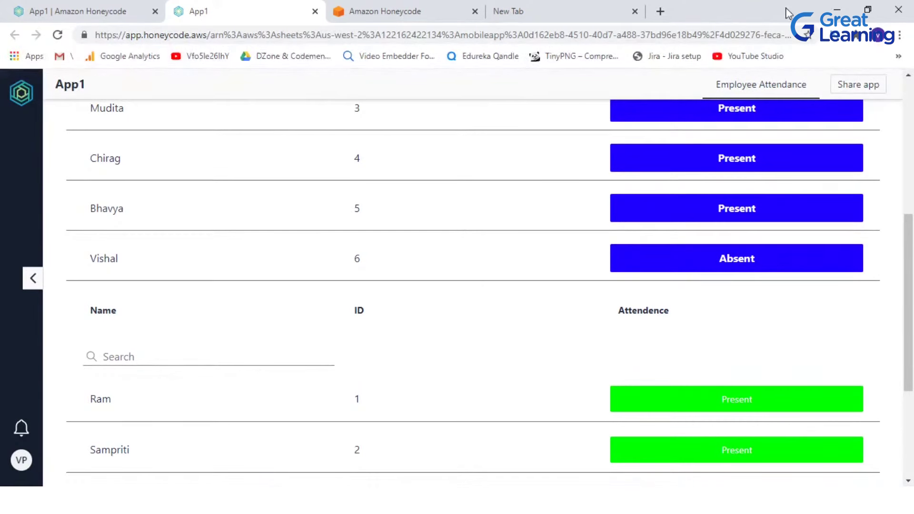
left_click_drag(909, 300, 910, 140)
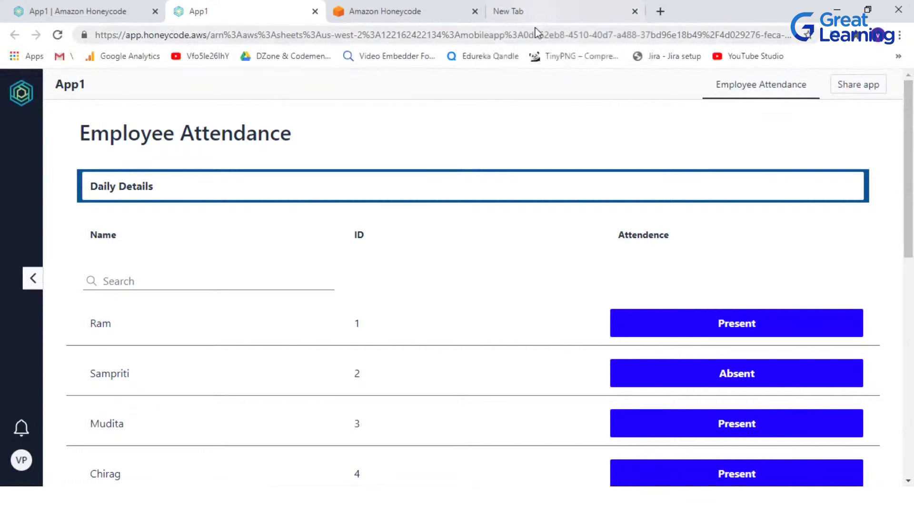
left_click(22, 93)
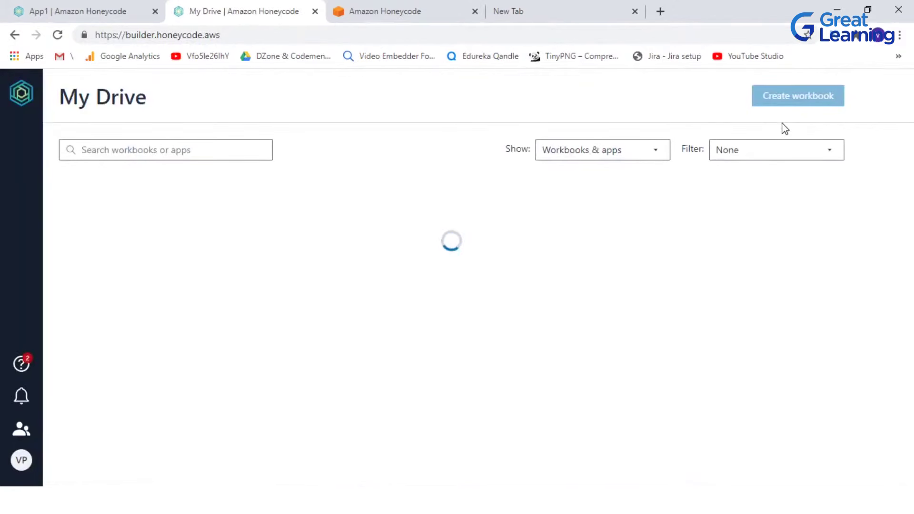
Step: Delete DemoWorkbook from My Drive and choose the Team Task Tracker template for a new workbook
mouse_move(791, 241)
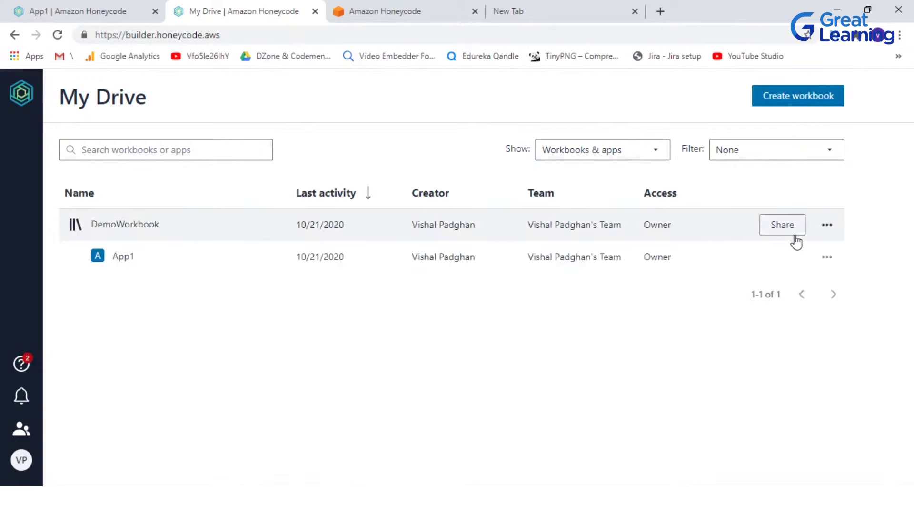
left_click(826, 225)
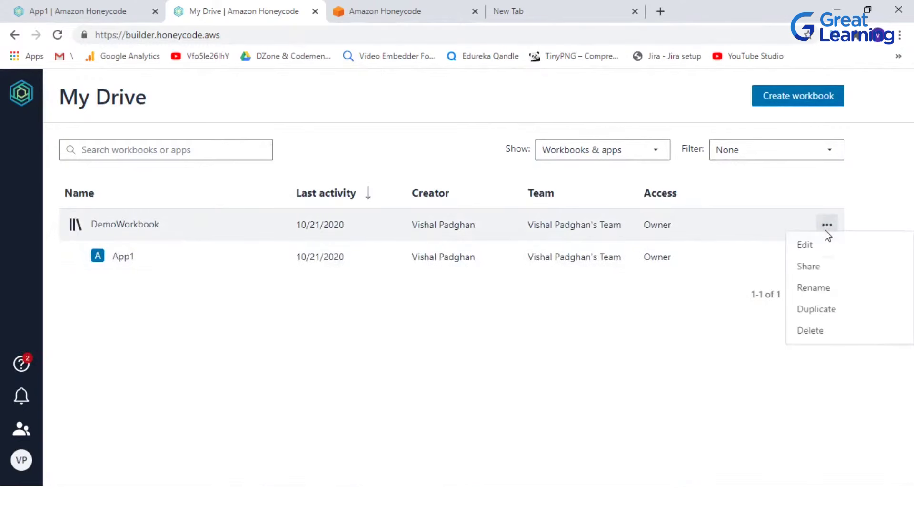
left_click(808, 329)
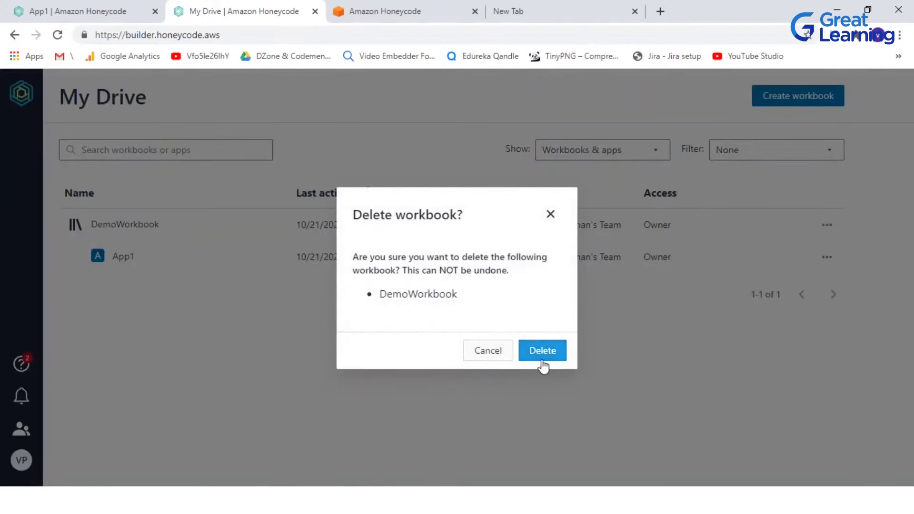
left_click(543, 357)
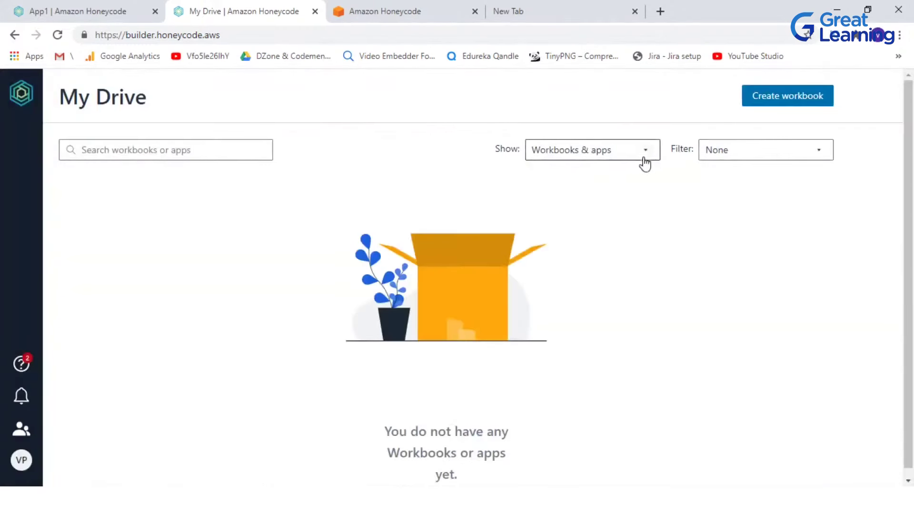
left_click(764, 102)
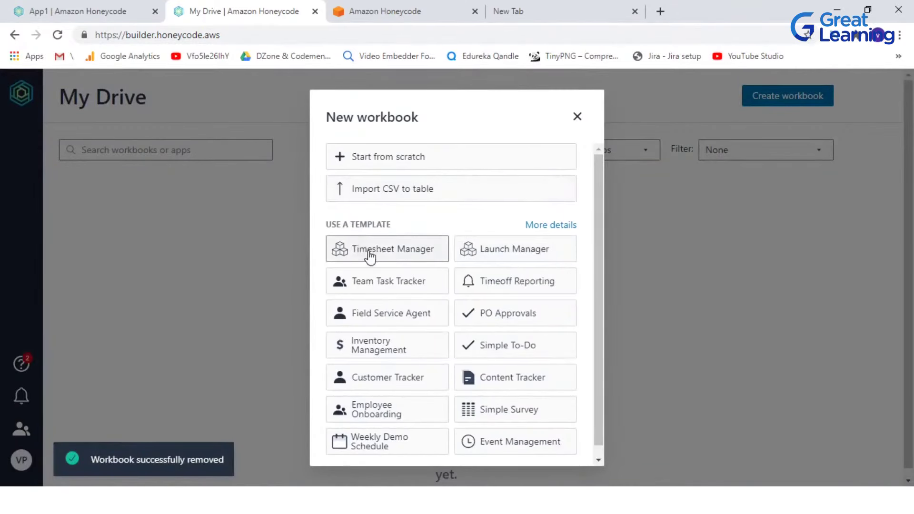
left_click(417, 288)
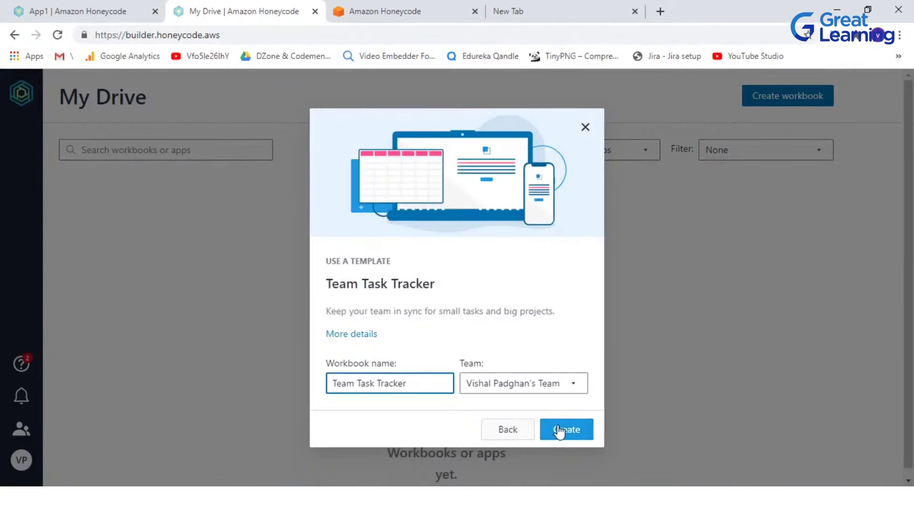
Step: Create the Team Task Tracker workbook and launch the App Wizard from its Apps list
left_click(556, 430)
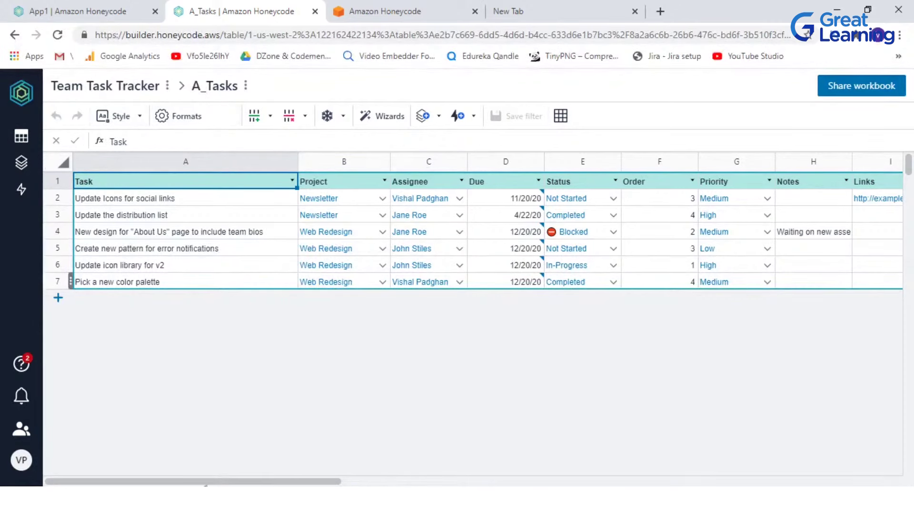
left_click_drag(205, 482, 522, 480)
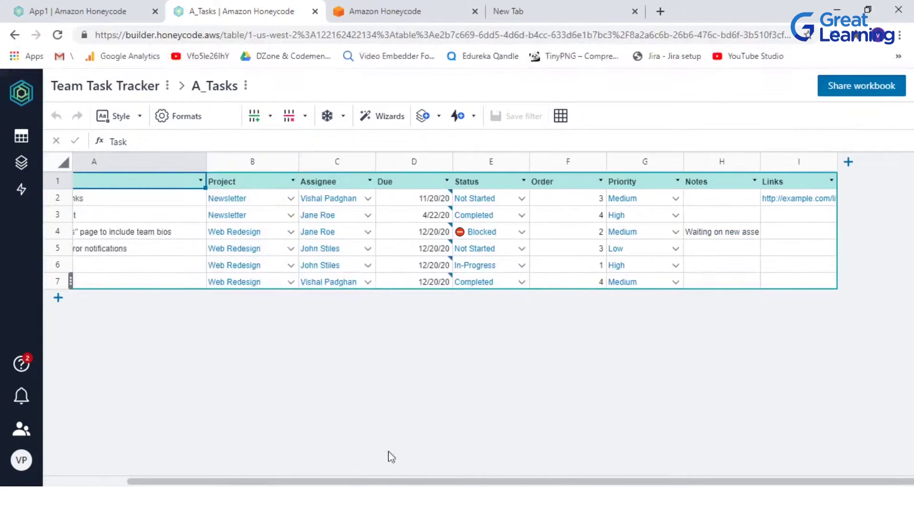
left_click(21, 162)
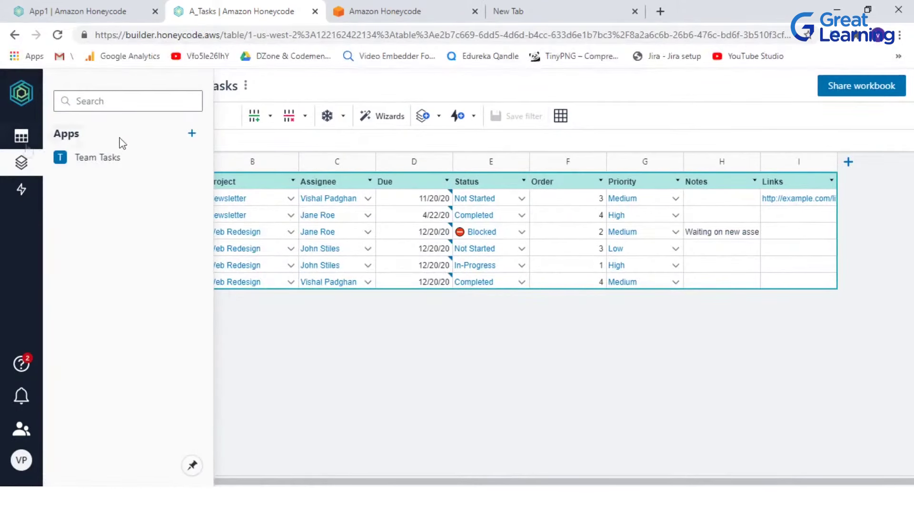
left_click(192, 135)
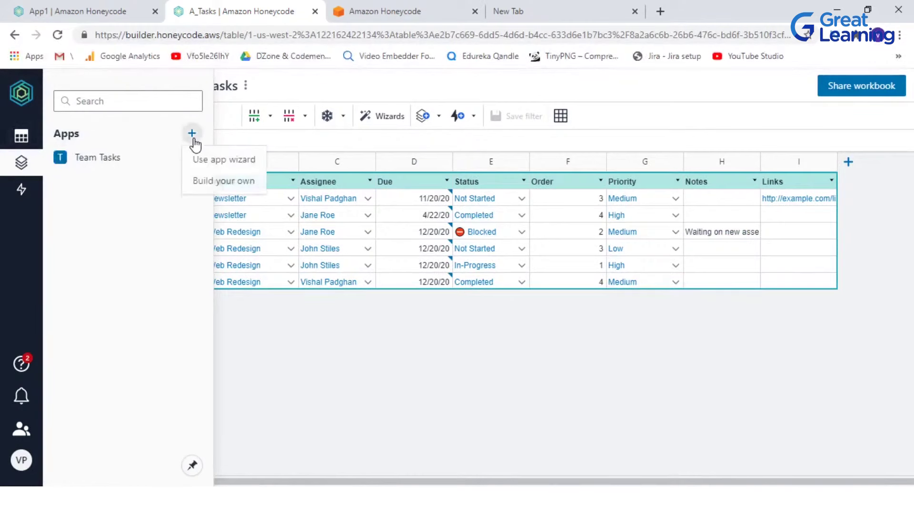
left_click(214, 162)
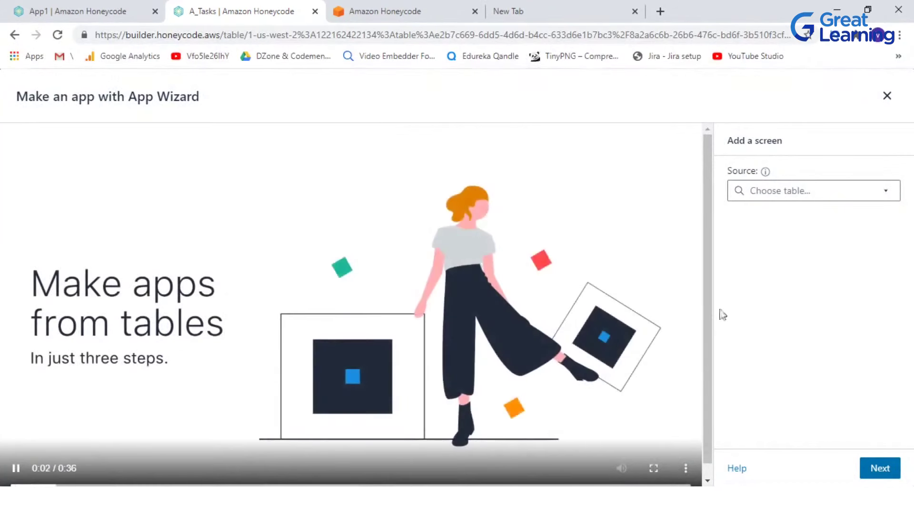
Step: In App Wizard, set M_Team as the source table (searching 'te') and apply the list and detail screens
left_click(879, 469)
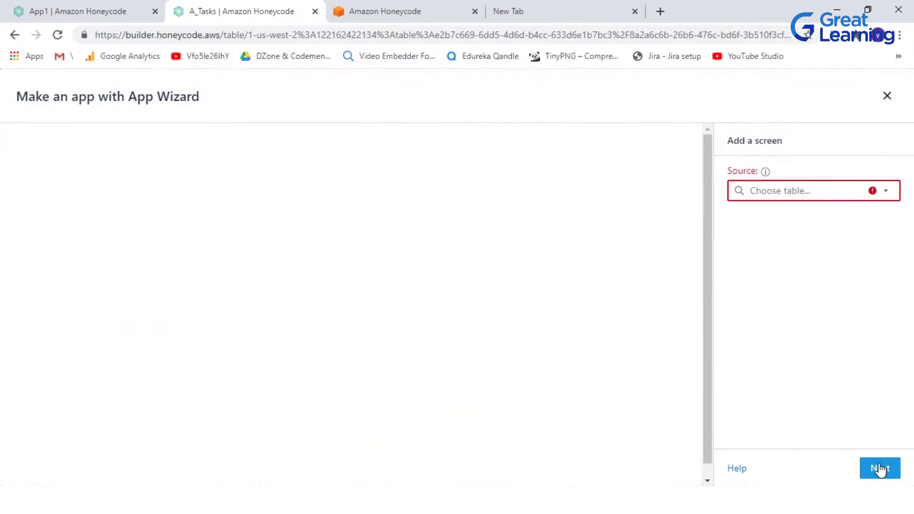
left_click(885, 195)
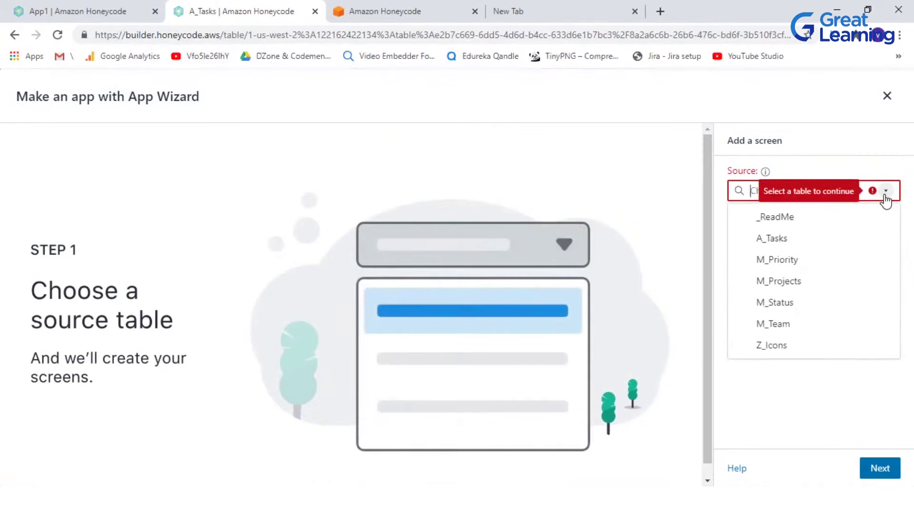
left_click(128, 13)
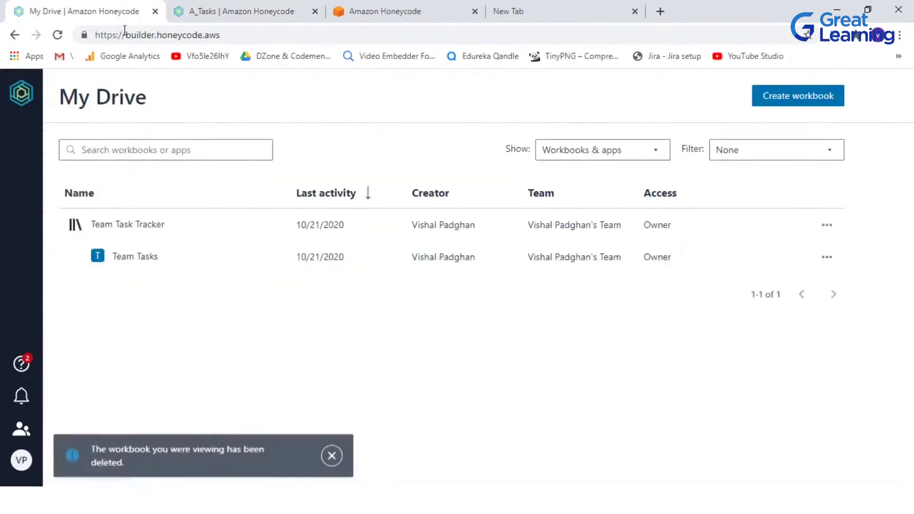
left_click(206, 19)
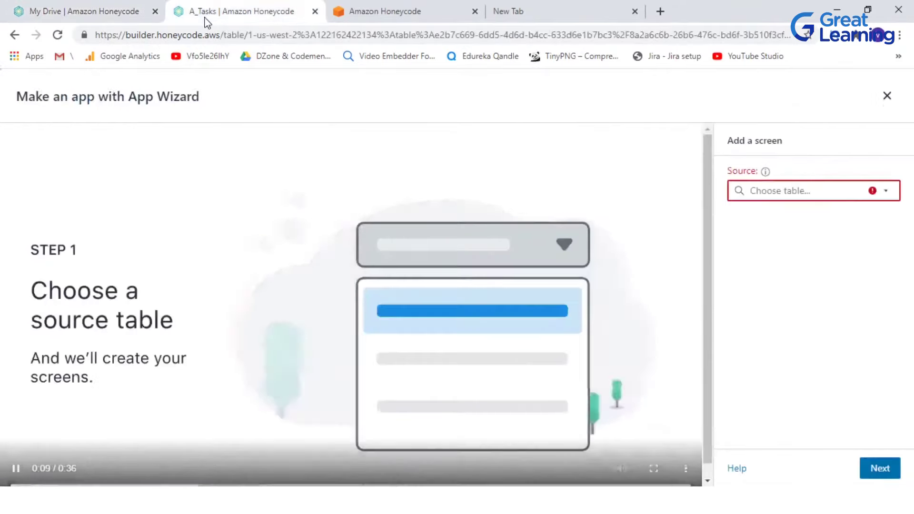
left_click(777, 197)
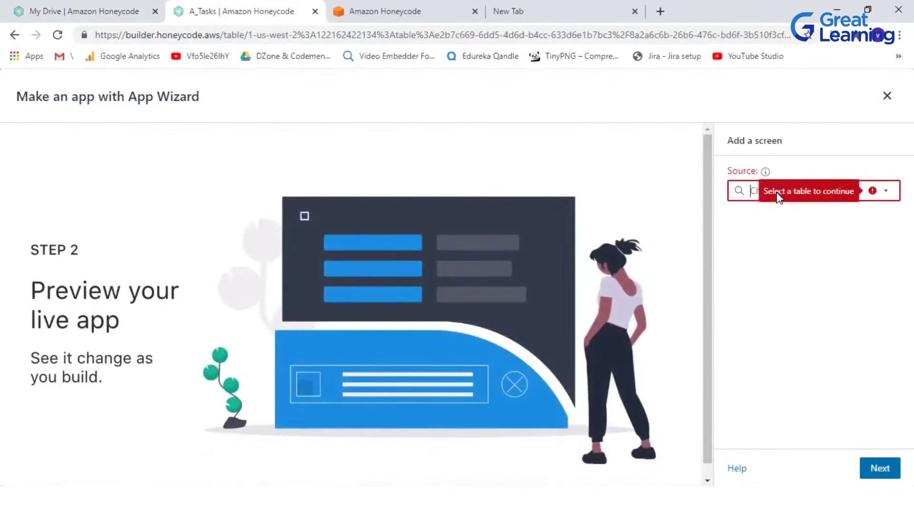
type("te")
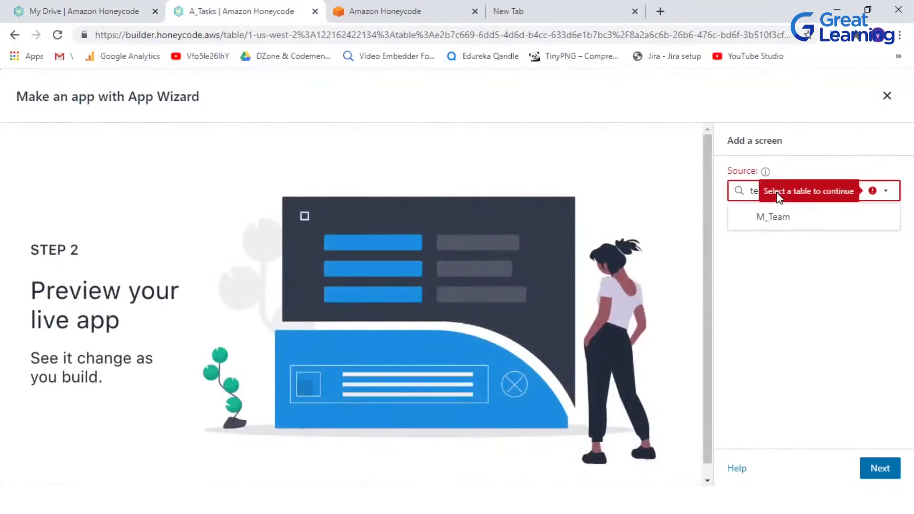
left_click(772, 227)
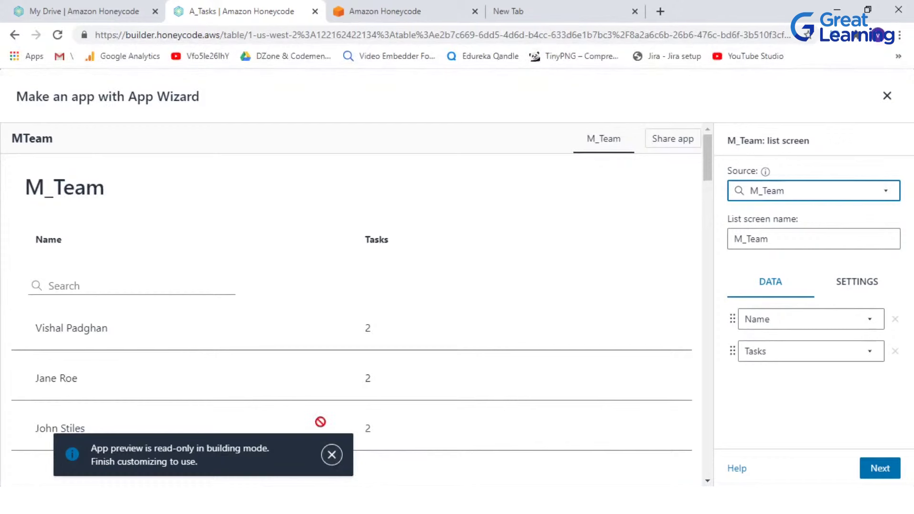
left_click(336, 462)
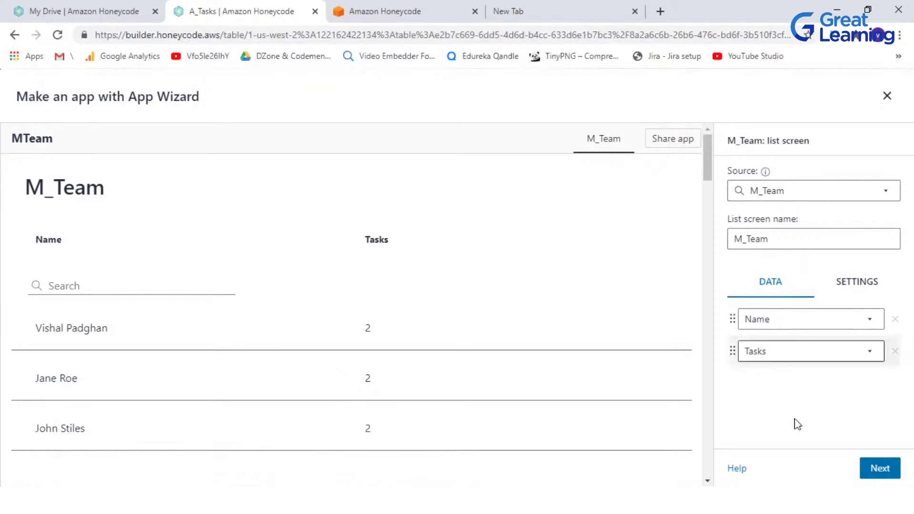
left_click(886, 470)
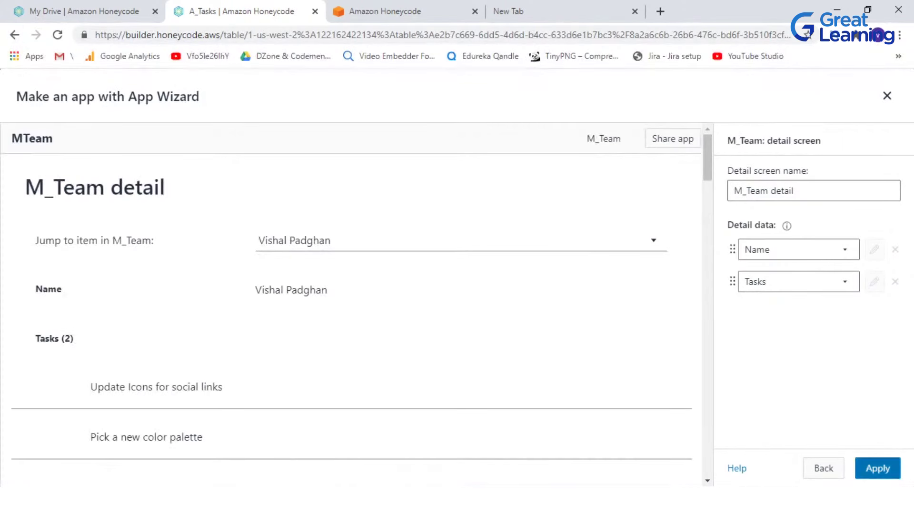
left_click(878, 469)
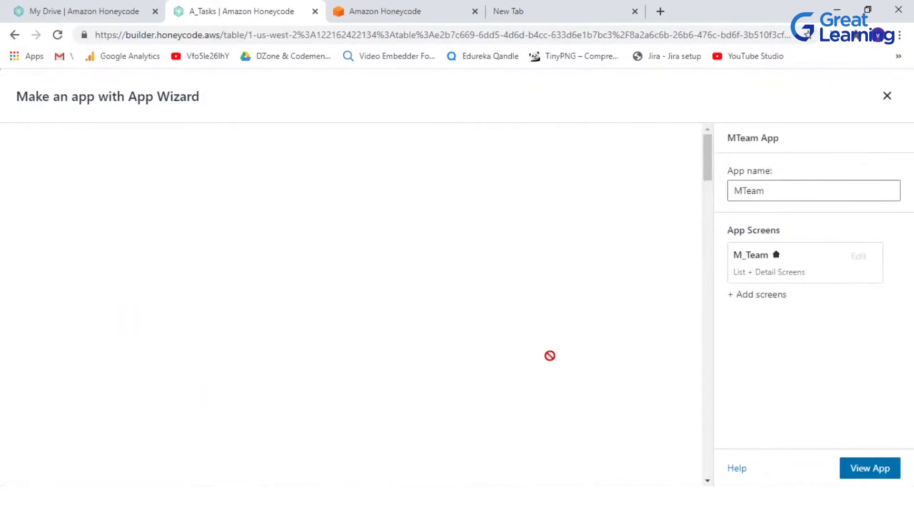
Step: Preview the live MTeam app, close its tab, and show the workbook's Apps panel
left_click(868, 471)
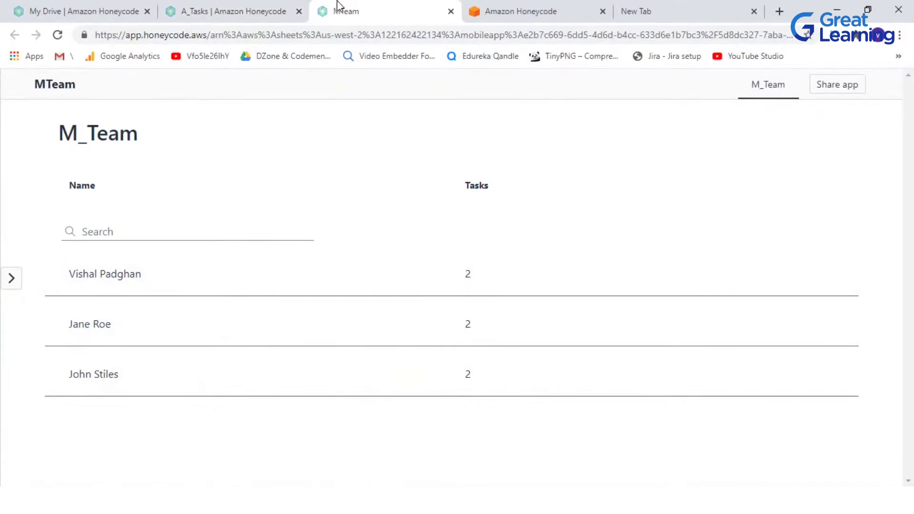
left_click(450, 11)
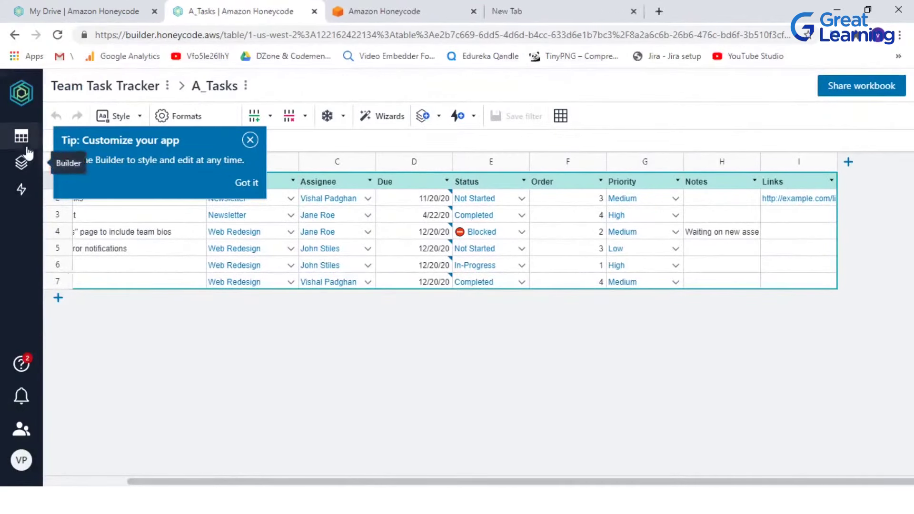
left_click(21, 162)
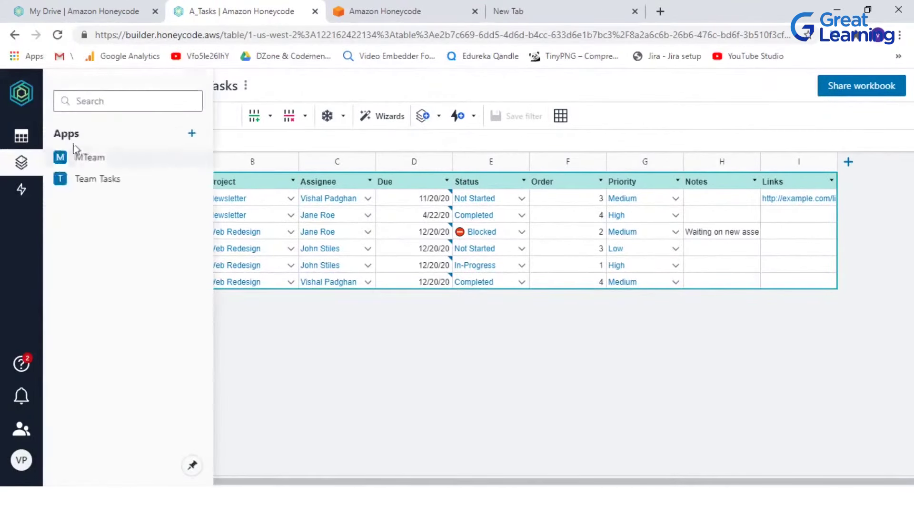
Step: Open the Team Tasks app in the builder and scroll through its All Tasks screen
left_click(192, 133)
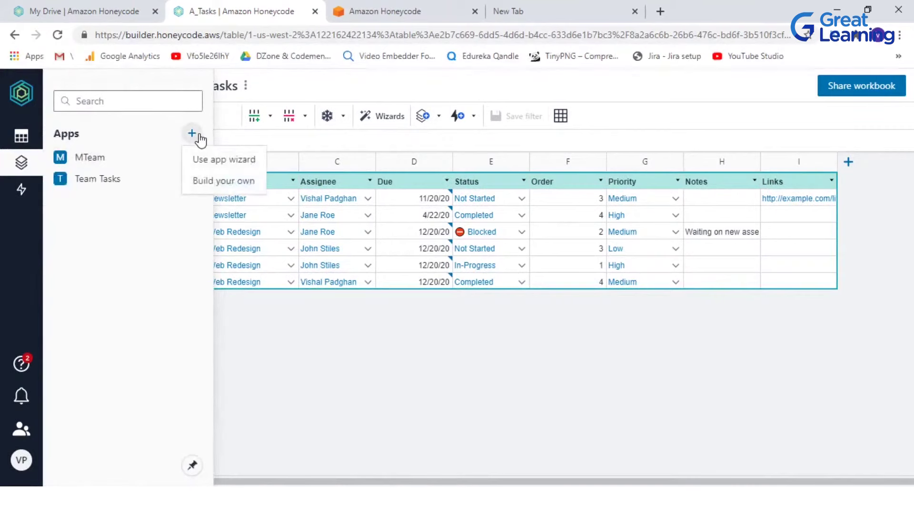
left_click(112, 180)
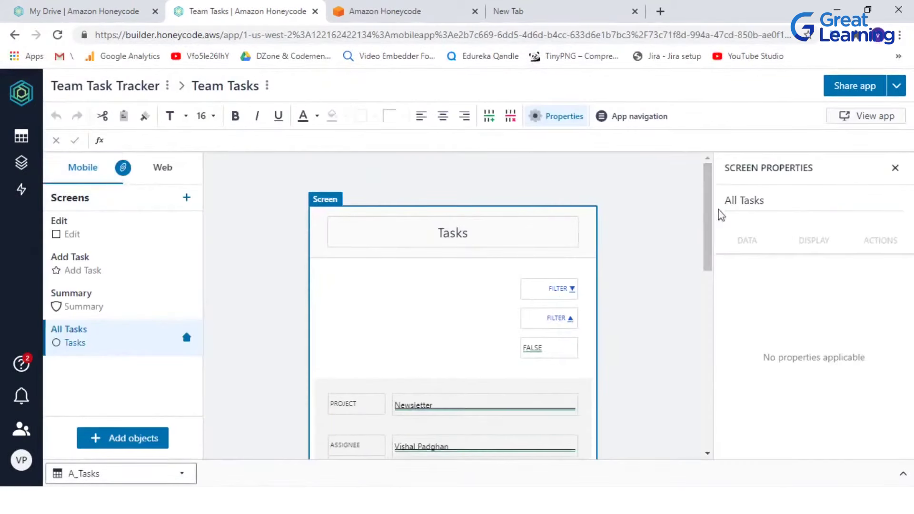
scroll(706, 229, "down", 1)
scroll(708, 229, "down", 3)
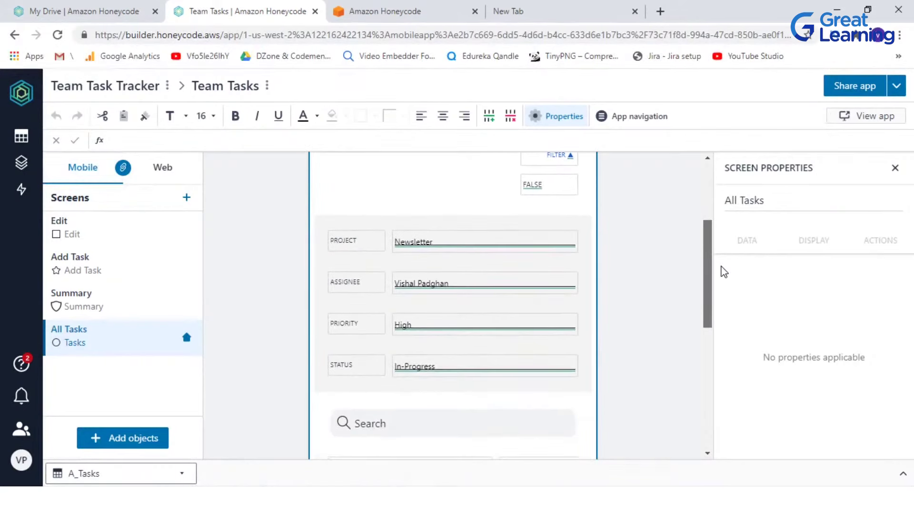
left_click(862, 116)
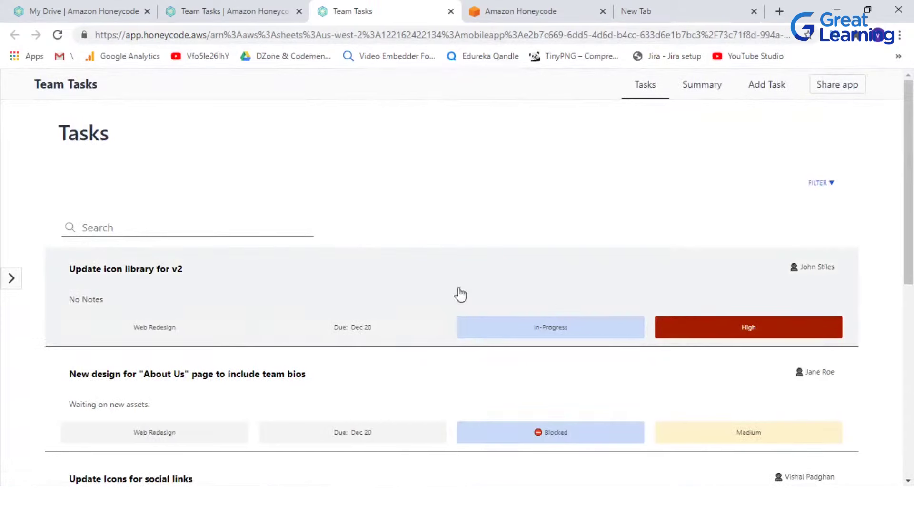
Step: Scroll the live Team Tasks page to review tasks with their status and priority
left_click_drag(909, 134, 901, 99)
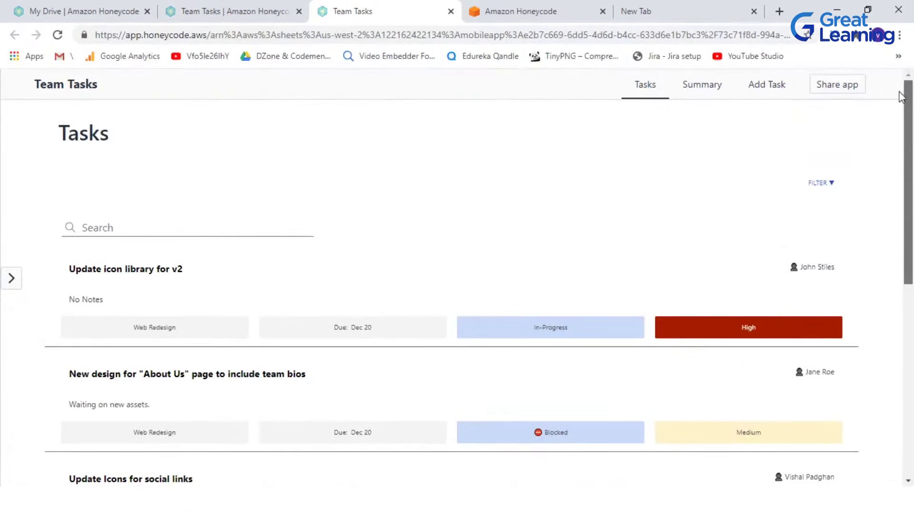
scroll(901, 97, "down", 1)
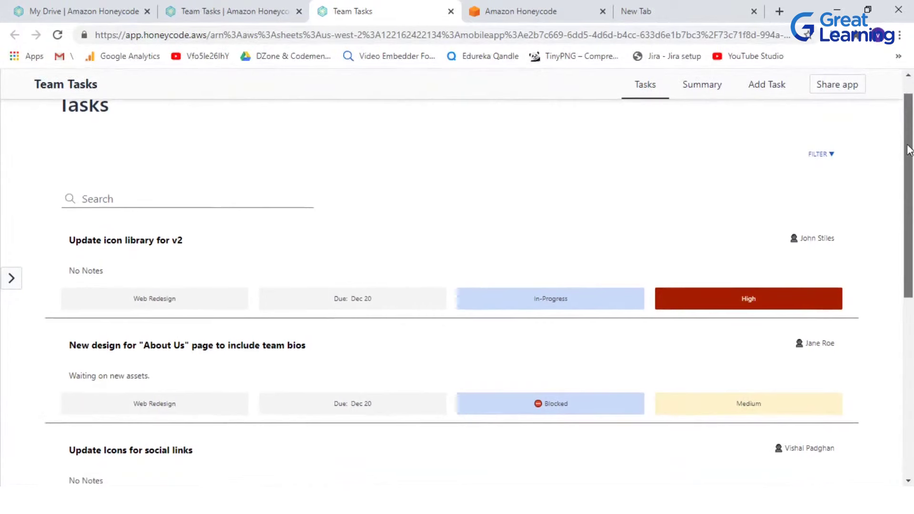
Step: Filter tasks to Newsletter project, one assignee, High priority and Completed status, then return to AWS console
left_click(831, 157)
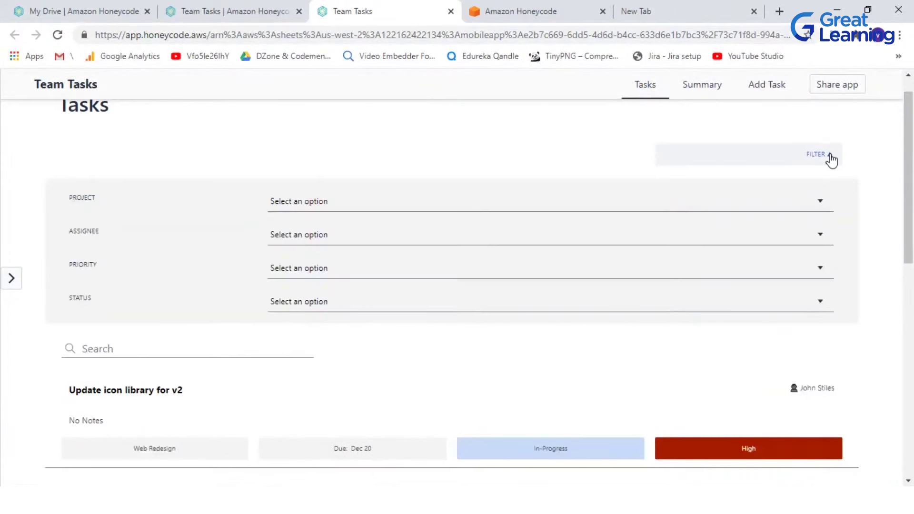
left_click(768, 200)
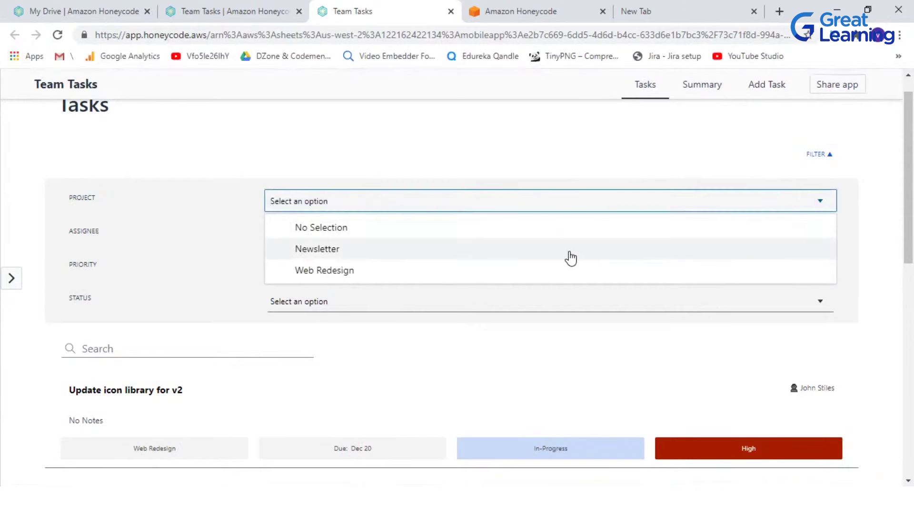
left_click(570, 257)
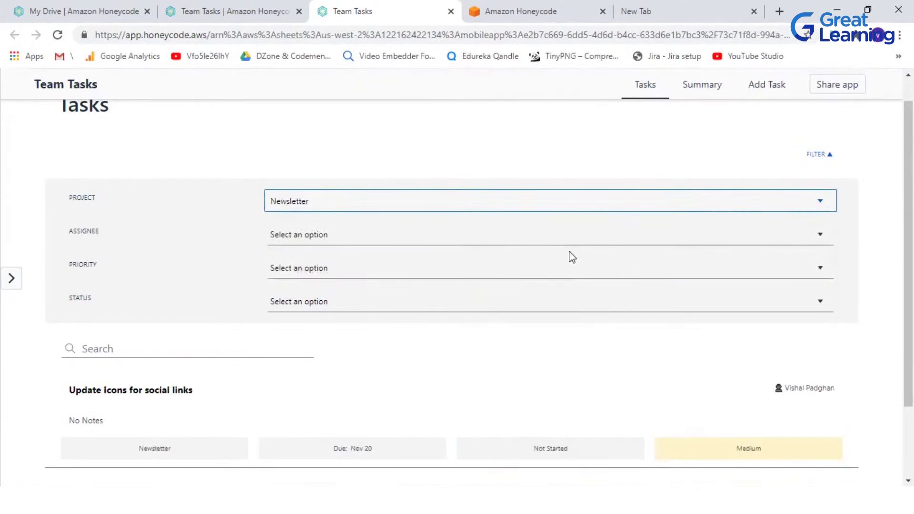
left_click(591, 235)
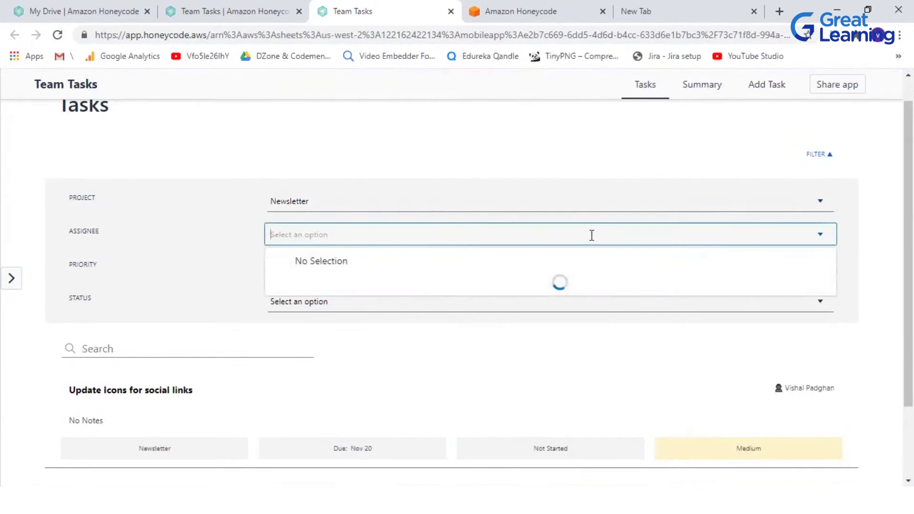
left_click(481, 285)
left_click(481, 286)
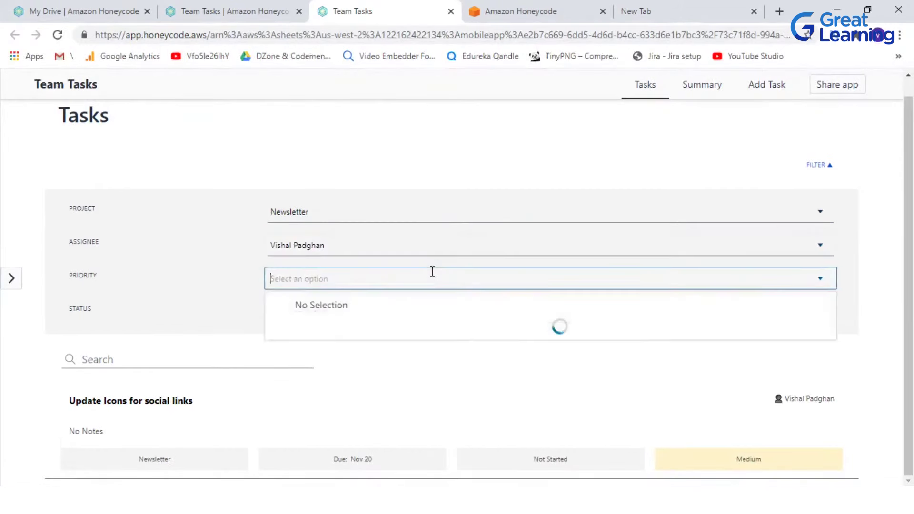
left_click(363, 327)
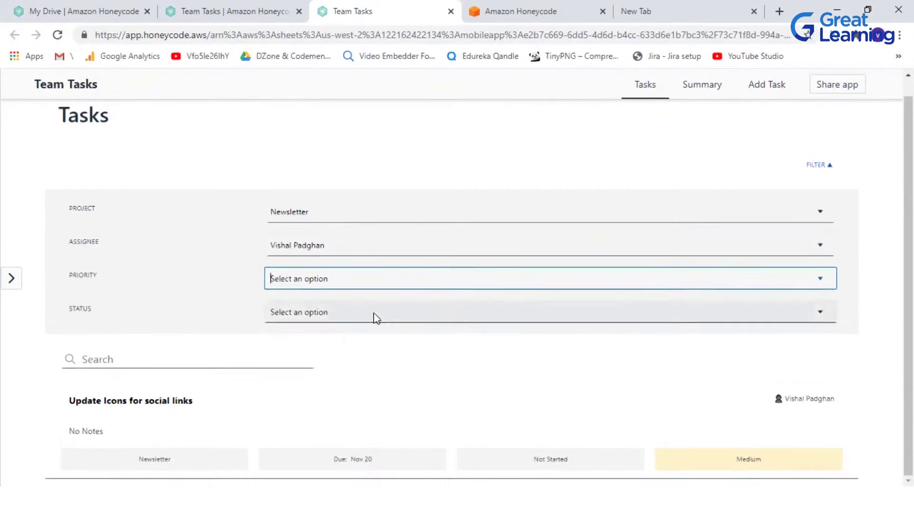
left_click(349, 336)
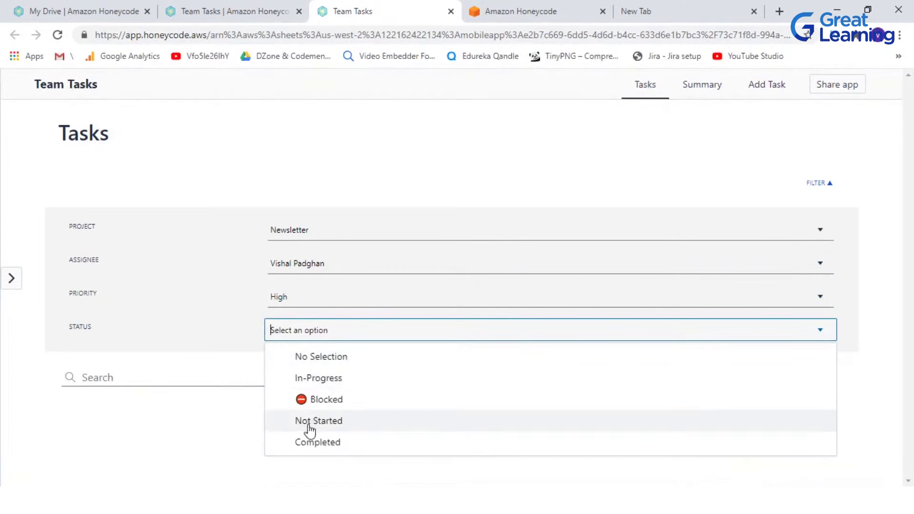
left_click(307, 442)
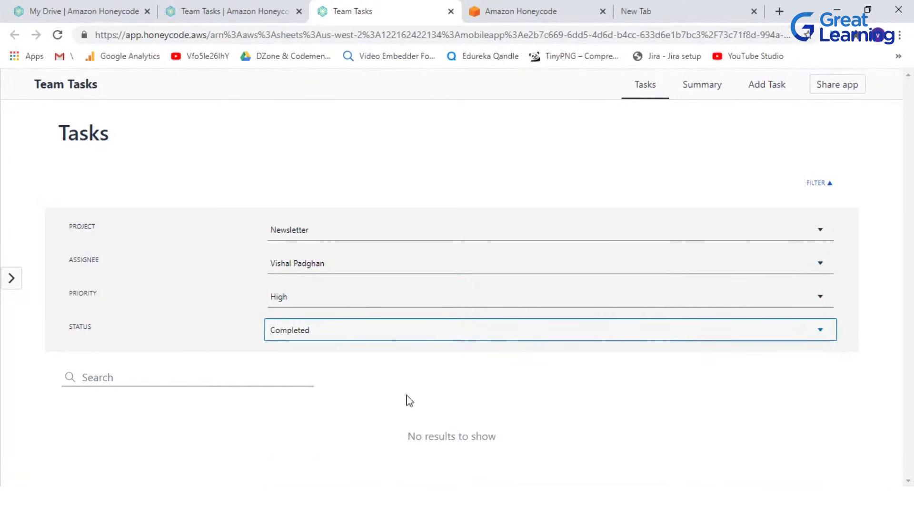
left_click(625, 402)
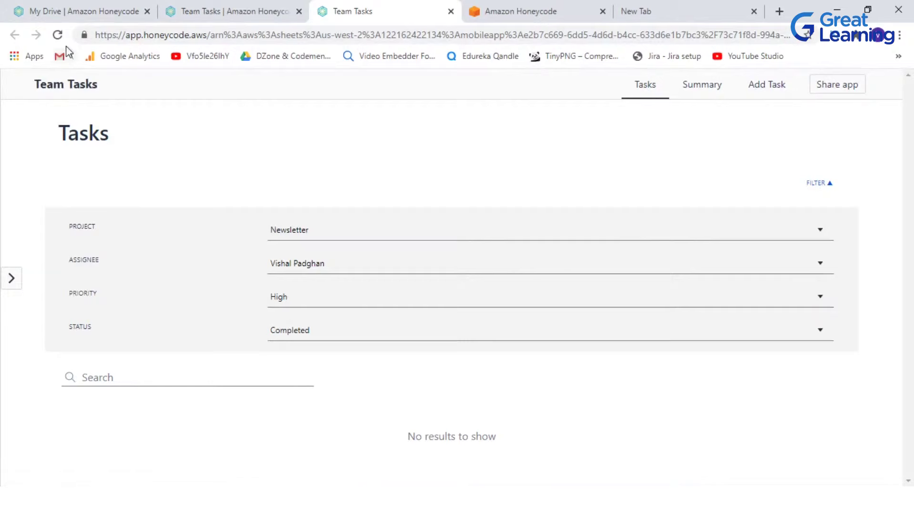
key("ctrl+Tab")
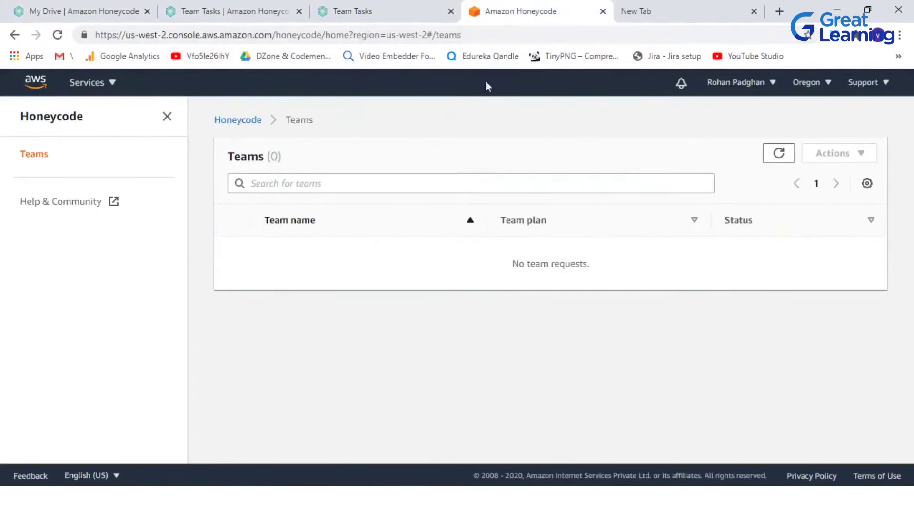
Step: Find AWS Amplify via the services search 'ampli' and open its Develop getting-started docs
left_click(90, 91)
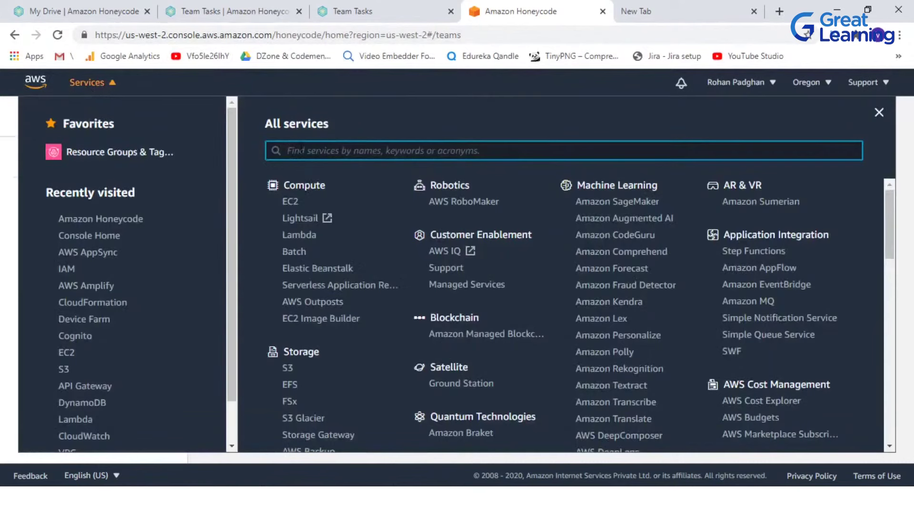
type("amplify")
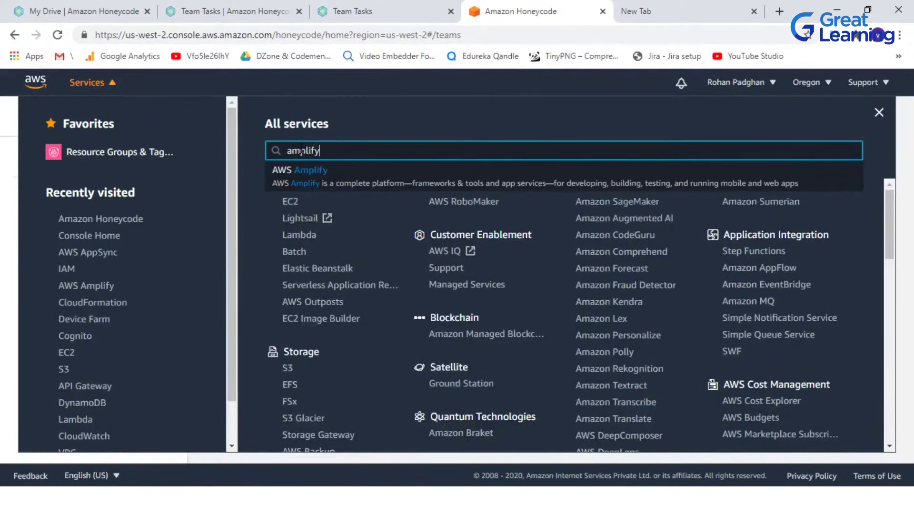
left_click(297, 185)
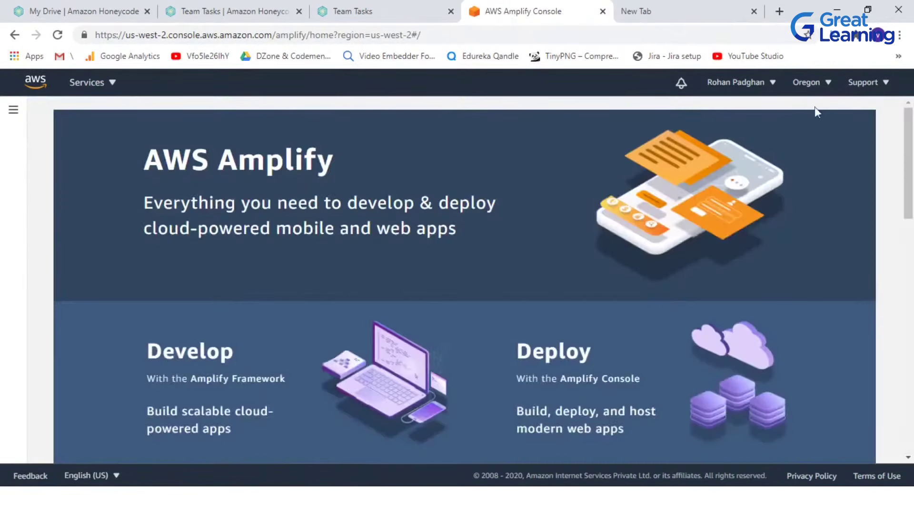
scroll(815, 107, "down", 4)
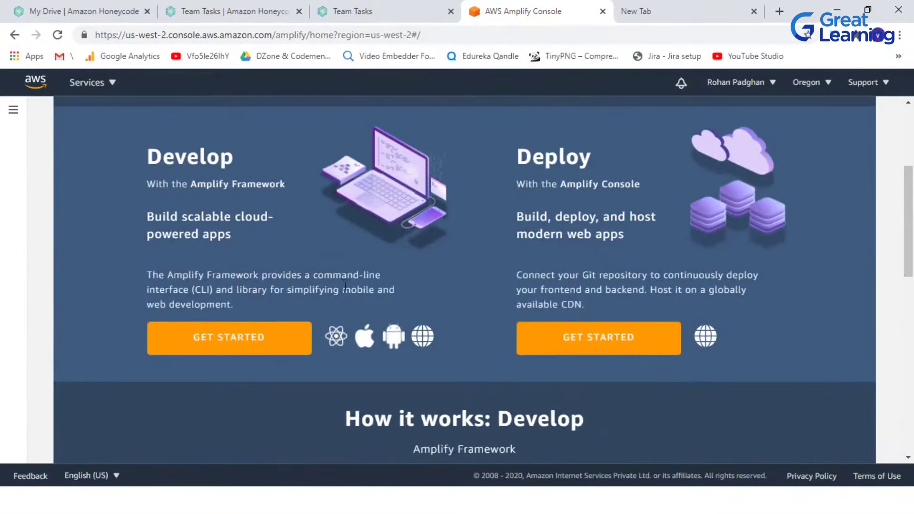
left_click(187, 342)
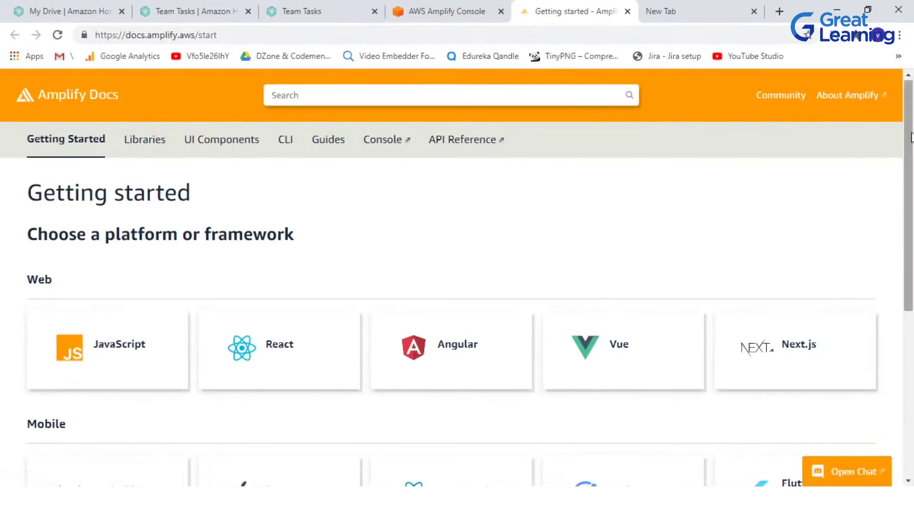
Step: Open the Android getting-started guide in Amplify Docs
scroll(230, 316, "down", 2)
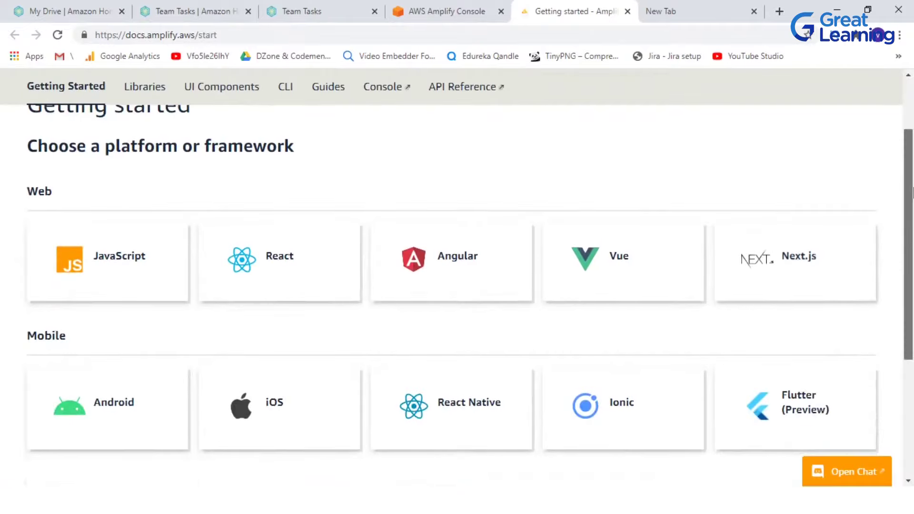
scroll(361, 229, "down", 2)
left_click(109, 305)
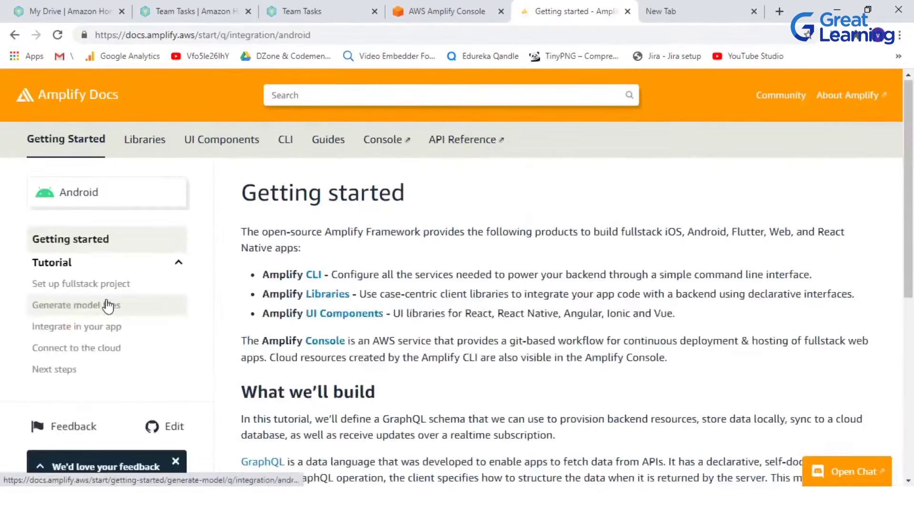
left_click_drag(912, 140, 911, 262)
Step: Start the Android fullstack tutorial and read down to 'Add Amplify to your application'
left_click(340, 304)
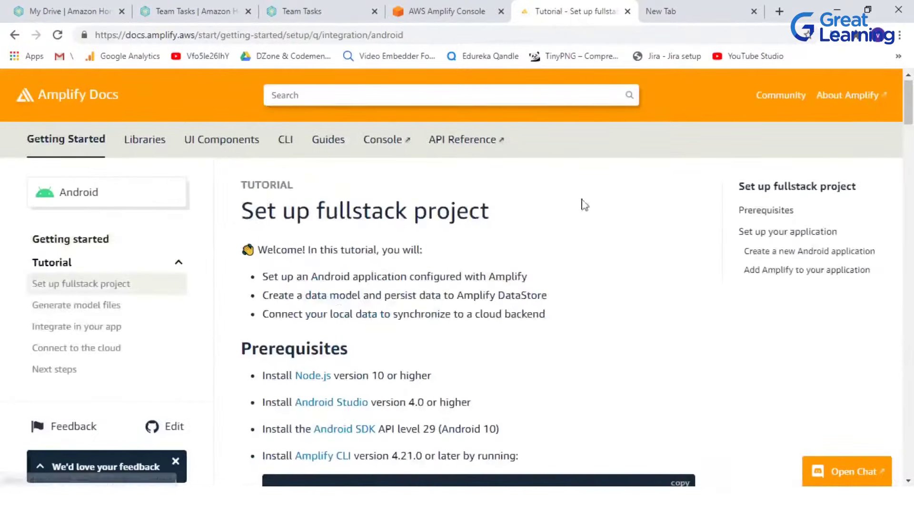
left_click_drag(908, 116, 911, 169)
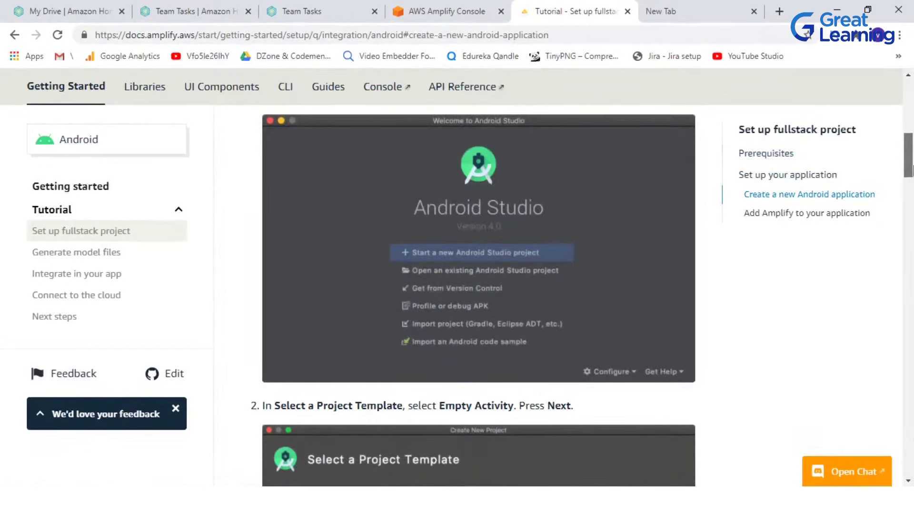
left_click_drag(912, 169, 912, 135)
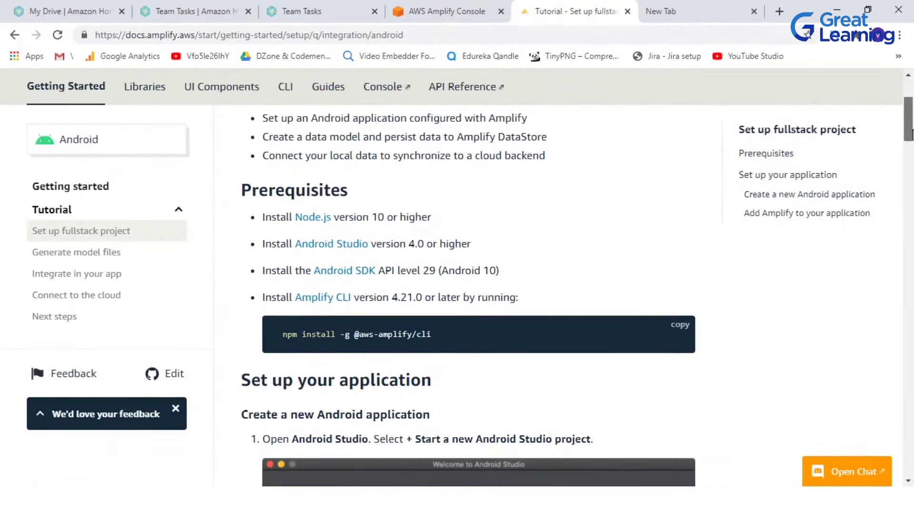
left_click_drag(912, 135, 910, 413)
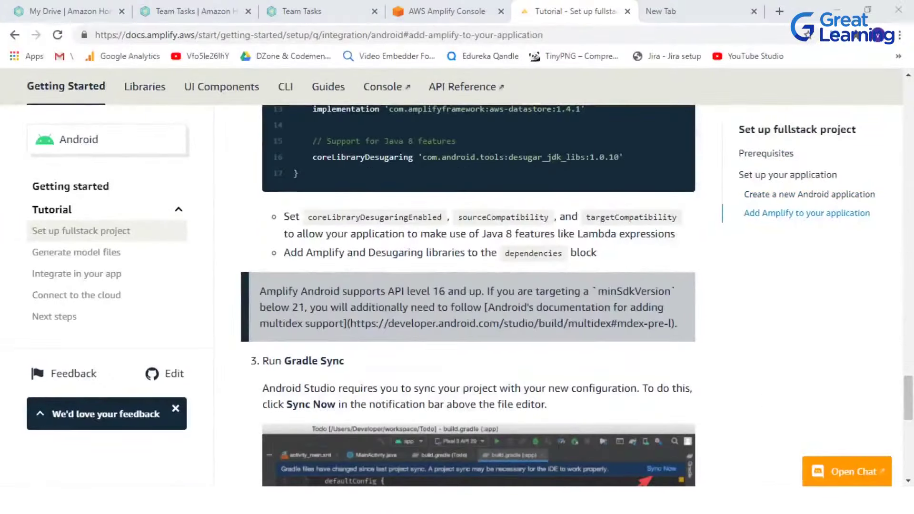
key("alt+Tab")
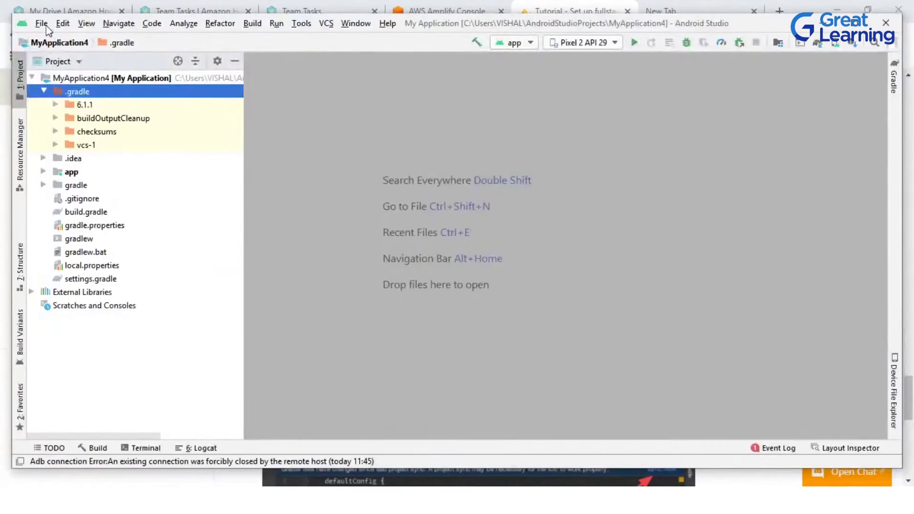
Step: Create a new Basic Activity project, MyApplication5, with Kotlin as its language
left_click(45, 28)
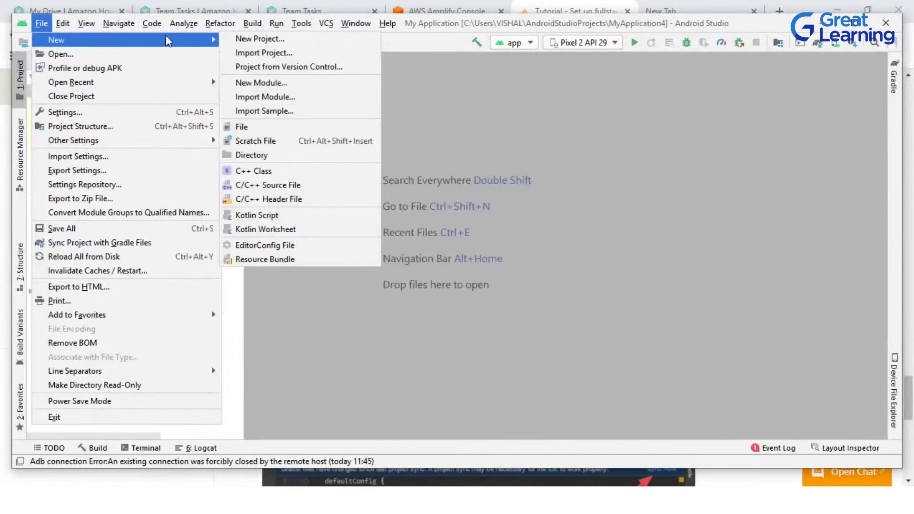
left_click(247, 47)
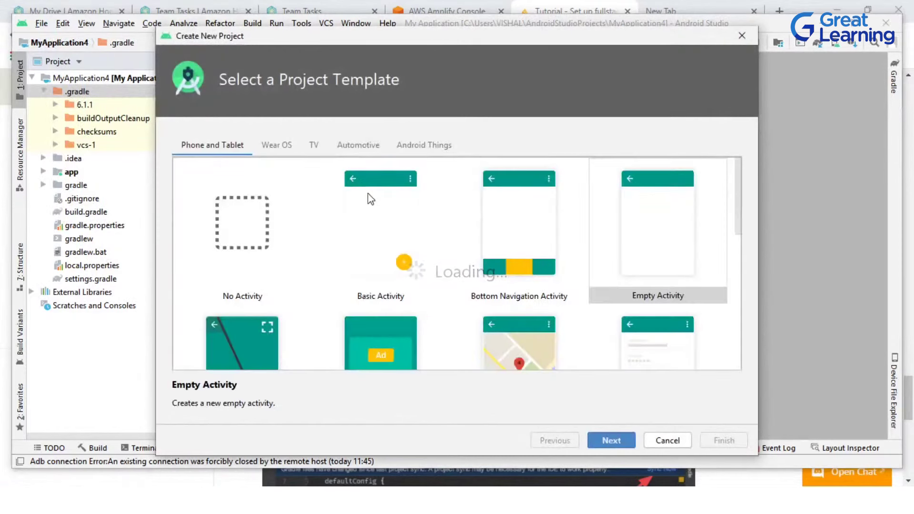
left_click(384, 205)
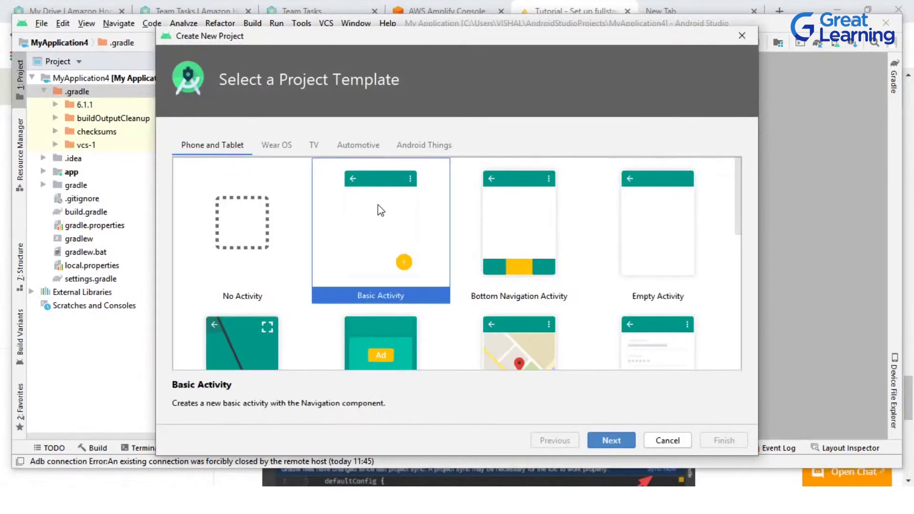
left_click(598, 441)
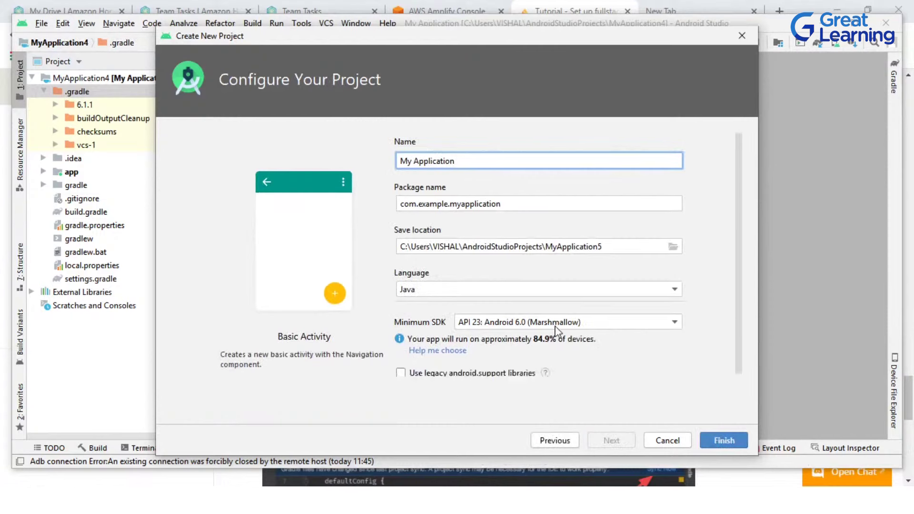
left_click(443, 290)
left_click(431, 306)
left_click(458, 291)
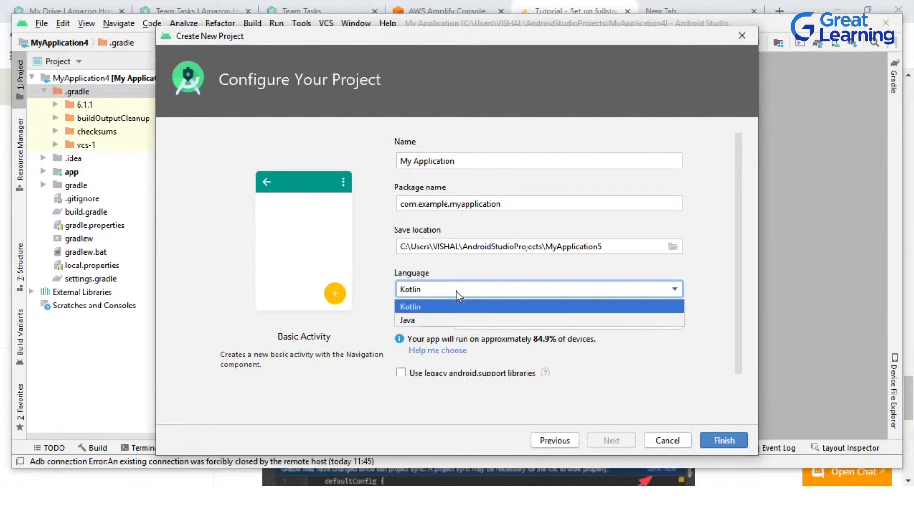
left_click(423, 312)
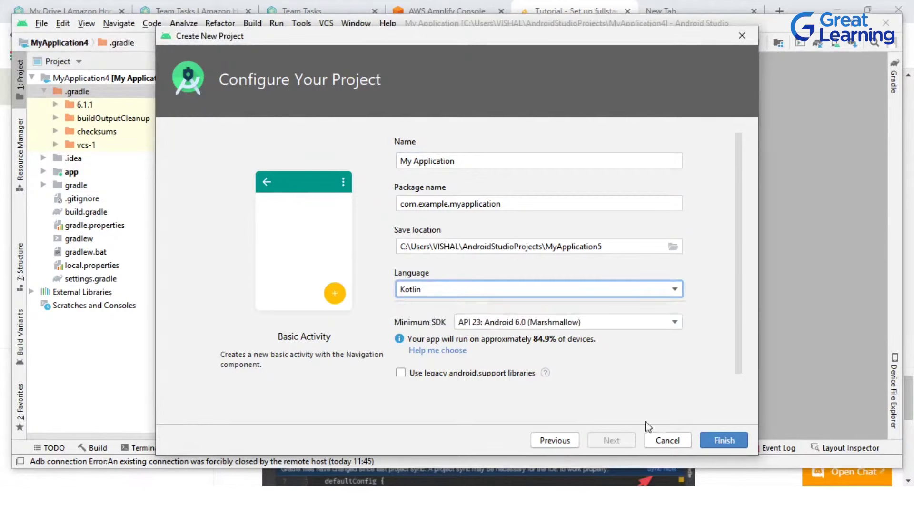
left_click(723, 445)
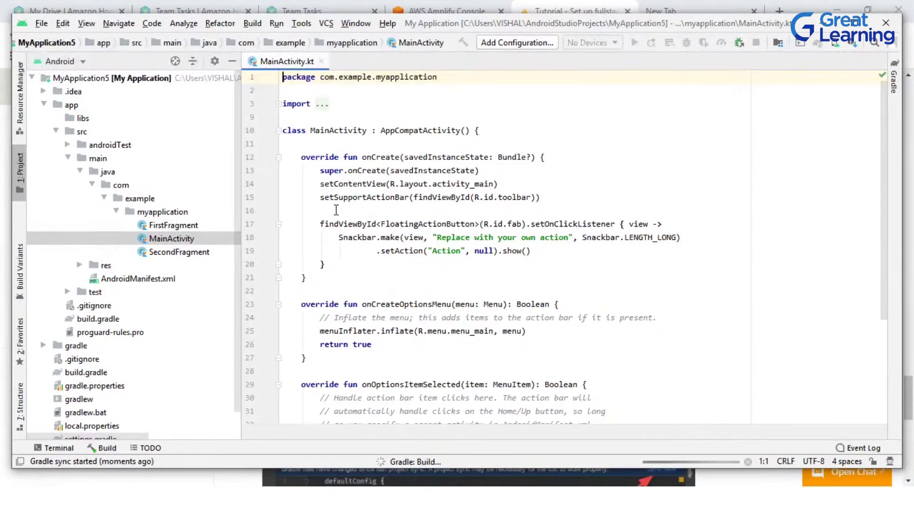
Step: Skim MainActivity.kt, then scroll the Amplify tutorial to the Run Gradle Sync section
scroll(884, 138, "down", 6)
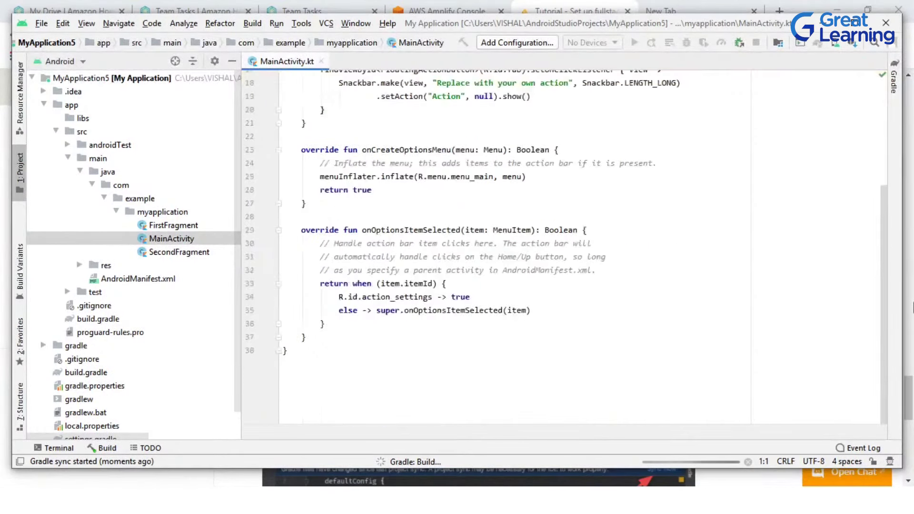
scroll(884, 138, "up", 6)
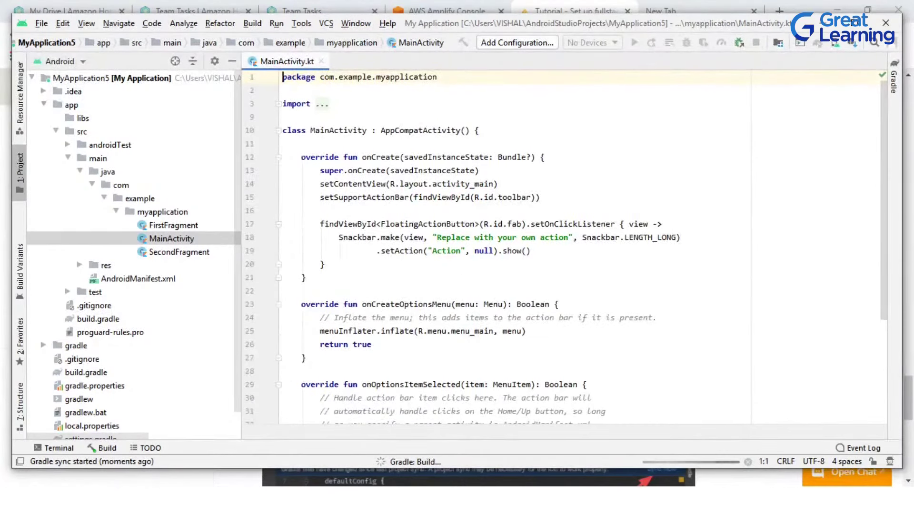
key("alt+Tab")
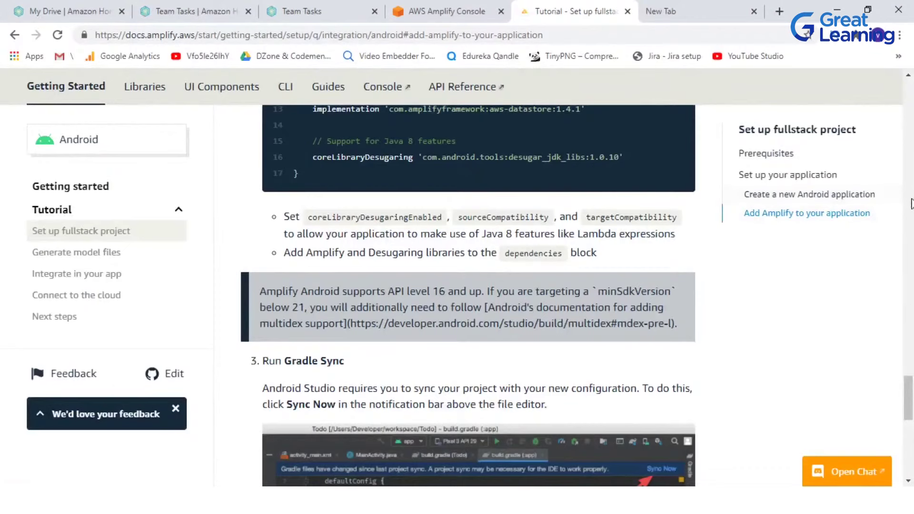
left_click(911, 361)
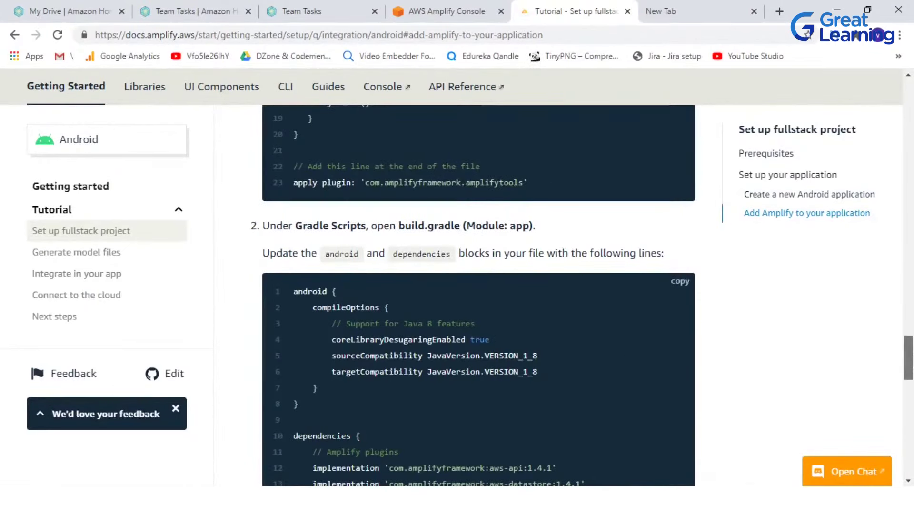
left_click_drag(911, 360, 911, 292)
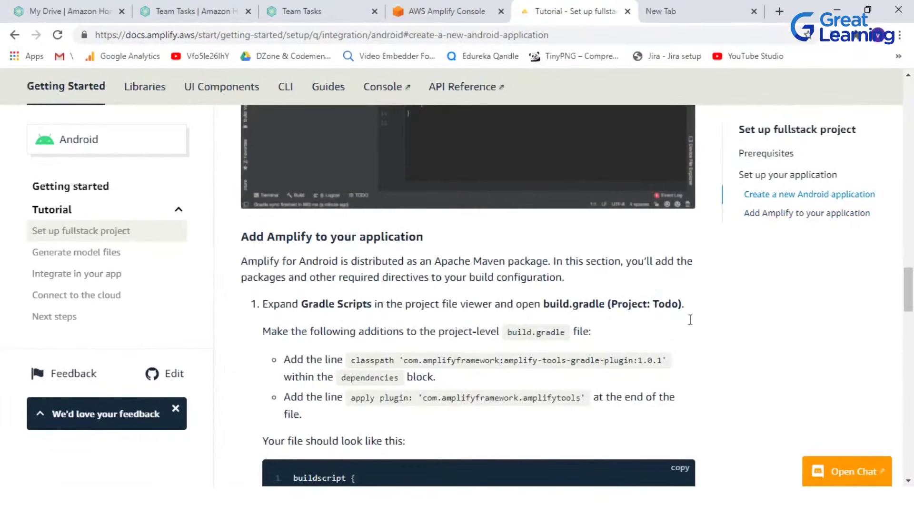
left_click_drag(910, 291, 910, 434)
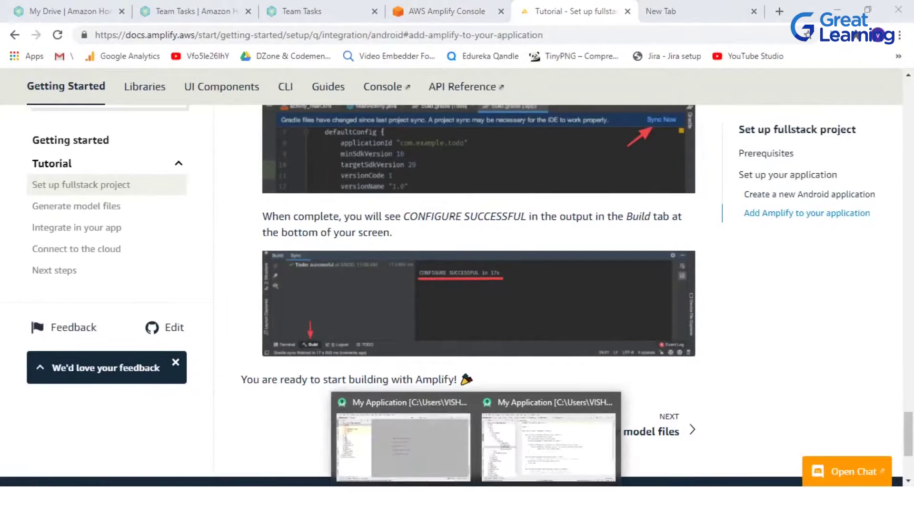
left_click(419, 448)
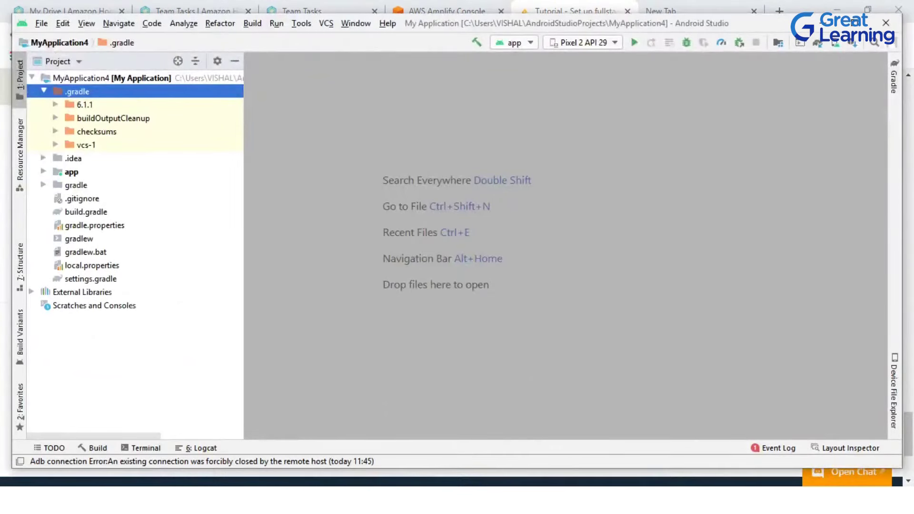
left_click(530, 470)
left_click(52, 447)
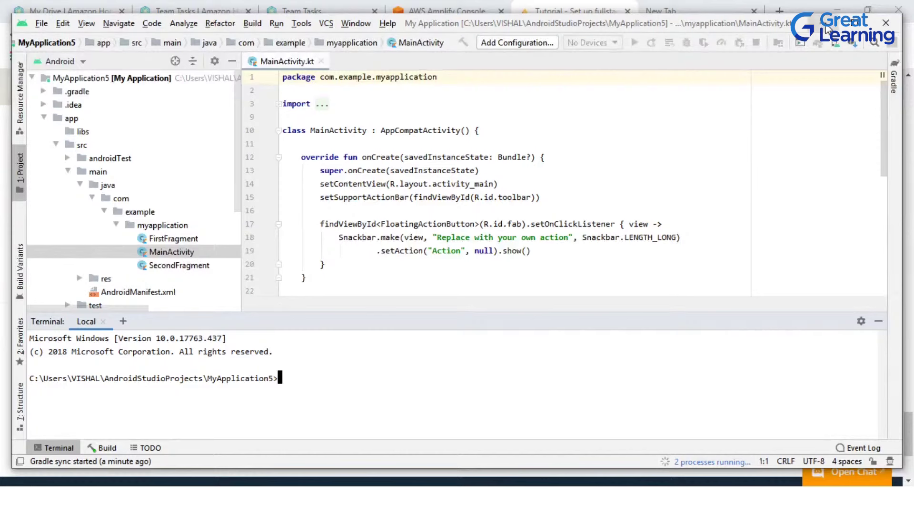
left_click(826, 29)
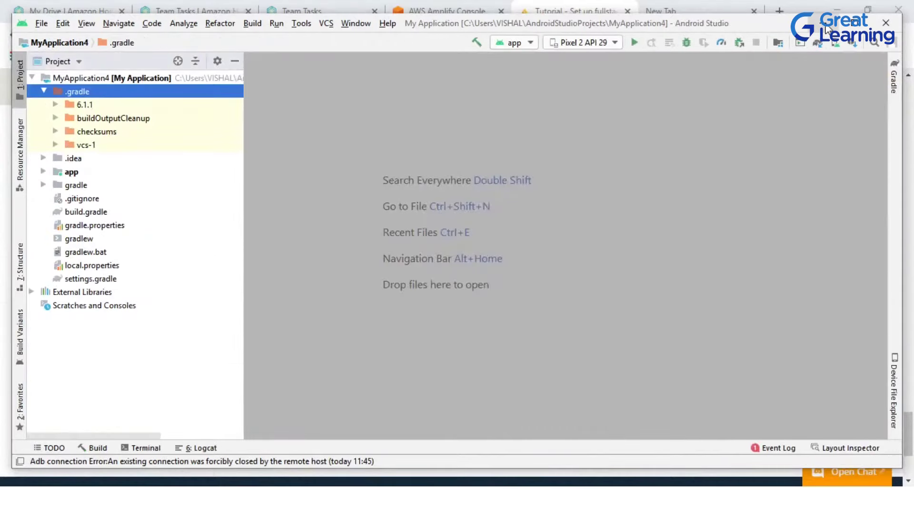
left_click(825, 30)
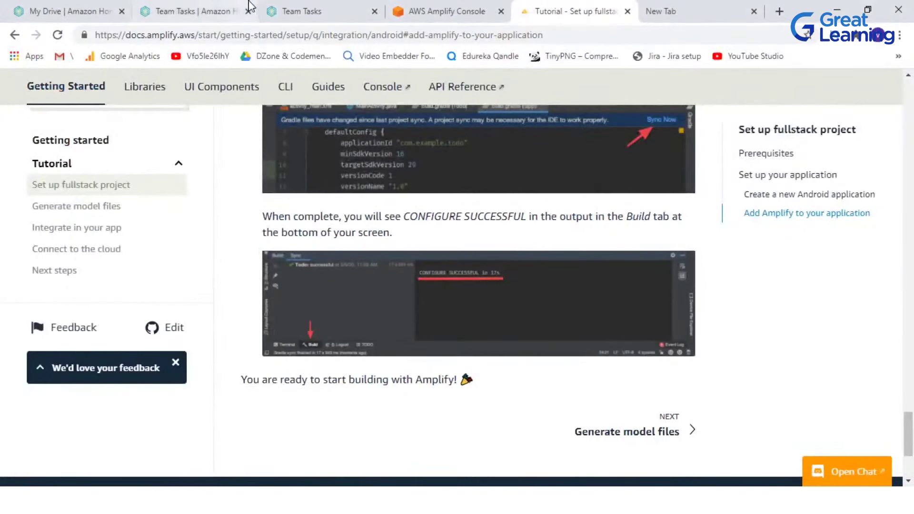
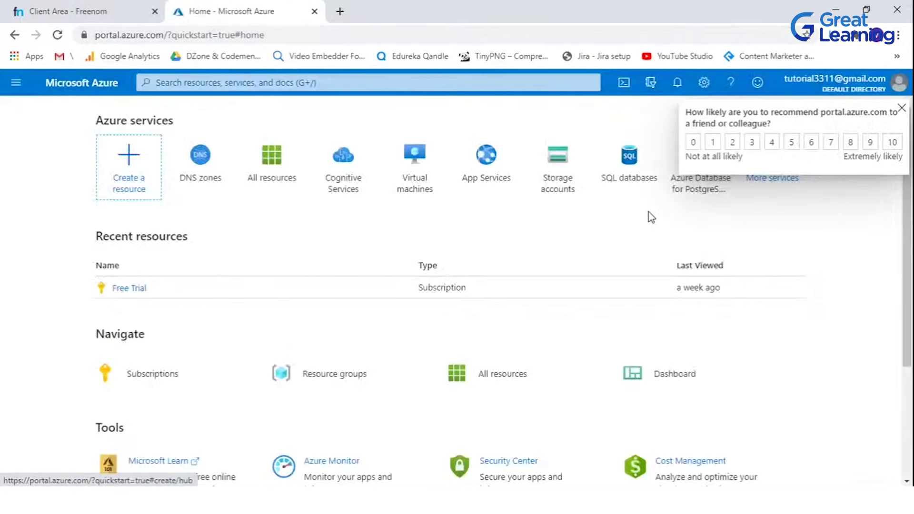
Step: Submit a score of 8 in the portal feedback survey, then view the Notifications list
left_click(851, 145)
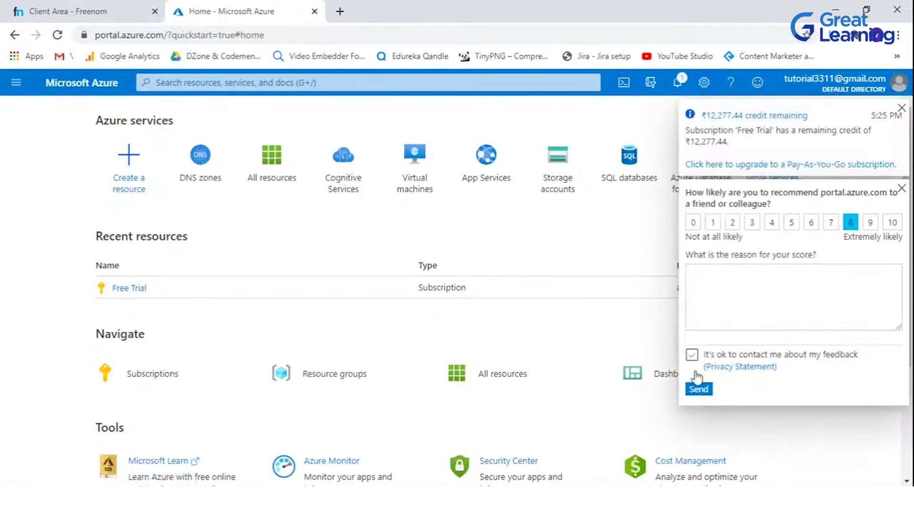
left_click(696, 390)
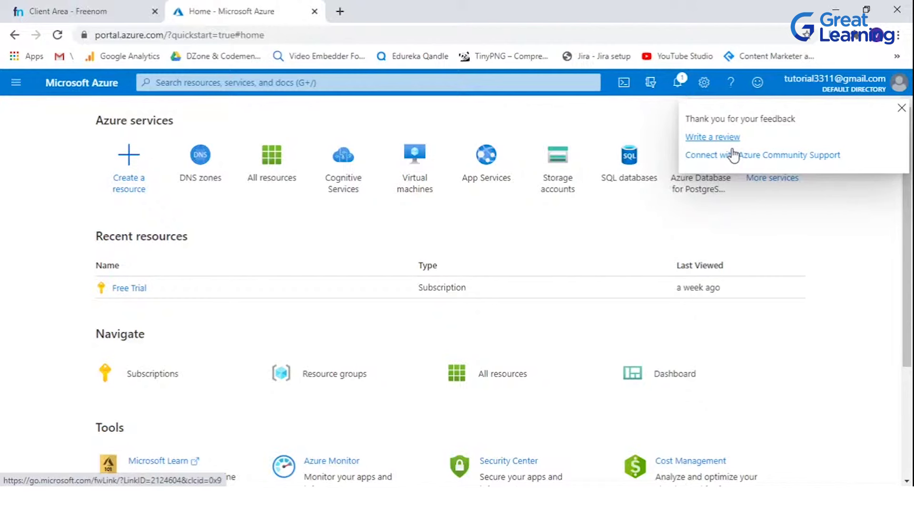
left_click(679, 81)
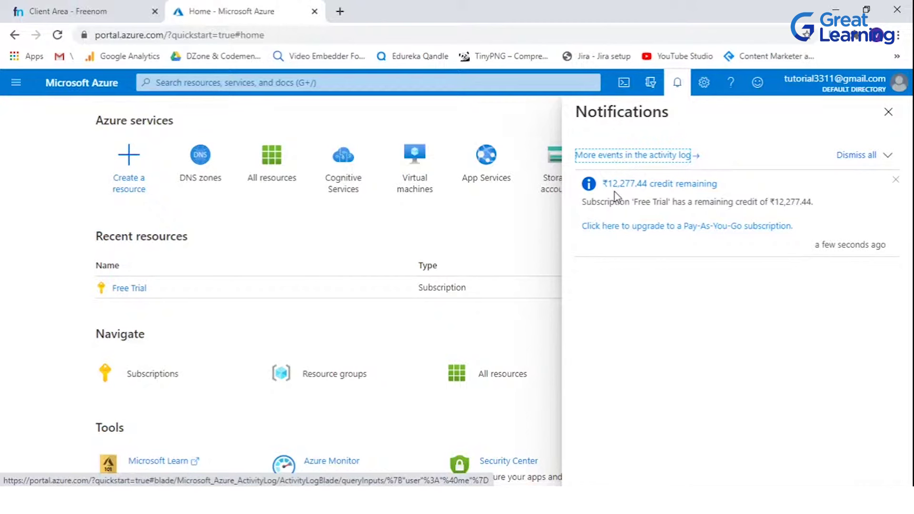
Step: Find WordPress Certified by Bitnami in the Marketplace and start creating its virtual machine
left_click(123, 157)
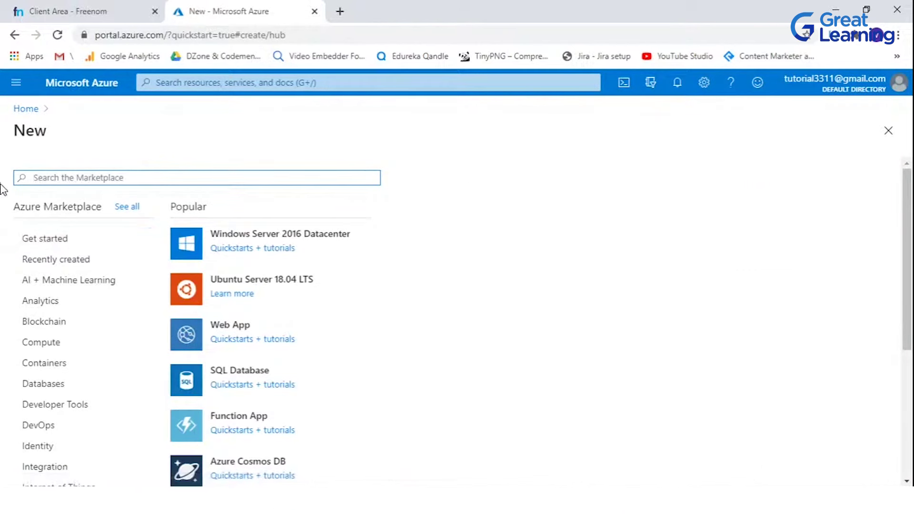
type("wordpr")
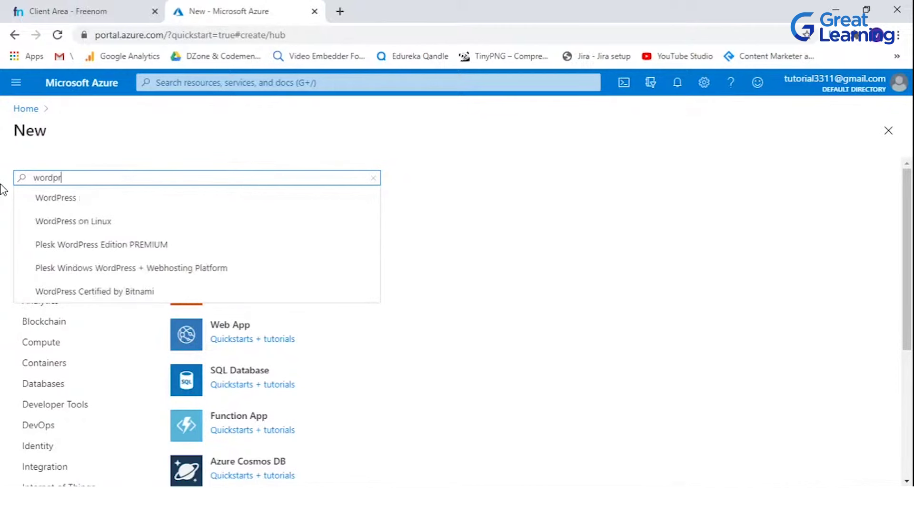
type("ess bit")
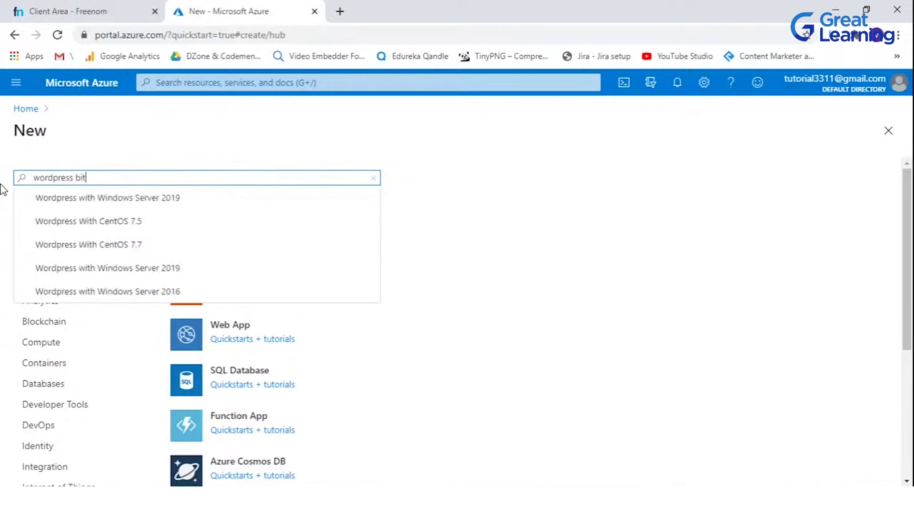
type("nam")
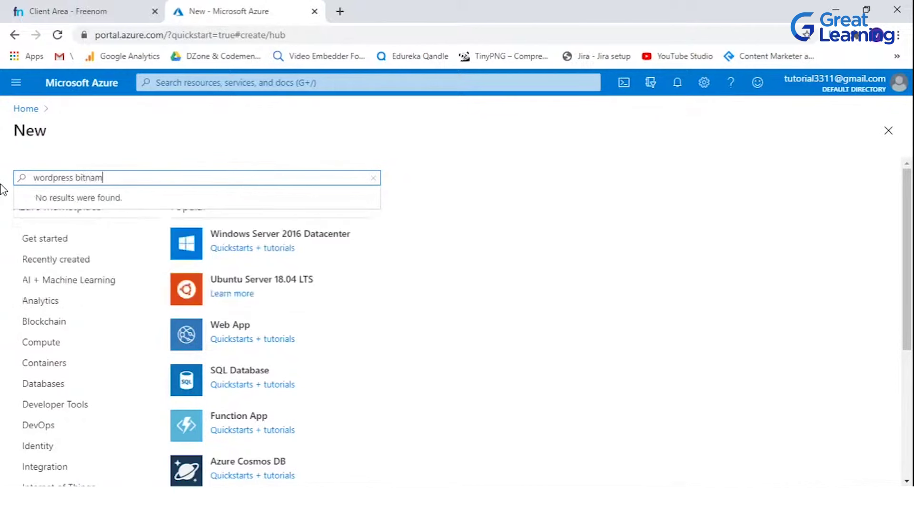
key("BackSpace")
key("BackSpace")
key("BackSpace")
key("BackSpace")
key("BackSpace")
key("BackSpace")
key("BackSpace")
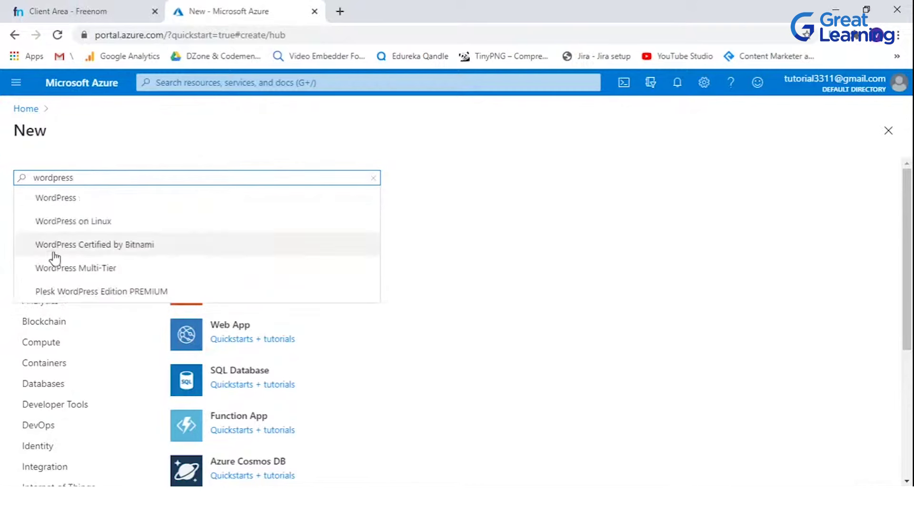
double_click(59, 248)
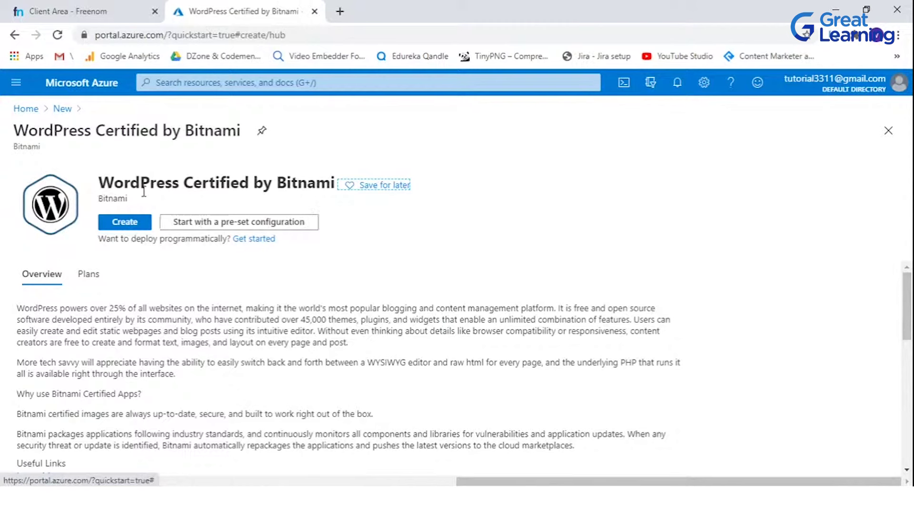
left_click(128, 223)
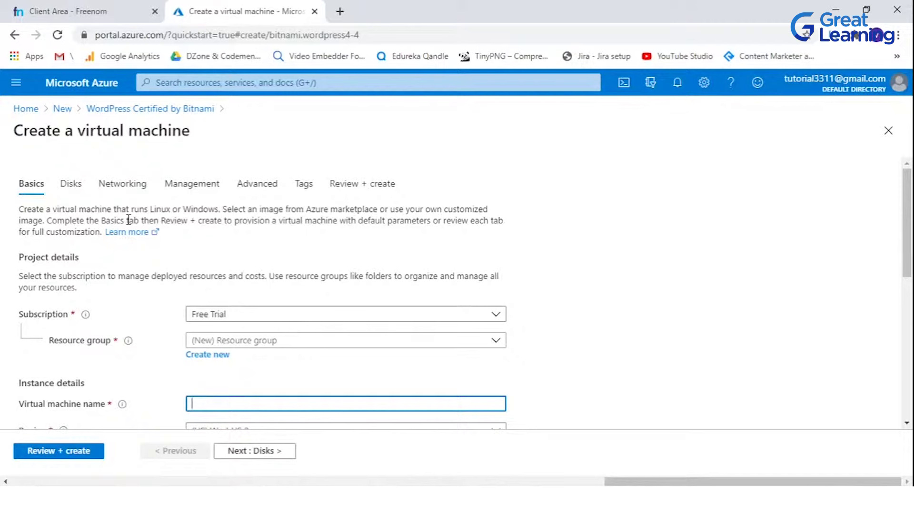
Step: Create a new resource group named DemoRG for the VM
left_click(215, 340)
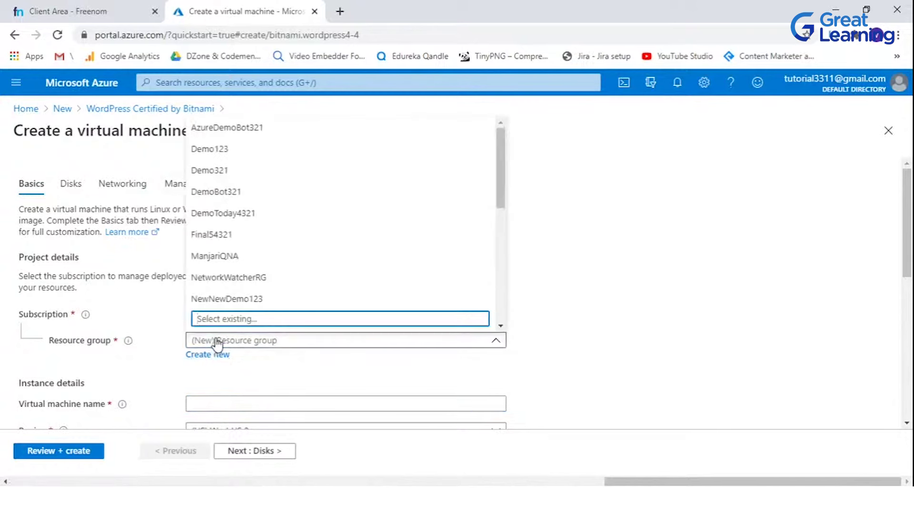
left_click(622, 321)
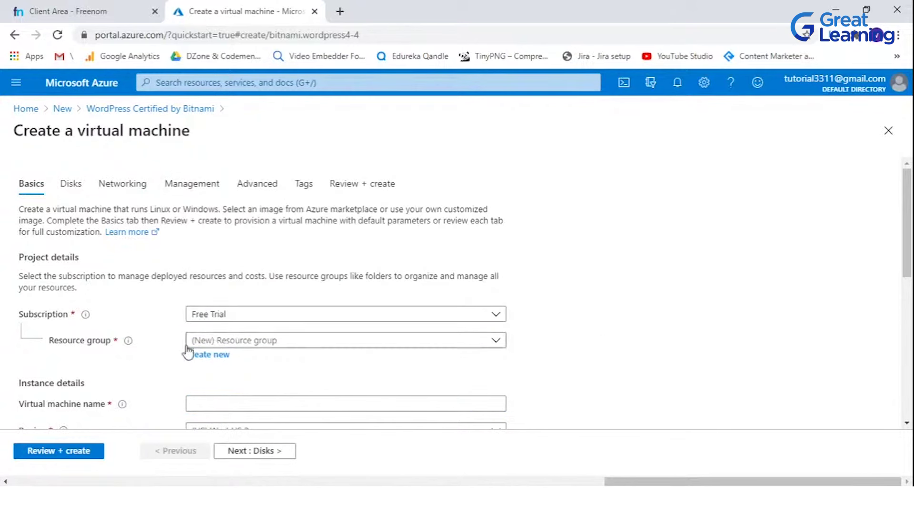
left_click(215, 347)
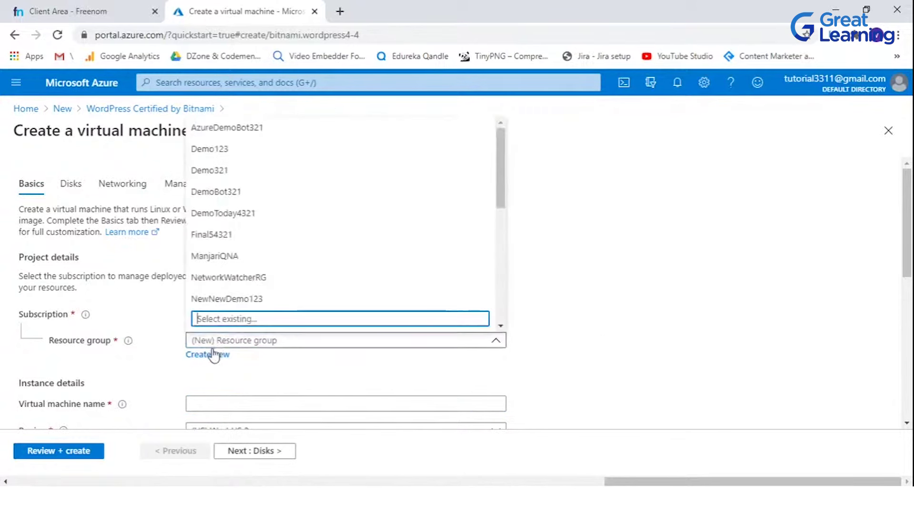
left_click(210, 354)
left_click(211, 355)
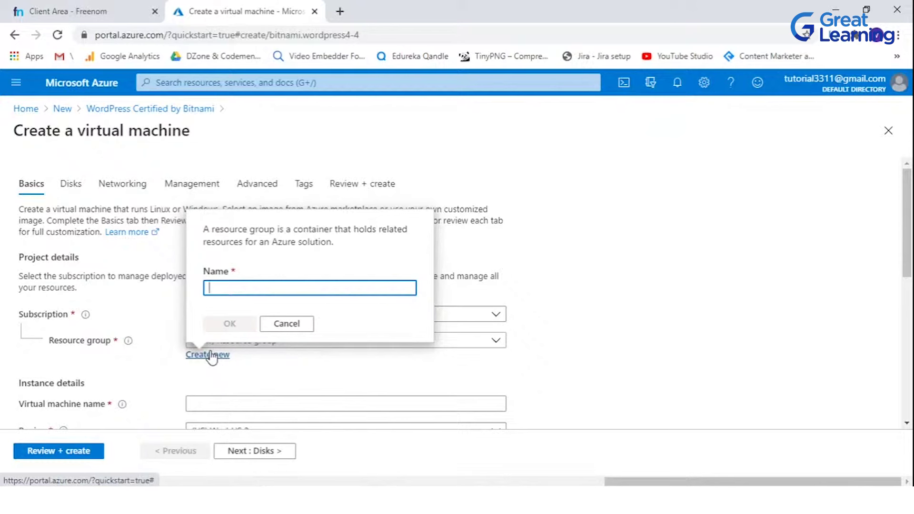
type("Demo")
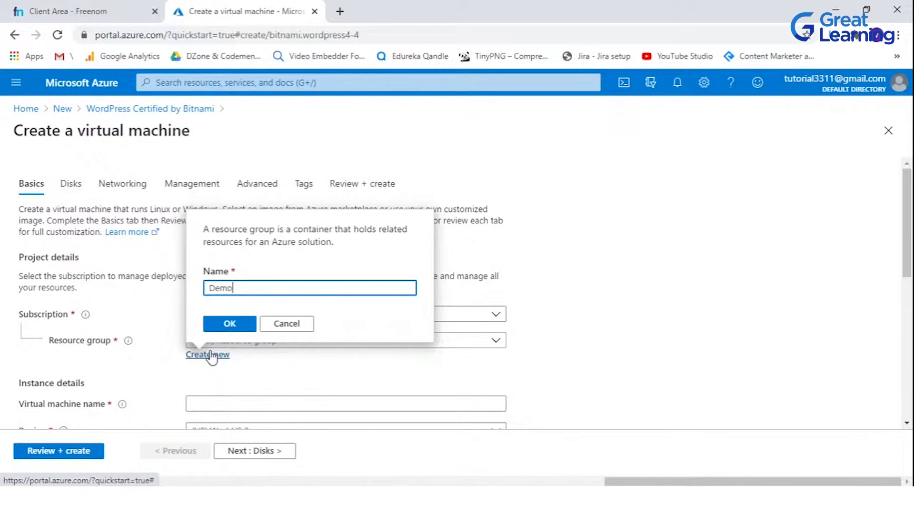
type("RG")
left_click(229, 327)
Step: Name the virtual machine SampleForToday
left_click(202, 403)
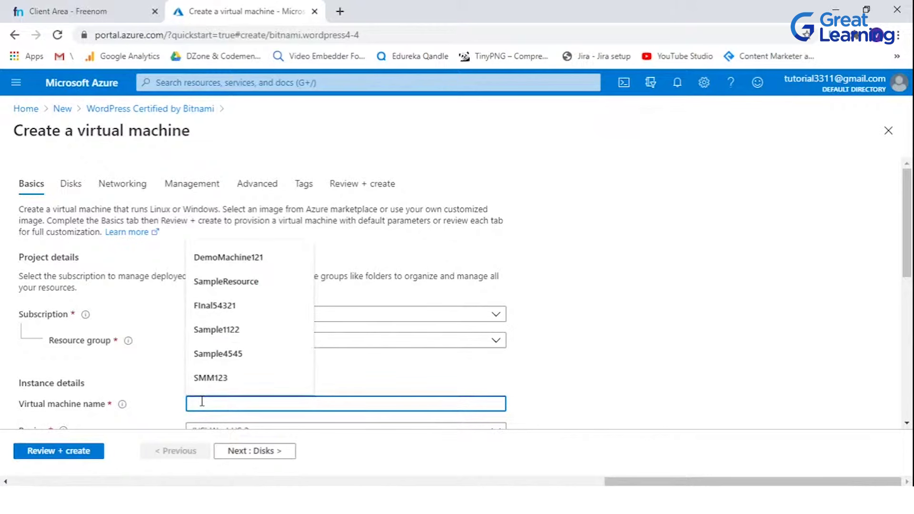
type("Website")
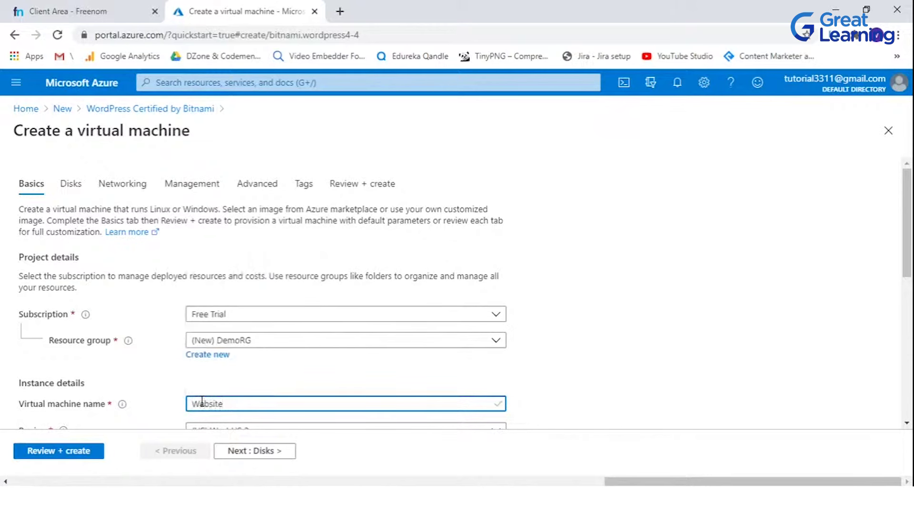
key("BackSpace")
key("BackSpace")
key("BackSpace")
key("BackSpace")
key("BackSpace")
key("BackSpace")
key("BackSpace")
type("SampleF")
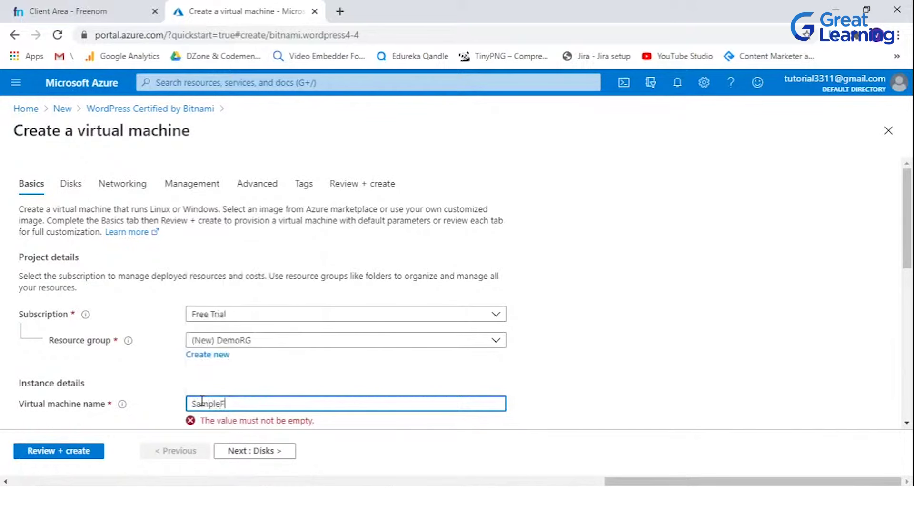
type("ortoday")
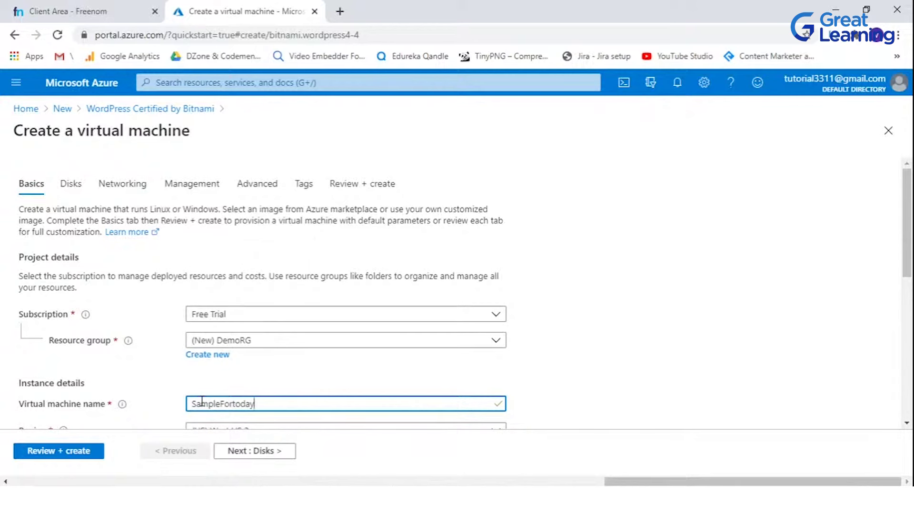
key("Left")
key("Left")
key("Left")
key("Left")
key("BackSpace")
type("T")
key("Right")
key("Right")
key("Right")
key("Right")
left_click_drag(911, 200, 911, 239)
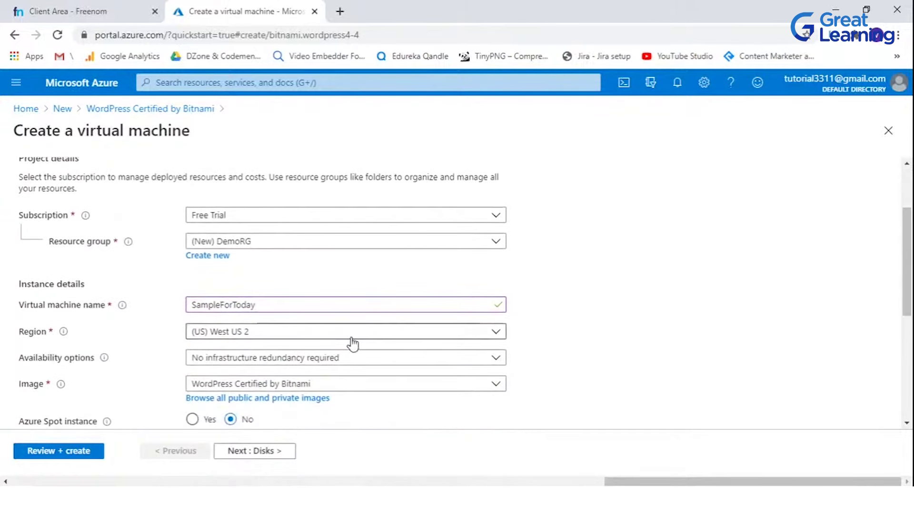
Step: Set the VM region to (US) East US
left_click(327, 336)
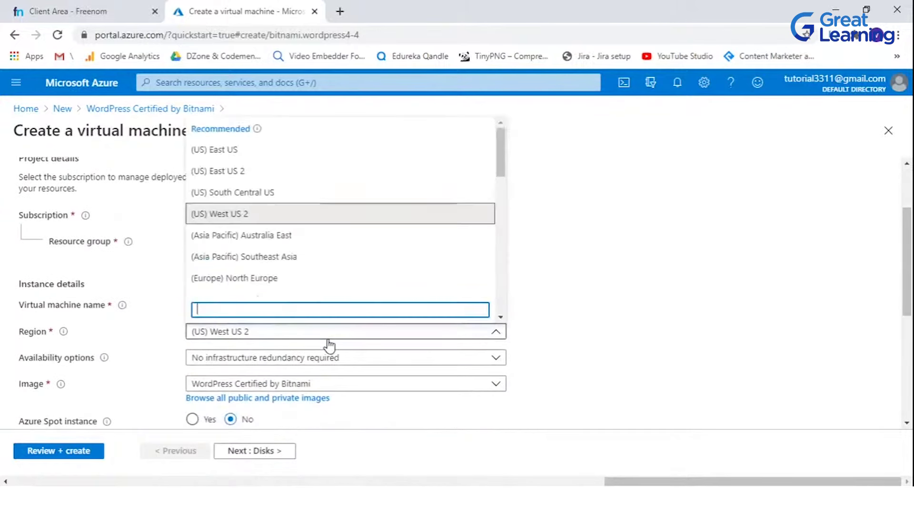
left_click(245, 151)
left_click_drag(911, 247, 911, 336)
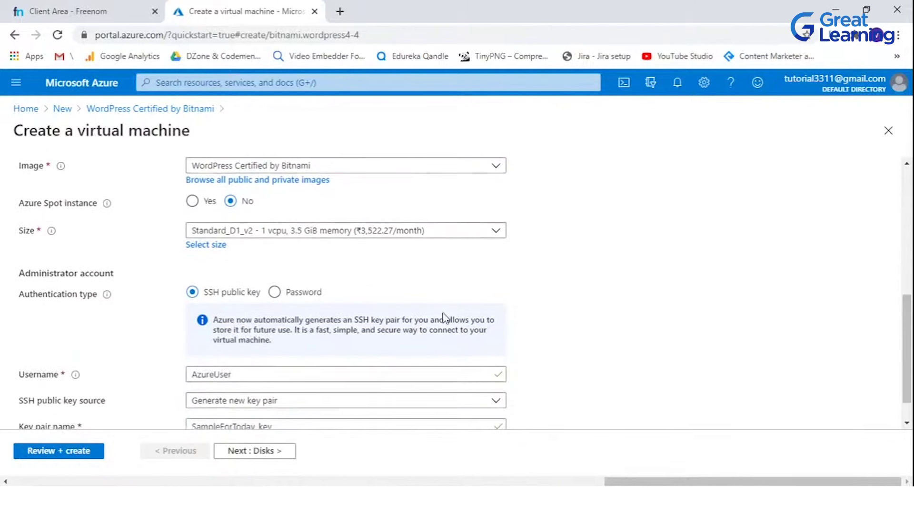
Step: Switch the administrator account to password authentication and enter the password and its confirmation
left_click(275, 292)
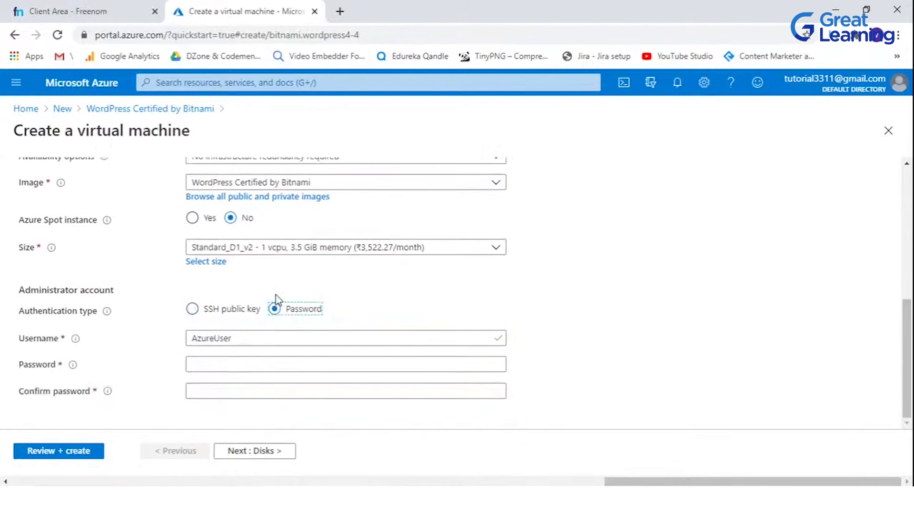
left_click(207, 362)
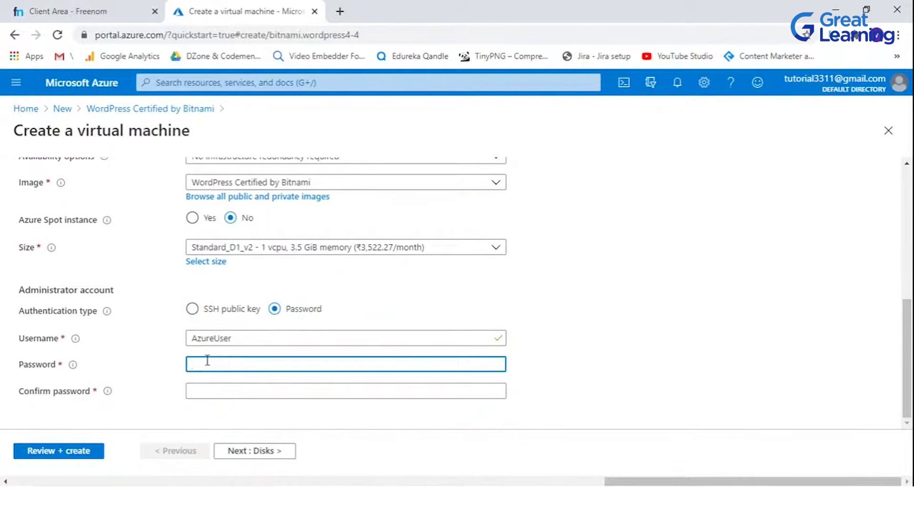
type("********")
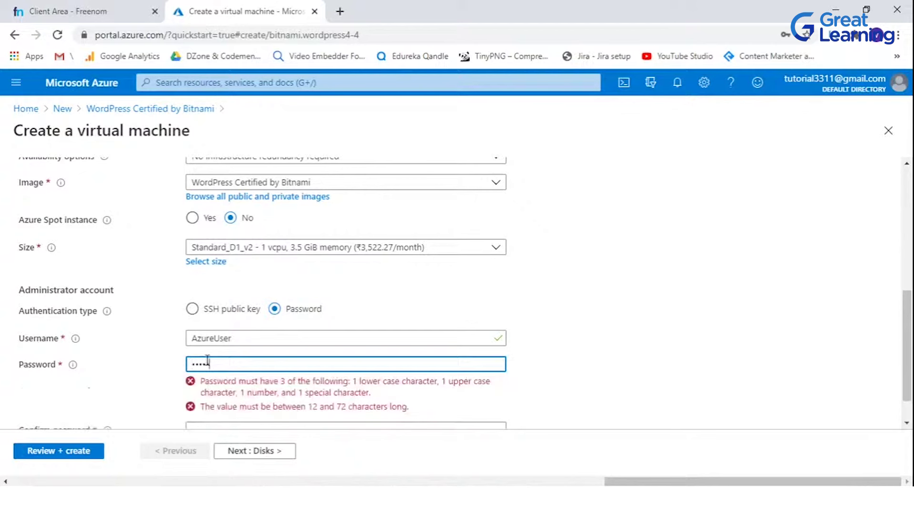
type("****")
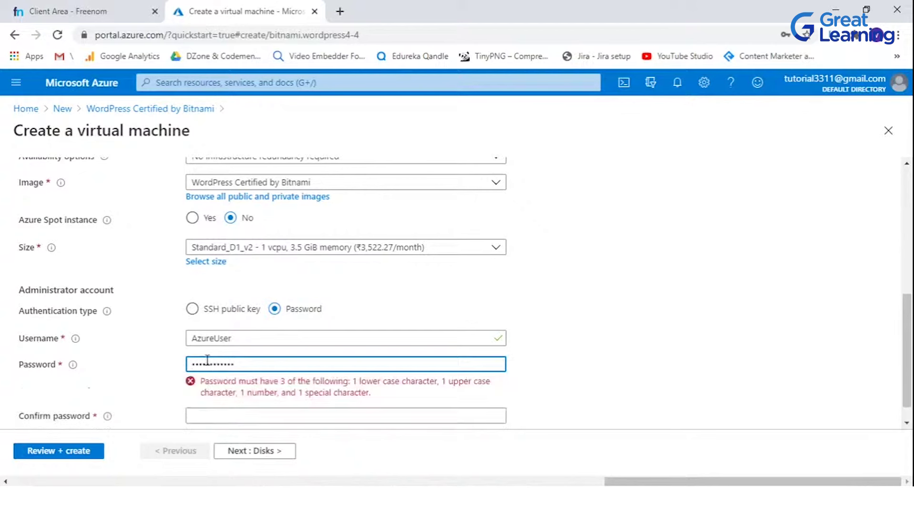
key("BackSpace")
key("BackSpace")
key("BackSpace")
key("BackSpace")
key("BackSpace")
key("BackSpace")
key("BackSpace")
key("BackSpace")
key("BackSpace")
key("BackSpace")
key("BackSpace")
key("BackSpace")
type("*******")
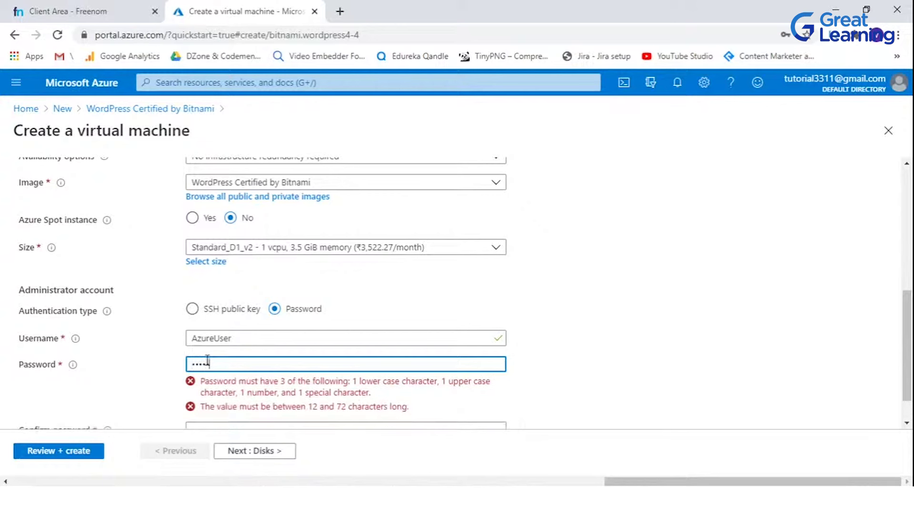
type("*****")
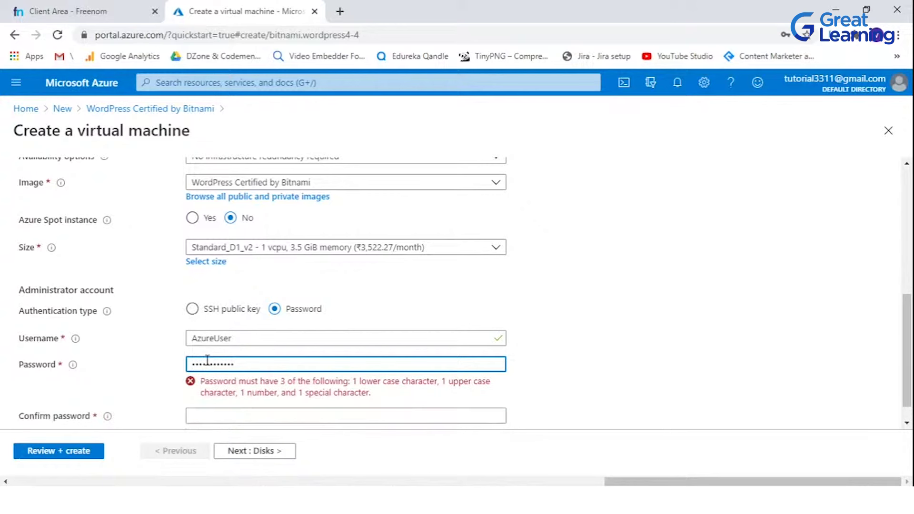
type("**")
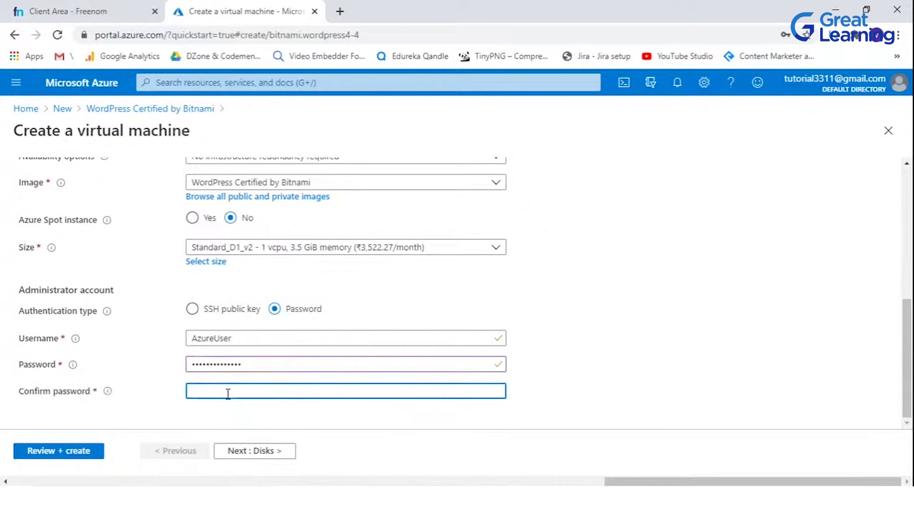
type("••••••••••••••")
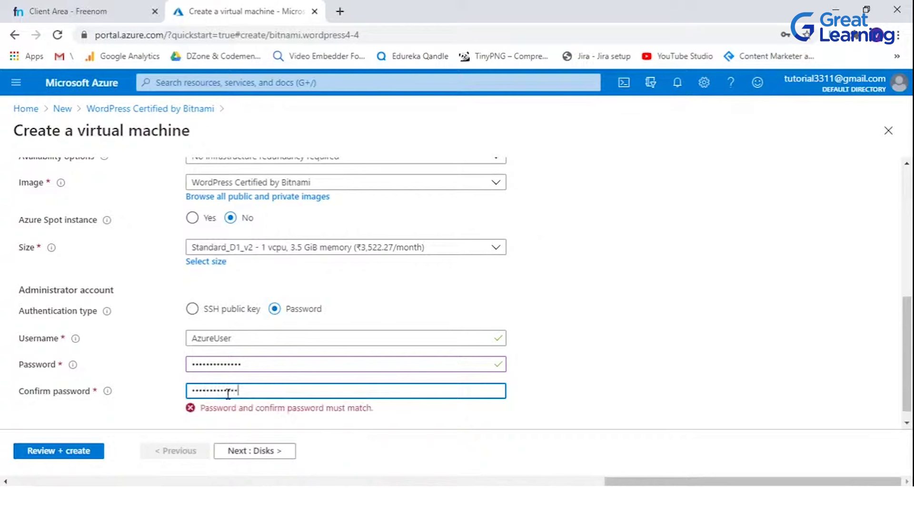
type("•")
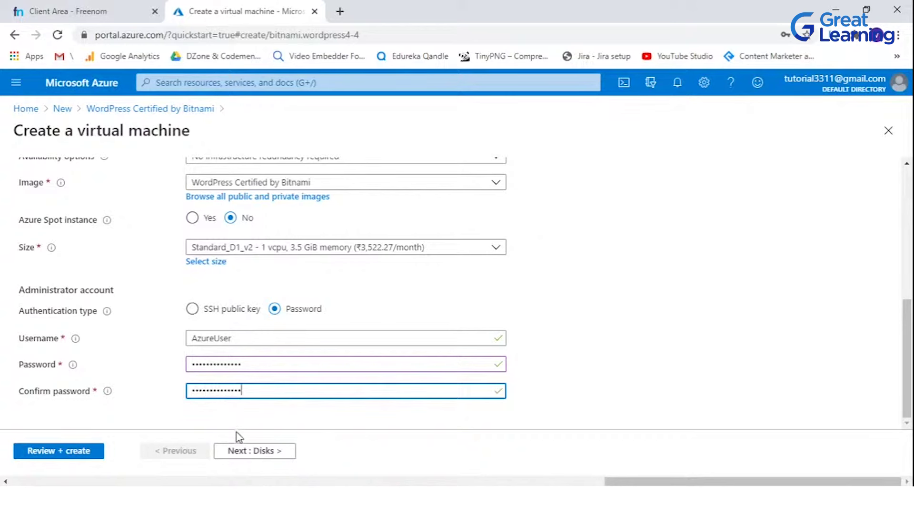
Step: Run Review + create and inspect the red validation error
left_click(86, 451)
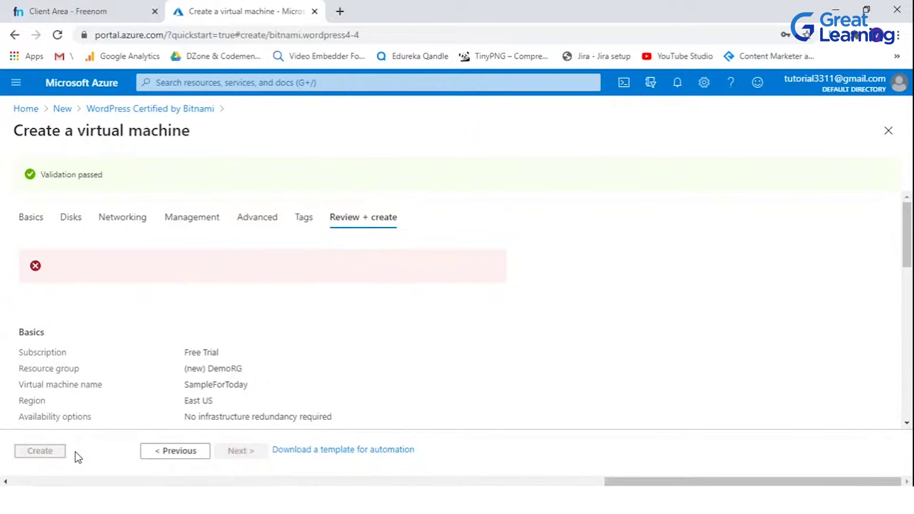
left_click_drag(907, 246, 906, 140)
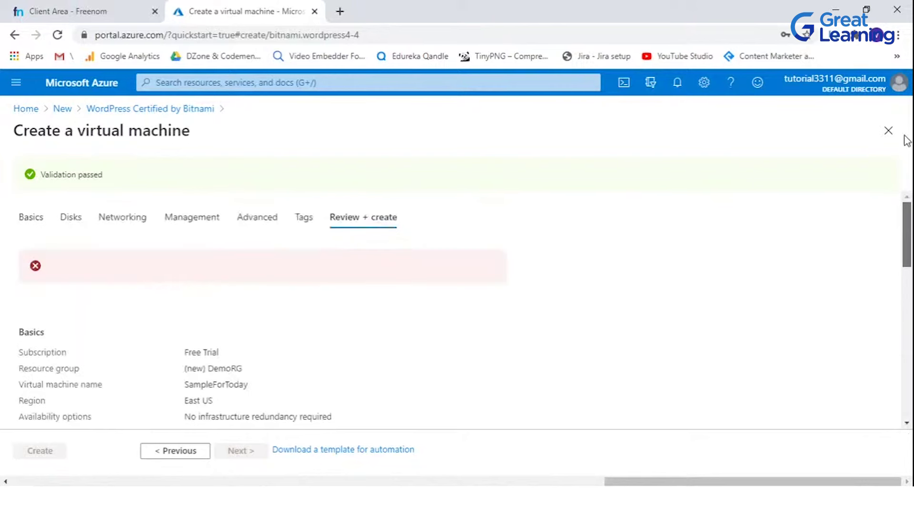
left_click_drag(906, 140, 906, 262)
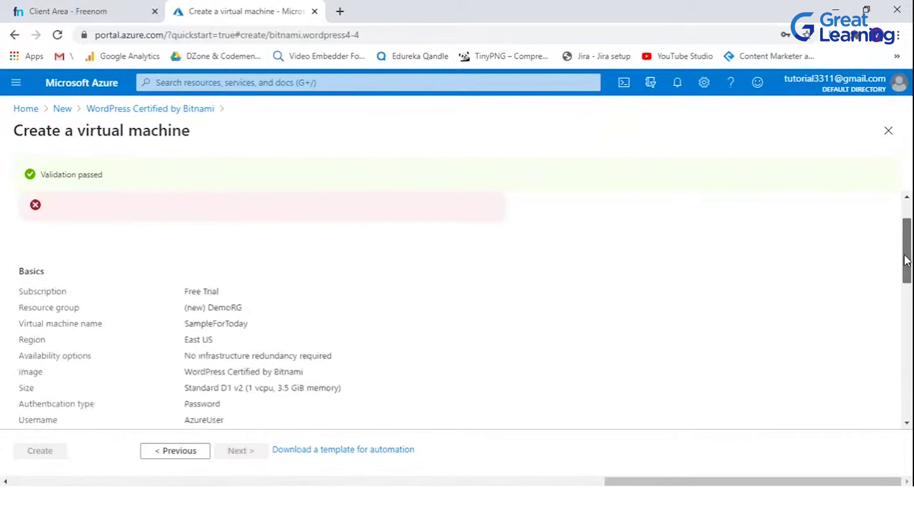
left_click(37, 211)
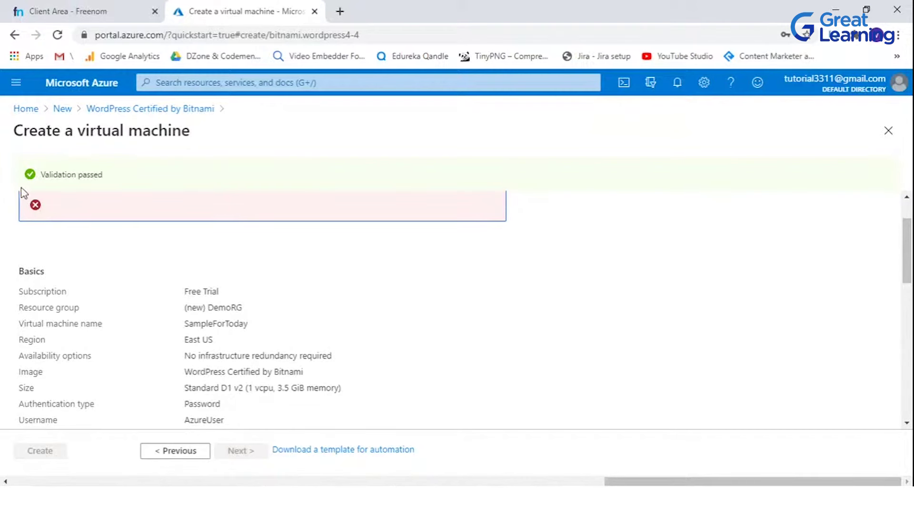
left_click_drag(907, 251, 904, 385)
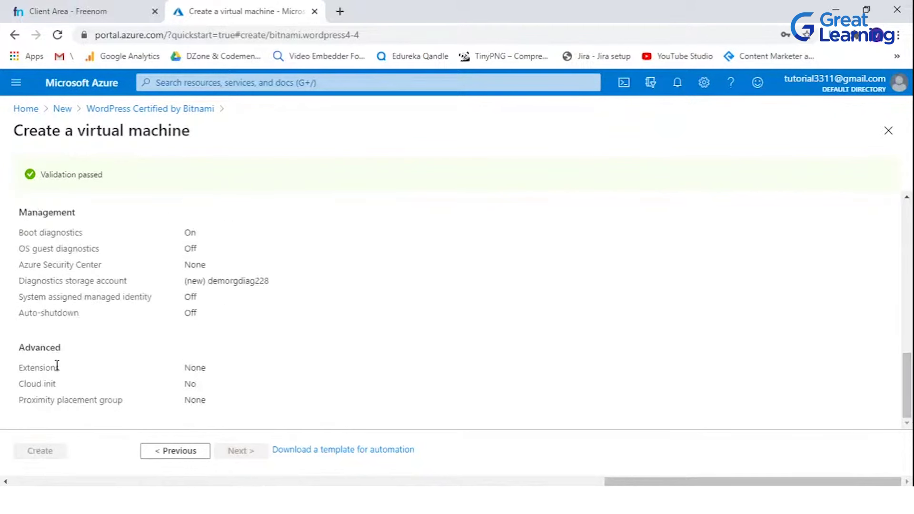
left_click_drag(910, 394, 911, 185)
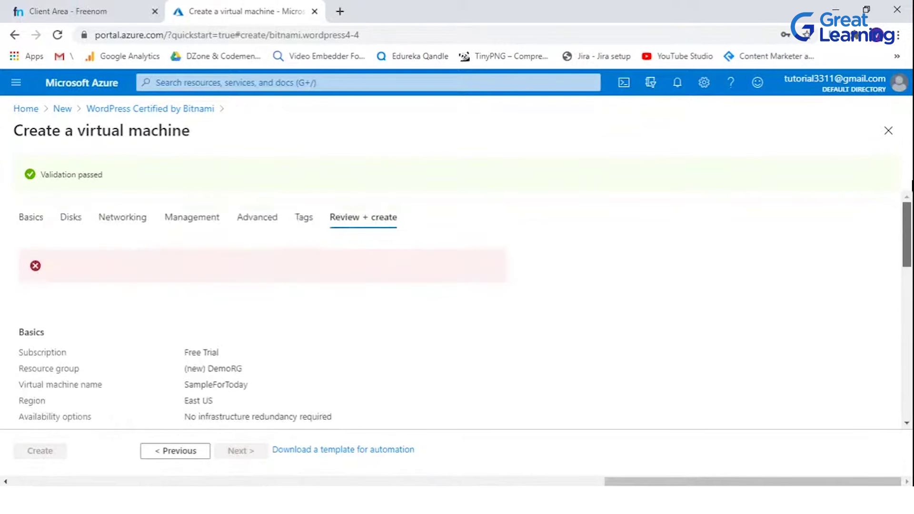
Step: Step back through the Tags, Advanced, Management, Networking and Disks tabs
left_click(171, 452)
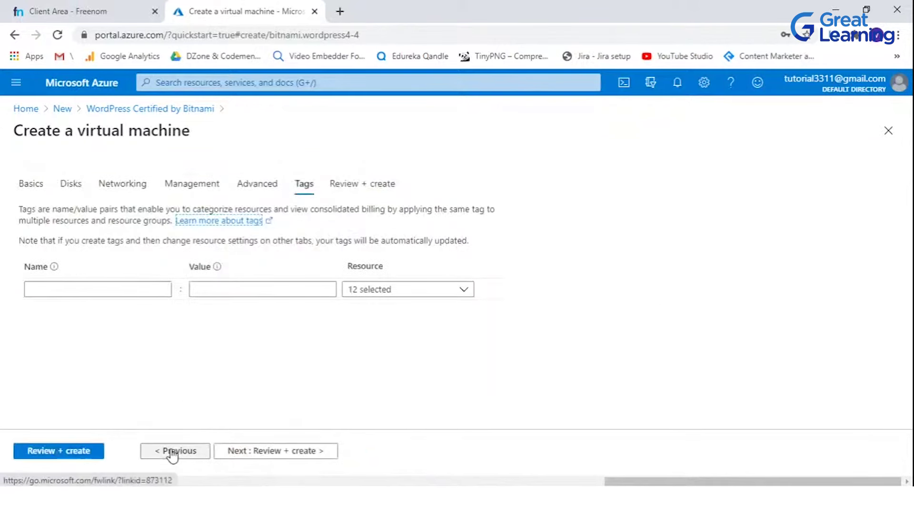
left_click(172, 452)
left_click(172, 452)
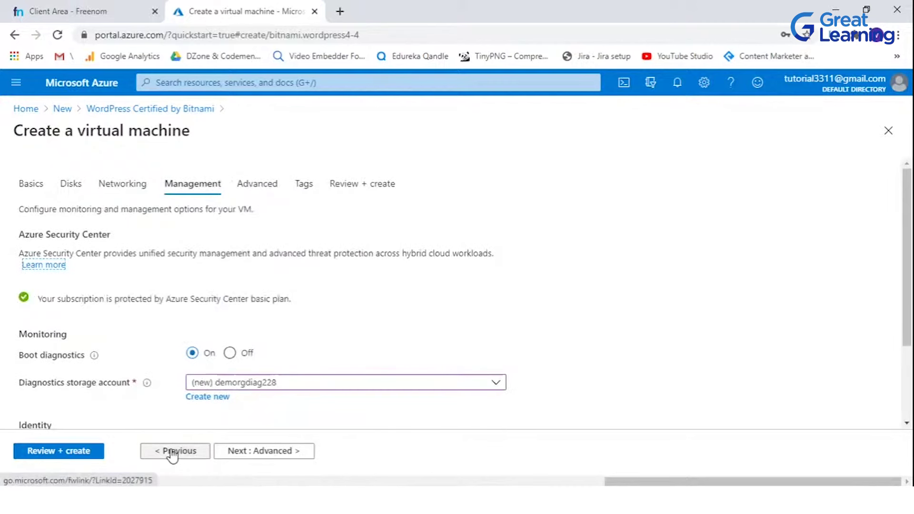
left_click_drag(907, 243, 907, 314)
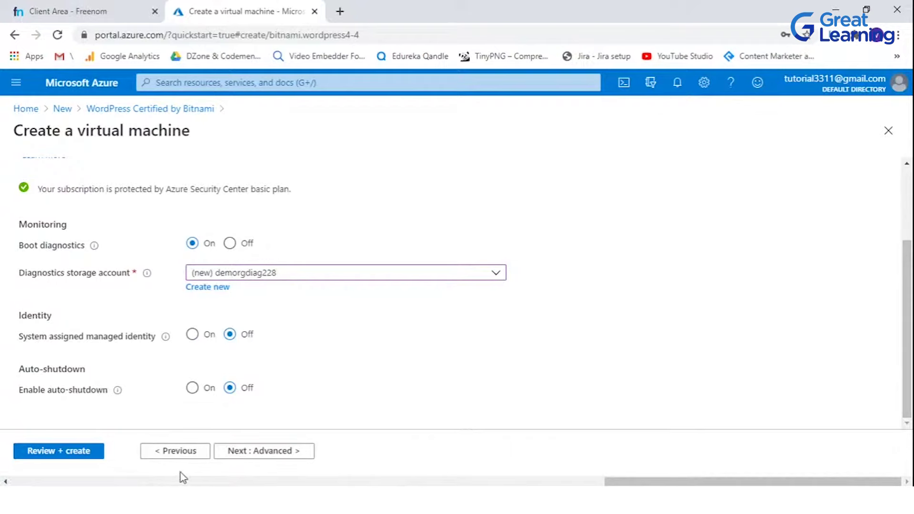
left_click(179, 450)
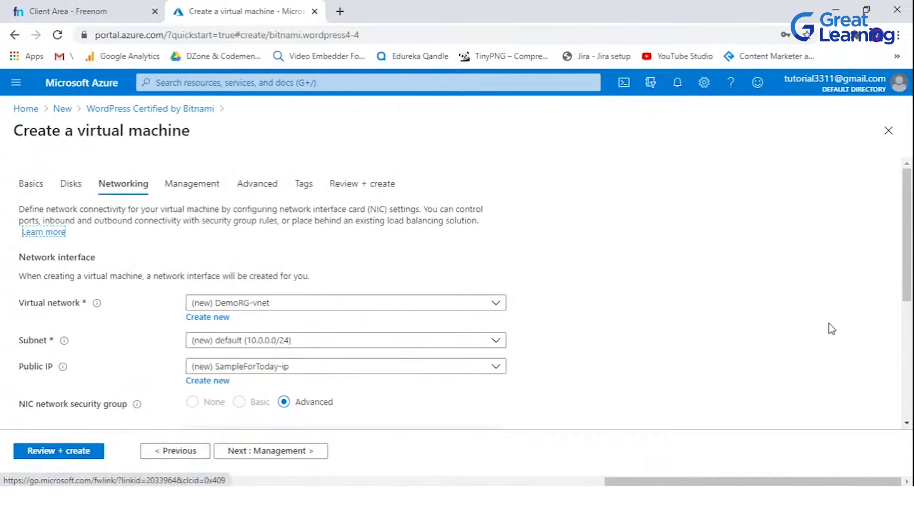
mouse_move(909, 272)
left_mouse_down()
mouse_move(910, 431)
mouse_move(904, 284)
left_mouse_up()
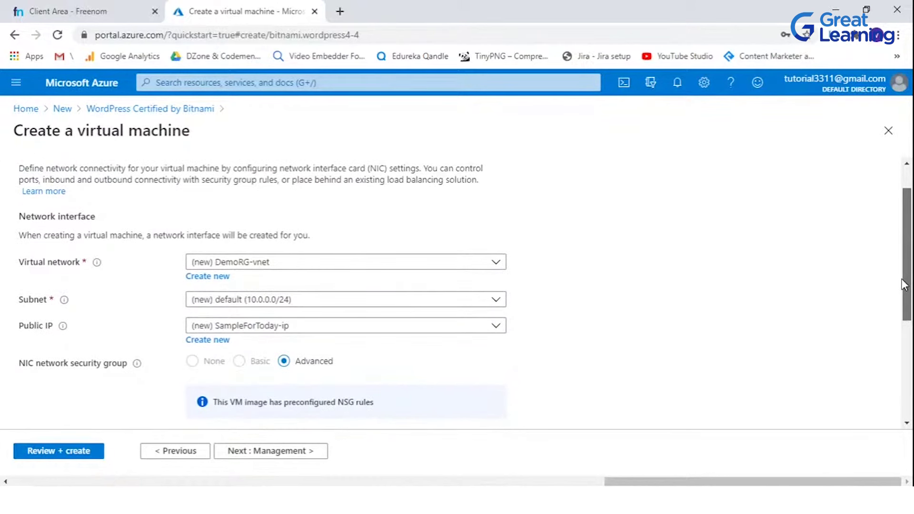
left_click_drag(904, 285, 904, 369)
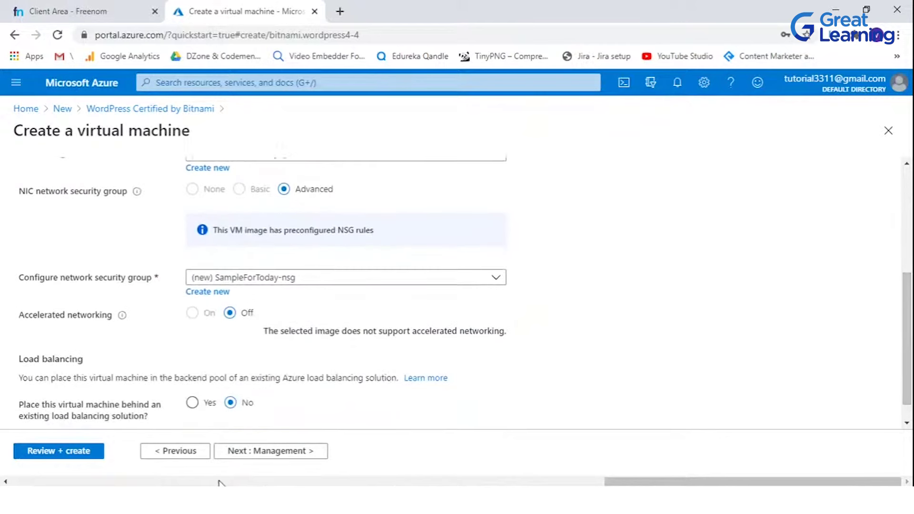
left_click(162, 447)
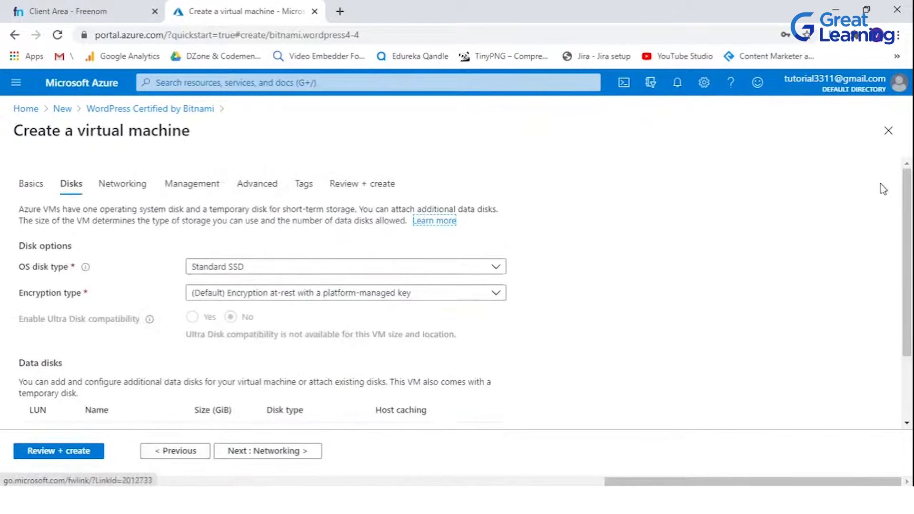
left_click_drag(910, 190, 891, 373)
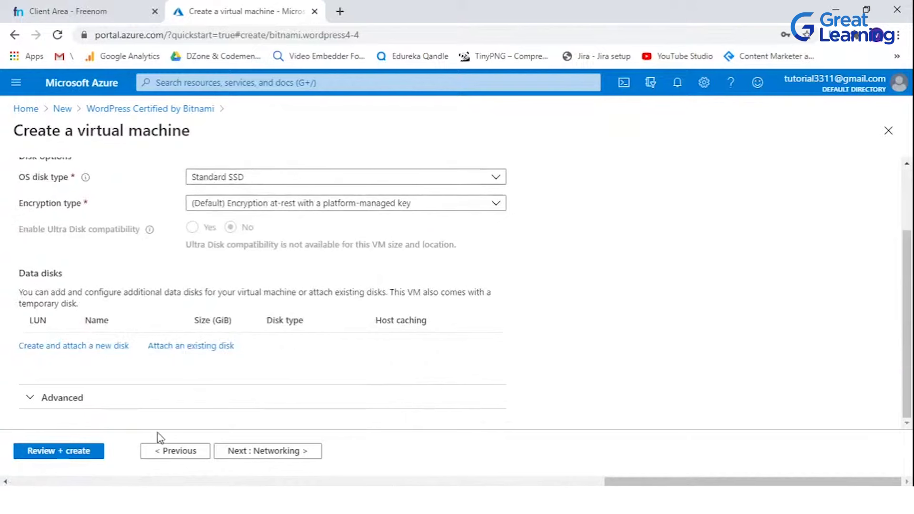
Step: Re-run validation, then return to Basics and scroll to the Administrator account fields
left_click(19, 451)
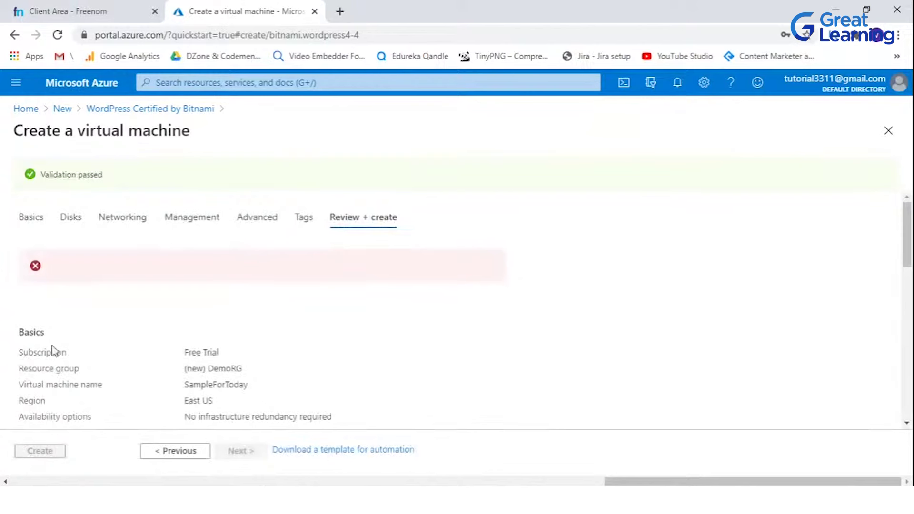
left_click(303, 217)
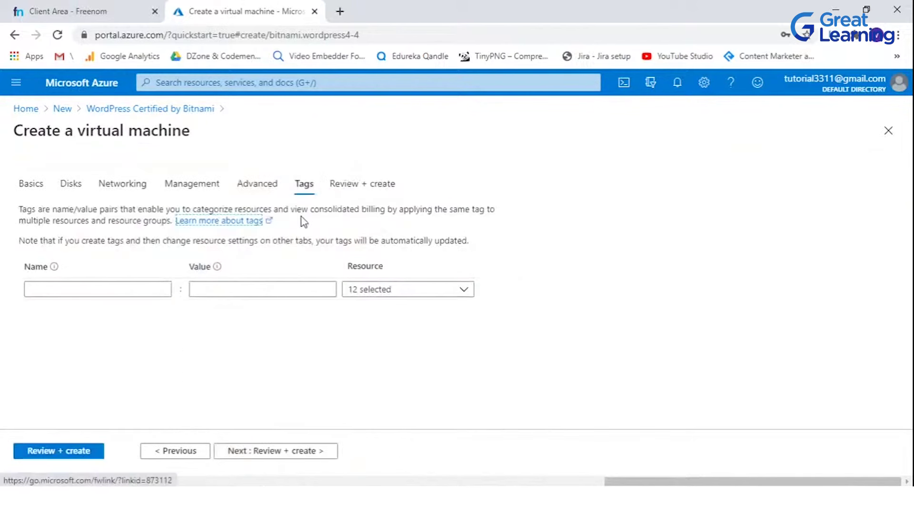
left_click(260, 186)
left_click(192, 184)
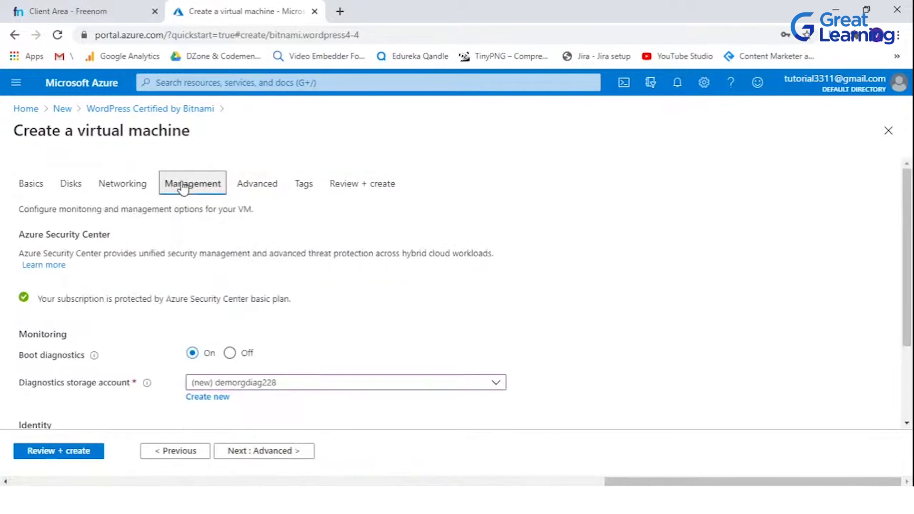
left_click(136, 186)
left_click(71, 185)
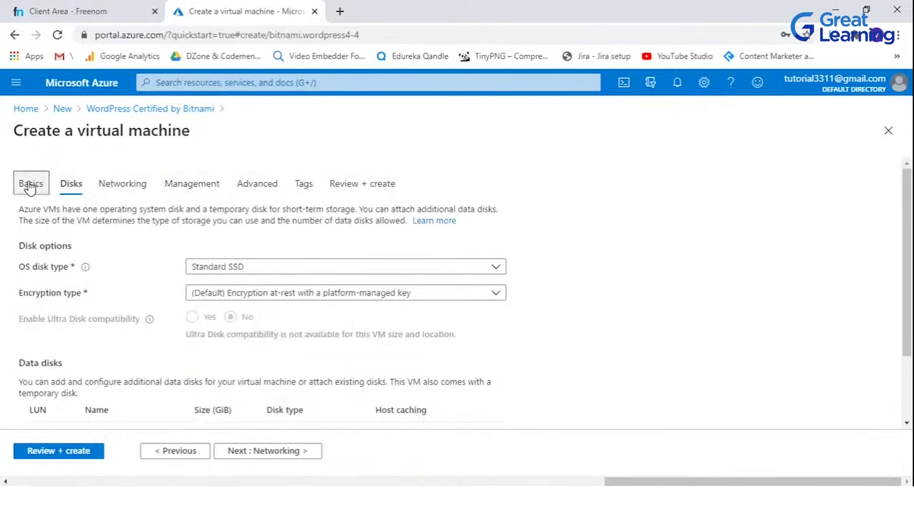
left_click(30, 185)
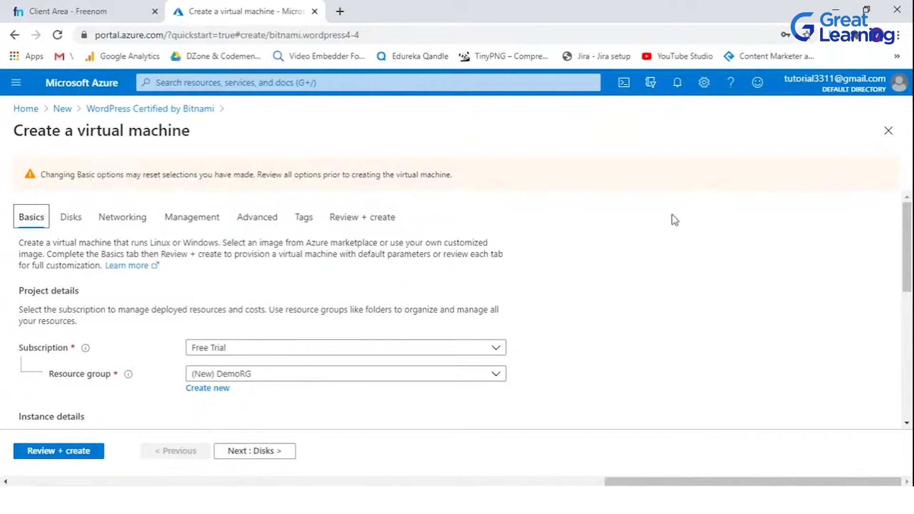
left_click_drag(907, 240, 912, 365)
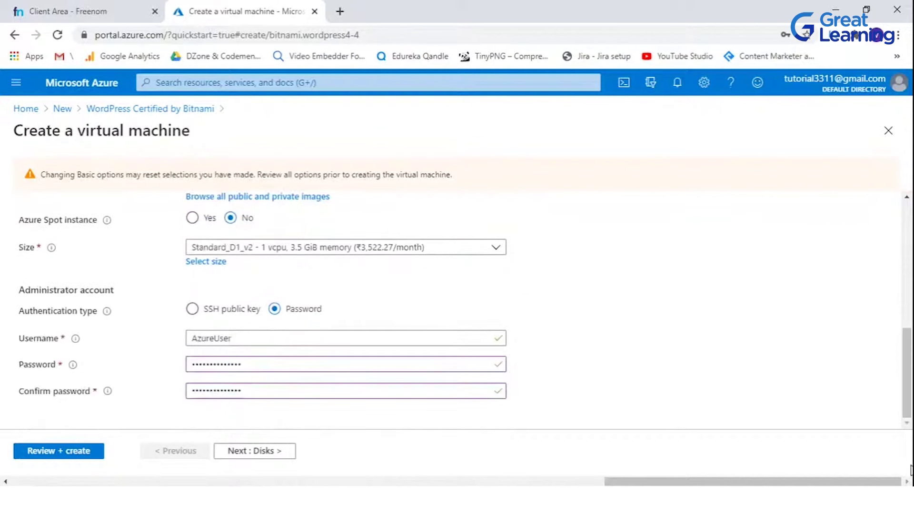
Step: Validate the corrected VM configuration with Review + create
left_click(57, 452)
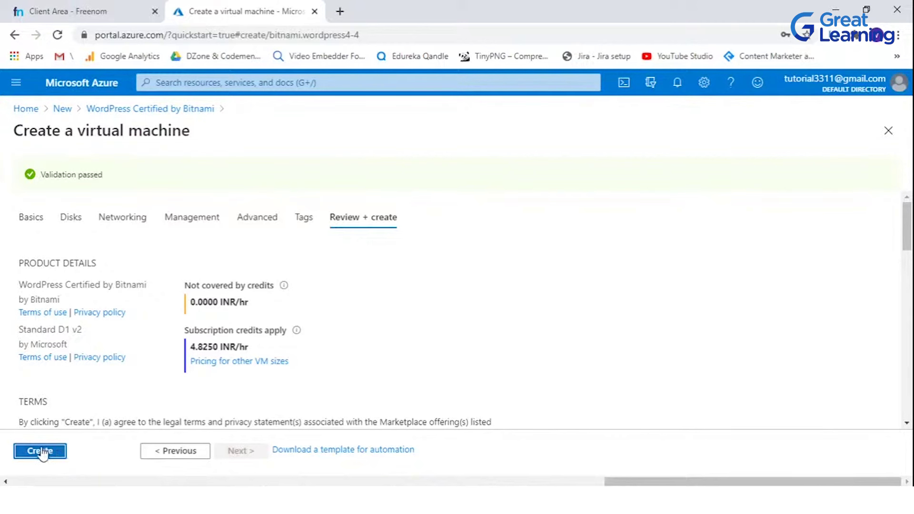
Step: Deploy the VM, then open SampleForToday and copy its public IP 23.96.0.192
left_click(41, 452)
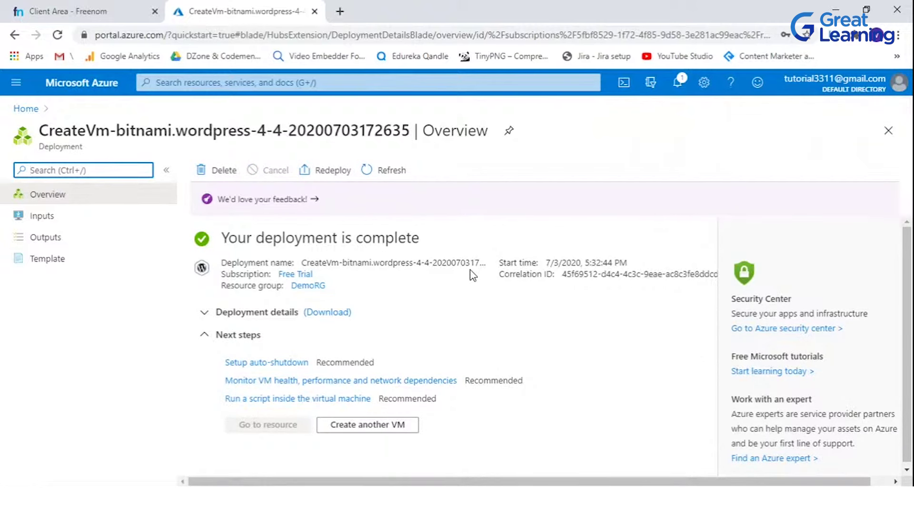
left_click(676, 84)
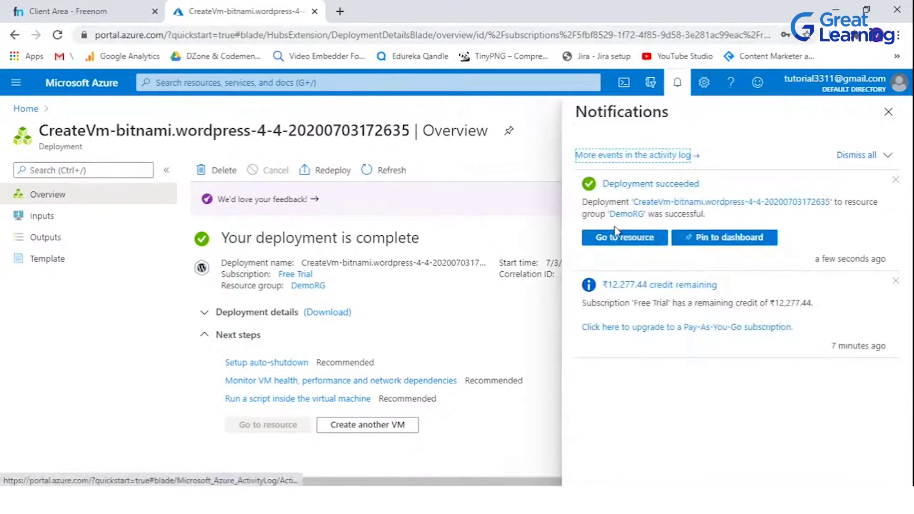
left_click(608, 239)
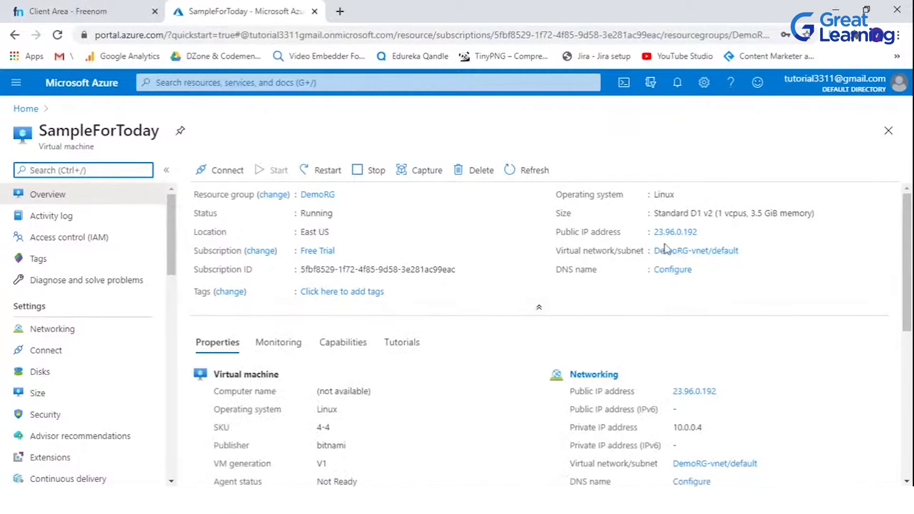
left_click(705, 233)
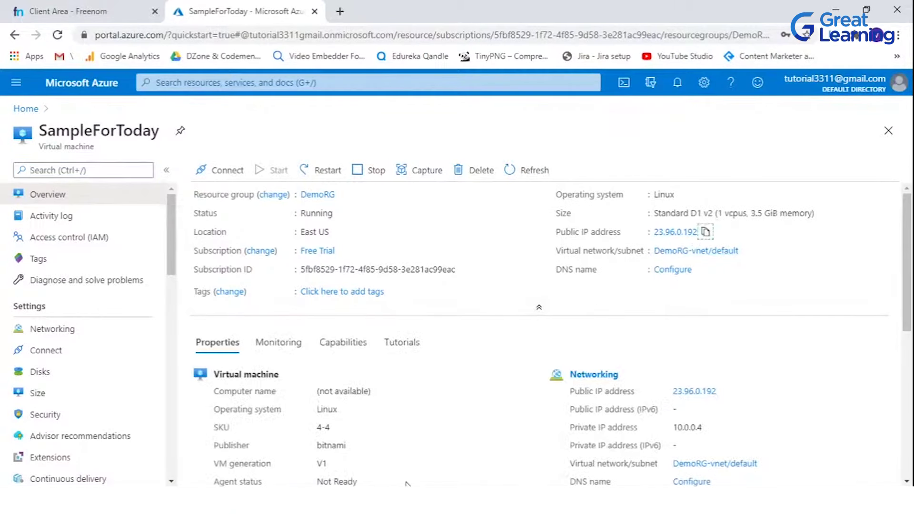
right_click(407, 500)
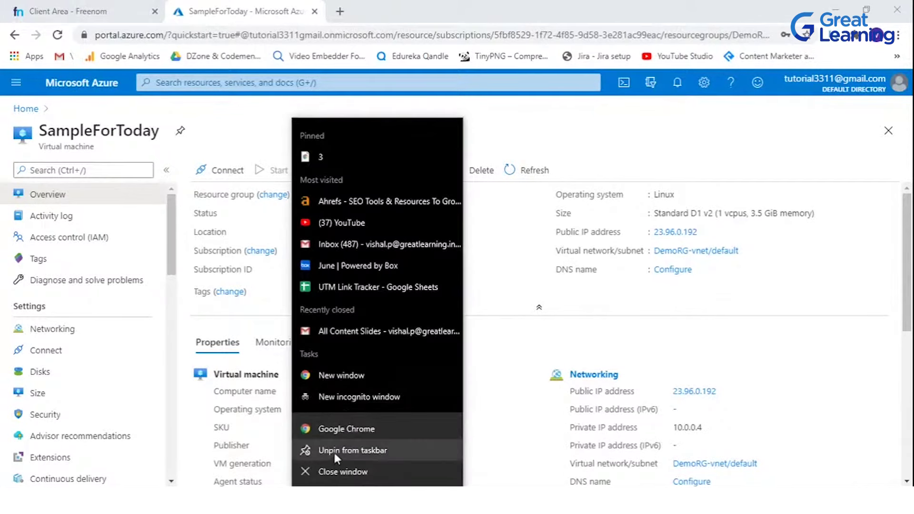
Step: Load 23.96.0.192 in an incognito window, get ERR_EMPTY_RESPONSE, and minimize it
left_click(316, 398)
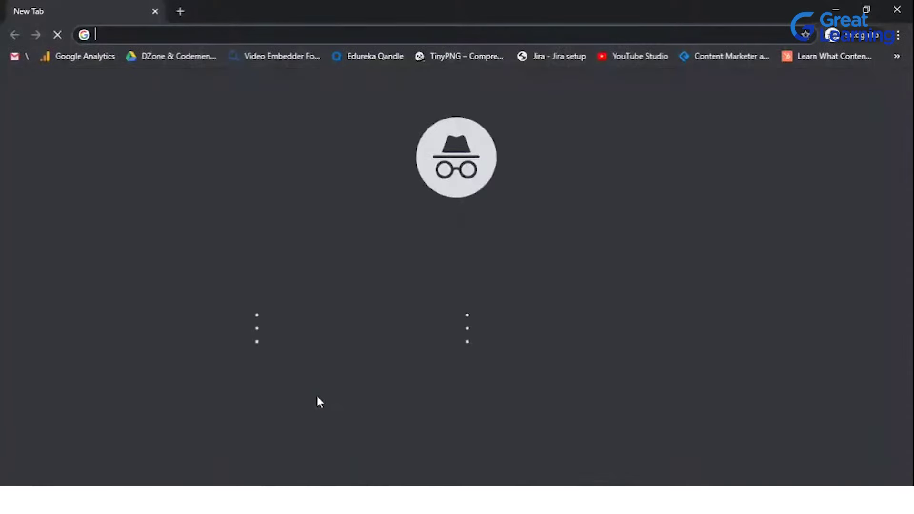
key("ctrl+v")
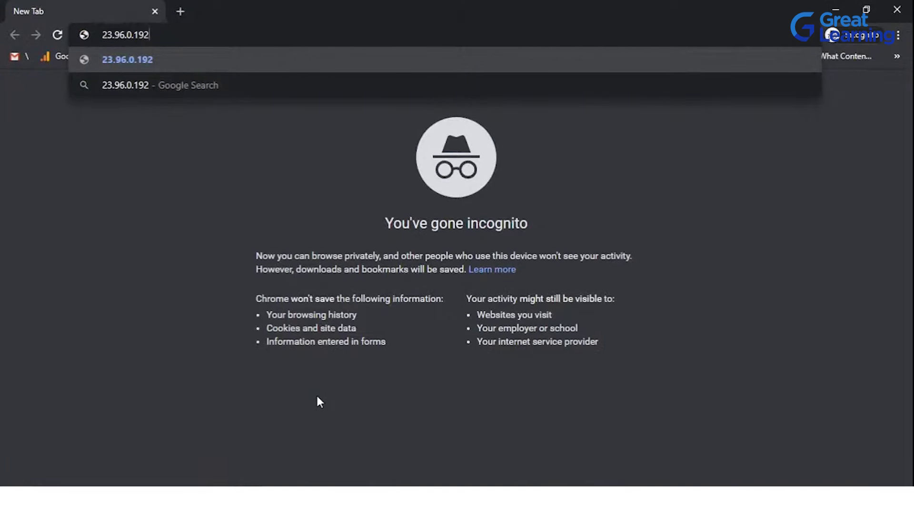
key("Return")
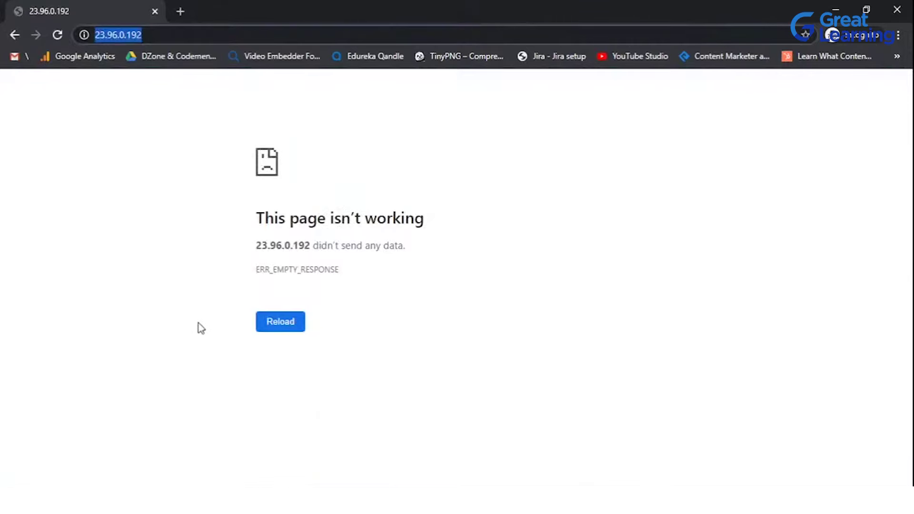
left_click(896, 9)
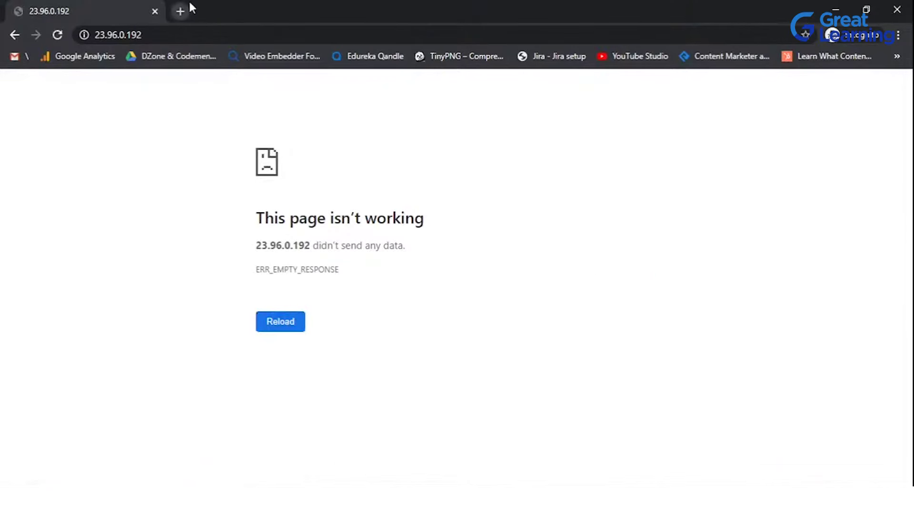
left_click(835, 10)
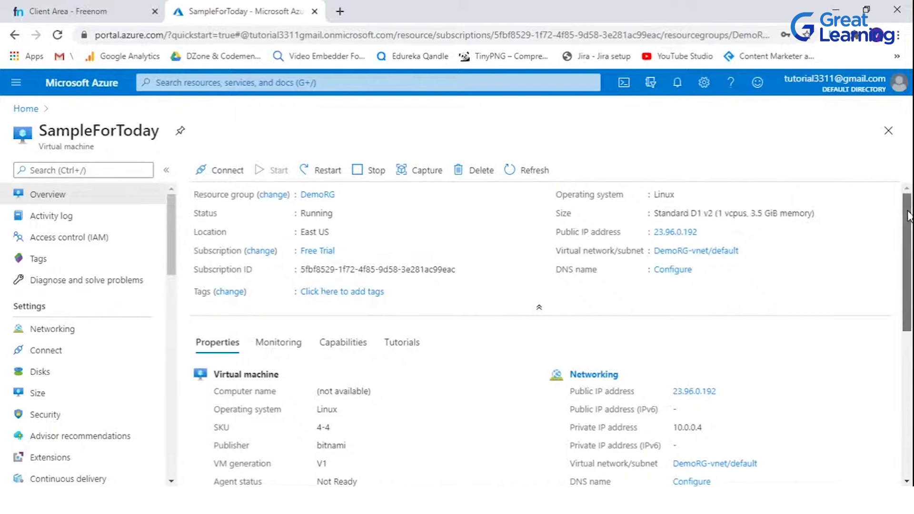
Step: Select the public IP address 23.96.0.192 in the VM's Properties
left_click_drag(909, 215, 911, 318)
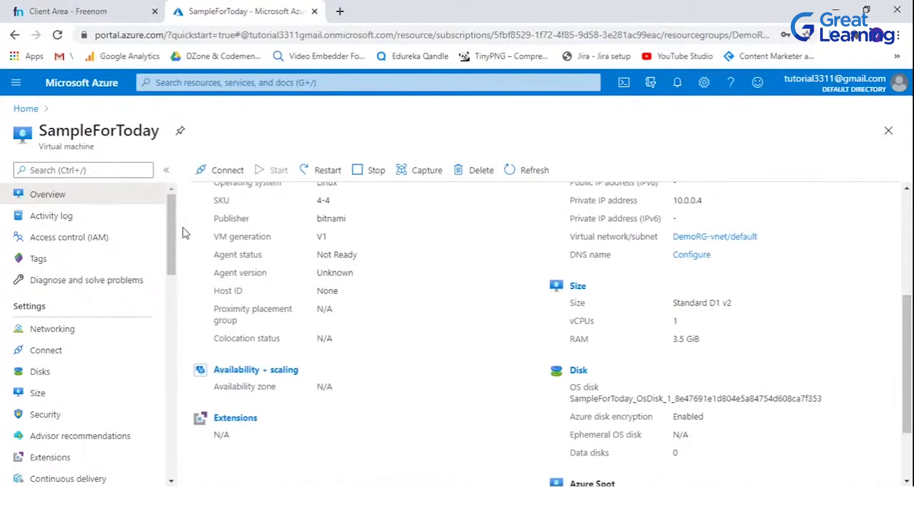
scroll(177, 250, "down", 2)
left_click_drag(176, 250, 192, 407)
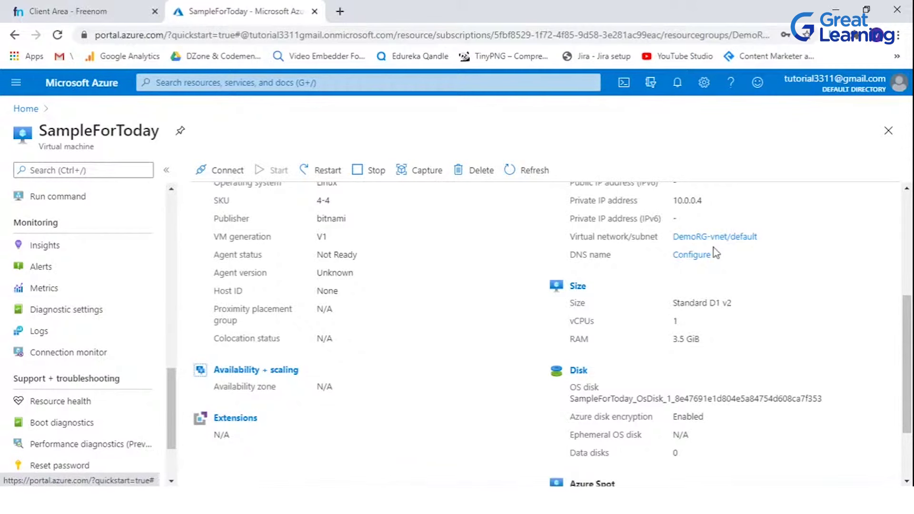
scroll(910, 339, "up", 1)
scroll(911, 339, "up", 3)
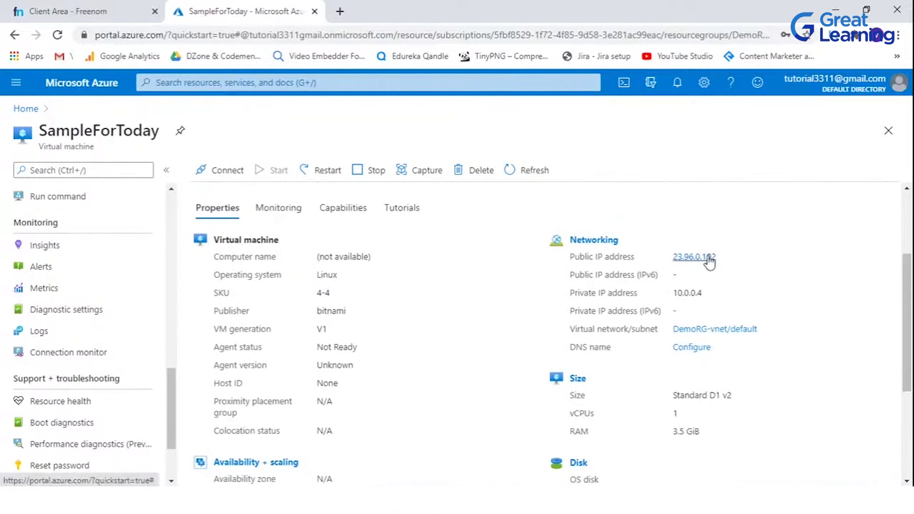
left_click_drag(719, 257, 671, 260)
key("ctrl+c")
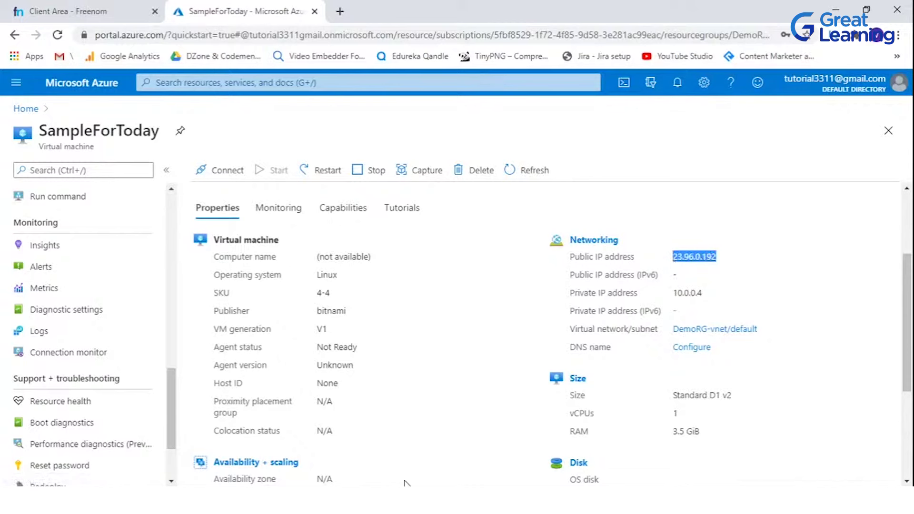
Step: Load 23.96.0.192 in a new tab, then return to the SampleForToday portal tab
left_click(341, 13)
key("ctrl+v")
key("Return")
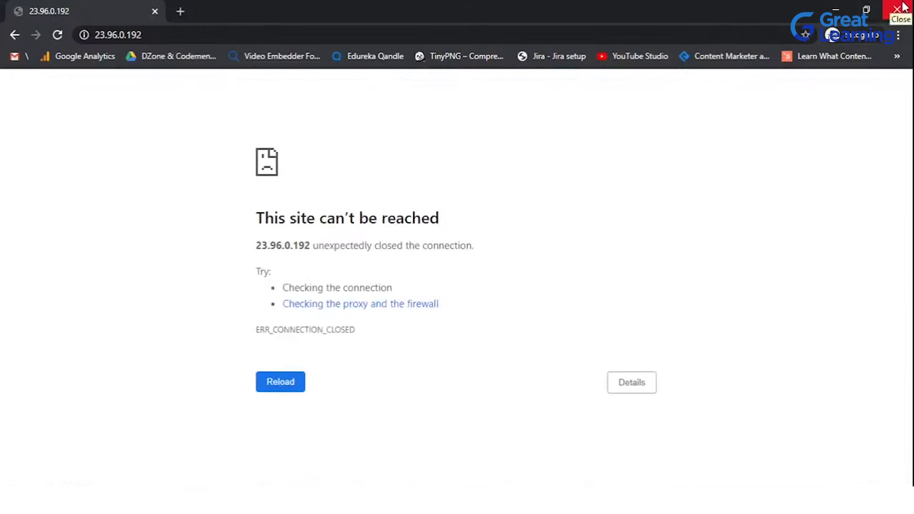
left_click(904, 7)
left_click(192, 7)
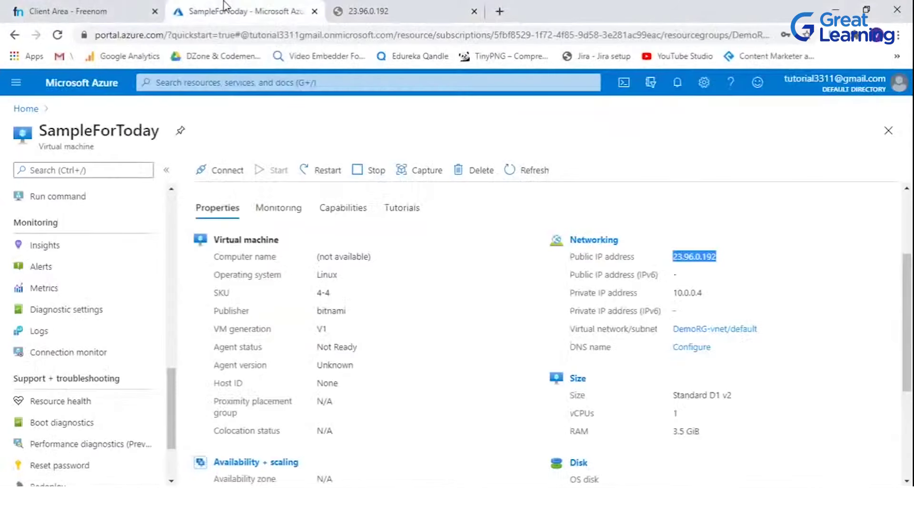
Step: Navigate from the portal home through the Dashboard to All resources
left_click(60, 83)
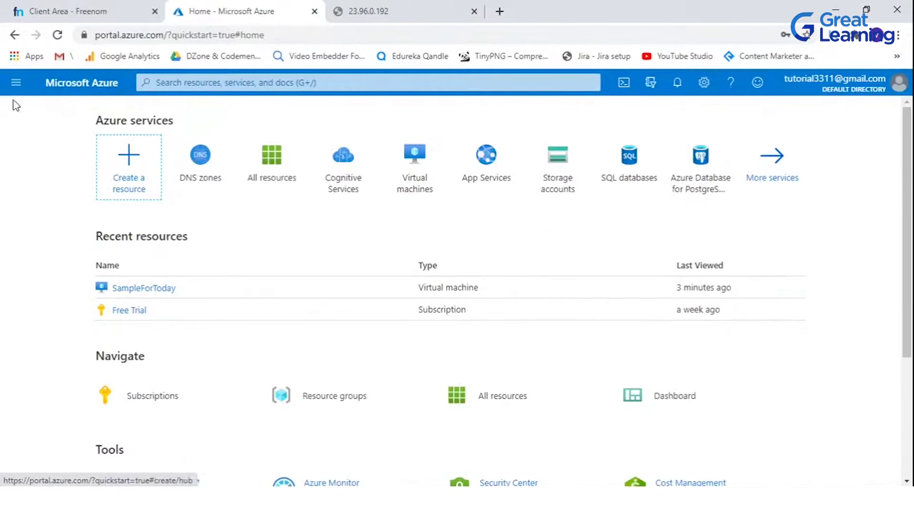
left_click(16, 83)
left_click(36, 149)
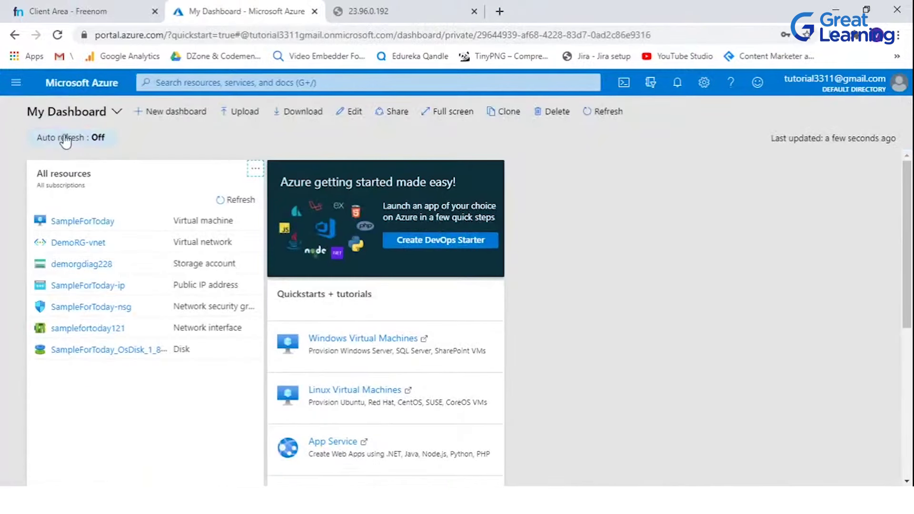
left_click(65, 181)
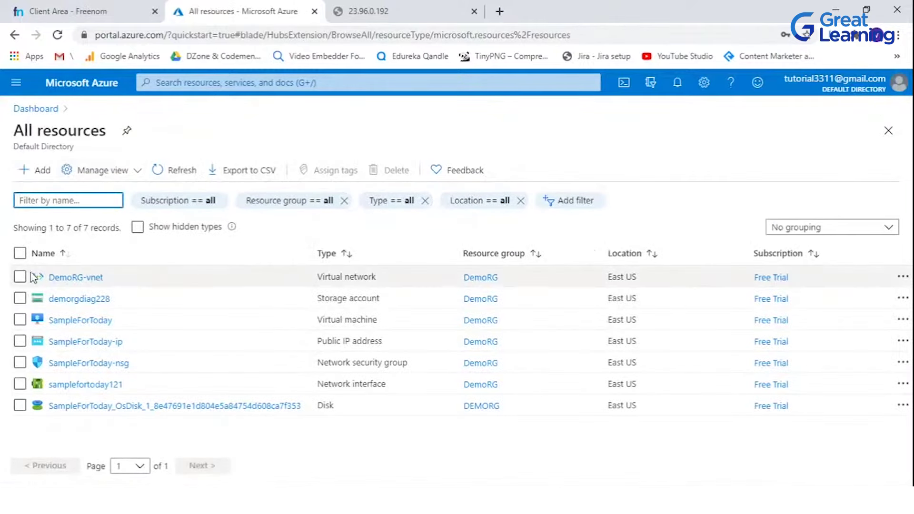
Step: Check all seven DemoRG resources, from DemoRG-vnet to the SampleForToday OS disk, and choose Delete
left_click(20, 277)
left_click(20, 298)
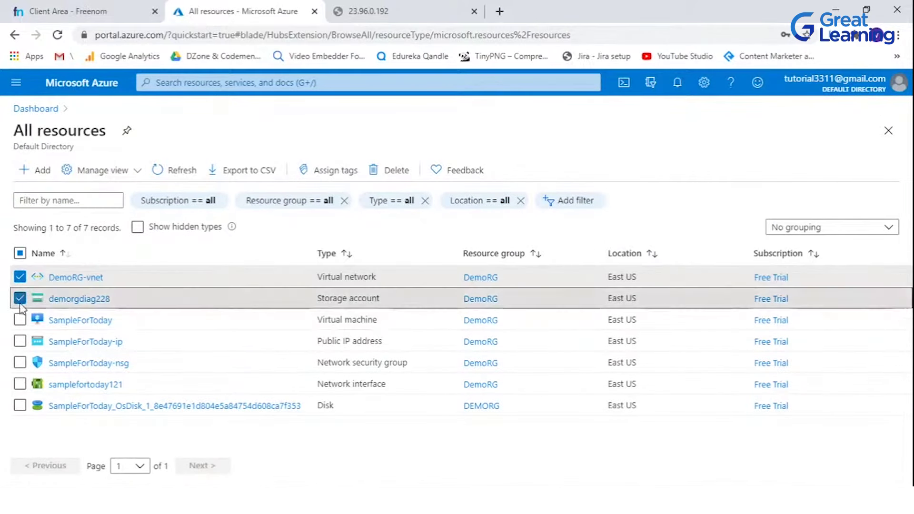
left_click(20, 320)
left_click(20, 341)
left_click(20, 362)
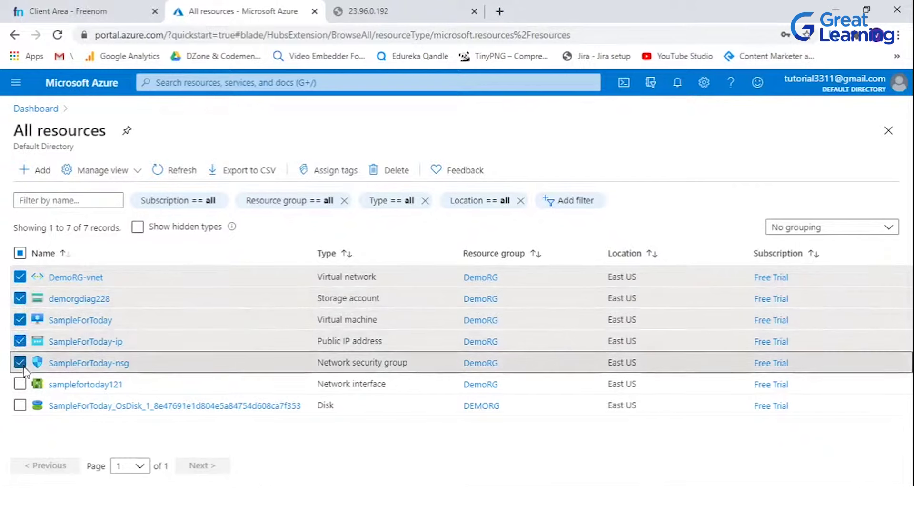
left_click(20, 384)
left_click(20, 406)
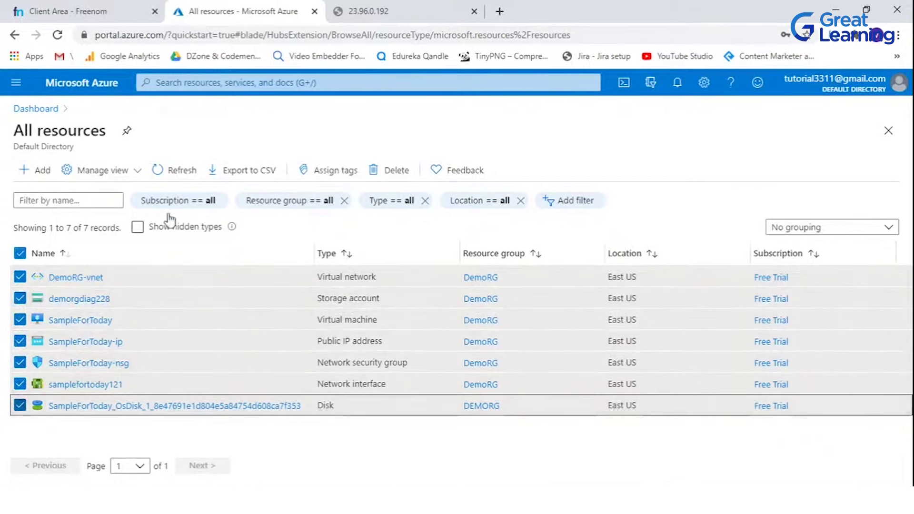
left_click(376, 172)
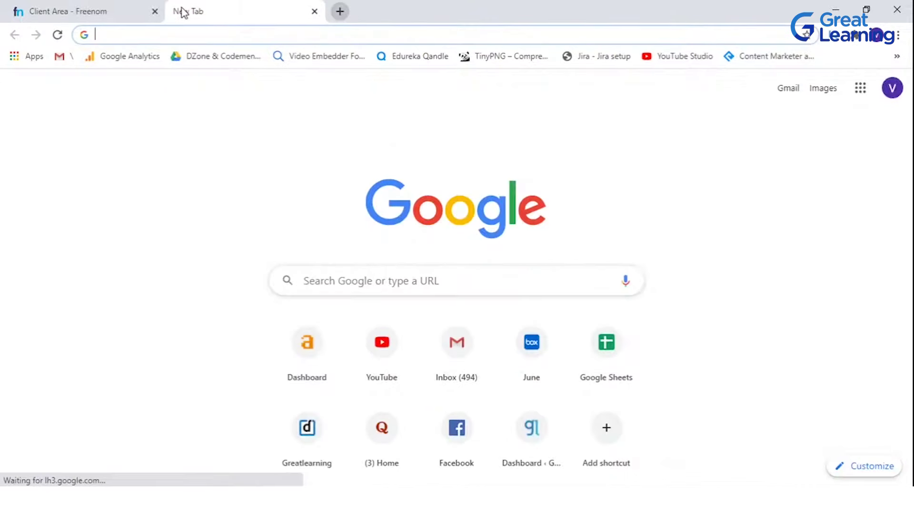
Step: Reopen the Azure portal at portal.azure.com in the new tab
type("az")
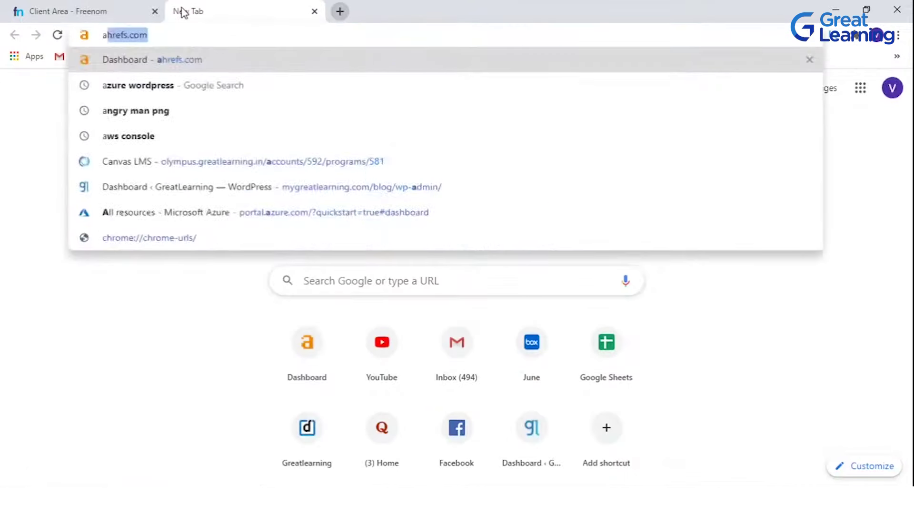
key("BackSpace")
key("BackSpace")
key("BackSpace")
type("port")
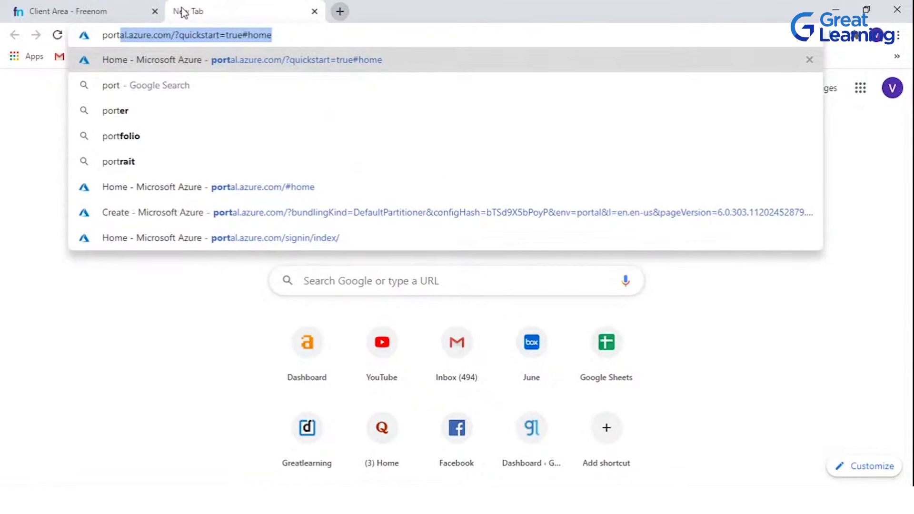
key("Return")
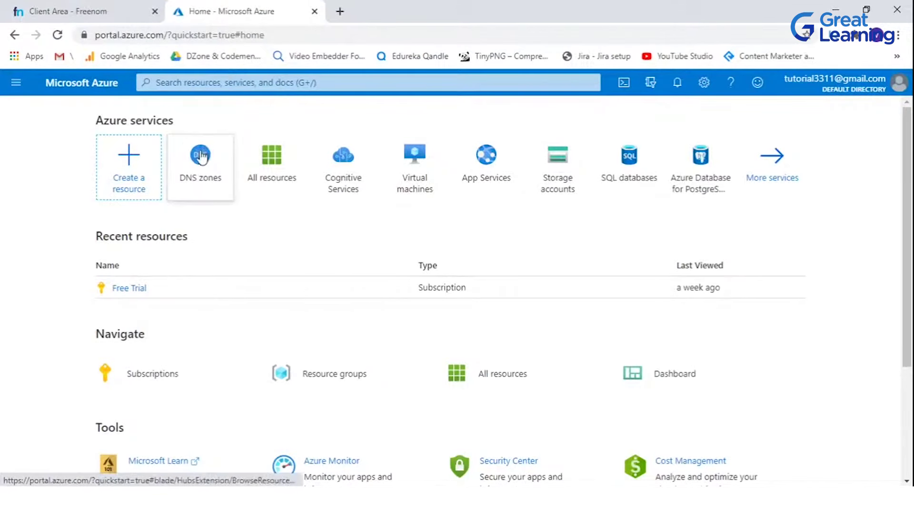
Step: Check DNS zones, return Home, and start creating a new resource from the portal menu
left_click(212, 169)
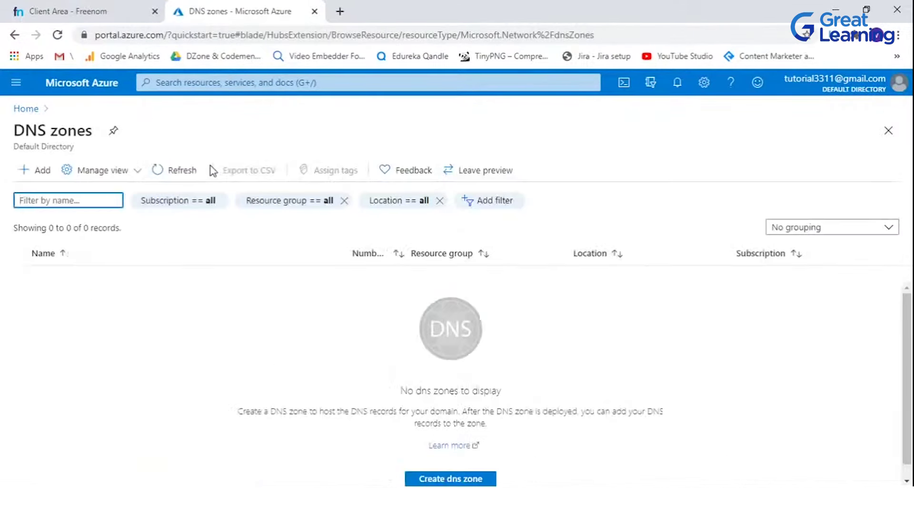
left_click(56, 88)
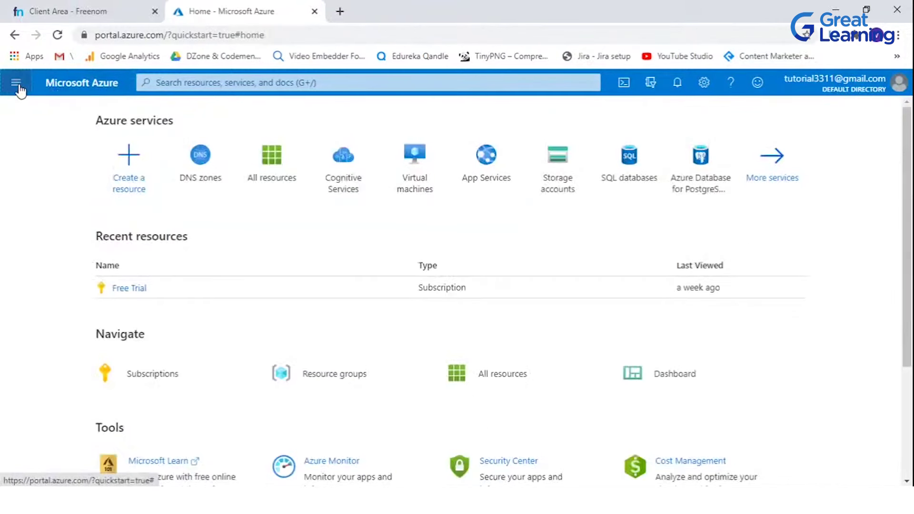
left_click(16, 82)
left_click(52, 108)
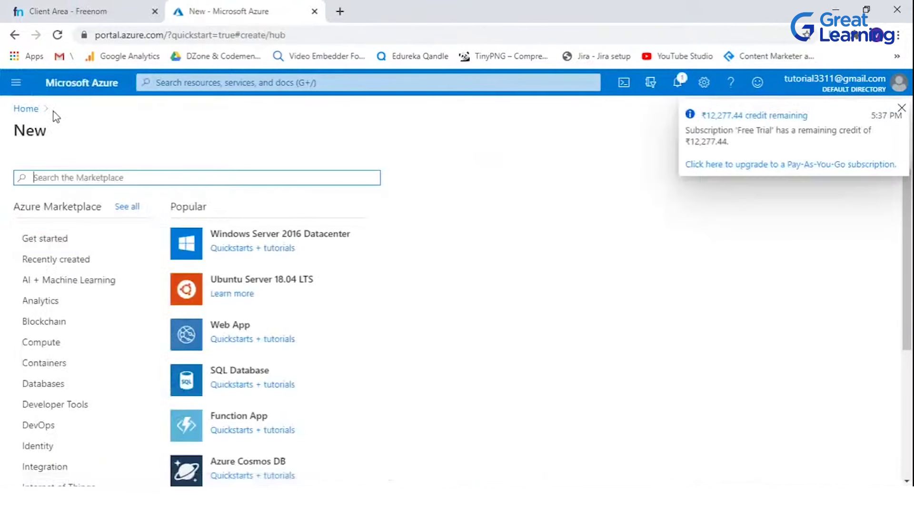
Step: Find WordPress Certified by Bitnami in the Marketplace and start creating a VM from it
type("word")
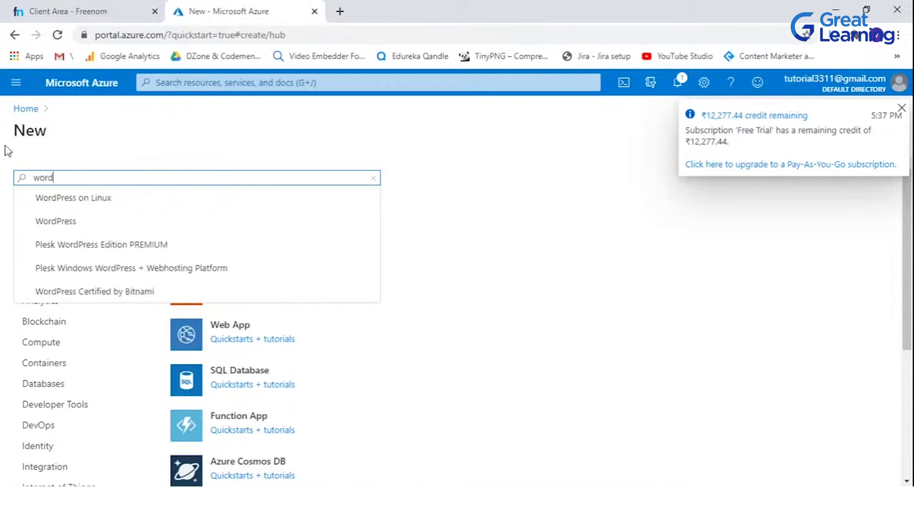
left_click(61, 292)
left_click(111, 223)
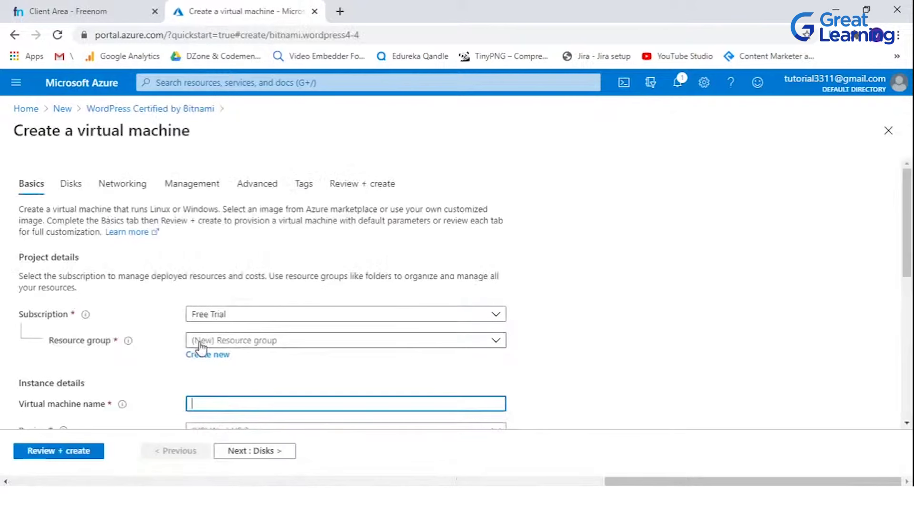
Step: Create the new resource group SecondDemo321 and name the virtual machine SampleDemo
left_click(199, 354)
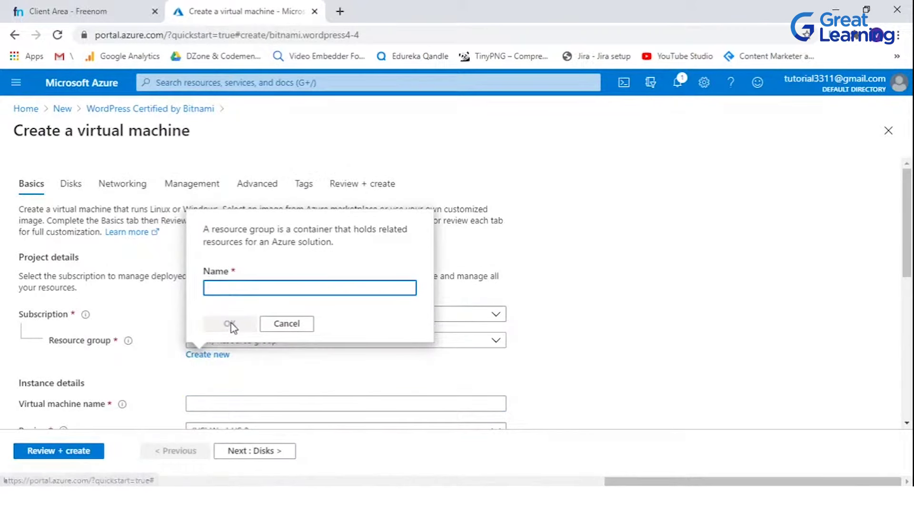
type("S")
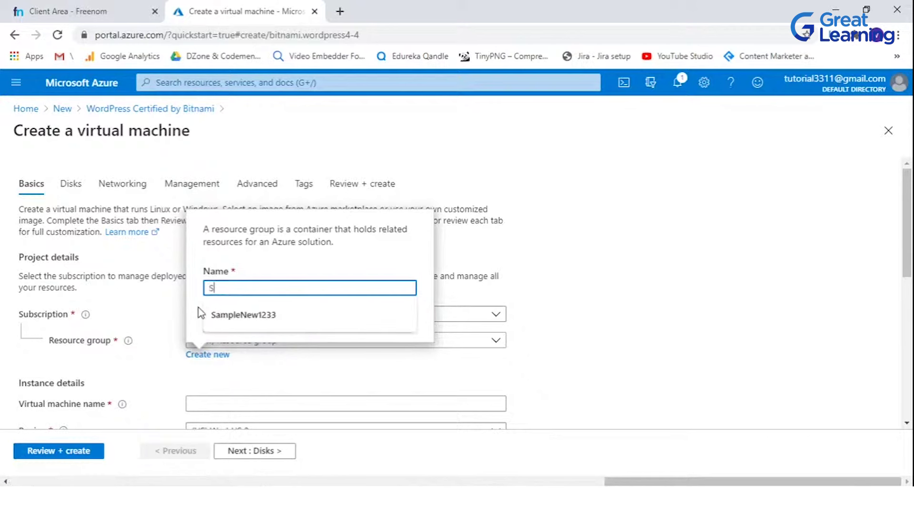
type("econdD")
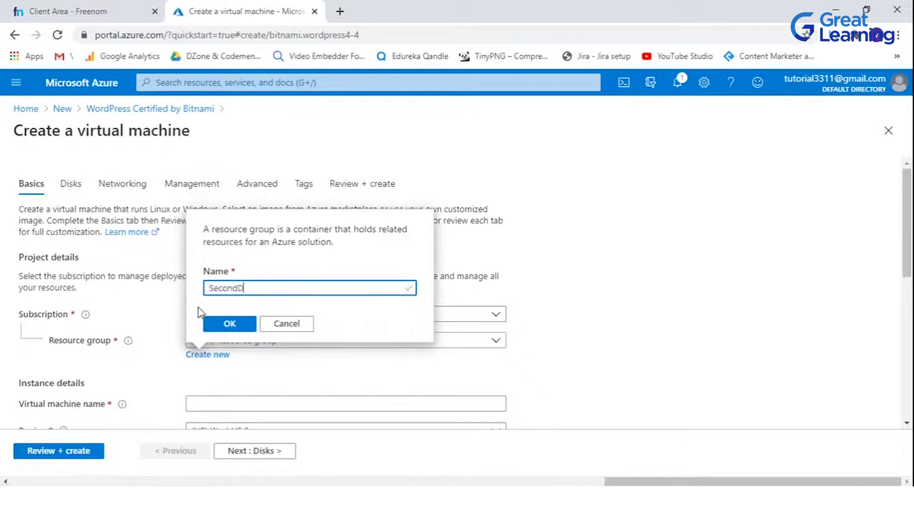
type("emo321")
left_click(229, 323)
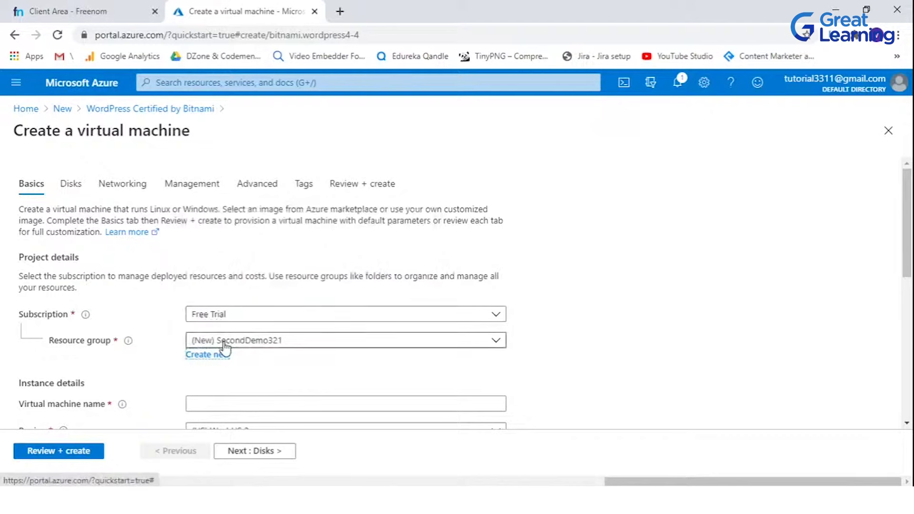
left_click(209, 404)
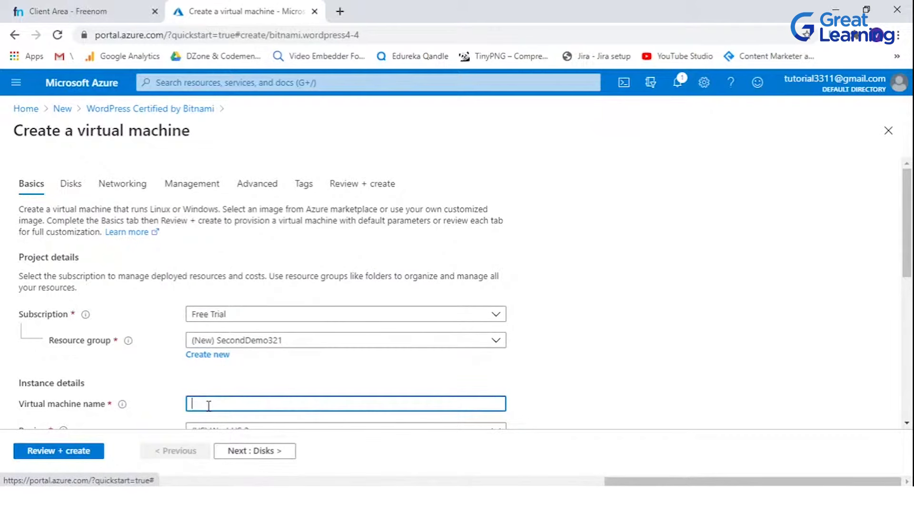
type("SampleDemo")
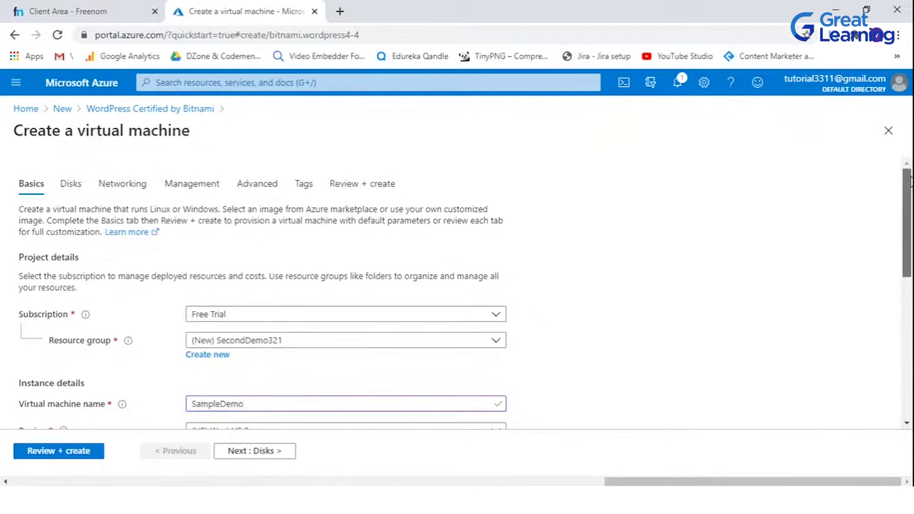
scroll(452, 228, "down", 4)
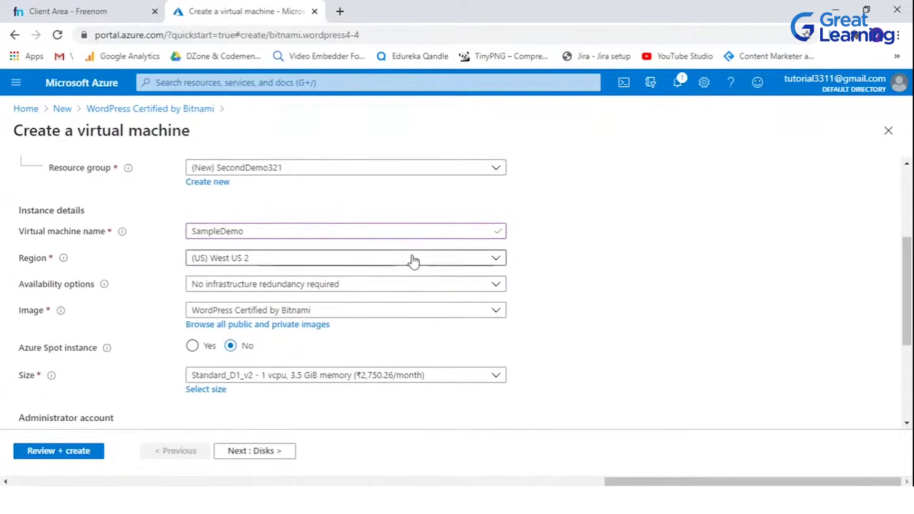
Step: Set the VM region to (US) East US and its size to Standard_DS1_v2
left_click(299, 258)
left_click(227, 327)
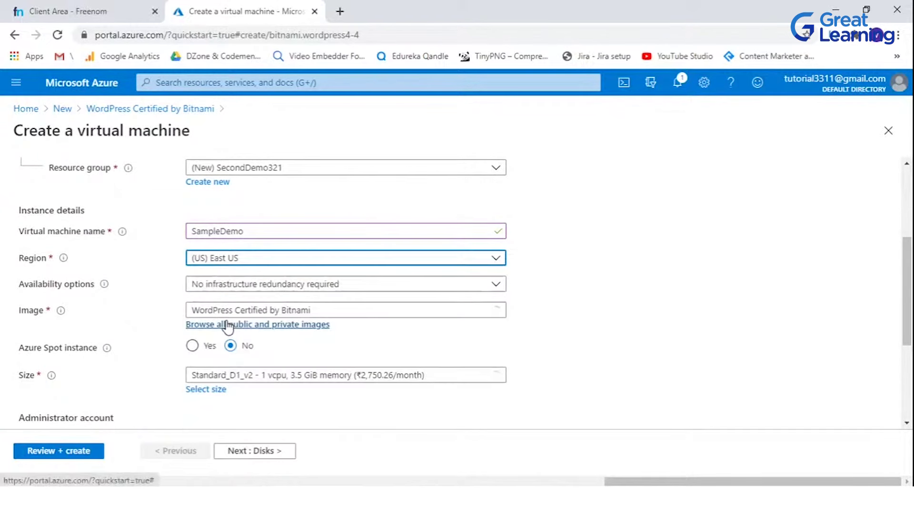
left_click(271, 379)
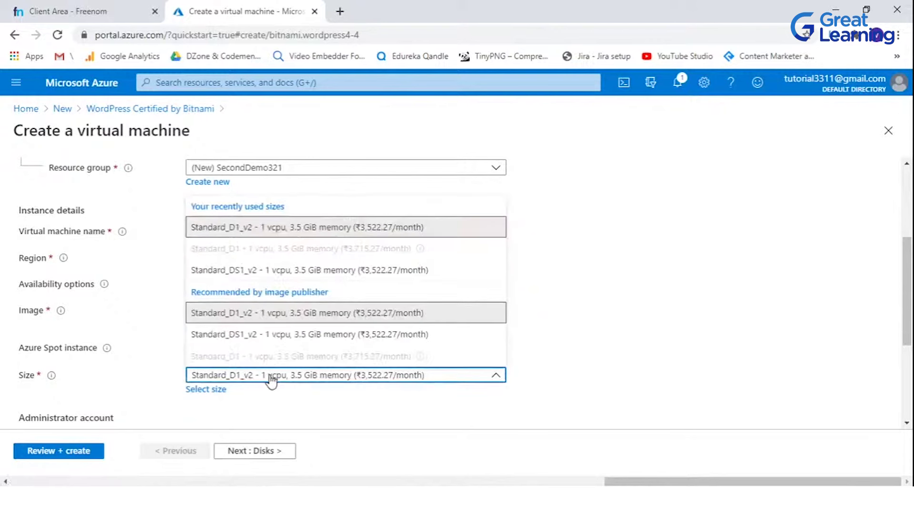
left_click(269, 336)
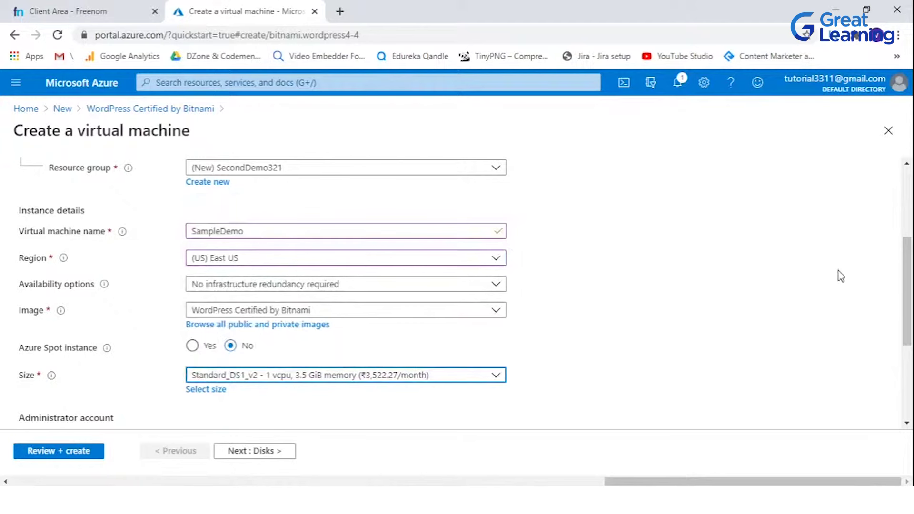
Step: Switch the admin account to password authentication and fill in the password and its confirmation
scroll(907, 292, "down", 4)
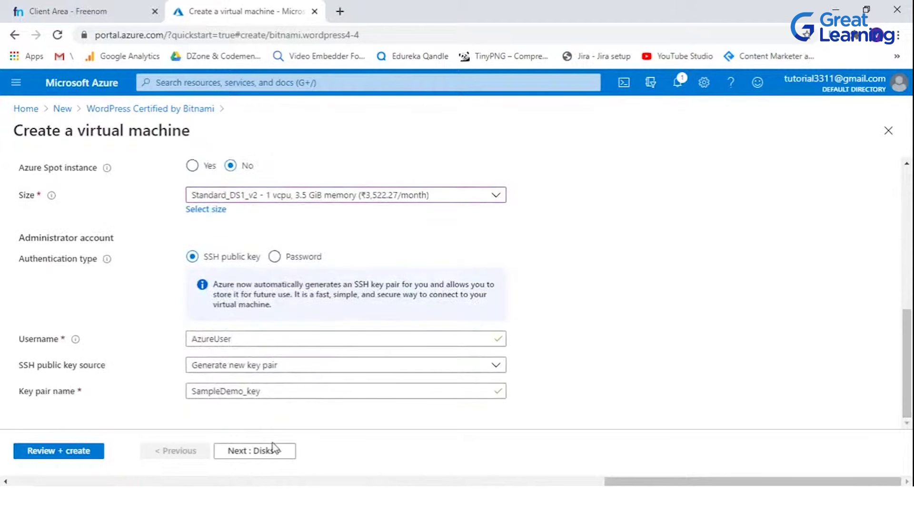
left_click(288, 255)
left_click(226, 363)
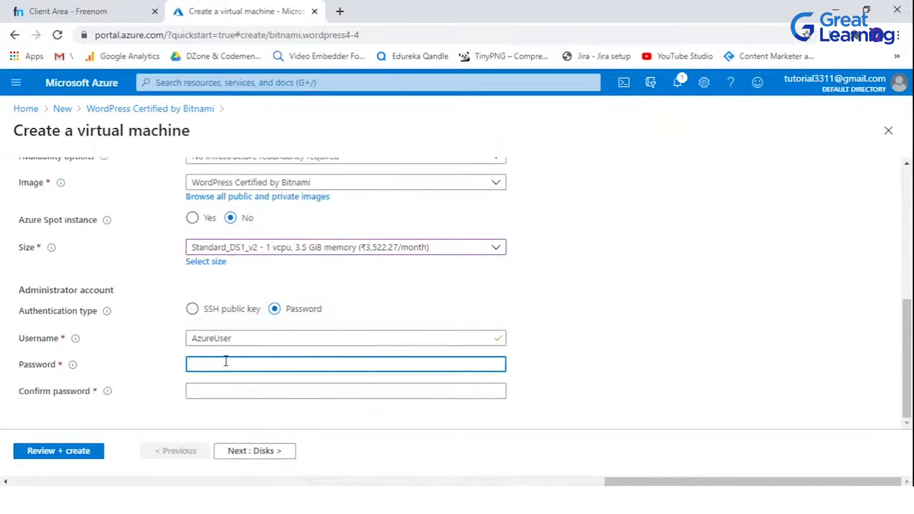
type("•••••")
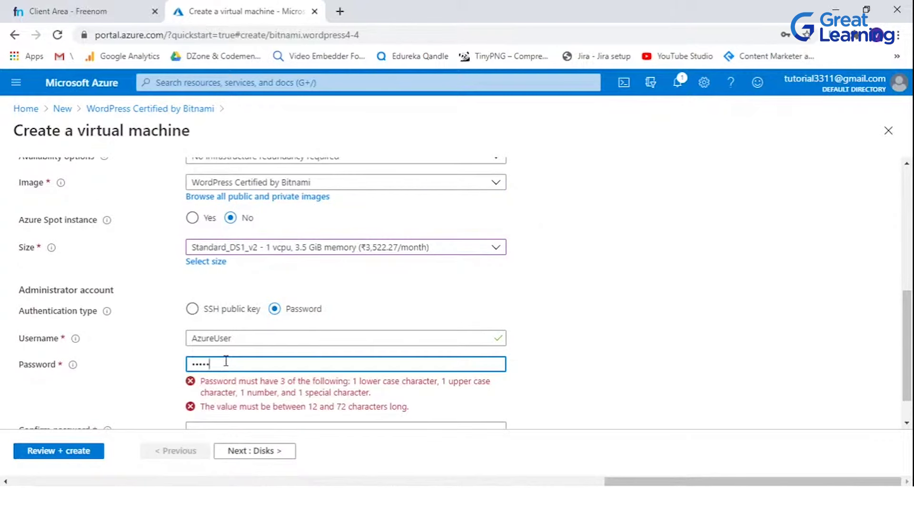
type("•••••••")
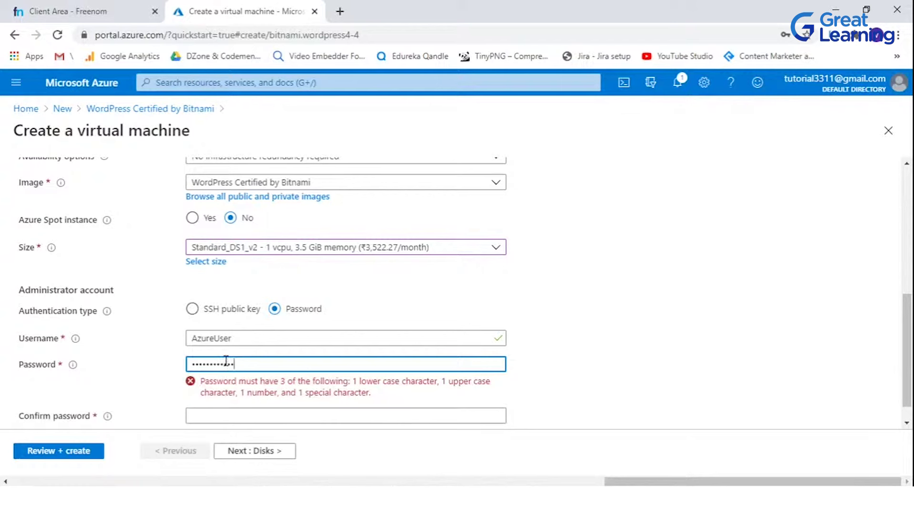
left_click(217, 387)
type("••••")
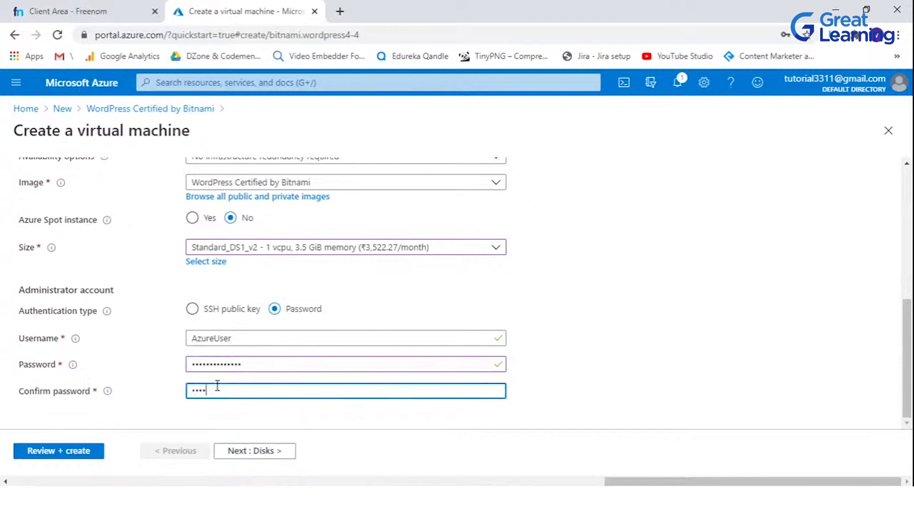
type("••")
Step: Validate and deploy the SampleDemo VM, then bring up the Freenom subscriptions tab
left_click(89, 450)
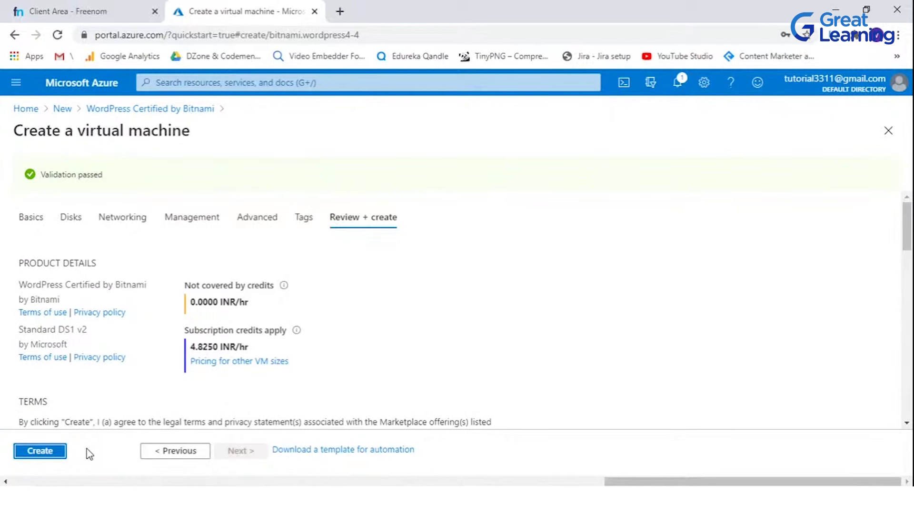
left_click(37, 453)
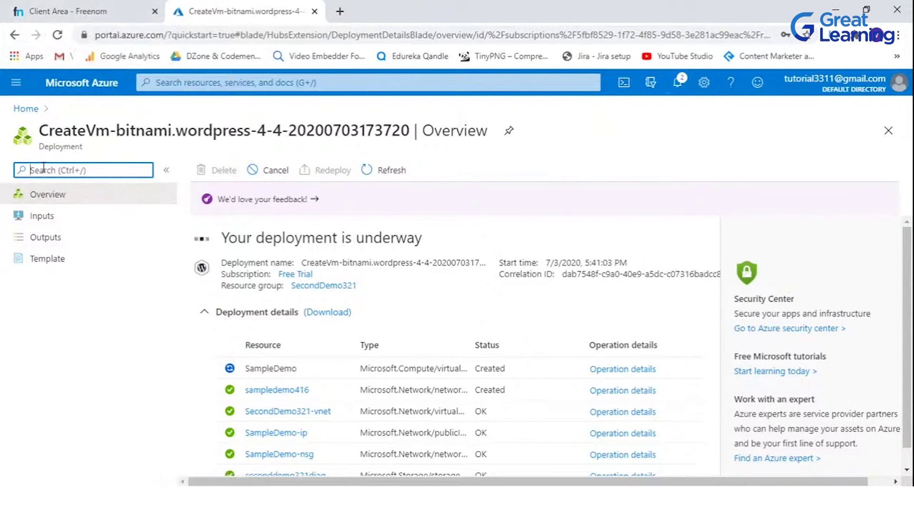
left_click(79, 9)
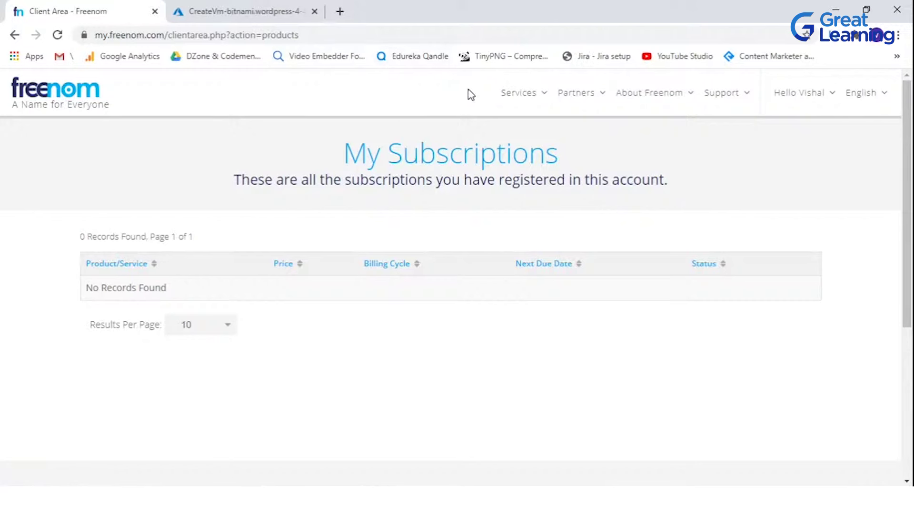
Step: Search Freenom's Register a New Domain page for SampleDem321 availability
left_click(514, 100)
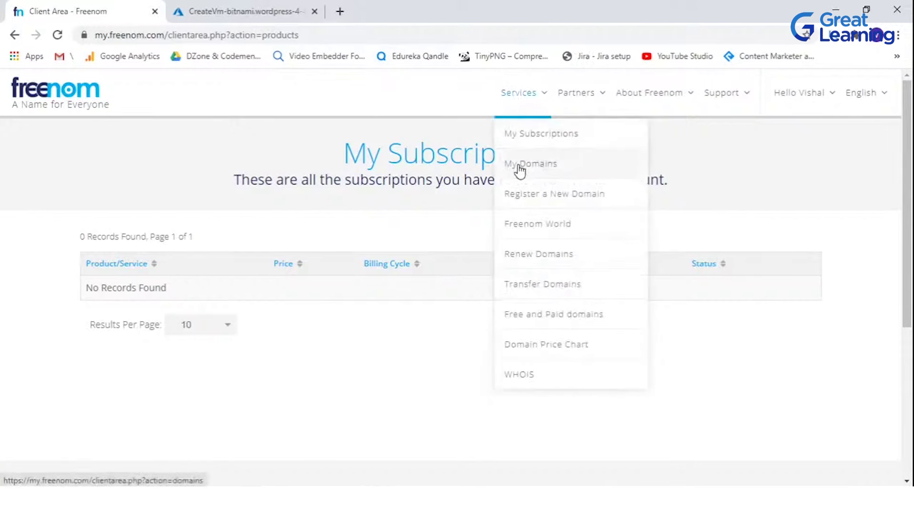
left_click(519, 196)
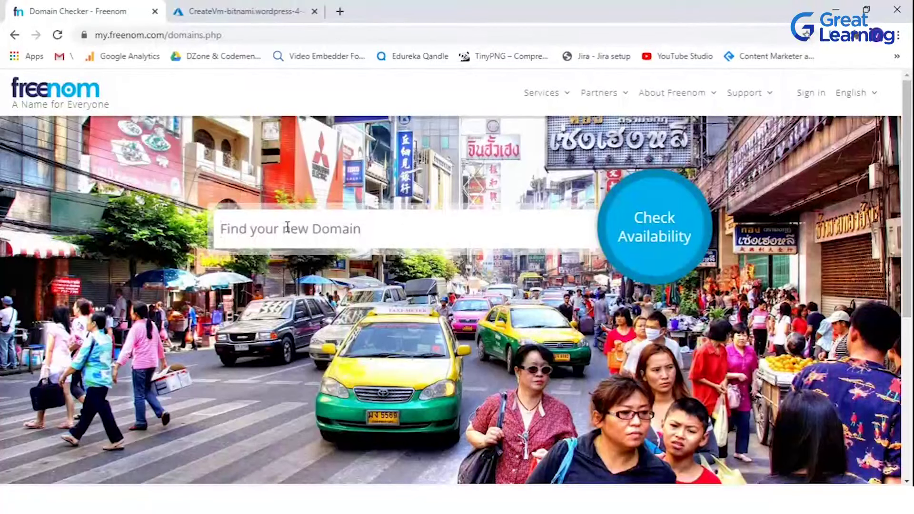
type("SampleDem")
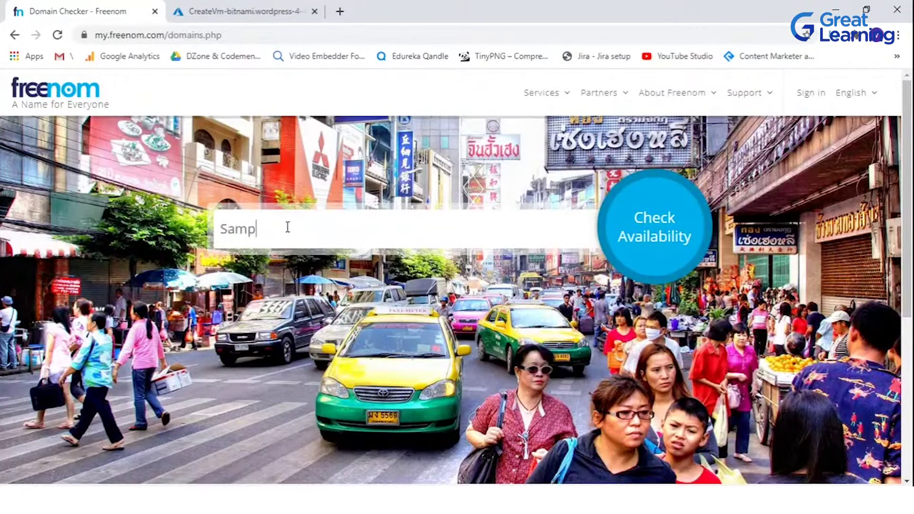
type("321")
left_click(629, 238)
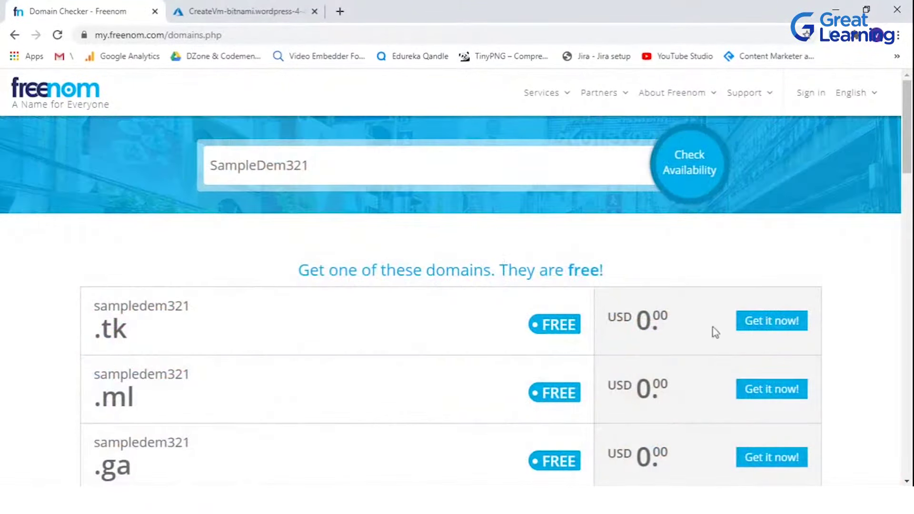
Step: Check out the free sampledem321.tk domain using Freenom DNS, then return to Azure
left_click(769, 325)
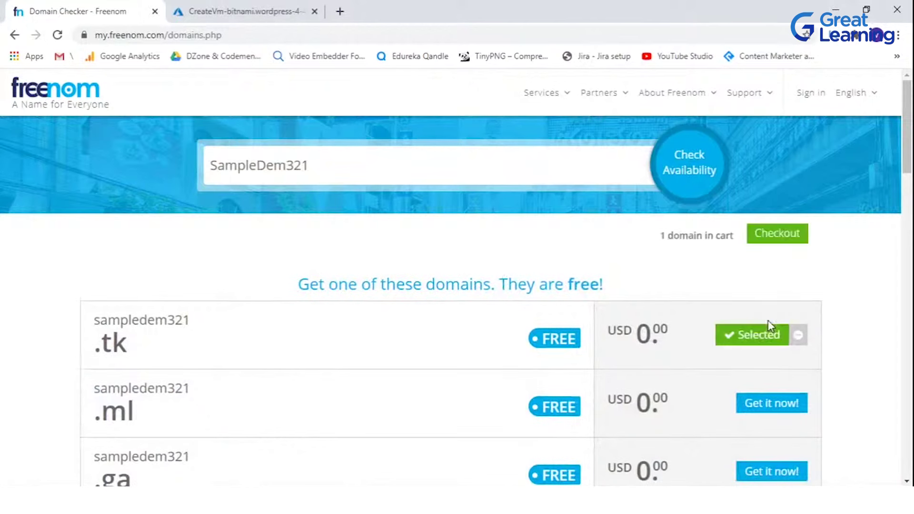
left_click(777, 234)
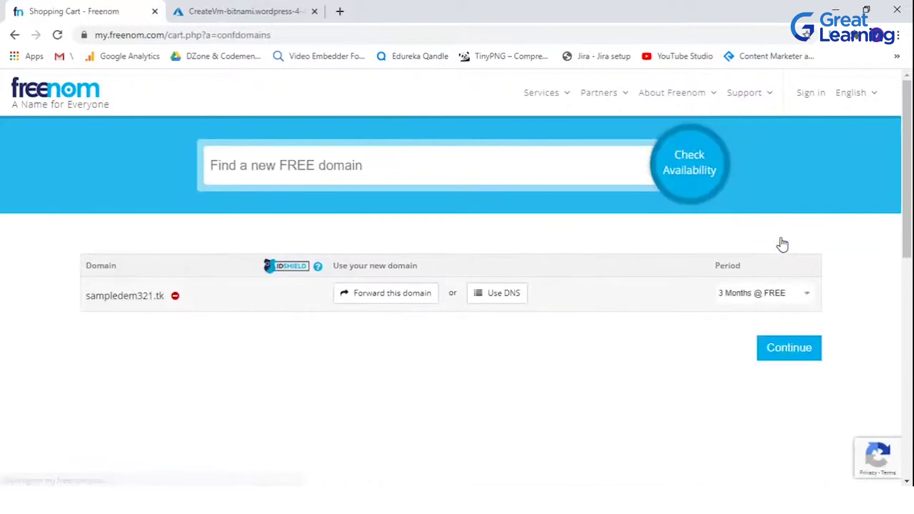
left_click(492, 298)
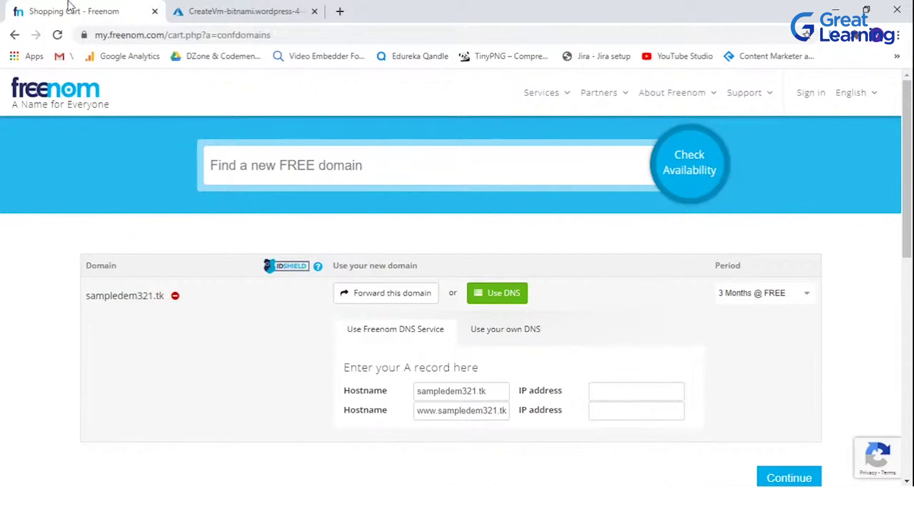
left_click(195, 10)
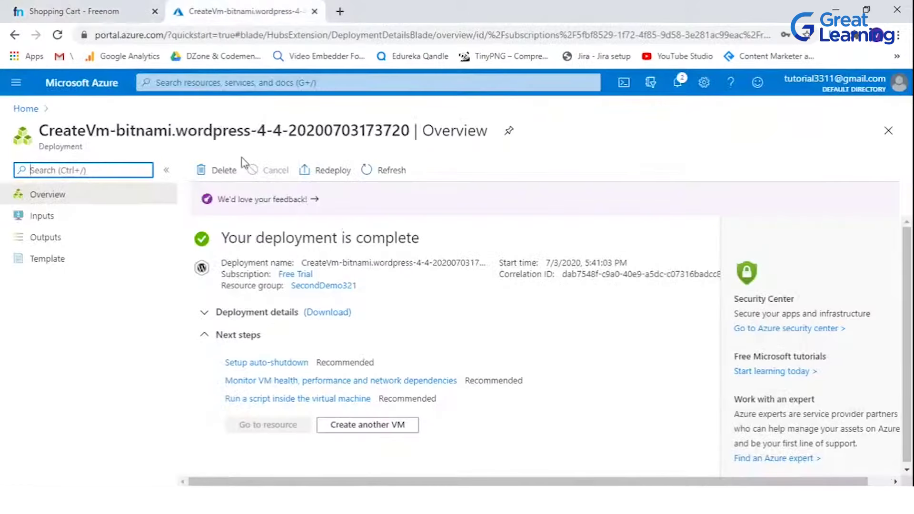
Step: Confirm the SampleDemo deployment in SecondDemo321 finished via notifications and details, then go Home
left_click(58, 36)
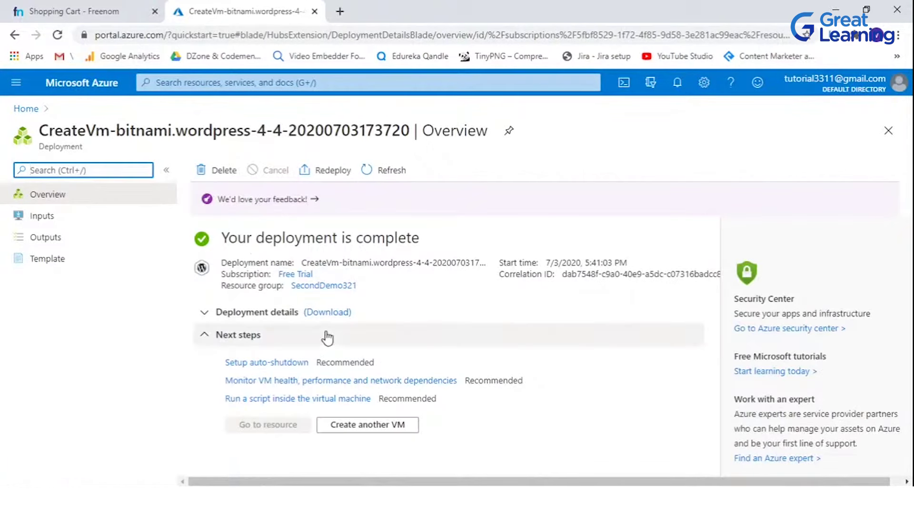
left_click(676, 85)
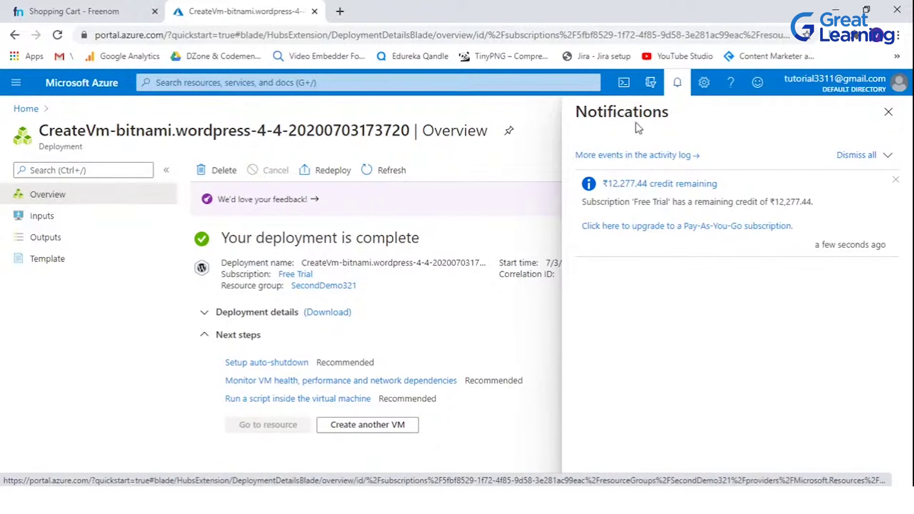
left_click(459, 322)
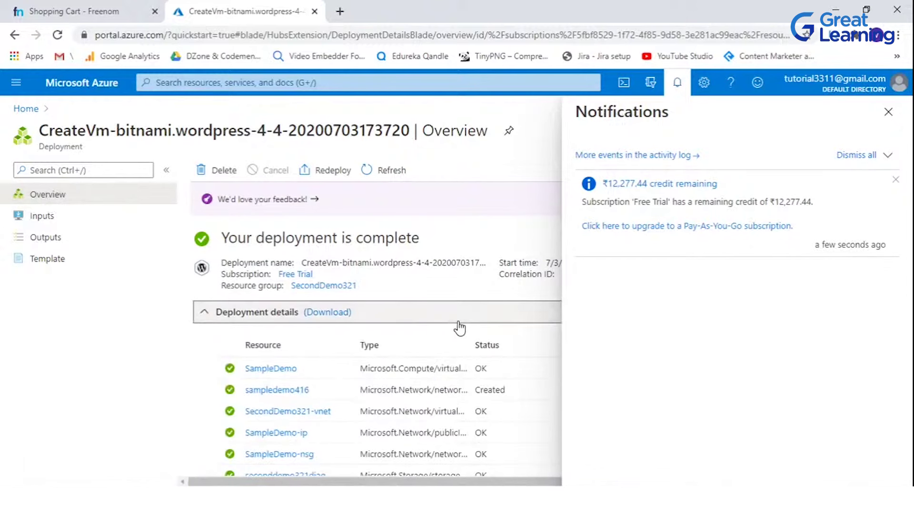
left_click(200, 315)
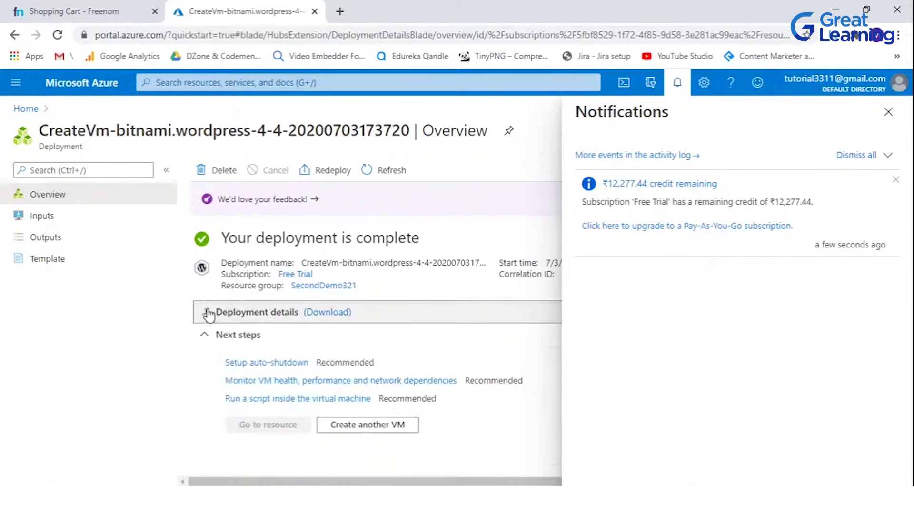
left_click(676, 82)
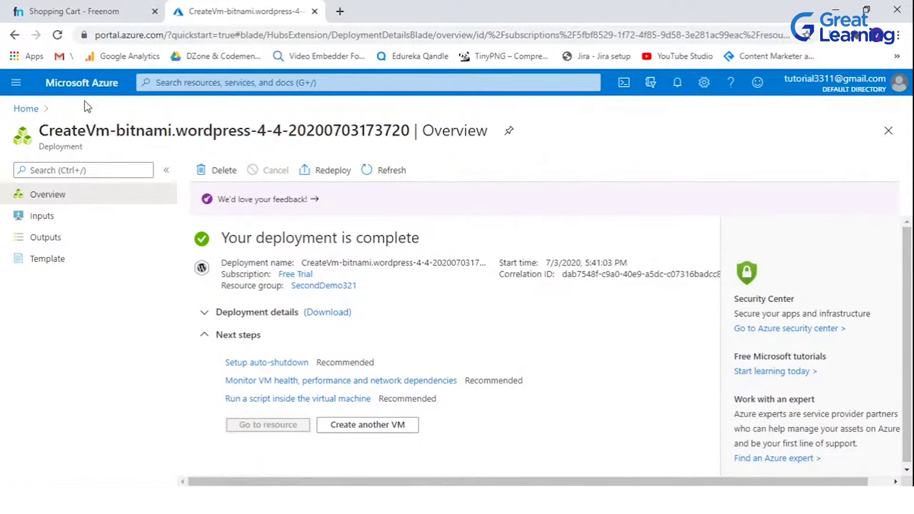
left_click(57, 36)
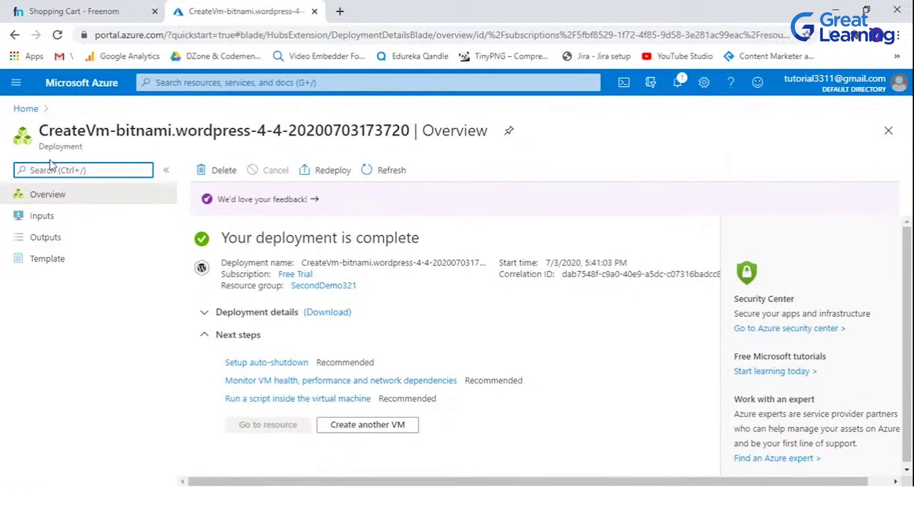
left_click(44, 194)
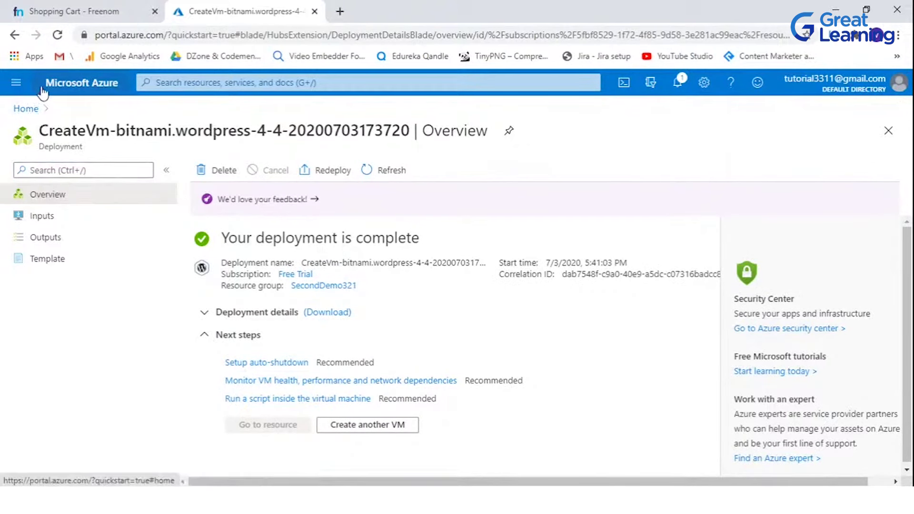
left_click(34, 106)
Step: Copy SampleDemo's public IP 23.96.53.245 from its overview and open an incognito window
left_click(19, 85)
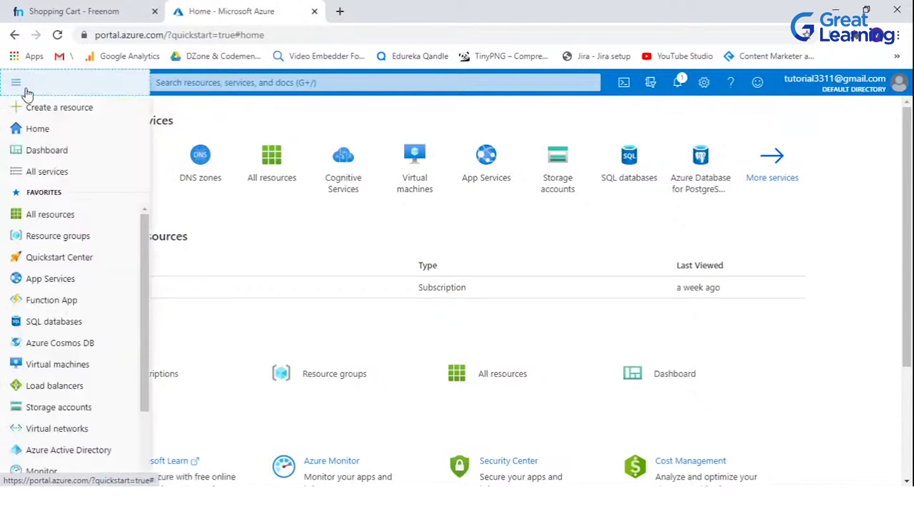
left_click(41, 150)
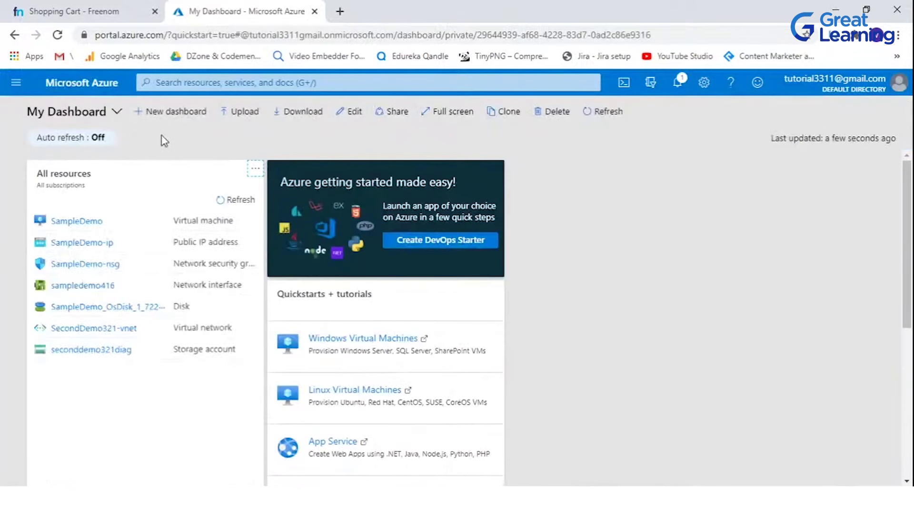
left_click(96, 228)
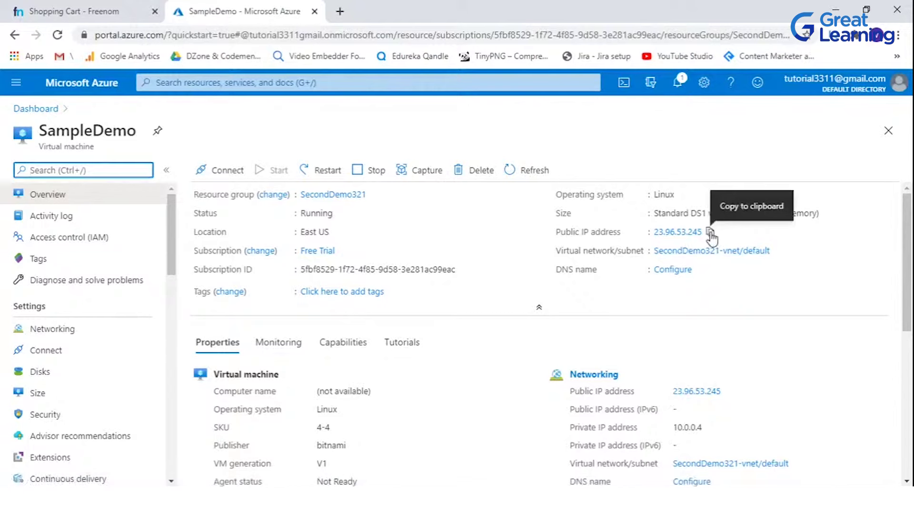
left_click(710, 232)
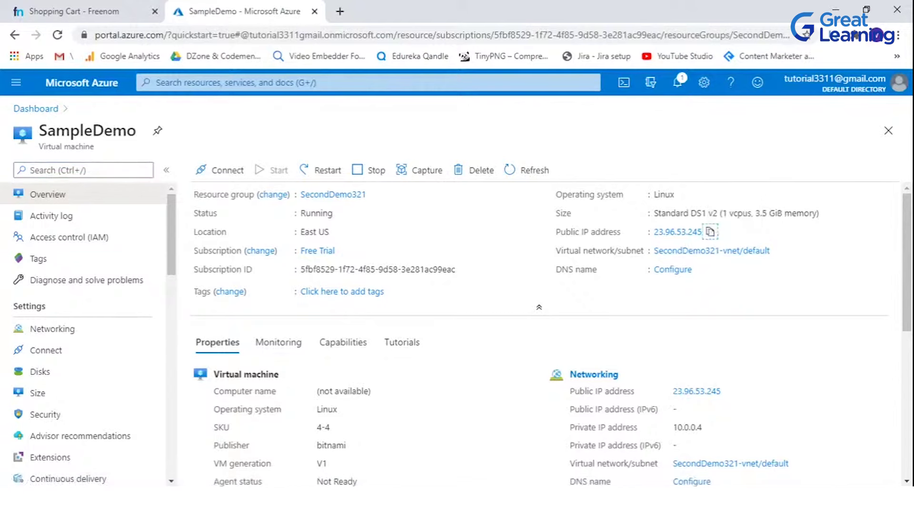
right_click(377, 500)
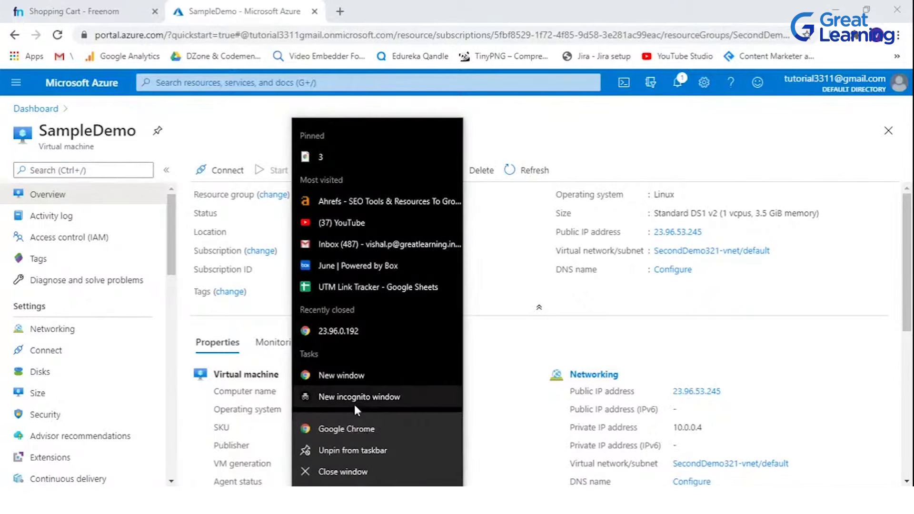
left_click(354, 404)
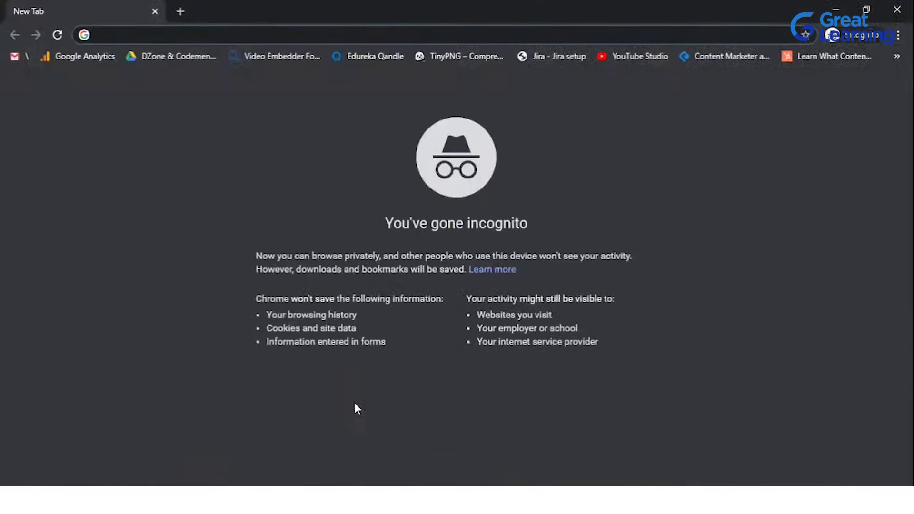
key("ctrl+v")
key("Return")
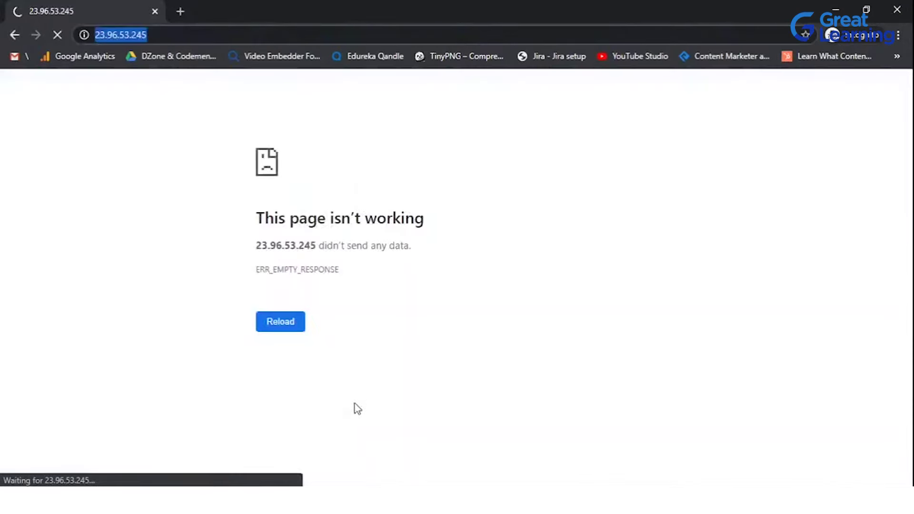
left_click(156, 33)
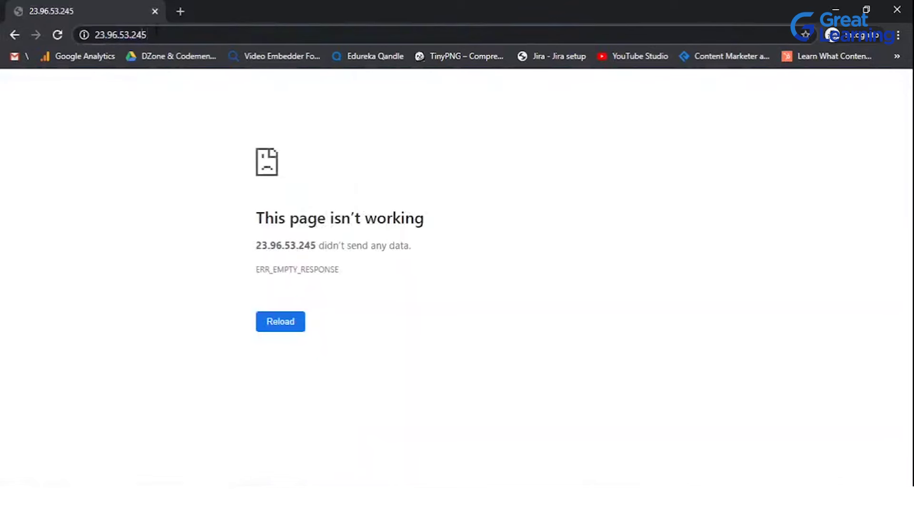
key("Home")
type("htt")
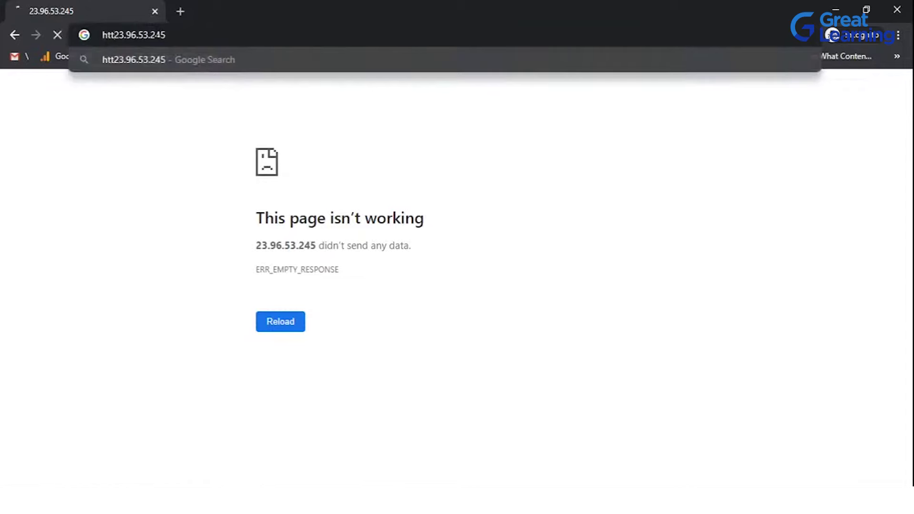
type("p")
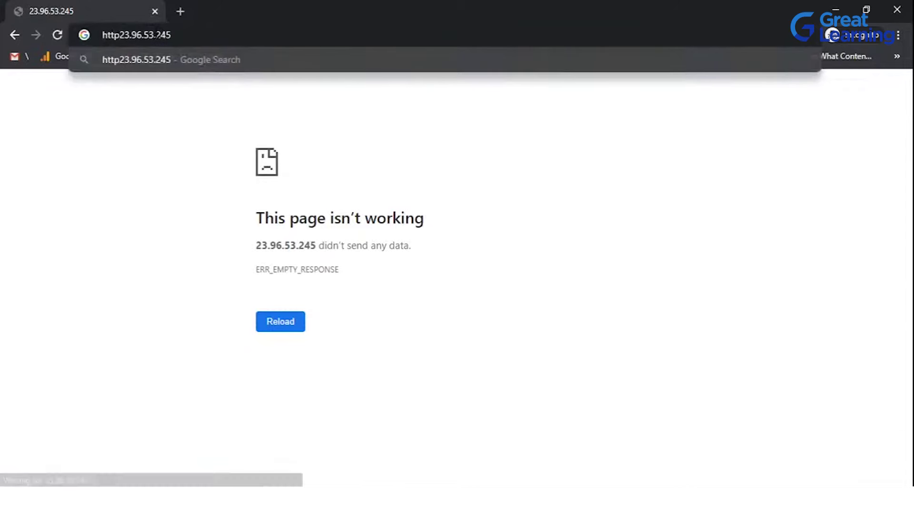
type(":")
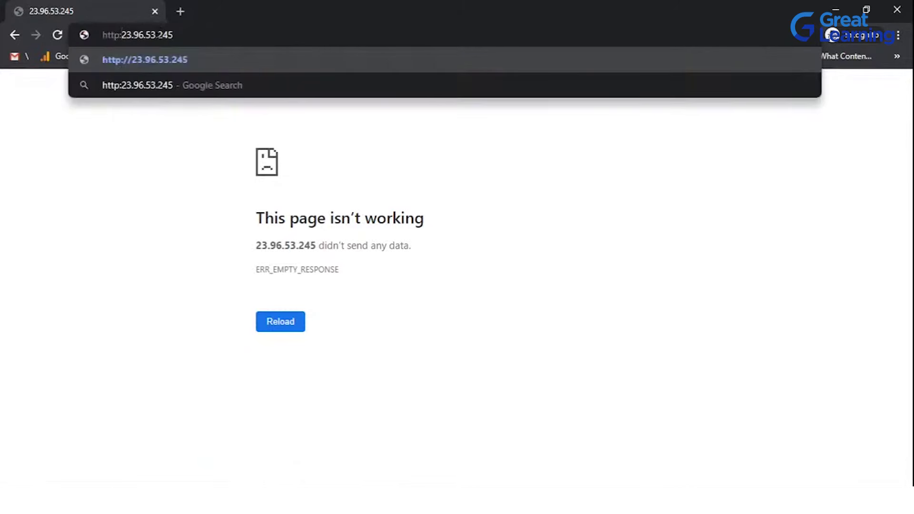
type("//")
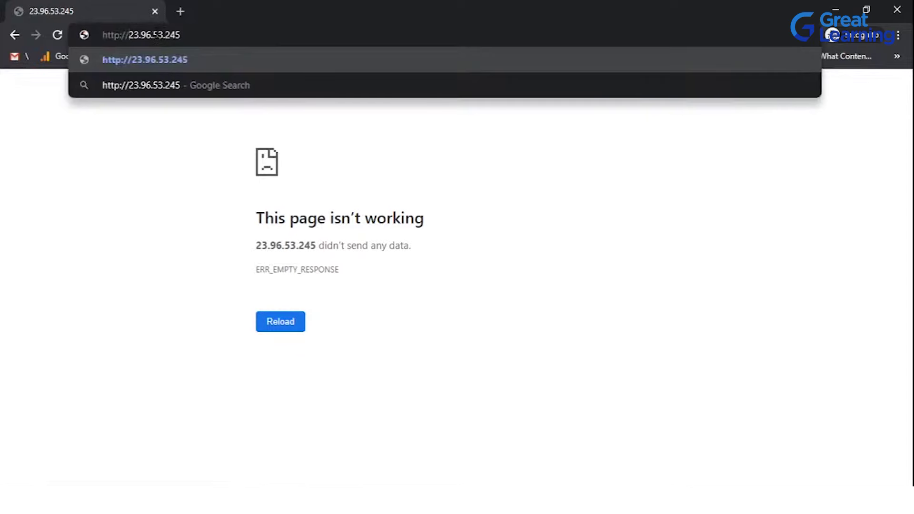
key("Return")
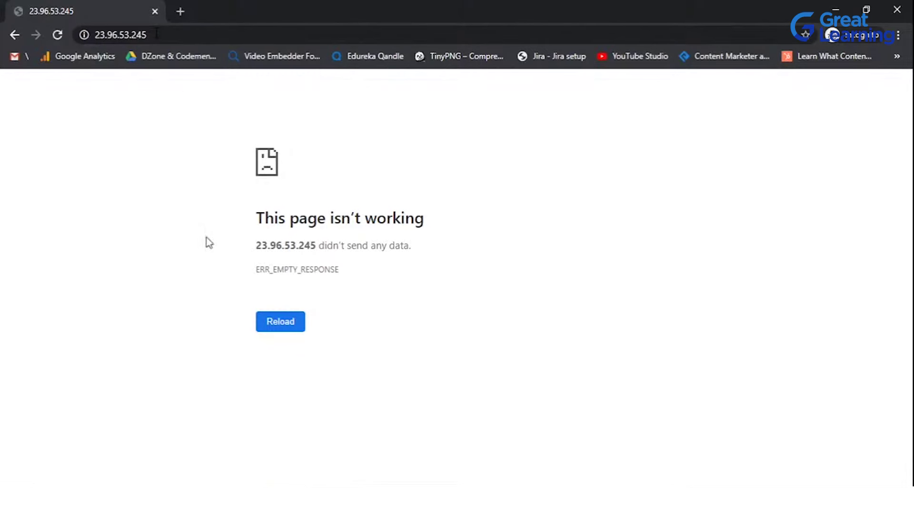
left_click(288, 326)
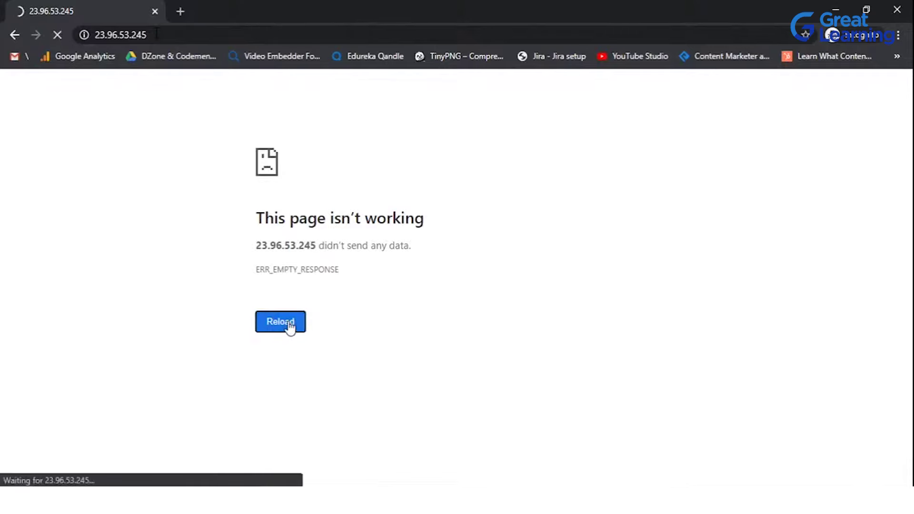
left_click(893, 9)
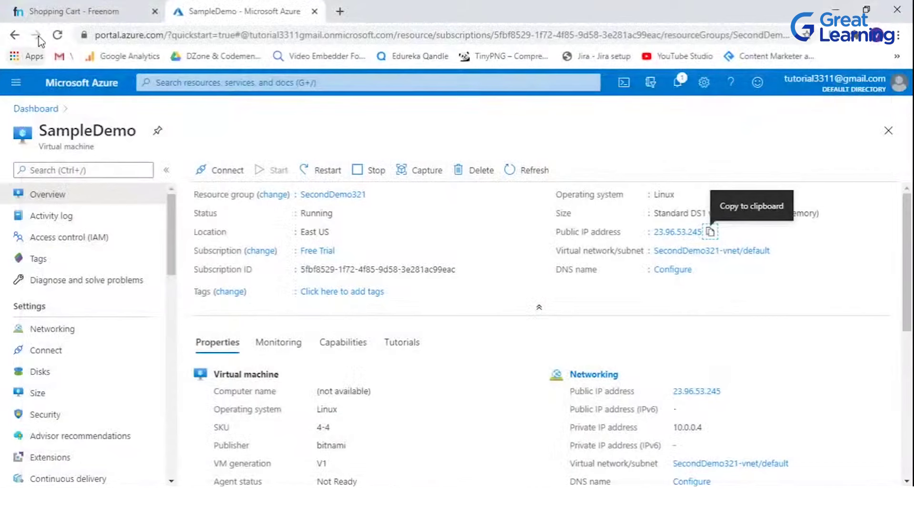
Step: Refresh the SampleDemo overview and copy its public IP 23.96.53.245 again
left_click(57, 36)
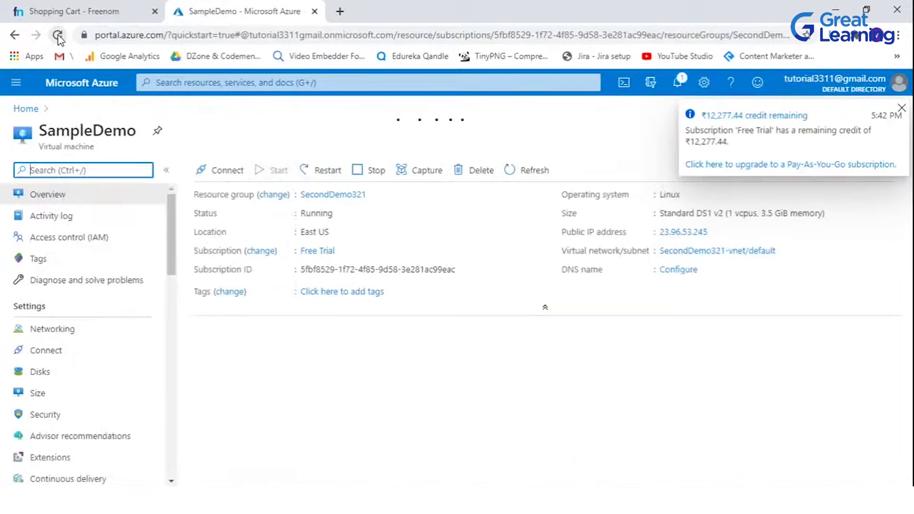
left_click(709, 233)
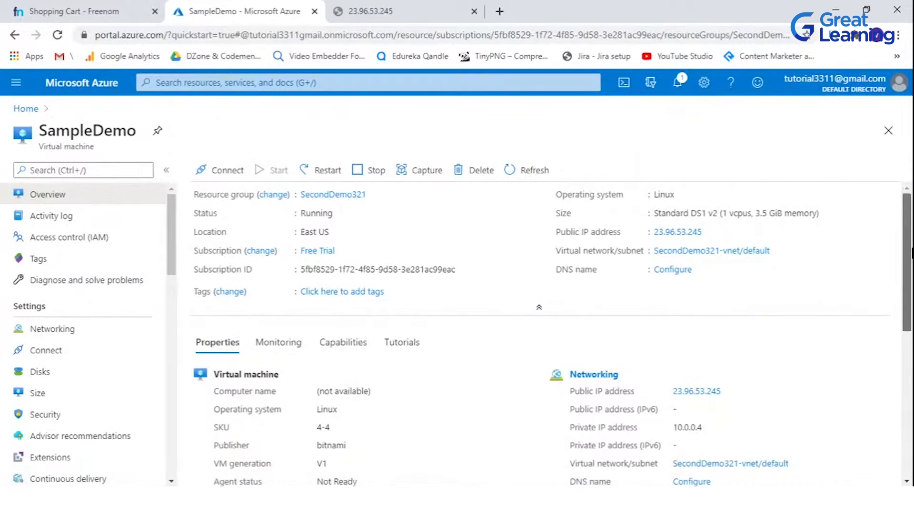
left_click_drag(911, 255, 912, 402)
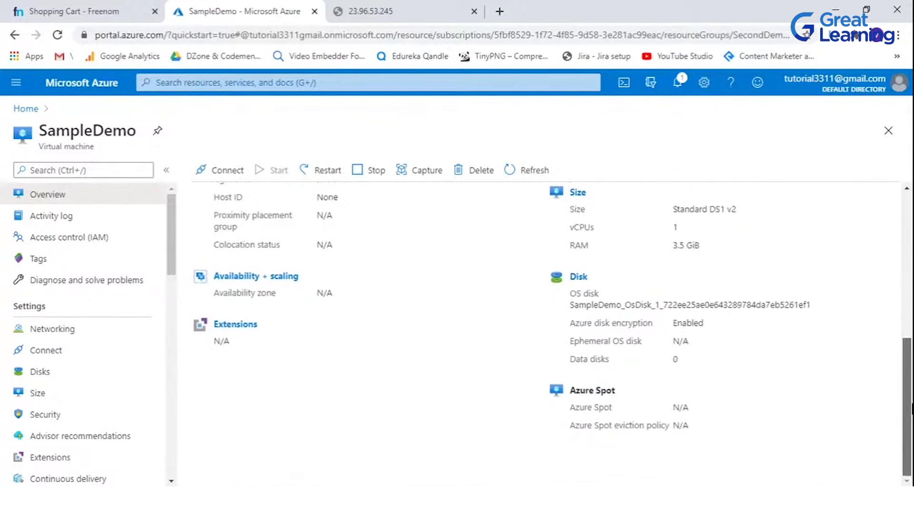
left_click_drag(911, 408, 911, 274)
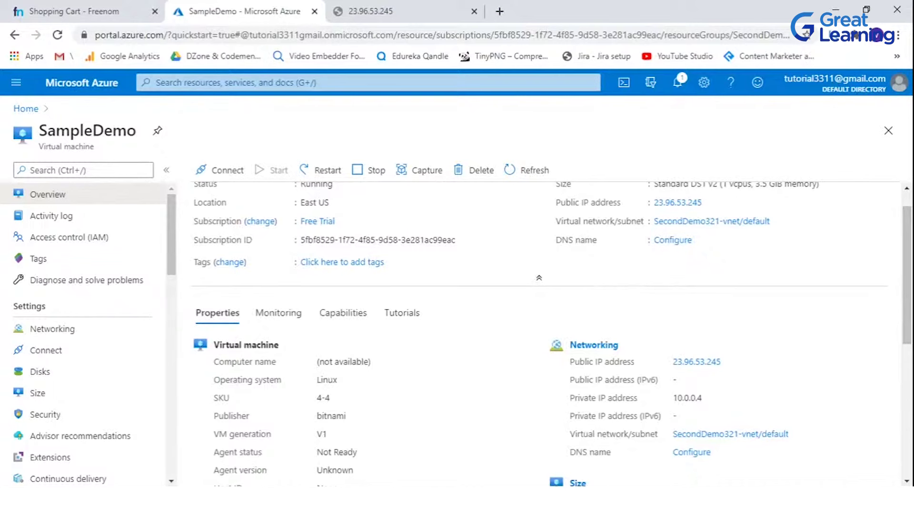
left_click(319, 397)
Step: Retry 23.96.53.245 in a new incognito window, then go to SampleDemo's Boot diagnostics
key("ctrl+v")
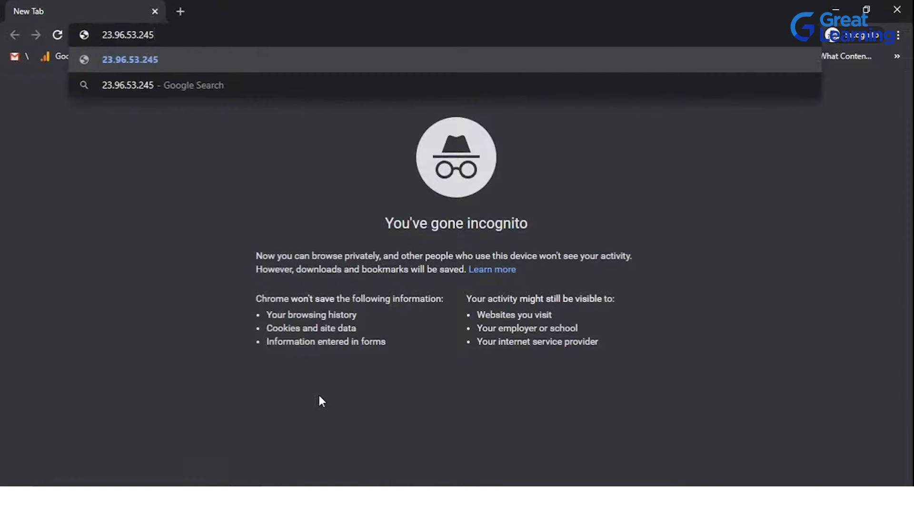
key("Return")
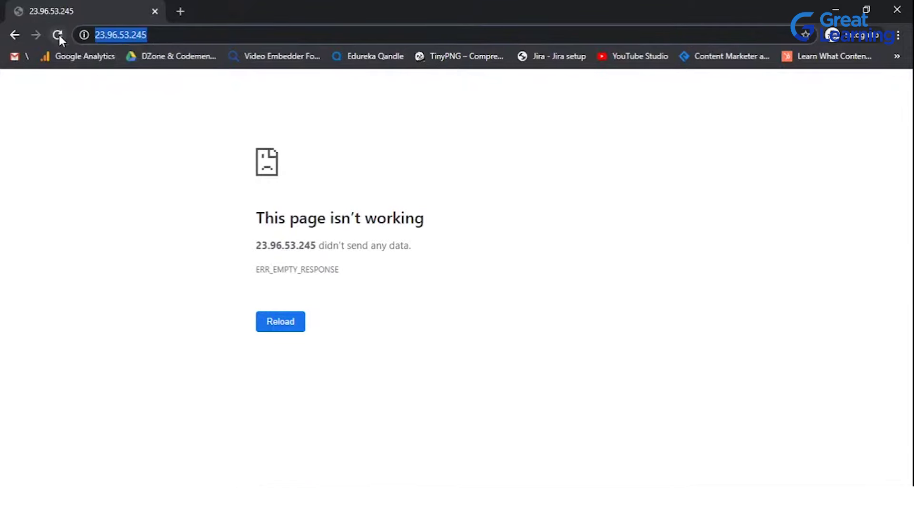
left_click(58, 35)
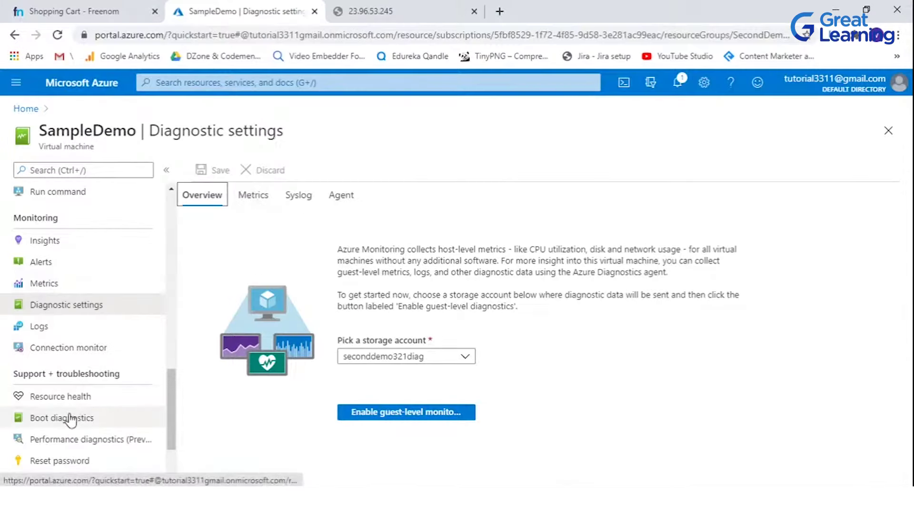
left_click(64, 418)
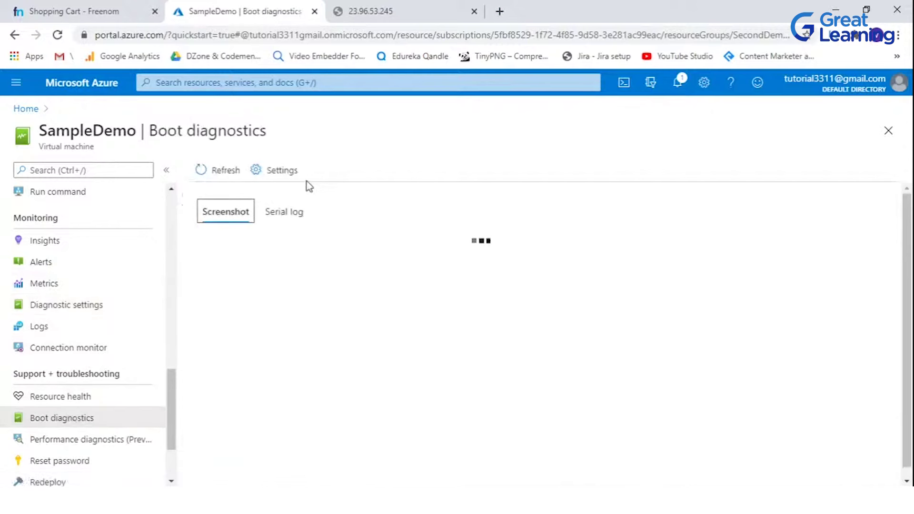
Step: Open SampleDemo's Serial log and start a find-in-page search for 'bitnami'
left_click(277, 214)
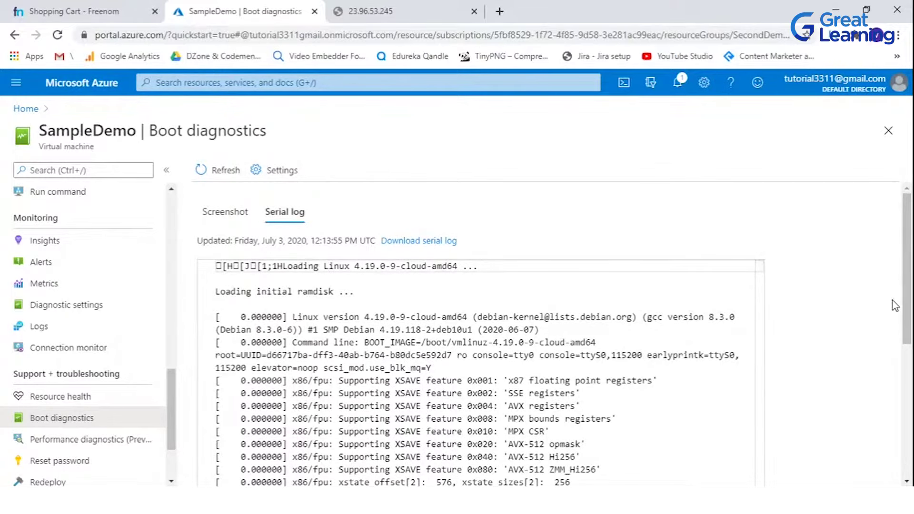
left_click_drag(907, 298, 910, 430)
left_click(705, 328)
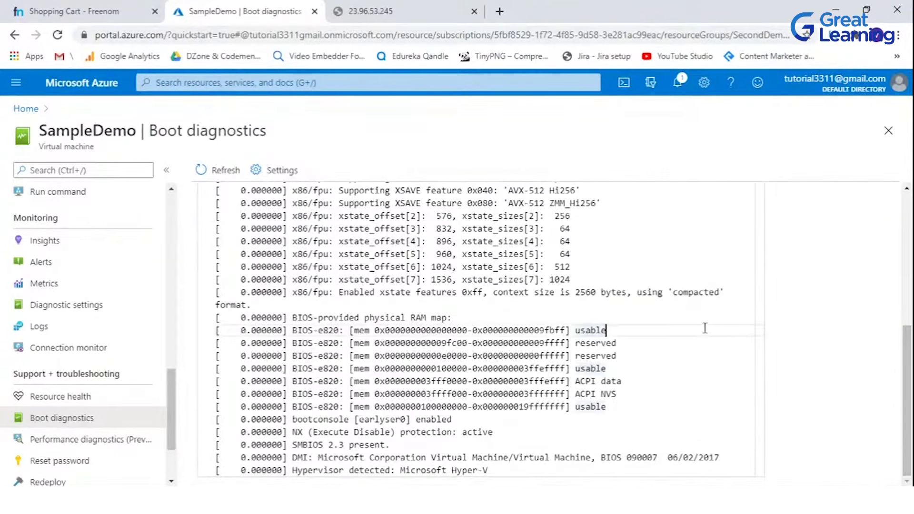
key("ctrl+f")
type("setting")
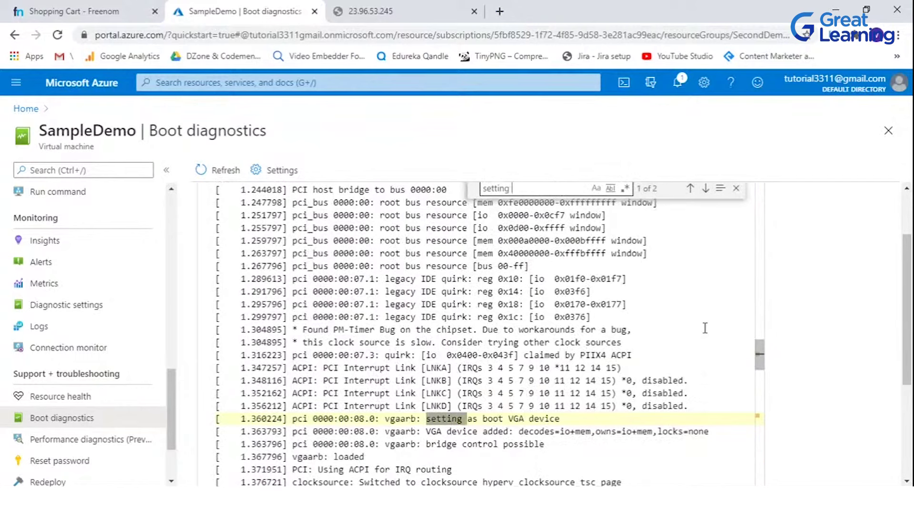
type(" bit")
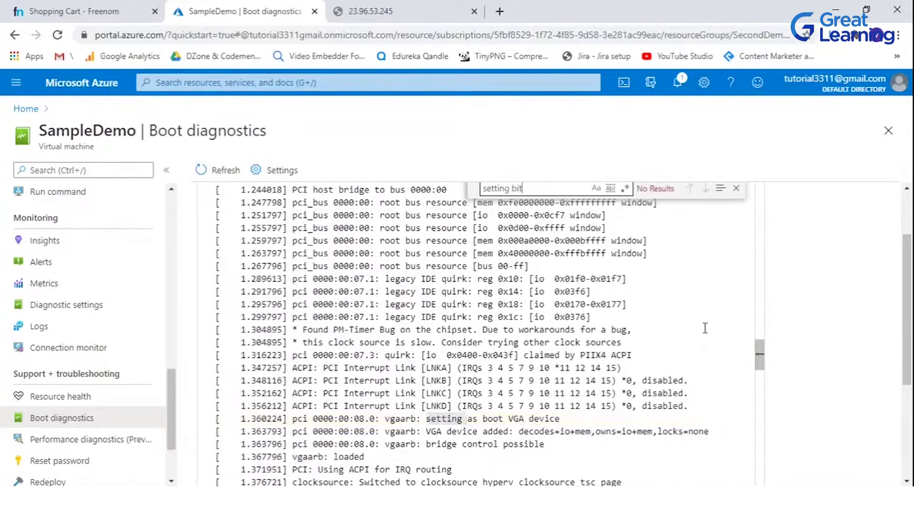
type("nam")
key("BackSpace")
key("BackSpace")
key("BackSpace")
key("BackSpace")
key("BackSpace")
key("BackSpace")
key("BackSpace")
key("BackSpace")
key("BackSpace")
key("BackSpace")
key("BackSpace")
key("BackSpace")
key("BackSpace")
key("BackSpace")
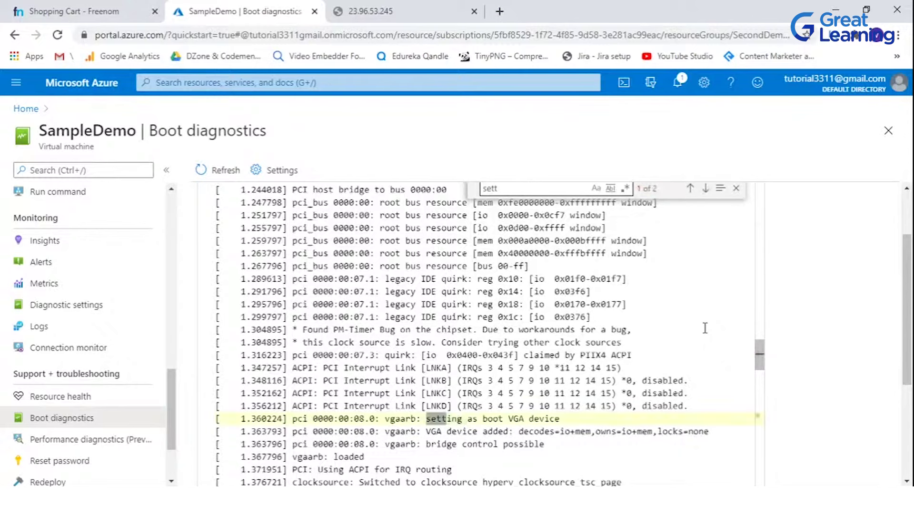
type("bitn")
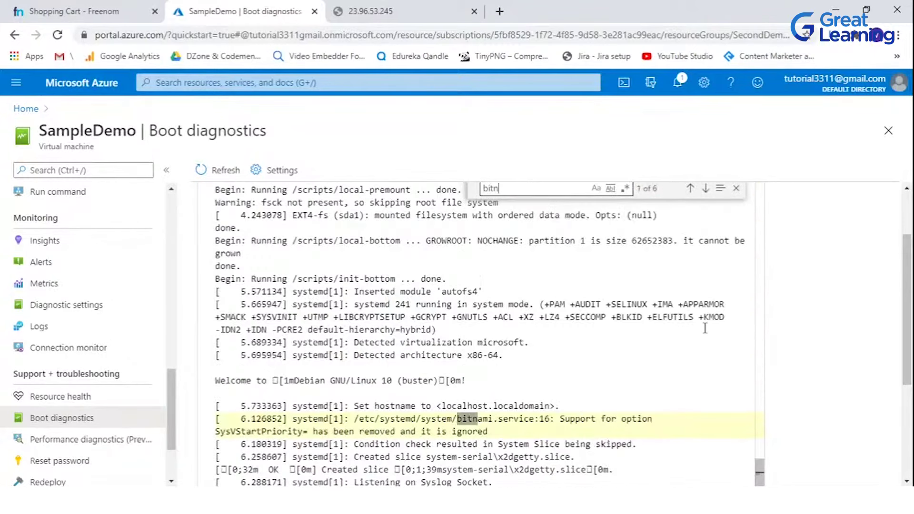
type("ame")
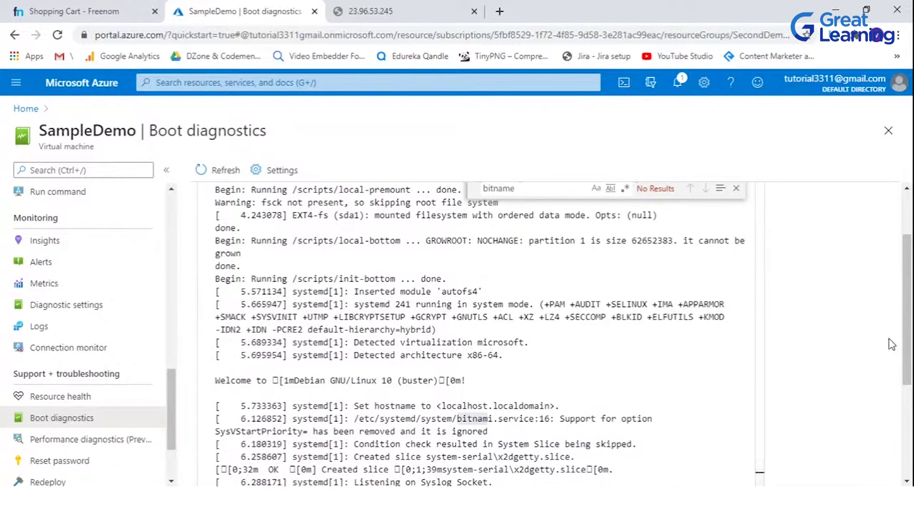
Step: Correct the search term to 'bitnami' and scroll down to the bitnami init script lines
scroll(912, 325, "down", 4)
scroll(880, 189, "up", 6)
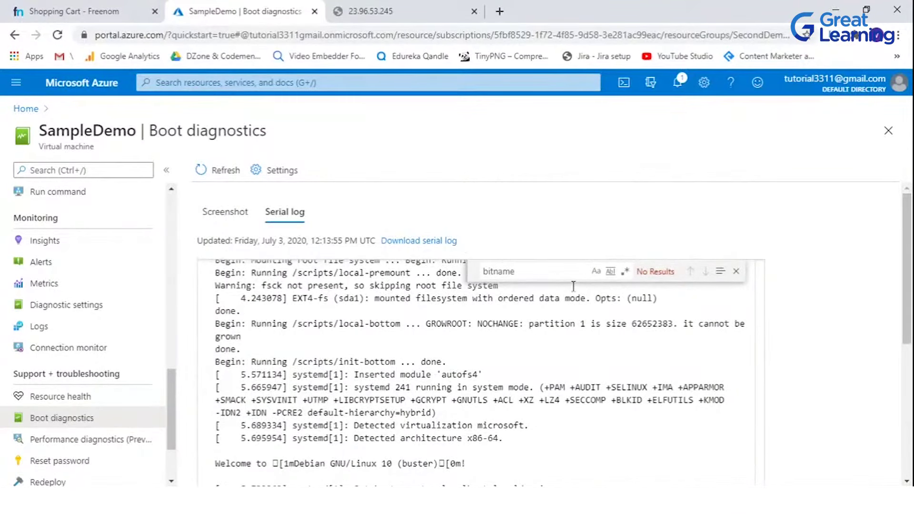
left_click(735, 271)
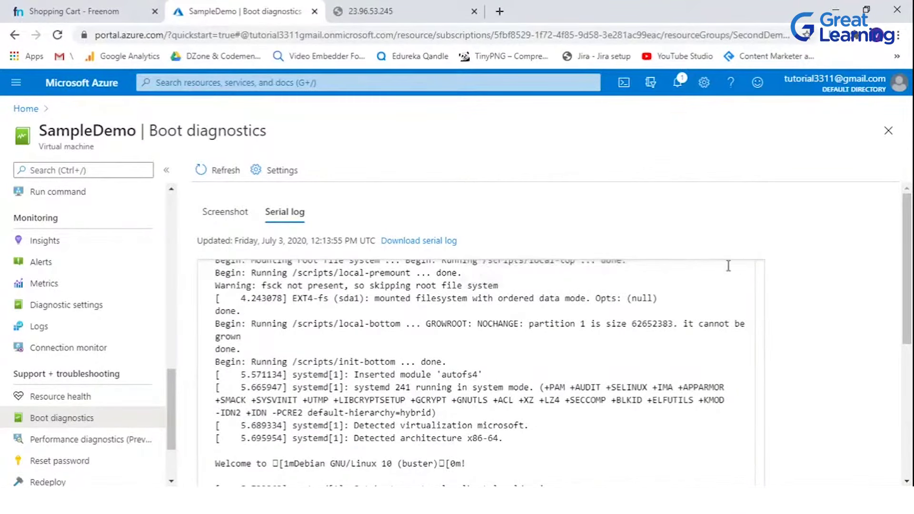
key("ctrl+f")
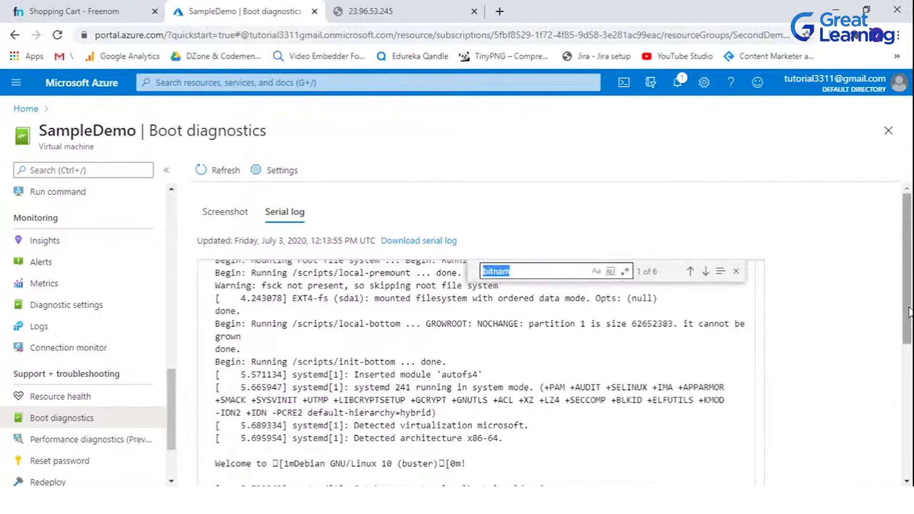
type("bitname")
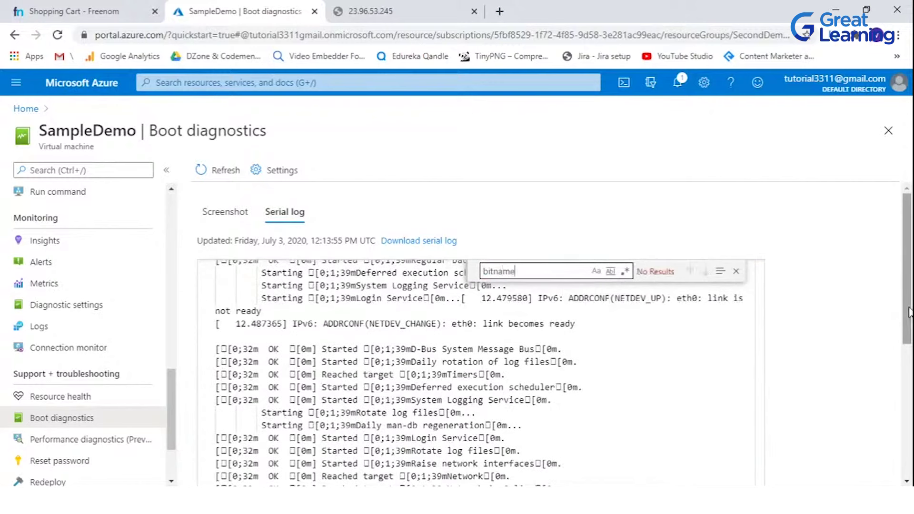
key("BackSpace")
type("i se")
key("BackSpace")
key("BackSpace")
left_click_drag(911, 321, 911, 479)
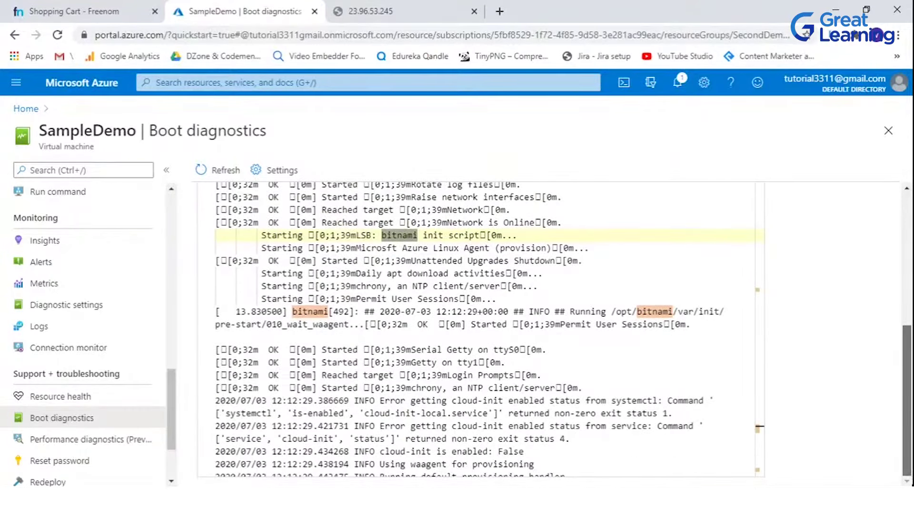
left_click_drag(171, 405, 164, 195)
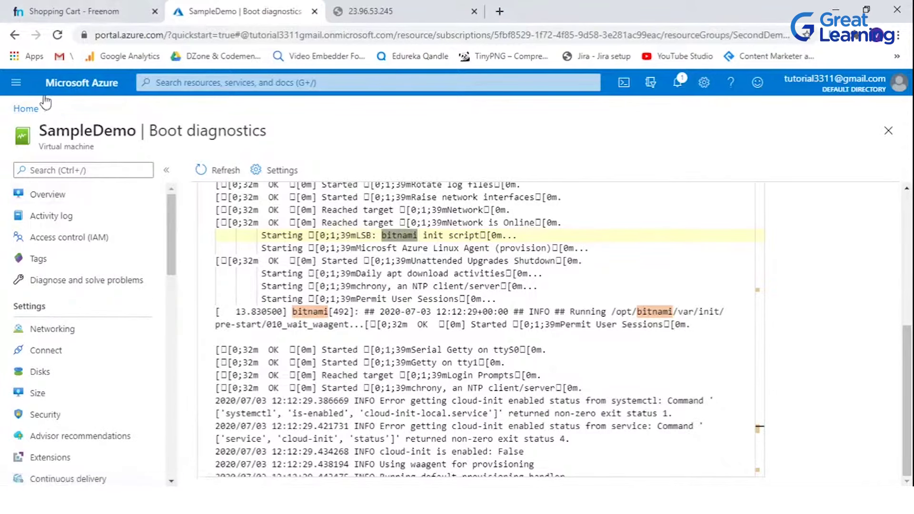
Step: Navigate through the dashboard to the SampleDemo-ip public IP resource
left_click(49, 91)
left_click(17, 83)
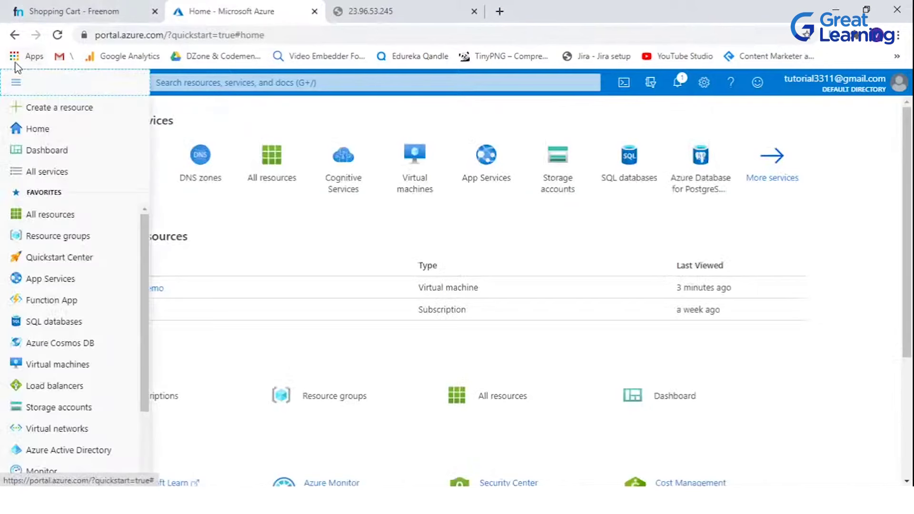
left_click(37, 150)
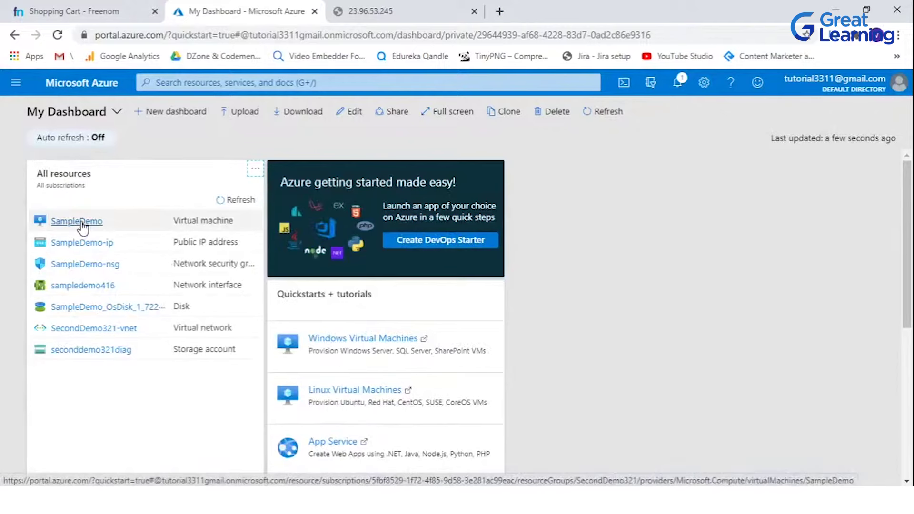
left_click(79, 243)
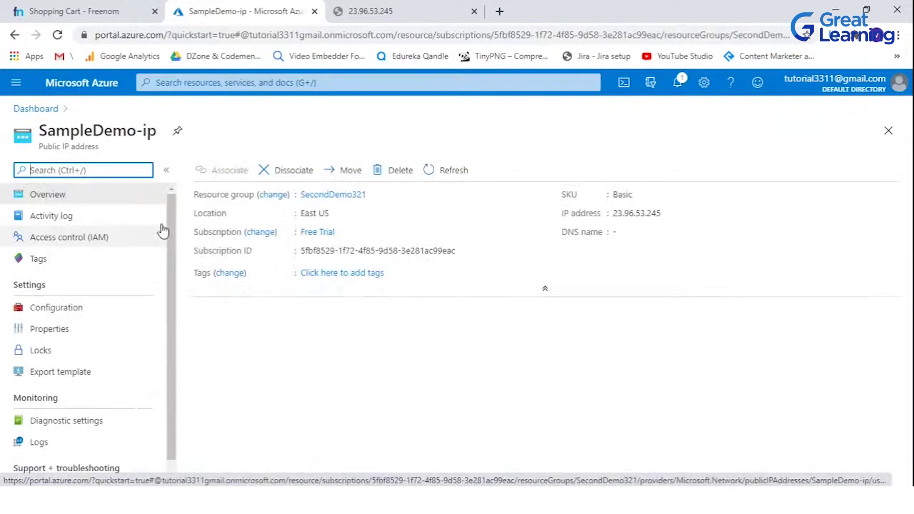
Step: Copy the IP 23.96.53.245 and bring forward the Chrome window showing its error page
mouse_move(666, 215)
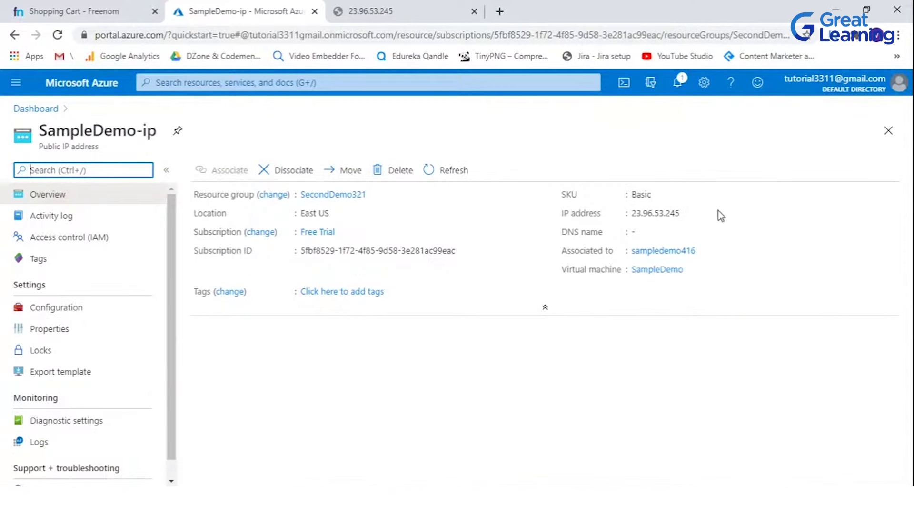
left_click(687, 215)
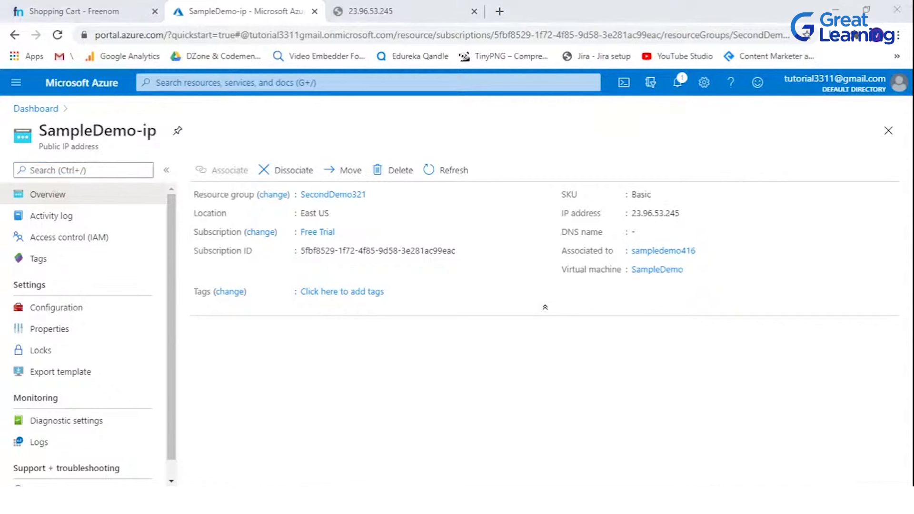
left_click(437, 437)
left_click(208, 29)
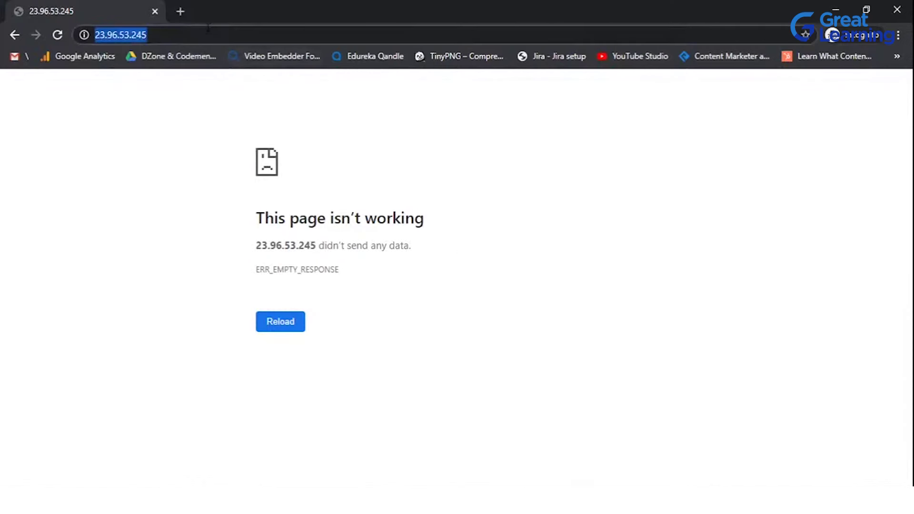
key("BackSpace")
type("23.96.53.245")
key("Return")
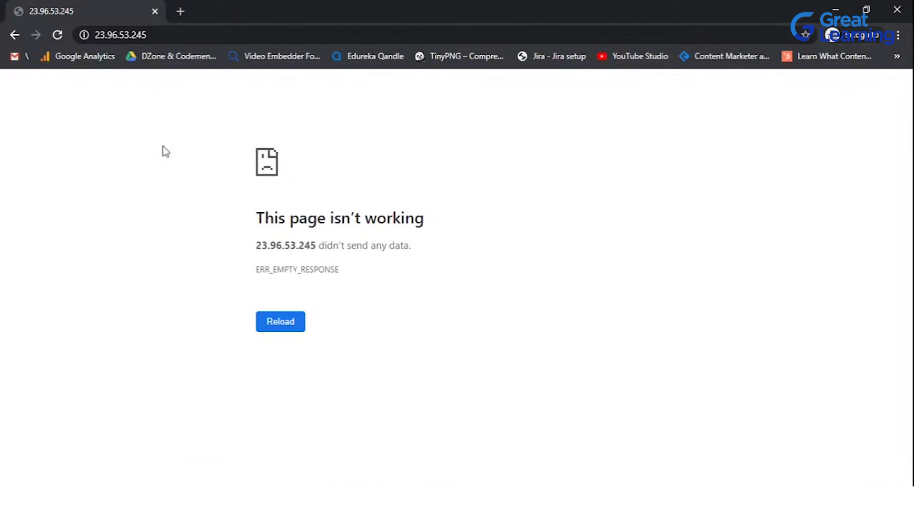
left_click(57, 35)
Step: Reload the 23.96.53.245 tab, then return to the SampleDemo-ip overview
left_click(836, 6)
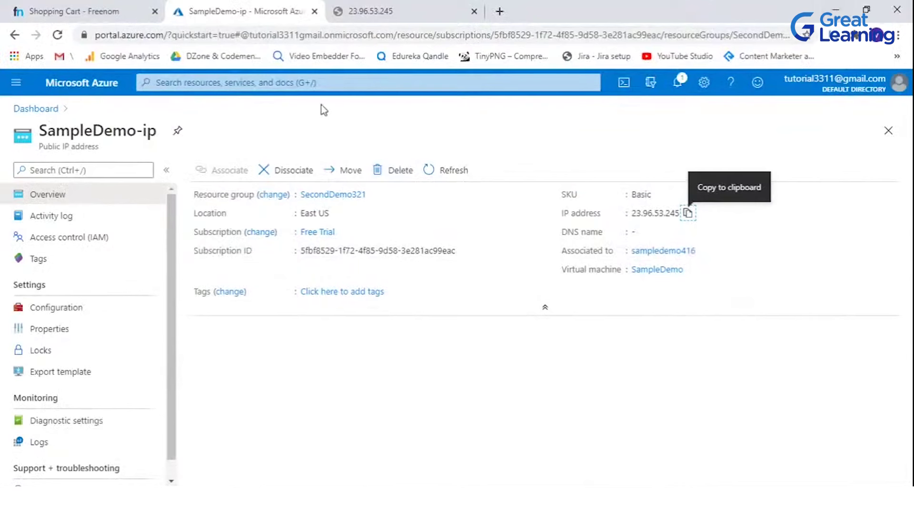
left_click(386, 7)
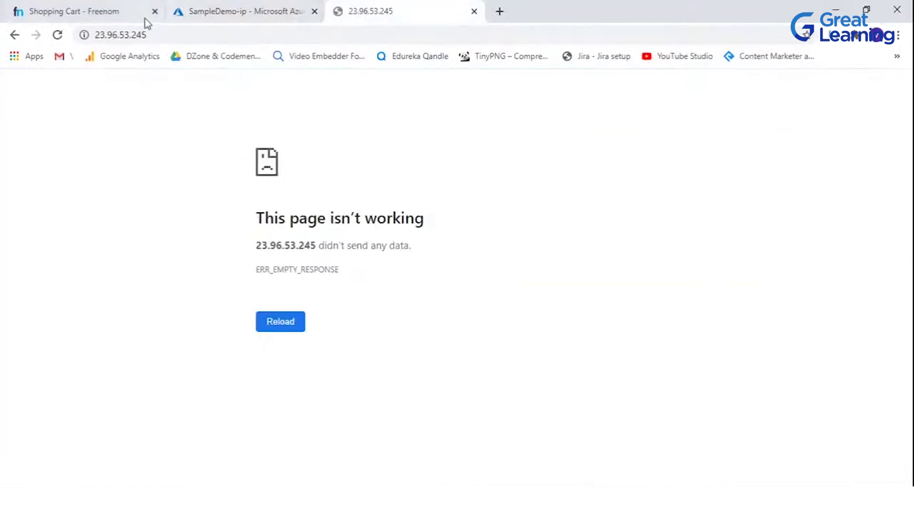
left_click(58, 35)
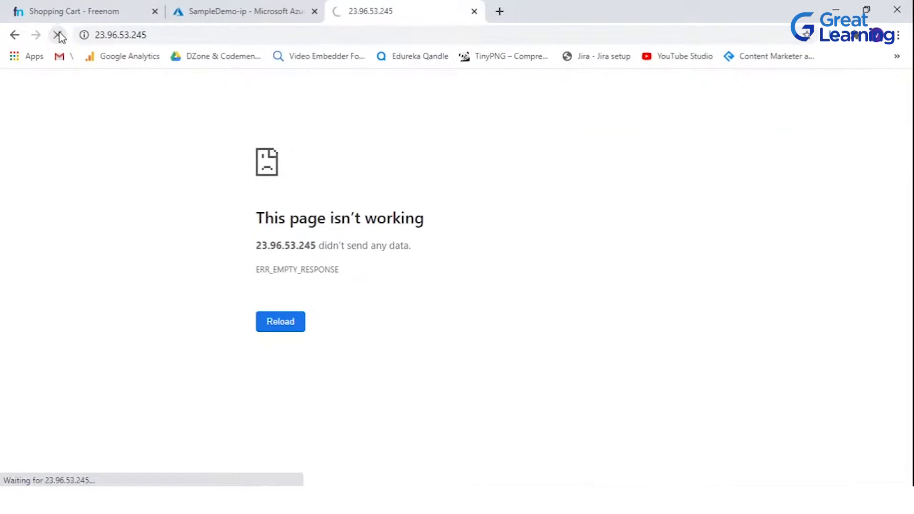
left_click(222, 8)
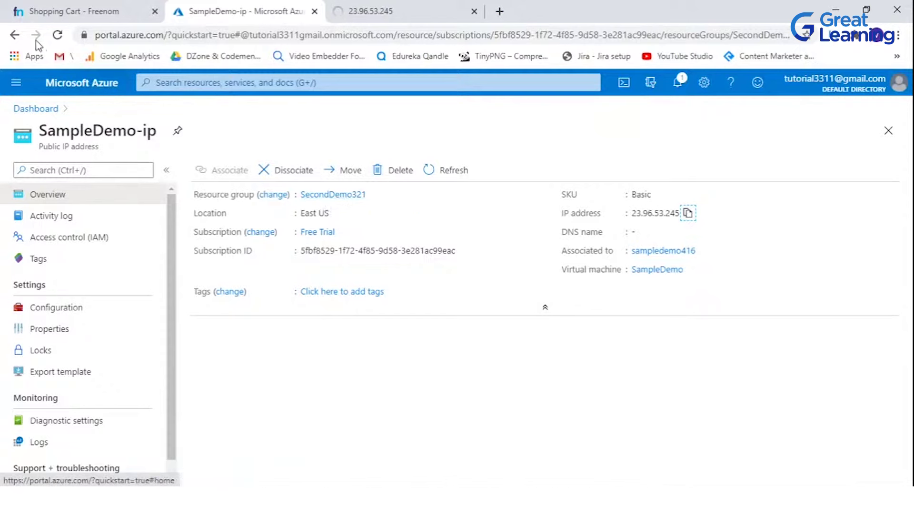
Step: Open the SampleDemo VM and review its notifications and activity log
left_click(14, 35)
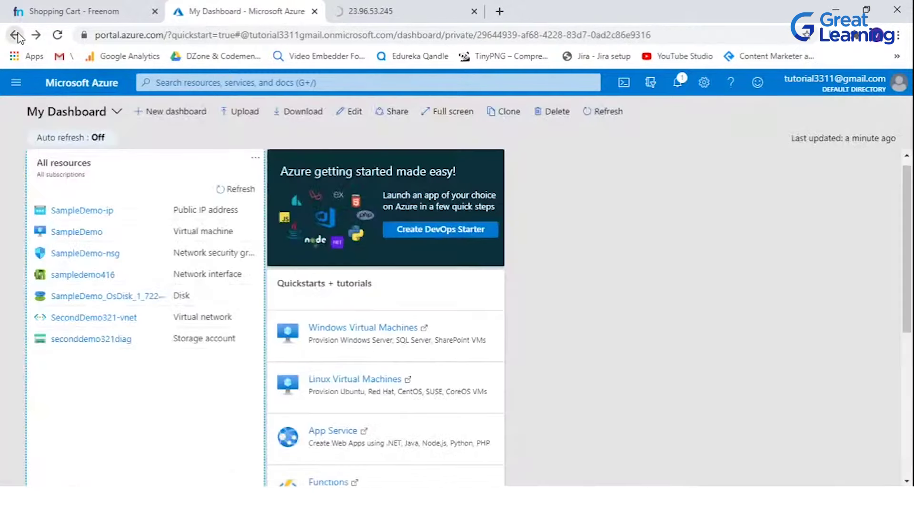
left_click(76, 233)
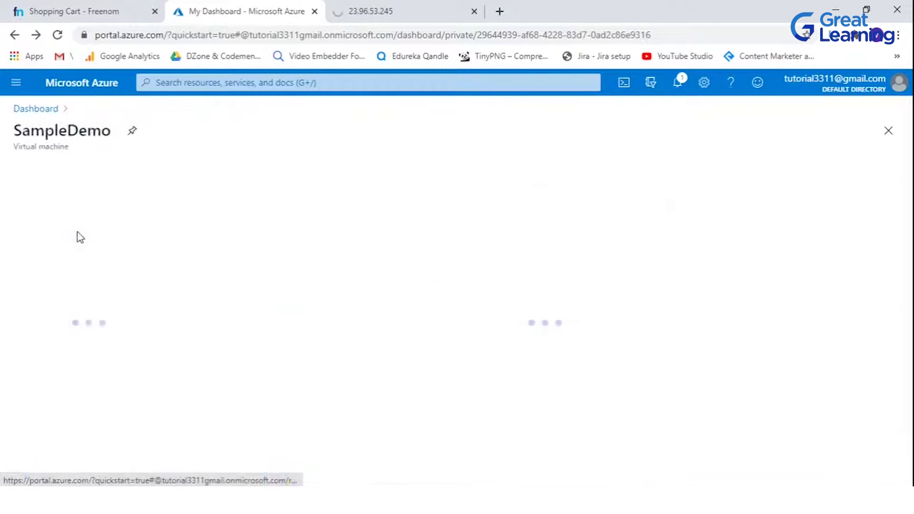
left_click(677, 82)
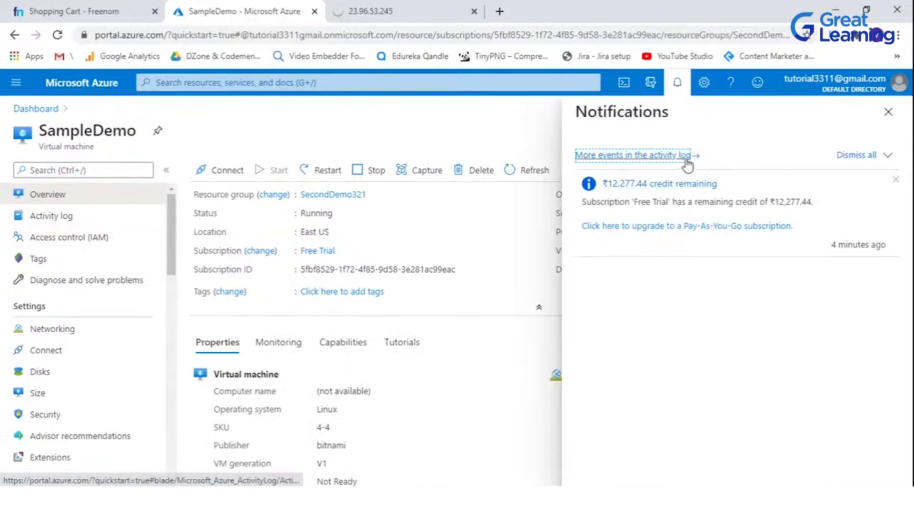
left_click(659, 156)
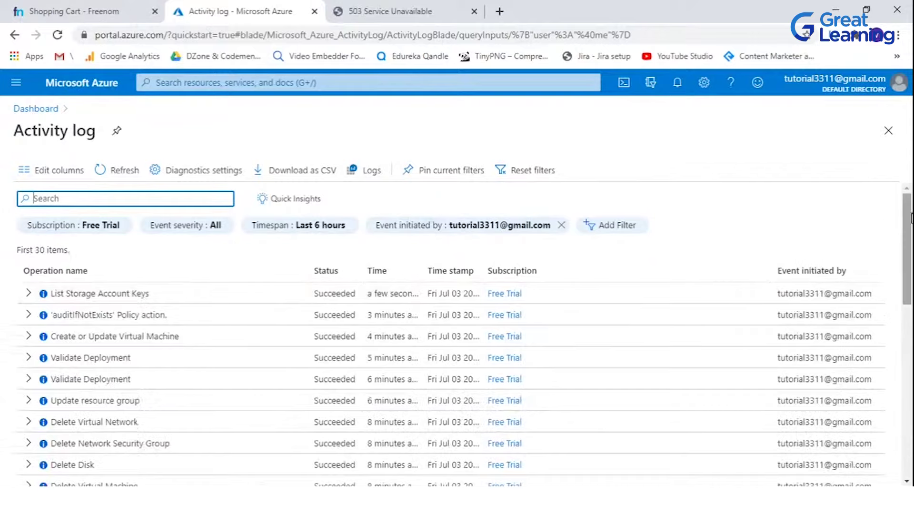
mouse_move(907, 224)
left_mouse_down()
mouse_move(911, 349)
mouse_move(910, 229)
left_mouse_up()
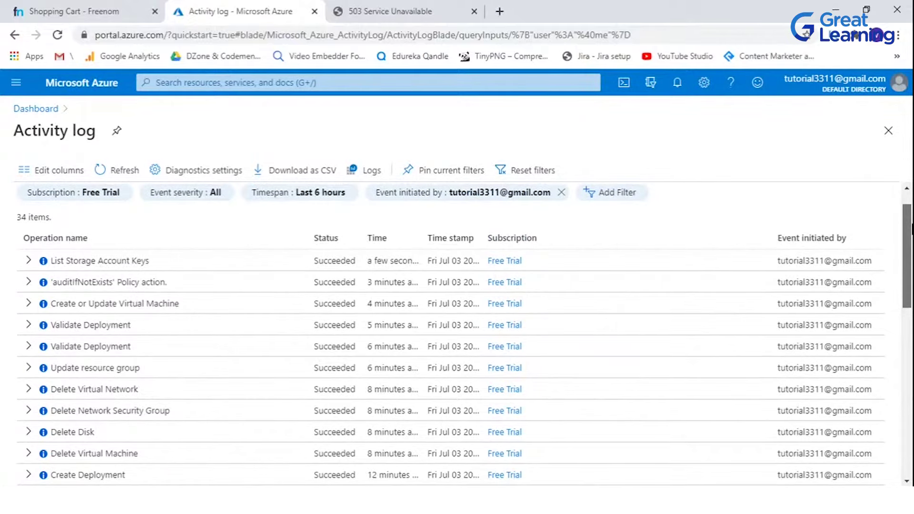
left_click_drag(910, 228, 911, 301)
left_click_drag(910, 300, 910, 209)
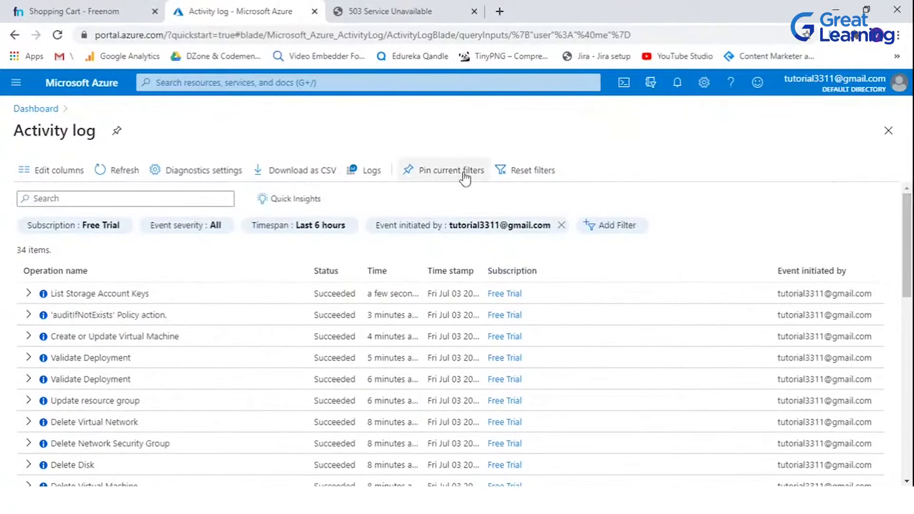
Step: Reopen SampleDemo from Home and copy its public IP 23.96.53.245
left_click(61, 83)
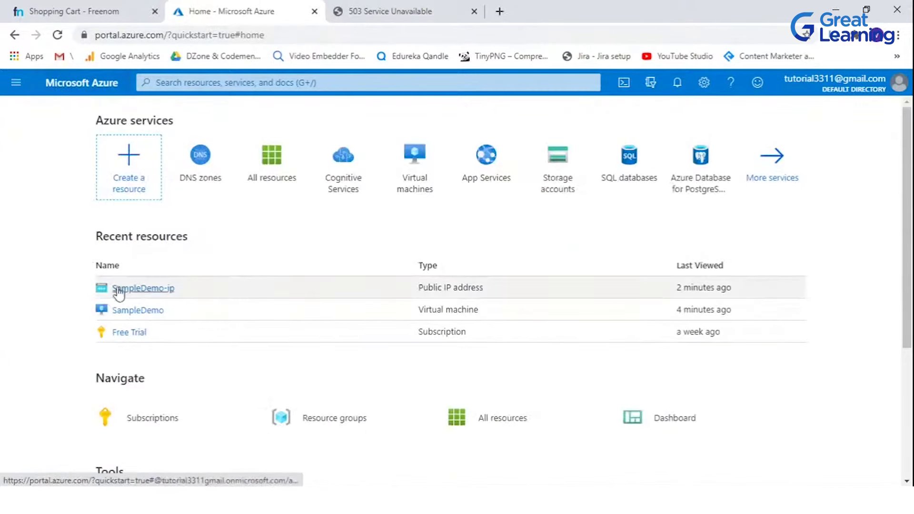
left_click(119, 312)
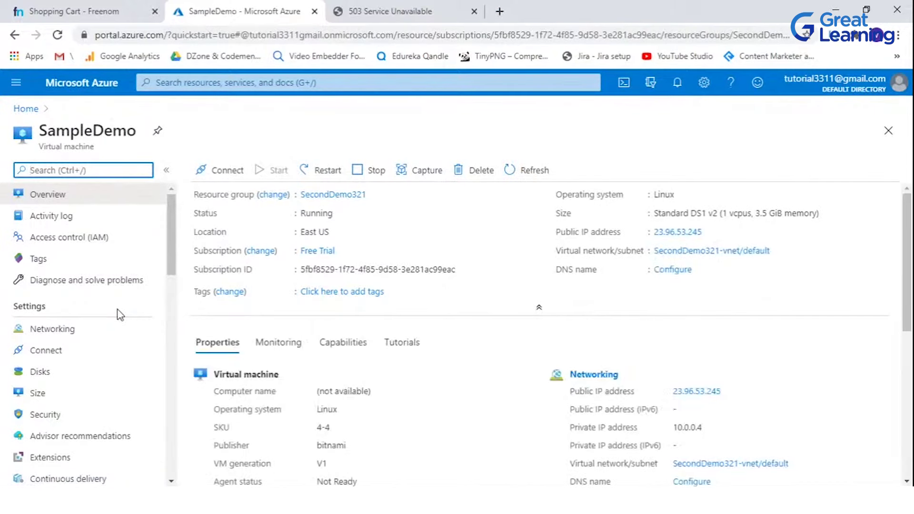
left_click(710, 233)
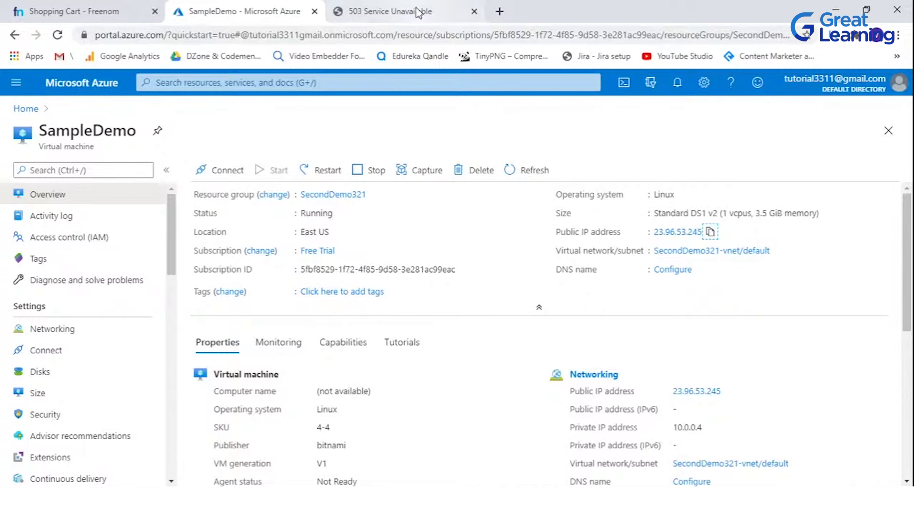
Step: Load 23.96.53.245 in the 503 tab by pasting the IP and retrying
left_click(418, 13)
left_click(348, 37)
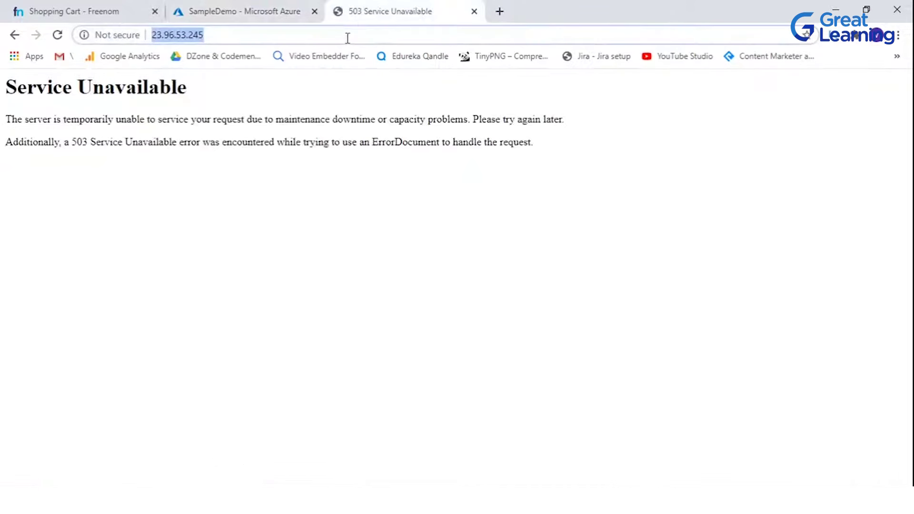
key("ctrl+v")
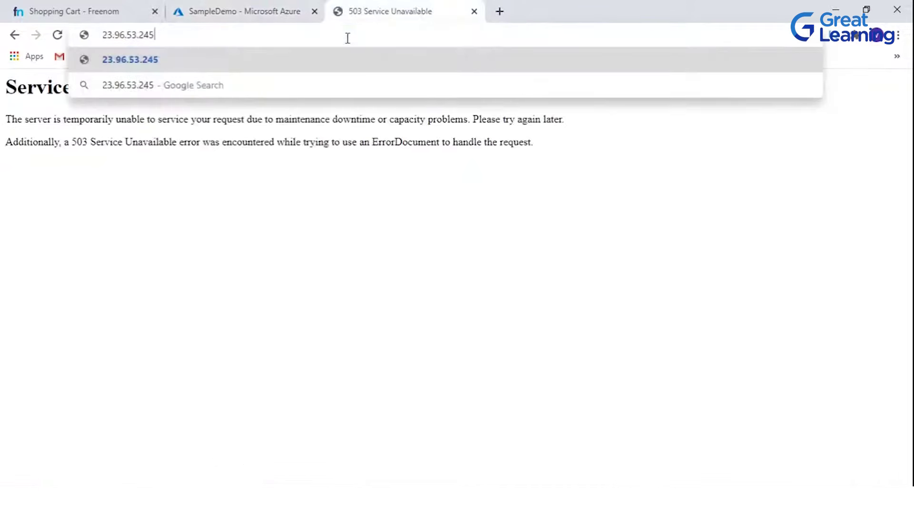
key("Return")
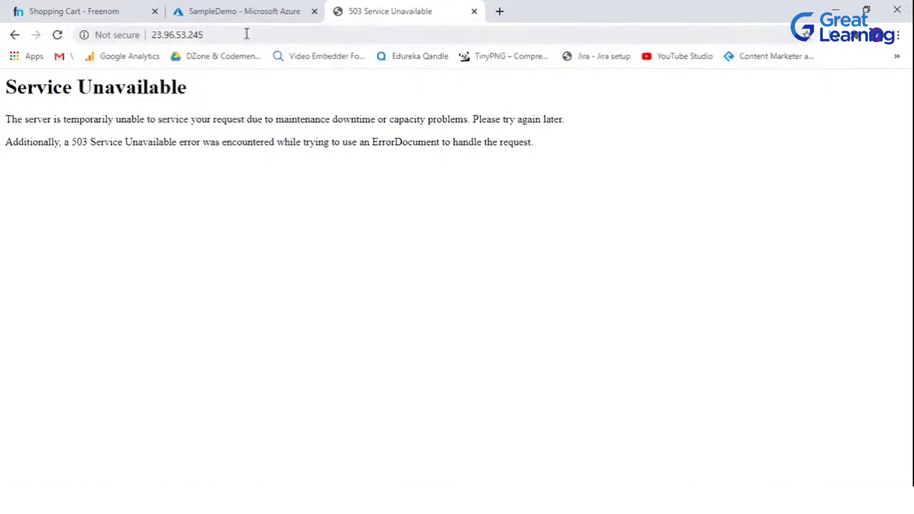
left_click(244, 38)
key("Return")
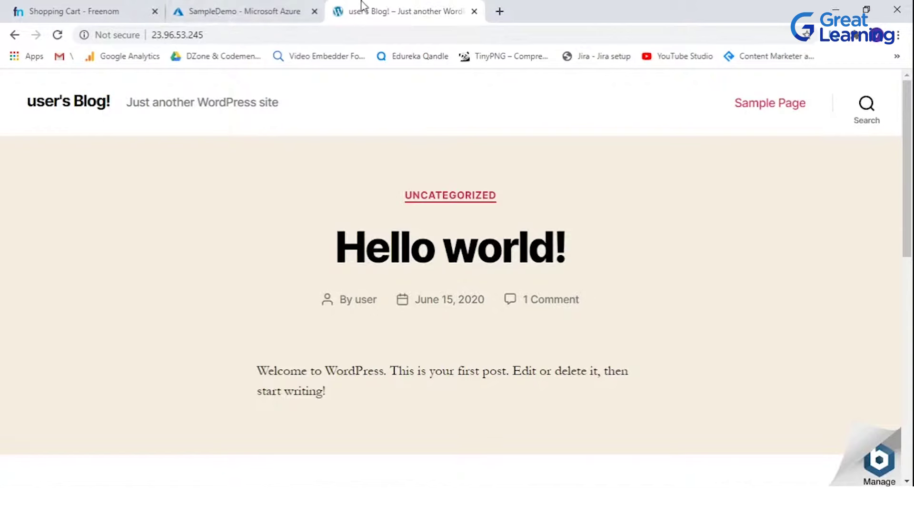
Step: Compare the loaded blog with the SampleDemo VM tab, ending on the VM's resource menu
left_click(249, 9)
left_click(407, 9)
left_click(222, 38)
left_click(220, 36)
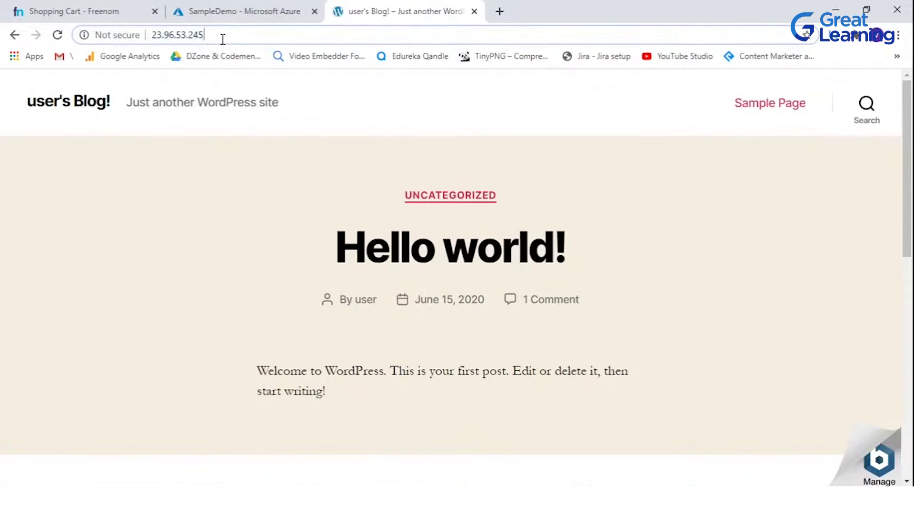
left_click(237, 7)
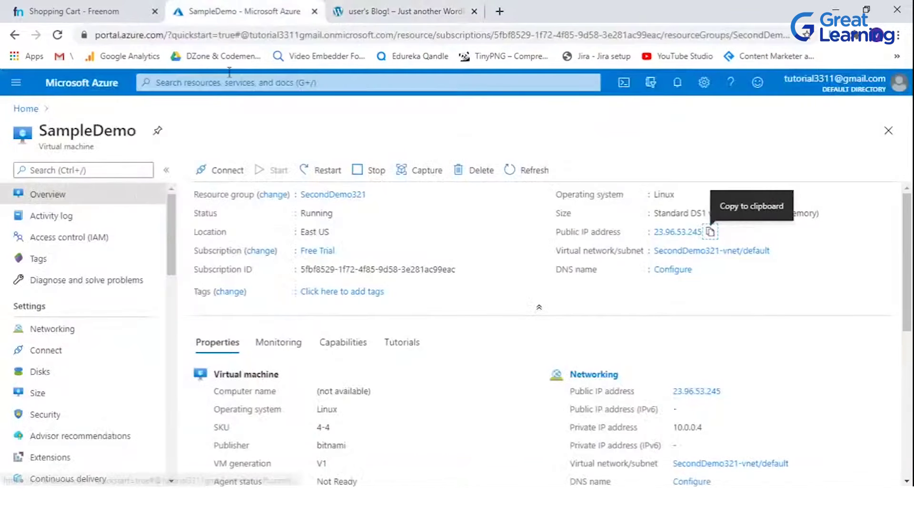
left_click(378, 8)
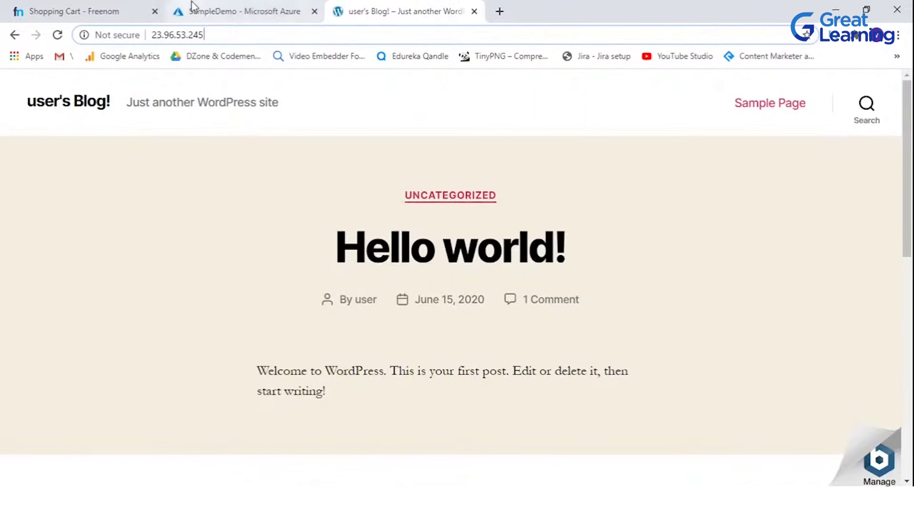
left_click(216, 10)
left_click_drag(171, 212, 172, 427)
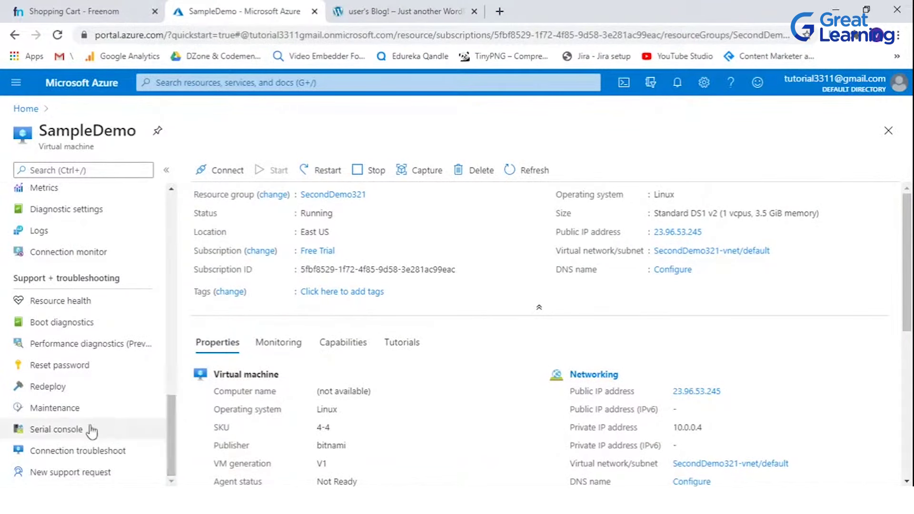
Step: Open SampleDemo's Boot diagnostics serial log and begin a search for 'bitnami'
left_click(65, 327)
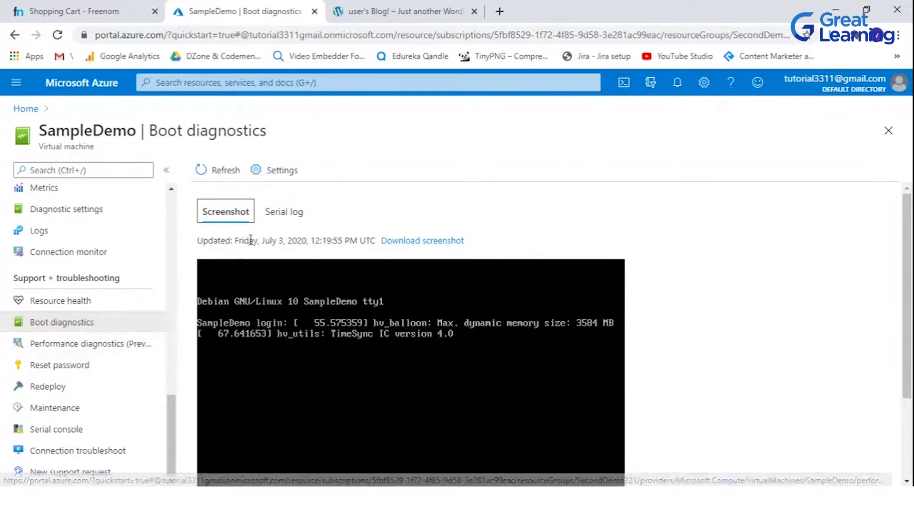
left_click(282, 218)
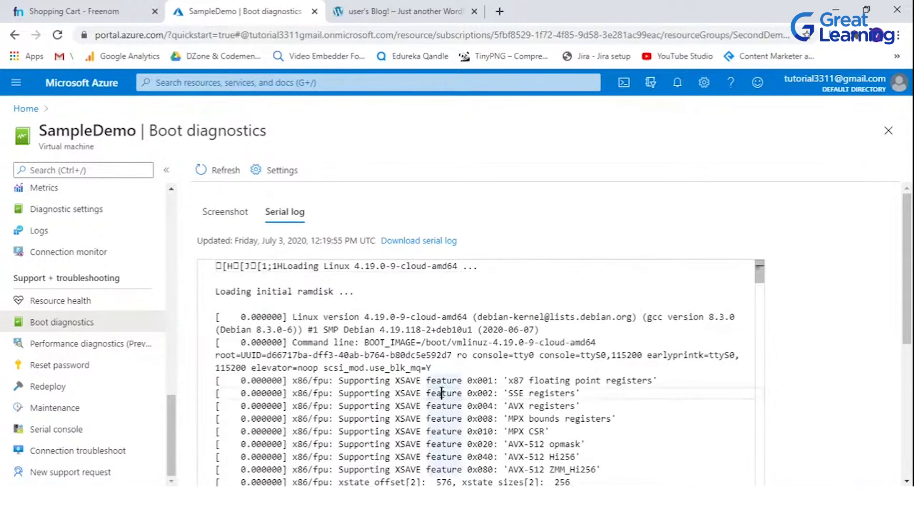
key("ctrl+f")
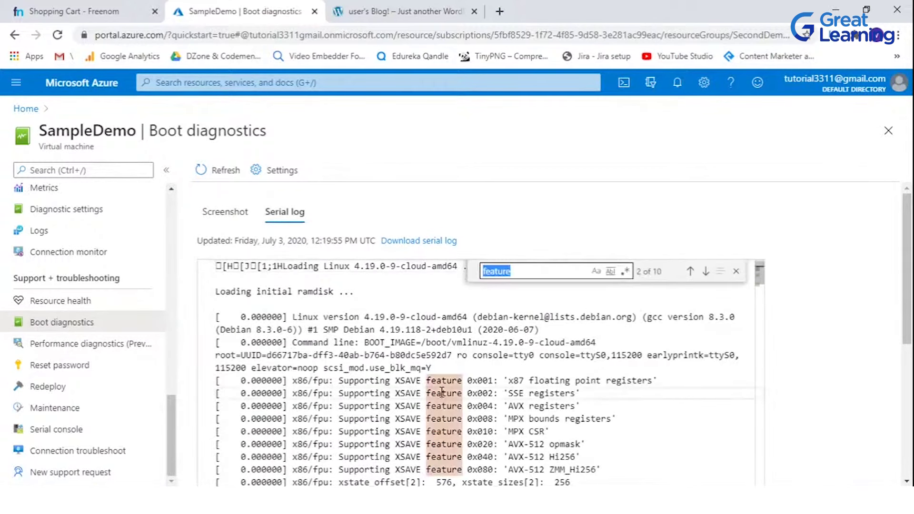
type("b")
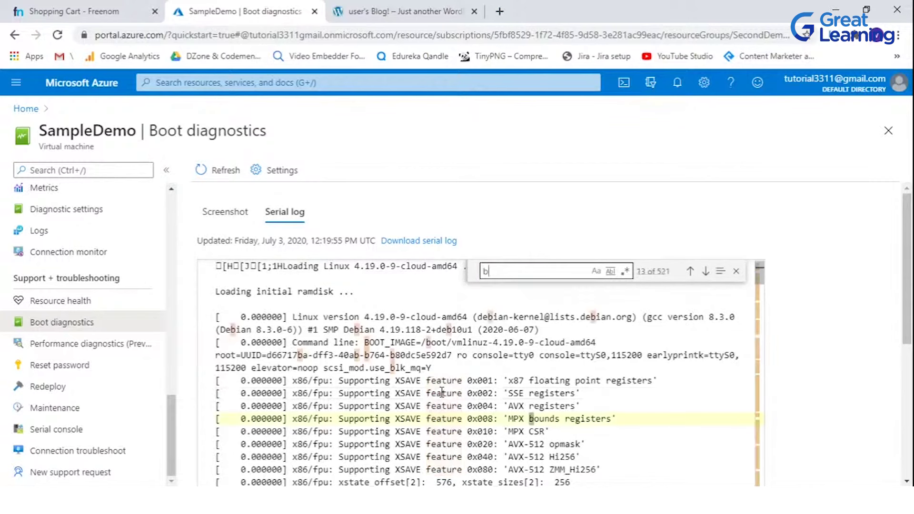
type("itname")
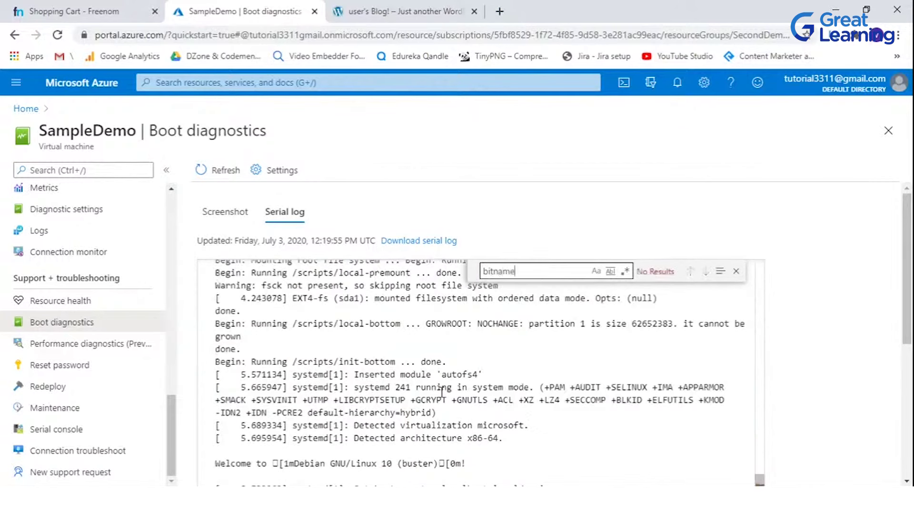
Step: Replace the search term with 'password' and scroll through its 15 matches
key("BackSpace")
type("i s")
key("BackSpace")
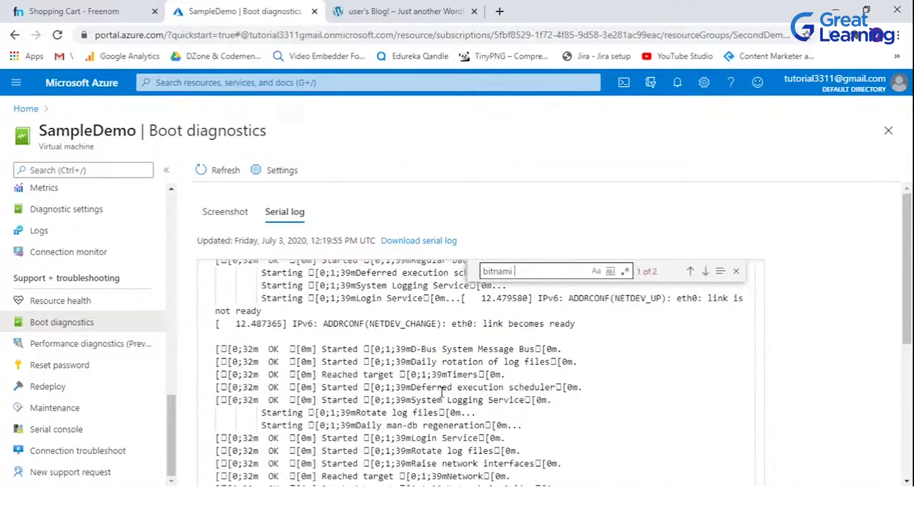
type("pass")
key("ctrl+a")
key("BackSpace")
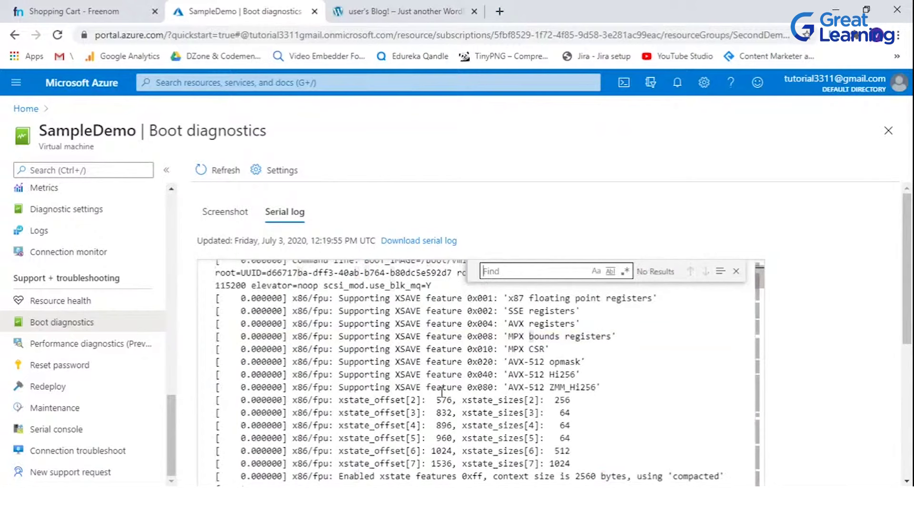
type("passwo")
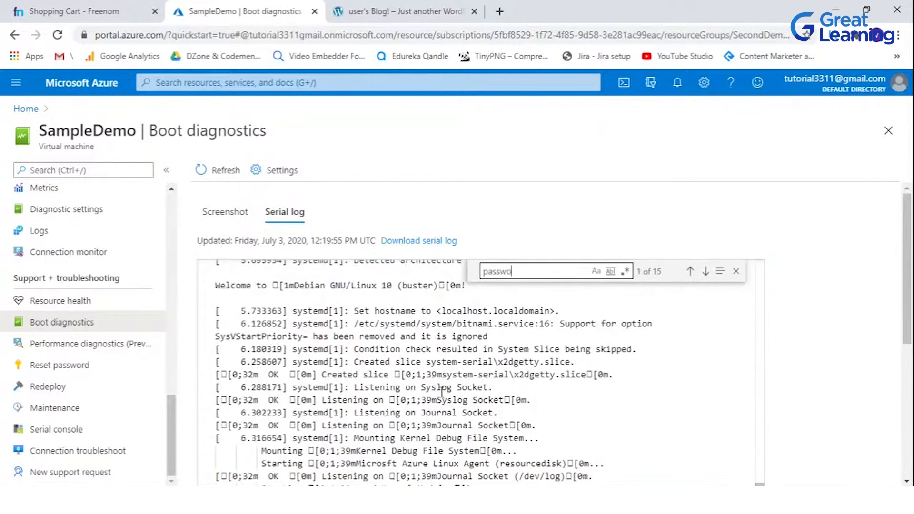
type("rd")
left_click_drag(907, 266, 911, 401)
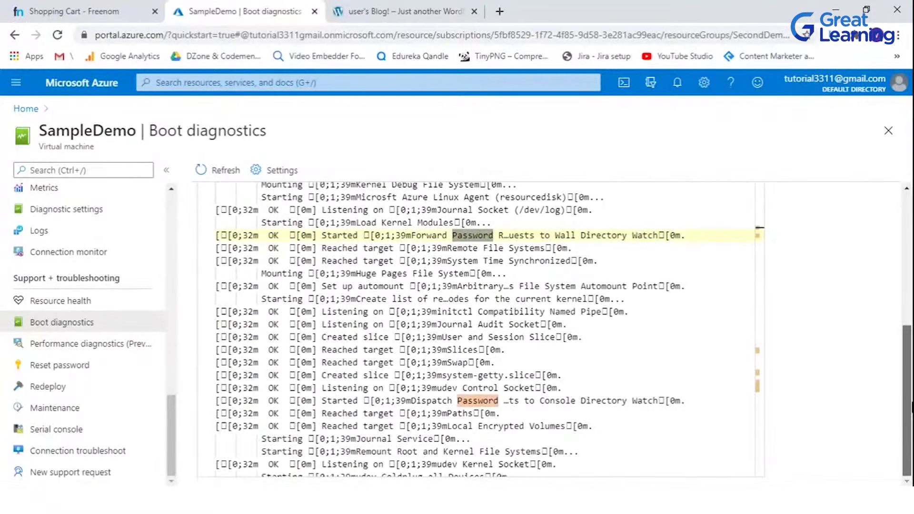
left_click_drag(911, 463, 883, 220)
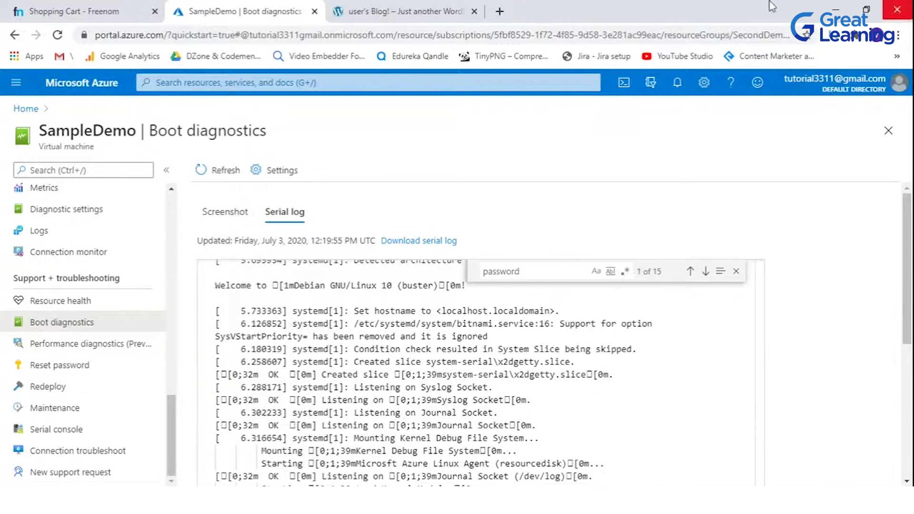
Step: Glance at the blog, then search the serial log for 'setting bitnami'
left_click(442, 7)
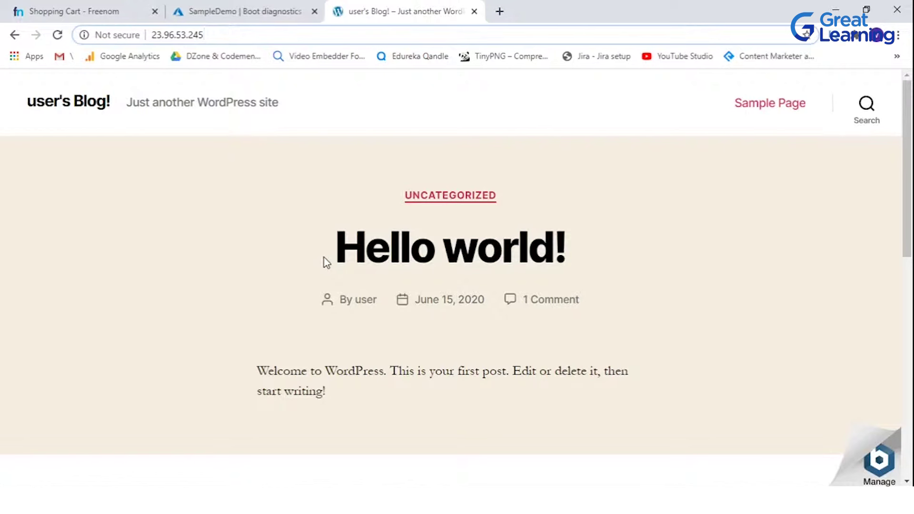
left_click(213, 9)
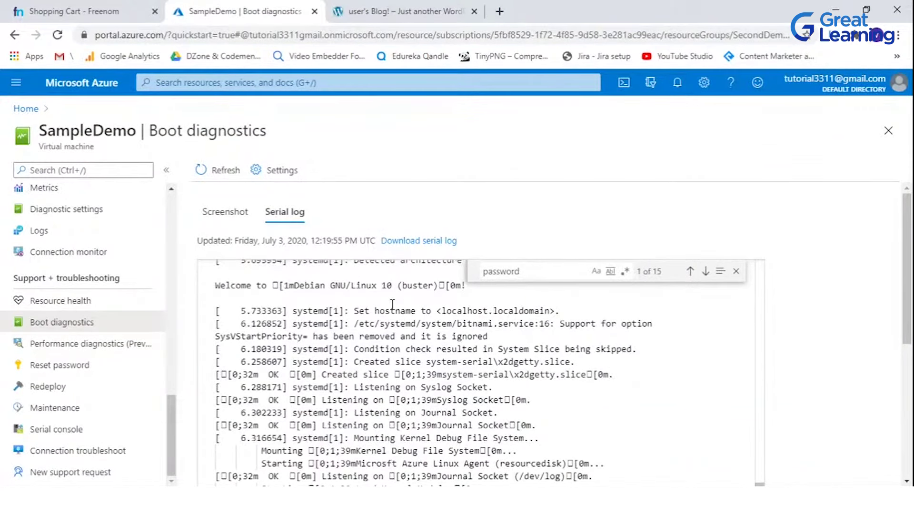
left_click(549, 272)
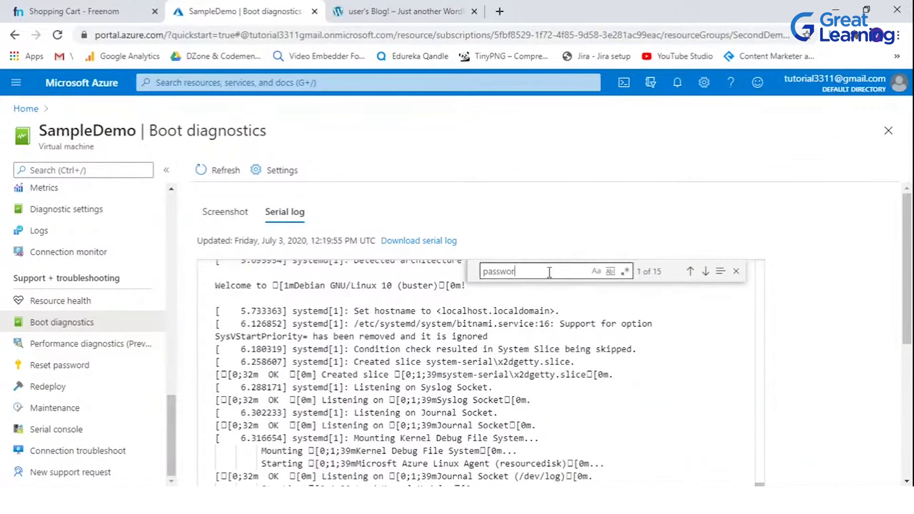
key("ctrl+a")
key("BackSpace")
type("se")
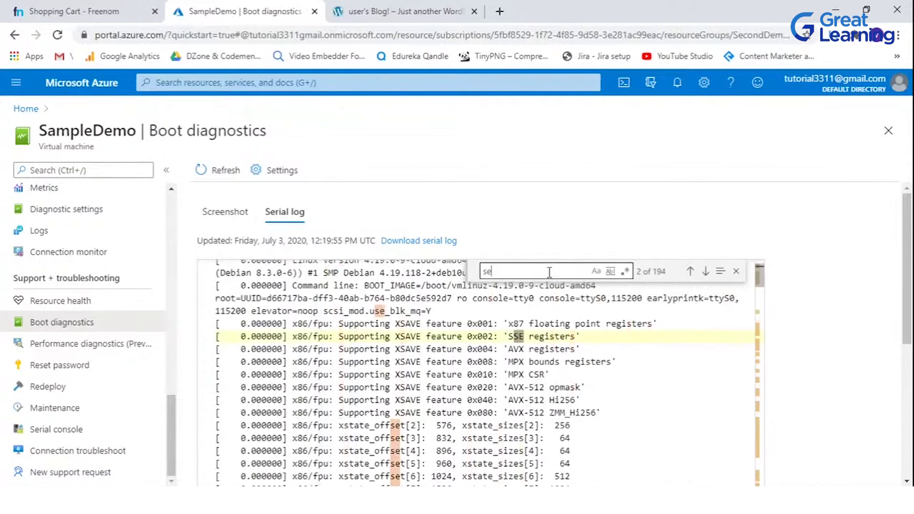
type("tting bitnam")
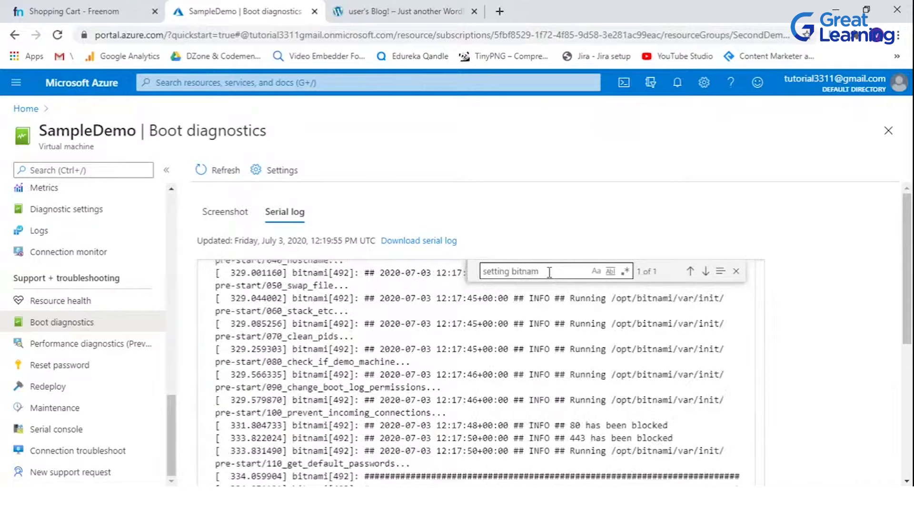
type("i")
Step: Select the Bitnami application password on the found line and return to the blog
scroll(911, 268, "down", 1)
scroll(911, 268, "down", 3)
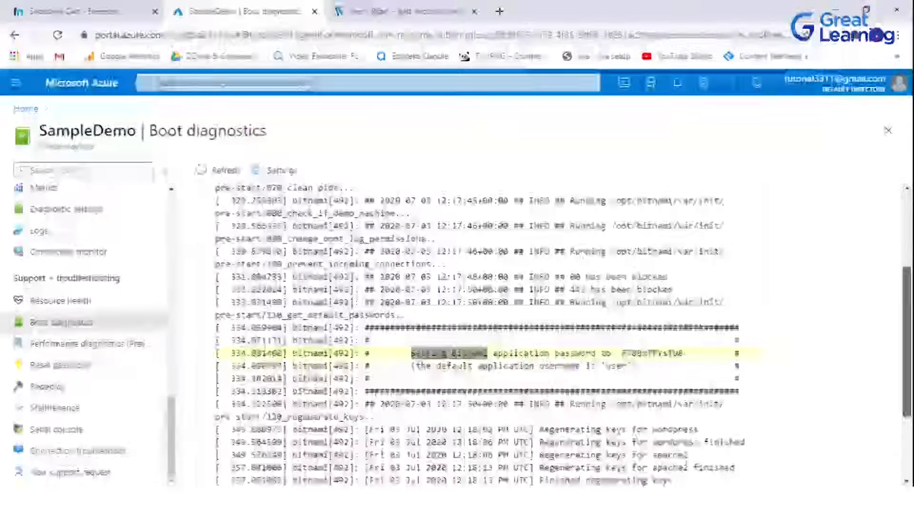
left_click_drag(620, 343, 684, 343)
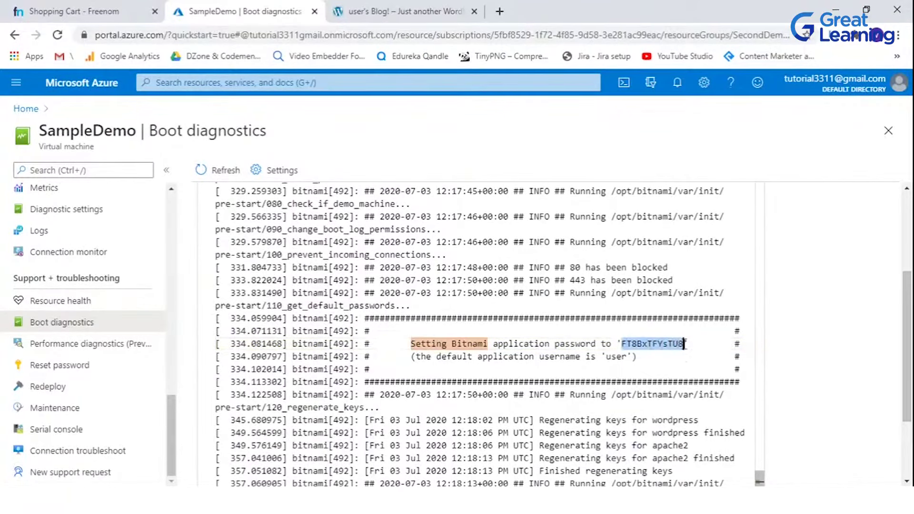
left_click(405, 10)
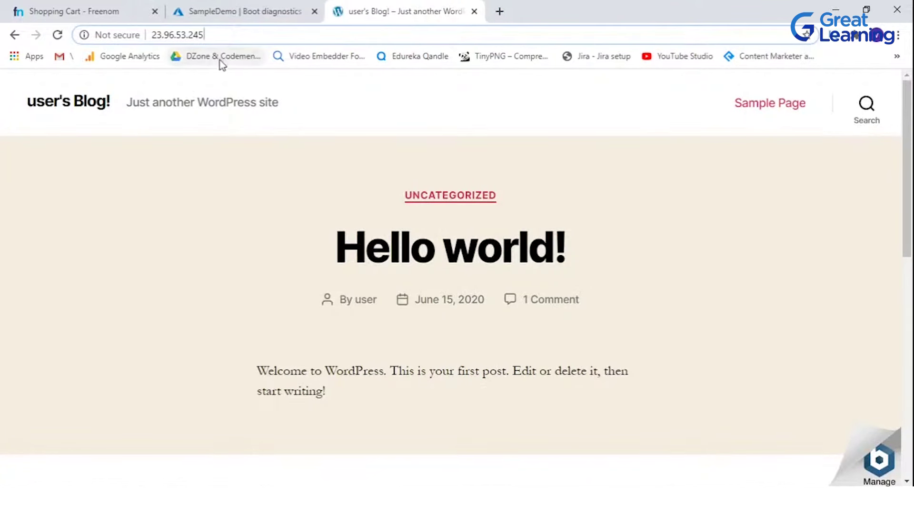
Step: Open 23.96.53.245/wp-admin and log in as 'user' with the pasted Bitnami password
left_click(232, 31)
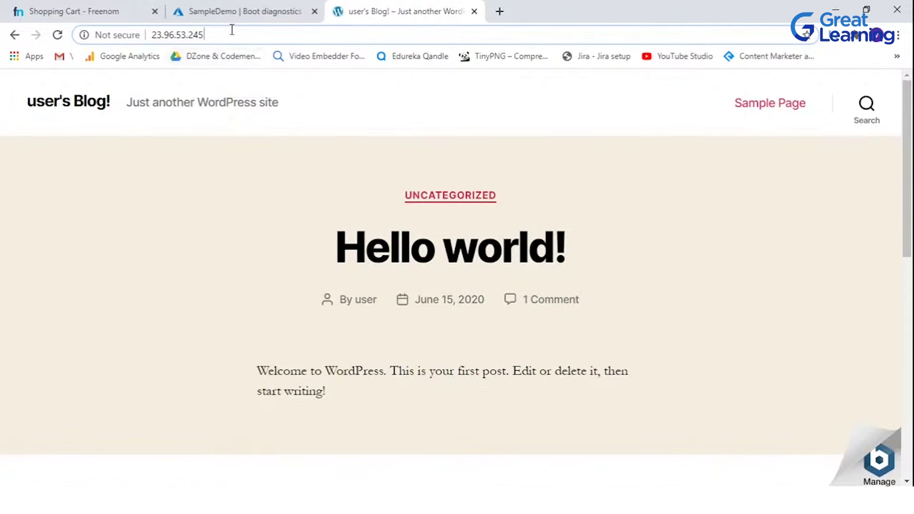
type("/")
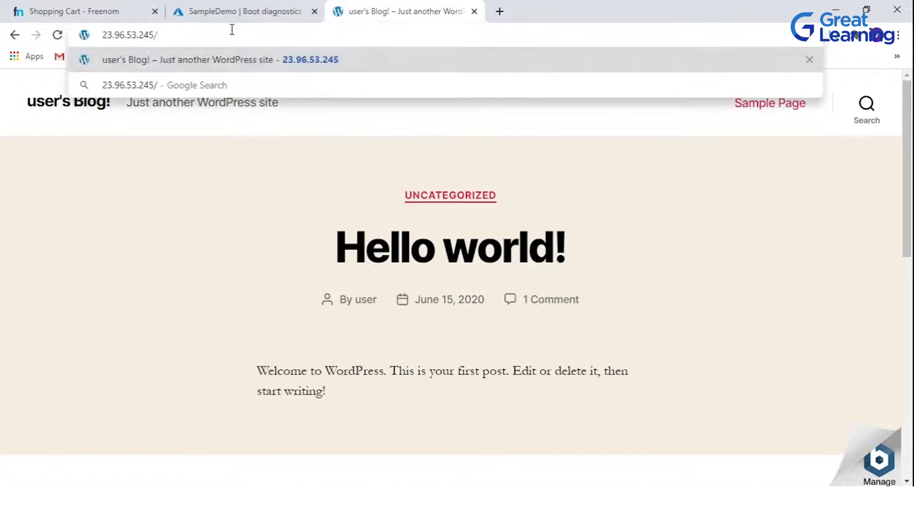
type("w")
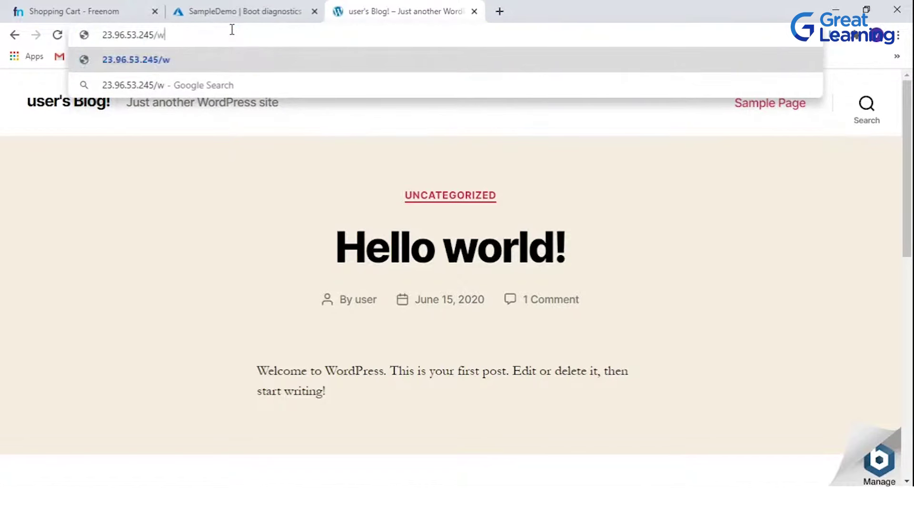
type("p-admin")
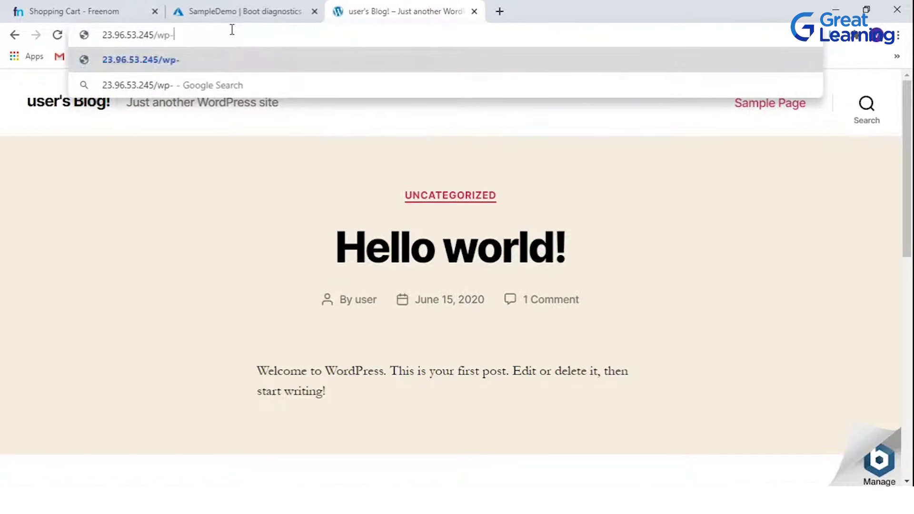
key("Return")
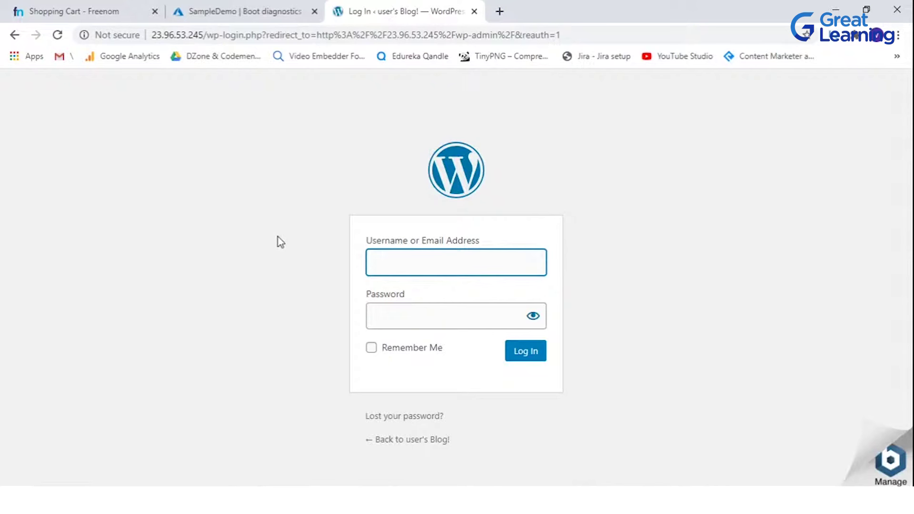
type("user")
left_click(398, 323)
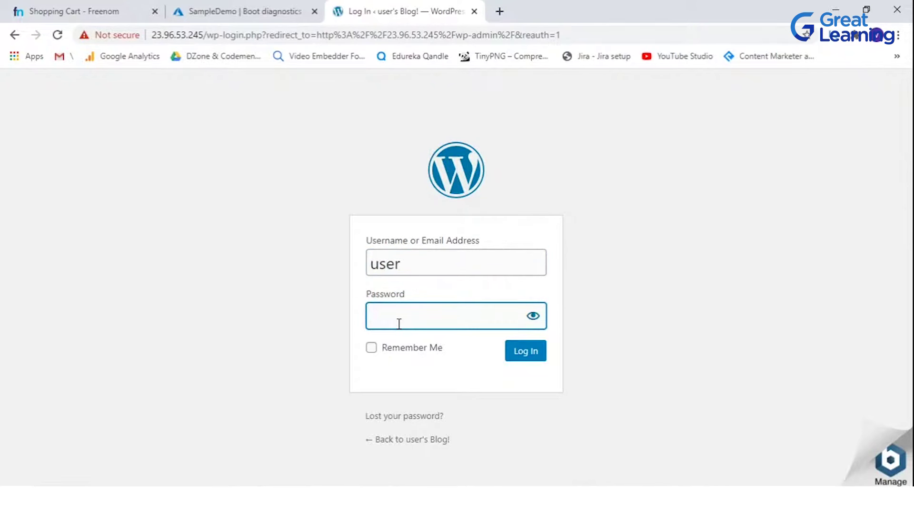
key("ctrl+v")
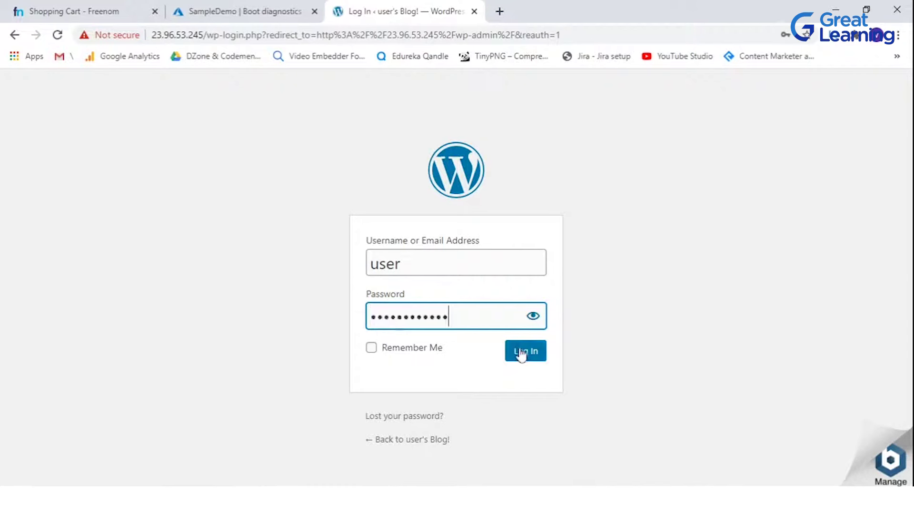
left_click(524, 354)
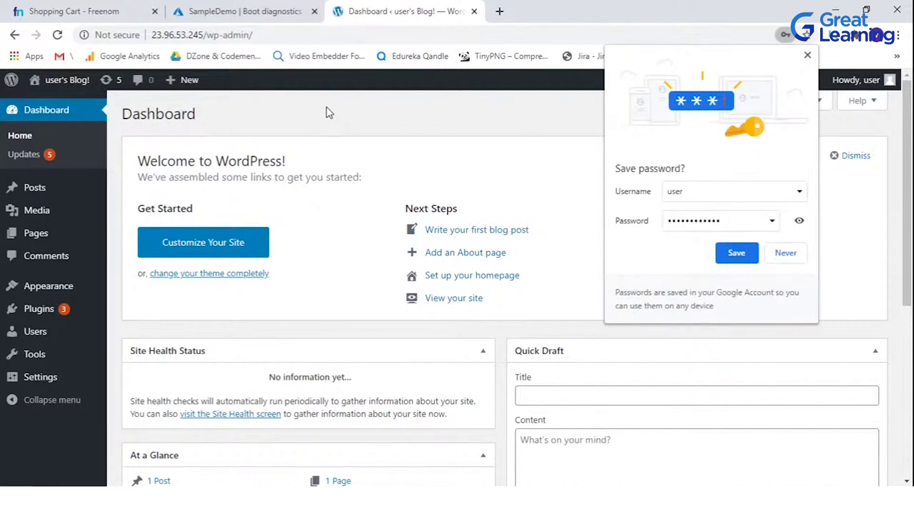
Step: Start a new post titled DelayedDemo and save it as a draft
left_click(807, 55)
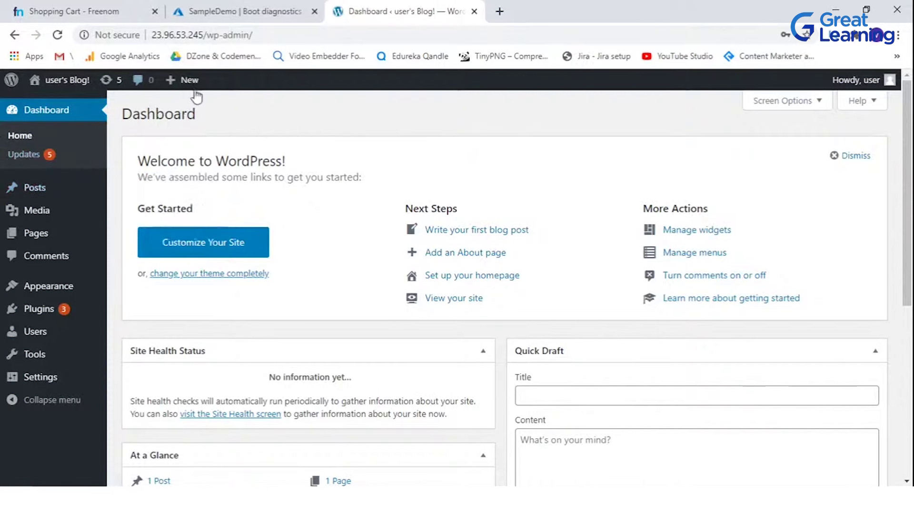
mouse_move(191, 82)
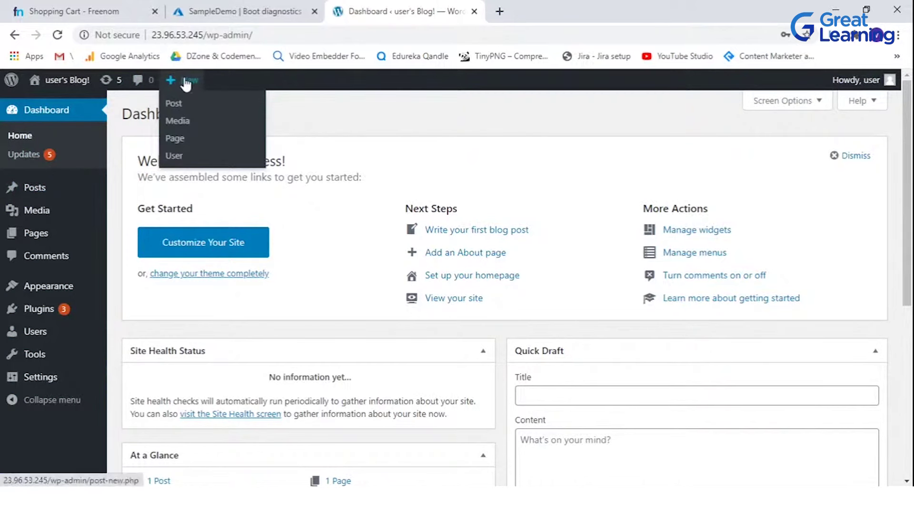
left_click(186, 85)
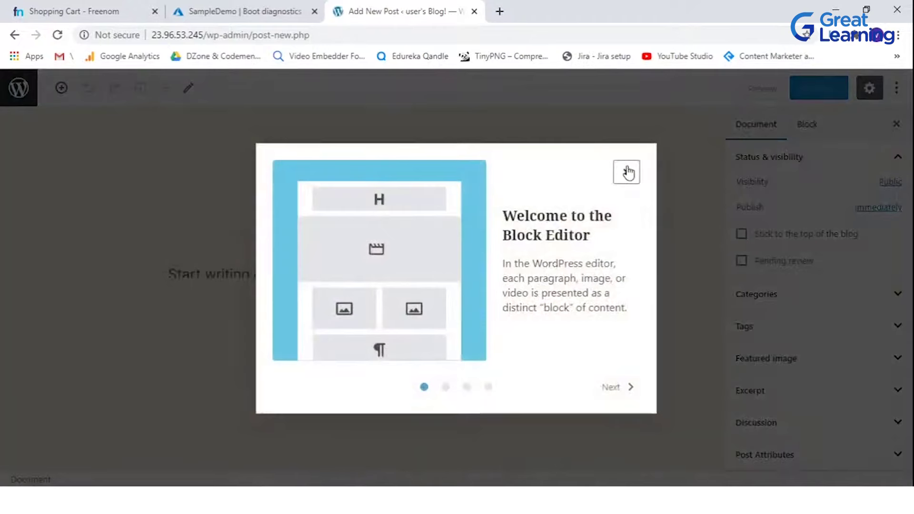
left_click(626, 172)
left_click(341, 222)
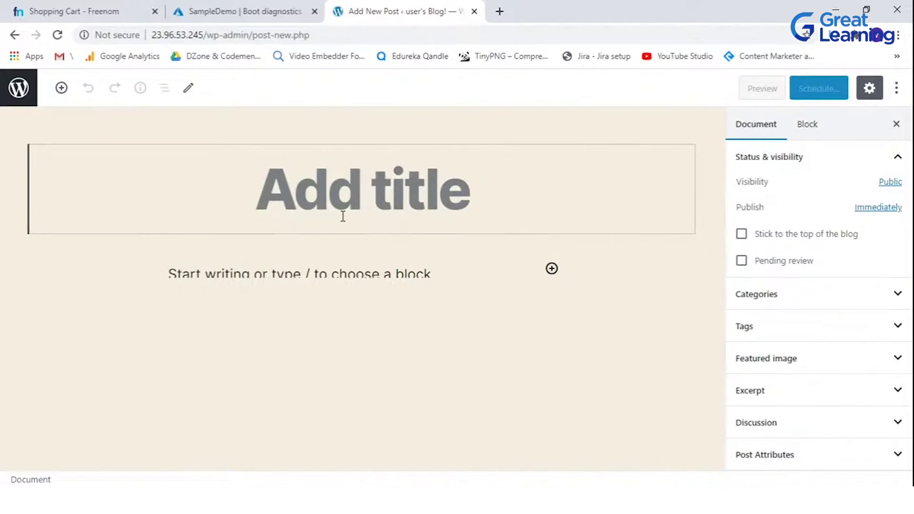
type("DelayedDemo")
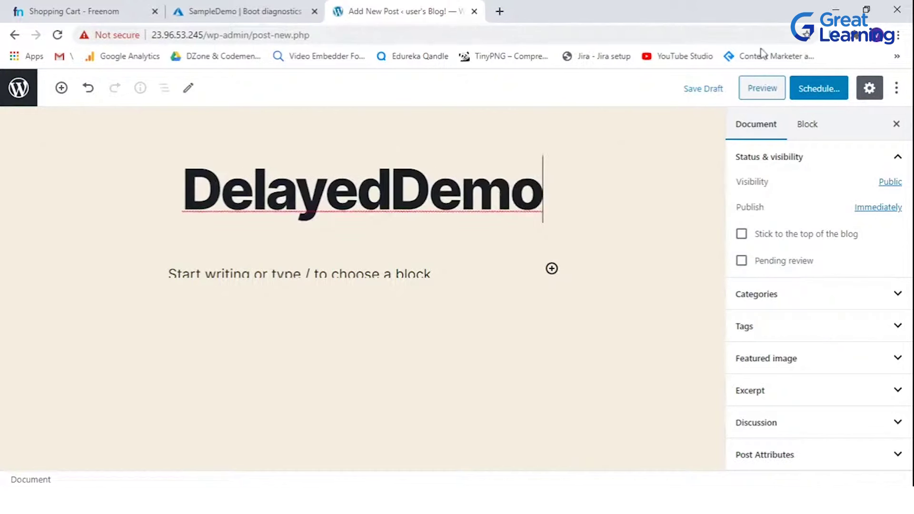
left_click(704, 90)
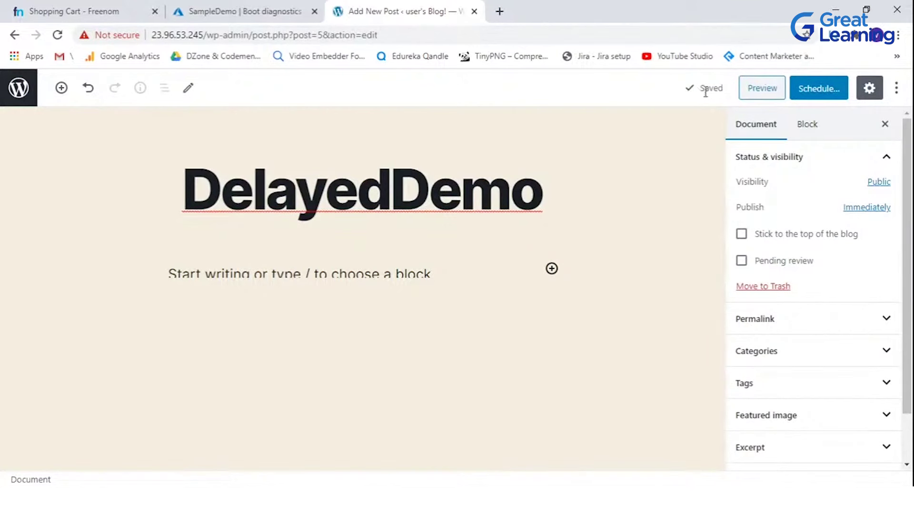
Step: Save the DelayedDemo draft once more and return to the Azure boot diagnostics tab
scroll(909, 210, "down", 2)
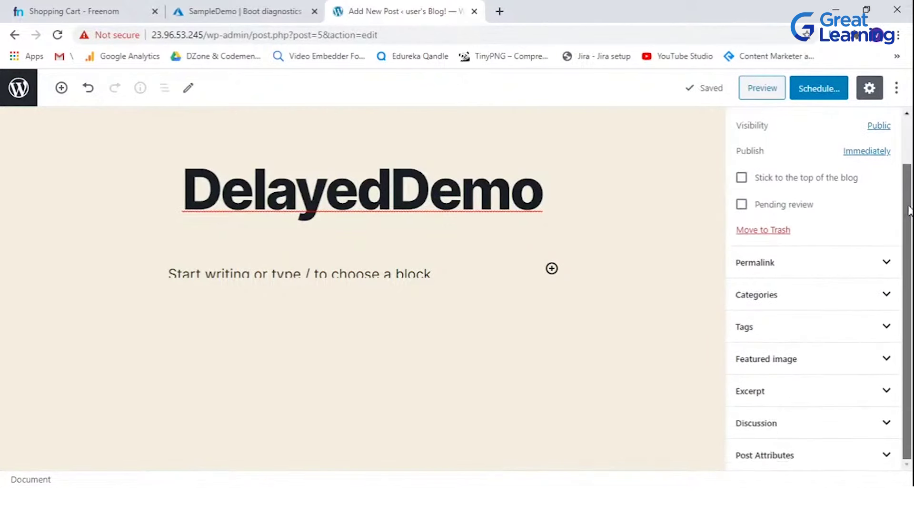
scroll(909, 211, "up", 2)
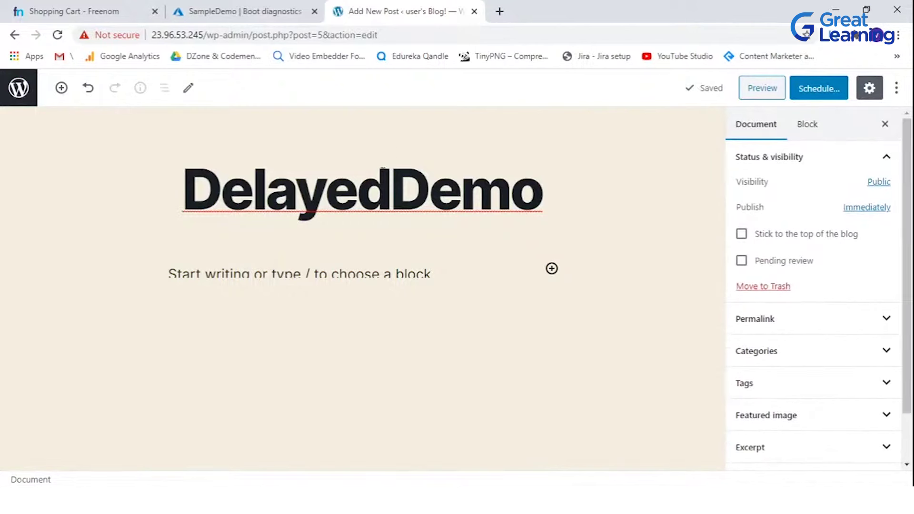
left_click(339, 264)
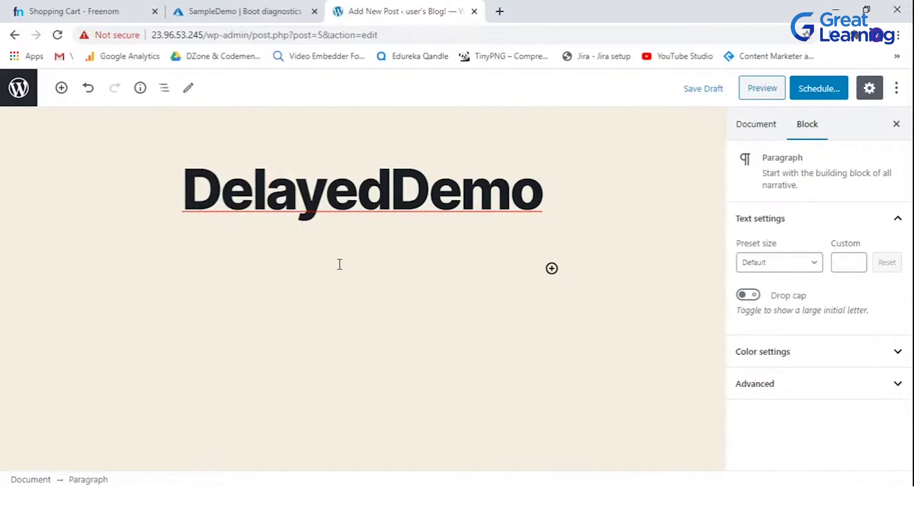
left_click(698, 99)
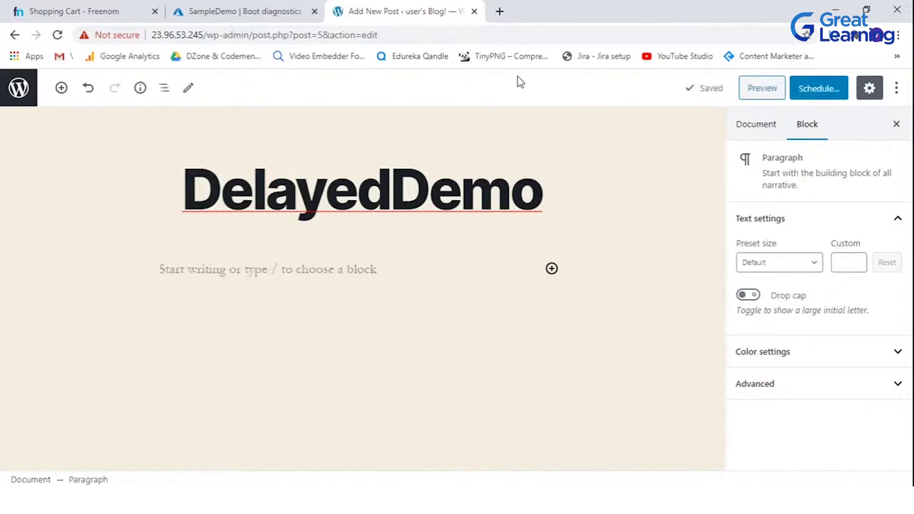
left_click(281, 9)
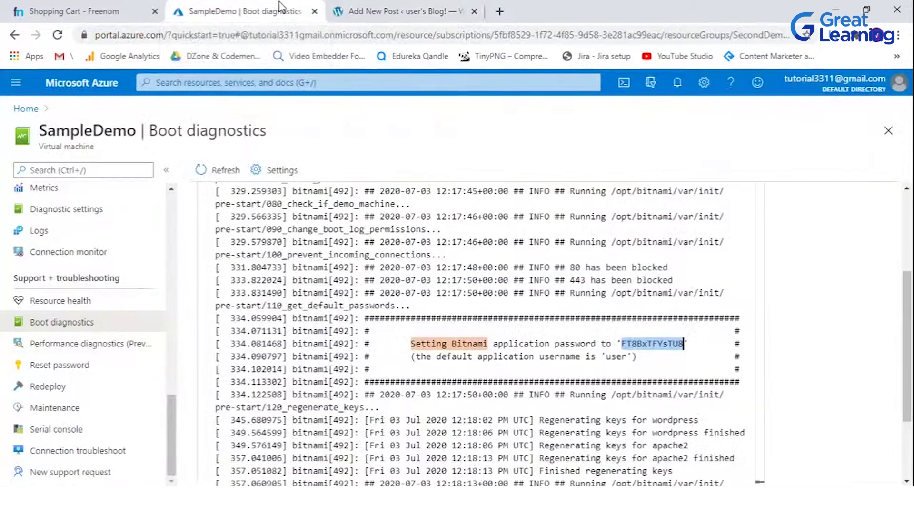
Step: Open a new empty tab, then go to the SampleDemo VM overview in Azure
left_click(411, 8)
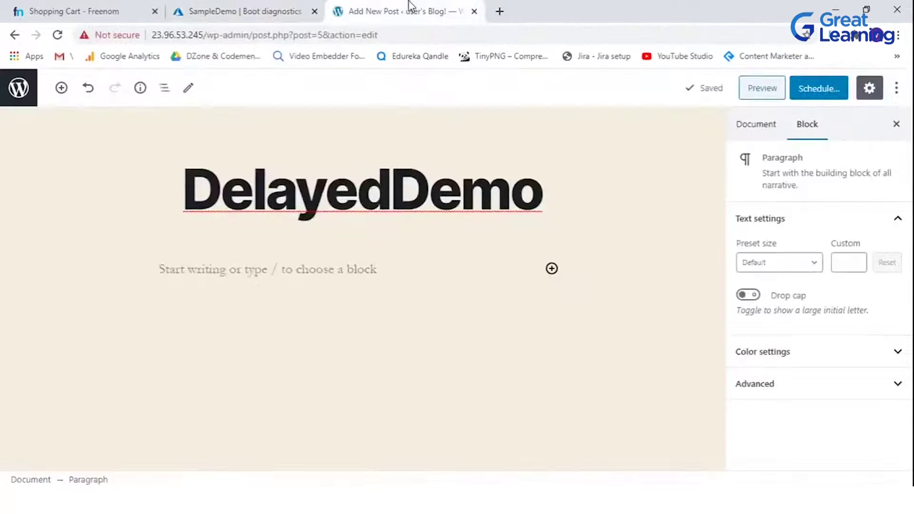
left_click(498, 10)
left_click(225, 7)
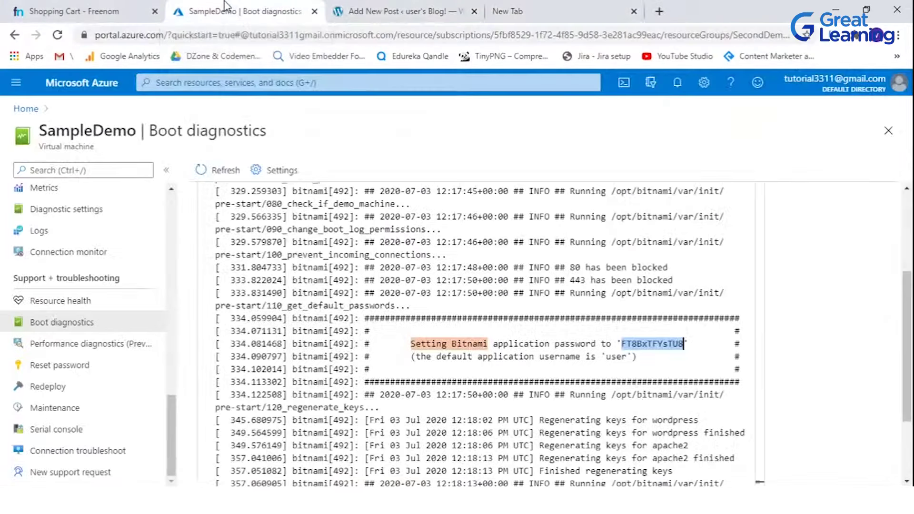
left_click_drag(906, 347, 911, 122)
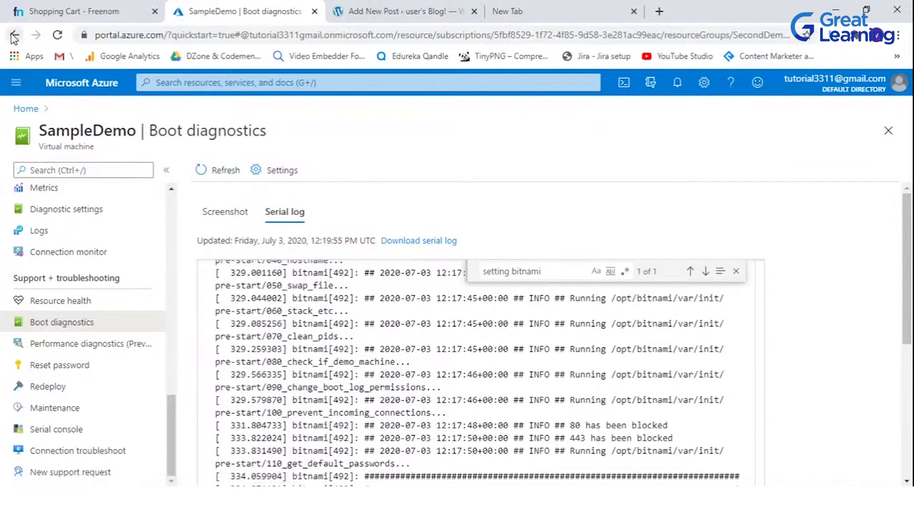
left_click_drag(171, 433, 150, 233)
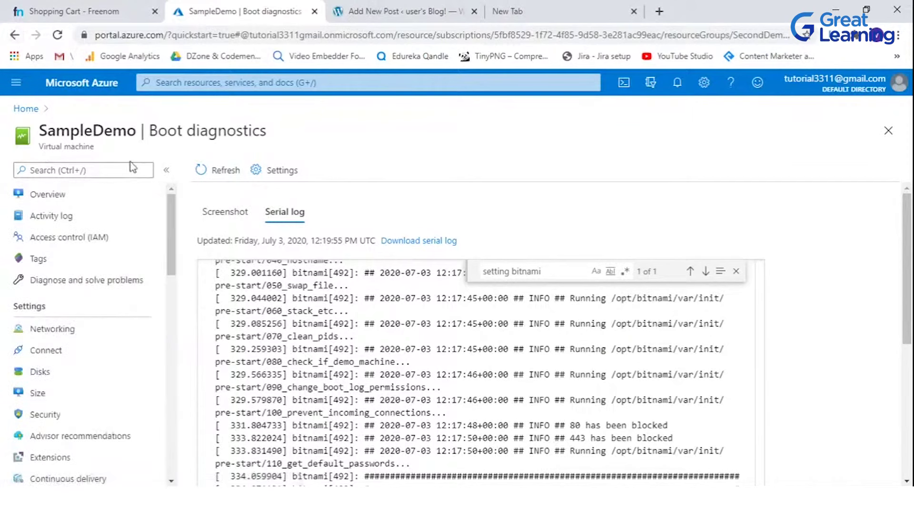
left_click(33, 193)
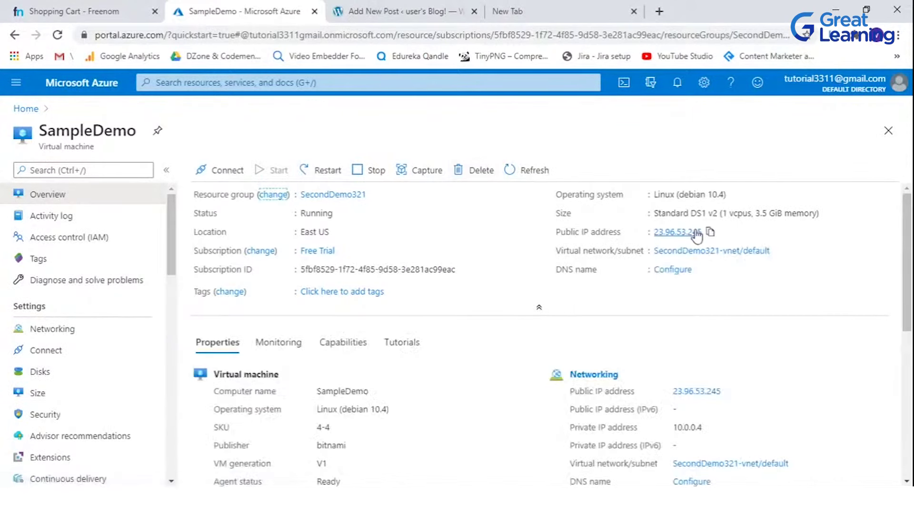
Step: Copy the public IP 23.96.53.245 and load it in the new tab
left_click(710, 232)
left_click(561, 4)
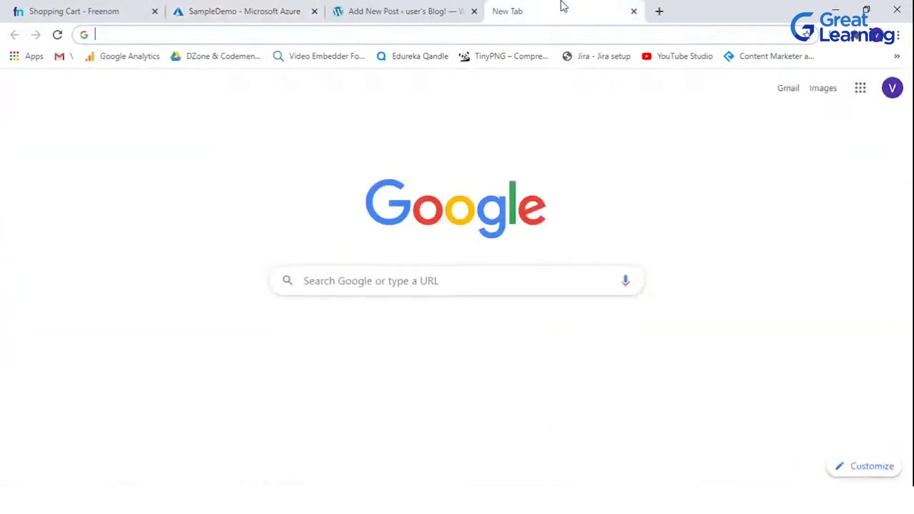
key("ctrl+v")
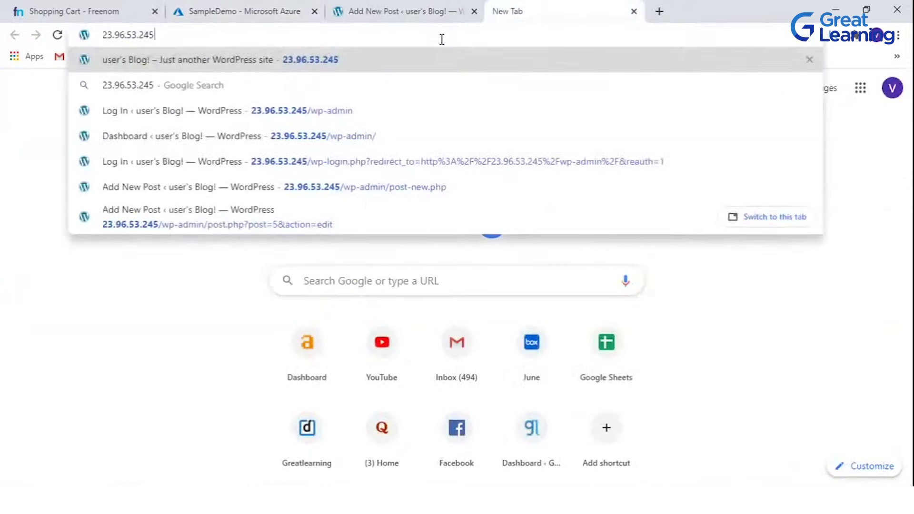
key("Return")
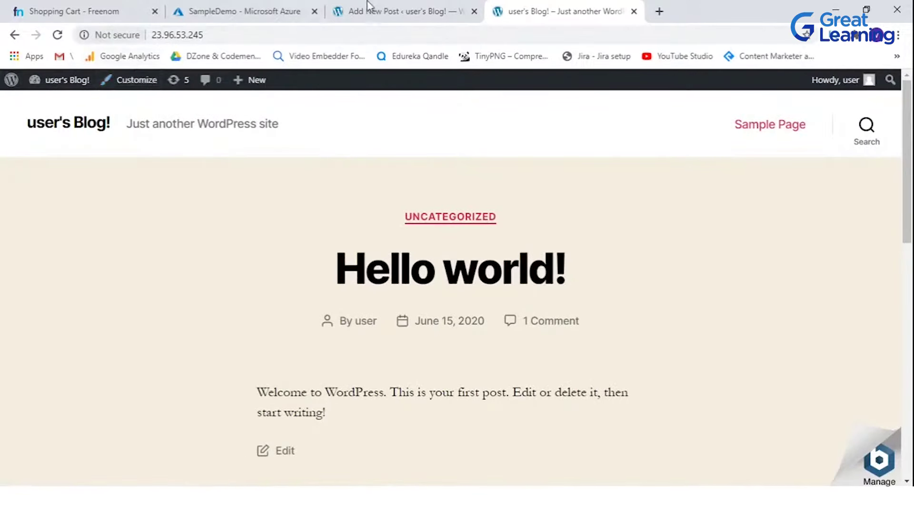
Step: Type a line of filler text into the DelayedDemo draft's empty paragraph and save the draft
left_click(351, 6)
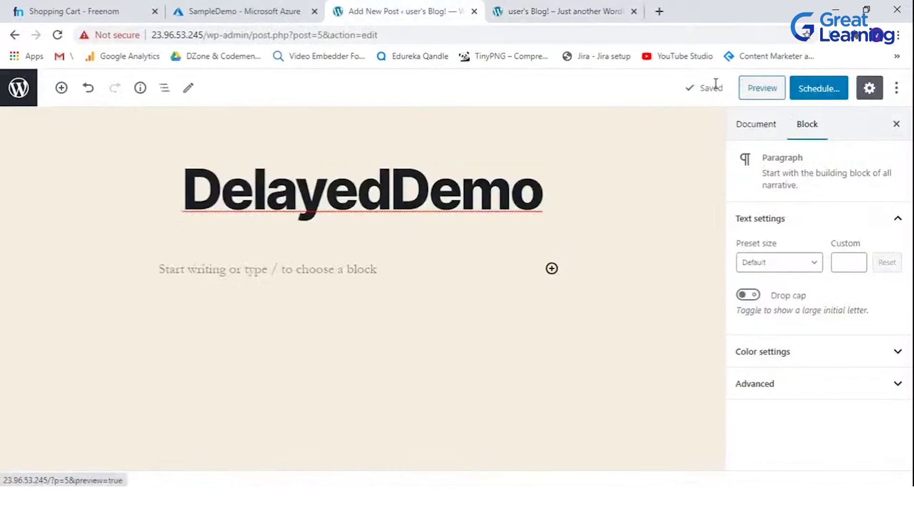
left_click(897, 125)
left_click(911, 209)
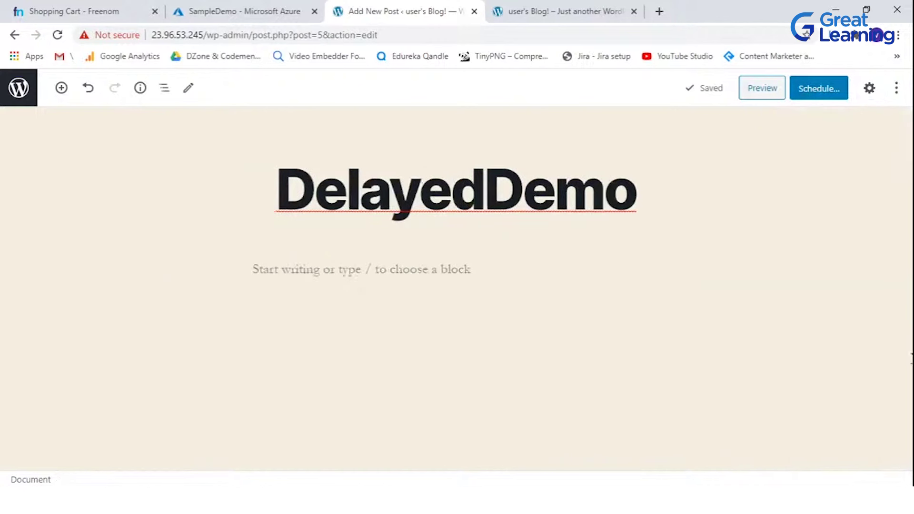
left_click(397, 271)
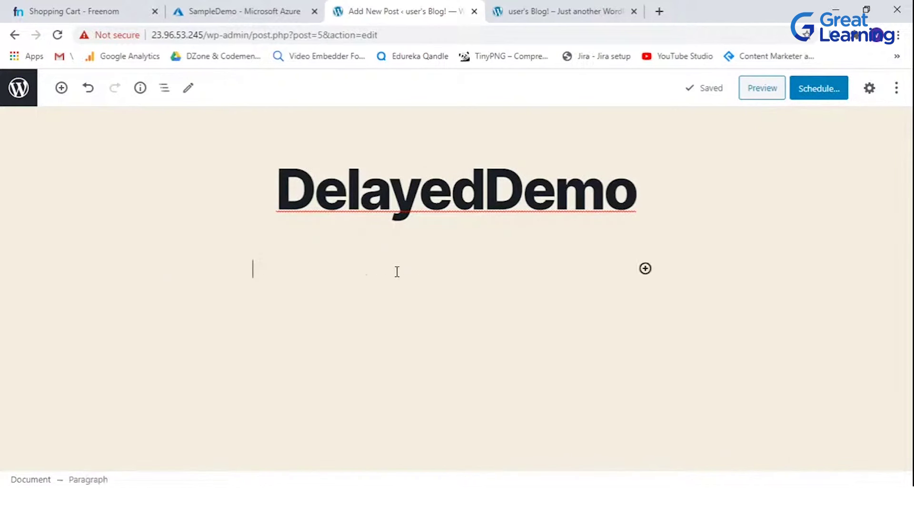
type("hgvkHBDKjdbKJADBK")
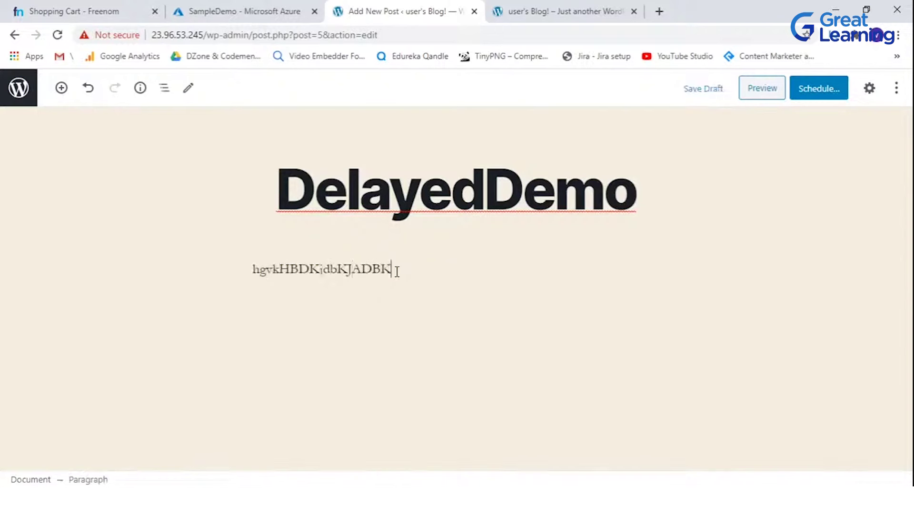
type("lbxkJABk")
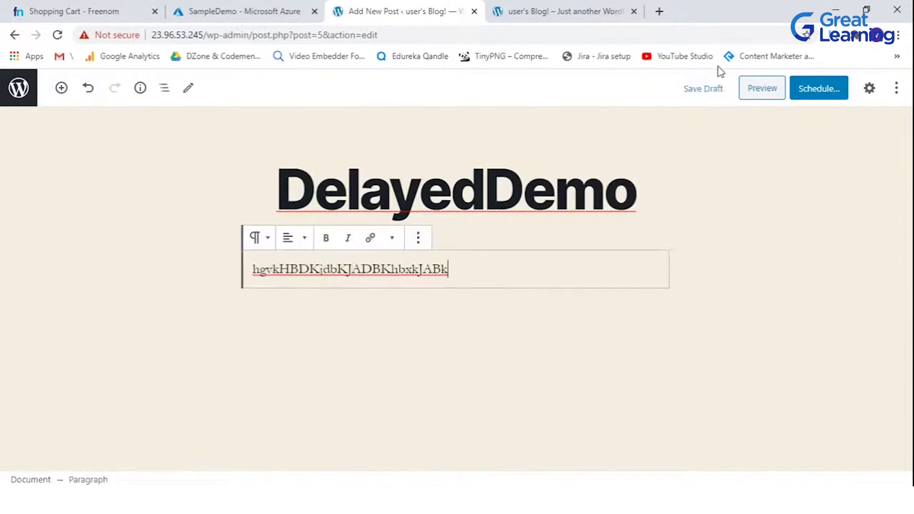
left_click(700, 90)
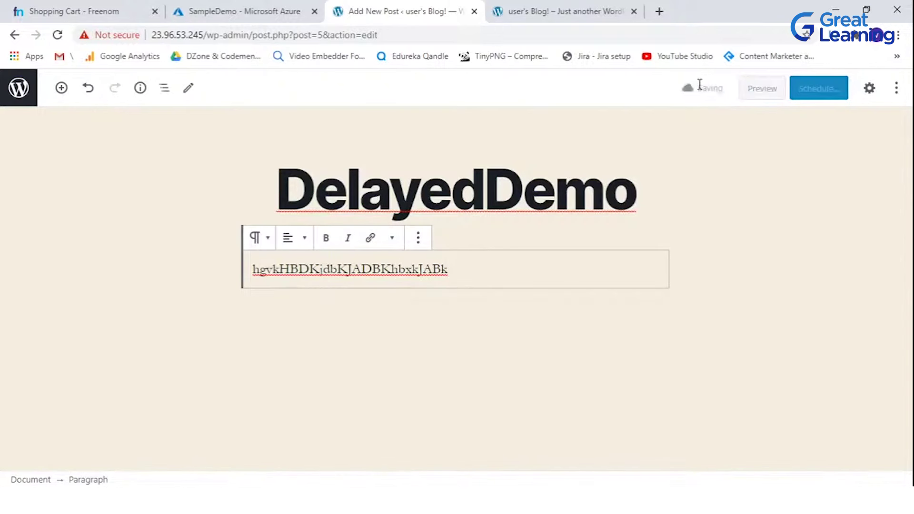
Step: Reload the blog home page to confirm it still shows only Hello world!
left_click(525, 9)
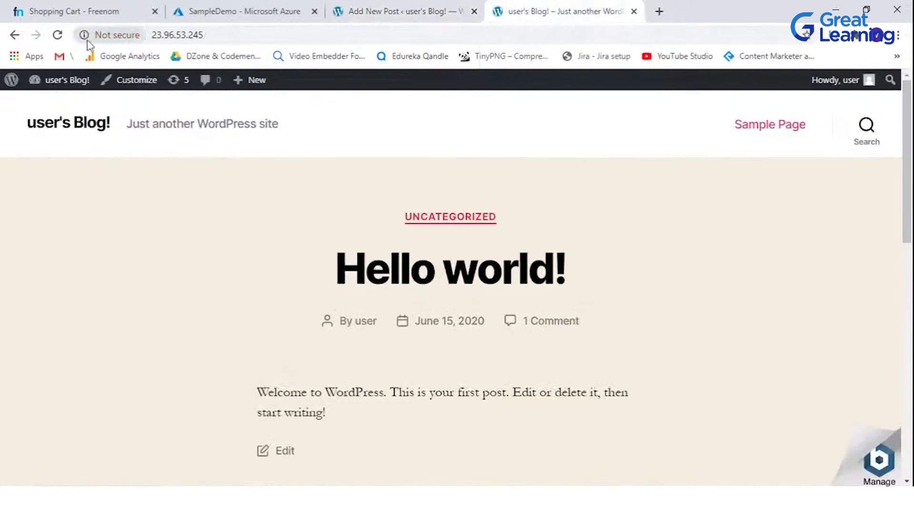
left_click(59, 36)
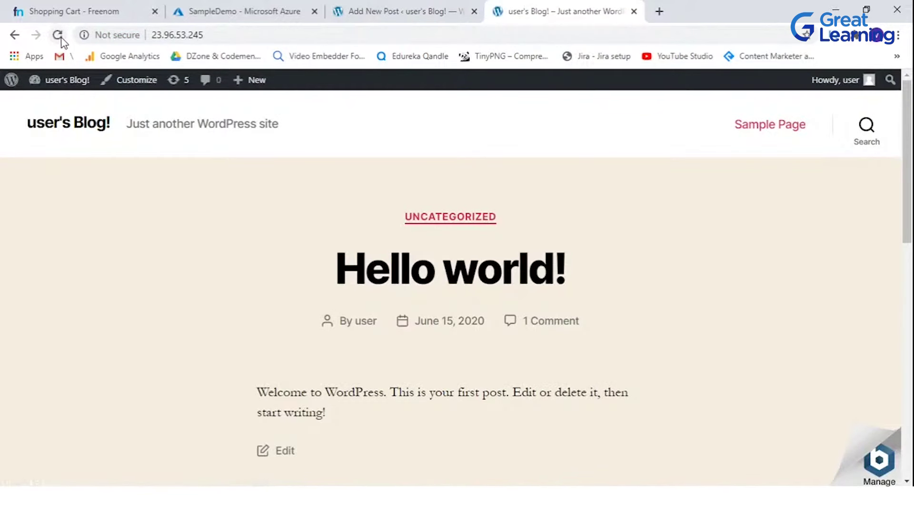
left_click(59, 36)
Step: Append filler text to the Hello world! post, retitle it SAMPLE, and update it
left_click(285, 452)
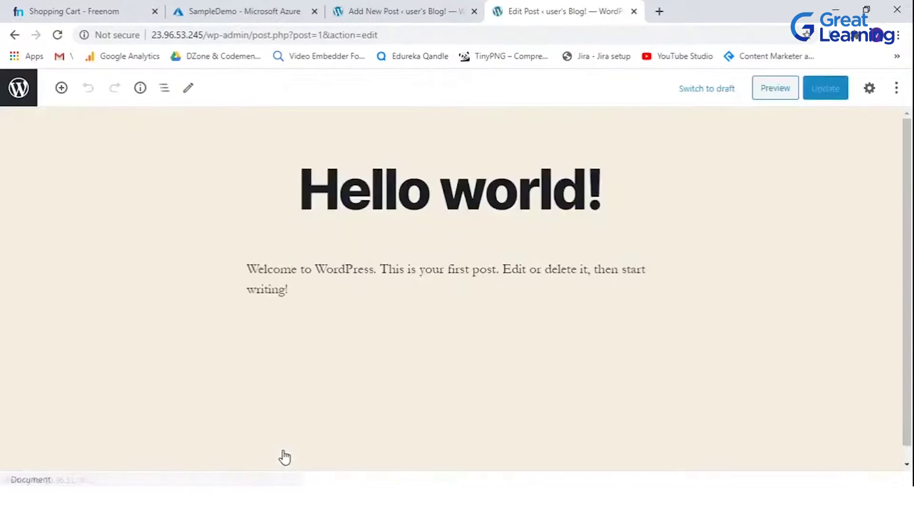
left_click(381, 280)
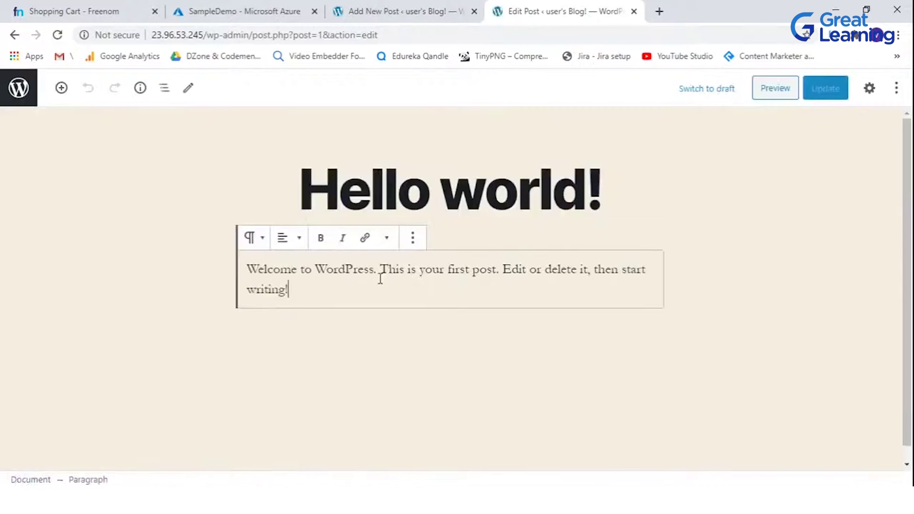
type("kbashdbaksjdlknDL;KSNDLSAKN")
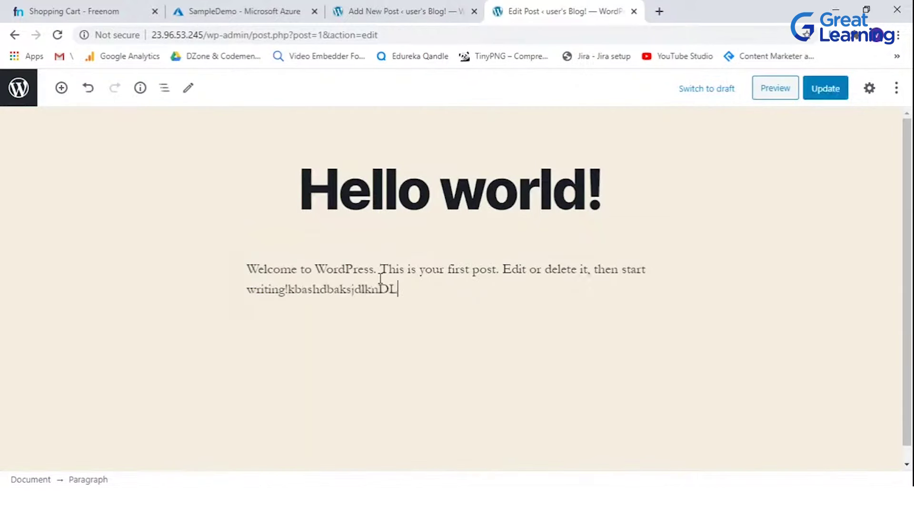
left_click(486, 171)
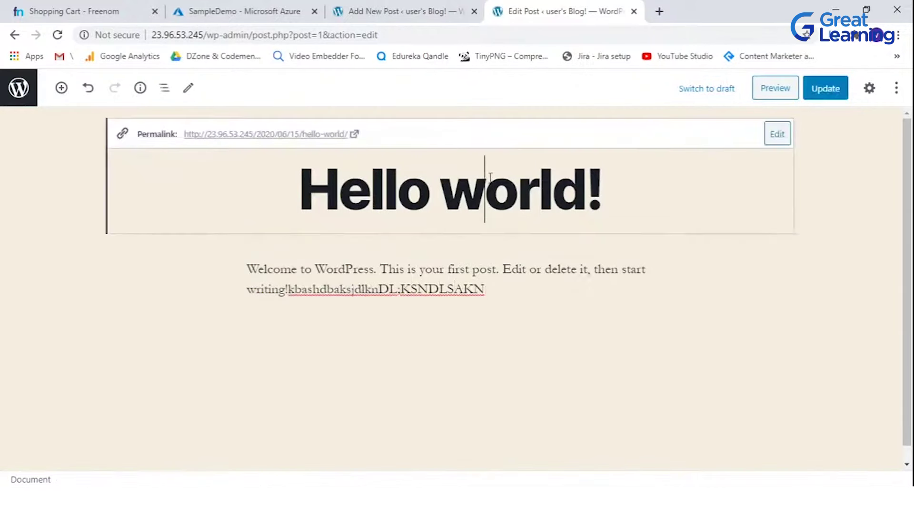
key("ctrl+a")
type("SAMPLE")
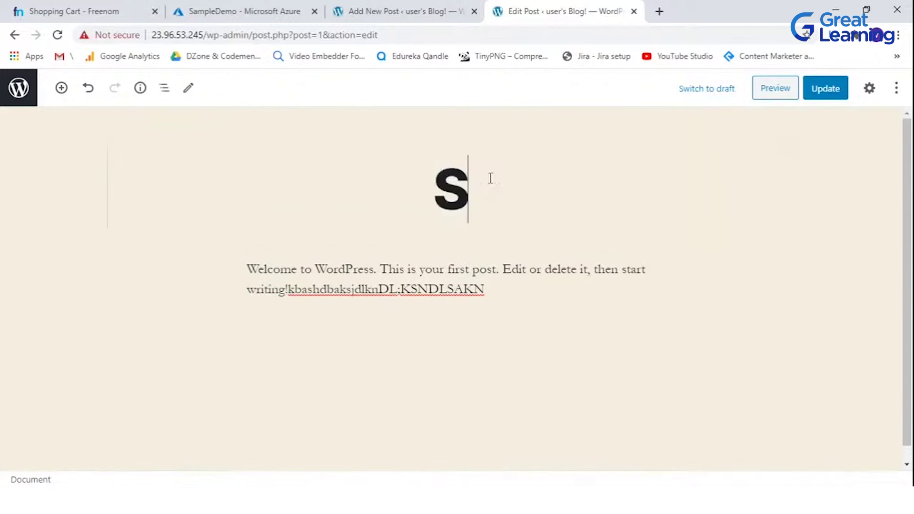
left_click(811, 88)
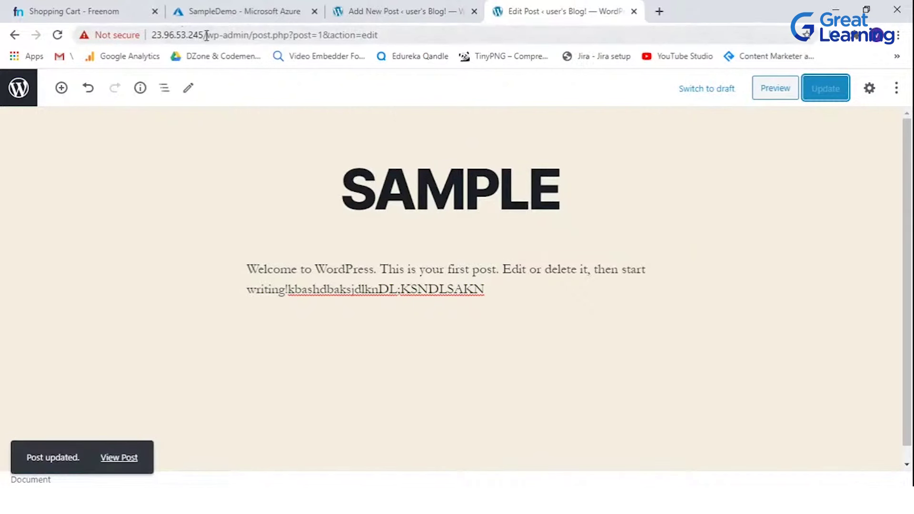
Step: Go to the site's home URL by trimming the address to just the IP
left_click_drag(206, 35, 477, 26)
key("BackSpace")
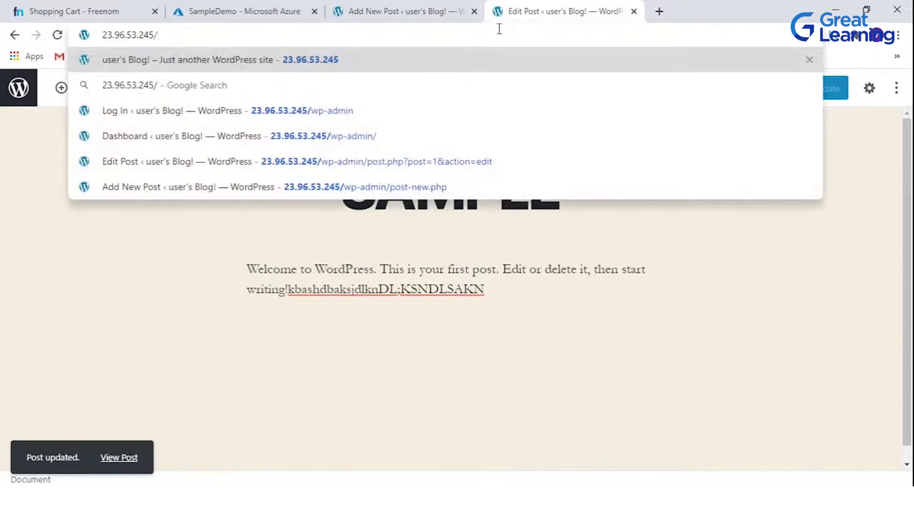
key("Return")
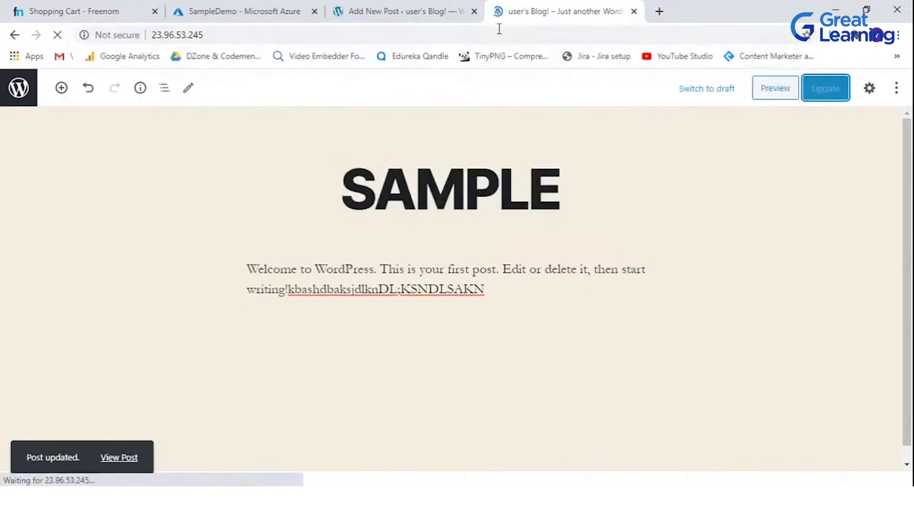
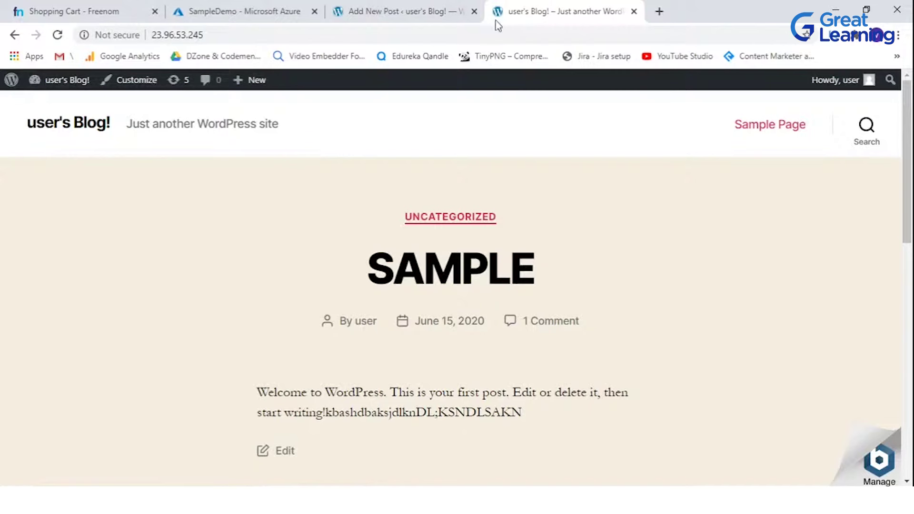
Step: Copy the SampleDemo VM's public IP 23.96.53.245 from Azure and return to the Freenom cart
left_click(376, 5)
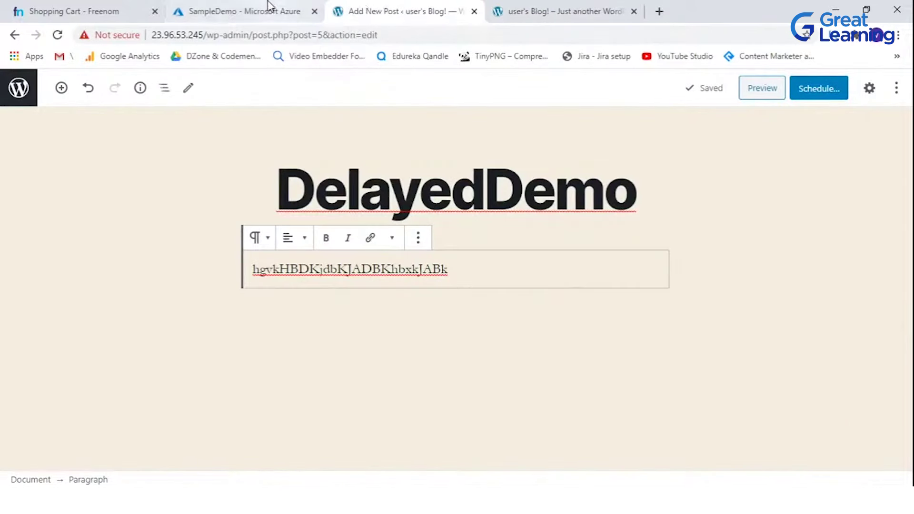
left_click(242, 10)
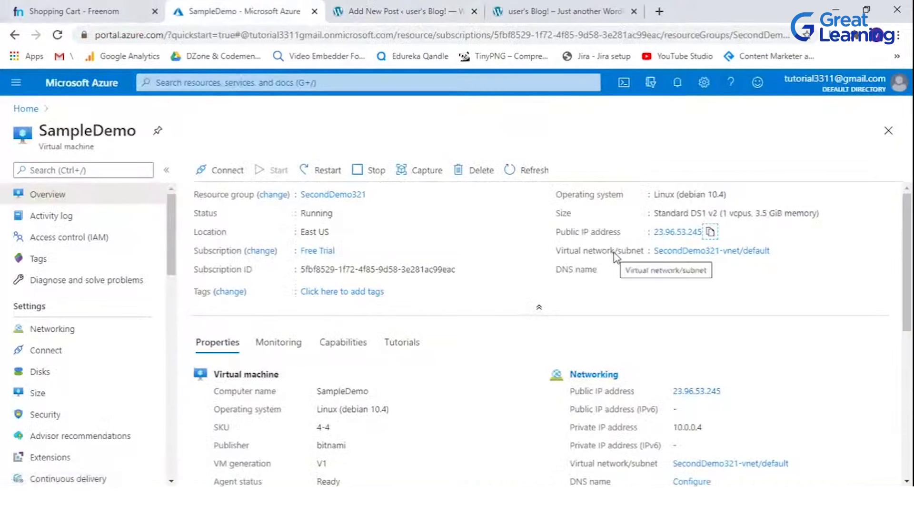
left_click(711, 231)
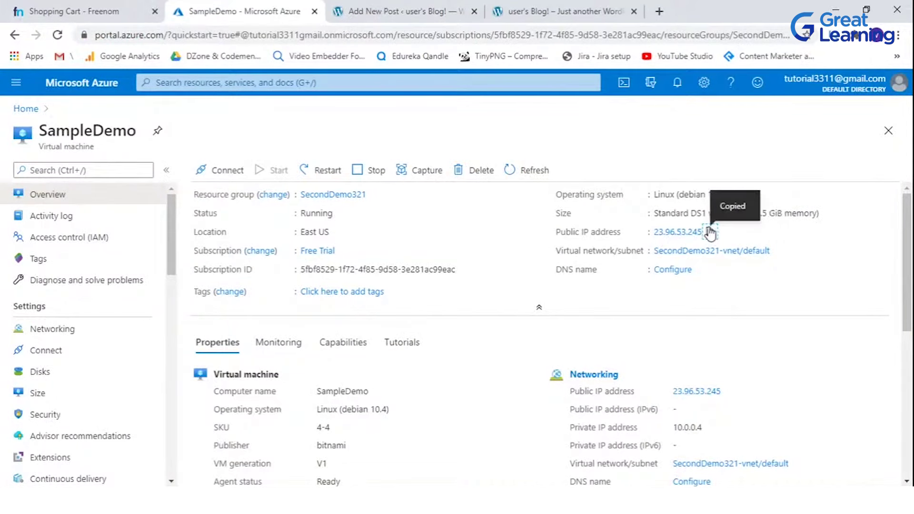
left_click(366, 7)
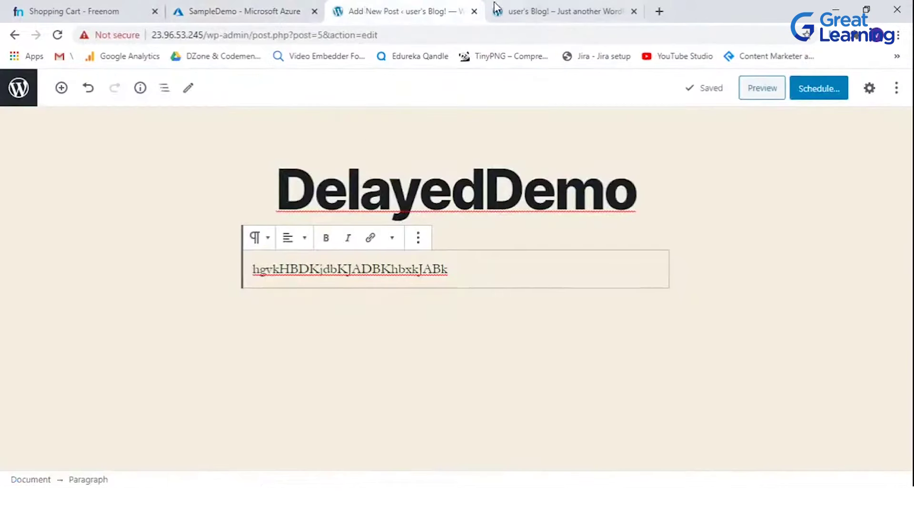
left_click(42, 6)
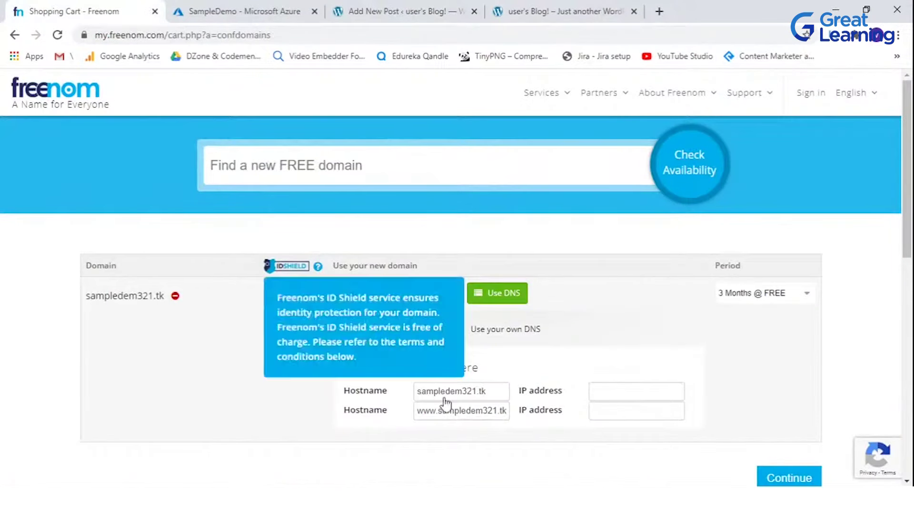
left_click(614, 390)
key("ctrl+v")
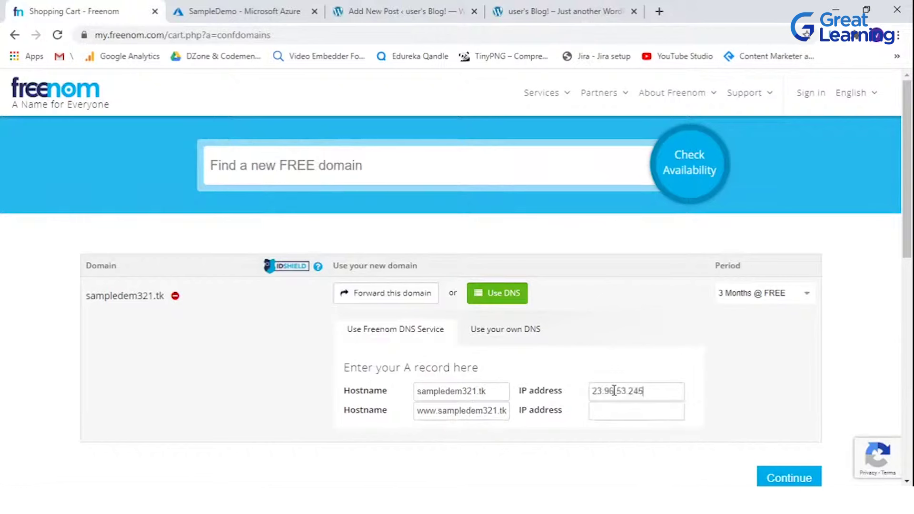
left_click(606, 412)
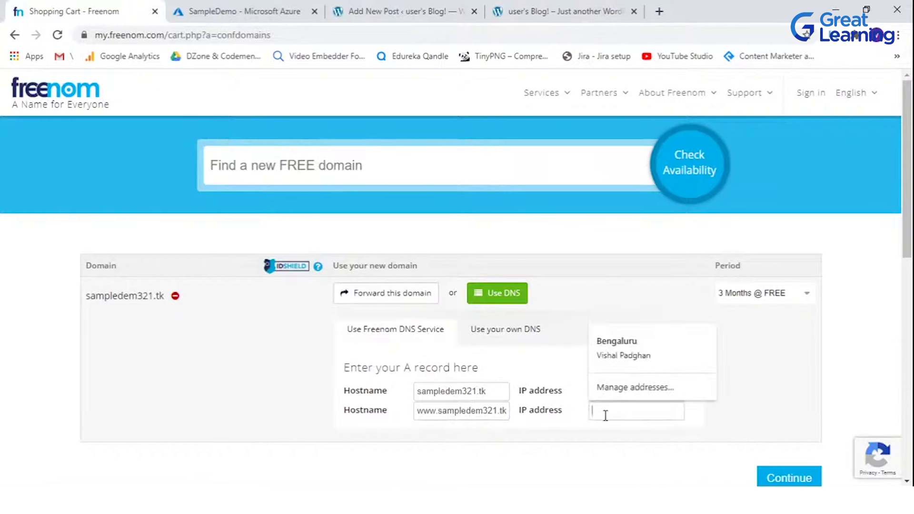
key("ctrl+v")
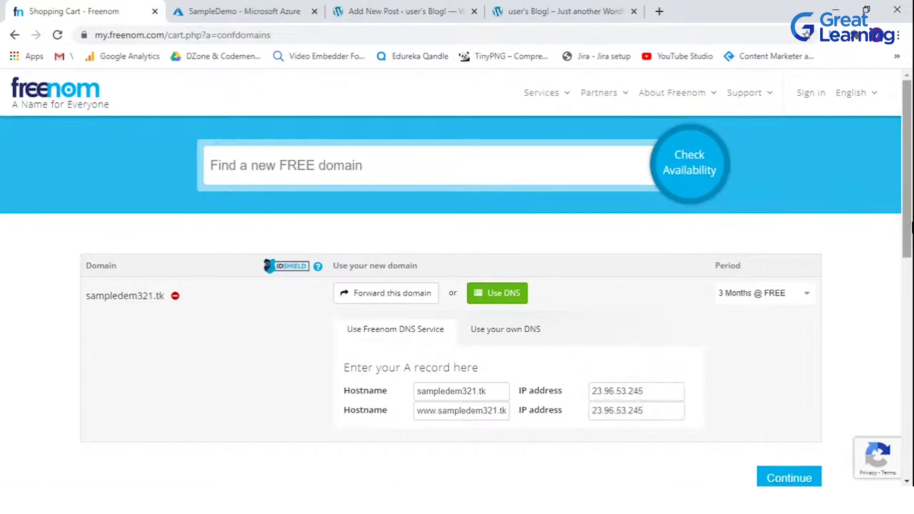
key("Return")
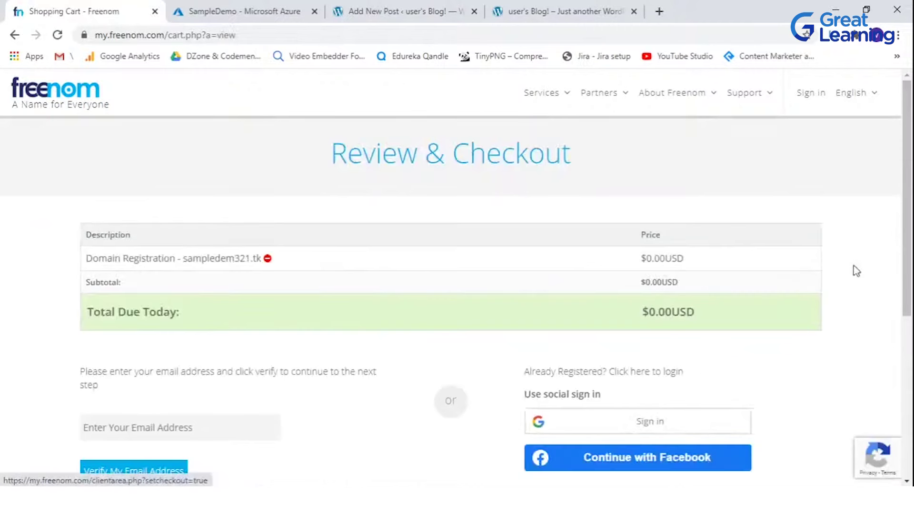
Step: Sign in to Freenom with a Google account at the checkout step
scroll(910, 266, "down", 2)
left_click_drag(912, 266, 911, 268)
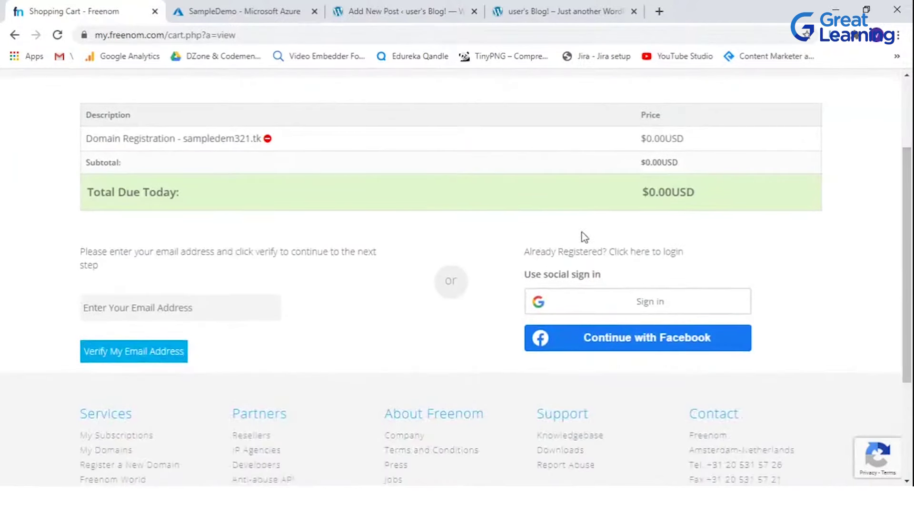
left_click(576, 298)
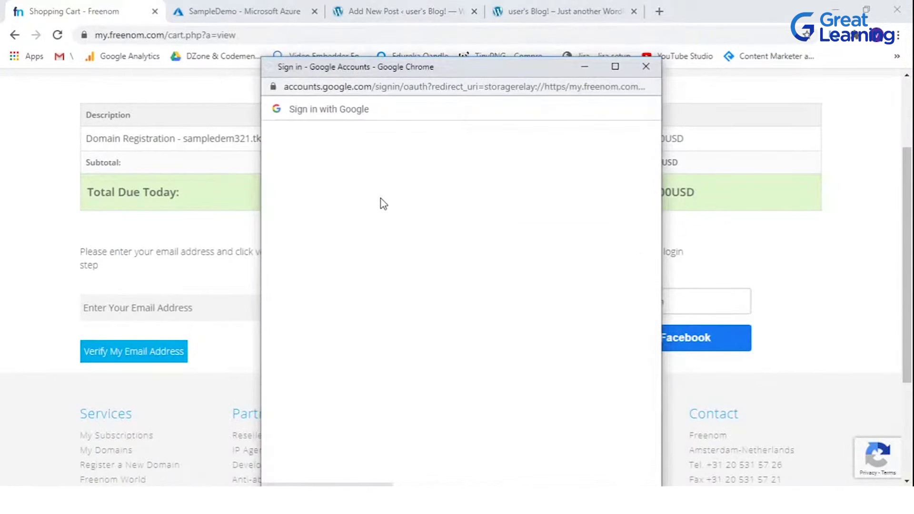
left_click(342, 238)
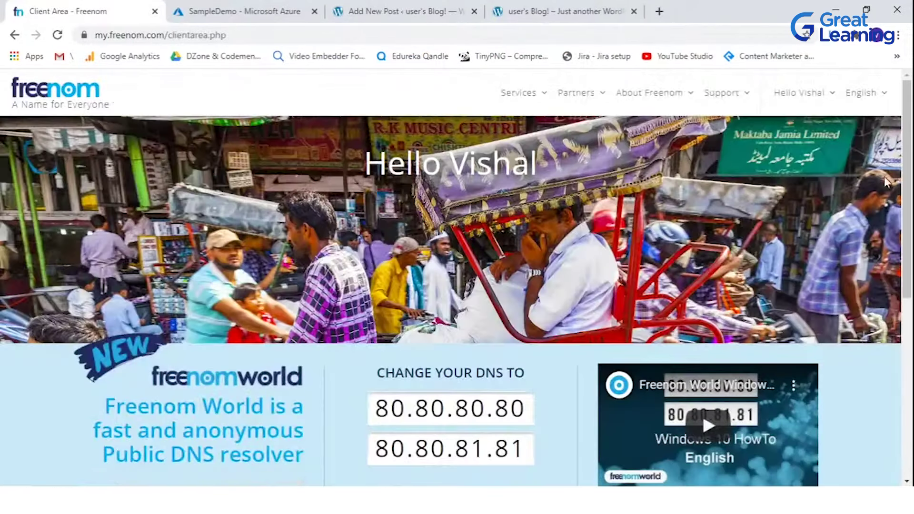
Step: Check My Domains, then go to Freenom's Register a New Domain page
left_click(525, 93)
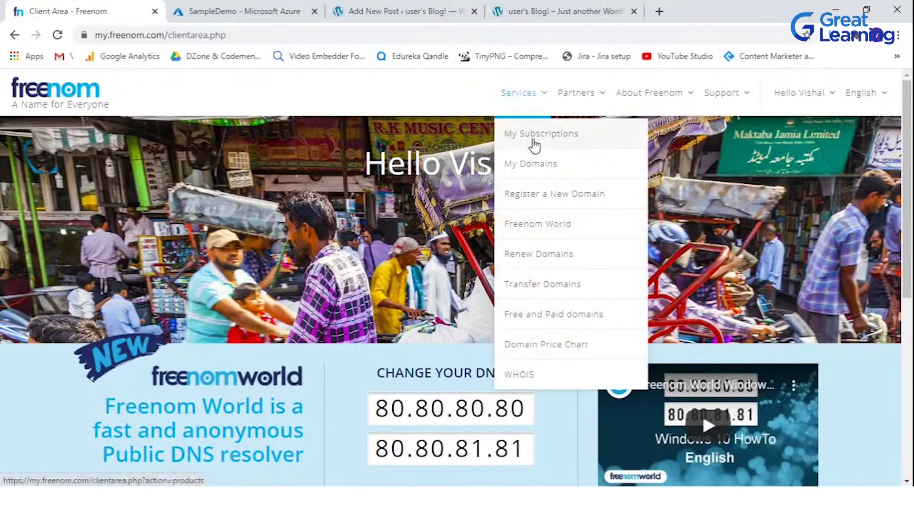
left_click(529, 163)
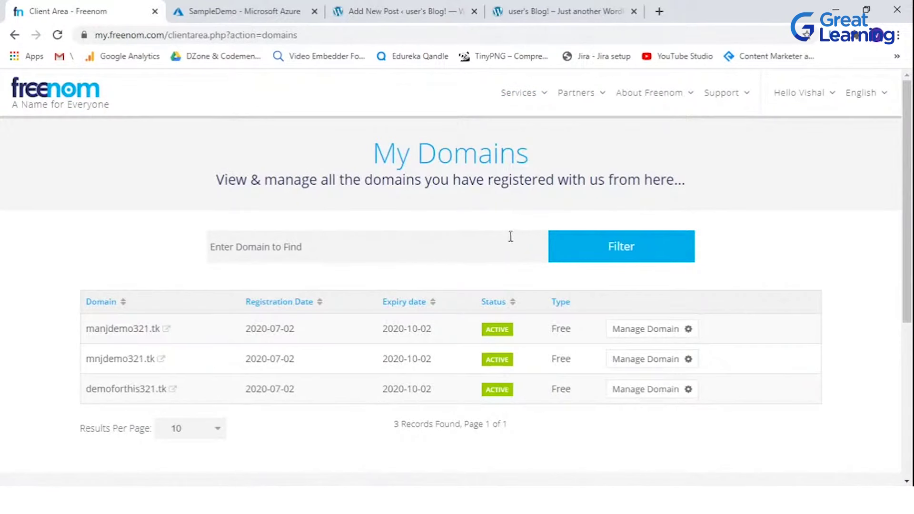
left_click(526, 93)
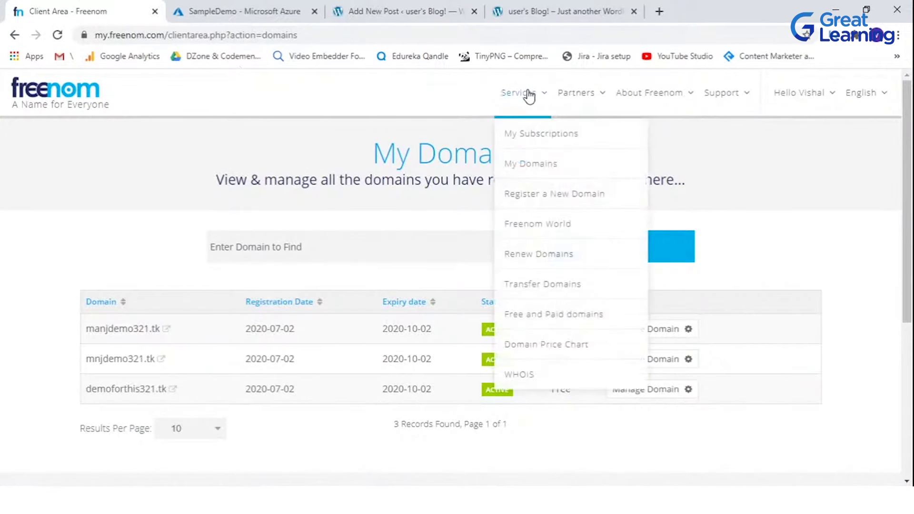
left_click(523, 195)
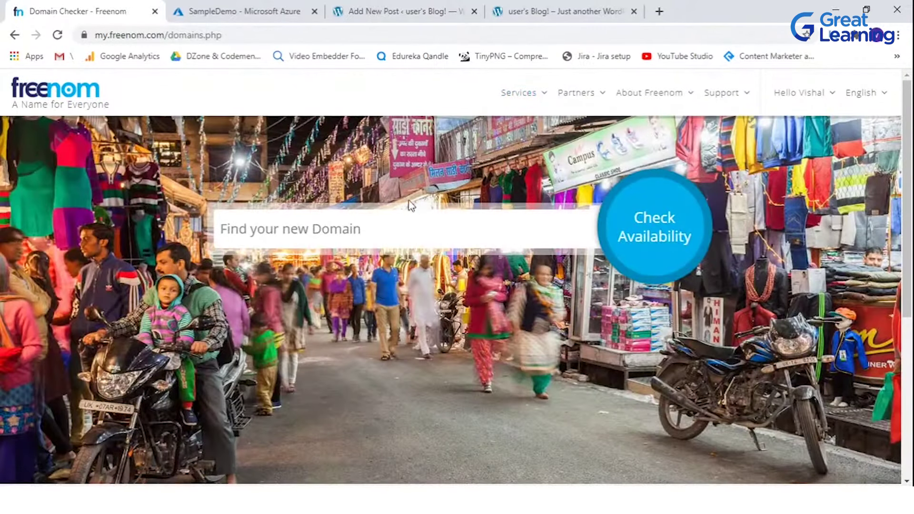
Step: Search for samdomain321, add samdomain321.tk to the cart and check out
type("SAMP")
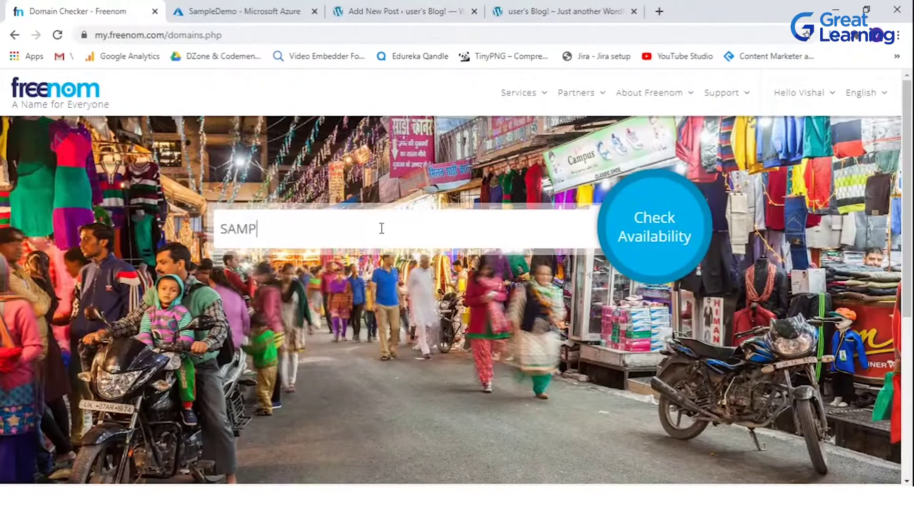
type("LEDOMAIN")
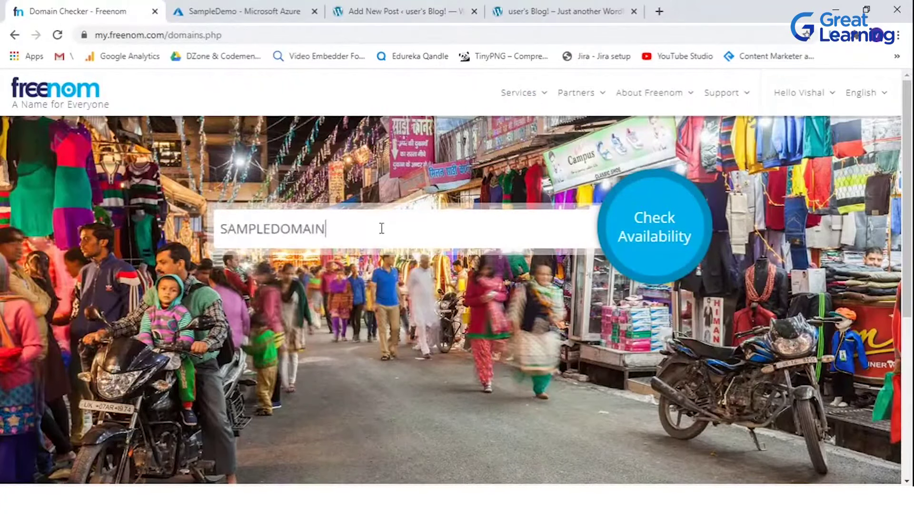
type("321")
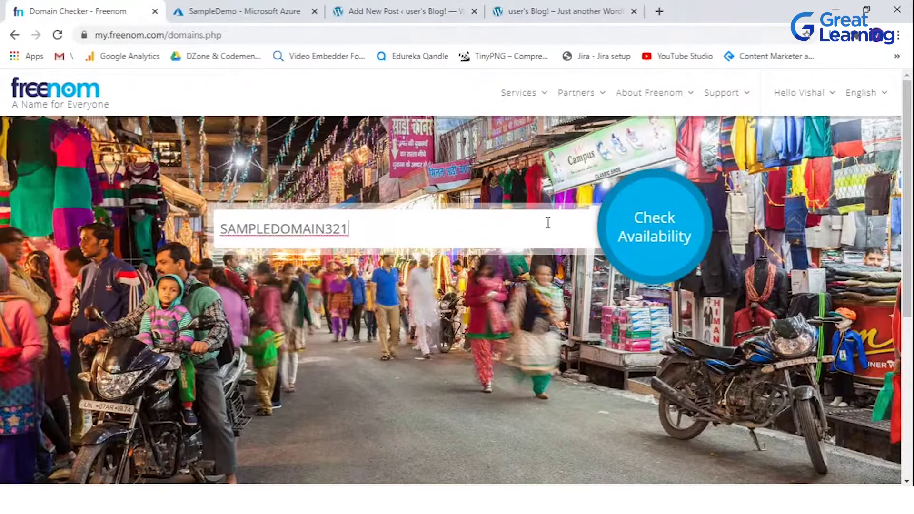
left_click_drag(548, 222, 43, 247)
type("sam")
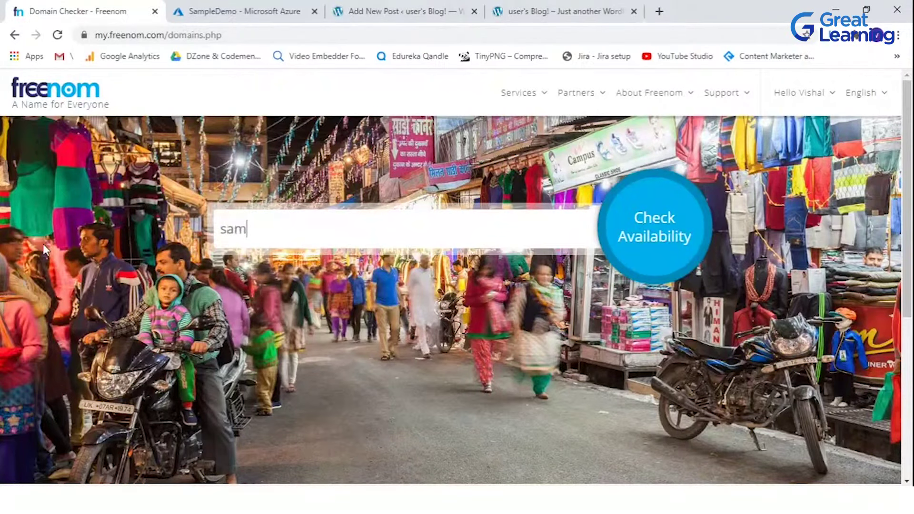
type("domain321")
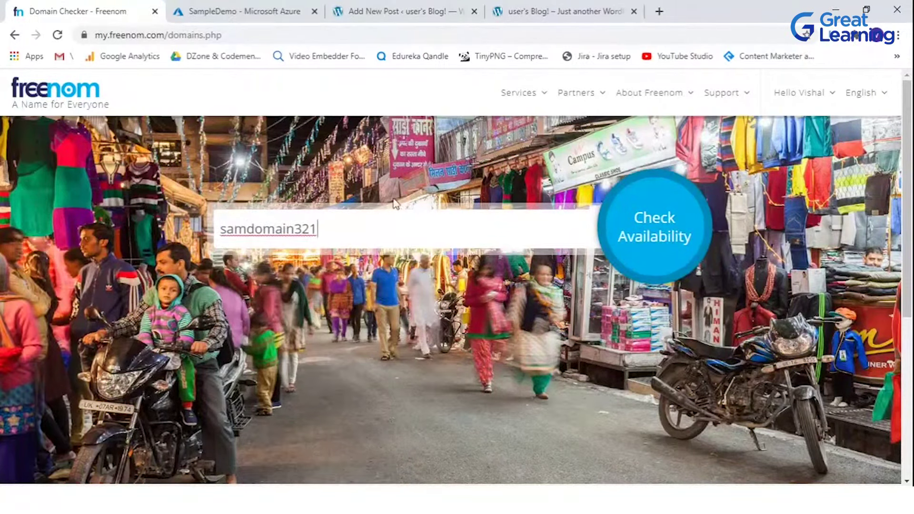
left_click(595, 230)
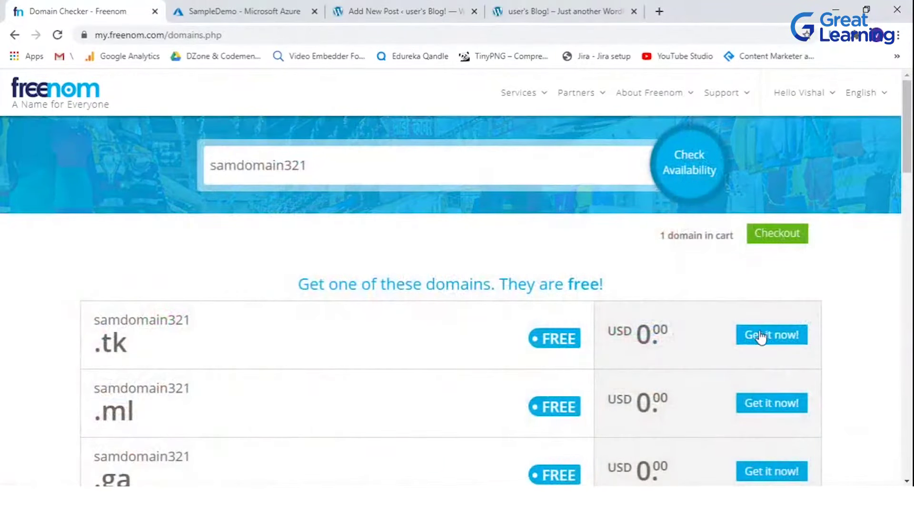
left_click(760, 336)
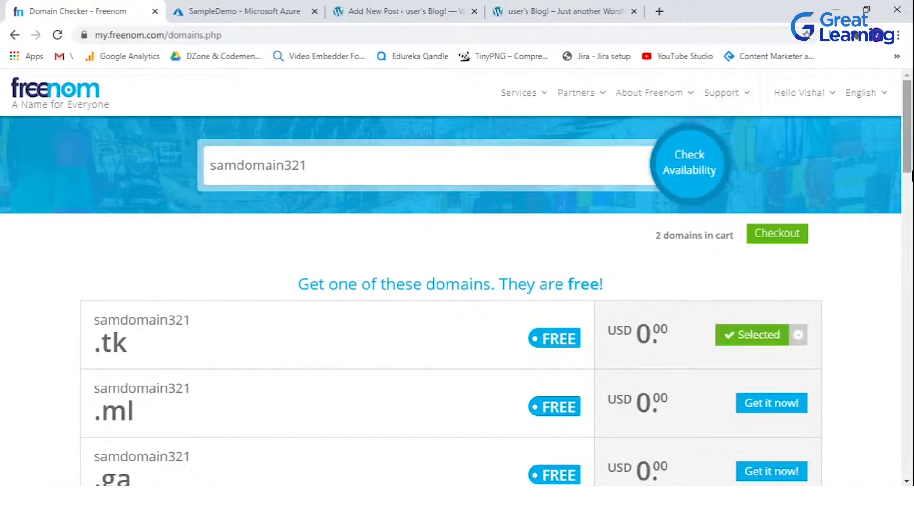
mouse_move(909, 174)
left_mouse_down()
mouse_move(909, 240)
mouse_move(909, 180)
left_mouse_up()
left_click(775, 204)
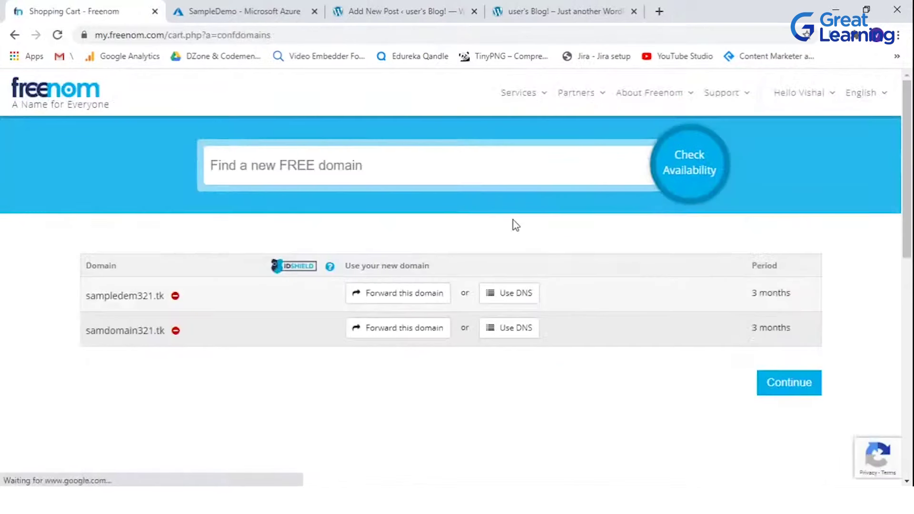
Step: Use Freenom DNS for sampledem321.tk with both A records set to 23.96.53.245
left_click(501, 296)
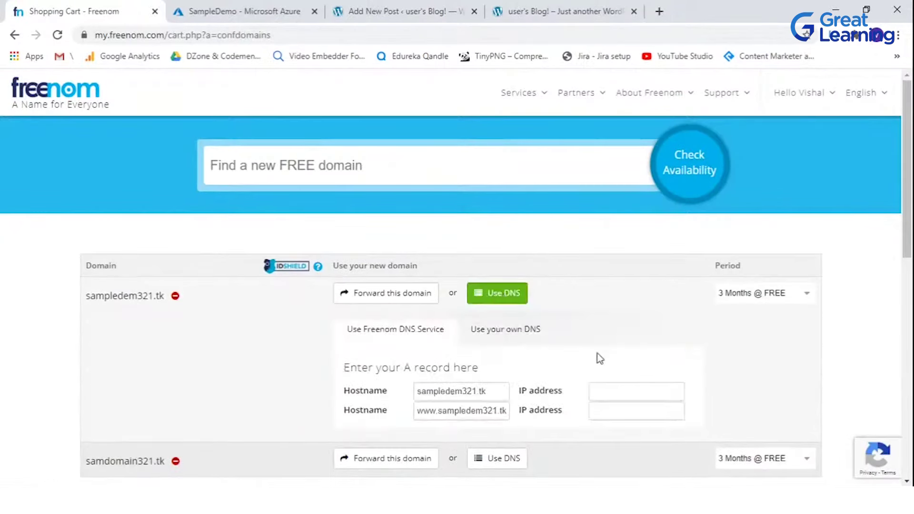
left_click(603, 388)
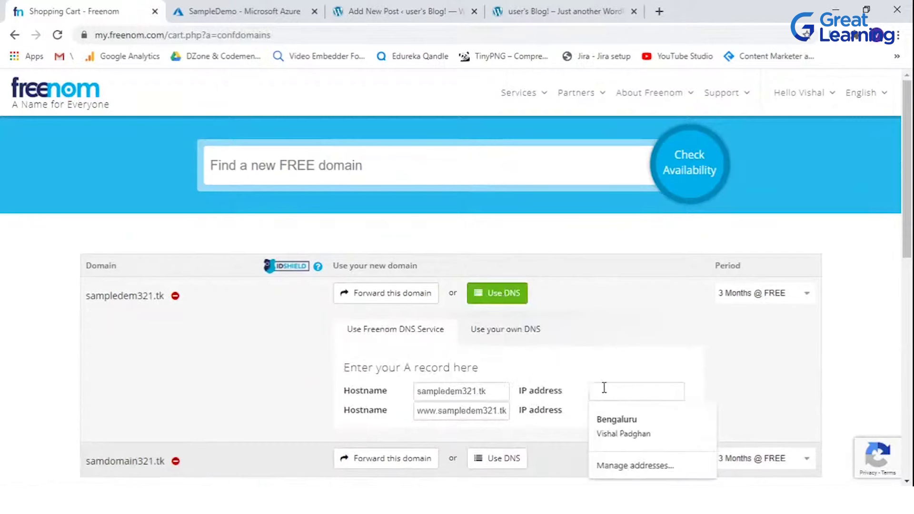
key("ctrl+v")
left_click(603, 412)
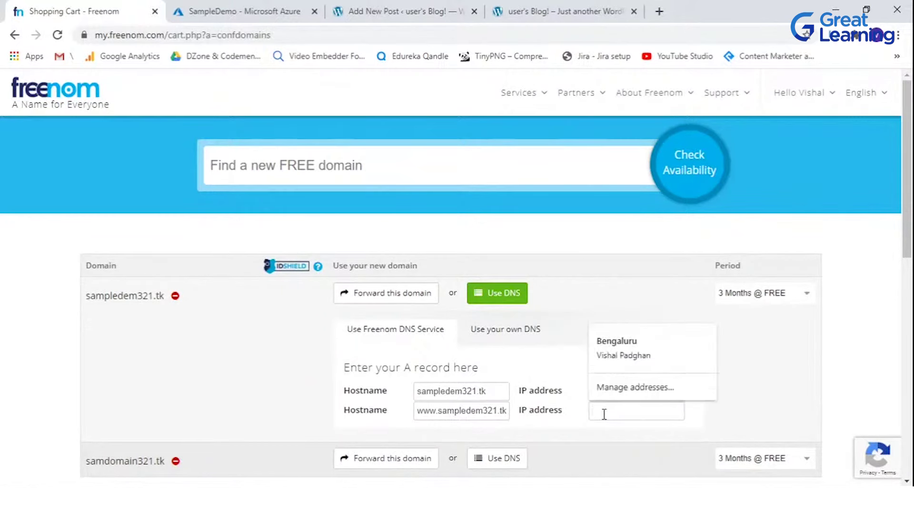
type("23.96.53.245")
left_click_drag(898, 233, 910, 300)
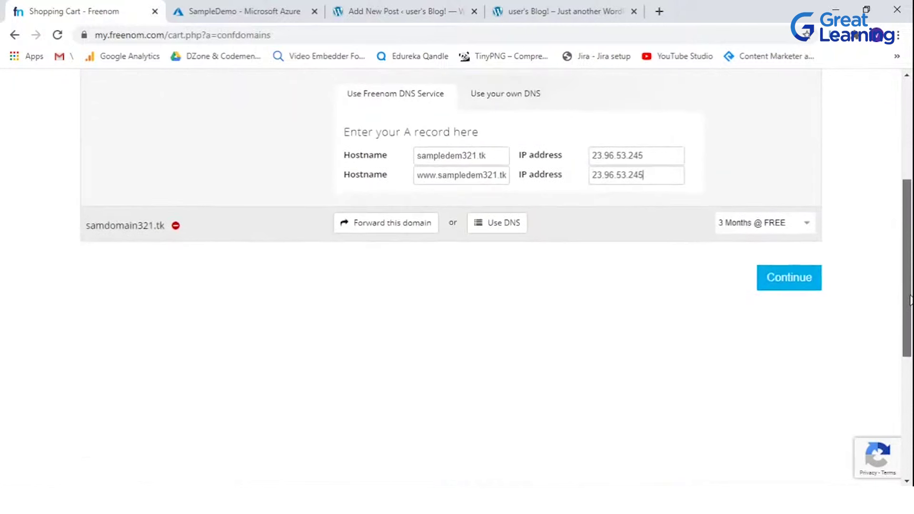
left_click(807, 291)
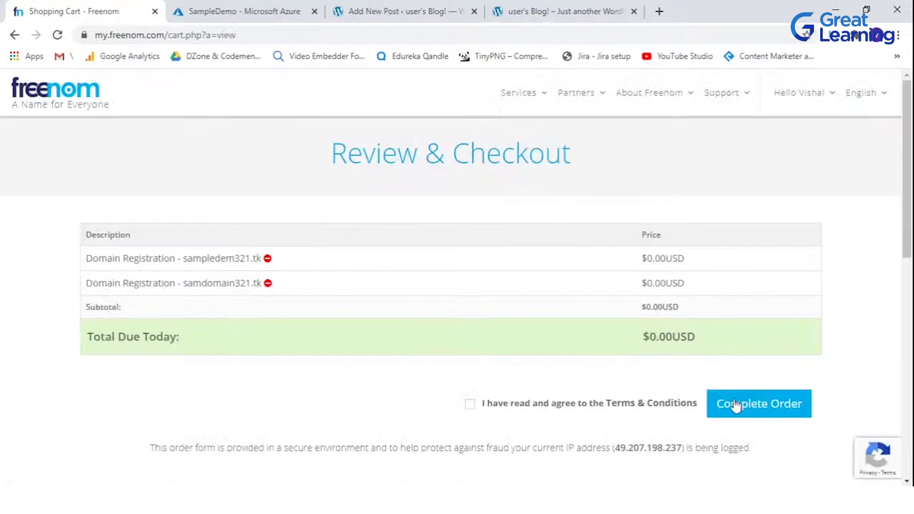
Step: Agree to the terms and complete the free order for both .tk domains
left_click(736, 405)
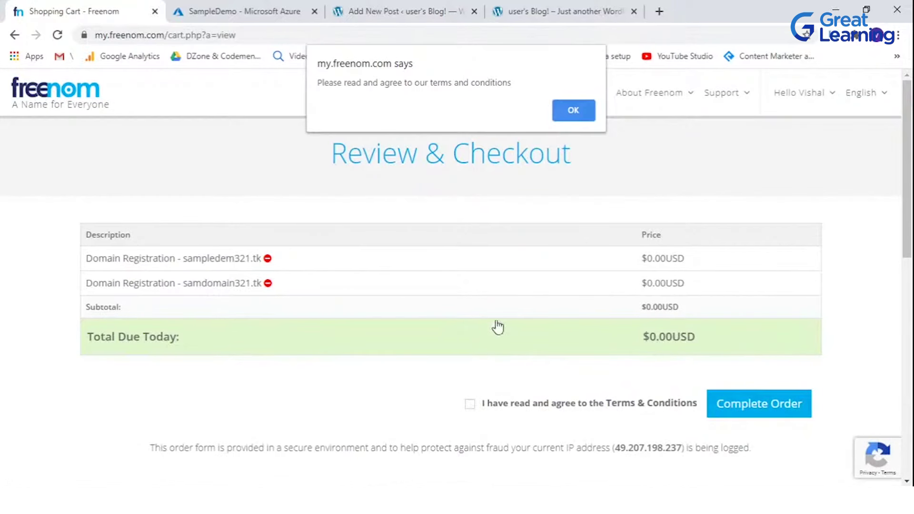
left_click(569, 110)
left_click(470, 405)
left_click(755, 408)
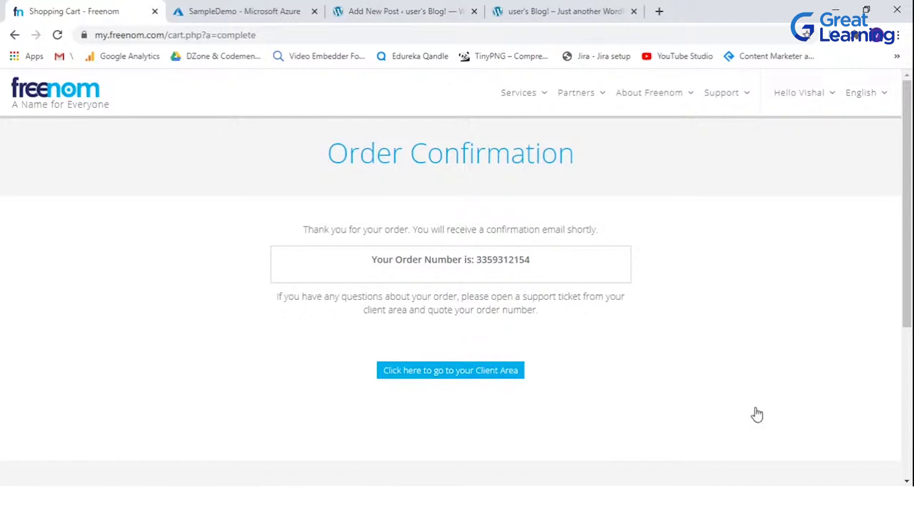
left_click(286, 10)
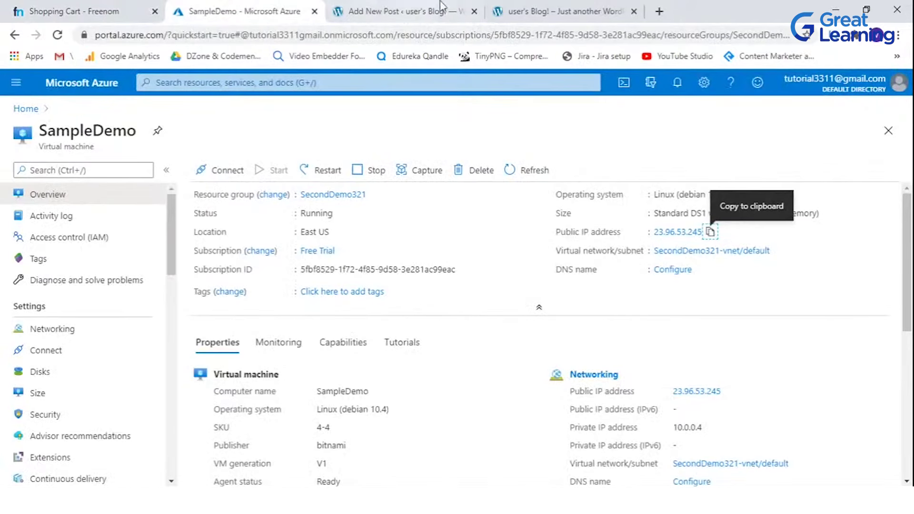
Step: Search 'dns' in Azure, open DNS zones and start a new zone with + Add
left_click(535, 9)
left_click(409, 9)
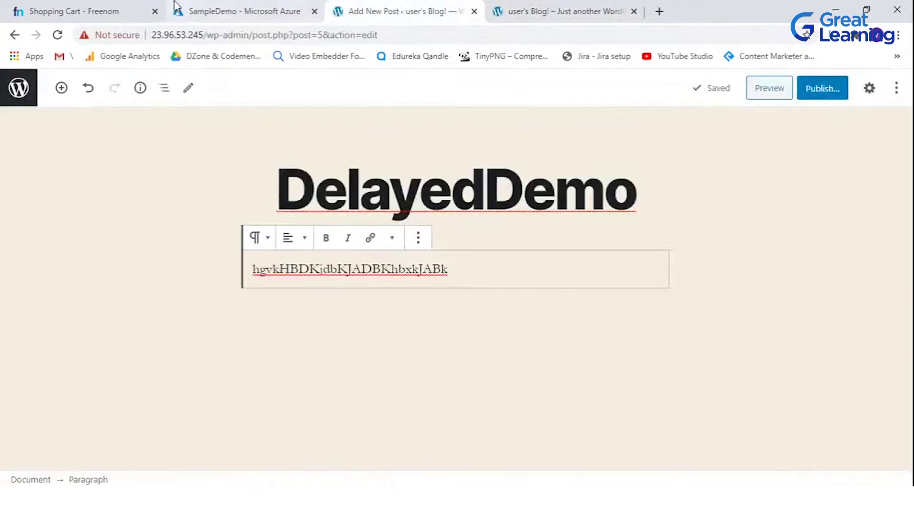
left_click(93, 6)
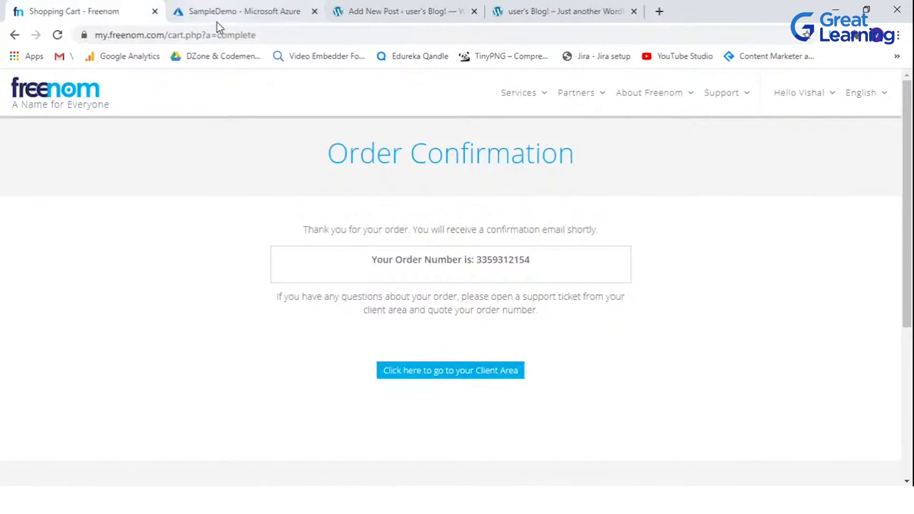
left_click(217, 19)
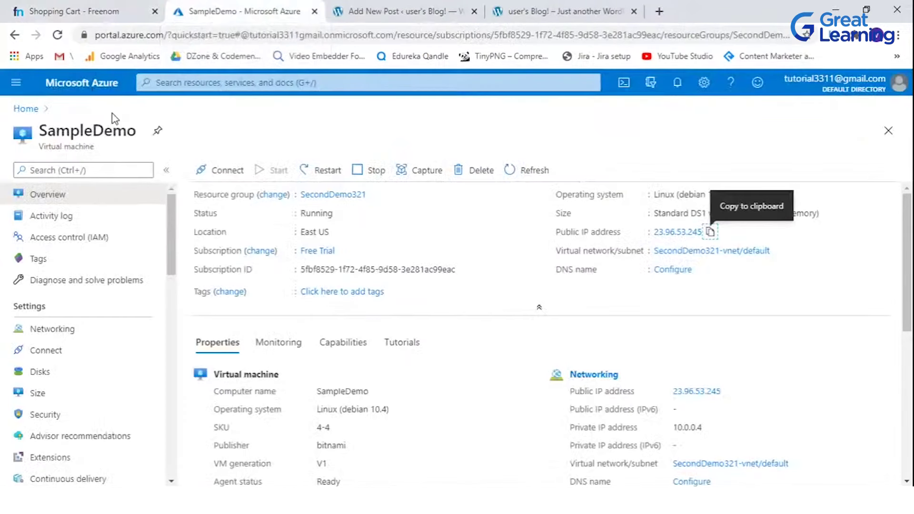
left_click(170, 83)
type("dns")
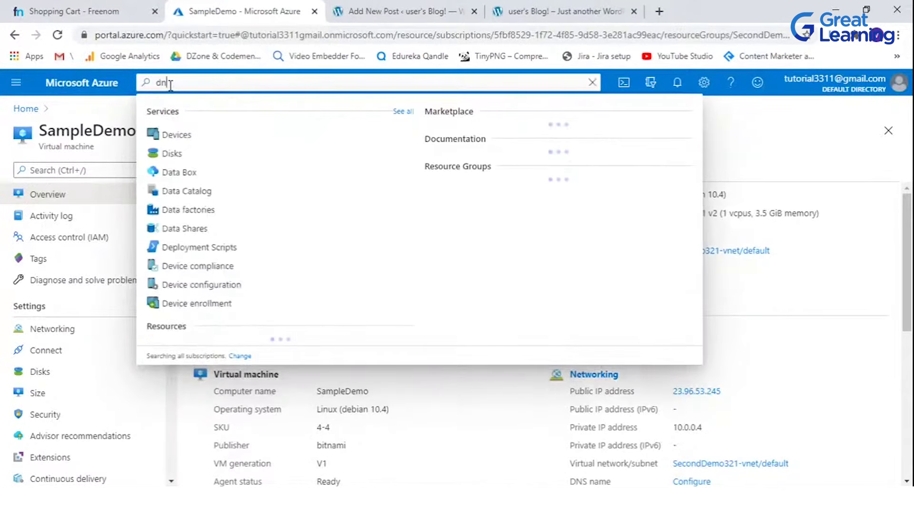
left_click(181, 134)
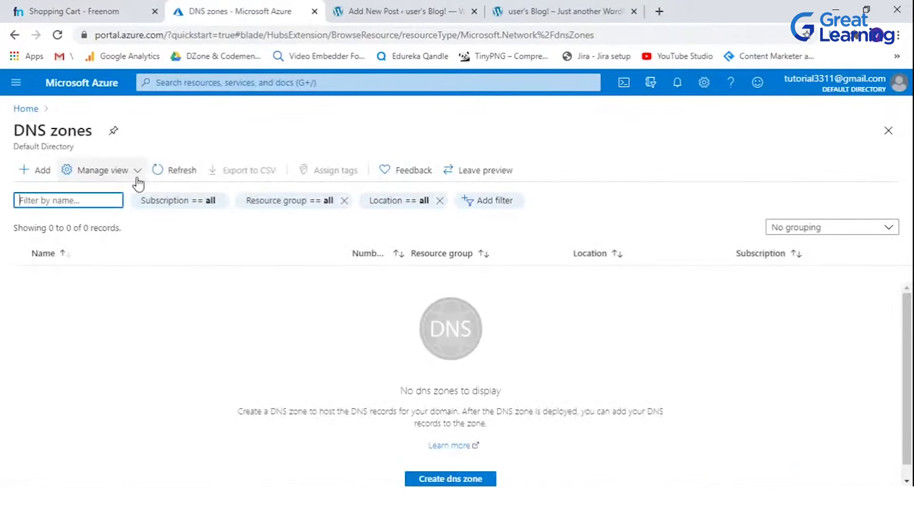
left_click(45, 175)
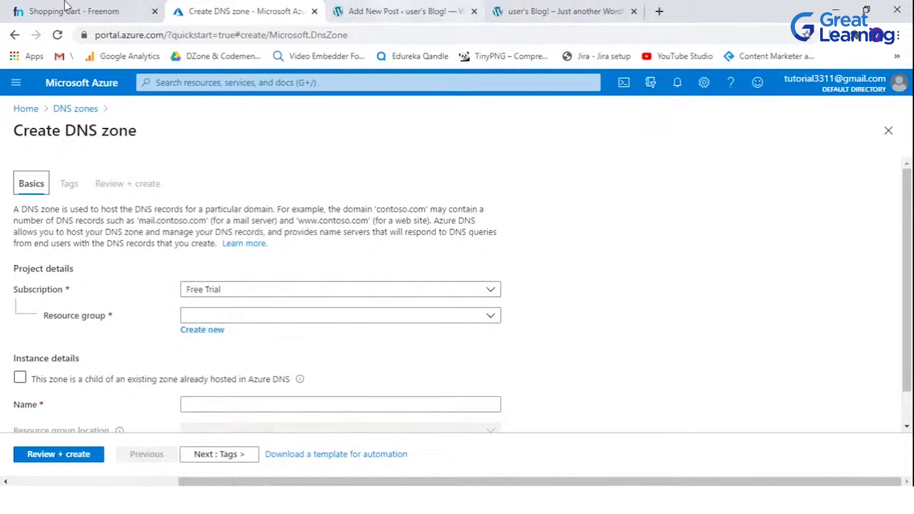
left_click(123, 9)
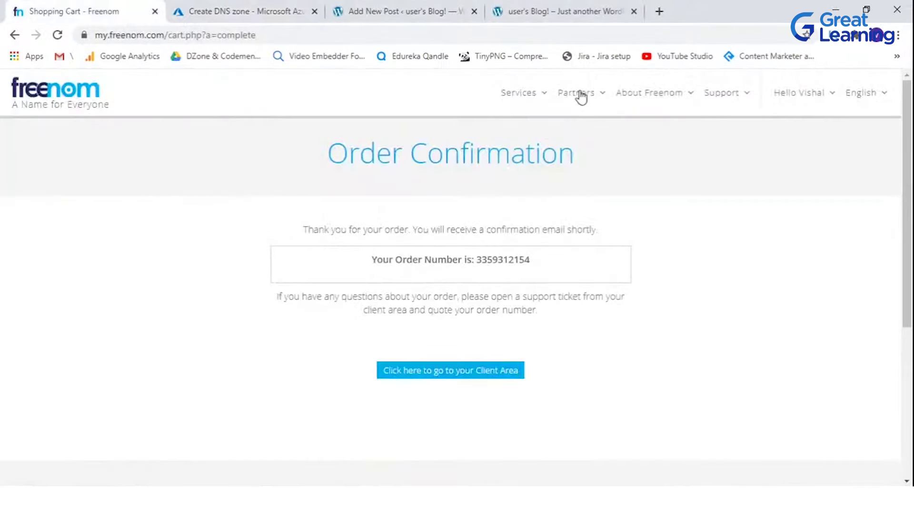
Step: Open Freenom's My Domains list and copy the domain name sampledem321.tk
mouse_move(625, 99)
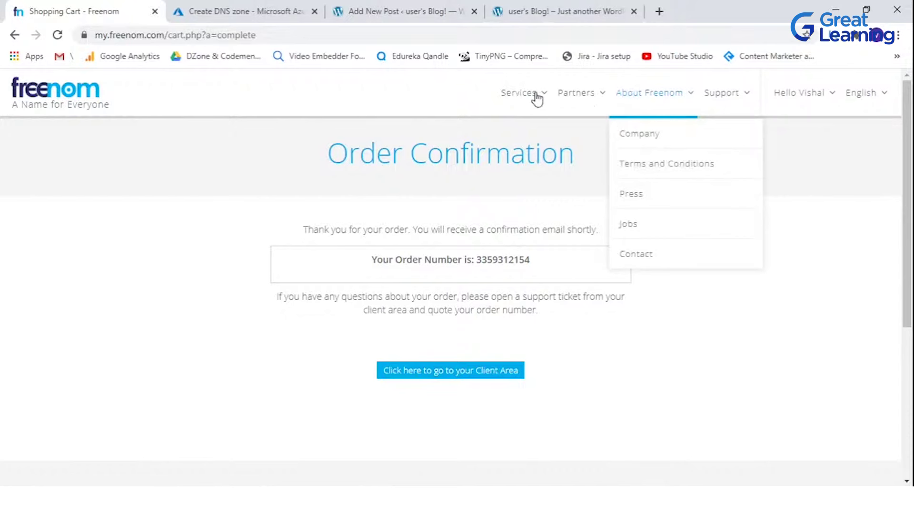
mouse_move(536, 96)
left_click(534, 138)
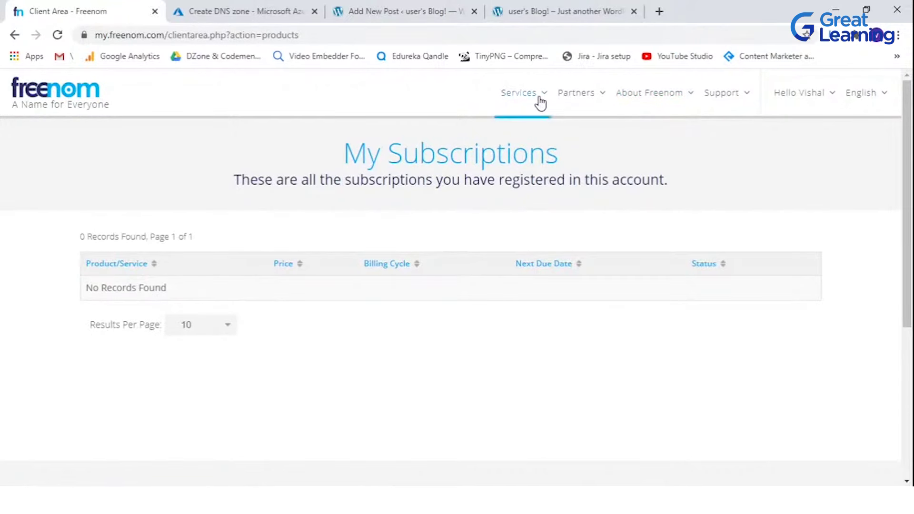
mouse_move(540, 101)
left_click(524, 164)
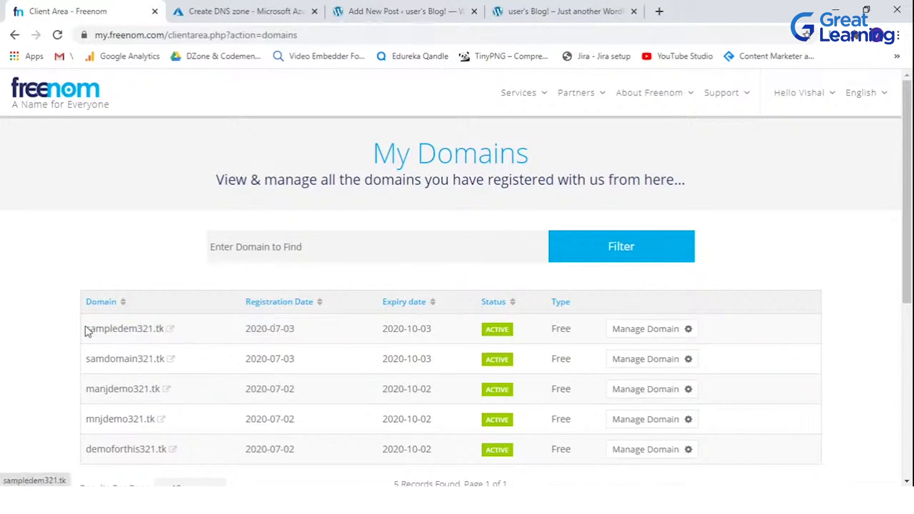
left_click_drag(84, 328, 163, 341)
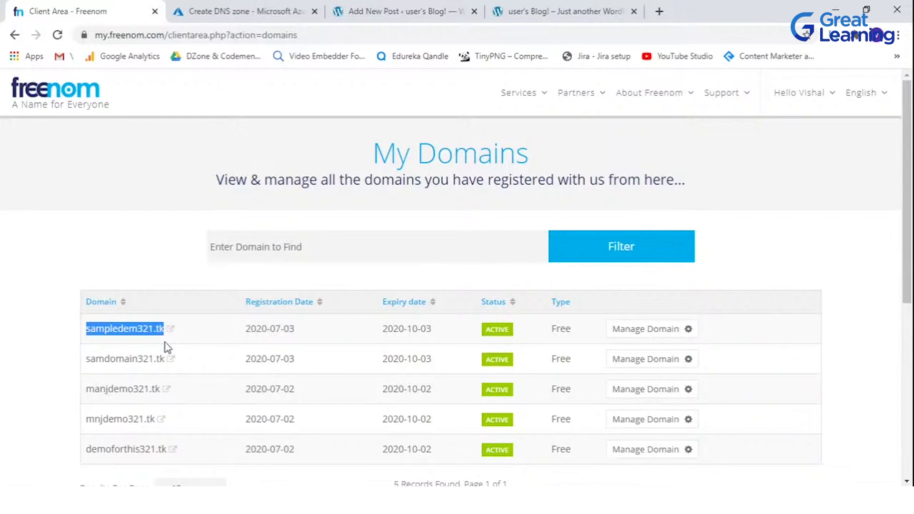
left_click(527, 6)
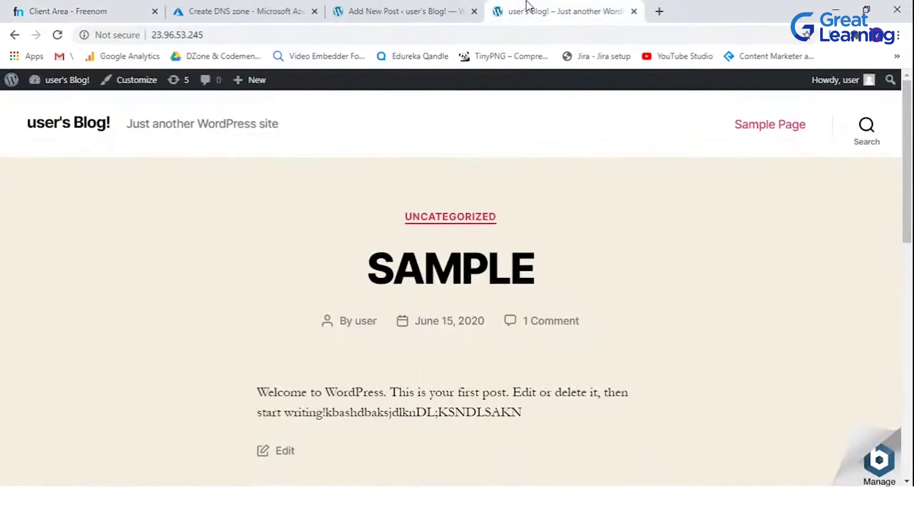
left_click(428, 8)
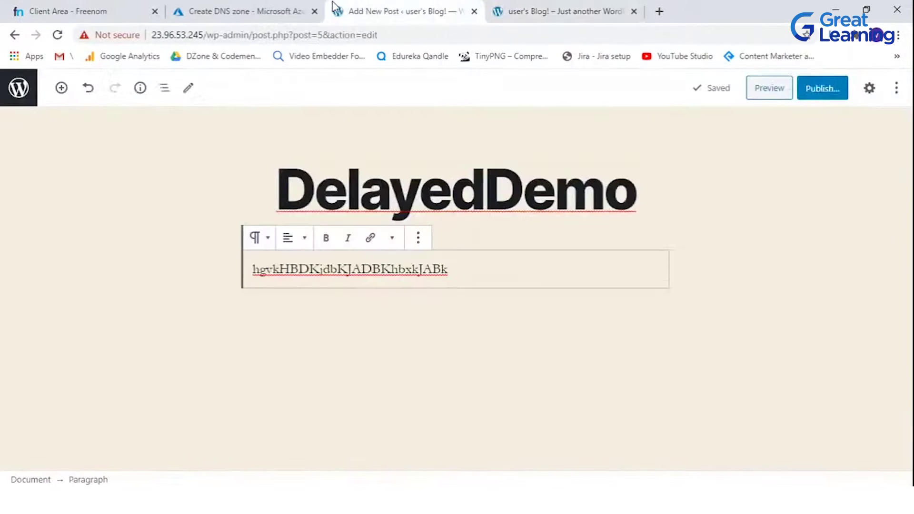
left_click(180, 7)
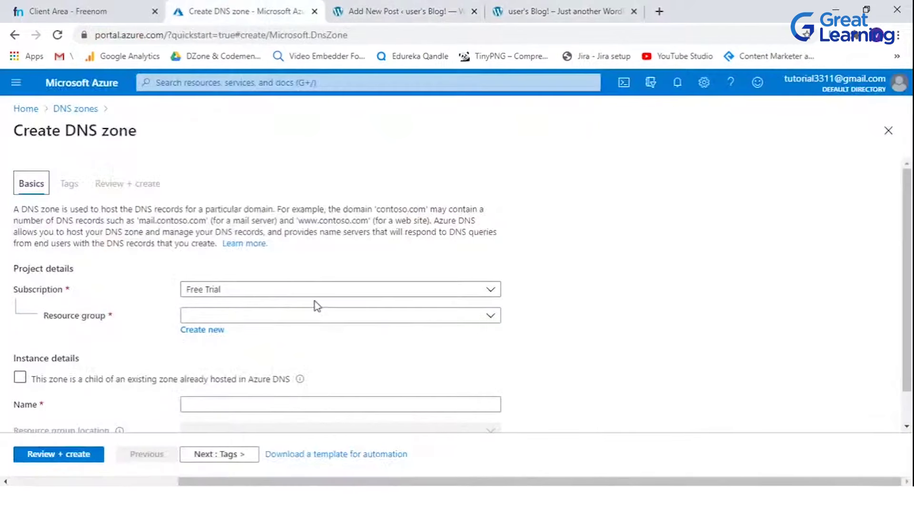
Step: Choose the existing resource group SecondDemo321 for the DNS zone
left_click(269, 316)
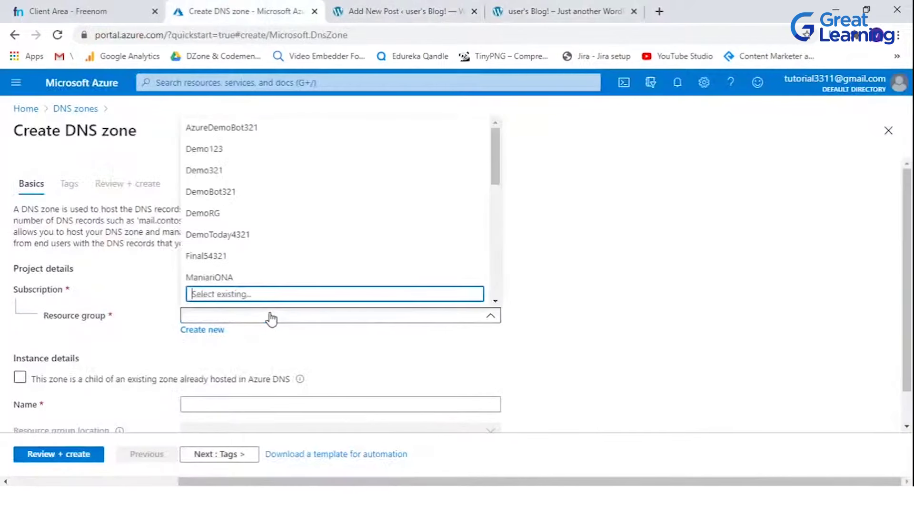
left_click(217, 330)
left_click(249, 418)
left_click(141, 320)
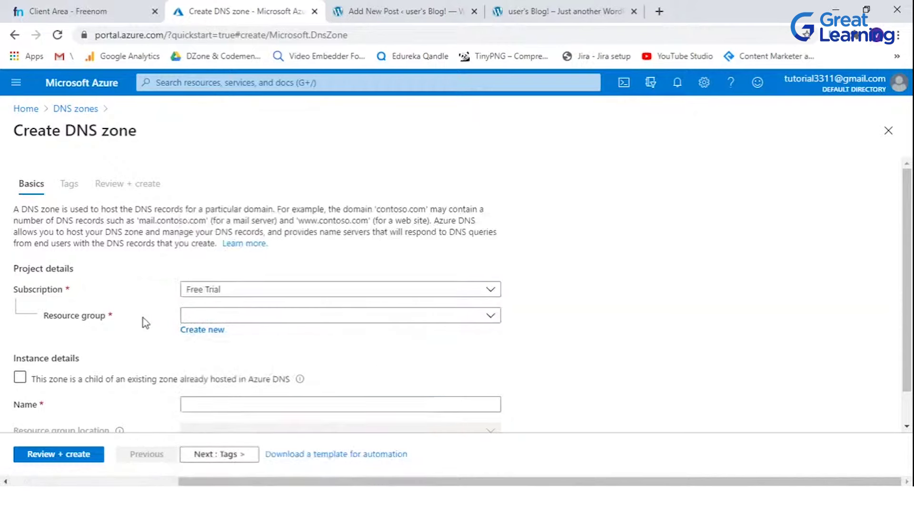
left_click(209, 320)
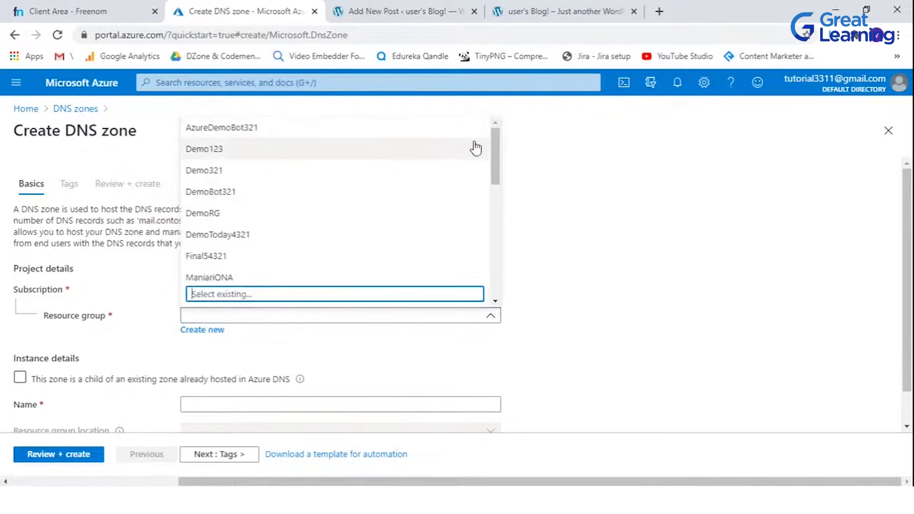
left_click_drag(496, 147, 490, 261)
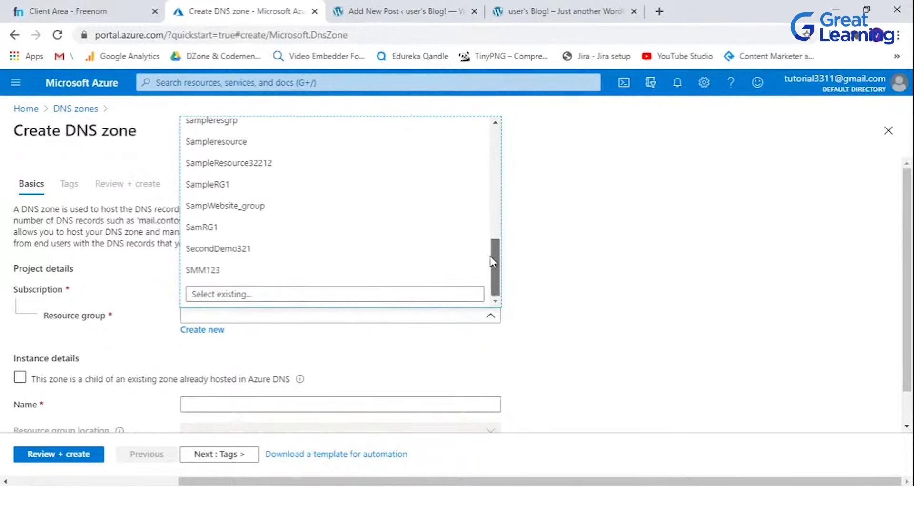
left_click(291, 250)
Step: Enter sampledem321.tk as the zone name and run Review + create validation
left_click(236, 404)
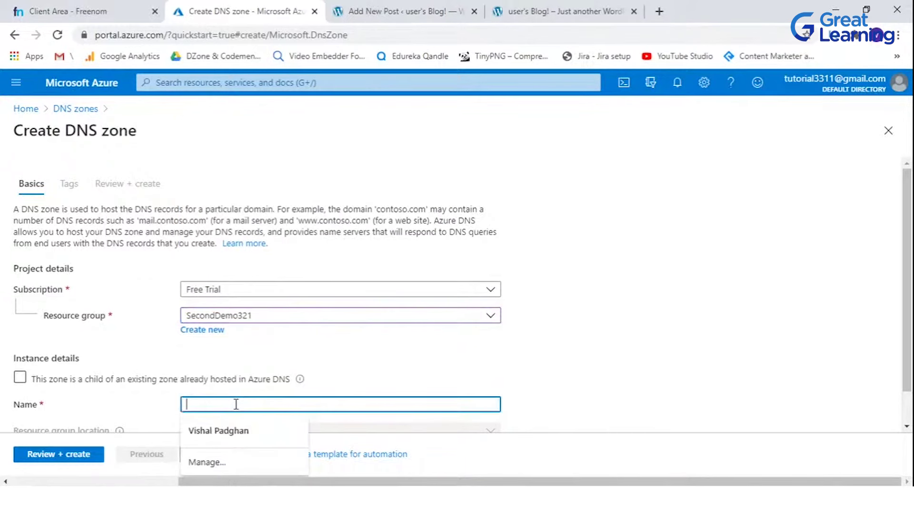
type("sampledem321.tk")
scroll(254, 403, "down", 1)
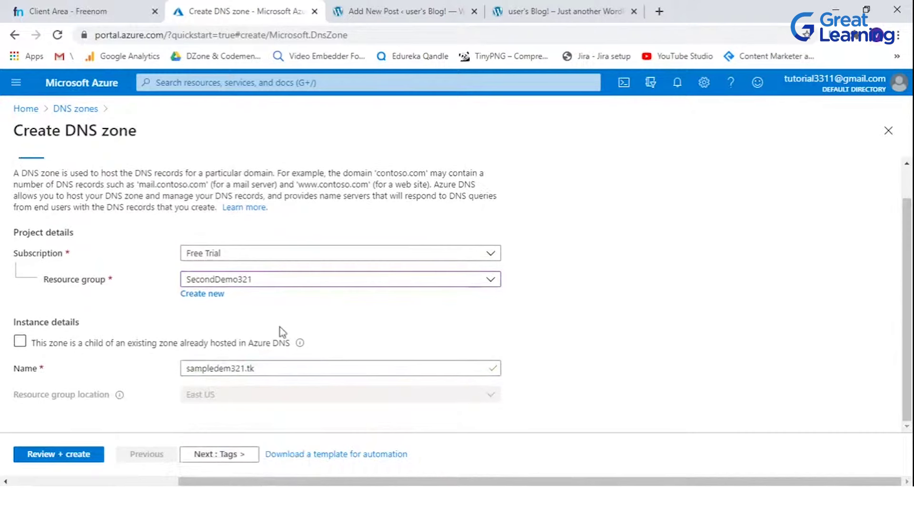
left_click(86, 454)
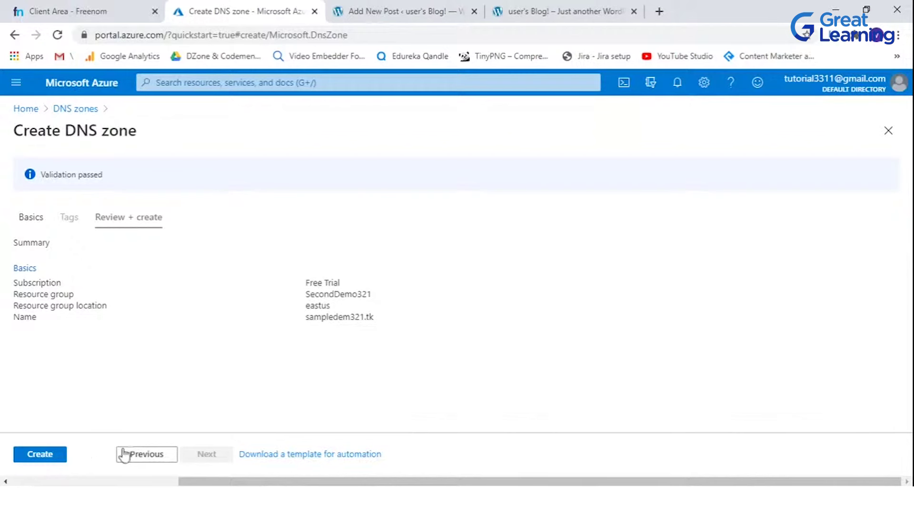
Step: Create the sampledem321.tk zone and open it once deployment succeeds
left_click(47, 459)
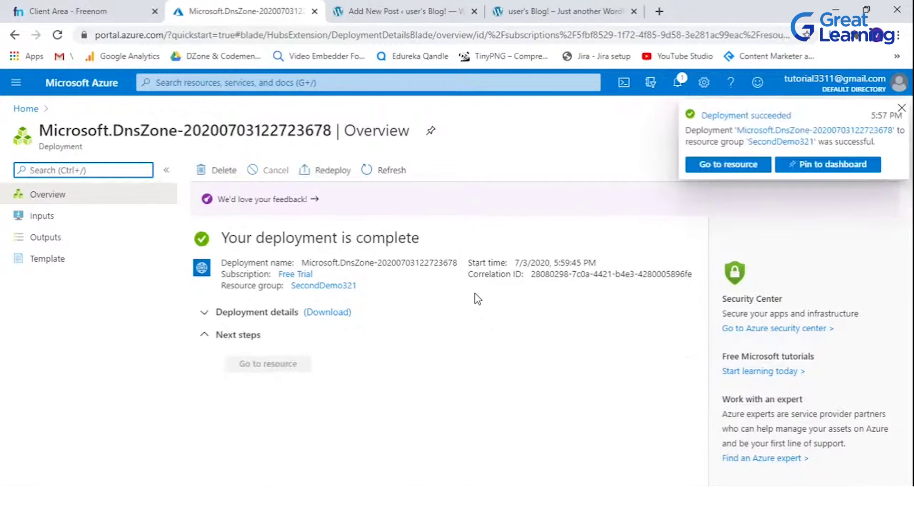
left_click(714, 165)
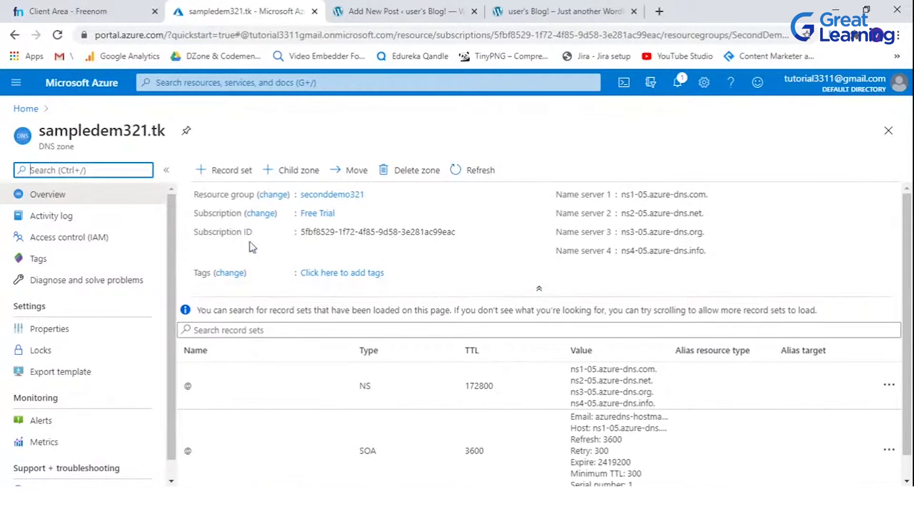
Step: Start a new @ record set with a TTL of 300 seconds
left_click(231, 174)
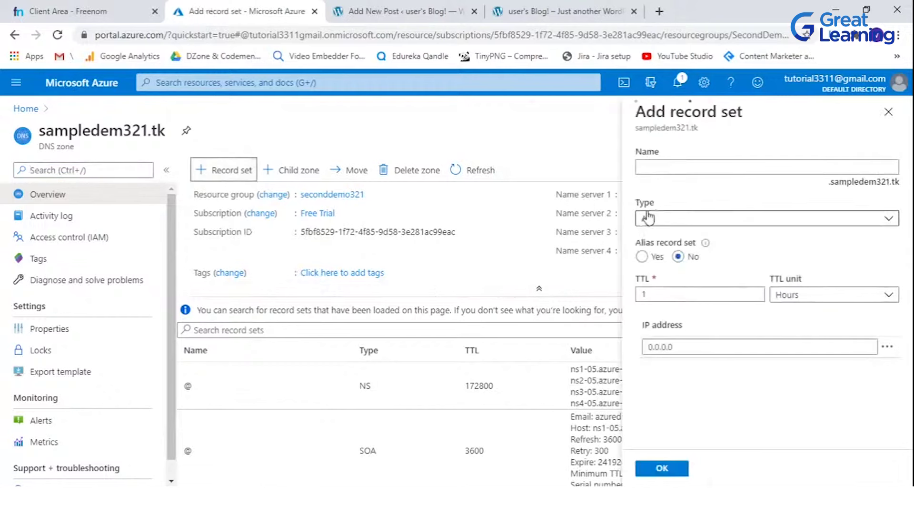
left_click_drag(666, 295, 629, 301)
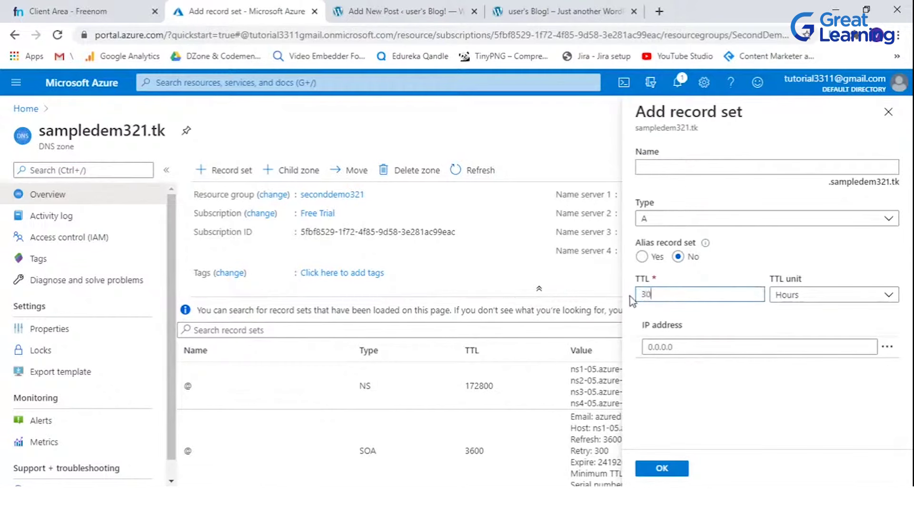
type("300")
left_click(819, 295)
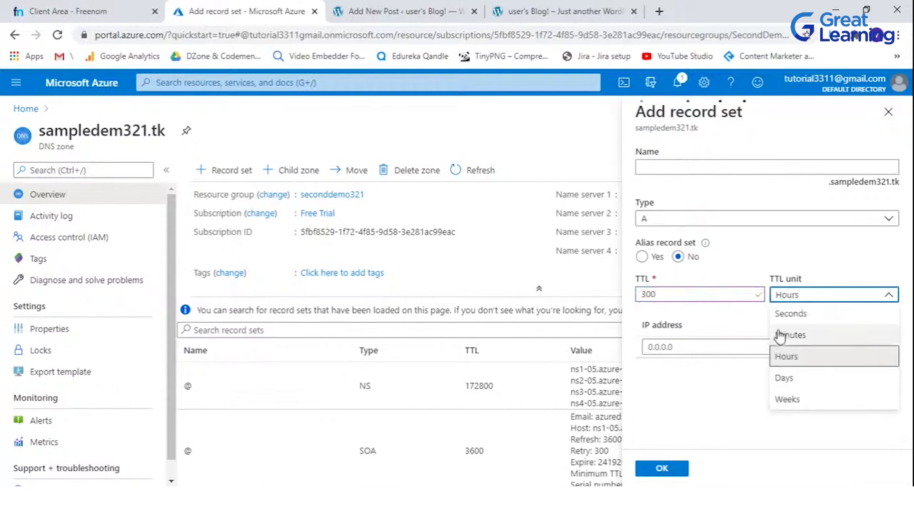
left_click(799, 312)
left_click(673, 348)
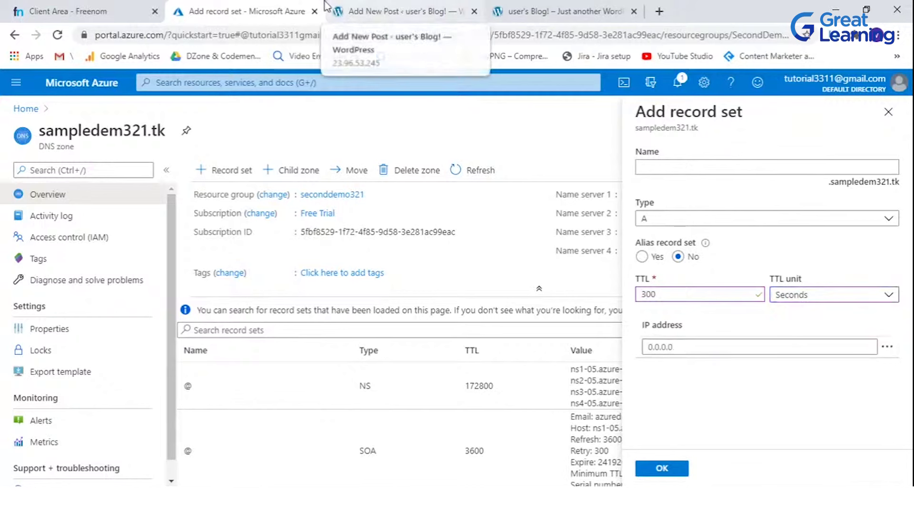
Step: Copy the blog server address 23.96.53.245 from the WordPress editor's address bar
left_click(658, 9)
type("sampledem321.tk")
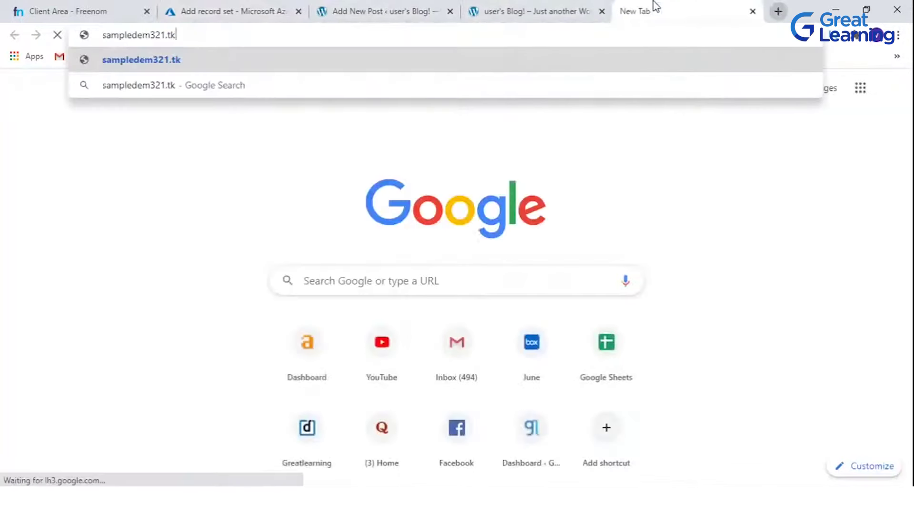
left_click(212, 17)
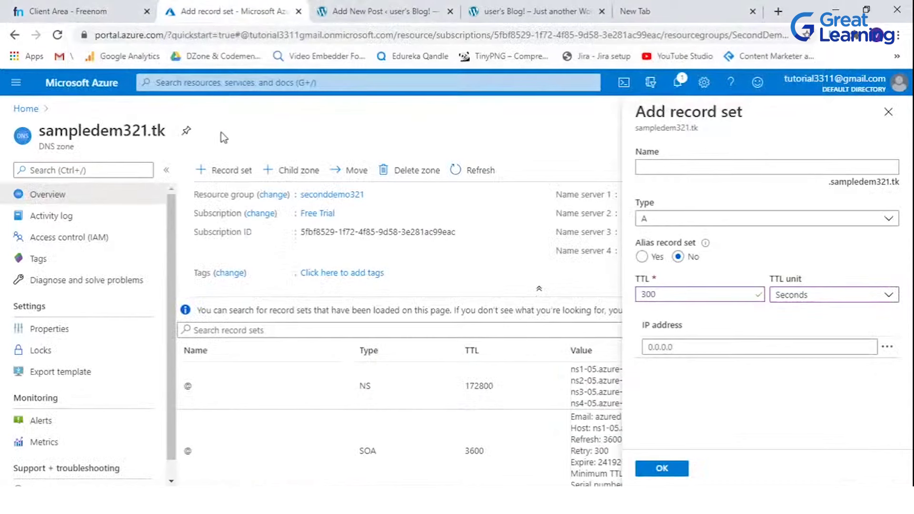
left_click(678, 1)
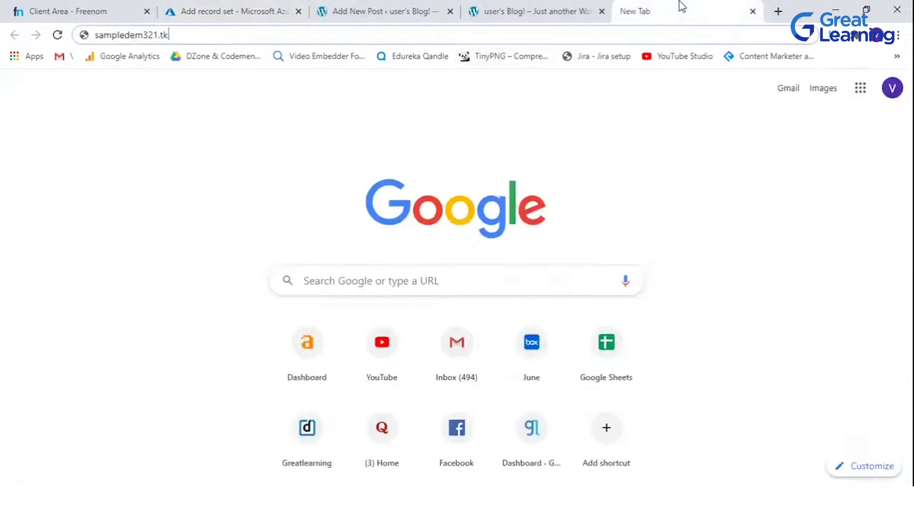
type("portal")
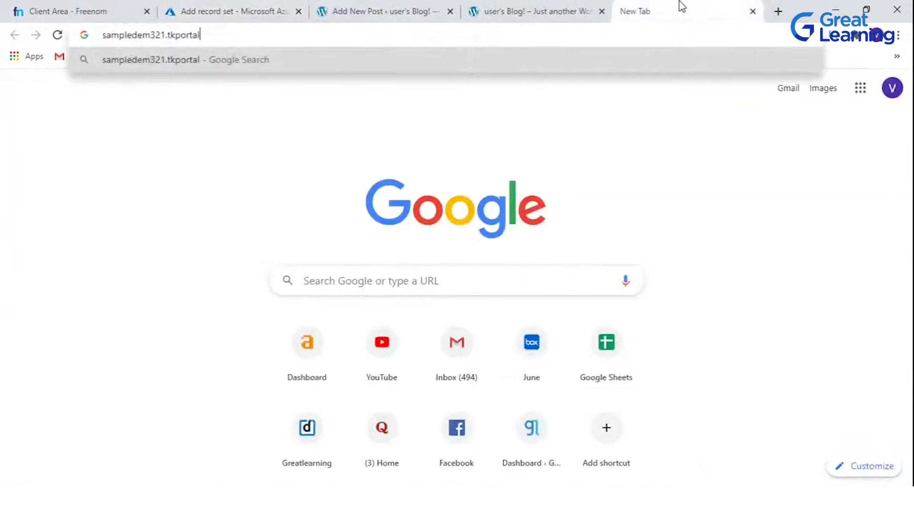
left_click(347, 11)
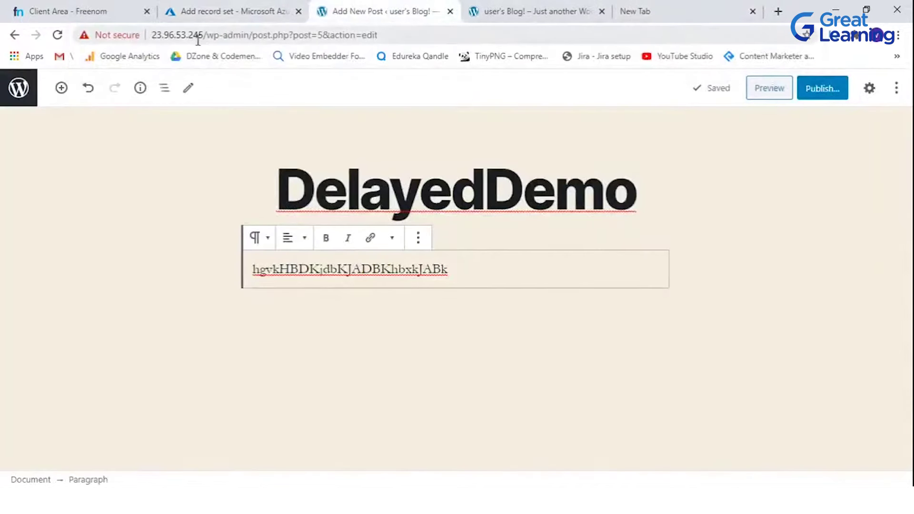
left_click_drag(204, 36, 119, 35)
key("ctrl+c")
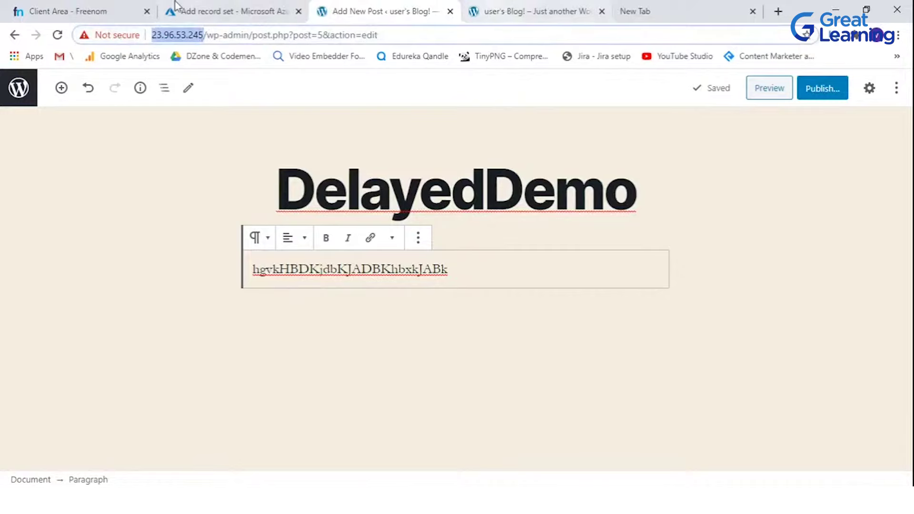
left_click(90, 10)
left_click(222, 6)
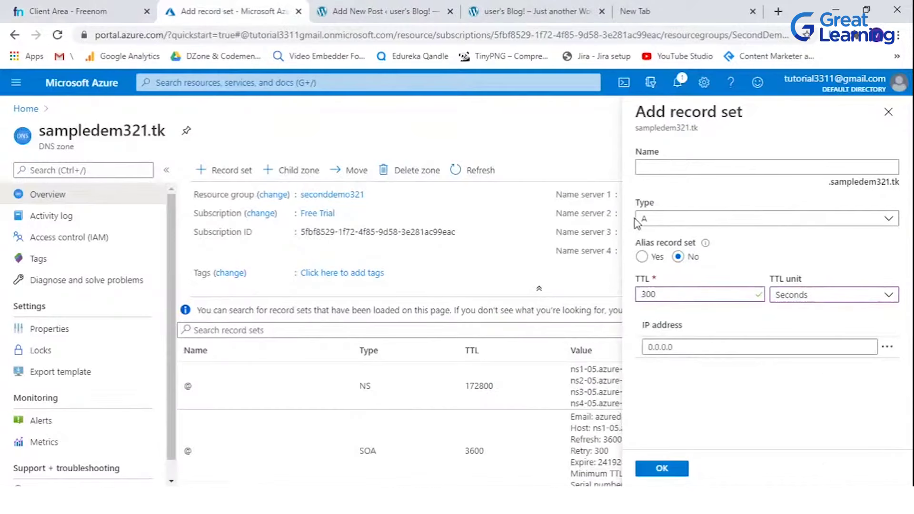
left_click(692, 353)
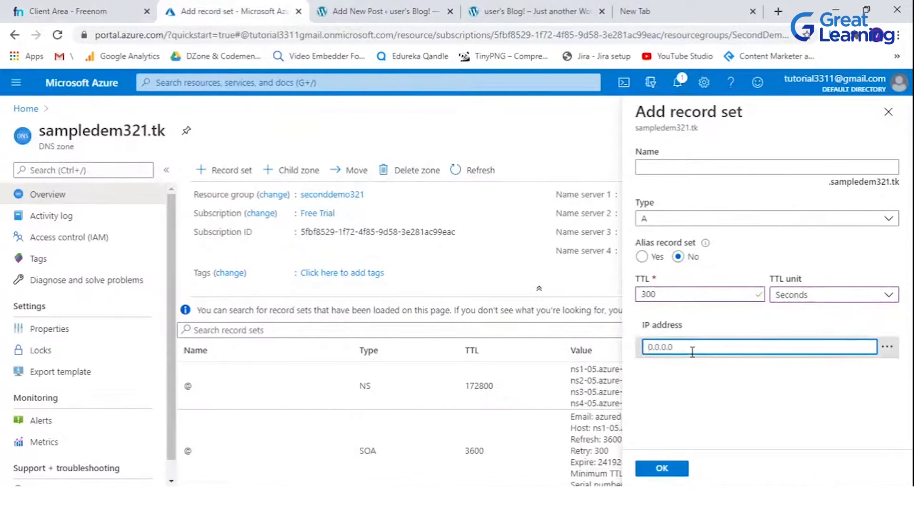
key("ctrl+v")
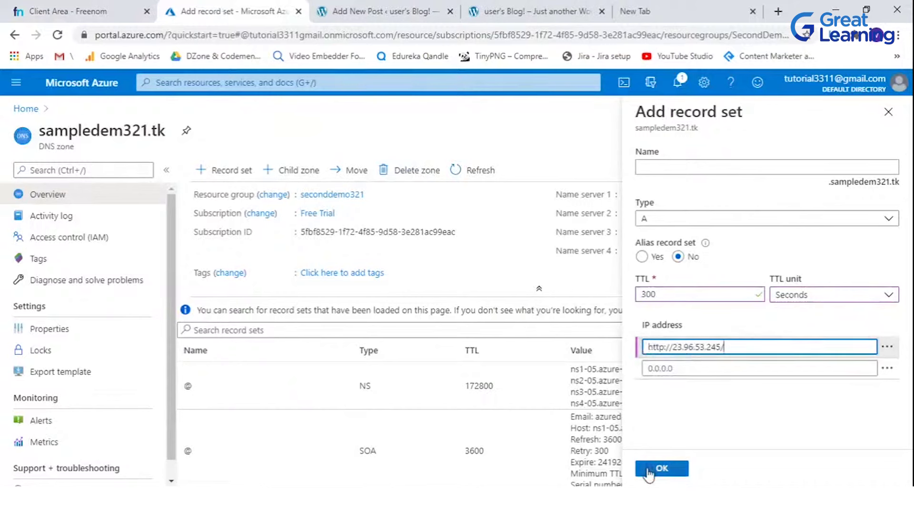
left_click(648, 471)
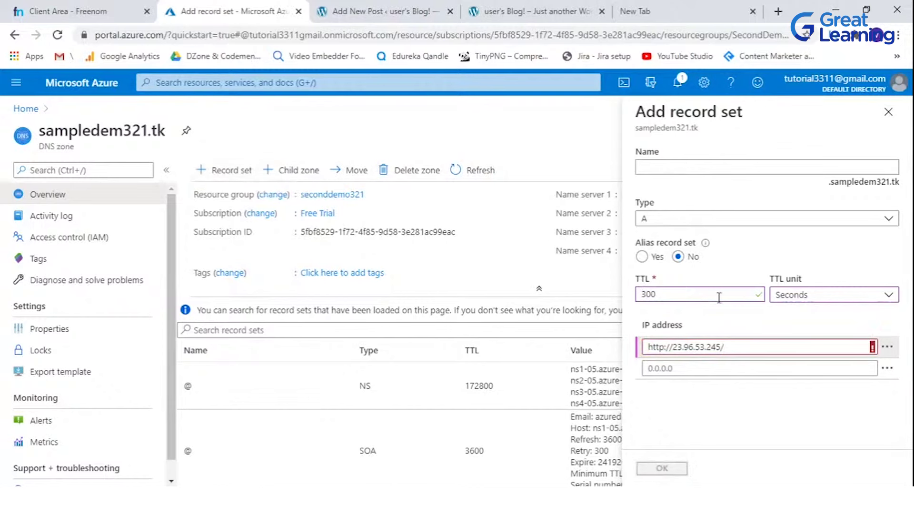
mouse_move(872, 353)
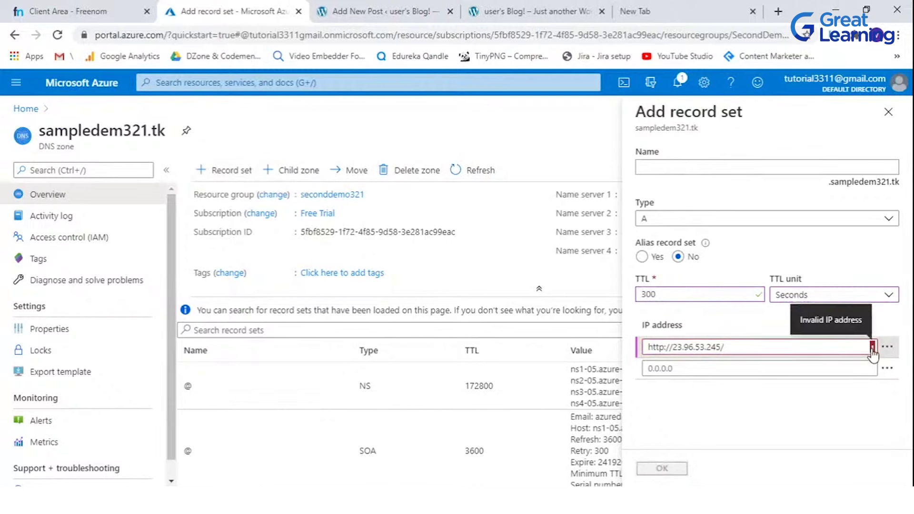
left_click(845, 346)
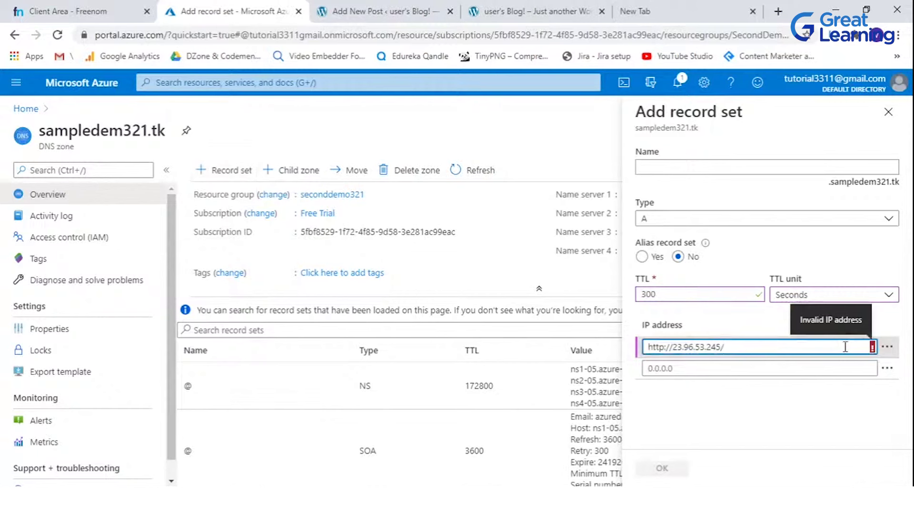
key("BackSpace")
key("BackSpace")
key("BackSpace")
key("BackSpace")
key("BackSpace")
key("BackSpace")
key("BackSpace")
key("BackSpace")
key("BackSpace")
key("BackSpace")
key("BackSpace")
key("BackSpace")
key("BackSpace")
key("BackSpace")
key("BackSpace")
key("BackSpace")
key("BackSpace")
key("BackSpace")
key("BackSpace")
type("http://23.96.53.245/")
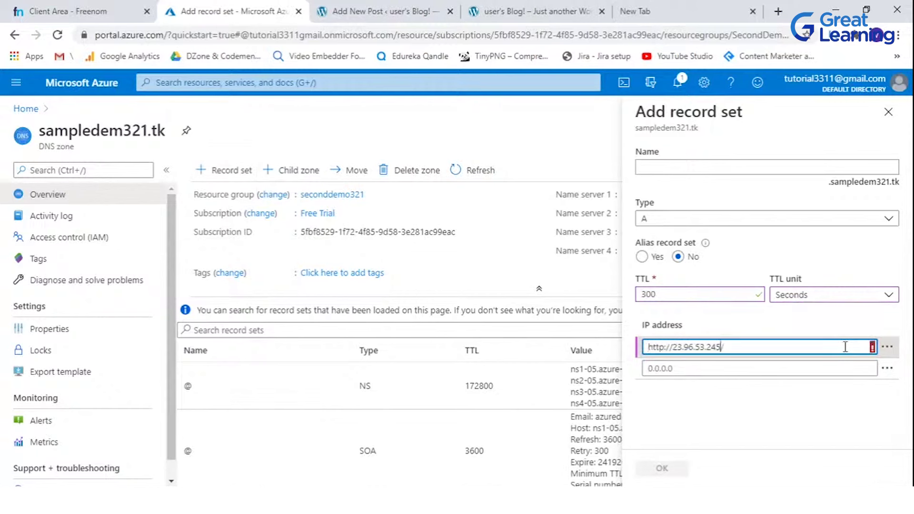
key("BackSpace")
key("BackSpace")
key("BackSpace")
key("BackSpace")
key("BackSpace")
key("BackSpace")
key("BackSpace")
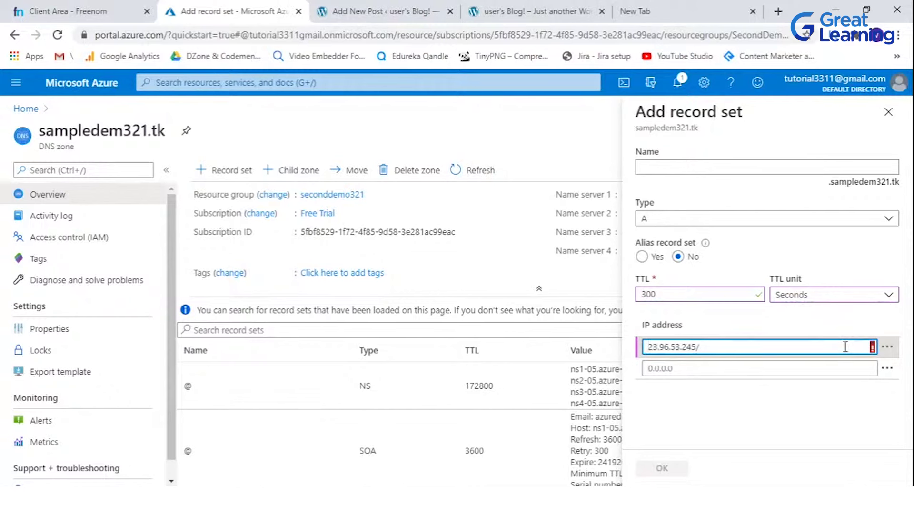
left_click(845, 347)
key("BackSpace")
left_click(656, 468)
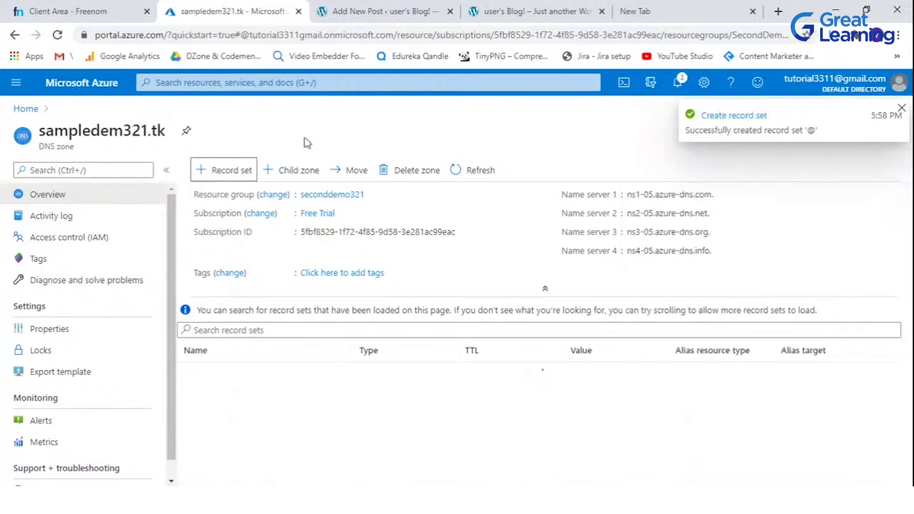
left_click(216, 172)
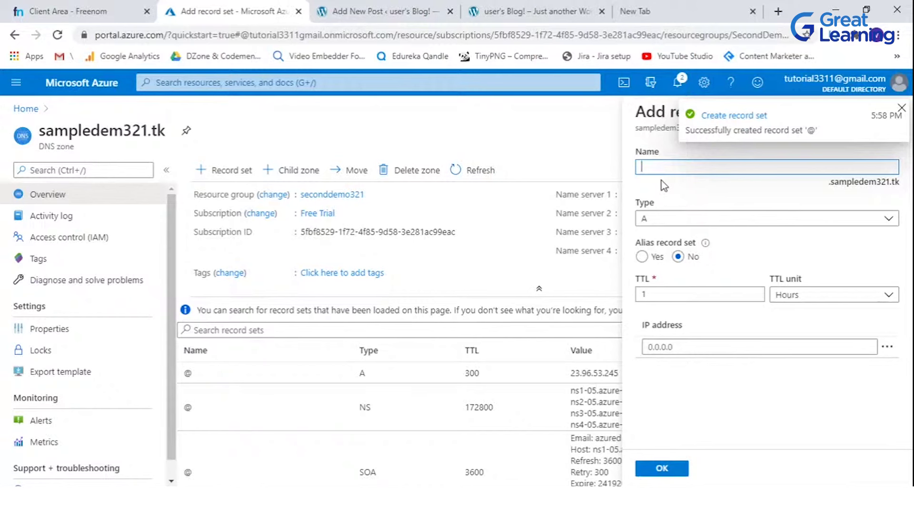
Step: Name the new record set www and set its TTL to 300
type("www")
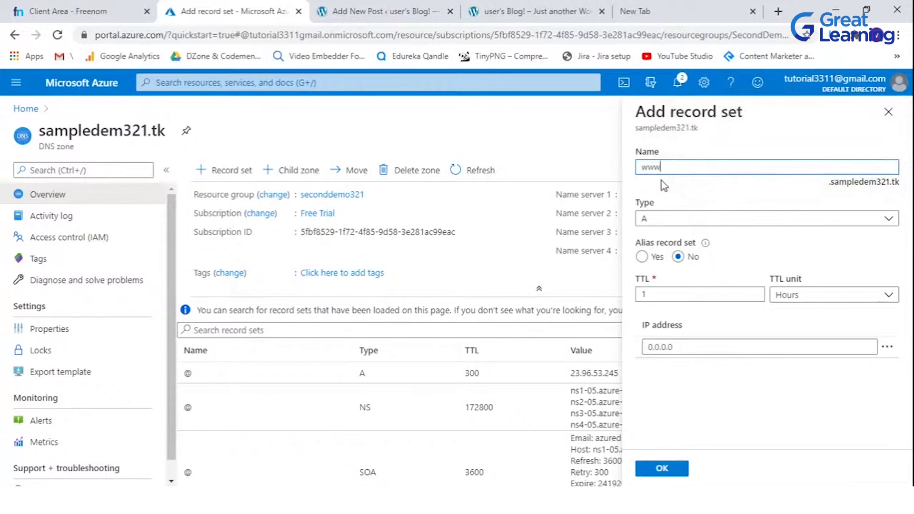
left_click(661, 294)
key("BackSpace")
type("300")
left_click(684, 352)
type("http://23.96.53.245/")
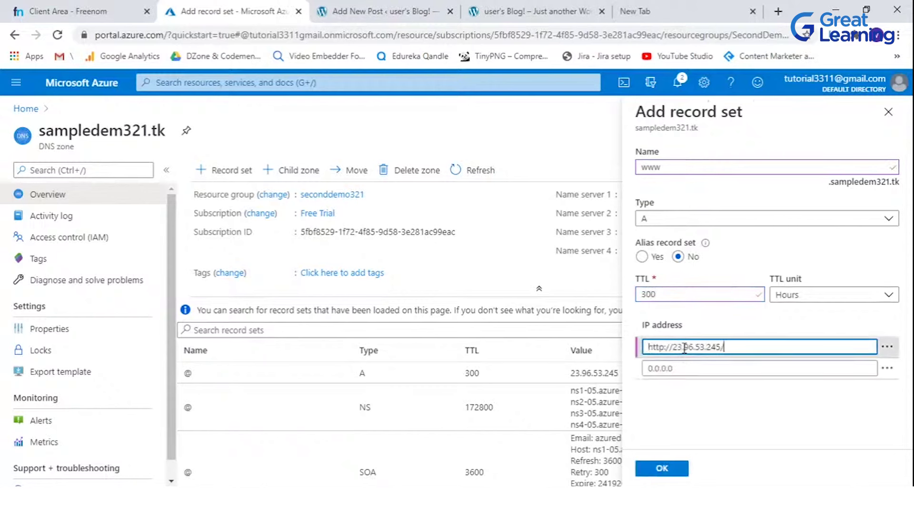
key("BackSpace")
key("BackSpace")
key("BackSpace")
key("BackSpace")
key("BackSpace")
key("BackSpace")
key("BackSpace")
key("BackSpace")
key("BackSpace")
key("BackSpace")
key("BackSpace")
key("BackSpace")
key("BackSpace")
key("BackSpace")
key("BackSpace")
key("BackSpace")
key("BackSpace")
key("BackSpace")
key("BackSpace")
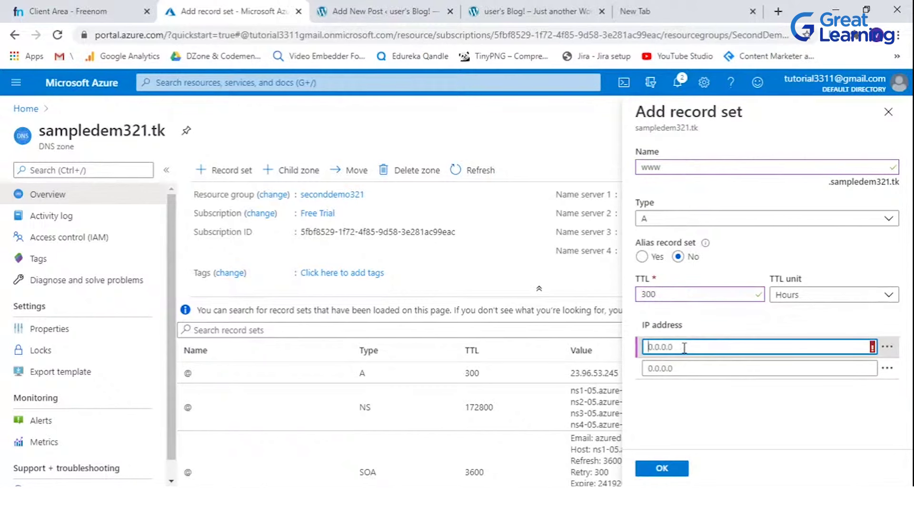
Step: Copy sampledem321.tk from the spare tab; the IP field rejects it, so clear it
left_click(666, 7)
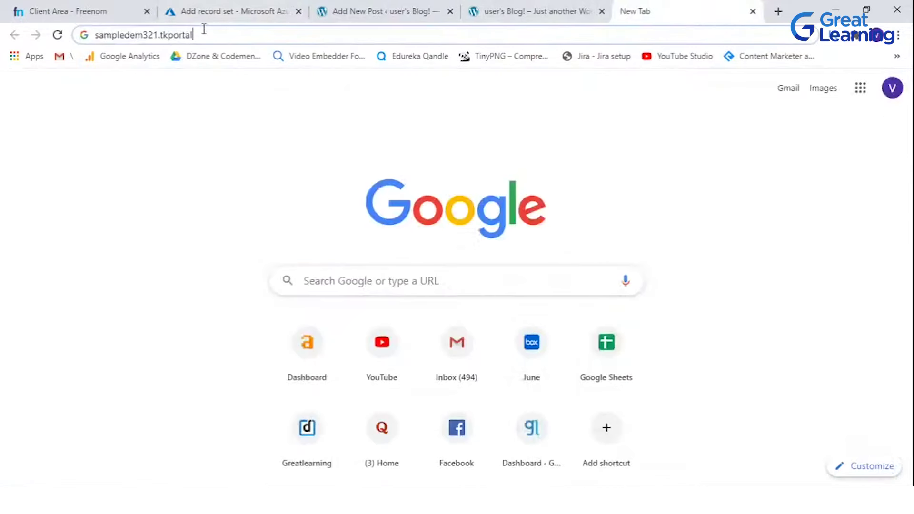
key("BackSpace")
key("BackSpace")
key("BackSpace")
key("BackSpace")
key("BackSpace")
key("BackSpace")
key("BackSpace")
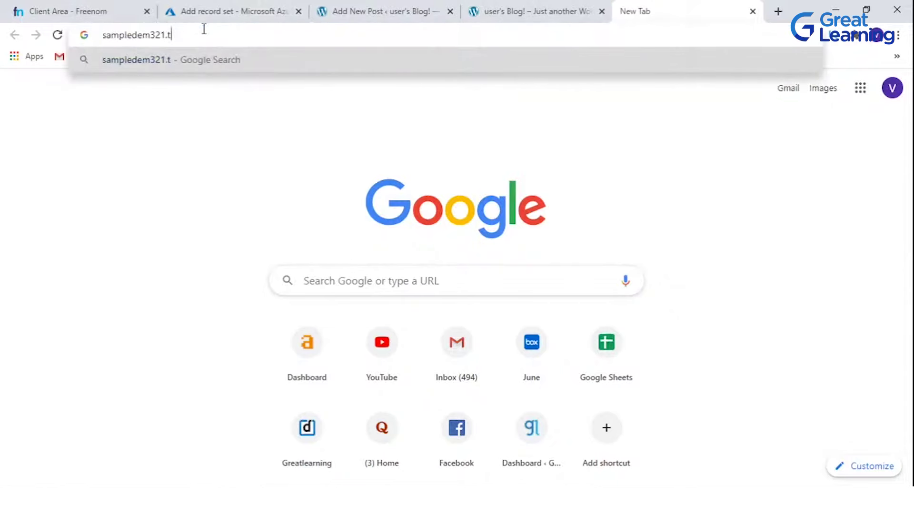
type("k")
key("ctrl+a")
key("ctrl+c")
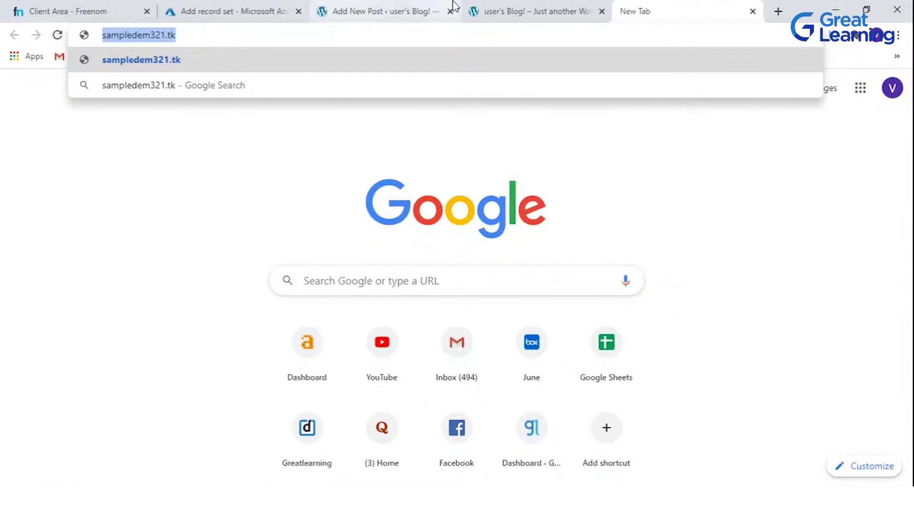
left_click(452, 6)
left_click(248, 9)
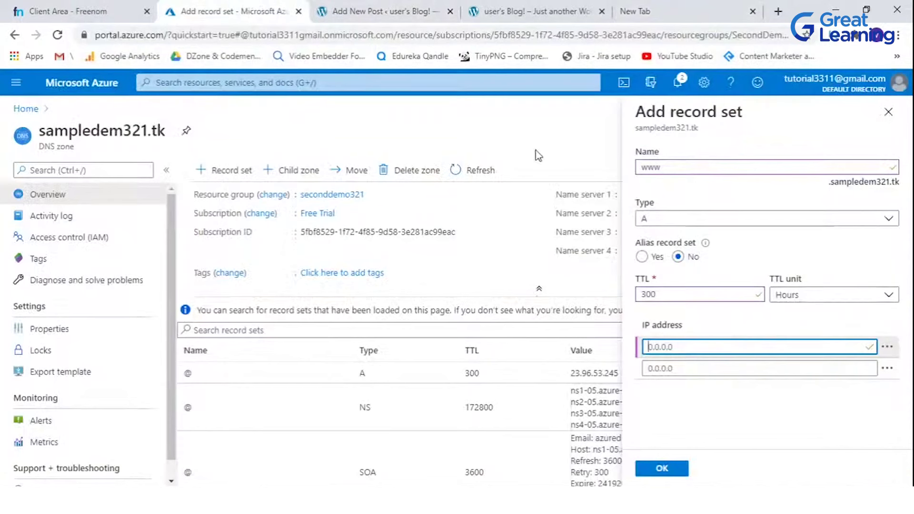
key("ctrl+v")
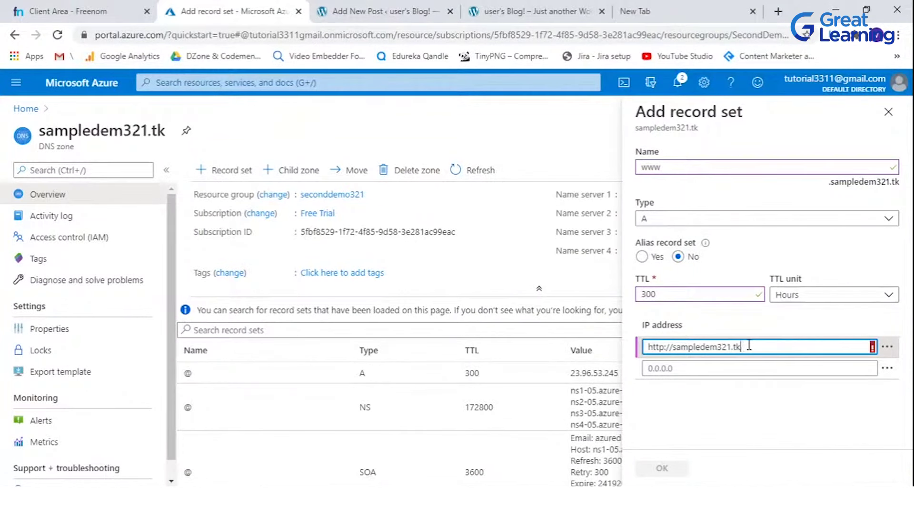
key("BackSpace")
key("BackSpace")
key("BackSpace")
key("BackSpace")
key("BackSpace")
key("BackSpace")
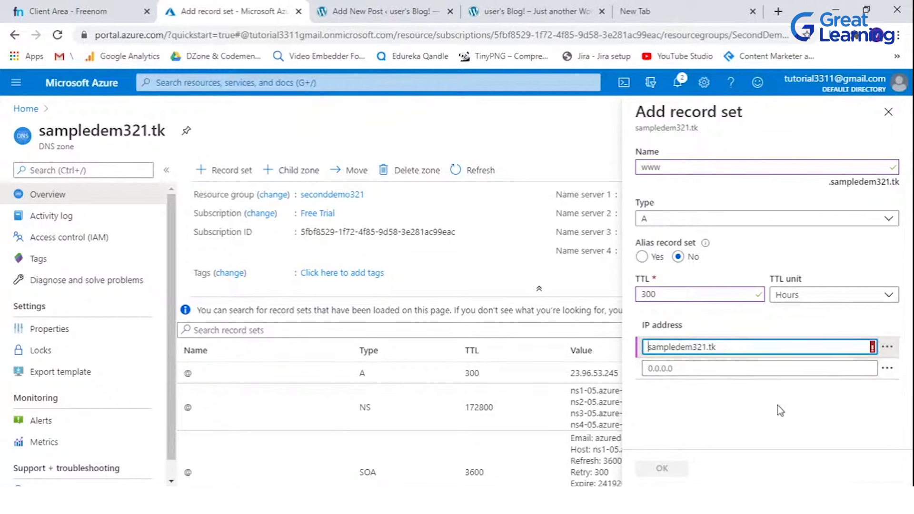
left_click(747, 428)
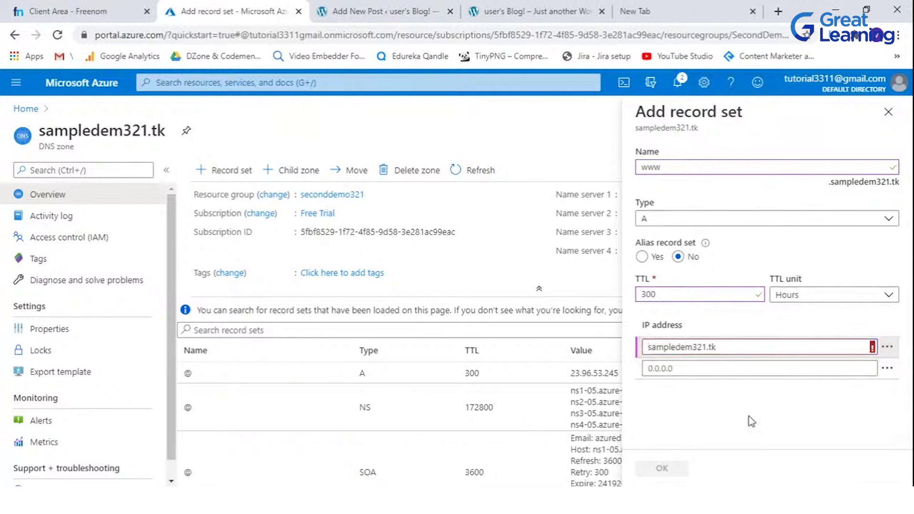
mouse_move(872, 353)
left_click_drag(838, 347, 639, 358)
key("ctrl+c")
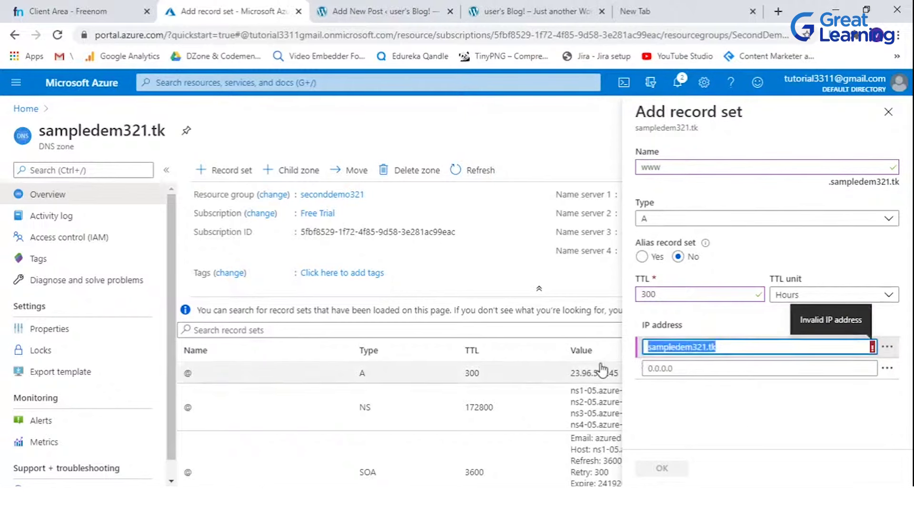
key("BackSpace")
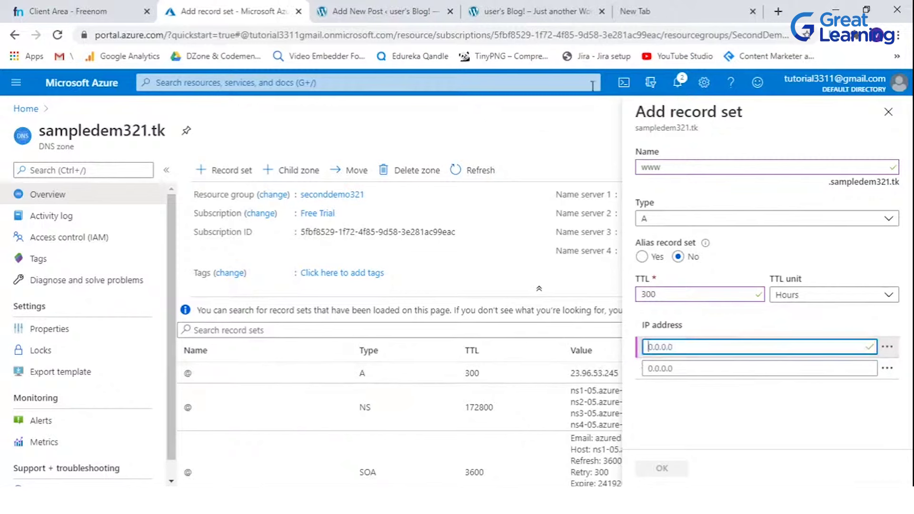
Step: Make it a CNAME aliasing sampledem321.tk with TTL in seconds, and save
left_click(655, 223)
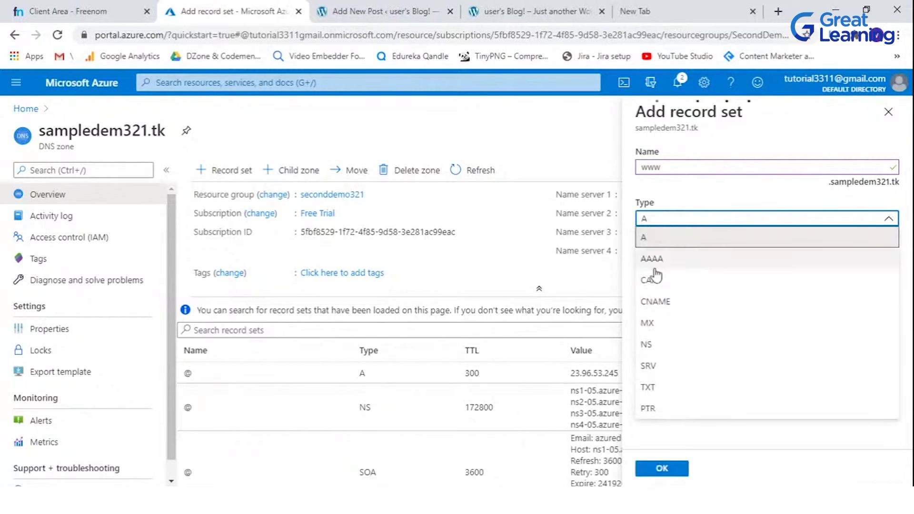
left_click(655, 301)
left_click(683, 335)
key("ctrl+v")
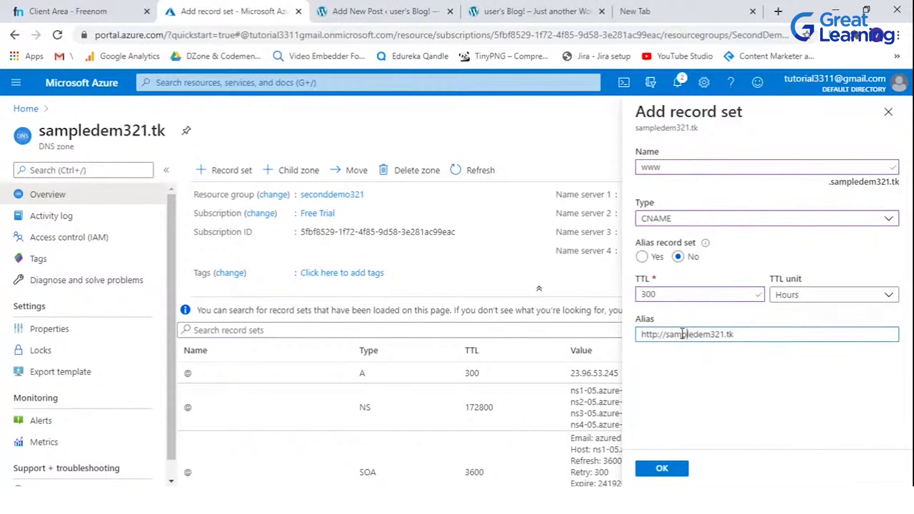
key("BackSpace")
key("BackSpace")
key("BackSpace")
key("BackSpace")
key("BackSpace")
key("BackSpace")
key("BackSpace")
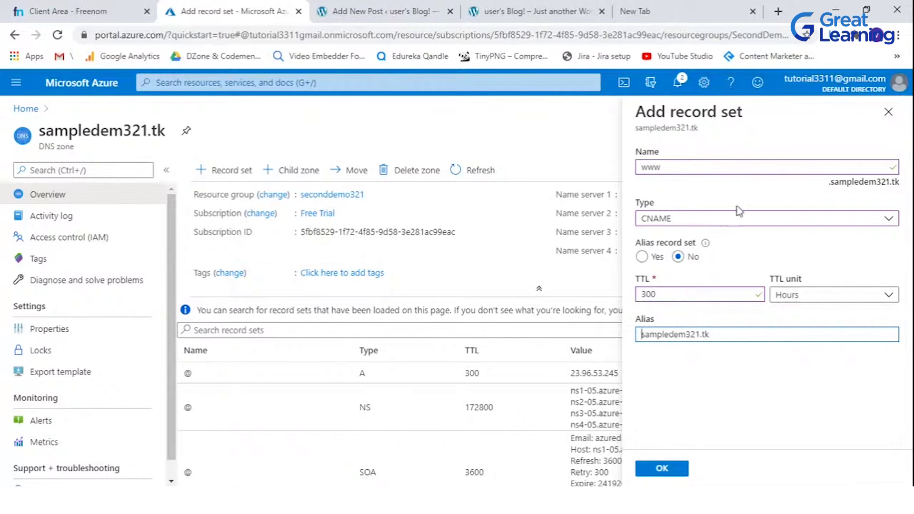
left_click(797, 295)
left_click(790, 315)
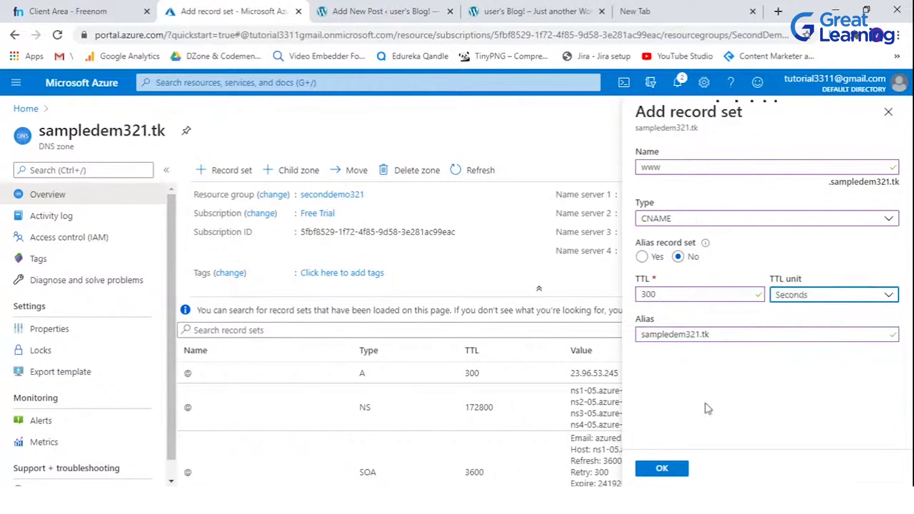
left_click(658, 471)
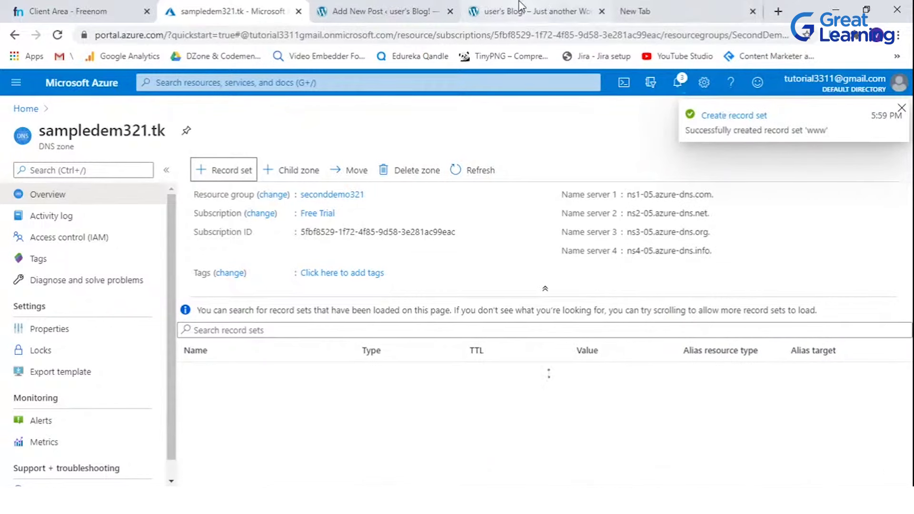
Step: Open the DNS records page for sampledem321.tk from Freenom's My Domains list
left_click(51, 7)
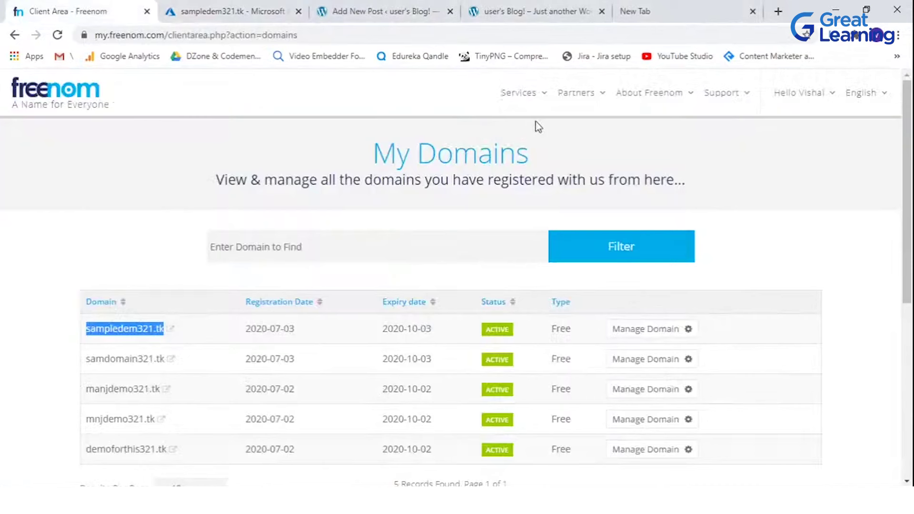
left_click(640, 329)
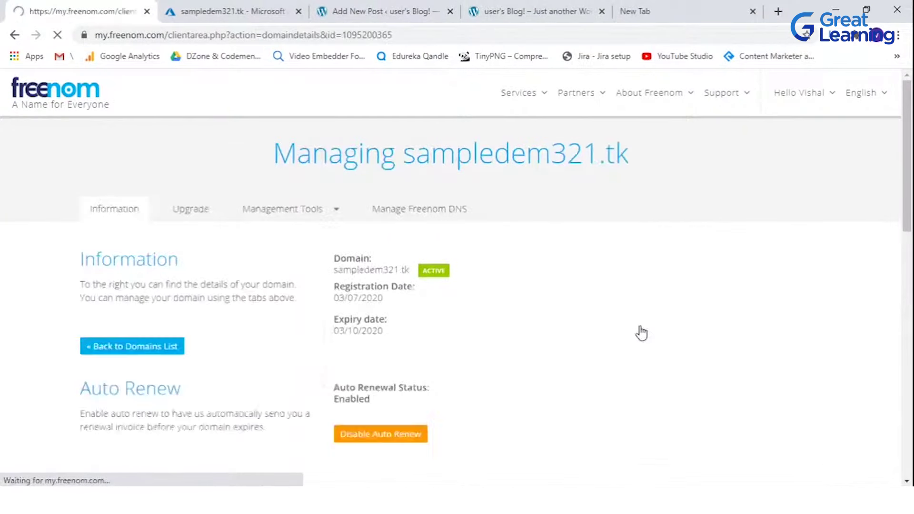
left_click(406, 218)
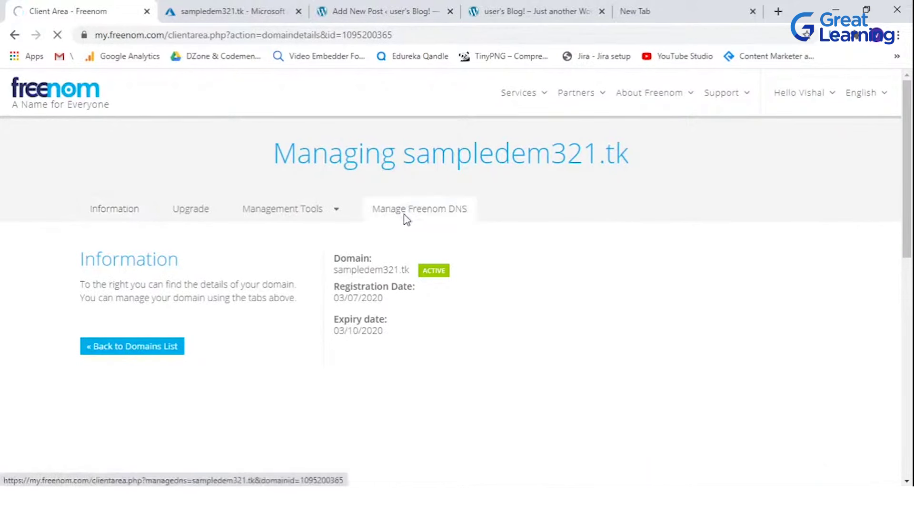
left_click_drag(910, 215, 911, 296)
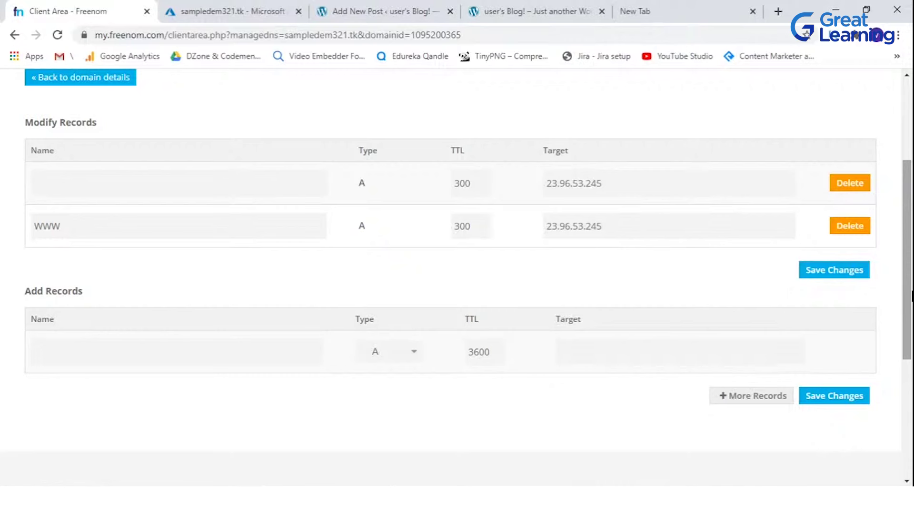
Step: Delete the www A record, keeping only the bare-domain A record to 23.96.53.245
left_click(839, 229)
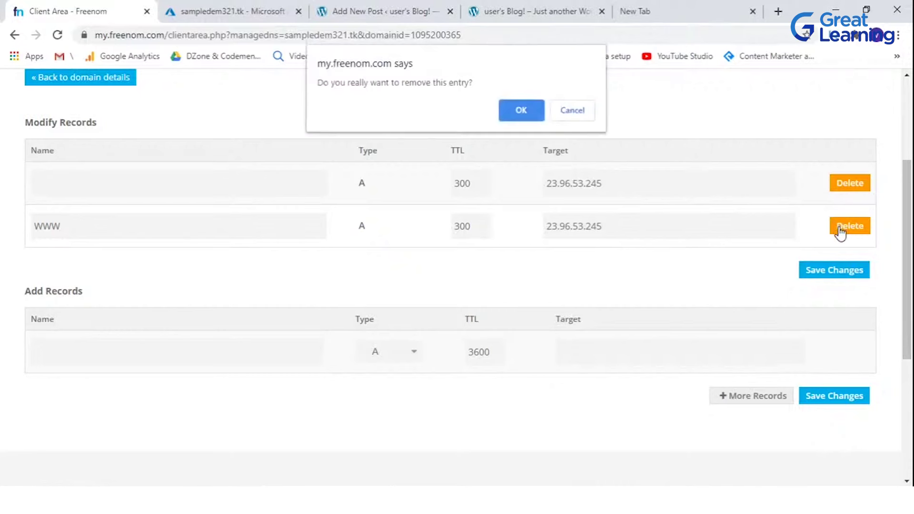
left_click(580, 111)
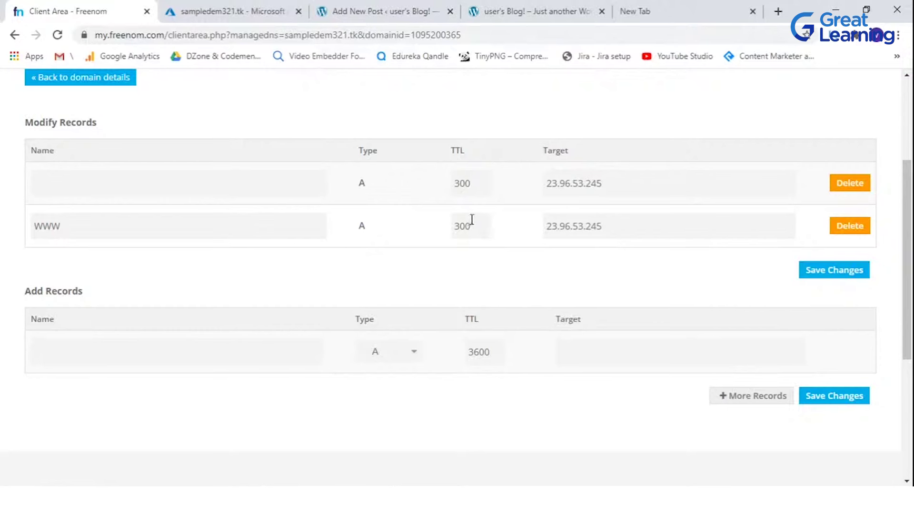
left_click(834, 228)
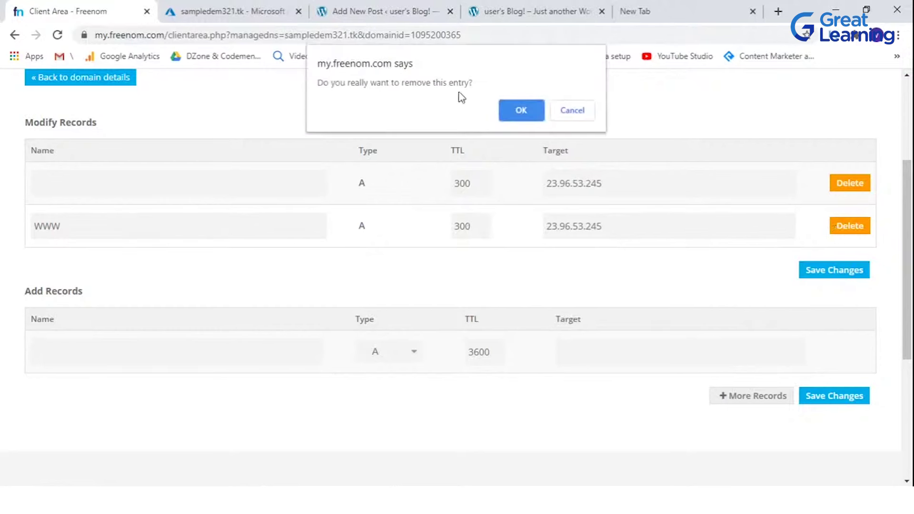
left_click(520, 110)
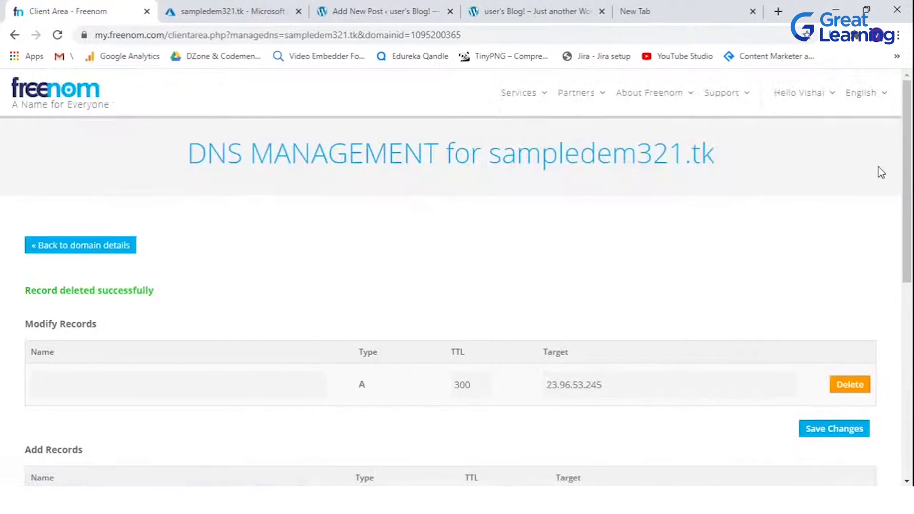
Step: Add a new CNAME record named www with TTL 300
scroll(667, 298, "down", 3)
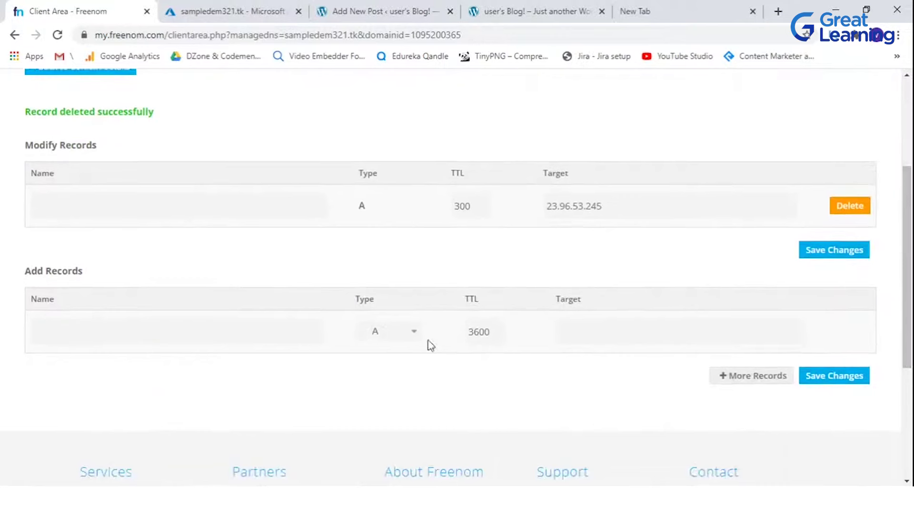
left_click(393, 336)
left_click(388, 376)
left_click(294, 338)
type("2")
type("www")
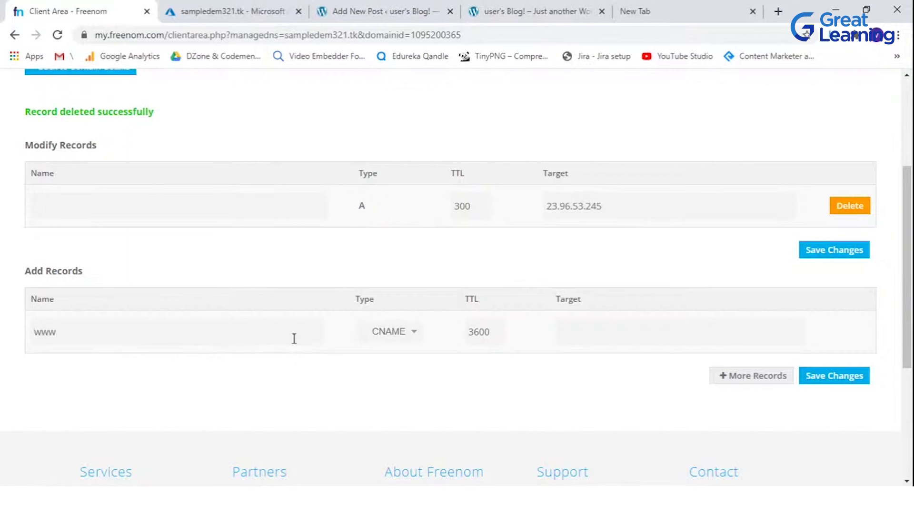
left_click_drag(490, 333, 449, 342)
type("300")
Step: Set the www CNAME target to sampledem321.tk without the trailing slash and save it
left_click(572, 327)
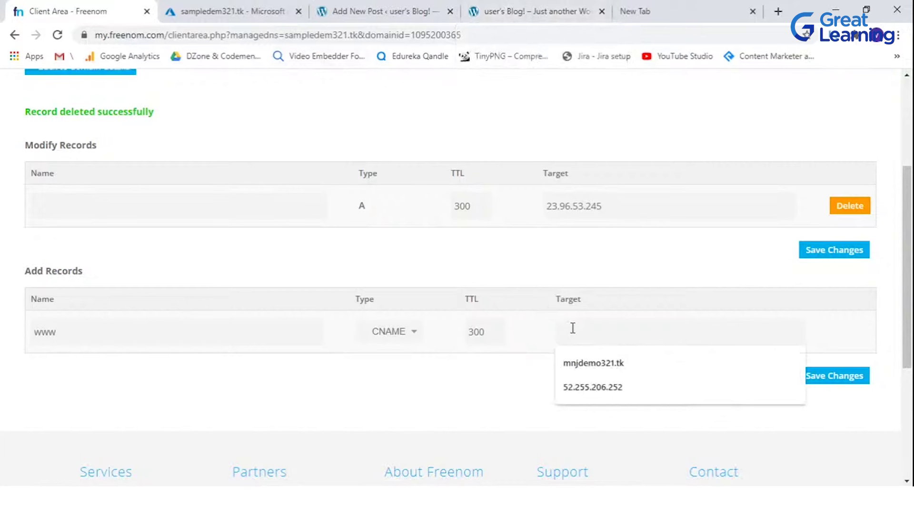
type("http://sampledem321.tk/")
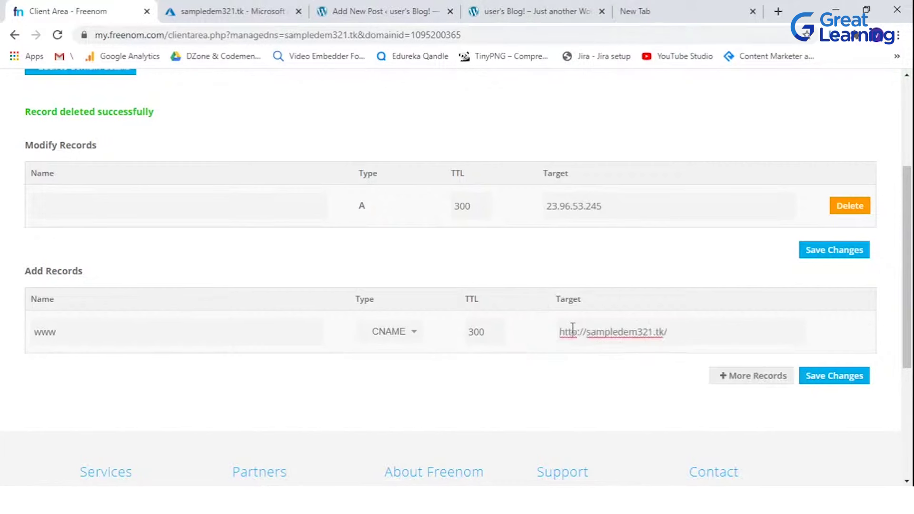
key("BackSpace")
key("BackSpace")
key("BackSpace")
key("BackSpace")
key("BackSpace")
key("BackSpace")
key("BackSpace")
key("BackSpace")
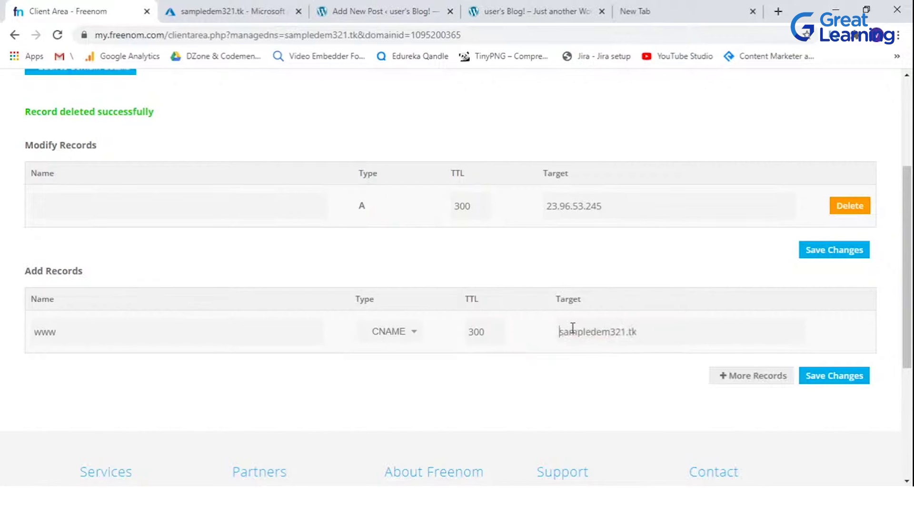
left_click(857, 381)
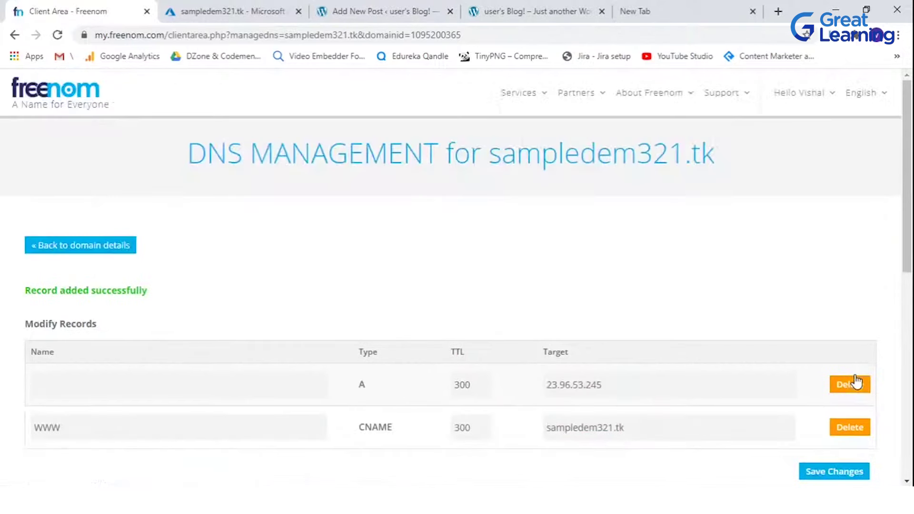
left_click_drag(912, 253, 912, 300)
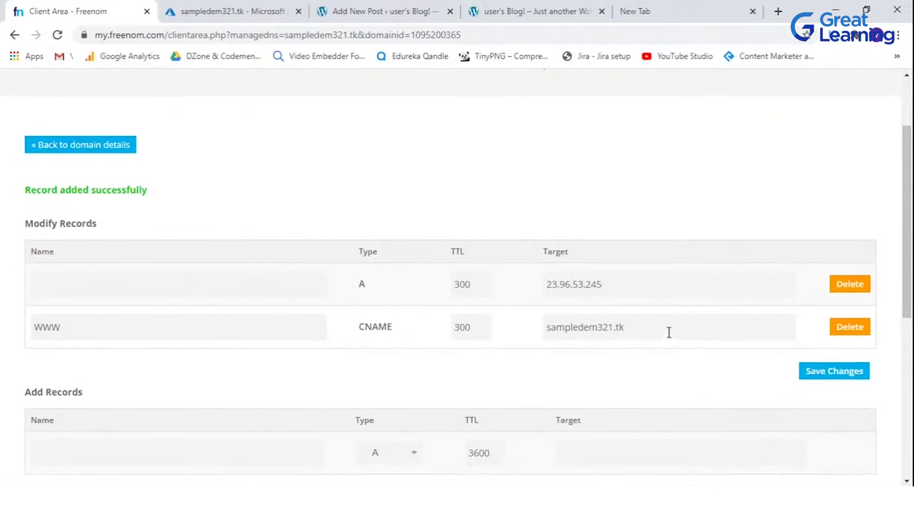
left_click_drag(669, 330, 413, 314)
Step: Load sampledem321.tk in the empty tab to see the WordPress blog, then return to Freenom
left_click(649, 11)
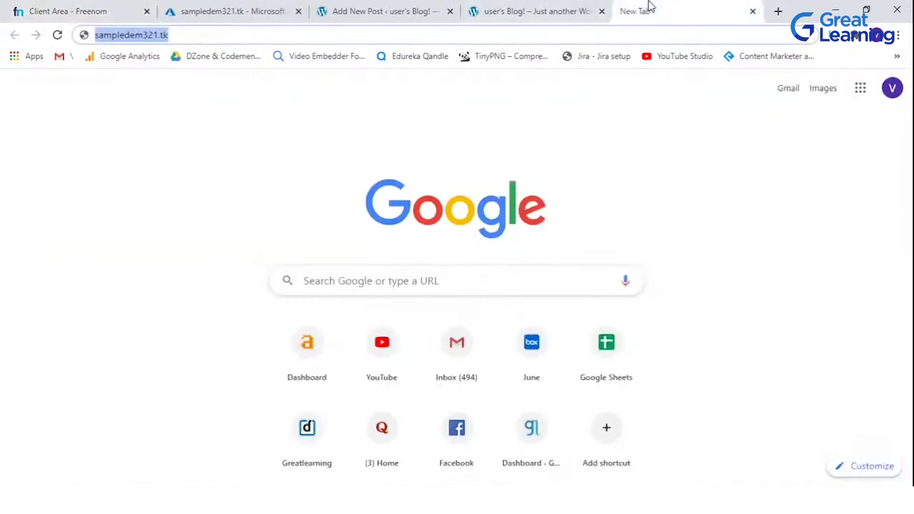
key("Return")
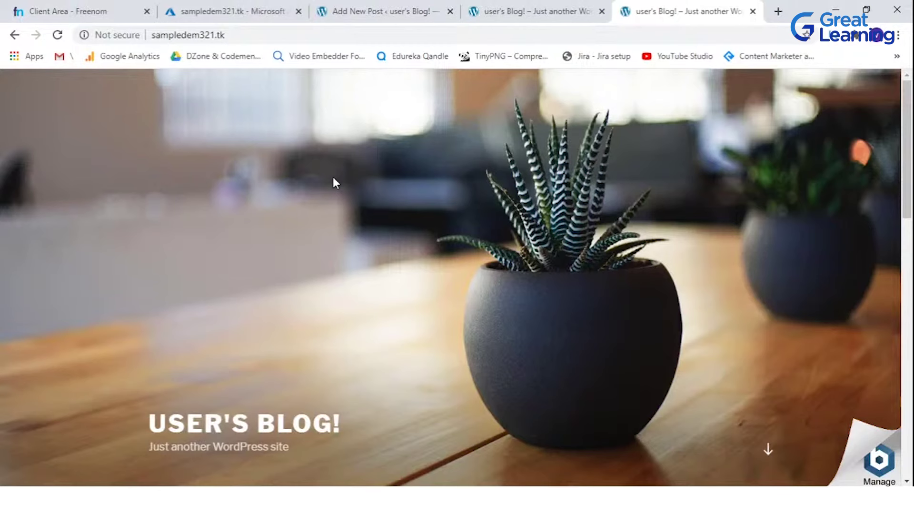
left_click(73, 7)
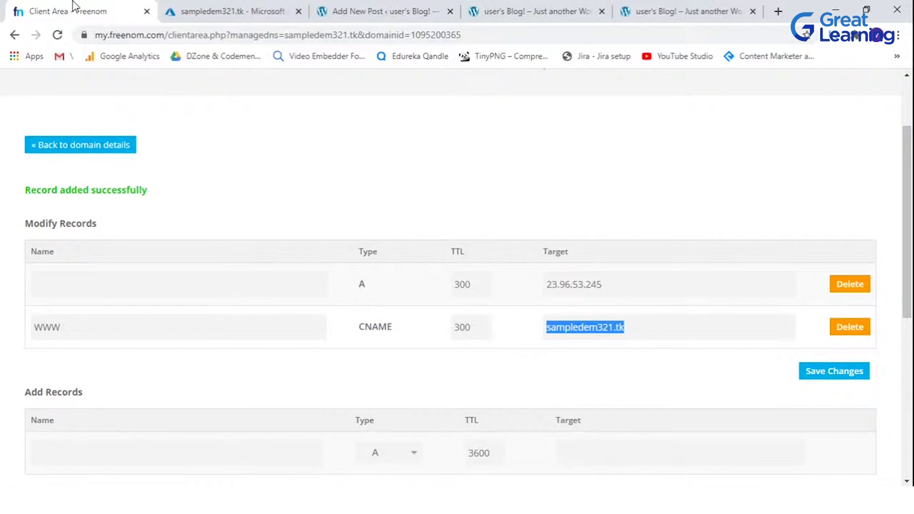
Step: Copy the A record IP 23.96.53.245 and load it in a new browser tab
left_click(583, 327)
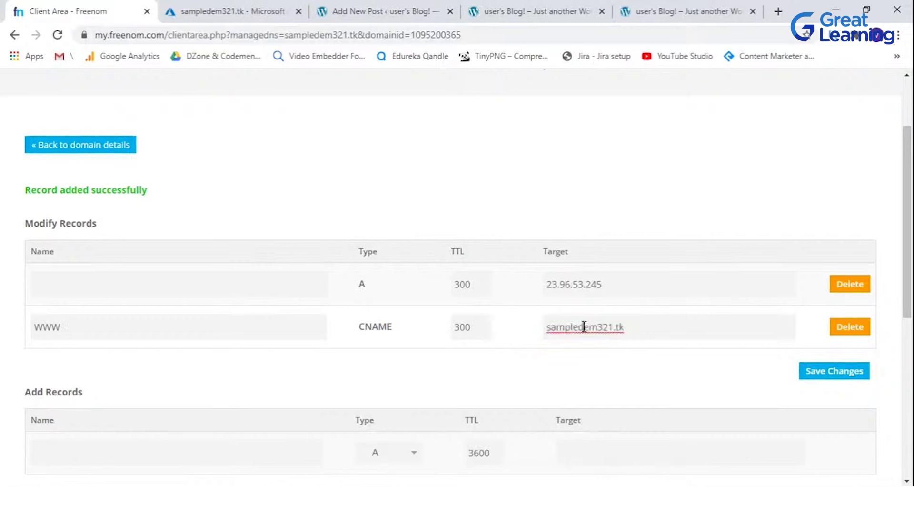
left_click(578, 281)
left_click(608, 285)
left_click_drag(608, 285, 464, 307)
key("ctrl+c")
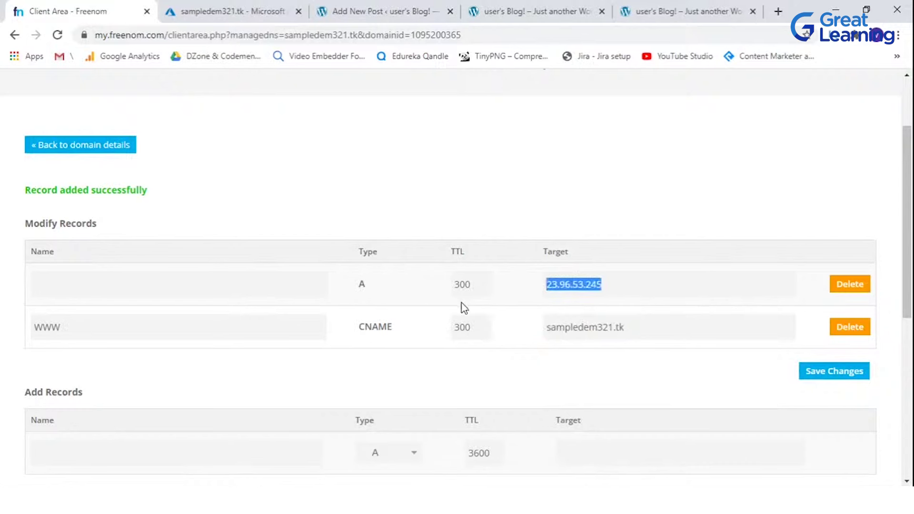
left_click(569, 319)
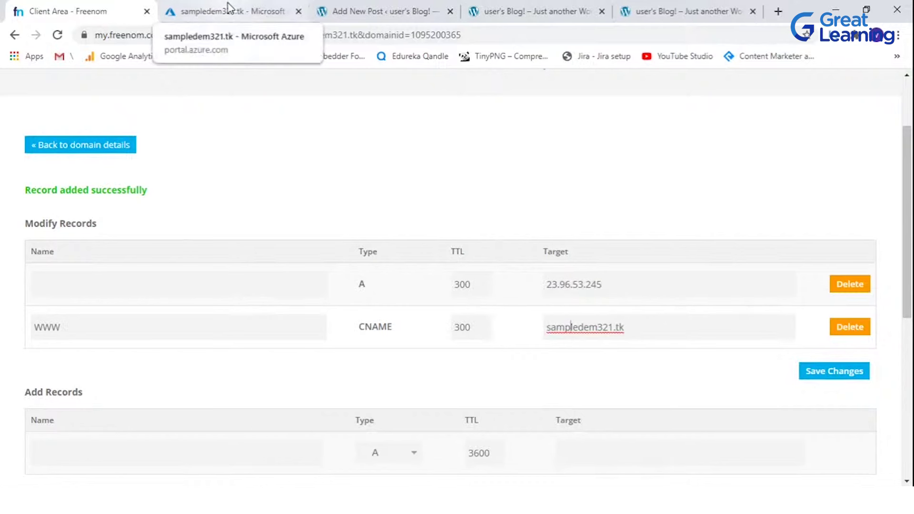
left_click(779, 11)
key("ctrl+v")
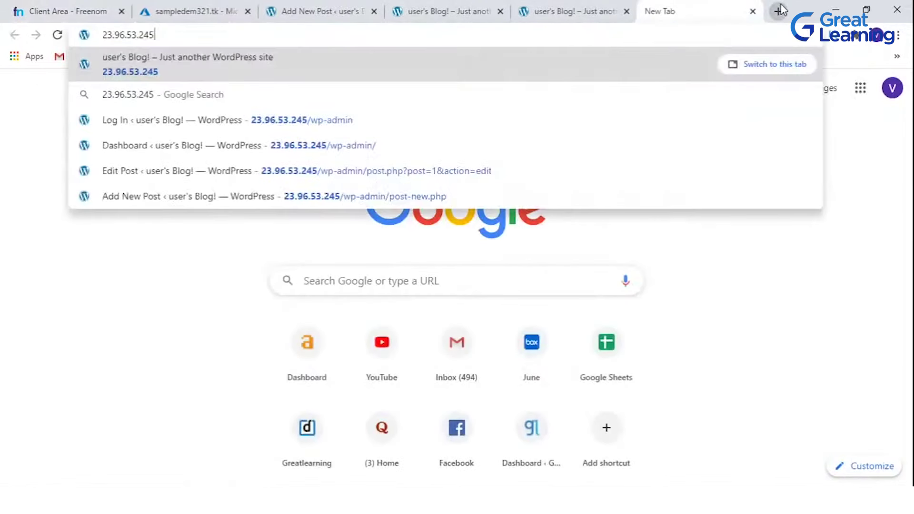
key("Return")
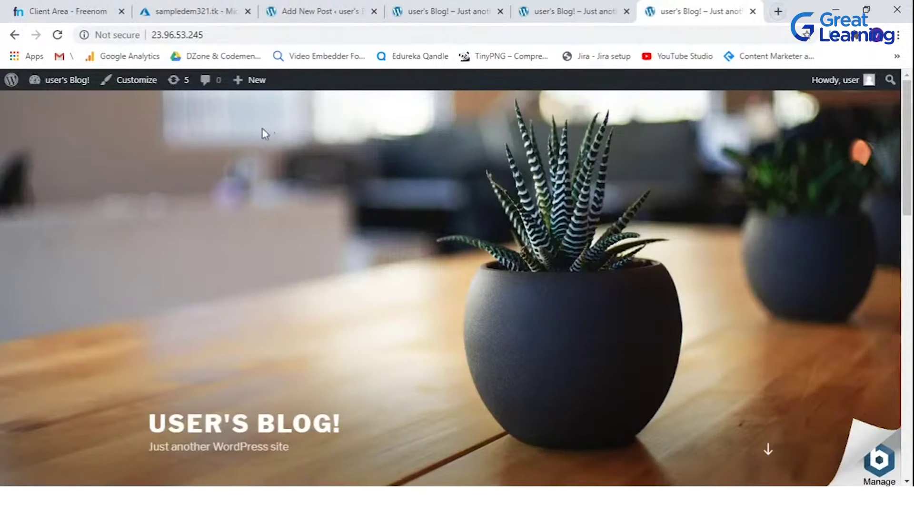
Step: Compare the blog at the IP and at sampledem321.tk, then review the Azure zone's record sets
left_click(547, 7)
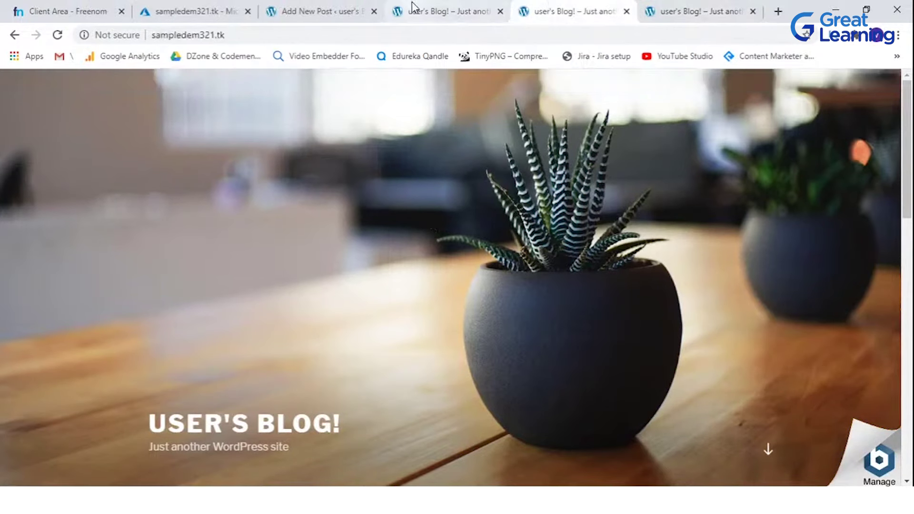
left_click(410, 7)
left_click(690, 7)
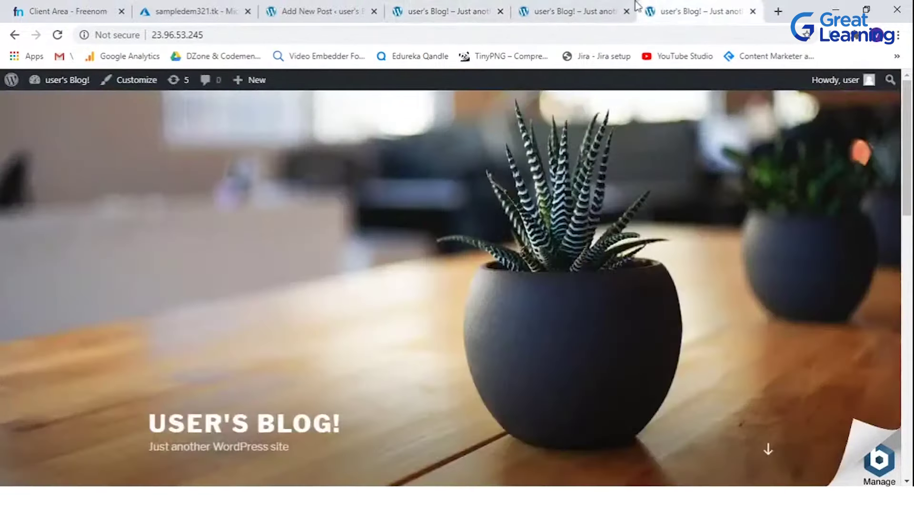
left_click(585, 6)
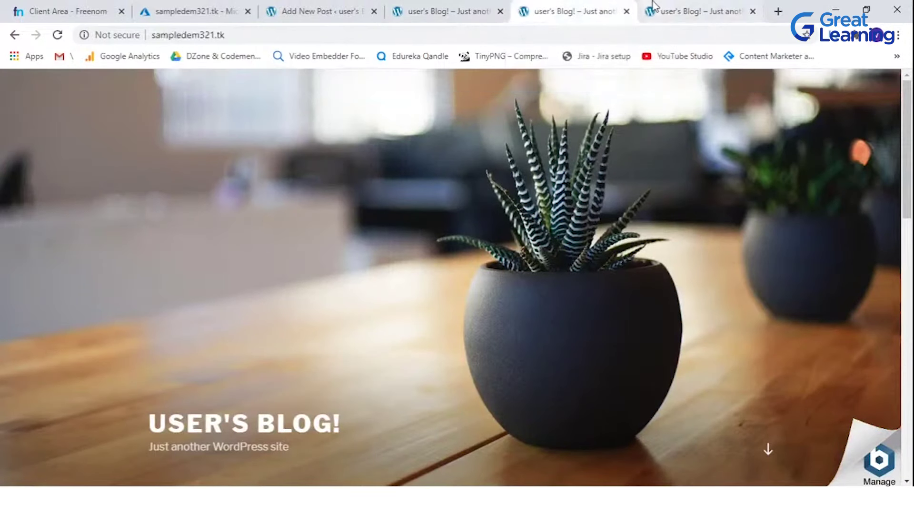
left_click(653, 7)
left_click(560, 8)
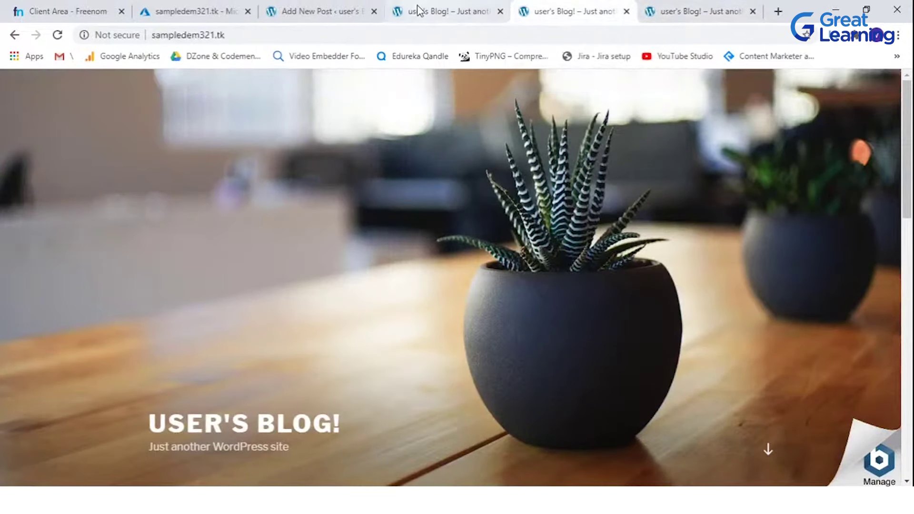
left_click(418, 10)
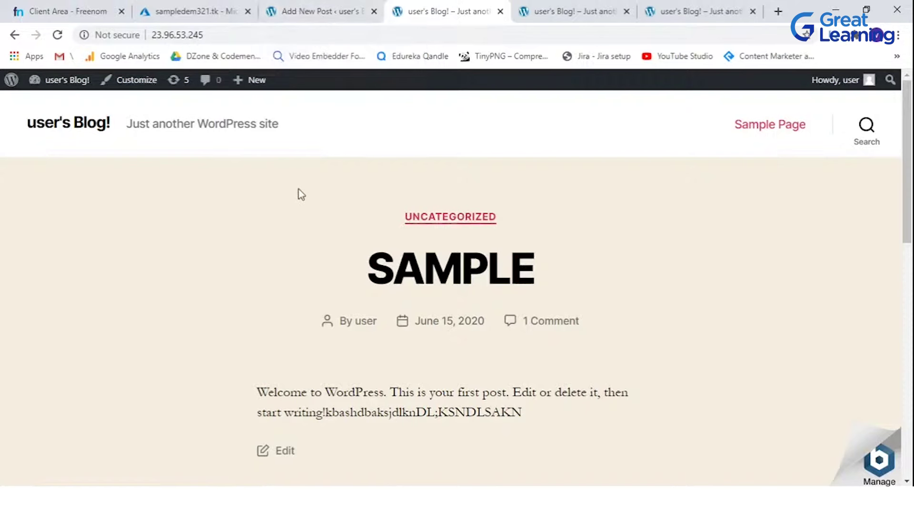
left_click(608, 8)
left_click(717, 7)
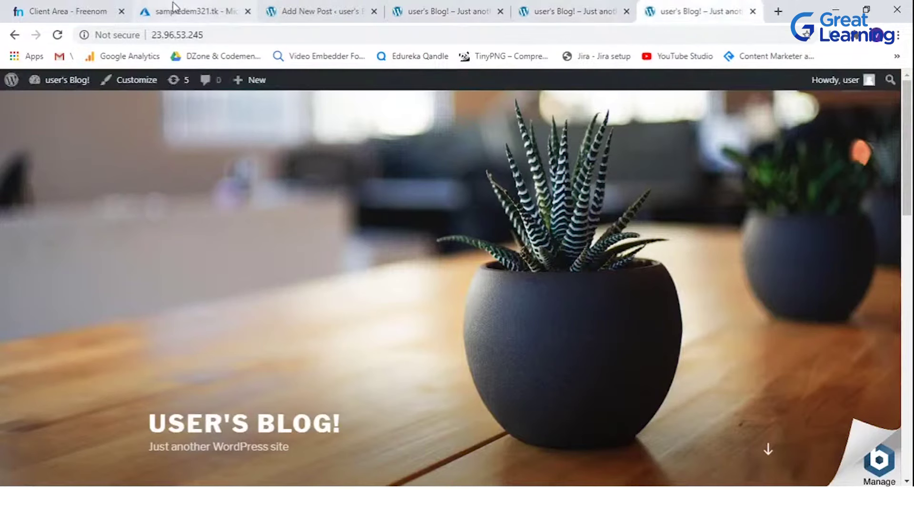
left_click(149, 7)
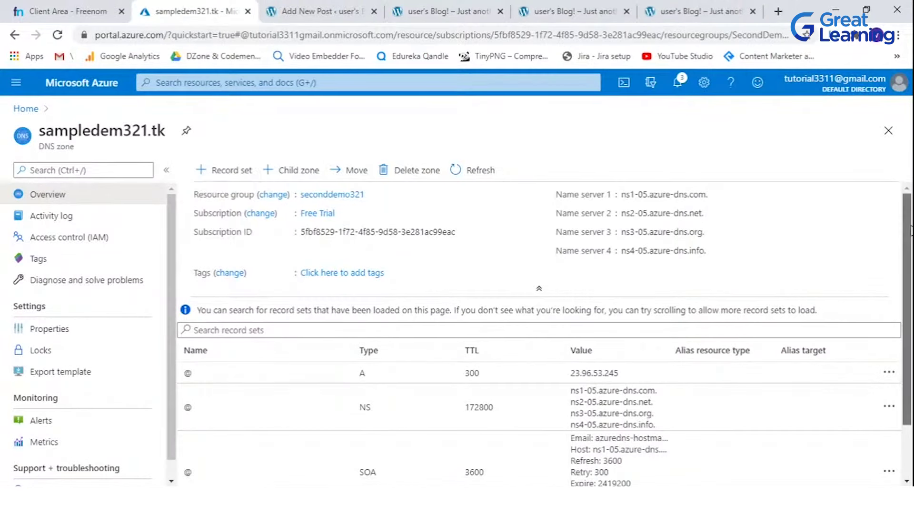
scroll(908, 282, "down", 2)
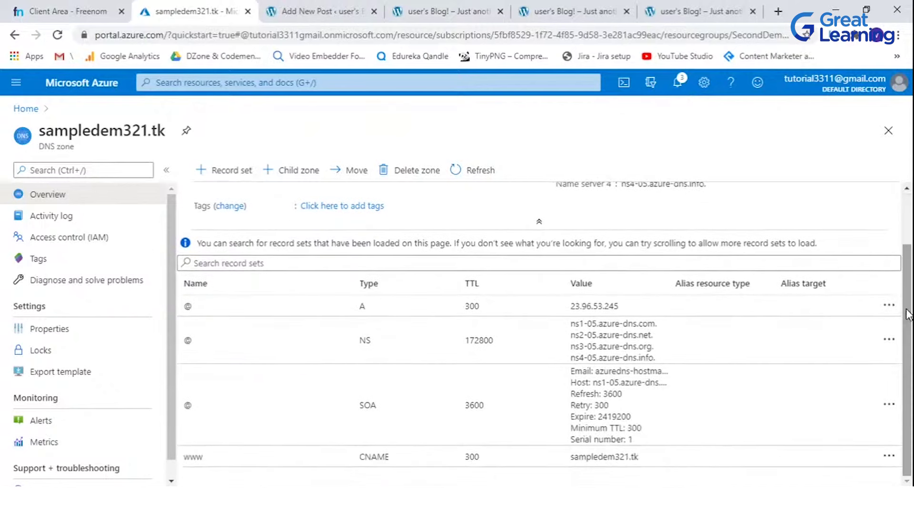
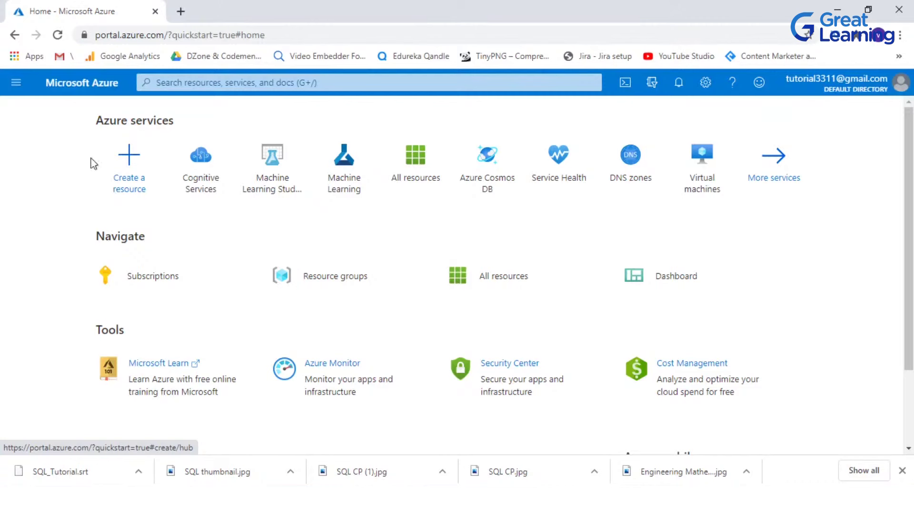
Step: Search 'machine' in Create a resource and open the Machine Learning Studio (classic) Web Service page
left_click(125, 164)
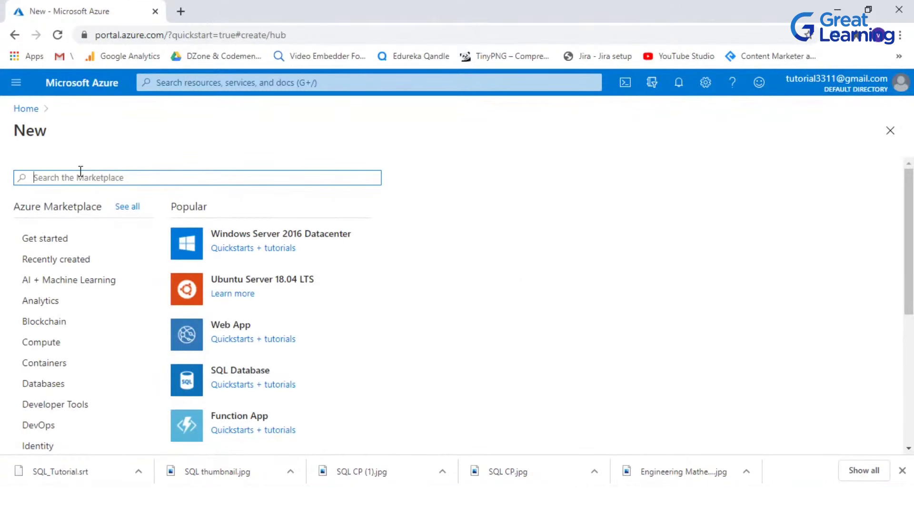
type("machine")
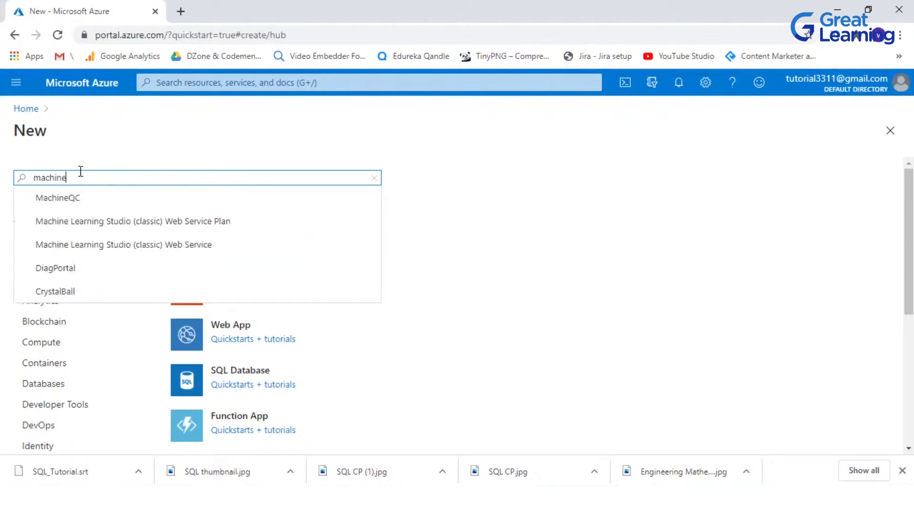
left_click(96, 226)
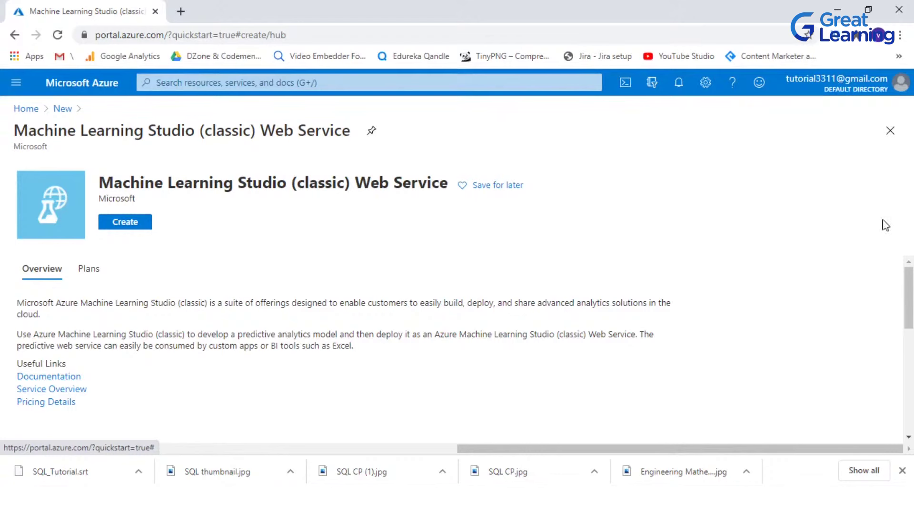
Step: Start creating the web service and follow the Machine Learning Studio (classic) link to its welcome page
left_click_drag(907, 297, 907, 312)
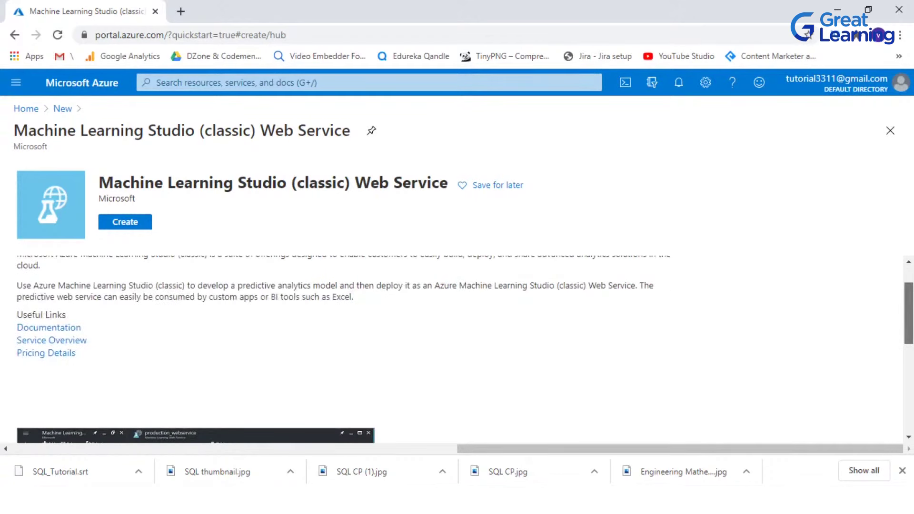
scroll(899, 264, "up", 1)
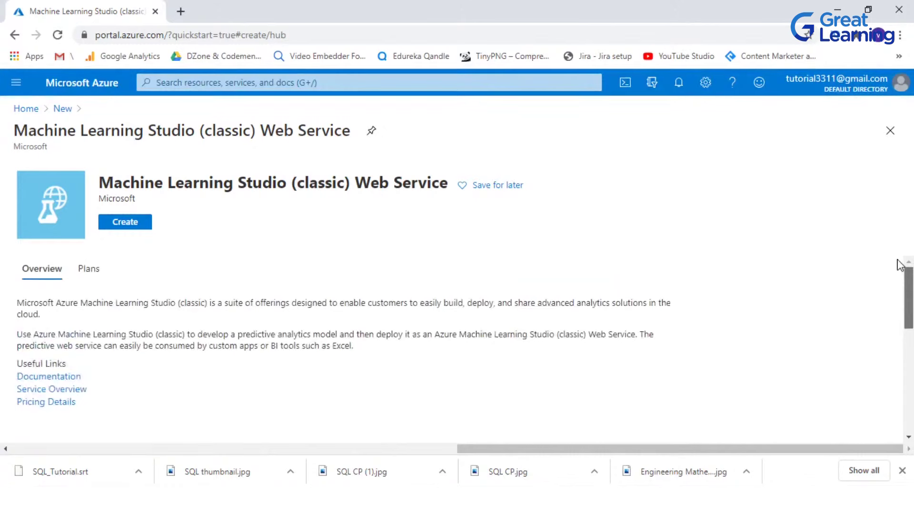
scroll(898, 264, "down", 1)
scroll(898, 264, "up", 1)
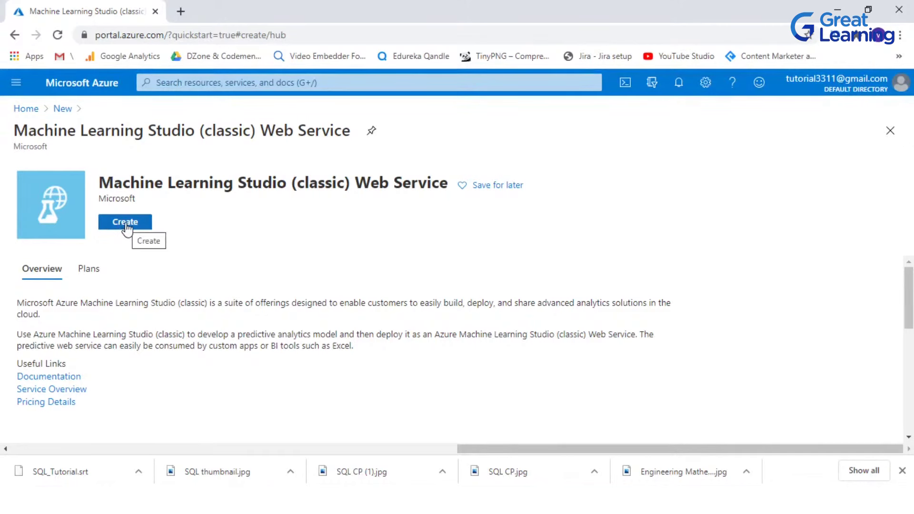
left_click(126, 229)
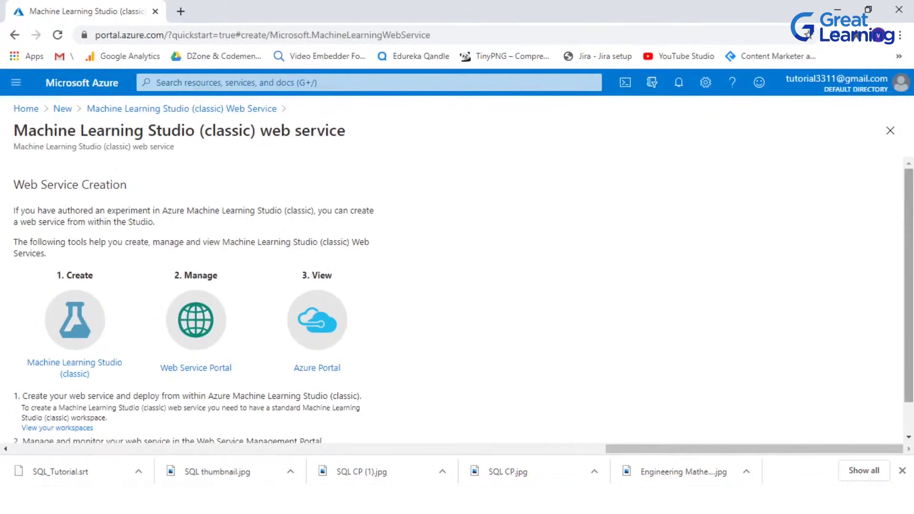
scroll(908, 286, "down", 1)
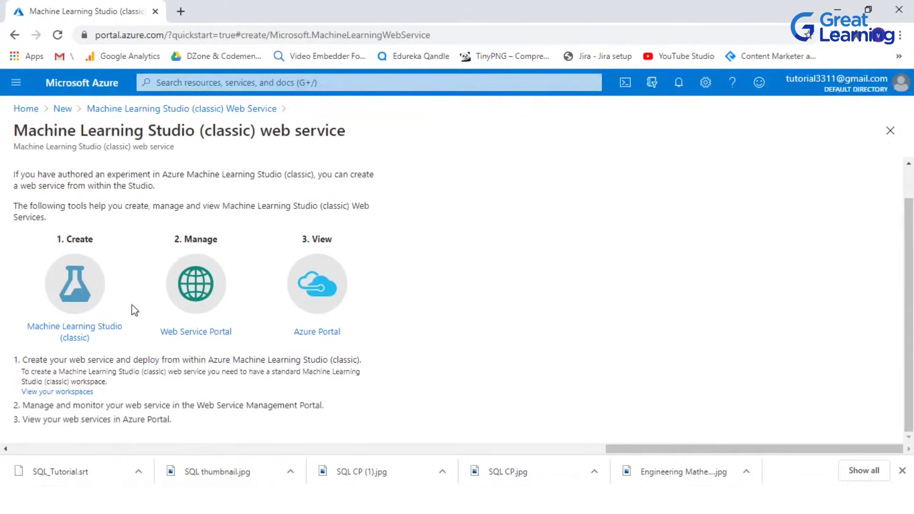
left_click(84, 328)
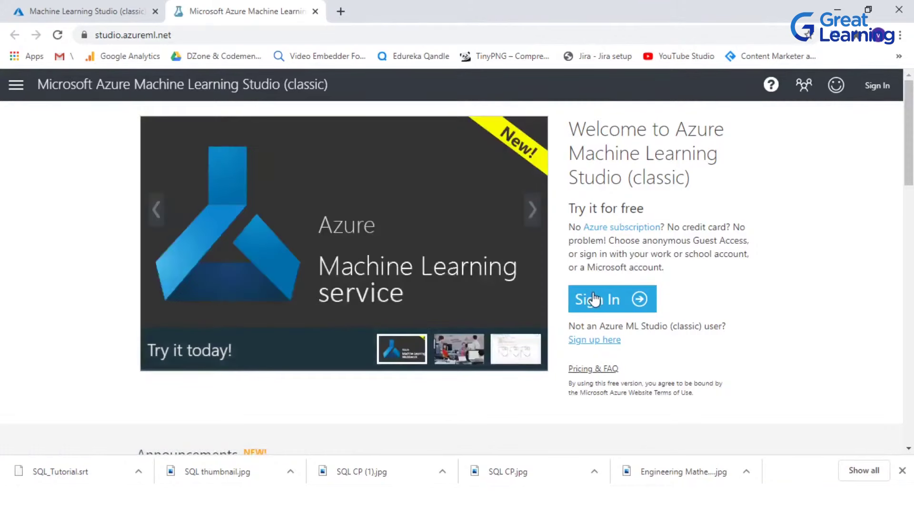
Step: Sign in to Machine Learning Studio (classic) from the welcome page
left_click(593, 300)
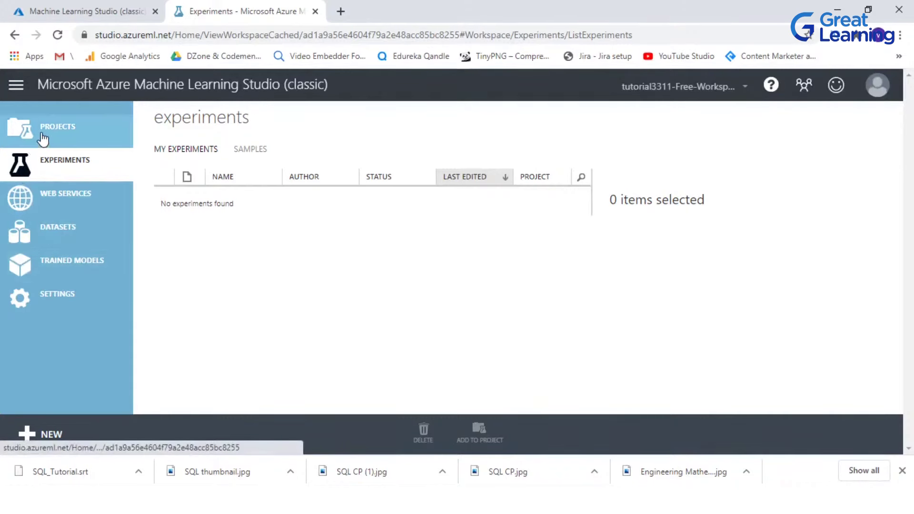
Step: From Projects, create a new Empty Project named sampleproj, described 'for todays demo'
left_click(71, 159)
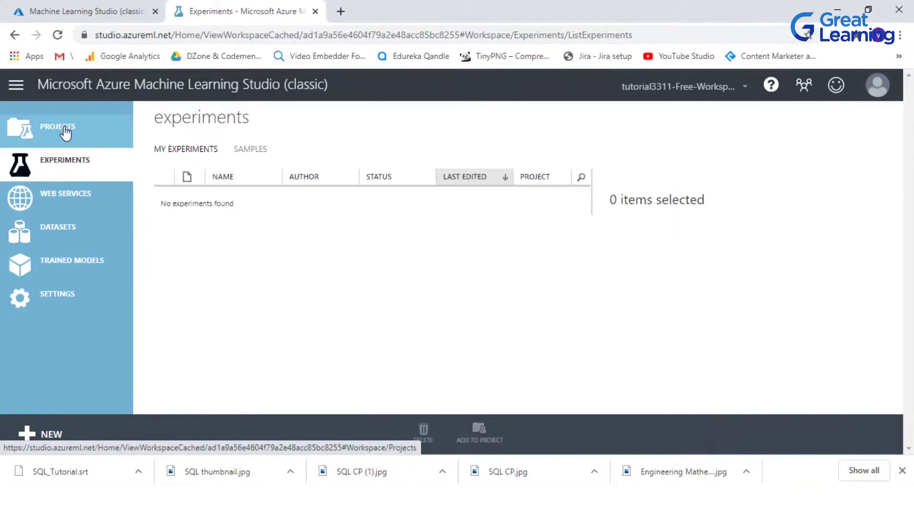
left_click(29, 127)
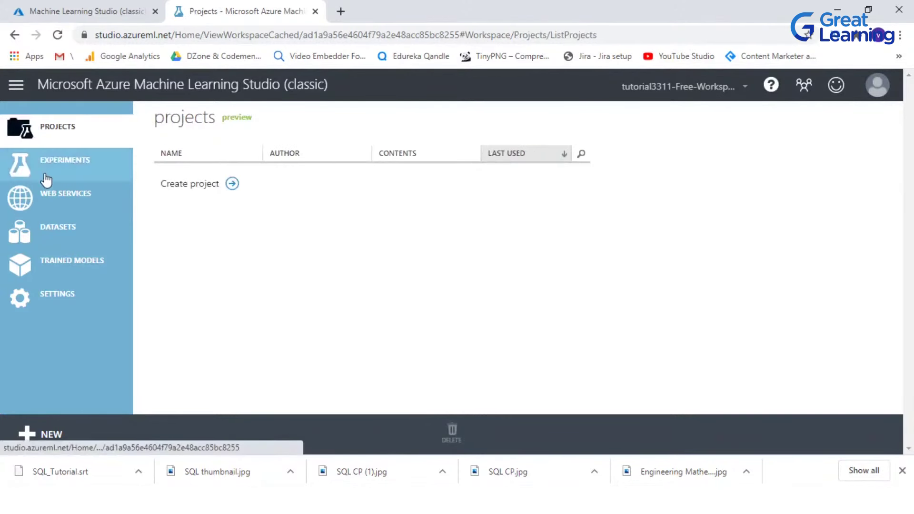
left_click(43, 428)
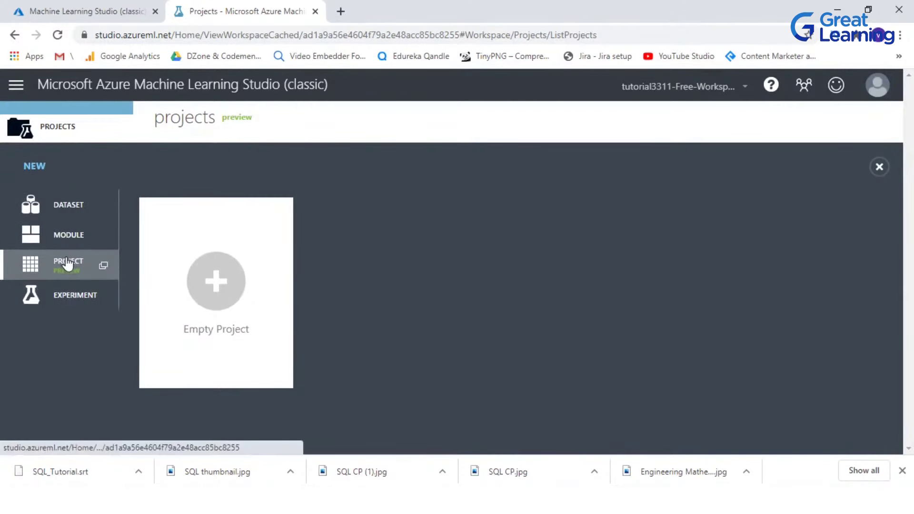
left_click(225, 299)
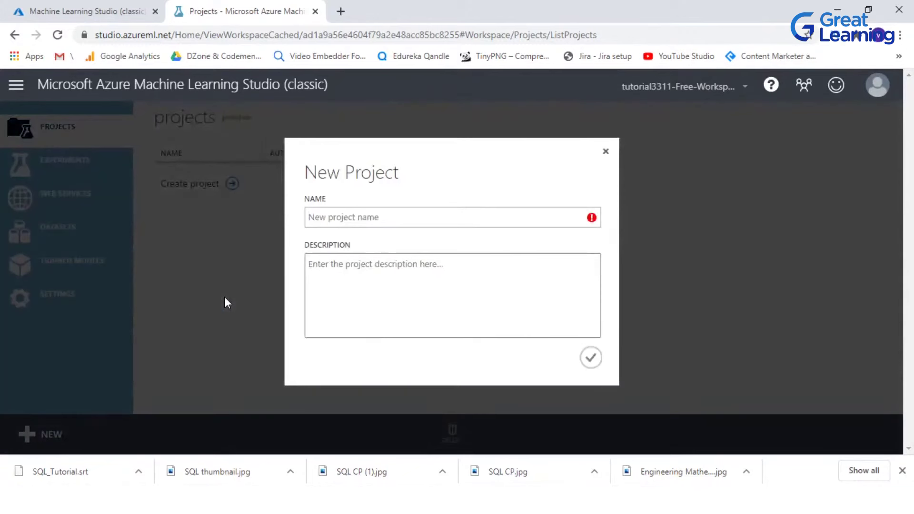
left_click(367, 220)
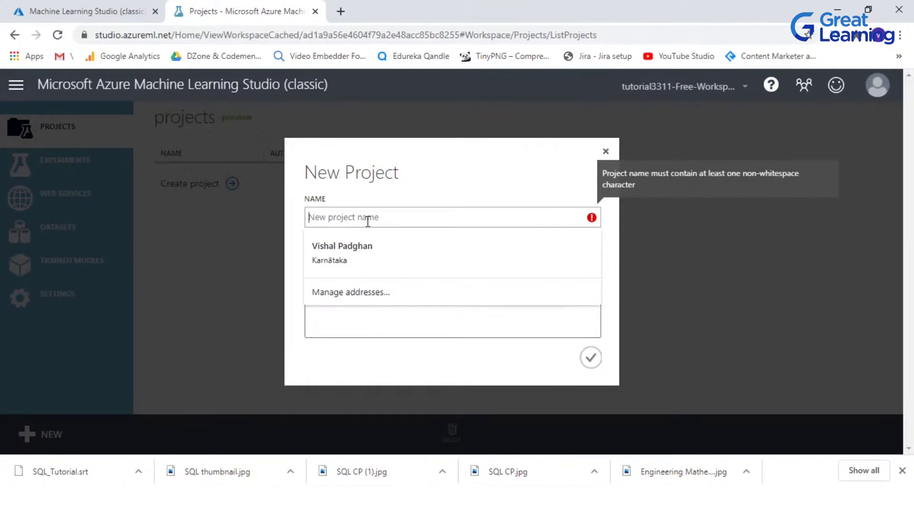
type("sample")
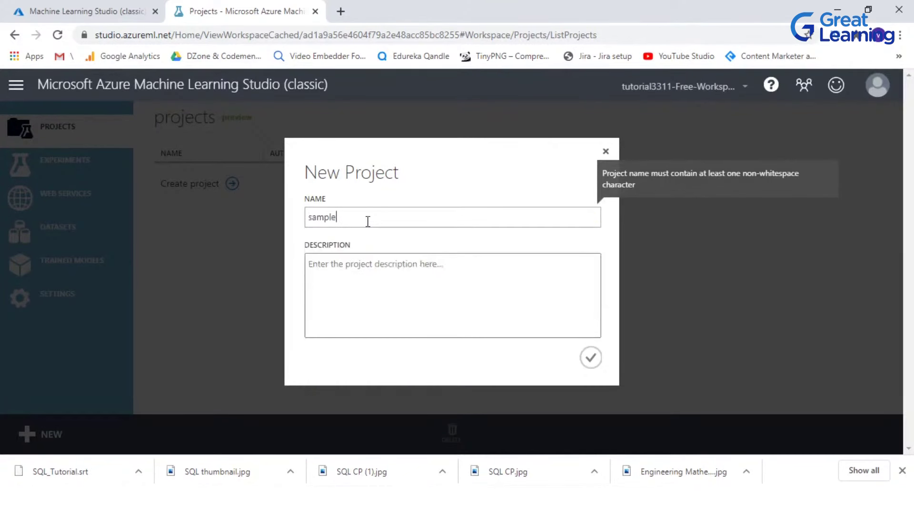
type("proj")
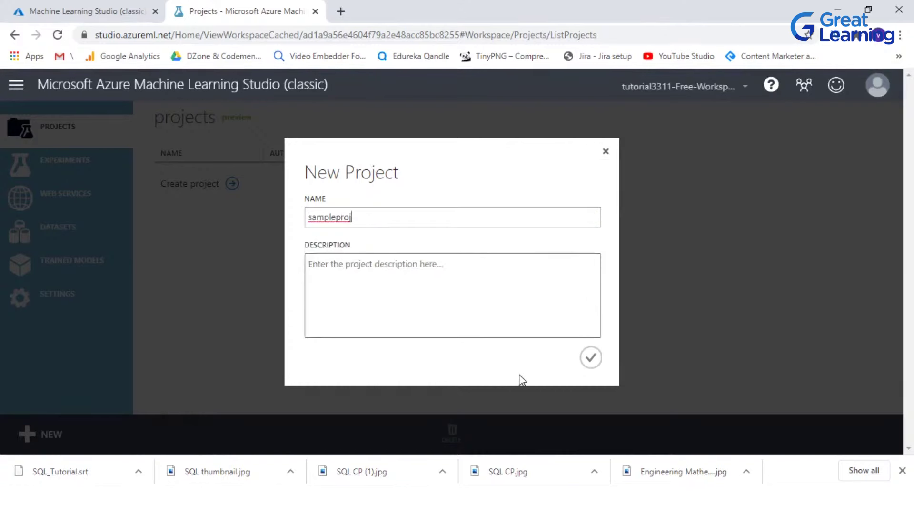
type("for todays demo")
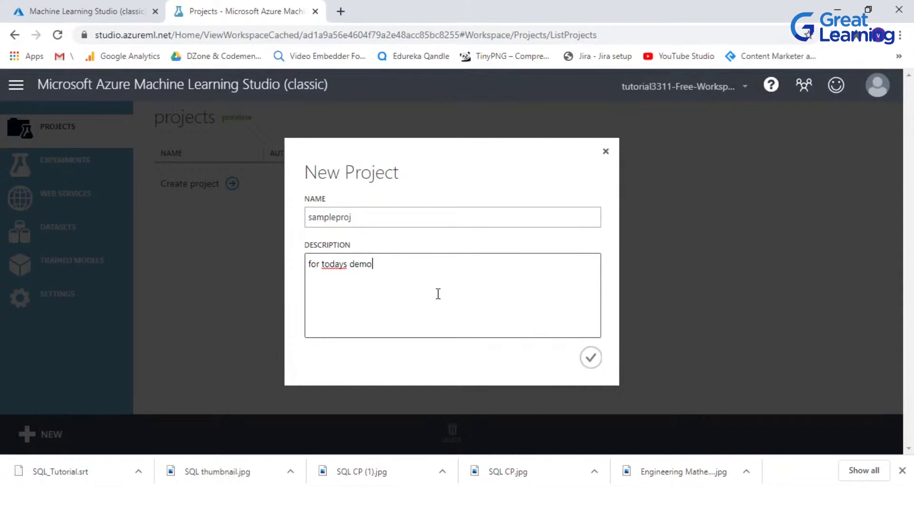
left_click(591, 357)
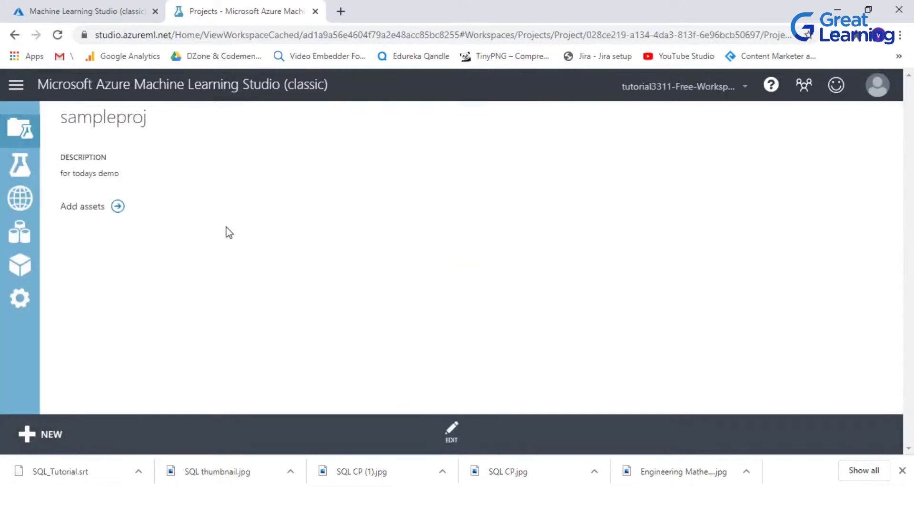
Step: Include the Experiments asset group in sampleproj's configuration and save it
left_click(82, 205)
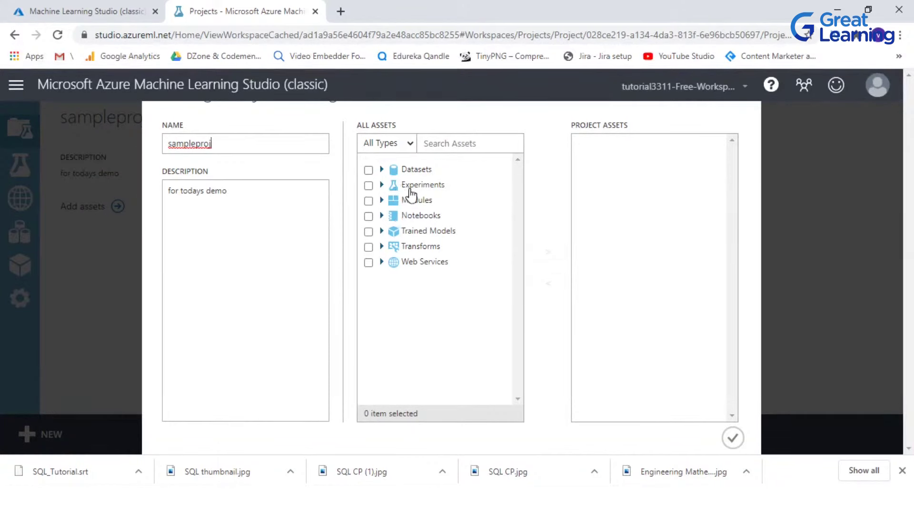
left_click(410, 191)
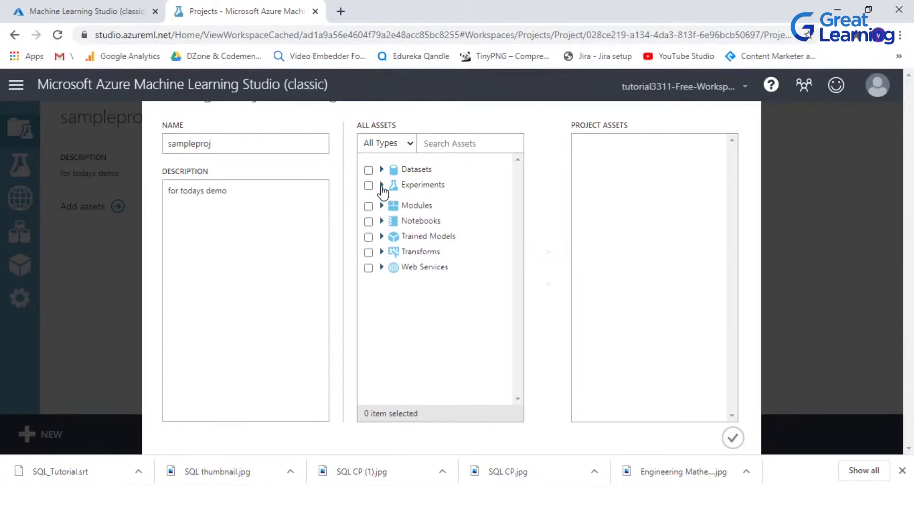
left_click(368, 186)
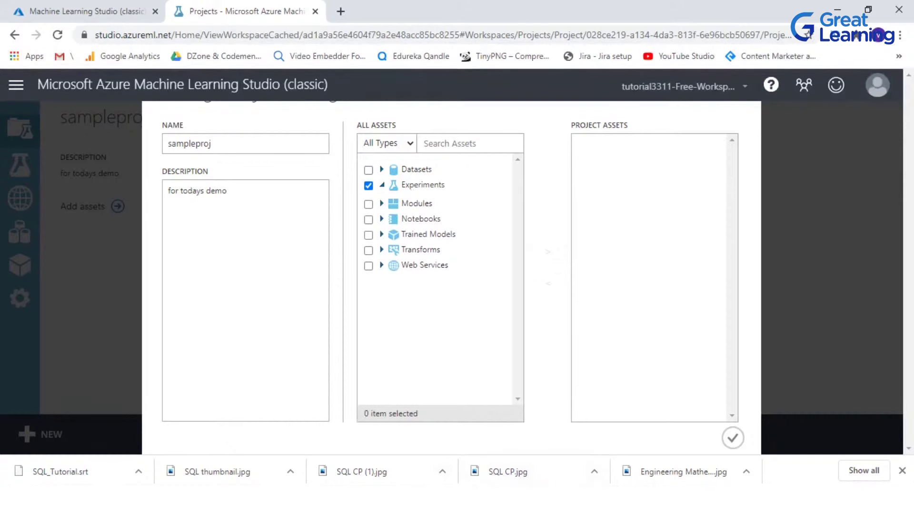
left_click(902, 470)
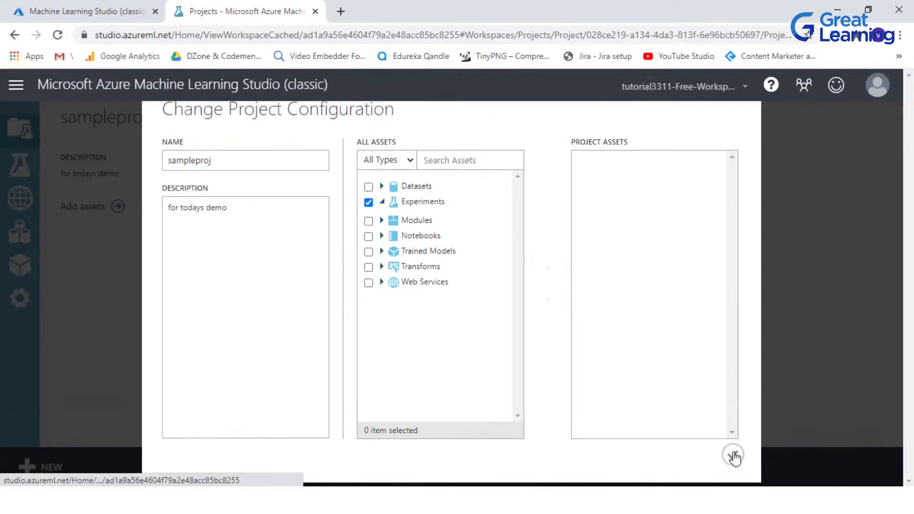
left_click(733, 455)
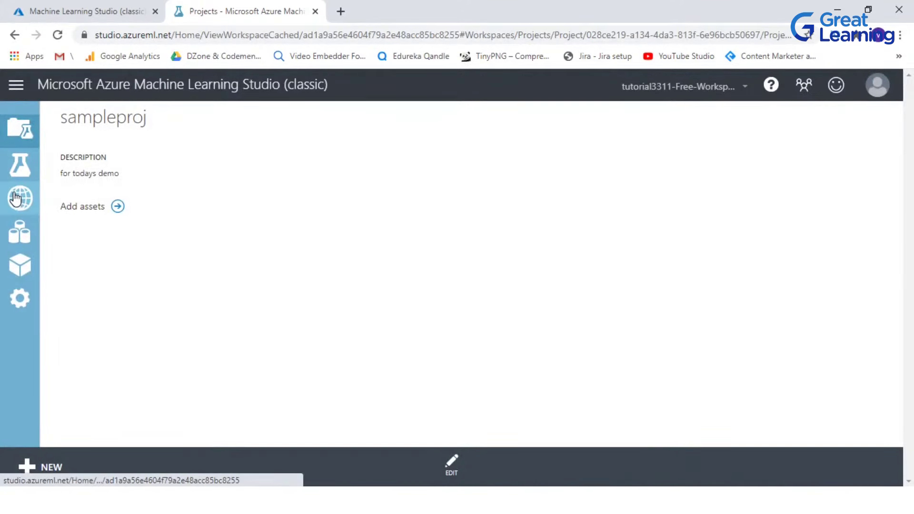
Step: Browse Experiments, Datasets and Trained Models, then open sampleproj from the projects list
left_click(23, 164)
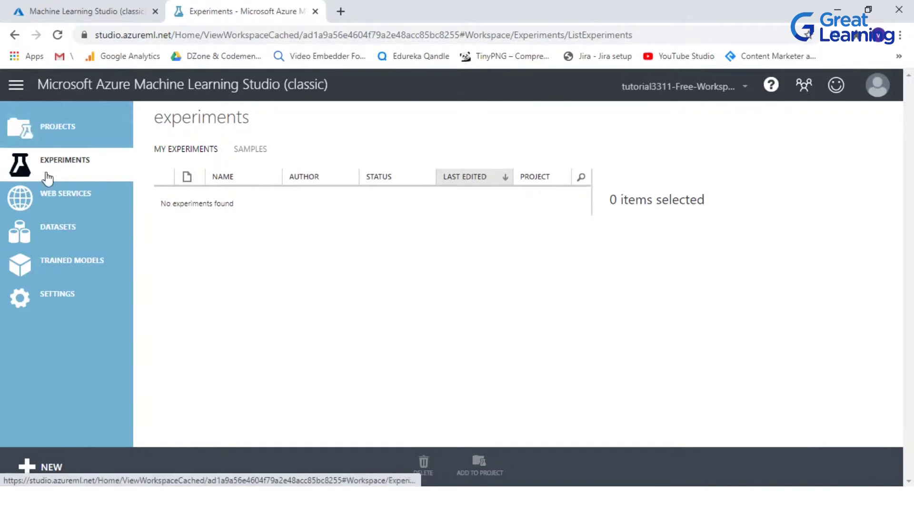
left_click(54, 241)
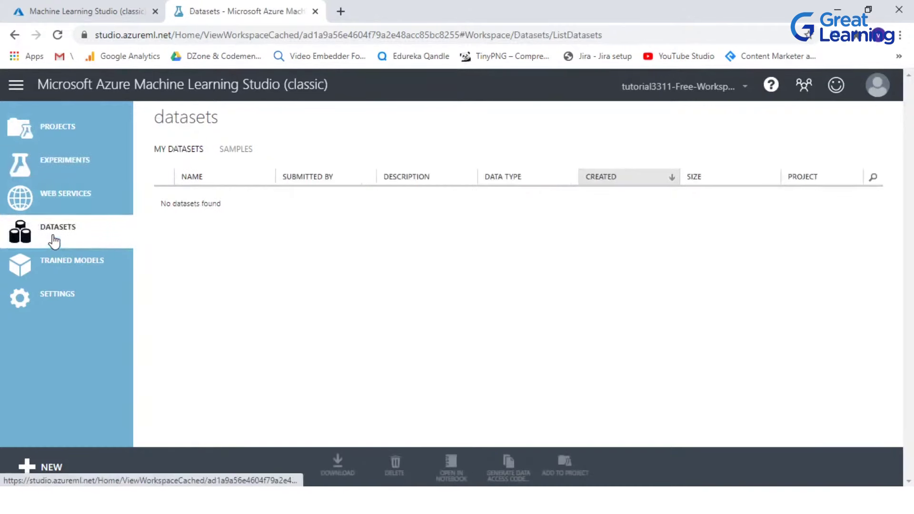
left_click(58, 264)
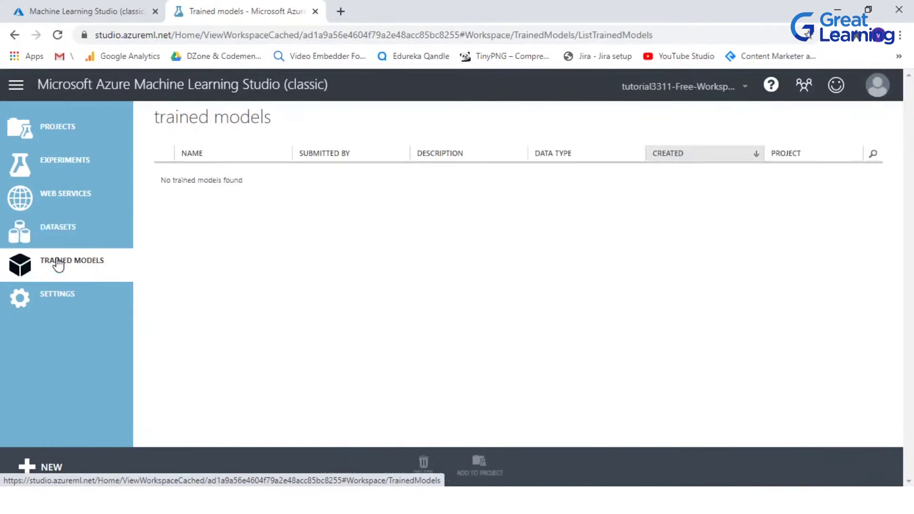
left_click(47, 158)
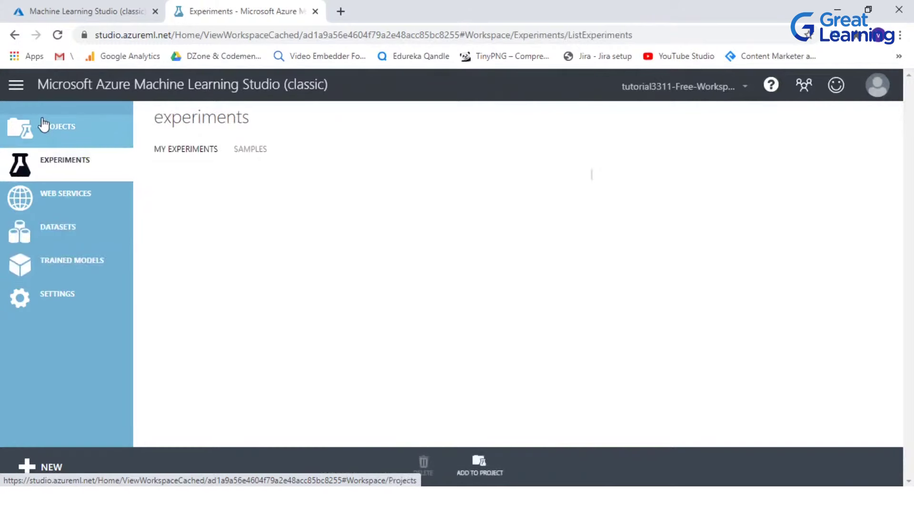
left_click(43, 124)
left_click(220, 188)
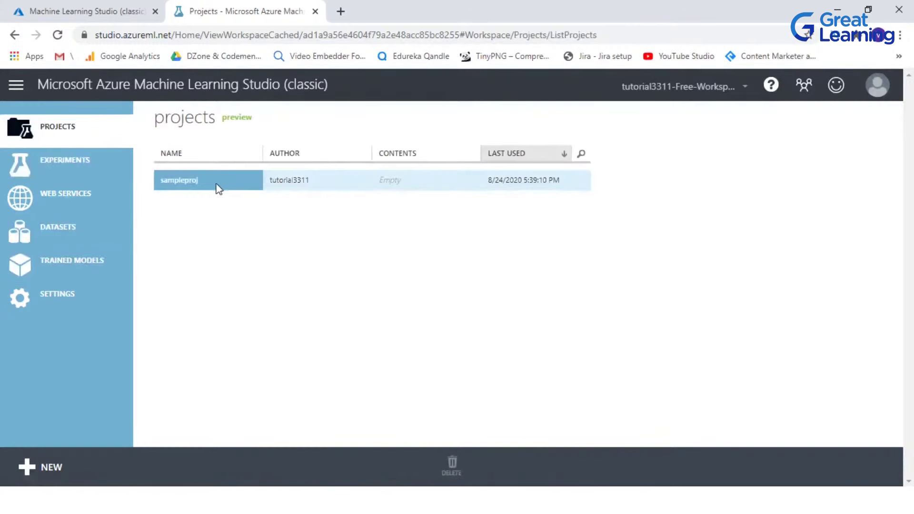
left_click(190, 184)
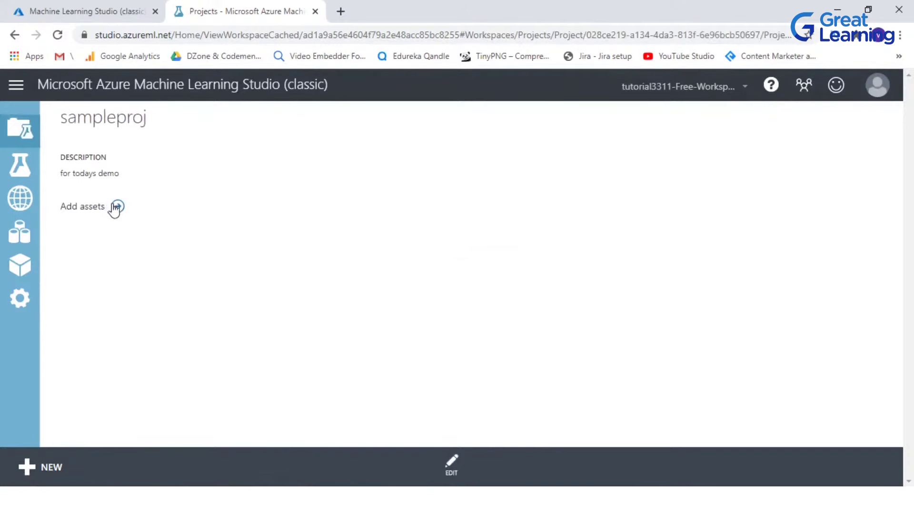
Step: In Add assets, set the asset type filter to All and expand the available Datasets
left_click(125, 205)
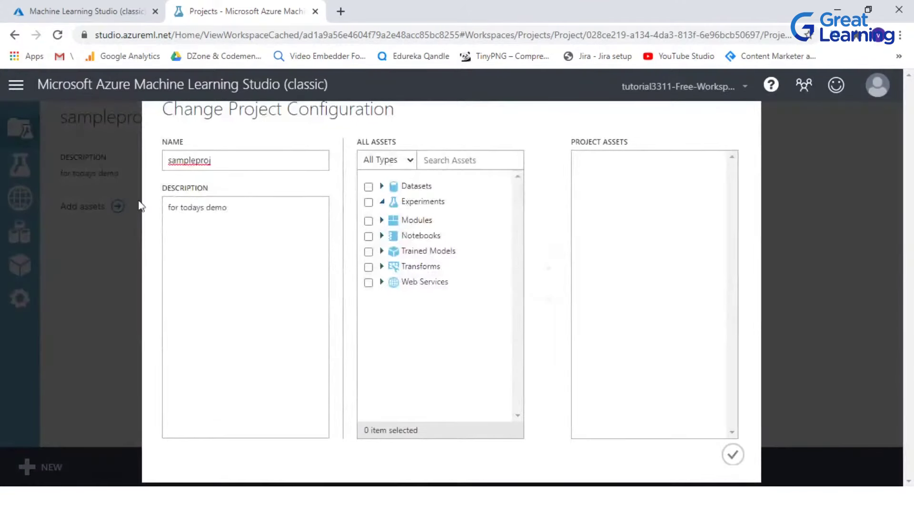
left_click(409, 162)
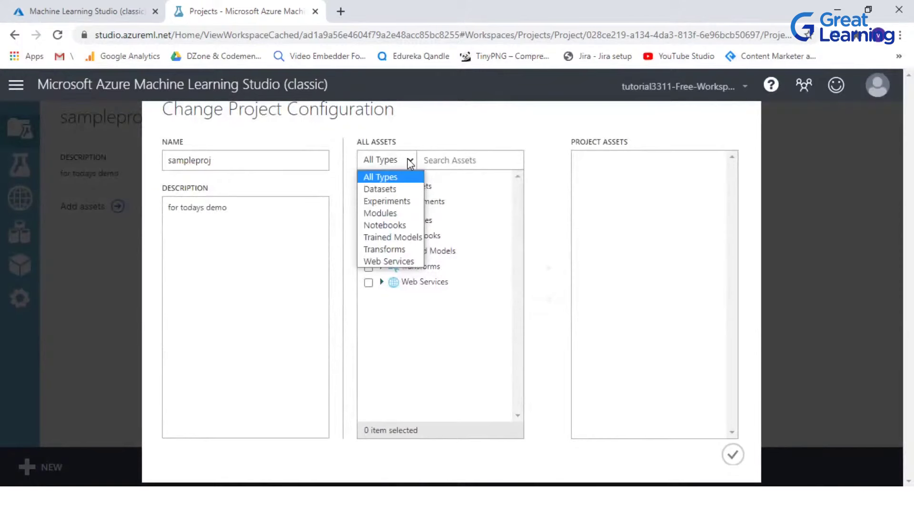
left_click(390, 202)
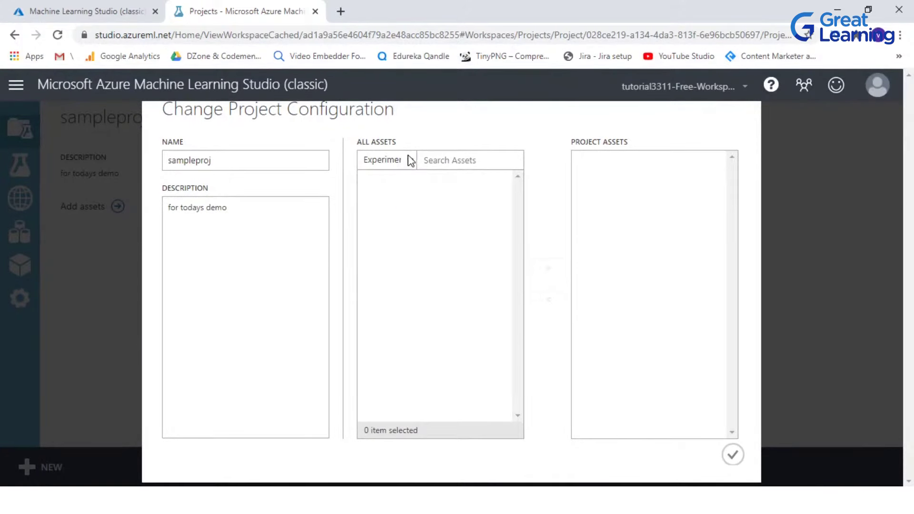
left_click(410, 160)
left_click(381, 200)
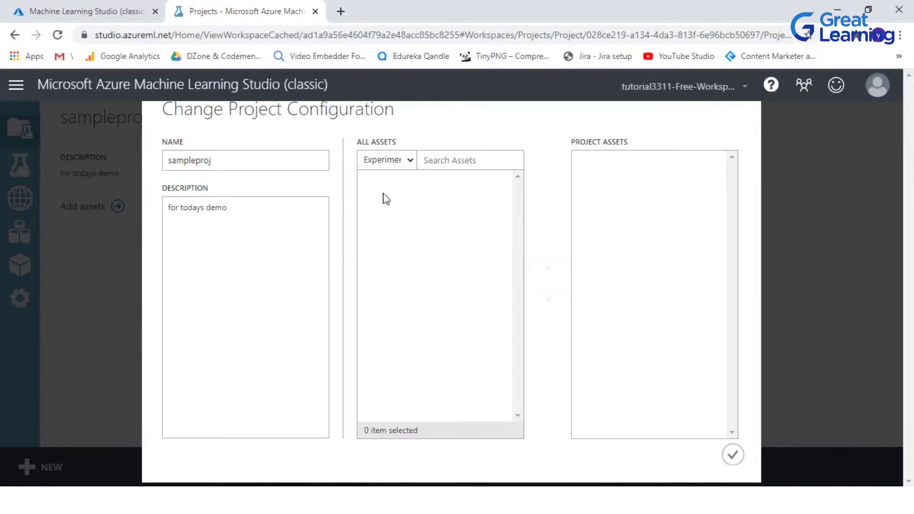
left_click(385, 159)
left_click(376, 175)
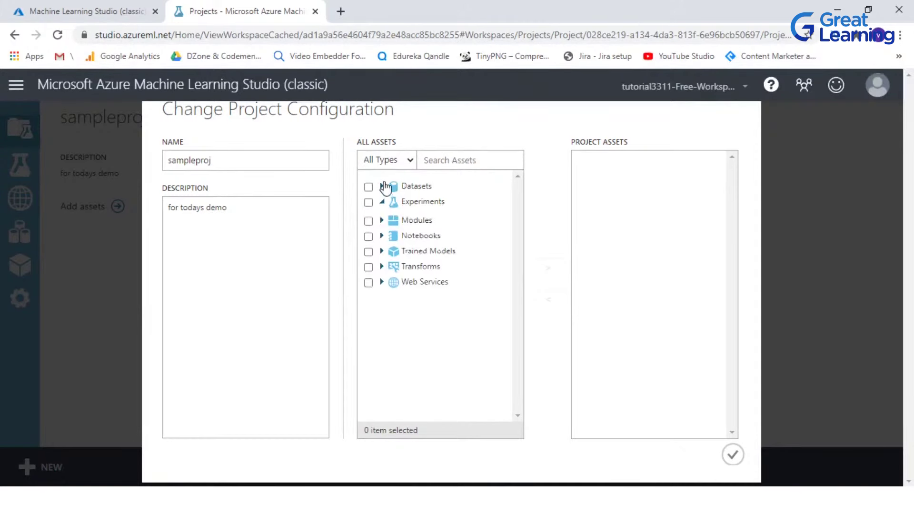
left_click(382, 186)
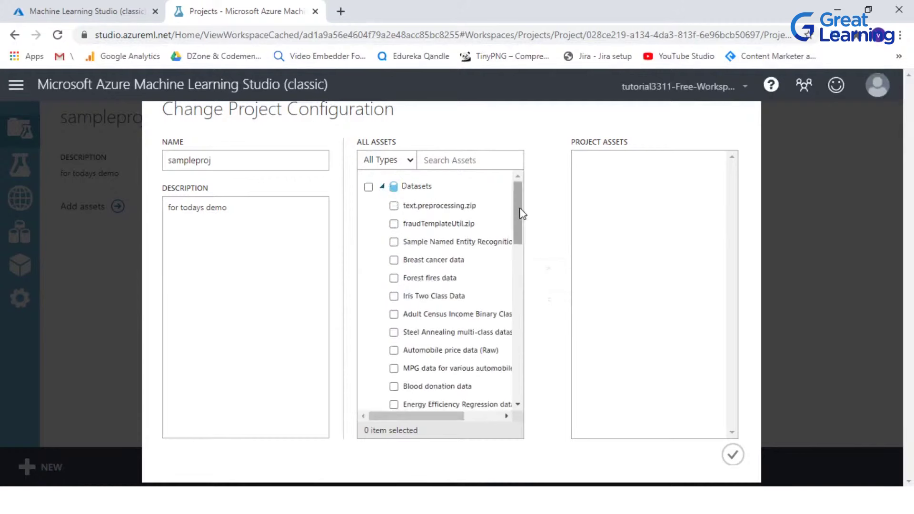
left_click_drag(520, 213, 510, 302)
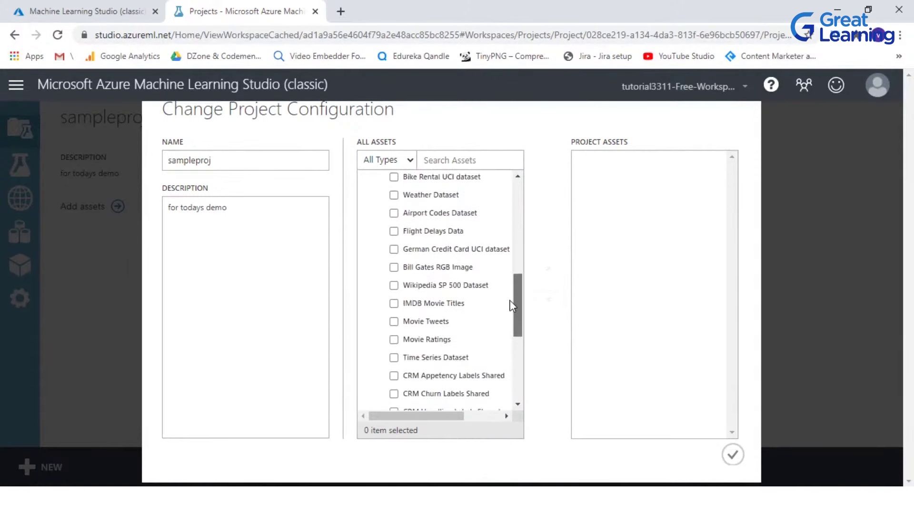
Step: Move Movie Ratings into the project's Datasets assets and save the change
left_click(393, 339)
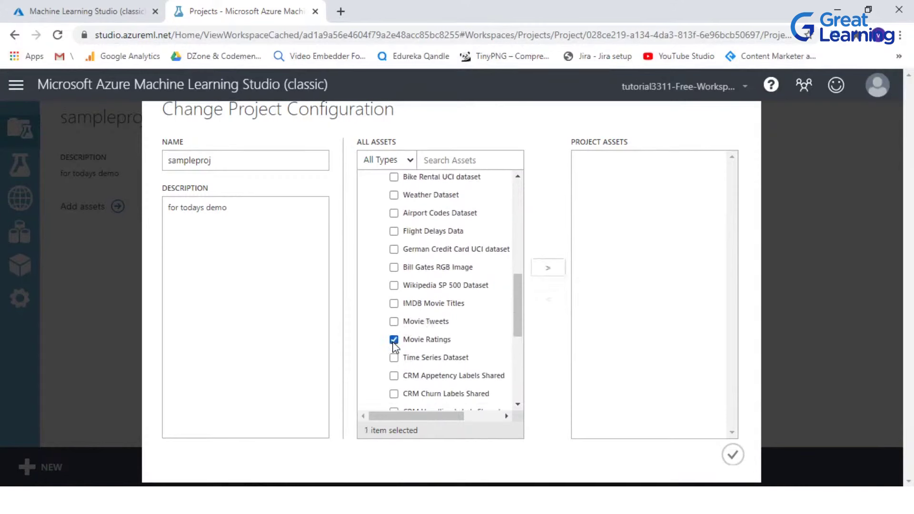
left_click(547, 270)
left_click(627, 170)
left_click(630, 188)
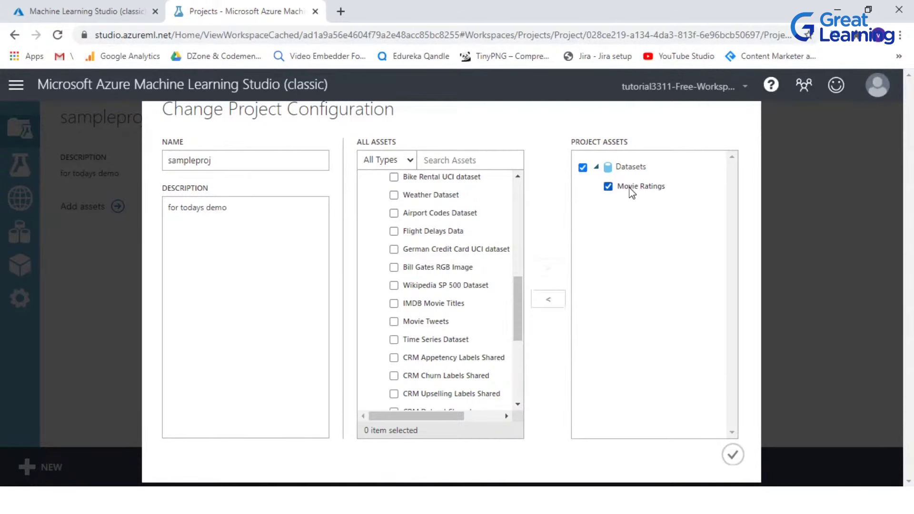
left_click(731, 455)
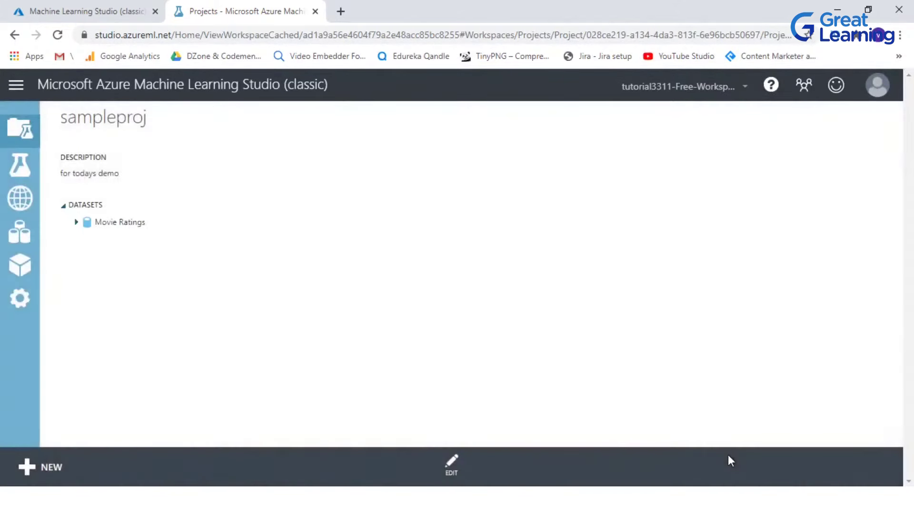
Step: Expand the Movie Ratings asset to view its details
left_click(76, 223)
left_click(76, 222)
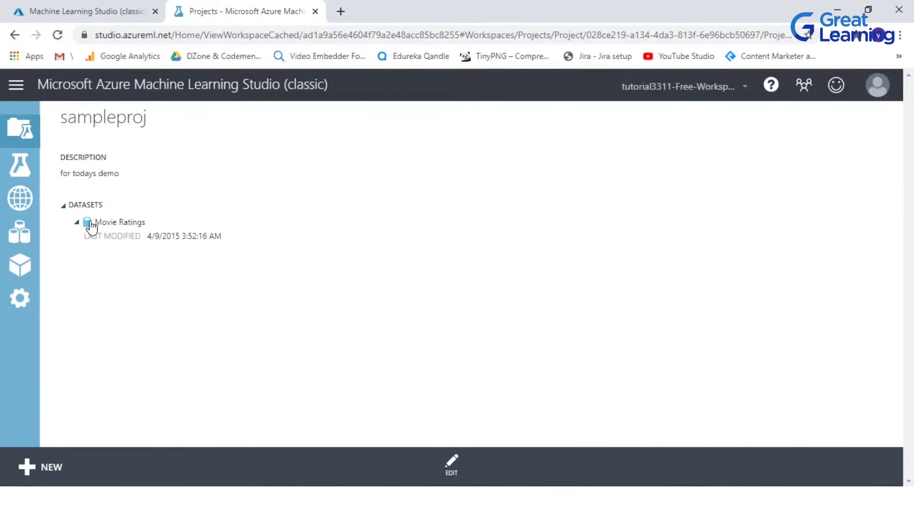
double_click(106, 228)
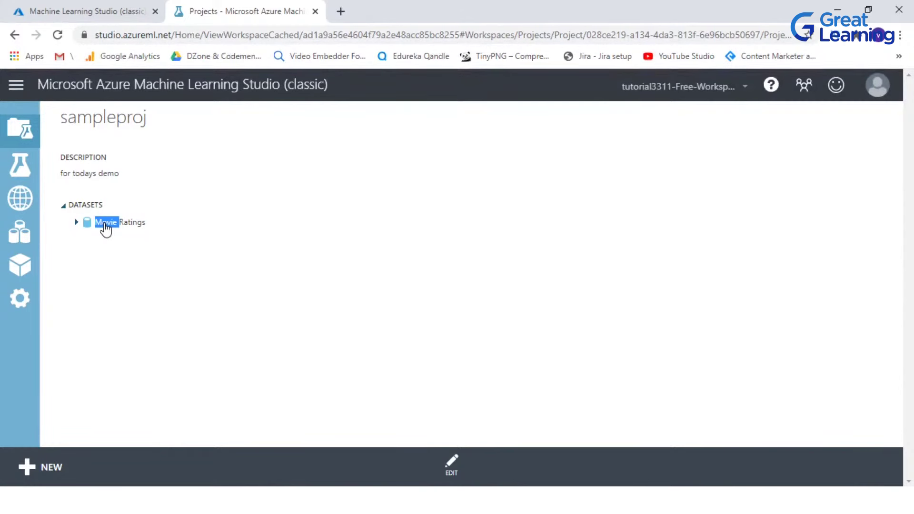
Step: Visit Trained Models and Experiments, then return to the projects list
left_click(15, 145)
mouse_move(16, 128)
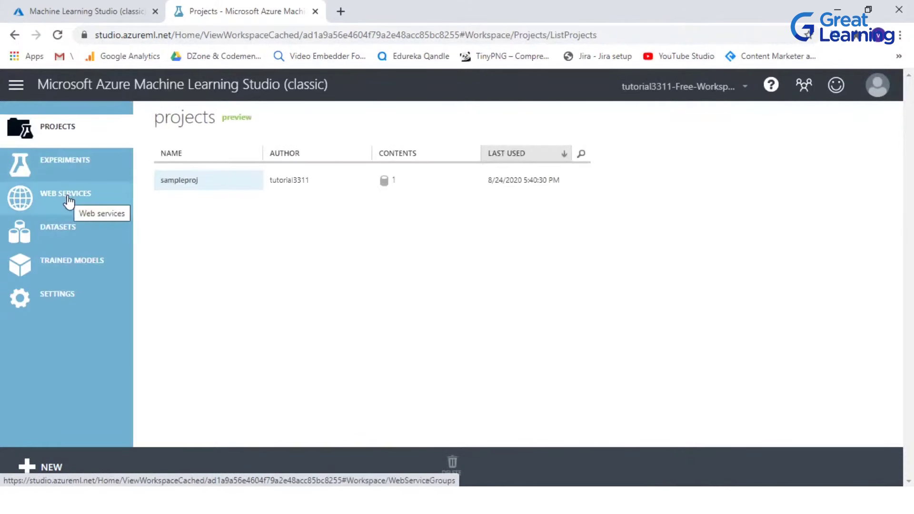
left_click(85, 266)
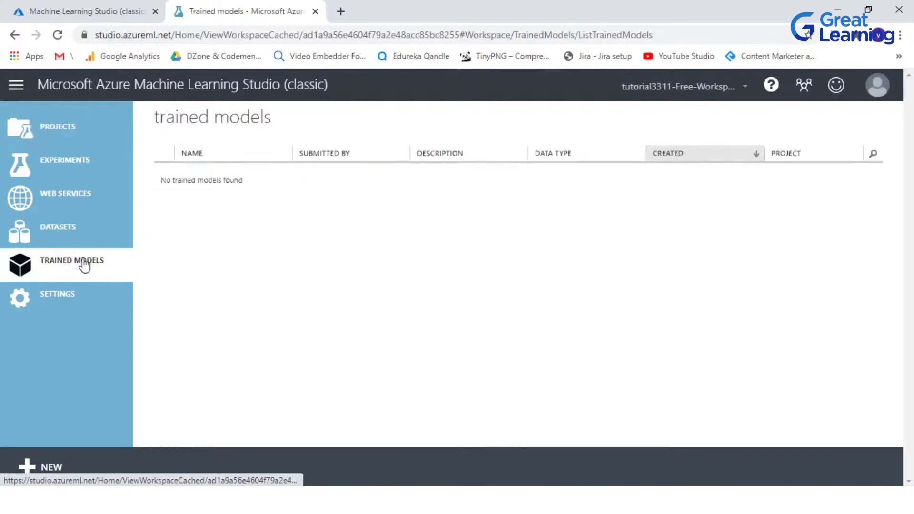
left_click(64, 139)
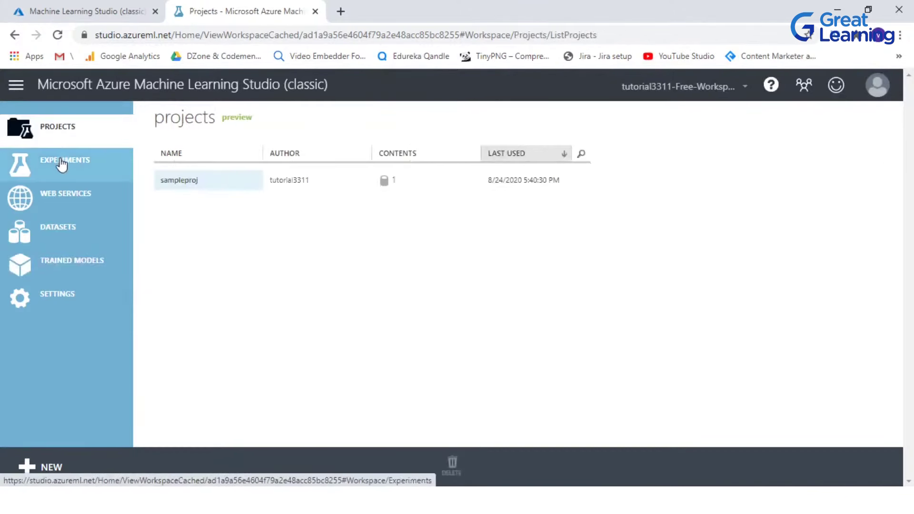
left_click(61, 165)
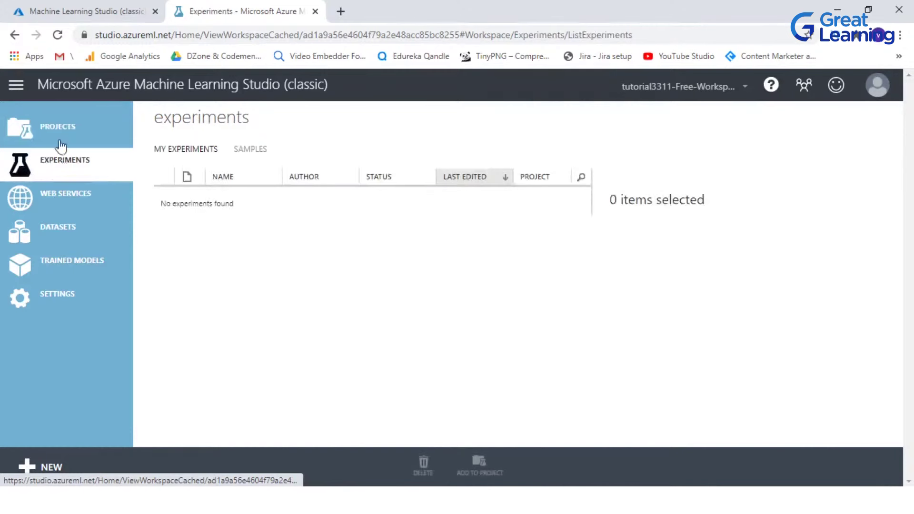
left_click(61, 135)
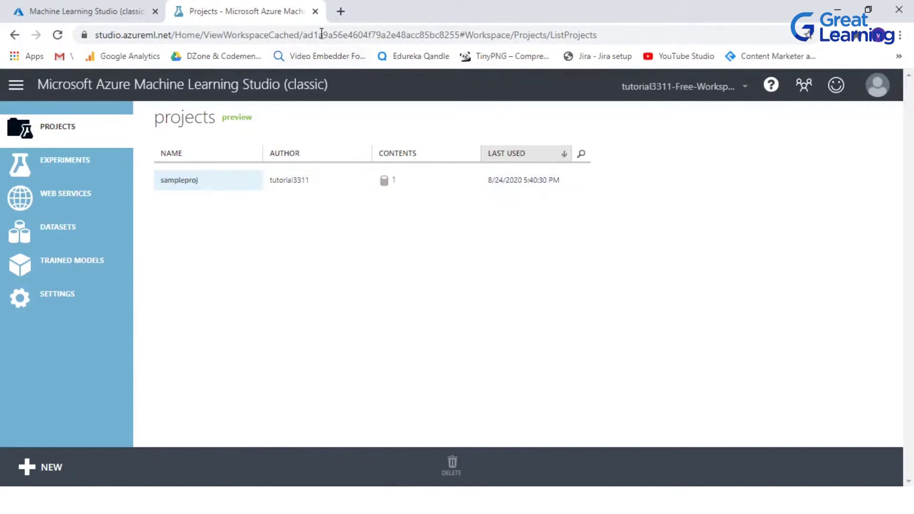
Step: In a new tab, search for azure cognitive services and open its page
left_click(340, 11)
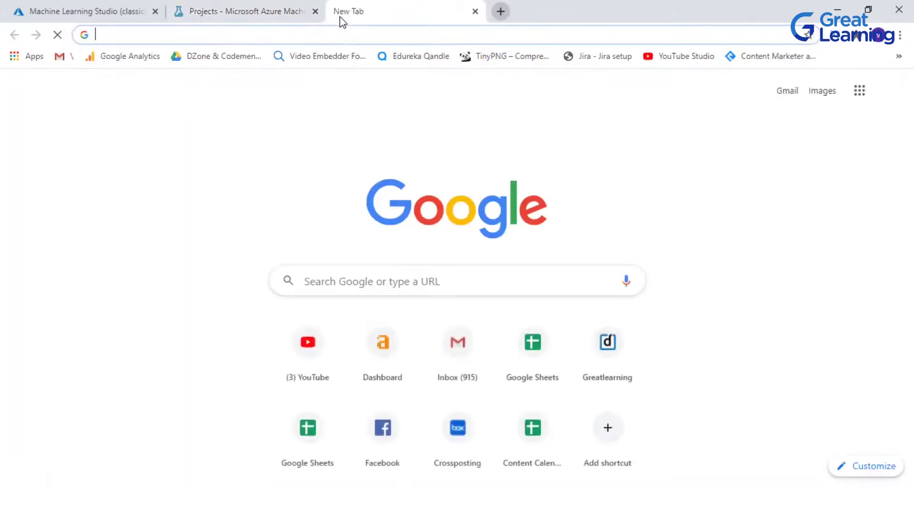
type("cognit")
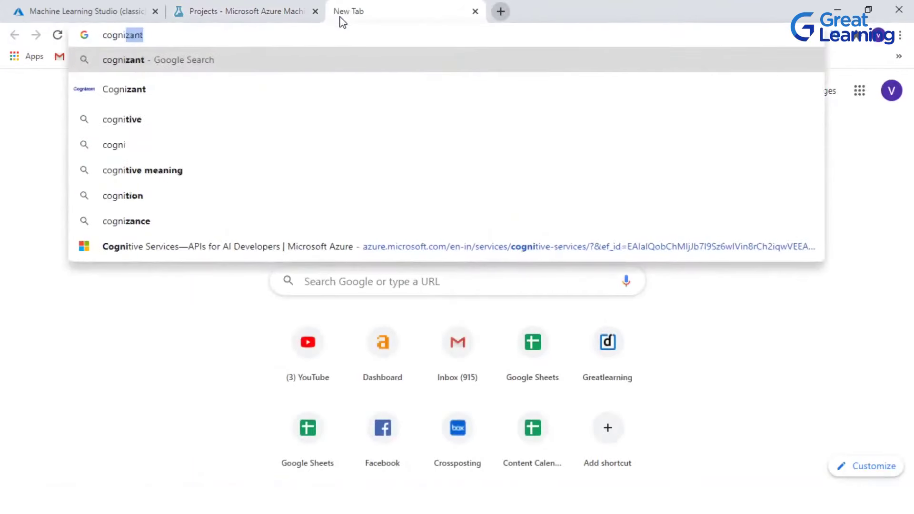
key("BackSpace")
key("BackSpace")
key("BackSpace")
key("BackSpace")
key("BackSpace")
key("BackSpace")
key("BackSpace")
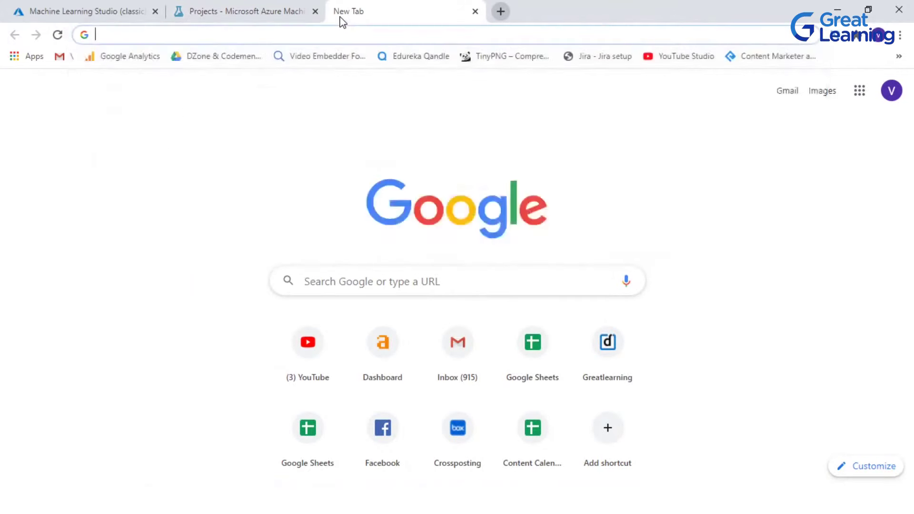
type("azure")
key("Return")
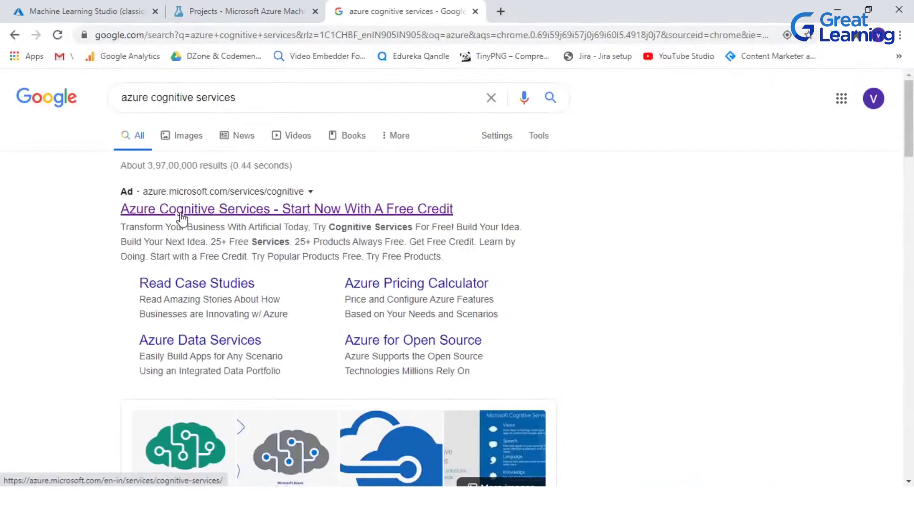
left_click(182, 214)
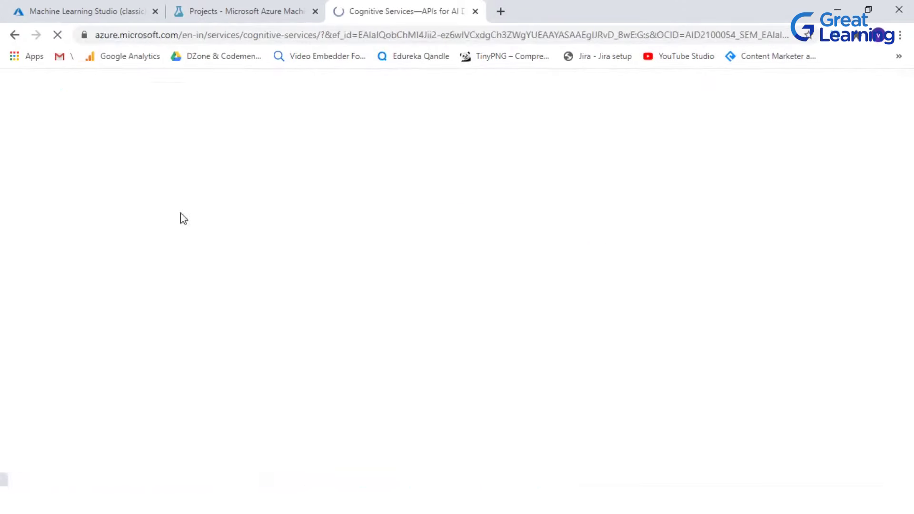
Step: Jump to the Cognitive Services APIs list and show the Speech category
scroll(883, 134, "down", 7)
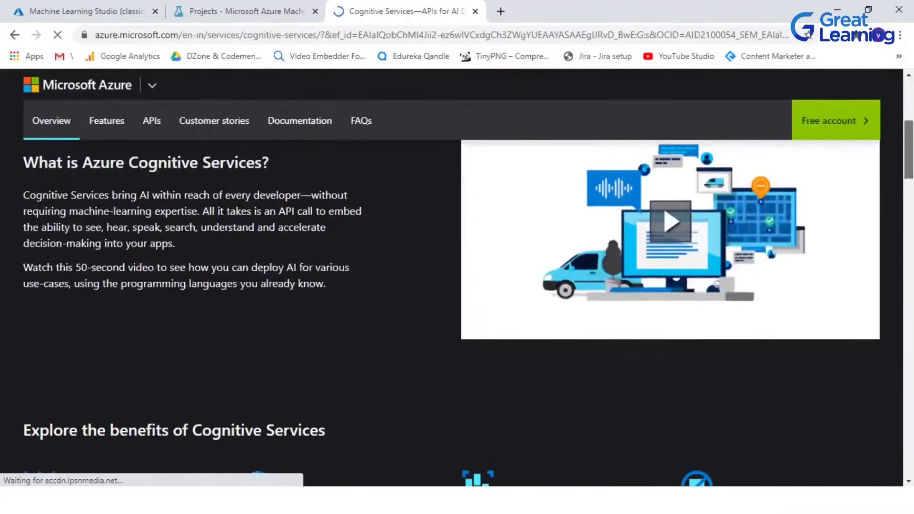
left_click(160, 127)
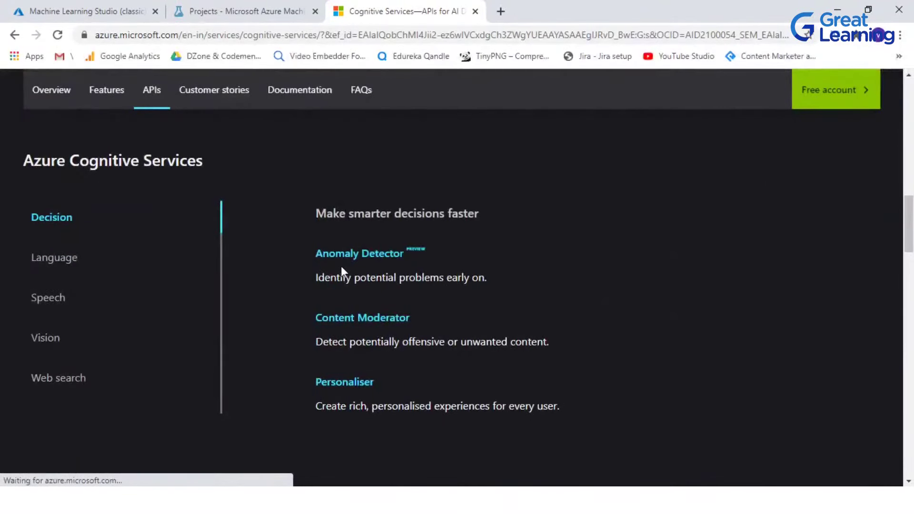
left_click(48, 262)
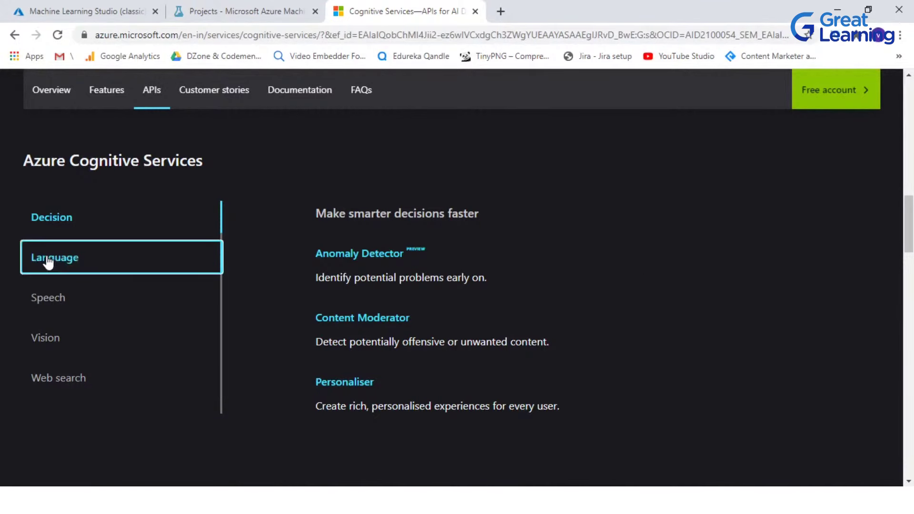
left_click_drag(909, 238, 909, 216)
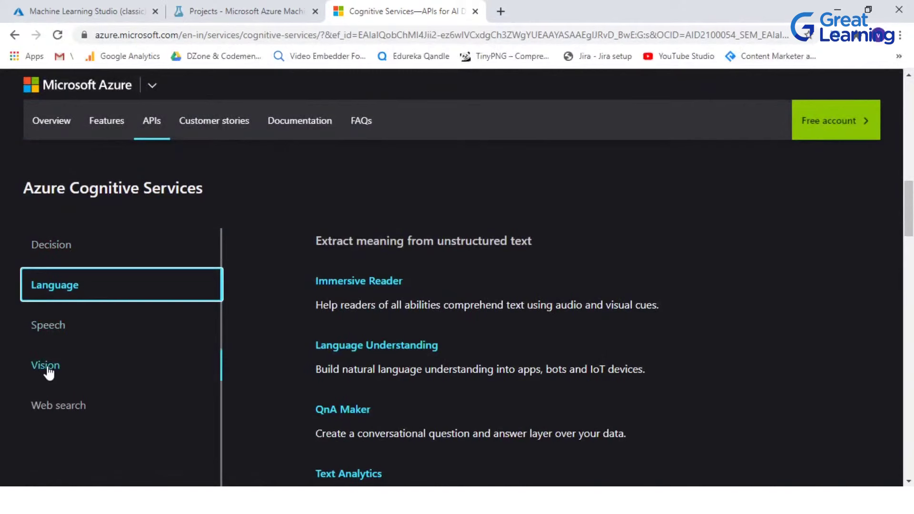
left_click(61, 333)
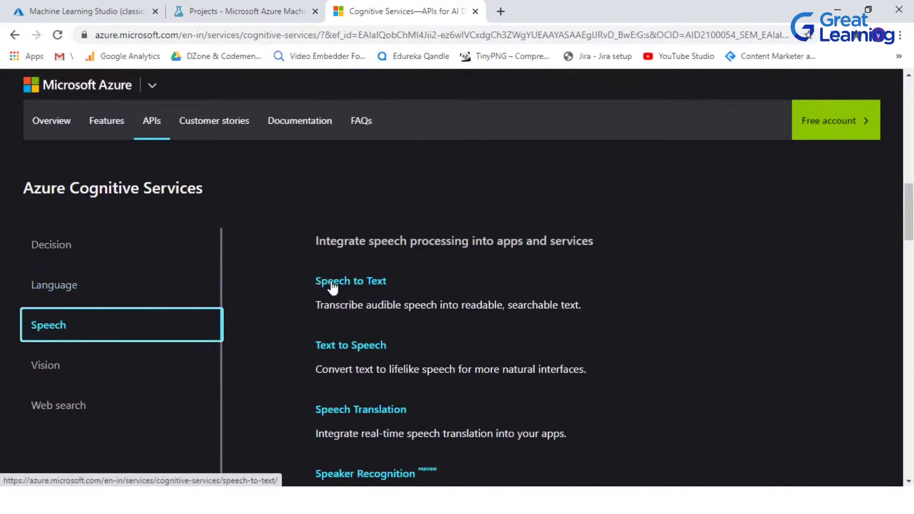
Step: Open the Text to Speech service demo page
left_click(348, 352)
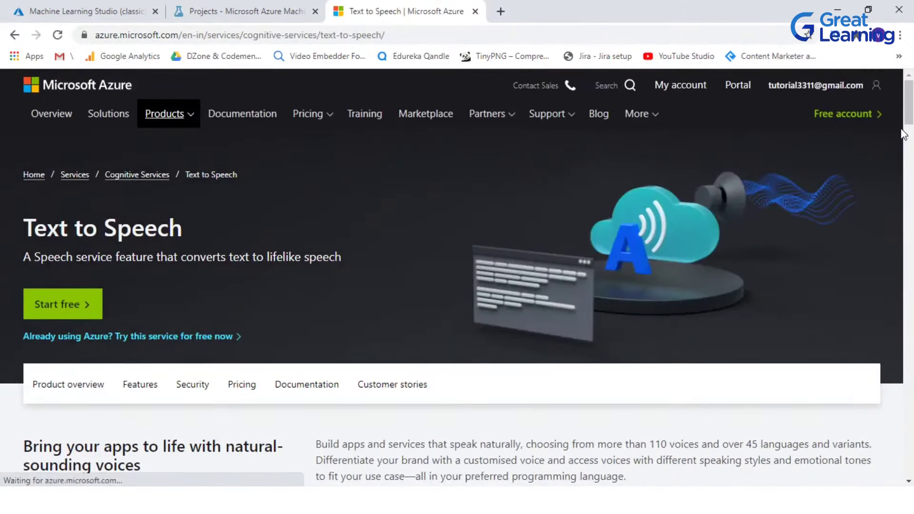
scroll(486, 343, "down", 8)
scroll(457, 276, "down", 10)
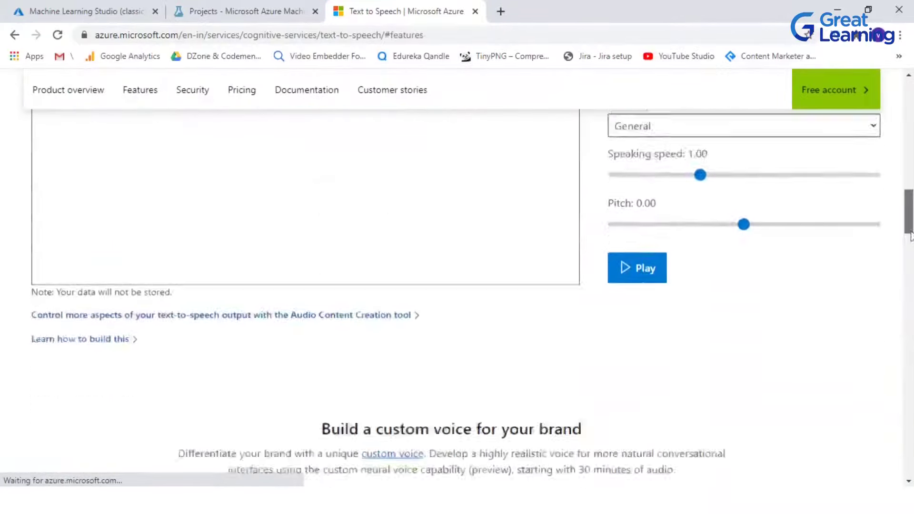
scroll(457, 276, "up", 3)
scroll(323, 216, "up", 1)
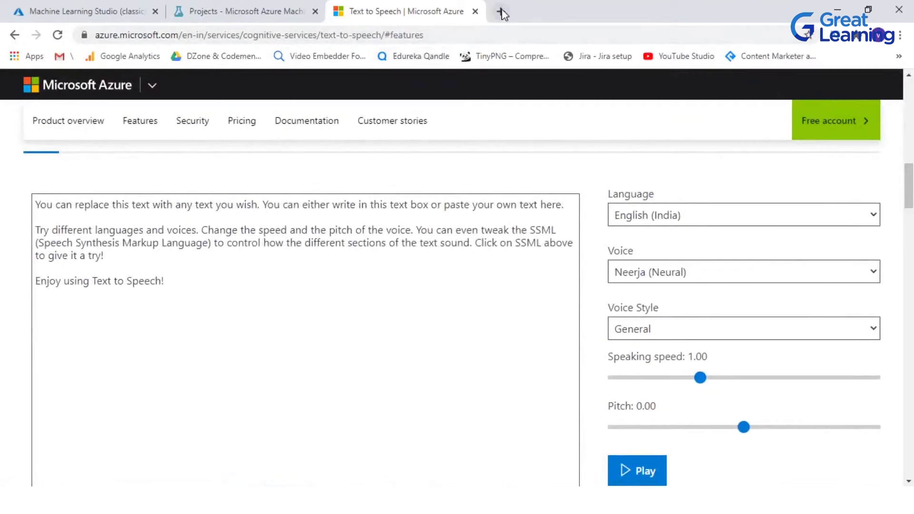
Step: Google 'azure' in a new tab and select the Microsoft Azure description paragraph
left_click(498, 12)
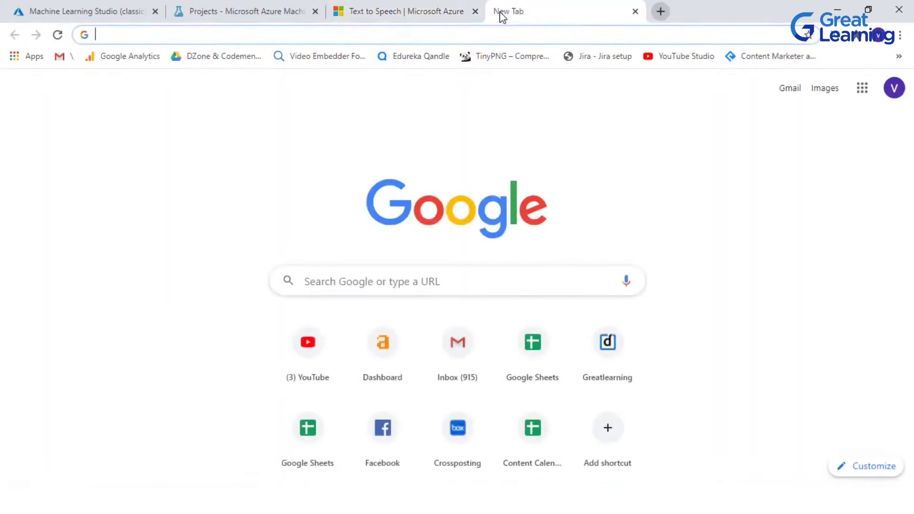
type("azure")
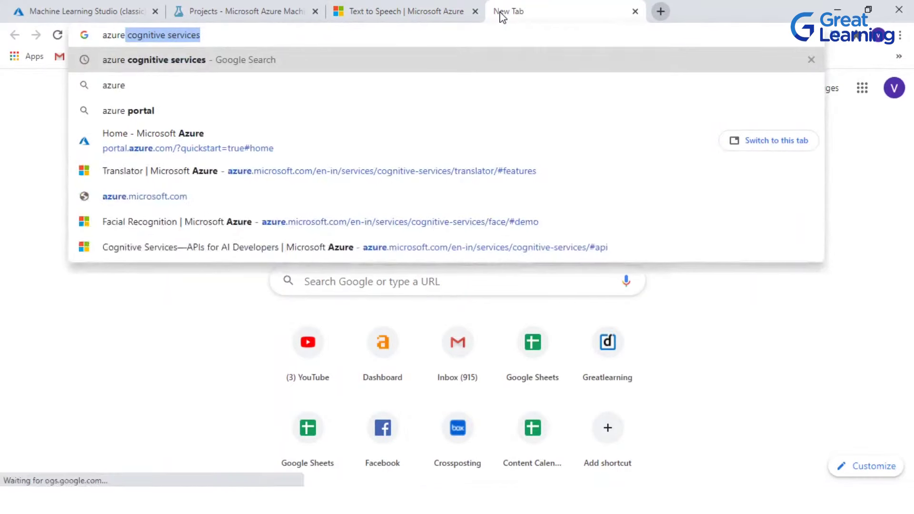
key("Return")
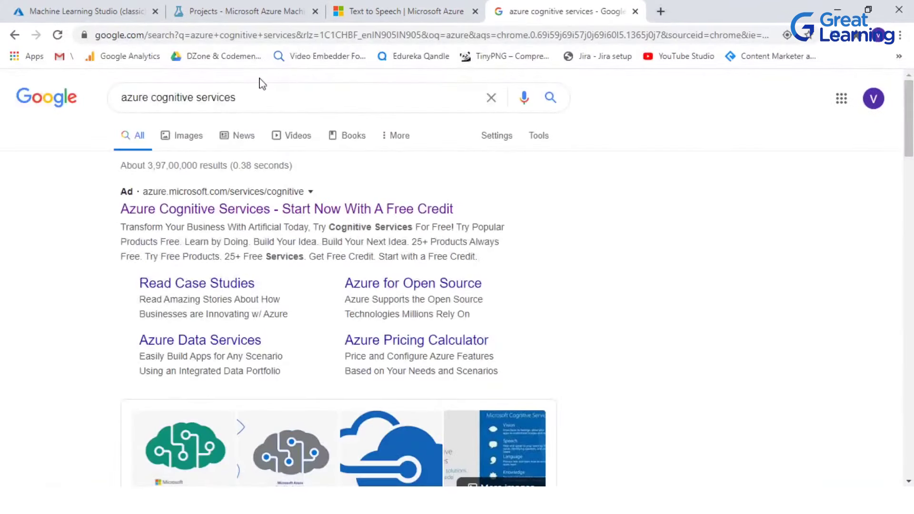
left_click_drag(236, 98, 152, 98)
key("BackSpace")
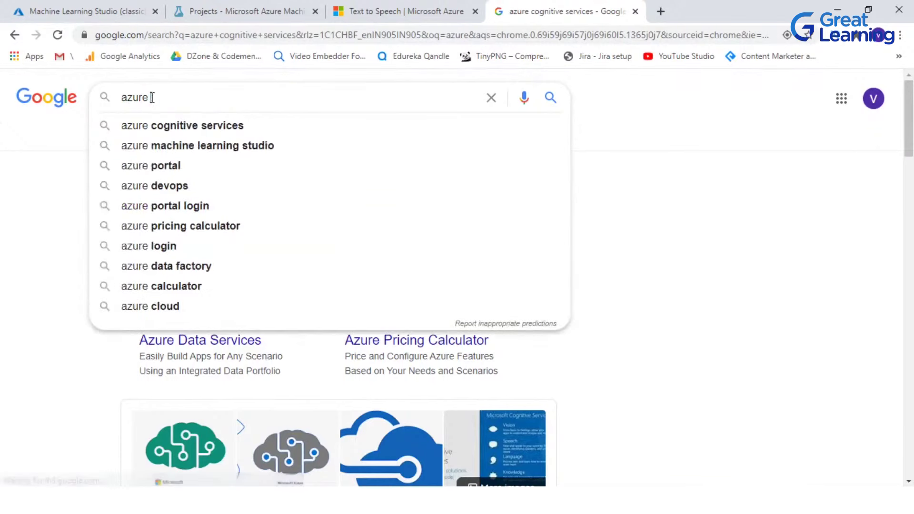
key("Return")
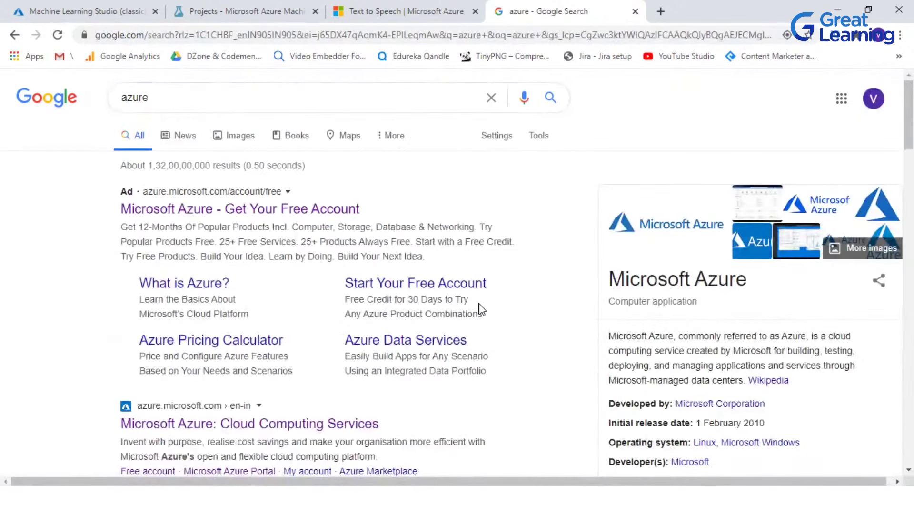
left_click_drag(611, 335, 745, 380)
key("ctrl+c")
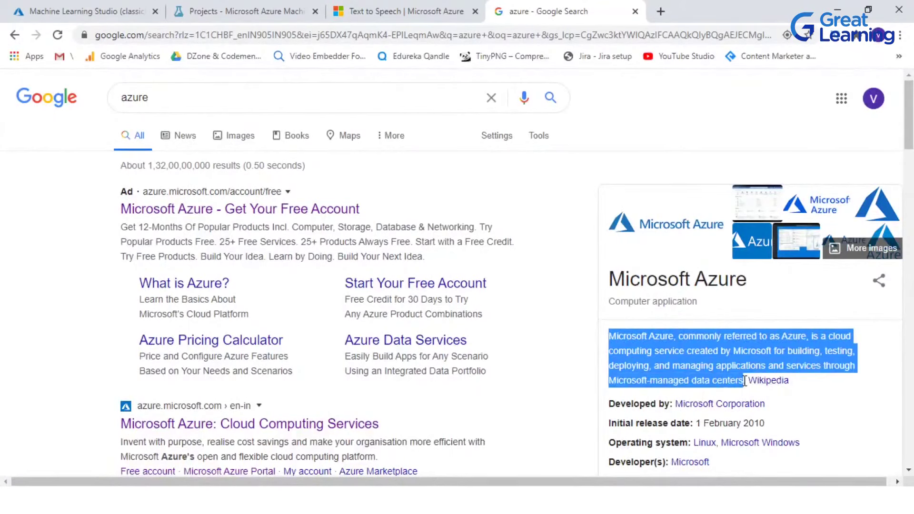
Step: Paste the Azure description over the demo's sample text and play it aloud
left_click(361, 5)
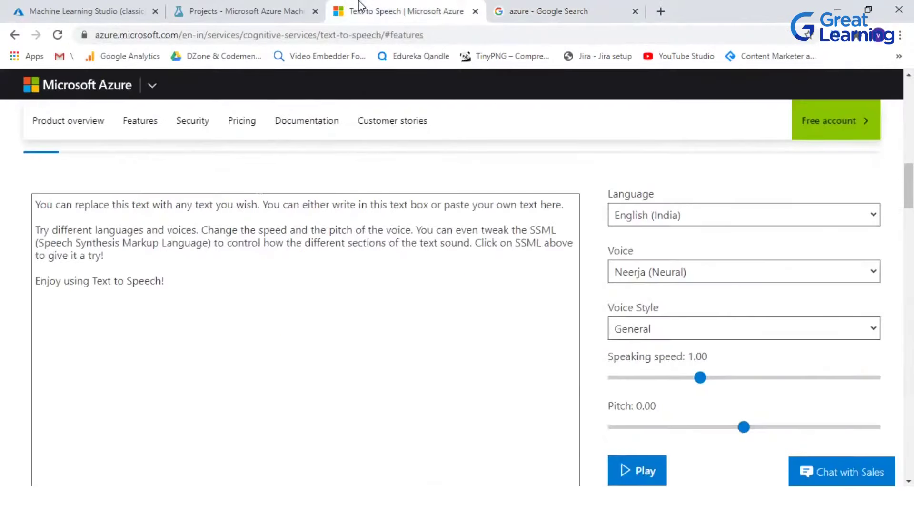
left_click_drag(232, 279, 11, 204)
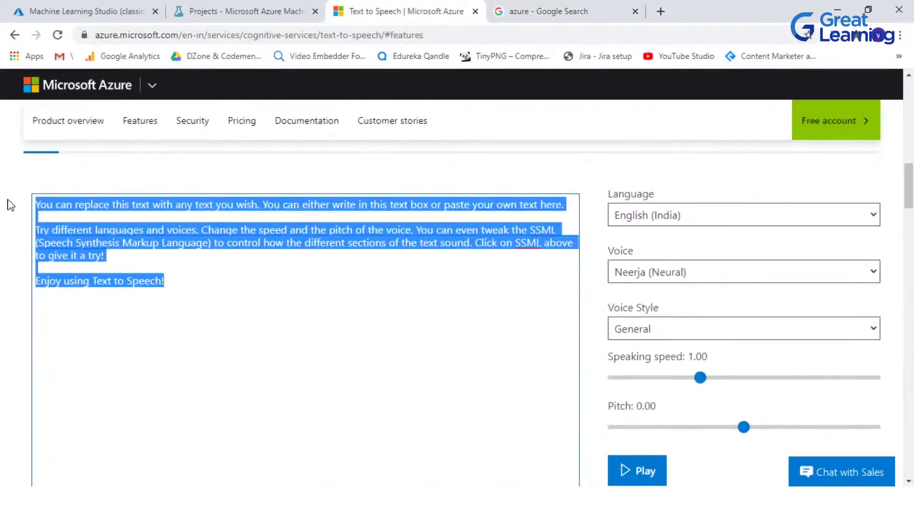
key("ctrl+v")
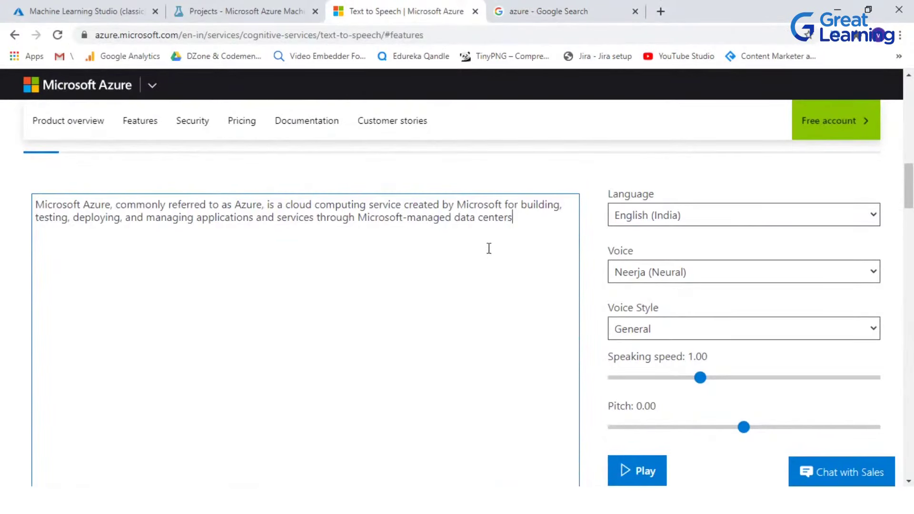
scroll(637, 409, "down", 1)
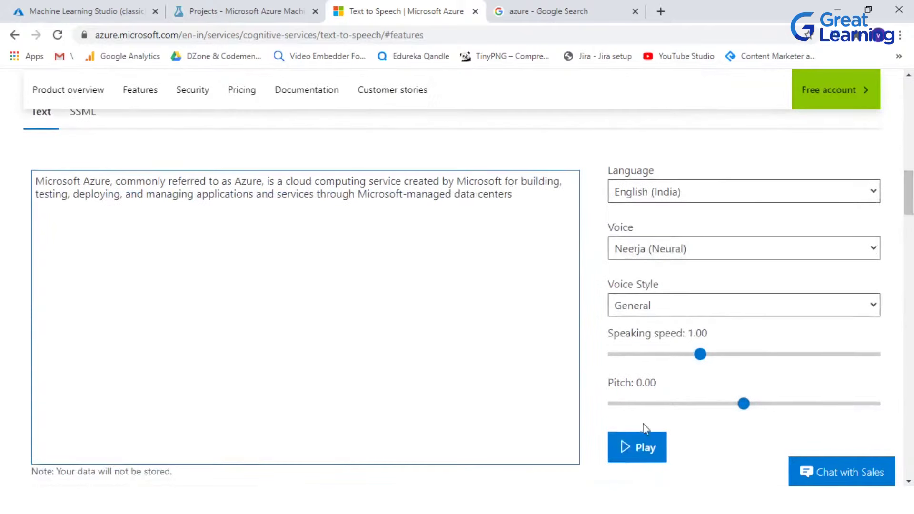
left_click(636, 449)
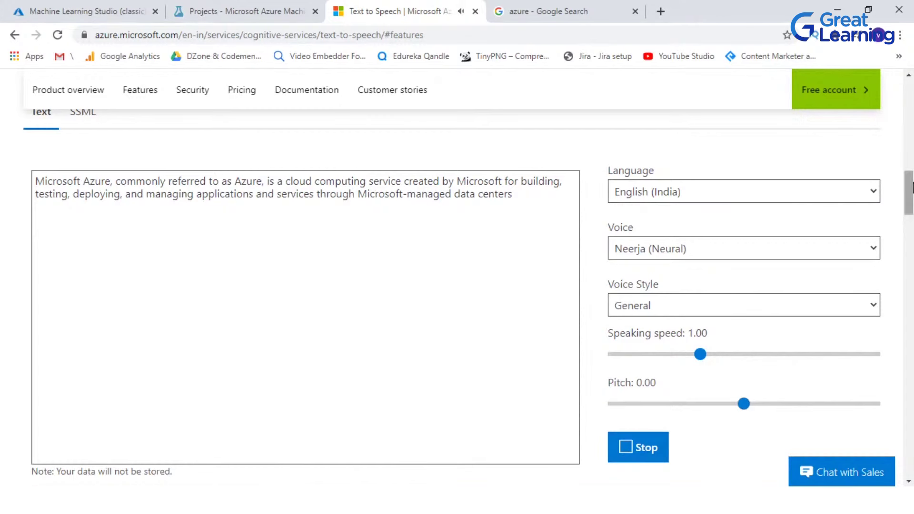
scroll(906, 191, "down", 1)
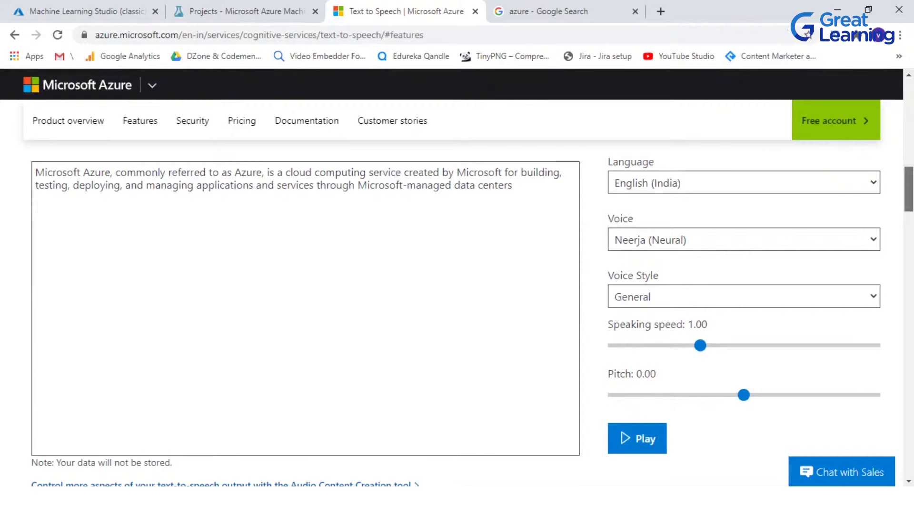
scroll(153, 234, "up", 1)
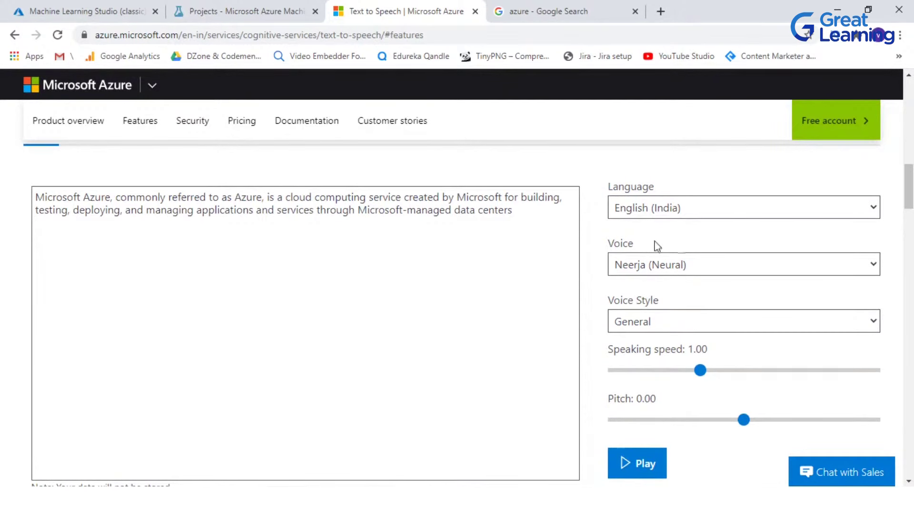
Step: Pick the Herra voice, set the language to Arabic (Saudi Arabia), and play the text
left_click(705, 270)
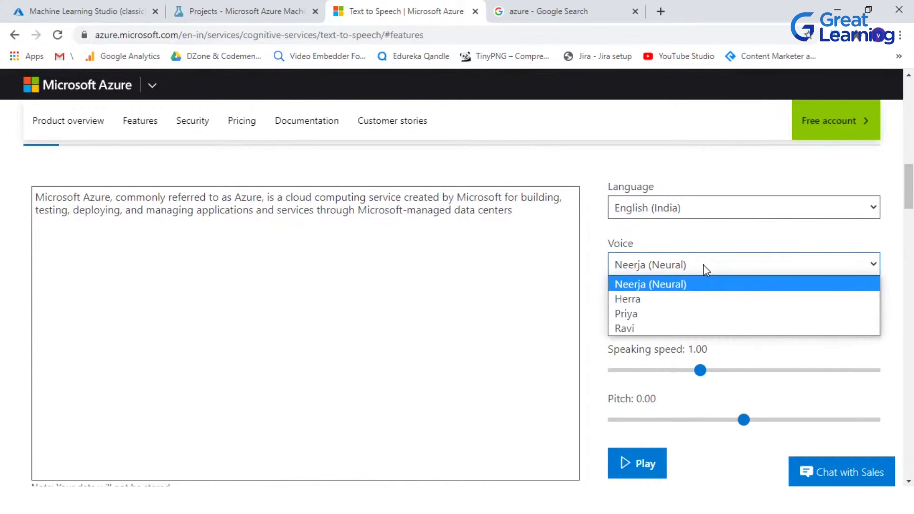
left_click(706, 270)
left_click(705, 270)
left_click(639, 300)
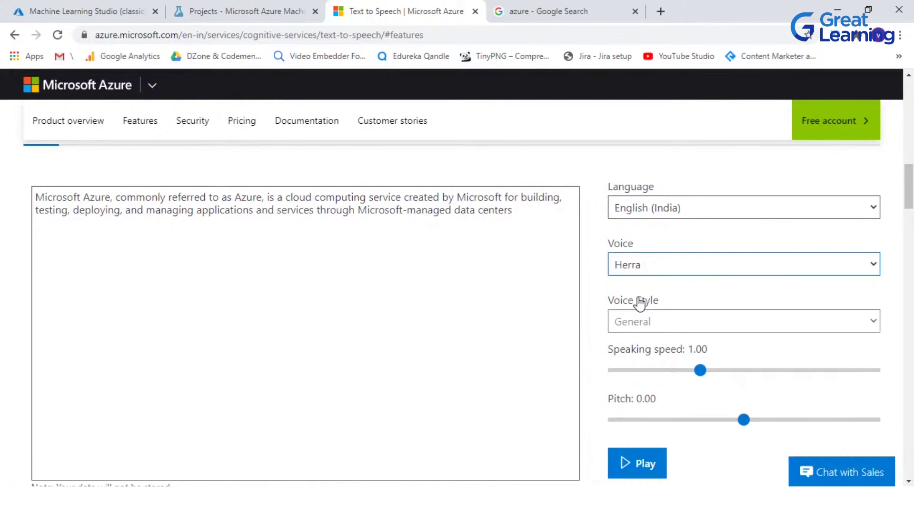
left_click(716, 217)
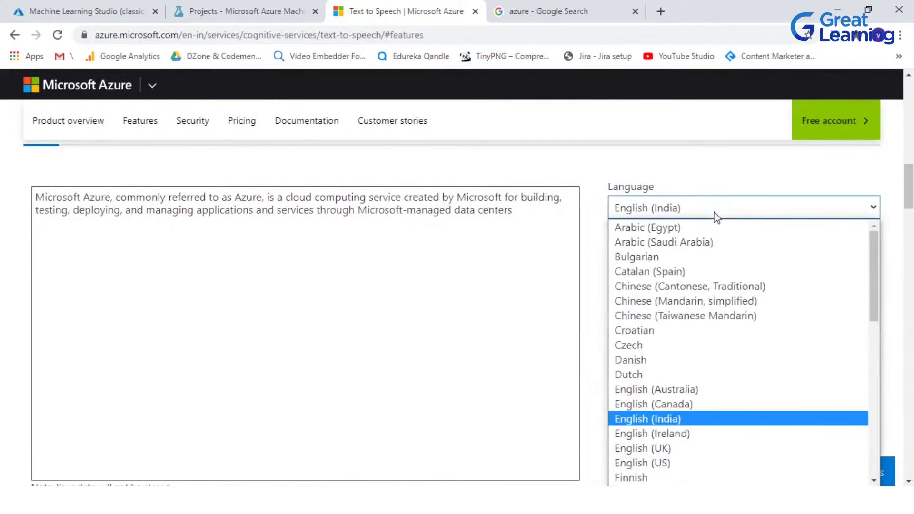
left_click(677, 242)
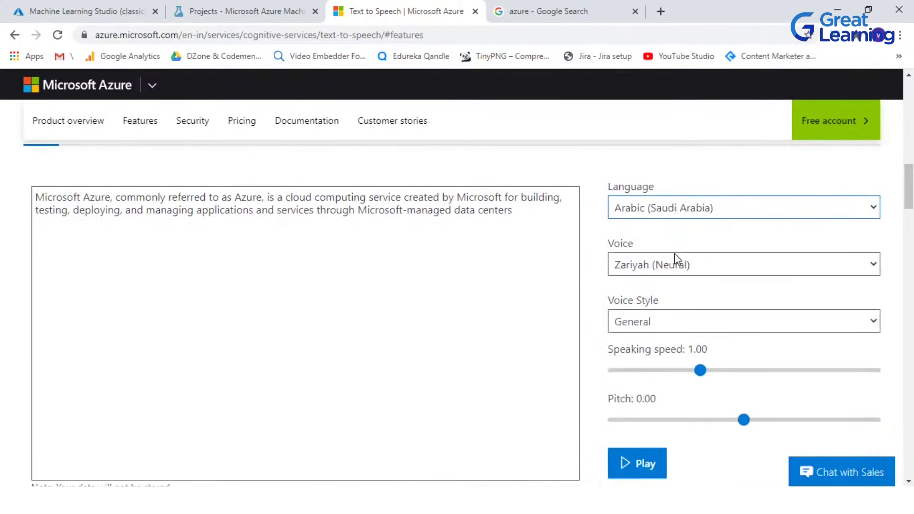
left_click(643, 469)
Step: Go back to the Azure Cognitive Services APIs page
scroll(500, 414, "up", 1)
scroll(500, 414, "up", 4)
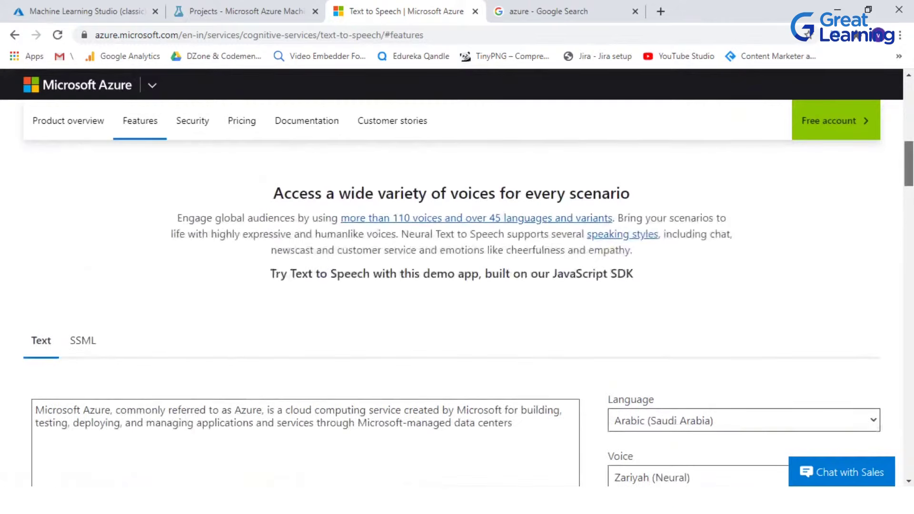
left_click(14, 35)
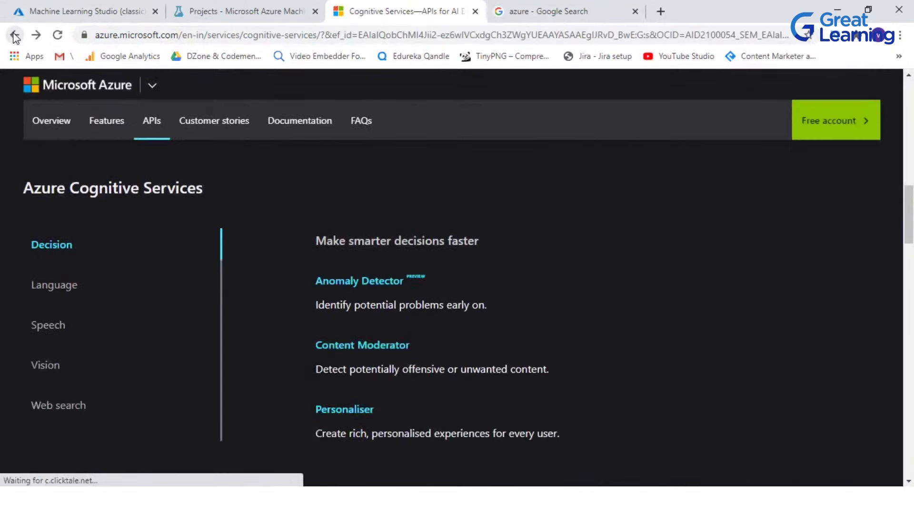
Step: Go to the Text Analytics page under Language and bring up its demo rating a sample review 86% positive
left_click(56, 290)
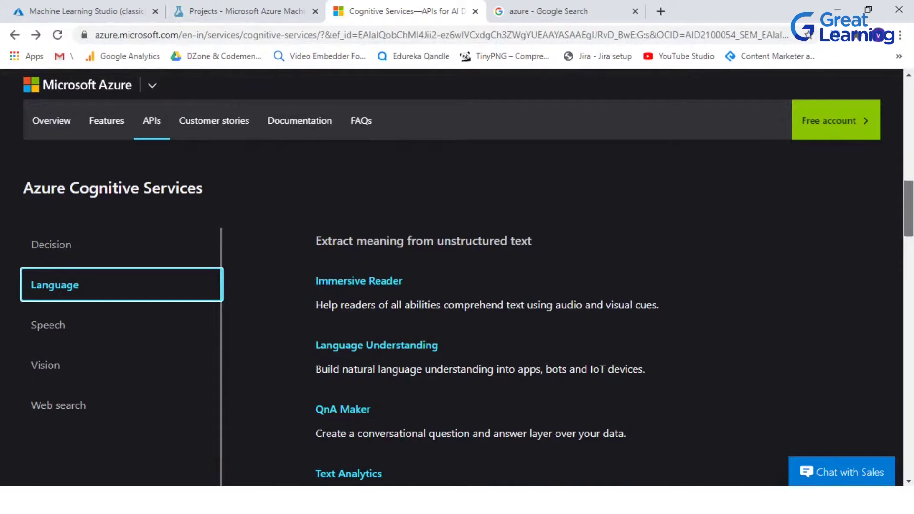
scroll(457, 276, "down", 1)
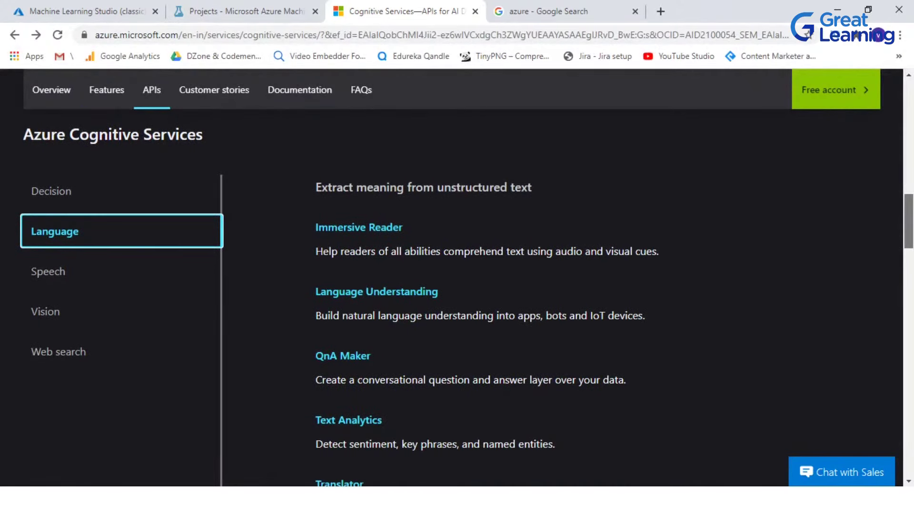
scroll(456, 276, "down", 1)
scroll(457, 276, "down", 3)
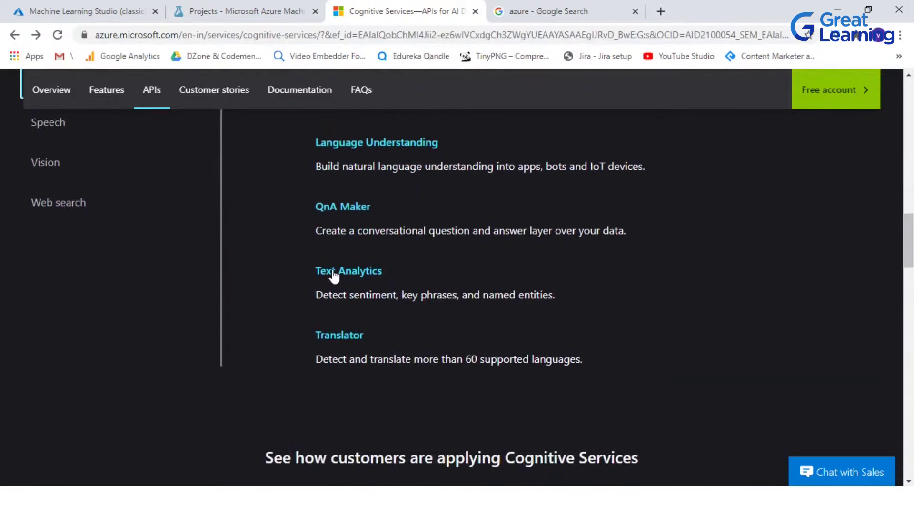
left_click(335, 275)
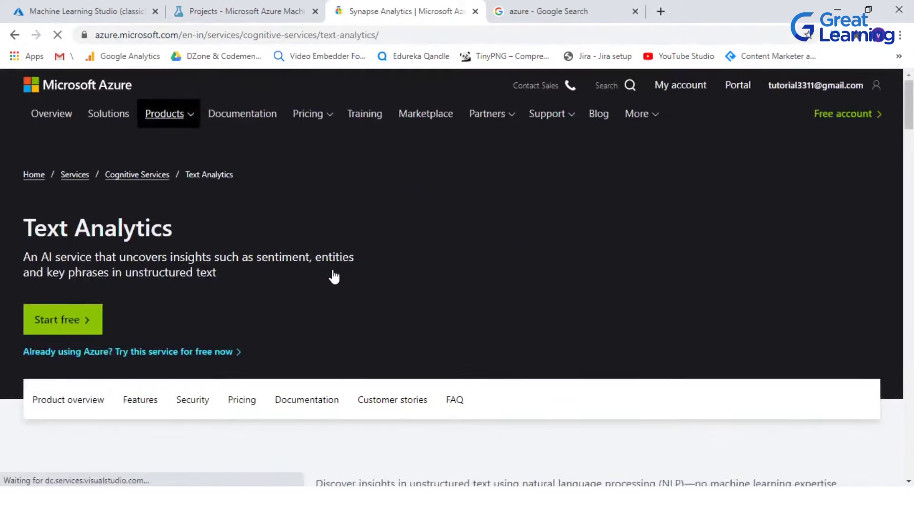
left_click_drag(911, 121, 912, 212)
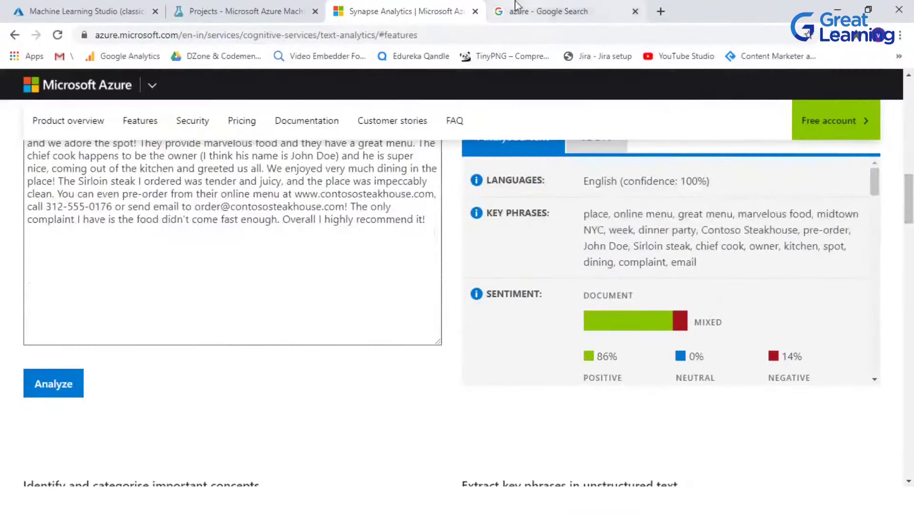
Step: Replace the review with Google's Wikipedia description of Microsoft Azure and analyze it: English, 100% neutral
left_click(523, 11)
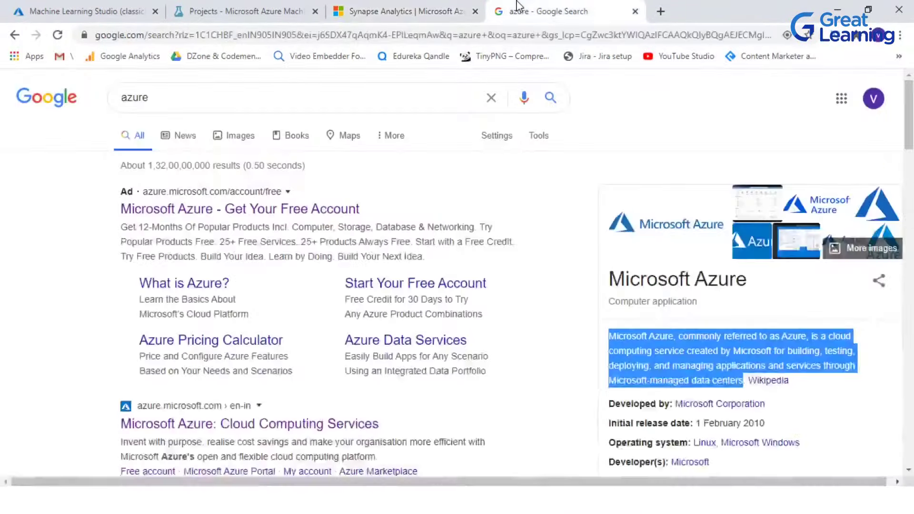
left_click(744, 381)
left_click_drag(748, 384, 601, 327)
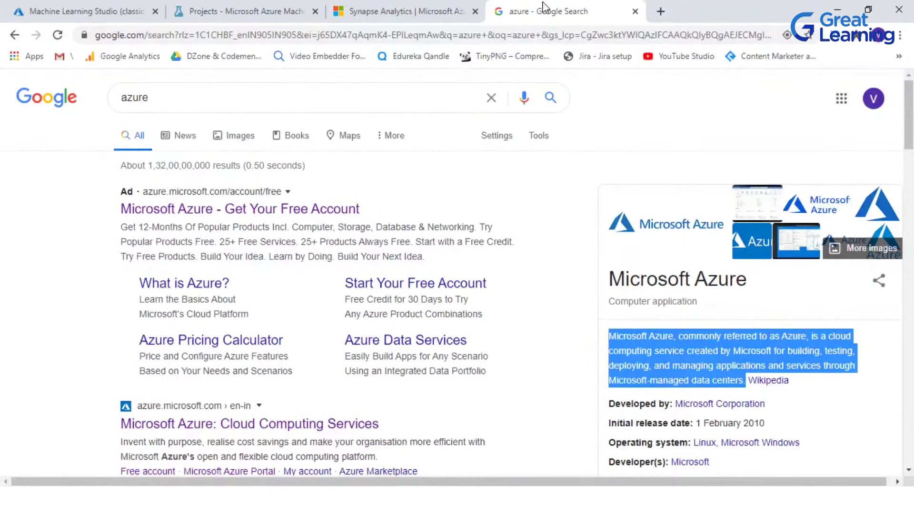
left_click(395, 10)
left_click_drag(428, 223, 44, 108)
key("BackSpace")
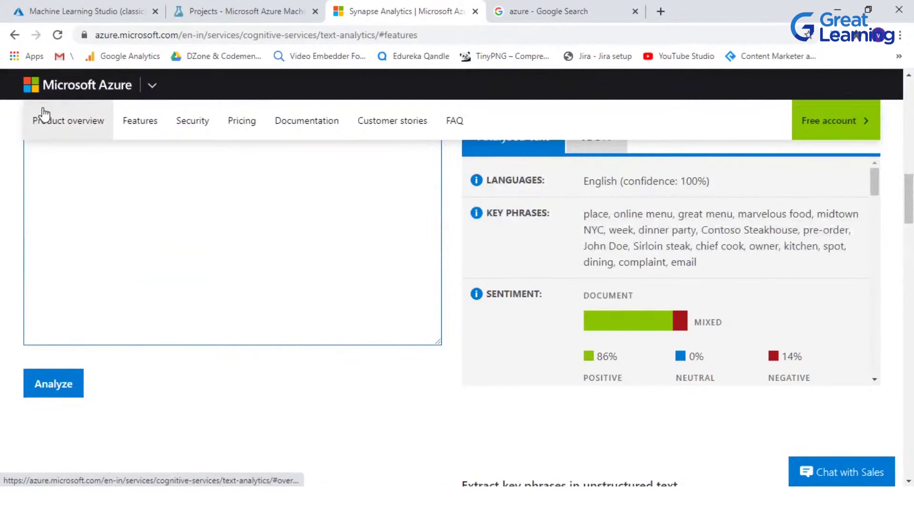
type("created by Microsoft for building, testing, deploying, and managing applications and services through Microsoft-managed data centers.")
left_click(44, 386)
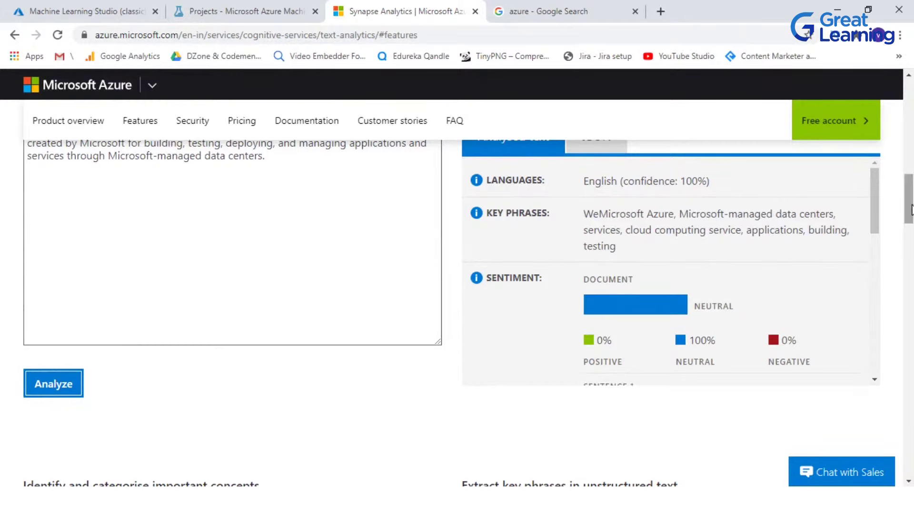
scroll(909, 209, "up", 2)
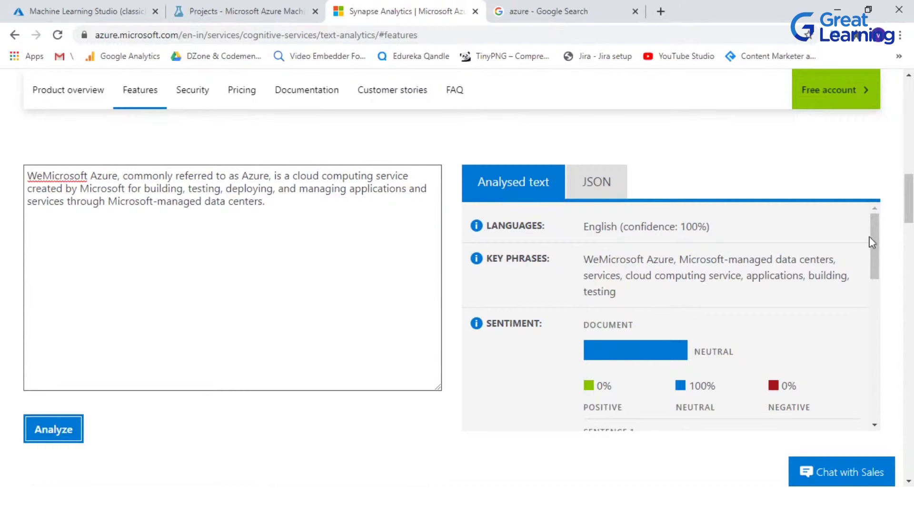
left_click(543, 11)
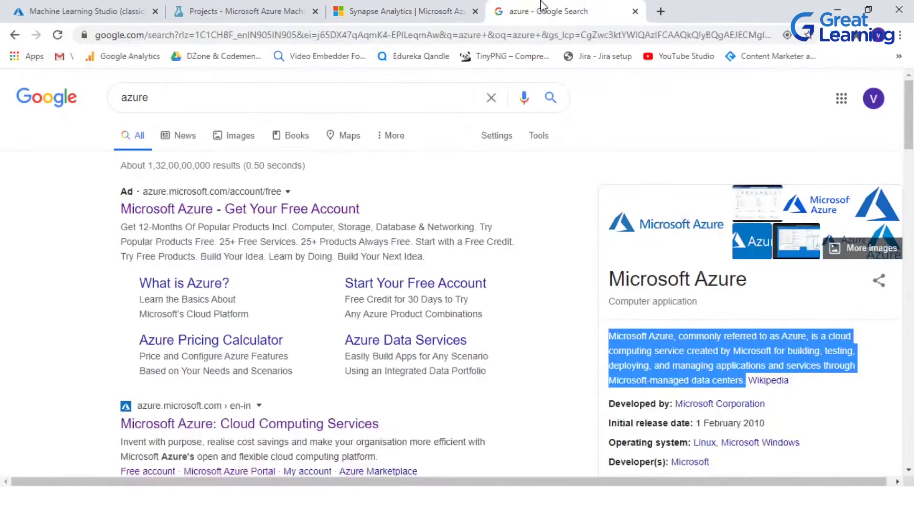
left_click(387, 101)
key("ctrl+a")
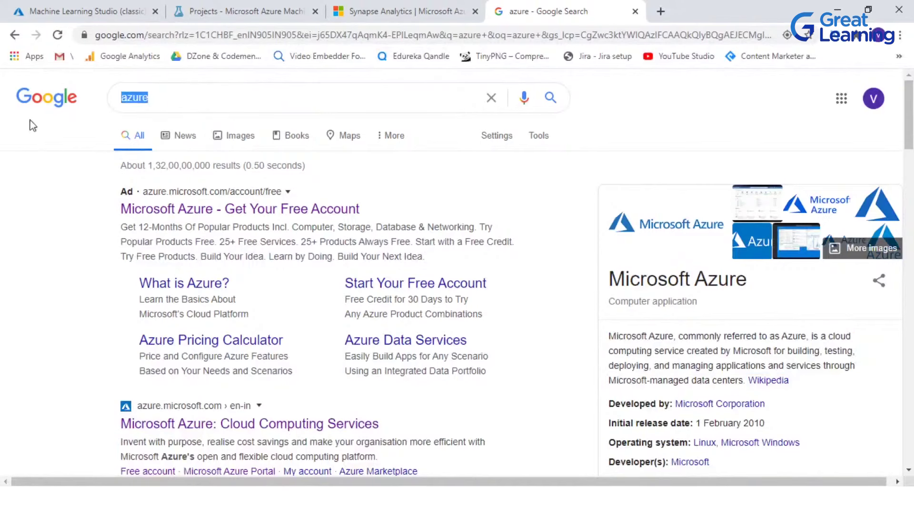
type("bad")
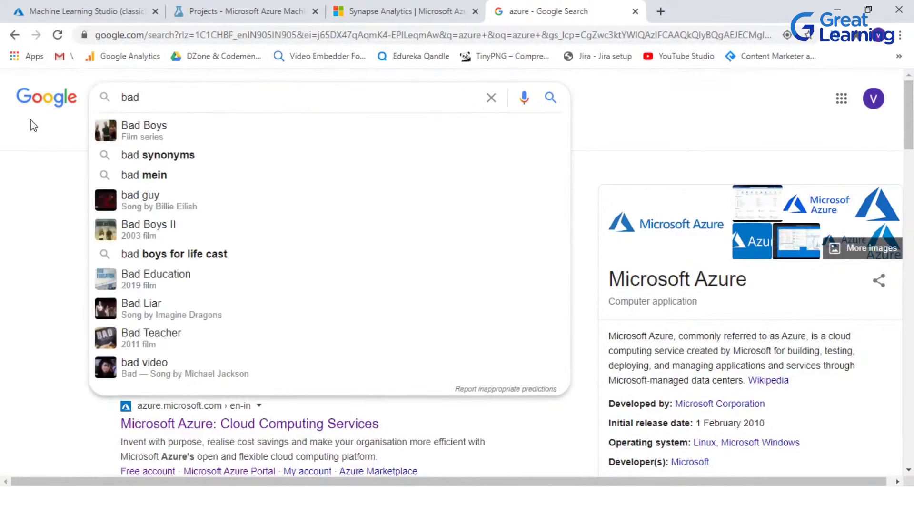
type(" review")
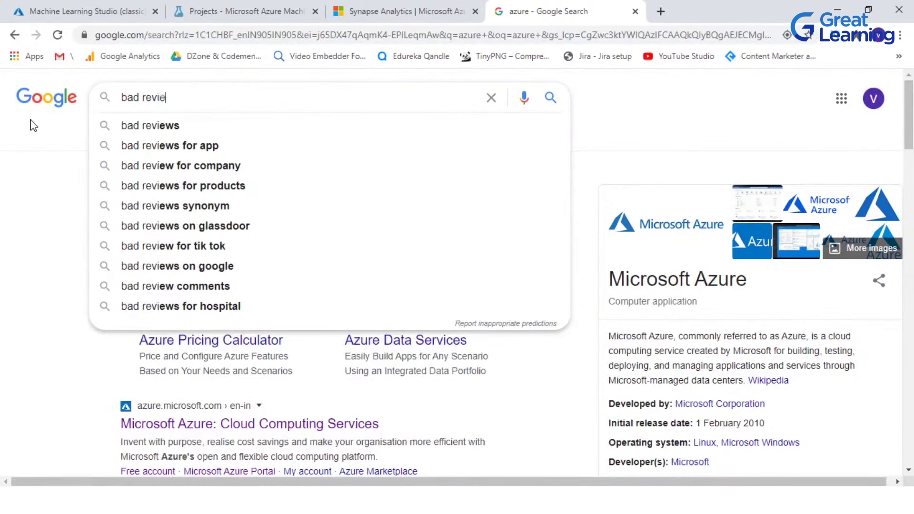
key("Return")
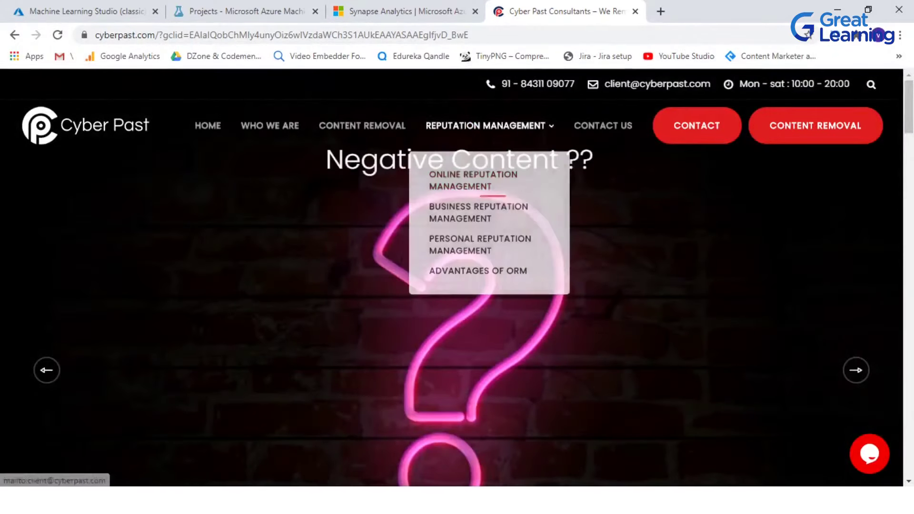
left_click_drag(907, 104, 908, 197)
left_click(14, 35)
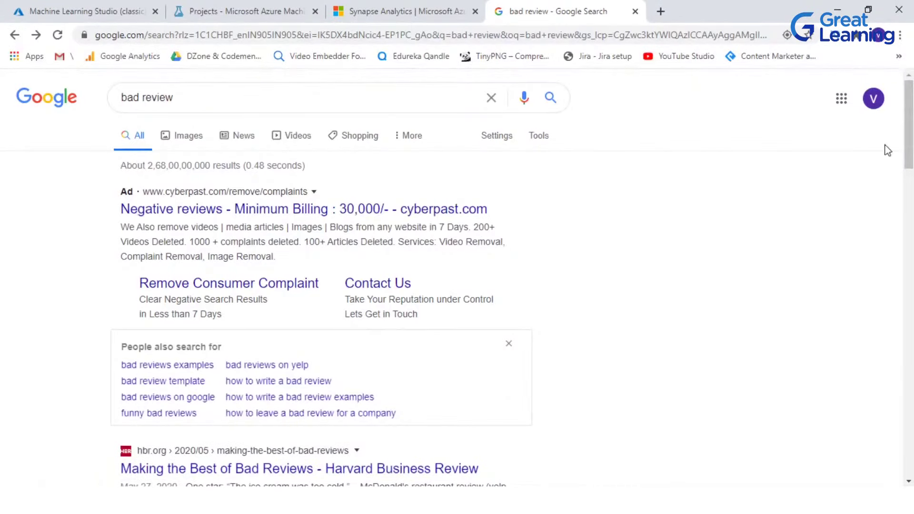
left_click_drag(910, 142, 910, 174)
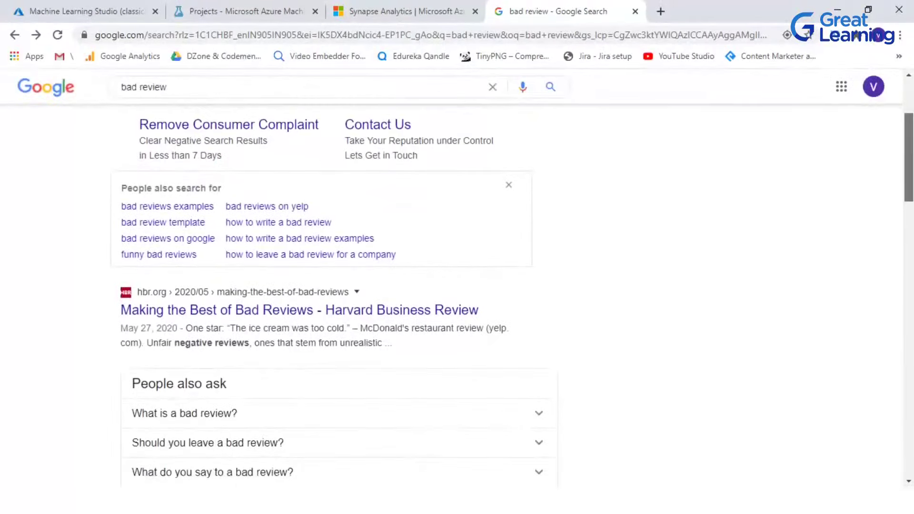
left_click(136, 208)
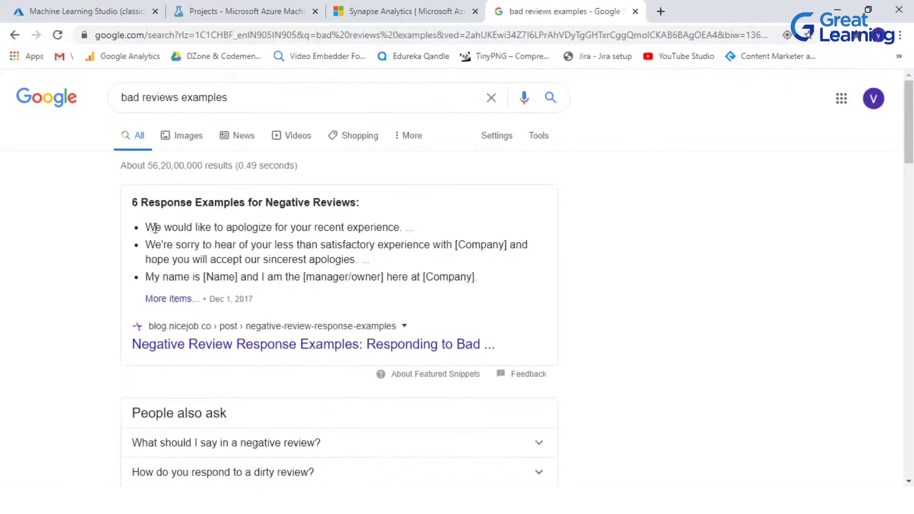
left_click(213, 352)
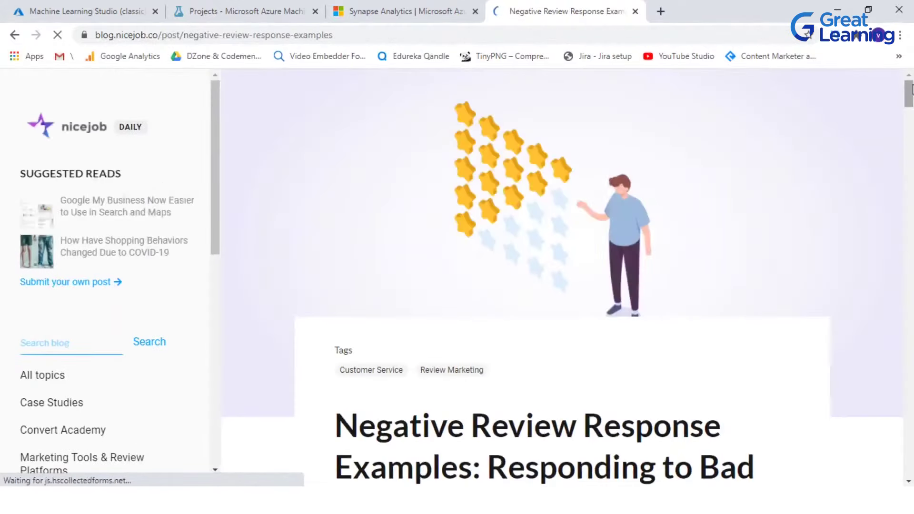
left_click_drag(911, 88, 910, 143)
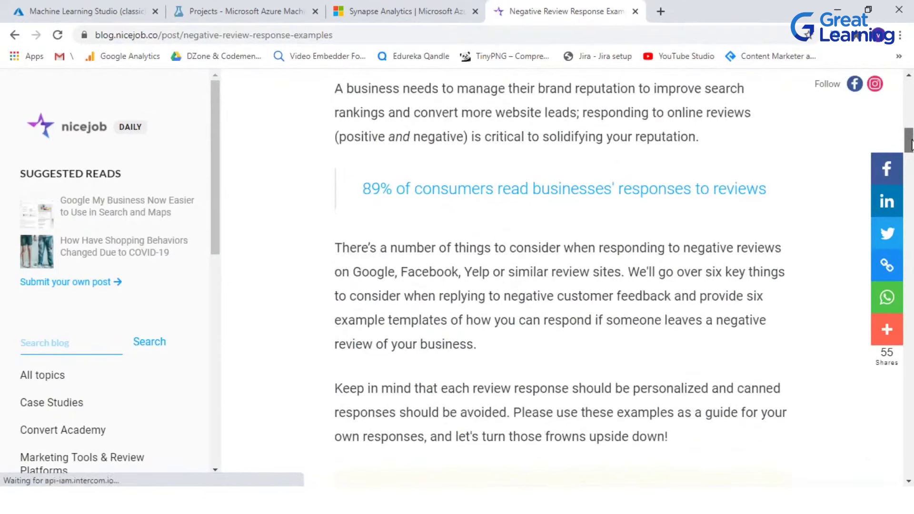
left_click_drag(911, 142, 908, 210)
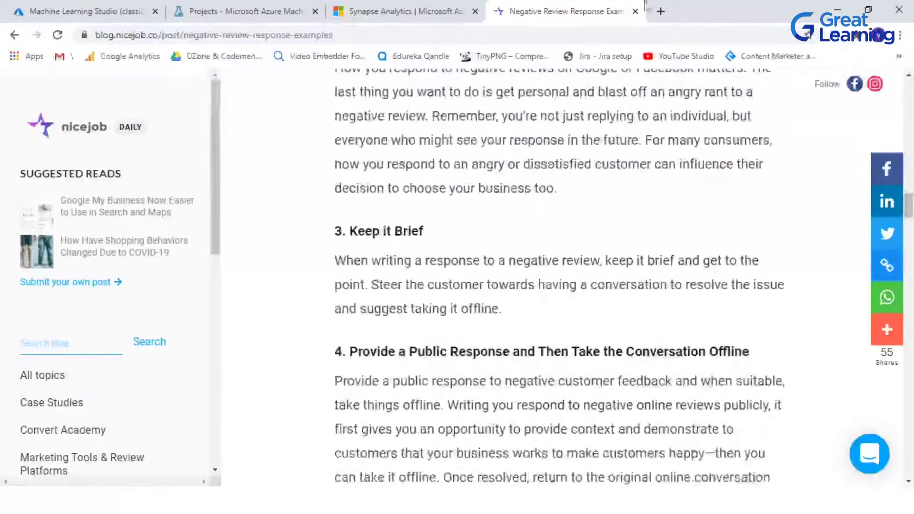
left_click(383, 5)
left_click(239, 8)
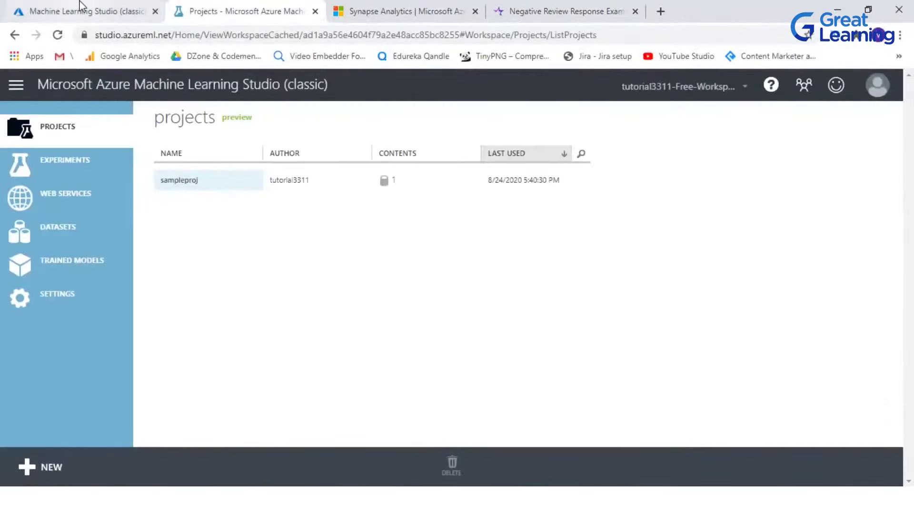
left_click(392, 10)
left_click(561, 9)
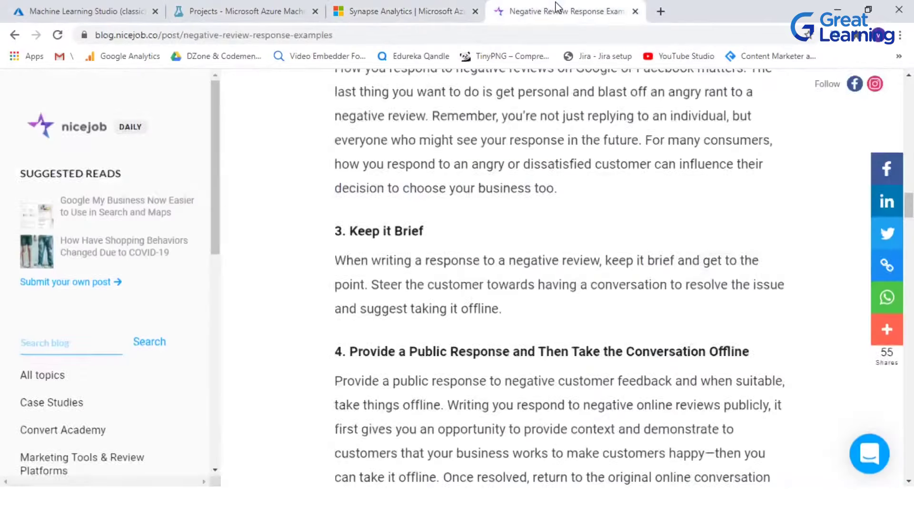
left_click(13, 35)
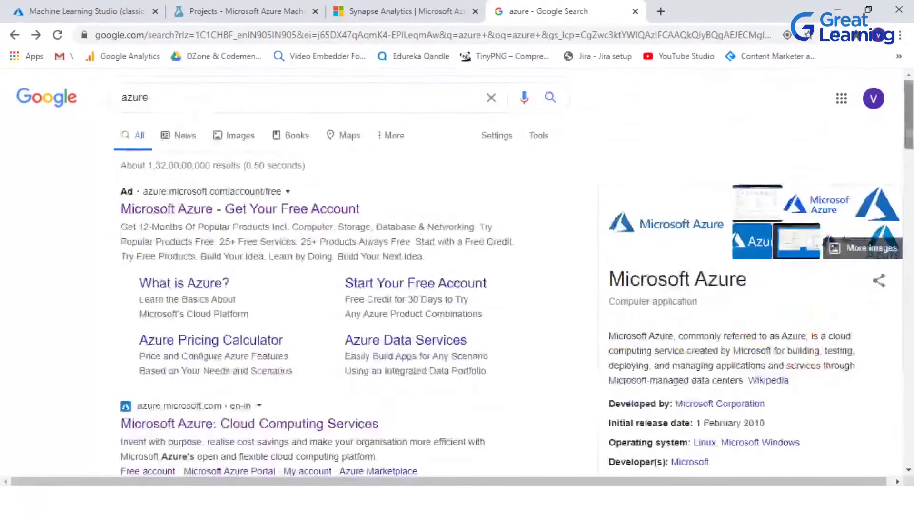
left_click(405, 7)
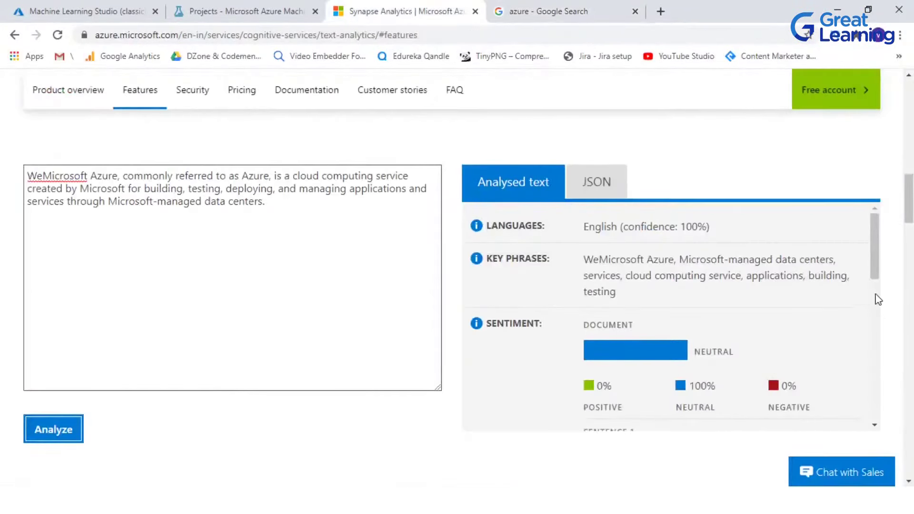
Step: View the results as JSON, browsing language, key phrases, sentiment, entities and PII entities
left_click_drag(878, 271, 878, 289)
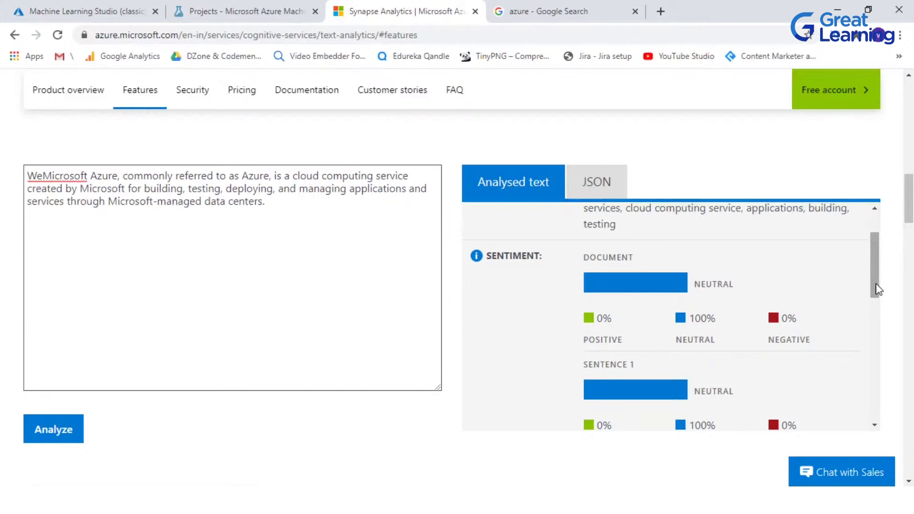
left_click(597, 192)
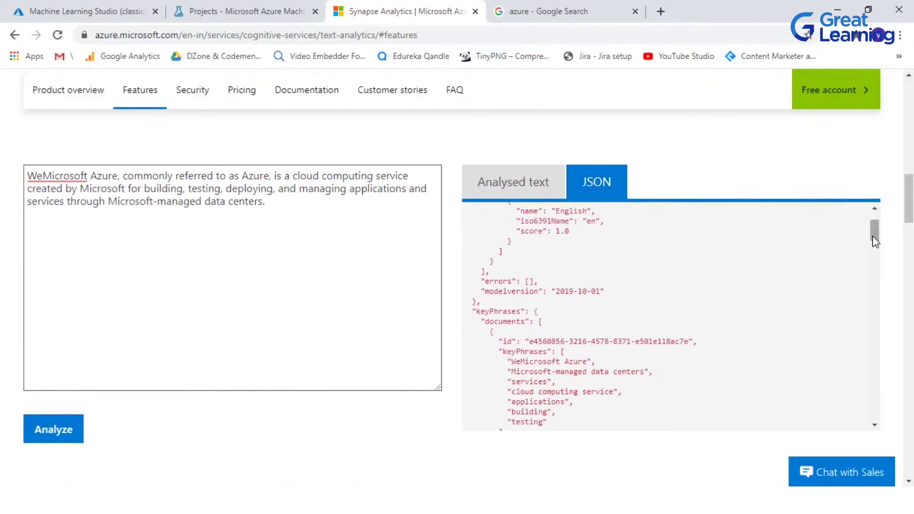
left_click_drag(875, 237, 874, 232)
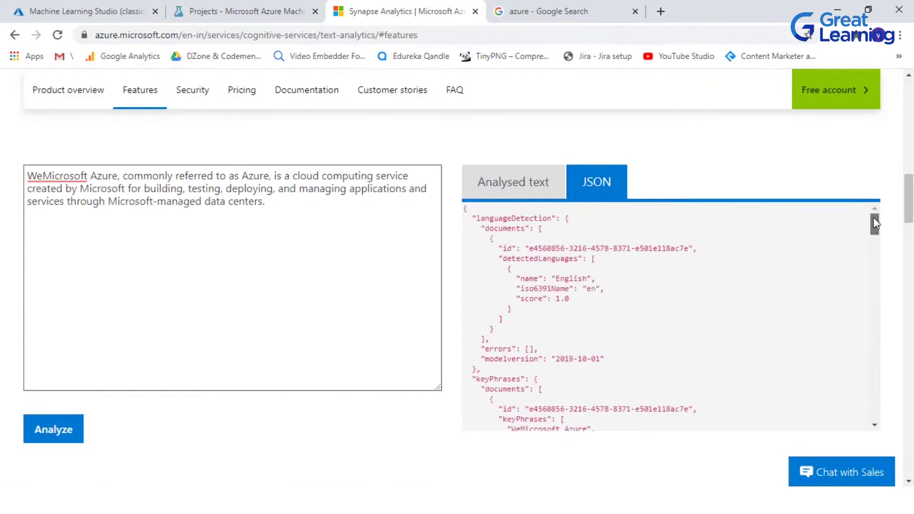
left_click_drag(878, 234, 884, 261)
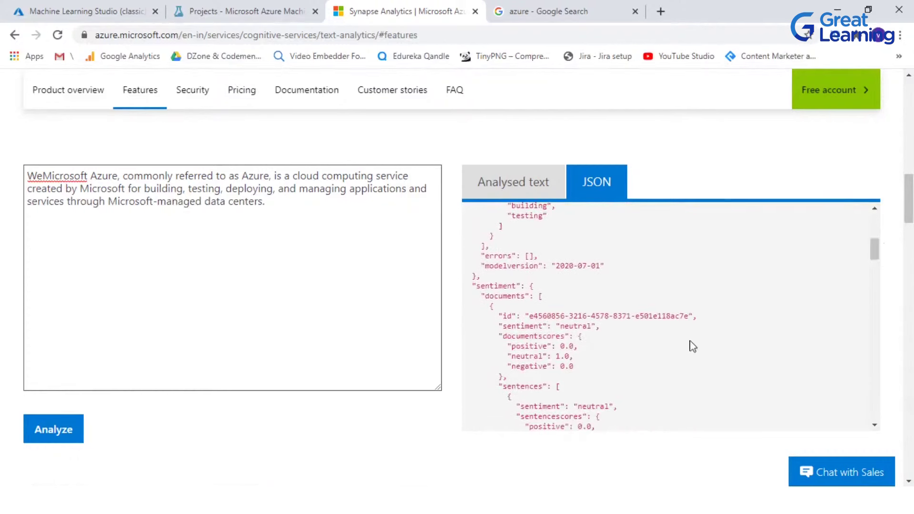
left_click_drag(876, 247, 894, 206)
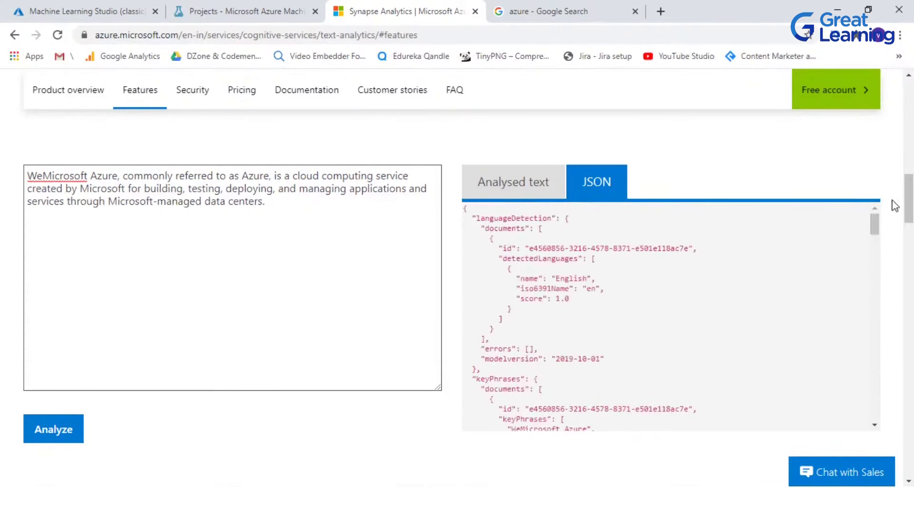
Step: Return to the Cognitive Services overview and open the Face service page under Vision
left_click(14, 36)
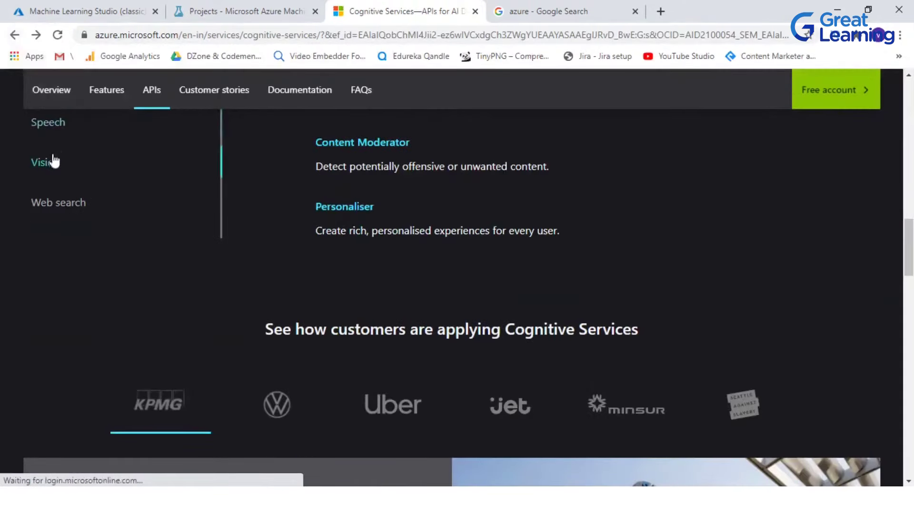
left_click(46, 165)
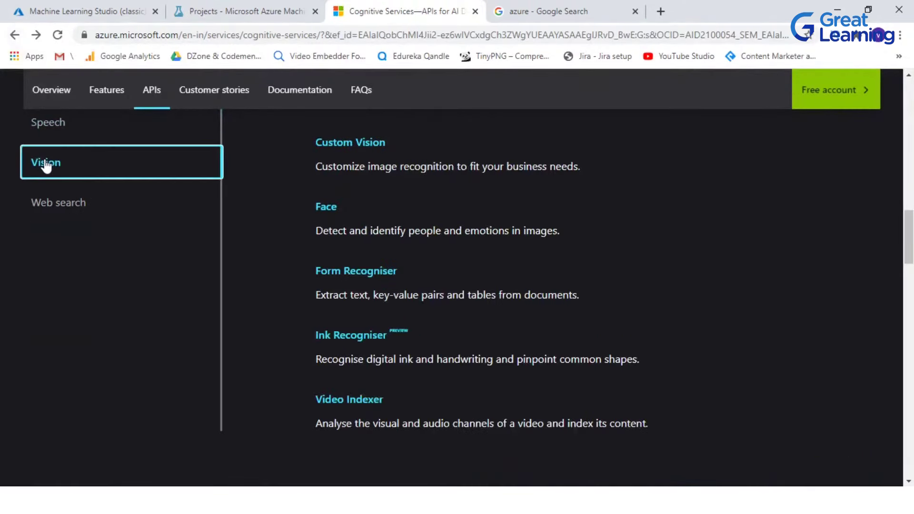
left_click(327, 209)
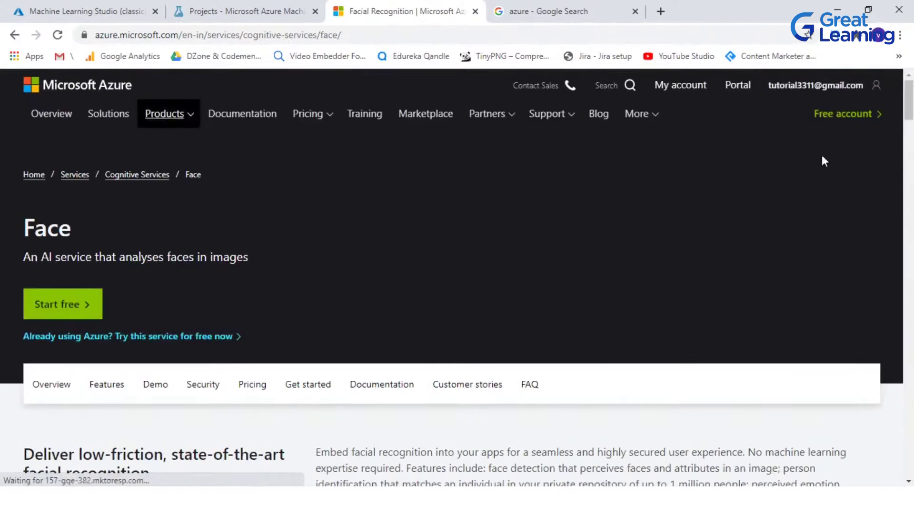
scroll(457, 276, "down", 15)
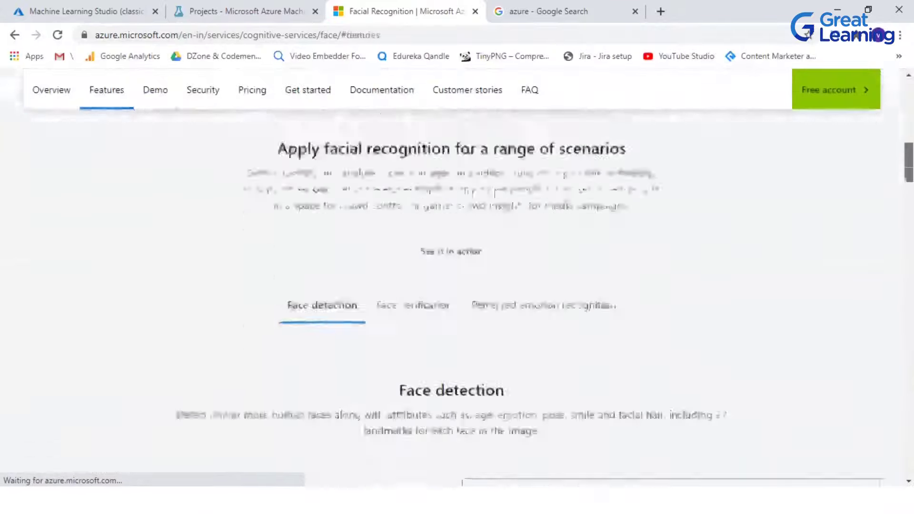
scroll(457, 276, "down", 3)
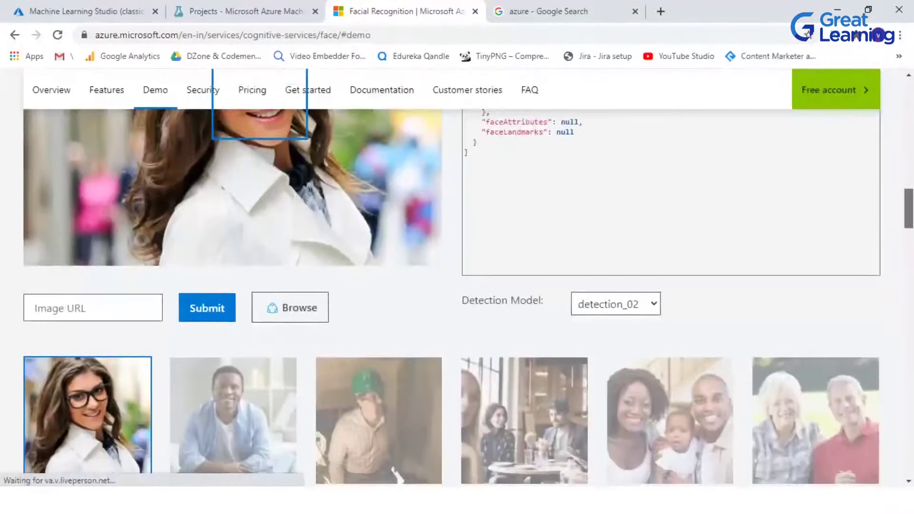
scroll(457, 276, "up", 2)
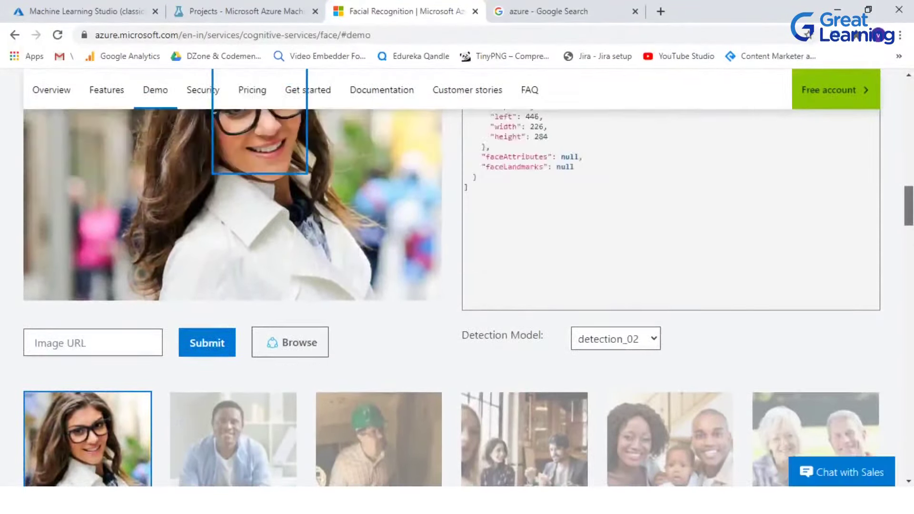
scroll(452, 297, "down", 1)
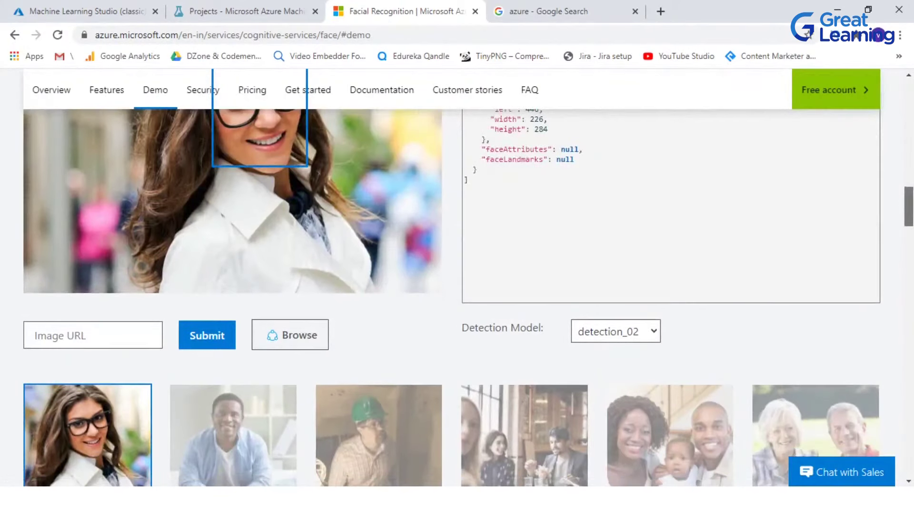
Step: Upload the circular portrait from D:\Great Learning\Live Session GLA\ProfilePicture and run face detection
left_click(292, 332)
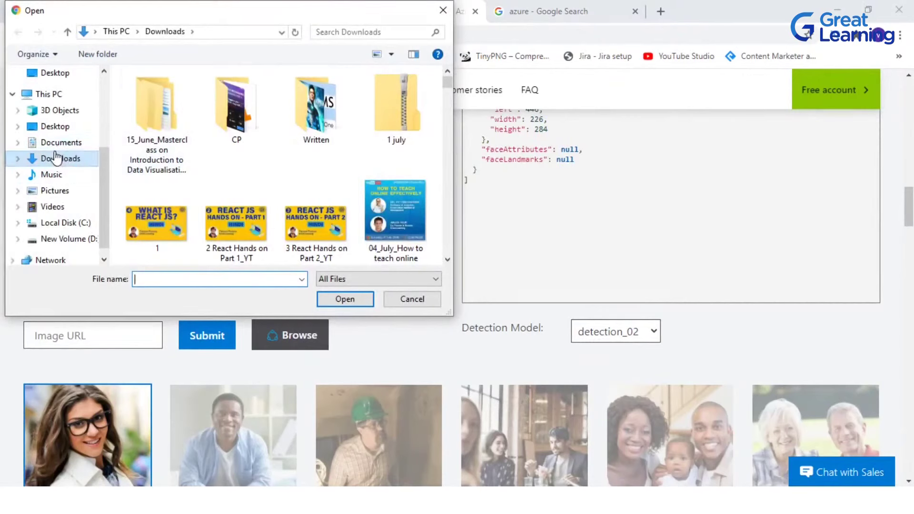
left_click(44, 94)
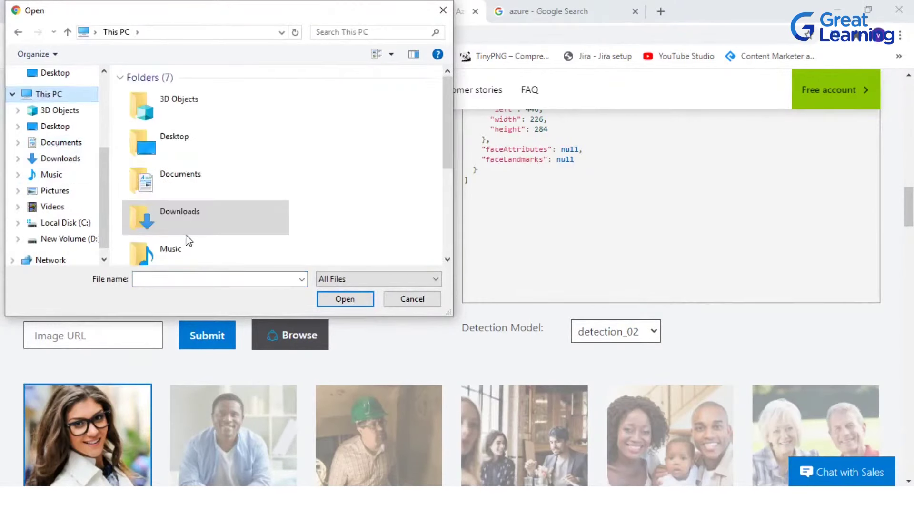
left_click_drag(446, 107, 447, 200)
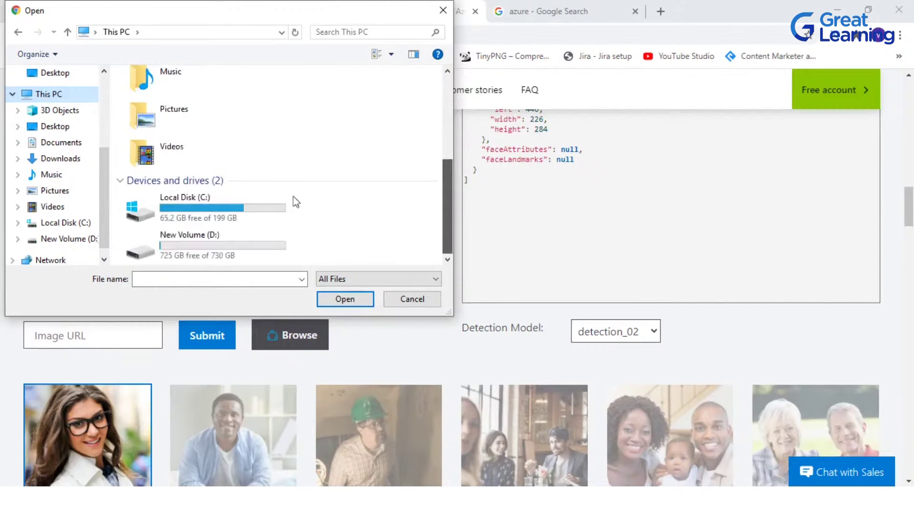
double_click(206, 239)
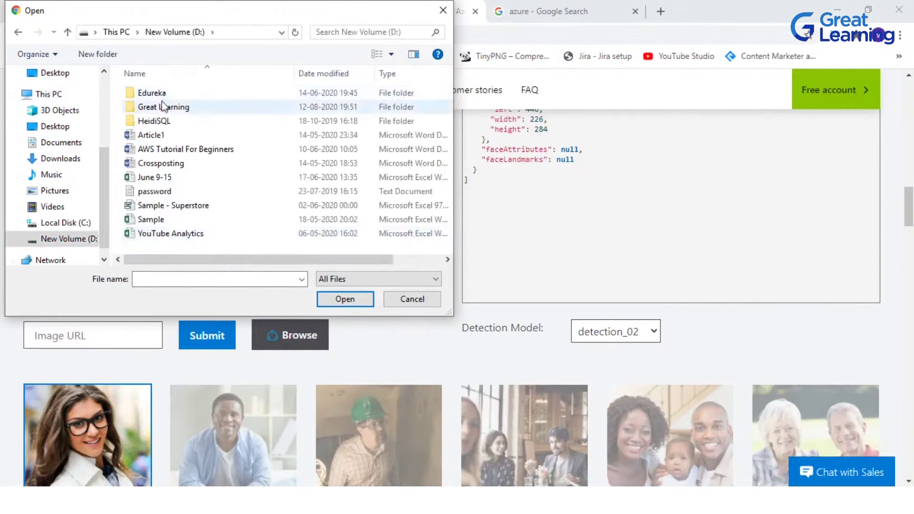
double_click(163, 106)
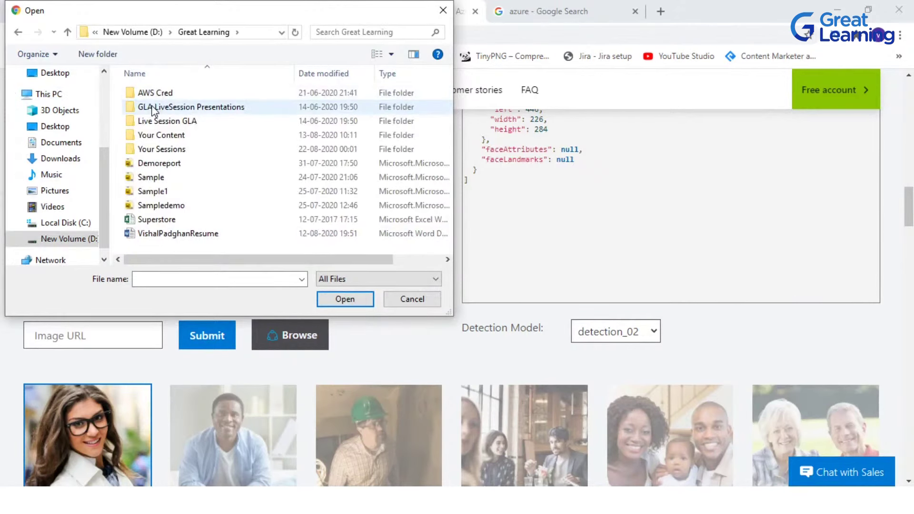
double_click(150, 121)
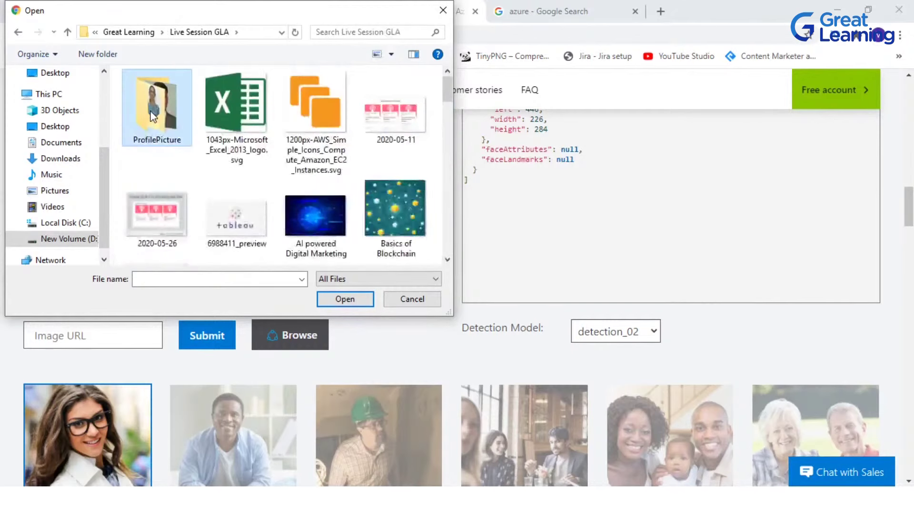
double_click(150, 111)
left_click(386, 197)
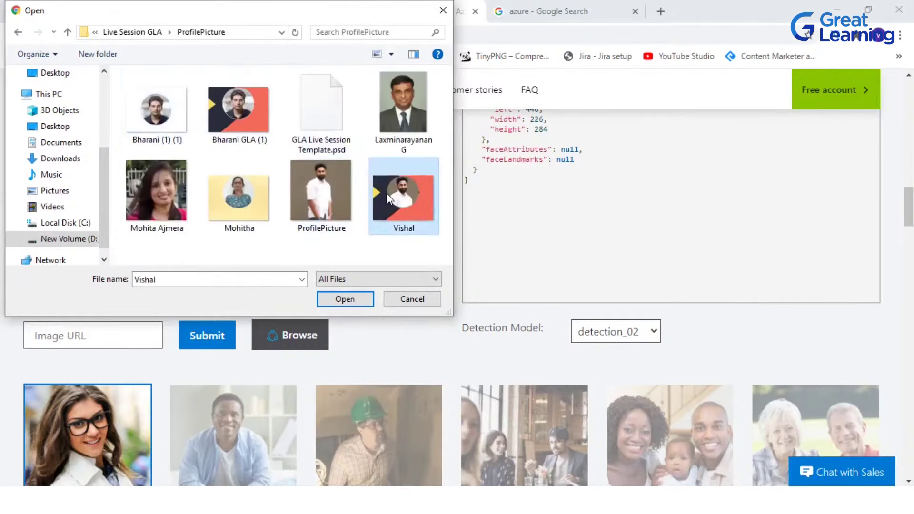
left_click(343, 299)
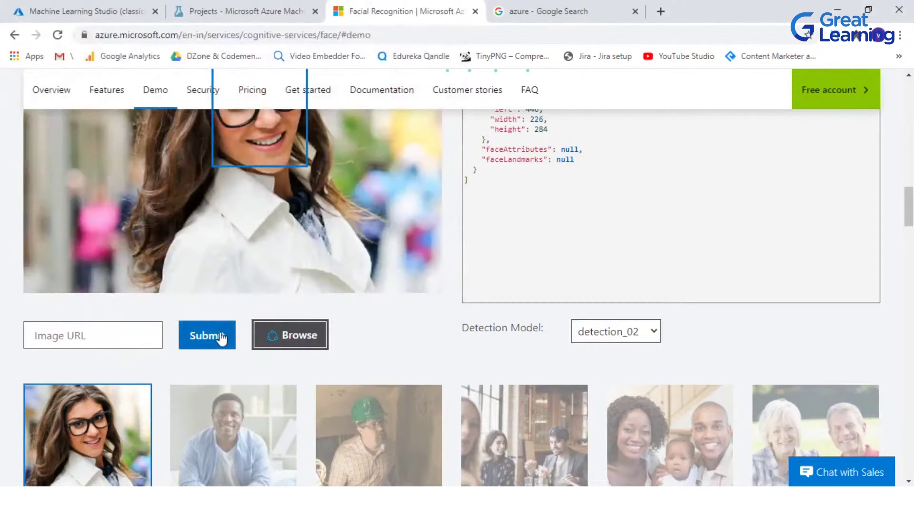
mouse_move(908, 207)
left_mouse_down()
mouse_move(908, 175)
mouse_move(907, 217)
left_mouse_up()
left_click(212, 220)
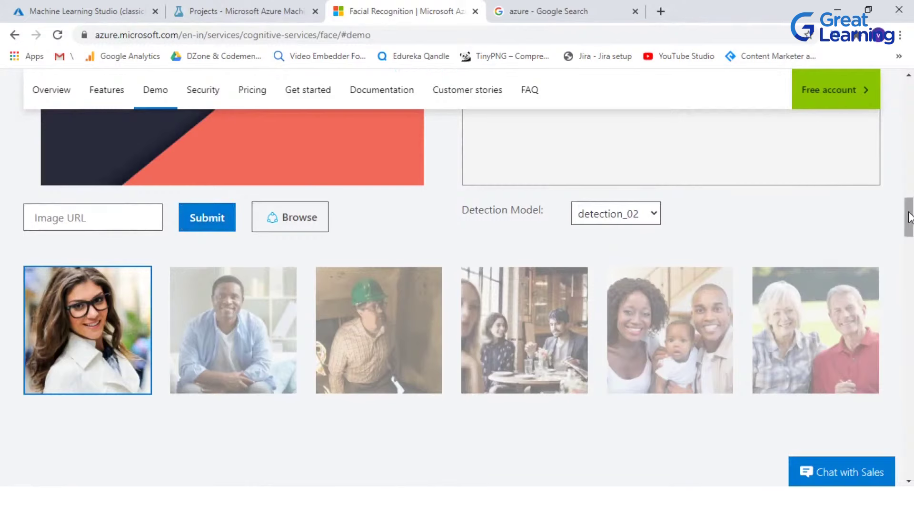
Step: Run face detection on the second sample photo, a seated man, getting a 147×196 rectangle
left_click_drag(909, 216, 909, 187)
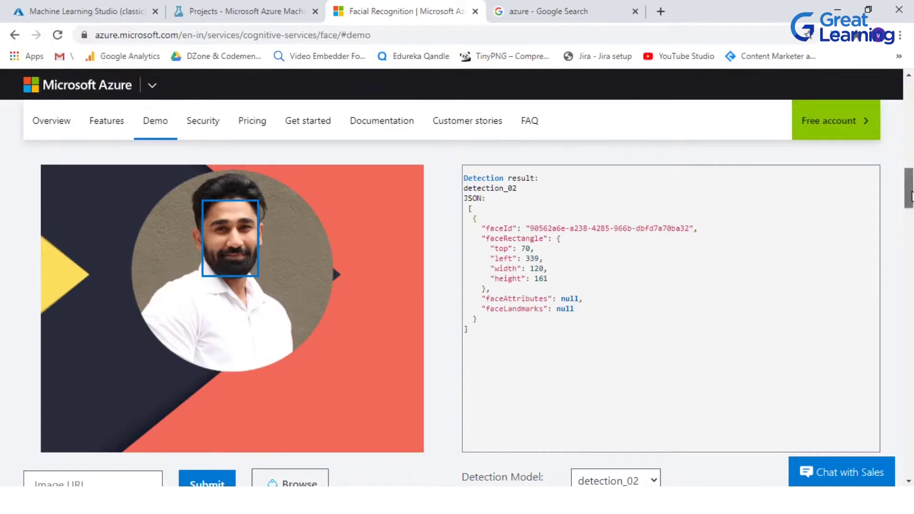
left_click_drag(909, 197, 910, 204)
scroll(302, 377, "down", 5)
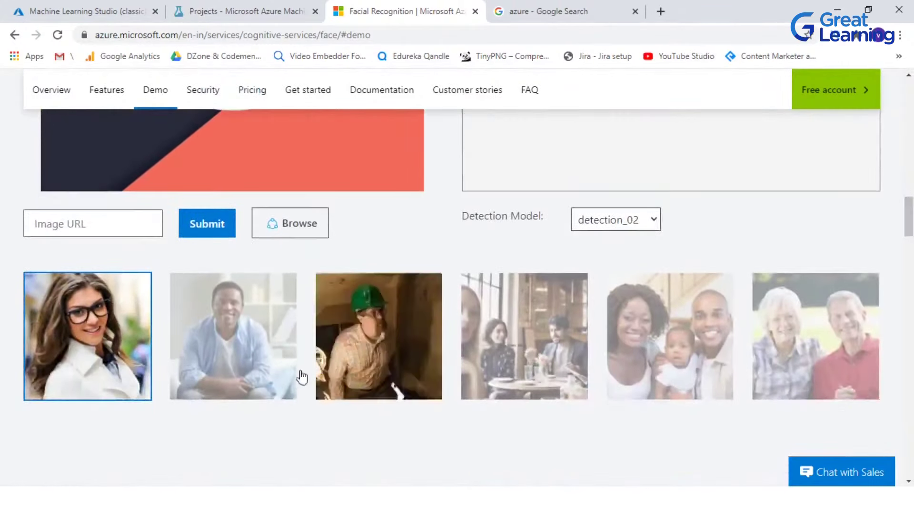
left_click(215, 366)
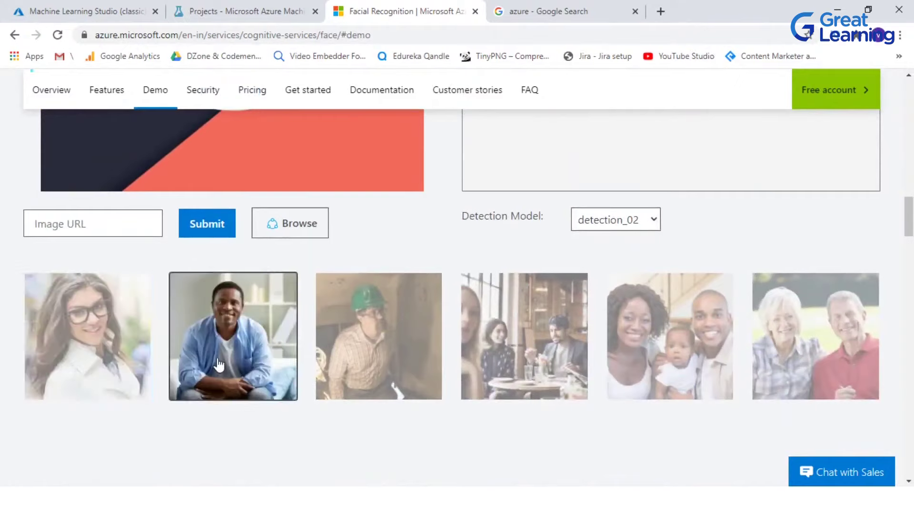
left_click_drag(908, 217, 907, 167)
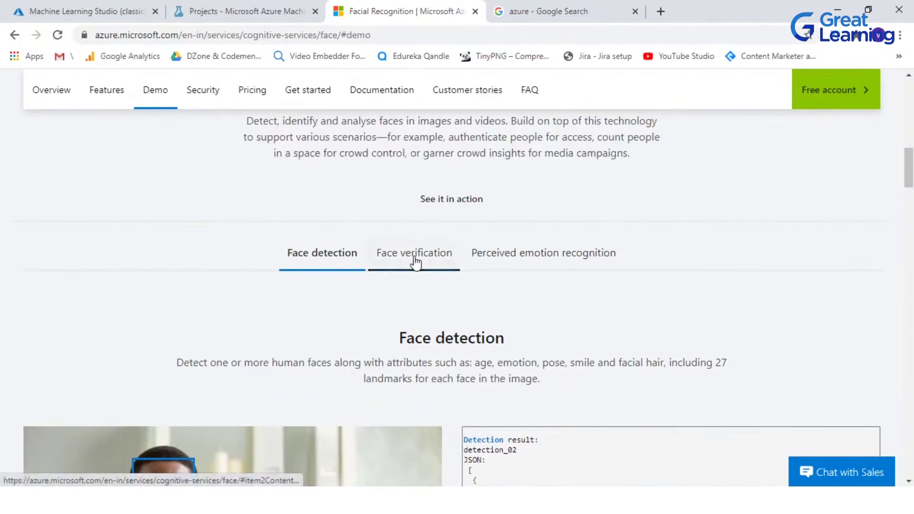
Step: In Face verification, load the full-length ProfilePicture photo as the first face
left_click(414, 254)
scroll(899, 237, "down", 9)
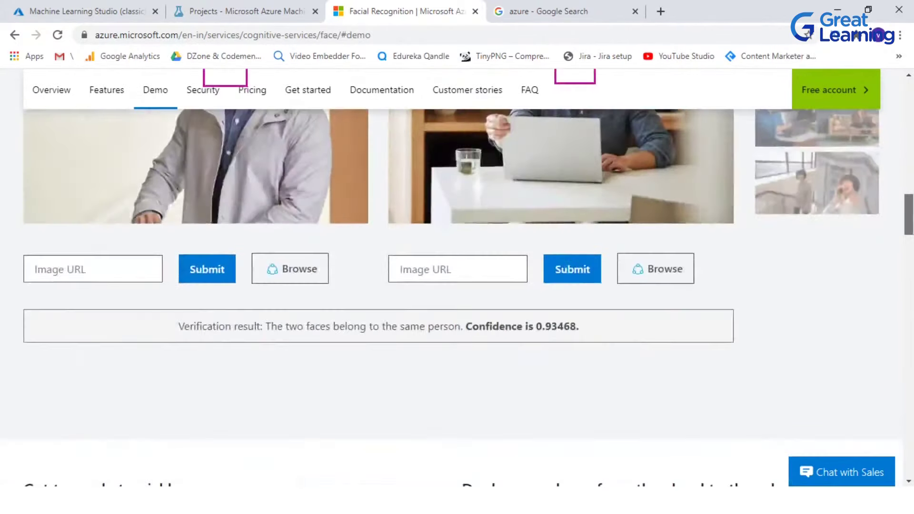
scroll(899, 238, "up", 5)
scroll(468, 313, "up", 2)
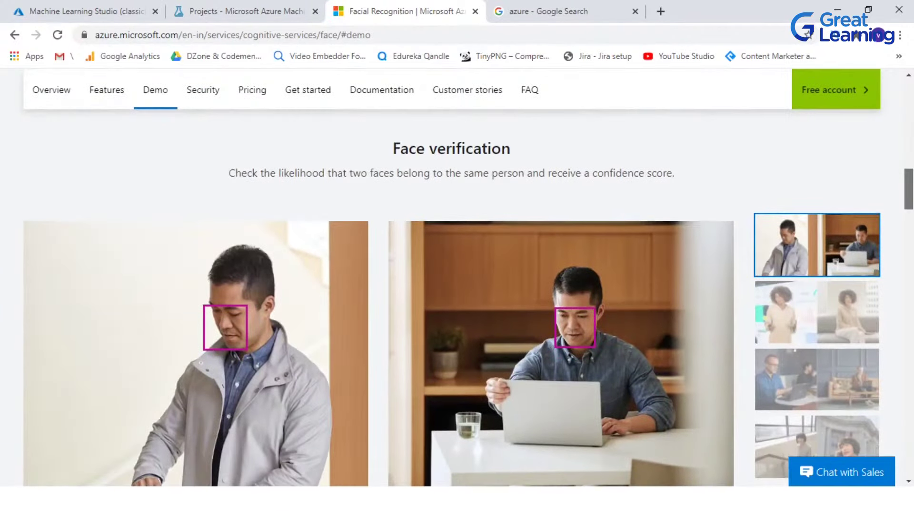
scroll(468, 312, "down", 5)
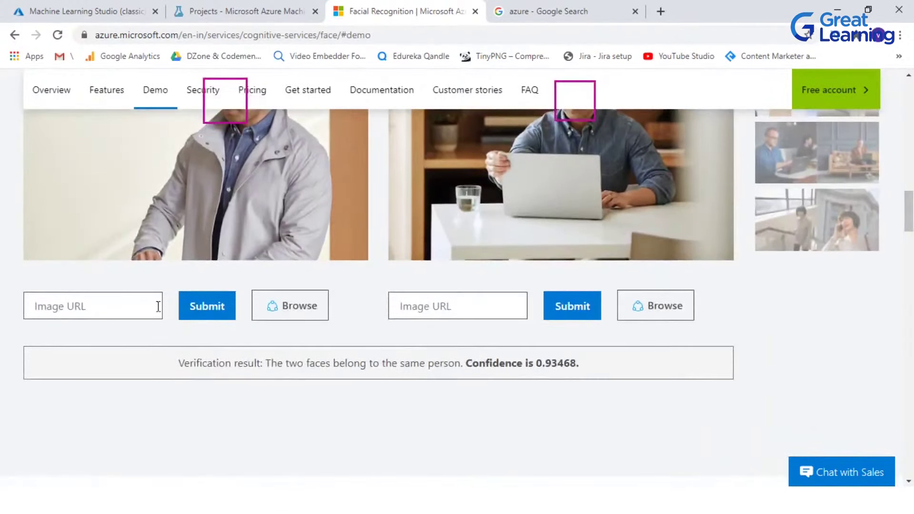
left_click(287, 307)
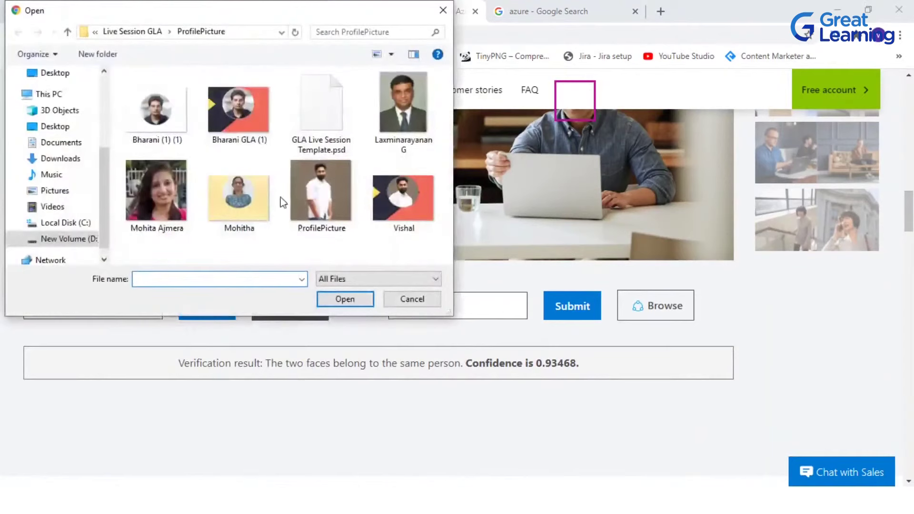
left_click(320, 195)
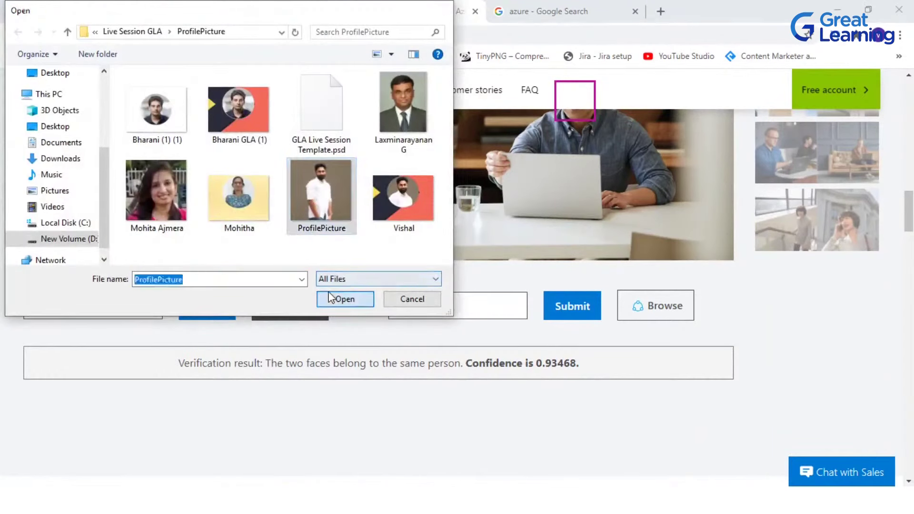
left_click(344, 299)
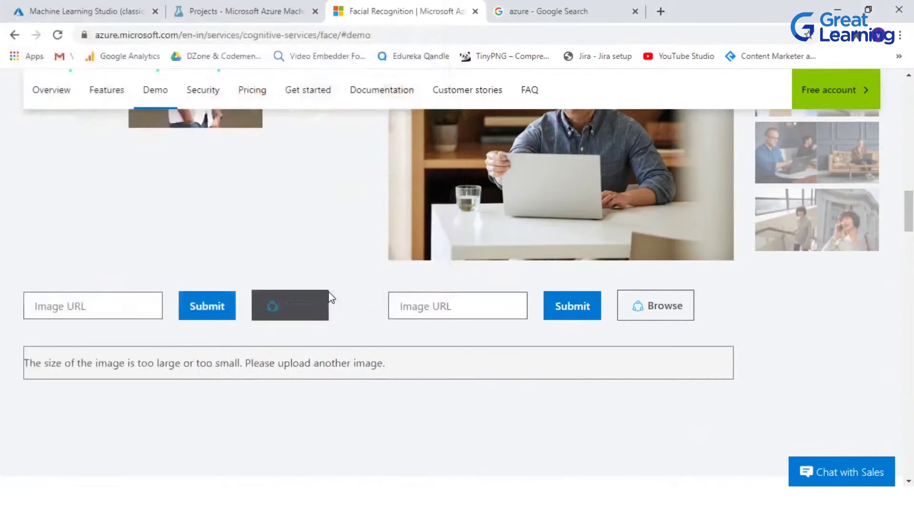
Step: Load the circular portrait as the second face for verification
left_click(635, 307)
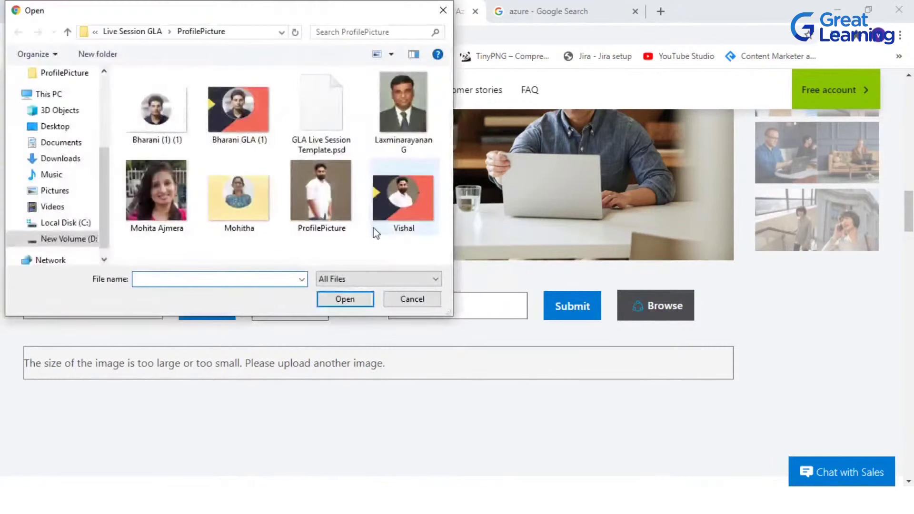
left_click(384, 196)
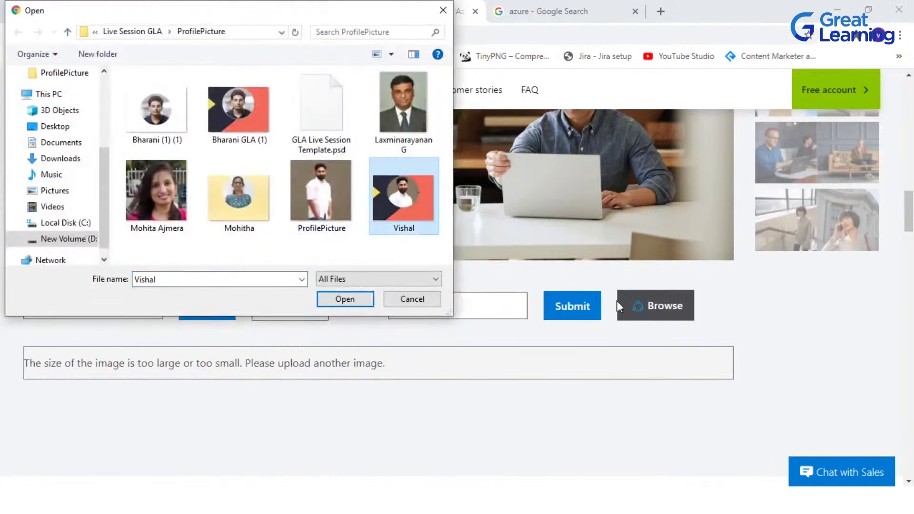
left_click(357, 300)
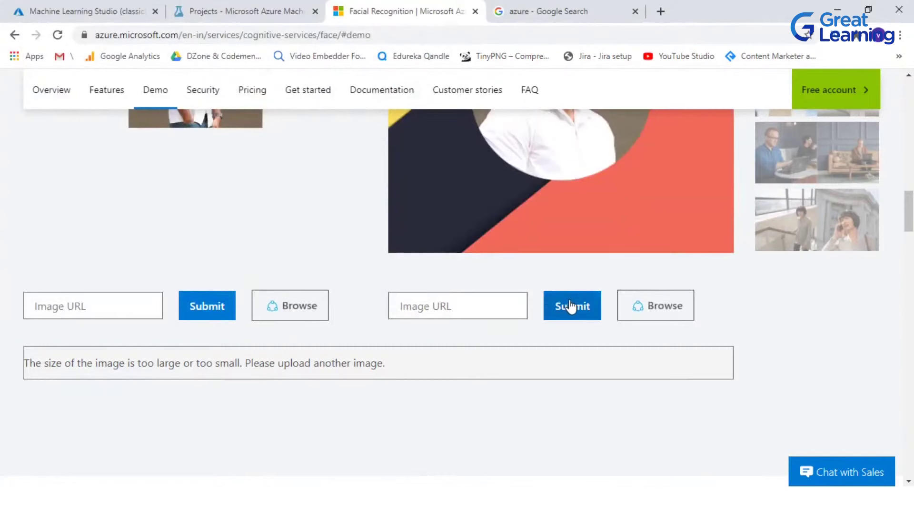
left_click_drag(910, 228, 910, 230)
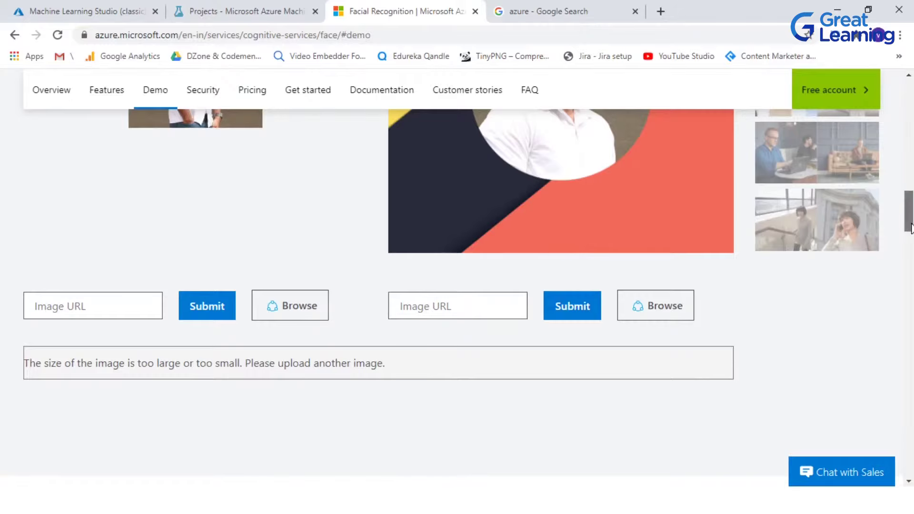
left_click_drag(910, 228, 911, 205)
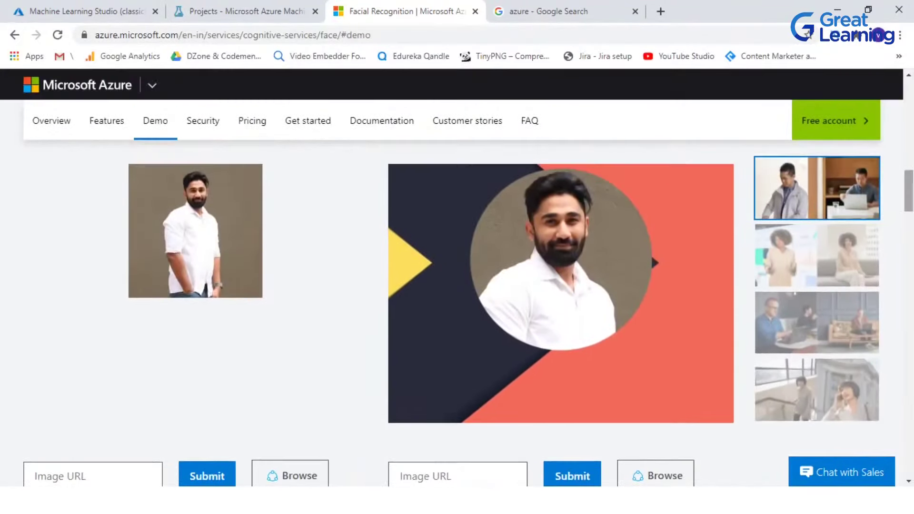
Step: Search Google Images for 'tom cruise'
left_click(621, 6)
left_click(371, 92)
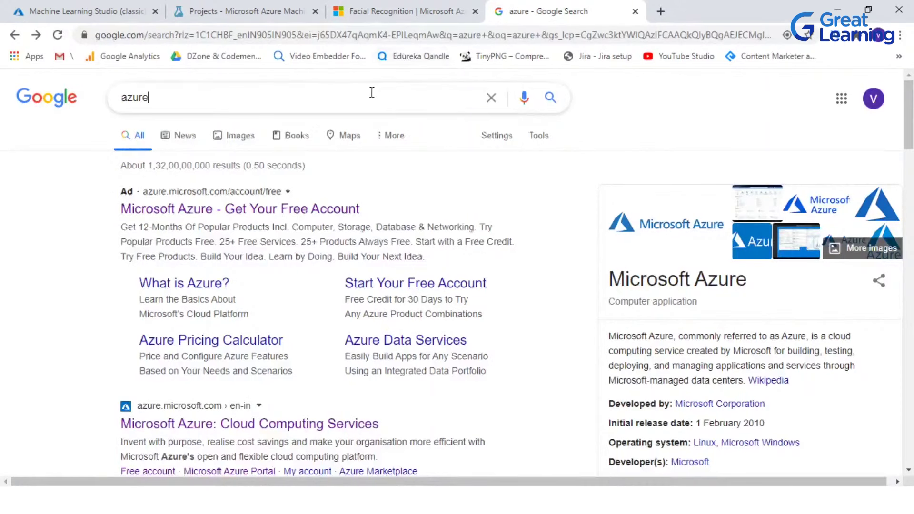
key("BackSpace")
key("BackSpace")
key("BackSpace")
key("BackSpace")
key("BackSpace")
type("t")
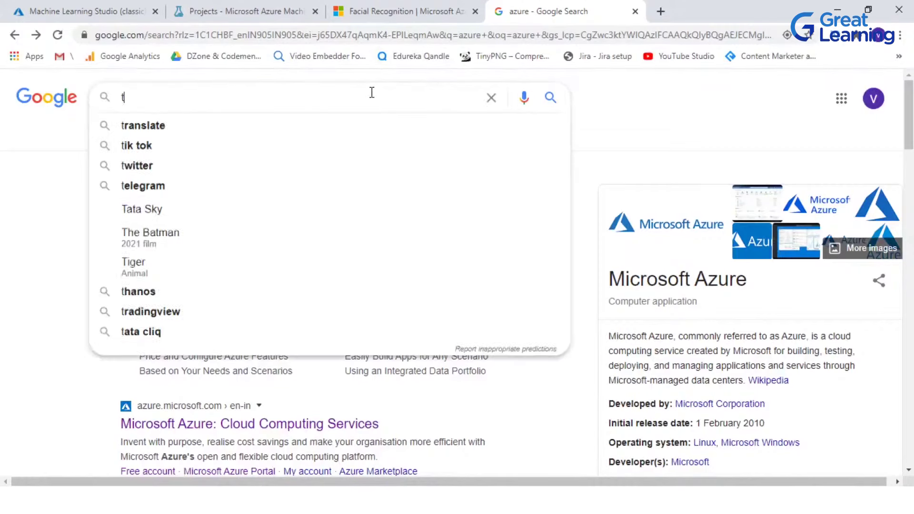
type("om cruise")
key("Return")
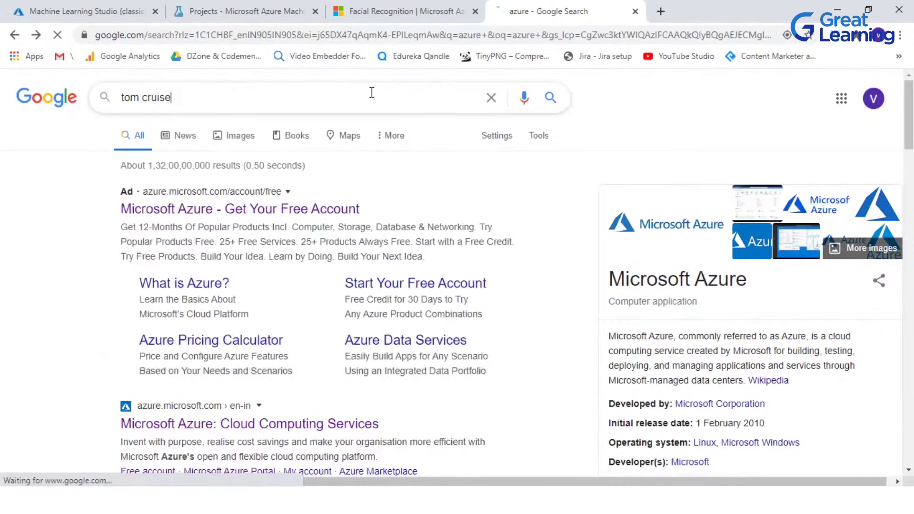
left_click(229, 138)
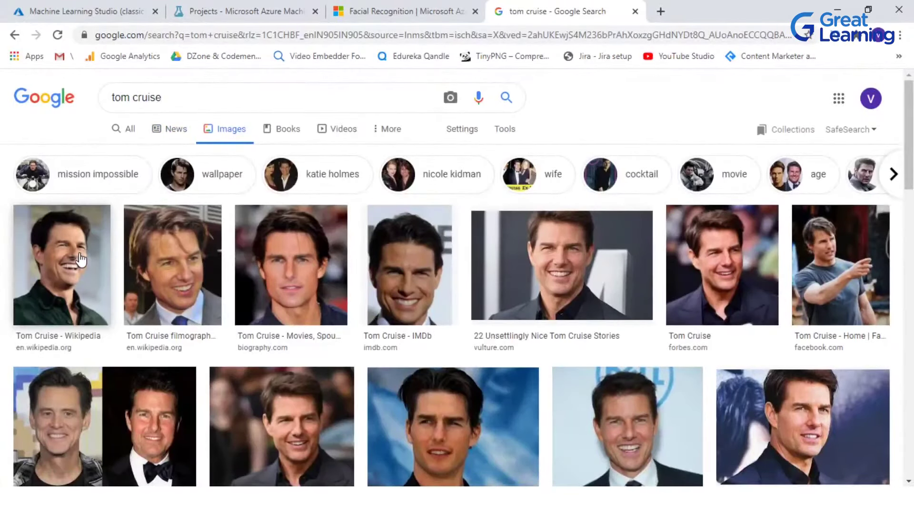
Step: Save the first Tom Cruise photo to Downloads as TM1.jpg
right_click(80, 255)
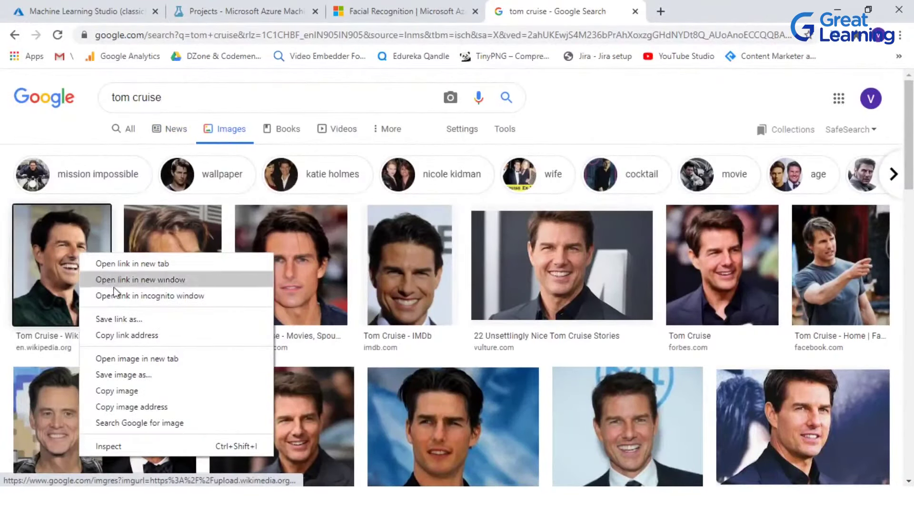
left_click(126, 375)
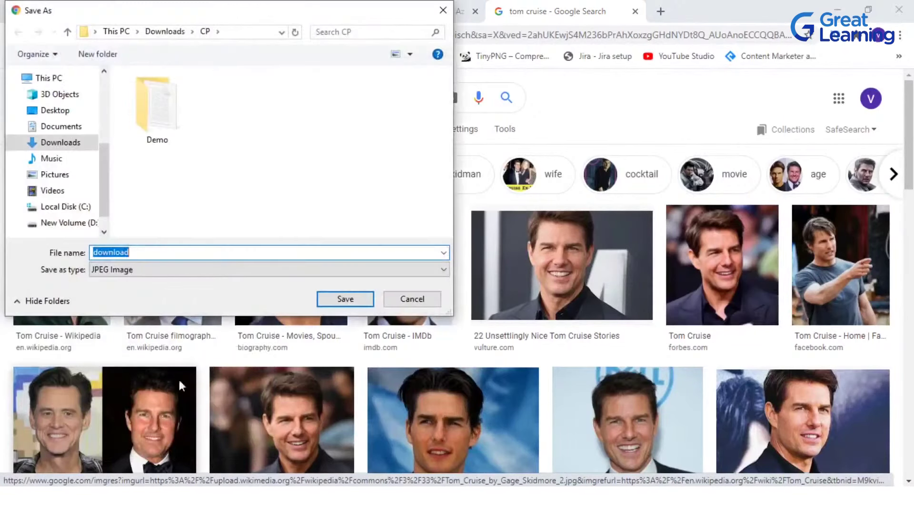
left_click(69, 142)
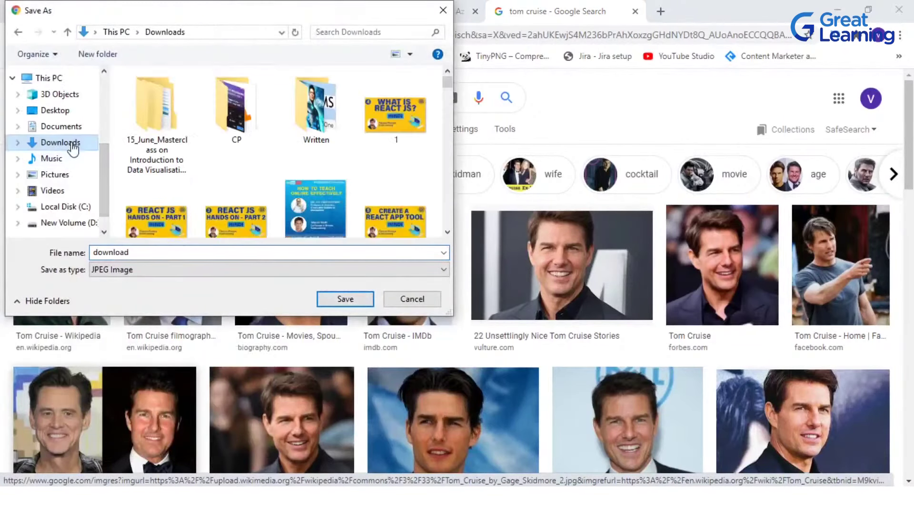
double_click(173, 255)
type("TM1")
left_click(341, 299)
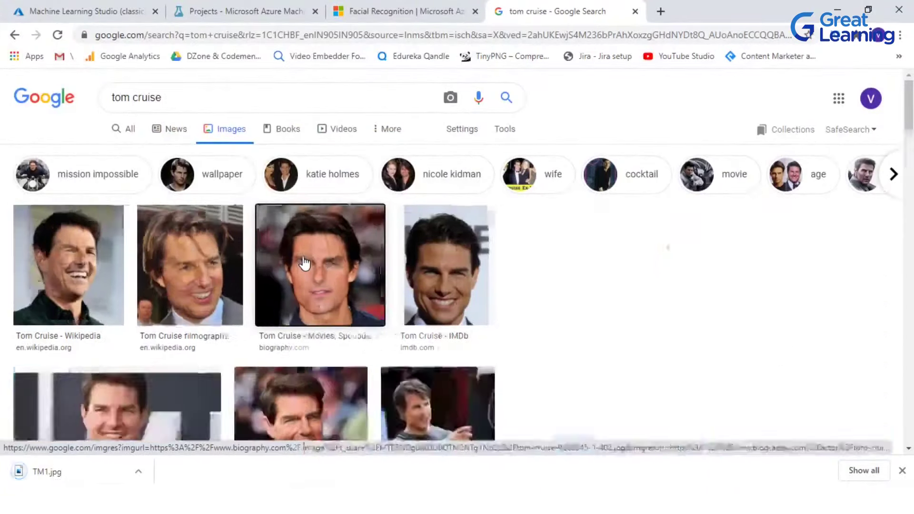
Step: Save the enlarged biography.com photo as TM2.jpg and go back to the Azure demo
left_click(304, 261)
right_click(608, 234)
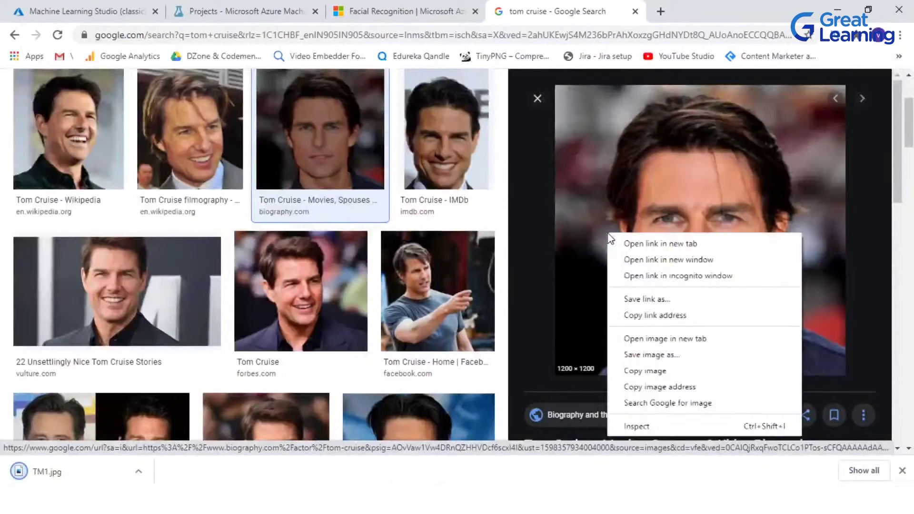
left_click(640, 355)
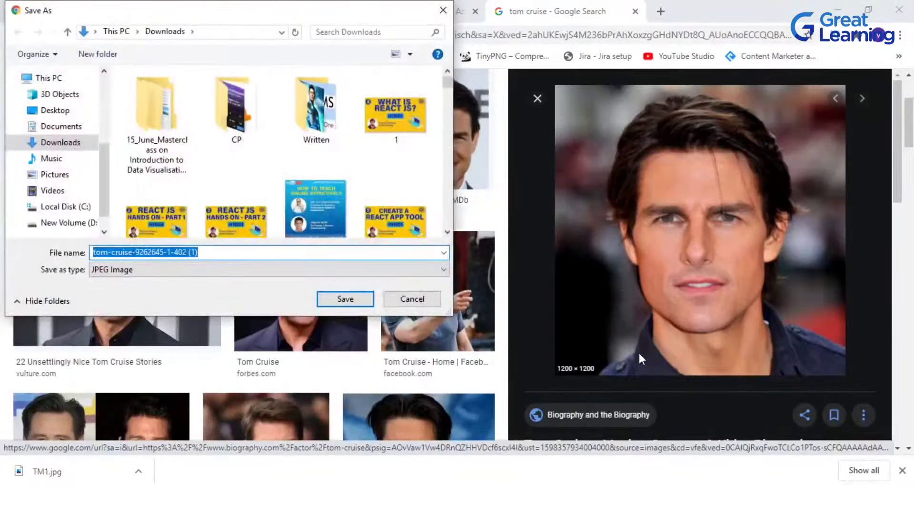
type("TM2")
key("Return")
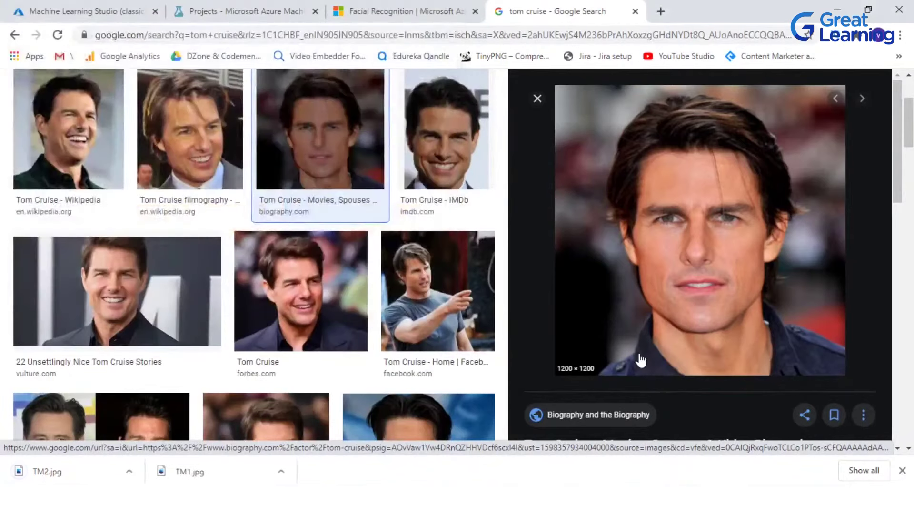
left_click(402, 11)
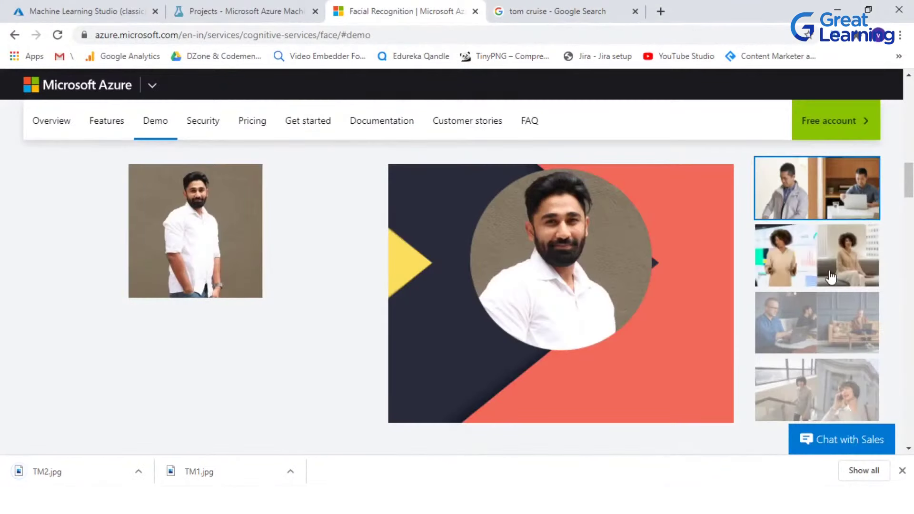
Step: Load TM1.jpg from Downloads as the first face
left_click_drag(909, 193, 911, 219)
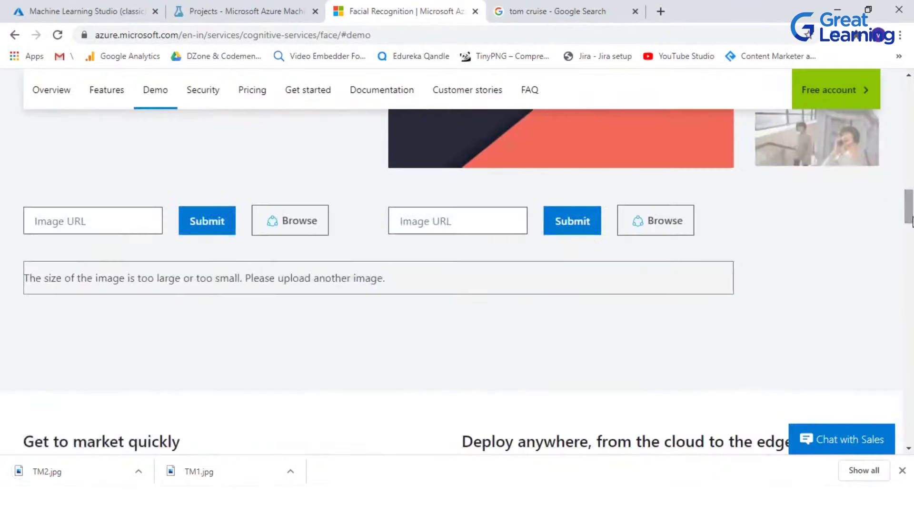
left_click(275, 232)
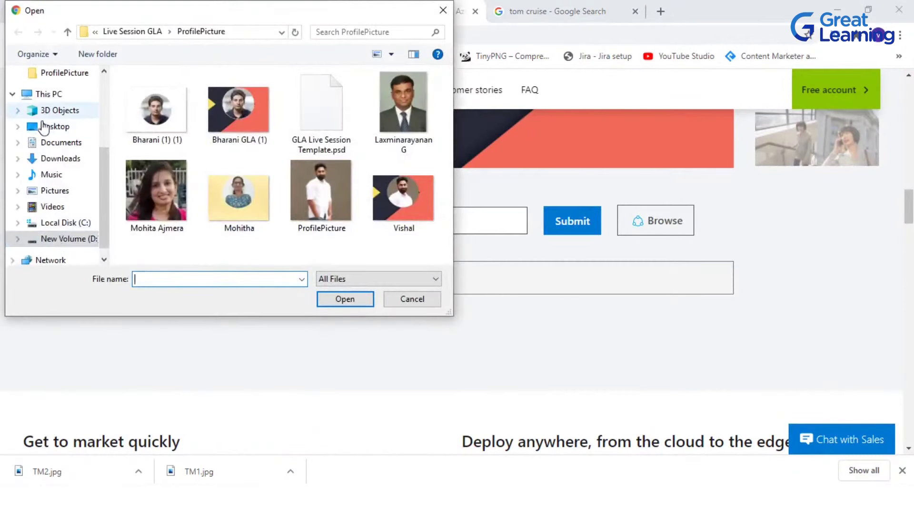
left_click(50, 159)
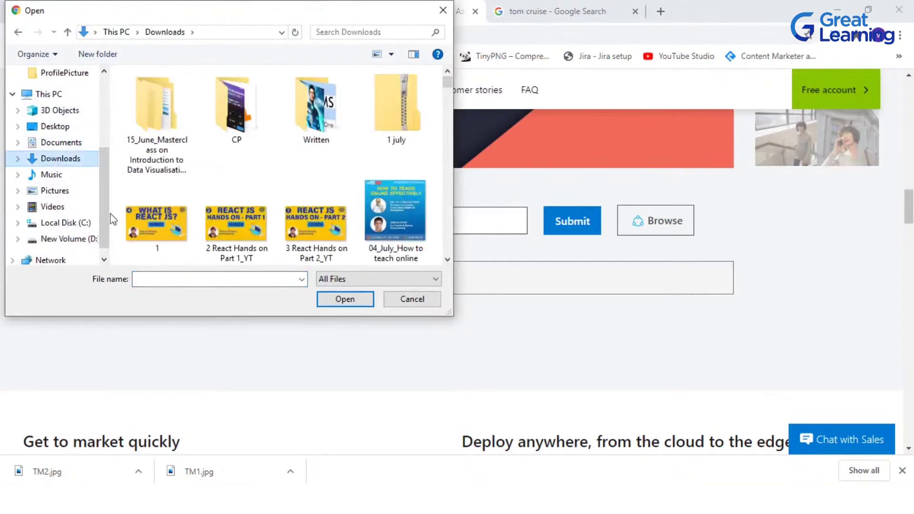
left_click(165, 281)
type("TM")
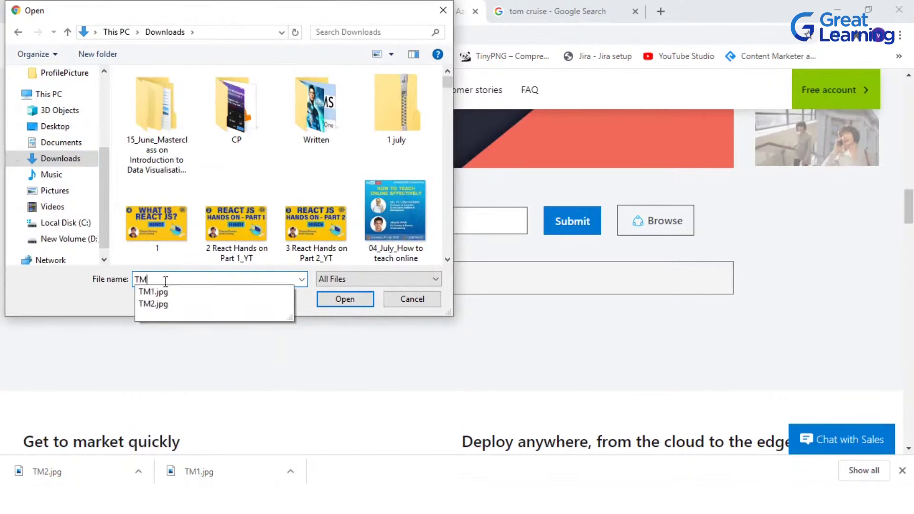
left_click(152, 292)
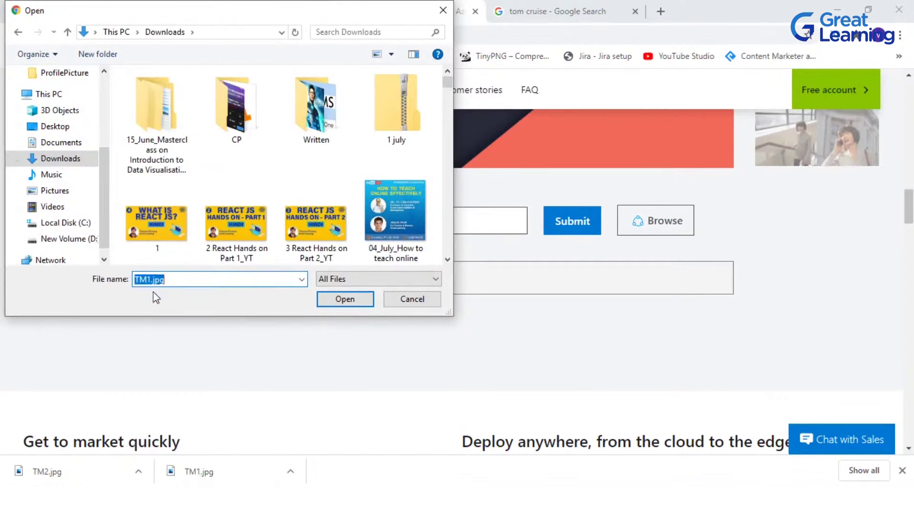
left_click(329, 303)
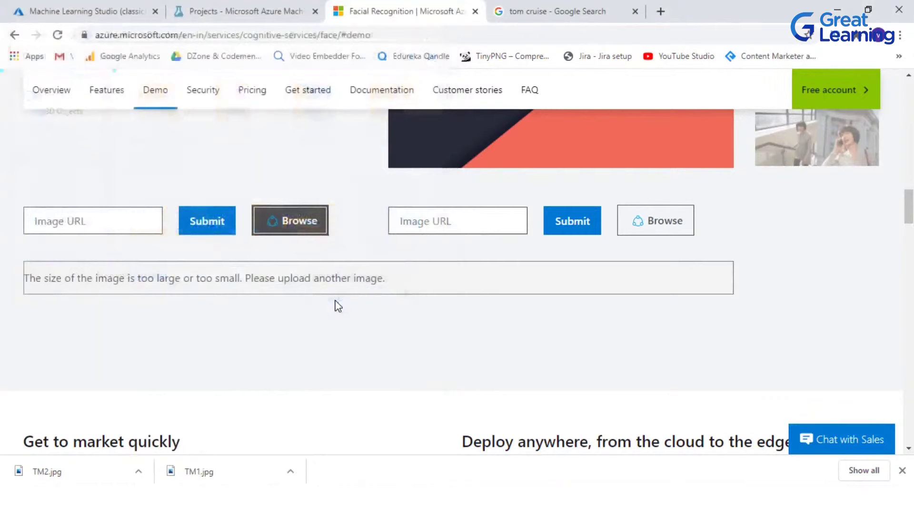
Step: Load TM2.jpg as the second face and submit; Azure reports an image too large or too small
left_click(637, 214)
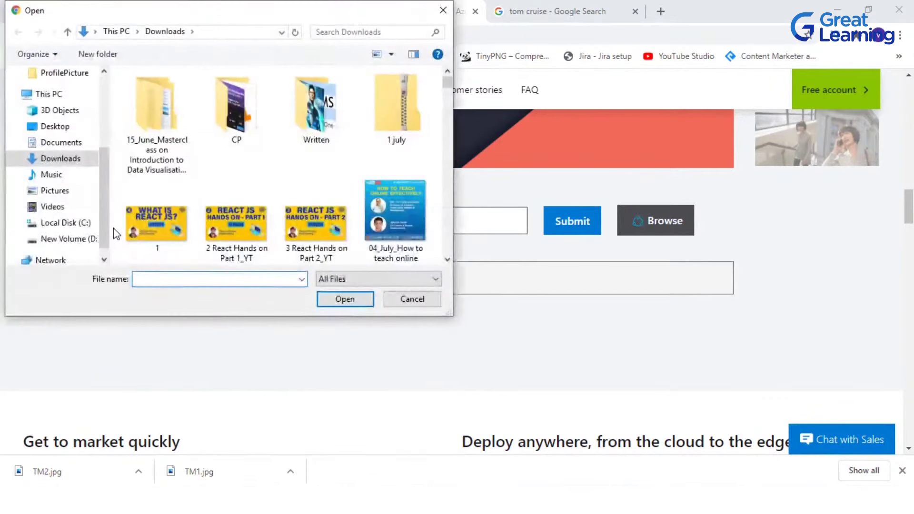
type("TM")
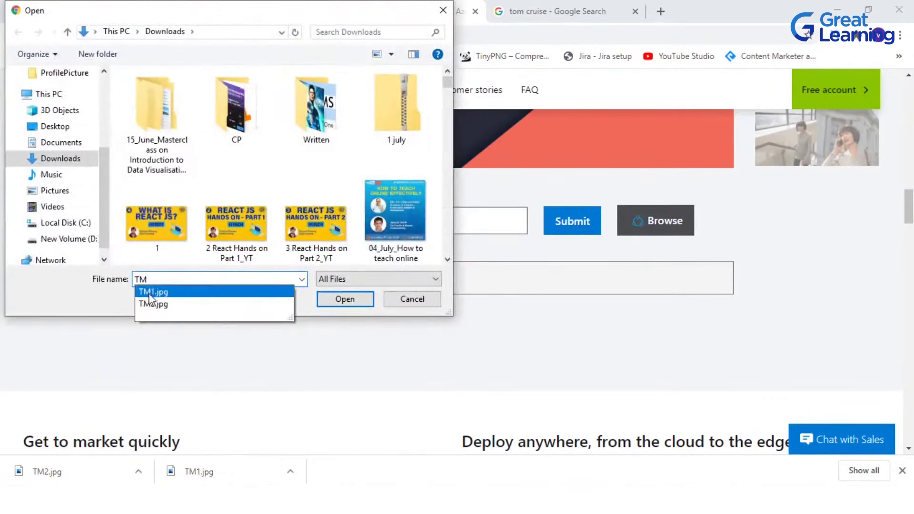
left_click(152, 304)
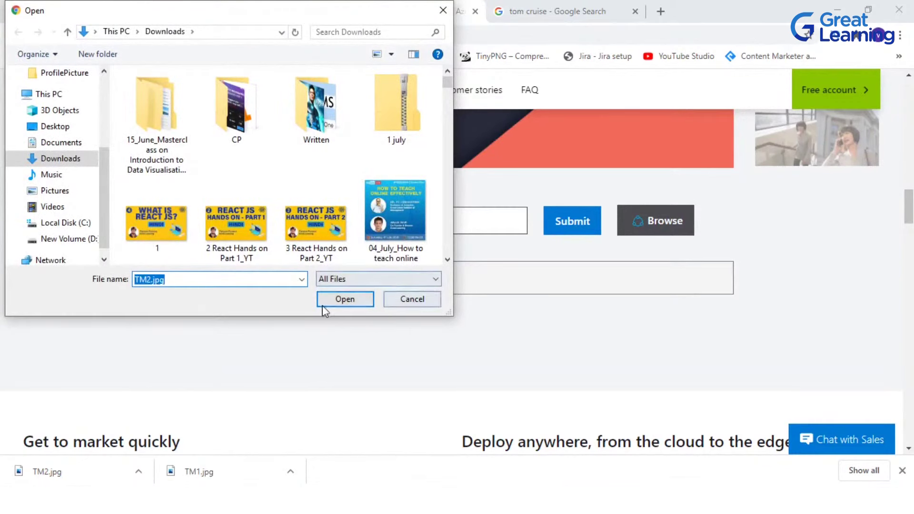
left_click(343, 301)
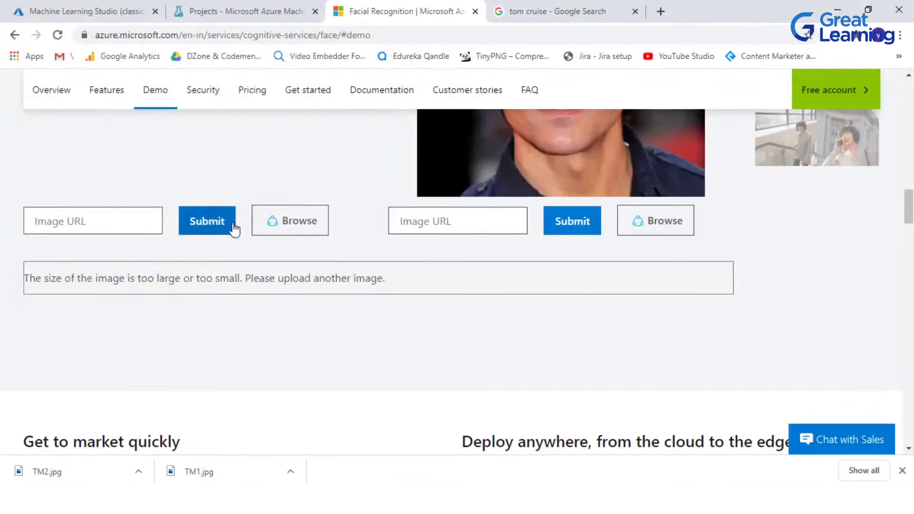
left_click(561, 237)
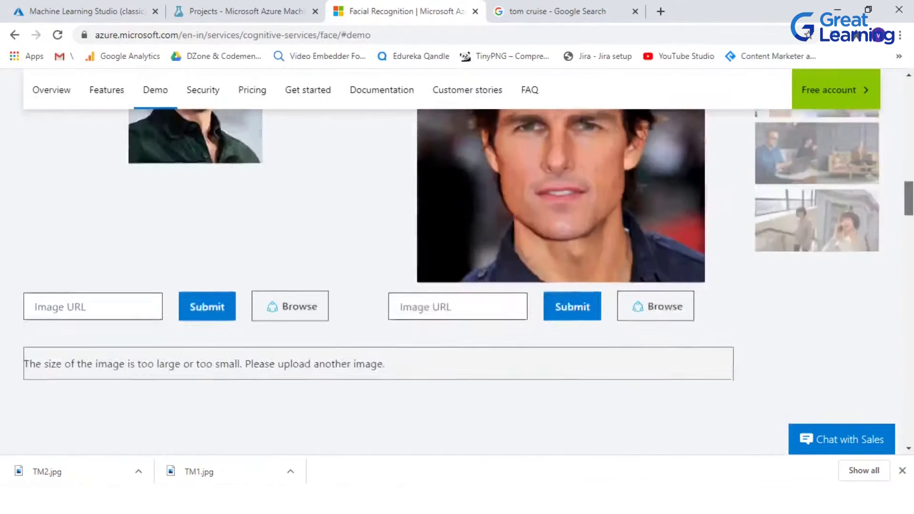
left_click(575, 296)
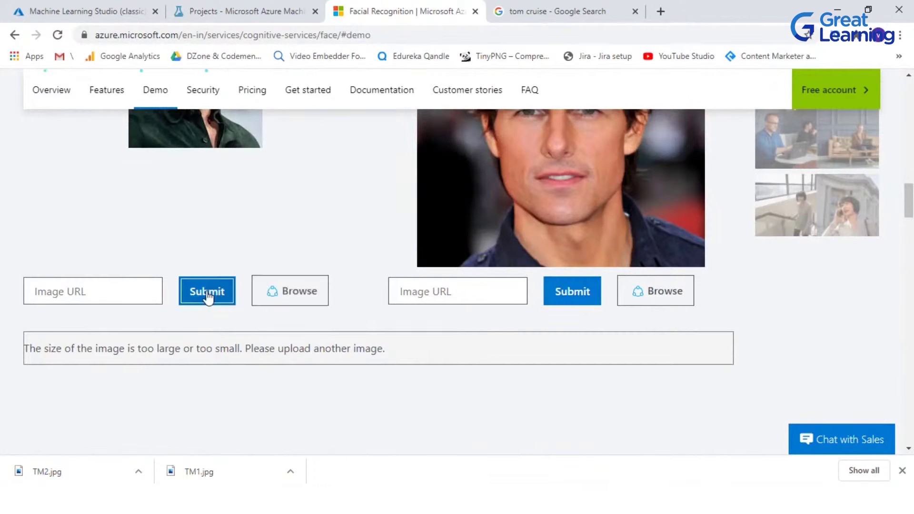
left_click_drag(908, 191, 909, 146)
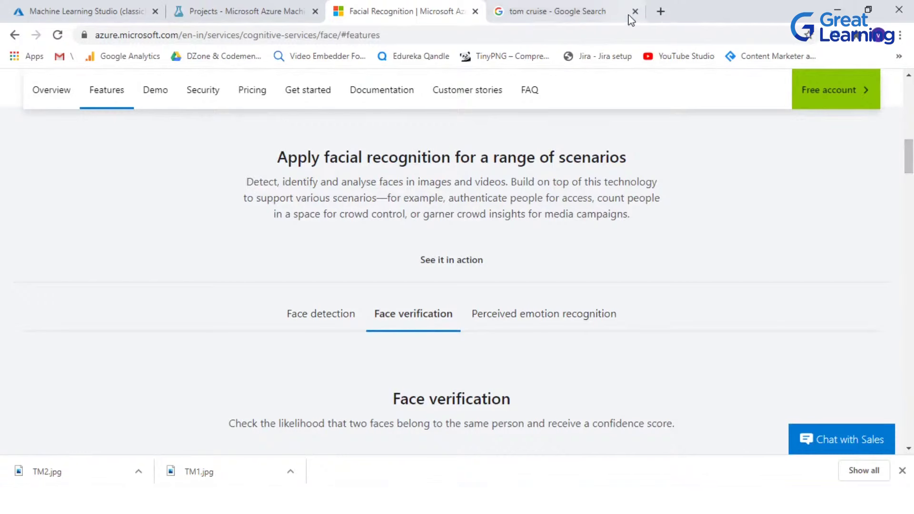
Step: Open the AWS Management Console in a new tab and sign in
left_click(660, 11)
type("aws.amazon.com/console/")
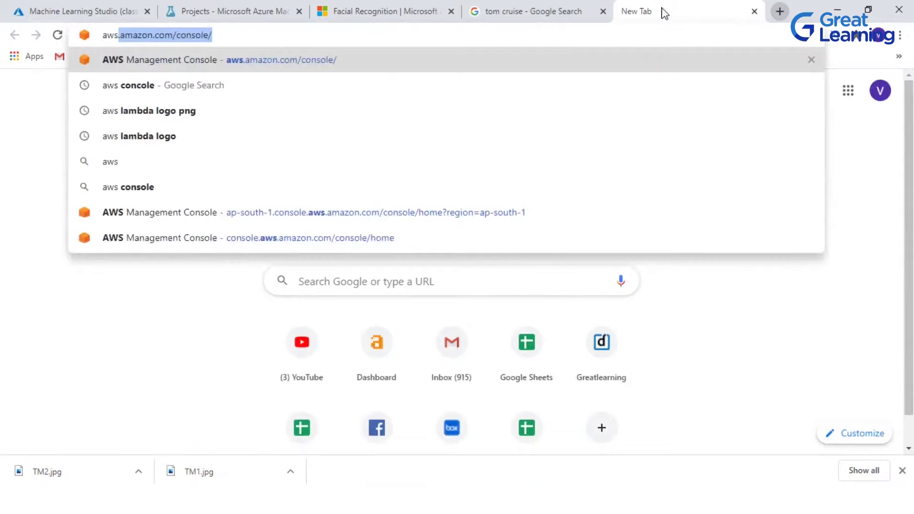
key("Return")
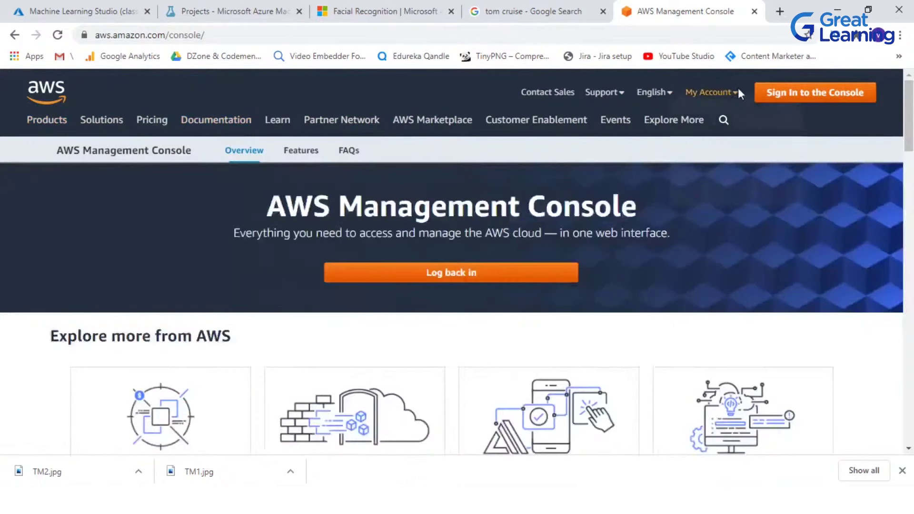
left_click(787, 93)
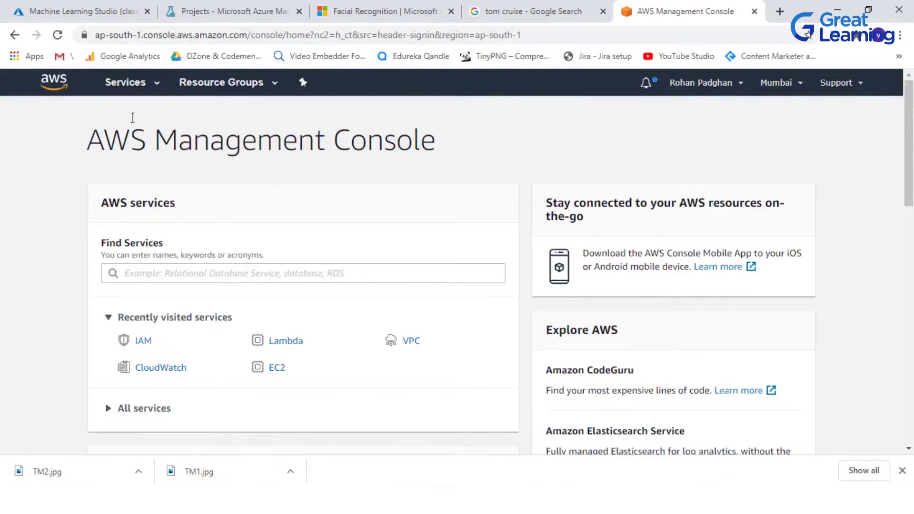
Step: Open Amazon Rekognition from the Machine Learning section of the Services list
left_click(145, 85)
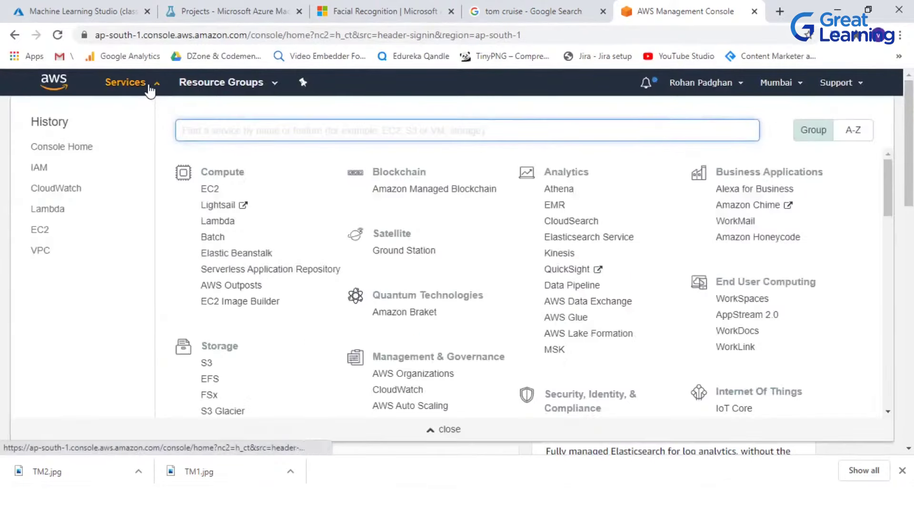
left_click_drag(888, 189, 892, 327)
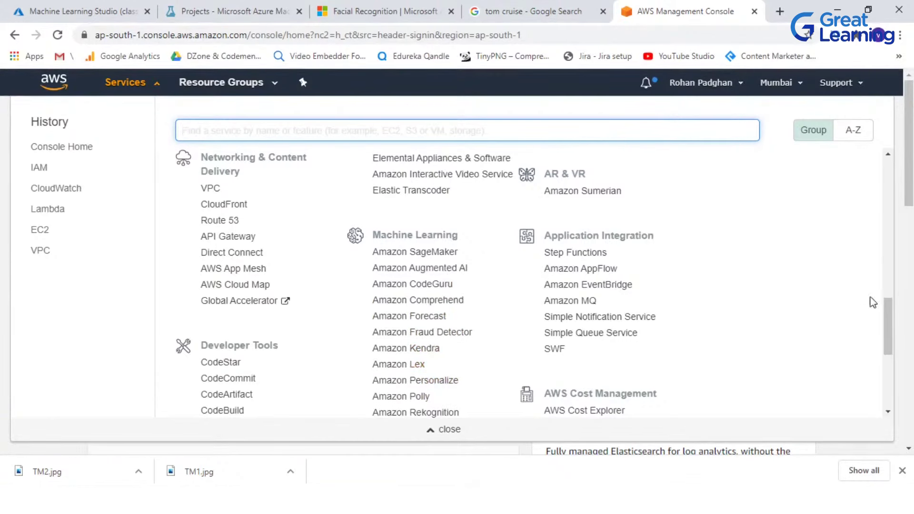
left_click_drag(885, 326, 884, 354)
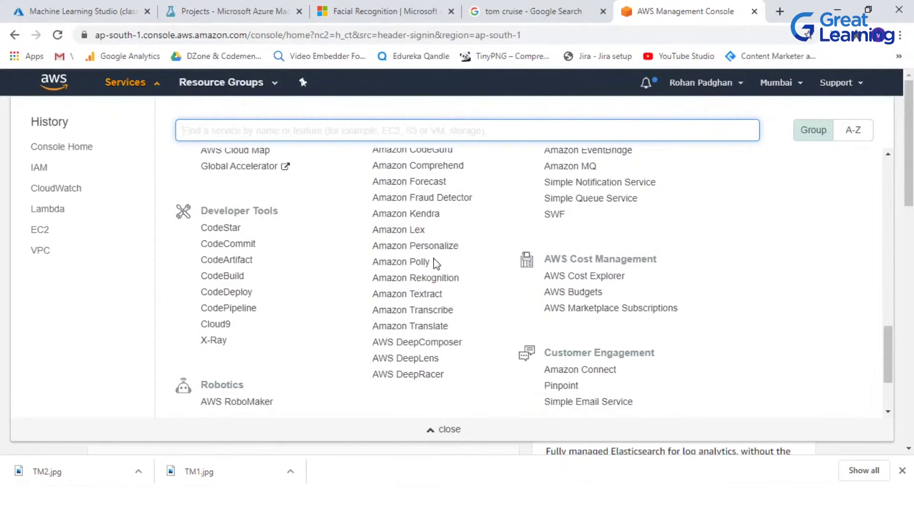
left_click(425, 279)
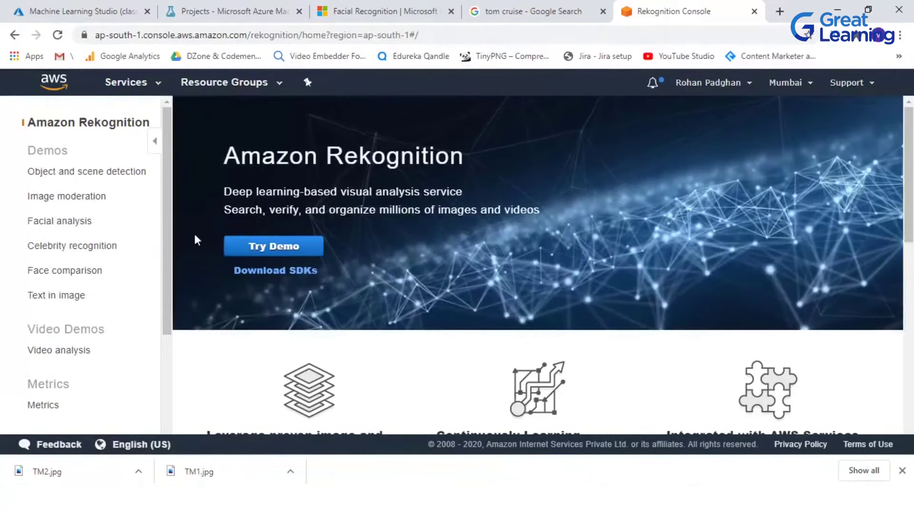
Step: In Face comparison, upload TM1.jpg as the reference face
left_click(66, 270)
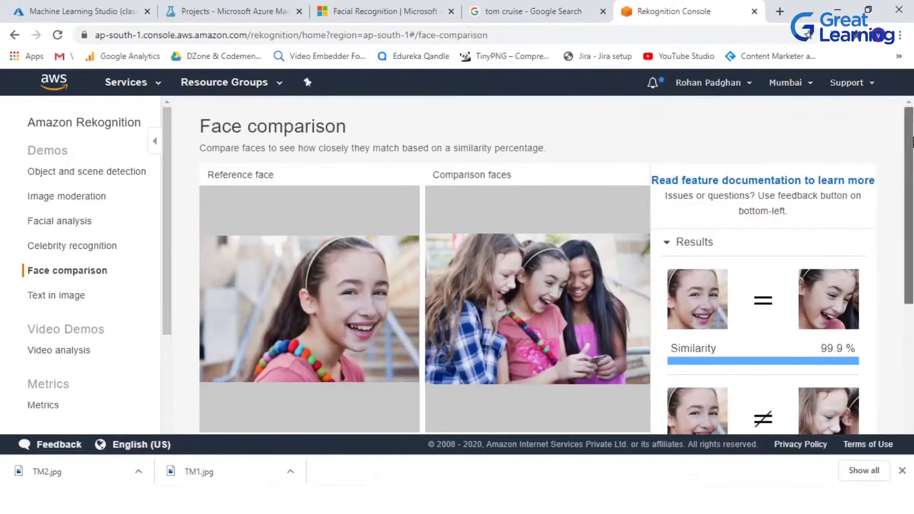
scroll(912, 142, "down", 4)
scroll(909, 190, "down", 1)
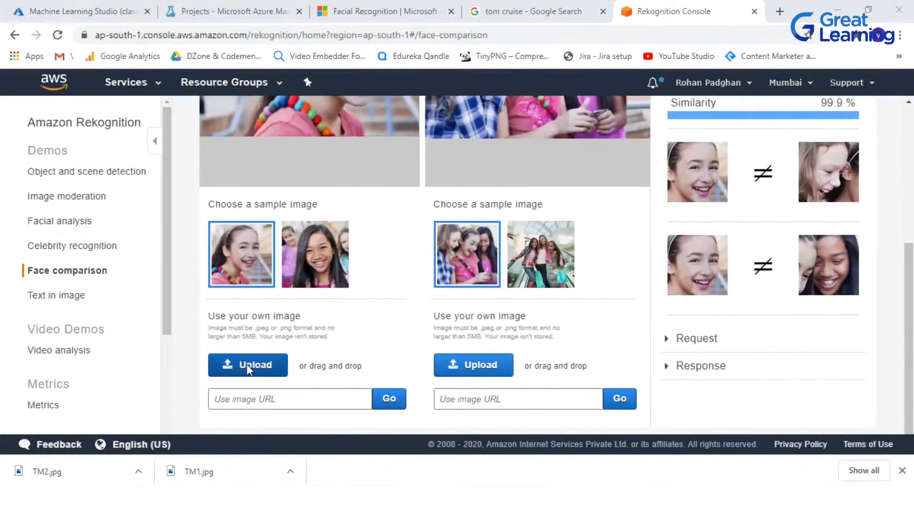
left_click(247, 364)
type("tm1")
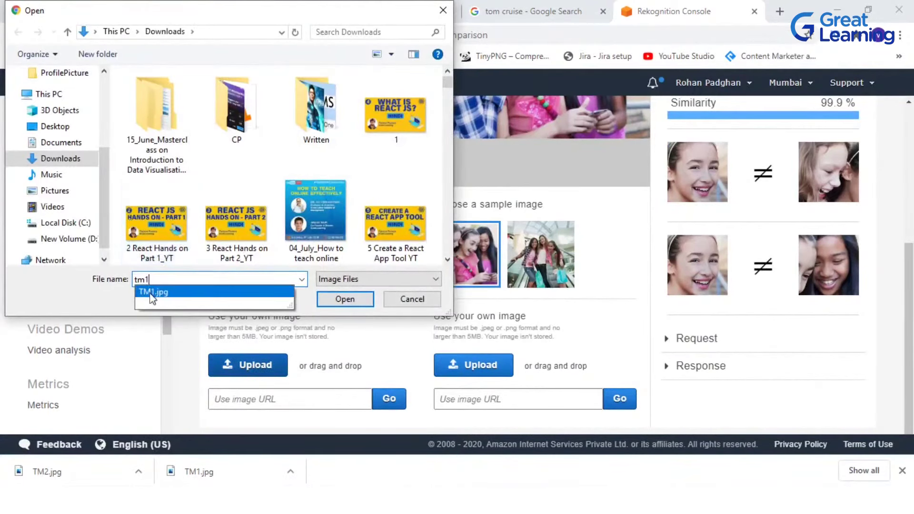
left_click(152, 292)
left_click(345, 299)
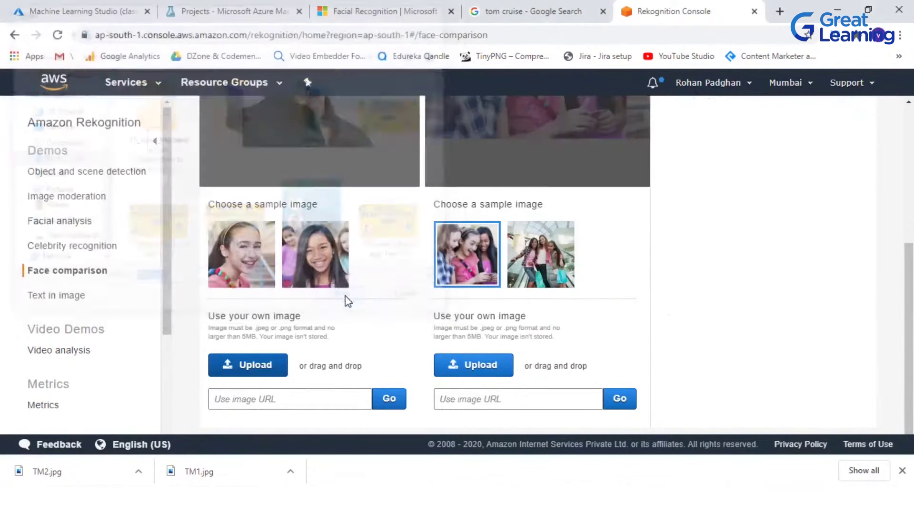
Step: Upload TM2.jpg as the comparison face and view the 99.9% similarity result
left_click(468, 366)
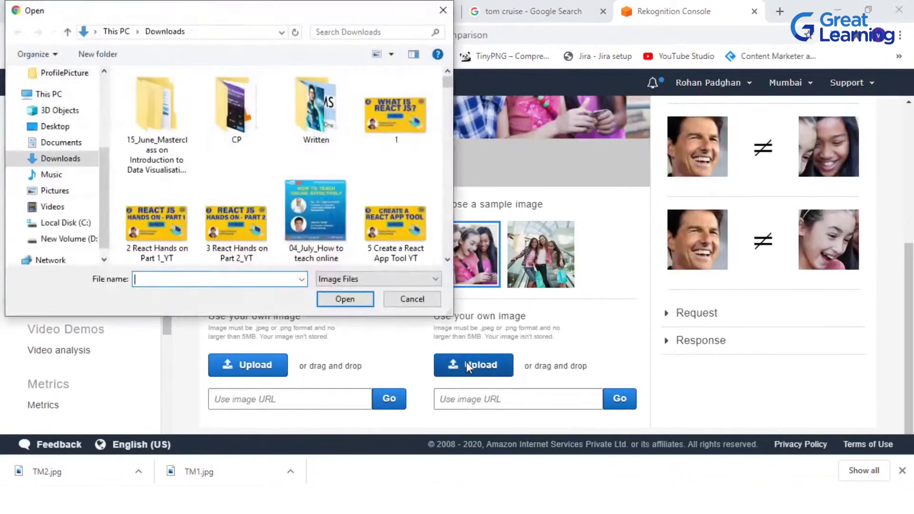
type("tm2")
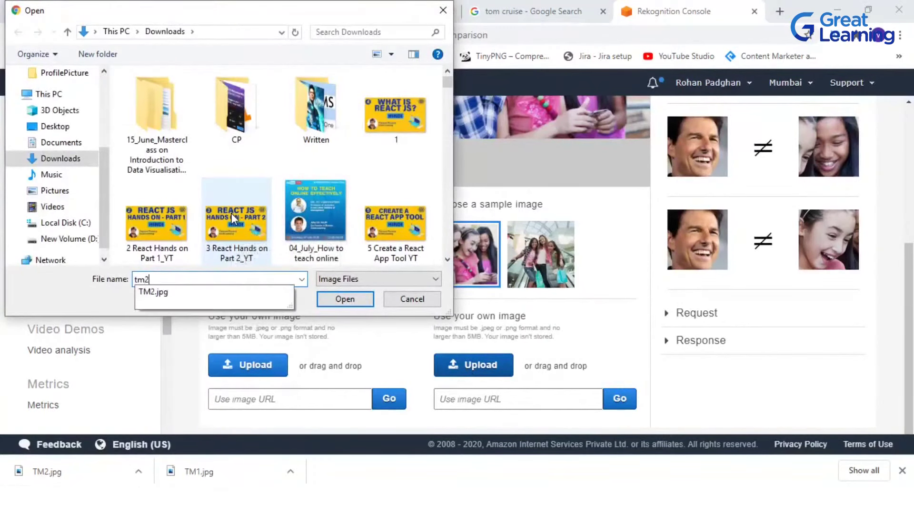
left_click(166, 296)
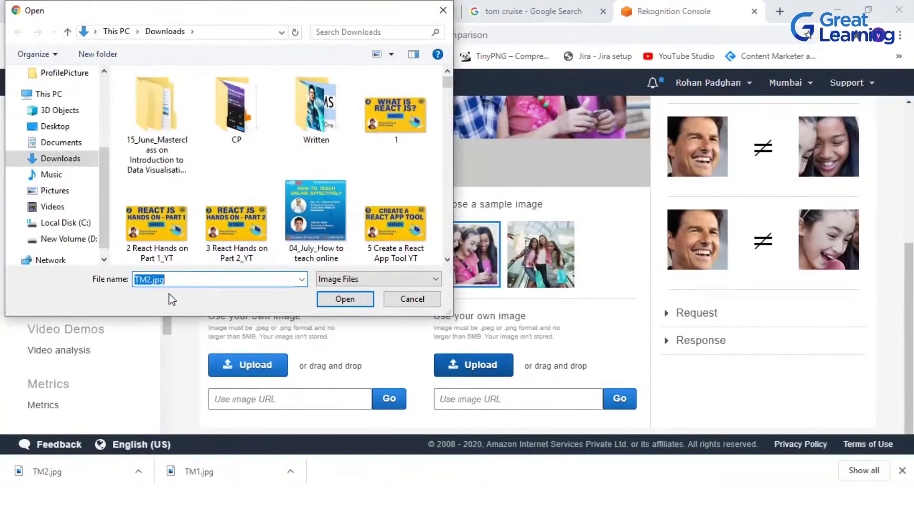
left_click(344, 300)
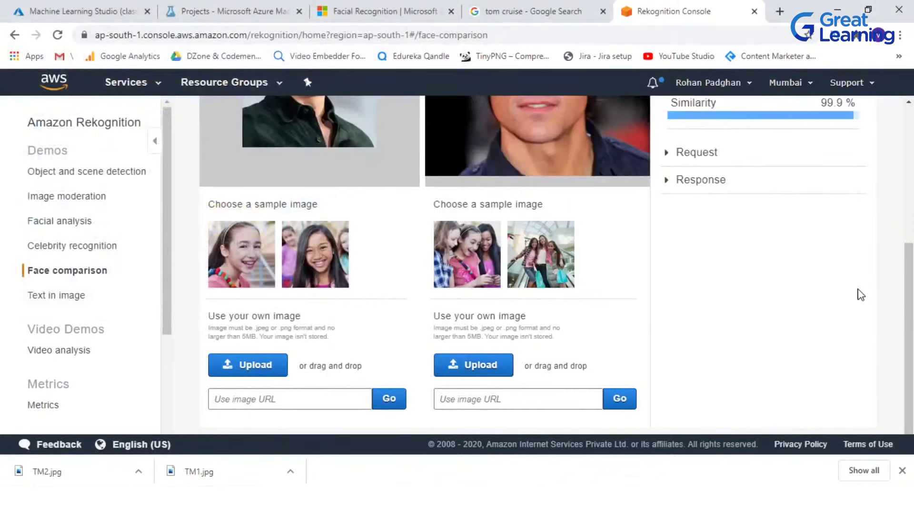
scroll(789, 235, "up", 3)
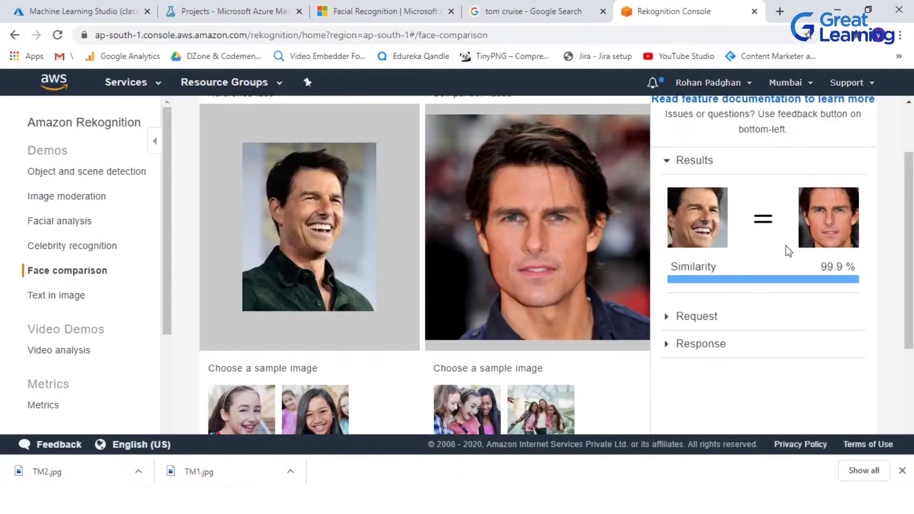
scroll(552, 265, "up", 2)
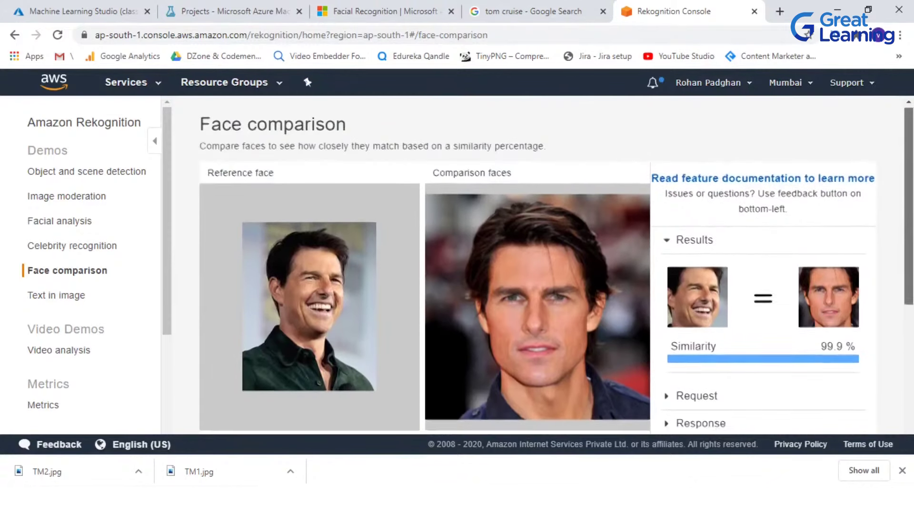
scroll(552, 265, "up", 1)
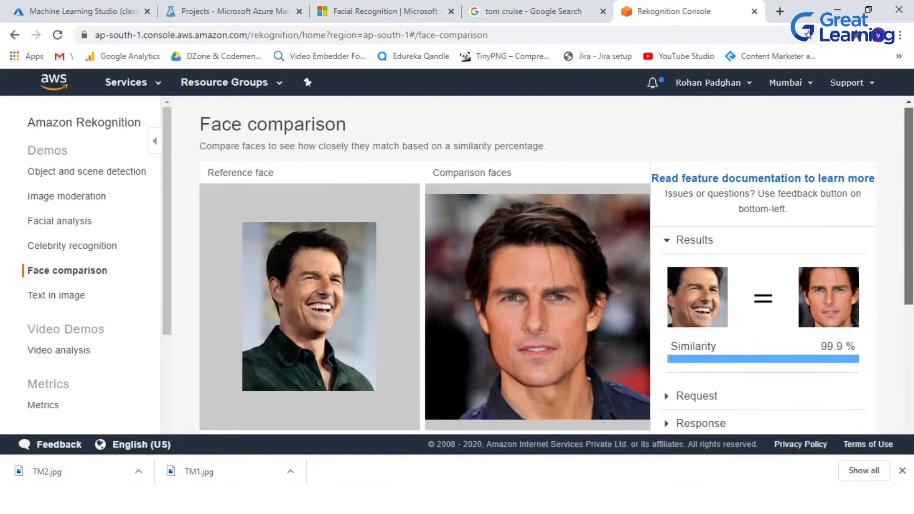
scroll(483, 203, "down", 1)
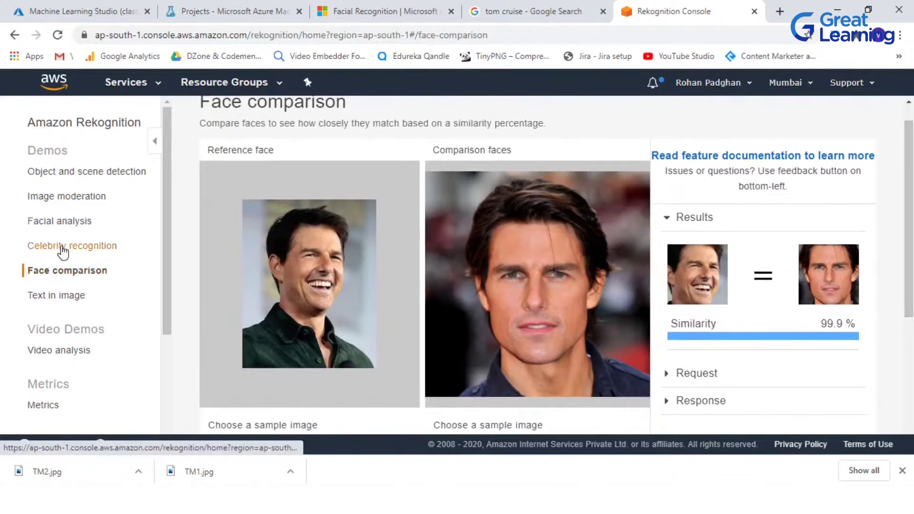
Step: Upload TM1.jpg to Celebrity recognition, which identifies Tom Cruise with 100% match confidence
left_click(62, 247)
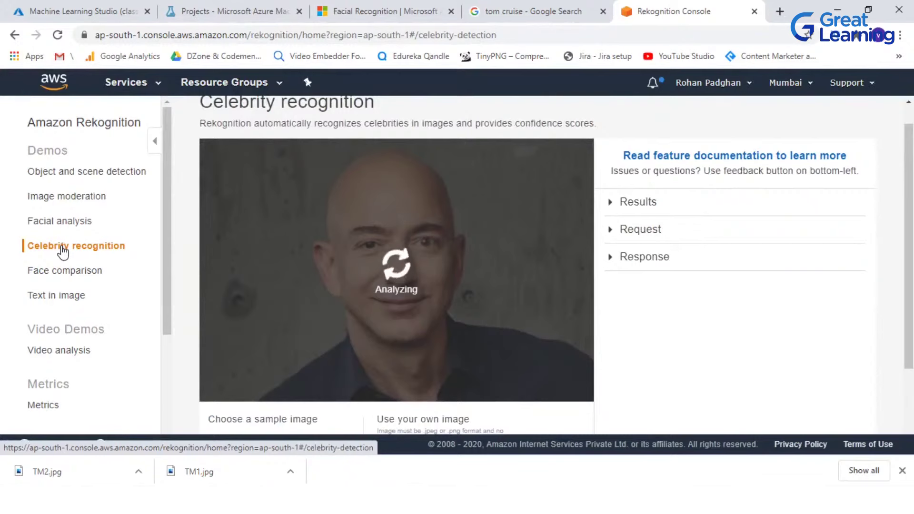
scroll(517, 326, "down", 2)
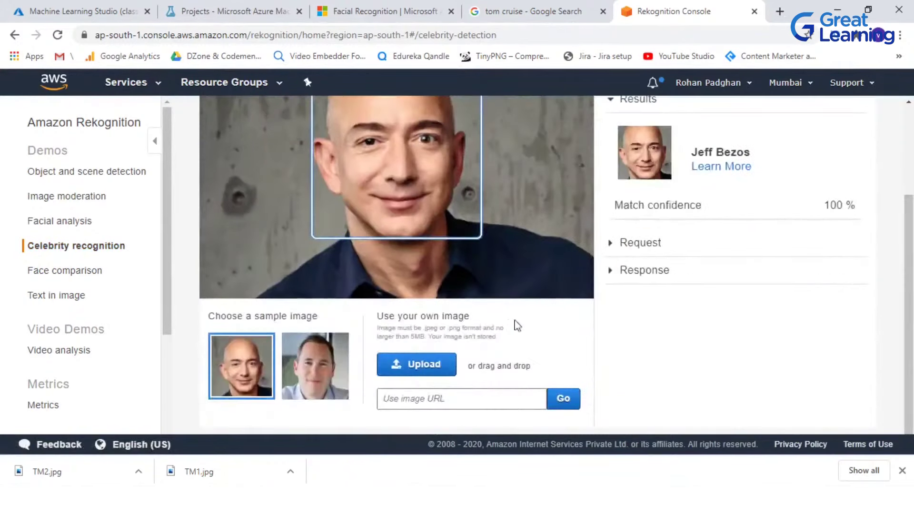
left_click(411, 369)
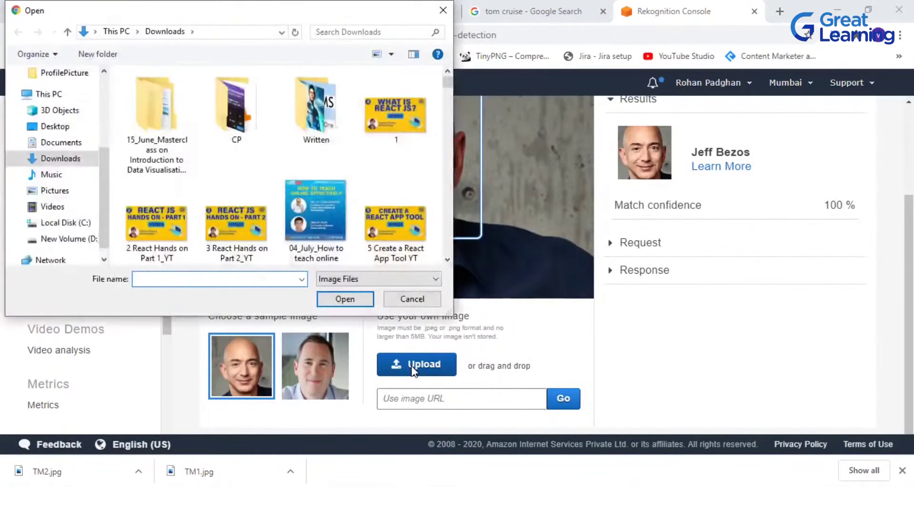
type("tm1")
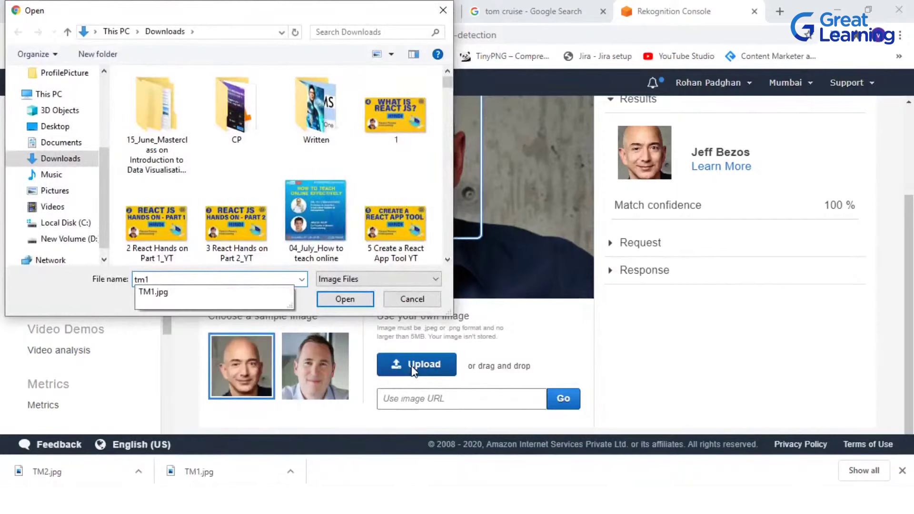
left_click(187, 300)
left_click(330, 299)
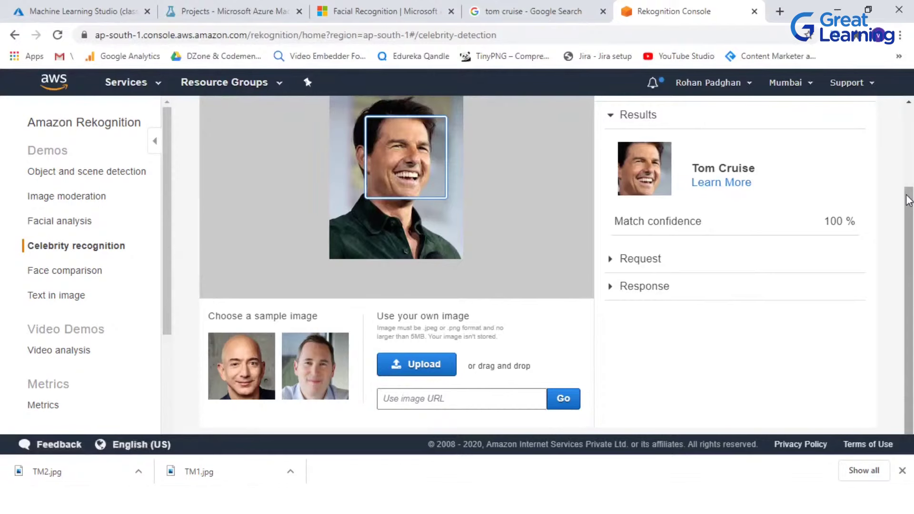
left_click_drag(908, 199, 910, 113)
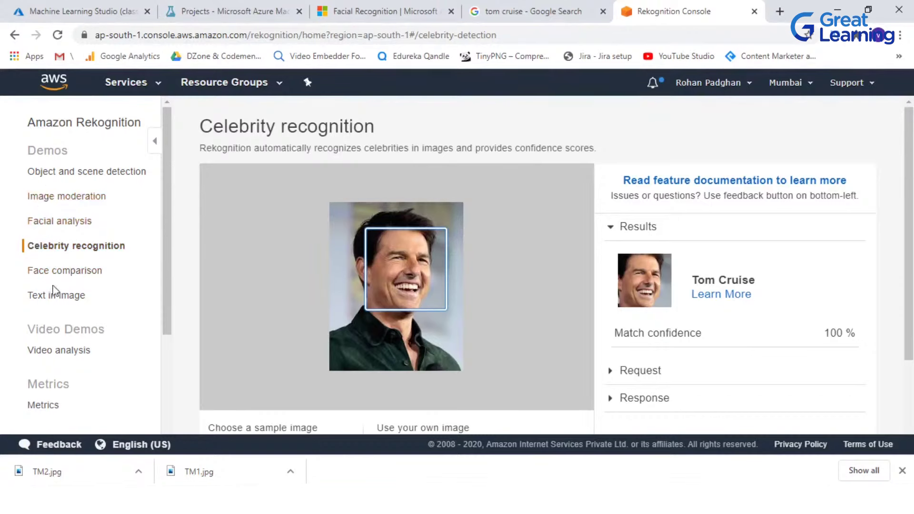
mouse_move(166, 224)
left_mouse_down()
mouse_move(164, 302)
mouse_move(166, 214)
left_mouse_up()
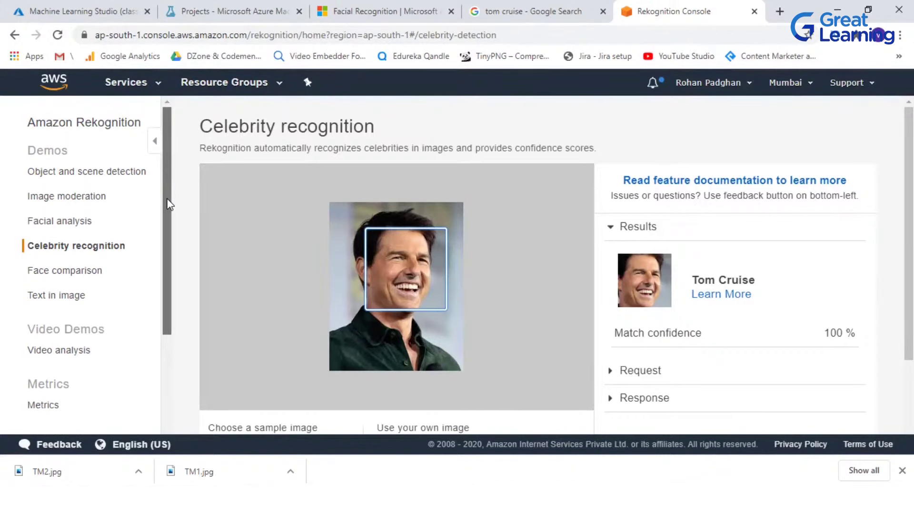
Step: Look over Amazon Rekognition's Facial analysis demo, then return to the Azure Face verification page
left_click(52, 222)
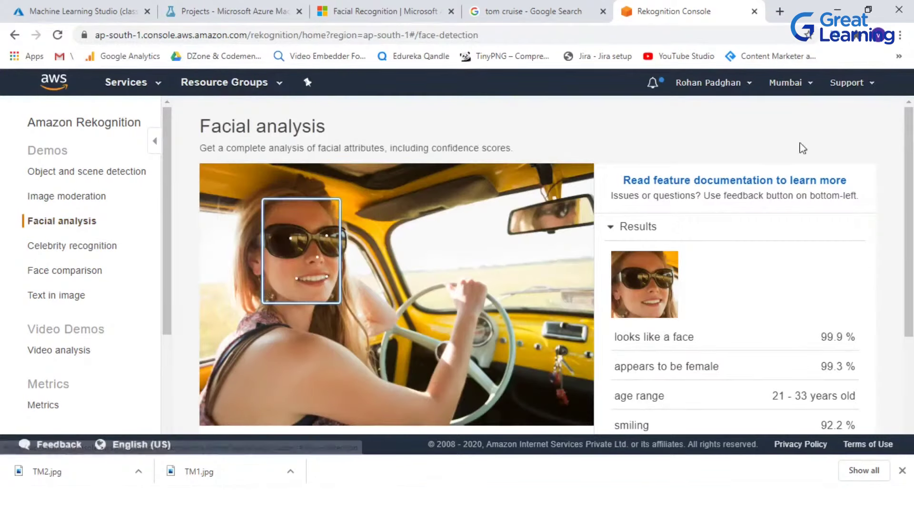
scroll(616, 172, "down", 2)
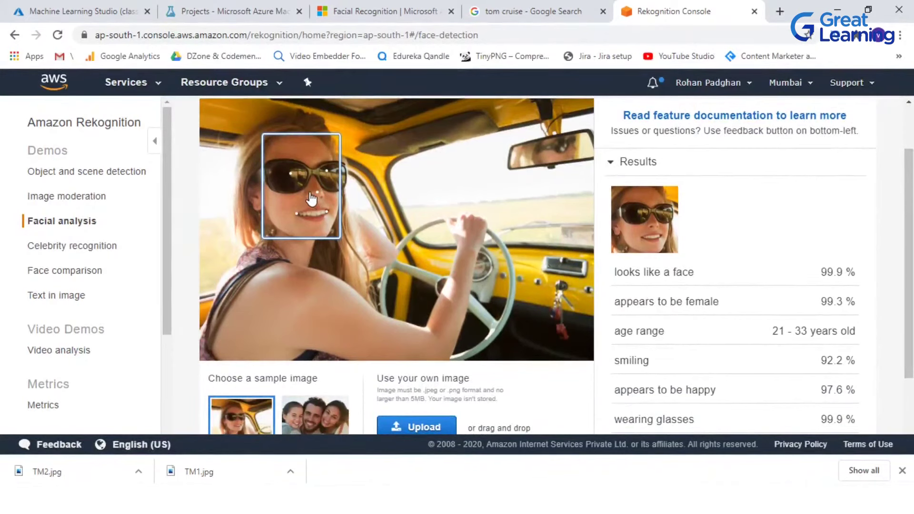
left_click(401, 7)
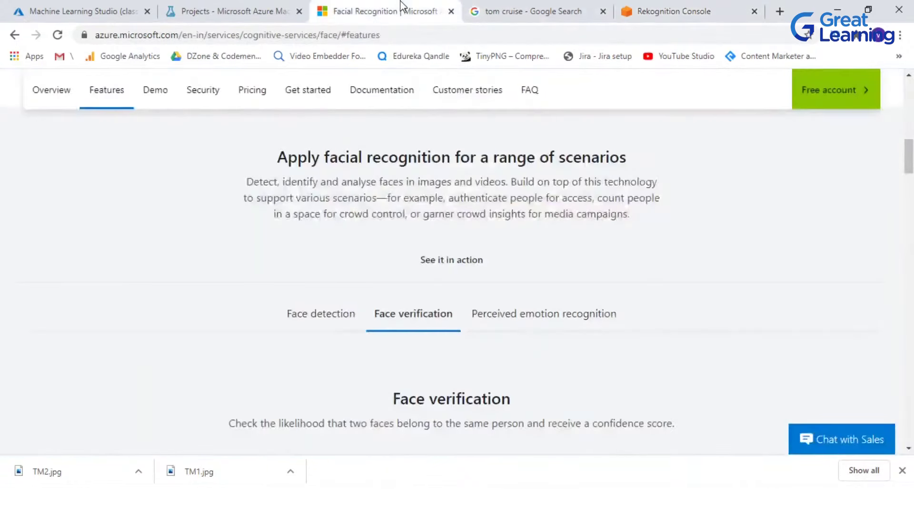
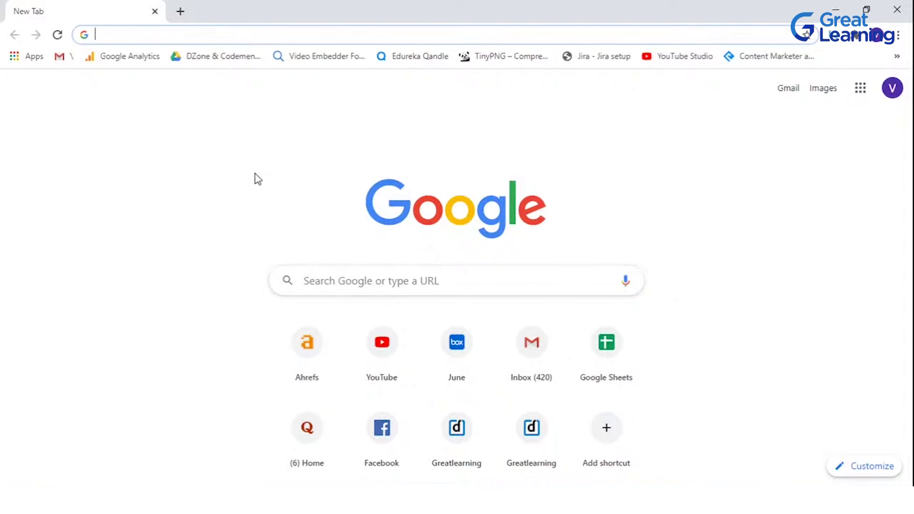
Step: Load the qnamaker.ai/Create page, then sign out of the QnA Maker account
type("qnamaker.ai/Create")
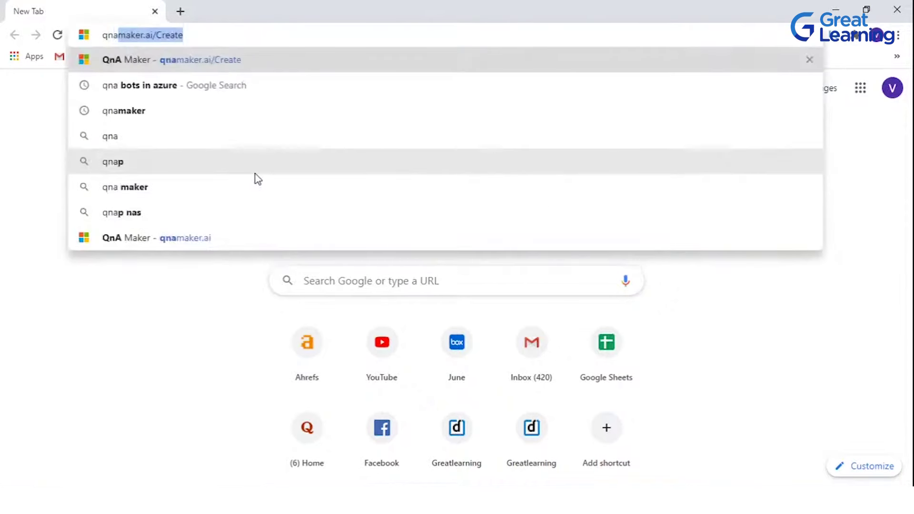
key("Return")
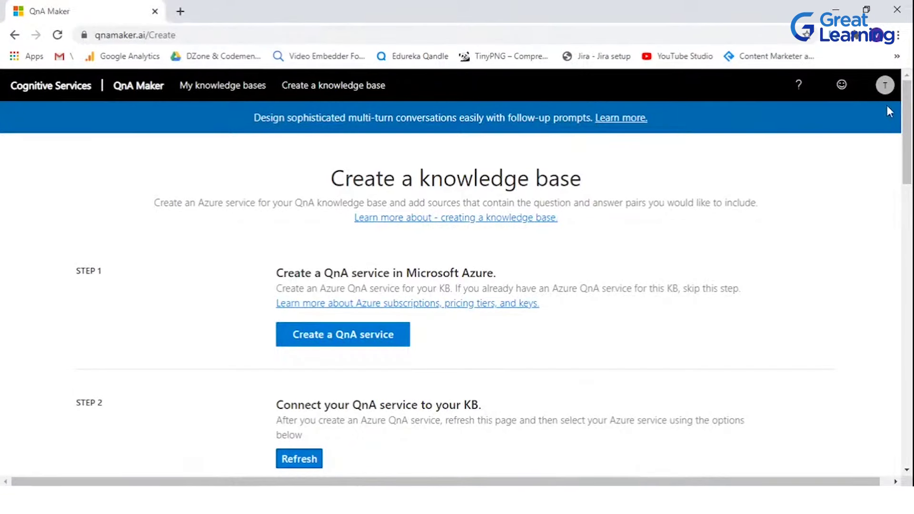
left_click(883, 86)
left_click(705, 230)
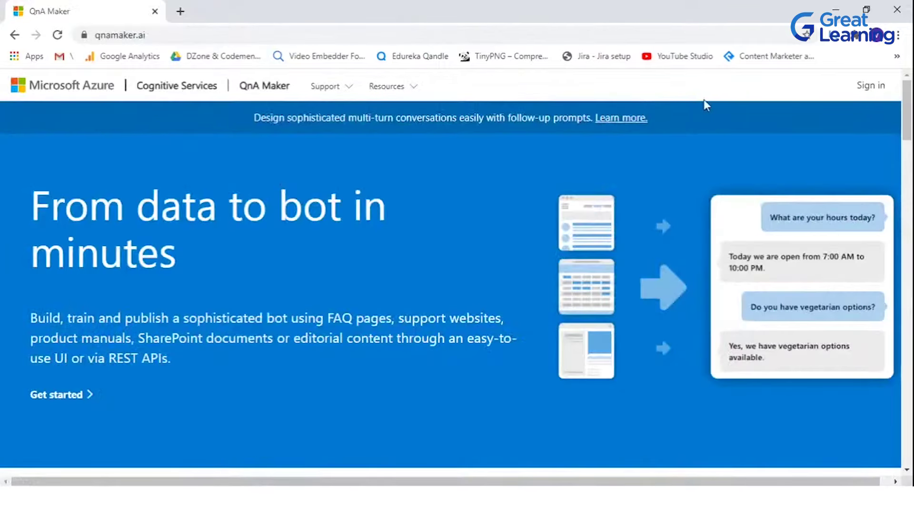
Step: Sign back in with the tutorial Microsoft account and go to Create a knowledge base
left_click(864, 87)
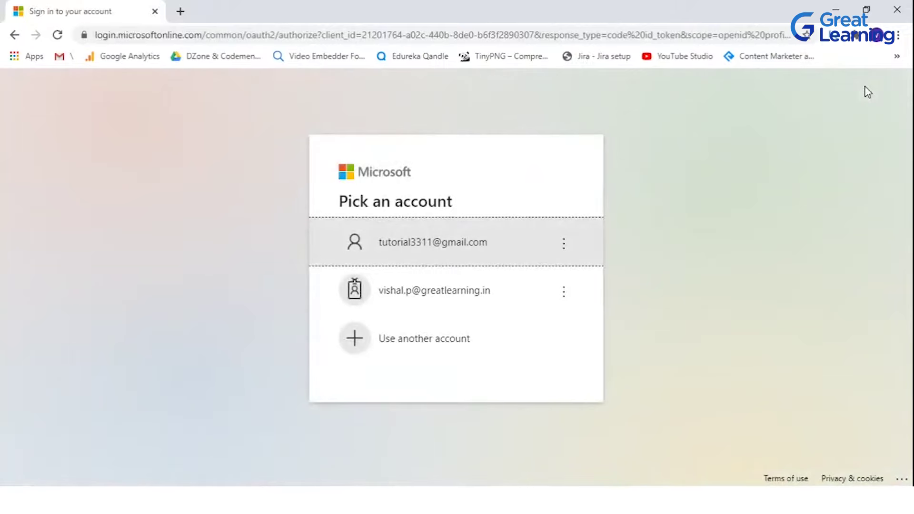
left_click(414, 252)
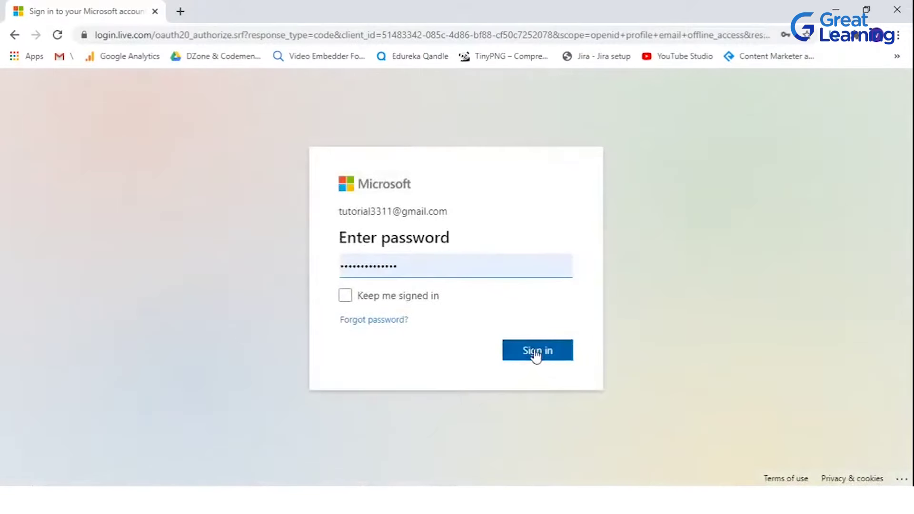
left_click(536, 353)
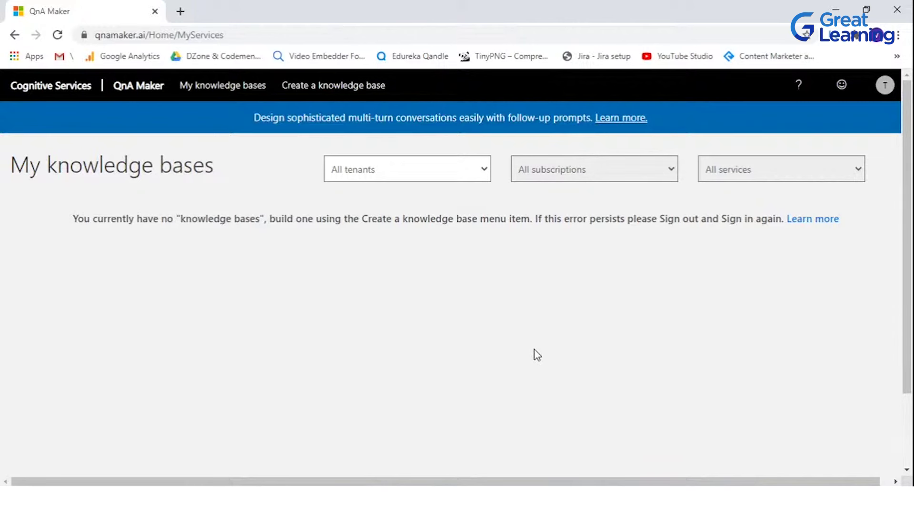
left_click(308, 93)
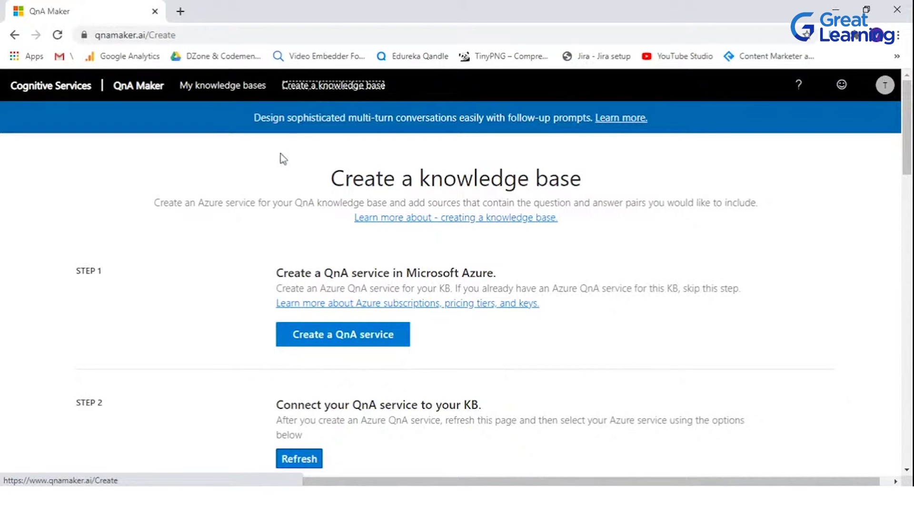
Step: Start 'Create a QnA service' and submit the texted sign-in verification code
scroll(322, 330, "down", 1)
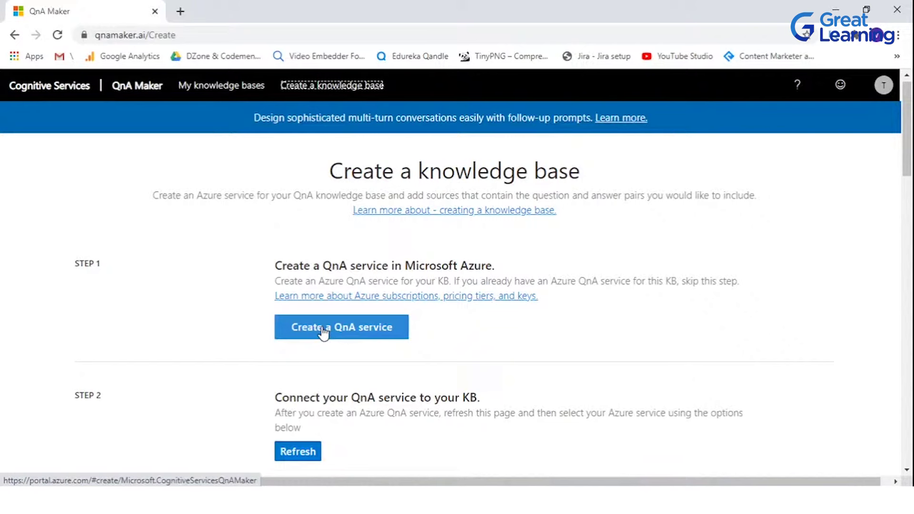
left_click(327, 332)
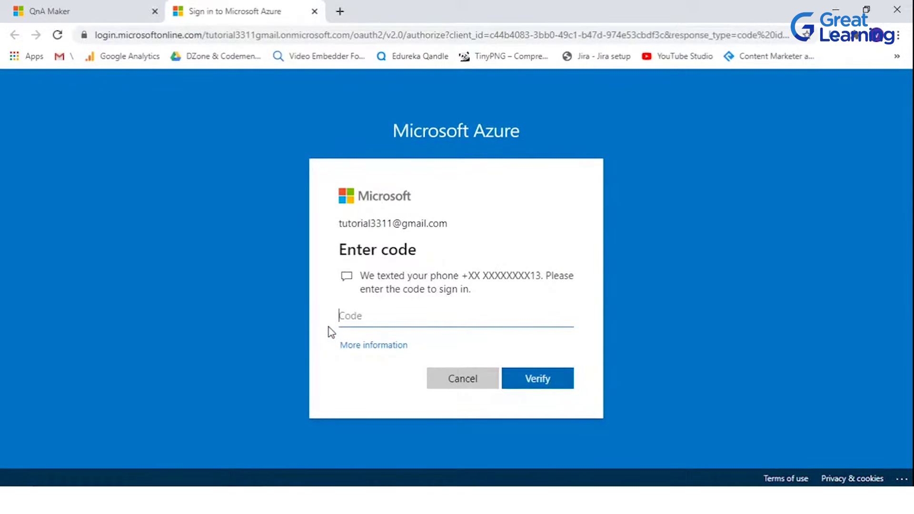
key("Return")
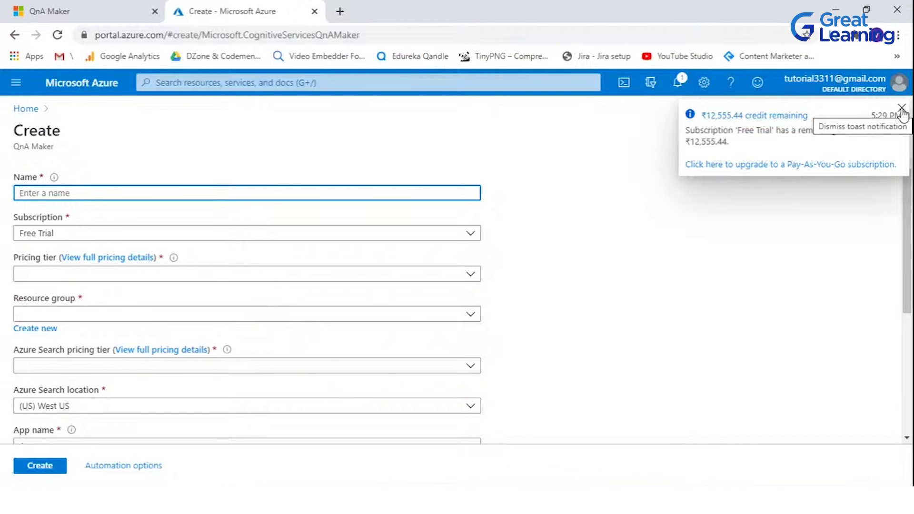
Step: Name the resource AzureDemoBot321 with Free F0 pricing and Free F (3 Indexes) search tiers
left_click(901, 110)
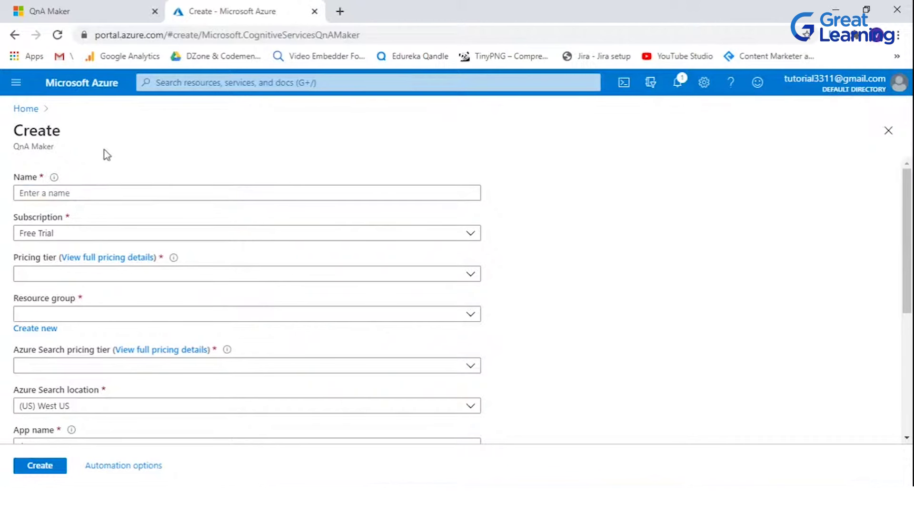
left_click(58, 191)
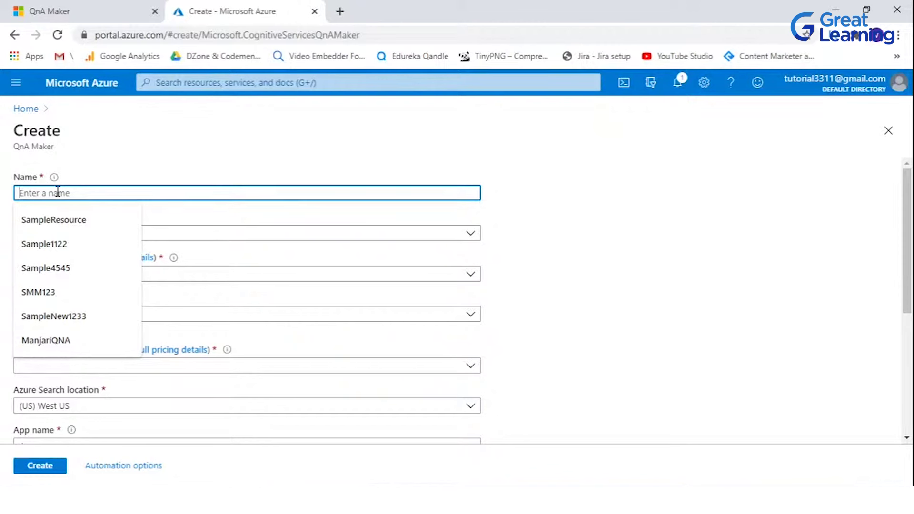
type("AzureDemo")
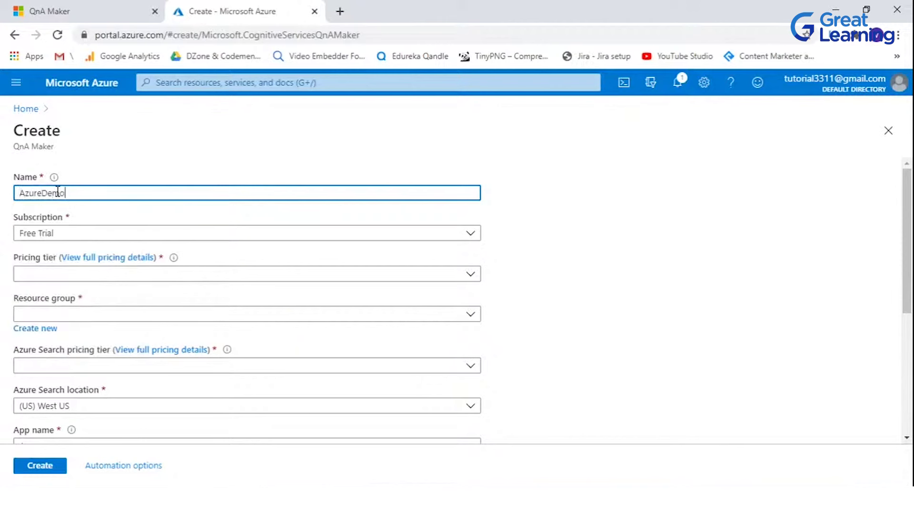
type("Bot321")
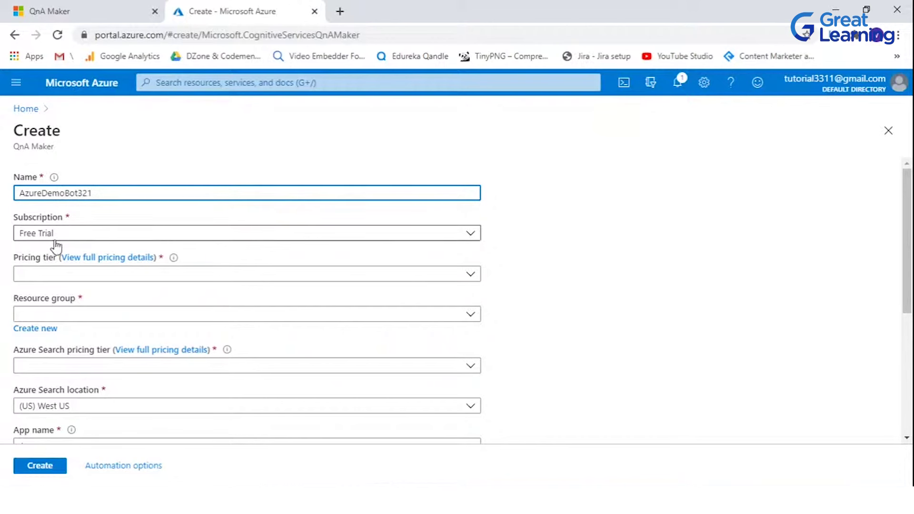
left_click(38, 276)
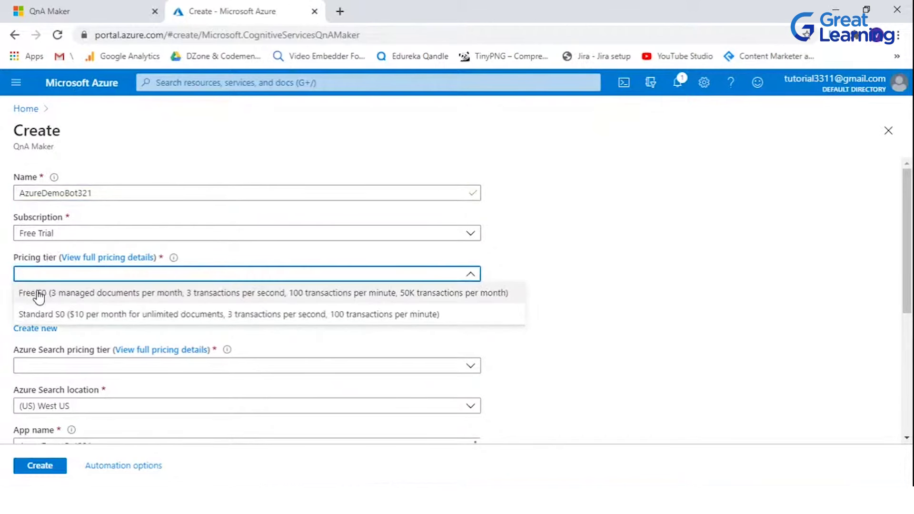
left_click(39, 293)
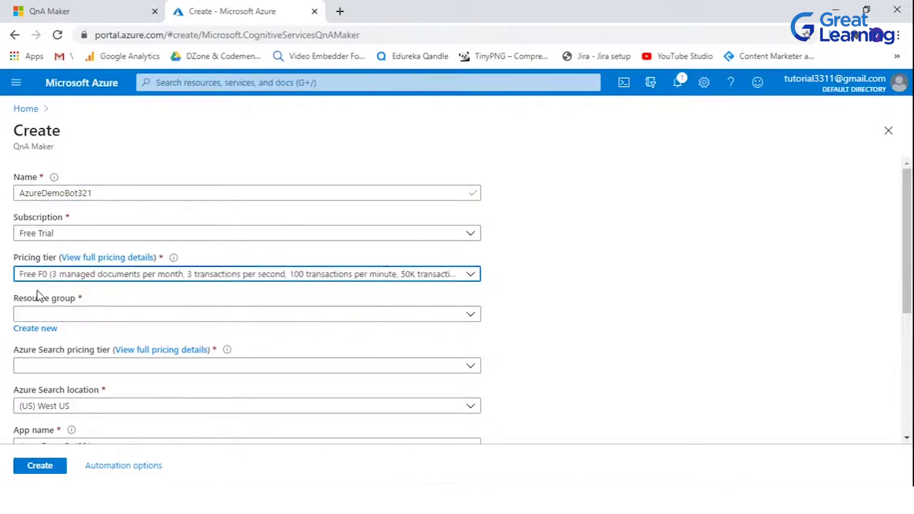
left_click(39, 366)
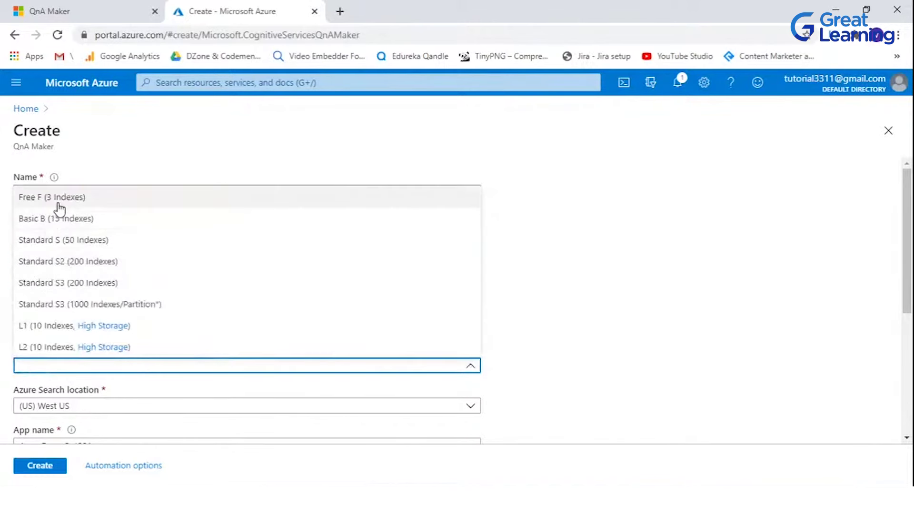
left_click(59, 198)
Step: Start a new resource group named AzureDemoBot321, pasting the copied resource name
left_click(44, 316)
left_click(153, 190)
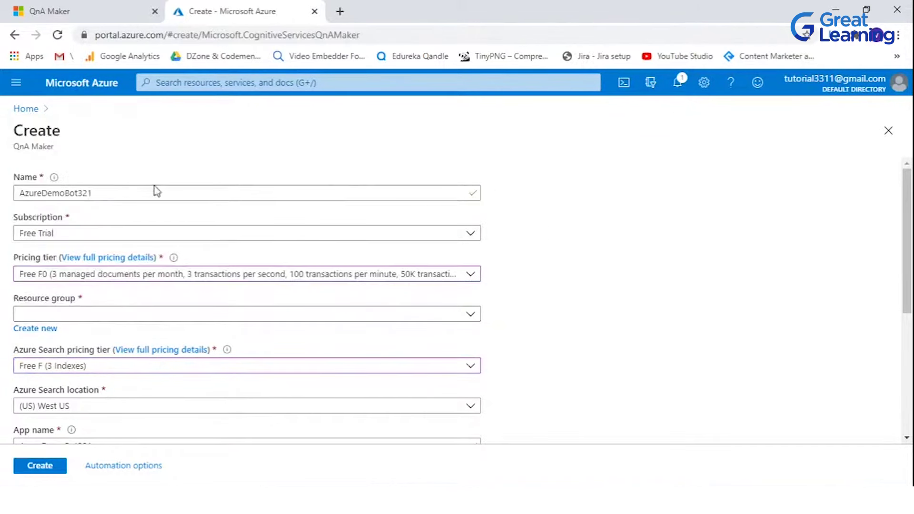
left_click_drag(139, 192, 2, 181)
key("ctrl+c")
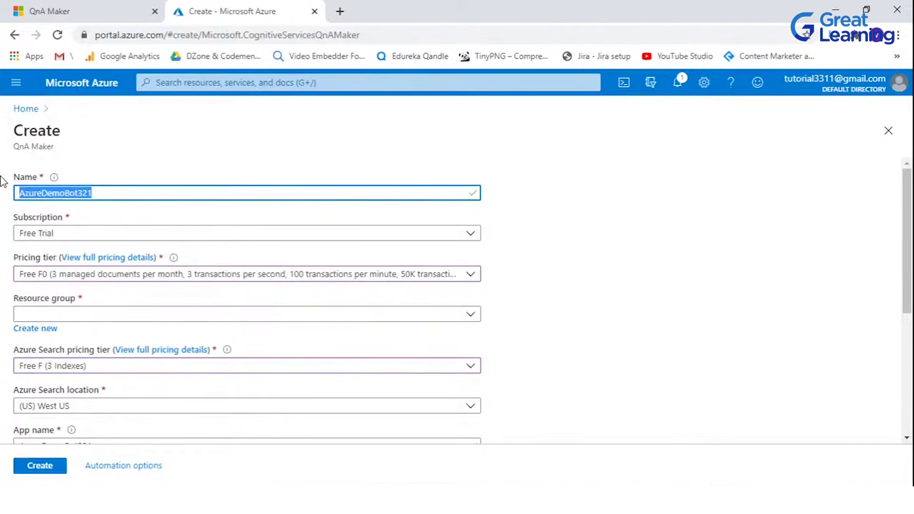
left_click(28, 330)
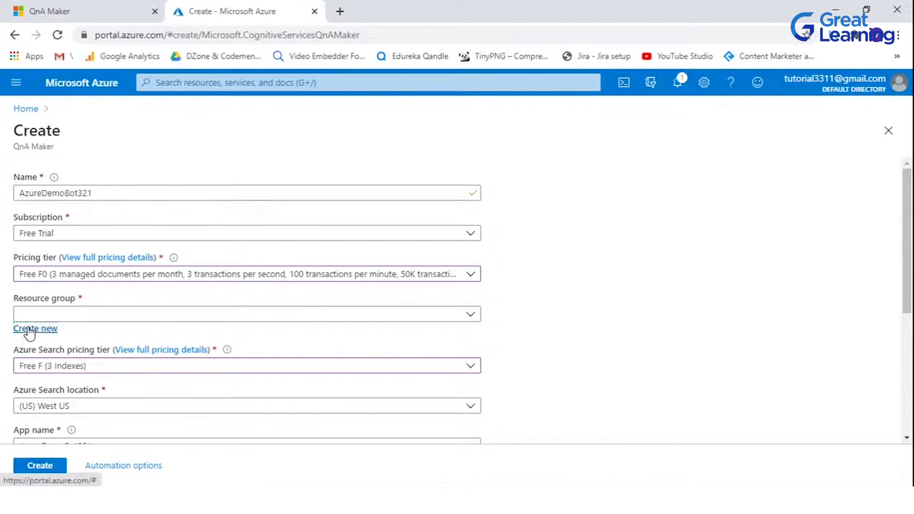
key("ctrl+v")
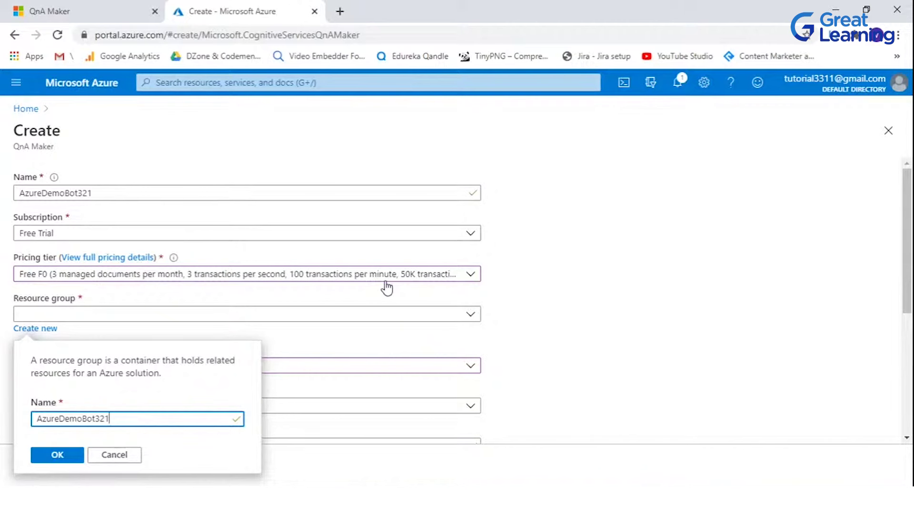
Step: Confirm the new resource group and set its and the Azure Search location to West US 2
left_click(57, 458)
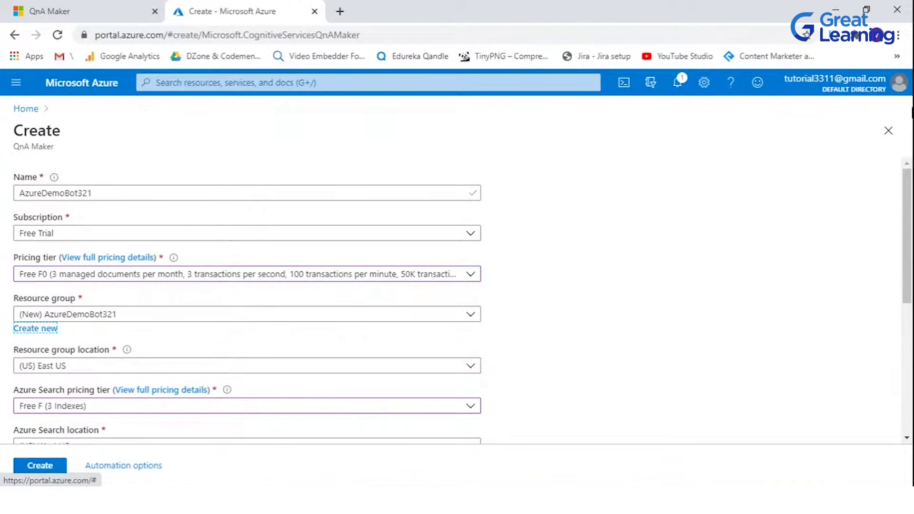
left_click_drag(911, 203, 911, 241)
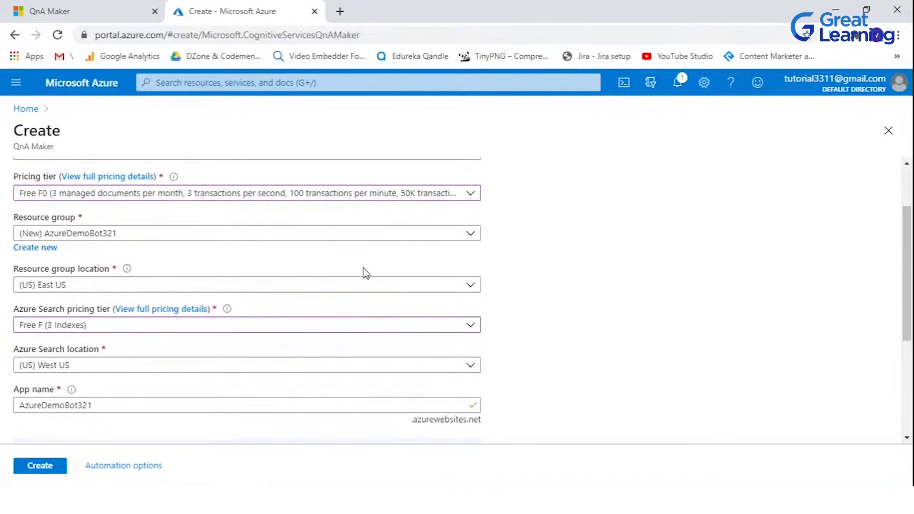
left_click(277, 286)
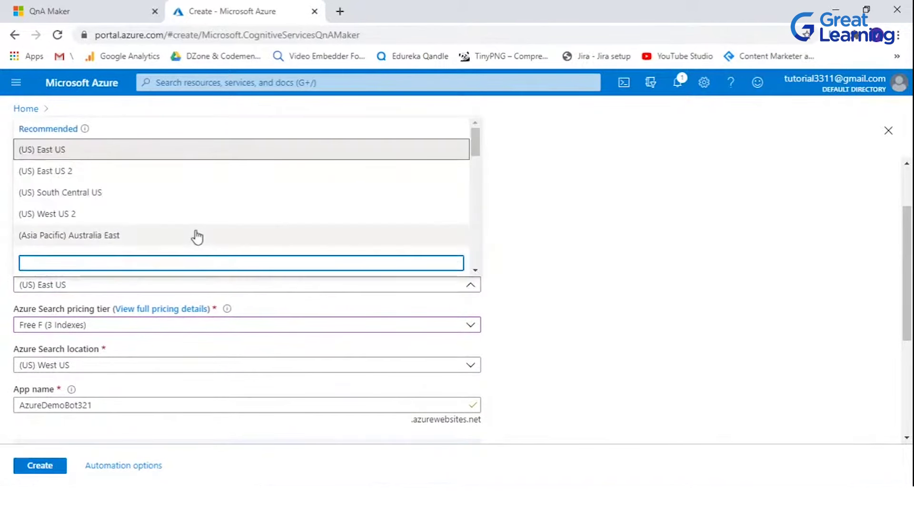
left_click(476, 143)
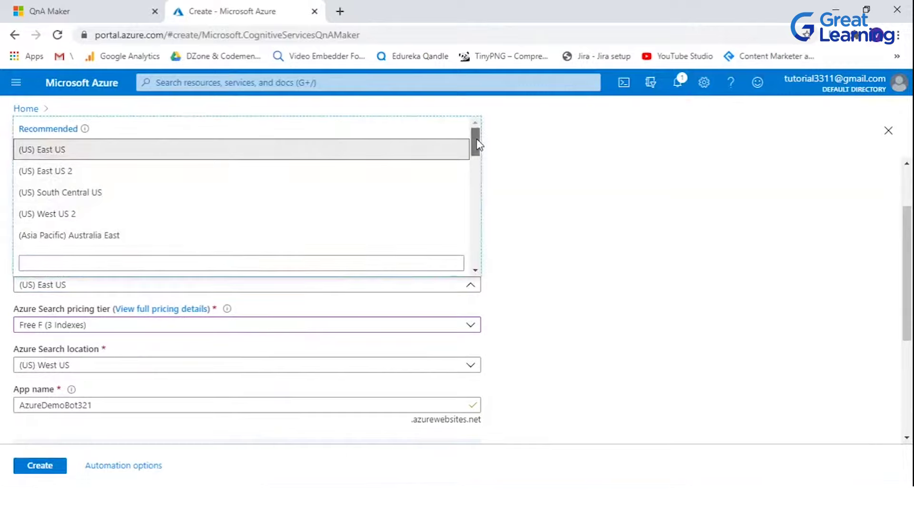
left_click(159, 213)
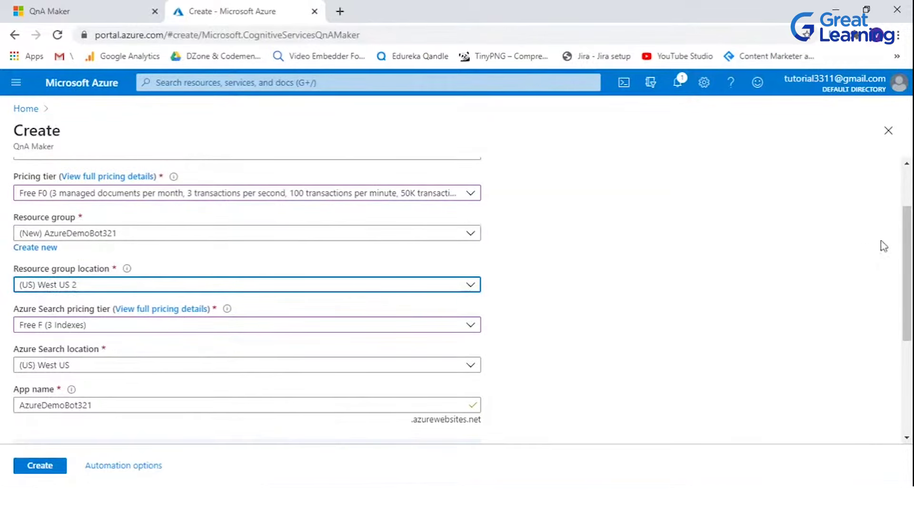
scroll(911, 228, "up", 3)
left_click_drag(911, 228, 911, 301)
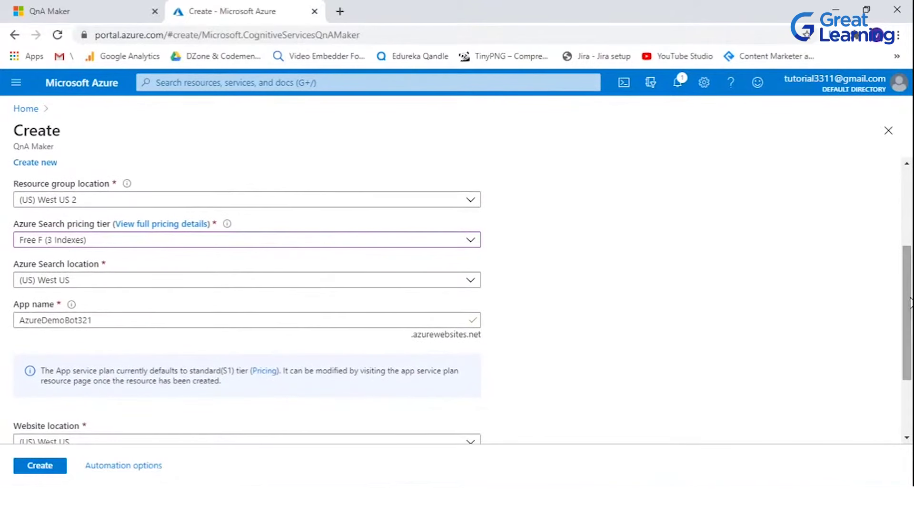
left_click(159, 280)
left_click_drag(479, 375, 468, 328)
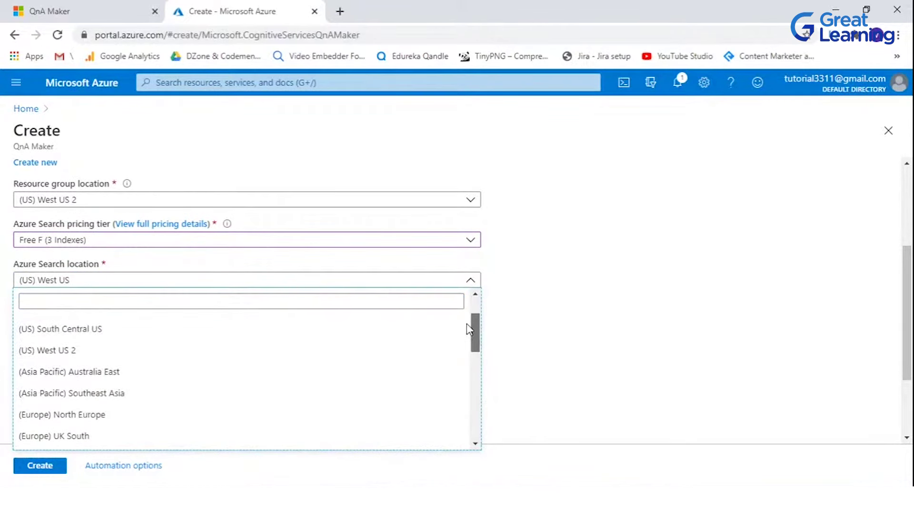
left_click(135, 352)
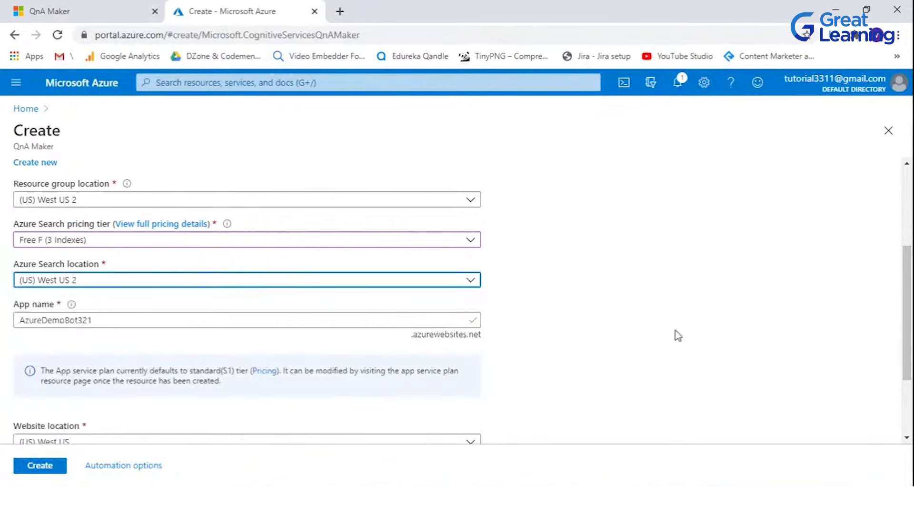
Step: Set both the website and App insights locations to (US) West US 2
scroll(910, 325, "down", 1)
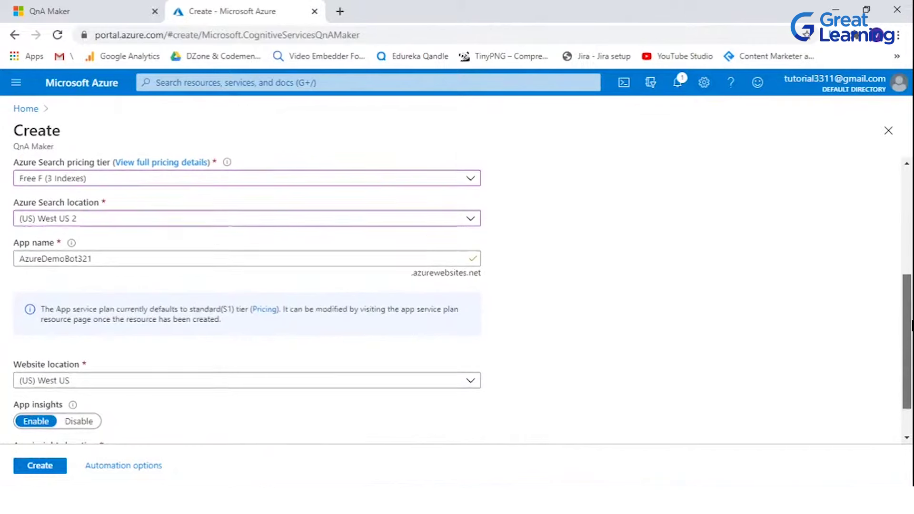
scroll(909, 325, "down", 1)
left_click(433, 337)
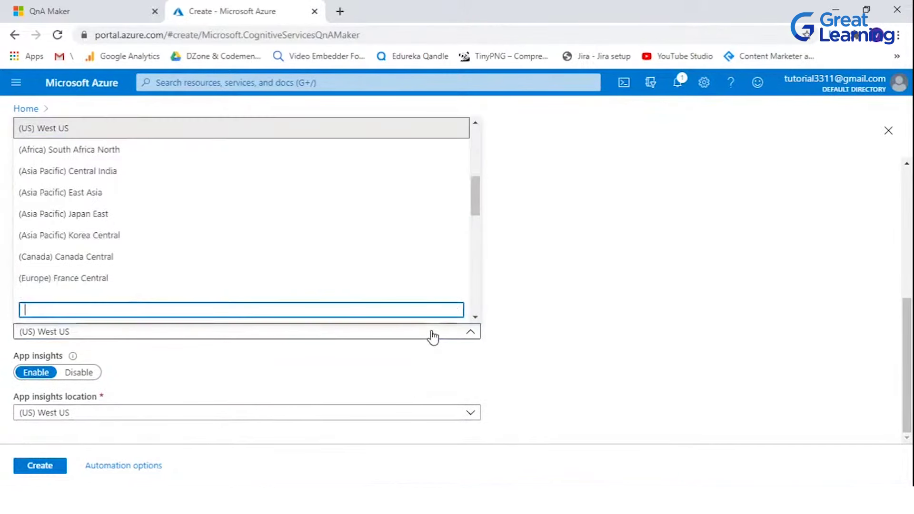
left_click(471, 194)
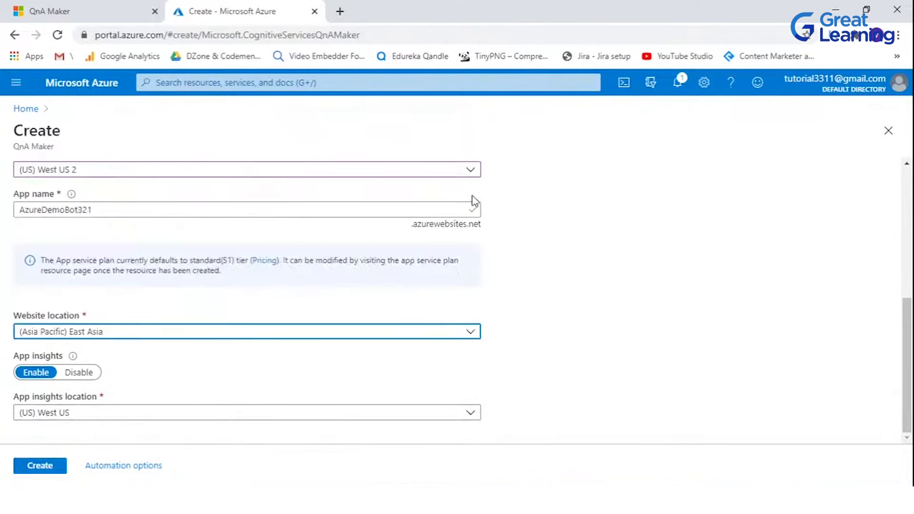
left_click(420, 336)
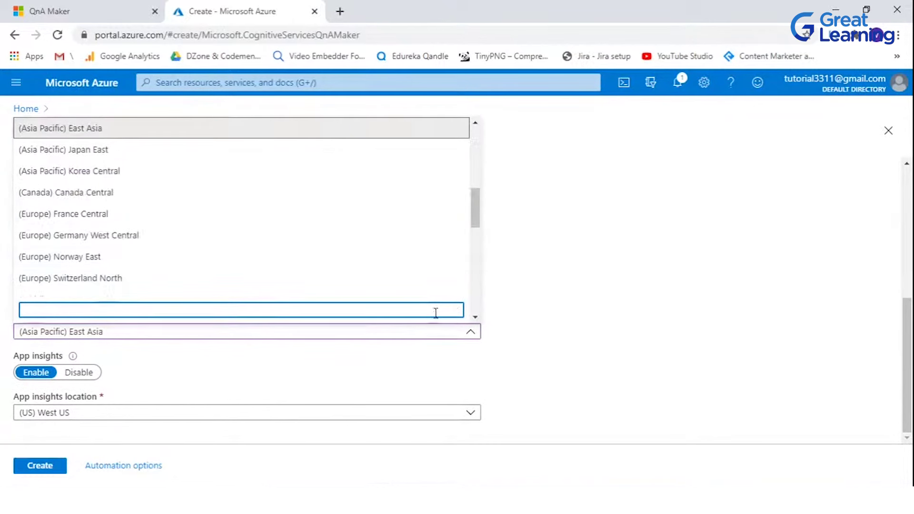
left_click_drag(475, 208, 488, 164)
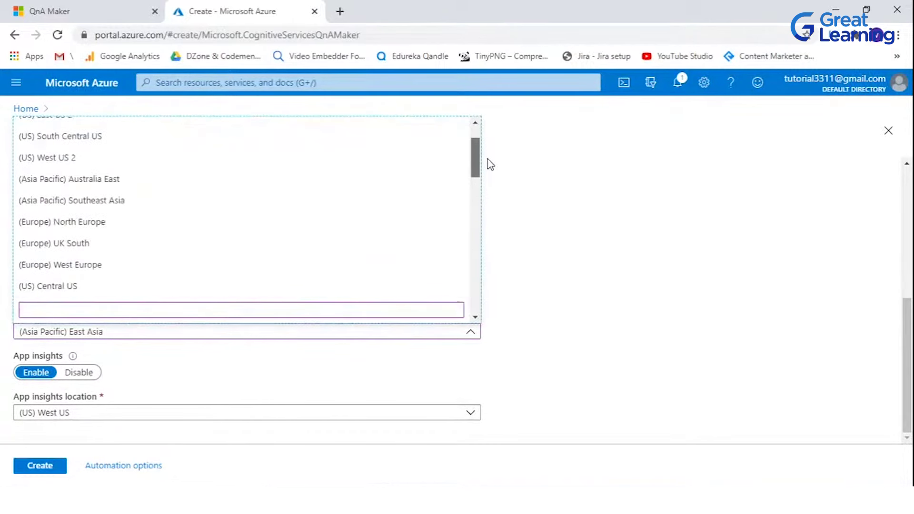
left_click(372, 167)
left_click(907, 333)
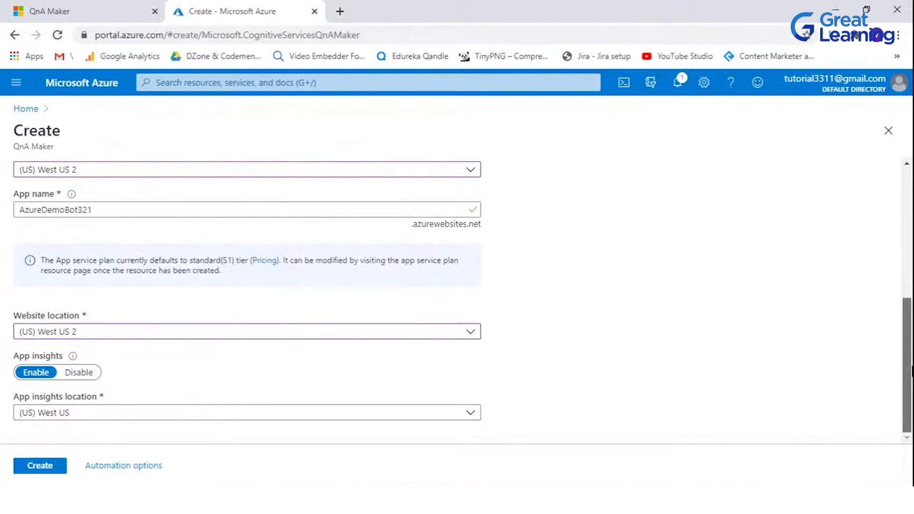
left_click(469, 416)
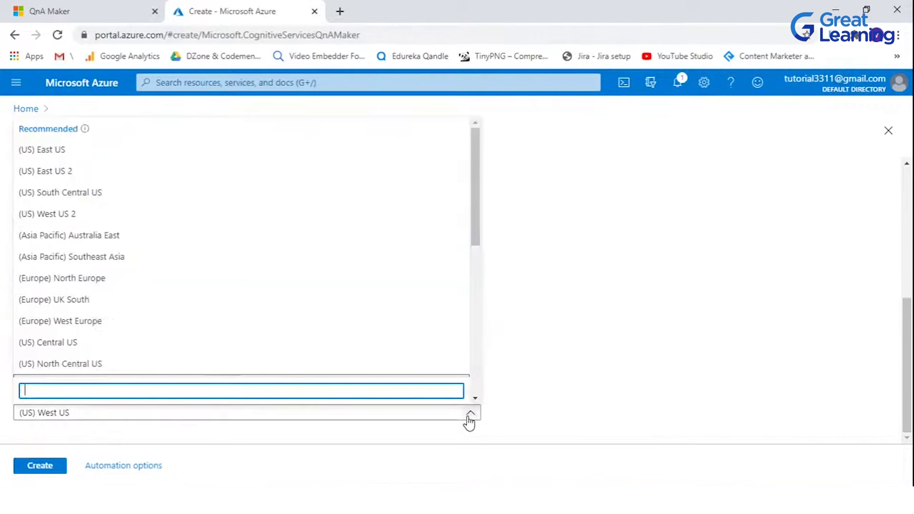
mouse_move(473, 173)
left_mouse_down()
mouse_move(475, 202)
mouse_move(476, 177)
left_mouse_up()
left_click(326, 209)
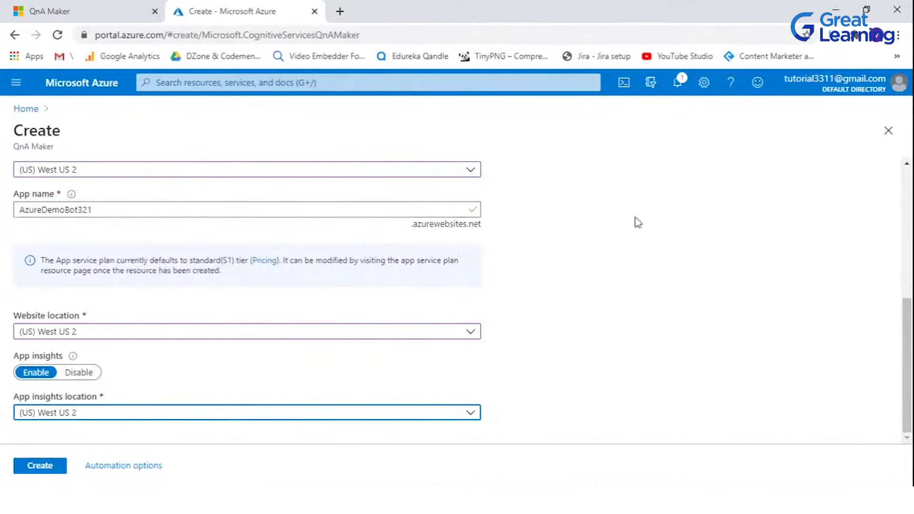
left_click_drag(911, 318, 899, 191)
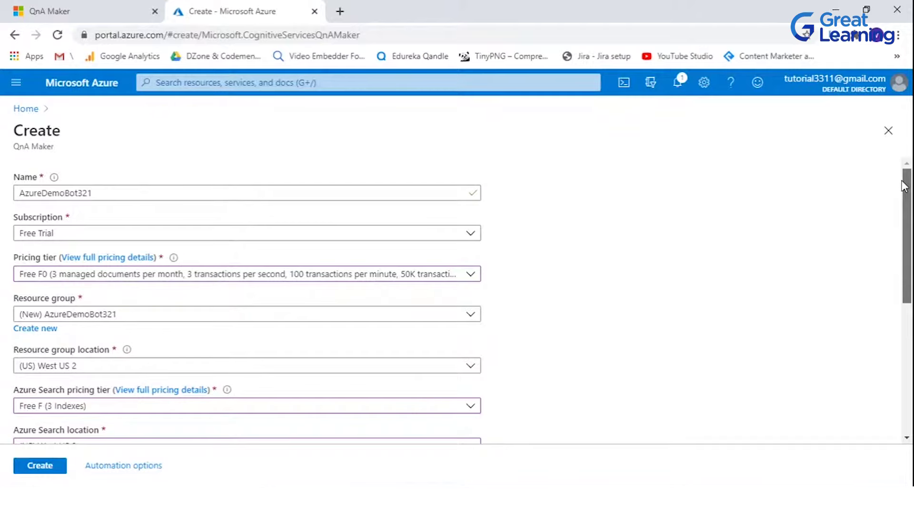
left_click_drag(905, 195, 911, 343)
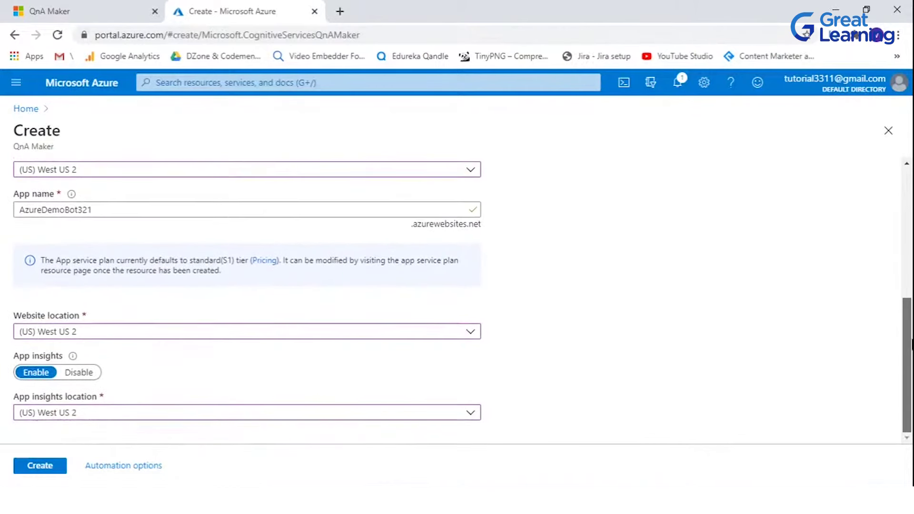
Step: Create the AzureDemoBot321 QnA Maker service and load facebook.com in a new tab
left_click(45, 466)
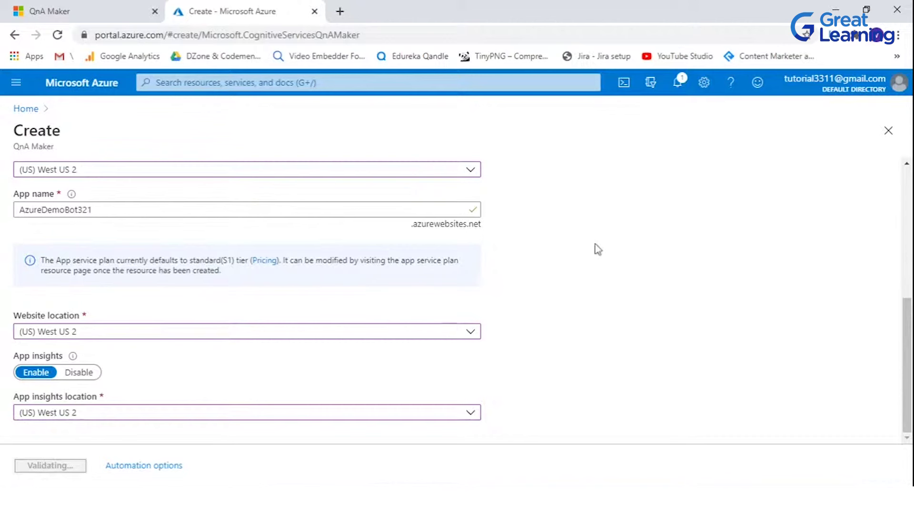
left_click(339, 11)
type("fa")
key("Return")
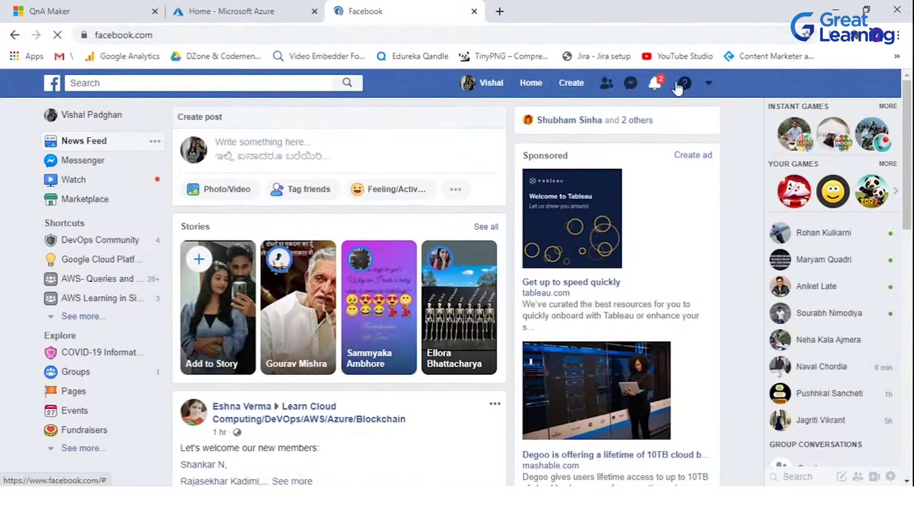
Step: Create a business or brand Page named AzureBot321 with the Education category
left_click(569, 85)
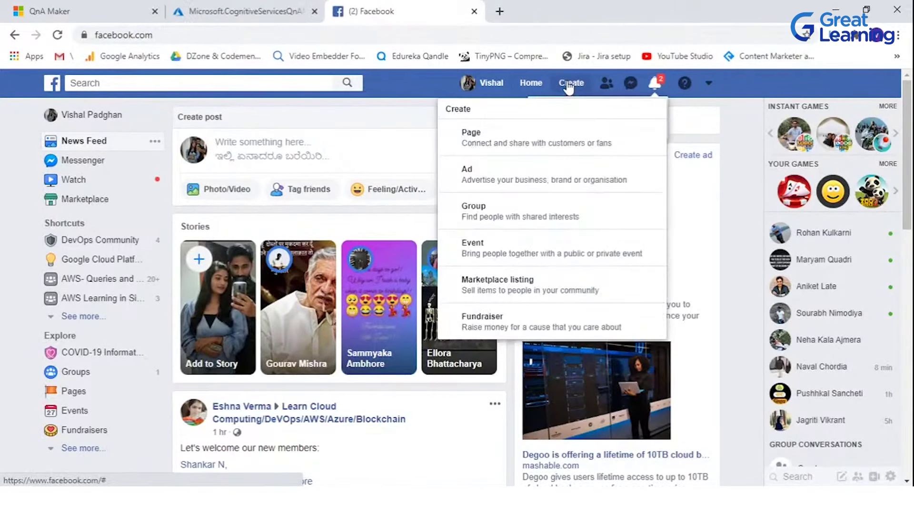
left_click(504, 139)
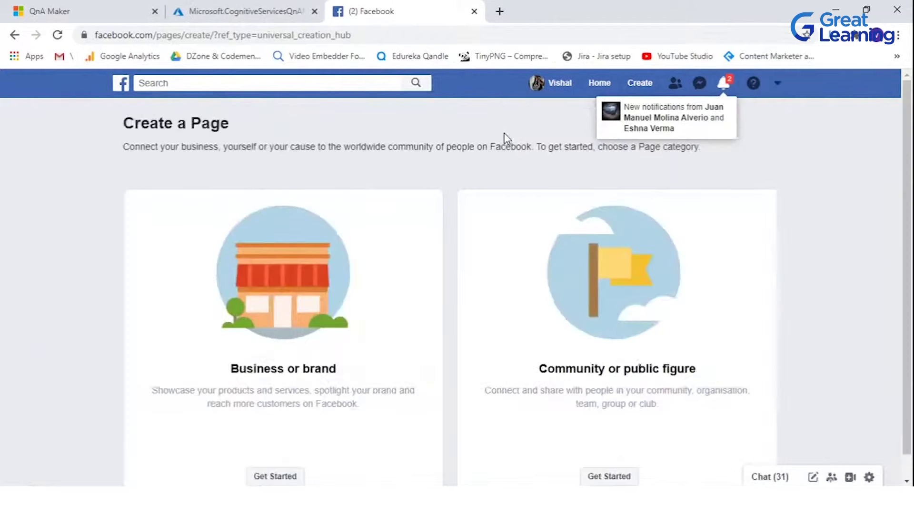
left_click(254, 476)
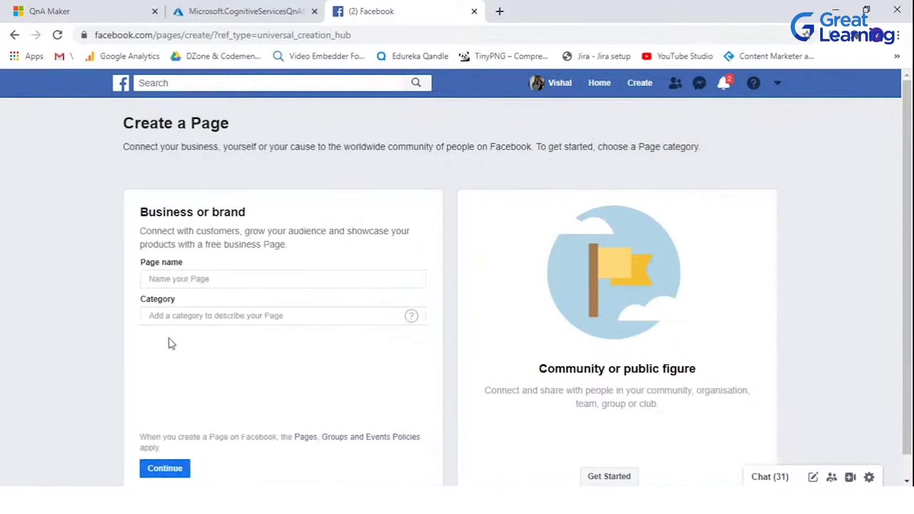
left_click(231, 278)
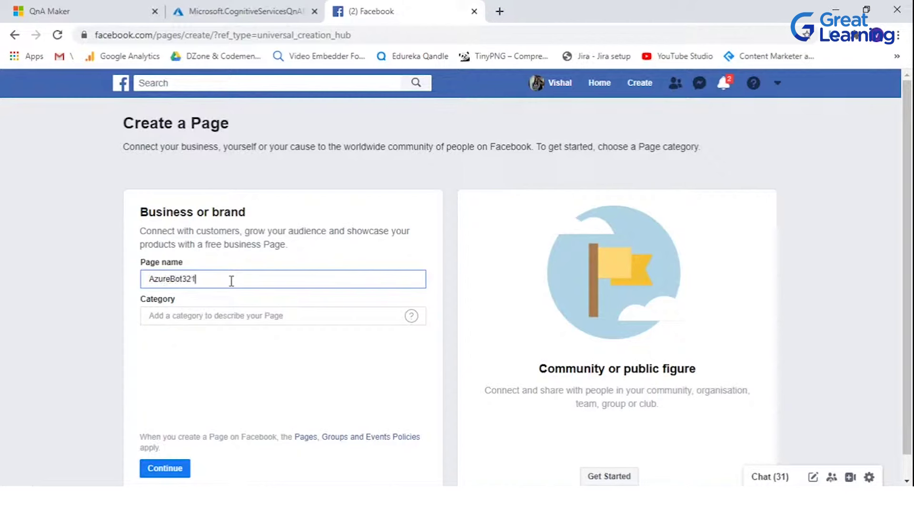
left_click(180, 316)
type("Edu")
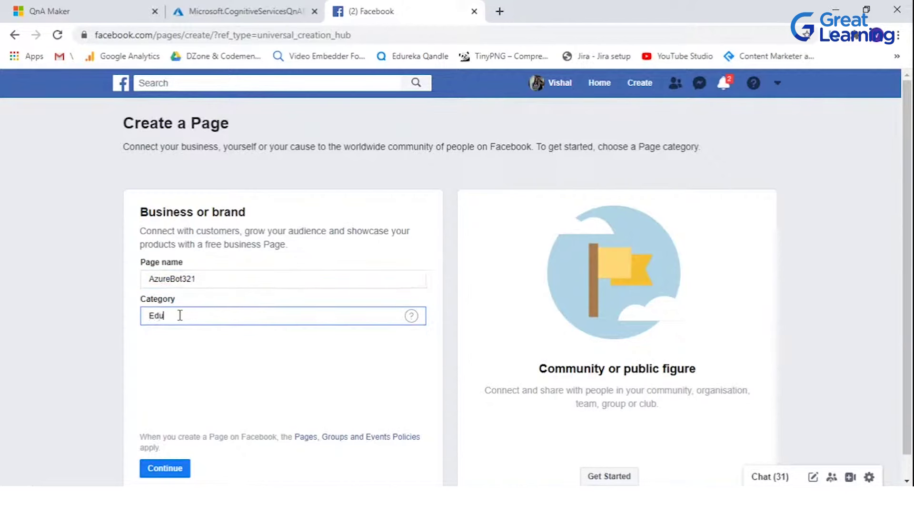
left_click(159, 347)
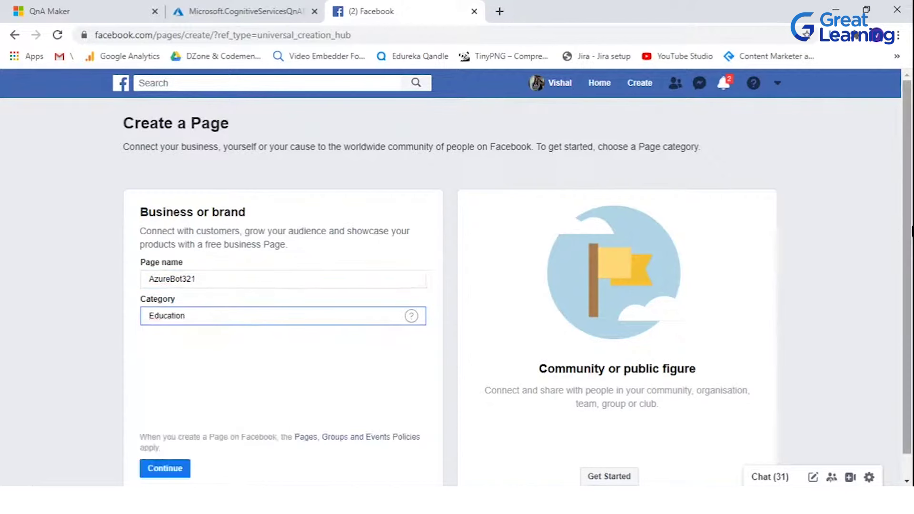
left_click(163, 469)
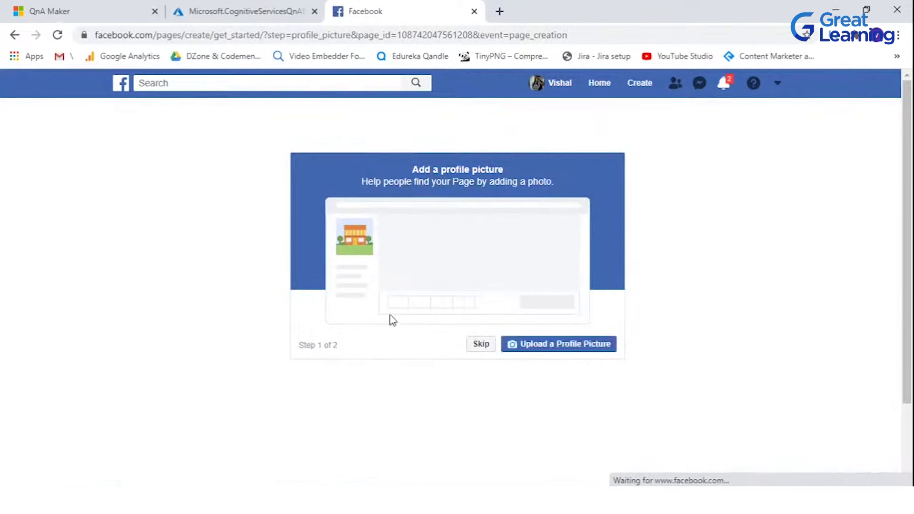
Step: Upload a profile picture from D:\Great Learning\Live Session GLA\ProfilePicture and select the same photo for the cover
left_click(541, 352)
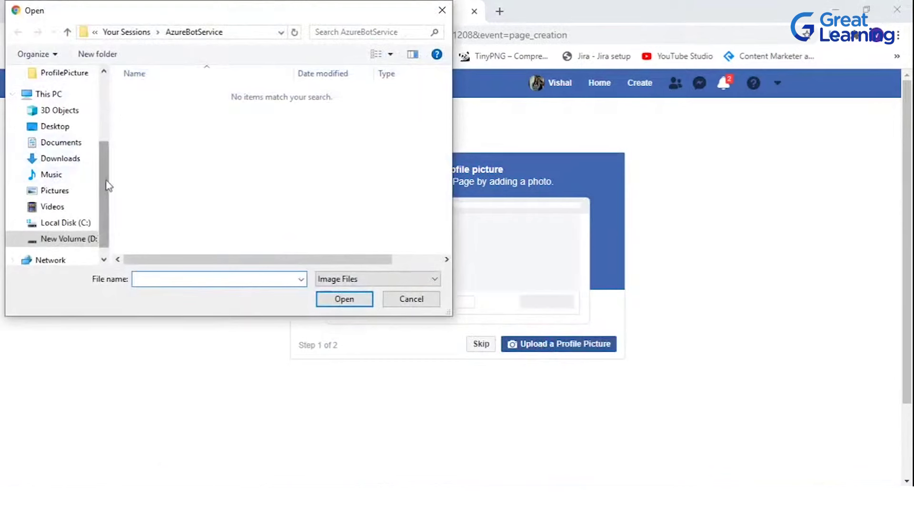
scroll(109, 186, "up", 4)
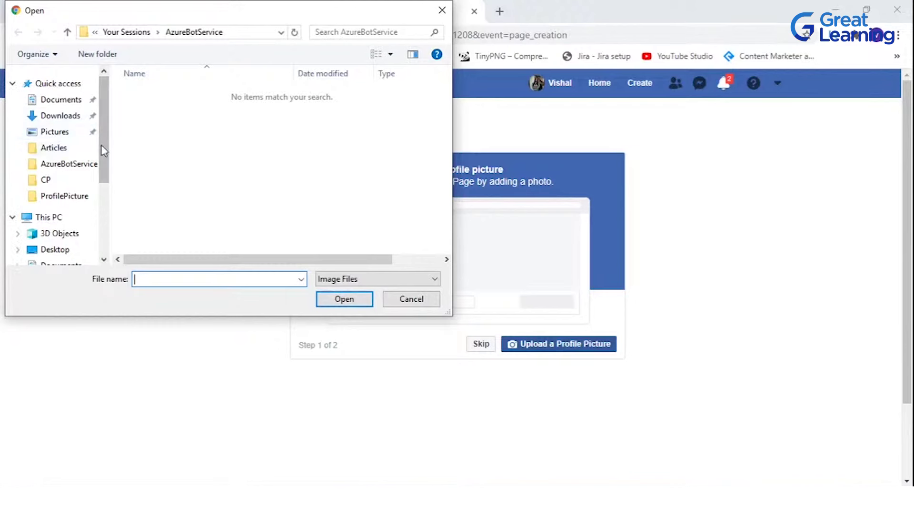
scroll(104, 151, "down", 2)
left_click(51, 175)
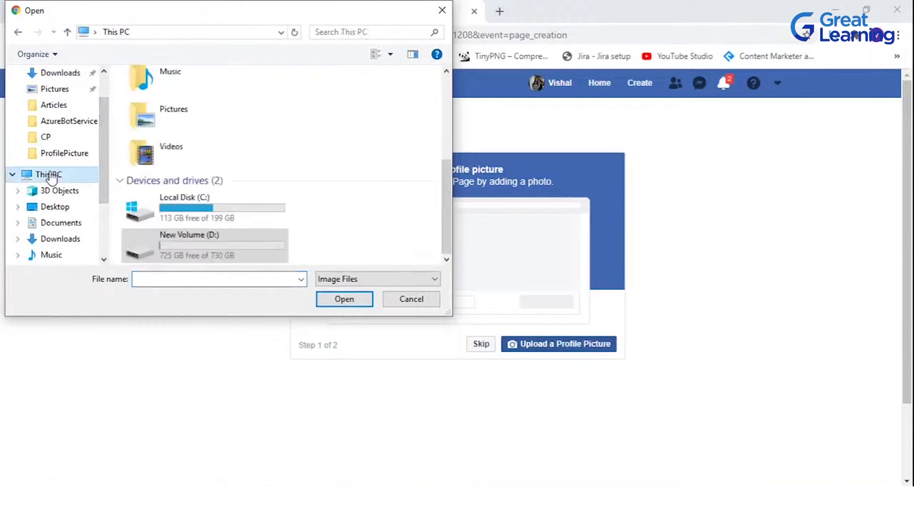
double_click(183, 245)
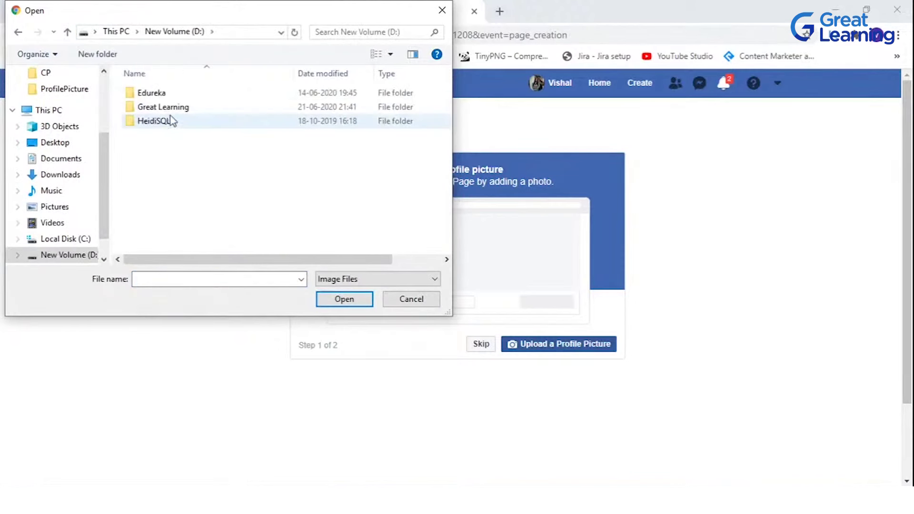
double_click(153, 107)
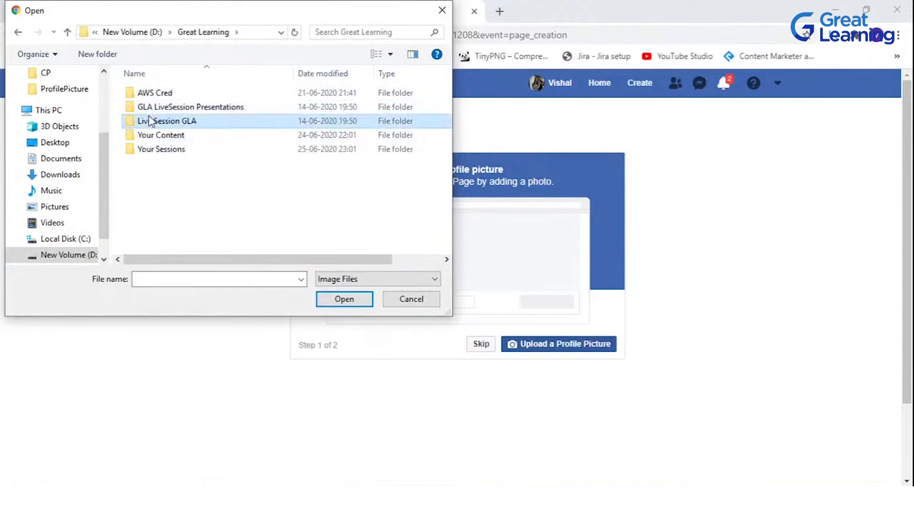
double_click(149, 120)
double_click(151, 118)
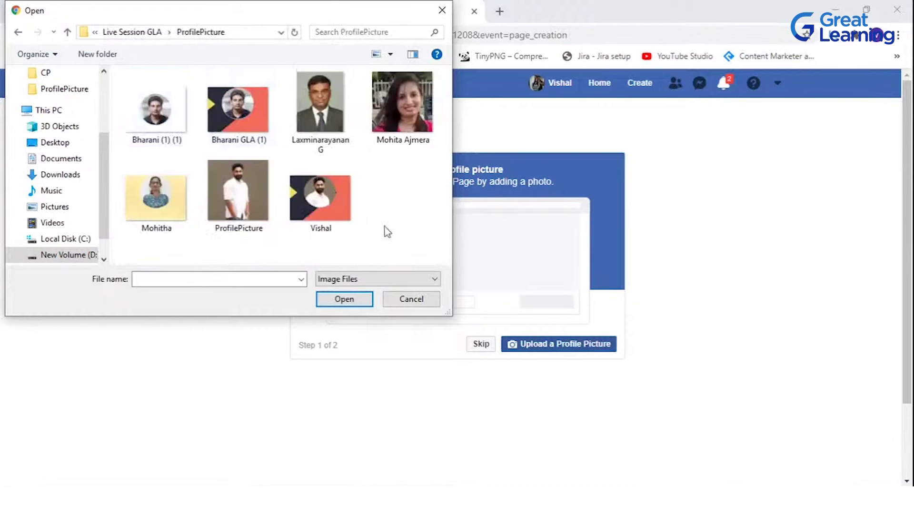
left_click(315, 215)
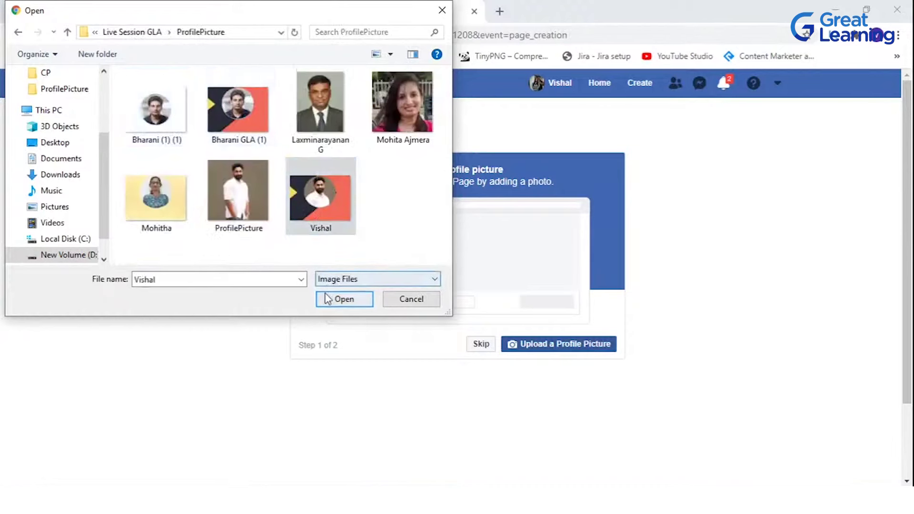
left_click(327, 298)
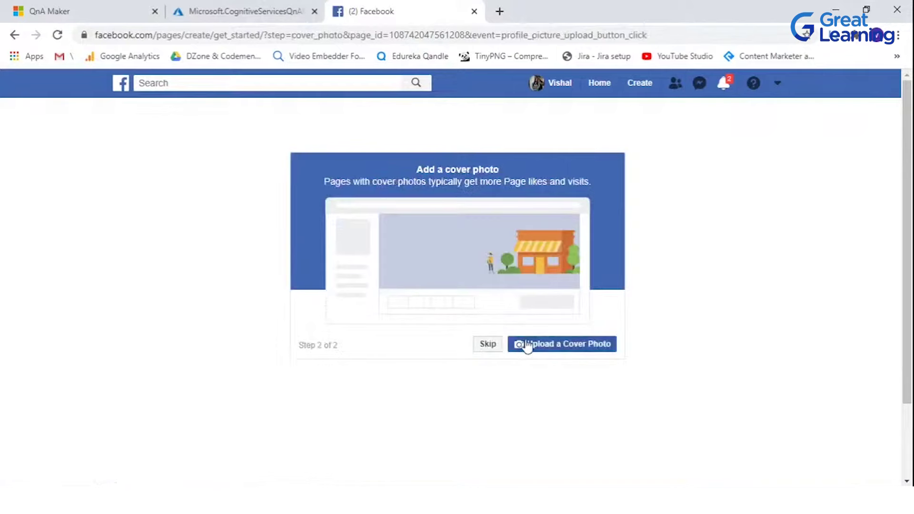
left_click(517, 345)
left_click(307, 193)
Step: Confirm the cover photo, view the AzureBot321 Page's About info, and return to the Azure tab
left_click(346, 302)
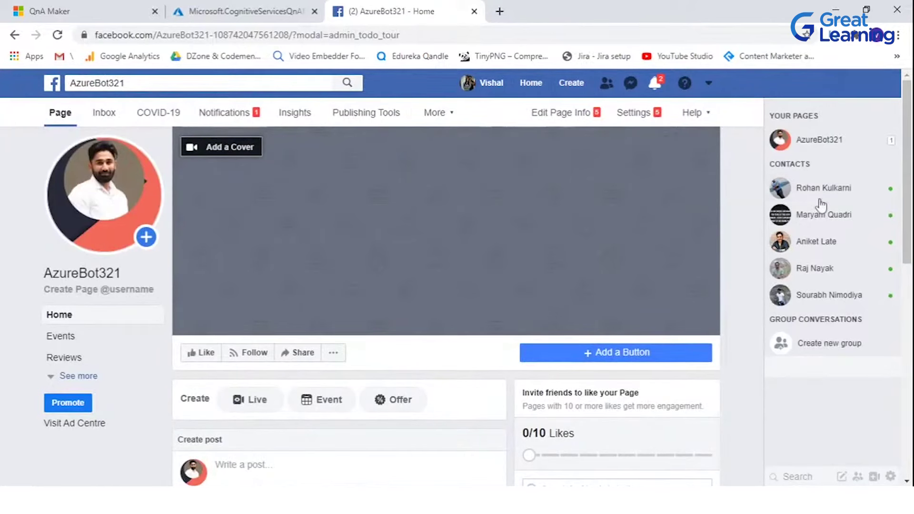
left_click_drag(909, 132, 911, 281)
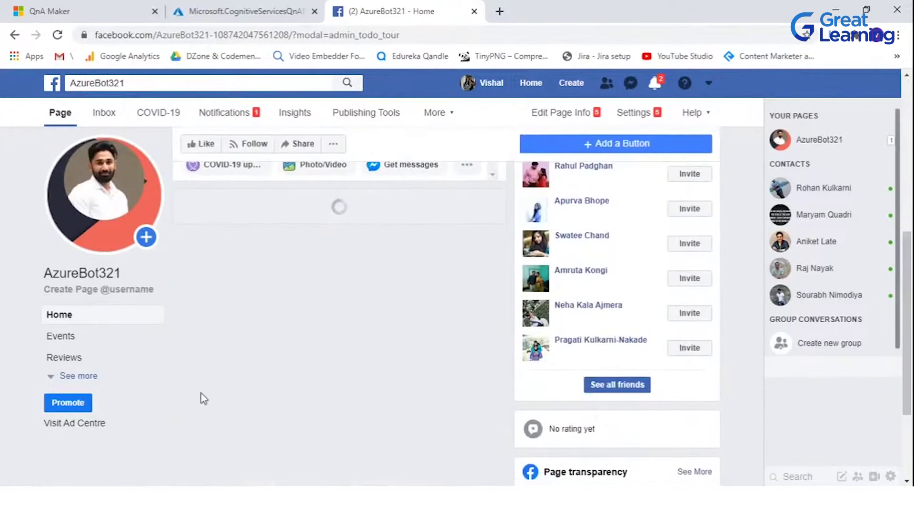
left_click(66, 376)
left_click(52, 380)
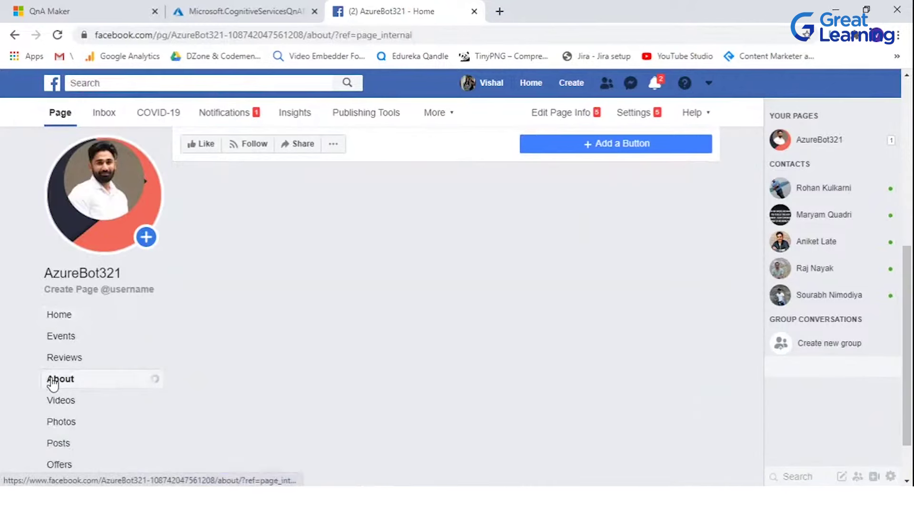
left_click_drag(909, 260, 911, 349)
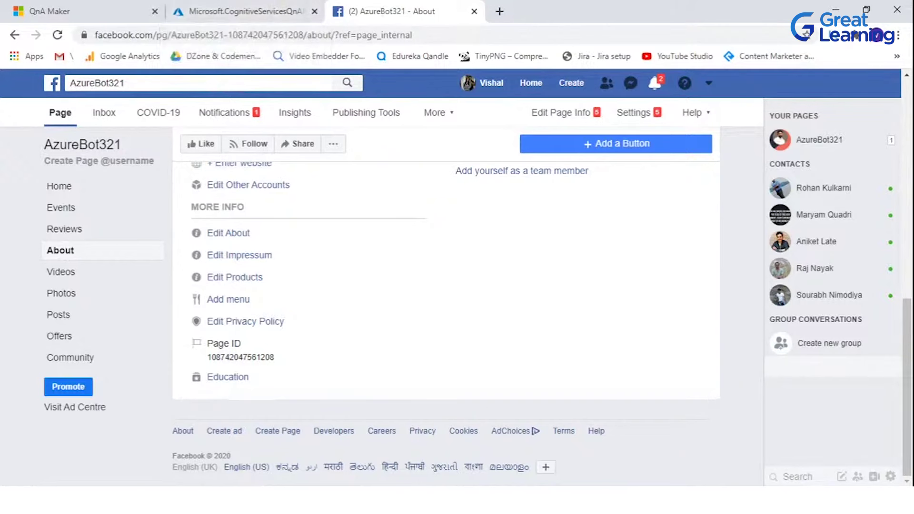
left_click(220, 7)
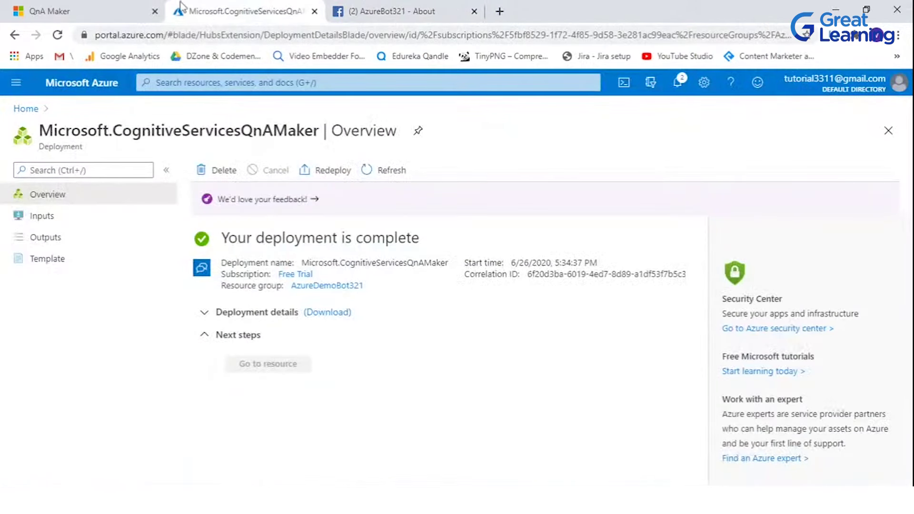
Step: Refresh the Azure deployment overview and reload the QnA Maker knowledge base creation page
left_click(57, 35)
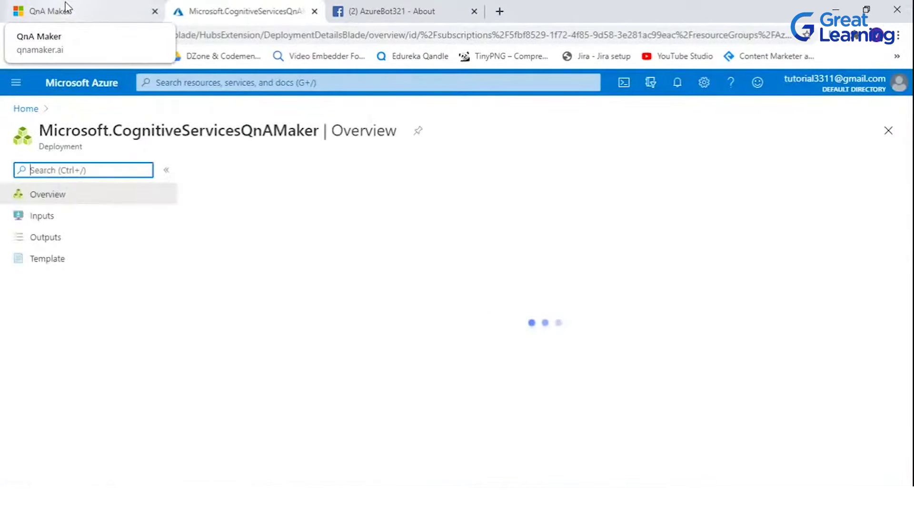
left_click(65, 7)
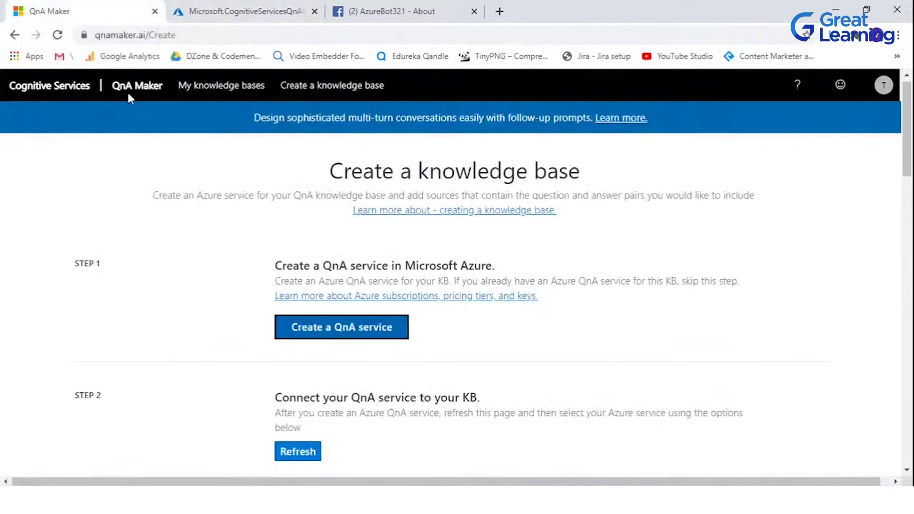
left_click(57, 35)
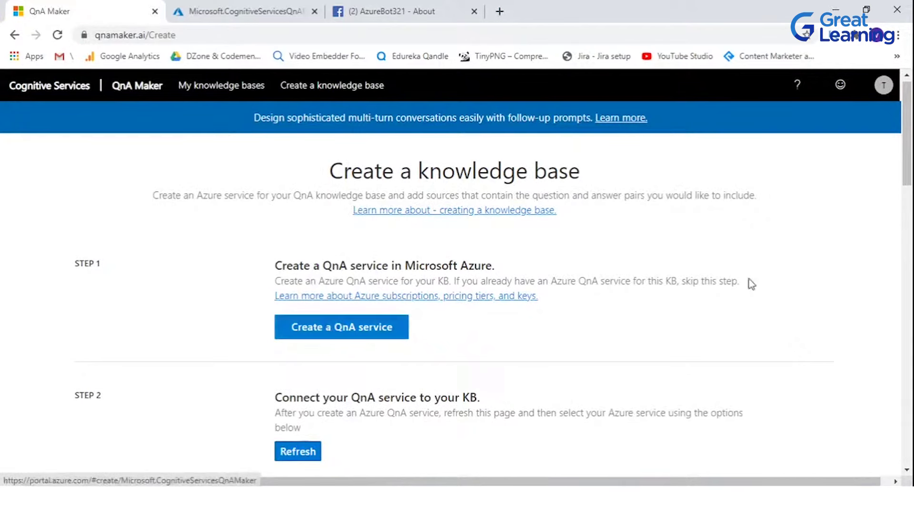
left_click_drag(906, 238, 906, 209)
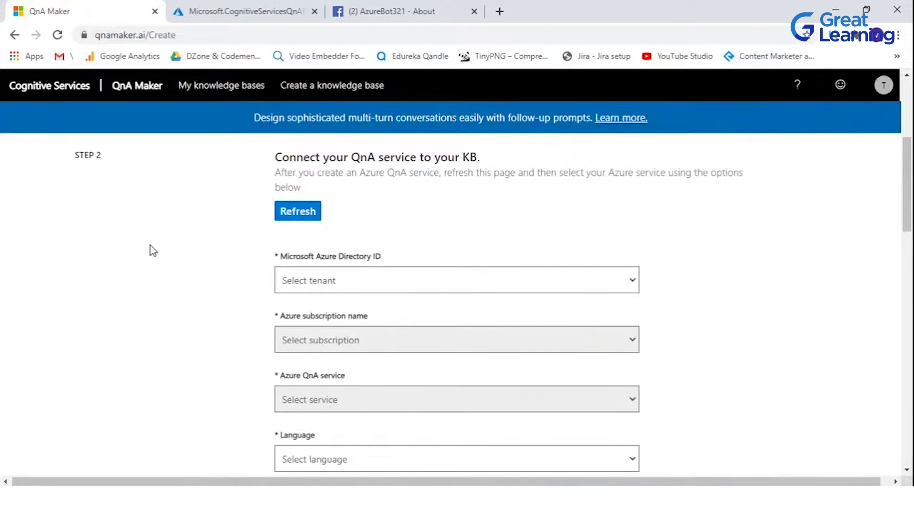
Step: Pick Default Directory as the Azure tenant, find no subscription listed, and reload the page
left_click(409, 284)
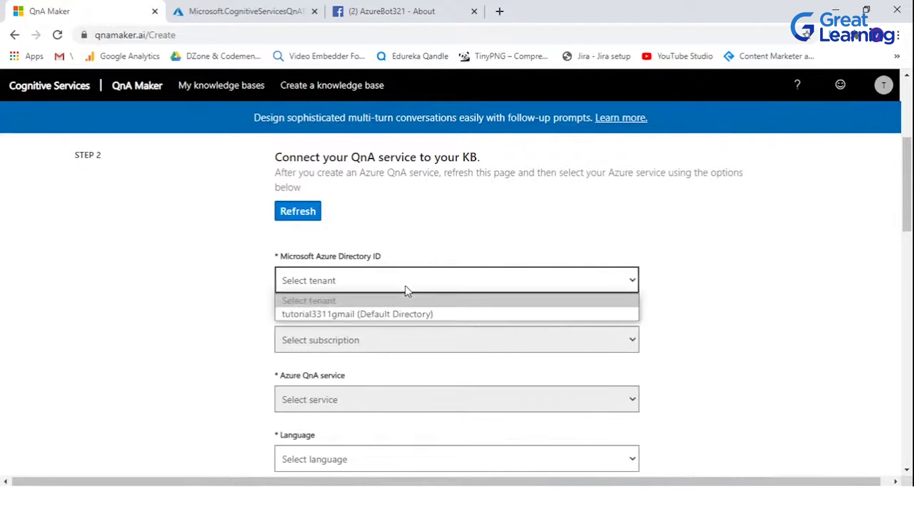
left_click(363, 316)
left_click(361, 342)
left_click(361, 344)
left_click(361, 344)
left_click(362, 344)
left_click(362, 344)
left_click(361, 343)
left_click(362, 343)
left_click(362, 344)
left_click(362, 343)
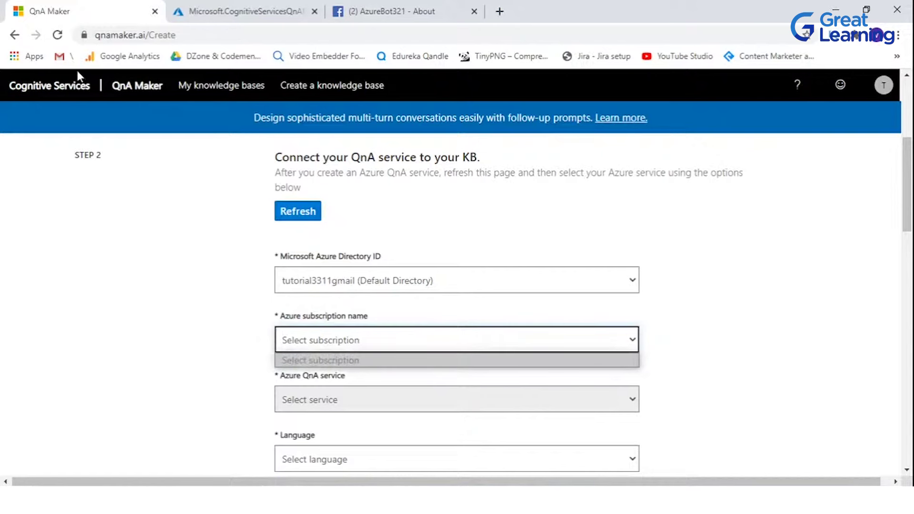
left_click(58, 37)
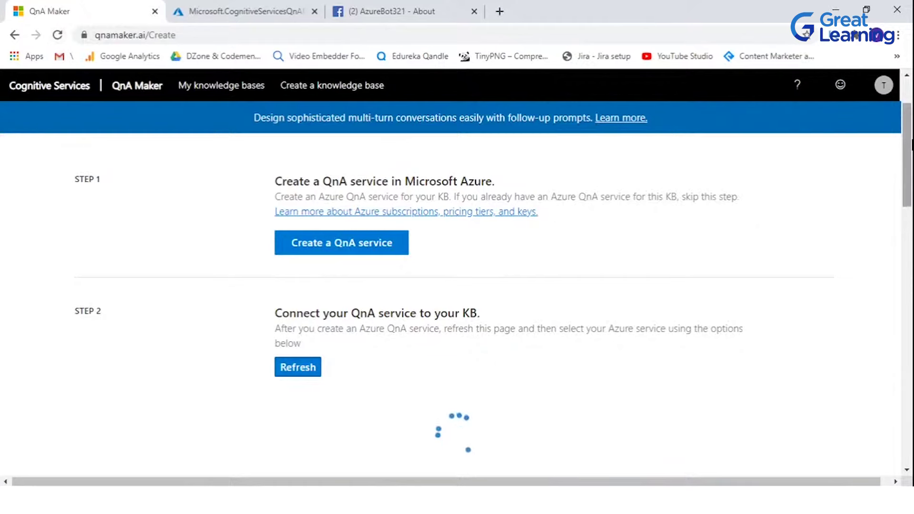
Step: Choose Default Directory as the tenant and check the subscription list, which is empty
left_click_drag(910, 124, 910, 173)
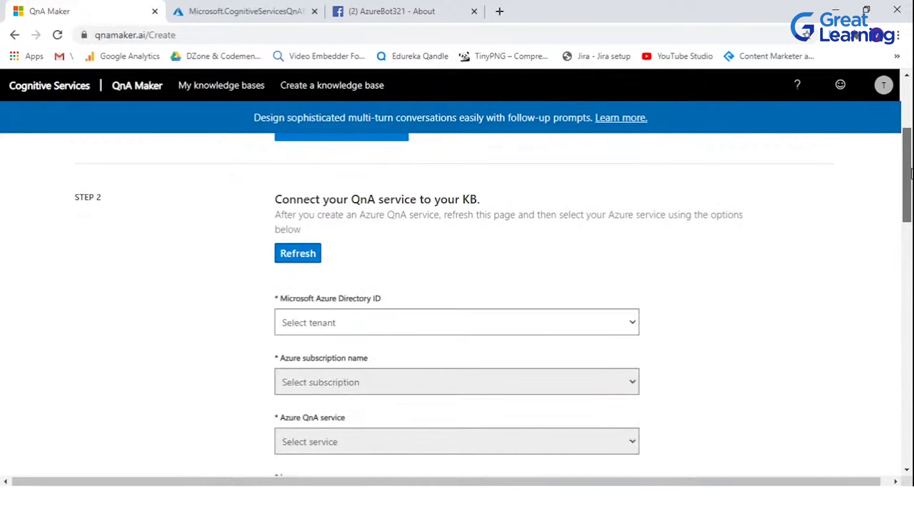
left_click_drag(910, 173, 910, 190)
left_click(495, 247)
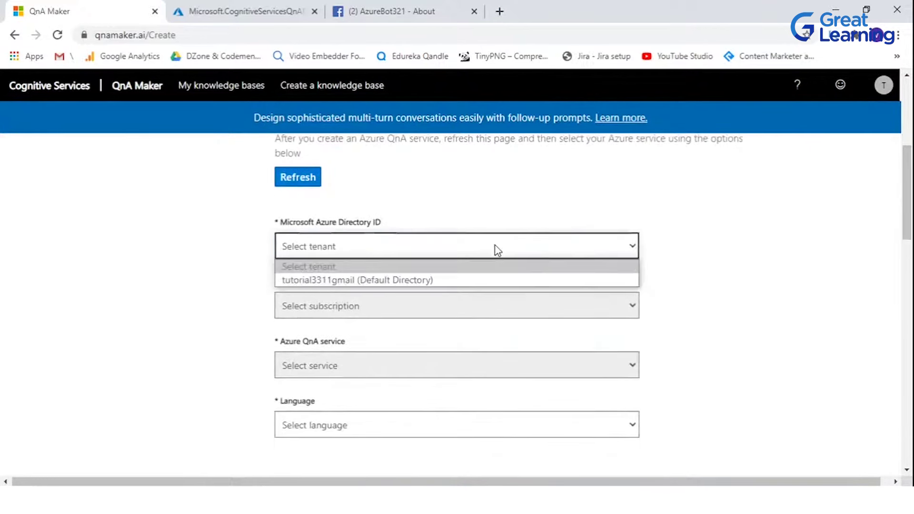
left_click(409, 280)
left_click(378, 308)
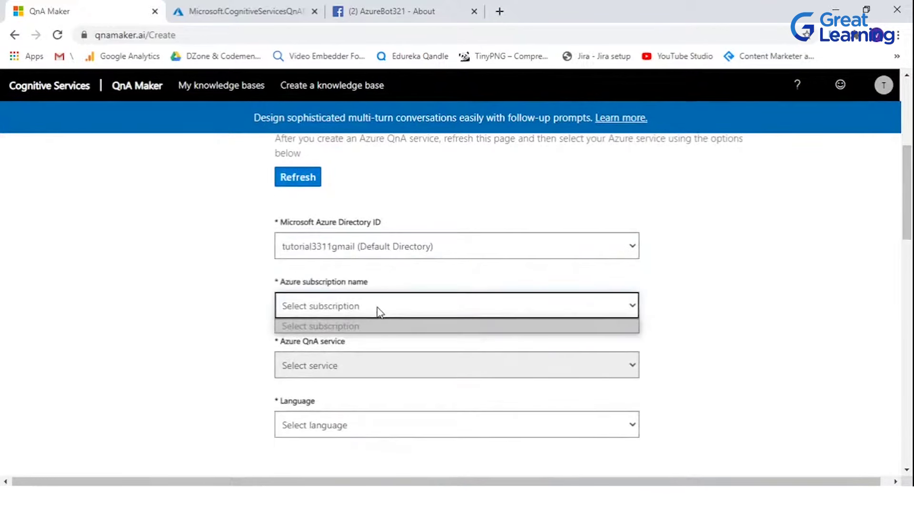
left_click(321, 355)
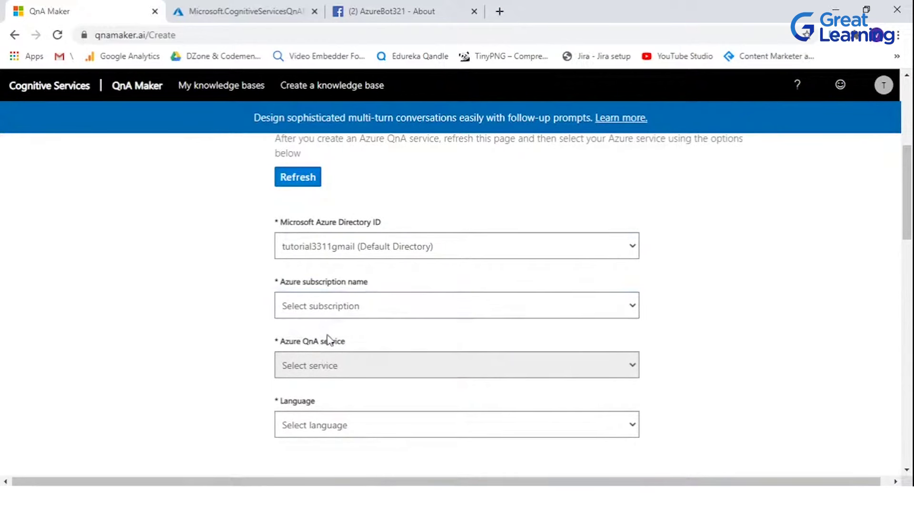
Step: Retry the still-empty subscription list several times, then sign out of the account
left_click(332, 311)
left_click(307, 342)
left_click(335, 308)
left_click(312, 340)
left_click(367, 311)
left_click(330, 342)
left_click(388, 312)
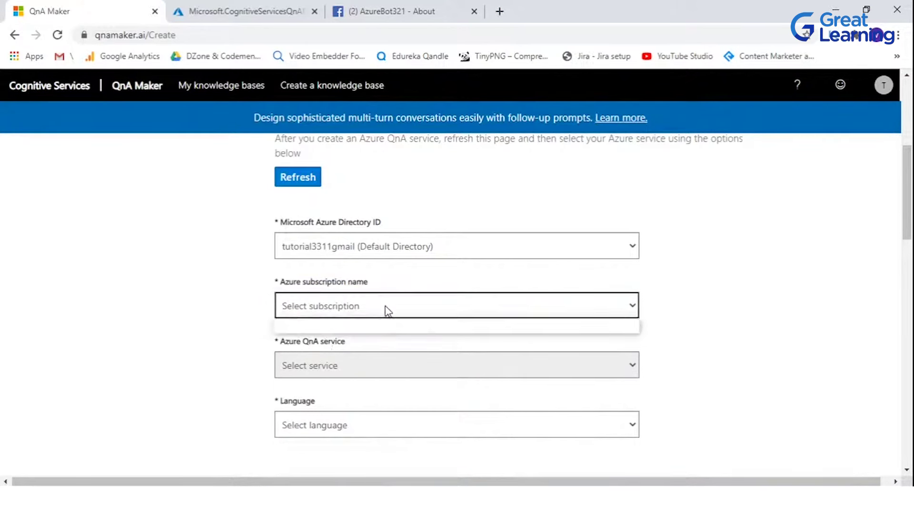
left_click(883, 85)
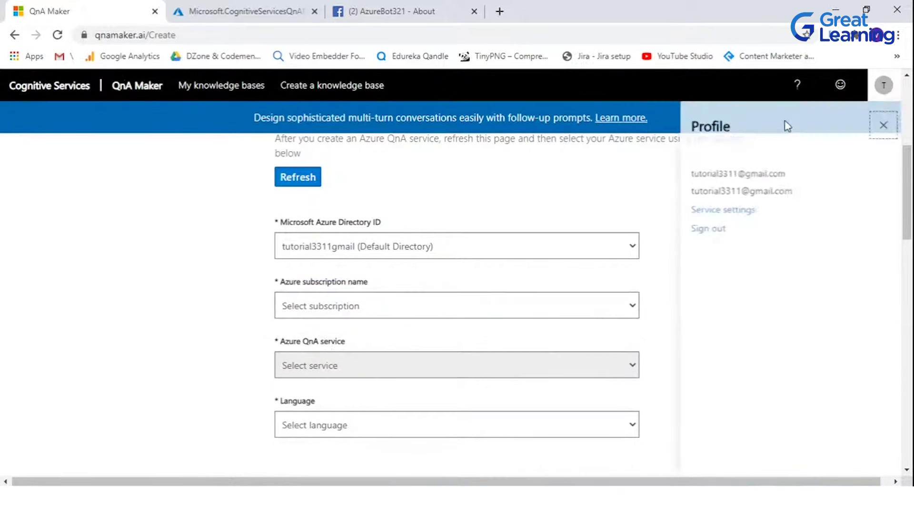
left_click(703, 231)
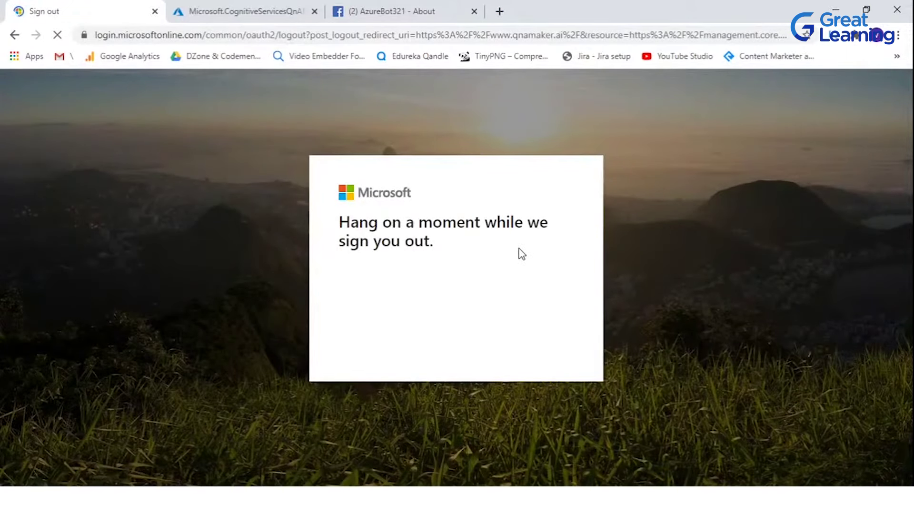
Step: Sign back in to QnA Maker with the listed account and its password, reloading the Azure deployment overview
left_click(268, 8)
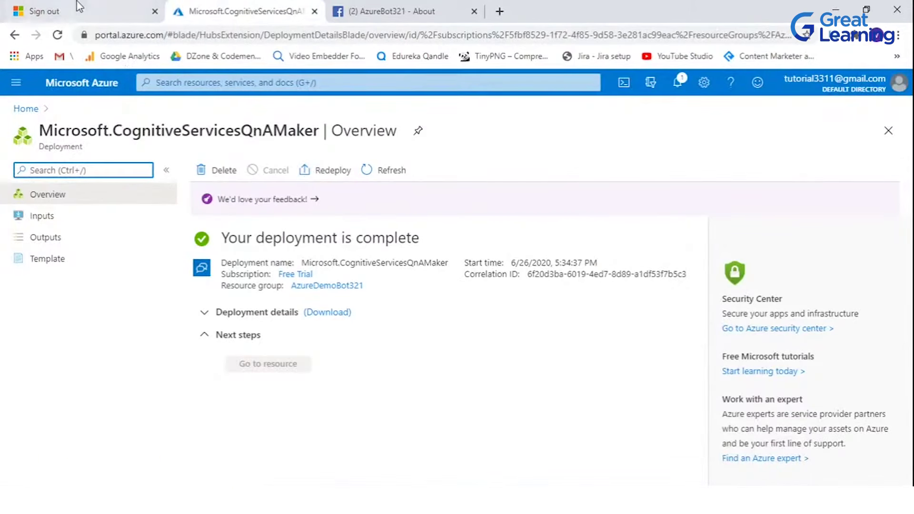
left_click(78, 6)
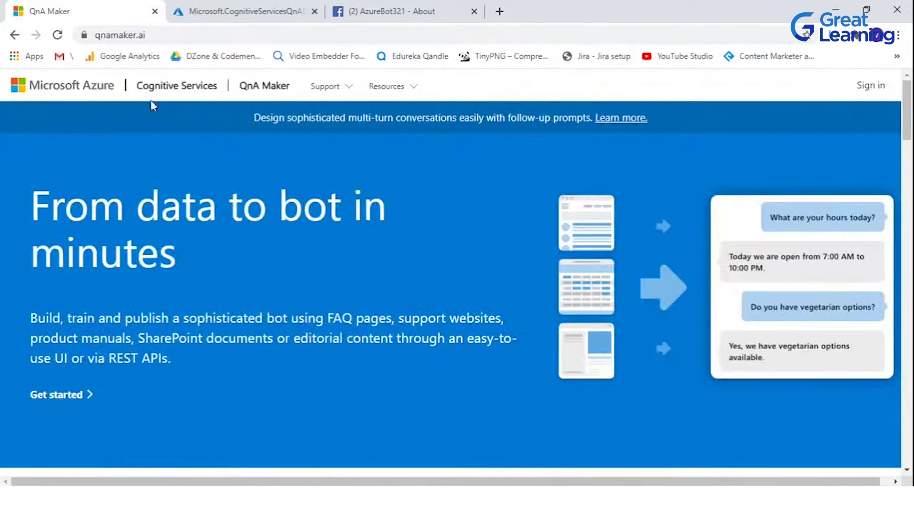
left_click(870, 87)
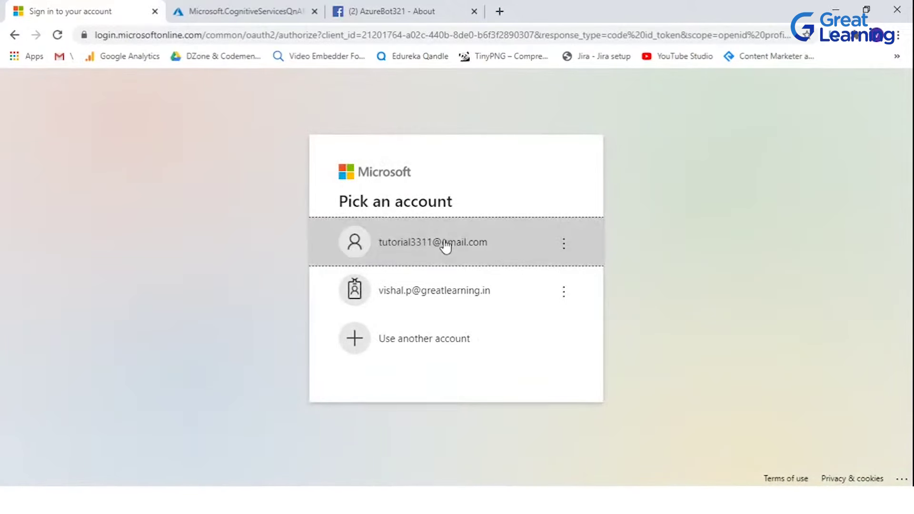
left_click(445, 243)
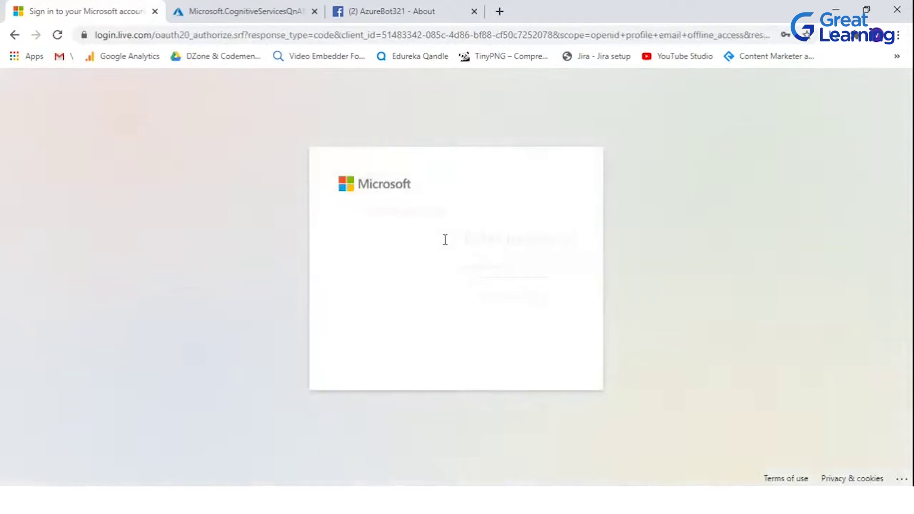
left_click(543, 355)
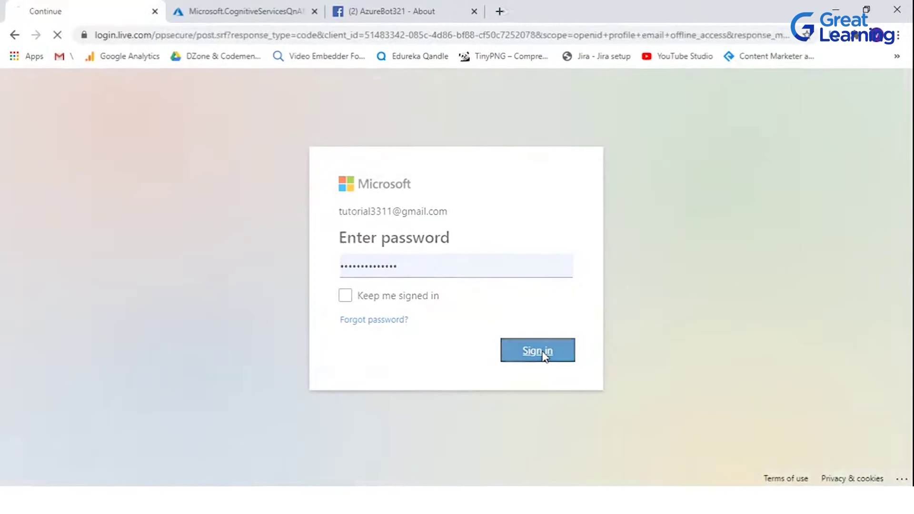
left_click(271, 10)
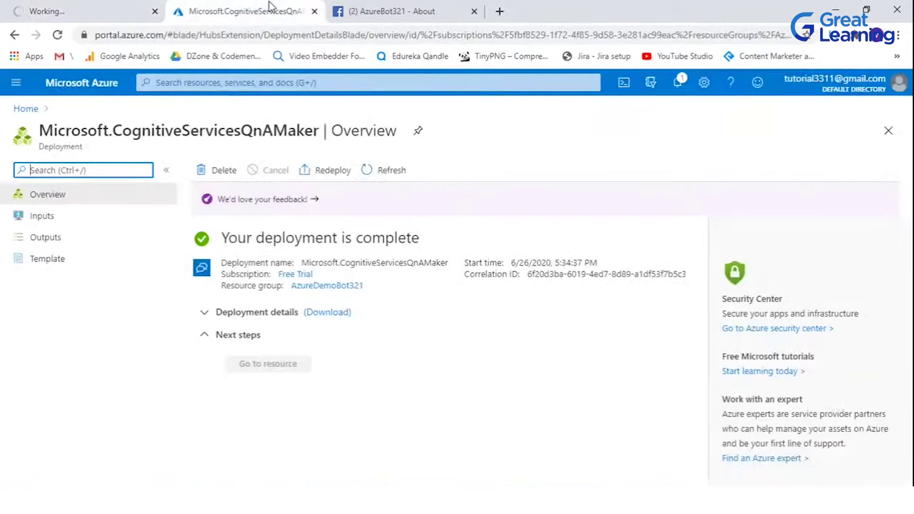
left_click(59, 38)
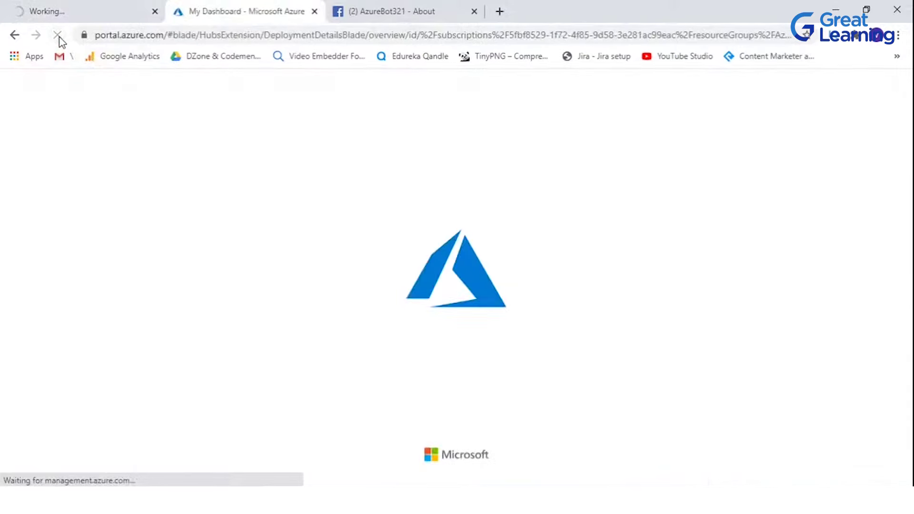
left_click(28, 6)
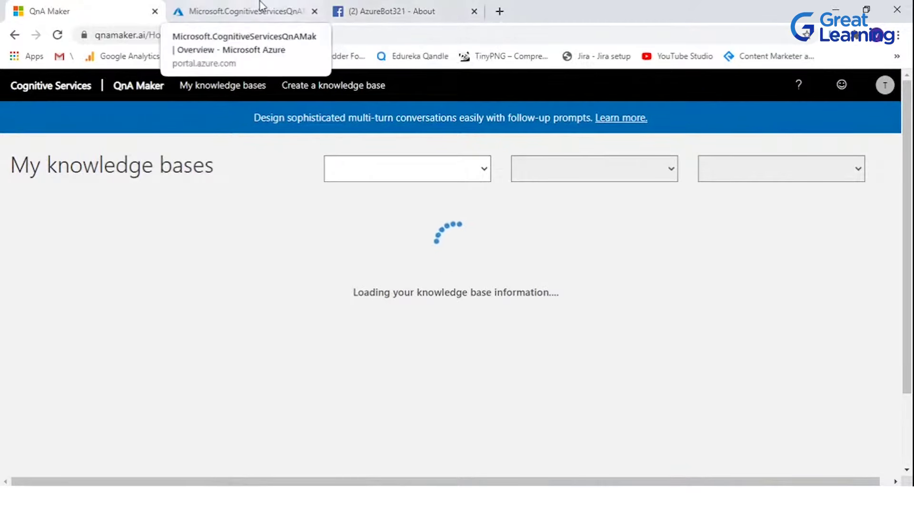
Step: Glance at the Azure and Facebook tabs, then open QnA Maker's Create a knowledge base page
left_click(278, 8)
left_click(406, 7)
left_click(267, 8)
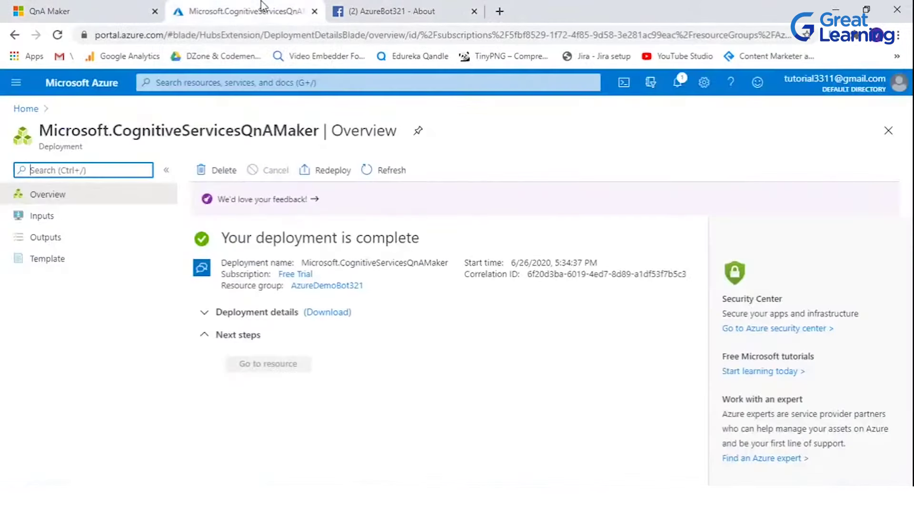
left_click(86, 6)
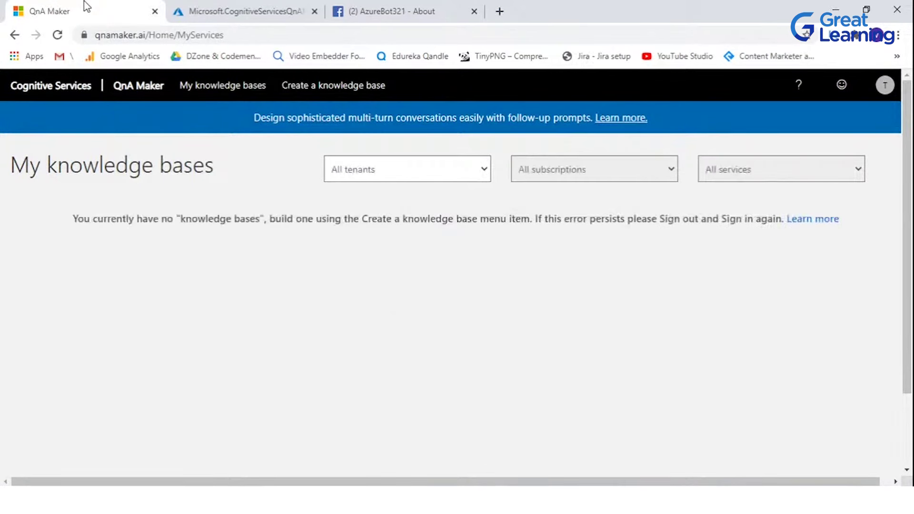
left_click(321, 90)
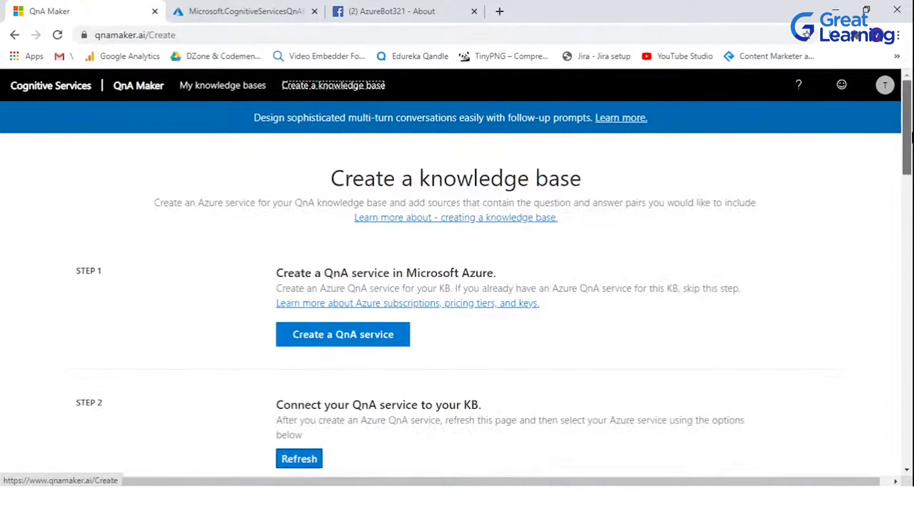
Step: Pick Default Directory as the tenant; the subscription list still shows nothing
scroll(911, 137, "down", 3)
left_click(484, 373)
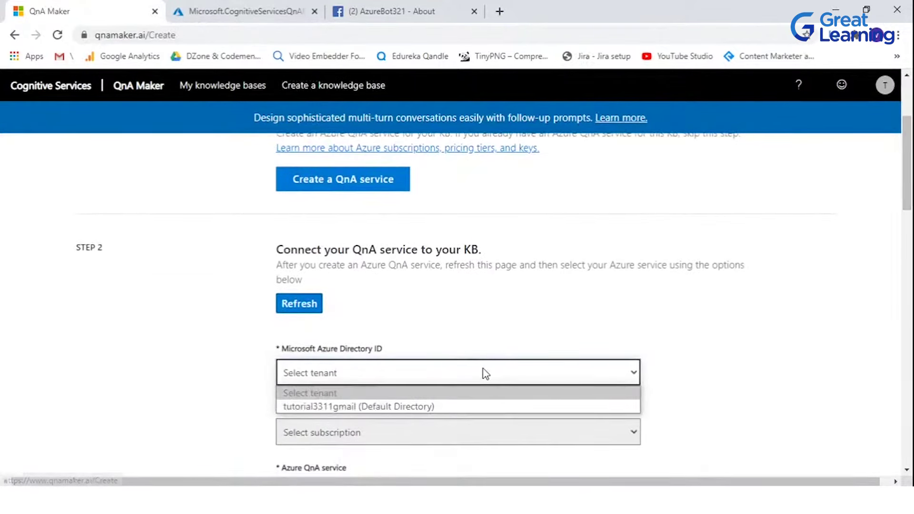
left_click(432, 406)
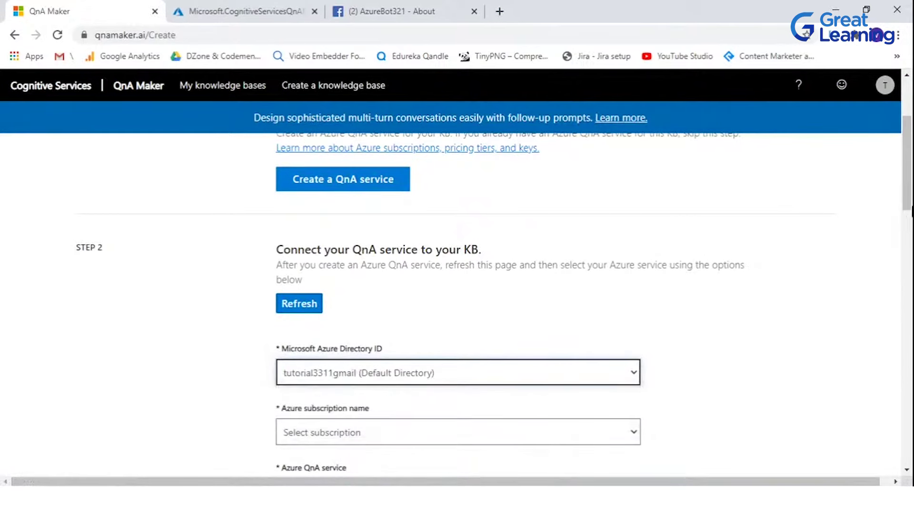
scroll(909, 215, "down", 4)
left_click(533, 270)
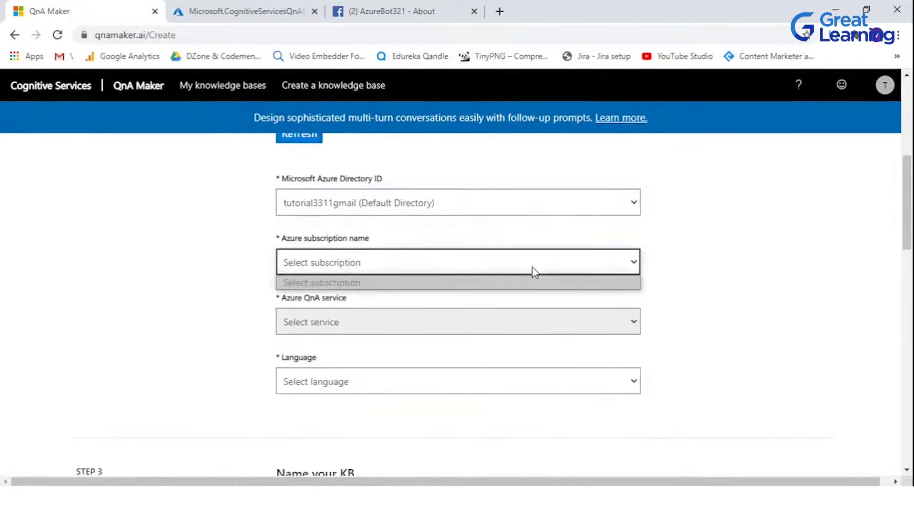
left_click(461, 309)
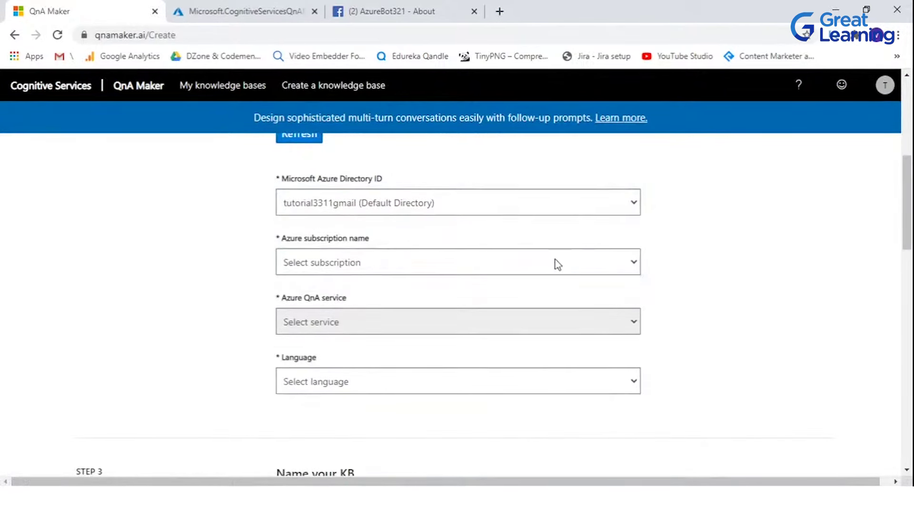
left_click(554, 261)
left_click(439, 308)
left_click(238, 9)
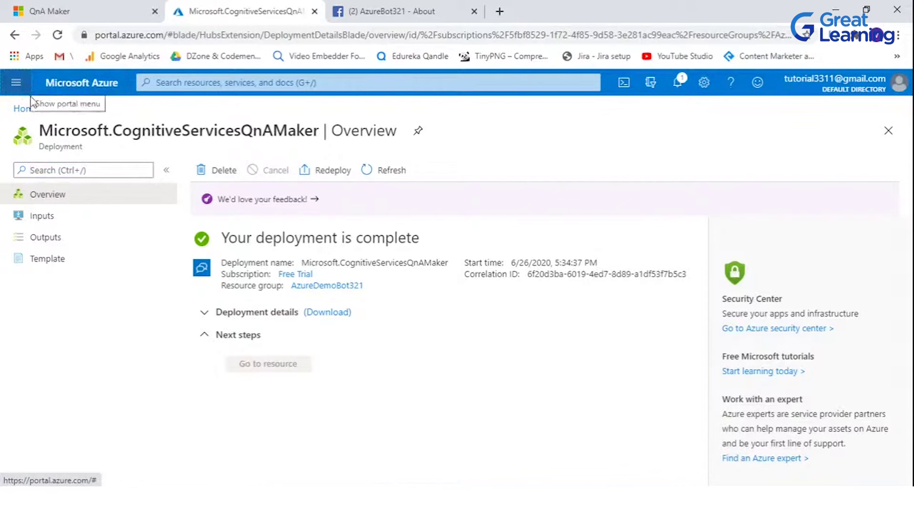
Step: In All resources, select the five AzureDemoBot321 resources, including App Service, plan, Insights and search
left_click(15, 82)
left_click(53, 150)
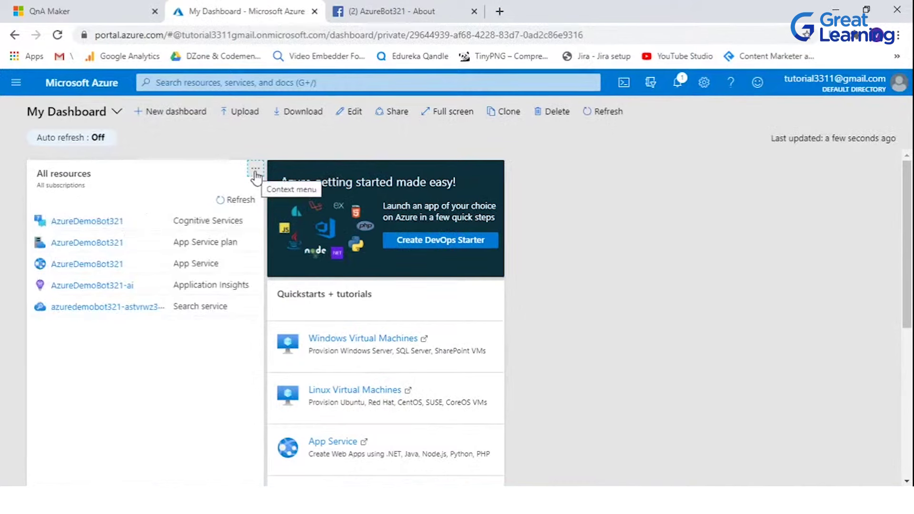
left_click(53, 175)
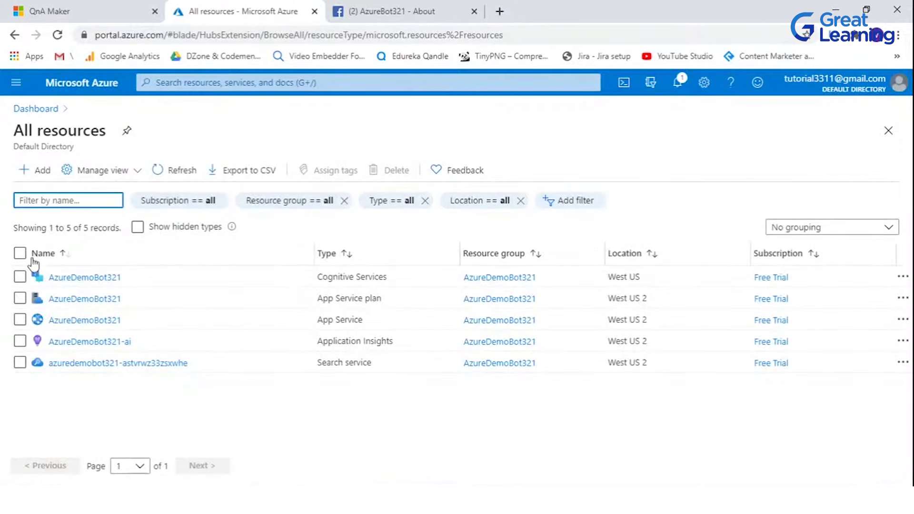
left_click(19, 277)
left_click(20, 298)
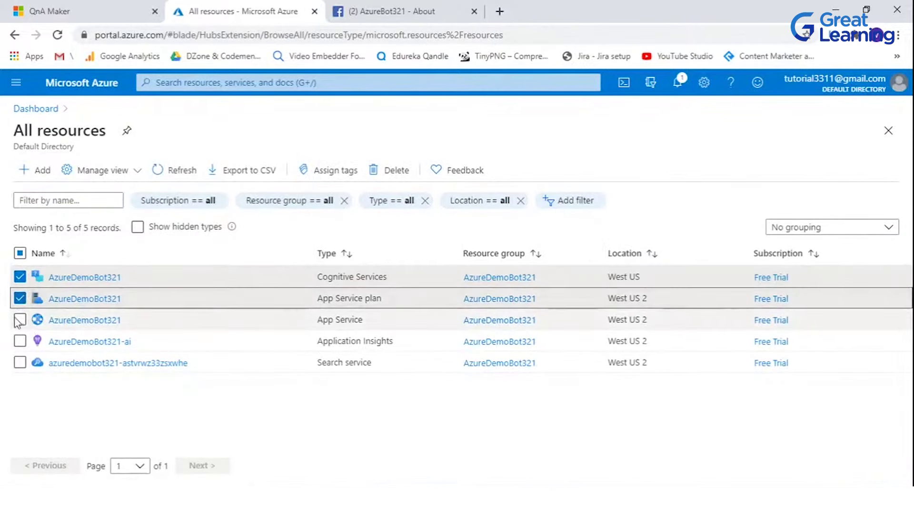
left_click(20, 320)
left_click(20, 341)
left_click(19, 363)
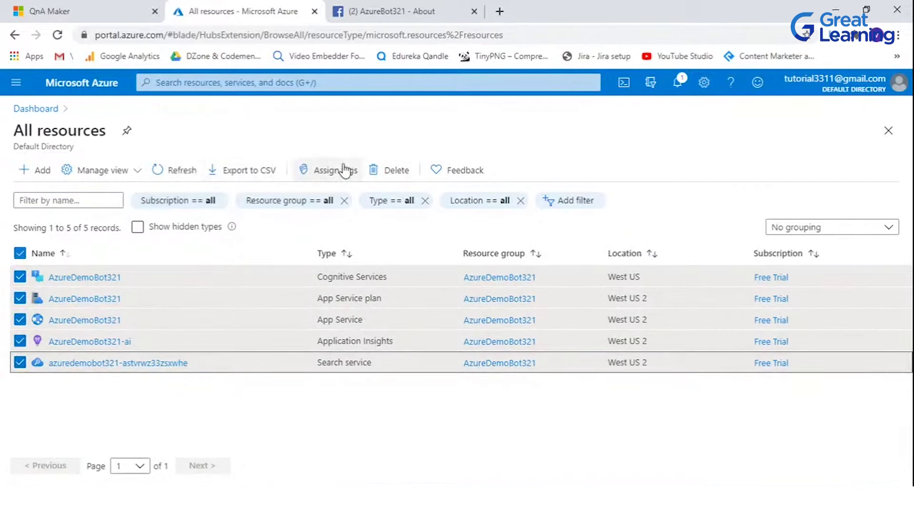
Step: Delete the selected resources, confirming with 'yes', and return to Azure Home
left_click(387, 172)
type("yes")
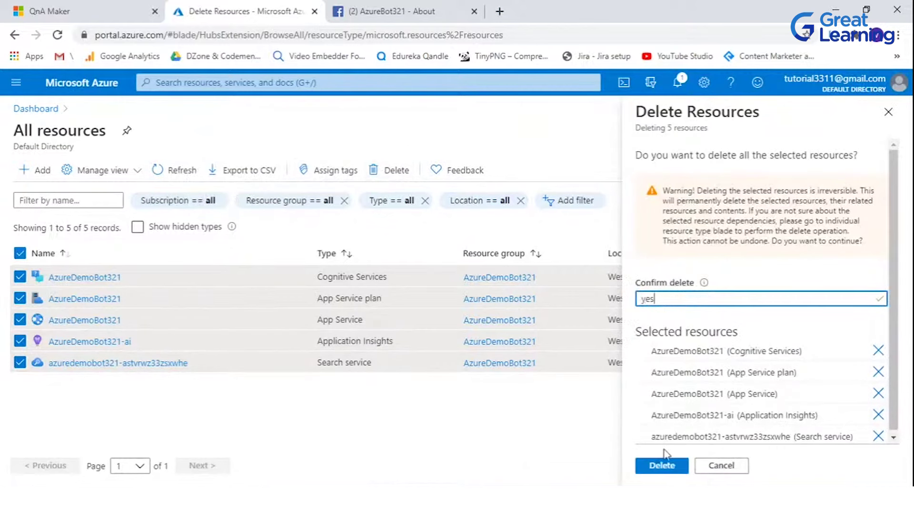
left_click(659, 466)
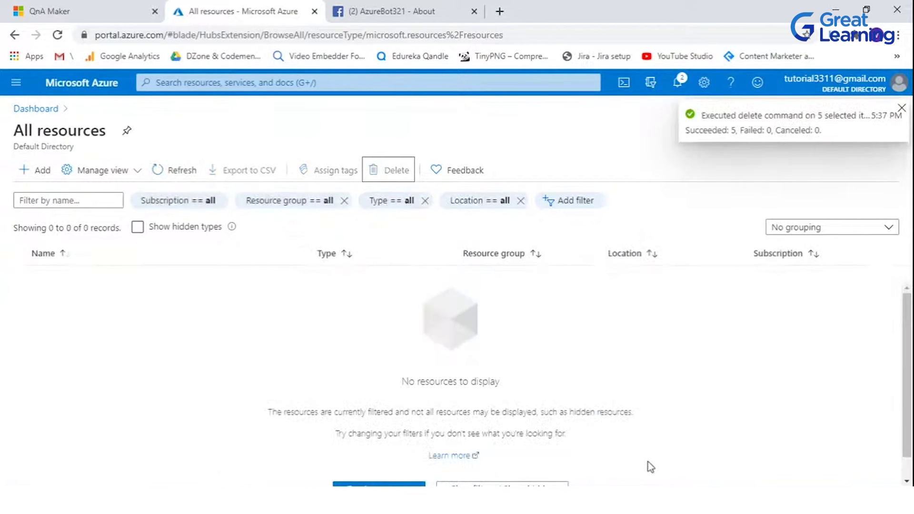
left_click(48, 85)
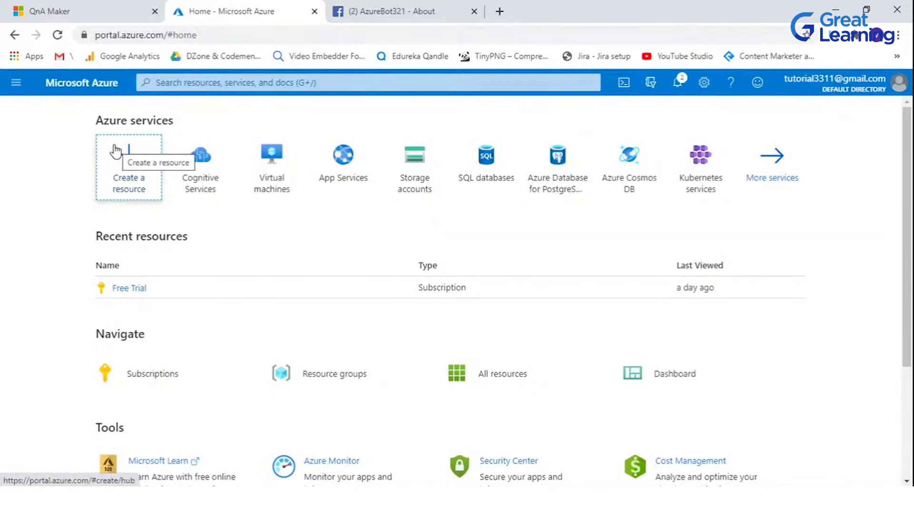
Step: Start a new QnA service from QnA Maker and verify the sign-in with the texted SMS code
left_click(314, 11)
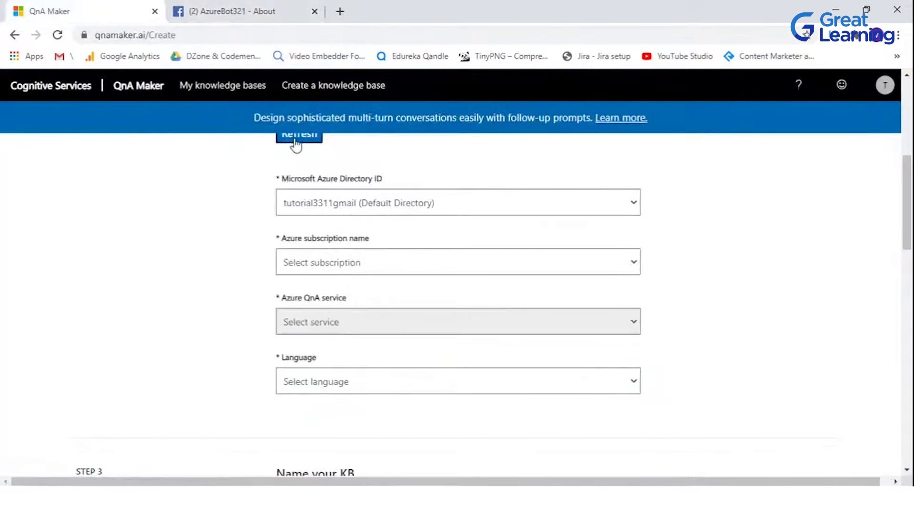
left_click_drag(909, 199, 910, 157)
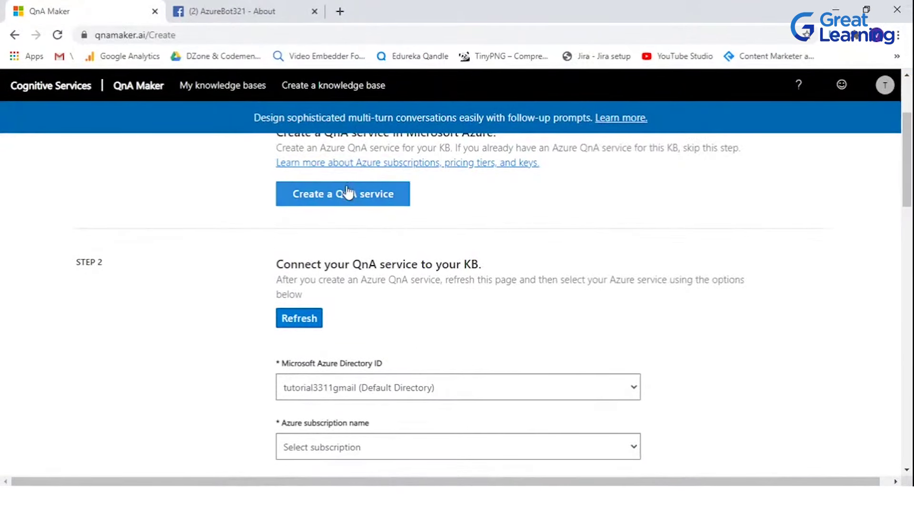
left_click(346, 191)
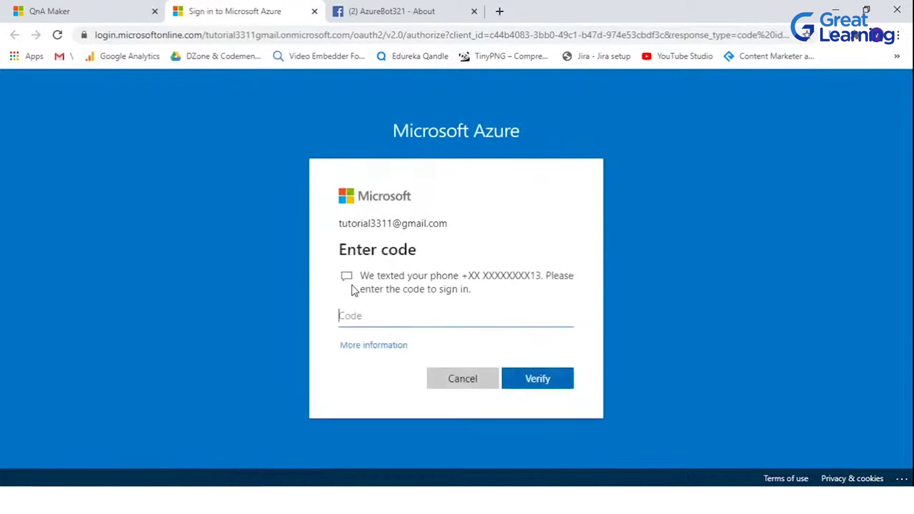
key("Return")
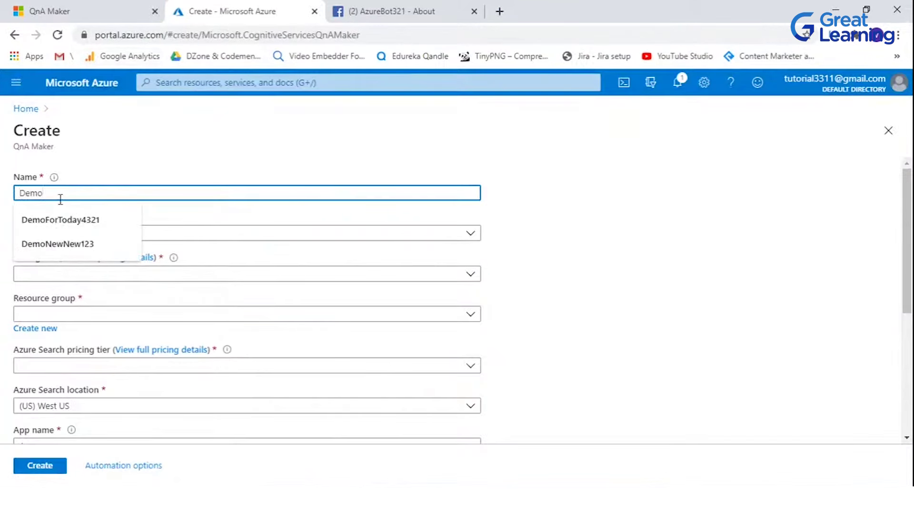
type("TOday4321")
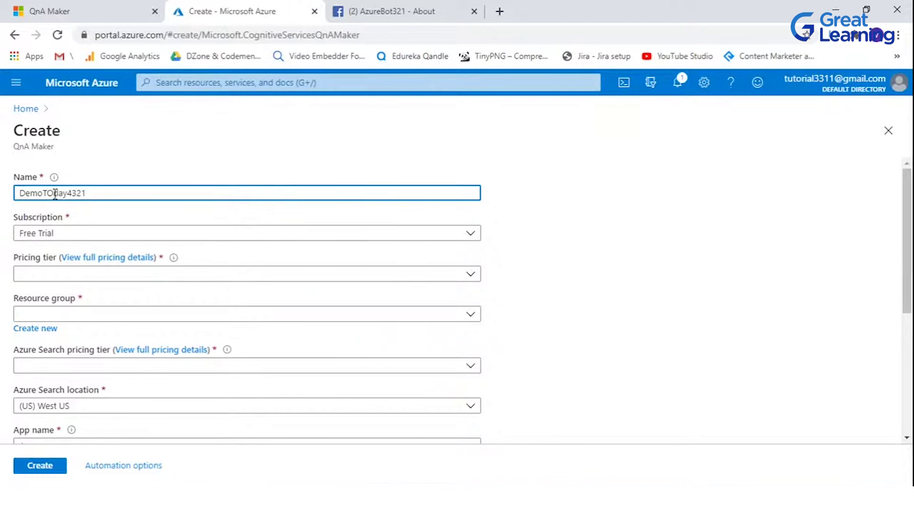
Step: Correct the name to DemoToday4321 and choose Free F0 and Free F search pricing tiers
key("BackSpace")
type("o")
double_click(55, 194)
key("ctrl+c")
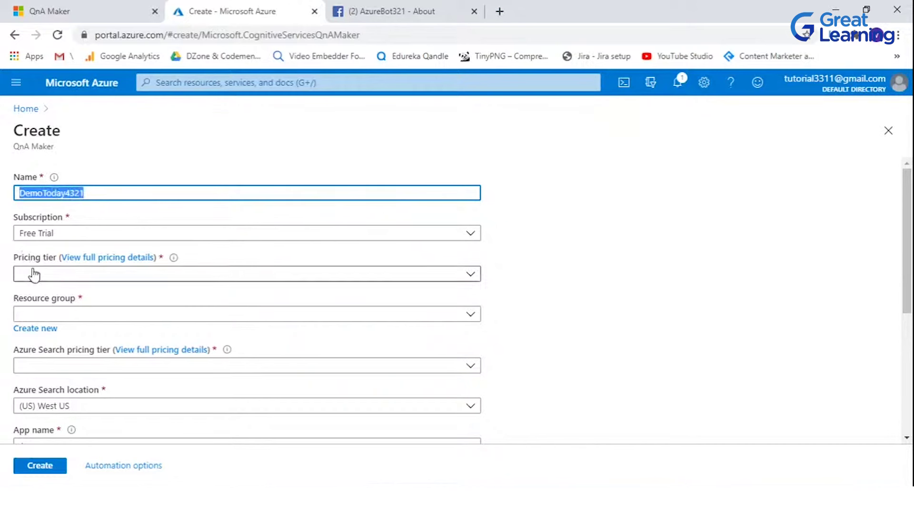
left_click(34, 276)
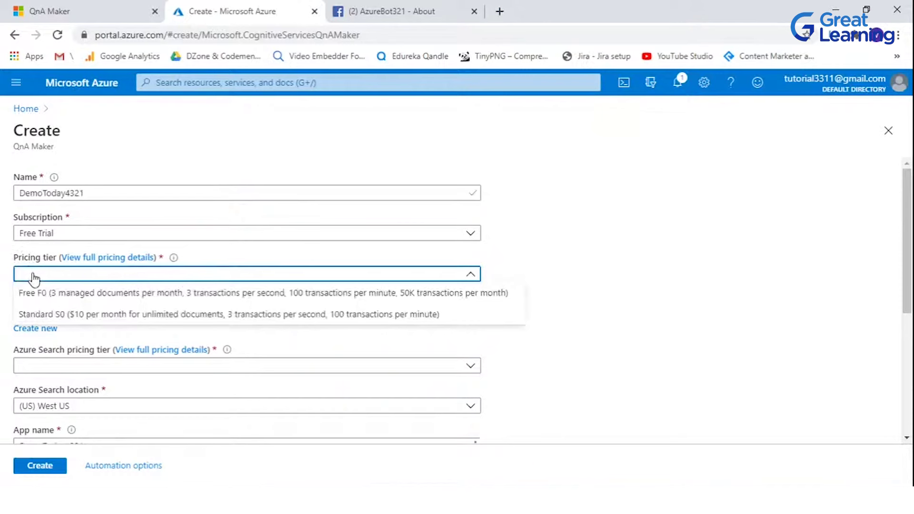
left_click(36, 292)
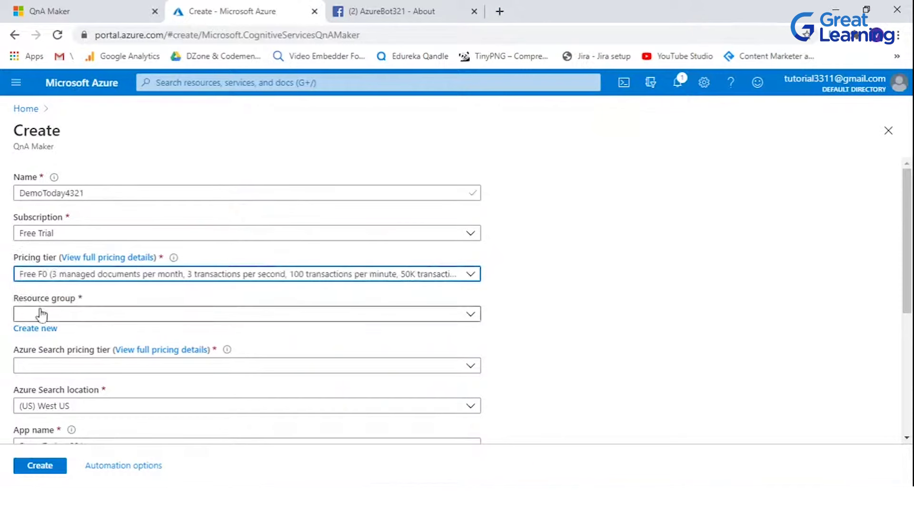
left_click(42, 370)
left_click(42, 197)
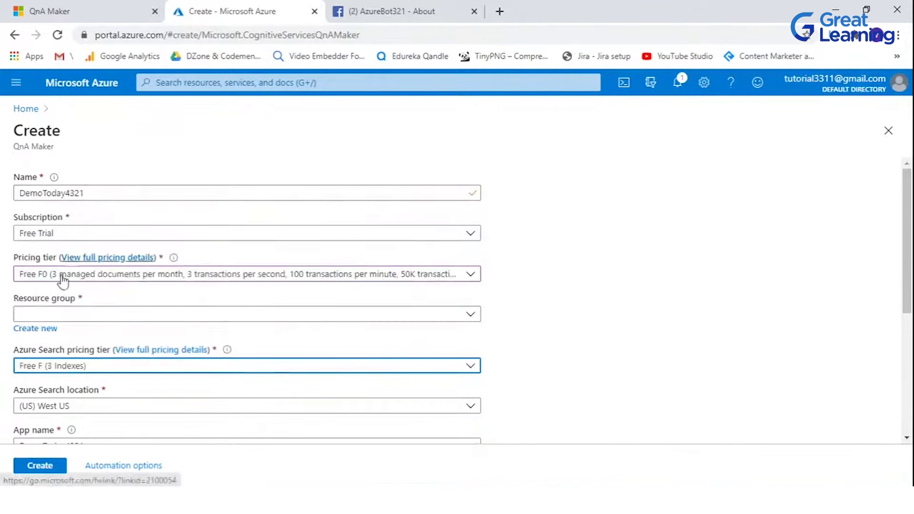
Step: Create a new resource group named DemoToday4321 by pasting the service name
left_click(35, 328)
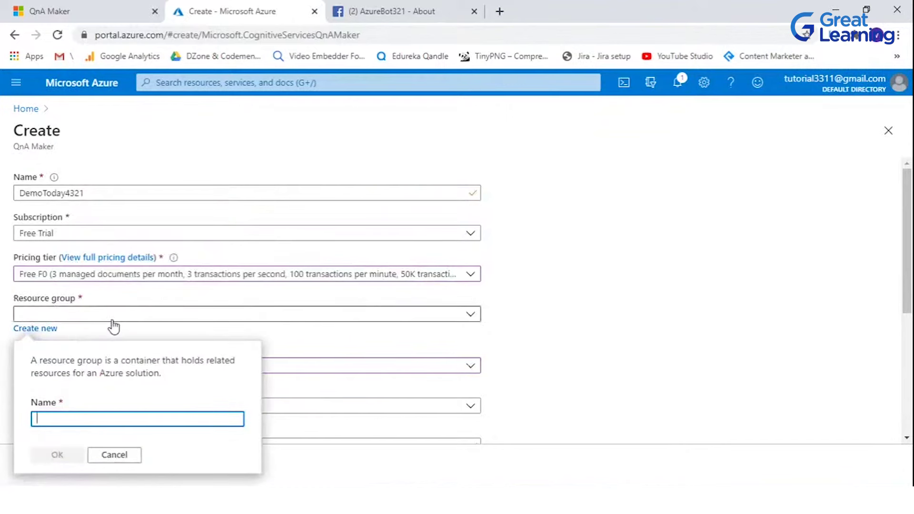
key("ctrl+v")
left_click(57, 453)
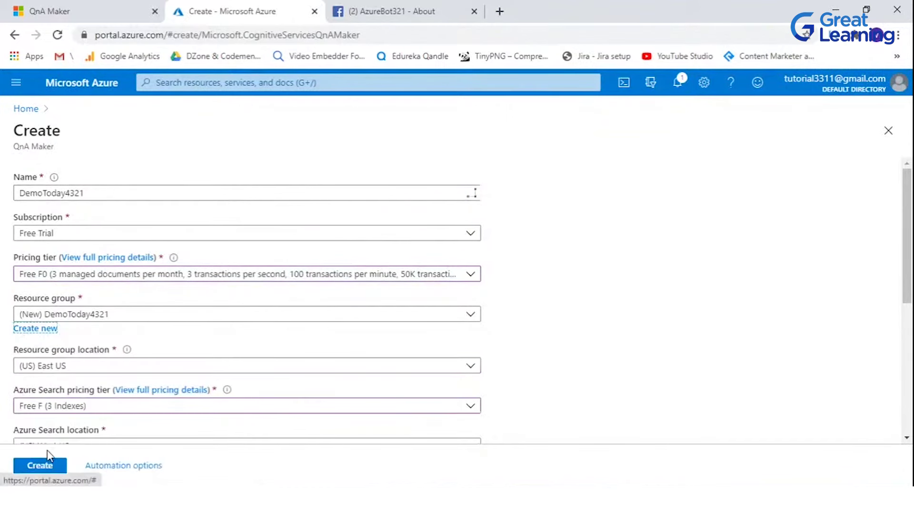
scroll(907, 208, "down", 1)
scroll(906, 208, "down", 3)
Step: Set the Azure Search, website and App Insights locations to West US 2
left_click(368, 339)
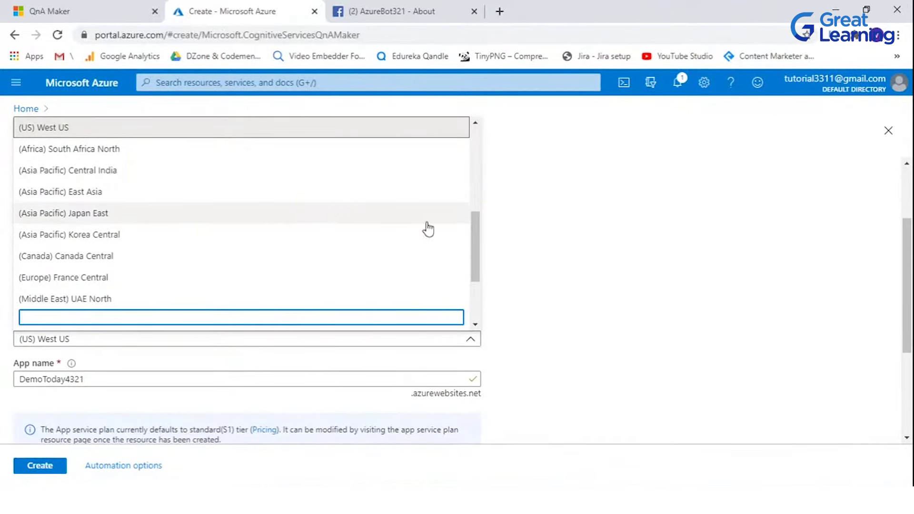
left_click_drag(475, 247, 474, 162)
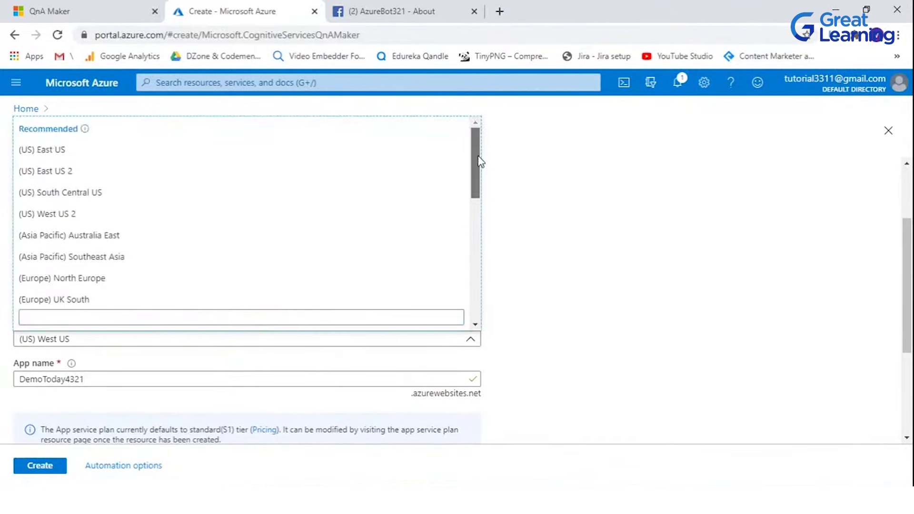
left_click(199, 214)
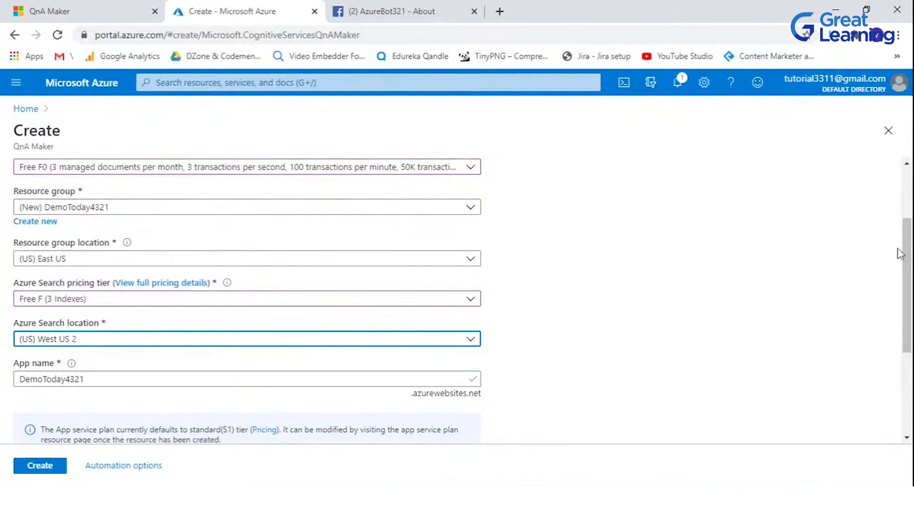
scroll(900, 254, "down", 4)
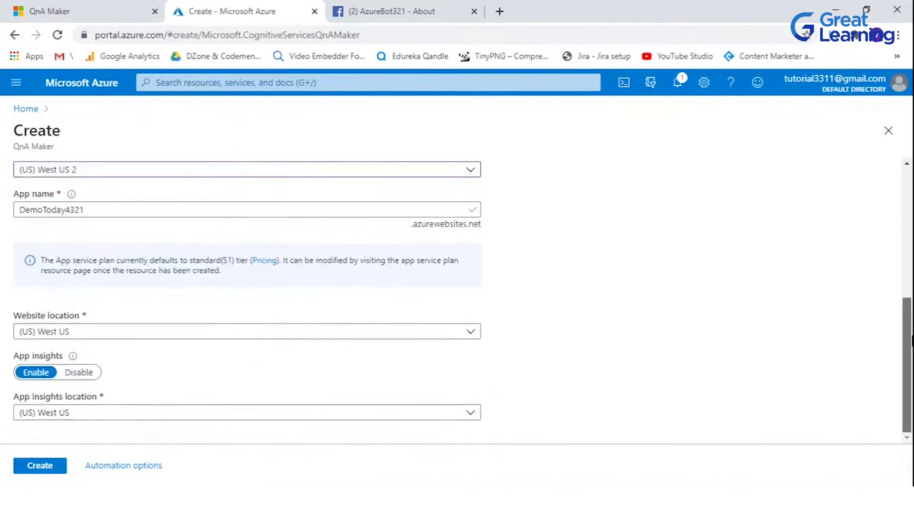
left_click(438, 338)
left_click_drag(472, 186, 472, 151)
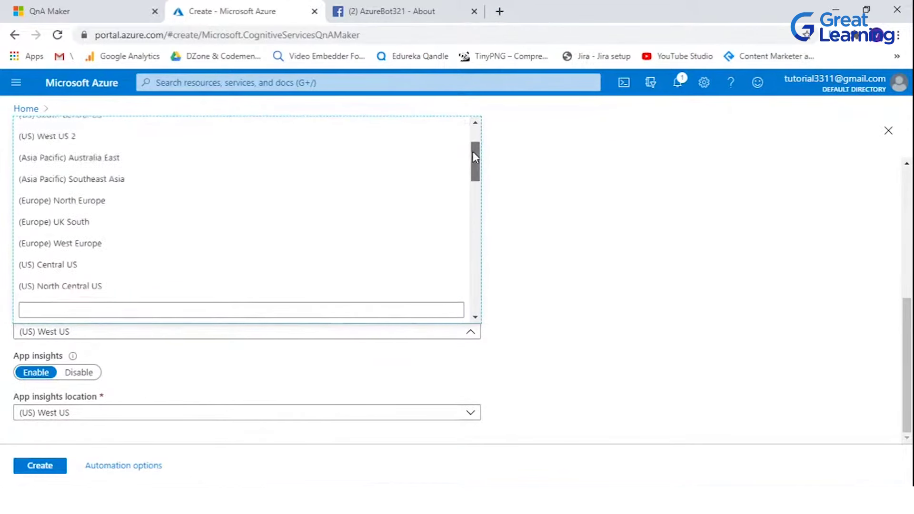
left_click(372, 146)
left_click(910, 329)
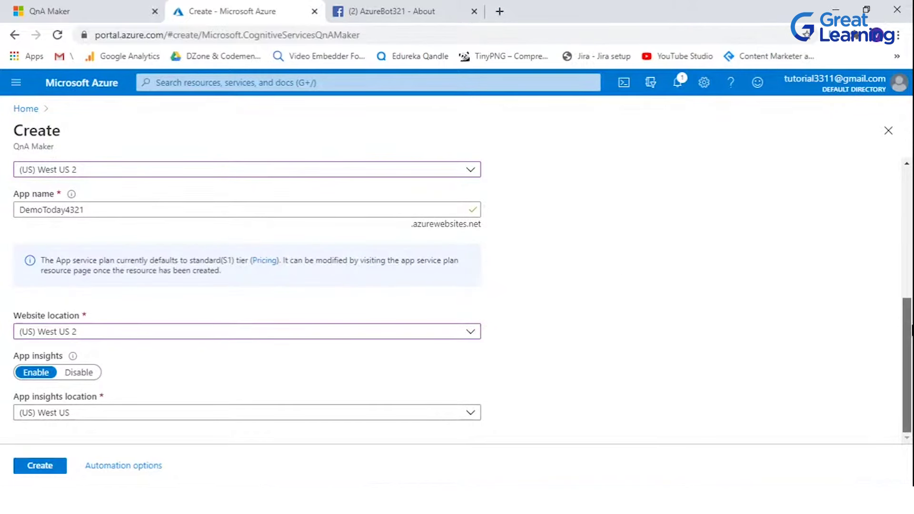
left_click(467, 416)
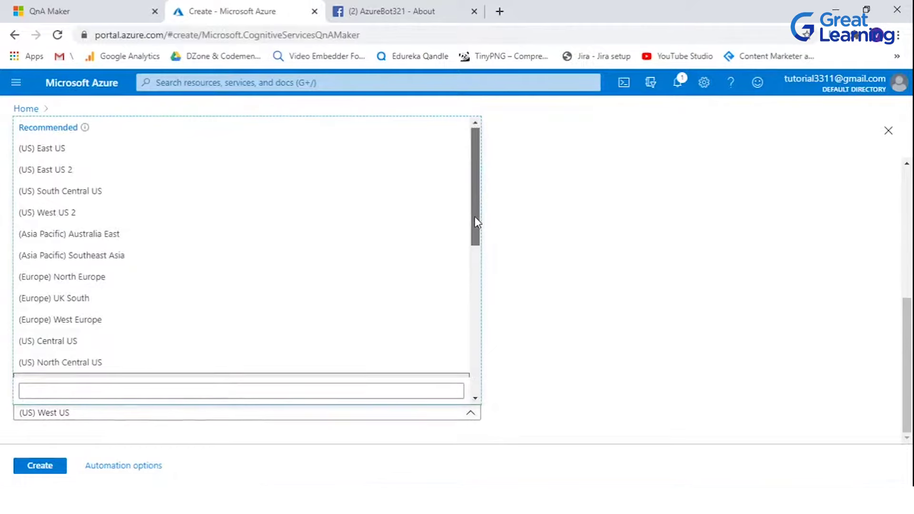
scroll(476, 222, "down", 1)
left_click(405, 208)
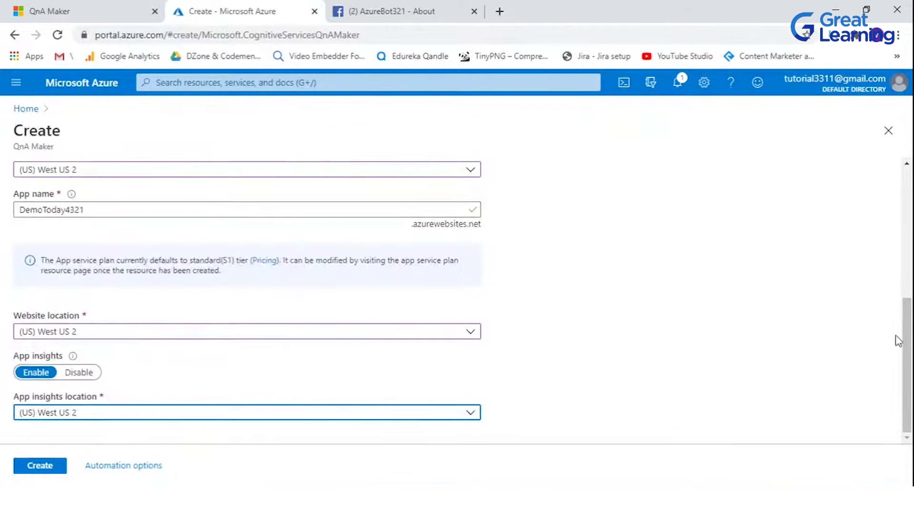
Step: Set the resource group location to West US 2 and create the QnA Maker service
left_click_drag(907, 346, 899, 286)
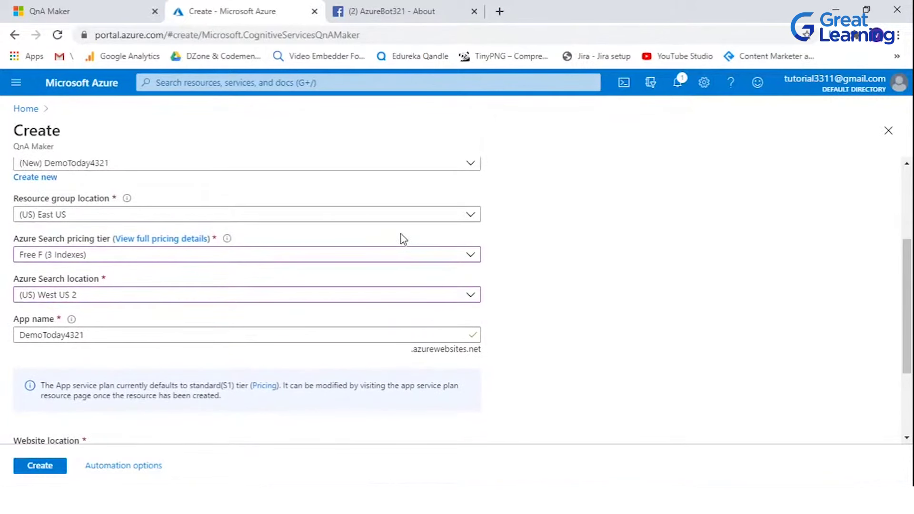
left_click(408, 215)
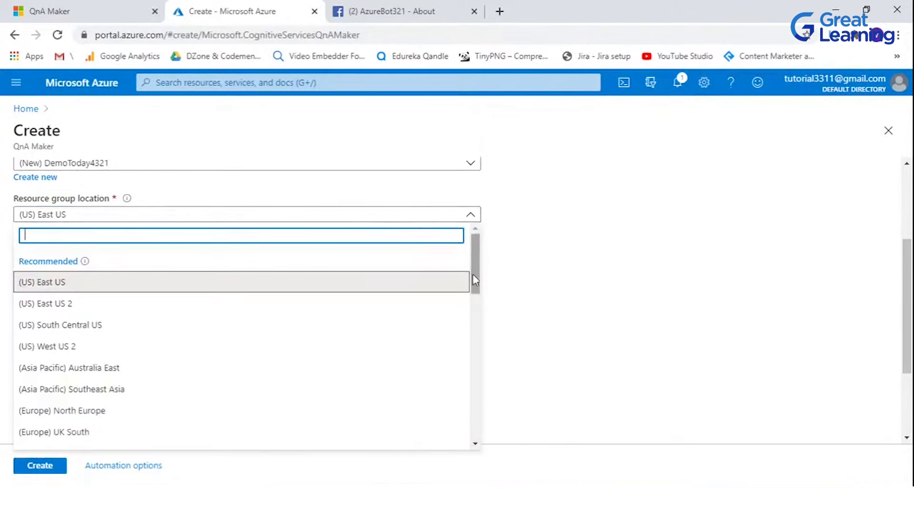
left_click(232, 347)
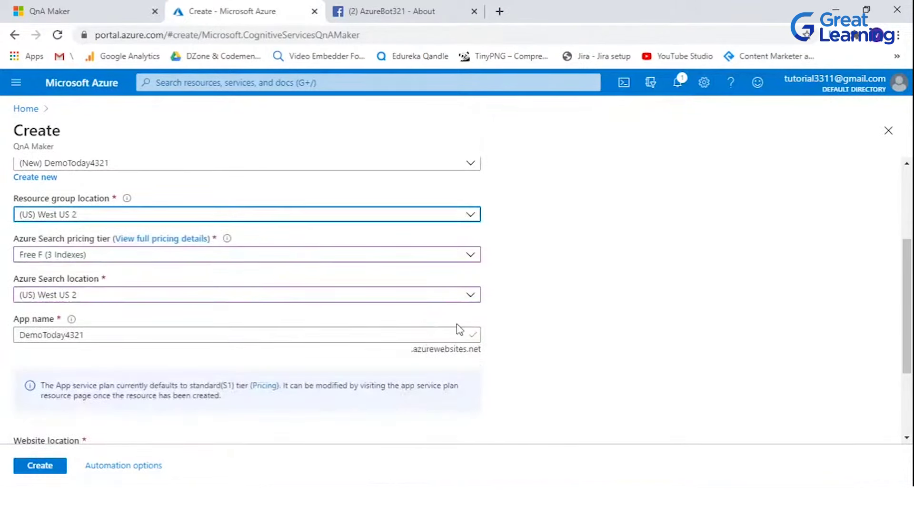
left_click(907, 264)
left_click_drag(907, 264, 905, 307)
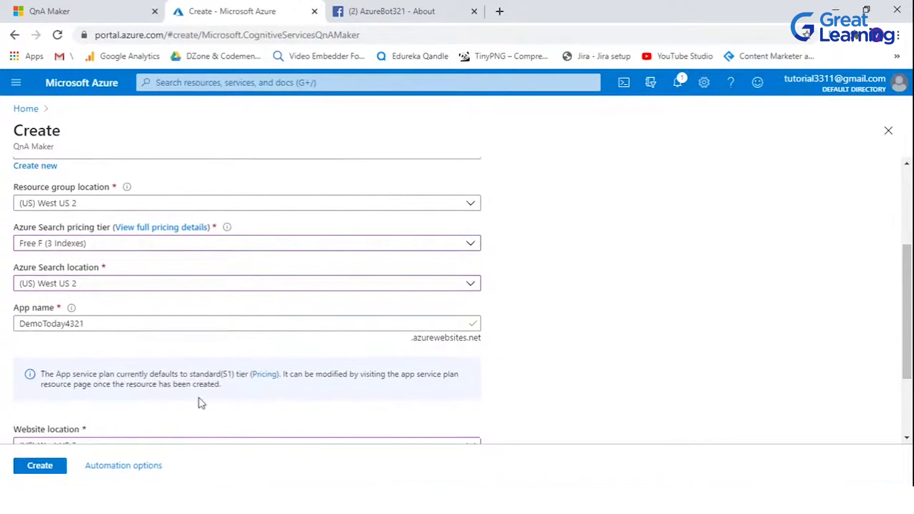
left_click(30, 465)
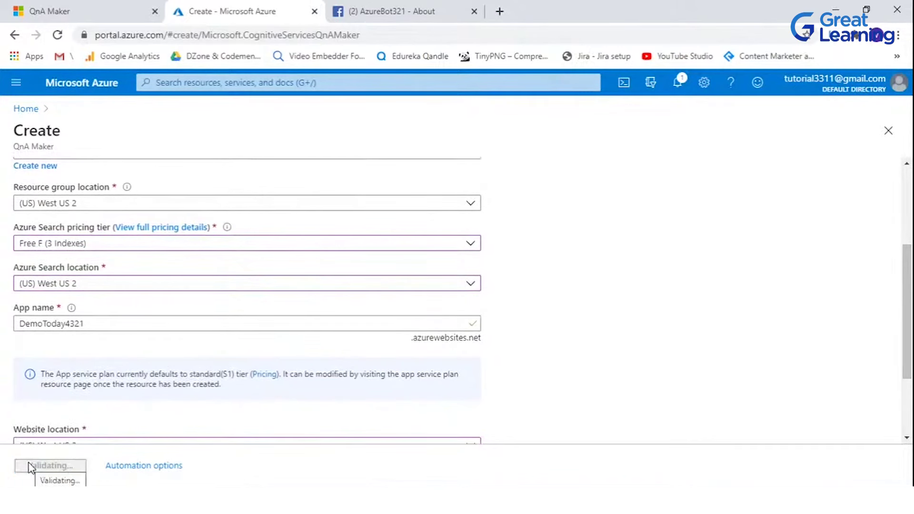
left_click(45, 7)
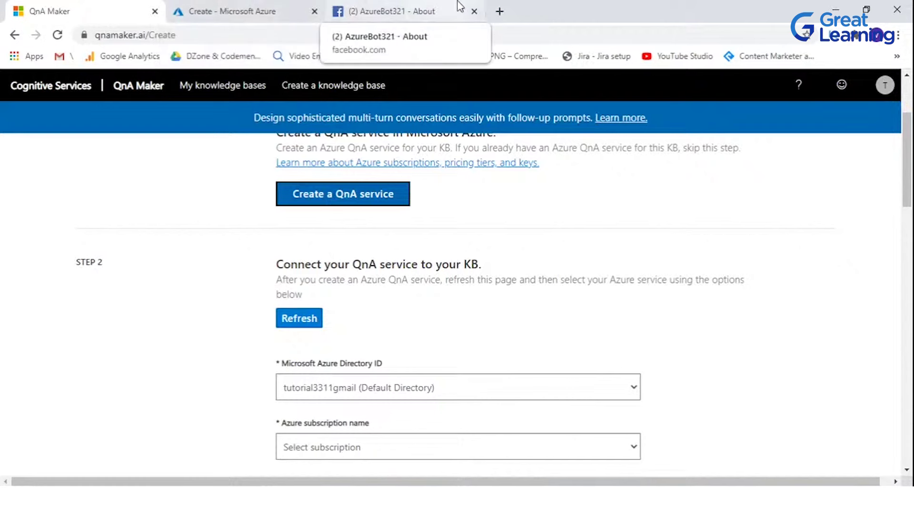
Step: Open a new blank browser tab beside the QnA Maker tab
left_click(500, 12)
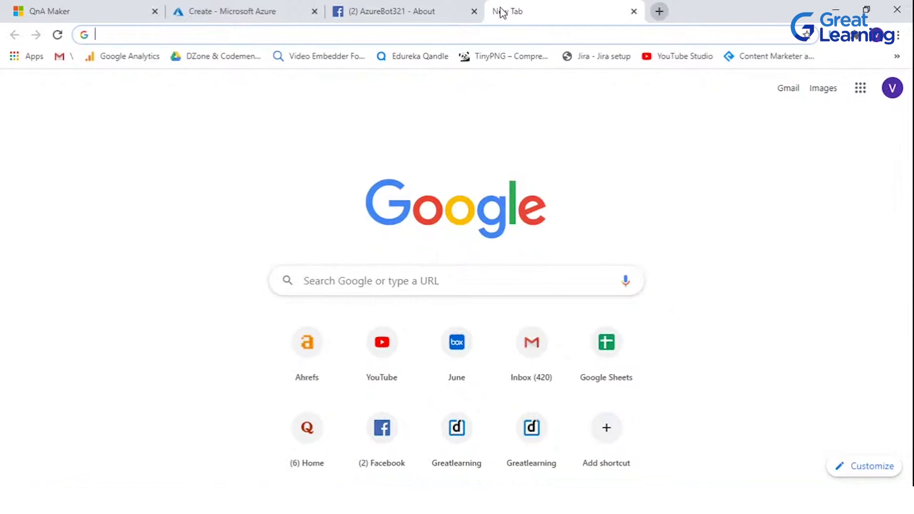
Step: On Facebook for Developers, create a Manage Business Integrations app 'DemoSessionApp' for 'Just me'
type("dev")
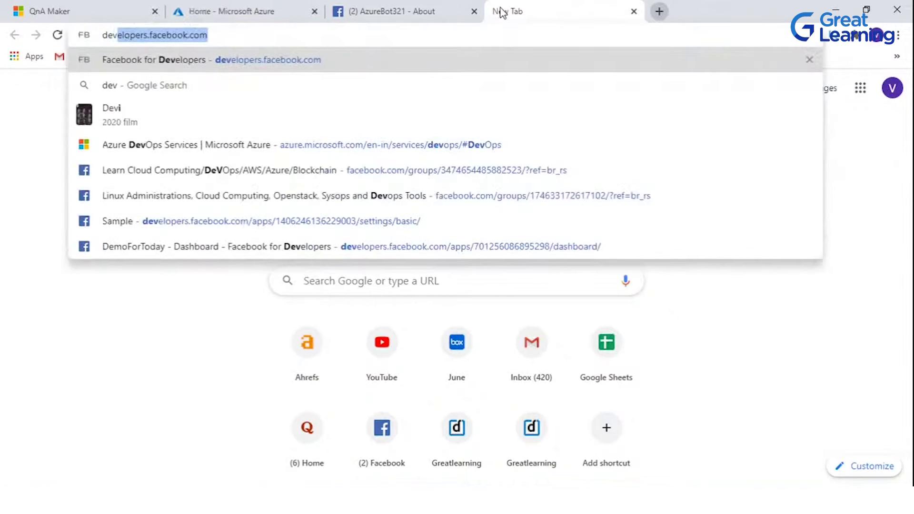
key("Return")
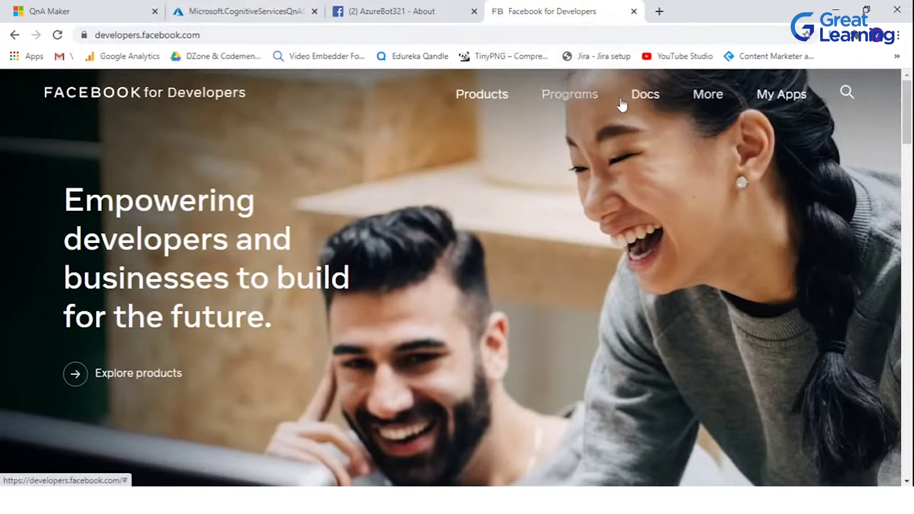
left_click(792, 99)
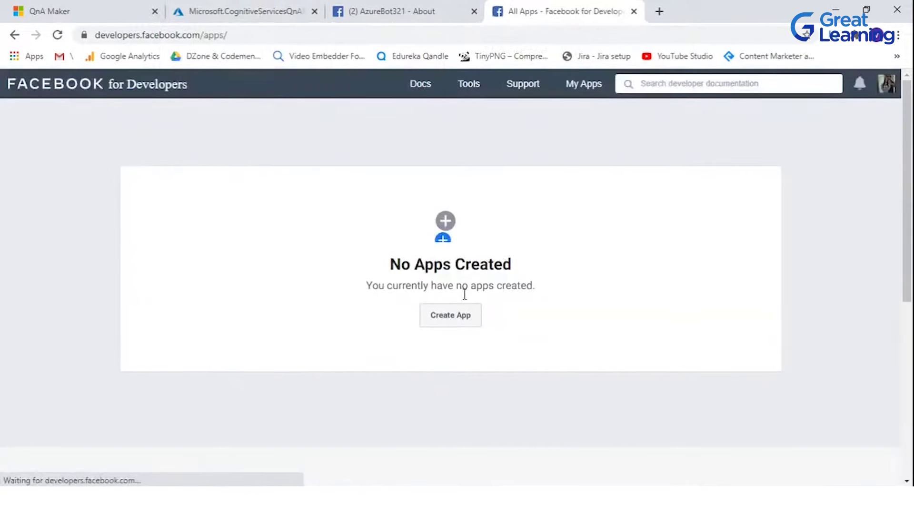
left_click(473, 314)
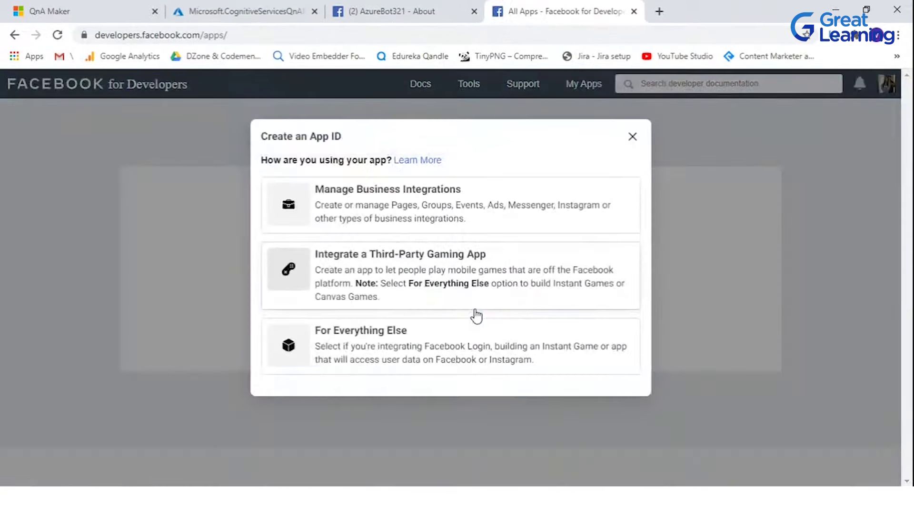
left_click(369, 190)
left_click(319, 162)
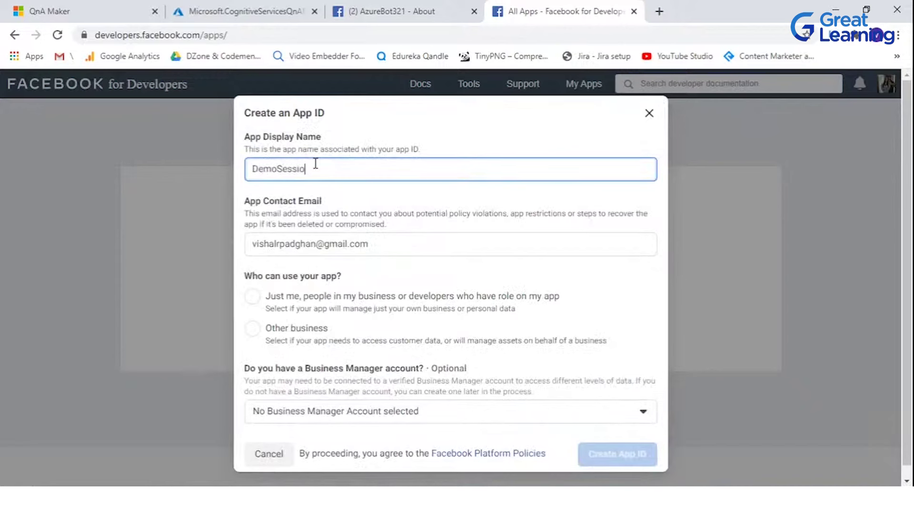
type("DemoSessionApp")
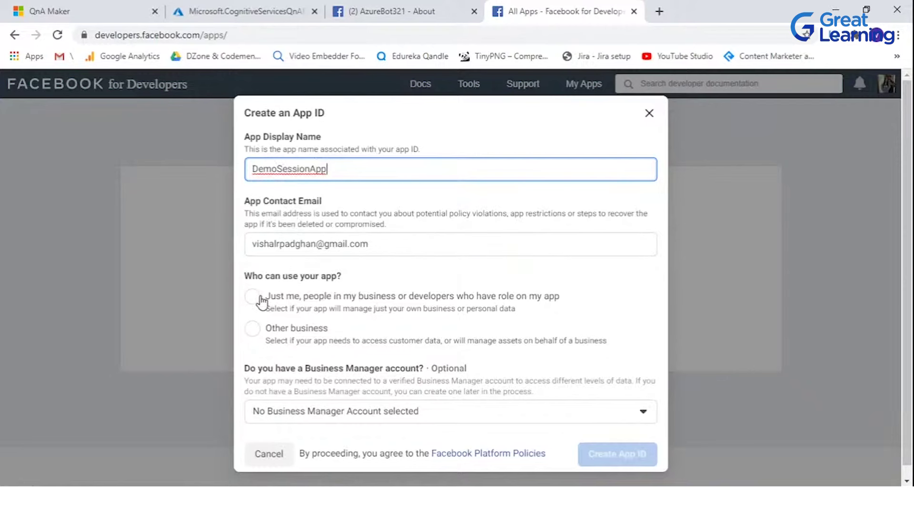
left_click(261, 301)
left_click(595, 456)
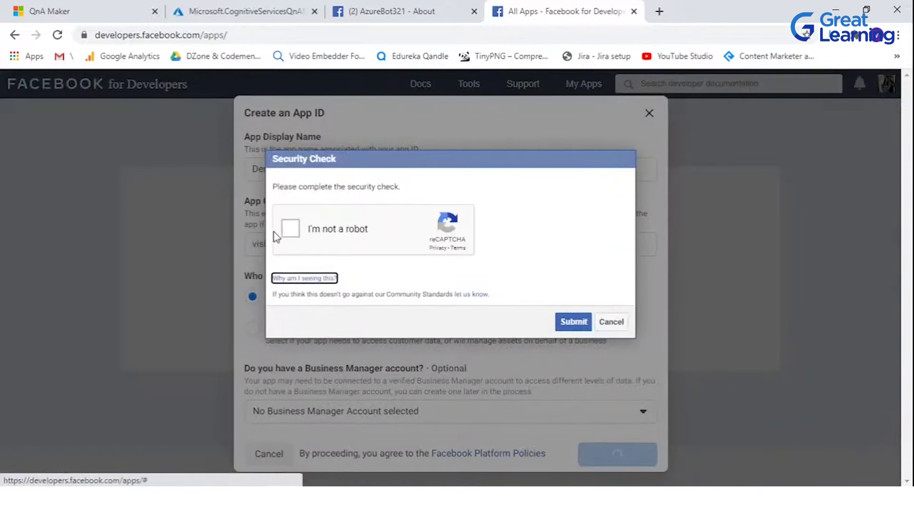
Step: Complete the reCAPTCHA crosswalk image check and submit the security check
left_click(291, 228)
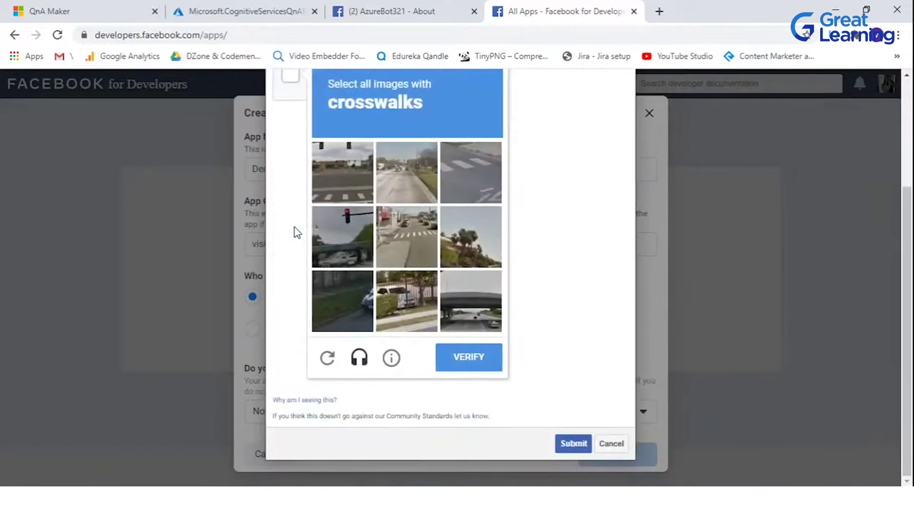
left_click(344, 176)
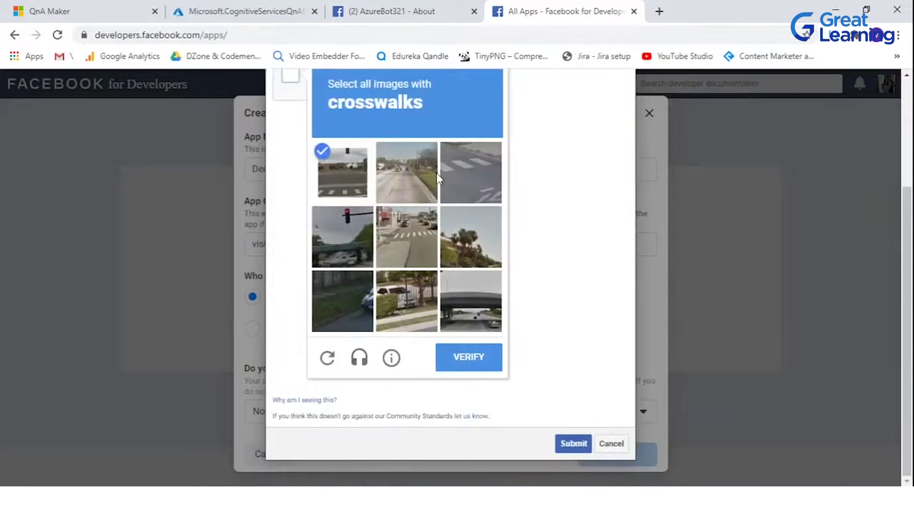
left_click(455, 172)
left_click(434, 247)
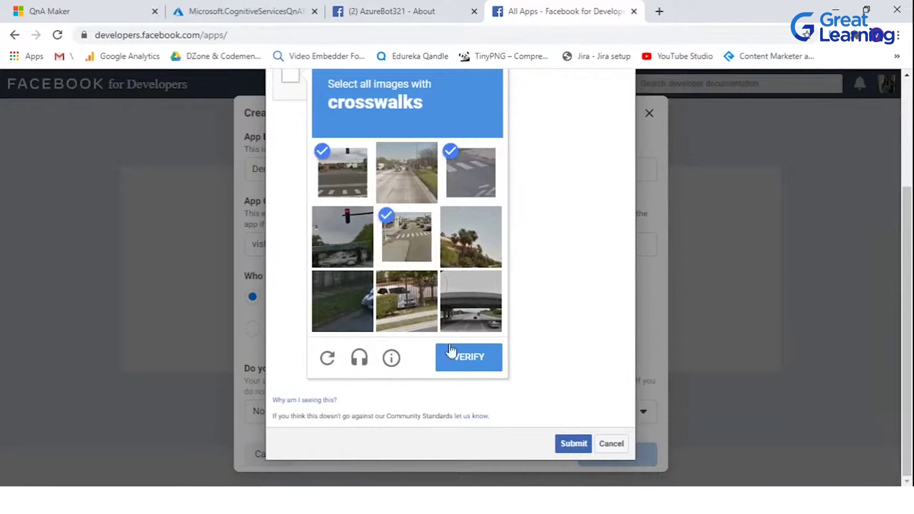
left_click(484, 369)
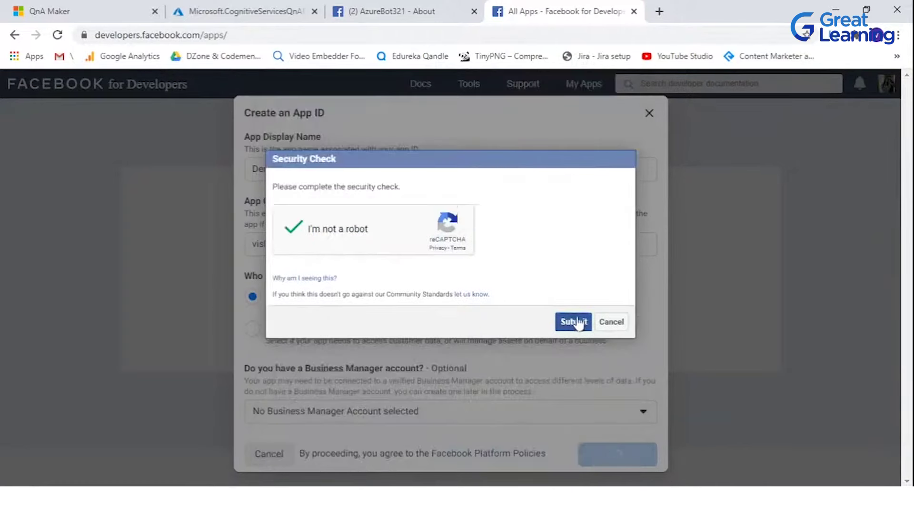
left_click(576, 320)
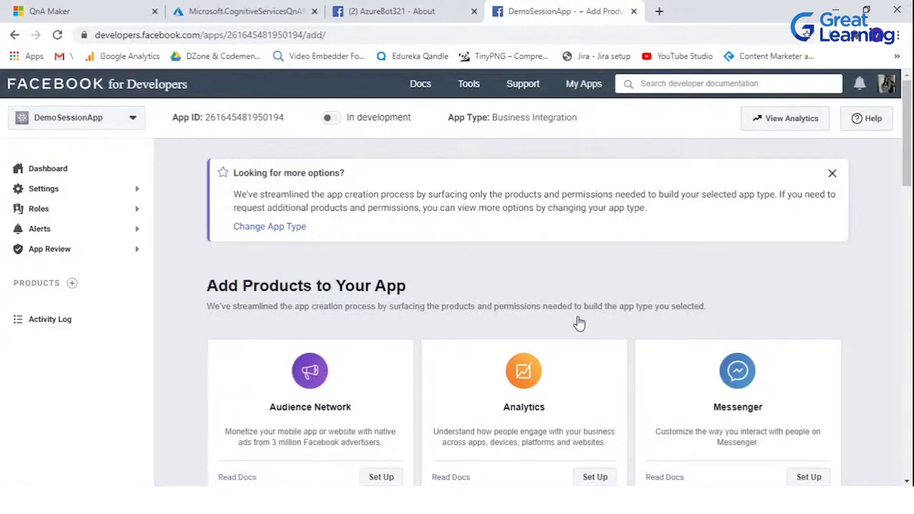
left_click(142, 6)
Step: Check the DemoToday4321 deployment status in Azure notifications, then return to QnA Maker
left_click(173, 7)
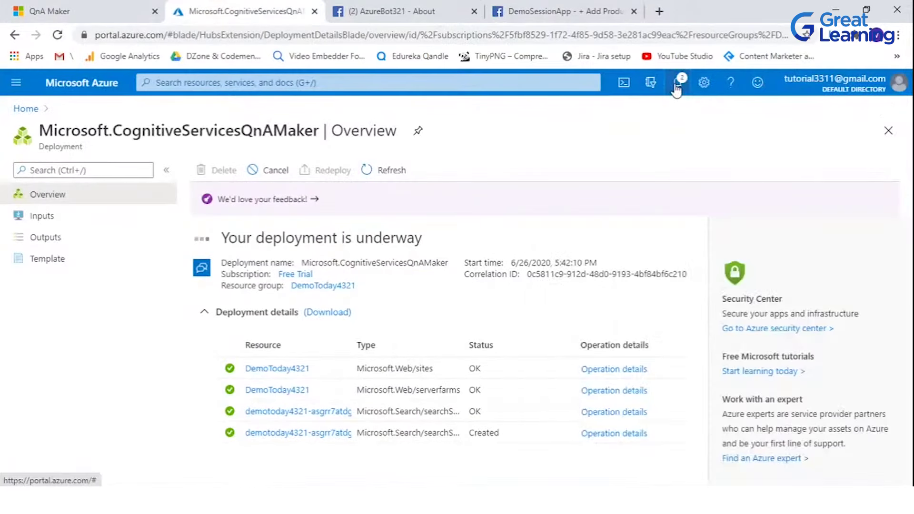
left_click(677, 84)
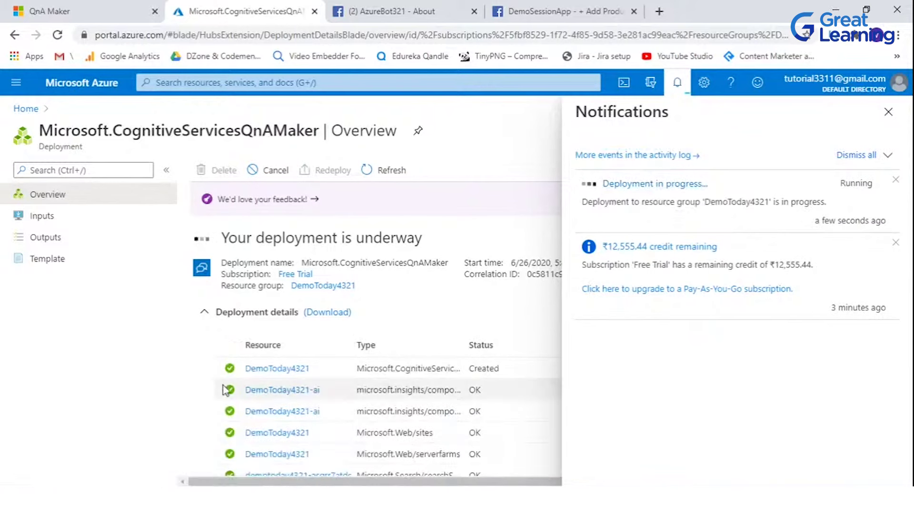
left_click(888, 111)
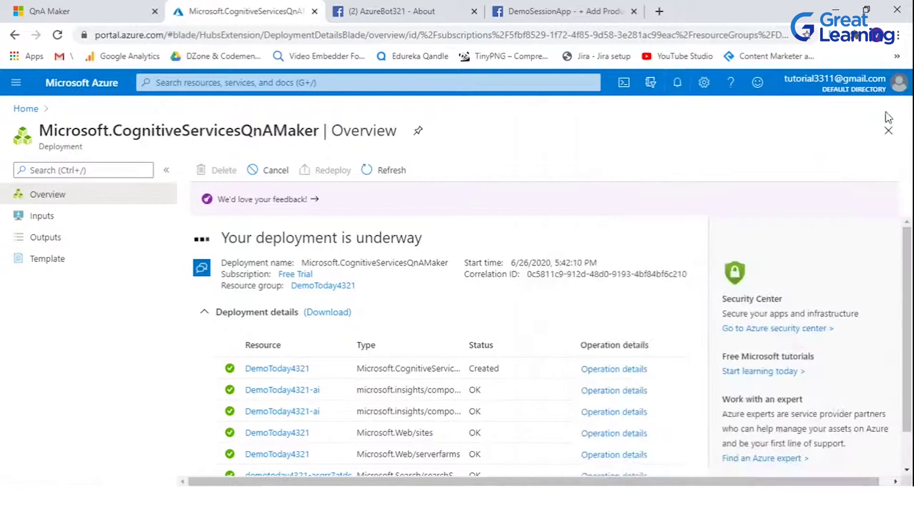
scroll(911, 362, "down", 1)
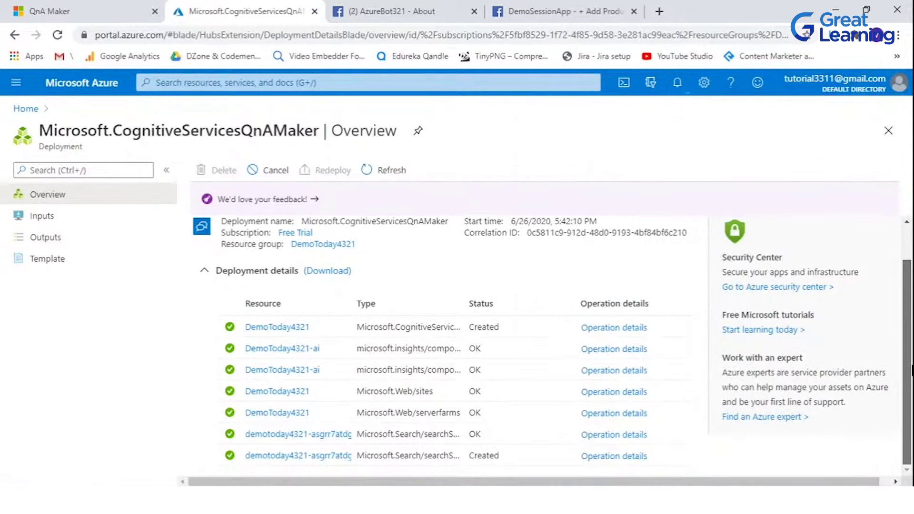
key("ctrl+shift+Tab")
scroll(911, 157, "down", 3)
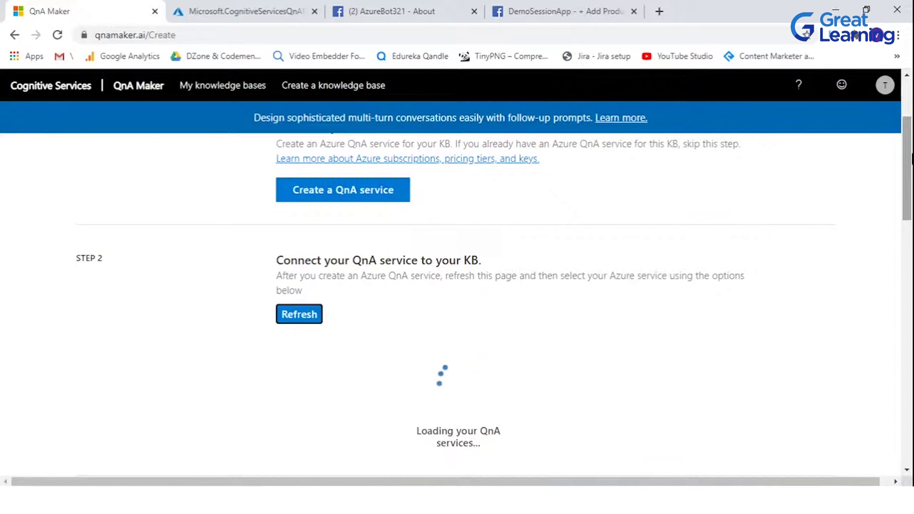
Step: Search Google for 'azure faq' and open the Azure Support FAQs page in a new tab
left_click(659, 12)
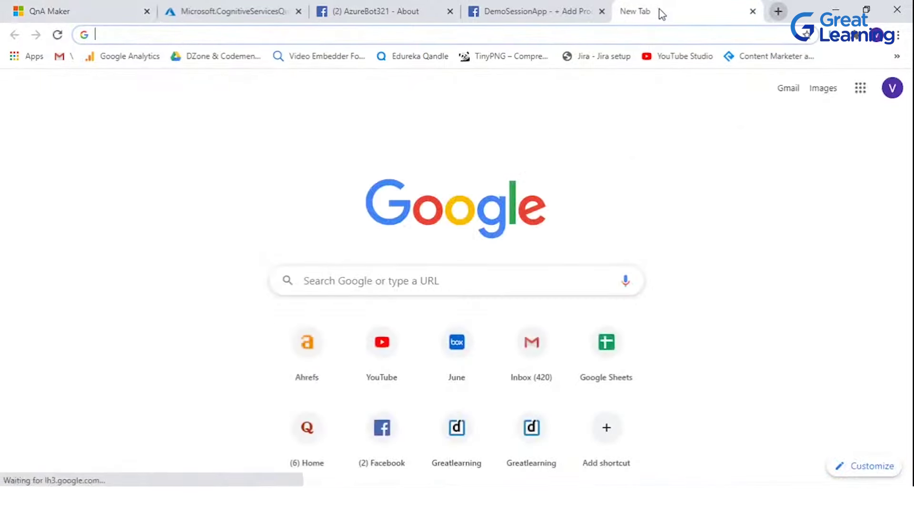
type("azure faq")
key("Return")
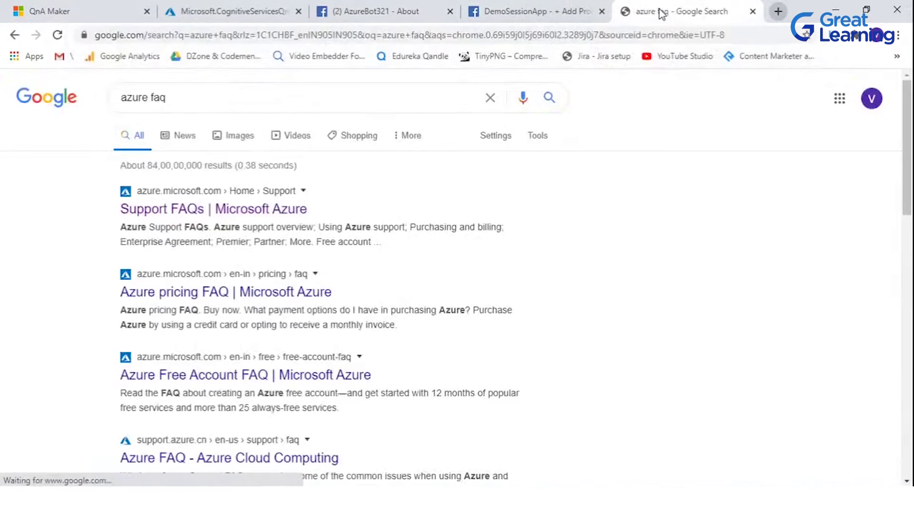
left_click(197, 206)
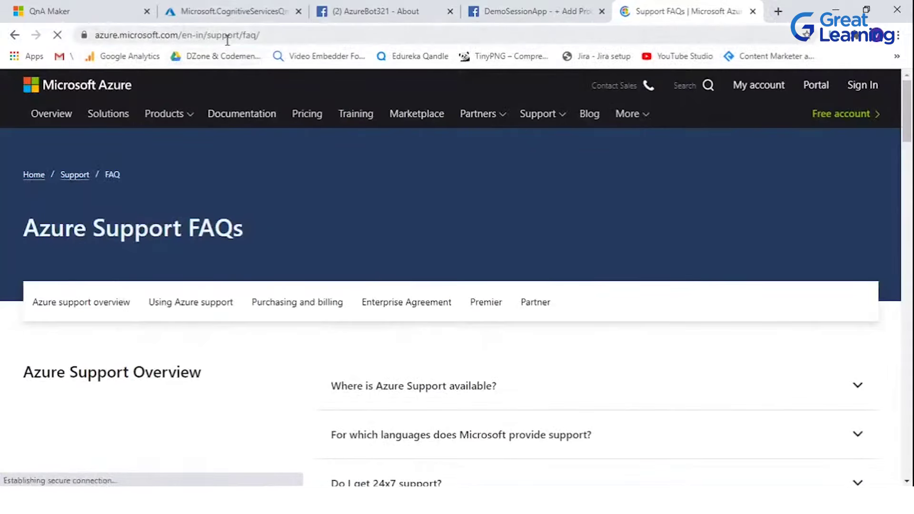
left_click(225, 36)
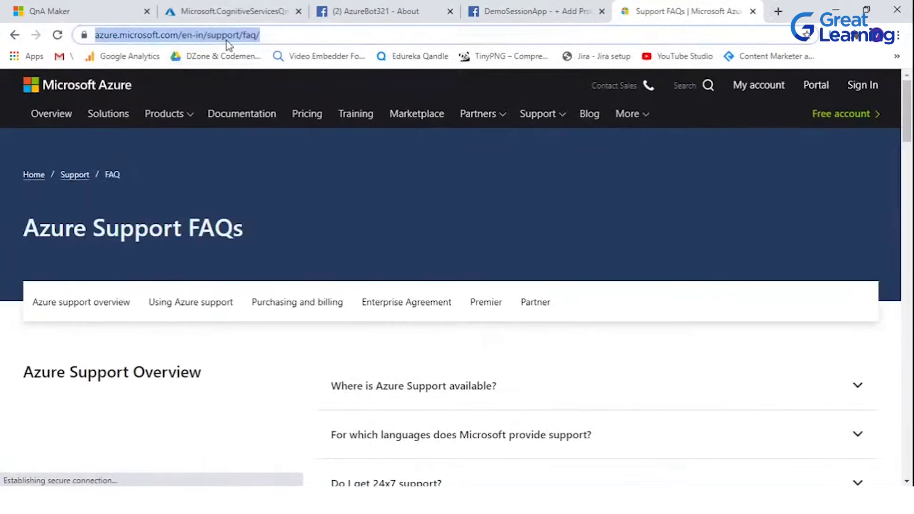
left_click(227, 10)
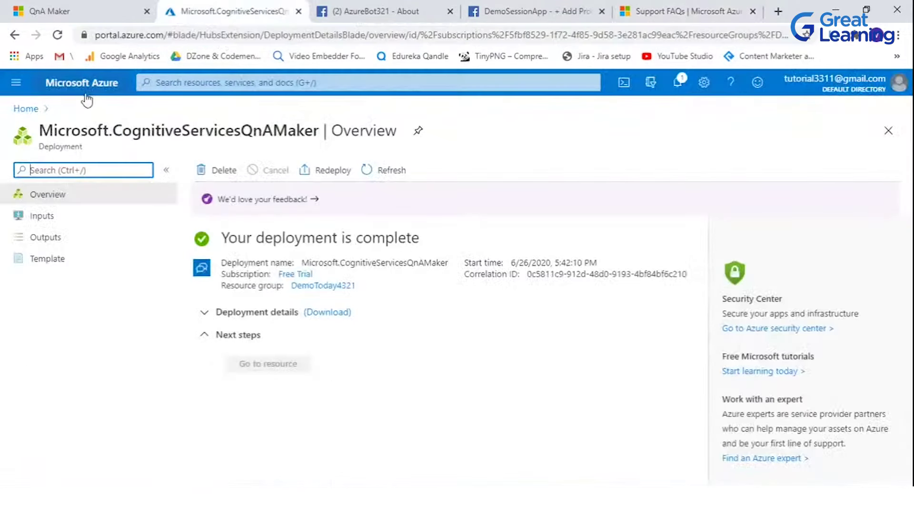
left_click(92, 11)
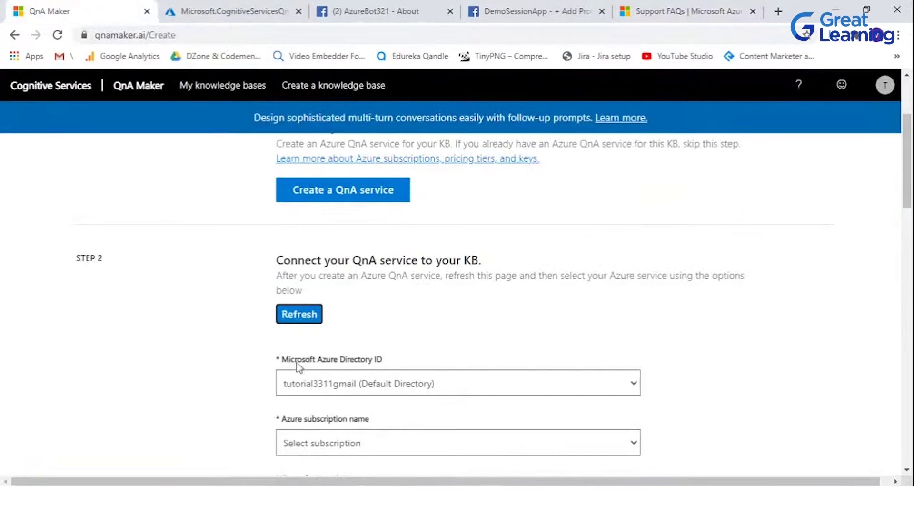
Step: Check for available Azure subscriptions, then reload the page and refresh the QnA service list
left_click(389, 446)
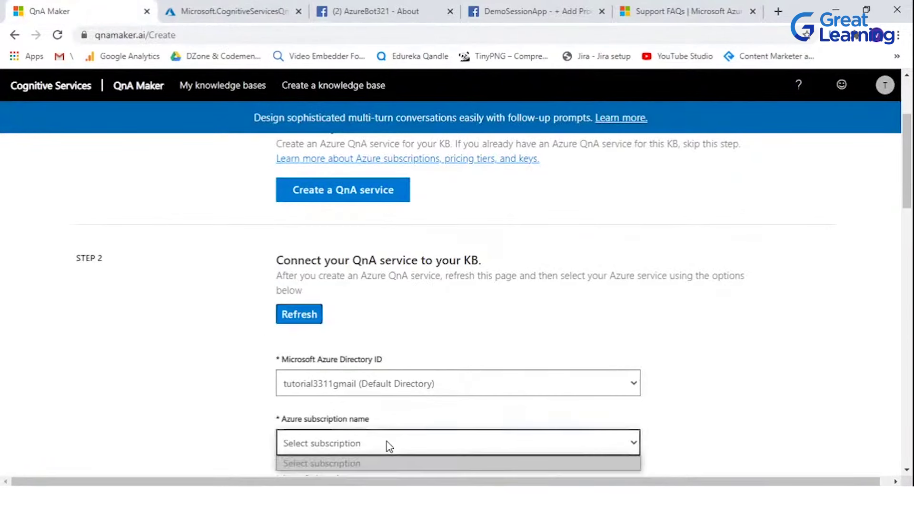
scroll(621, 276, "down", 3)
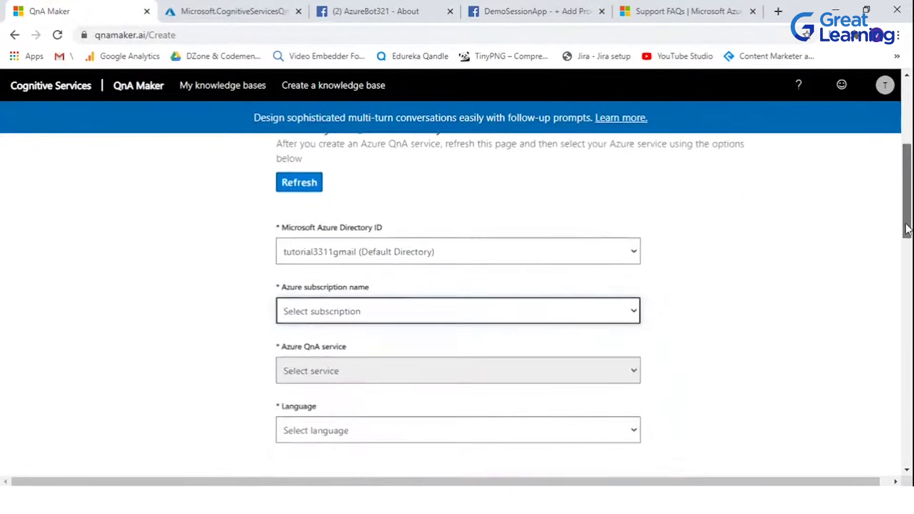
left_click(620, 275)
left_click(57, 35)
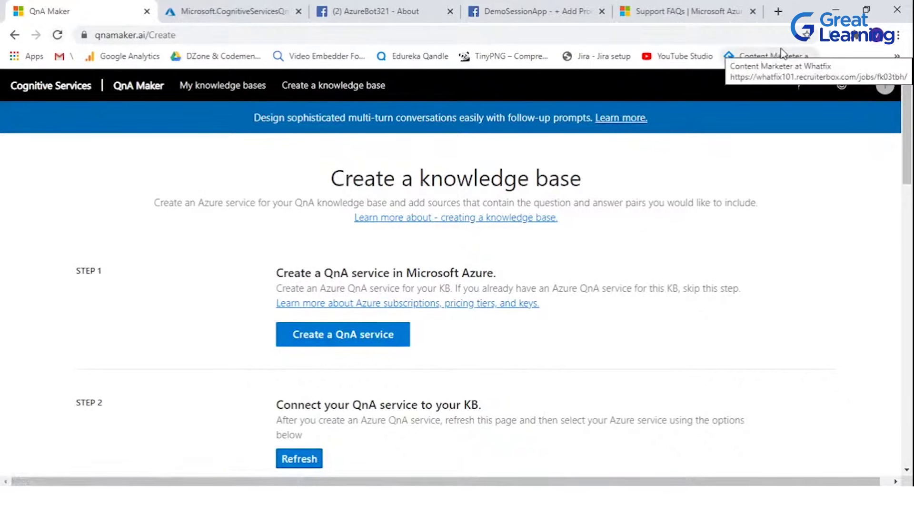
scroll(909, 128, "down", 3)
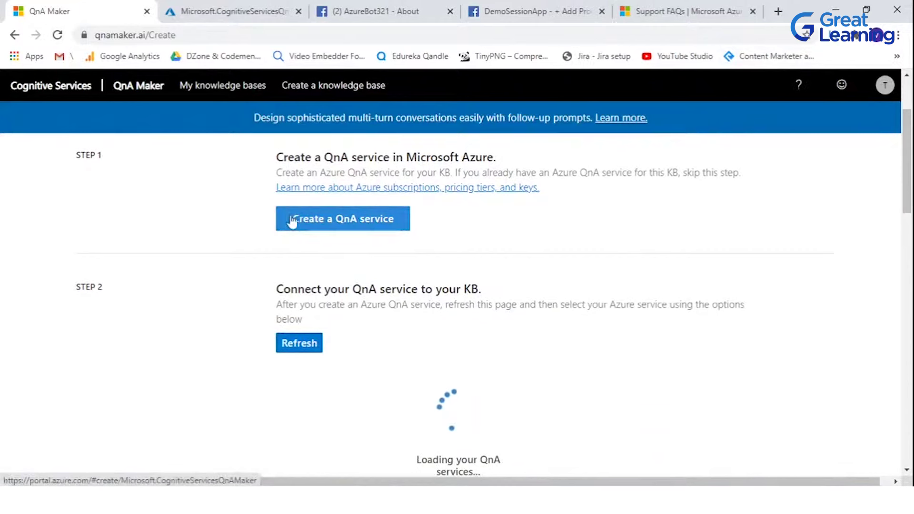
left_click(303, 346)
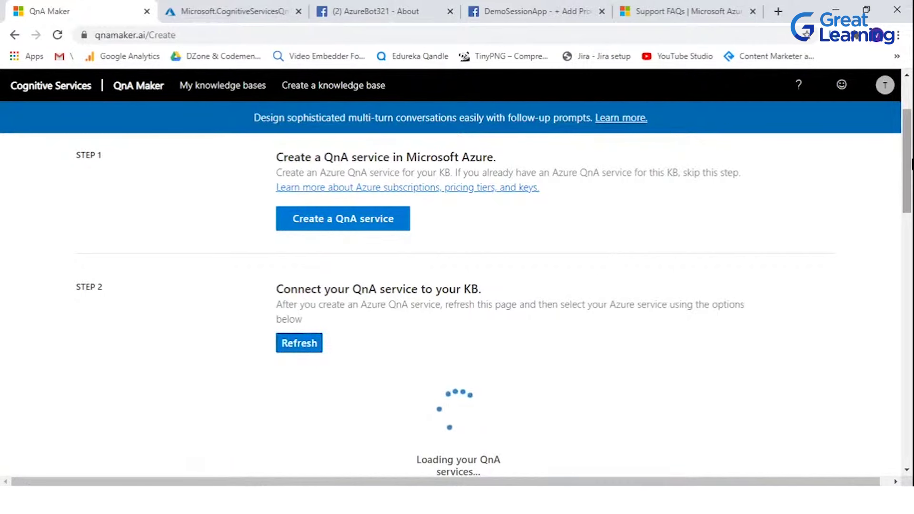
Step: Choose the default directory and set the knowledge base language to English
scroll(891, 170, "down", 1)
left_click(410, 378)
left_click(385, 412)
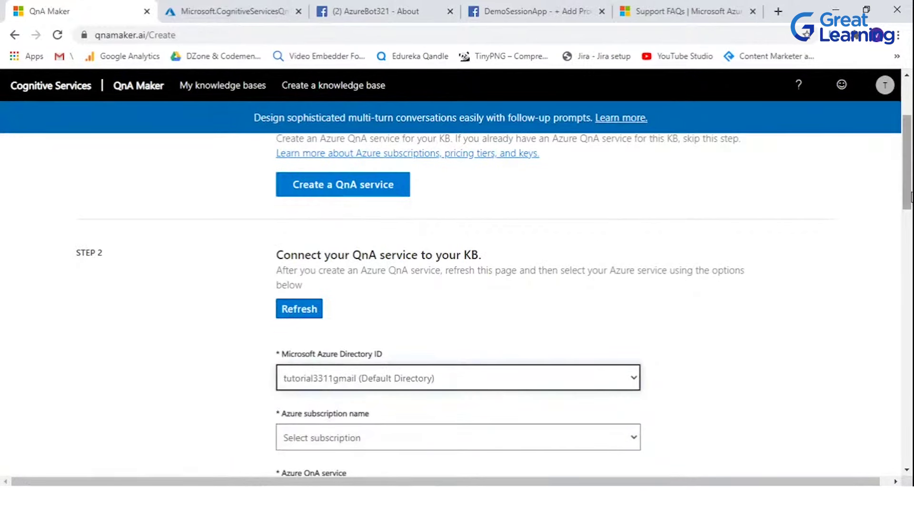
left_click_drag(909, 200, 910, 234)
scroll(910, 234, "down", 2)
left_click(607, 230)
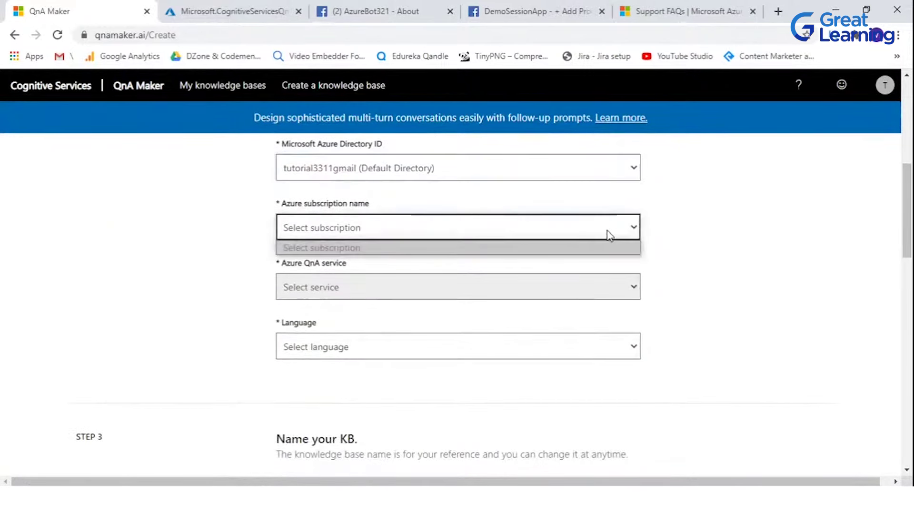
left_click(536, 284)
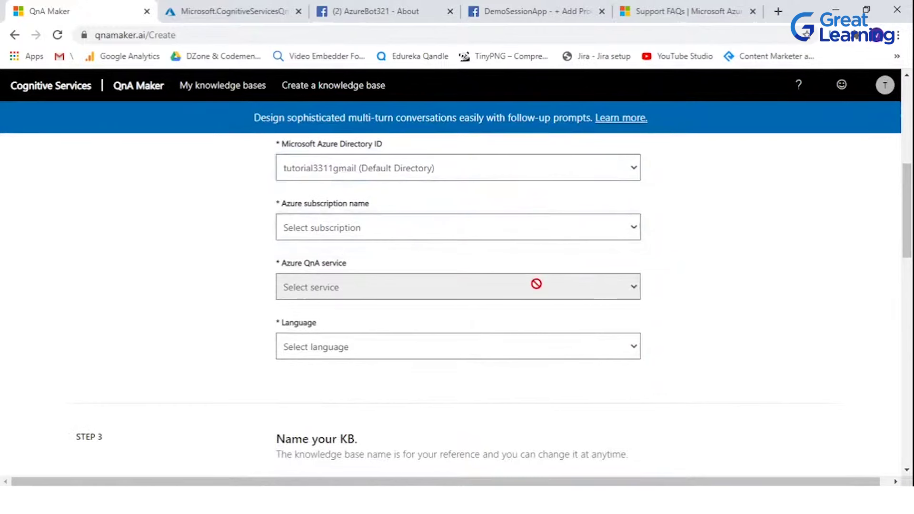
left_click(408, 352)
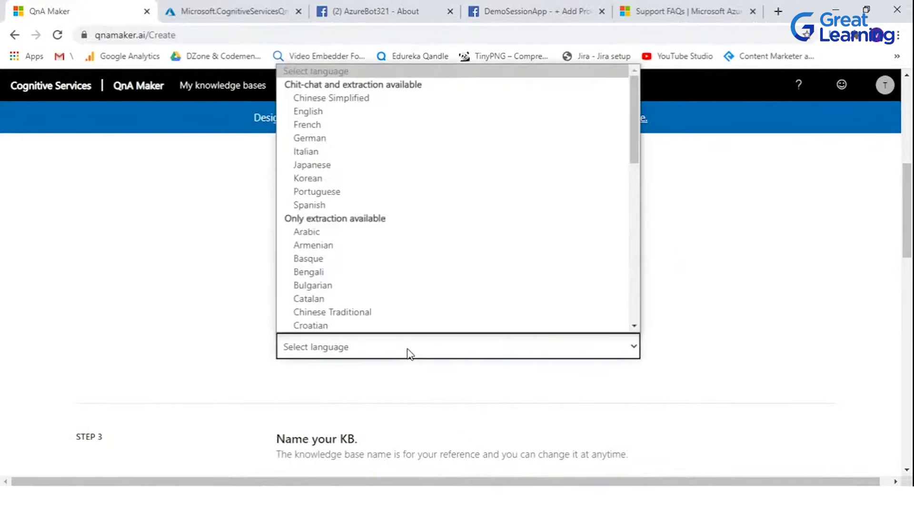
left_click(308, 113)
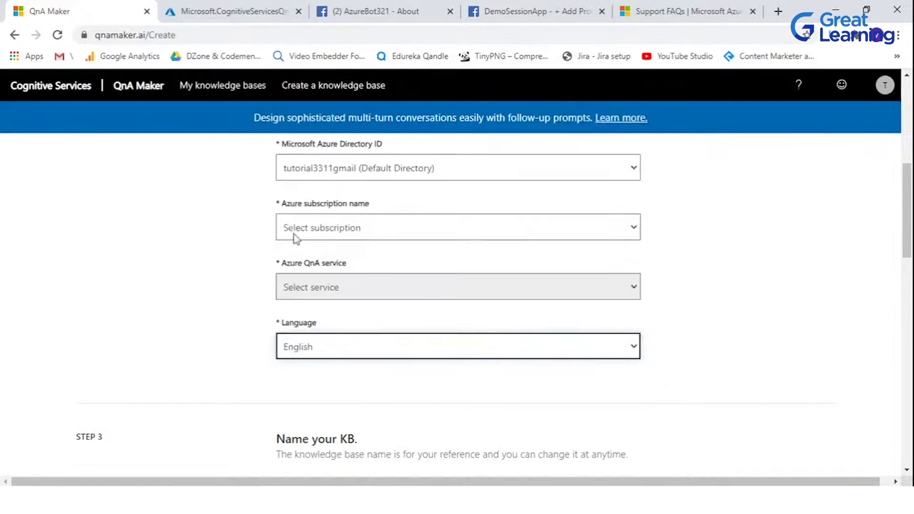
Step: Confirm no subscription is offered yet, reload QnA Maker, and return to the Azure deployment
left_click(401, 234)
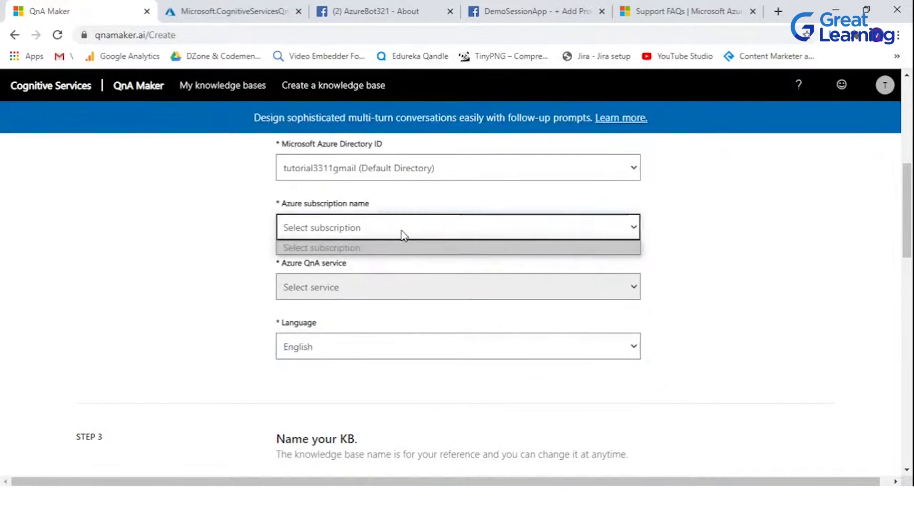
left_click(755, 198)
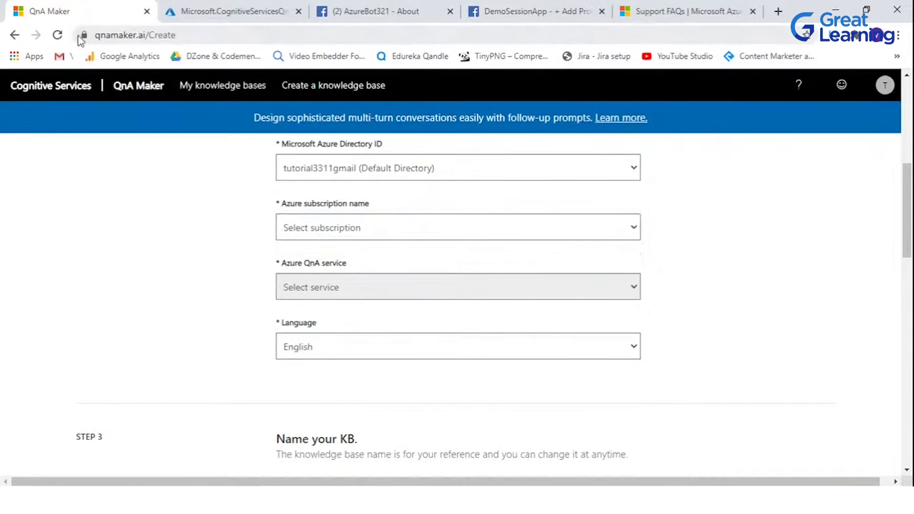
left_click(58, 34)
left_click(239, 6)
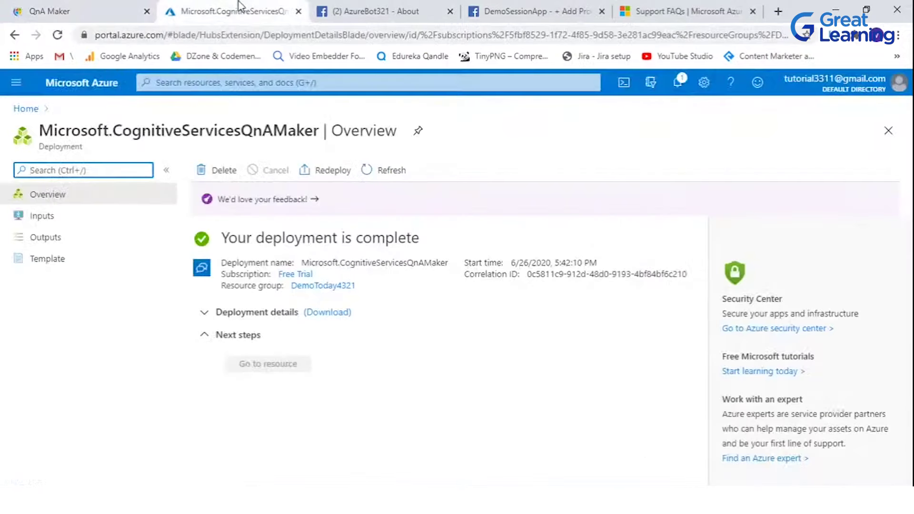
Step: Navigate from the Azure home page through the dashboard to All resources
left_click(48, 87)
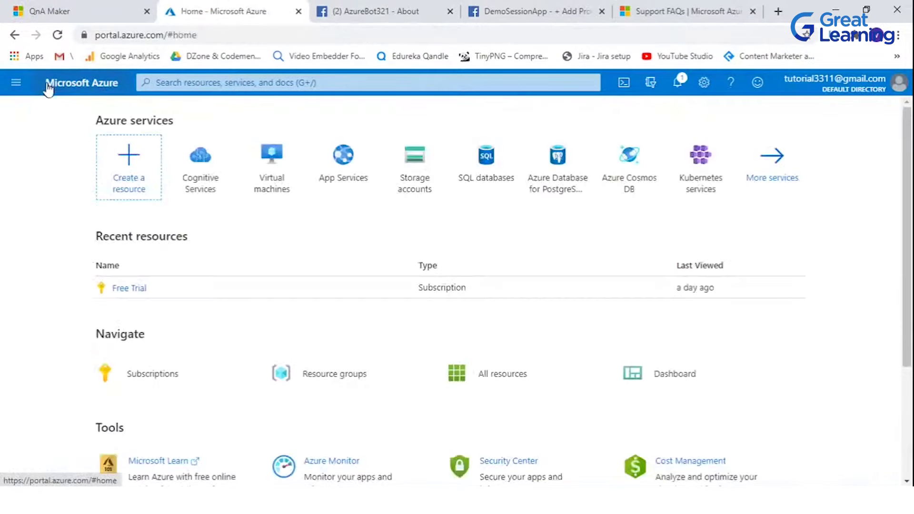
left_click(78, 93)
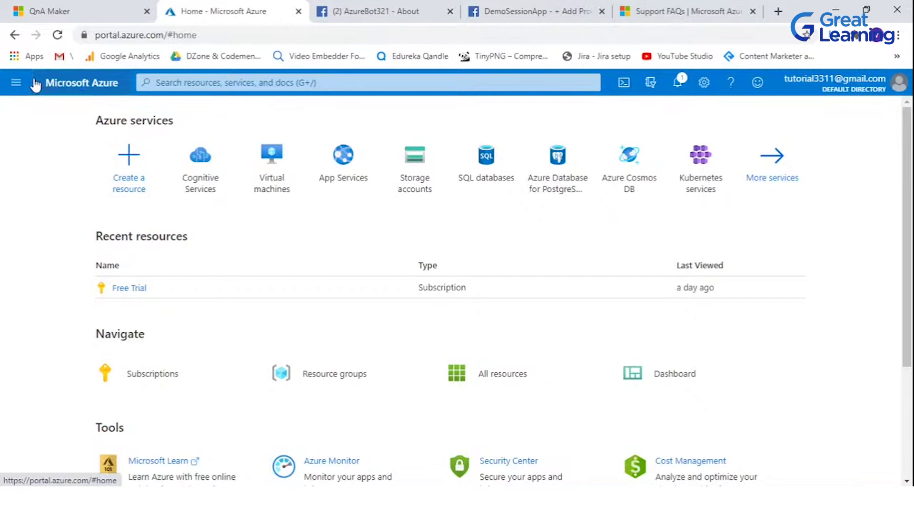
left_click(16, 82)
left_click(31, 151)
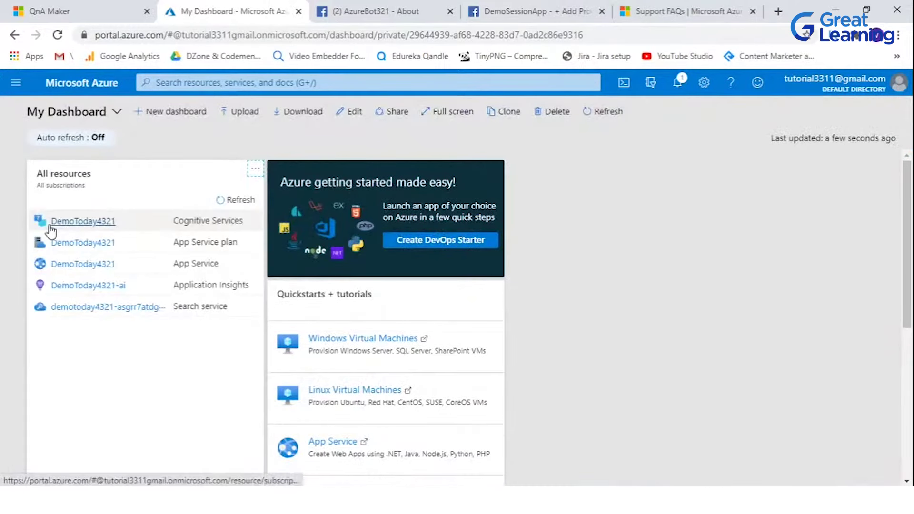
left_click(70, 187)
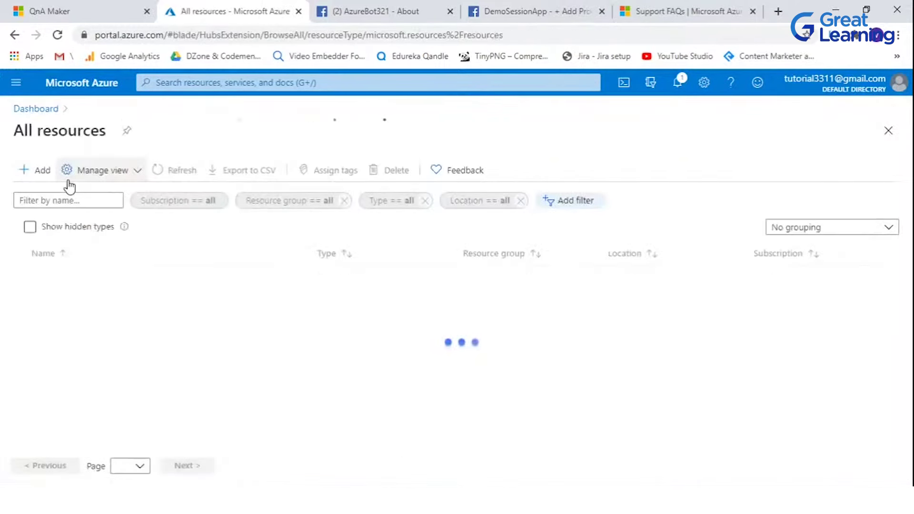
Step: Select all five DemoToday4321 resources and delete them, confirming with 'yes'
left_click(20, 277)
left_click(20, 298)
left_click(20, 320)
left_click(20, 341)
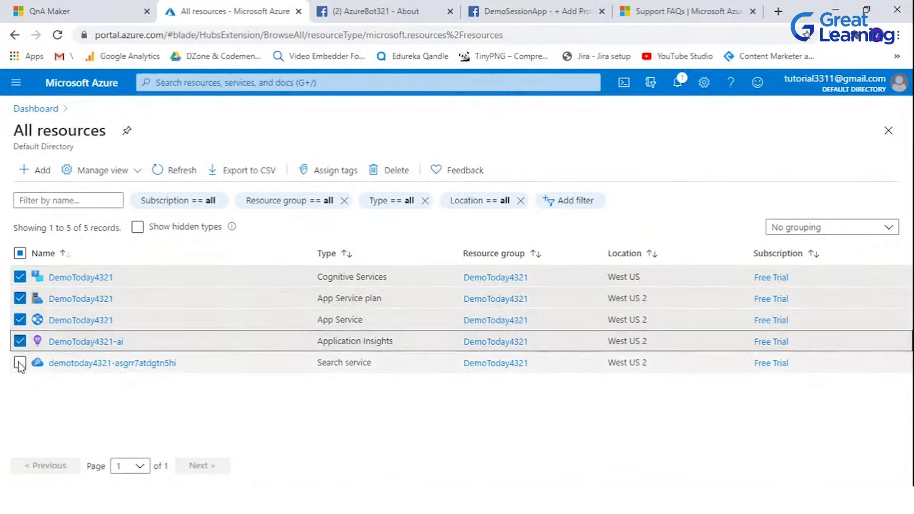
left_click(20, 362)
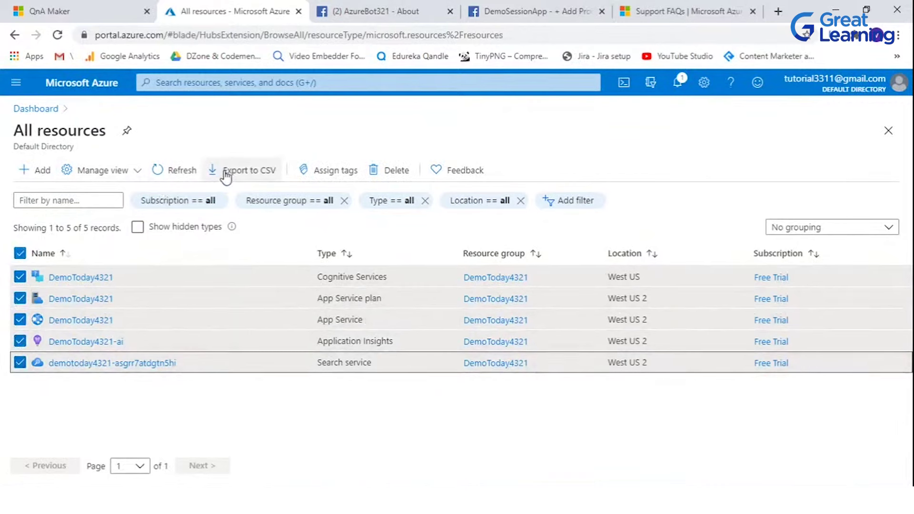
left_click(384, 174)
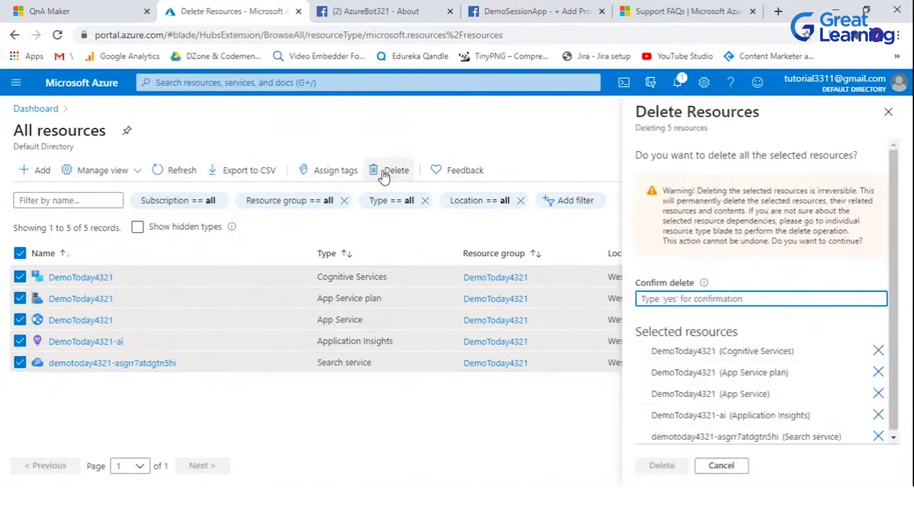
type("yes")
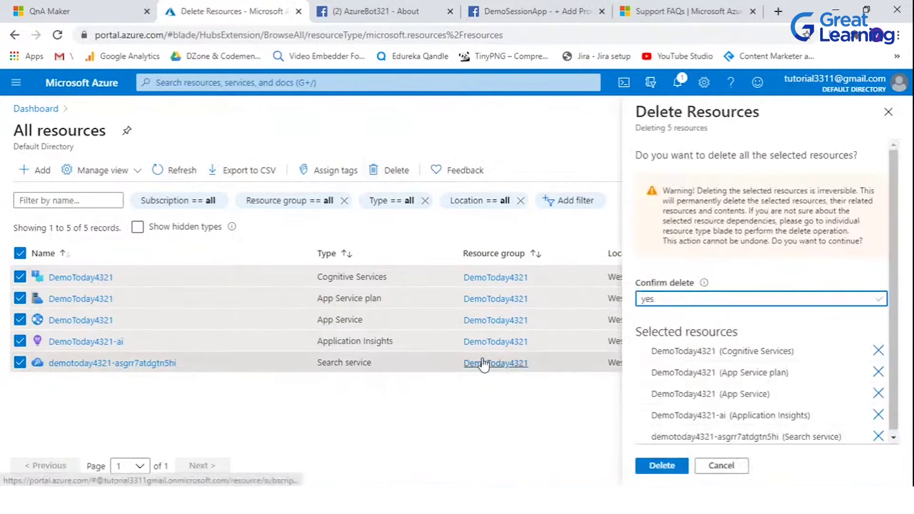
left_click(652, 472)
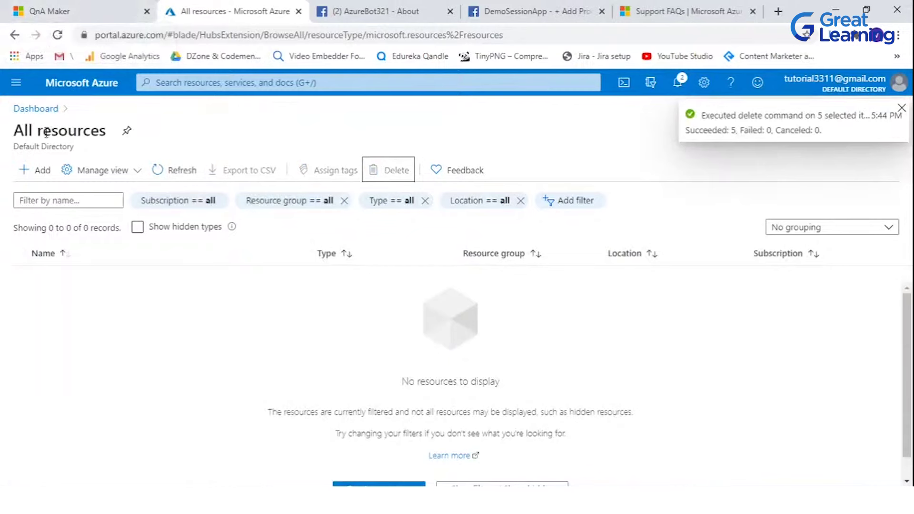
left_click(34, 109)
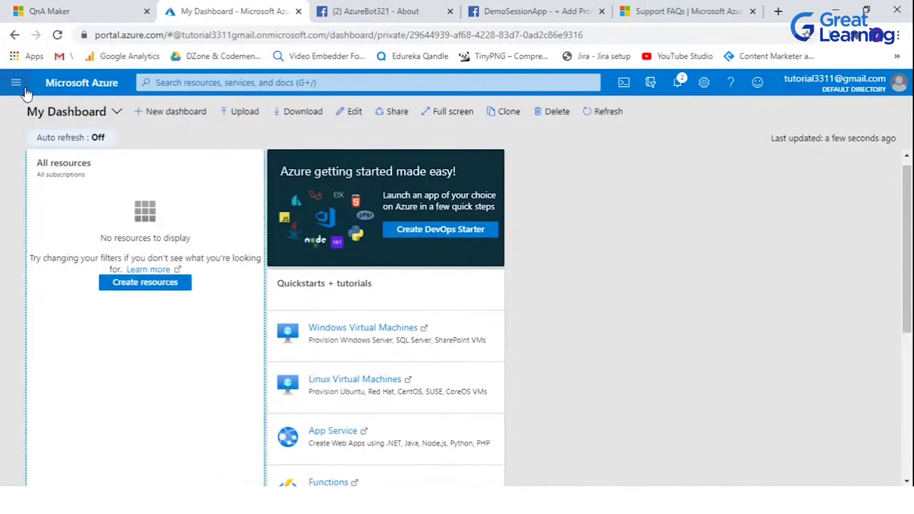
Step: Start a new AI + Machine Learning Web App Bot with bot handle DemoSessionBot321
left_click(26, 89)
left_click(42, 117)
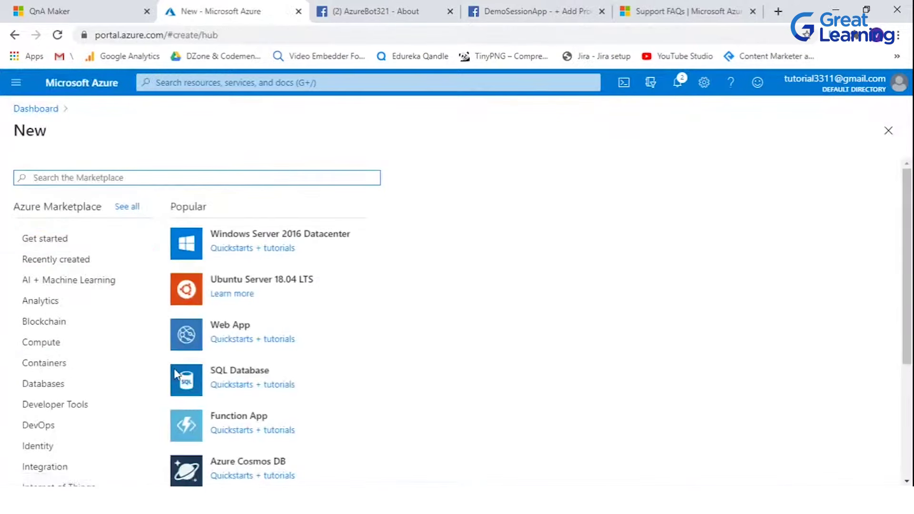
left_click(81, 282)
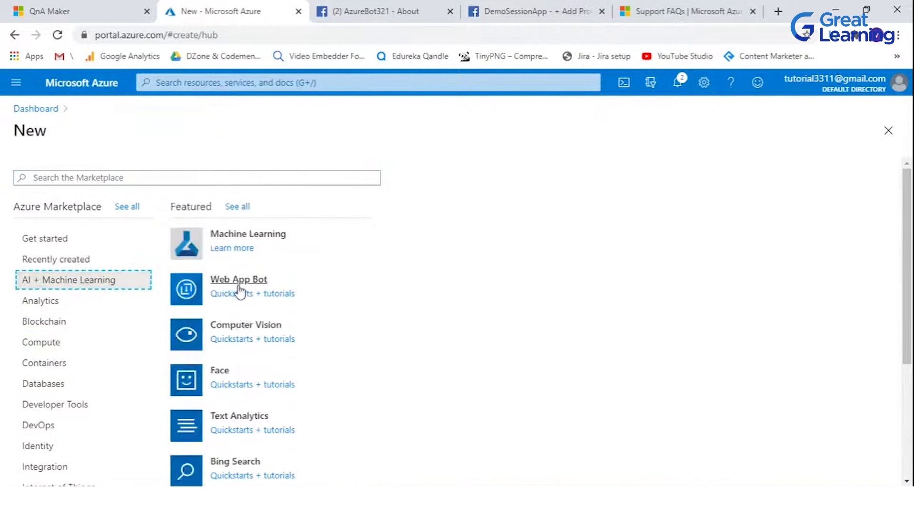
left_click(243, 291)
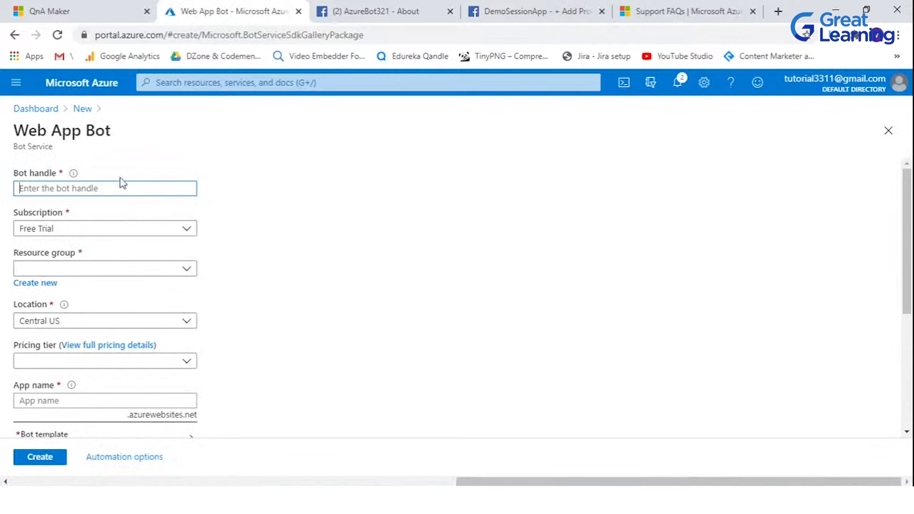
type("DemoSessi")
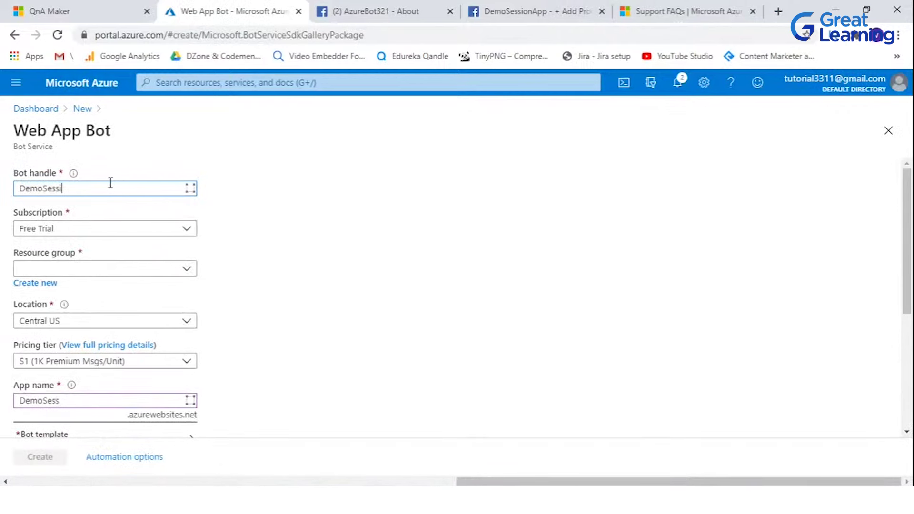
type("onBot321")
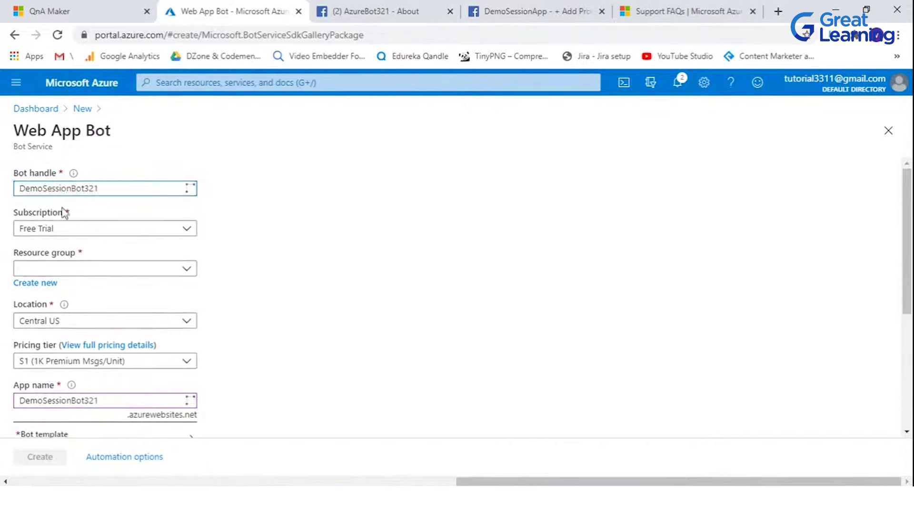
Step: Create a new resource group named DemoSessionBot321 by pasting the bot handle
left_click(45, 270)
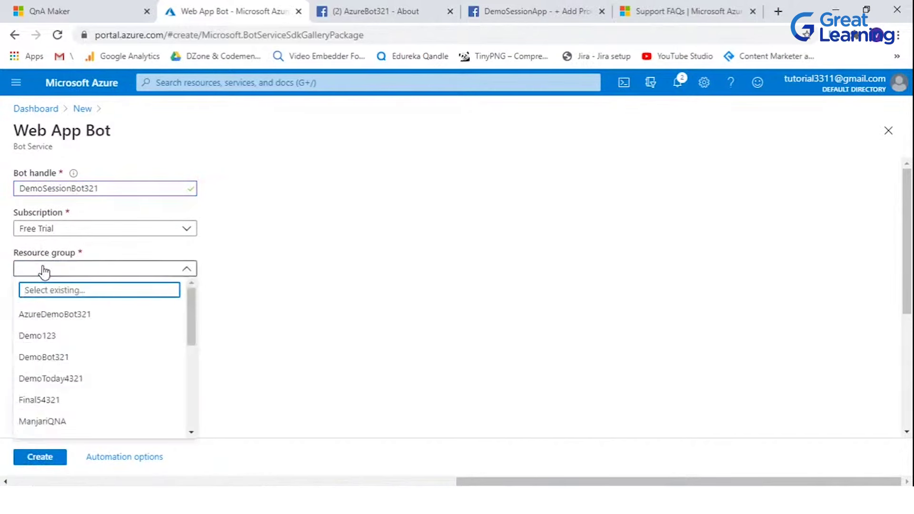
left_click(43, 269)
left_click(35, 282)
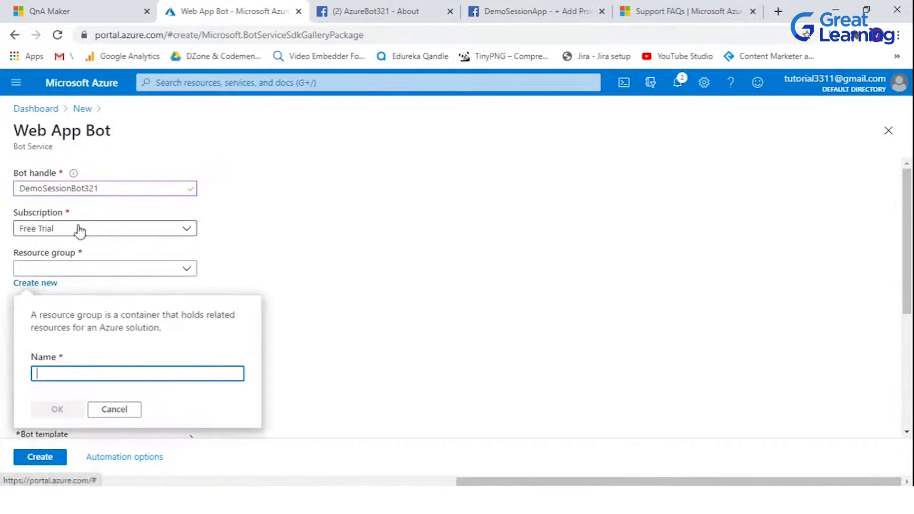
left_click_drag(101, 188, 2, 203)
key("ctrl+c")
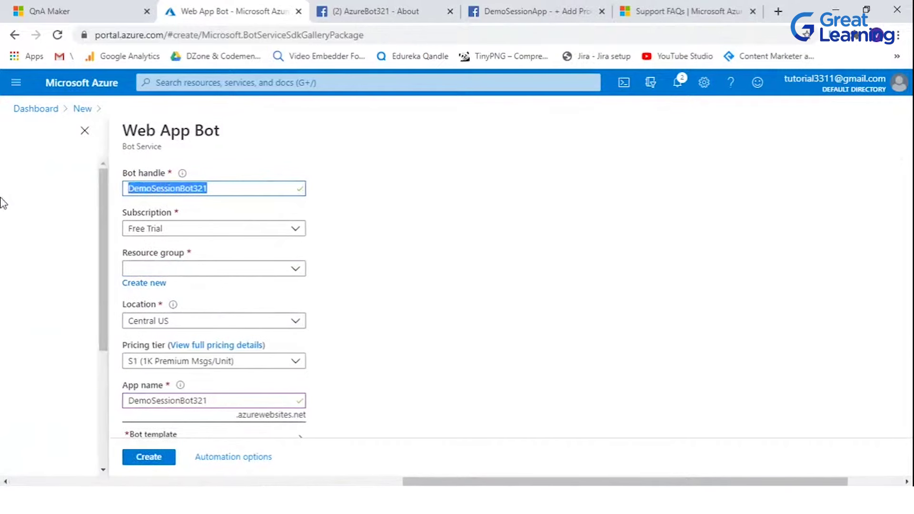
left_click(131, 285)
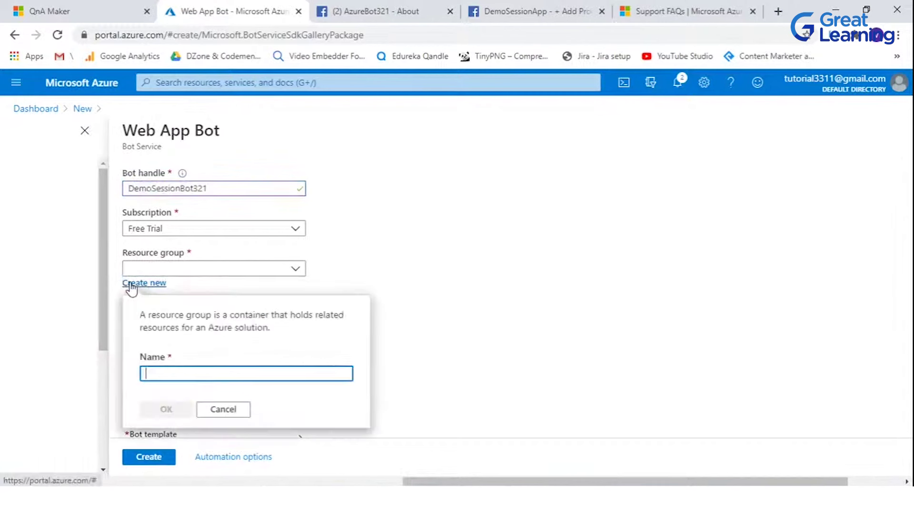
key("ctrl+v")
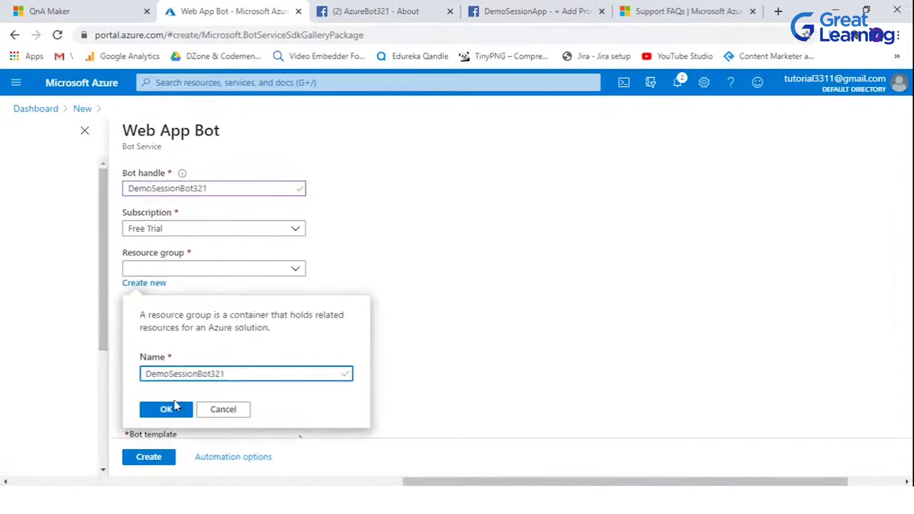
left_click(172, 410)
Step: Set the bot location to West US 2 and keep the S1 pricing tier
left_click(211, 325)
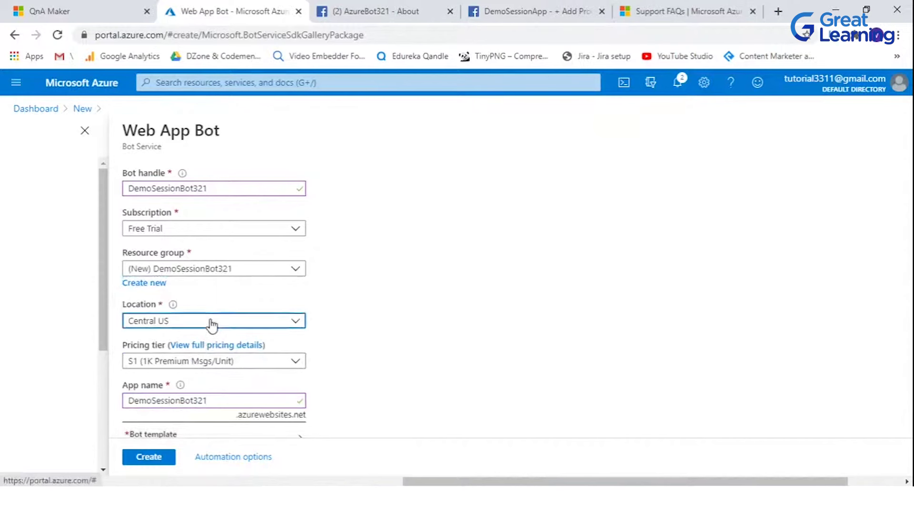
left_click(211, 325)
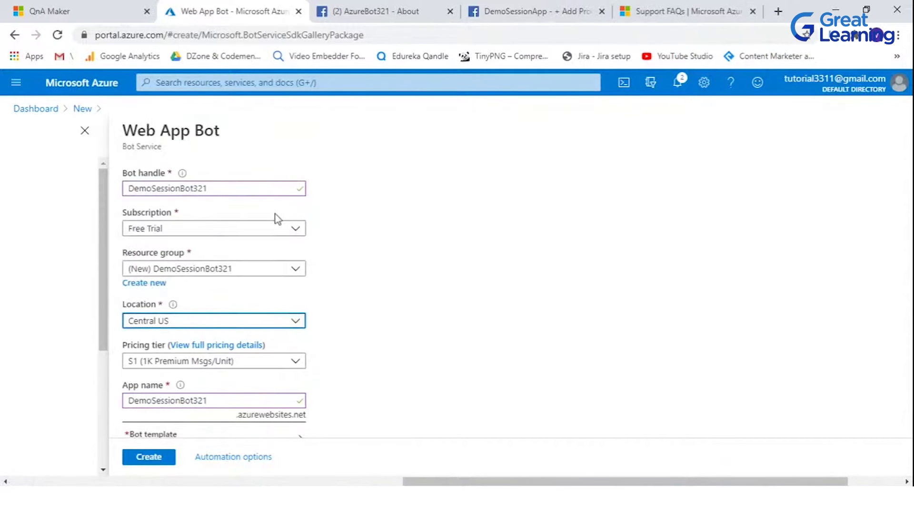
left_click(288, 322)
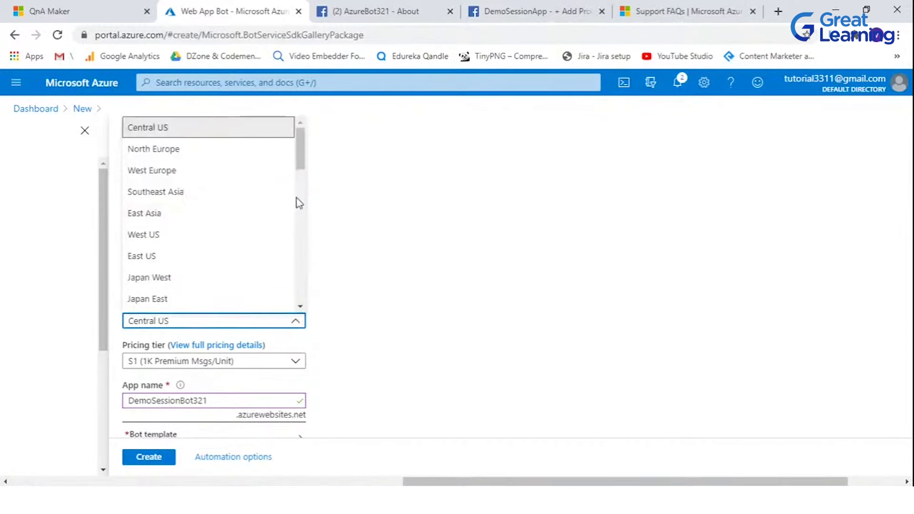
left_click_drag(299, 150, 298, 237)
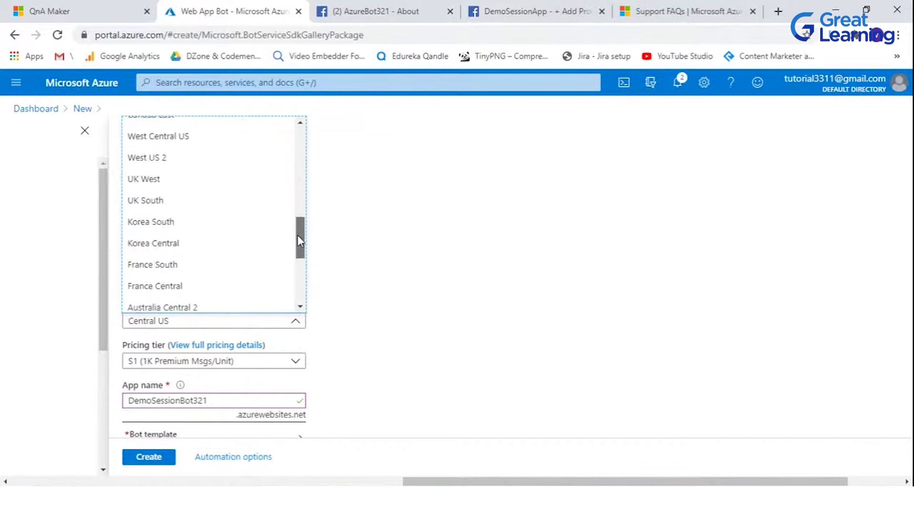
left_click(172, 157)
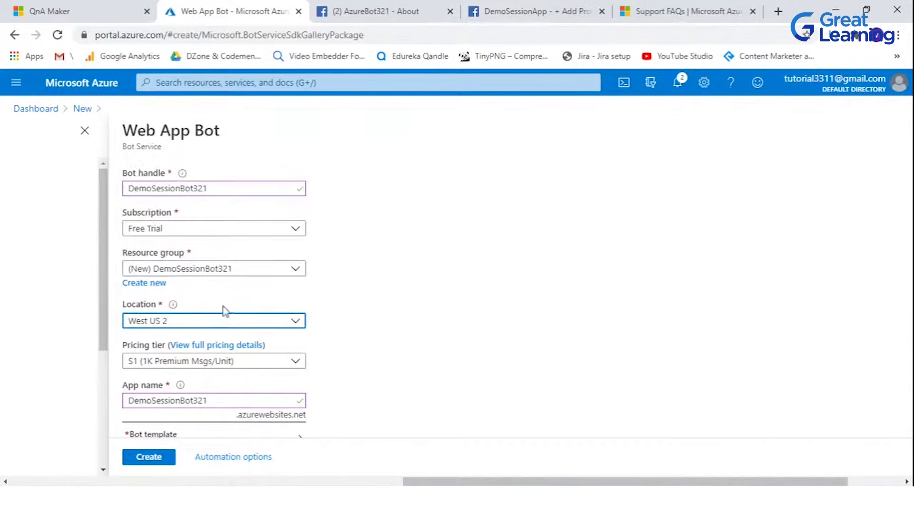
left_click(243, 369)
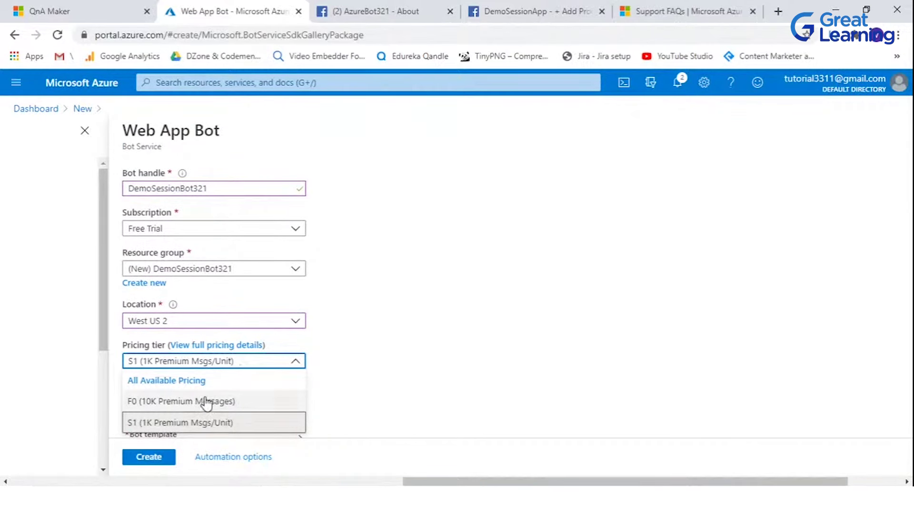
left_click(573, 310)
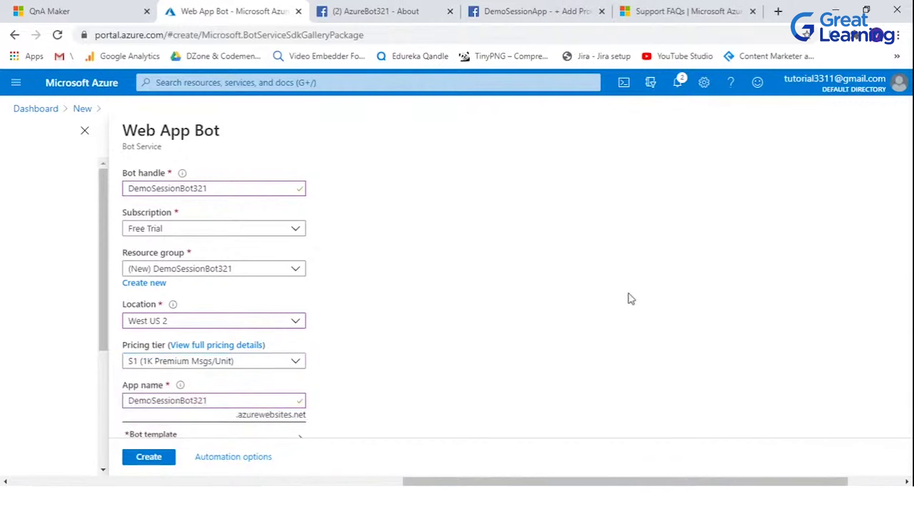
scroll(629, 298, "down", 5)
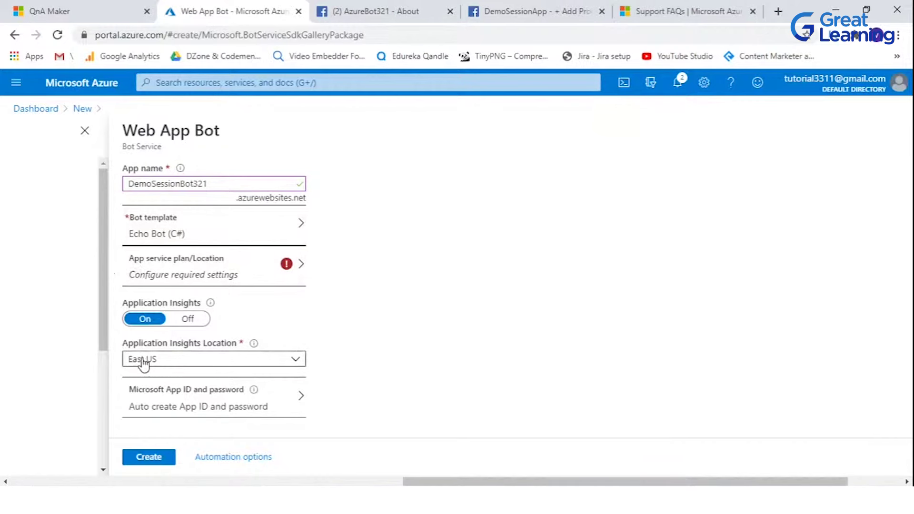
Step: Keep the Echo Bot template for the bot
left_click(245, 228)
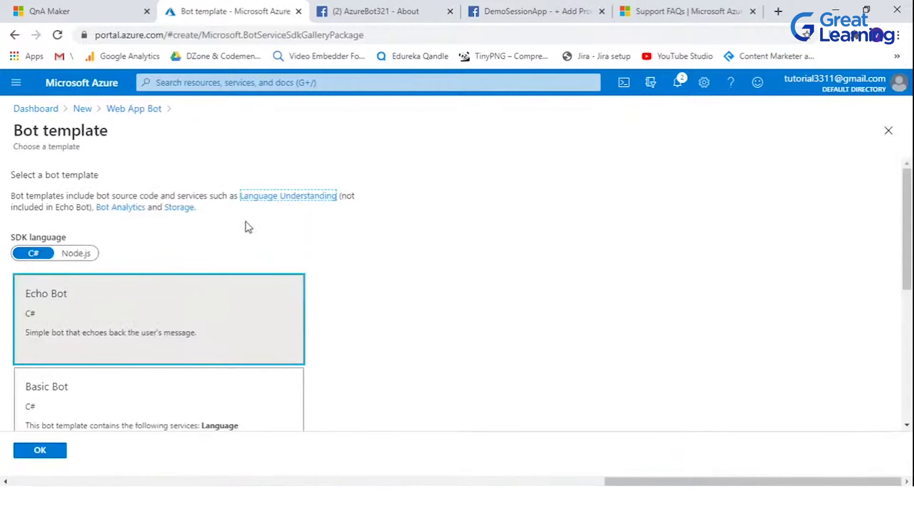
left_click_drag(907, 189, 911, 225)
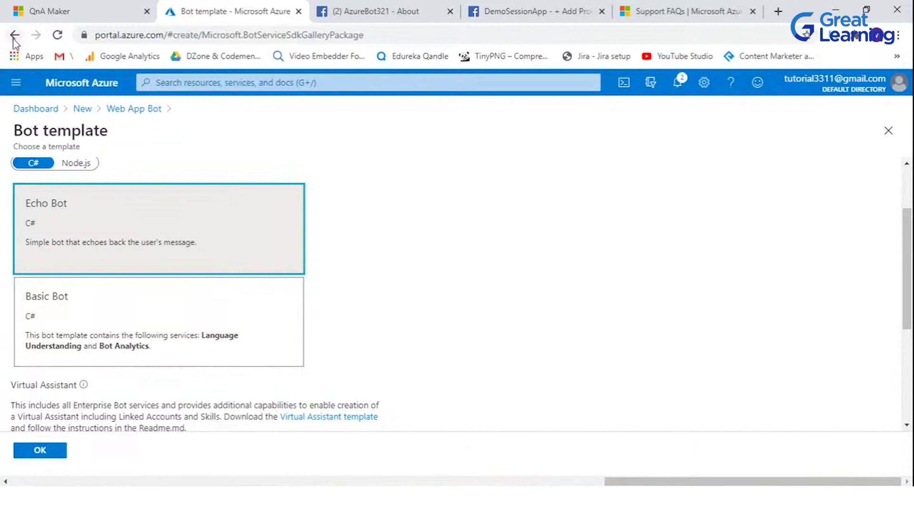
left_click(108, 220)
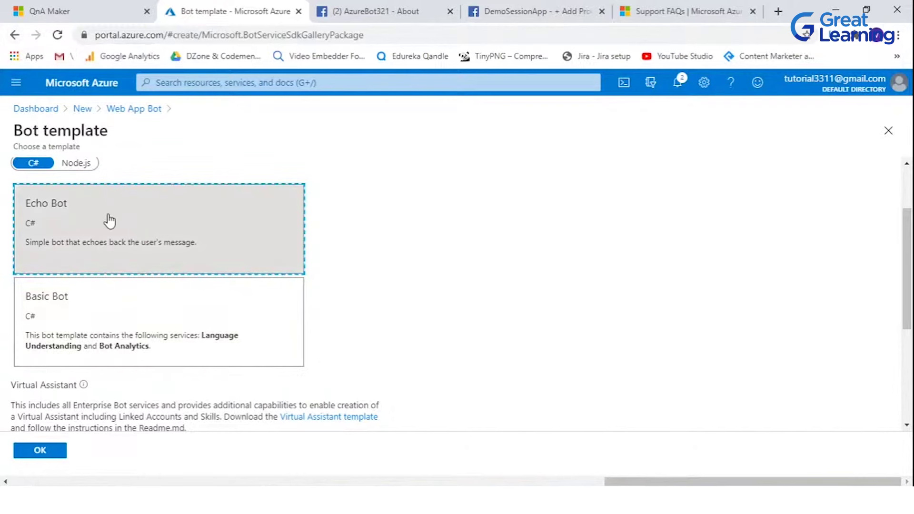
left_click(41, 452)
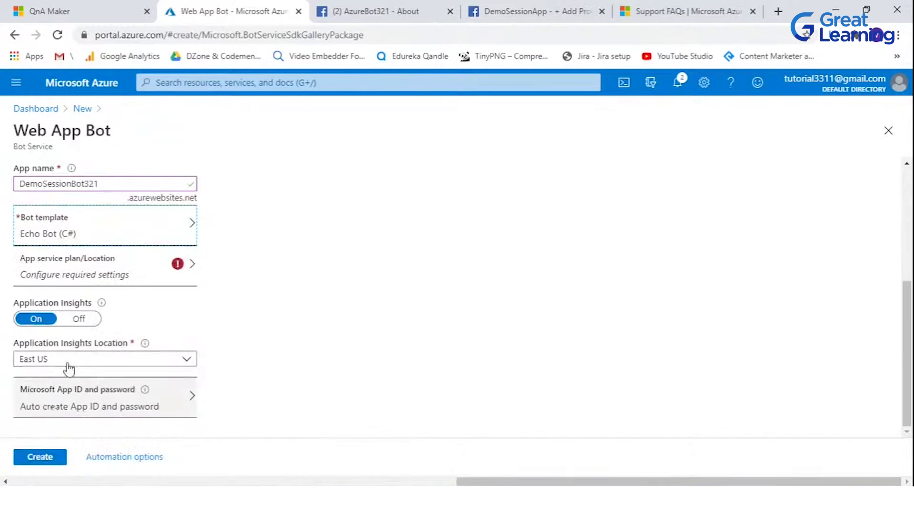
Step: Set the Application Insights location to West US 2 and view the app service plan choices
left_click(80, 363)
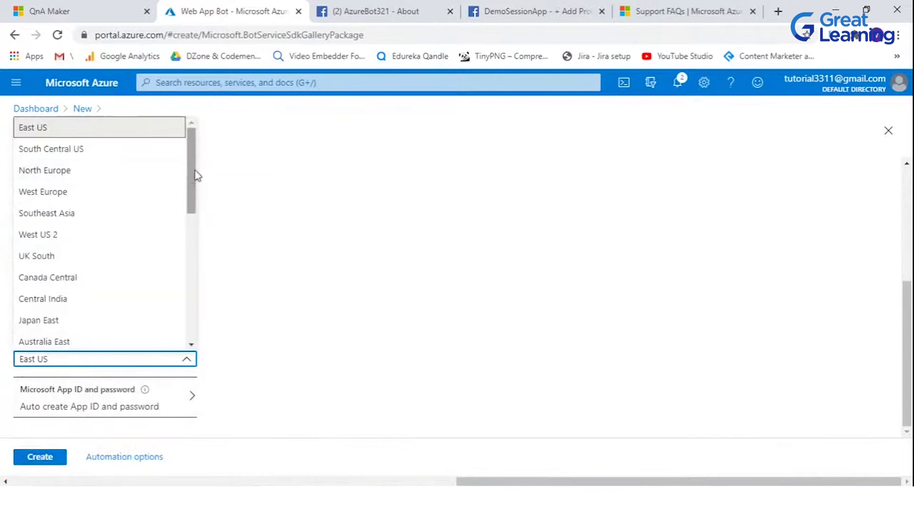
left_click(62, 234)
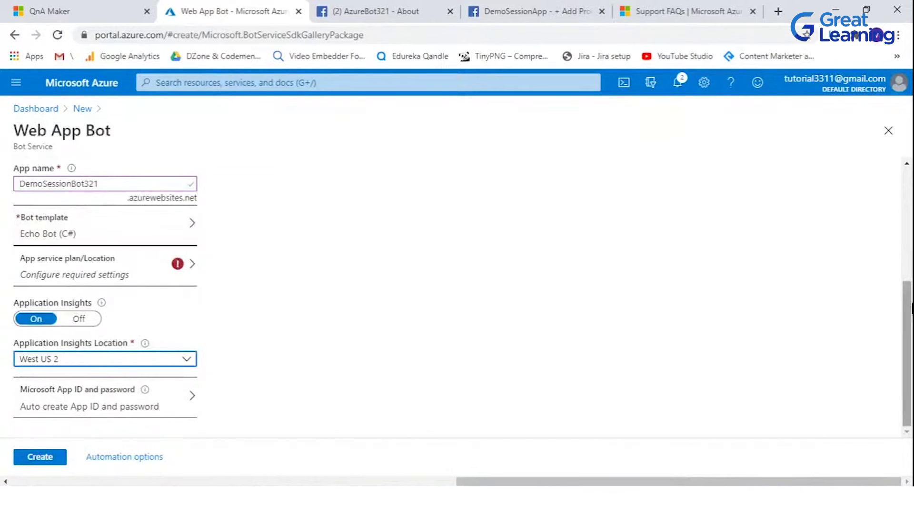
left_click(129, 266)
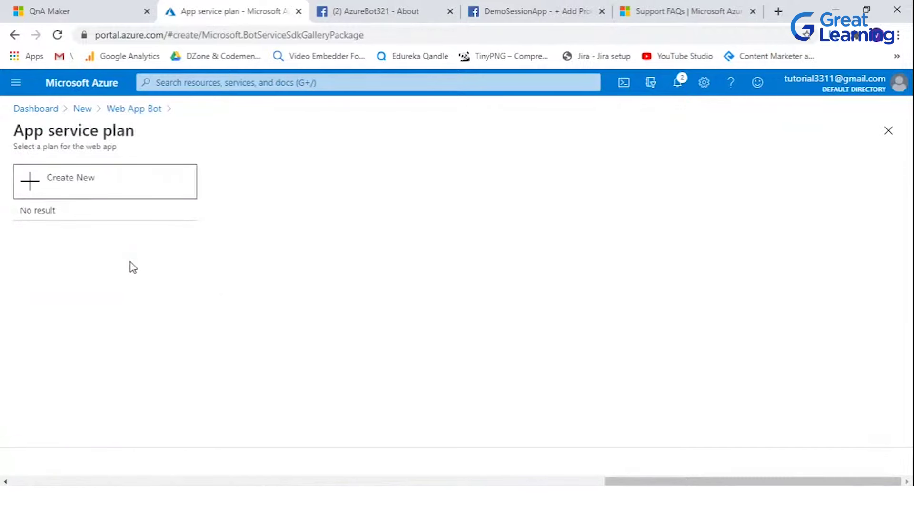
Step: Discard the unsaved bot and start a new Web App Bot with handle Demo321
left_click(15, 35)
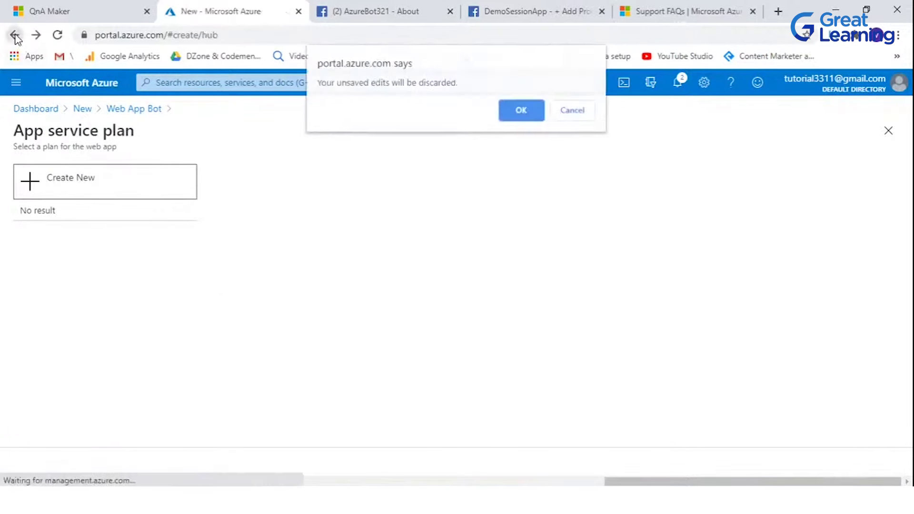
left_click(511, 113)
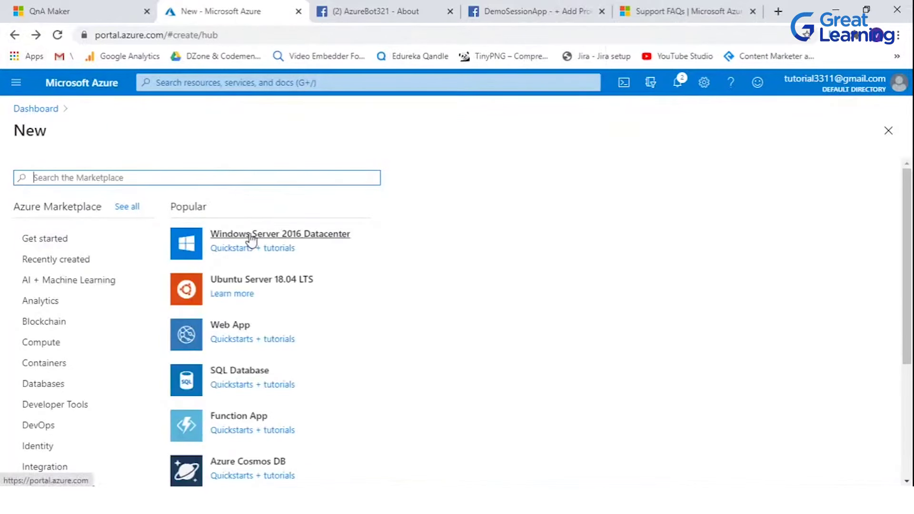
left_click(51, 280)
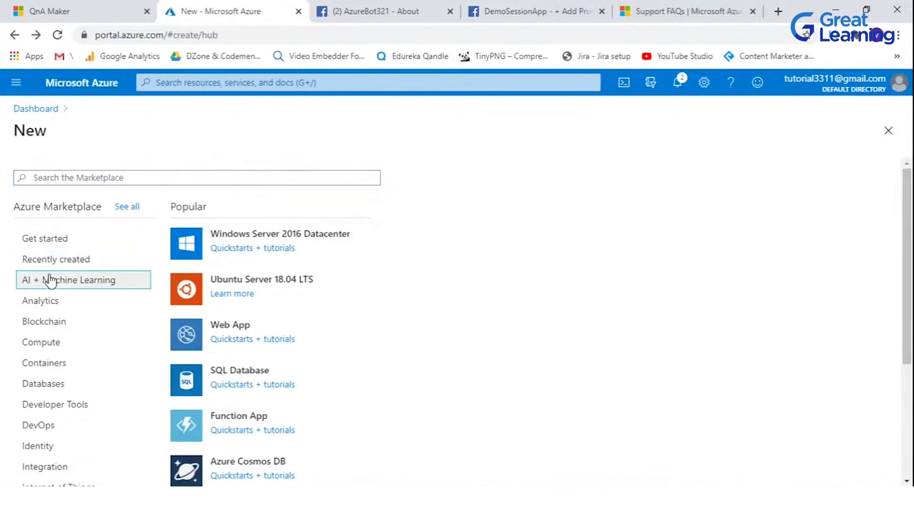
left_click(235, 284)
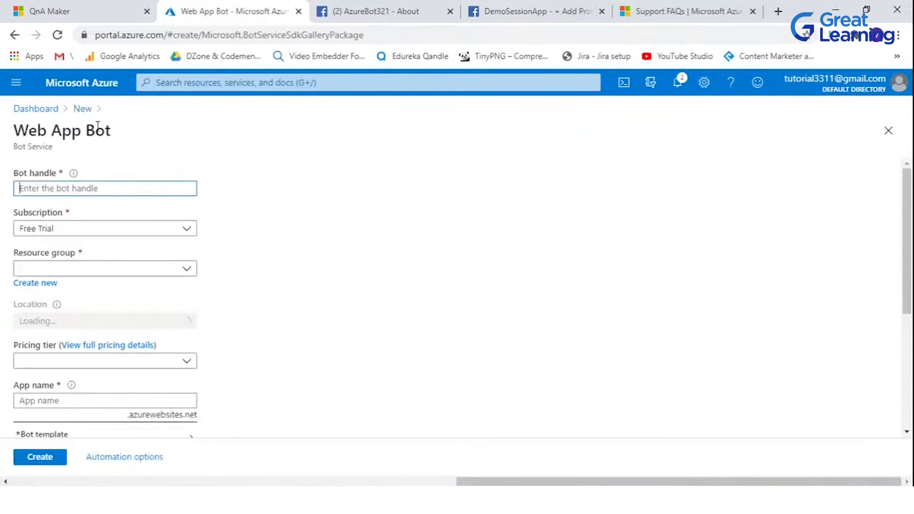
type("Demo321")
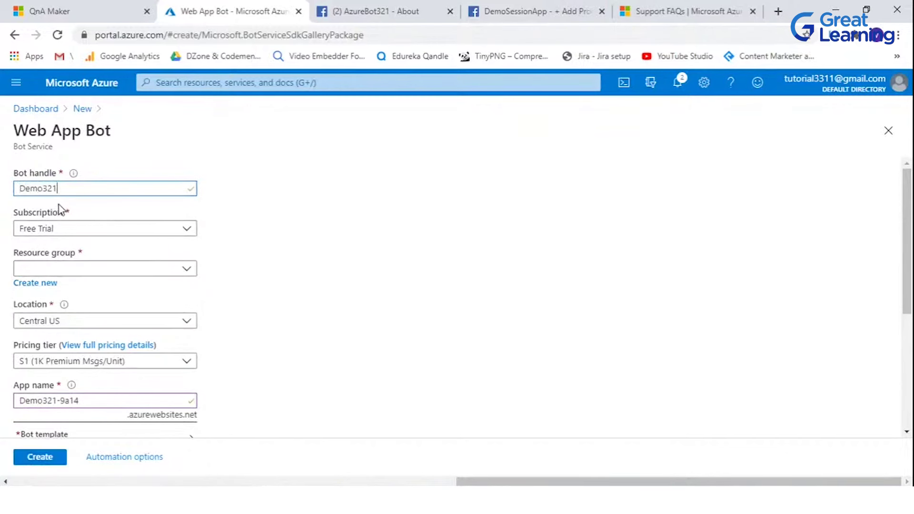
Step: Create a new resource group named Demo321 from the copied bot handle
key("ctrl+a")
key("ctrl+c")
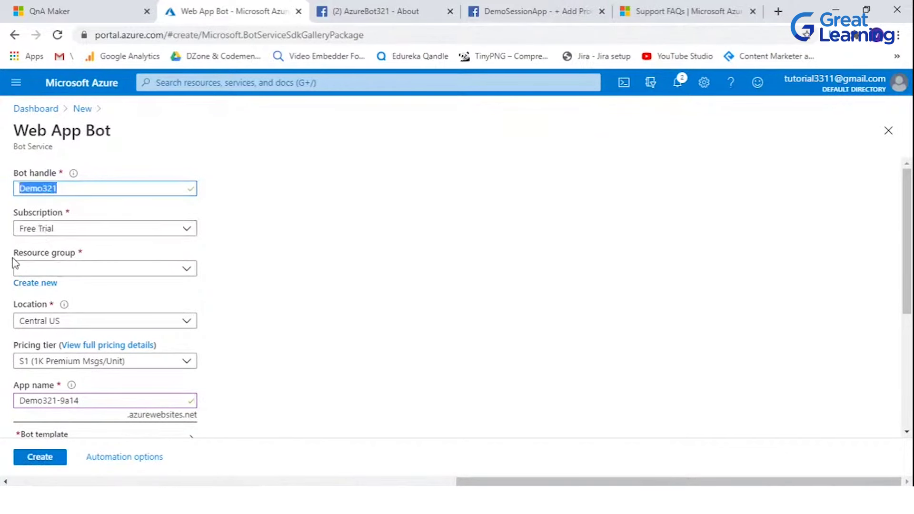
left_click(21, 284)
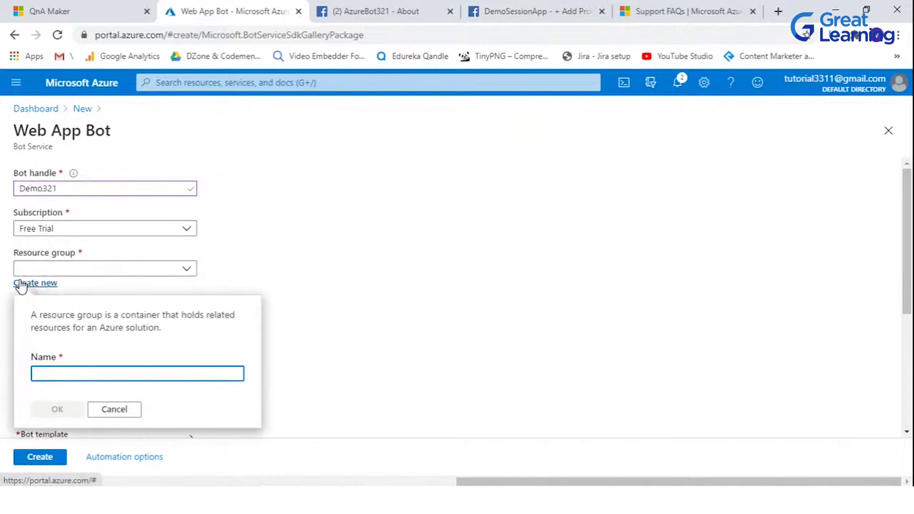
key("ctrl+v")
left_click(56, 408)
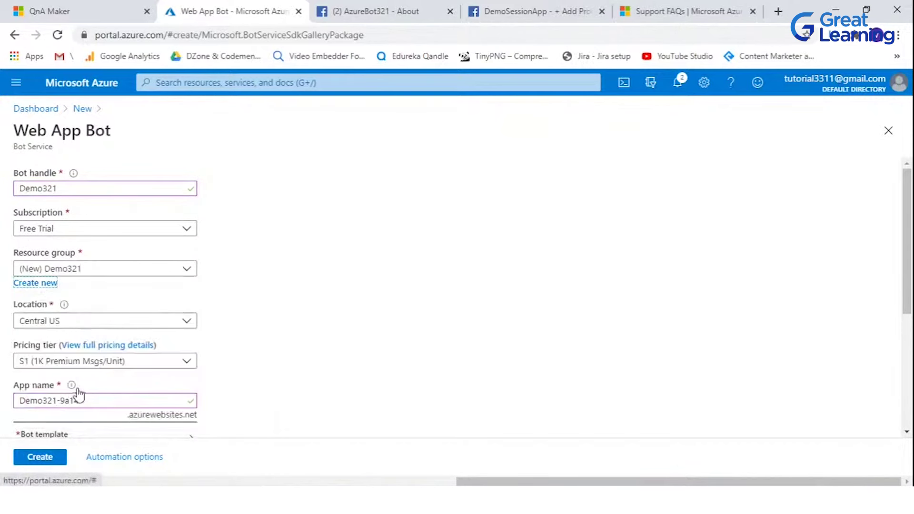
Step: Set both the bot location and Application Insights location to West US 2
left_click(163, 328)
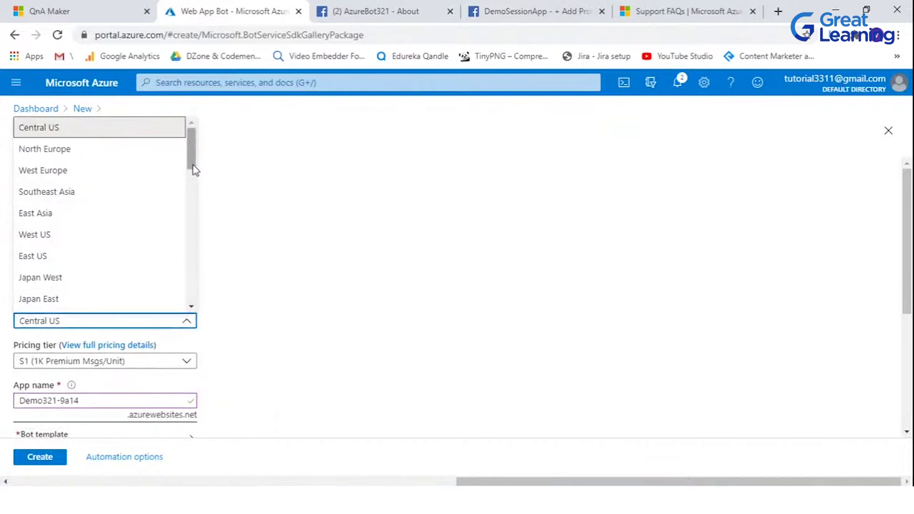
scroll(193, 165, "down", 3)
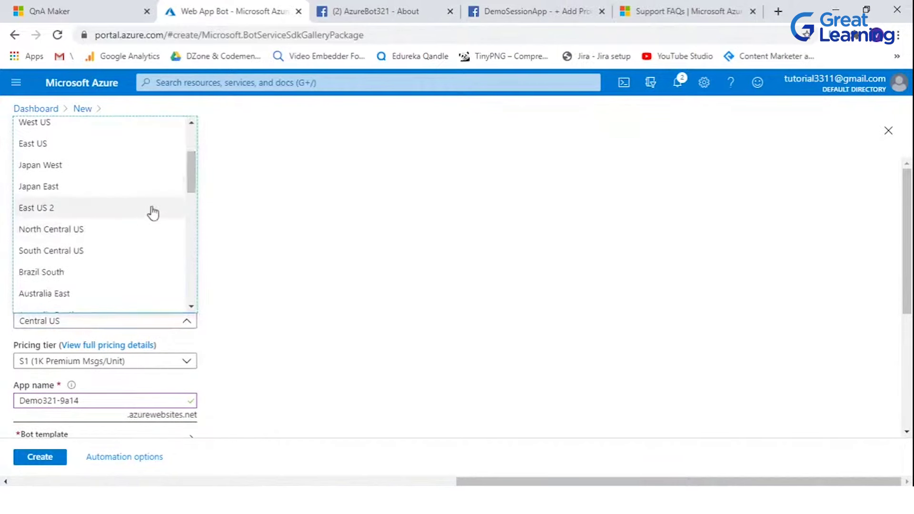
left_click_drag(196, 178, 192, 225)
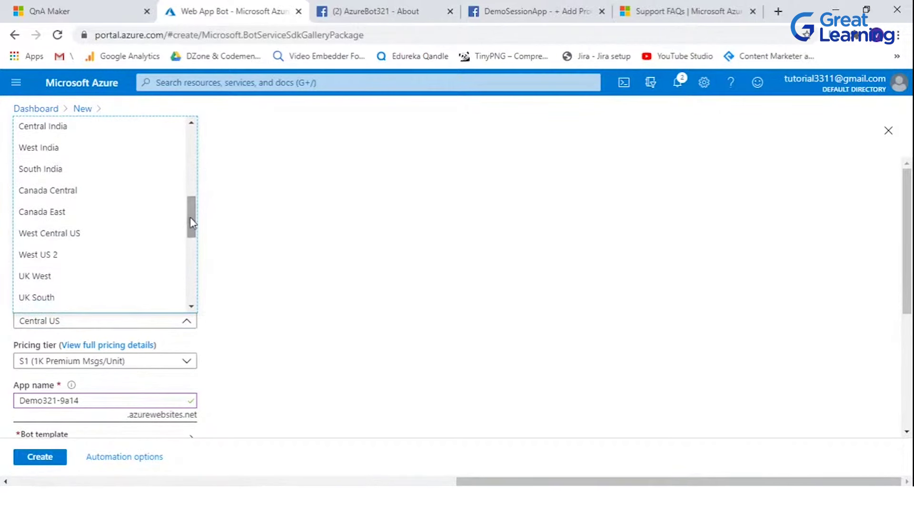
left_click(86, 257)
scroll(656, 285, "down", 2)
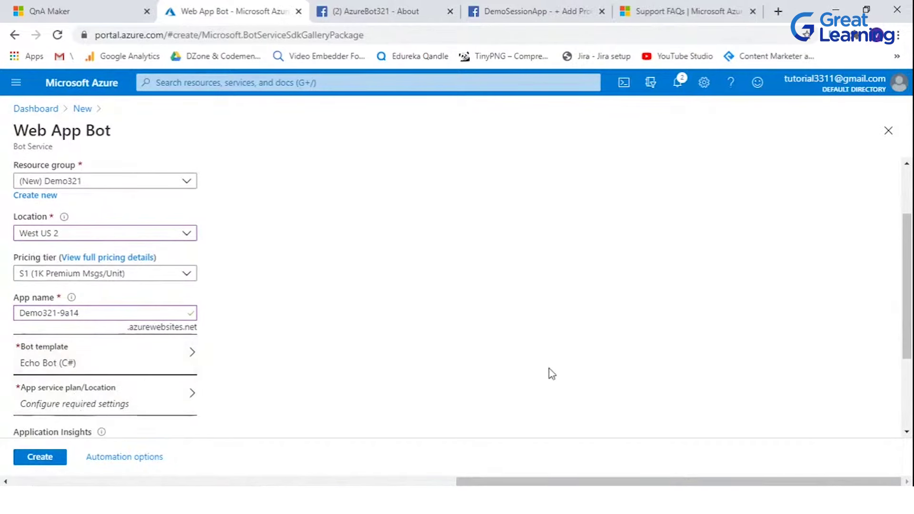
left_click_drag(910, 297, 911, 367)
left_click(166, 363)
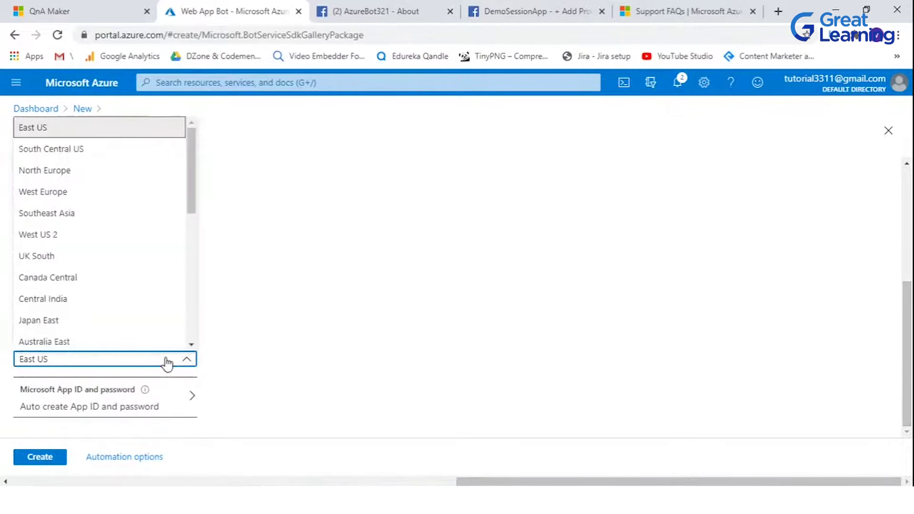
left_click(65, 234)
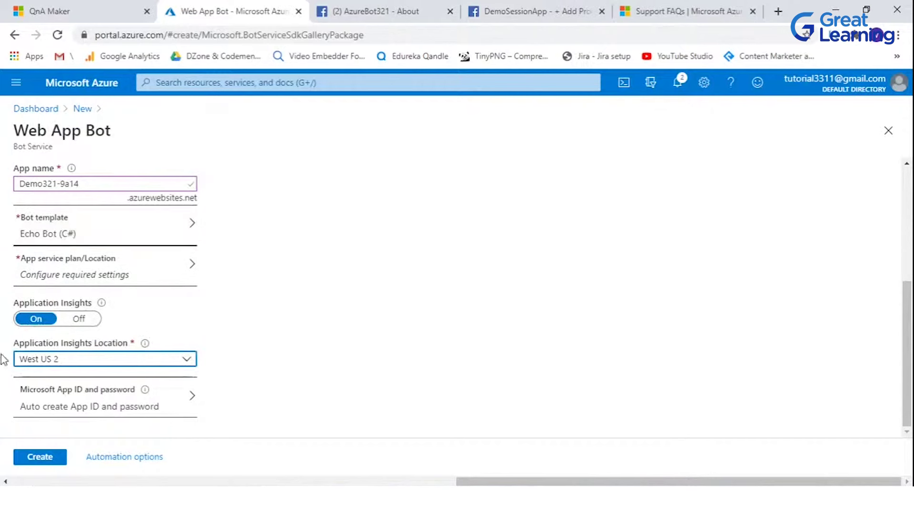
Step: Create a new app service plan in West US 2 and submit the Demo321 bot for deployment
left_click(40, 460)
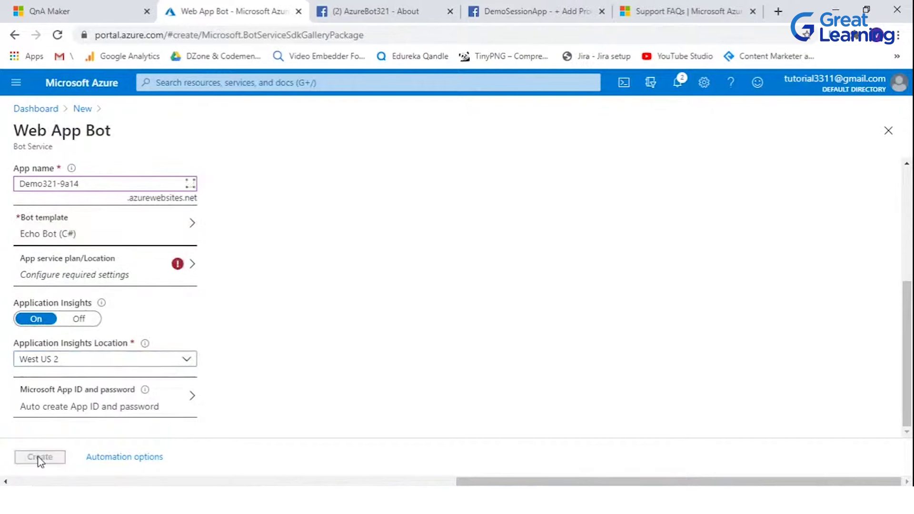
left_click(138, 280)
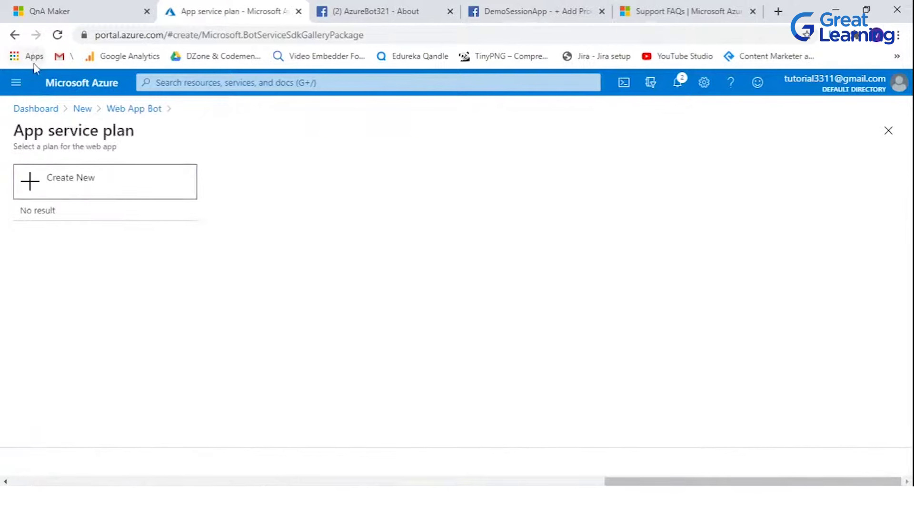
left_click(79, 180)
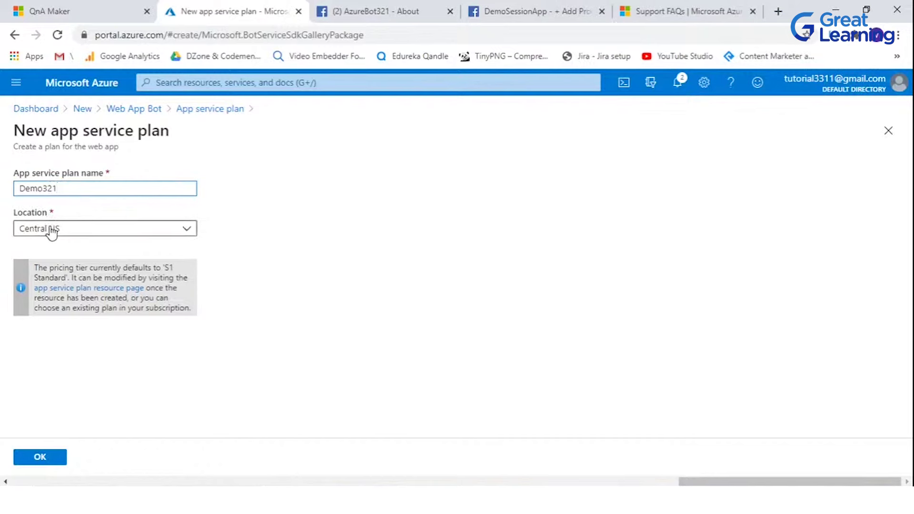
left_click(52, 233)
left_click_drag(188, 285, 188, 425)
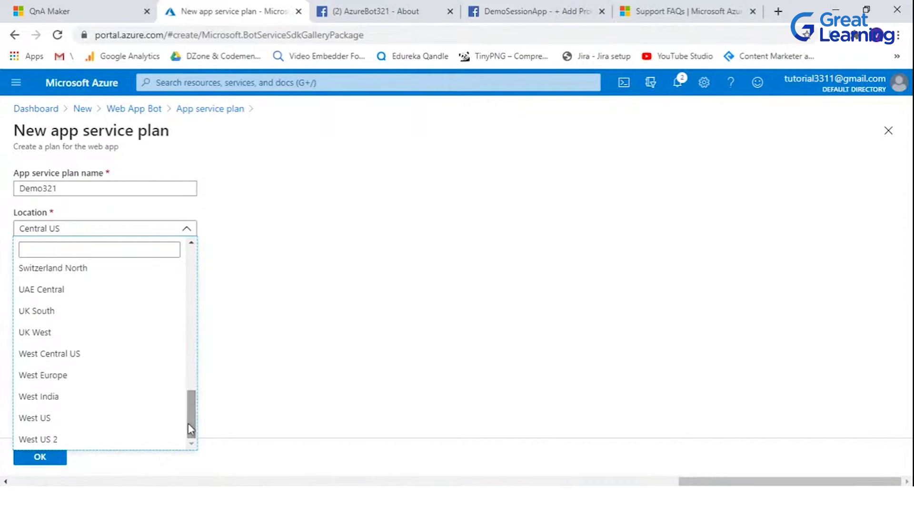
left_click(119, 438)
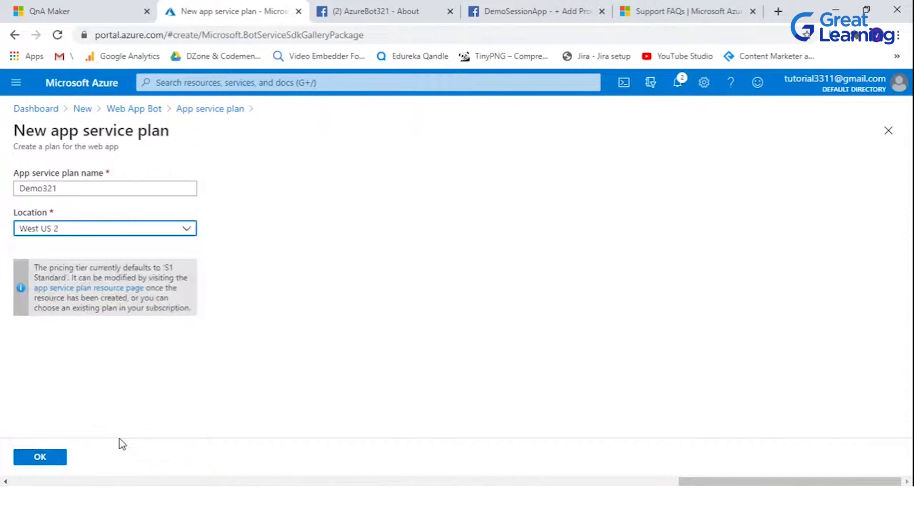
left_click(36, 457)
left_click(35, 458)
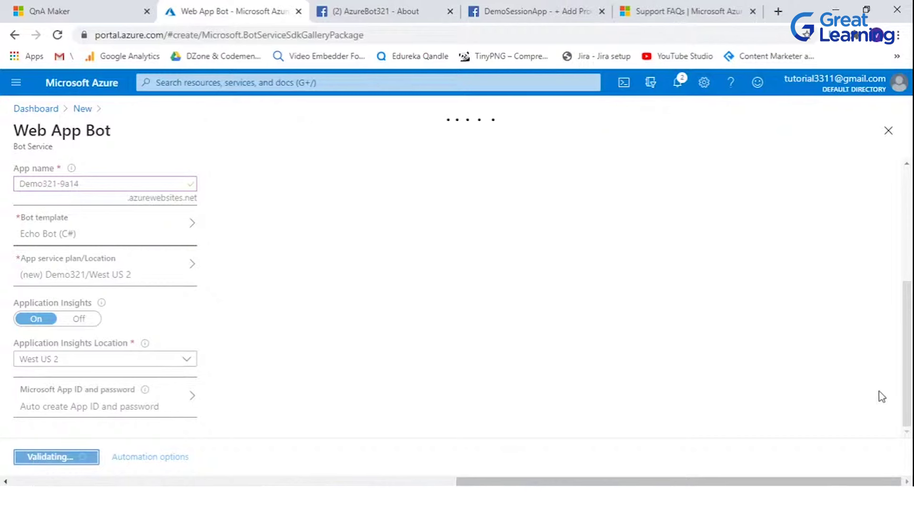
left_click_drag(909, 368, 911, 181)
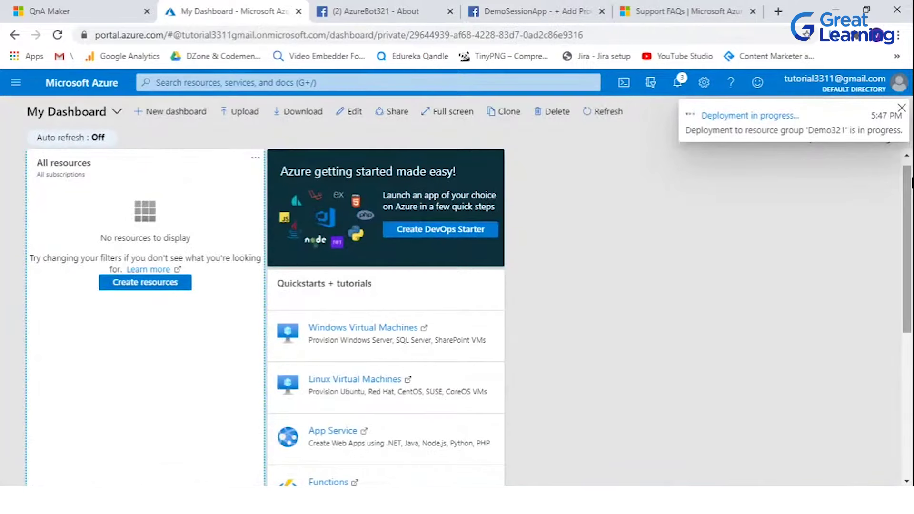
Step: Glance at the DemoSessionApp developer app, then show the AzureBot321 Page's About section
left_click(535, 7)
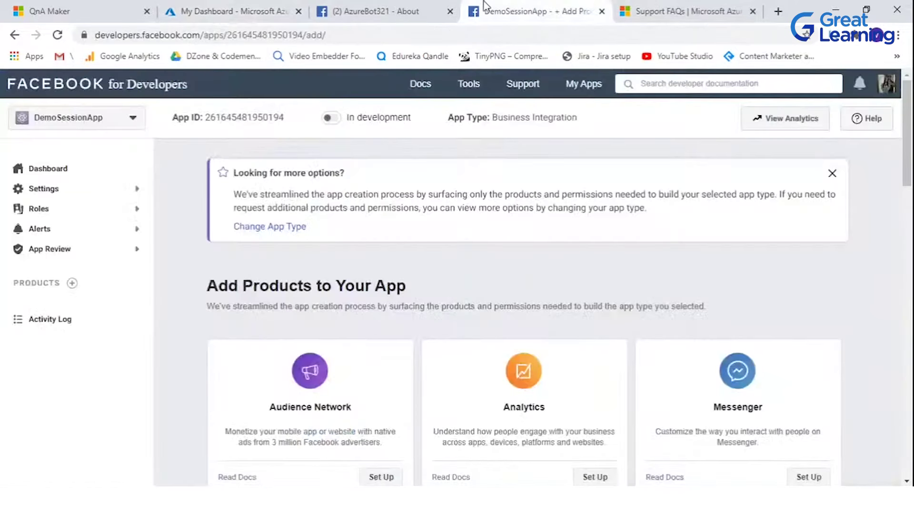
left_click(365, 7)
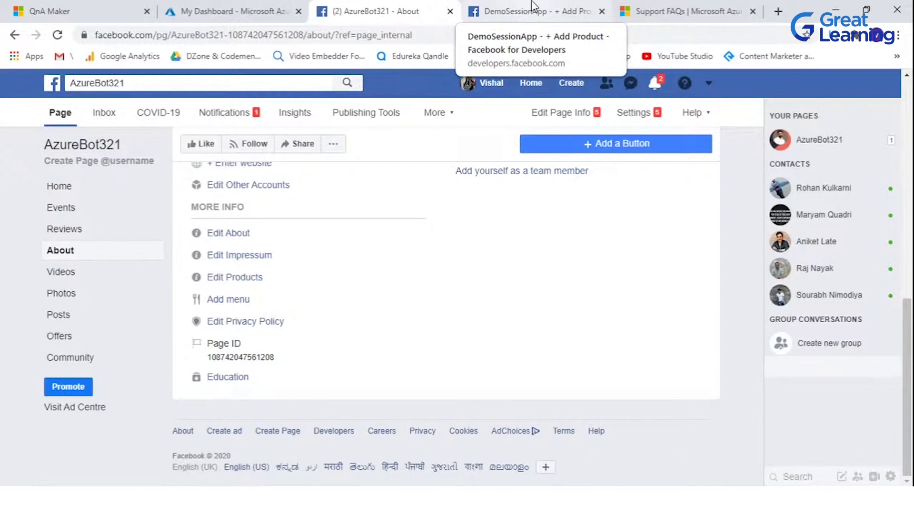
Step: Revisit the AzureBot321 page, then return to DemoSessionApp's Add Products page listing Messenger
left_click(519, 7)
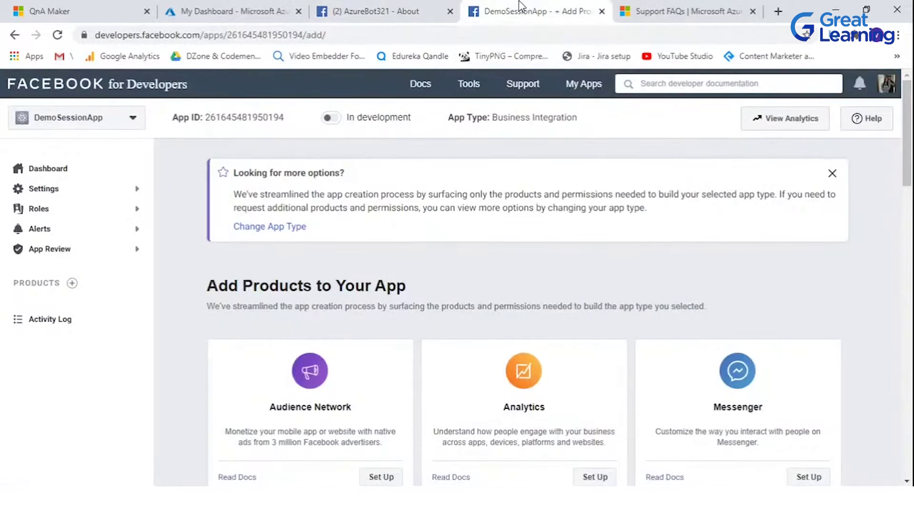
left_click(398, 8)
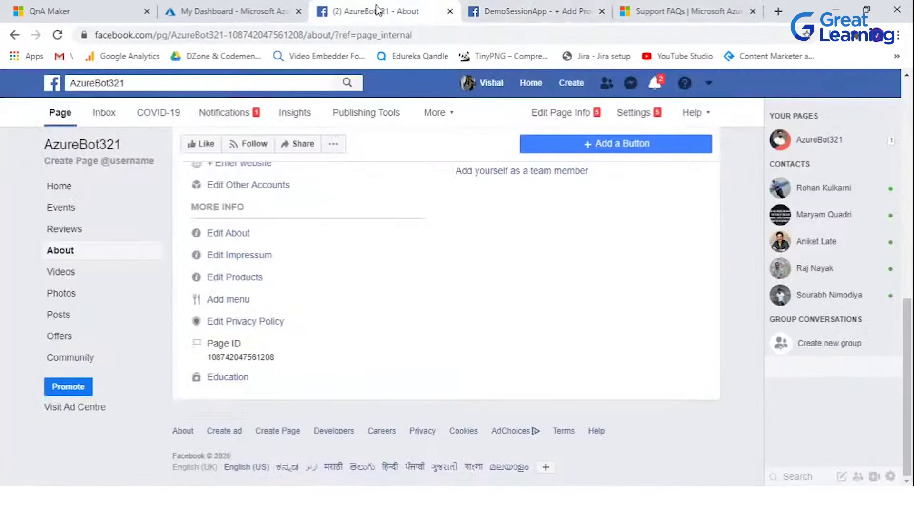
left_click_drag(907, 326, 910, 111)
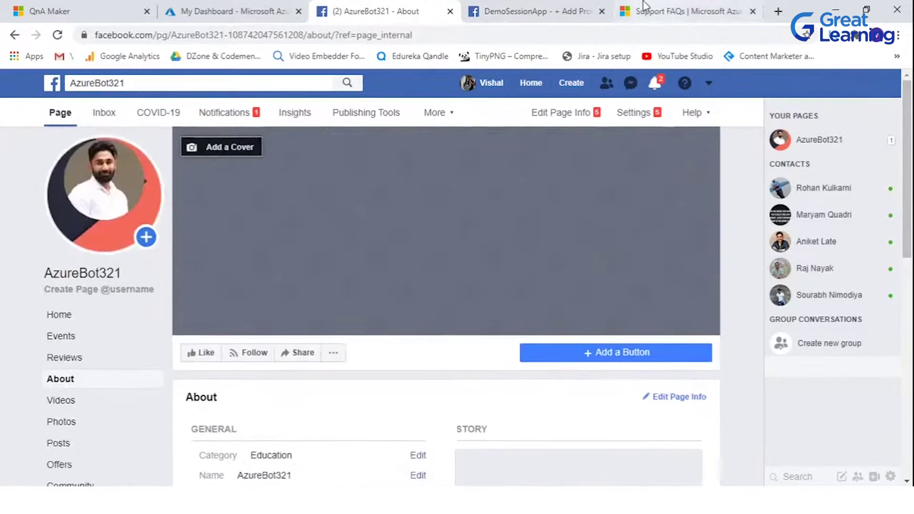
left_click(547, 7)
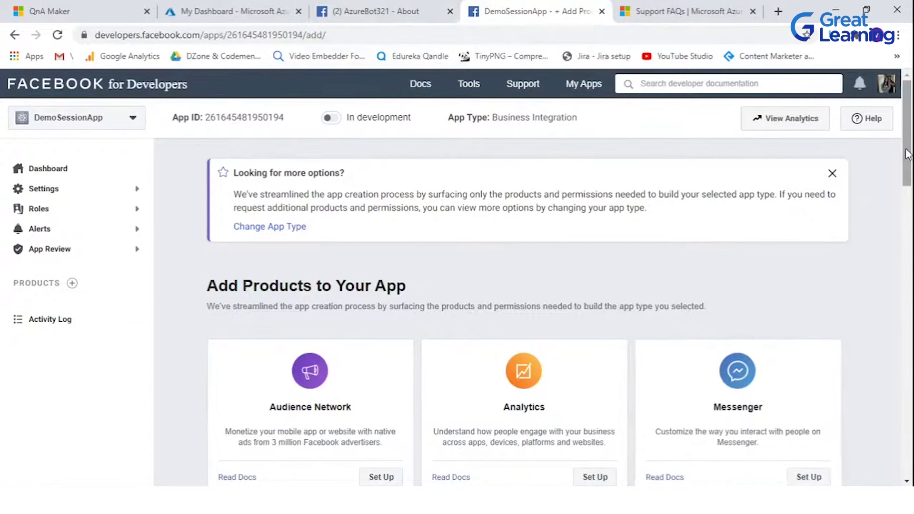
mouse_move(906, 153)
left_mouse_down()
mouse_move(906, 196)
mouse_move(907, 153)
left_mouse_up()
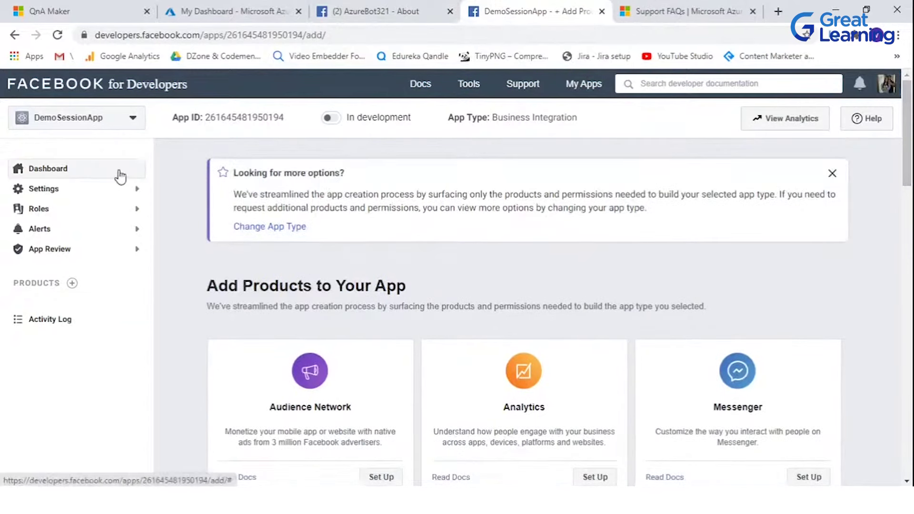
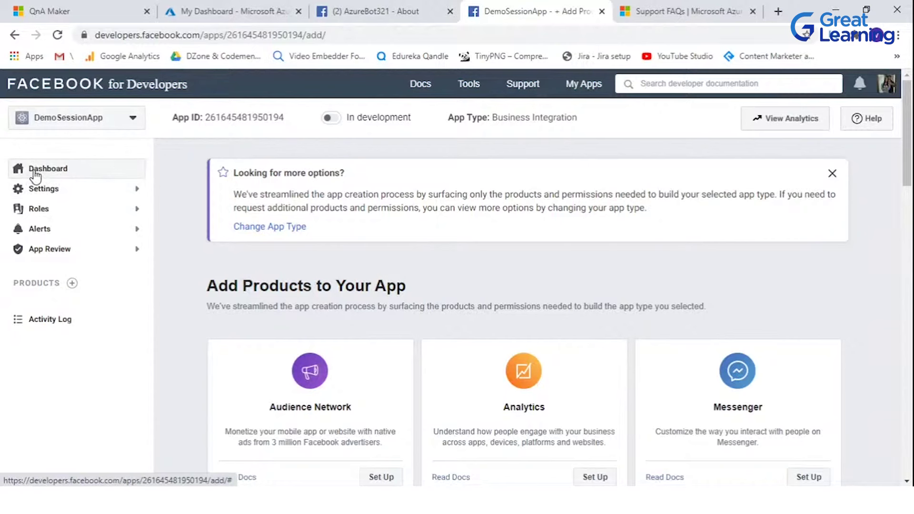
Step: Copy the App ID from the app's Basic settings into Notepad and reveal the App Secret
left_click(51, 191)
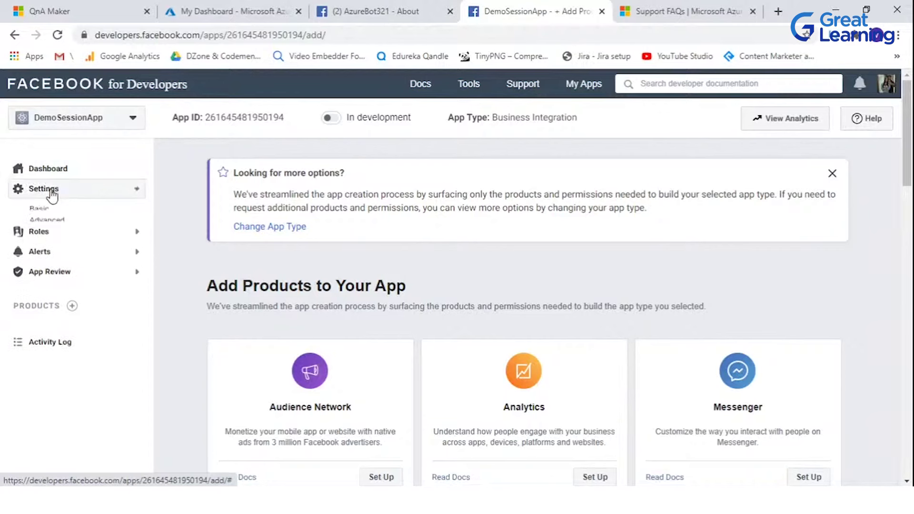
left_click(43, 212)
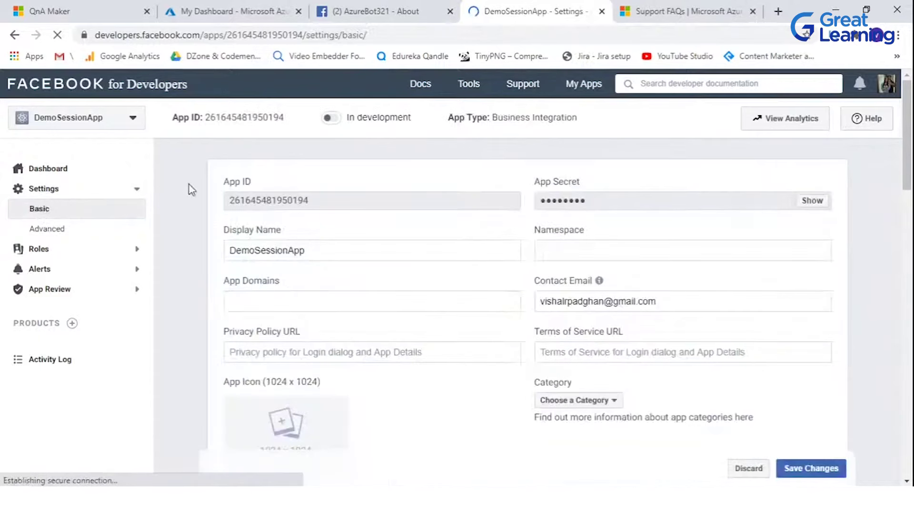
double_click(269, 197)
key("ctrl+c")
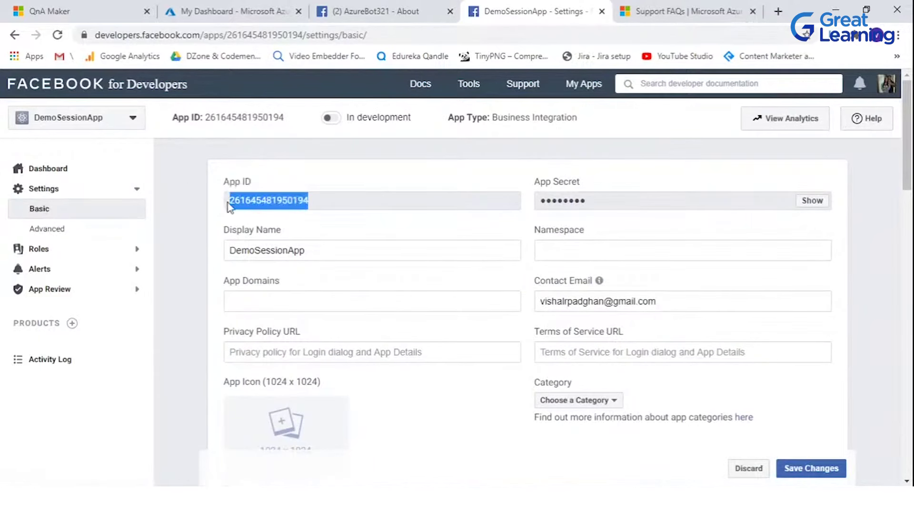
key("alt+Tab")
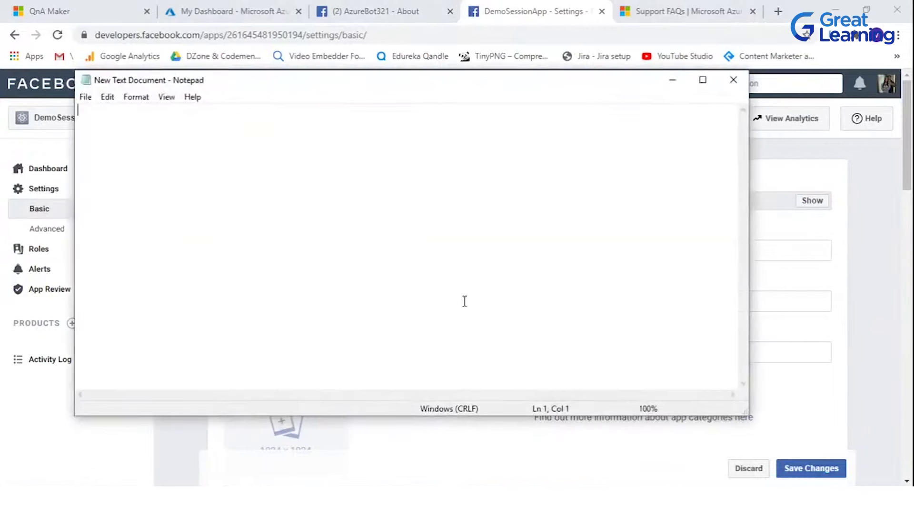
key("ctrl+v")
key("Return")
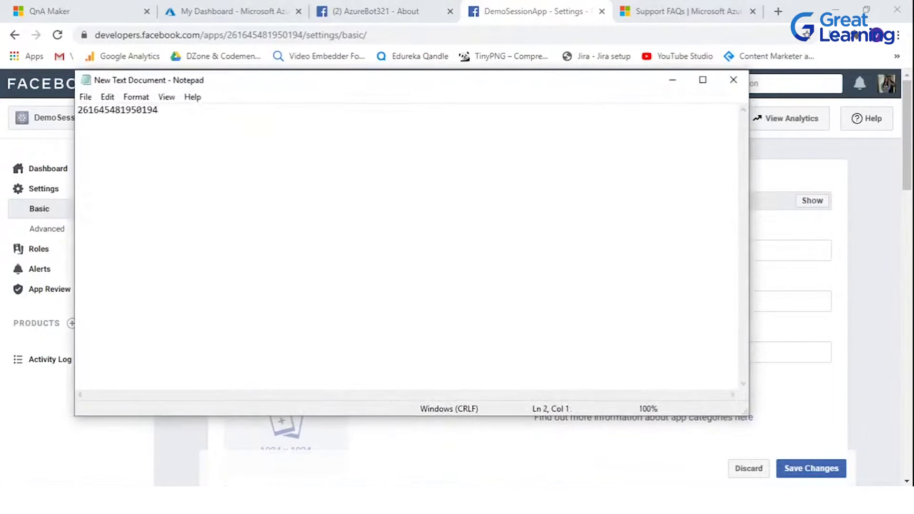
left_click(671, 80)
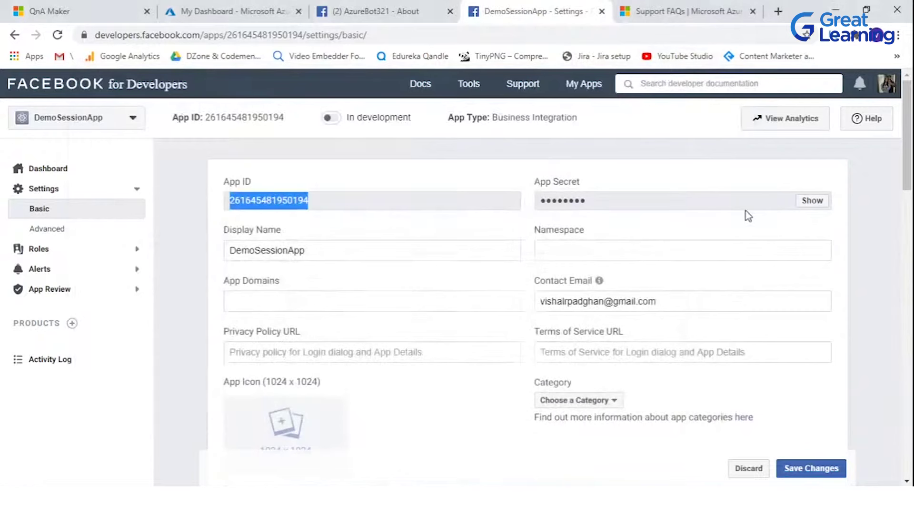
left_click(809, 200)
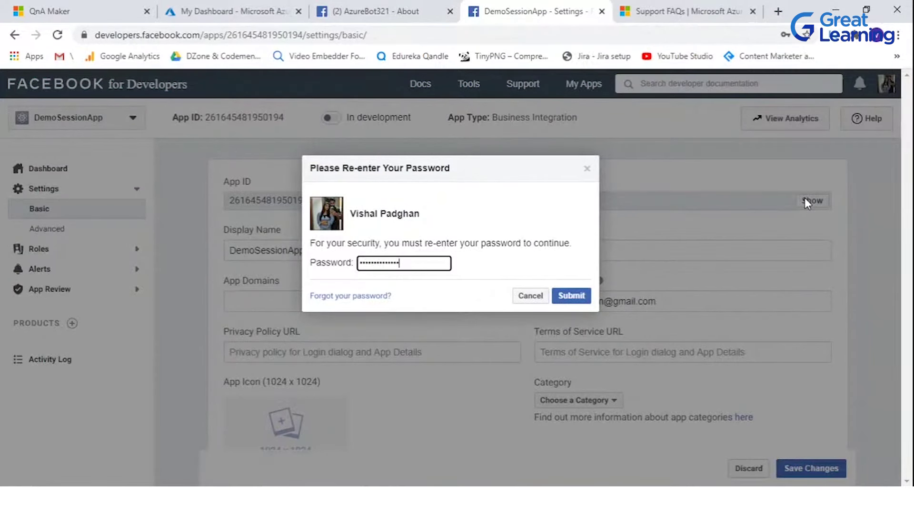
Step: Confirm the password and paste the App Secret into Notepad under the App ID
left_click(568, 296)
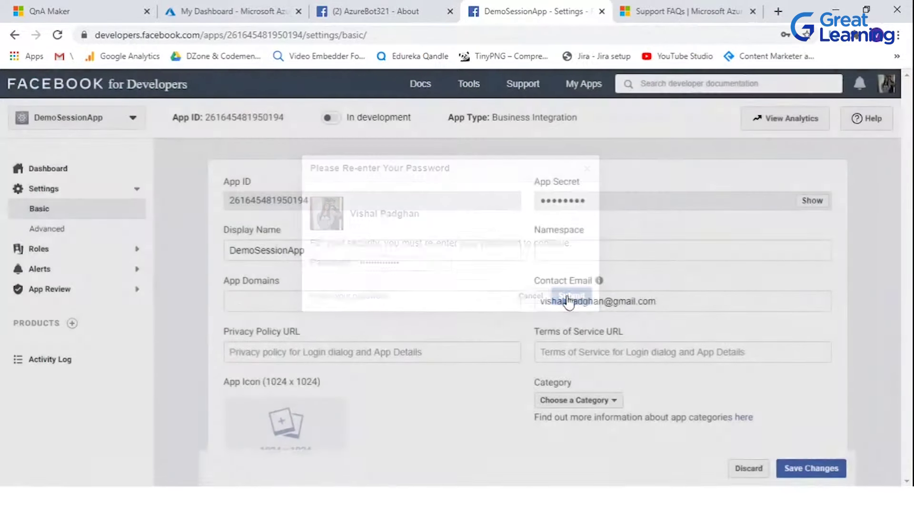
left_click_drag(728, 202, 538, 211)
key("ctrl+c")
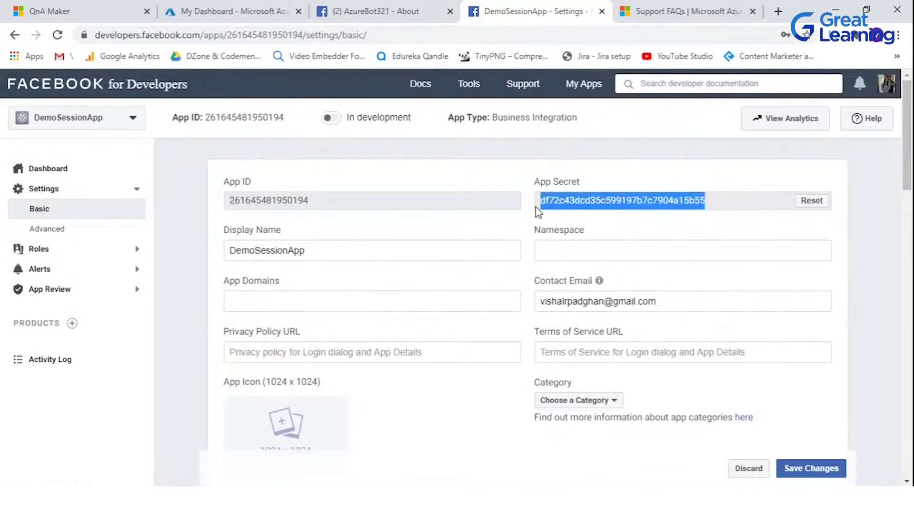
key("alt+Tab")
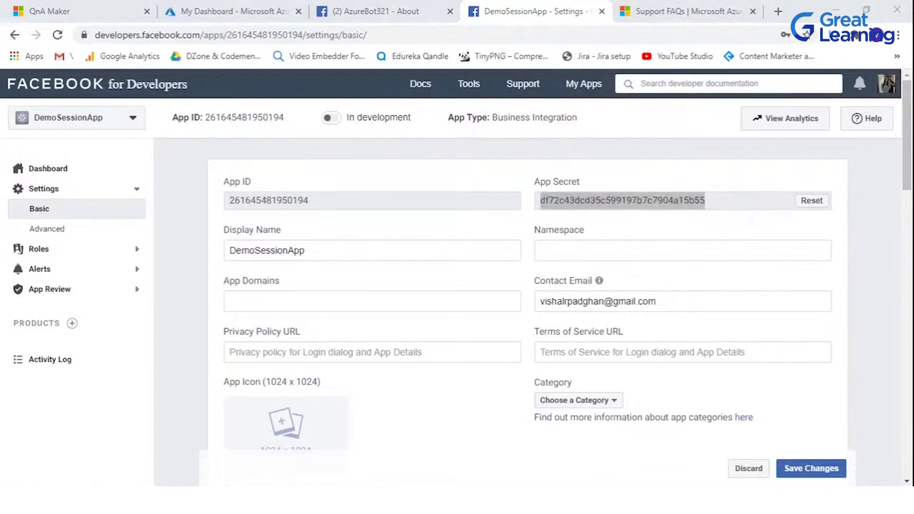
key("ctrl+v")
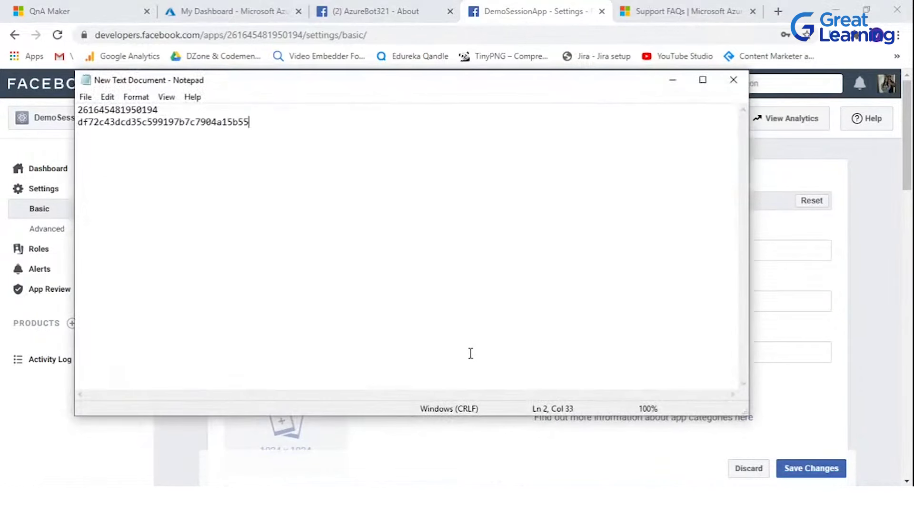
left_click(672, 79)
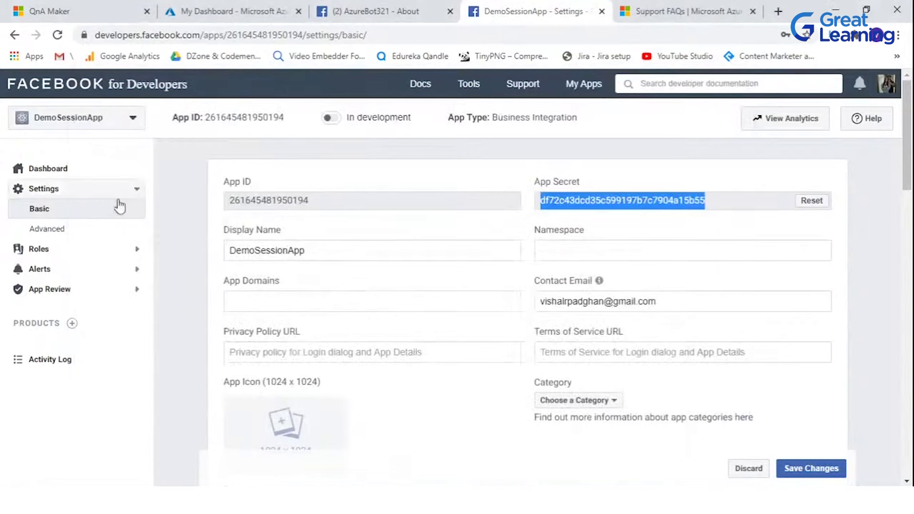
left_click(50, 232)
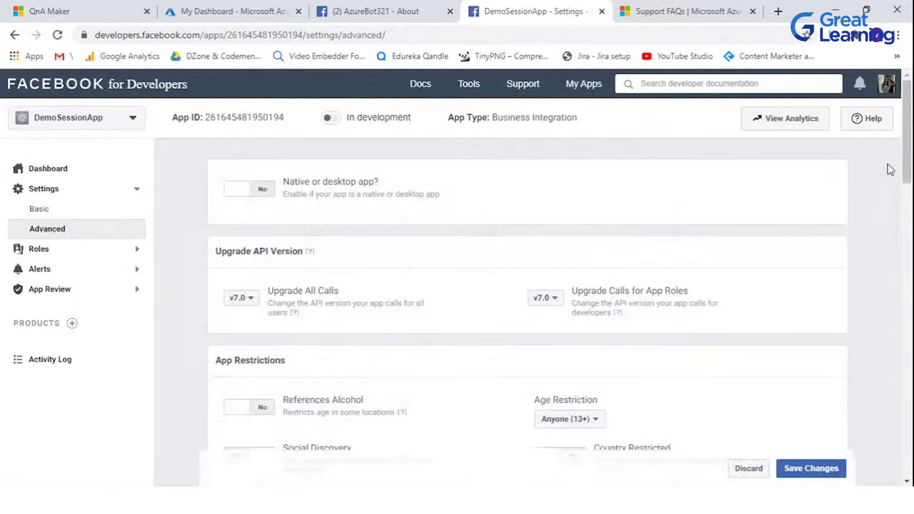
Step: Switch Allow API Access to App Settings to Yes under Security and save the changes
left_click_drag(910, 154, 910, 277)
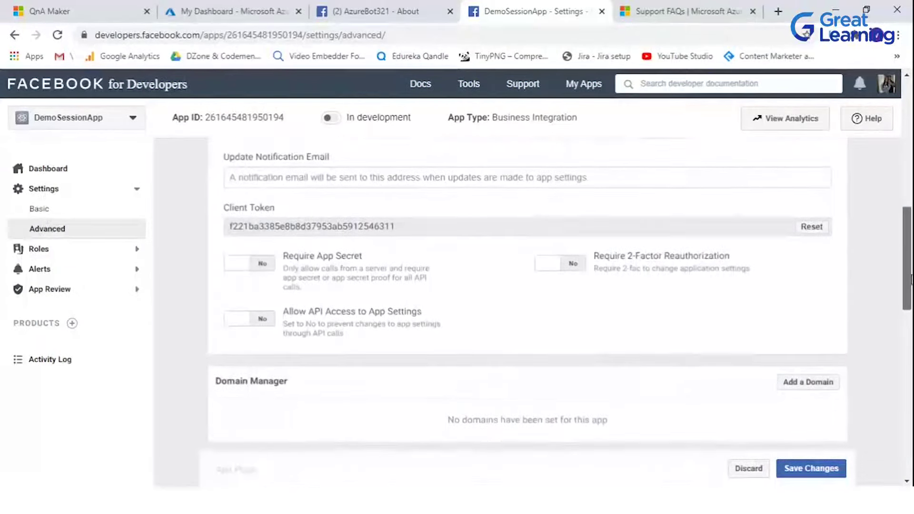
left_click(265, 325)
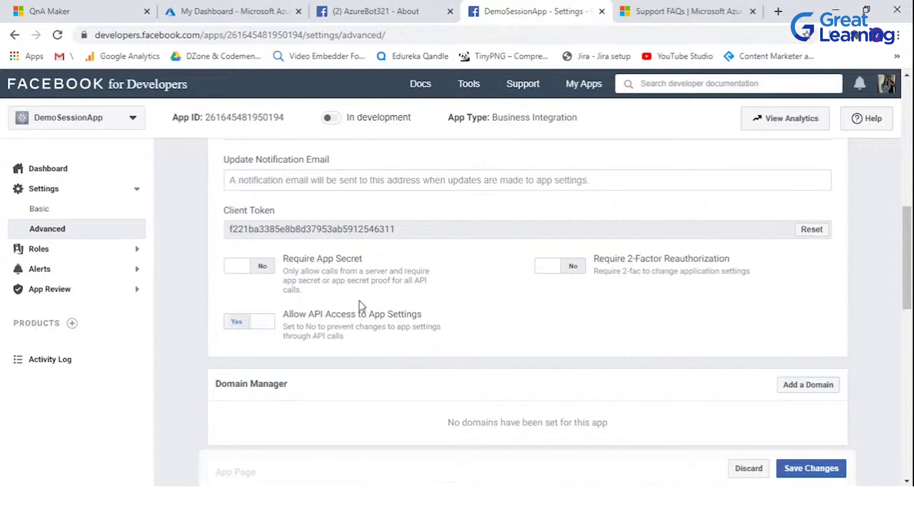
left_click_drag(910, 277, 911, 456)
left_click(830, 472)
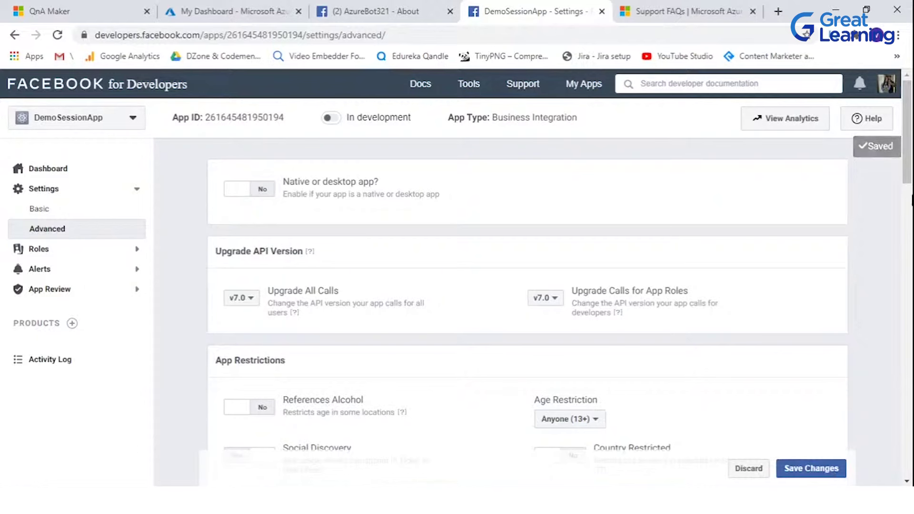
left_click_drag(911, 120, 911, 230)
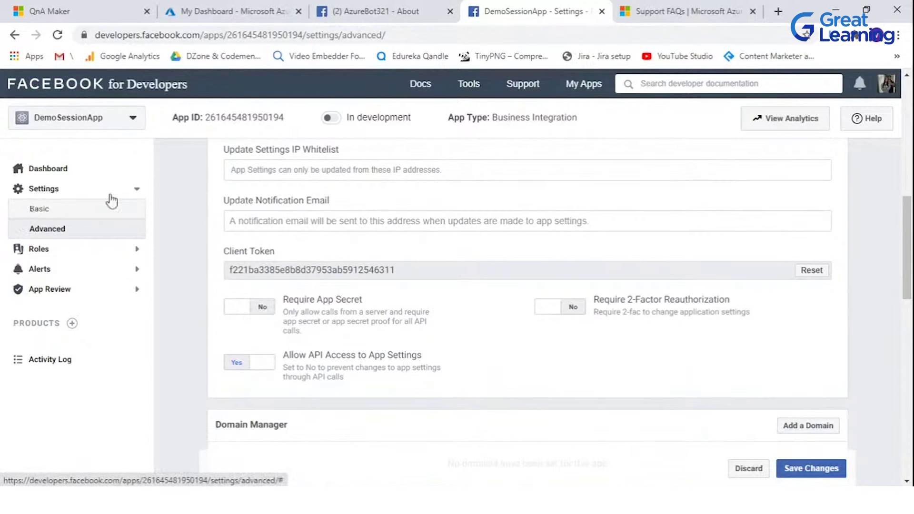
Step: Set up Messenger from the dashboard's Add Products list and scroll to its Access Tokens section
left_click(77, 177)
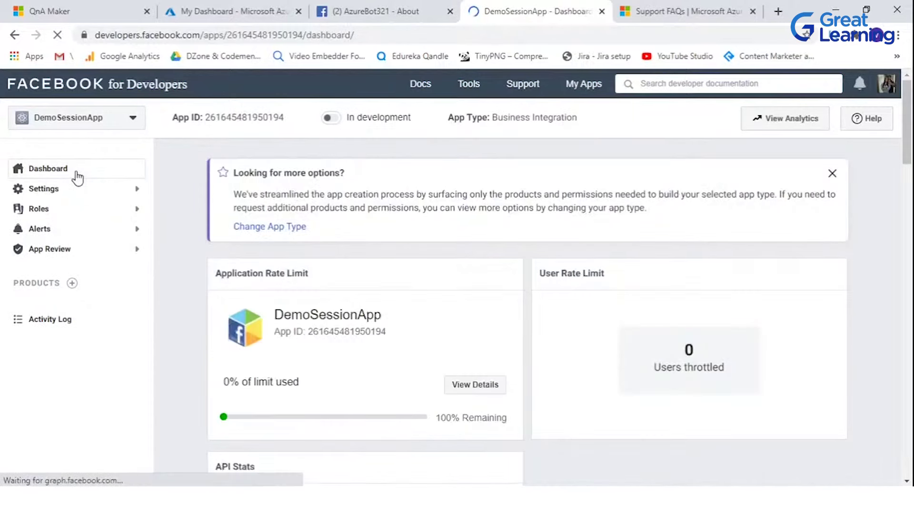
left_click_drag(907, 122, 910, 236)
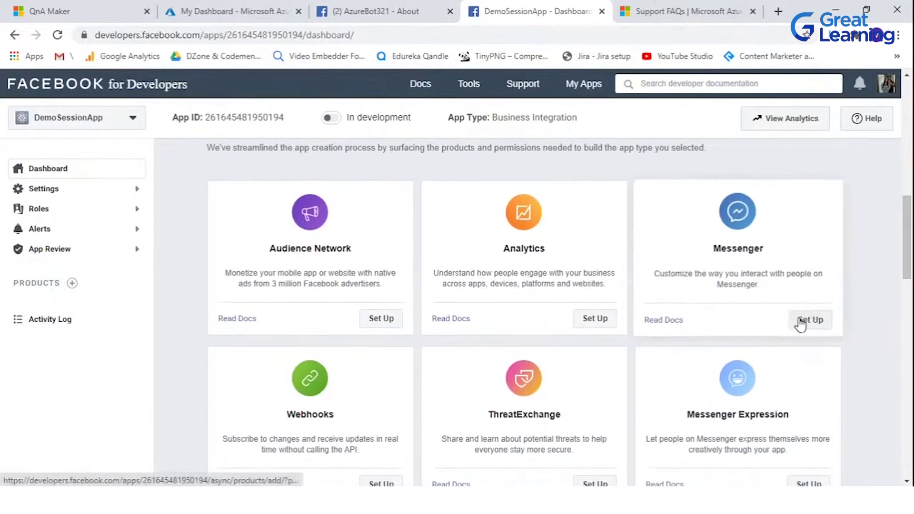
left_click(801, 321)
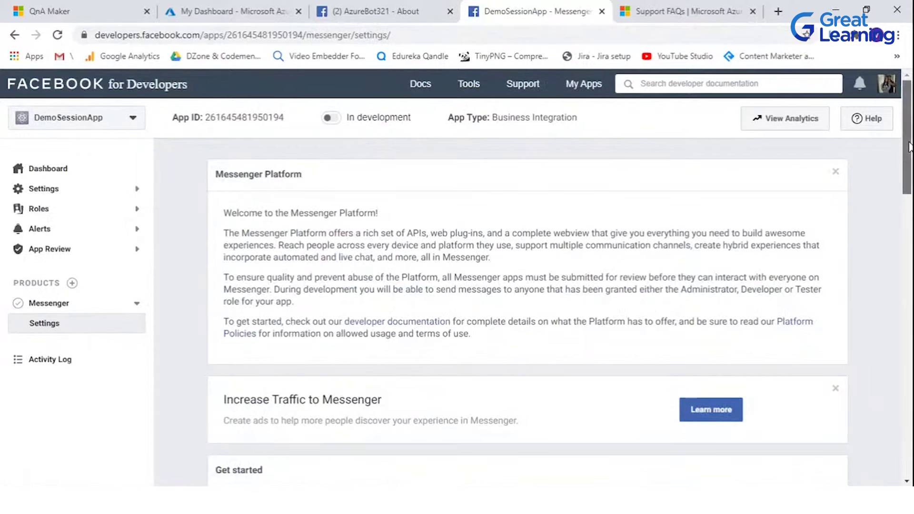
left_click_drag(907, 145, 909, 244)
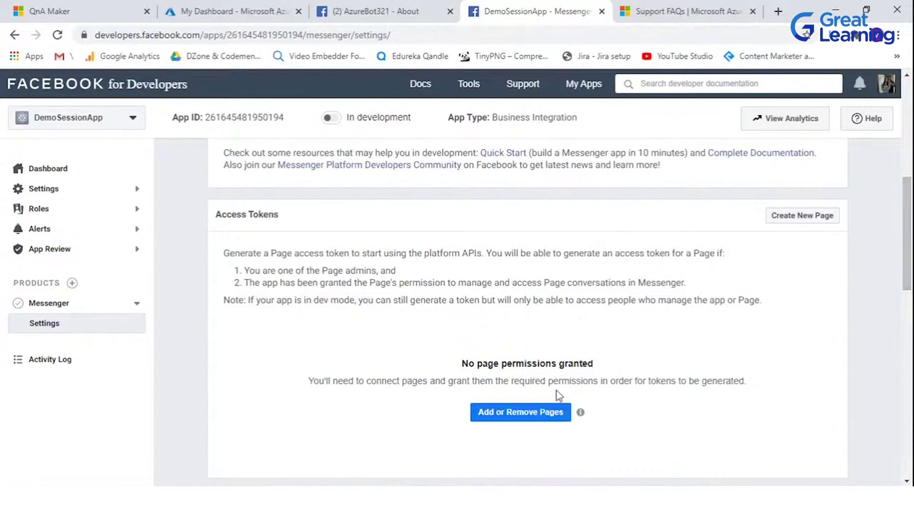
Step: Link the AzureBot321 page to DemoSessionApp with Messenger conversation permissions
left_click(522, 413)
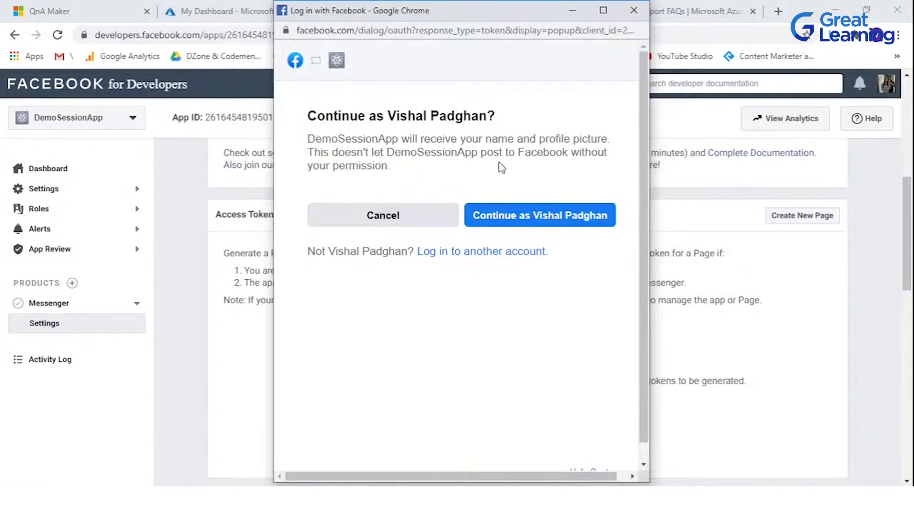
left_click(495, 219)
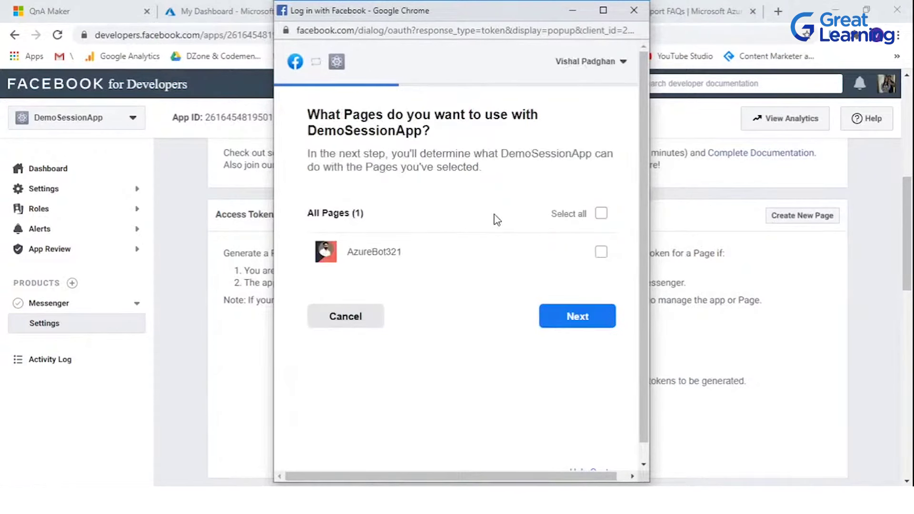
left_click(377, 254)
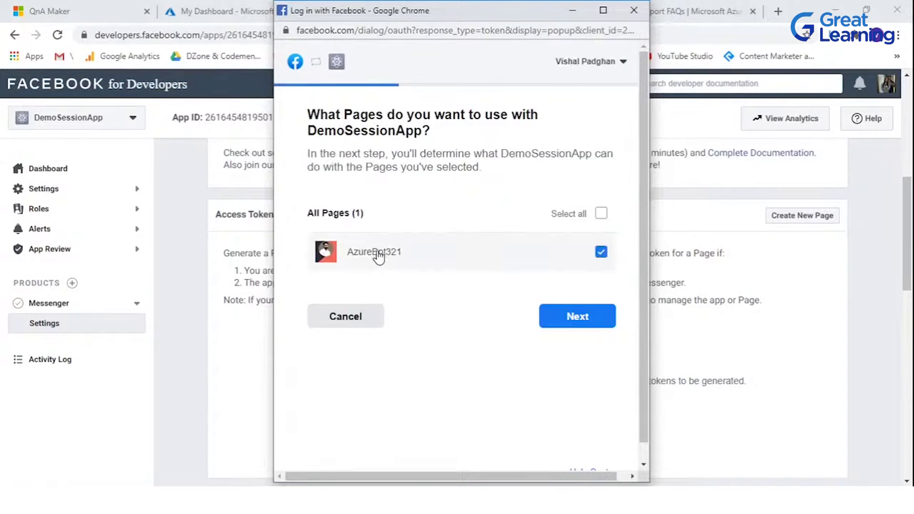
left_click(584, 318)
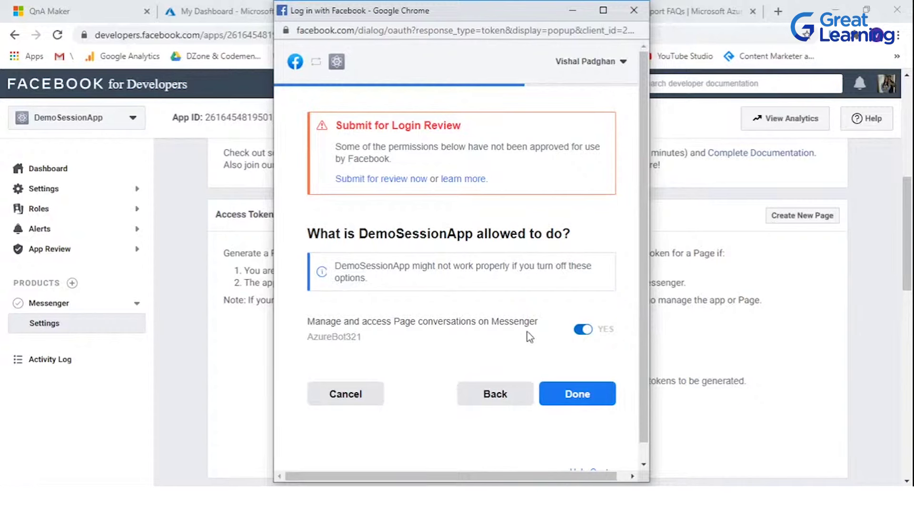
left_click(570, 394)
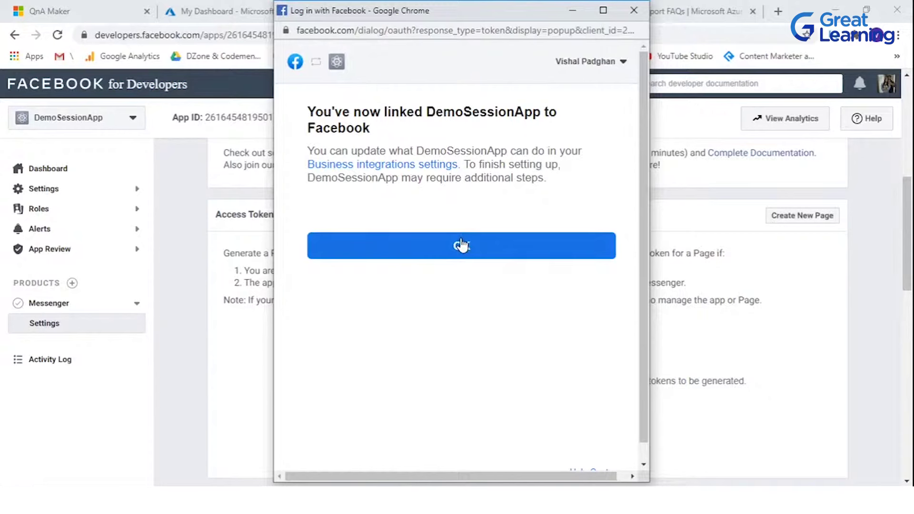
left_click(461, 245)
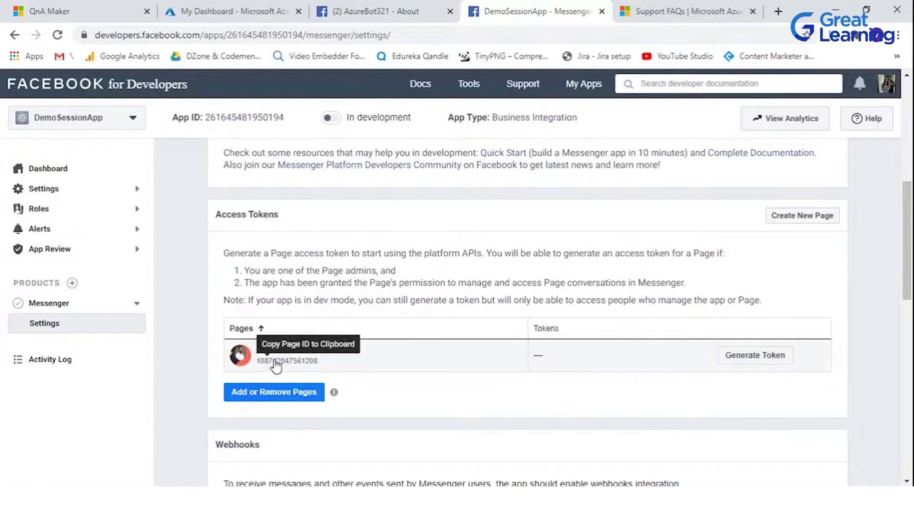
Step: Generate and copy the AzureBot321 page access token, then close the Token Generated dialog
left_click(740, 356)
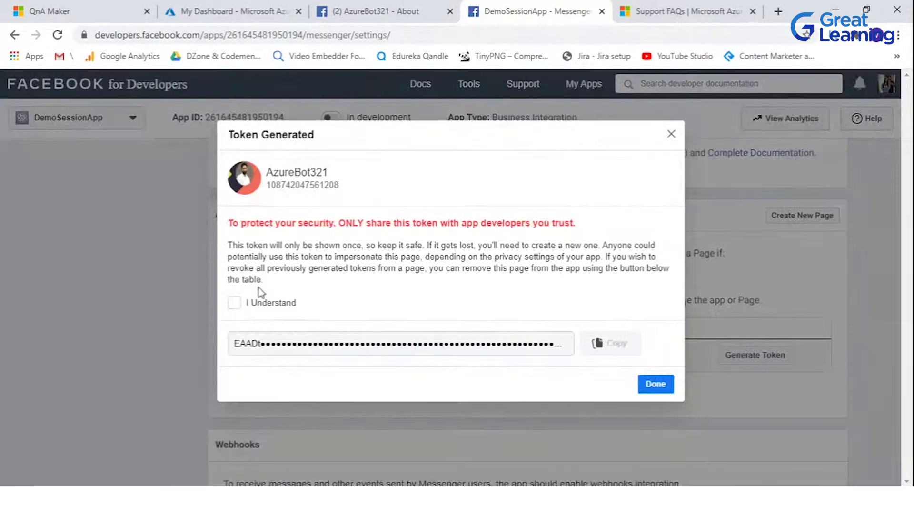
left_click(236, 303)
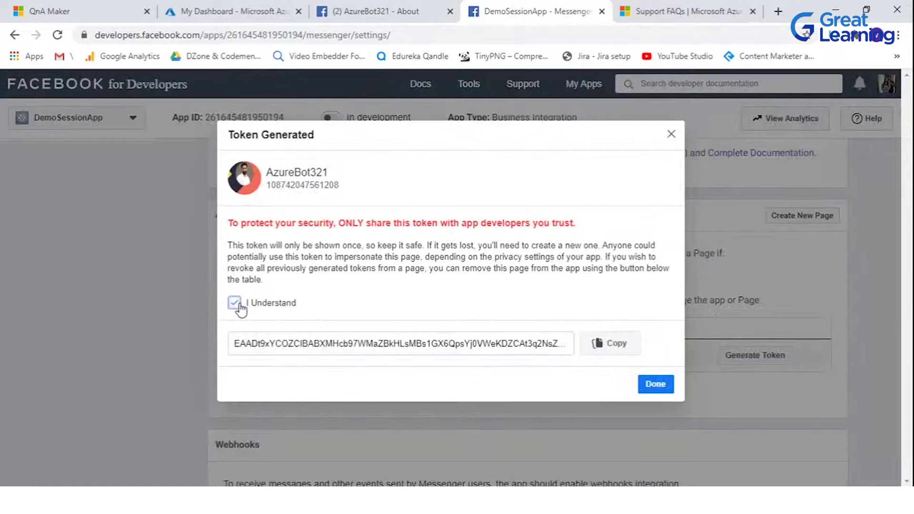
left_click(608, 347)
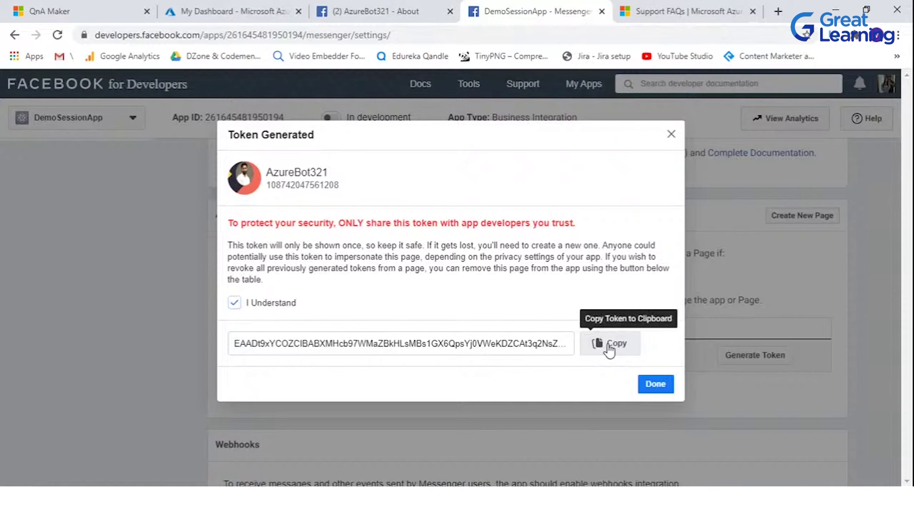
left_click(608, 348)
left_click(651, 383)
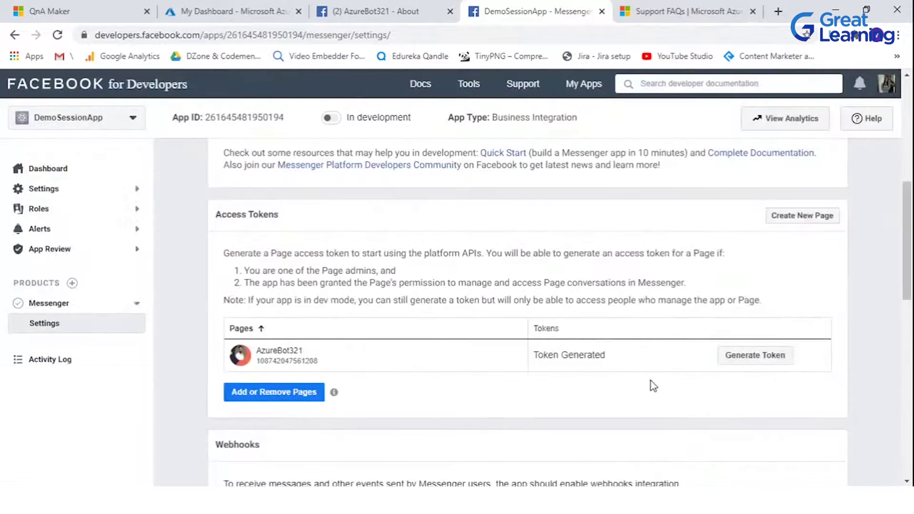
left_click_drag(907, 213, 908, 259)
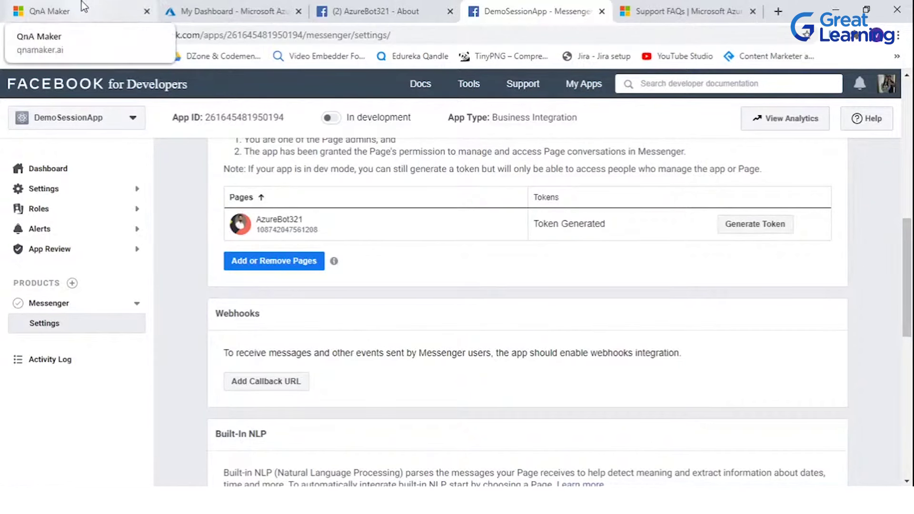
Step: Go to the deployed Demo321 bot from Azure notifications and open Test in Web Chat
left_click(152, 6)
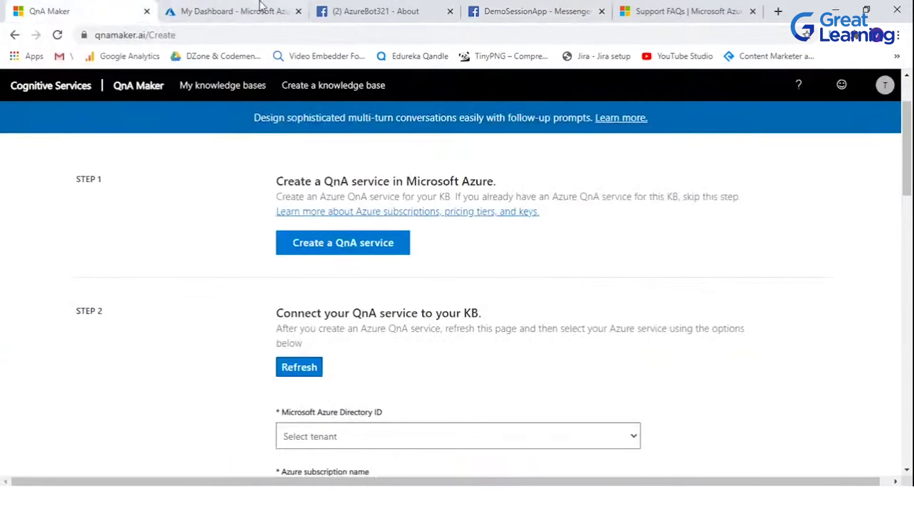
left_click(243, 7)
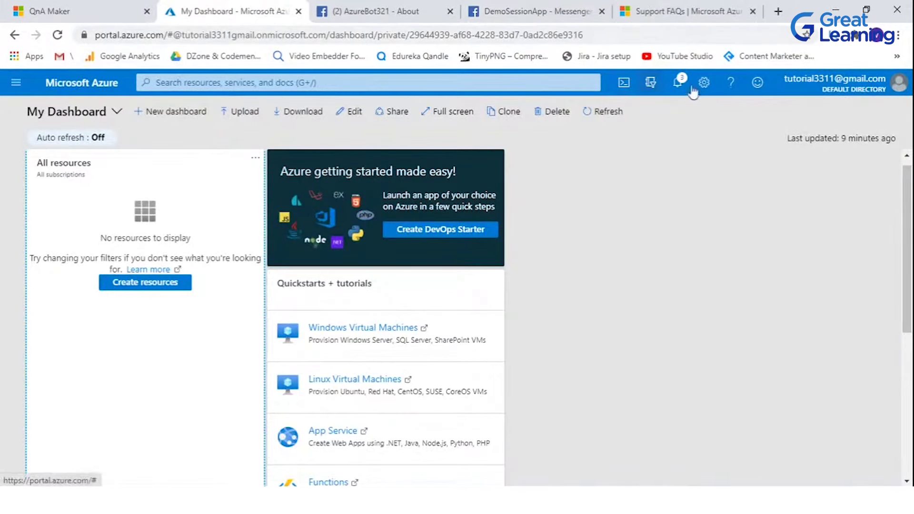
left_click(680, 85)
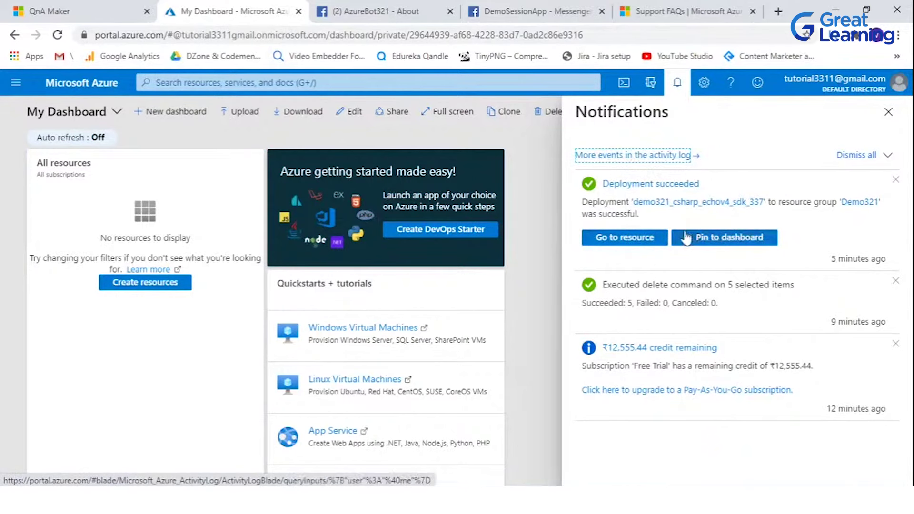
left_click(640, 240)
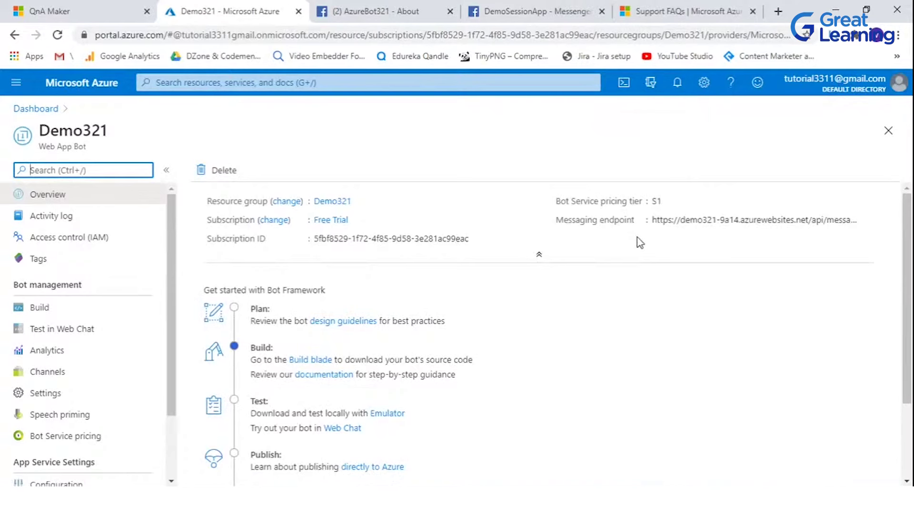
left_click(49, 336)
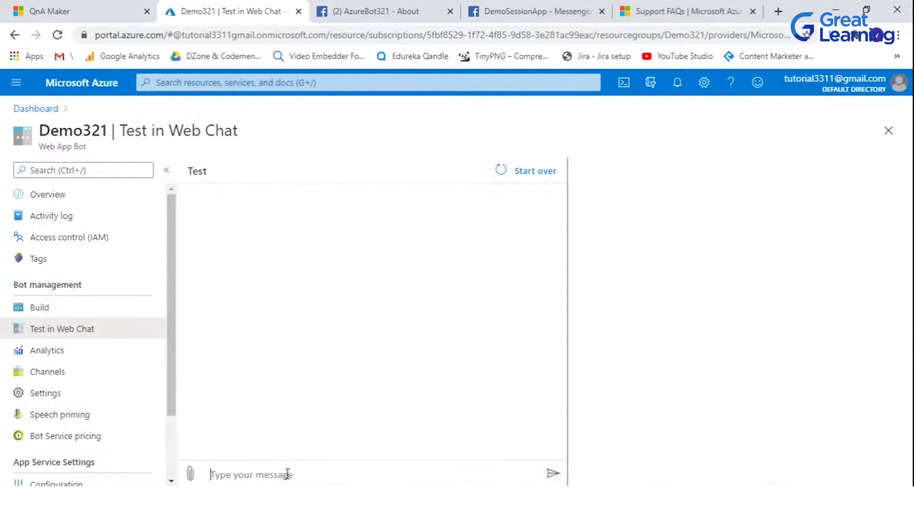
Step: Send 'hi' and 'support' in web chat to confirm the echo, then go to Channels
type("hi")
key("Return")
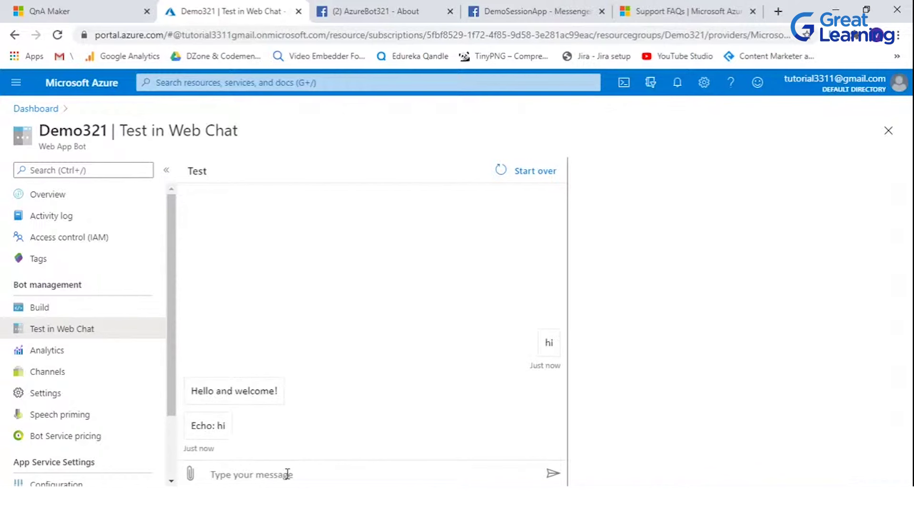
type("su[p")
key("BackSpace")
key("BackSpace")
type("pport")
key("Return")
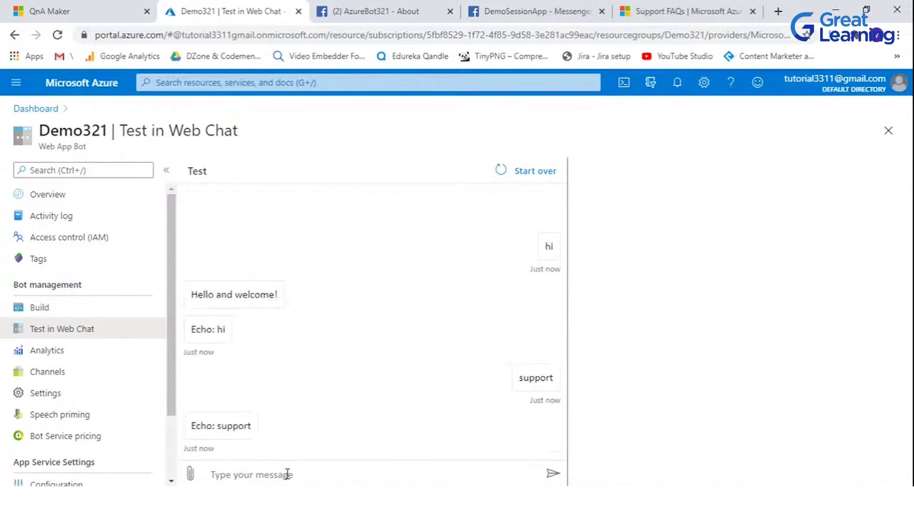
left_click(50, 373)
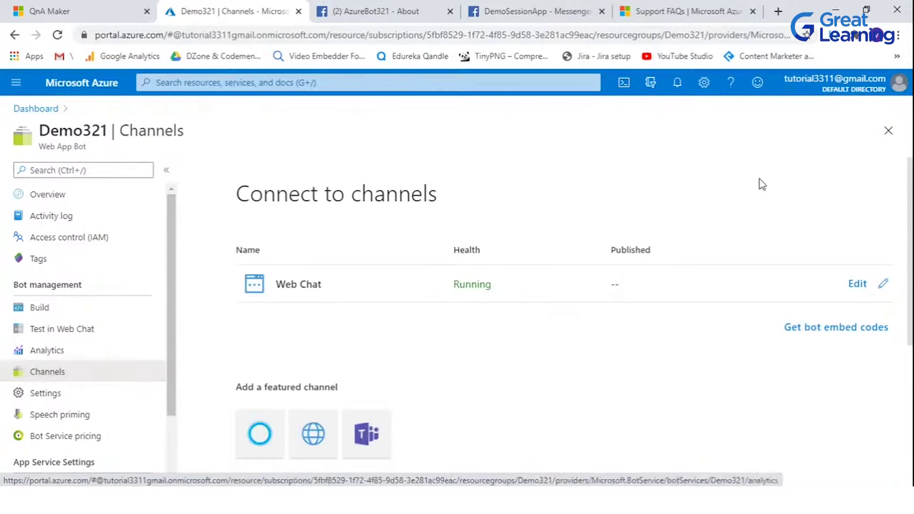
Step: Open the Facebook channel form and paste the Page Access Token
left_click_drag(911, 190, 911, 319)
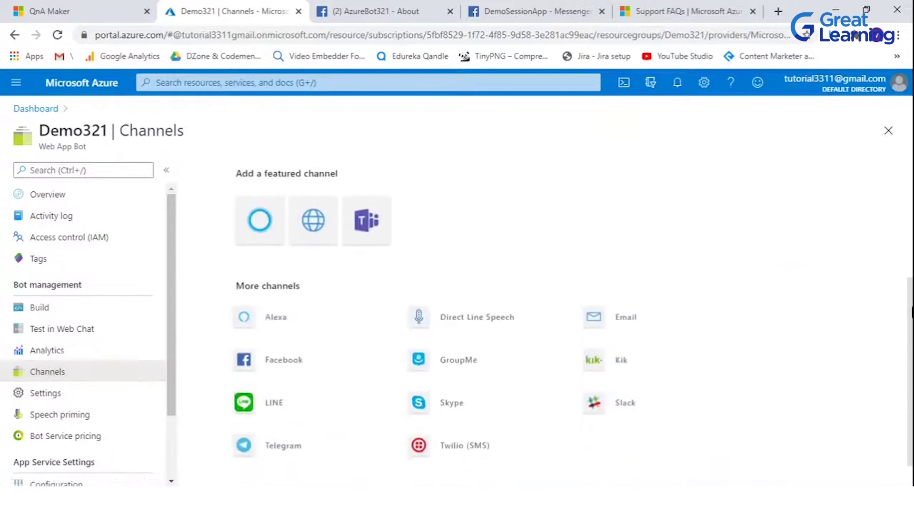
left_click(265, 362)
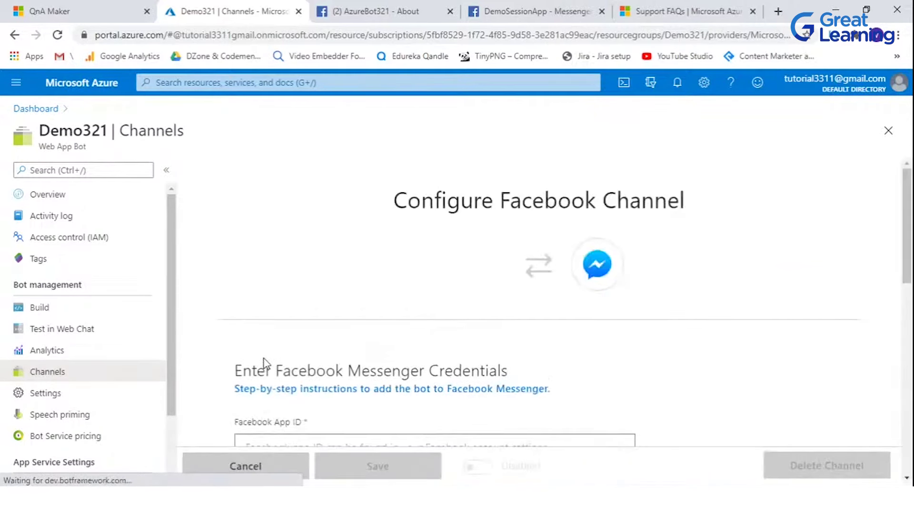
left_click_drag(912, 199, 911, 277)
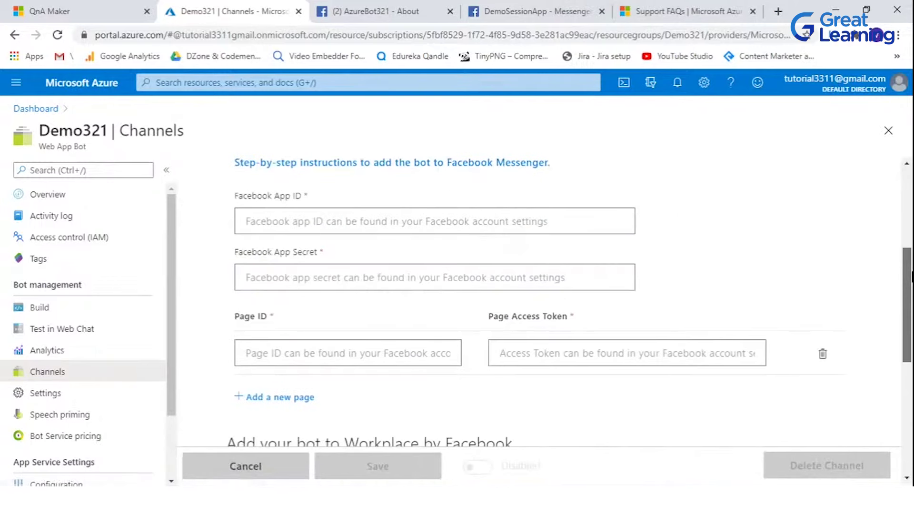
left_click(527, 347)
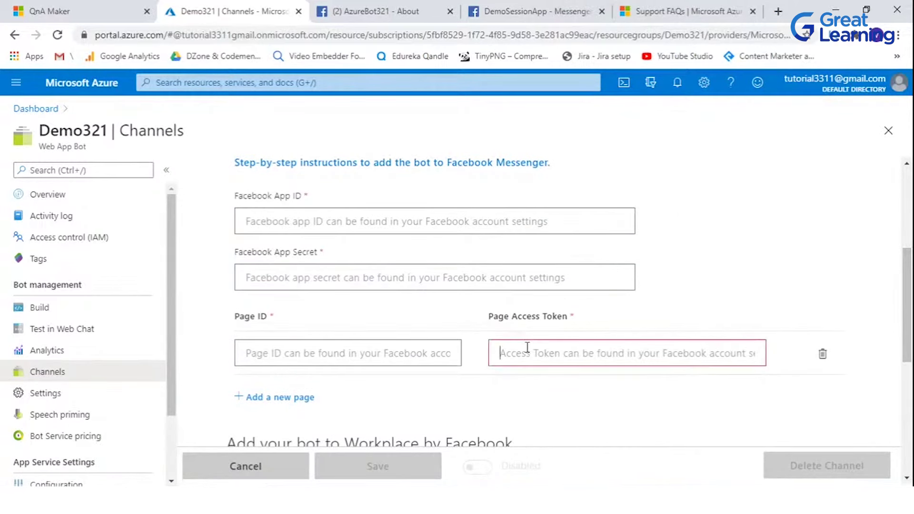
key("ctrl+v")
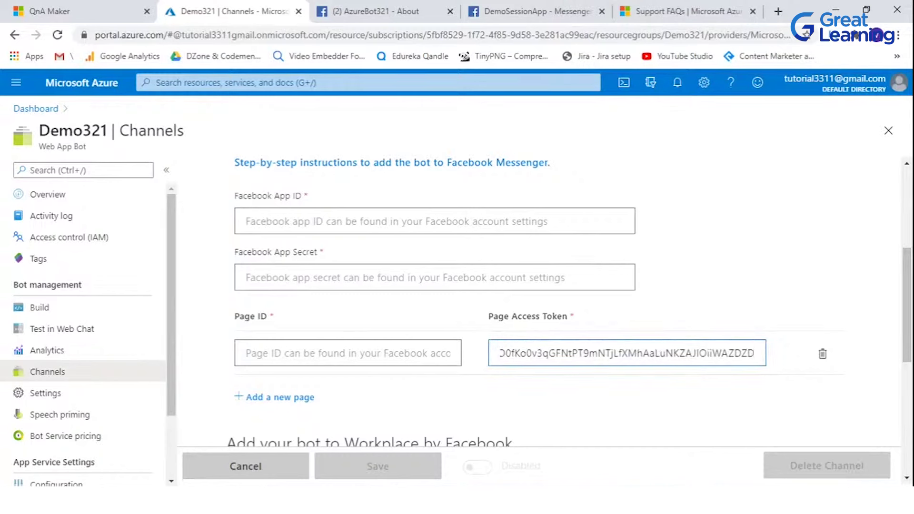
Step: Copy the App ID from Notepad into the Facebook App ID field
mouse_move(507, 500)
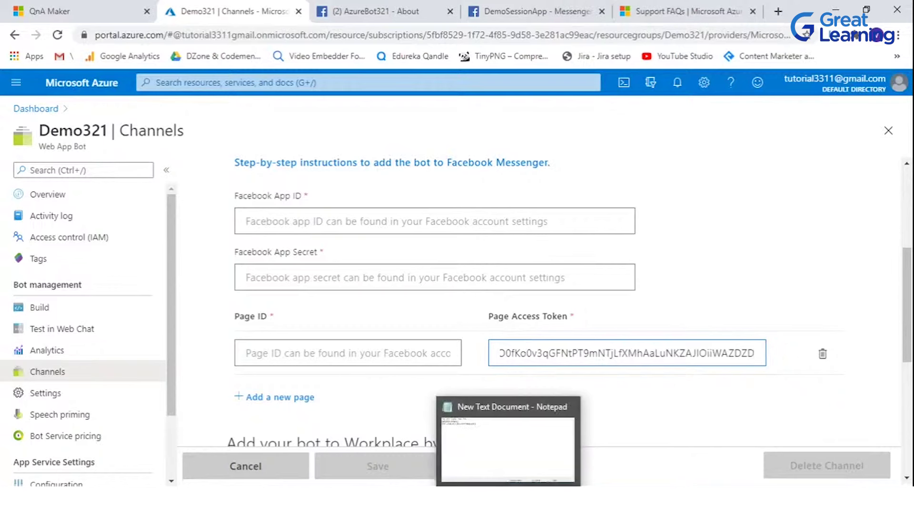
left_click(508, 449)
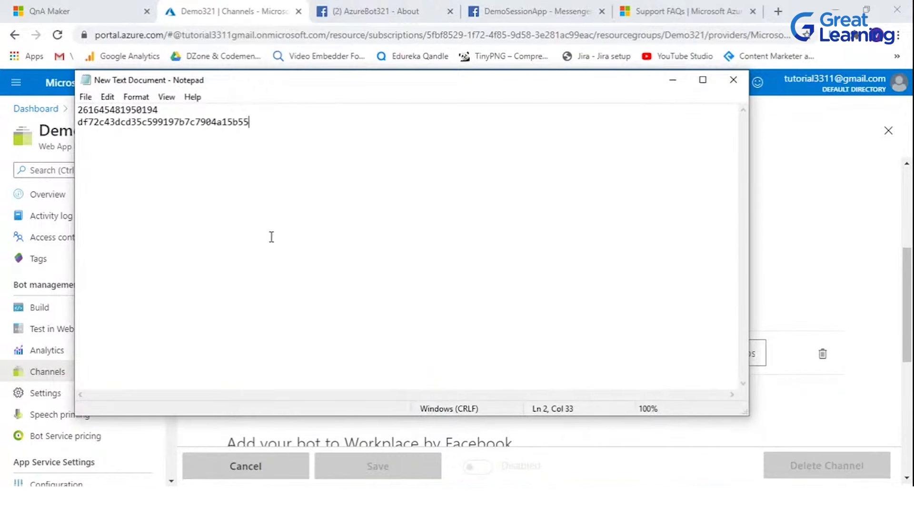
left_click_drag(159, 110, 27, 101)
key("ctrl+c")
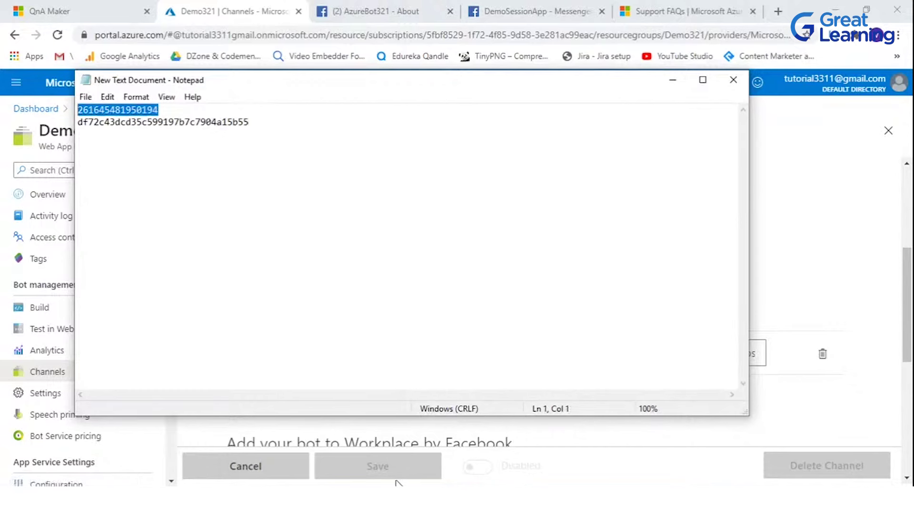
key("alt+Tab")
left_click(368, 223)
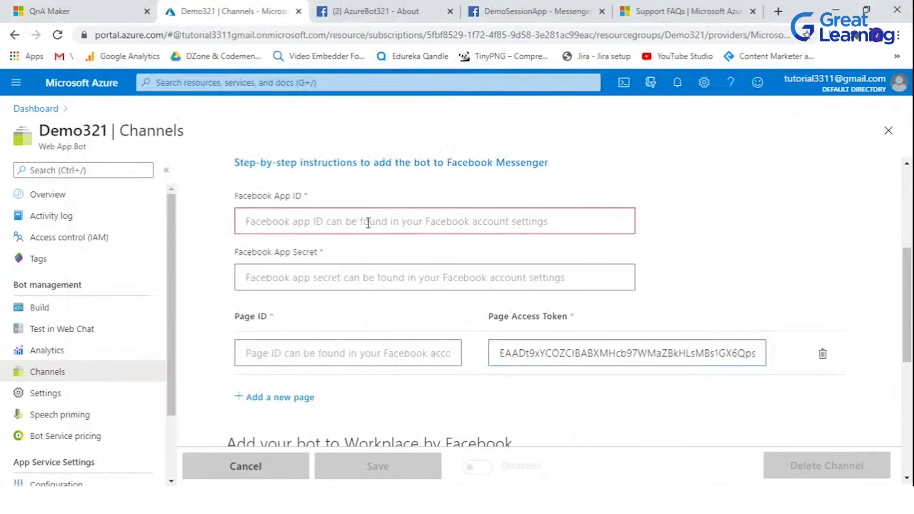
key("ctrl+v")
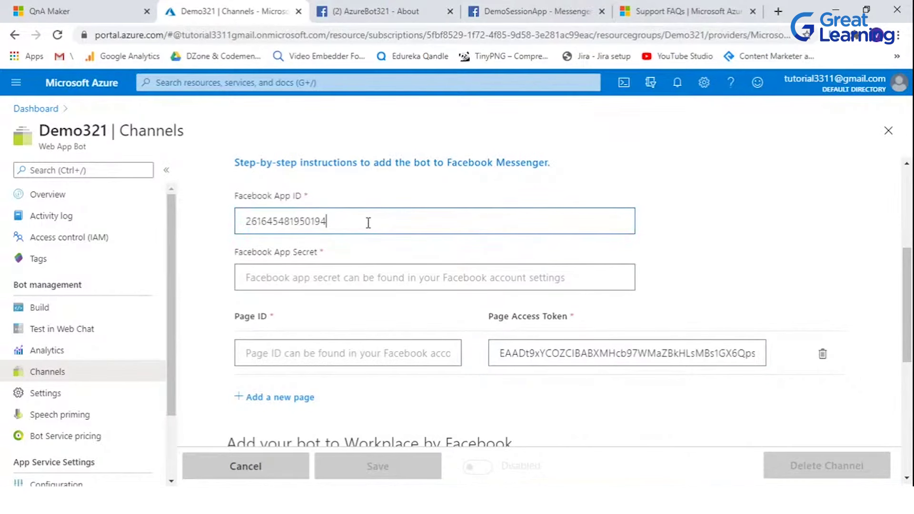
key("Home")
Step: Copy the App Secret from Notepad into the Facebook App Secret field
key("alt+Tab")
left_click_drag(265, 125, 61, 126)
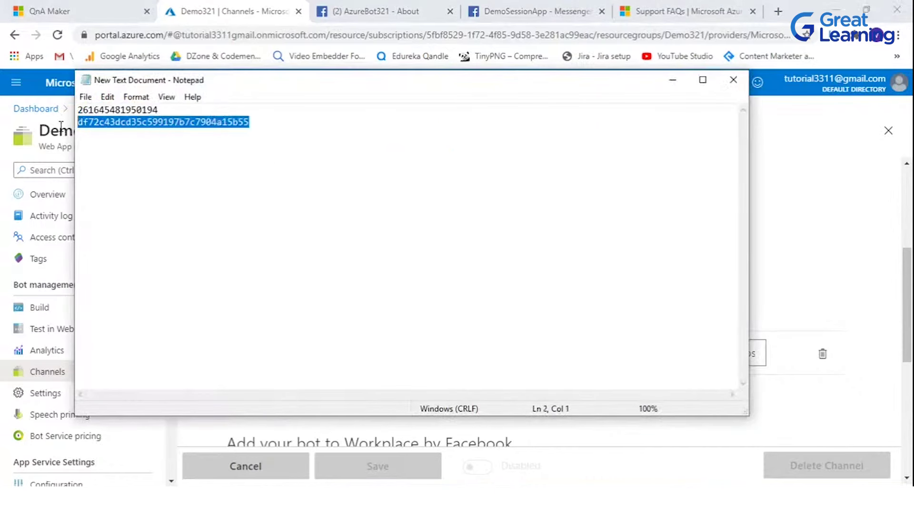
left_click(672, 80)
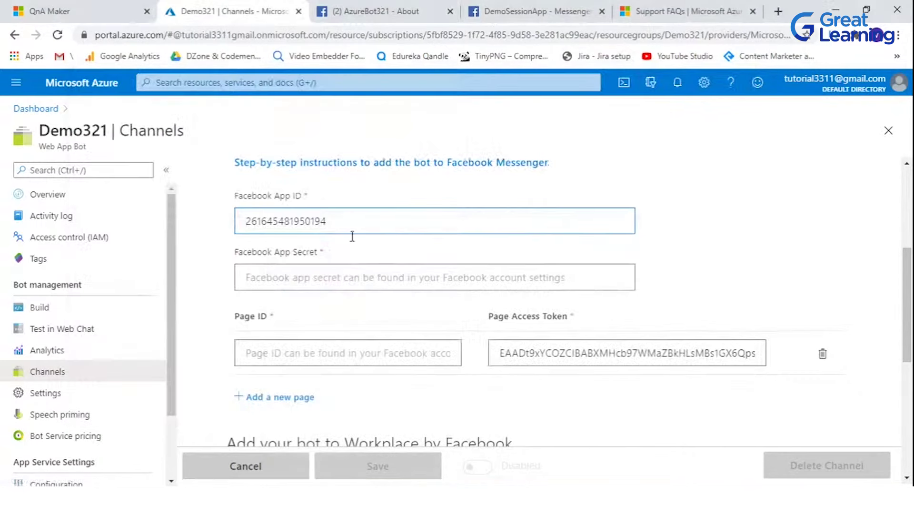
scroll(302, 291, "down", 1)
left_click(289, 270)
key("ctrl+v")
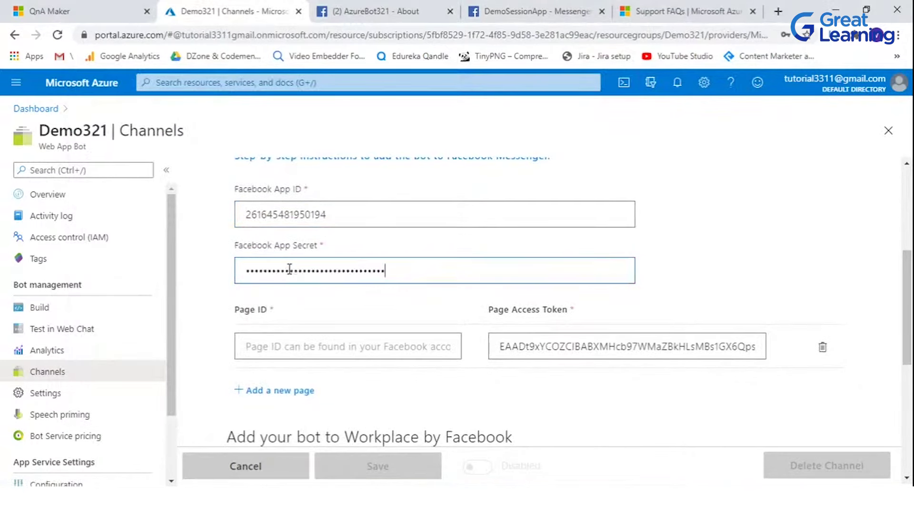
left_click(272, 346)
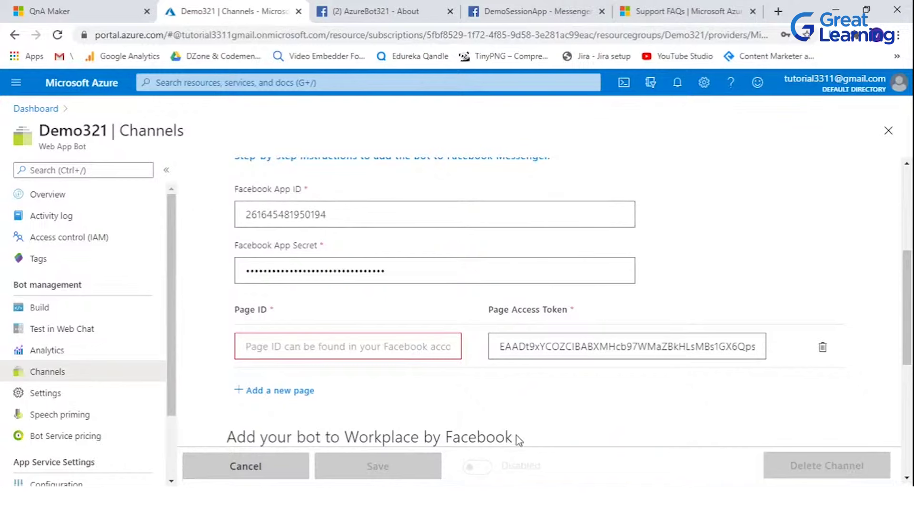
scroll(496, 322, "down", 1)
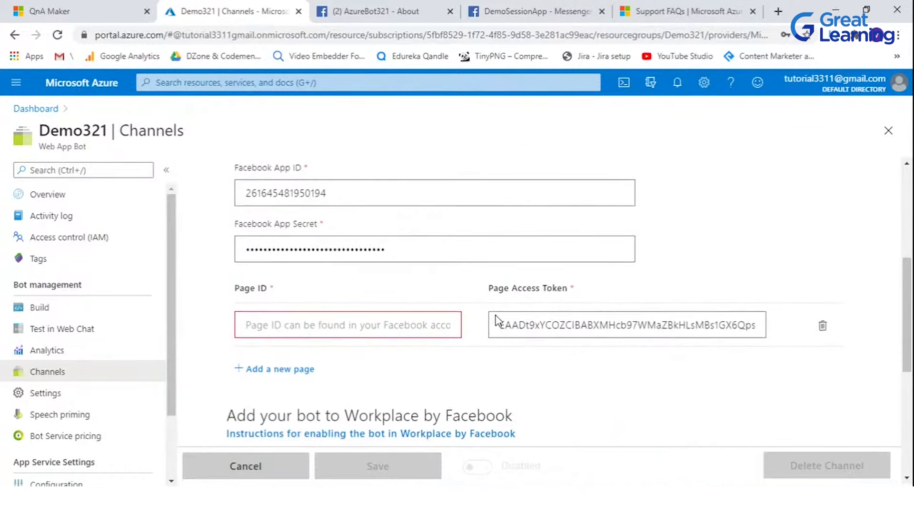
scroll(495, 322, "up", 1)
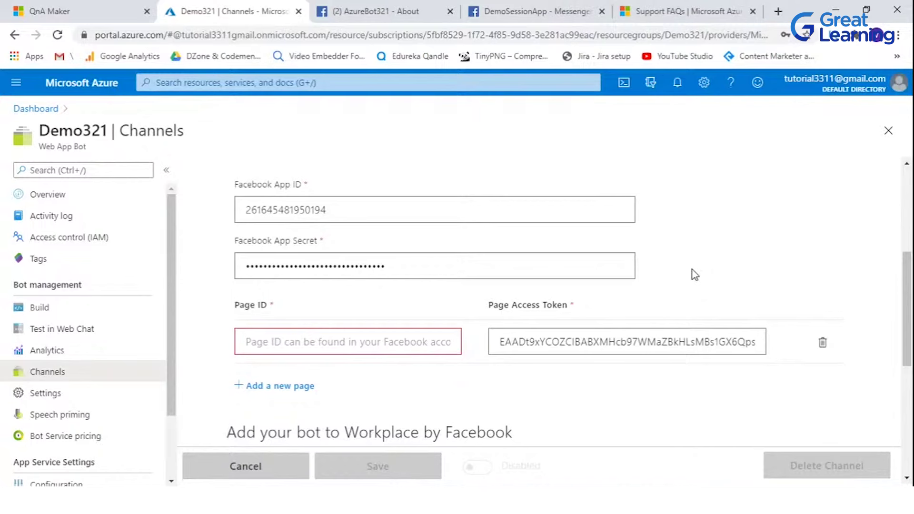
left_click(532, 7)
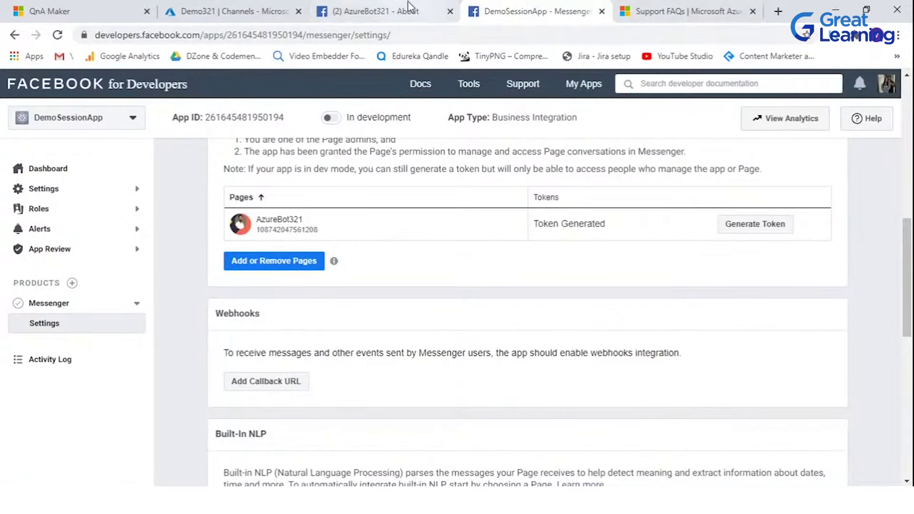
Step: Copy the AzureBot321 Page ID from its About page into Azure's Page ID field
left_click(383, 14)
left_click_drag(908, 141, 910, 360)
left_click_drag(280, 367, 208, 358)
key("ctrl+c")
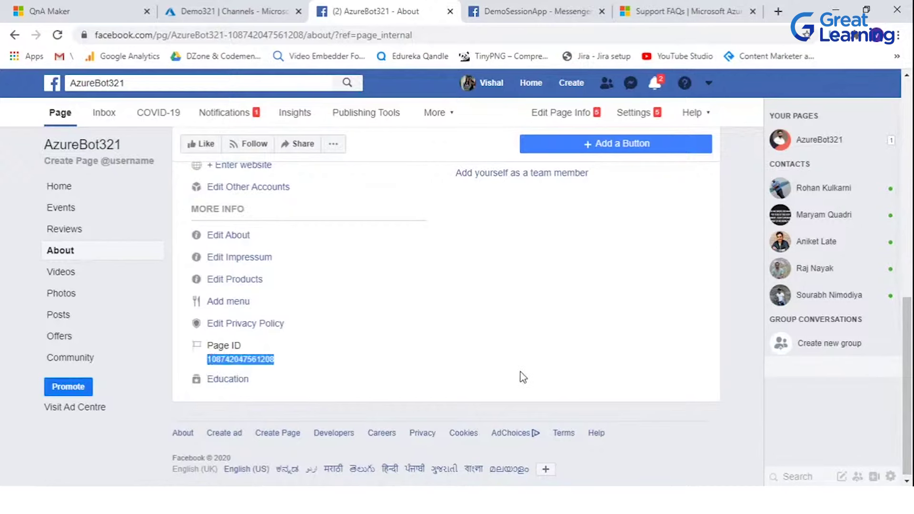
left_click(280, 7)
left_click(388, 343)
key("ctrl+v")
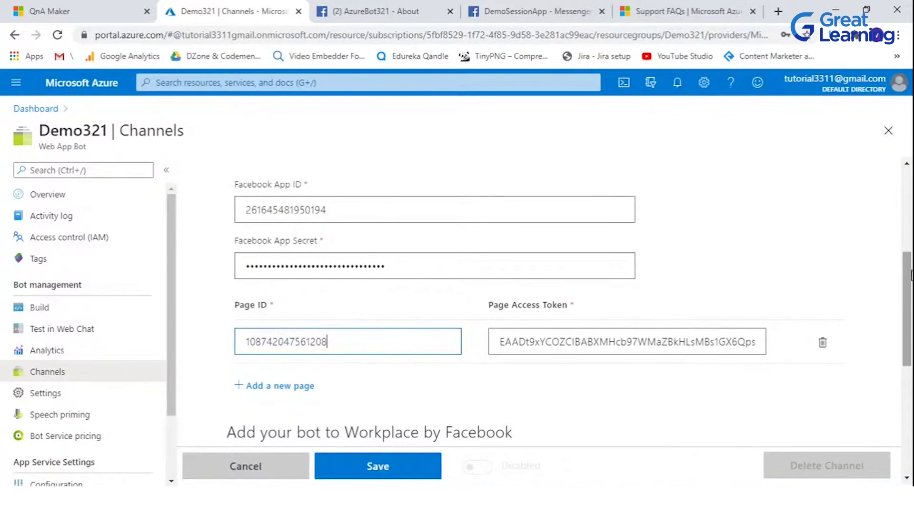
scroll(911, 278, "down", 1)
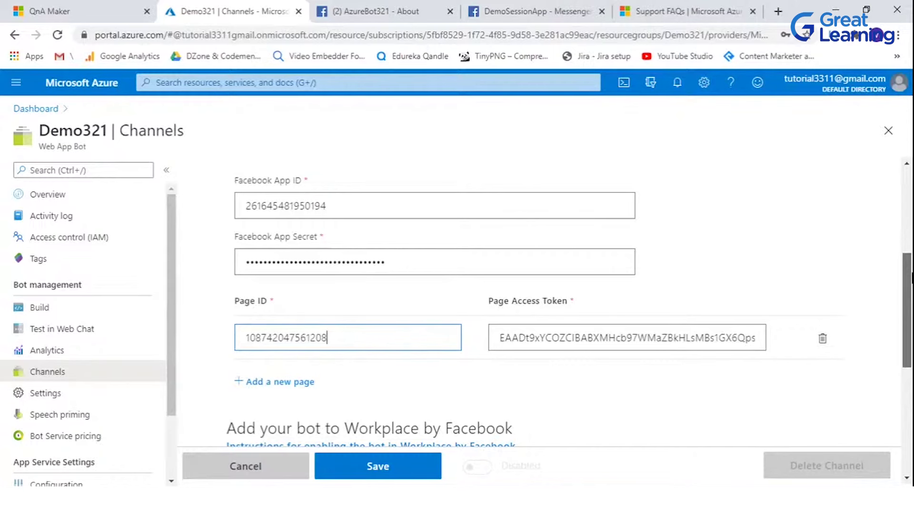
left_click_drag(911, 278, 911, 371)
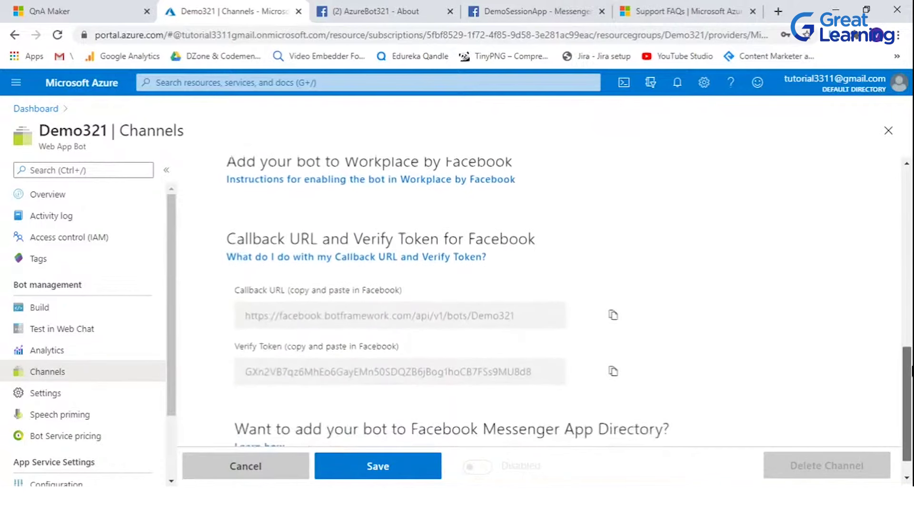
Step: Replace the Notepad note's old contents with the Demo321 Callback URL
left_click(613, 318)
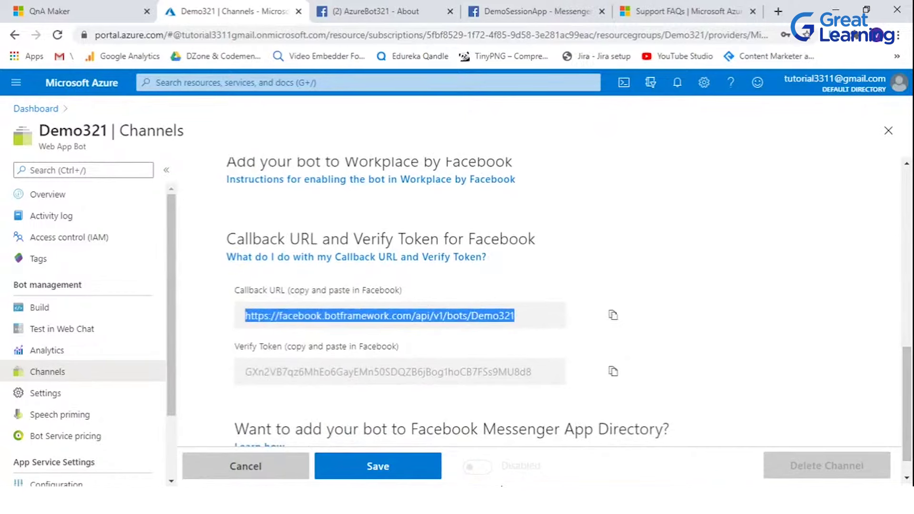
key("alt+Tab")
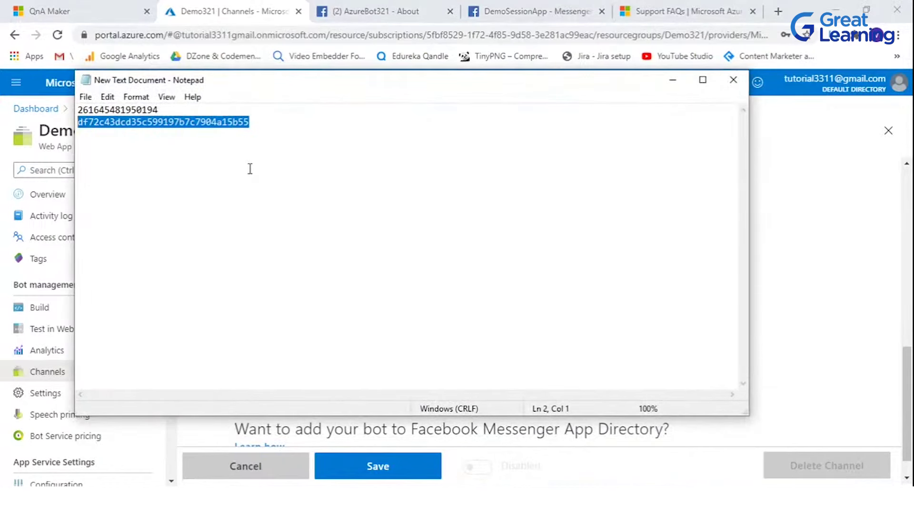
key("BackSpace")
key("BackSpace")
key("BackSpace")
key("BackSpace")
key("BackSpace")
key("BackSpace")
key("BackSpace")
key("BackSpace")
key("BackSpace")
key("BackSpace")
key("BackSpace")
key("BackSpace")
key("BackSpace")
key("BackSpace")
key("BackSpace")
key("BackSpace")
key("BackSpace")
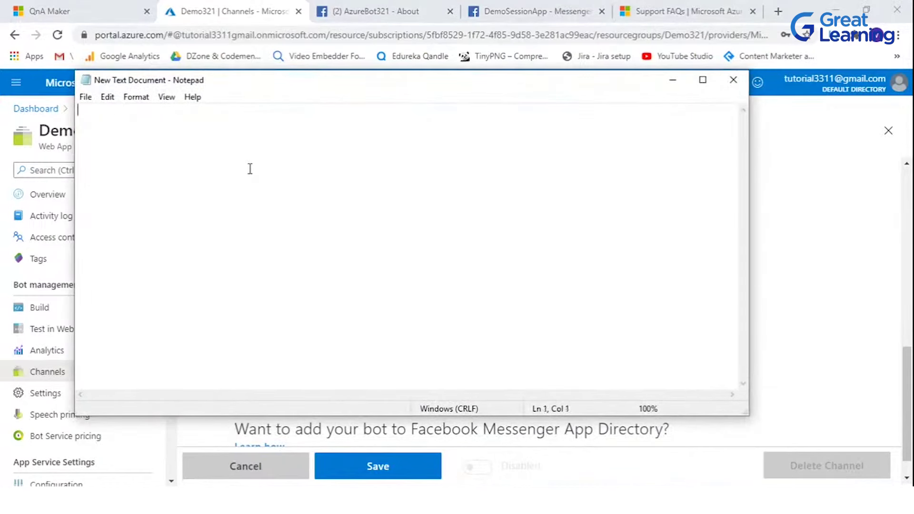
key("ctrl+v")
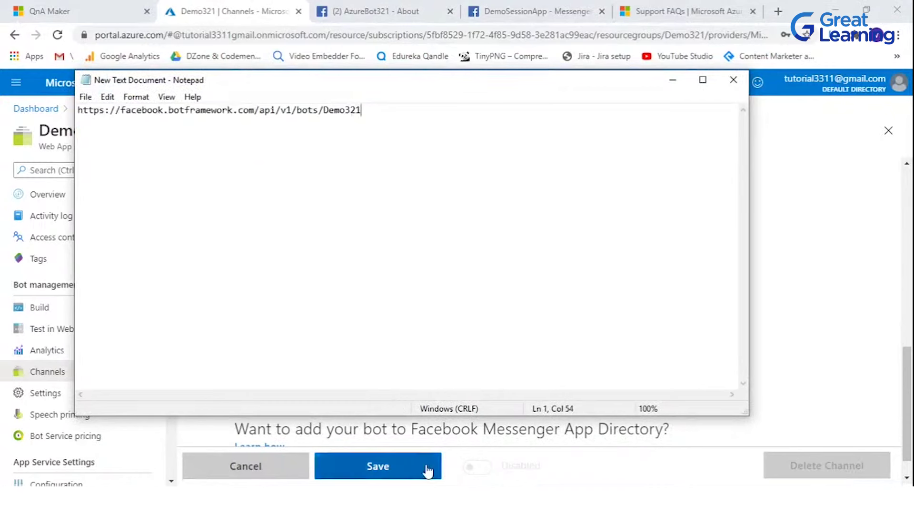
key("alt+Tab")
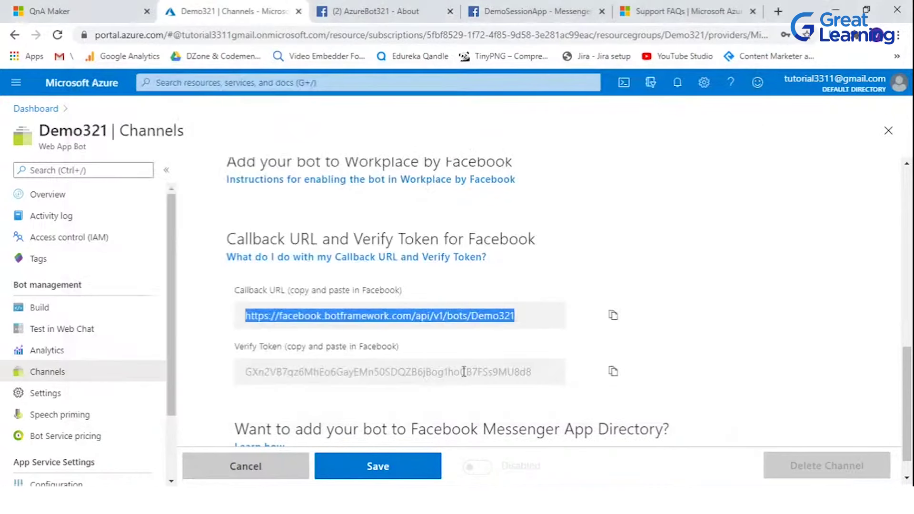
left_click(613, 372)
key("alt+Tab")
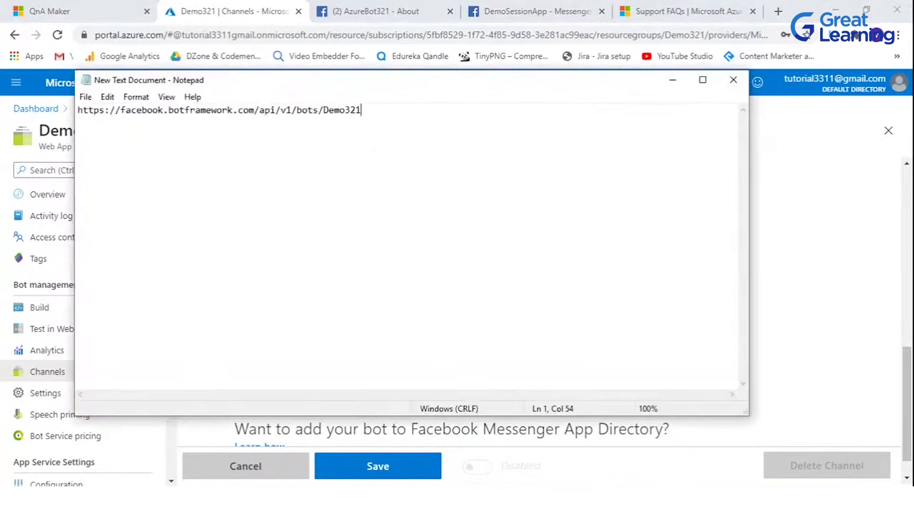
key("Return")
key("ctrl+v")
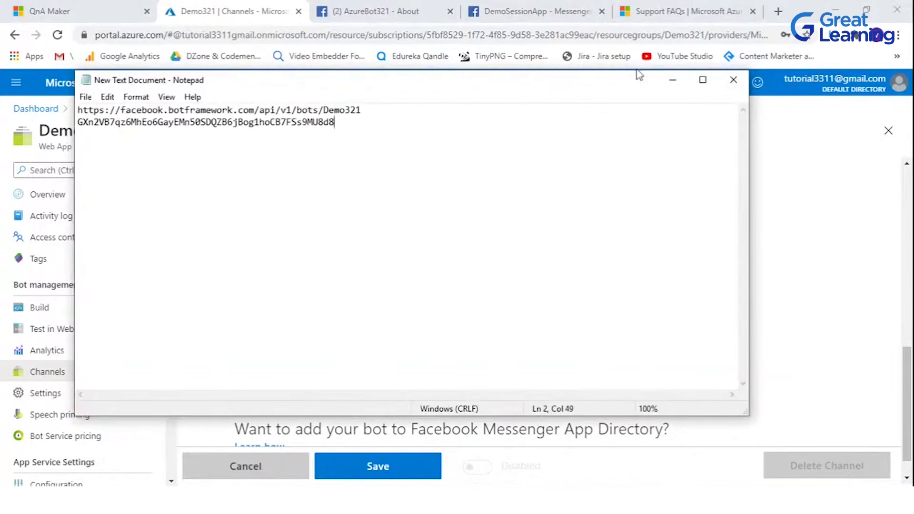
left_click(673, 85)
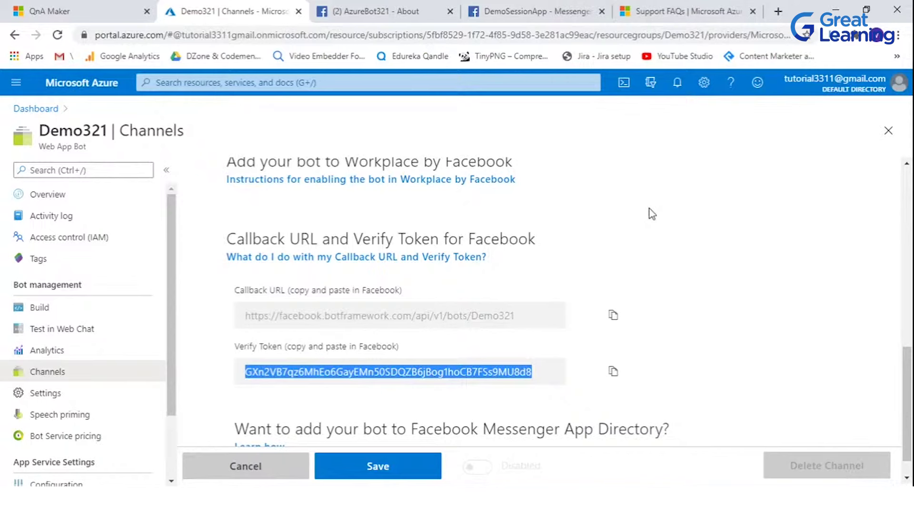
Step: Save the Facebook channel and bring up DemoSessionApp's Messenger settings at the Webhooks section
left_click(385, 466)
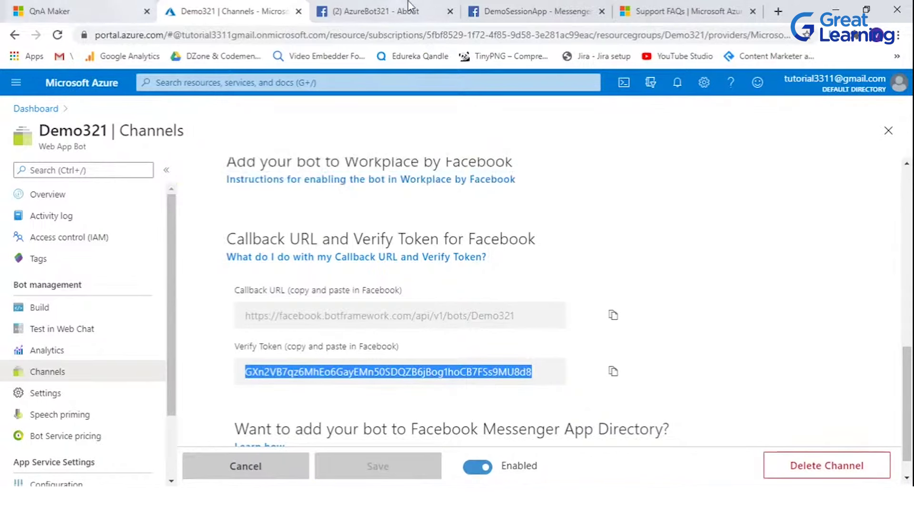
left_click(514, 9)
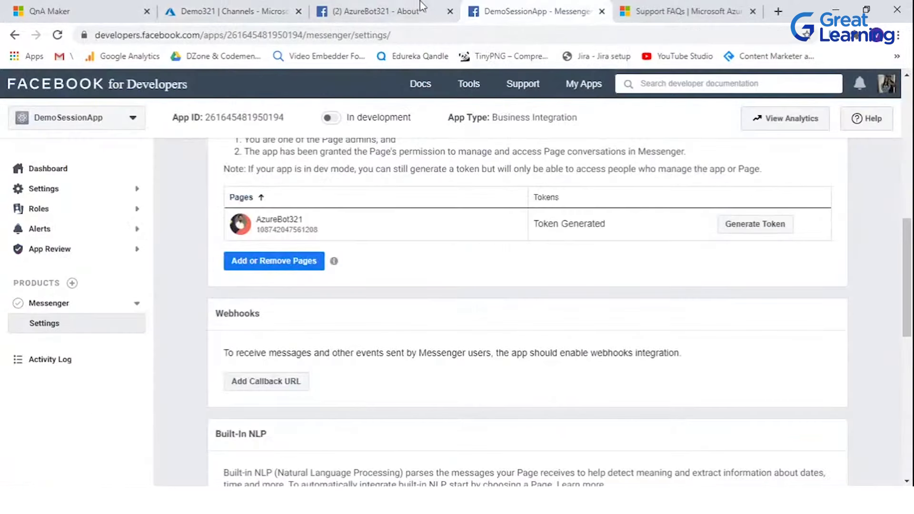
mouse_move(908, 248)
left_mouse_down()
mouse_move(911, 353)
mouse_move(911, 238)
left_mouse_up()
left_click(38, 332)
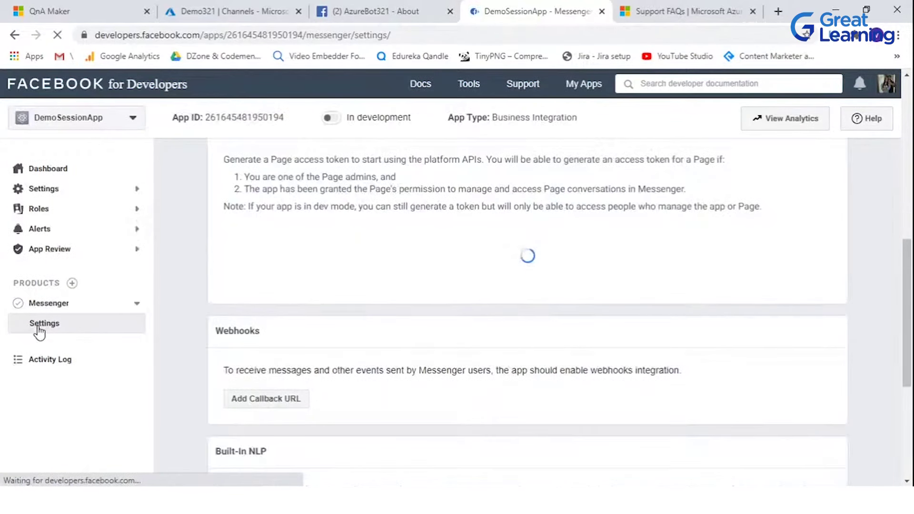
left_click_drag(910, 249, 911, 266)
Step: Start a new webhook and paste the Demo321 Callback URL from Notepad
left_click(257, 357)
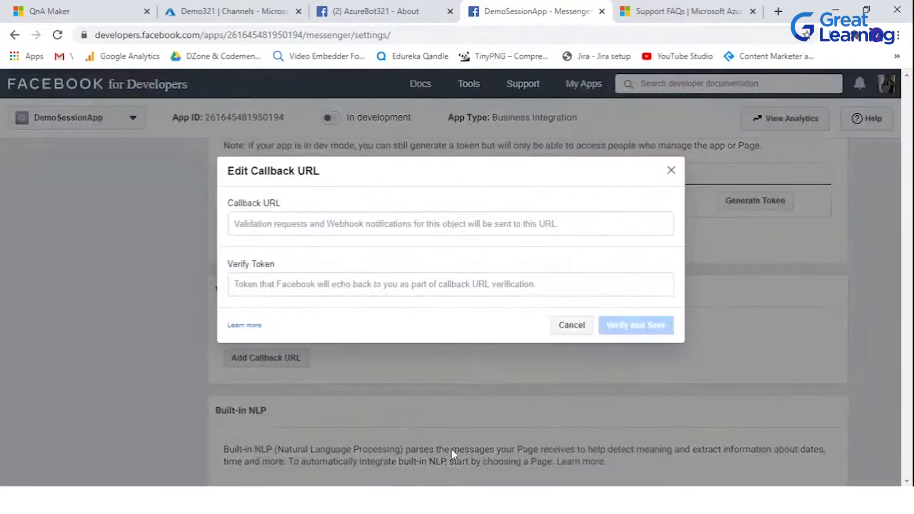
key("alt+Tab")
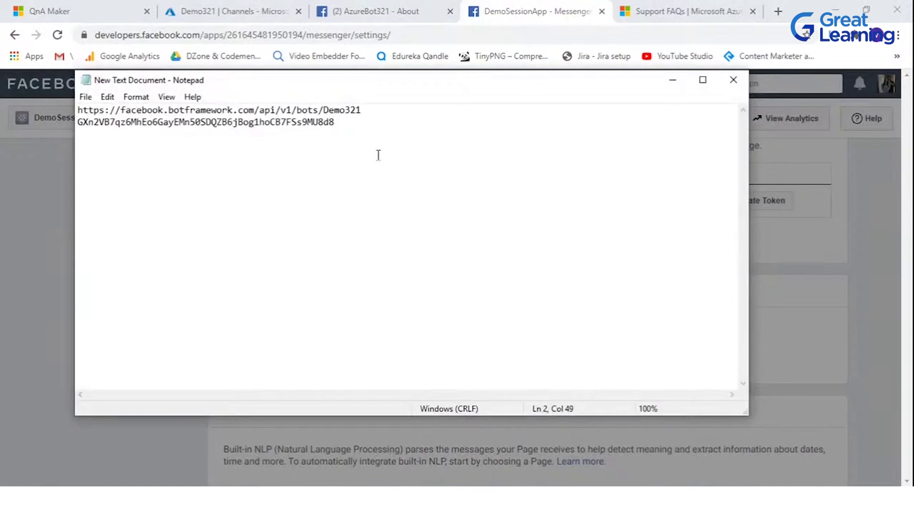
left_click_drag(377, 111, 69, 109)
key("ctrl+c")
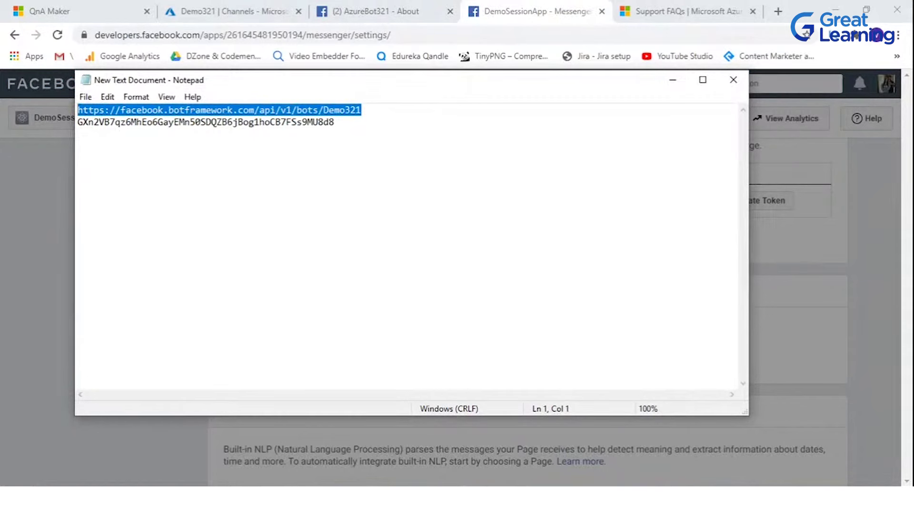
key("alt+Tab")
left_click(248, 222)
key("ctrl+v")
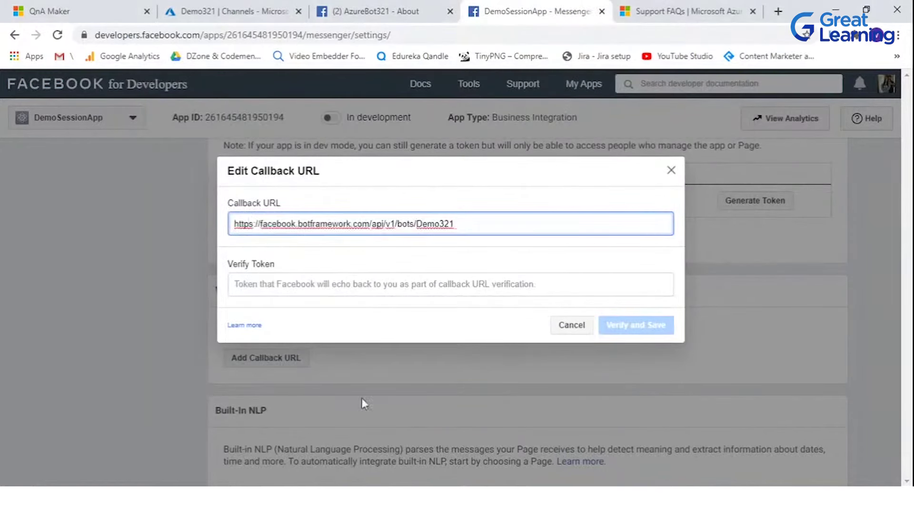
Step: Paste the verify token from Notepad, then verify and save the webhook
mouse_move(443, 499)
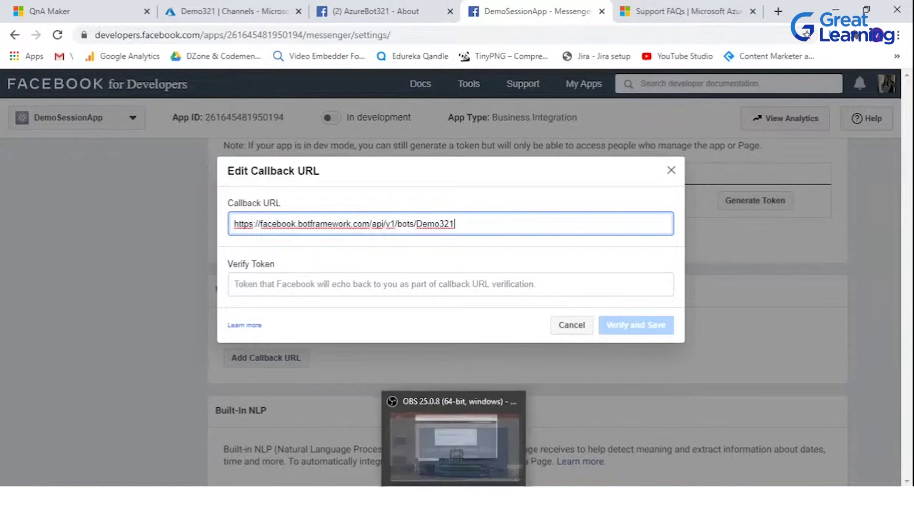
mouse_move(377, 500)
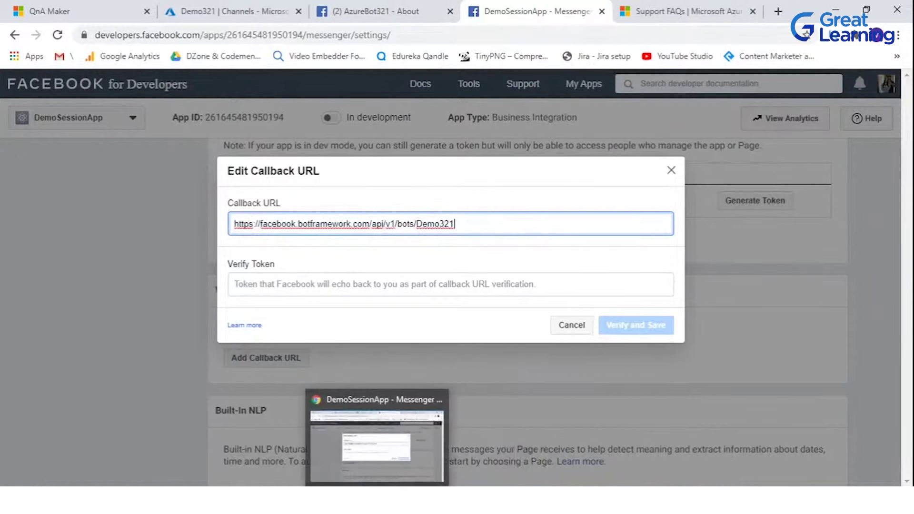
key("alt+Tab")
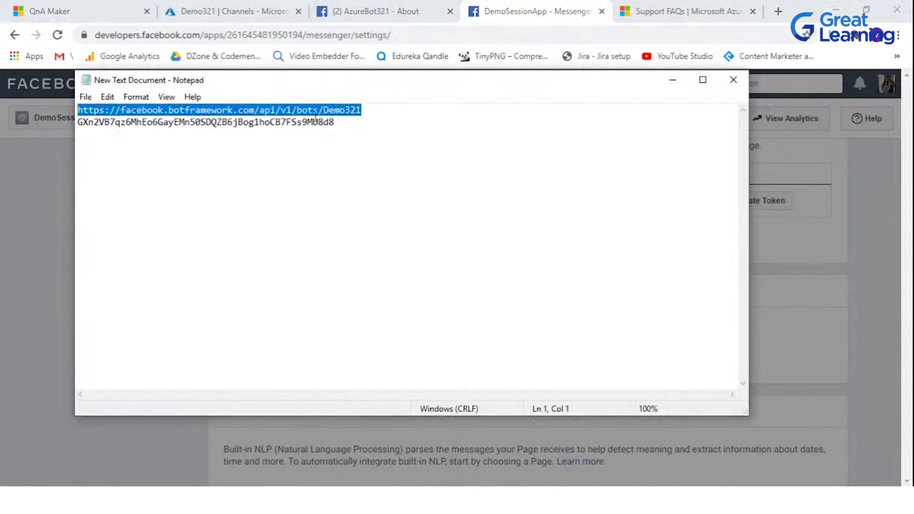
left_click_drag(336, 122, 78, 110)
left_click_drag(25, 101, 35, 122)
key("ctrl+c")
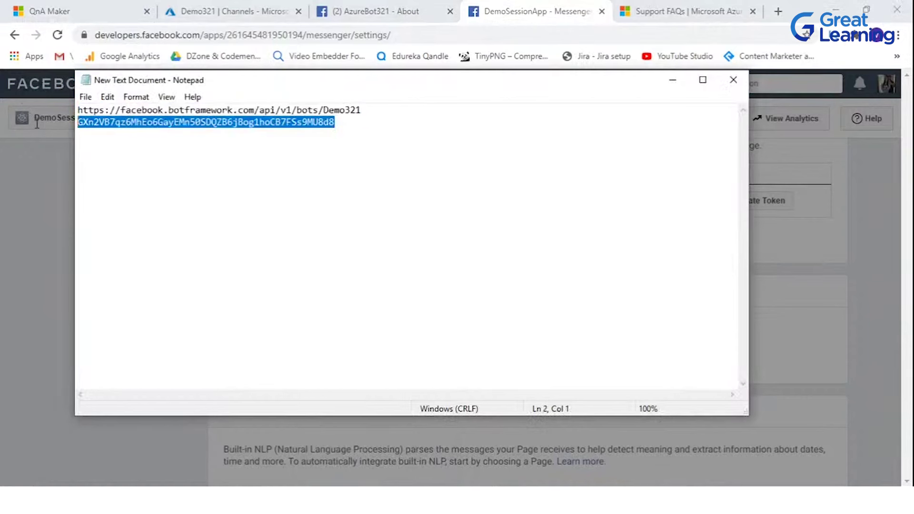
key("alt+Tab")
left_click(310, 288)
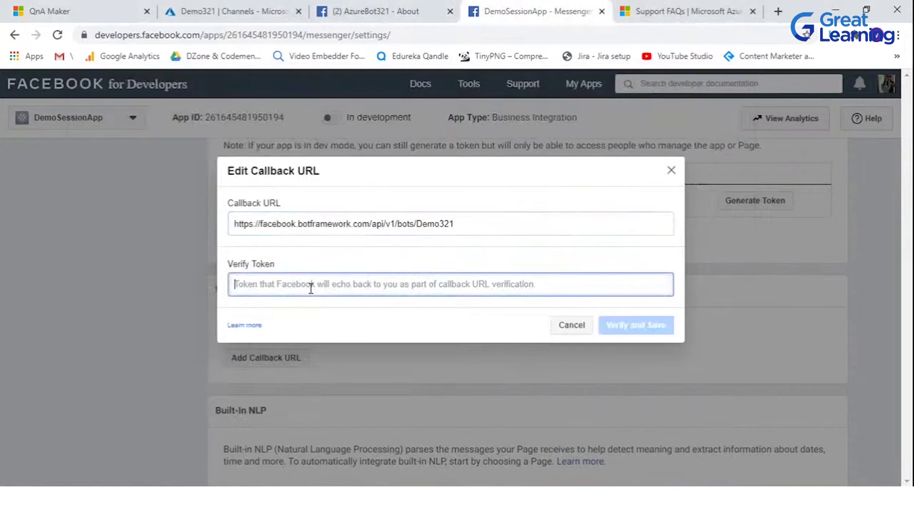
key("ctrl+v")
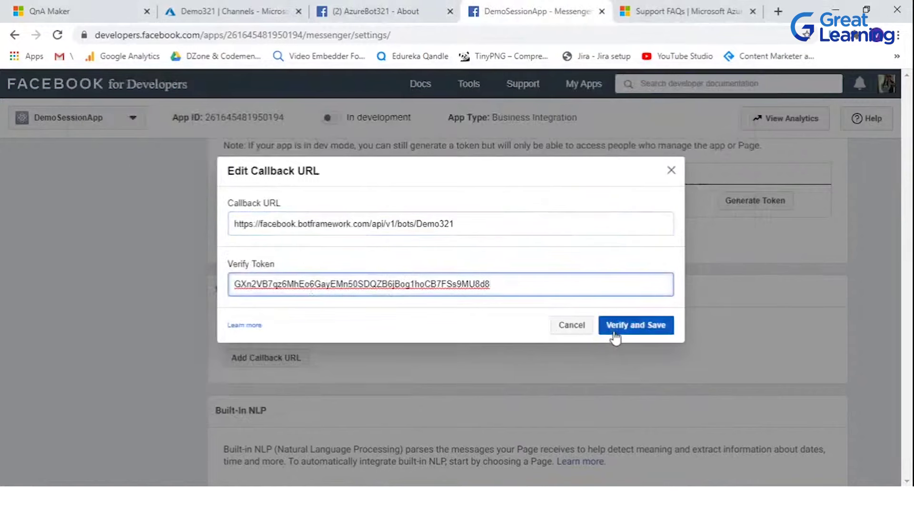
left_click(616, 333)
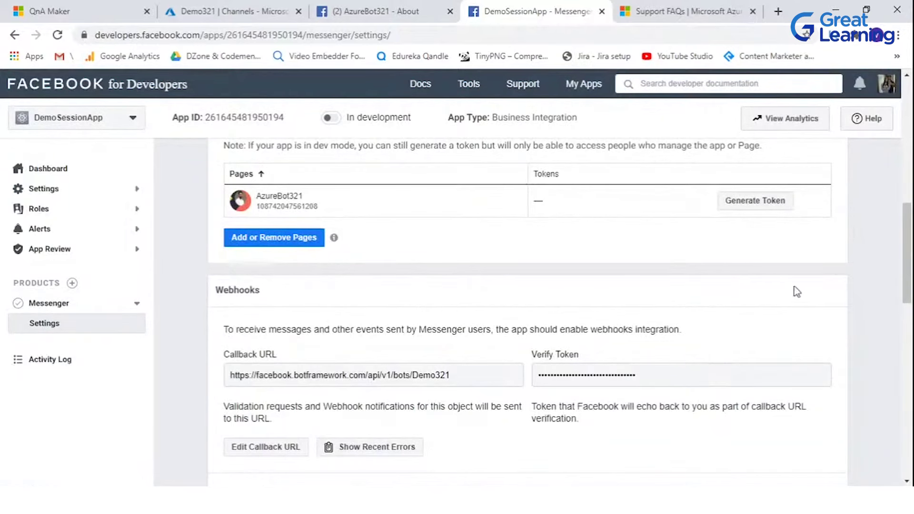
Step: Subscribe the page webhook to messages, messaging_postbacks, message_reads and message_deliveries
left_click_drag(909, 252, 911, 298)
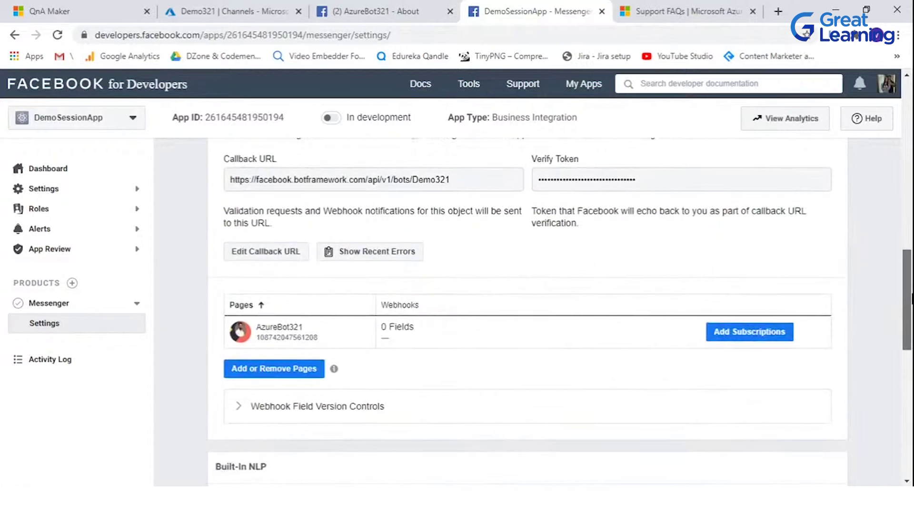
left_click(741, 332)
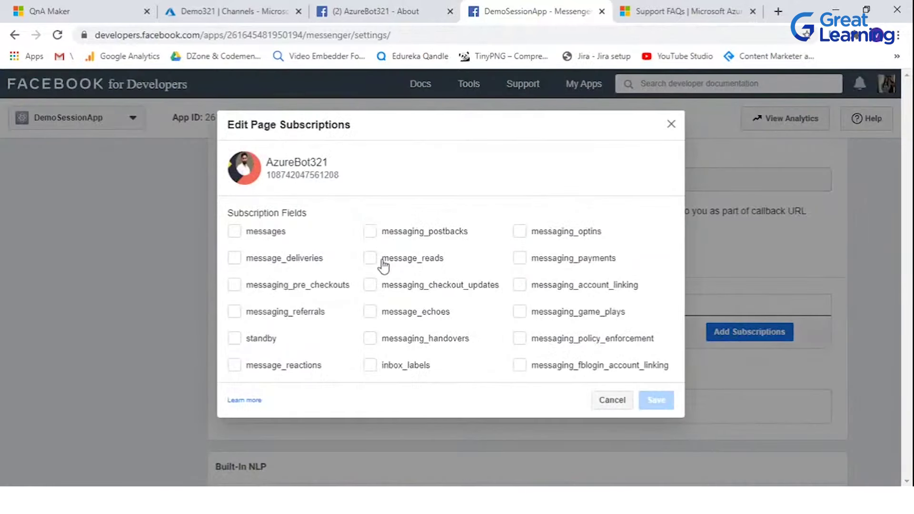
left_click(234, 234)
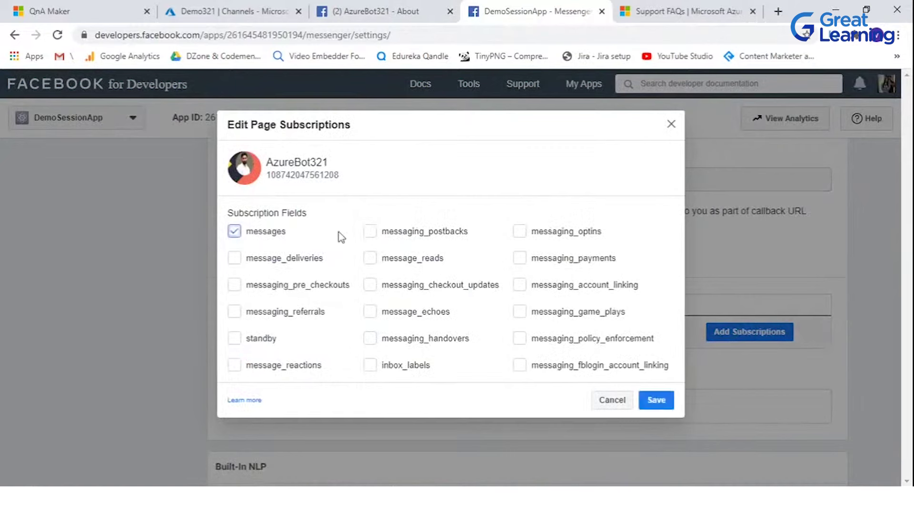
left_click(377, 232)
left_click(371, 258)
left_click(234, 258)
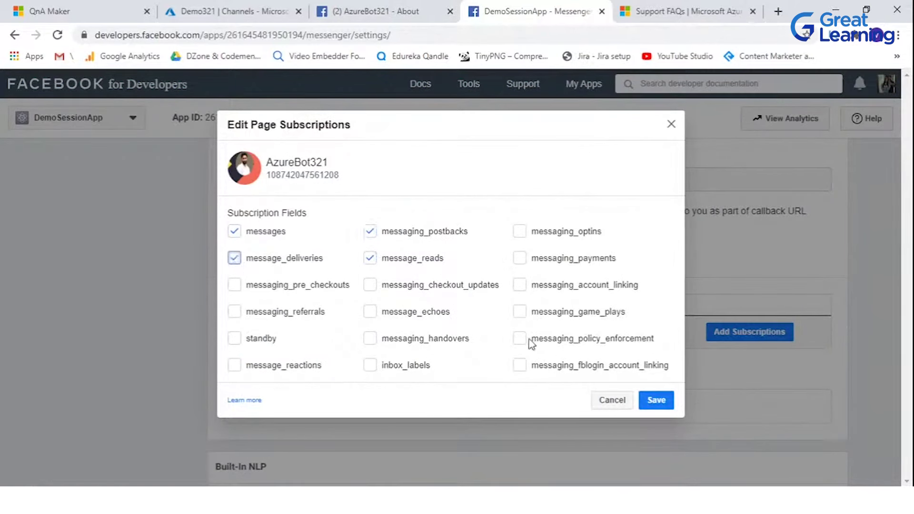
left_click(653, 404)
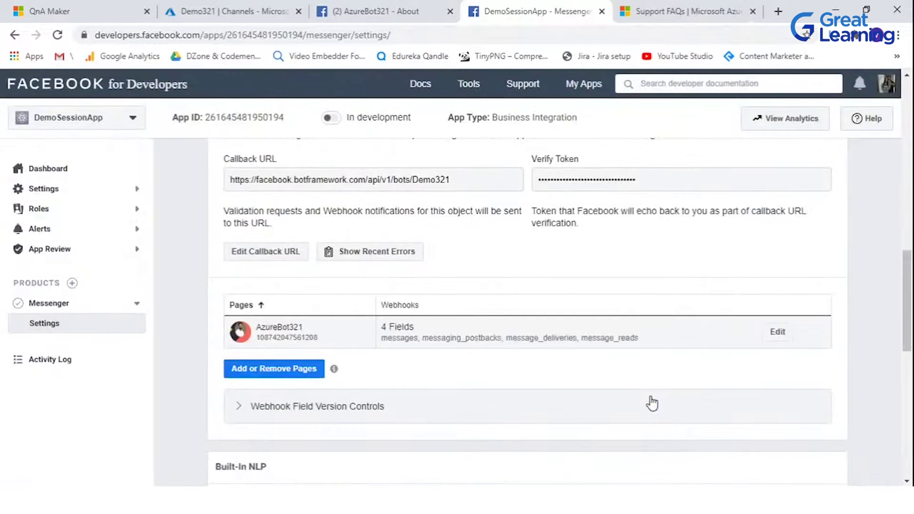
Step: Turn on Built-In NLP for the AzureBot321 page
left_click_drag(908, 326, 911, 388)
left_click(275, 290)
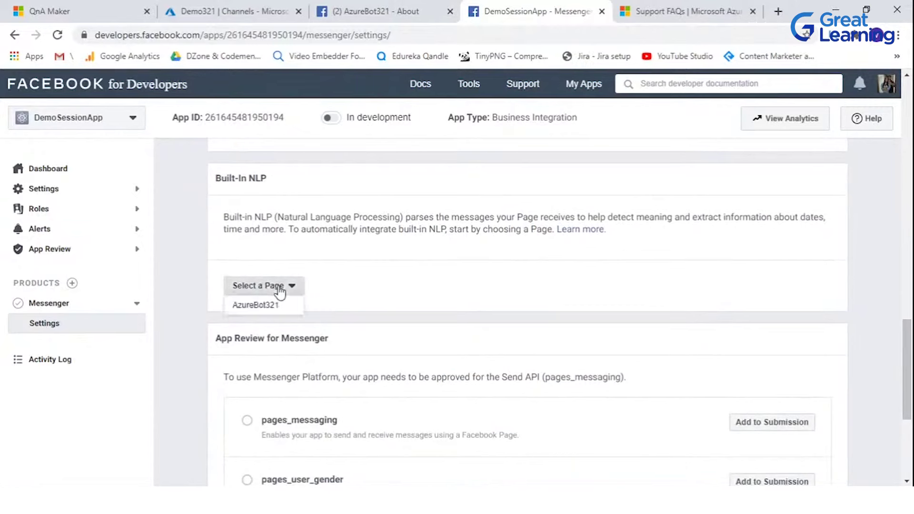
left_click(255, 305)
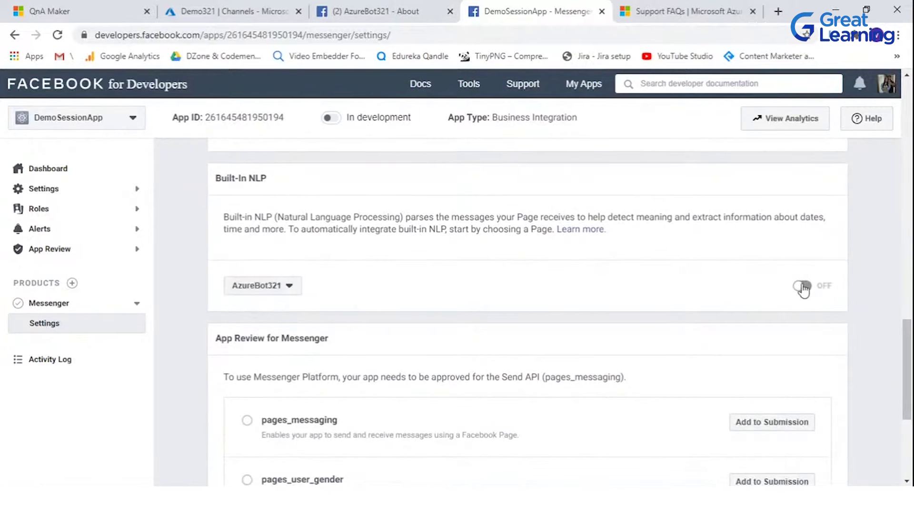
left_click(804, 287)
left_click_drag(911, 308, 909, 339)
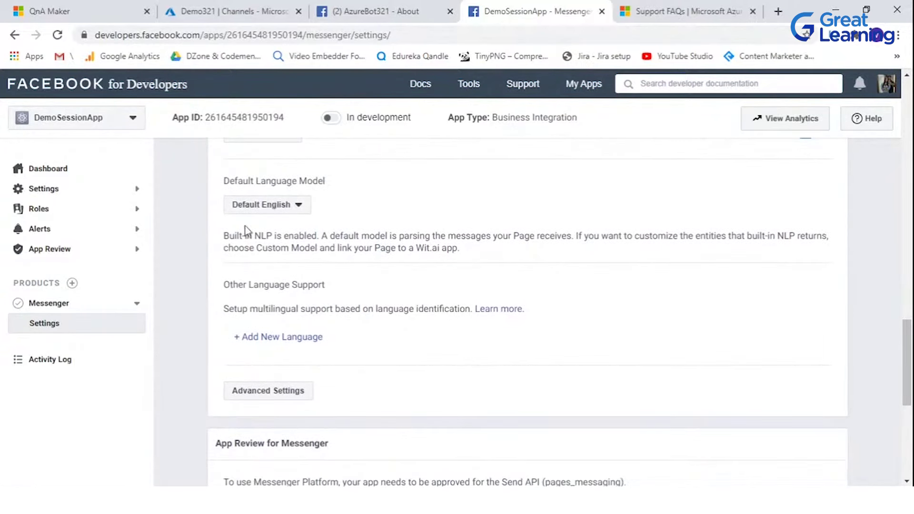
Step: Add pages_messaging, pages_user_gender, pages_user_locale and pages_user_timezone to the review submission
left_click_drag(909, 358, 910, 403)
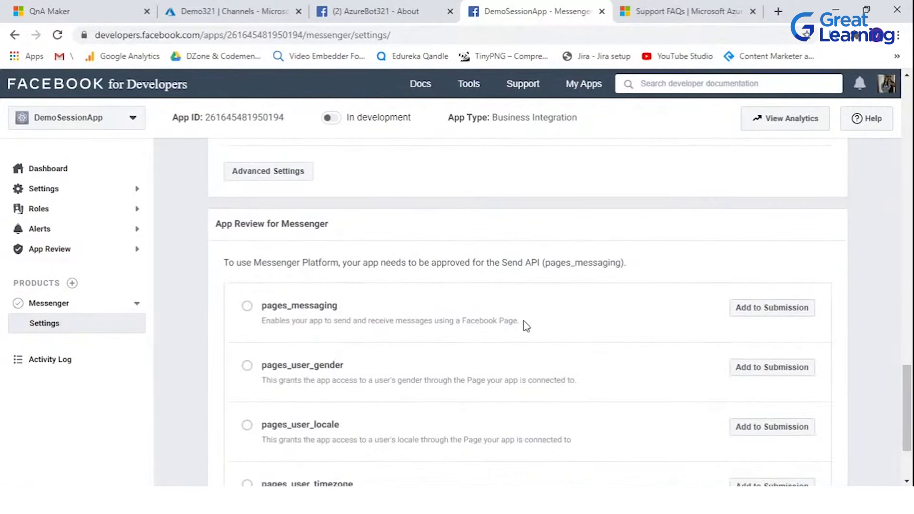
left_click(758, 314)
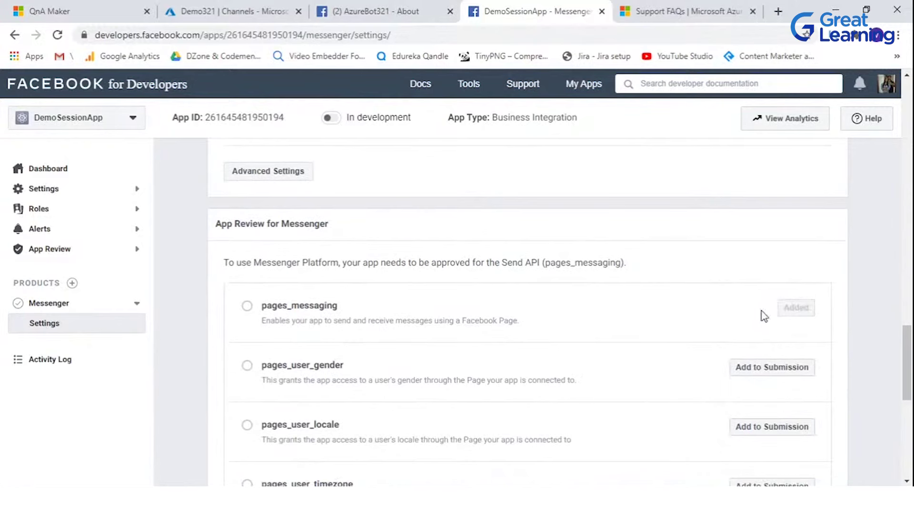
left_click(737, 367)
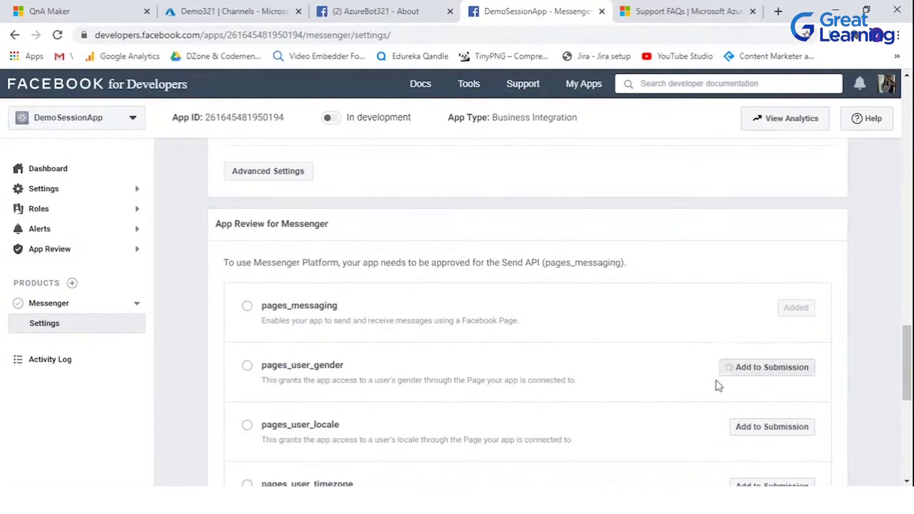
left_click(777, 431)
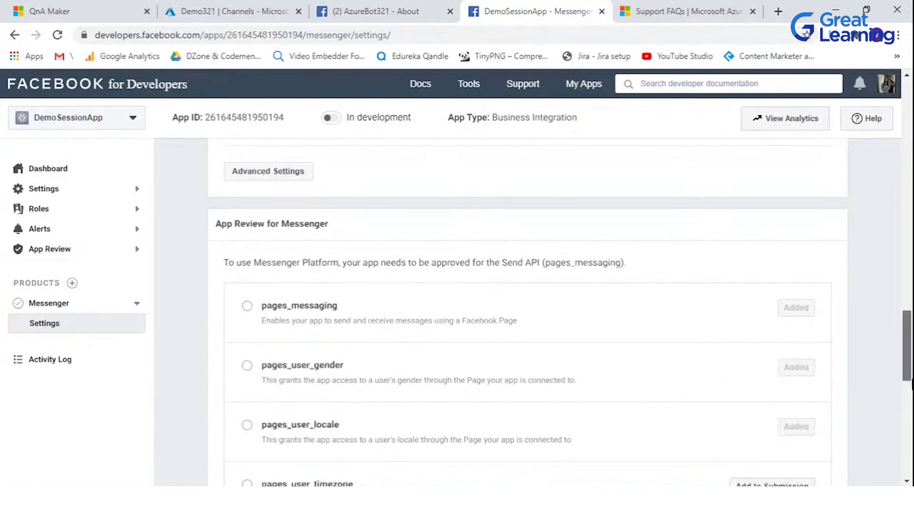
scroll(911, 383, "down", 5)
left_click(767, 244)
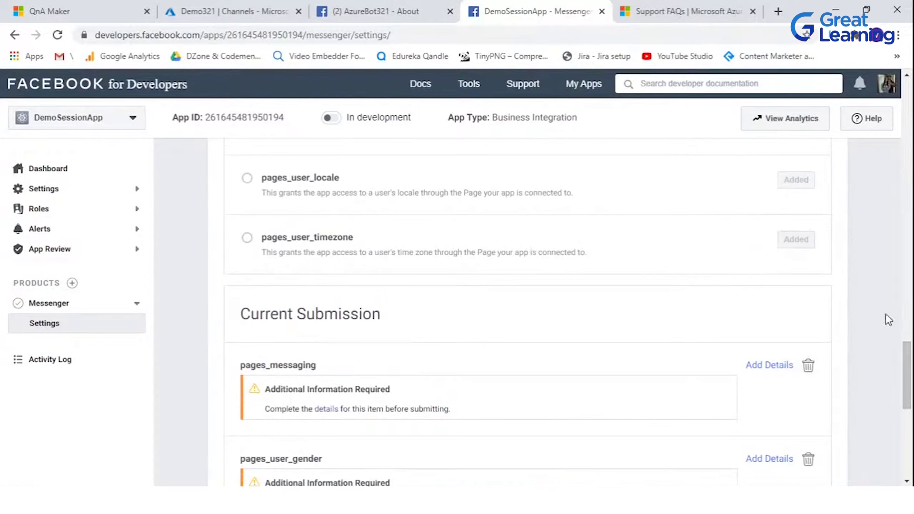
scroll(904, 348, "down", 2)
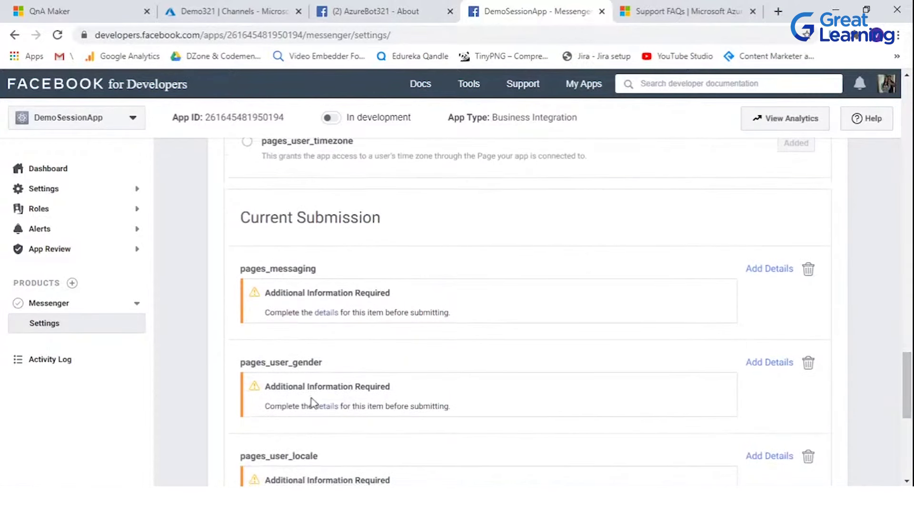
left_click(326, 312)
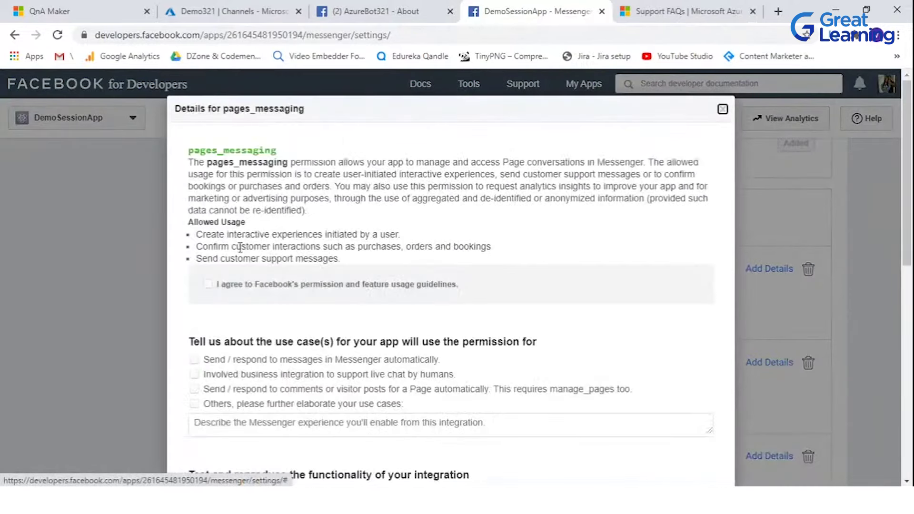
Step: Accept the usage guidelines, pick AzureBot321 as test page and save the pages_messaging details
left_click(208, 284)
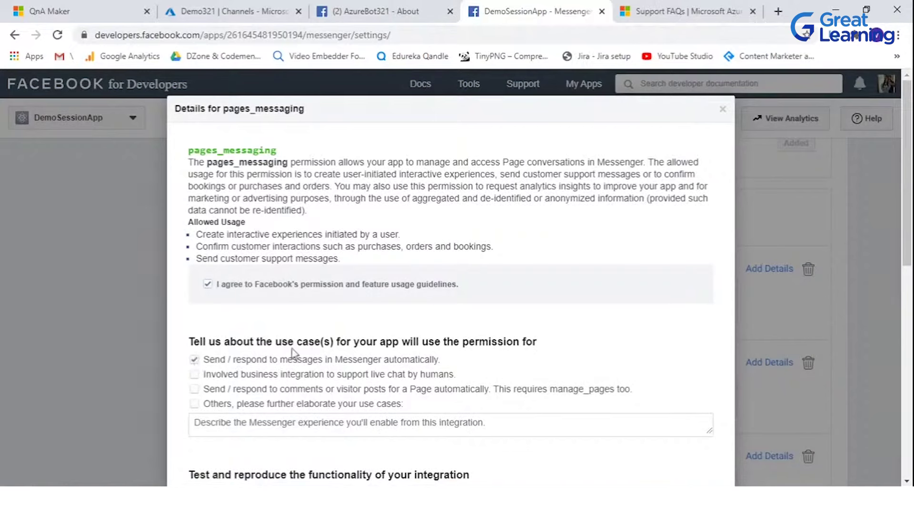
left_click_drag(906, 172, 907, 383)
left_click(703, 436)
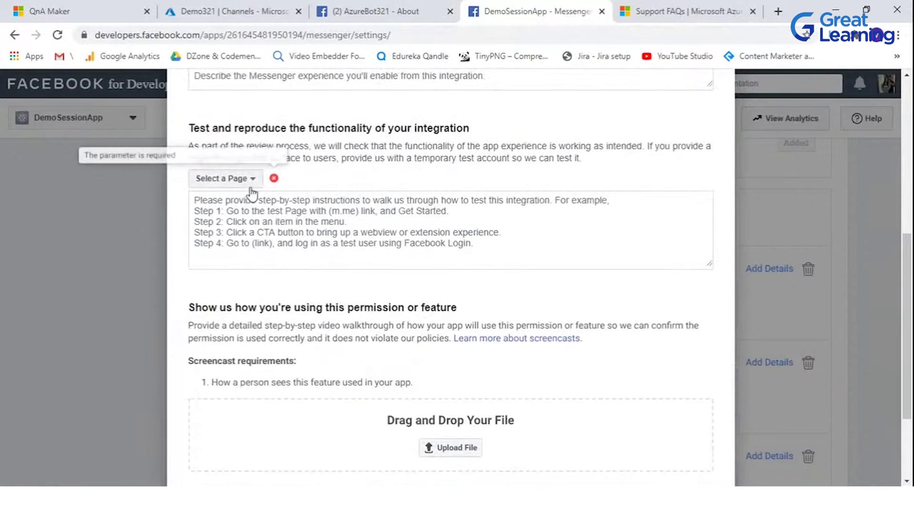
left_click(253, 191)
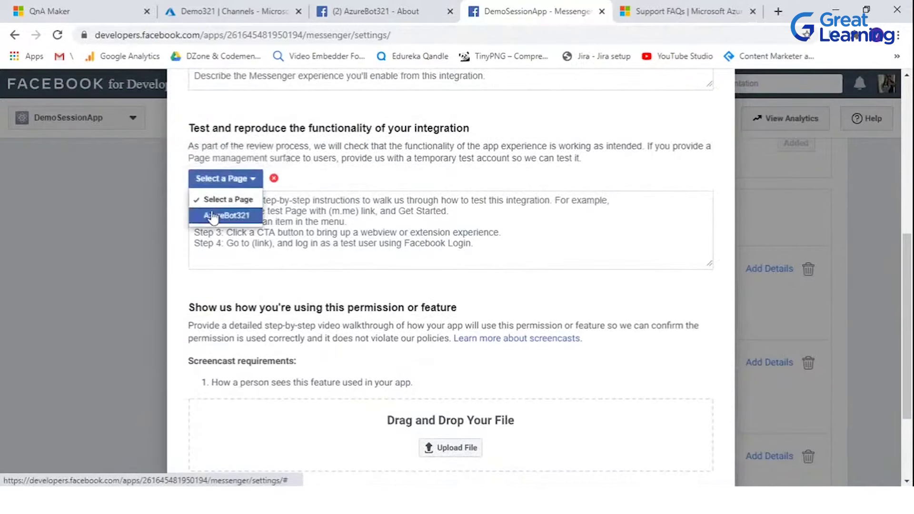
left_click(212, 217)
left_click_drag(907, 291, 911, 348)
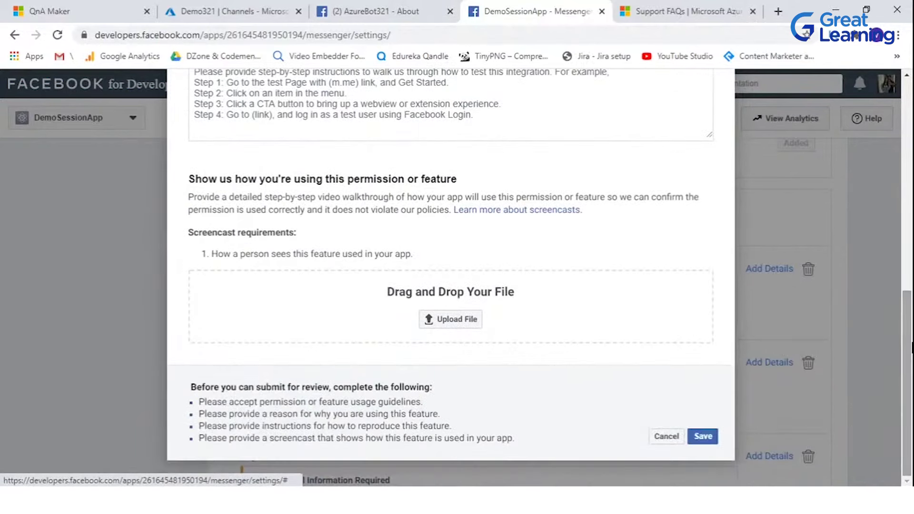
left_click(710, 436)
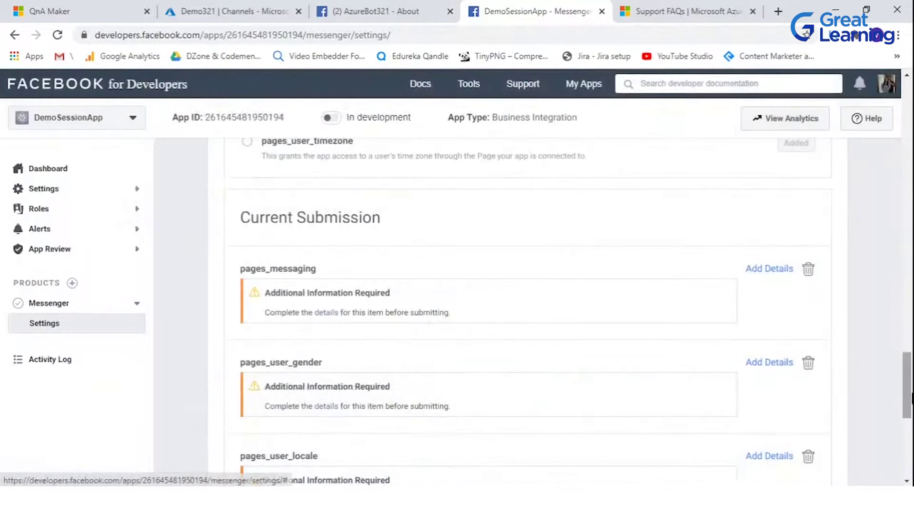
left_click_drag(910, 409, 911, 426)
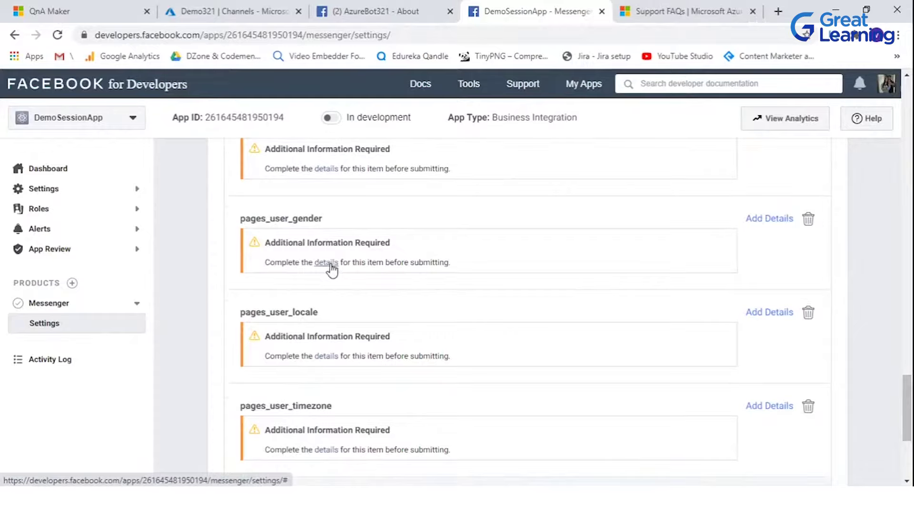
Step: Enter 'app performance' as the reason for the gender, locale and time zone permissions
left_click(330, 263)
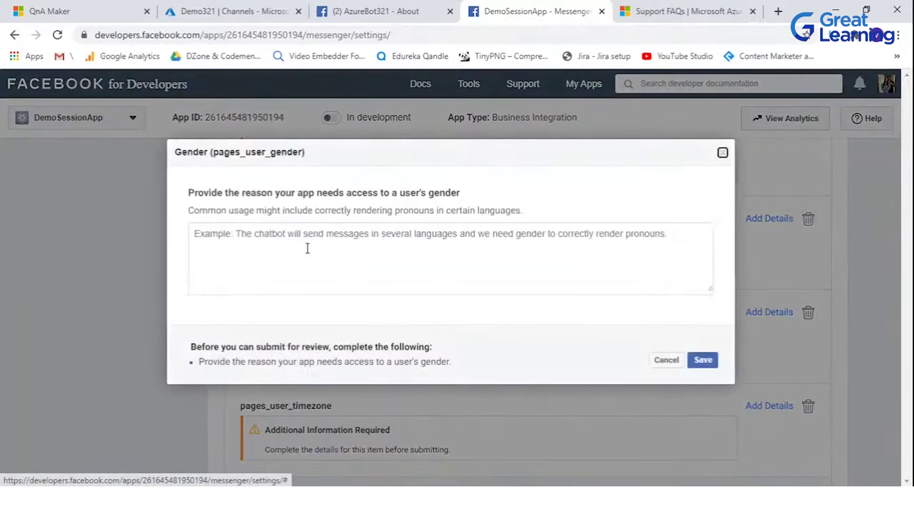
left_click(296, 244)
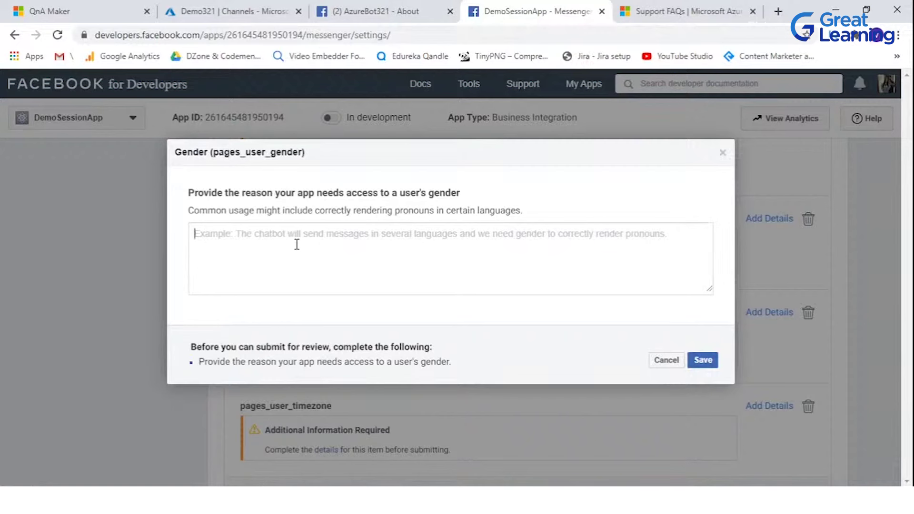
type("app ")
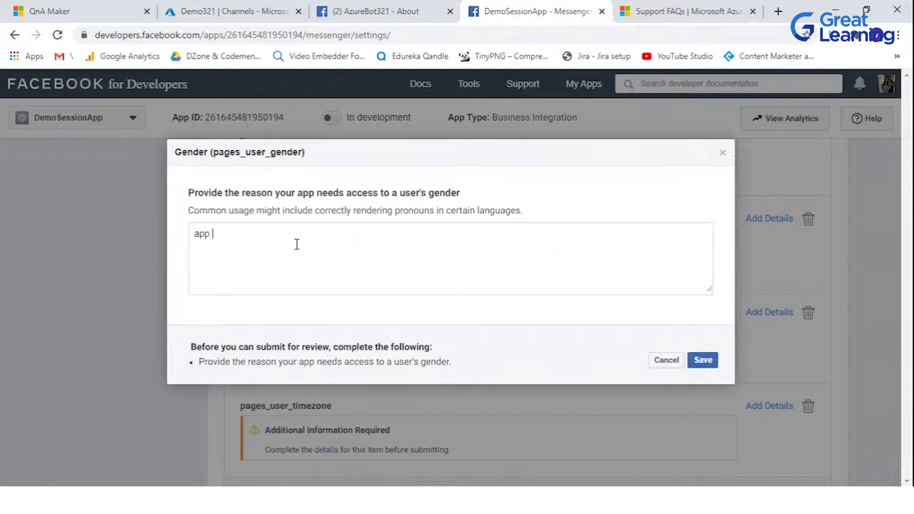
type("performance")
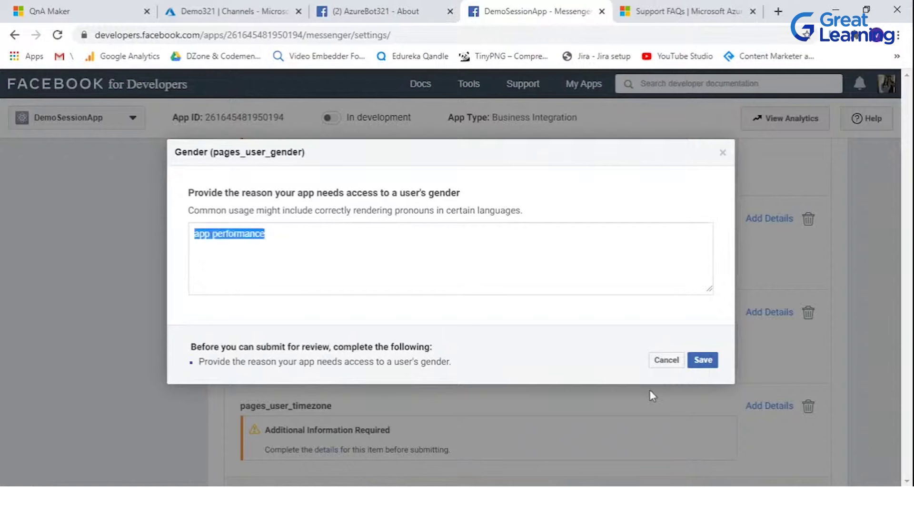
left_click(702, 361)
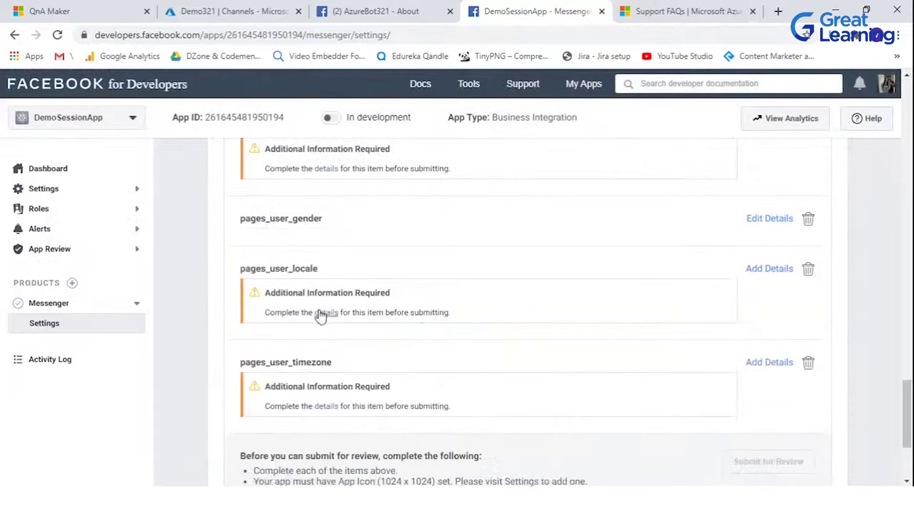
left_click(323, 314)
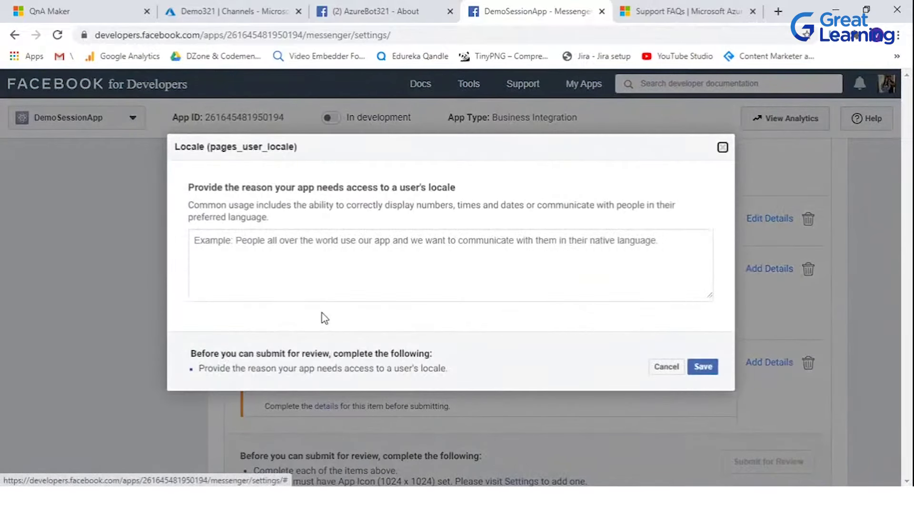
left_click(325, 263)
type("app performance")
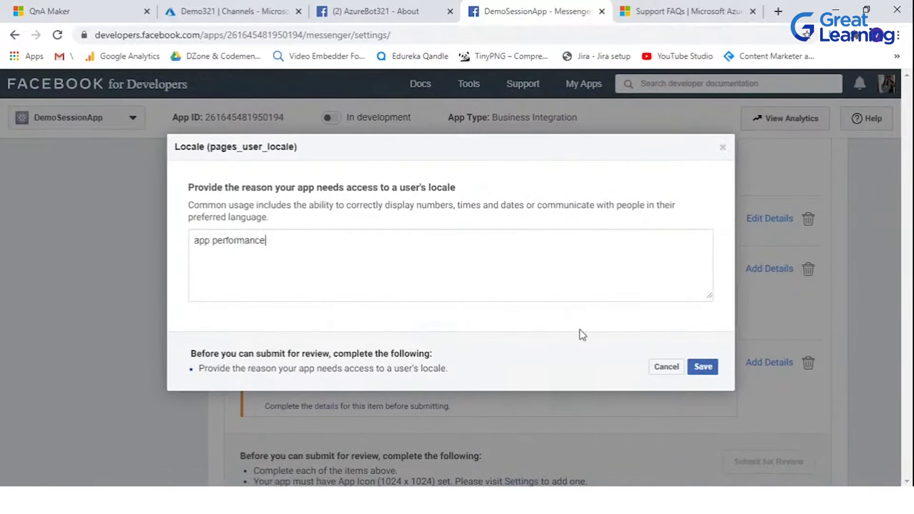
left_click(699, 366)
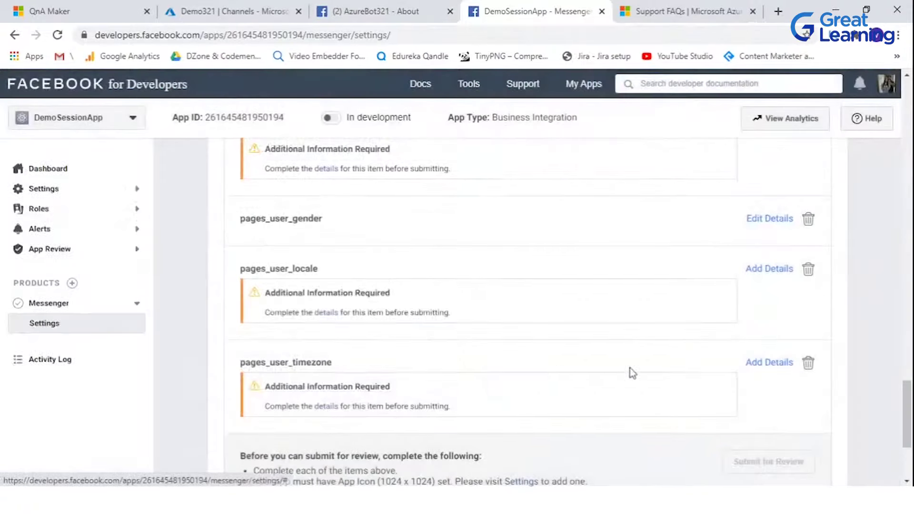
left_click(326, 362)
left_click(335, 277)
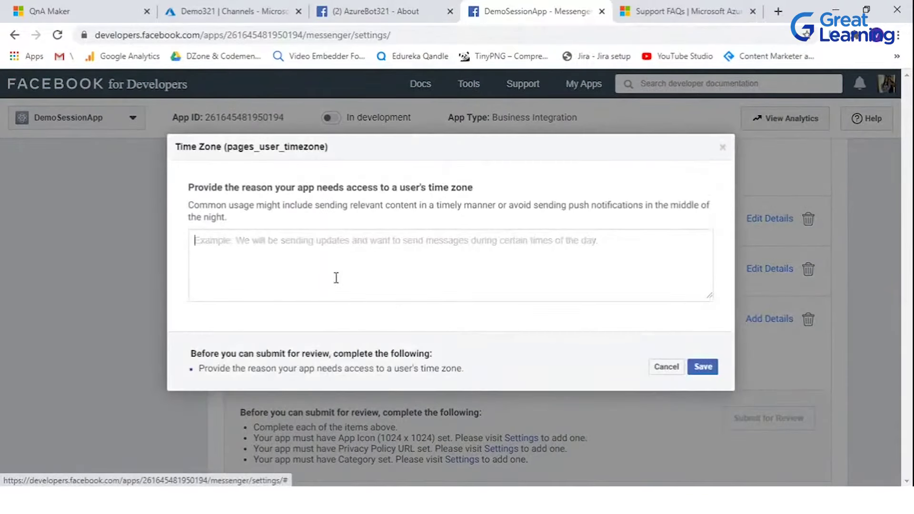
type("app performance")
left_click(696, 368)
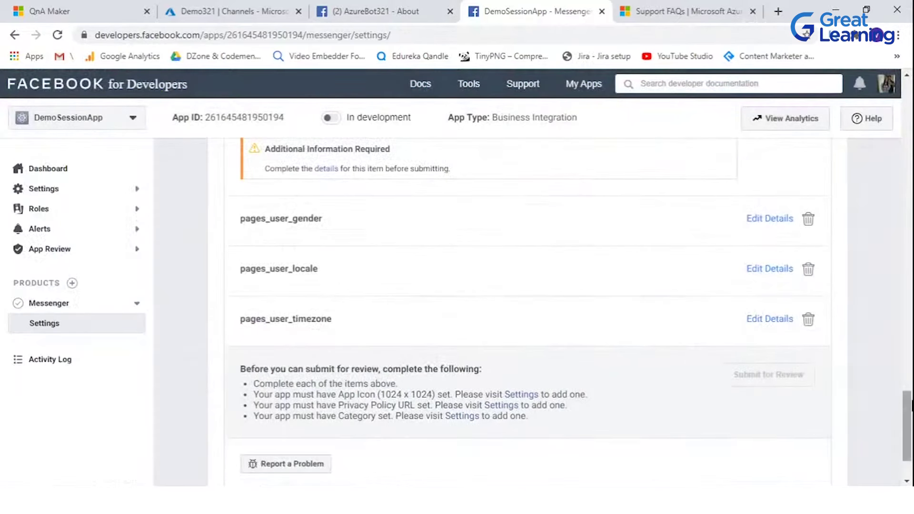
Step: Remove pages_messaging from the current review submission
scroll(911, 407, "down", 2)
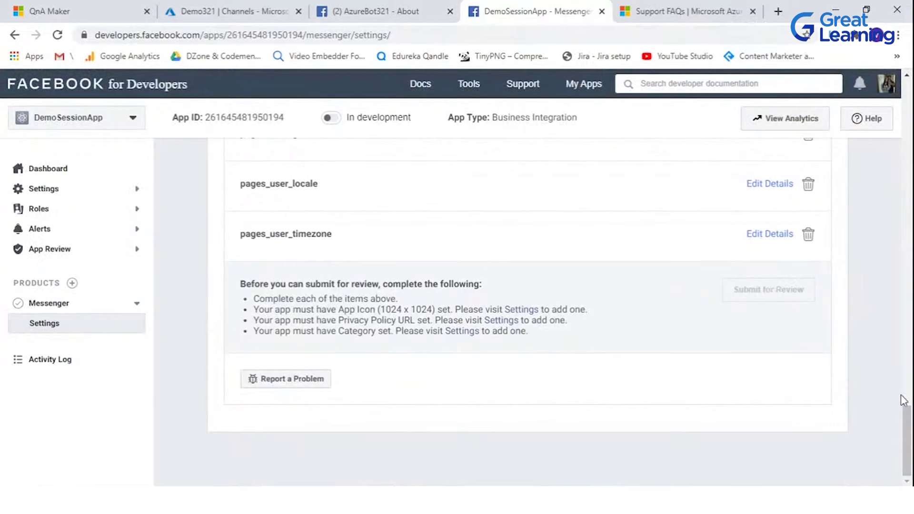
scroll(908, 405, "up", 3)
left_click_drag(909, 405, 908, 394)
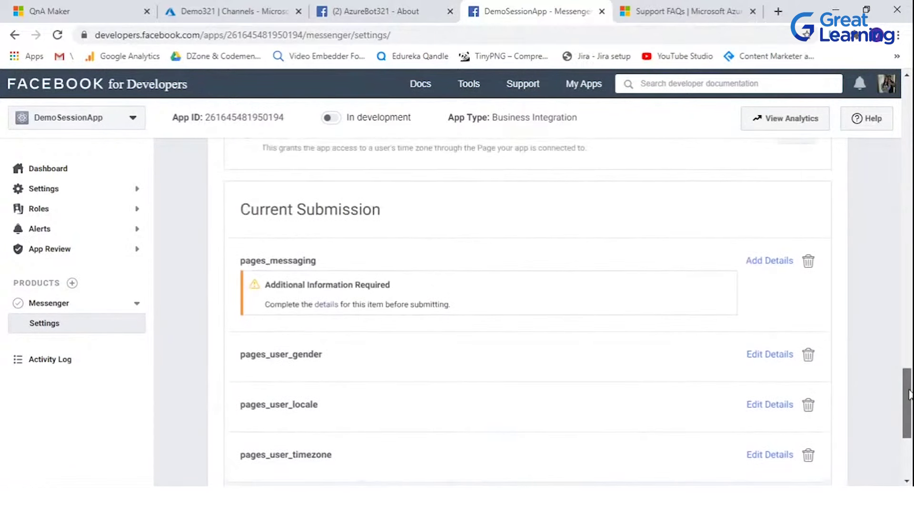
left_click(808, 263)
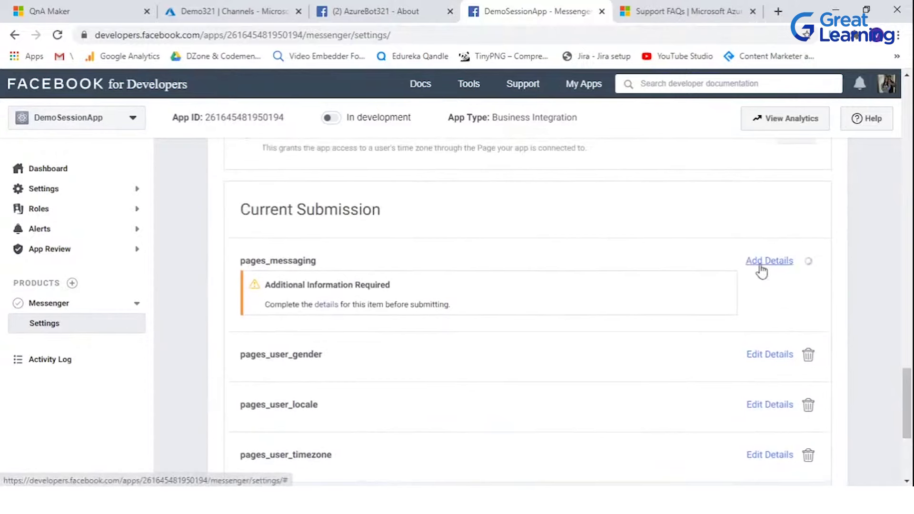
scroll(910, 456, "down", 3)
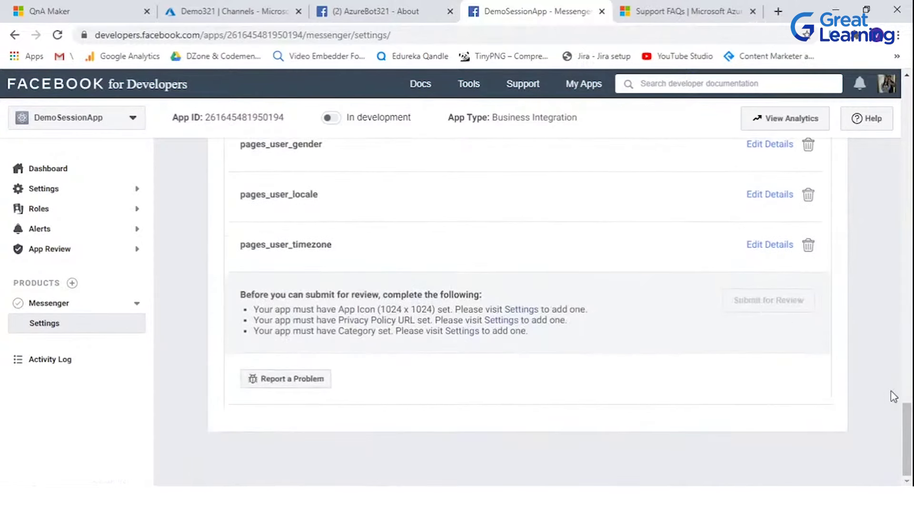
scroll(903, 393, "up", 10)
scroll(903, 392, "down", 6)
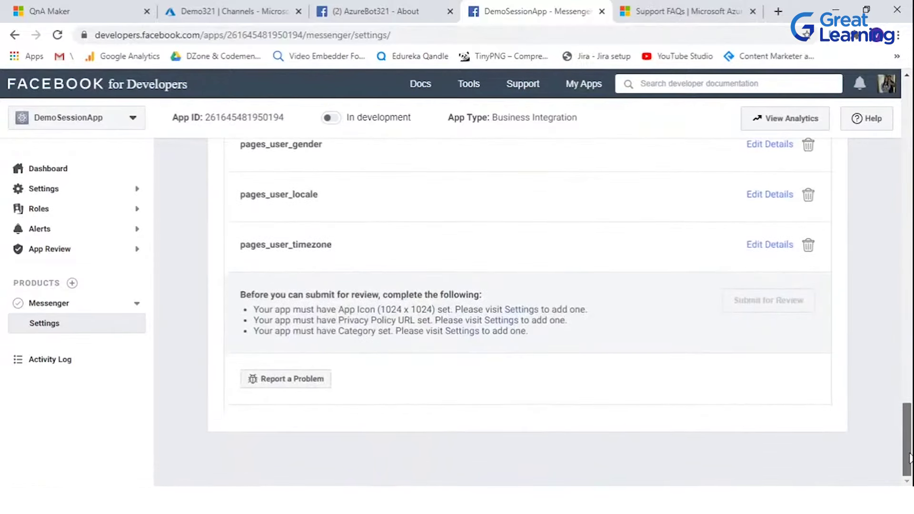
left_click(525, 313, "ctrl")
Step: Upload the profile image as DemoSessionApp's app icon
left_click(556, 9)
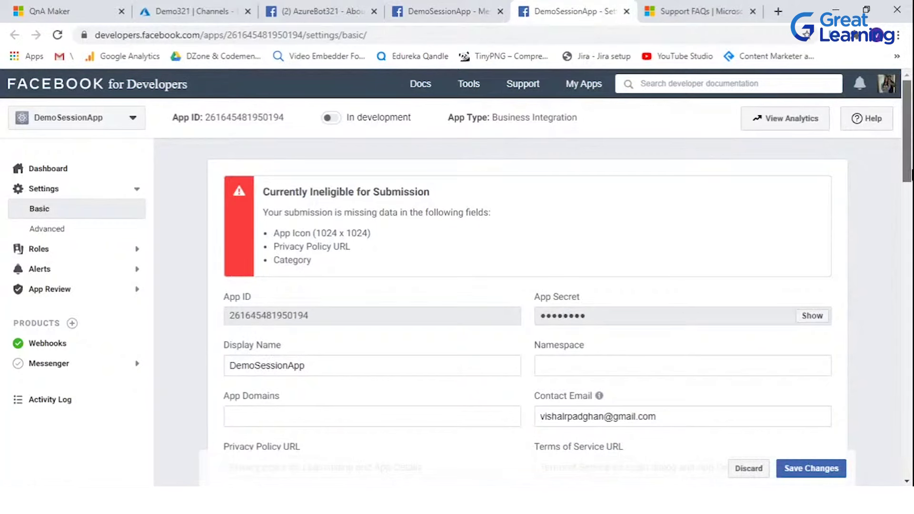
scroll(911, 173, "down", 4)
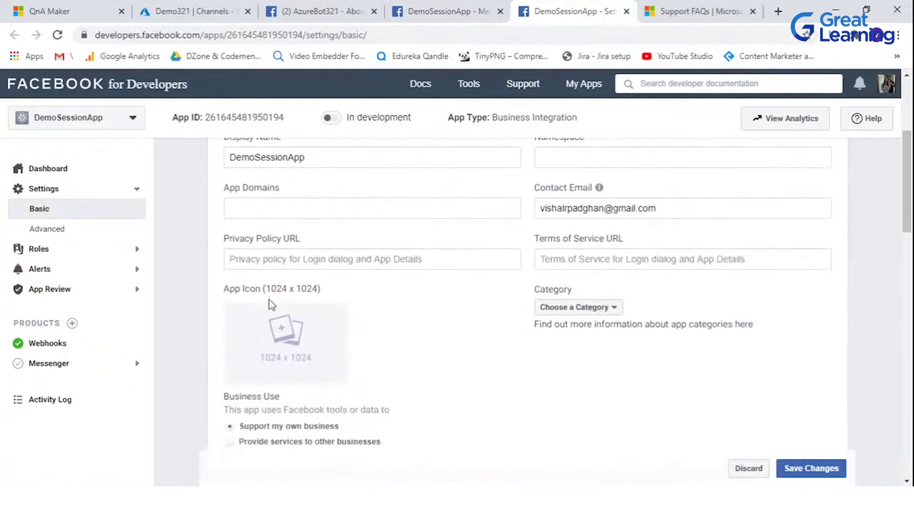
left_click(273, 319)
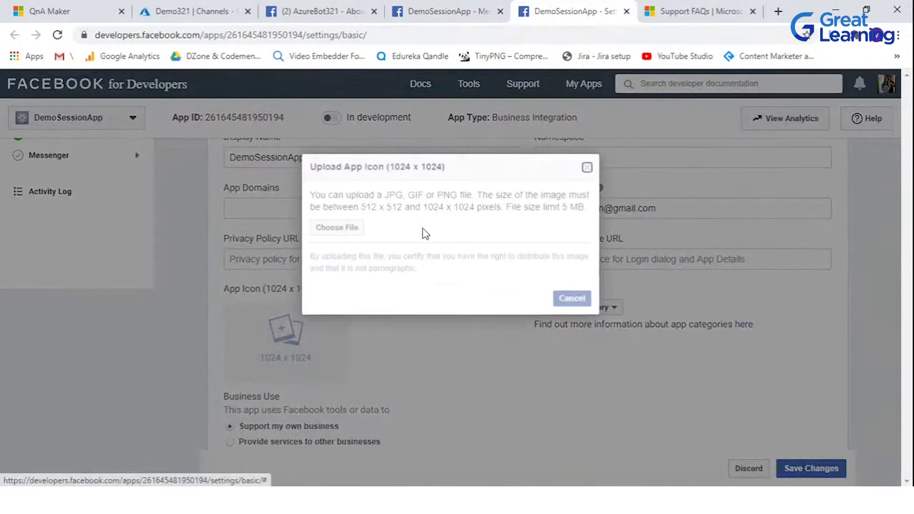
left_click(331, 228)
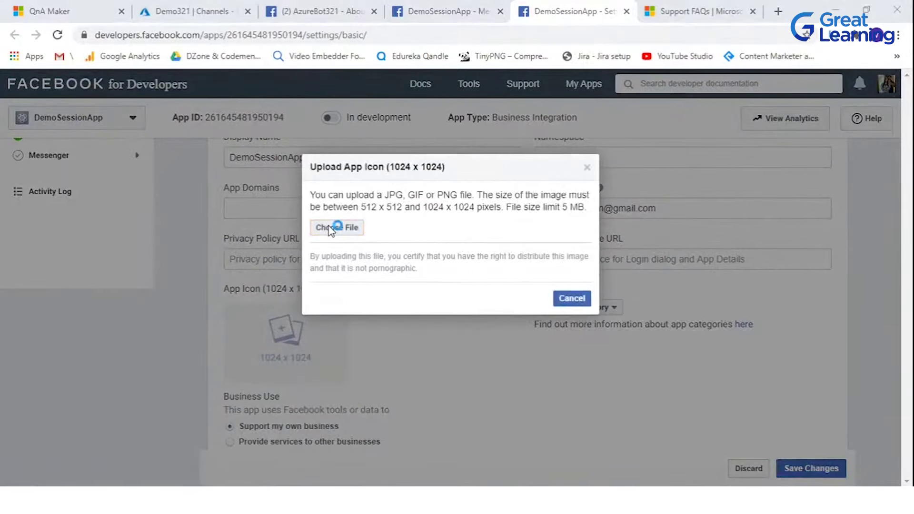
left_click(381, 195)
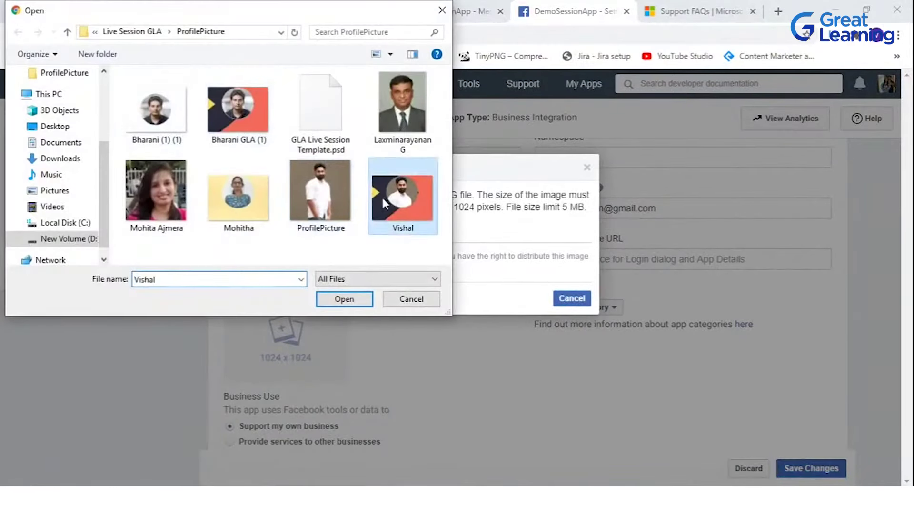
left_click(329, 303)
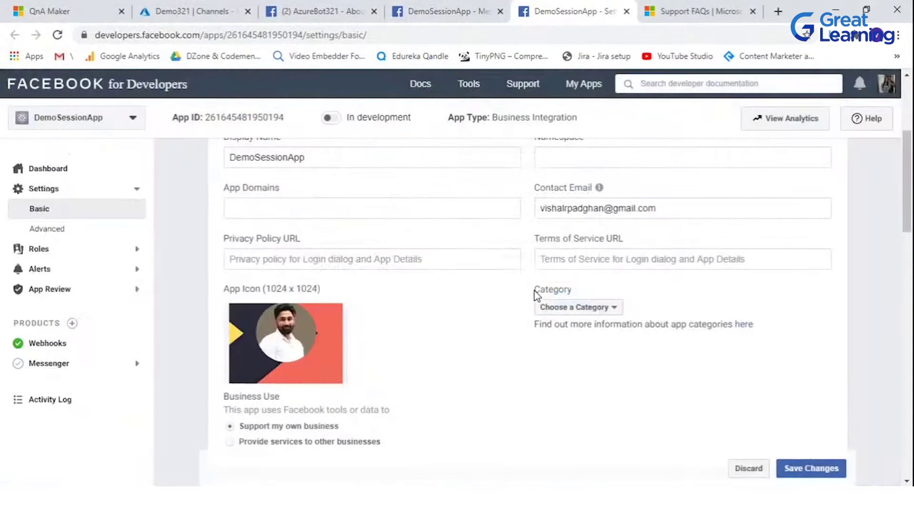
Step: Set the category to Education, the Privacy Policy URL to Sample.tv, and save
left_click(541, 309)
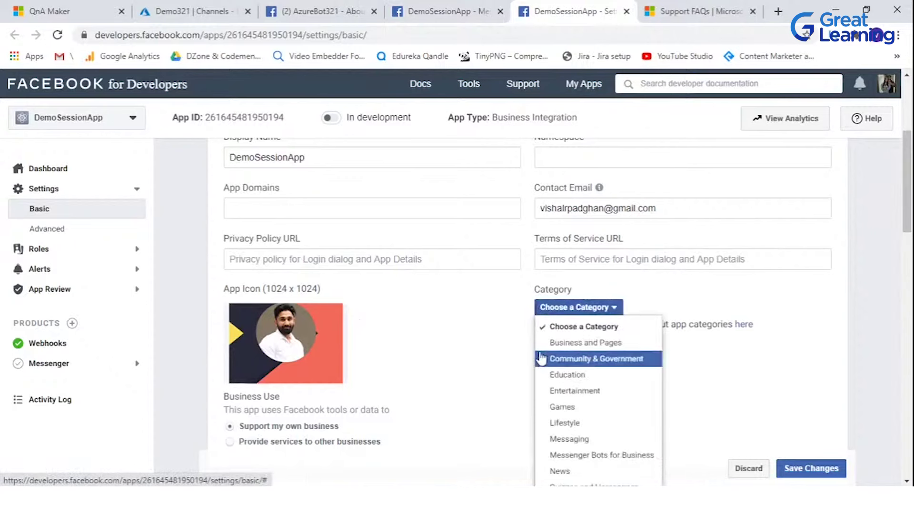
left_click(553, 375)
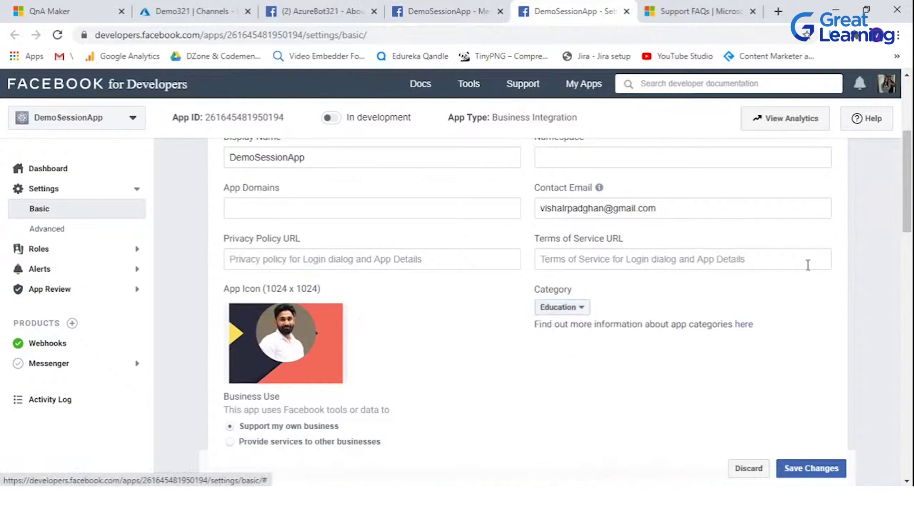
scroll(393, 335, "up", 4)
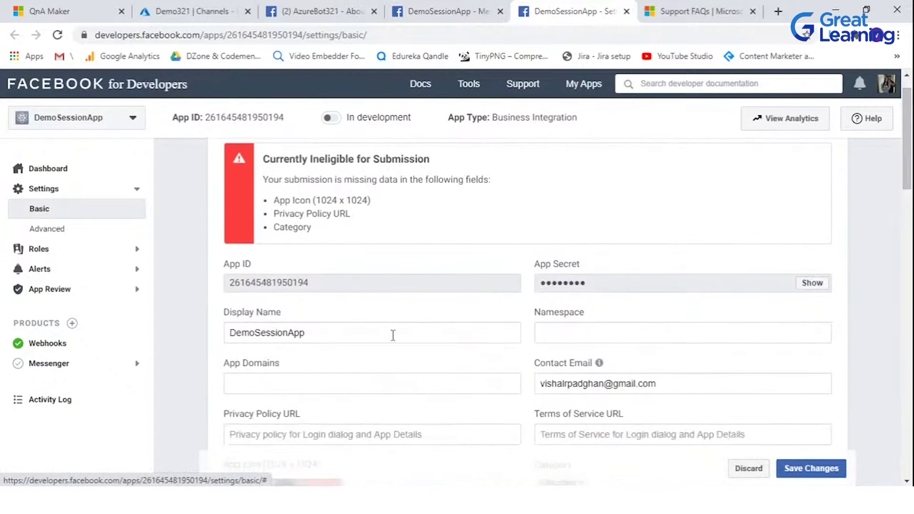
left_click(329, 434)
left_click(255, 460)
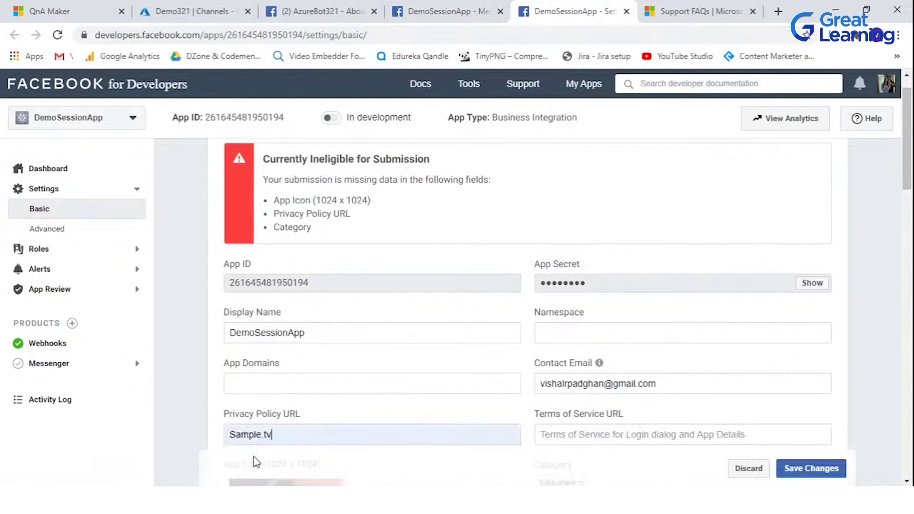
left_click(787, 470)
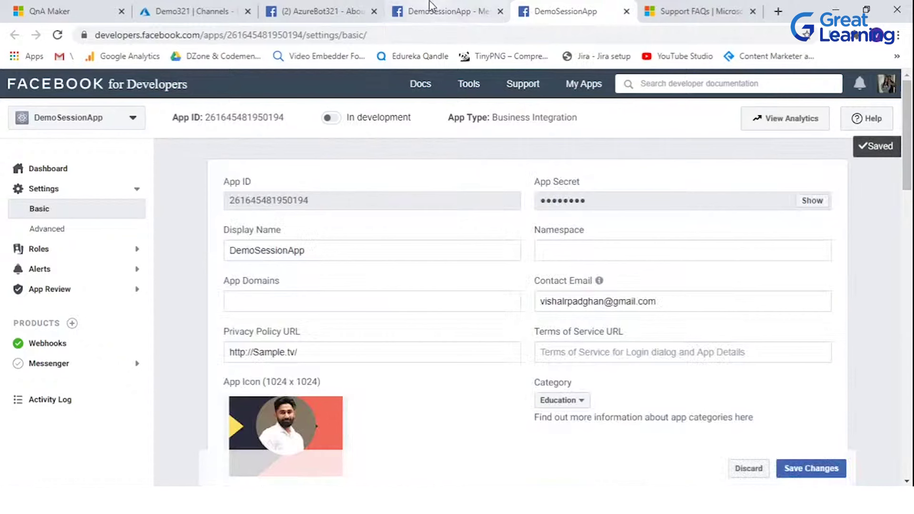
left_click(430, 6)
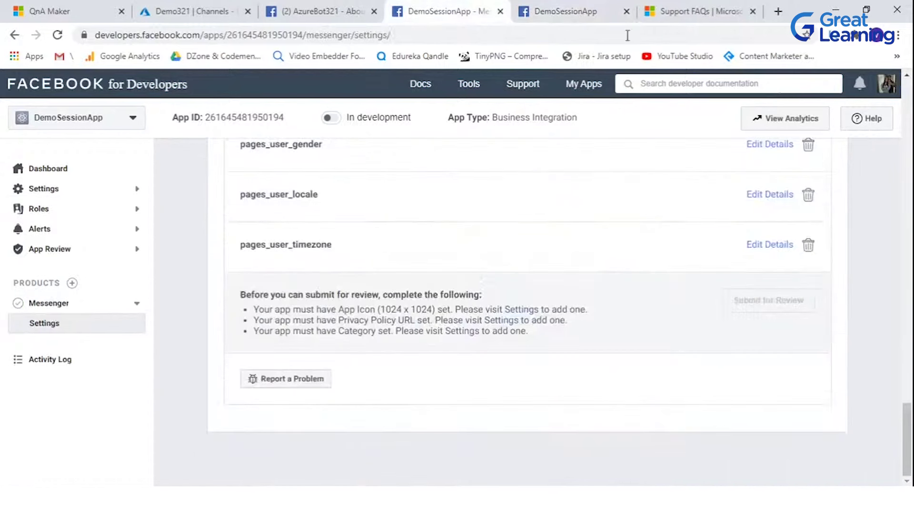
Step: Submit the Messenger permissions for review, accepting the Platform Onboarding terms
left_click(57, 34)
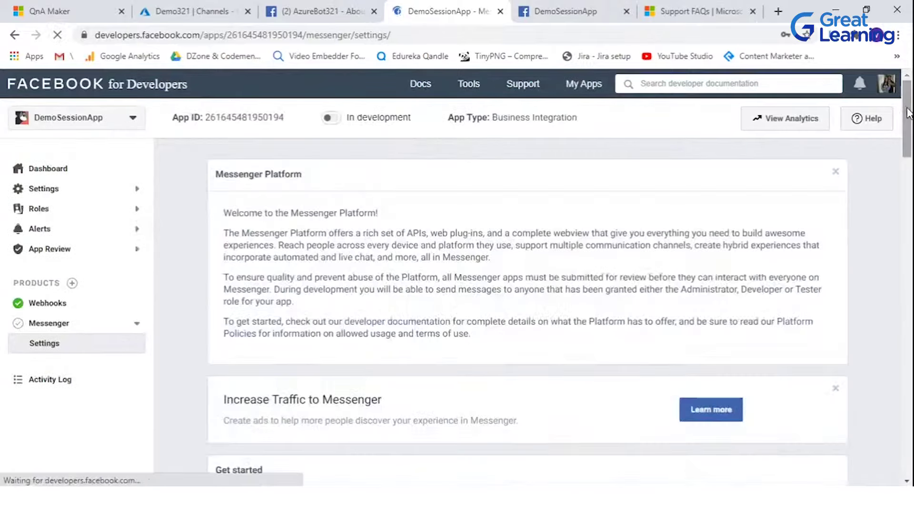
left_click_drag(904, 106, 911, 433)
left_click(760, 325)
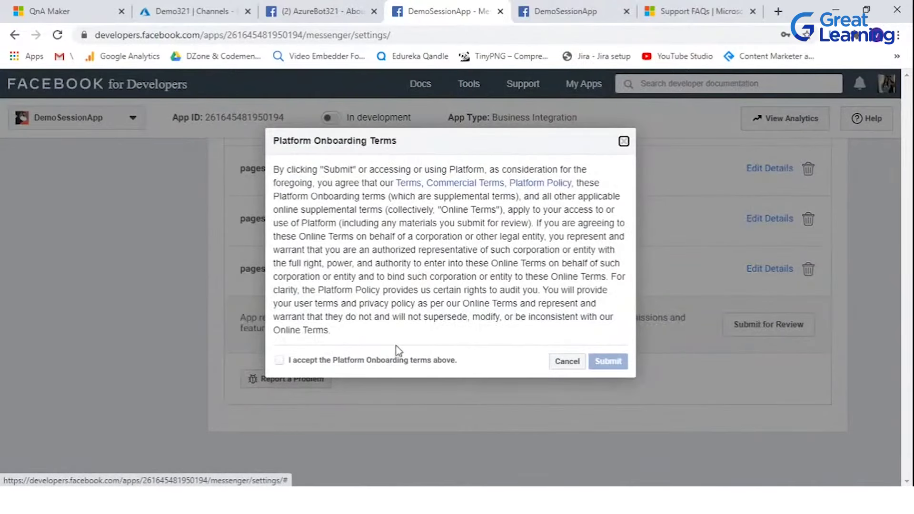
left_click(434, 364)
left_click(603, 364)
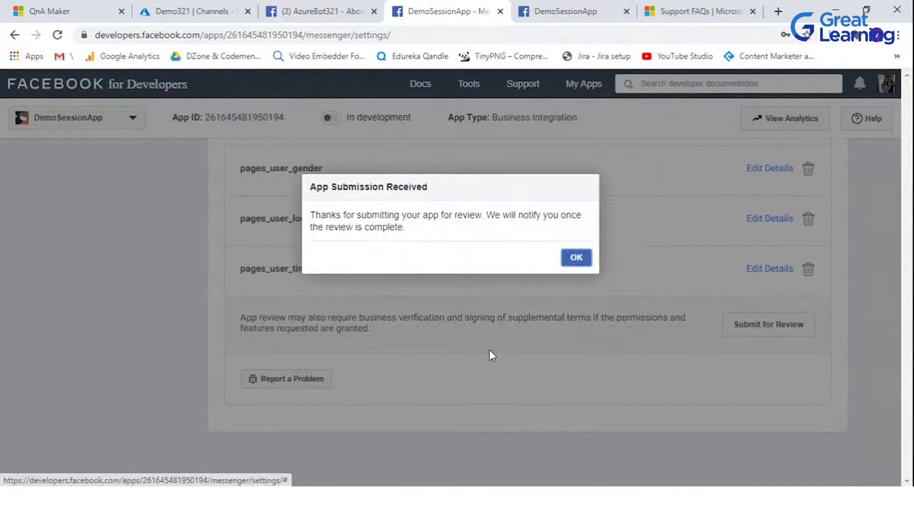
left_click(575, 259)
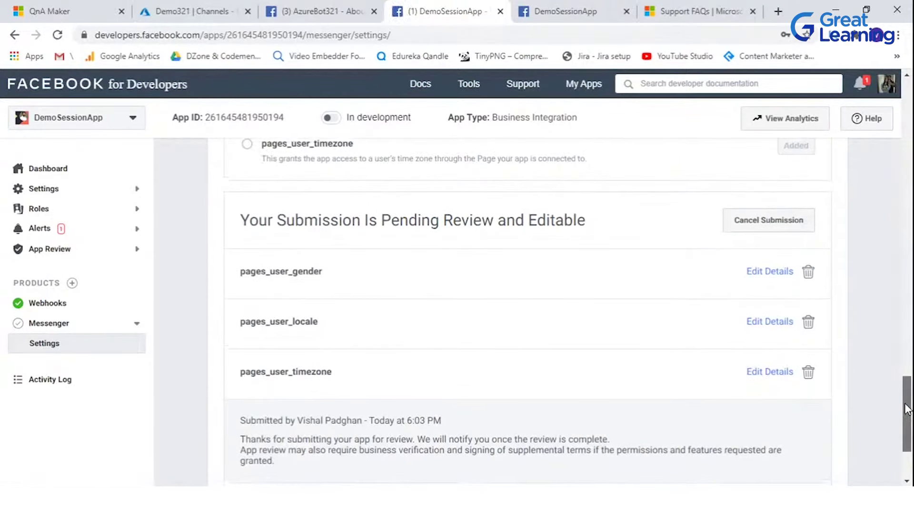
left_click_drag(907, 408, 908, 105)
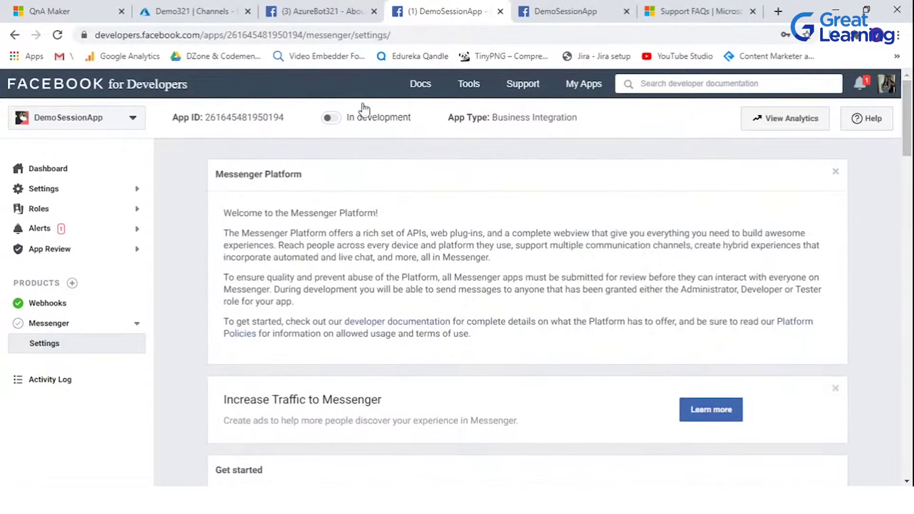
left_click(334, 118)
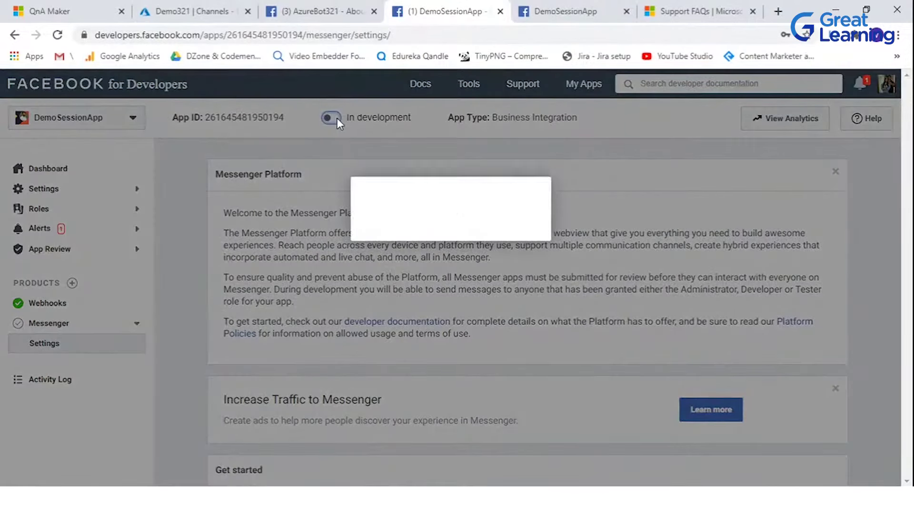
Step: Confirm Live mode for DemoSessionApp and reload Demo321's Channels page in Azure
left_click(556, 261)
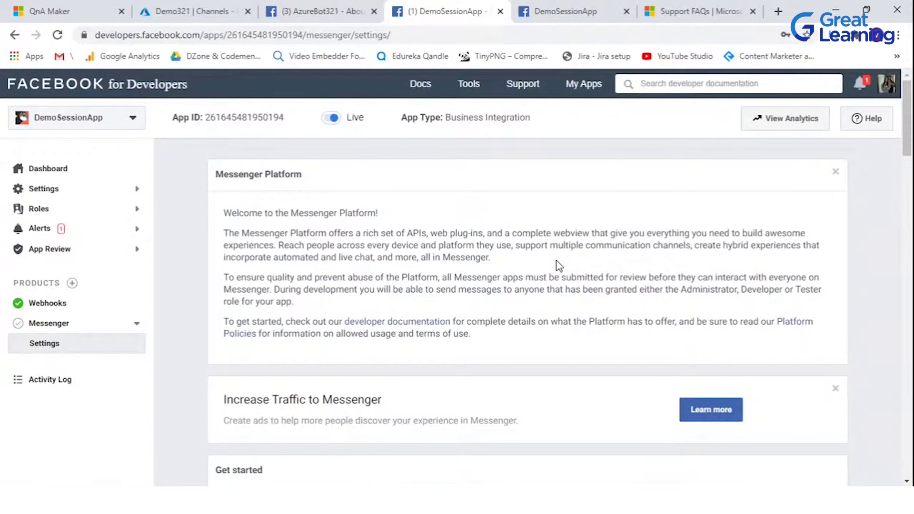
left_click(176, 9)
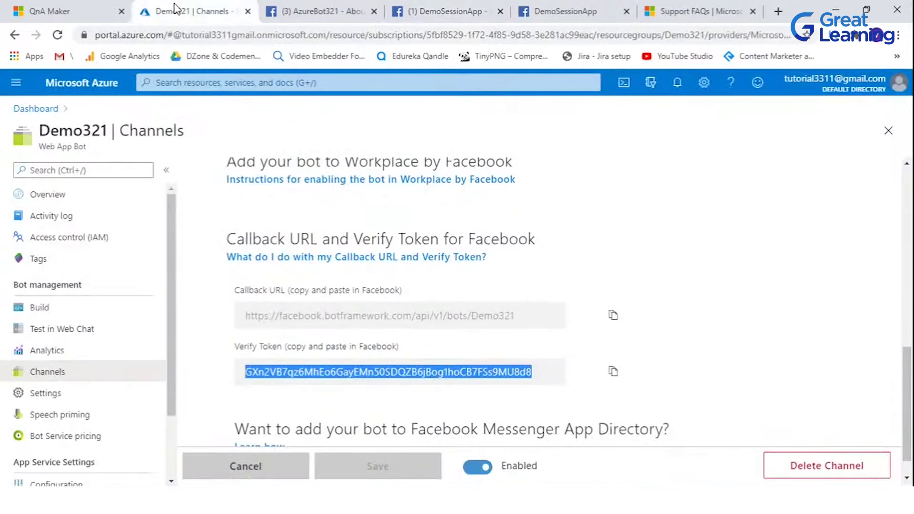
left_click(45, 376)
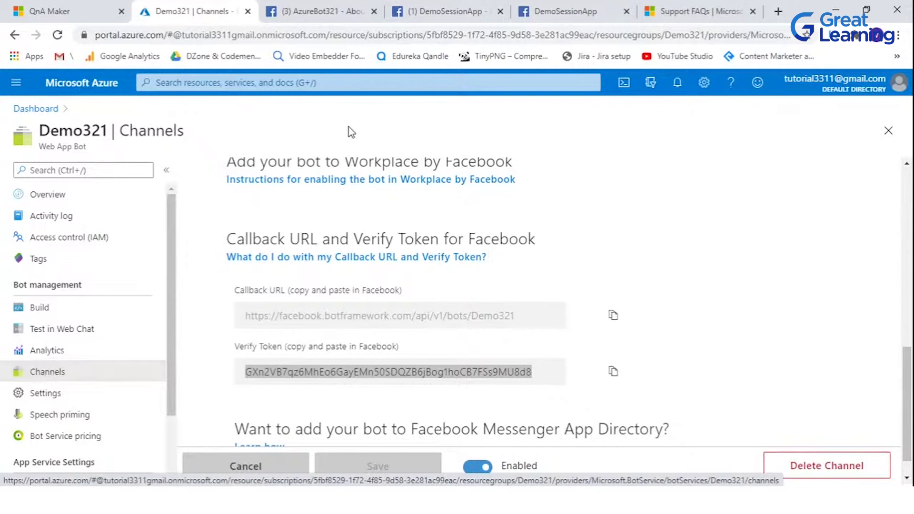
left_click(57, 35)
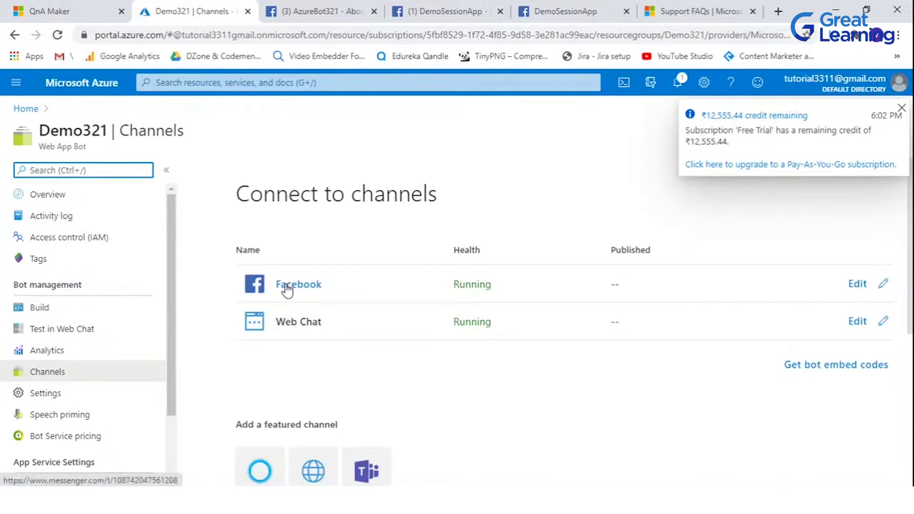
Step: Send 'hi' to AzureBot321 in Messenger and expand the 'Where is Azure Support available?' FAQ
left_click(287, 286)
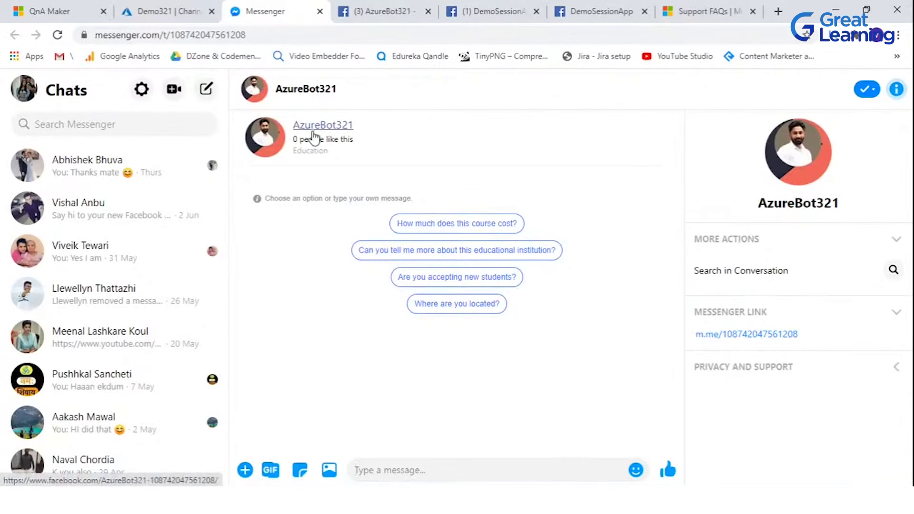
type("hi")
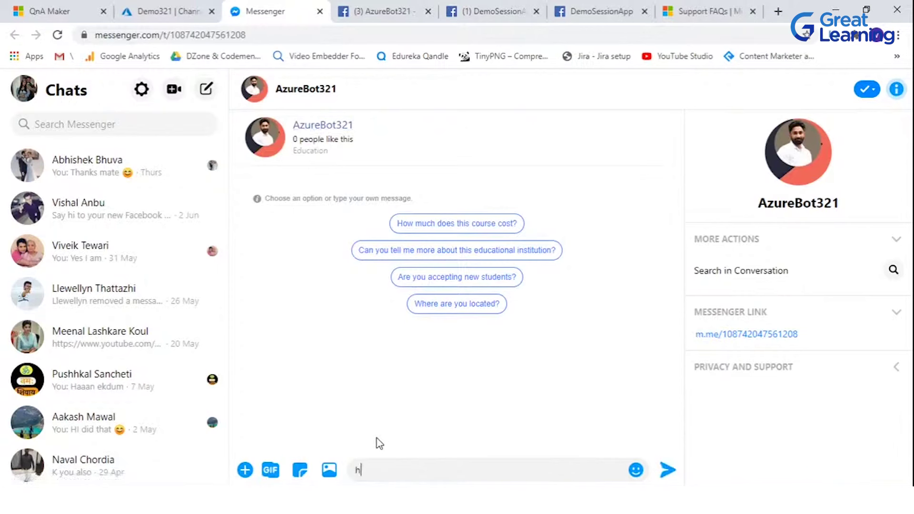
key("Return")
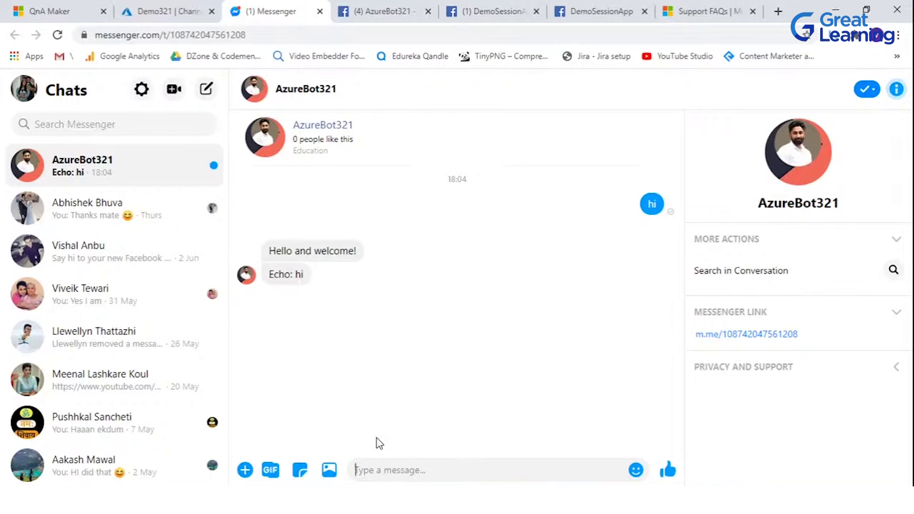
left_click(704, 6)
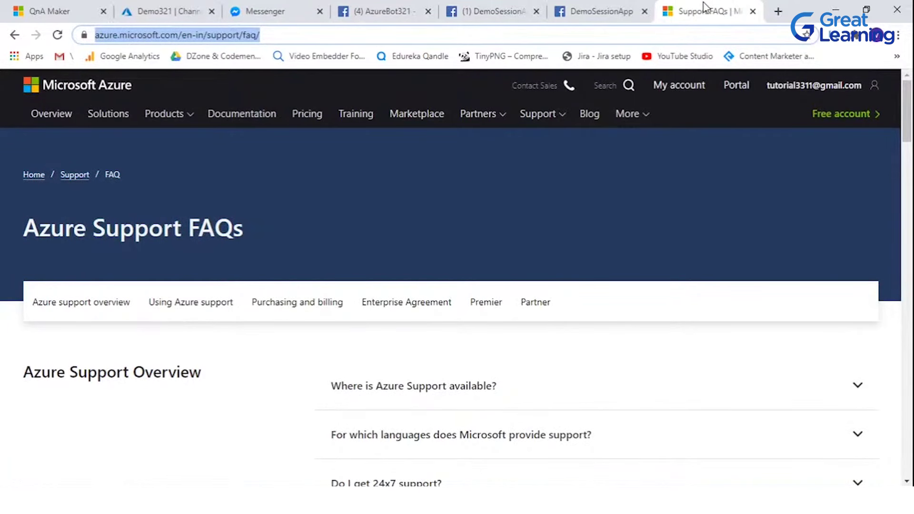
left_click(418, 391)
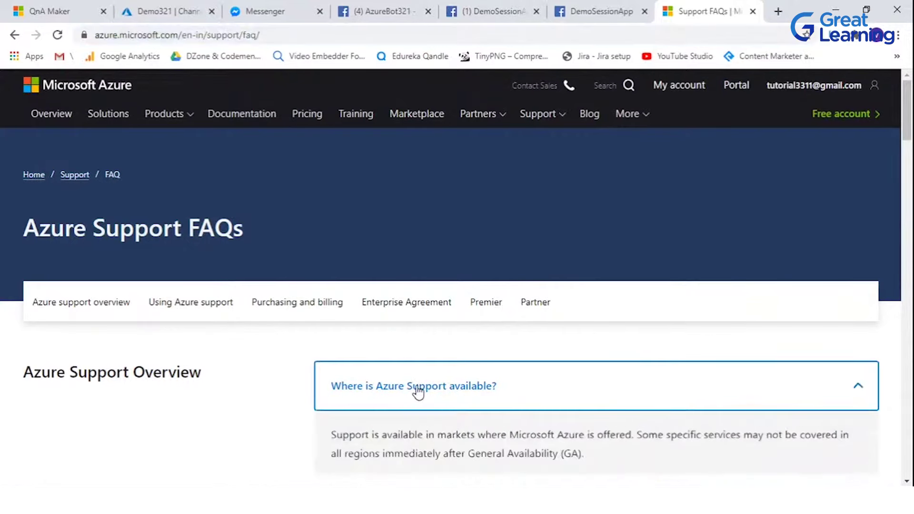
mouse_move(908, 152)
left_mouse_down()
mouse_move(909, 163)
mouse_move(908, 138)
left_mouse_up()
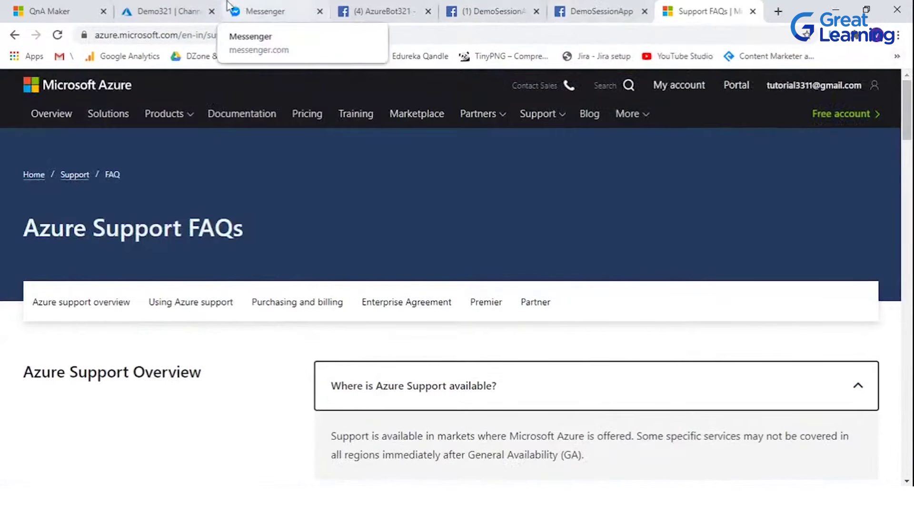
Step: Send 'hi eco' and 'support' to AzureBot321 to check the echoes
left_click(259, 11)
type("h")
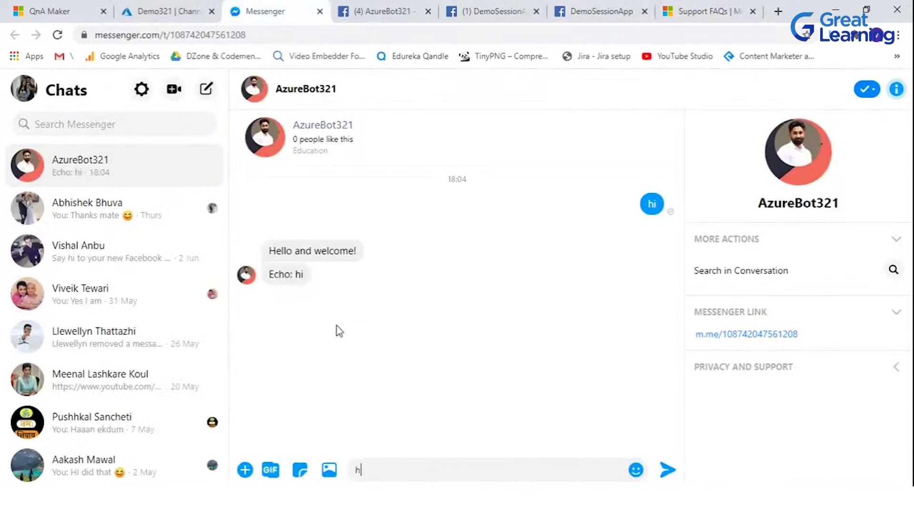
type("i eco")
key("Return")
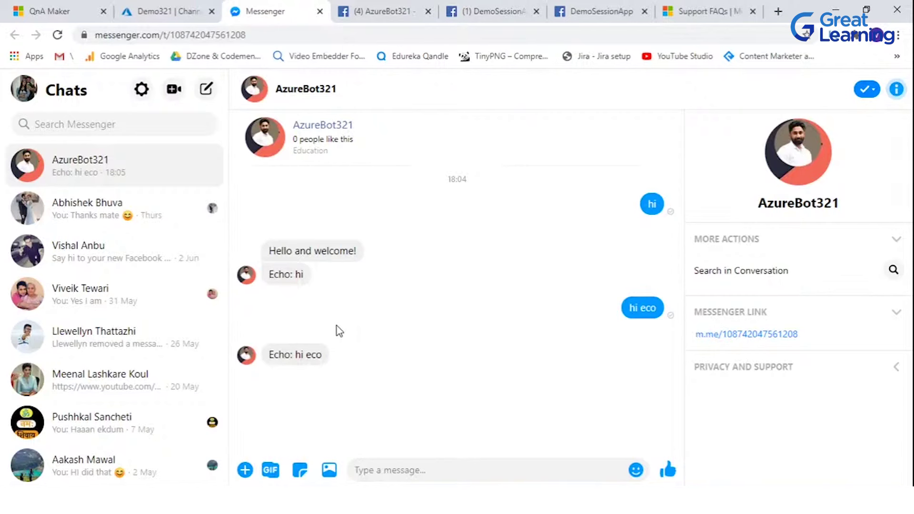
type("s")
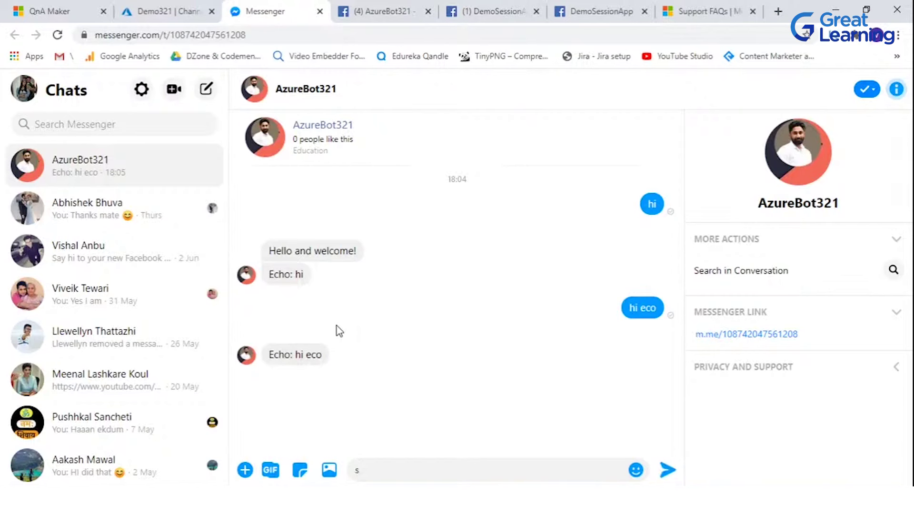
type("upport")
key("Return")
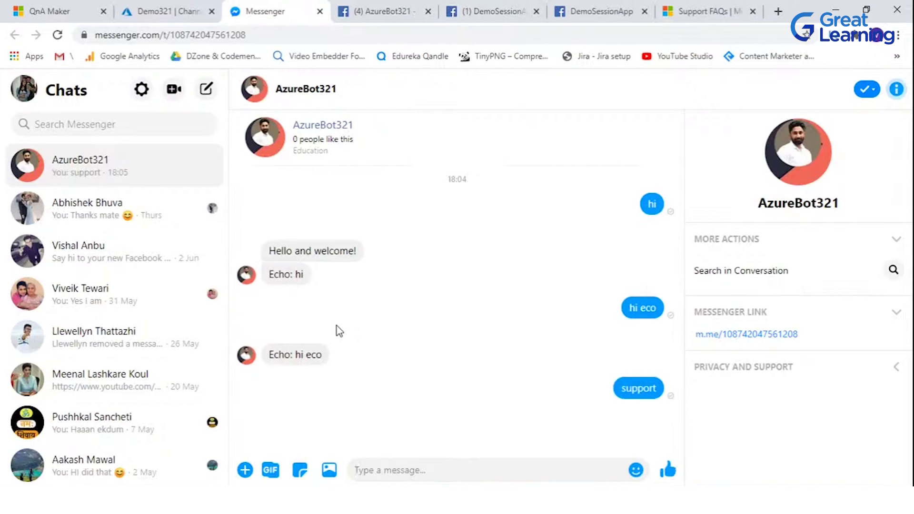
left_click(582, 6)
Step: Open the new AzureBot321 message from the Facebook Page notifications
left_click(500, 10)
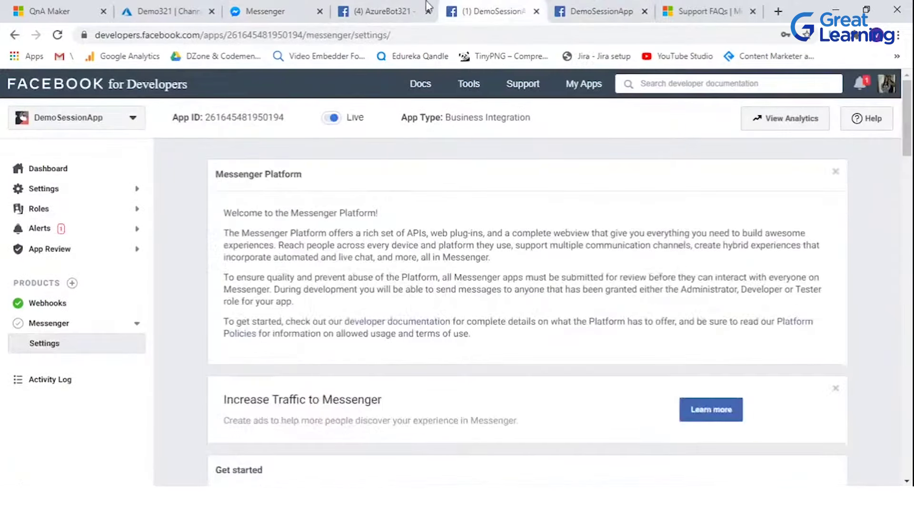
left_click(424, 7)
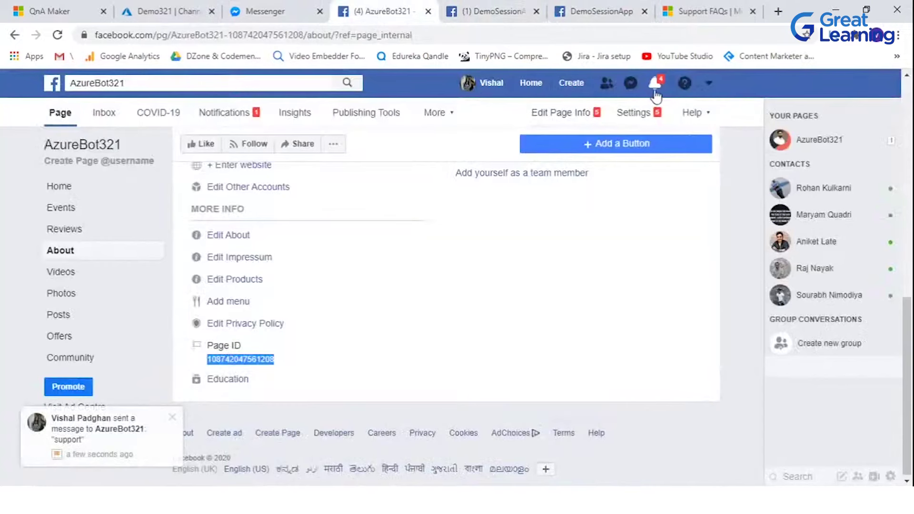
left_click(654, 91)
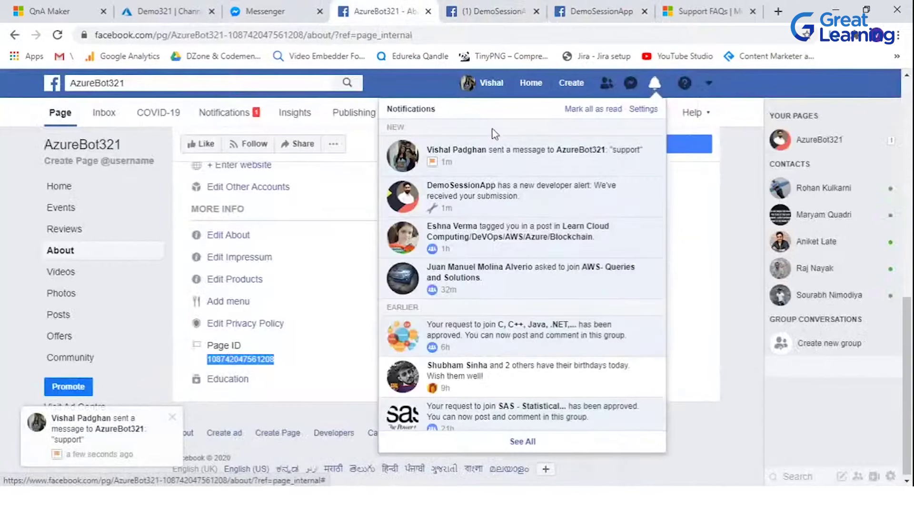
left_click(495, 151)
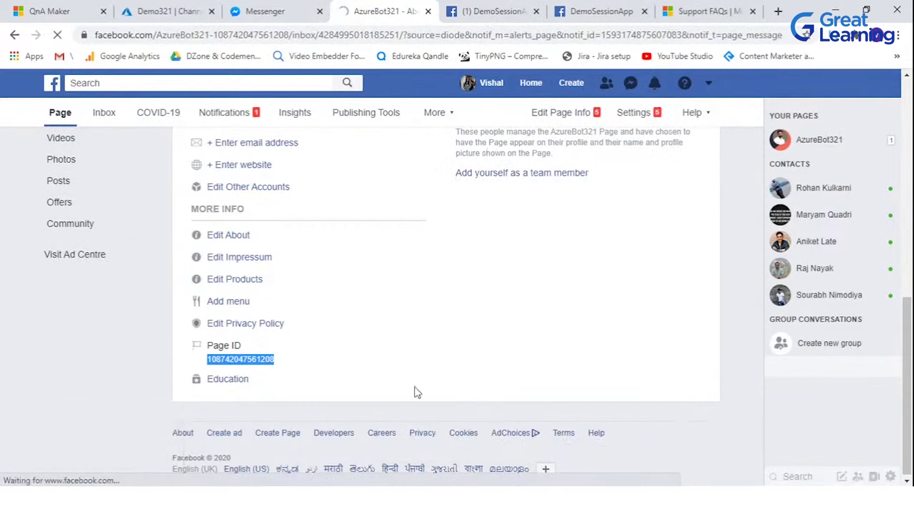
scroll(910, 321, "up", 1)
scroll(909, 322, "up", 4)
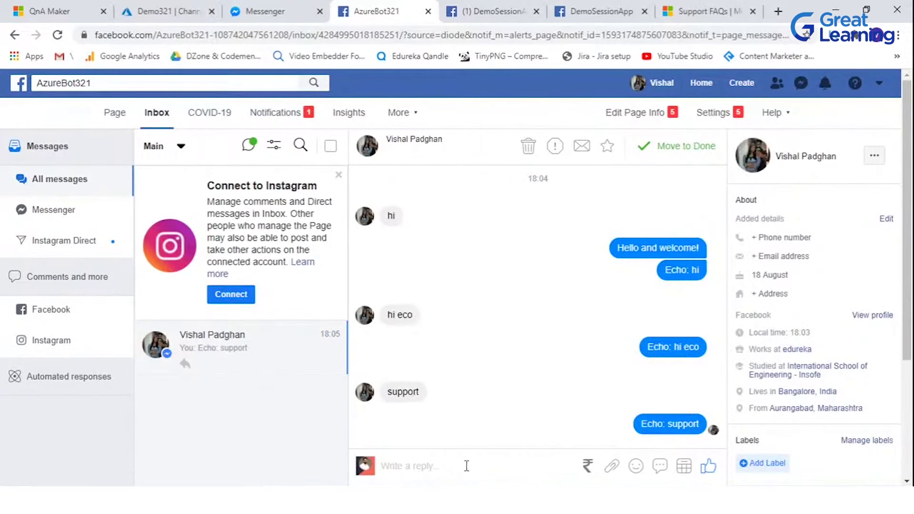
Step: Send 'hello tell me about your page' to AzureBot321 in Messenger and check the echo
left_click(265, 9)
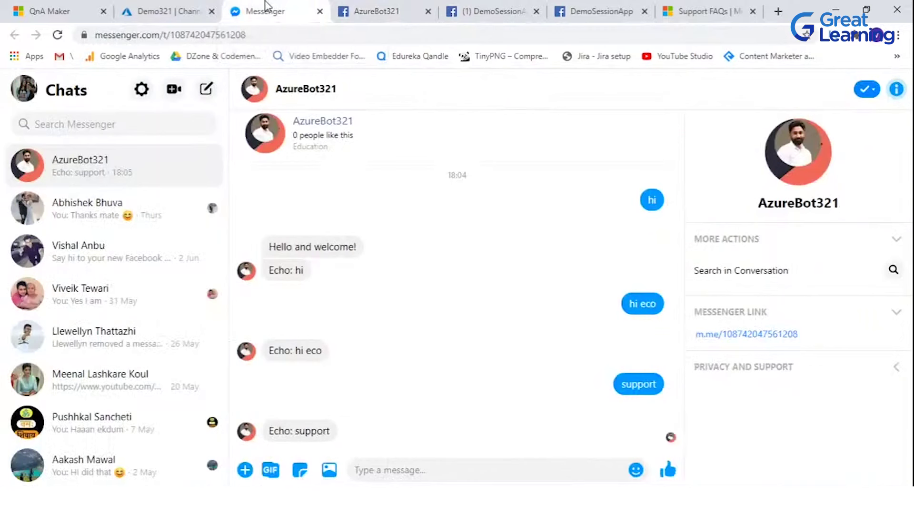
mouse_move(404, 353)
type("hello teel")
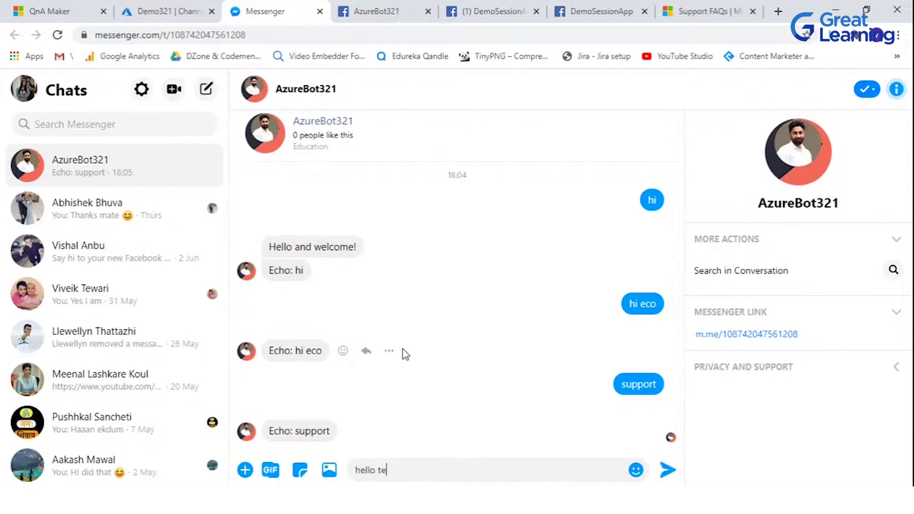
key("BackSpace")
key("BackSpace")
key("BackSpace")
type("ll me about your page")
key("Return")
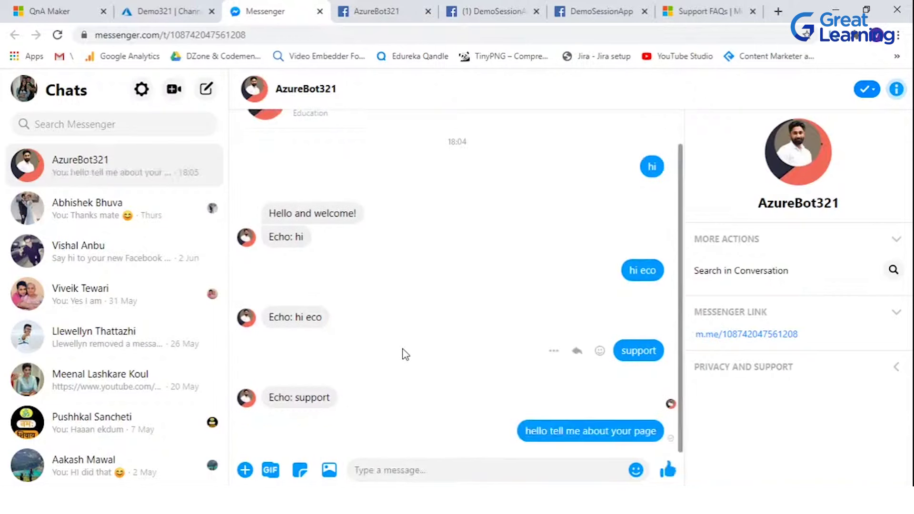
Step: Reply 'may be later' to the visitor from the AzureBot321 Page inbox
left_click(388, 9)
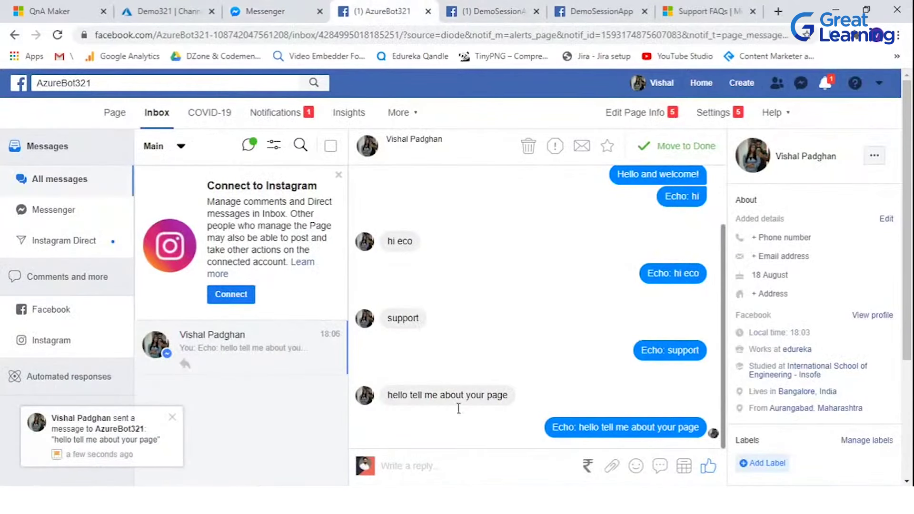
left_click(448, 471)
type("m")
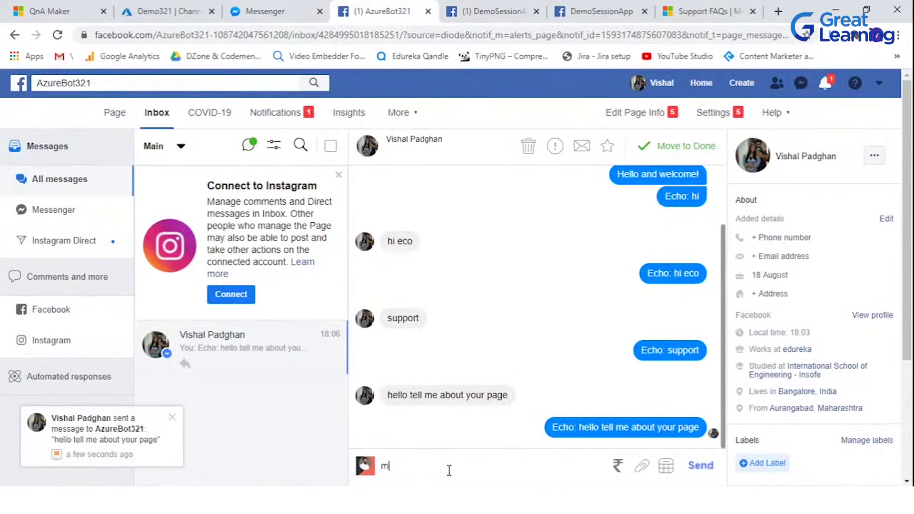
type("ay be later")
key("Return")
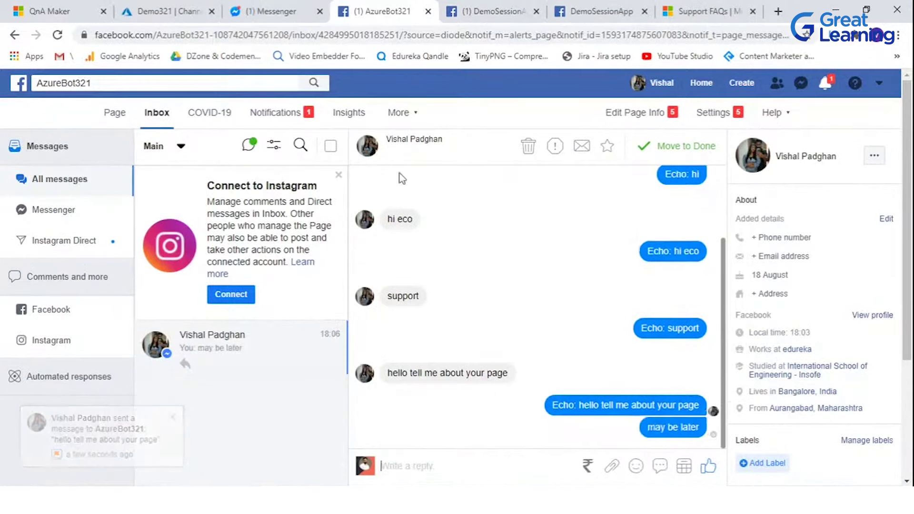
left_click(485, 11)
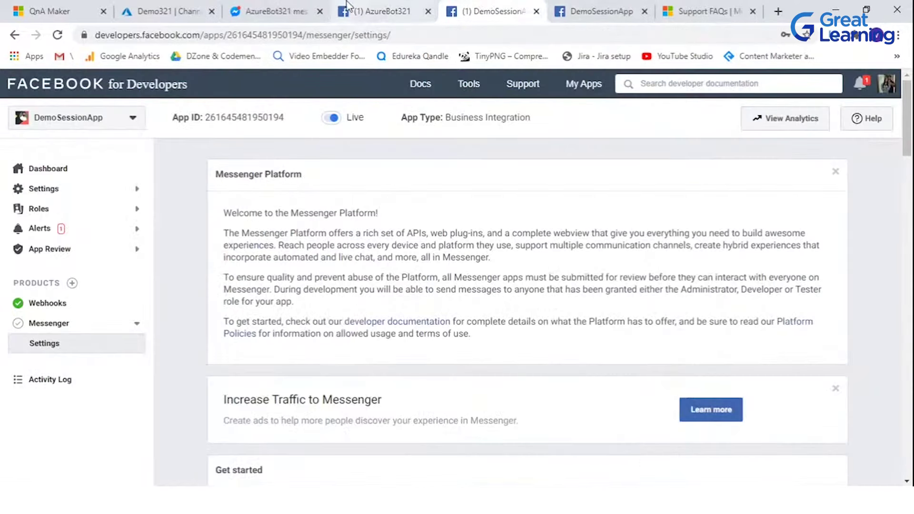
Step: Confirm the 'may be later' reply in the AzureBot321 Messenger chat, then show qnamaker.ai/Create
left_click(347, 6)
left_click(285, 10)
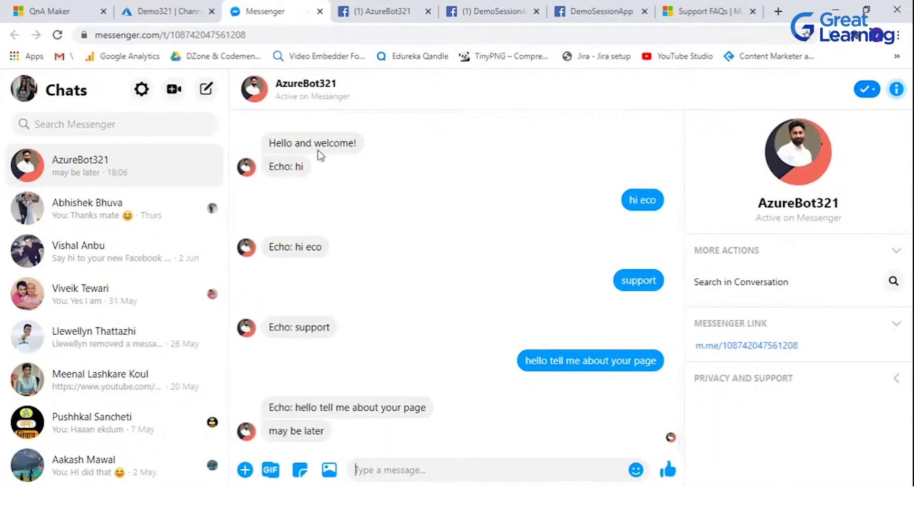
left_click(88, 7)
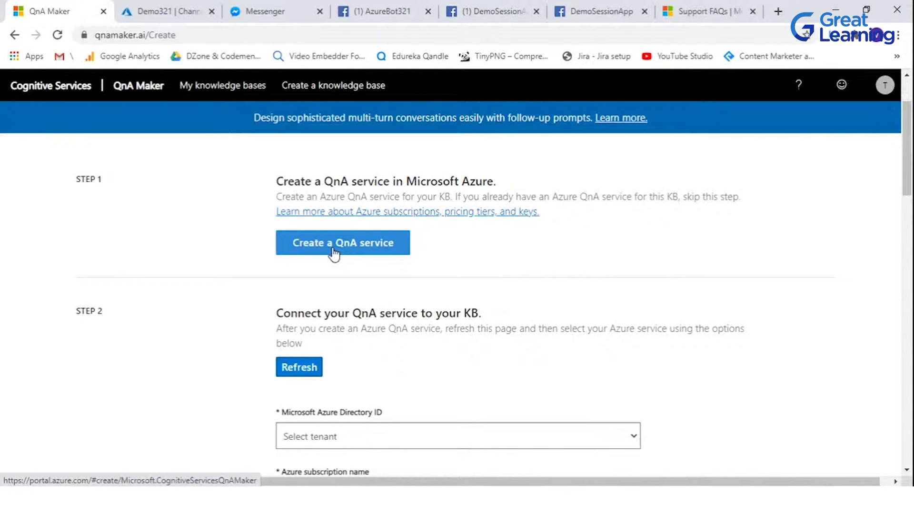
Step: Select the default Azure directory in QnA Maker; the subscription list is empty
scroll(910, 164, "down", 1)
scroll(910, 165, "down", 5)
left_click(577, 154)
left_click(448, 179)
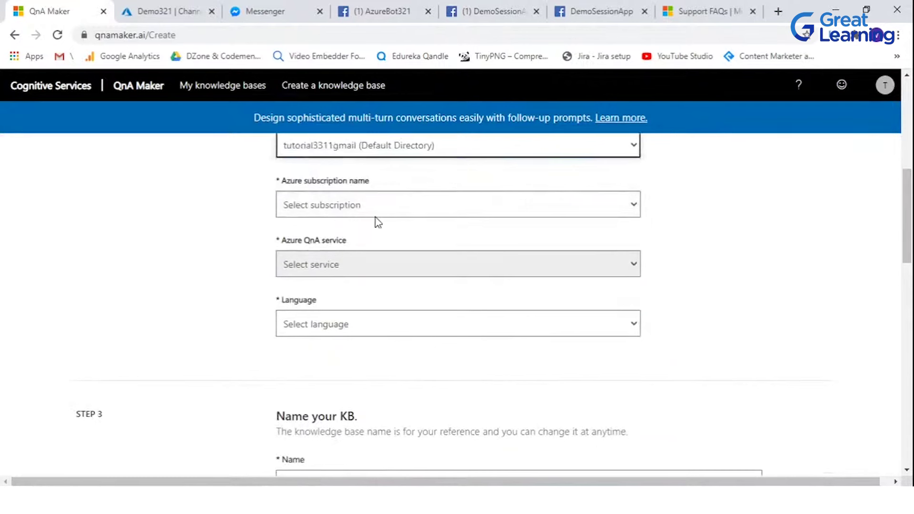
left_click(376, 216)
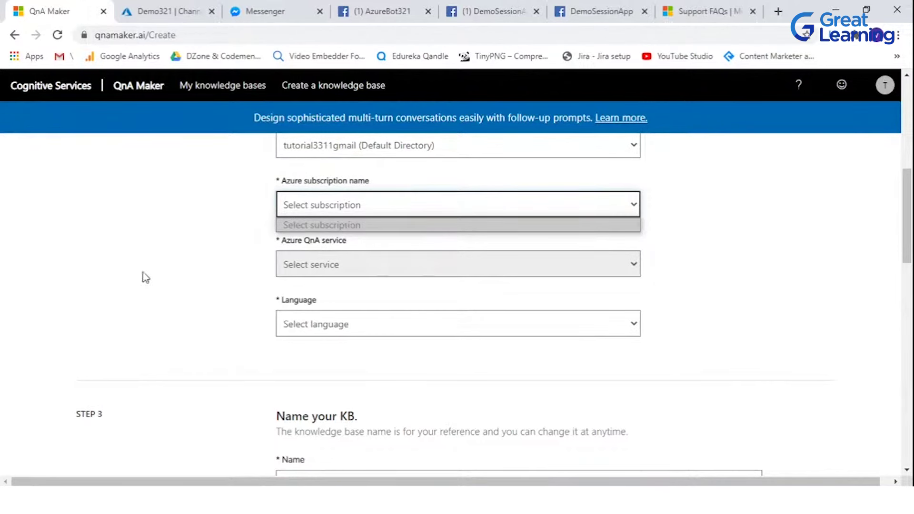
left_click(98, 277)
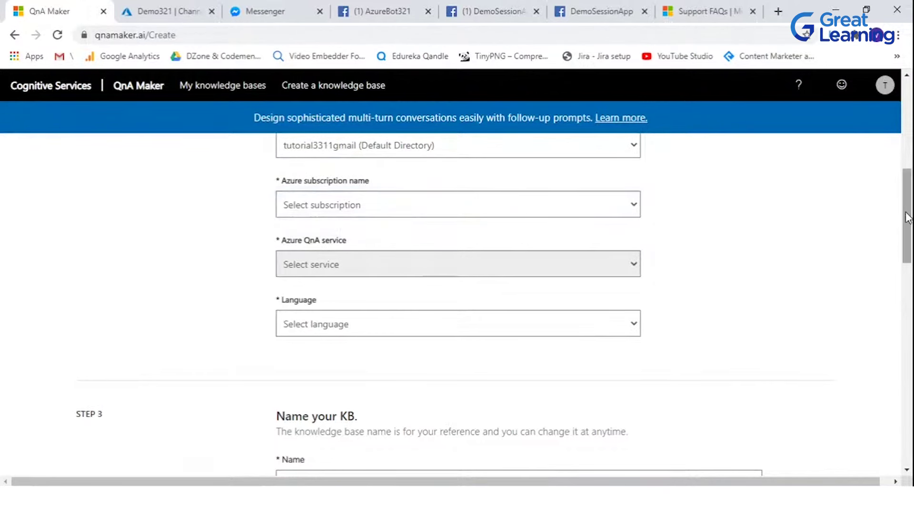
scroll(892, 228, "down", 5)
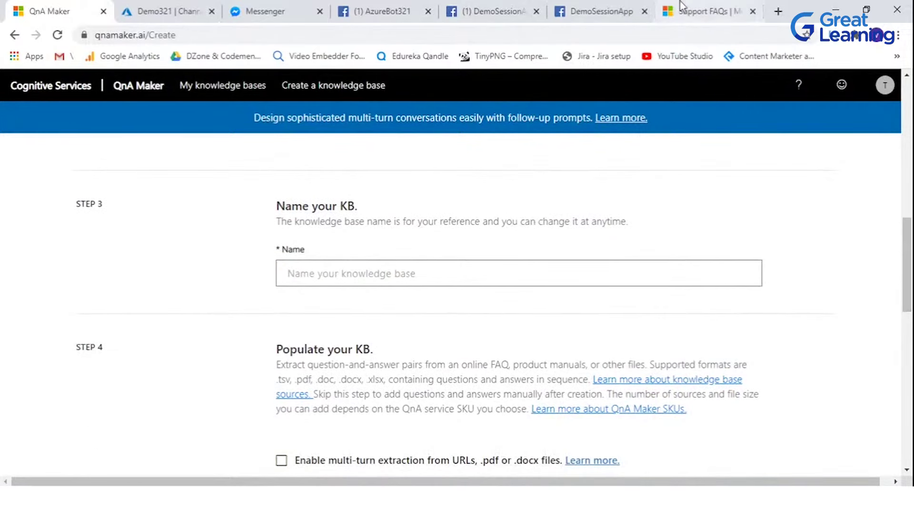
Step: Copy the Azure Support FAQs page URL and paste it as the knowledge base source URL
left_click(707, 10)
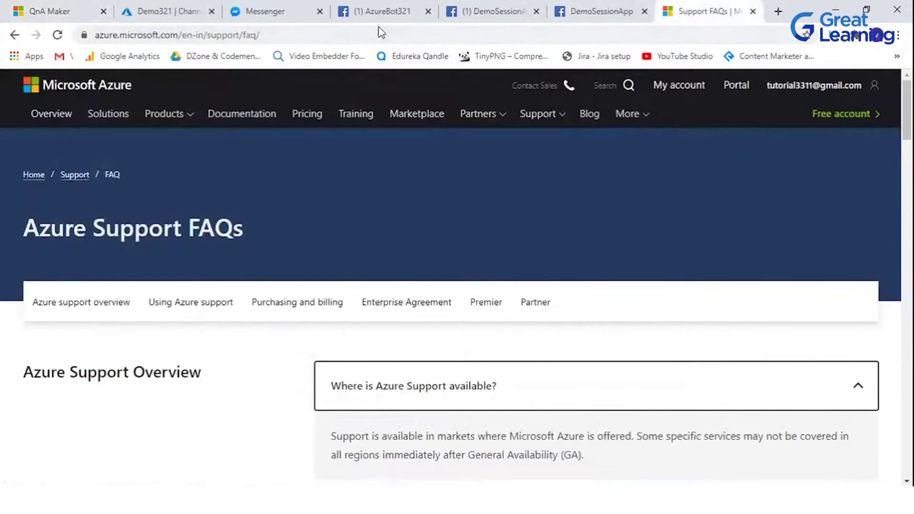
left_click(354, 35)
key("ctrl+c")
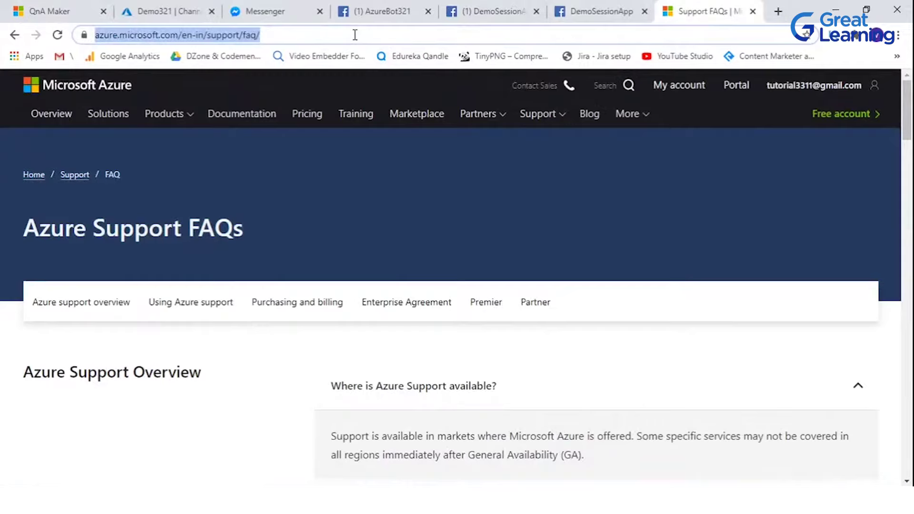
left_click_drag(43, 11, 209, 157)
left_click_drag(159, 141, 71, 10)
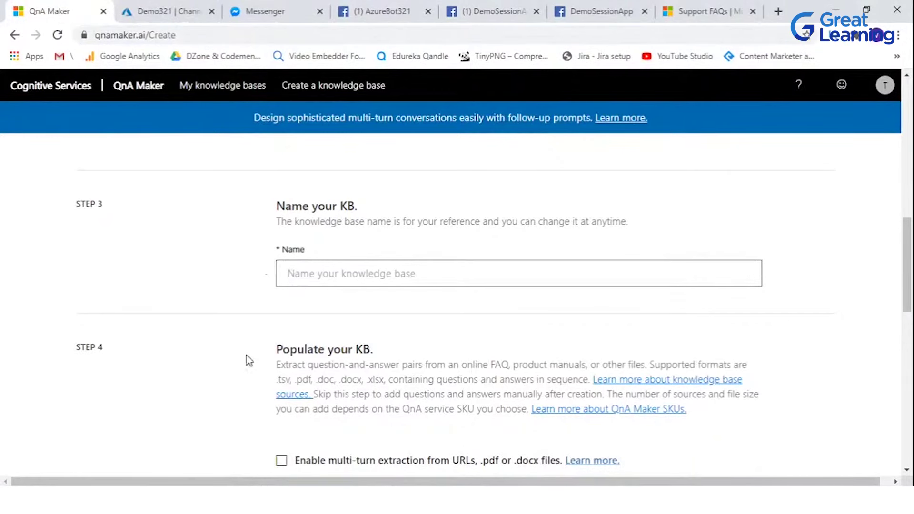
scroll(214, 373, "down", 4)
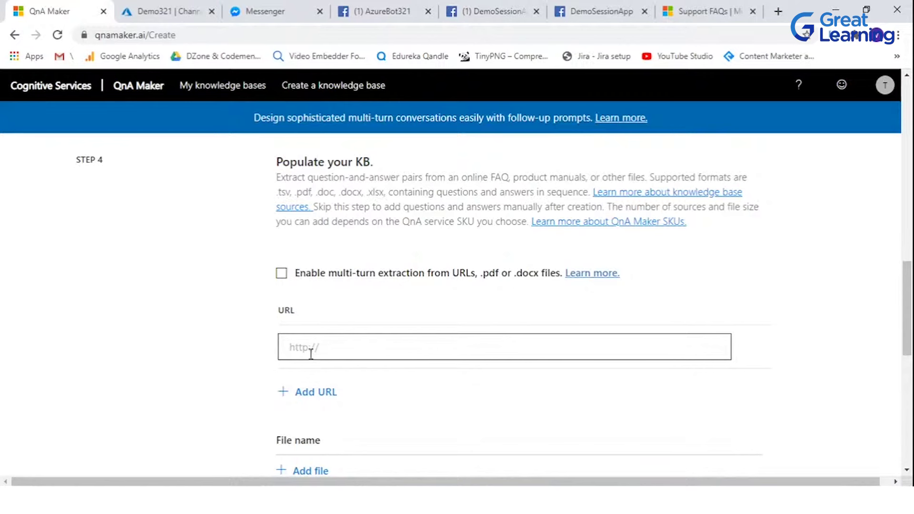
left_click(322, 346)
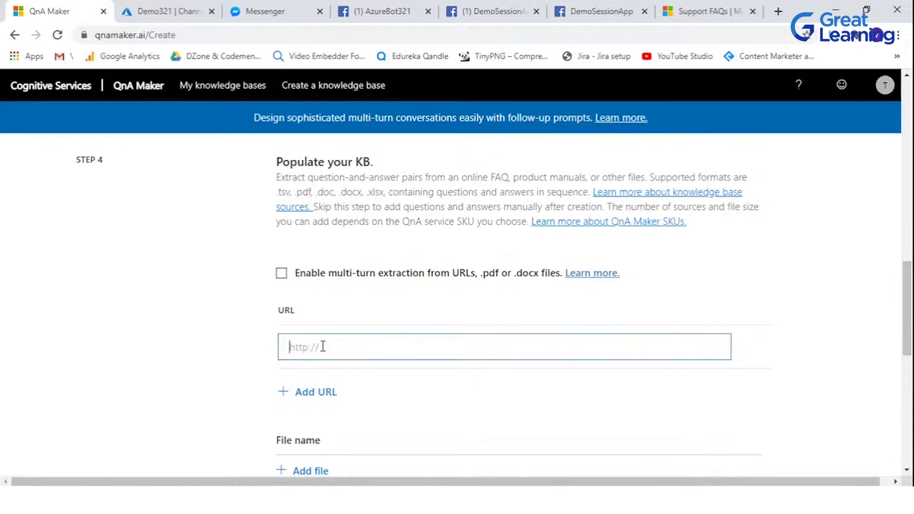
key("ctrl+v")
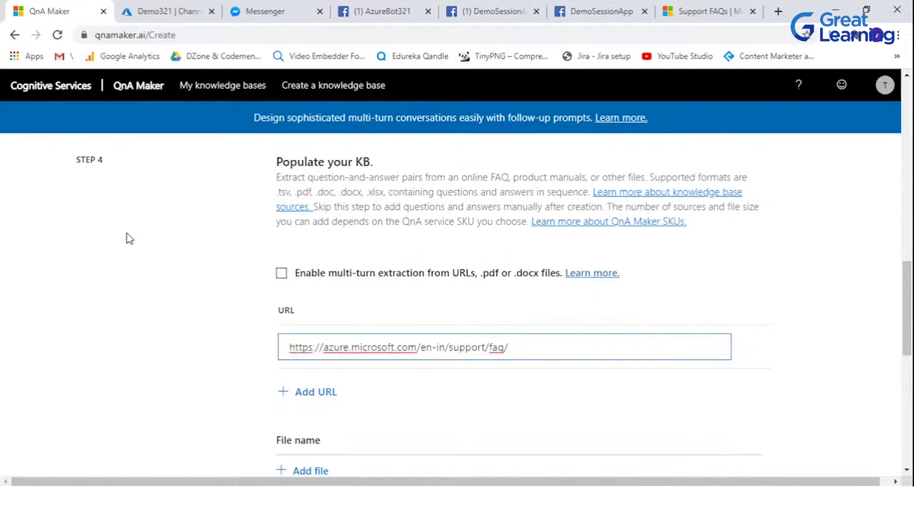
scroll(116, 232, "down", 1)
scroll(116, 232, "down", 5)
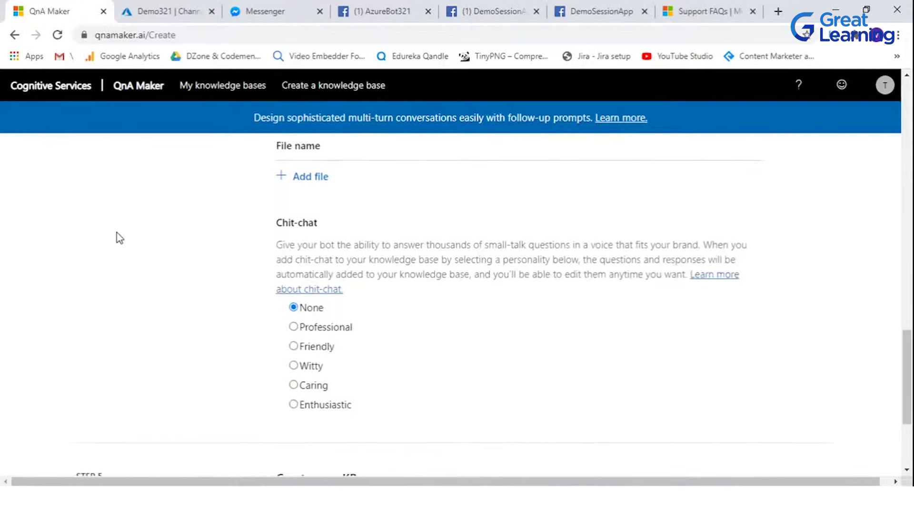
scroll(116, 232, "down", 1)
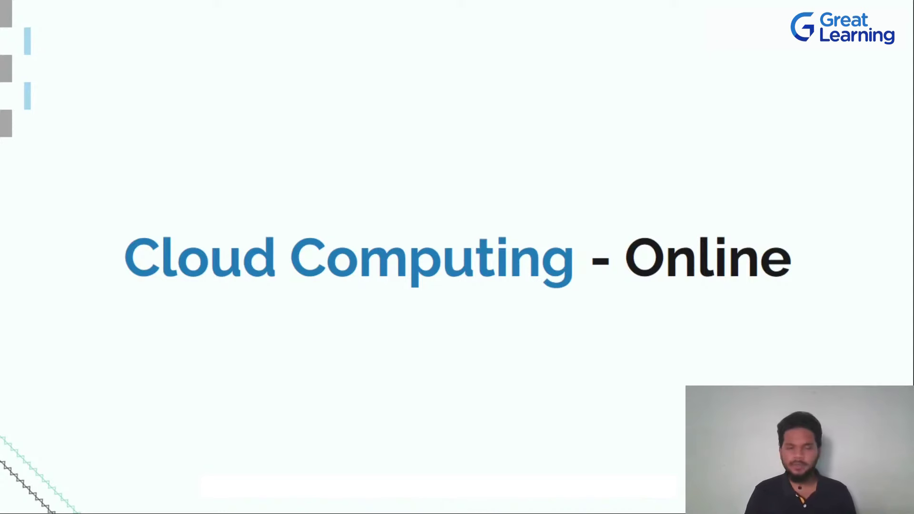
left_click(566, 419)
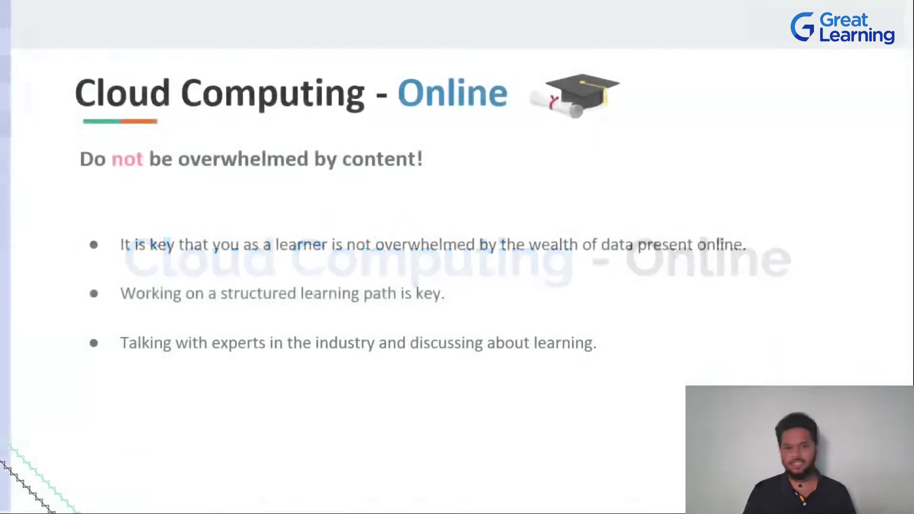
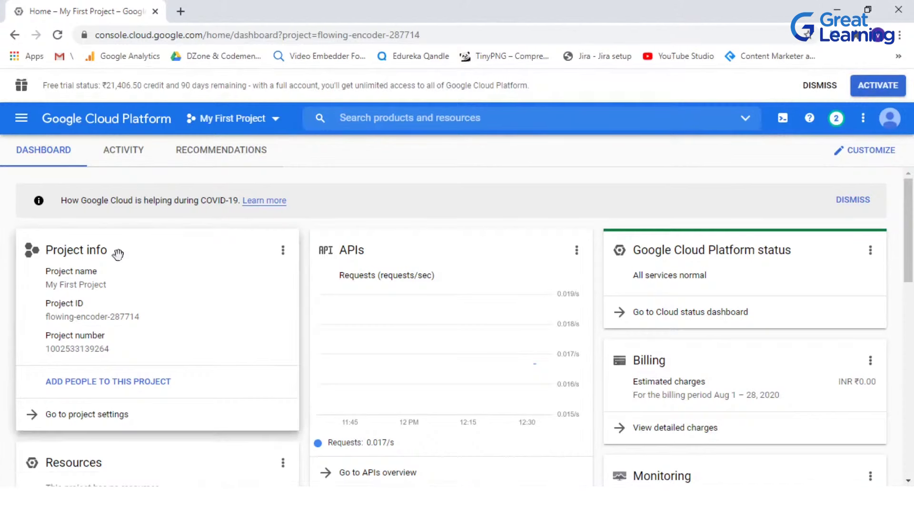
Step: Open the Google Cloud Navigation menu to list services like Billing, IAM & Admin and Compute Engine
scroll(188, 293, "down", 7)
scroll(476, 286, "up", 7)
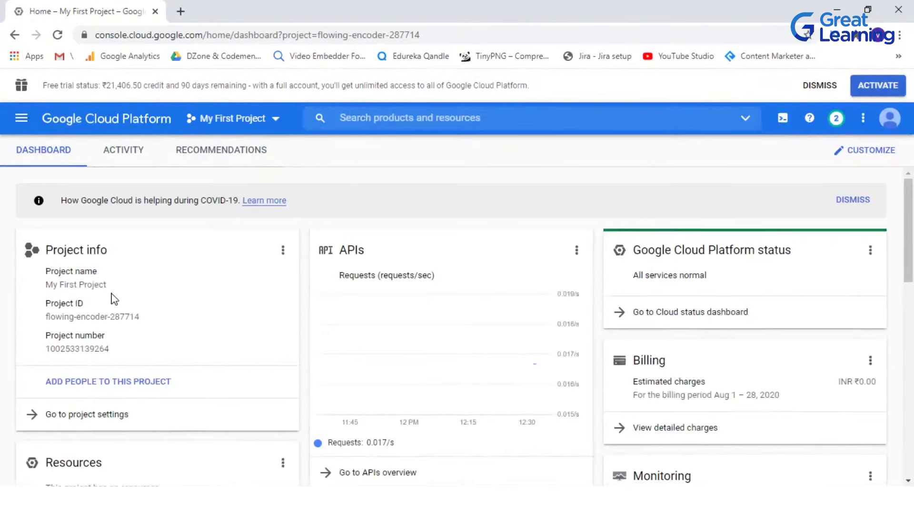
left_click(22, 119)
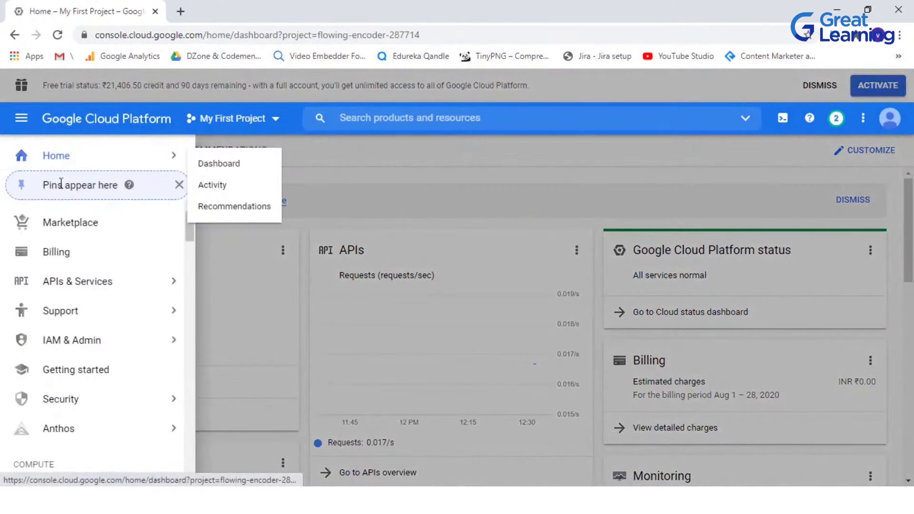
mouse_move(77, 287)
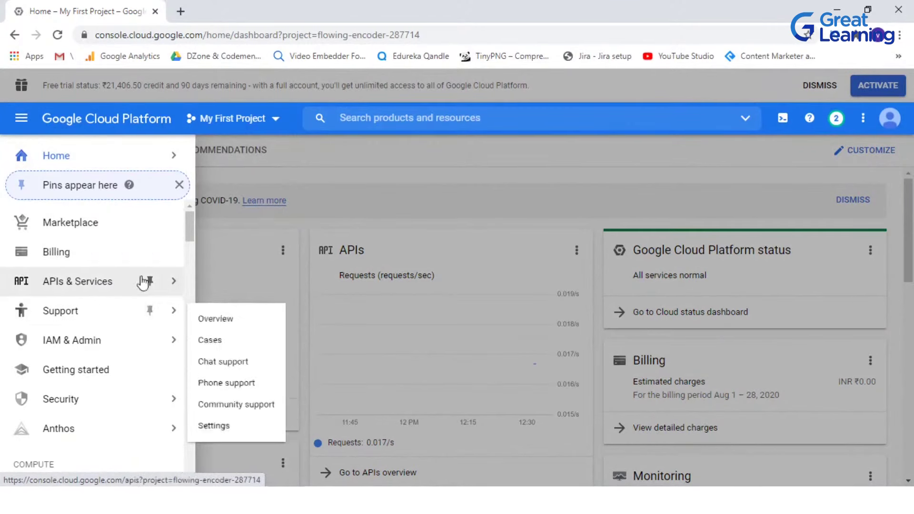
mouse_move(191, 228)
left_mouse_down()
mouse_move(187, 253)
mouse_move(193, 236)
left_mouse_up()
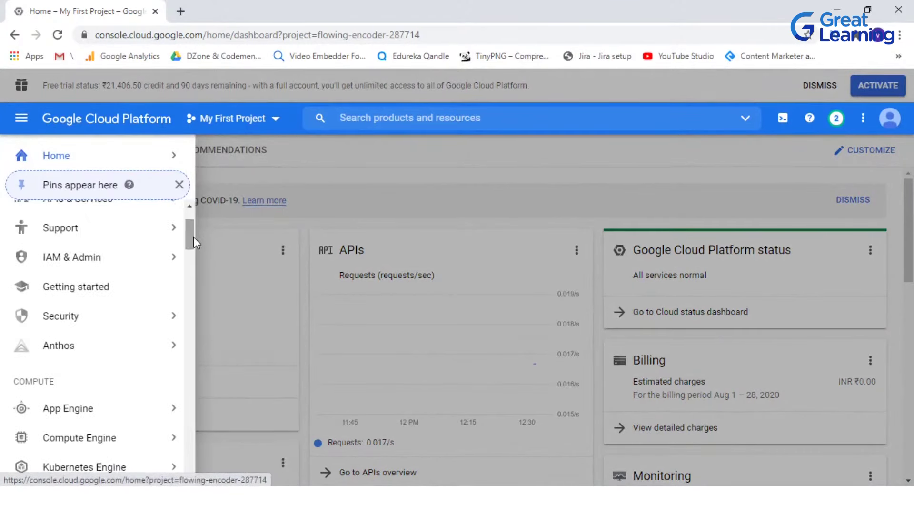
Step: In a new tab, search Google for 'aws management console' and open the console result
left_click(180, 12)
type("aws")
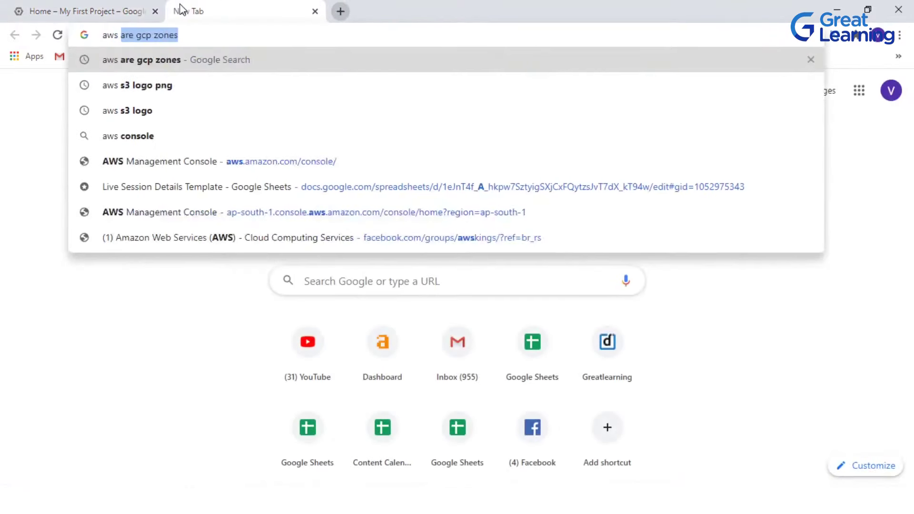
type(" manf")
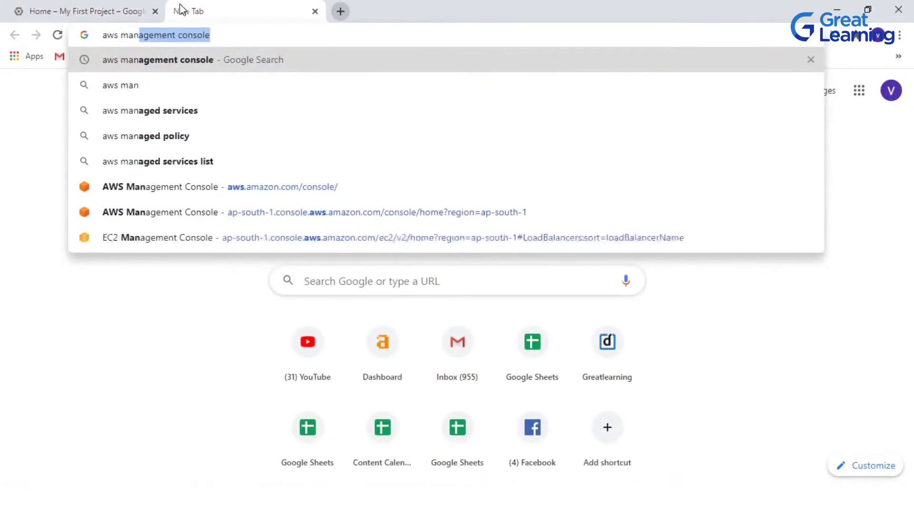
key("BackSpace")
type("g")
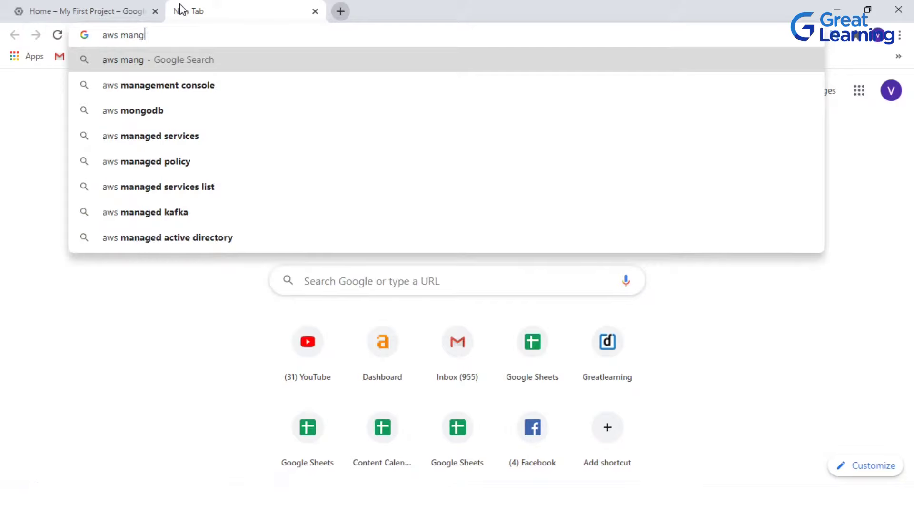
key("Down")
key("Return")
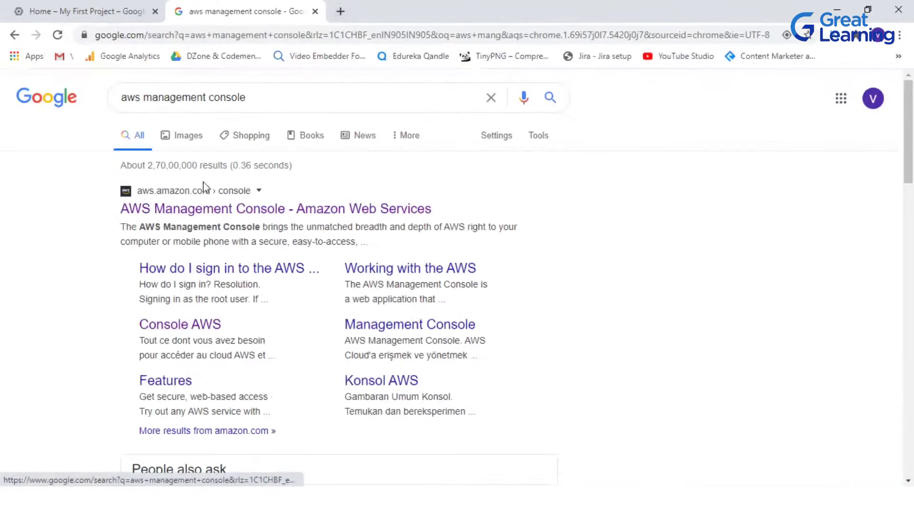
left_click(188, 209)
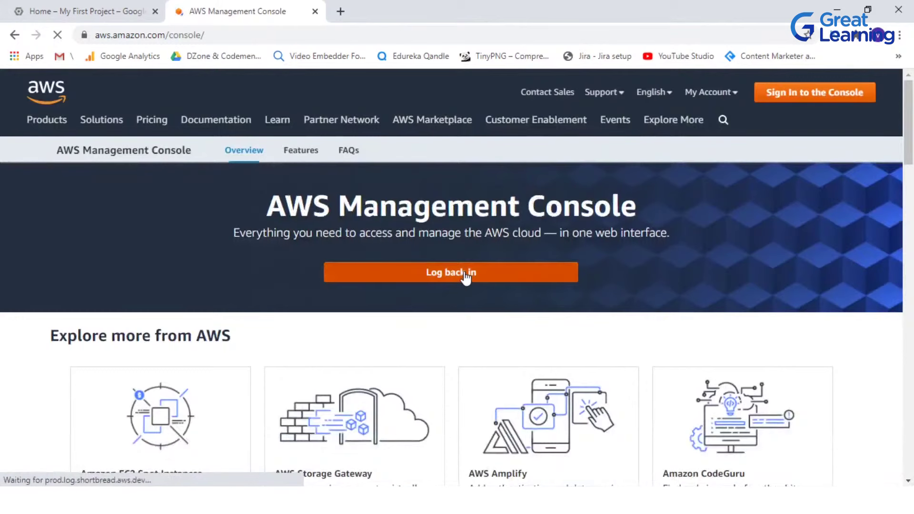
Step: Log back in to AWS as the root user with the account password
left_click(465, 276)
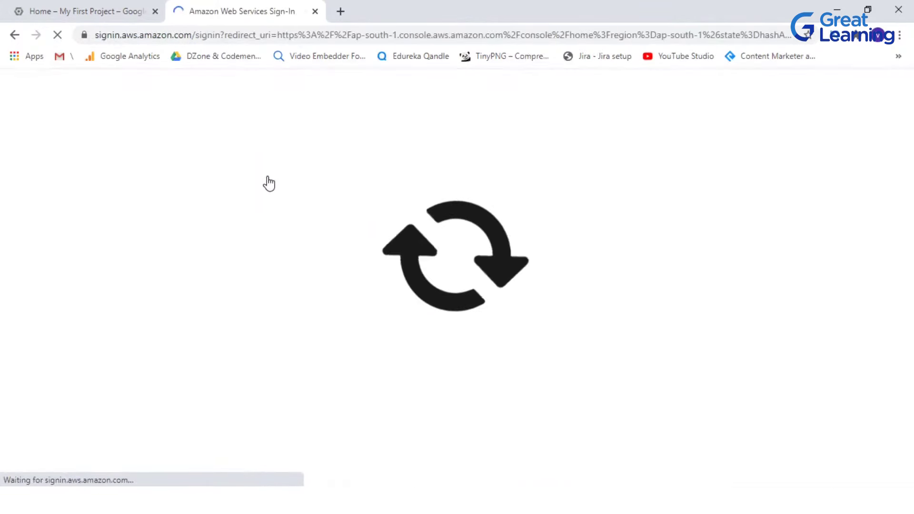
left_click(181, 376)
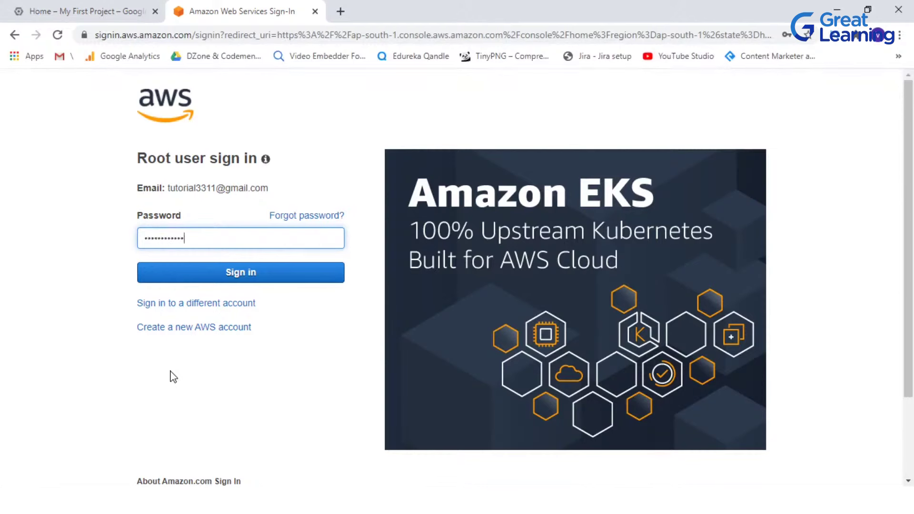
key("Return")
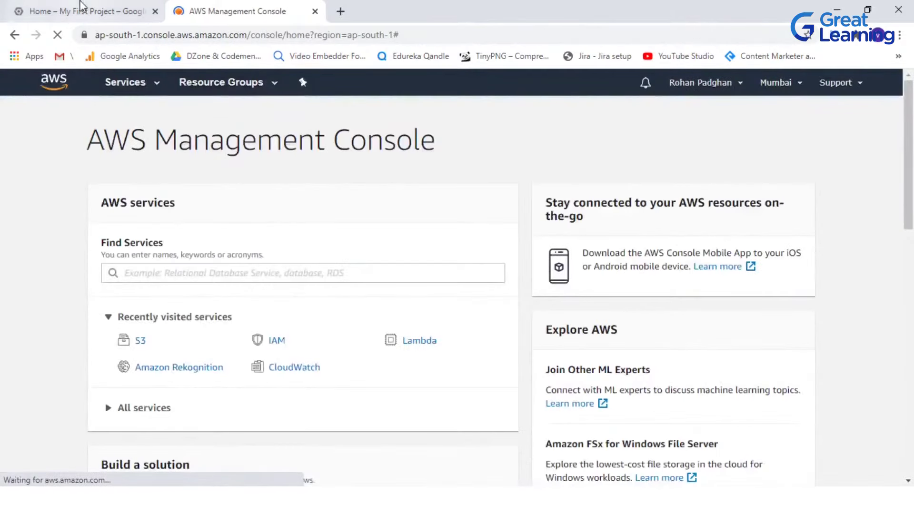
Step: Return to the Google Cloud My First Project tab and scroll through the Navigation menu's products
left_click(81, 7)
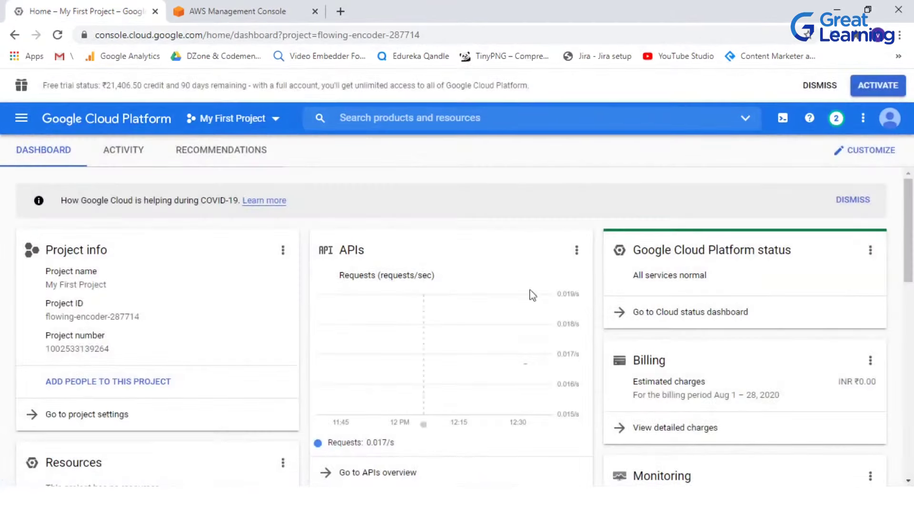
left_click(32, 126)
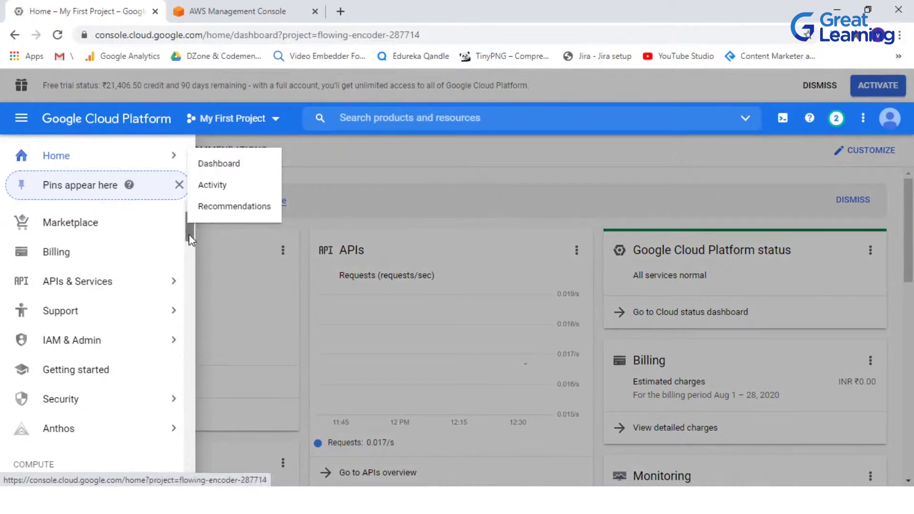
left_click_drag(189, 239, 177, 485)
Step: In the AWS console, search the Services list for s3
left_click(221, 7)
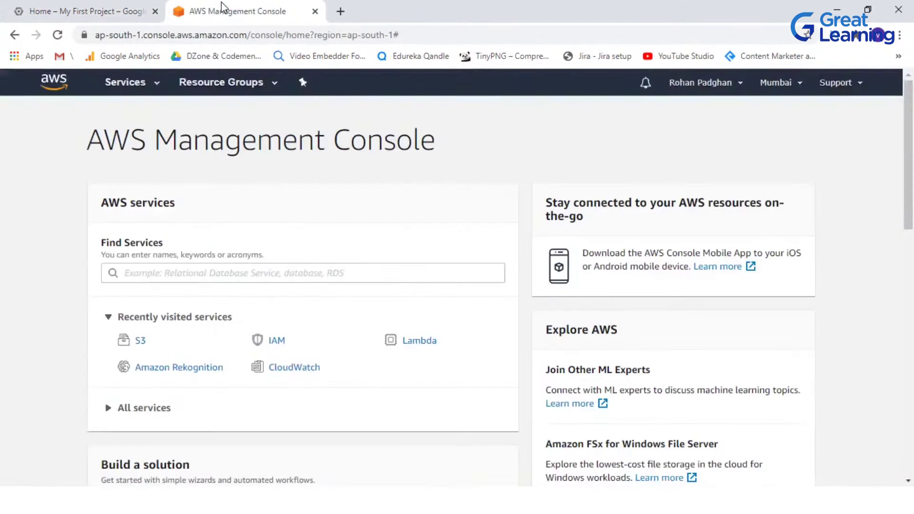
left_click(147, 87)
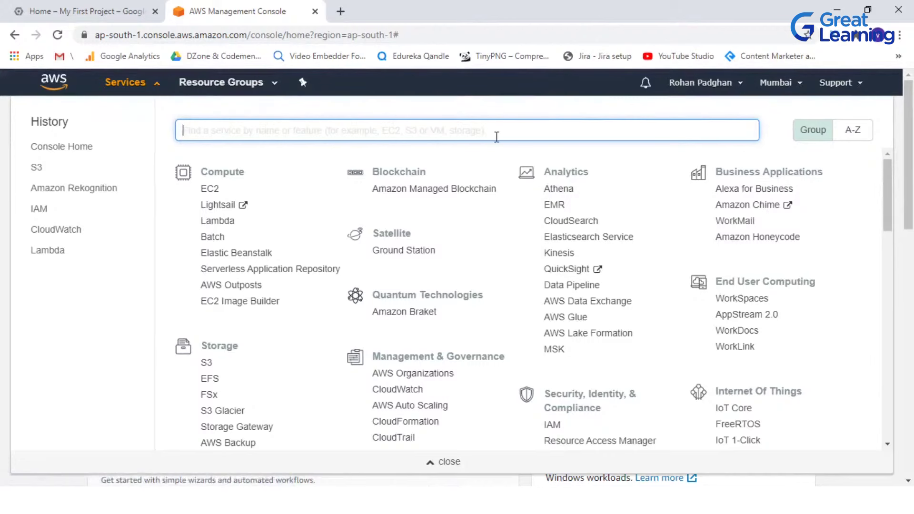
type("s3")
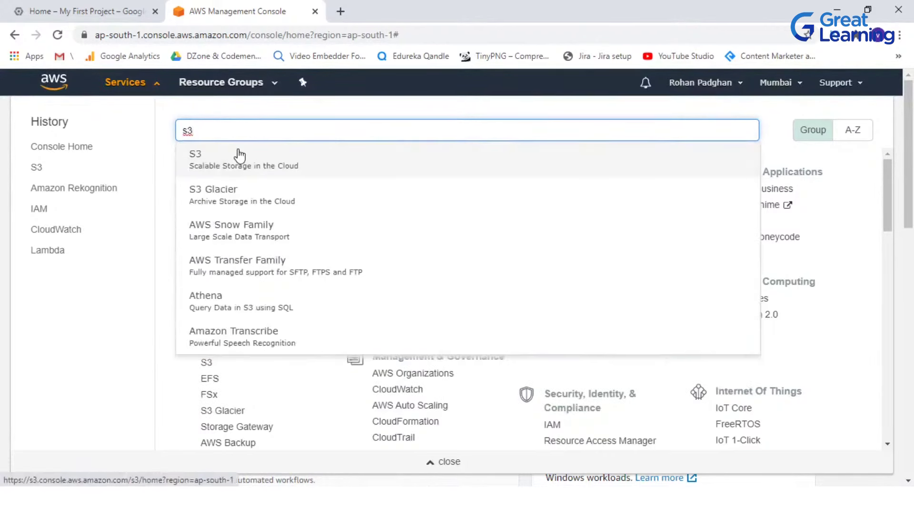
left_click(162, 130)
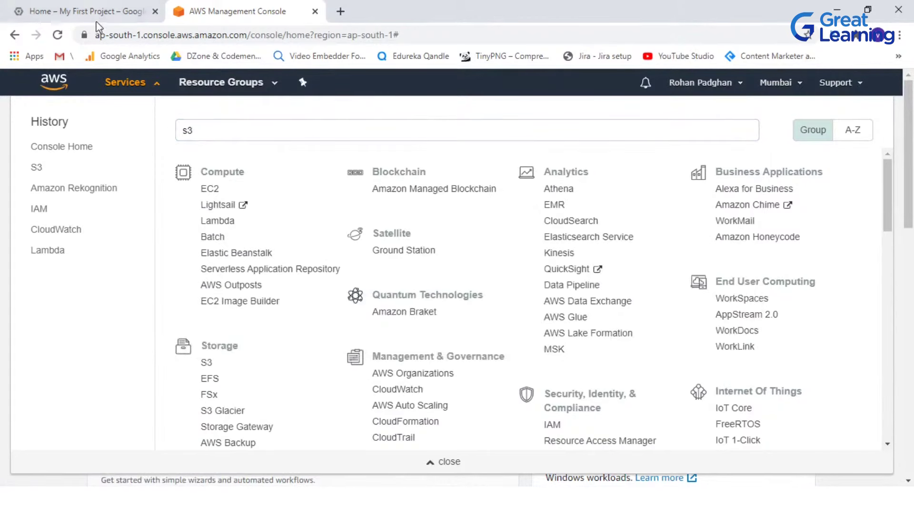
left_click(92, 13)
left_click(204, 10)
Step: Pin S3 to the one-click shortcut bar, then remove the S3 shortcut again
left_click(303, 83)
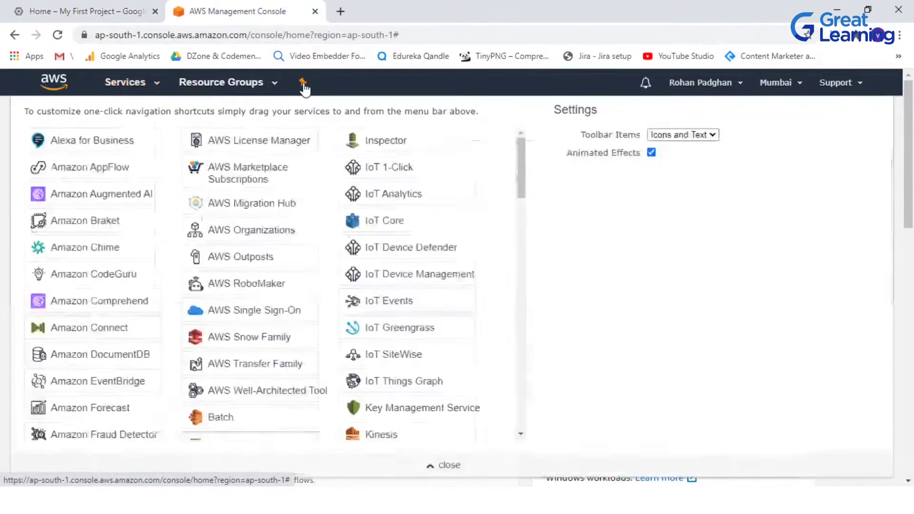
left_click_drag(521, 192, 524, 333)
left_click_drag(399, 306, 334, 100)
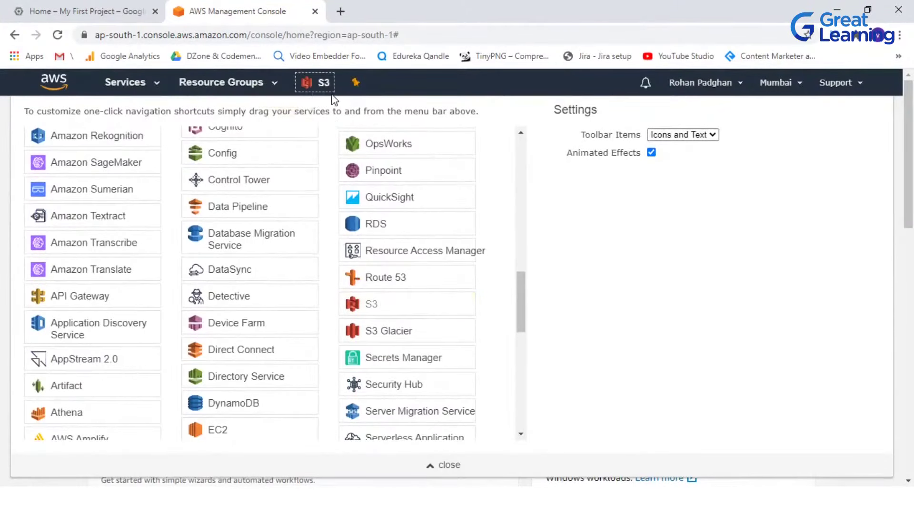
left_click(422, 89)
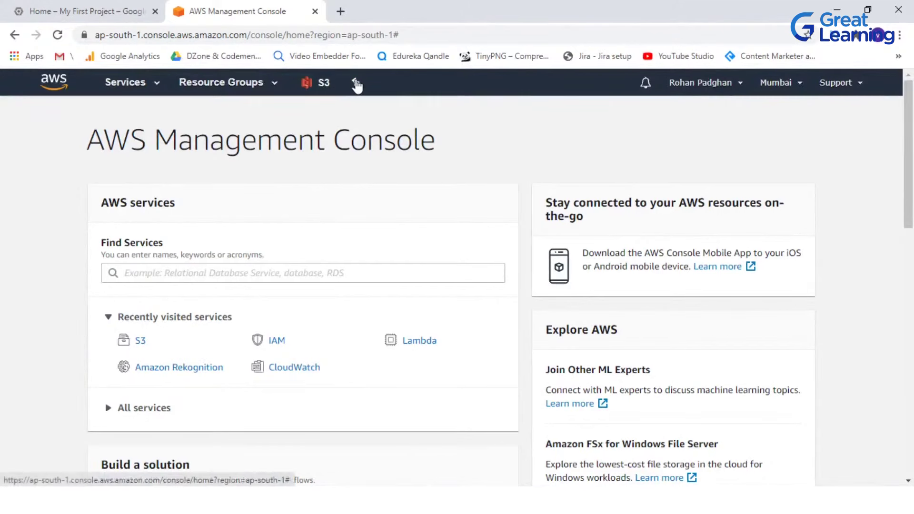
left_click(355, 83)
left_click_drag(320, 78, 367, 143)
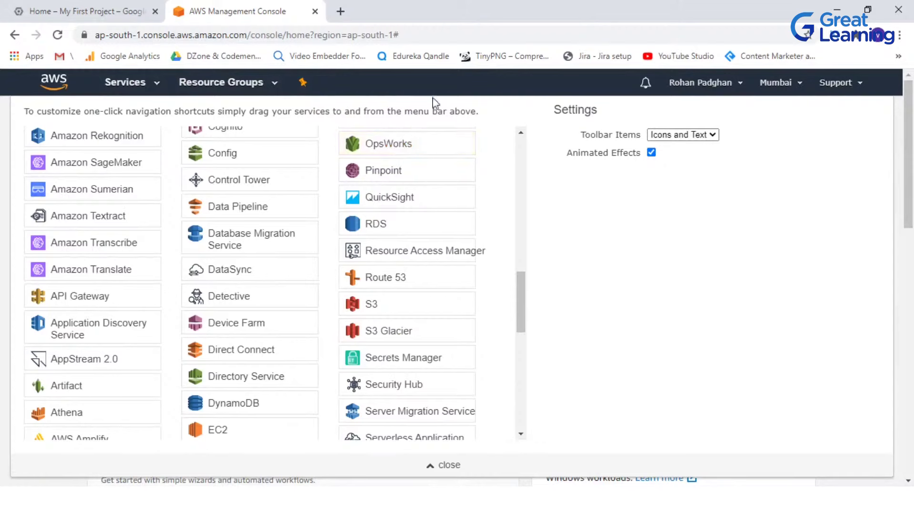
left_click(435, 91)
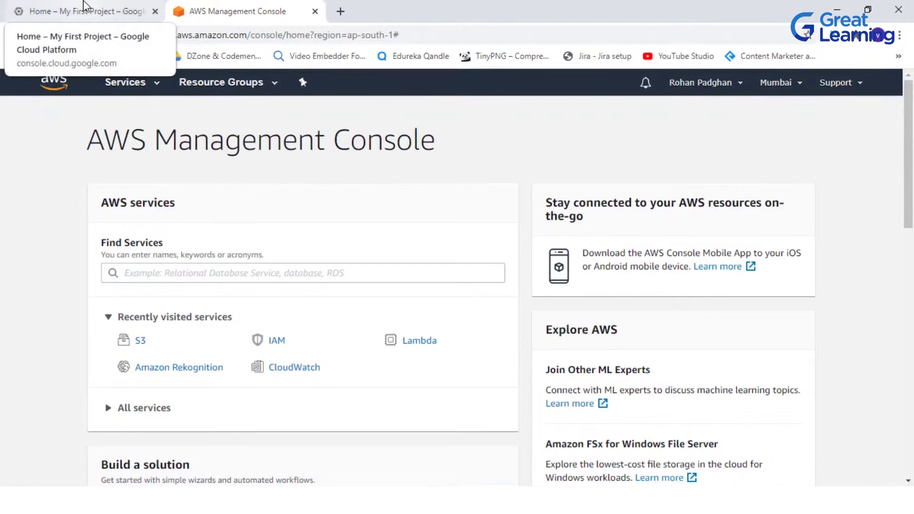
Step: Back in Google Cloud, reopen the products list and browse through its categories
left_click(84, 6)
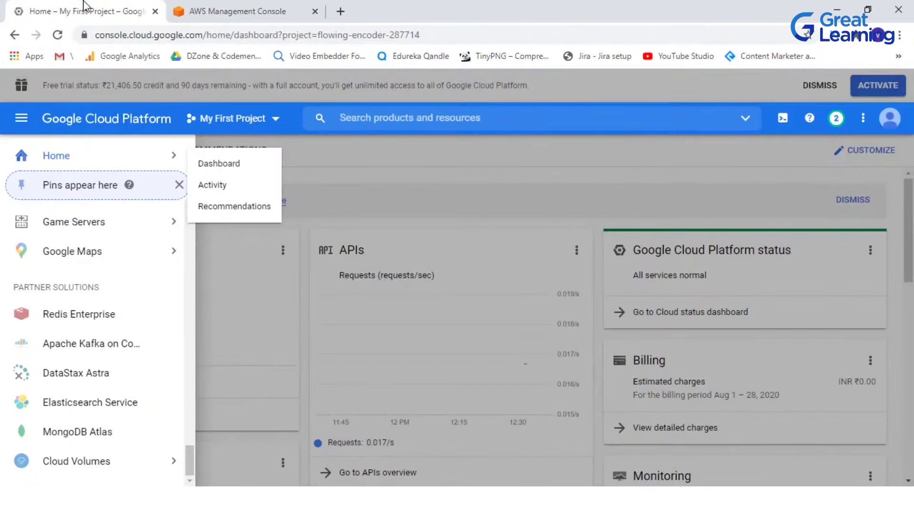
left_click(387, 163)
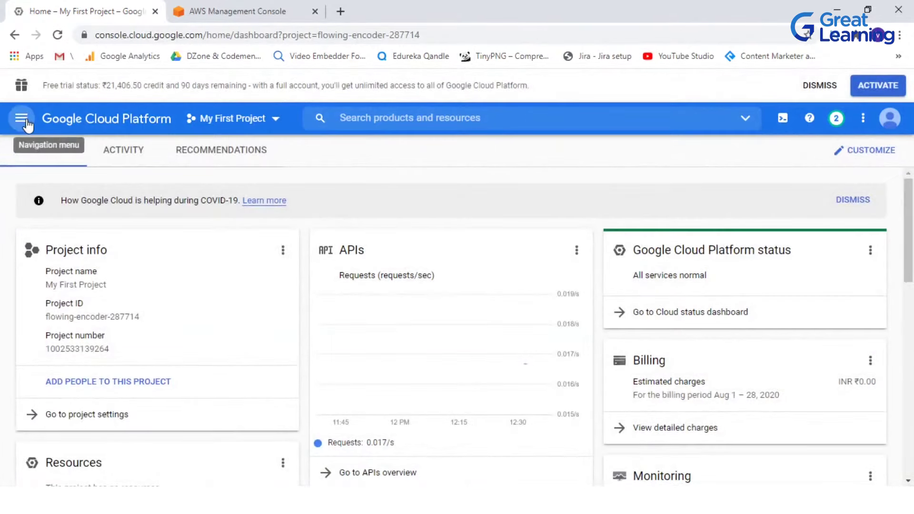
left_click(22, 119)
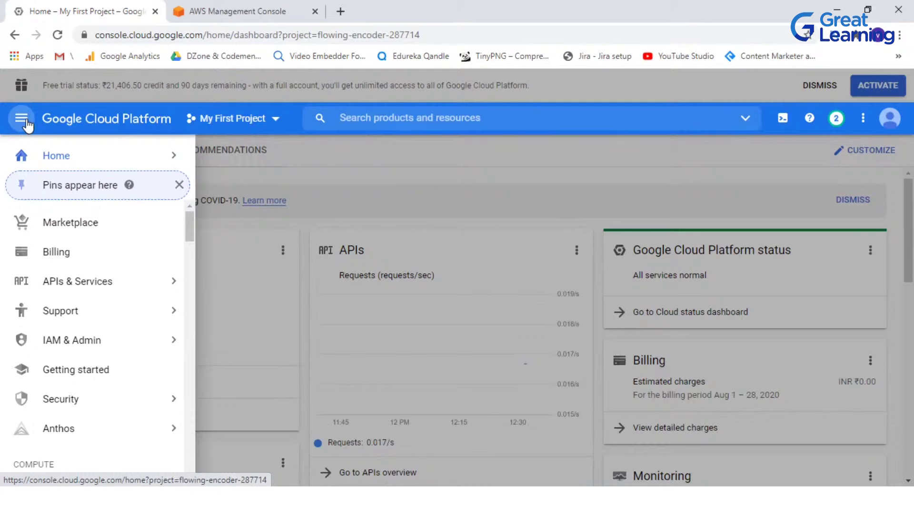
left_click(313, 156)
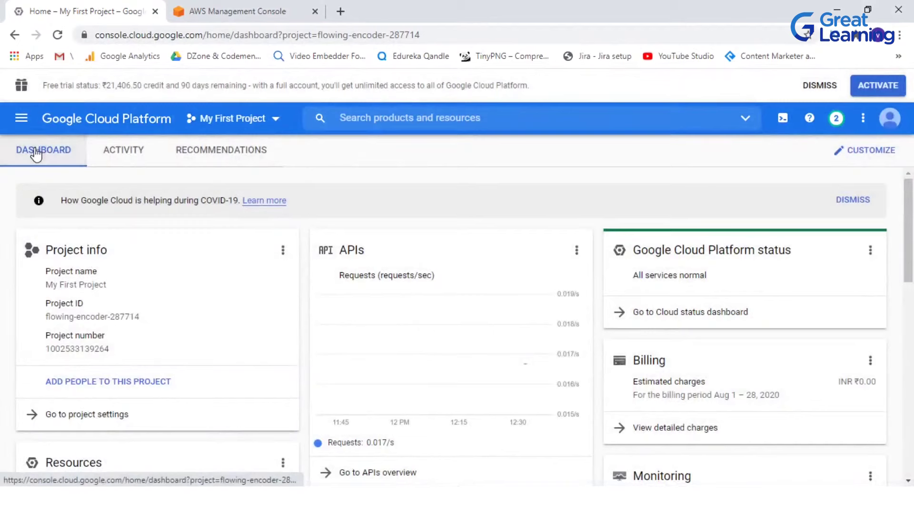
left_click(21, 118)
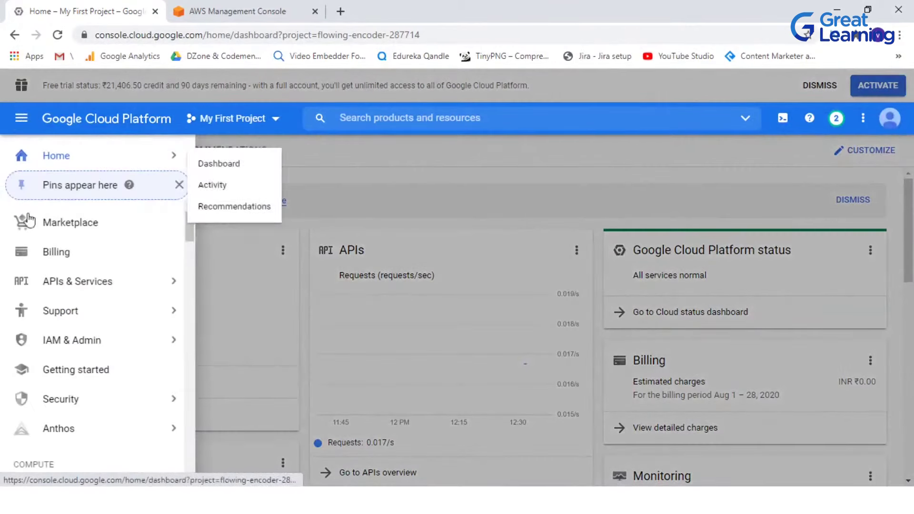
mouse_move(74, 345)
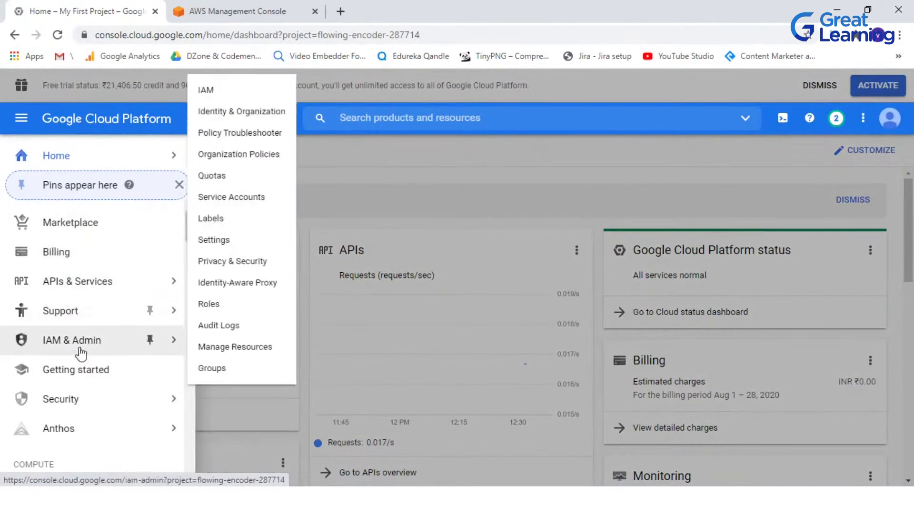
left_click_drag(189, 221, 189, 249)
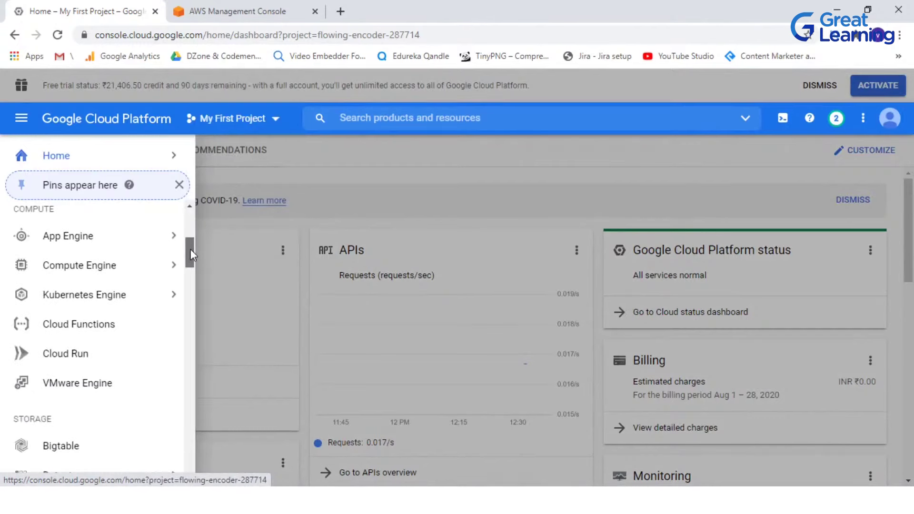
Step: Go to Compute Engine VM instances and start the Create instance form, then return to AWS
scroll(189, 251, "down", 1)
scroll(178, 254, "up", 1)
mouse_move(171, 266)
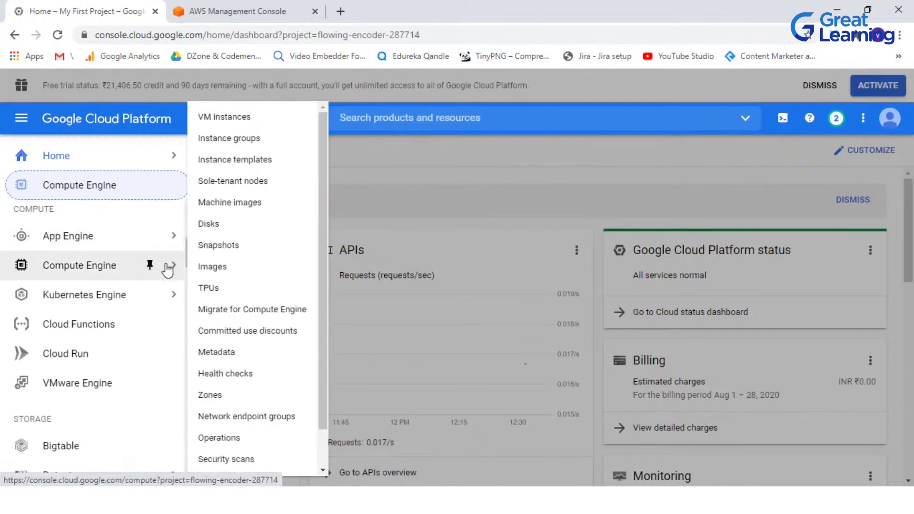
left_click(229, 118)
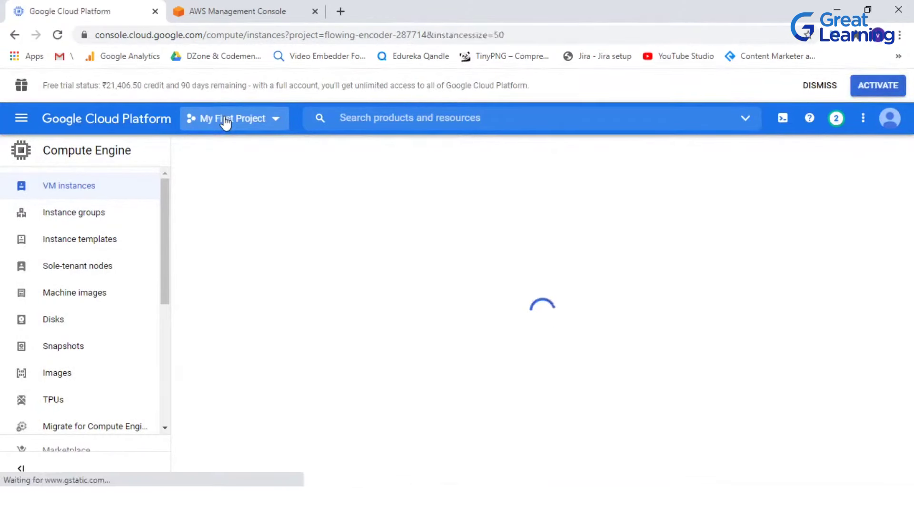
left_click(434, 354)
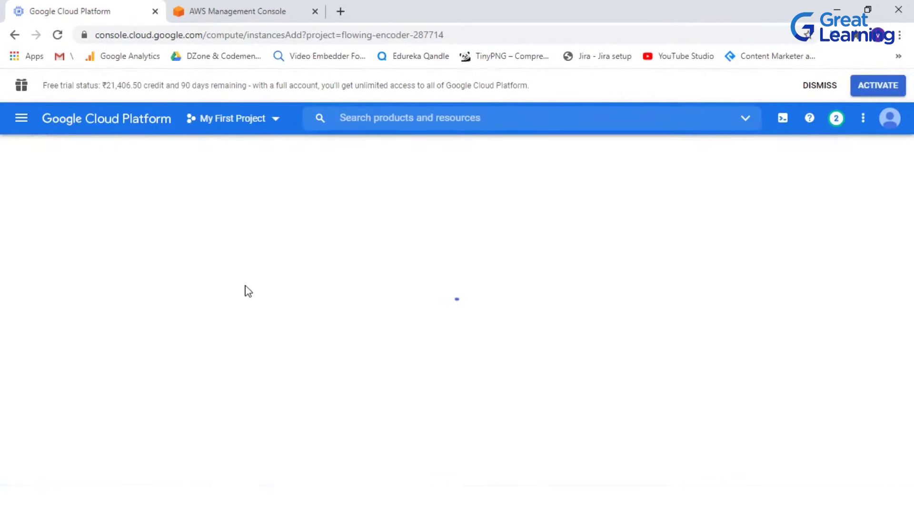
left_click(221, 8)
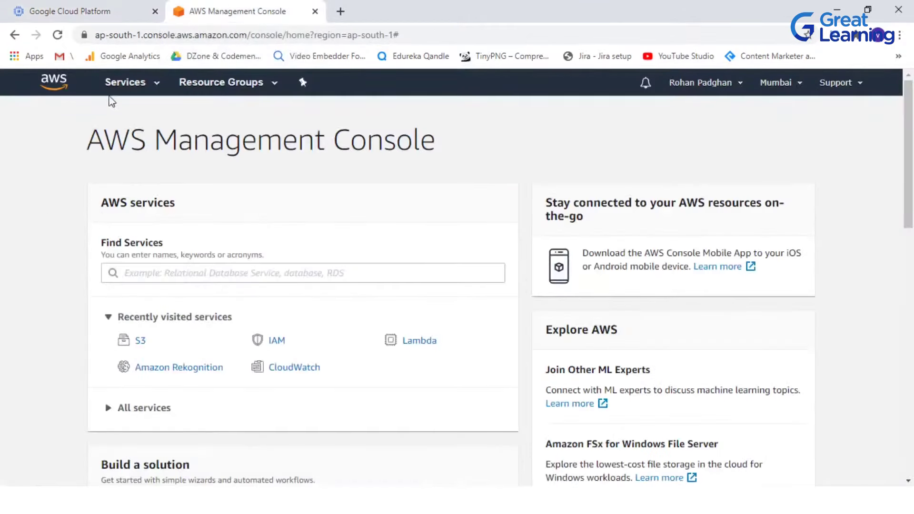
Step: Open EC2, start a new launch, and choose the Windows Server 2019 Base image
left_click(126, 87)
left_click(210, 191)
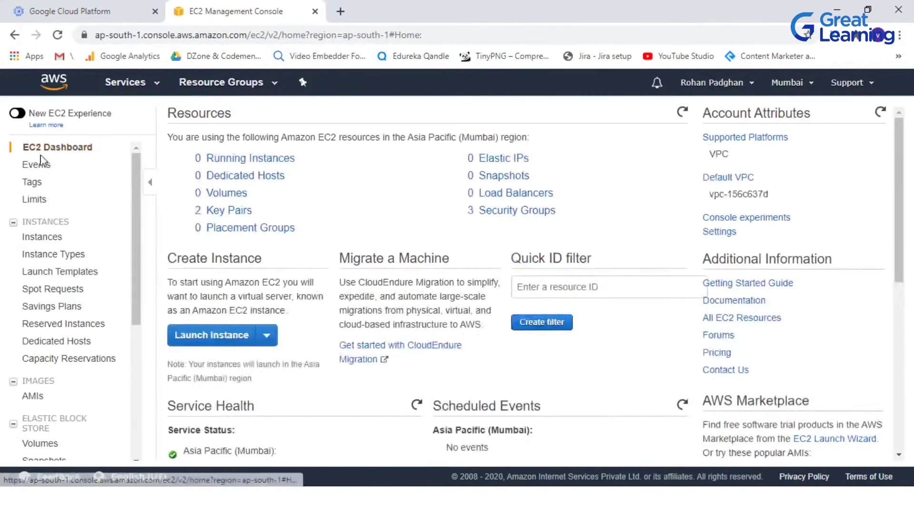
left_click(195, 335)
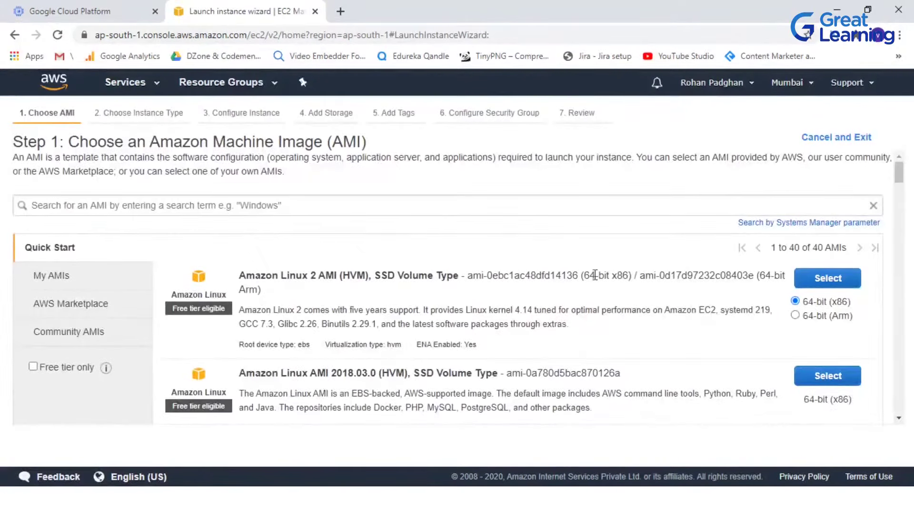
left_click_drag(899, 175, 895, 221)
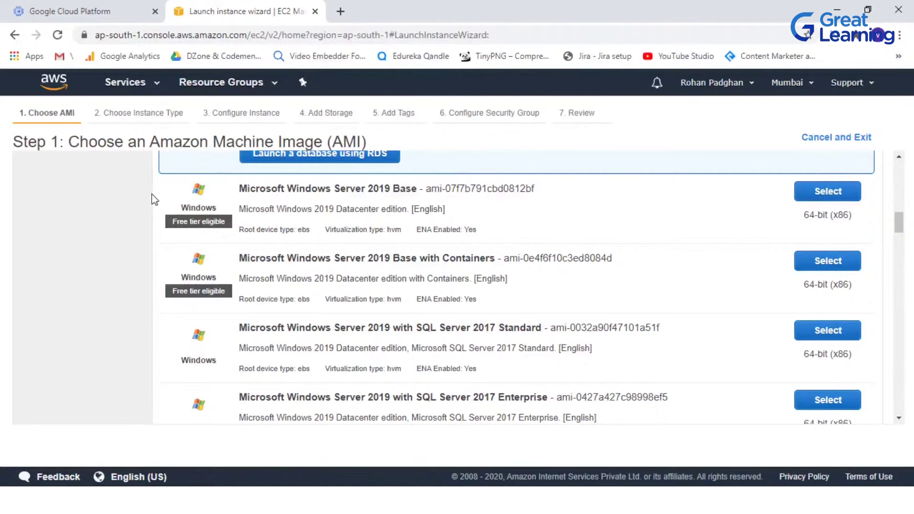
left_click(825, 188)
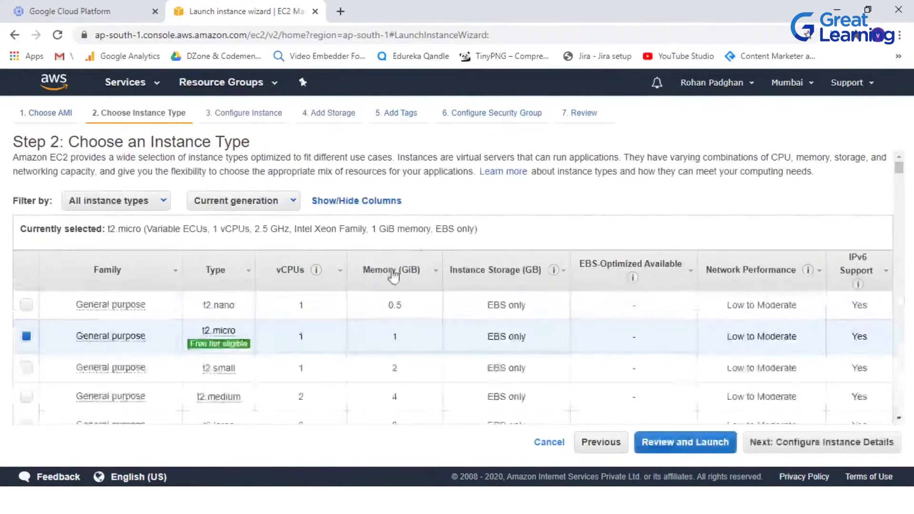
Step: Keep t2.micro and advance through details, storage, tags and security group to the review
left_click(827, 449)
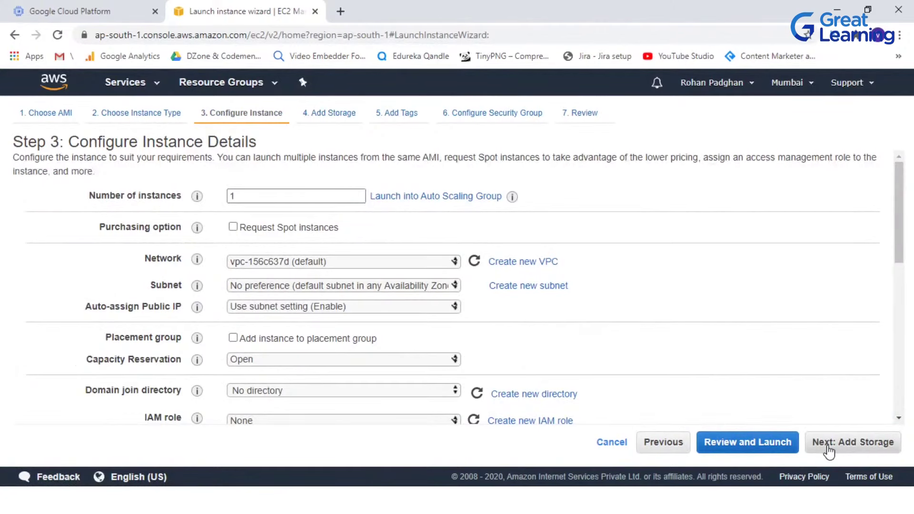
left_click(828, 450)
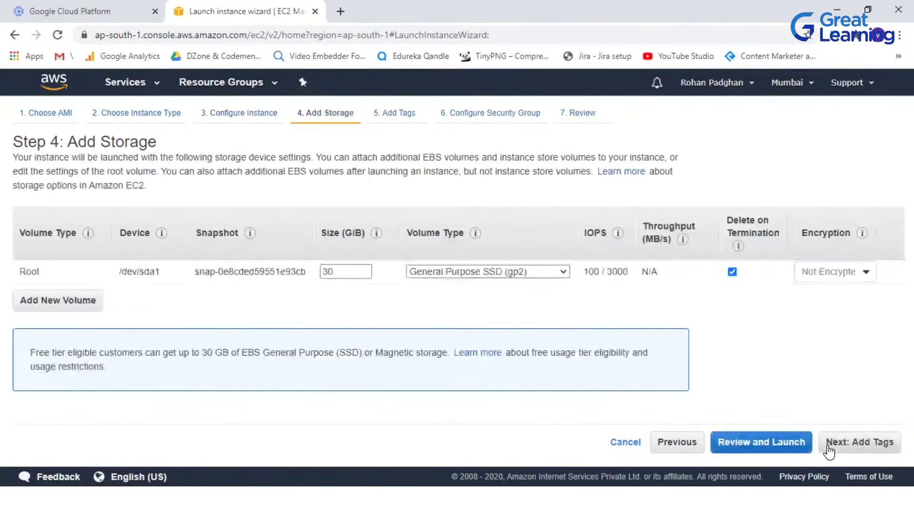
left_click(828, 448)
left_click(828, 450)
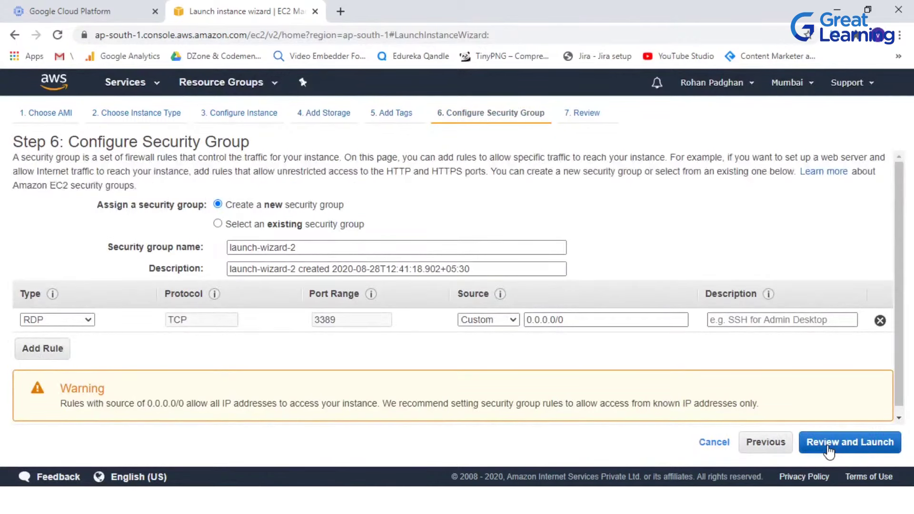
left_click(828, 449)
Step: Create and download a new key pair named samplekey, then launch the instance
left_click(879, 444)
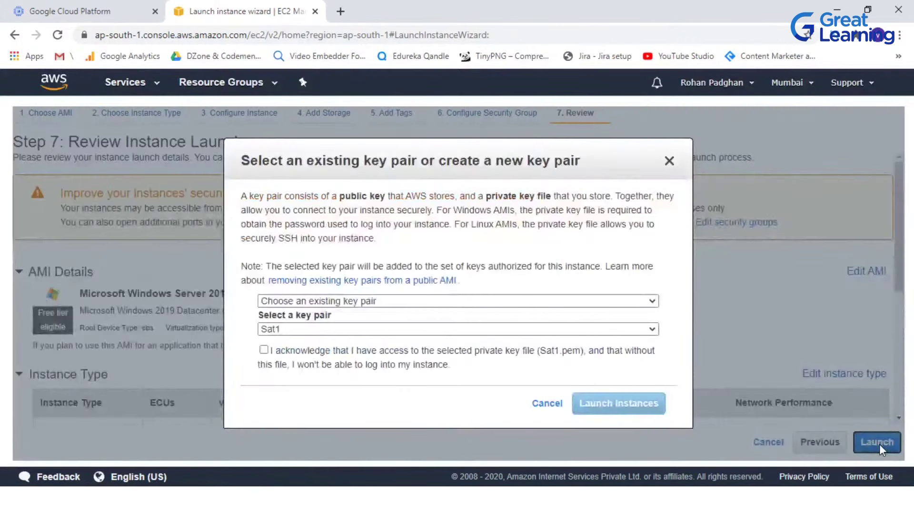
left_click(347, 302)
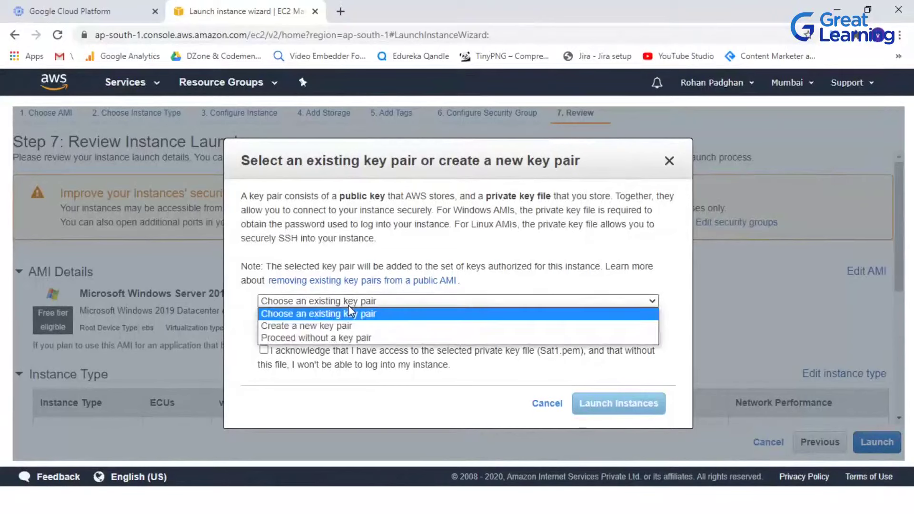
left_click(307, 325)
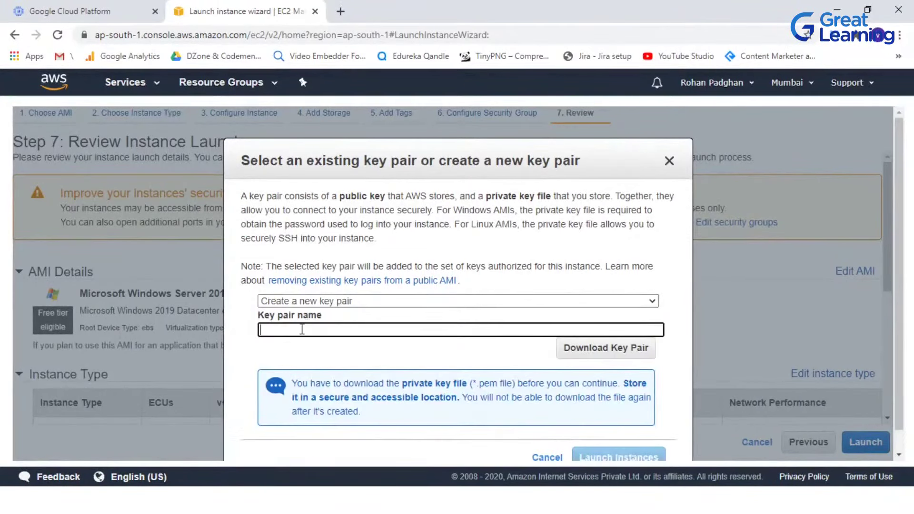
type("samplekey")
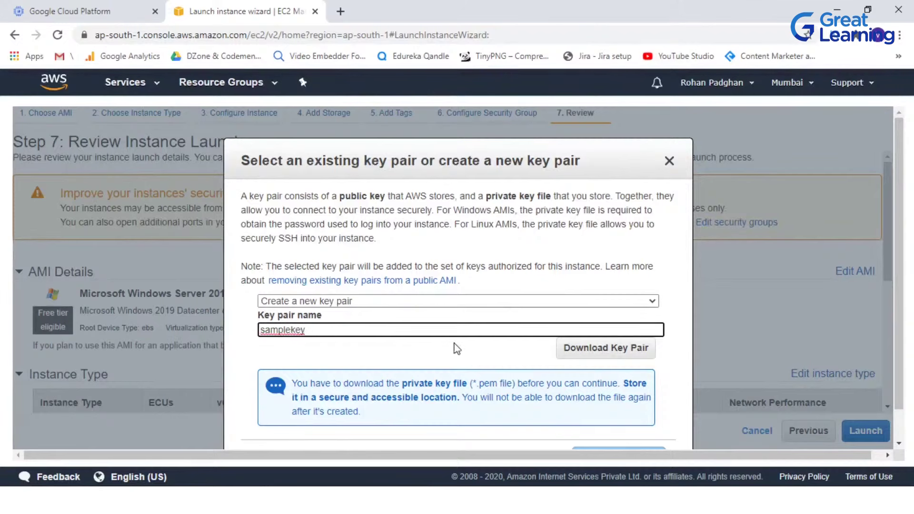
left_click(592, 353)
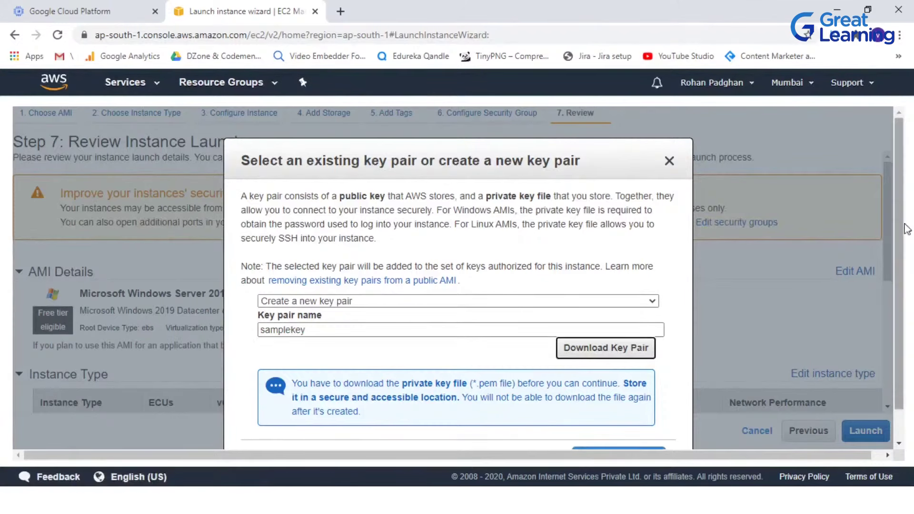
scroll(666, 381, "down", 1)
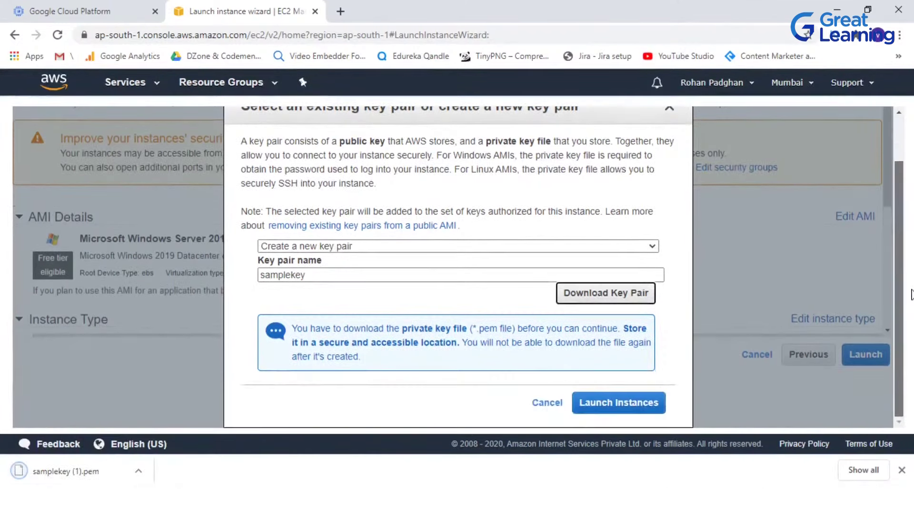
left_click(648, 412)
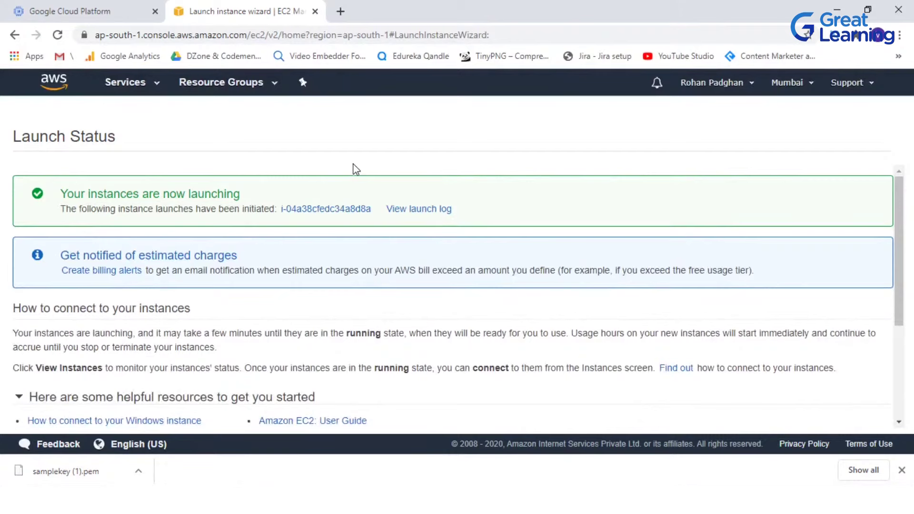
Step: Create GCP VM instance-1 in us-central1-a on n1-standard-1, then check the AWS launch status
left_click(64, 10)
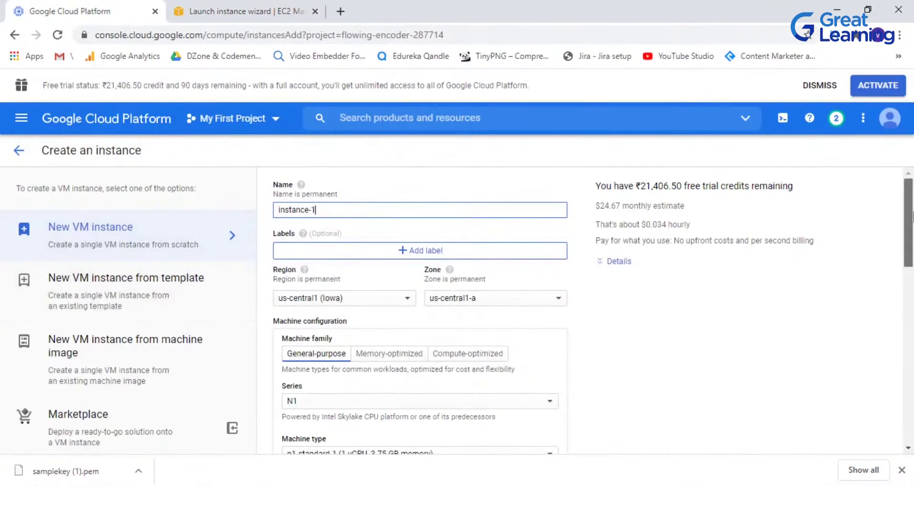
scroll(911, 219, "down", 1)
left_click_drag(911, 219, 904, 244)
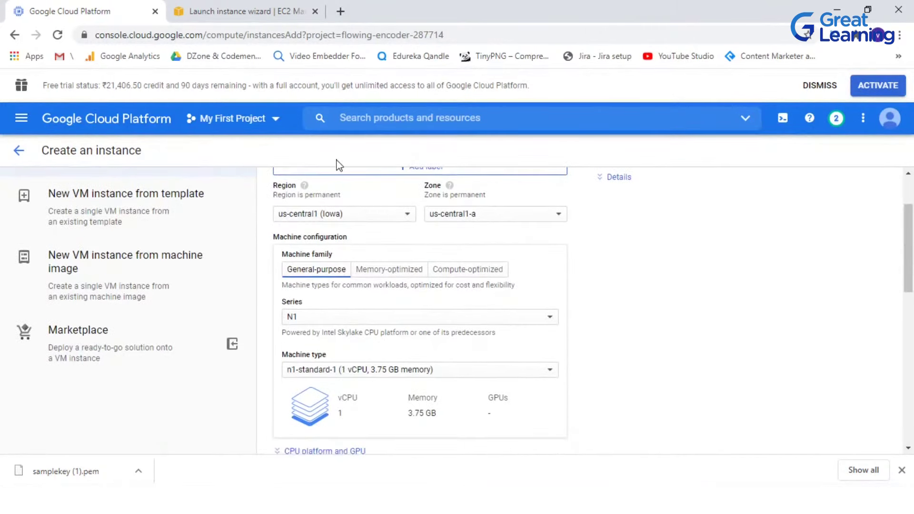
left_click_drag(906, 260, 905, 431)
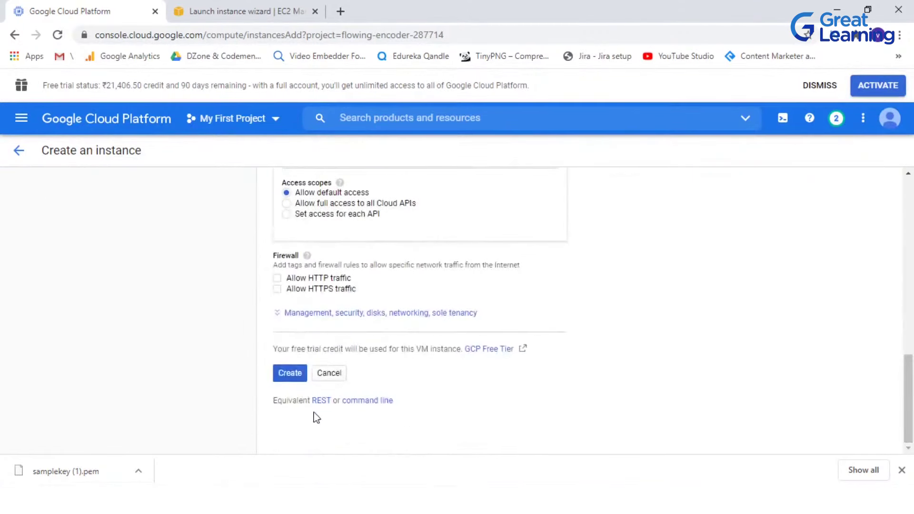
left_click(291, 373)
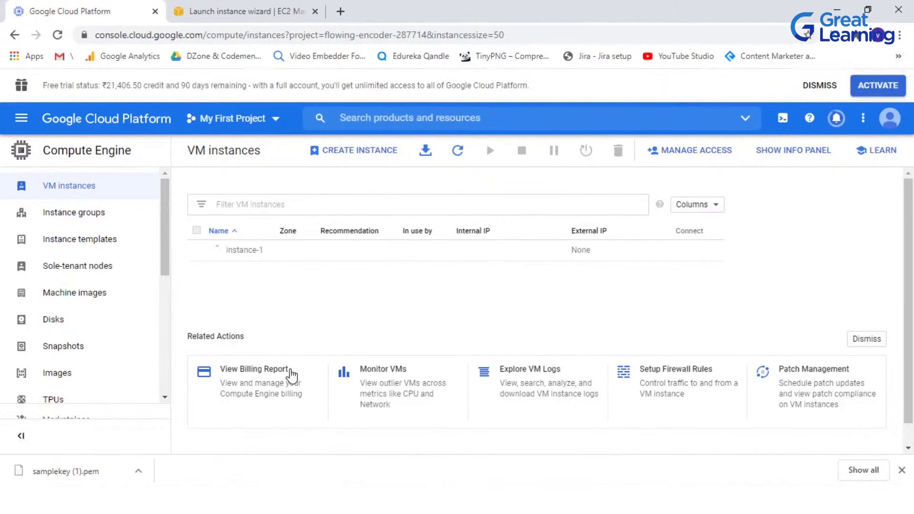
left_click(218, 11)
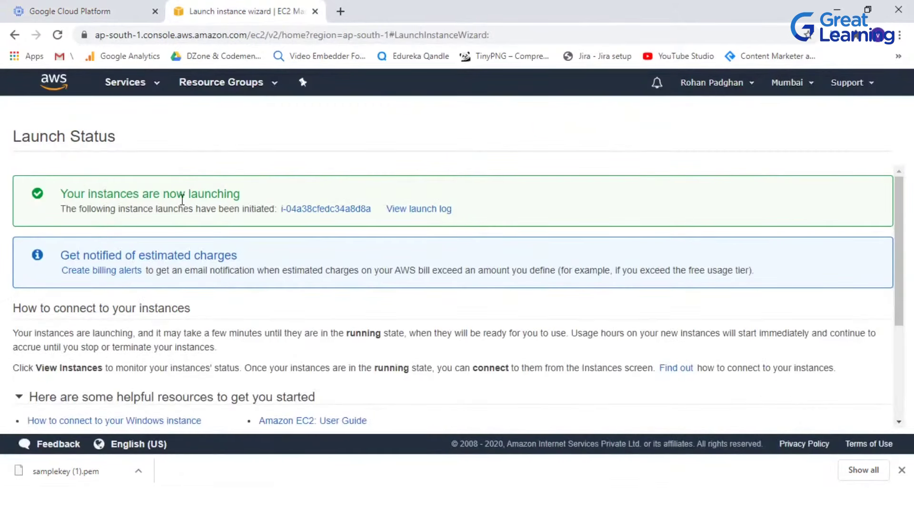
Step: Open the EC2 dashboard, glance at the GCP VM list, then view the running EC2 instances
left_click(142, 82)
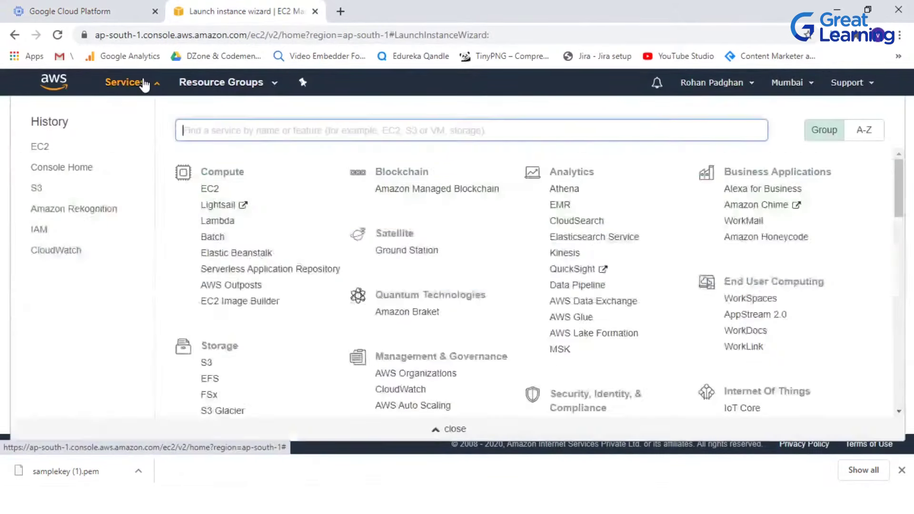
left_click(207, 190)
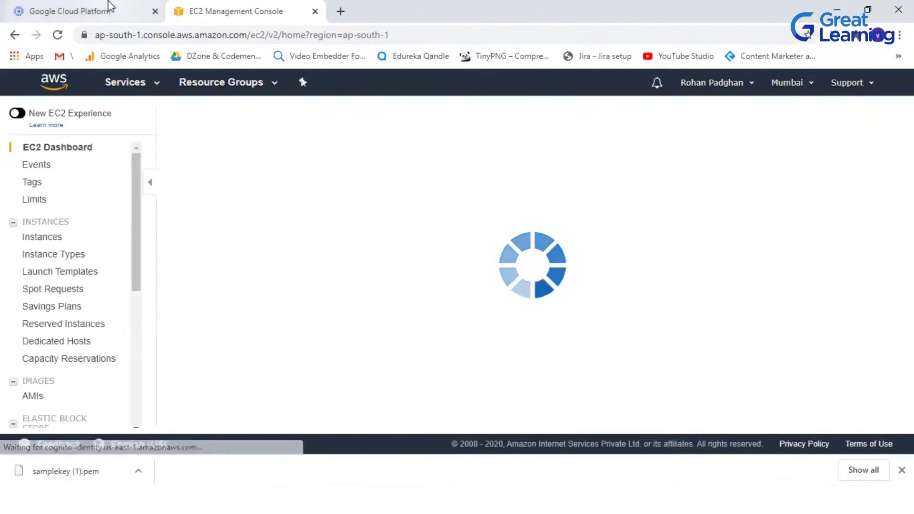
left_click(138, 12)
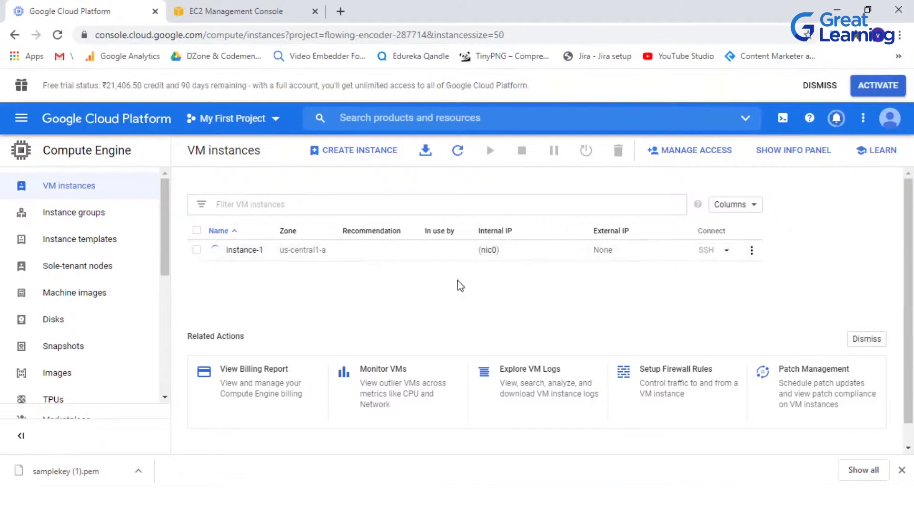
left_click(238, 11)
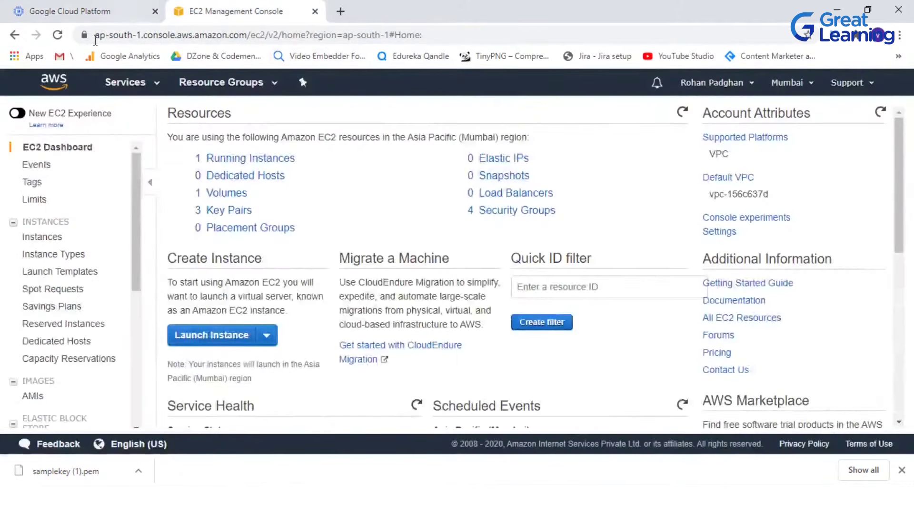
left_click(221, 159)
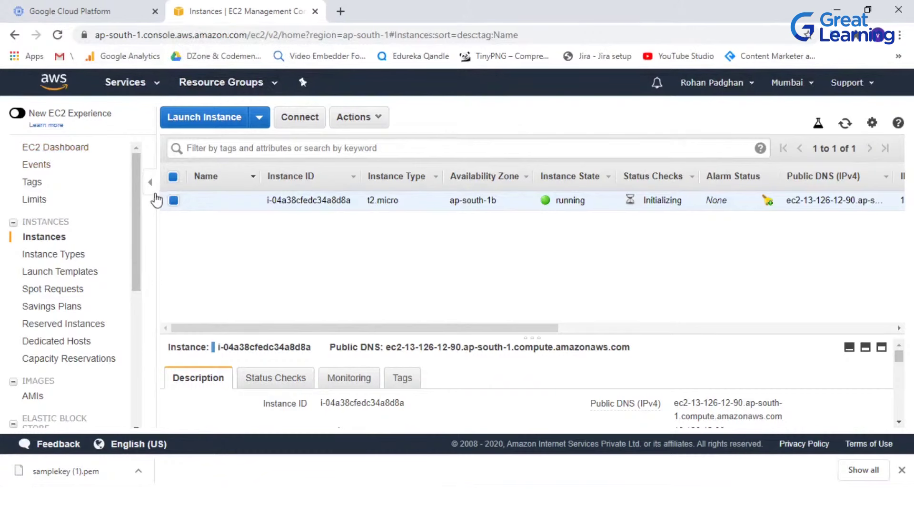
Step: Open S3 in AWS, then return to Google Cloud and scroll the Compute Engine sidebar
left_click(126, 85)
type("s3")
key("Return")
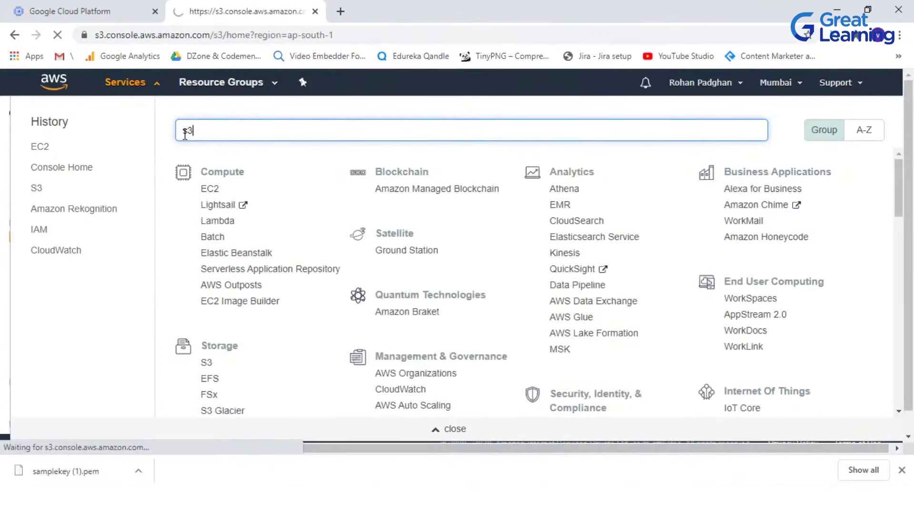
left_click(90, 10)
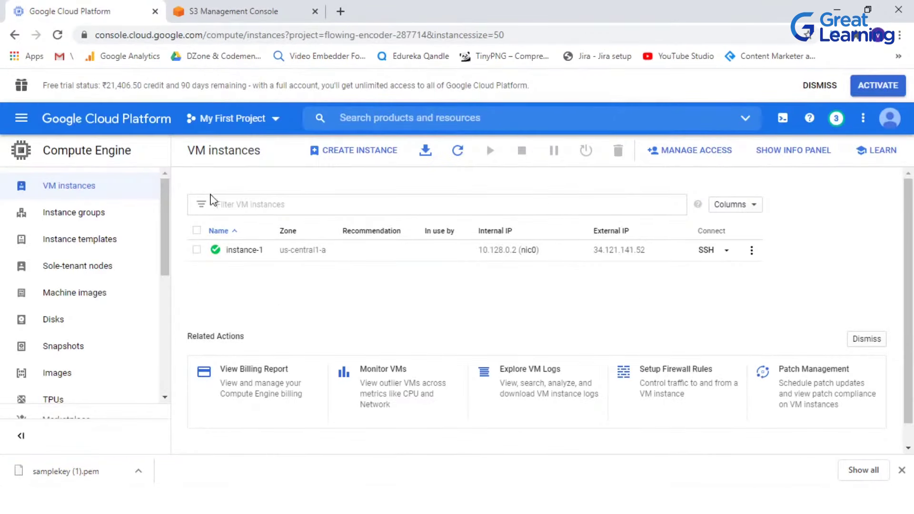
scroll(159, 238, "down", 4)
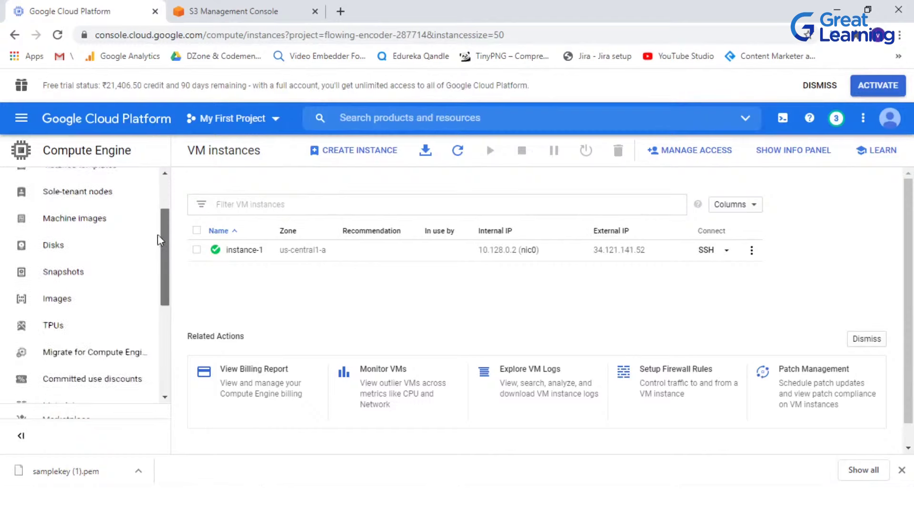
scroll(155, 267, "down", 3)
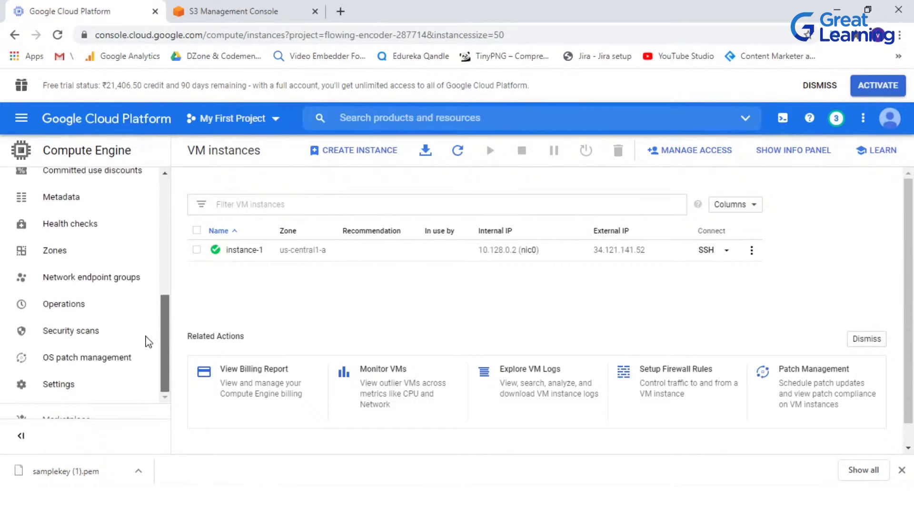
left_click_drag(162, 316, 179, 220)
Step: From the project dashboard, go to Cloud Storage and start a new bucket
left_click(76, 113)
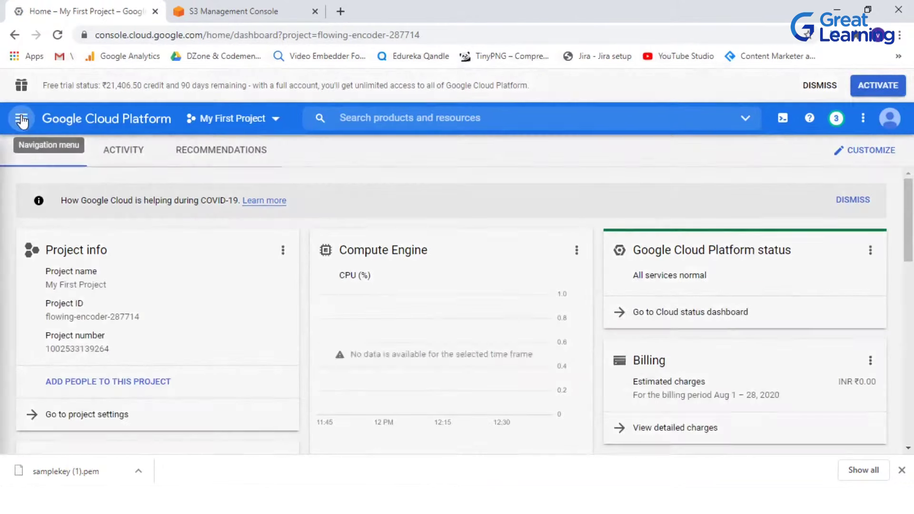
left_click(21, 118)
left_click_drag(188, 226, 188, 279)
left_click(85, 370)
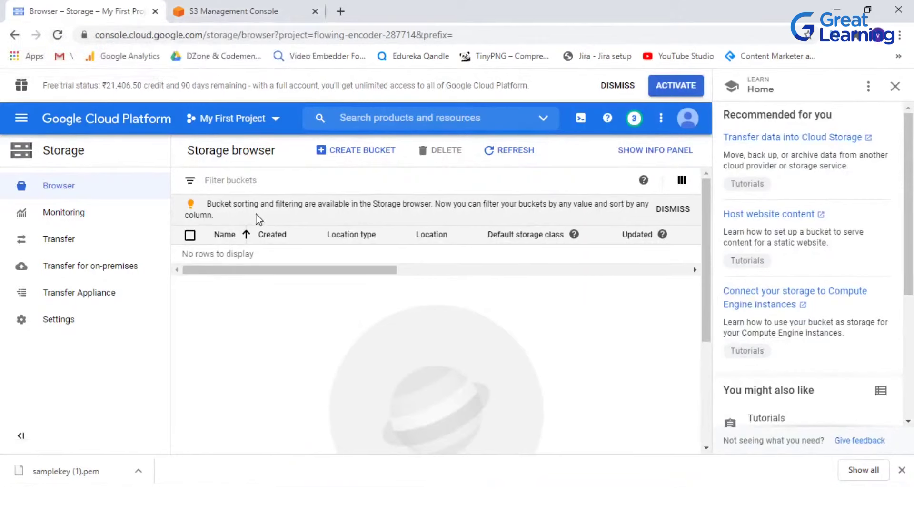
left_click(360, 159)
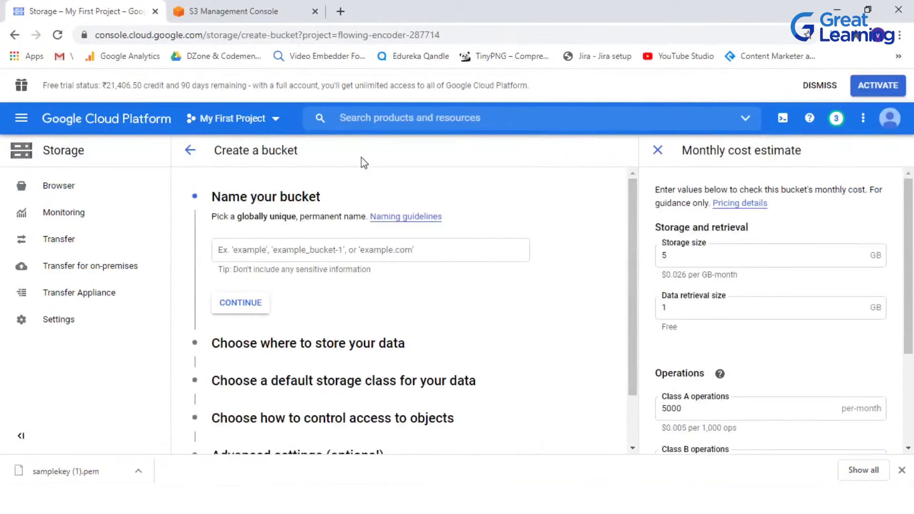
Step: Name the bucket bucket54321, place it in region us-east1 (South Carolina), and create it
left_click(329, 254)
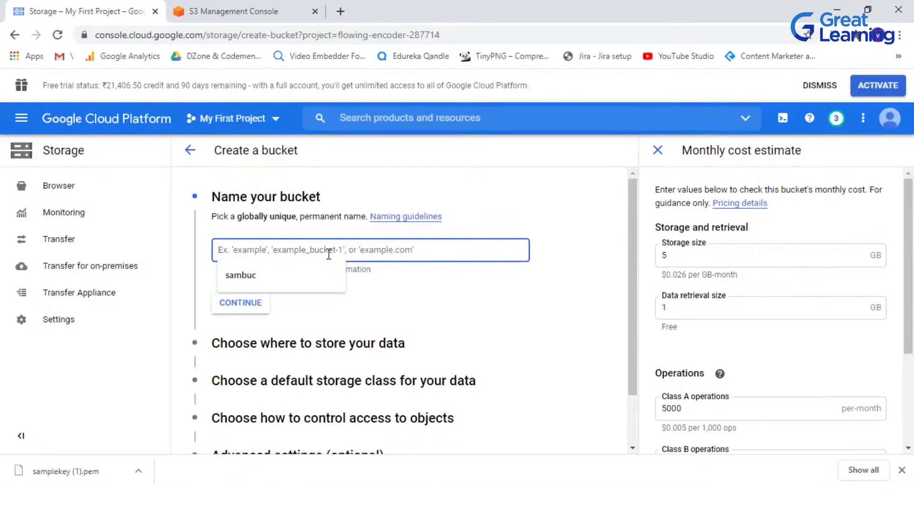
type("bucket54321")
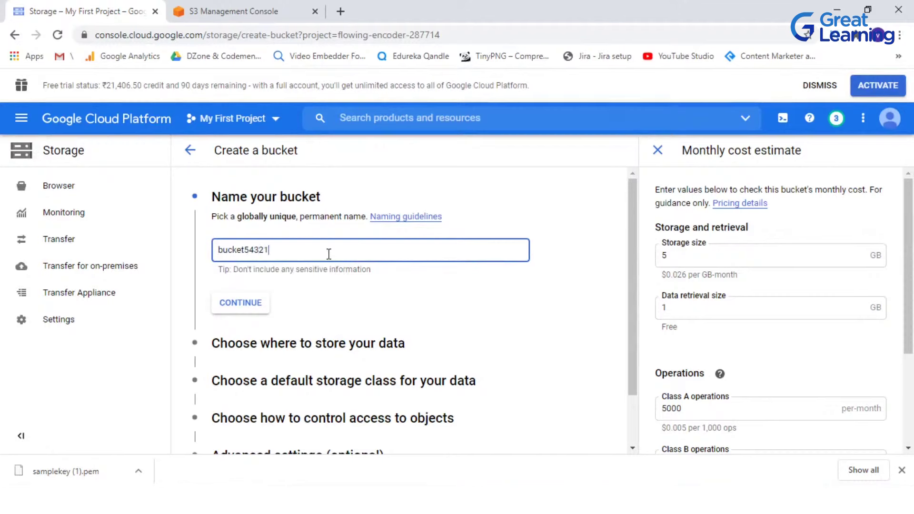
left_click(240, 302)
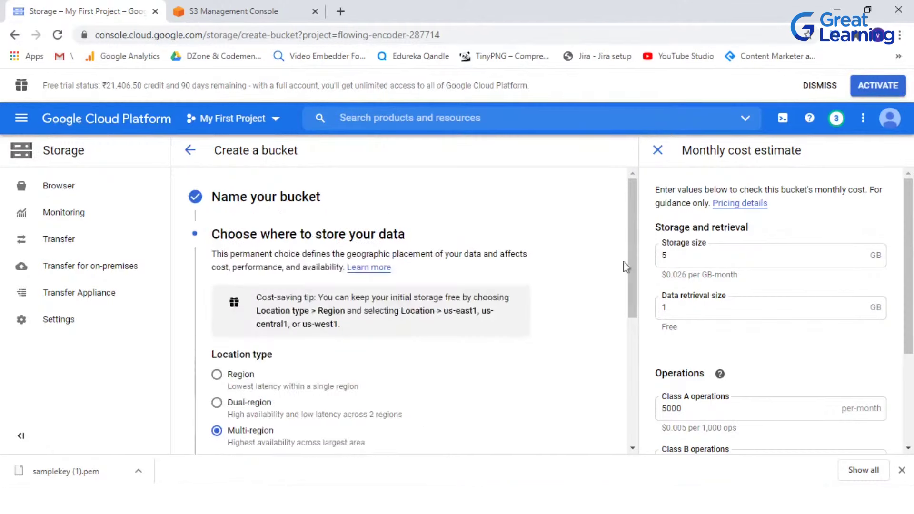
left_click_drag(635, 260, 639, 335)
left_click(216, 218)
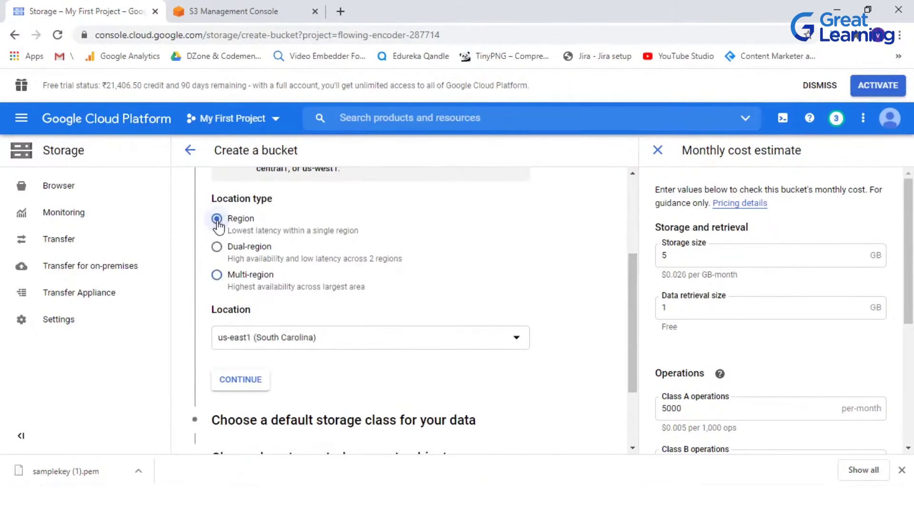
left_click_drag(639, 312, 628, 397)
left_click(226, 430)
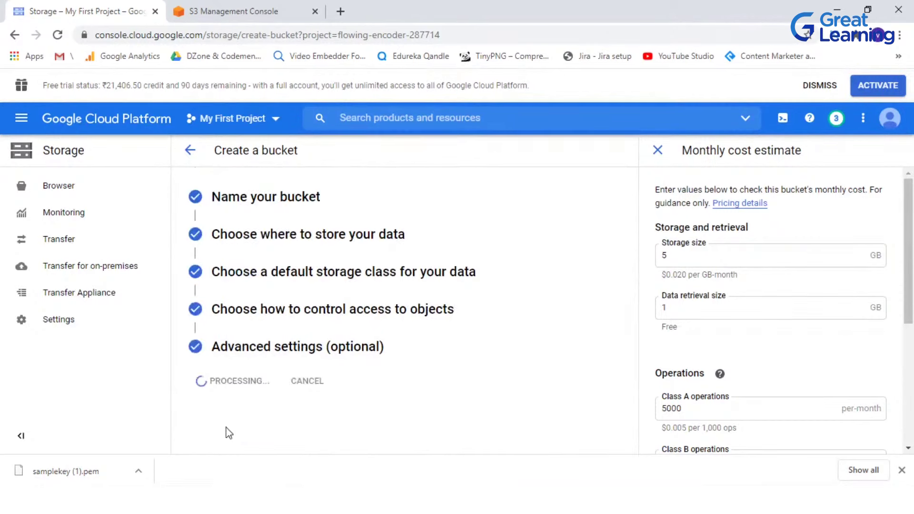
left_click(246, 7)
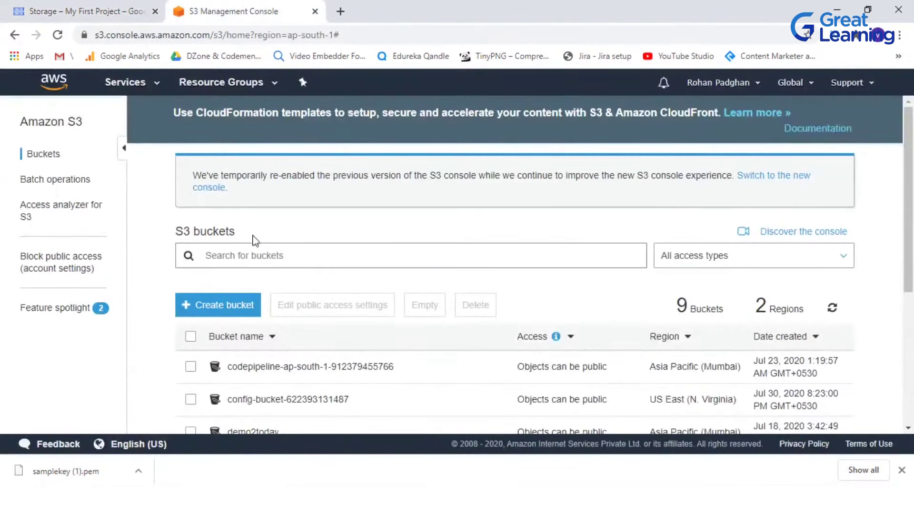
Step: Create S3 bucket bucket54321123 in Mumbai since bucket54321 was taken, then open it for upload
left_click(224, 306)
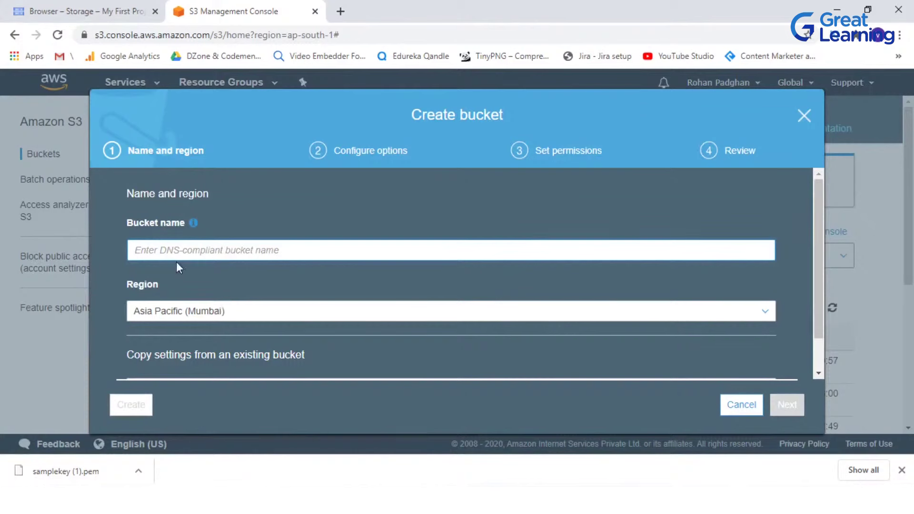
type("bucket54321")
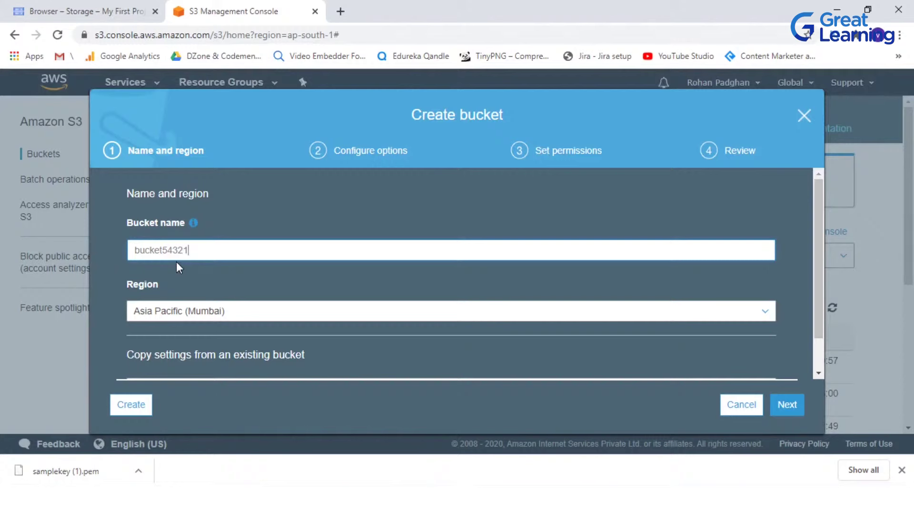
left_click(136, 403)
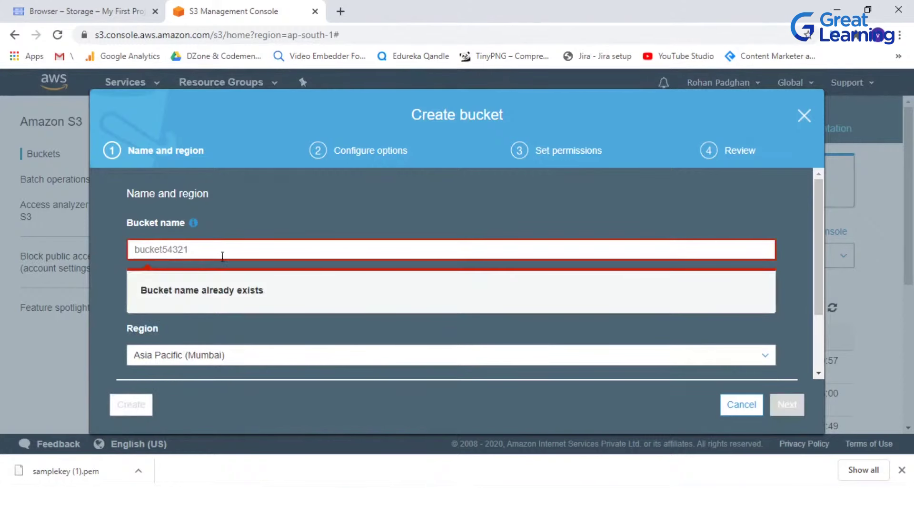
type("123")
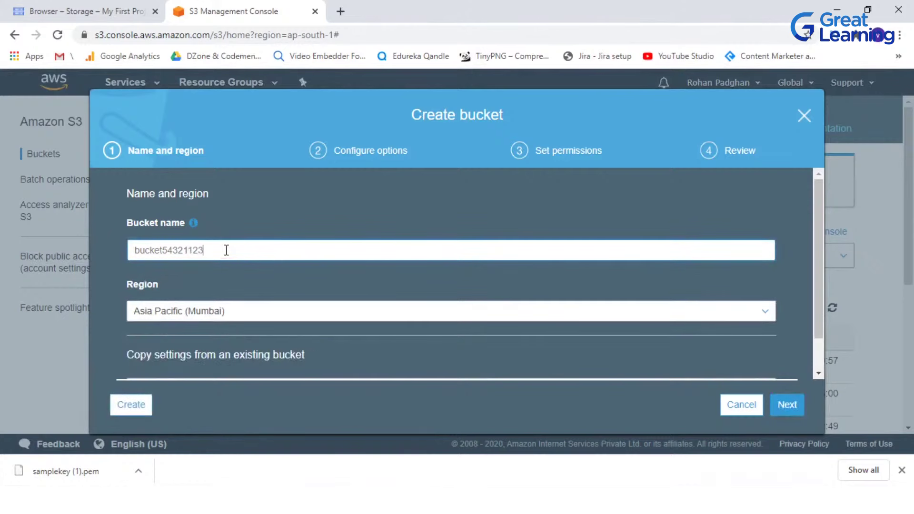
left_click(117, 404)
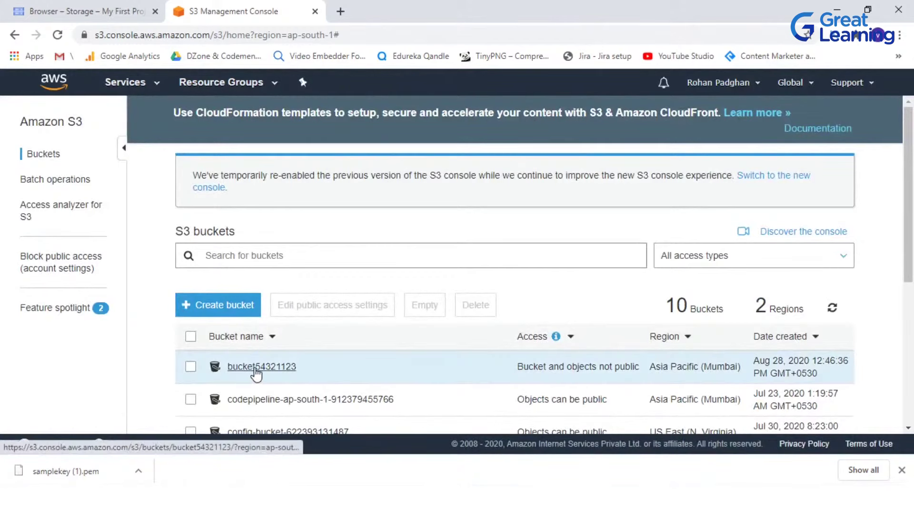
left_click(255, 371)
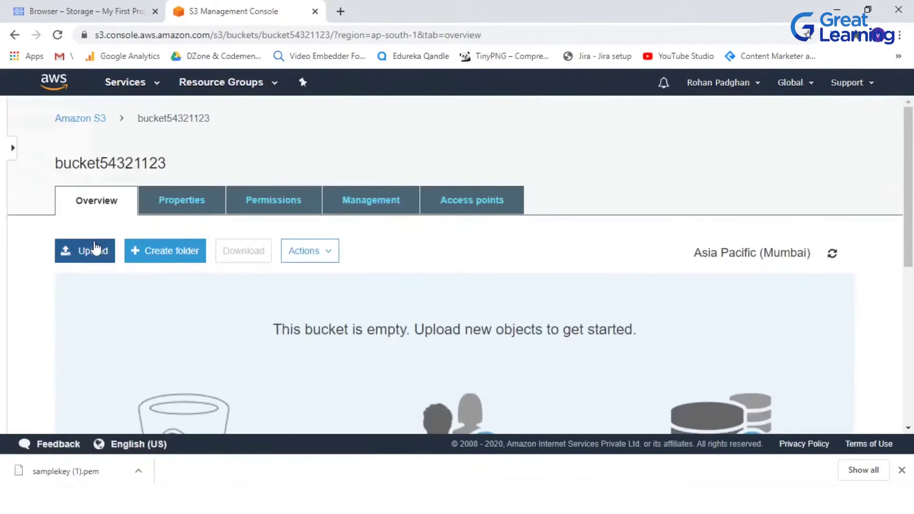
left_click(86, 251)
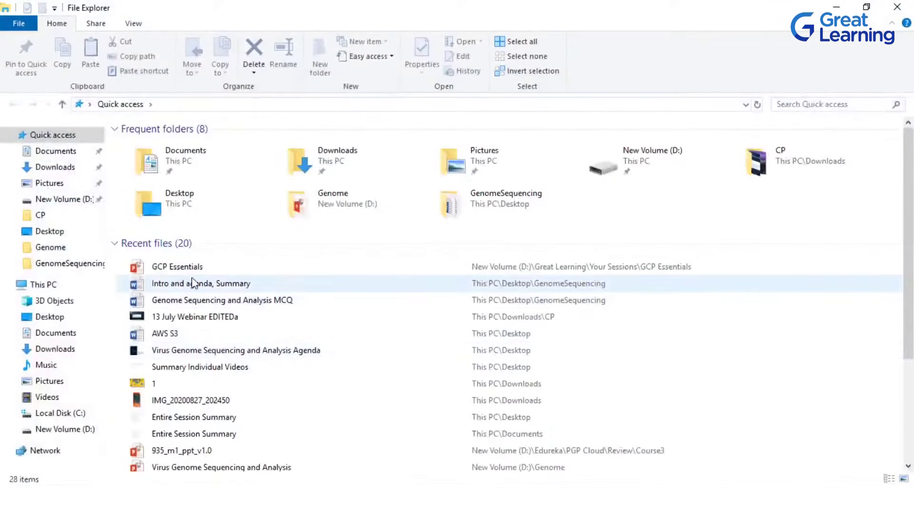
Step: Upload 1.jpg into bucket54321123 in S3 with default permissions
left_click_drag(164, 388, 434, 382)
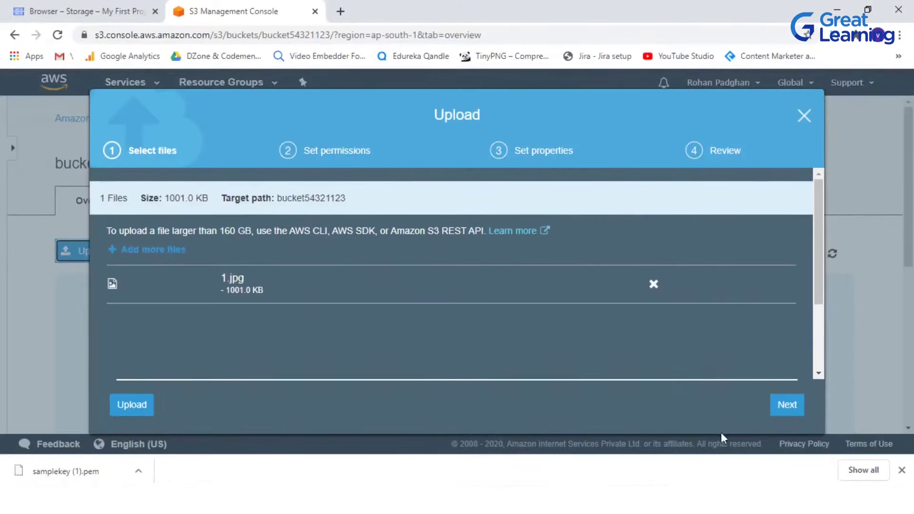
left_click(786, 404)
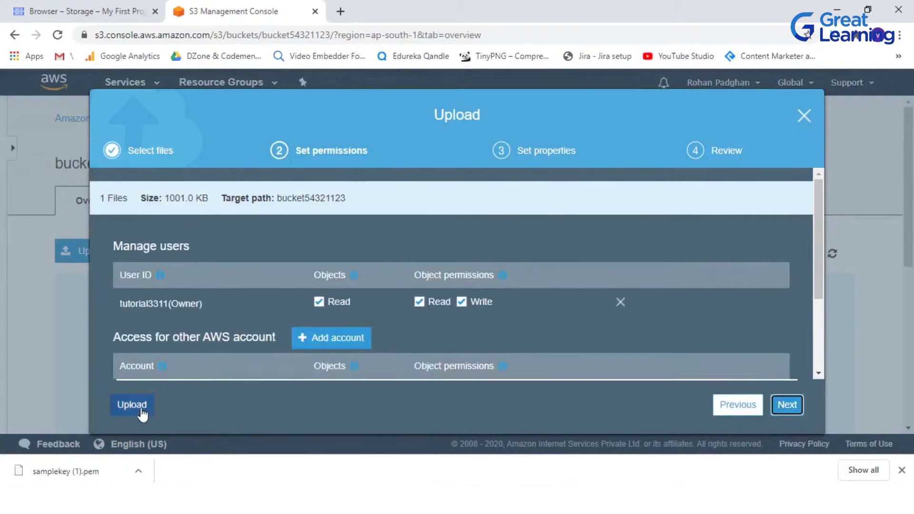
left_click(142, 408)
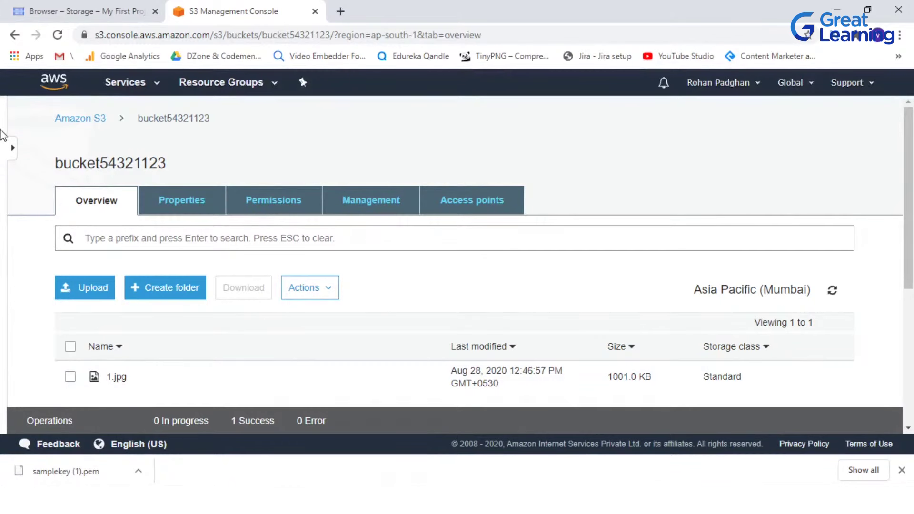
Step: Upload the image 1 from Downloads into GCP bucket54321
left_click(76, 11)
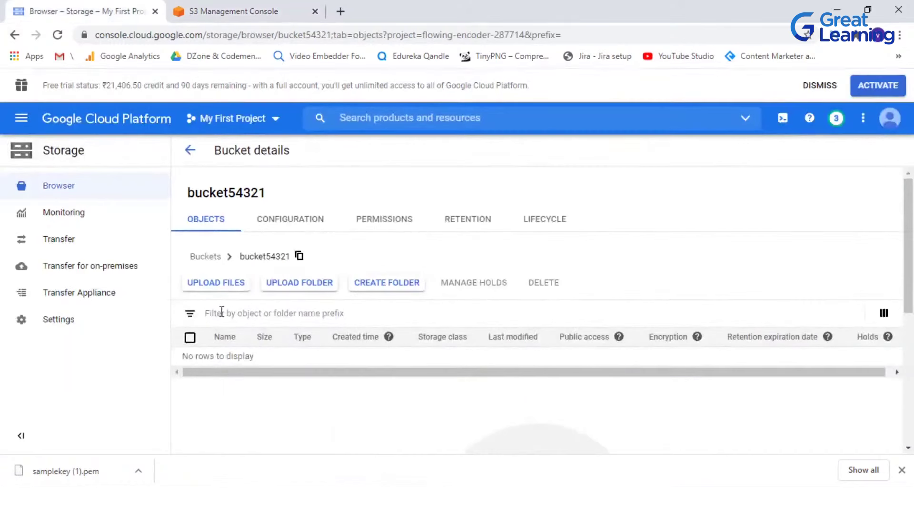
left_click(260, 259)
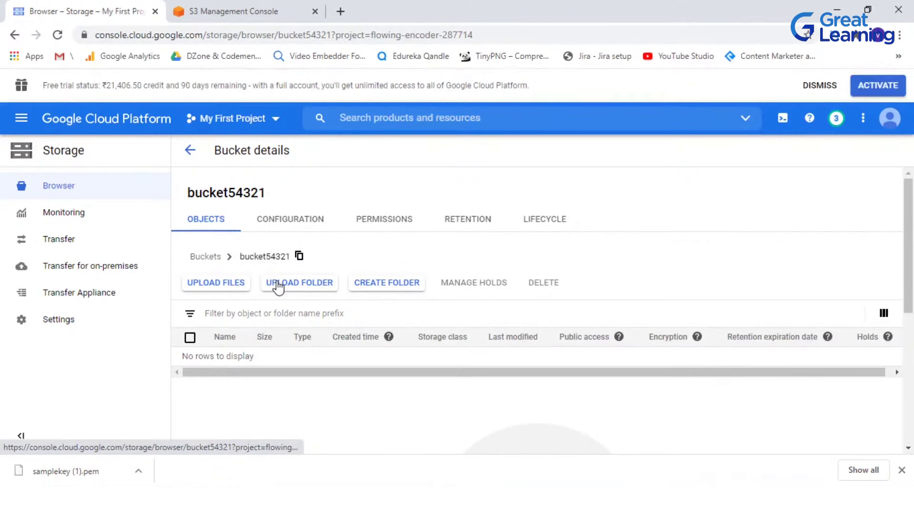
left_click(243, 284)
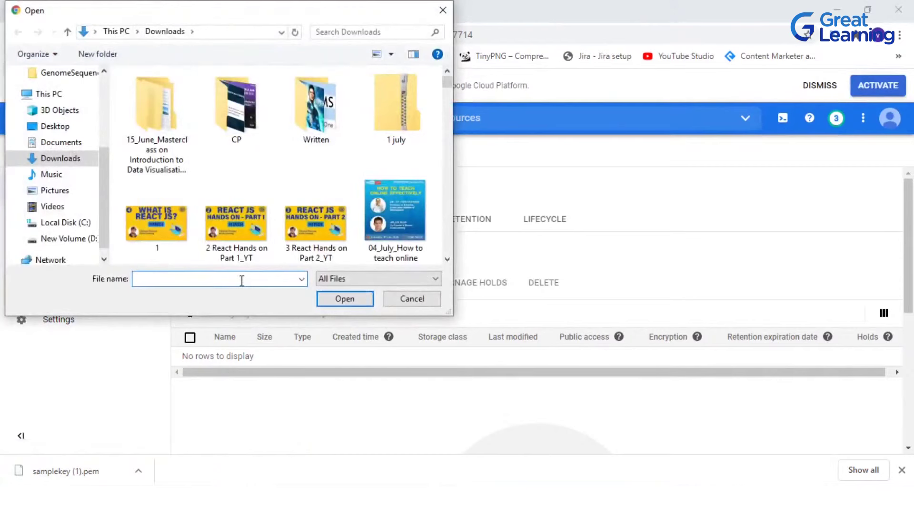
left_click(171, 237)
left_click(336, 298)
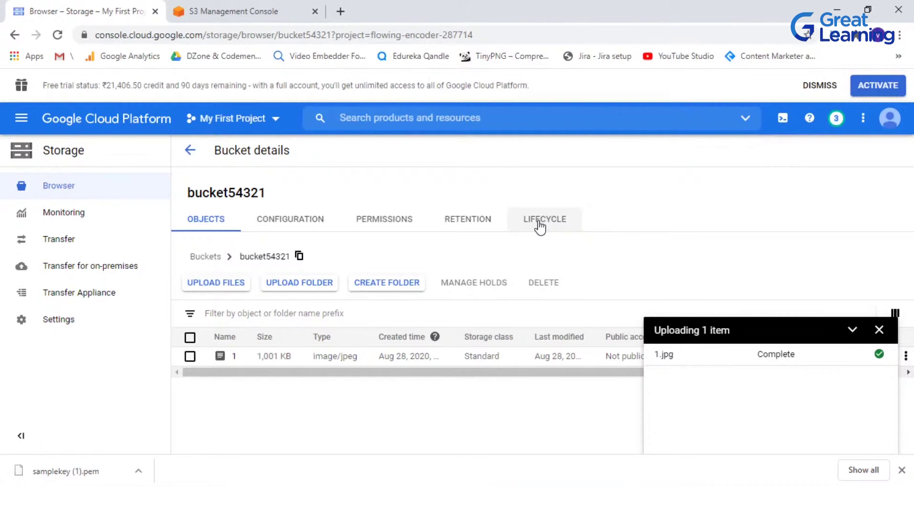
Step: Download and launch the EC2 Windows instance's remote desktop file, dismissing the credentials prompt
left_click(275, 11)
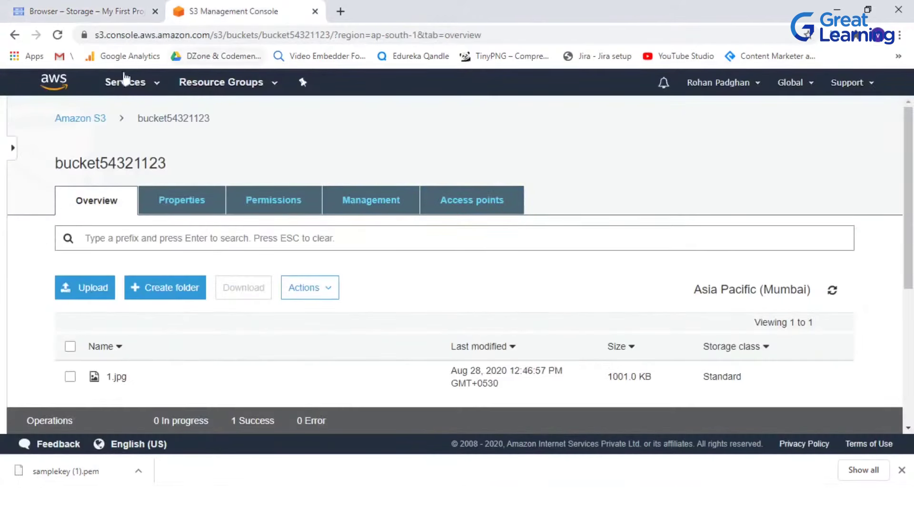
left_click(119, 86)
left_click(206, 190)
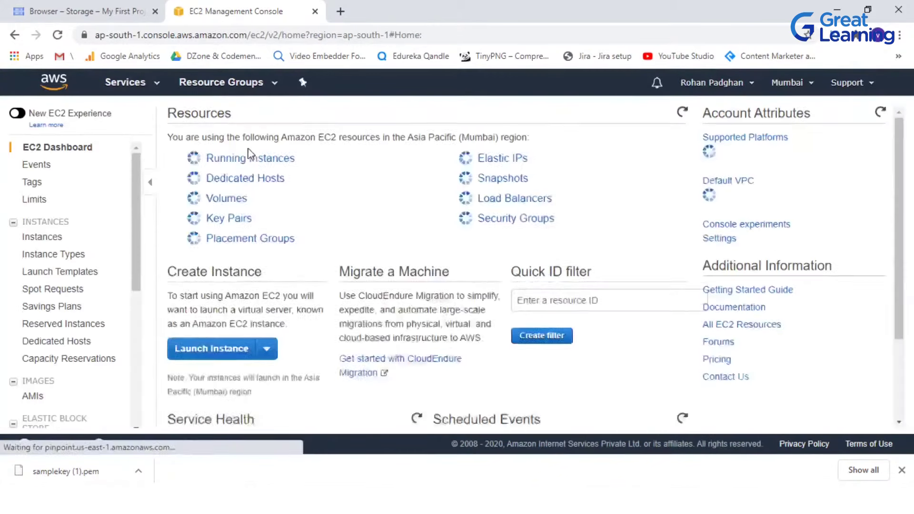
left_click(242, 159)
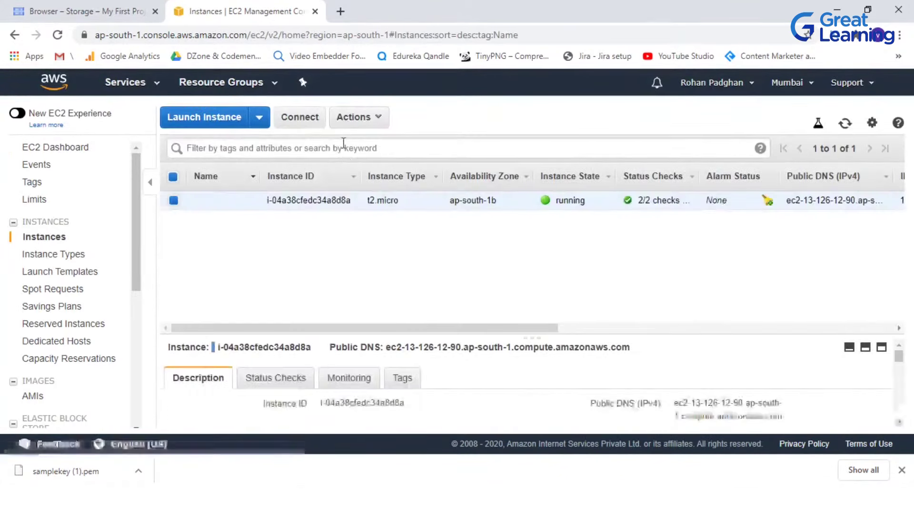
left_click(309, 127)
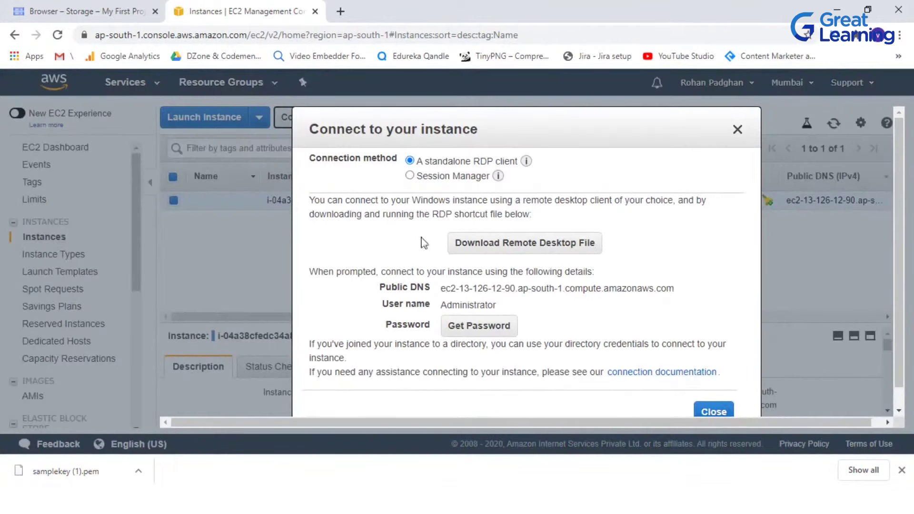
left_click(484, 248)
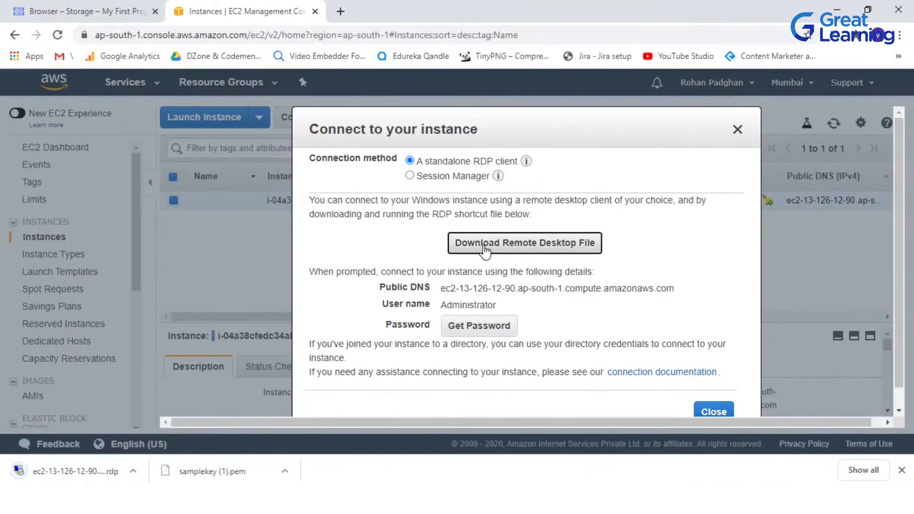
left_click(42, 474)
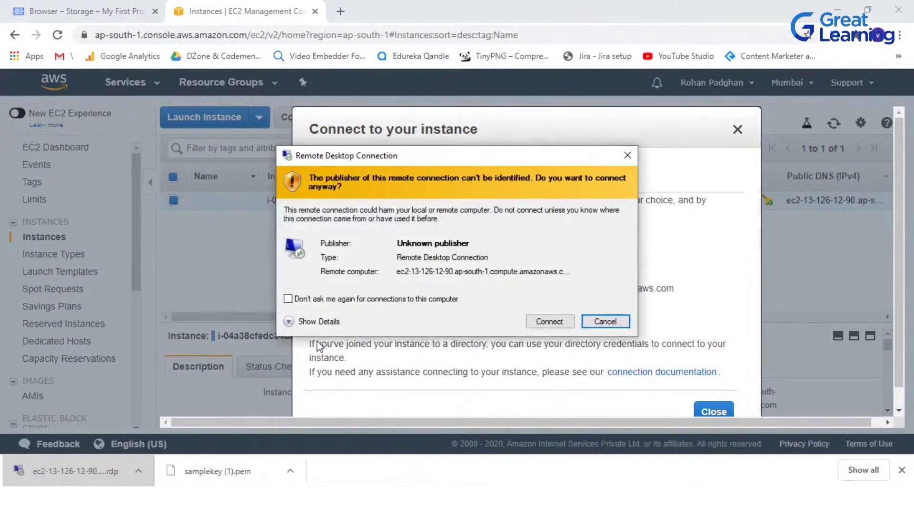
left_click(534, 323)
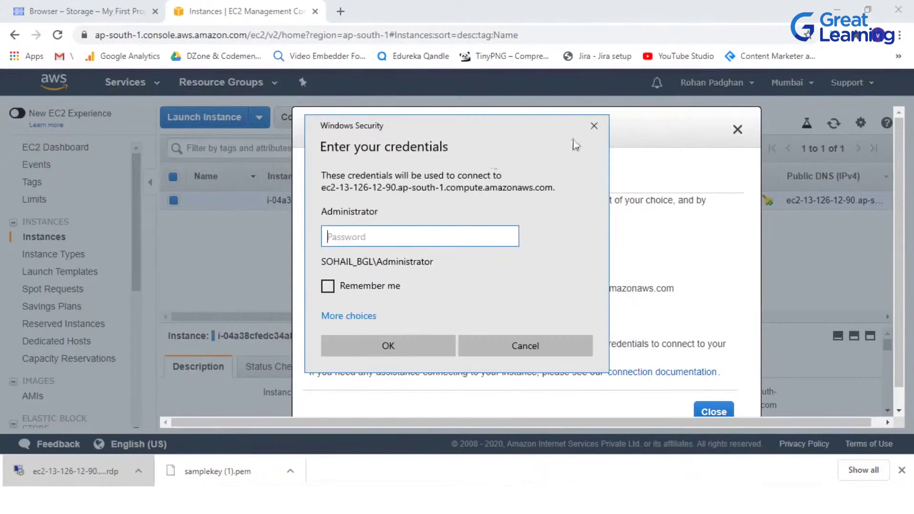
left_click(594, 126)
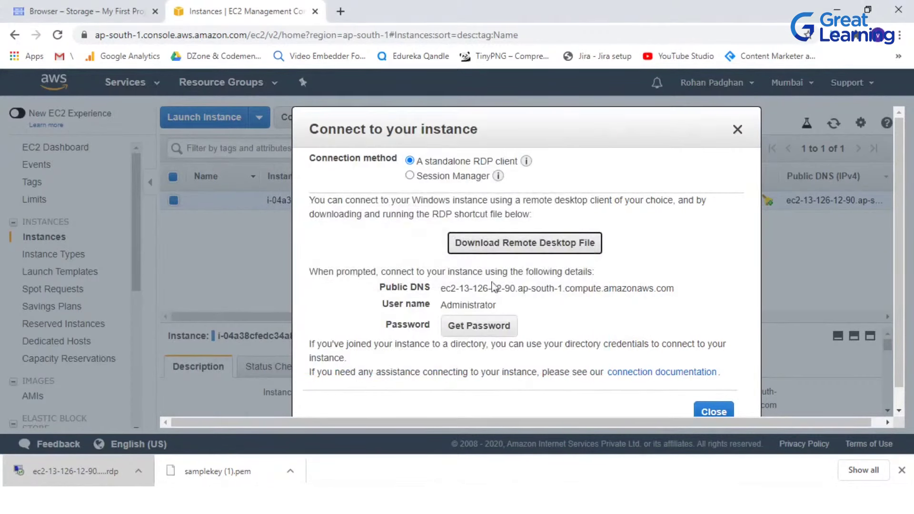
Step: Decrypt the Administrator password with the samplekey (1).pem key pair and copy it
left_click(479, 326)
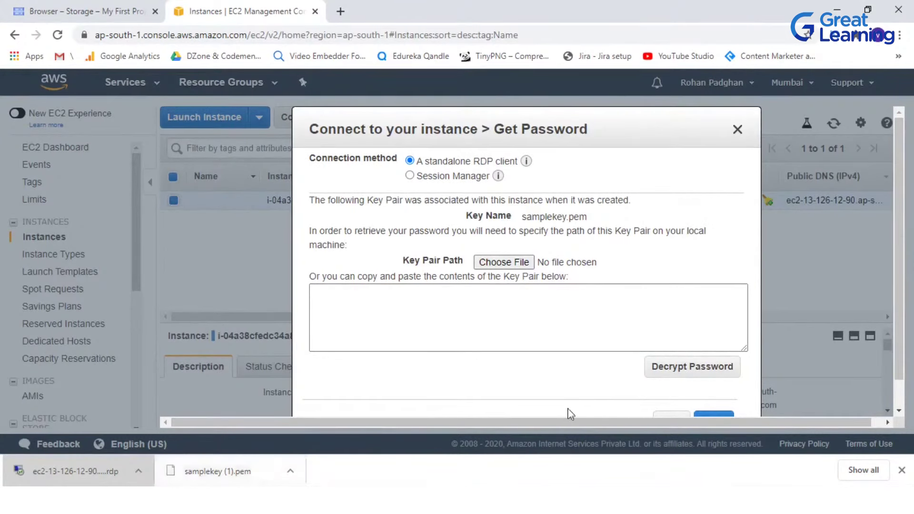
left_click(503, 262)
type("sampl")
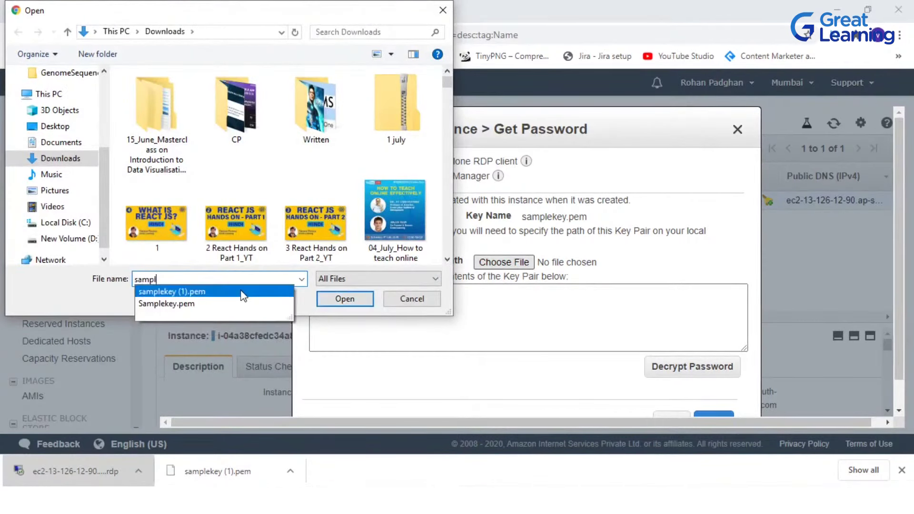
left_click(243, 292)
left_click(350, 300)
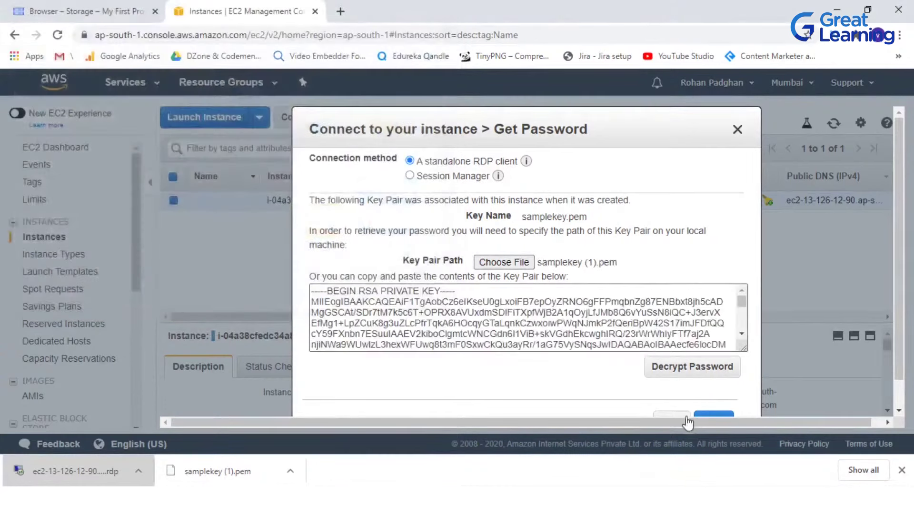
left_click(697, 374)
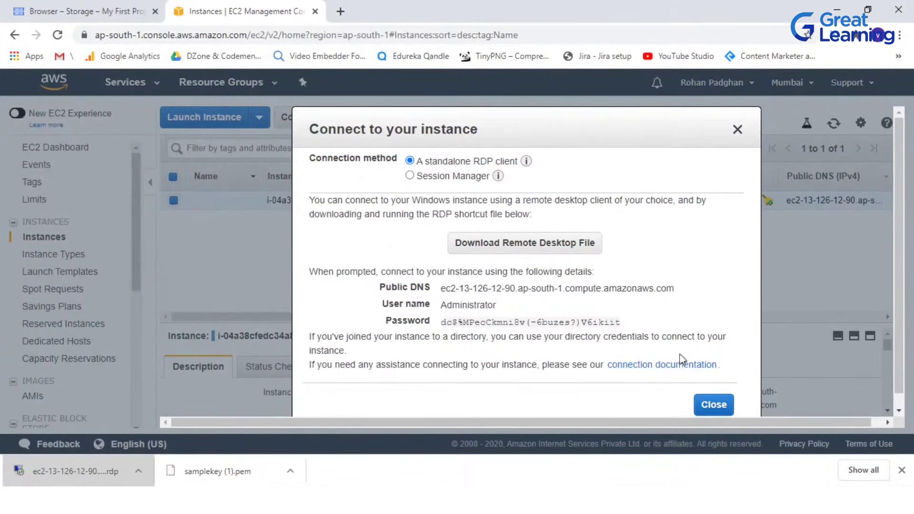
left_click(627, 323)
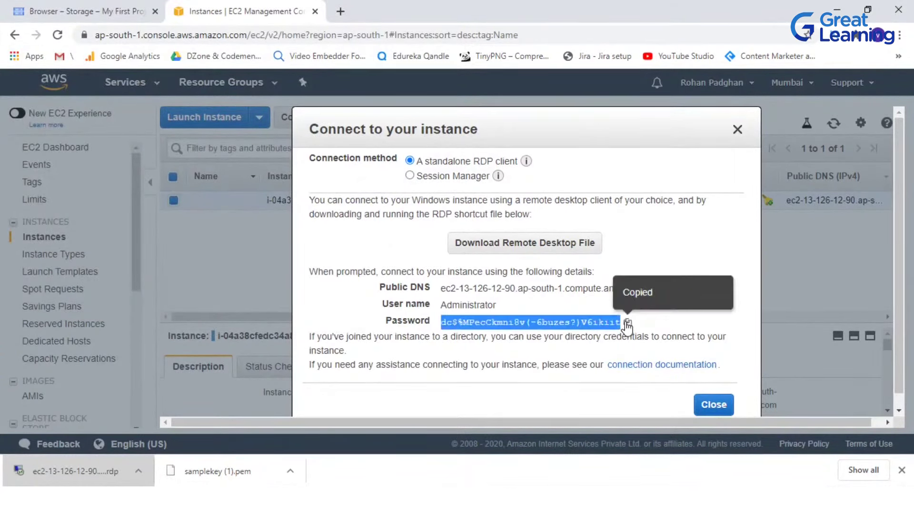
Step: Relaunch the remote desktop file and paste the Administrator password
left_click(75, 474)
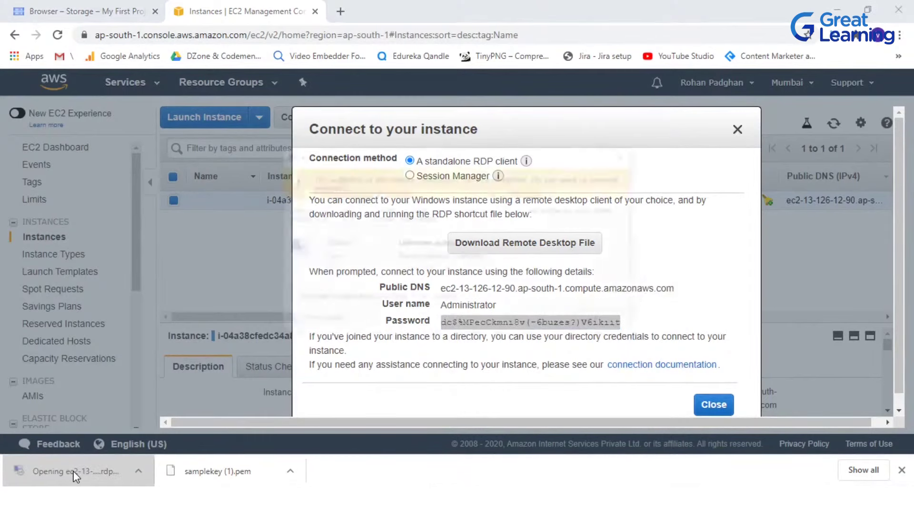
left_click(536, 322)
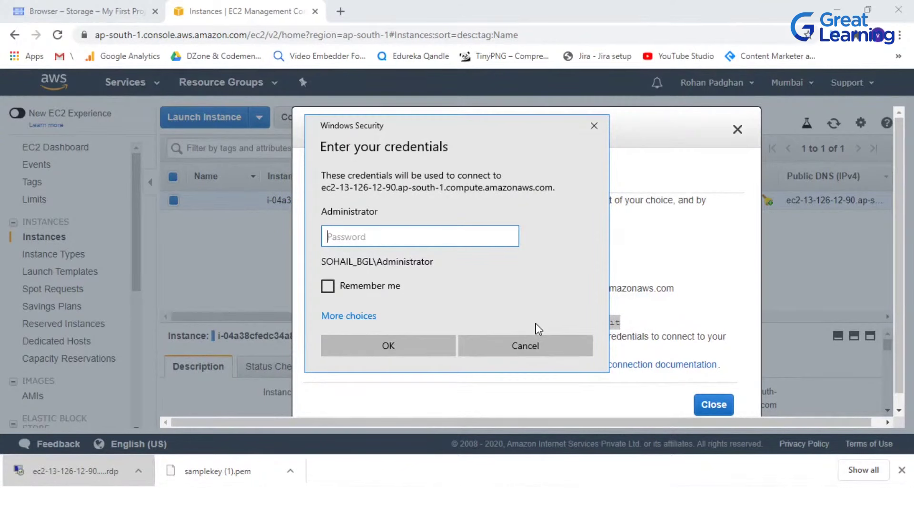
key("ctrl+v")
Step: Connect to the EC2 Windows Server desktop, accepting the certificate, and check the Start menu
left_click(413, 352)
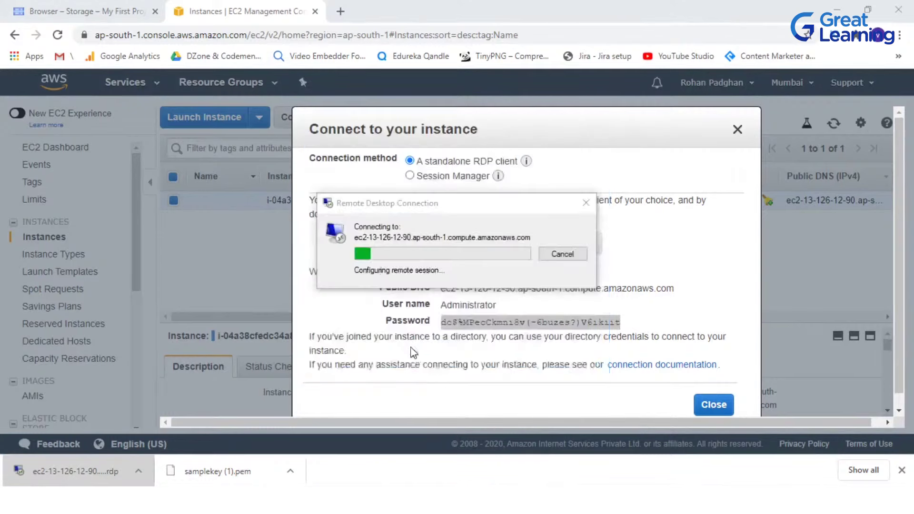
left_click(497, 358)
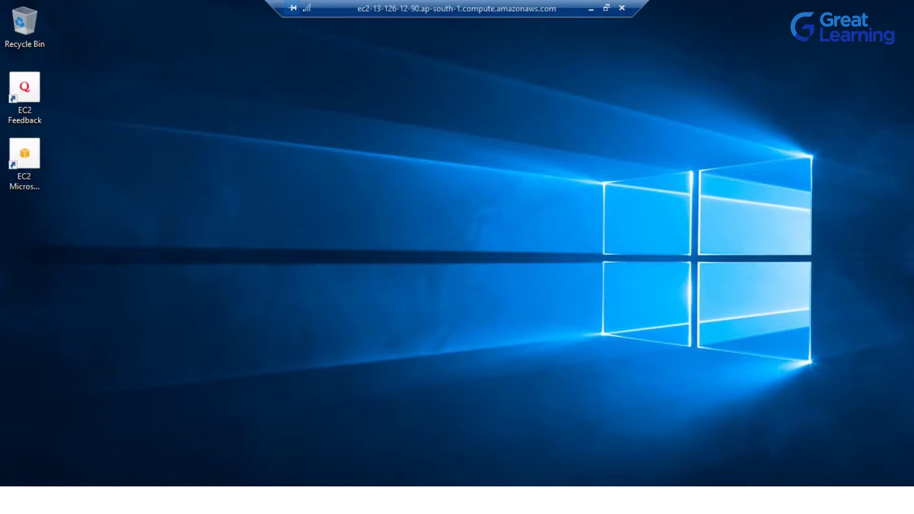
key("super")
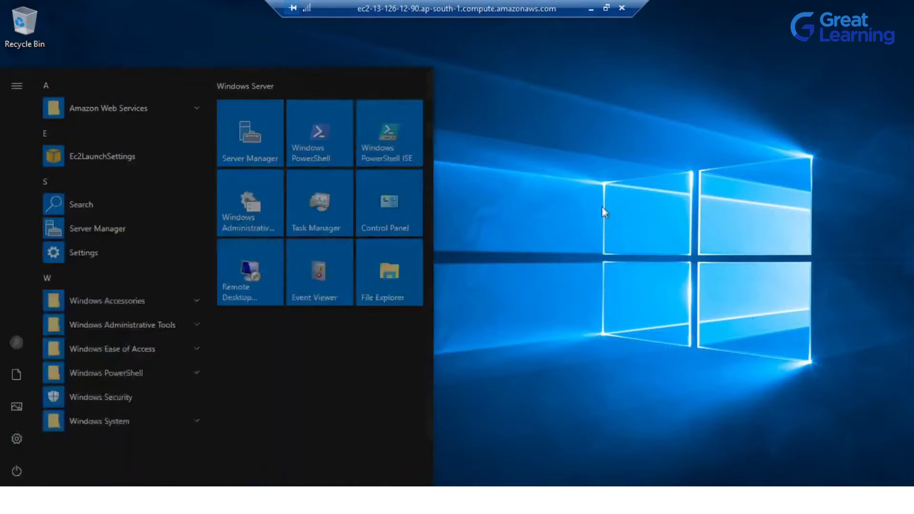
key("super")
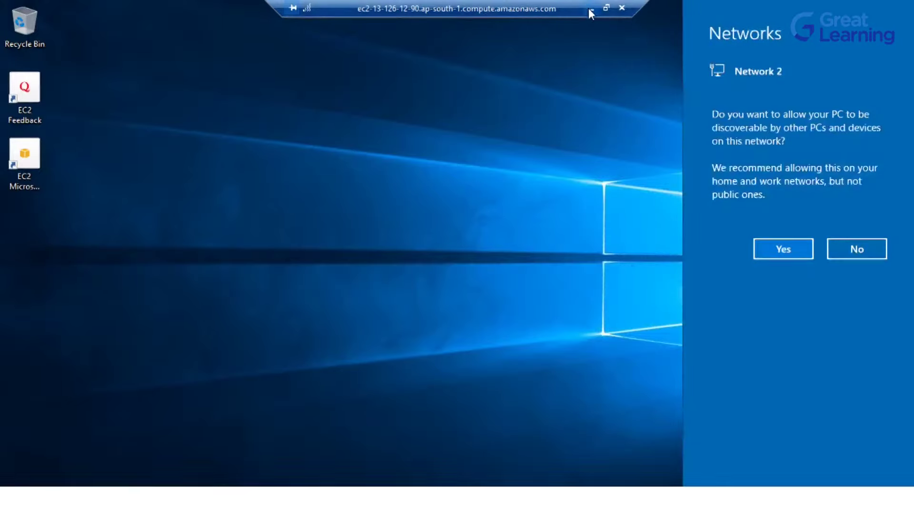
Step: Disconnect the remote desktop session from the connection bar
left_click(590, 8)
key("alt+Tab")
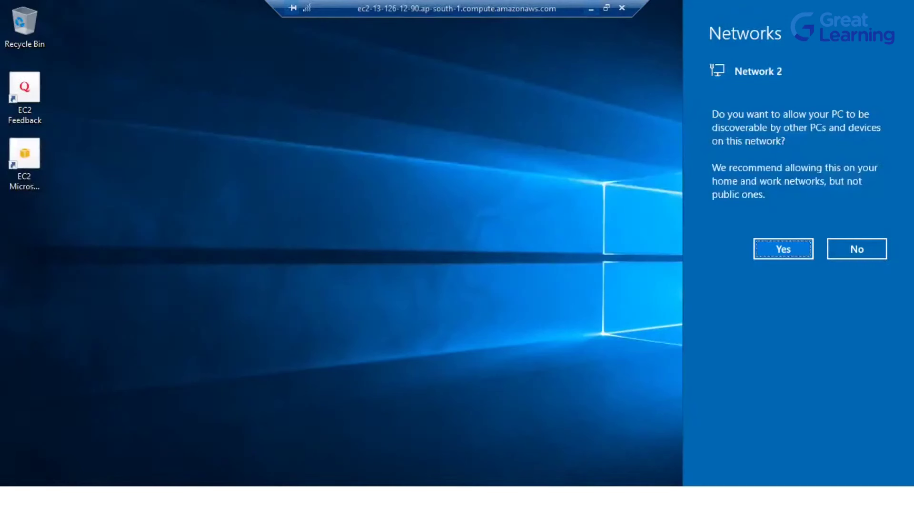
left_click(622, 8)
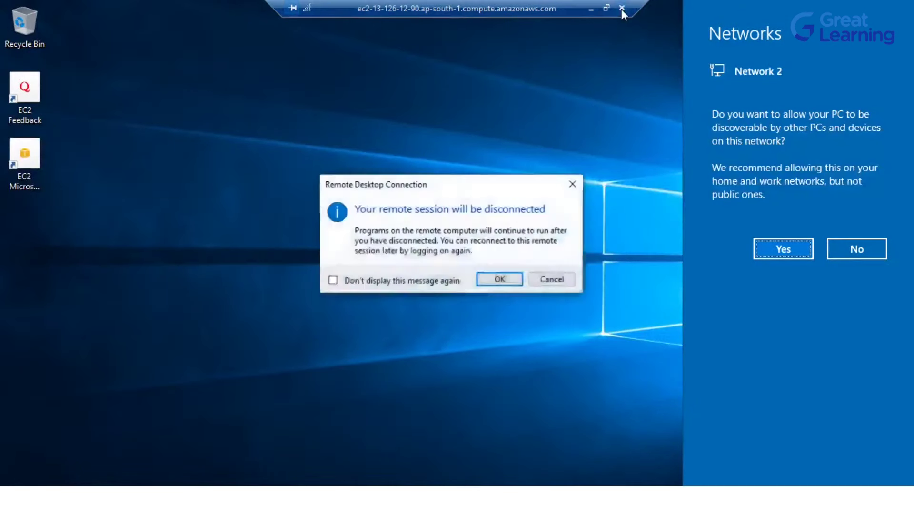
left_click(486, 280)
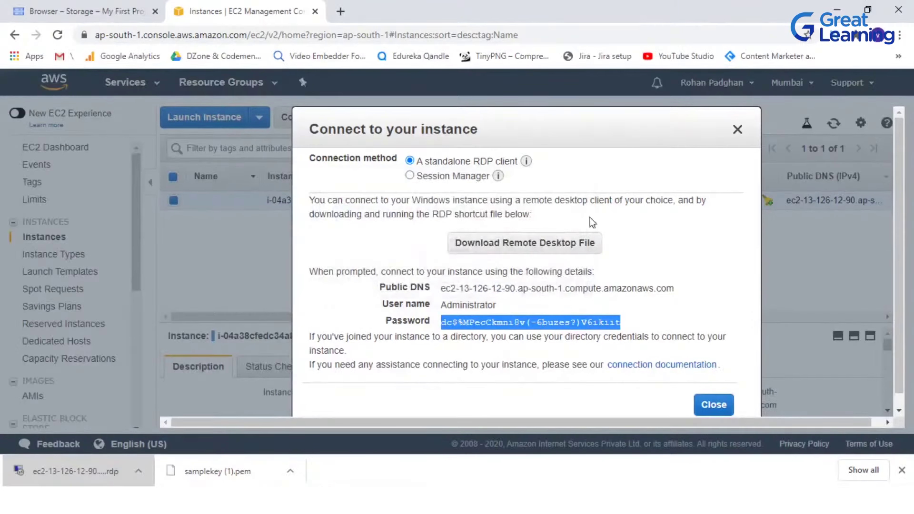
Step: Close the AWS connection details and go to Compute Engine VM instances in GCP
left_click(738, 131)
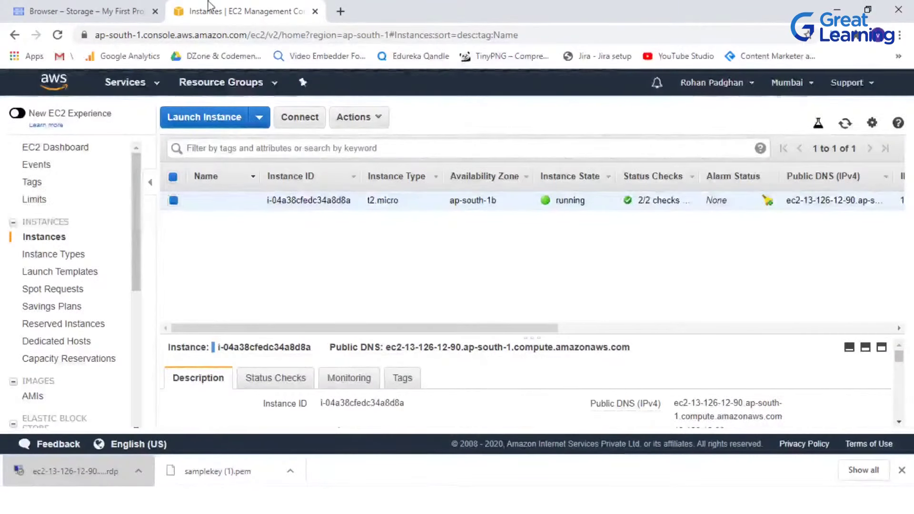
left_click(119, 11)
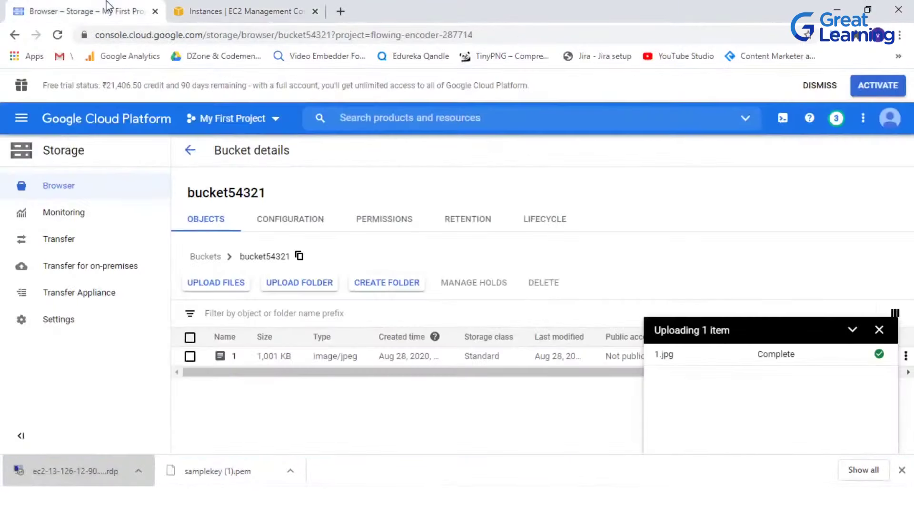
left_click(79, 128)
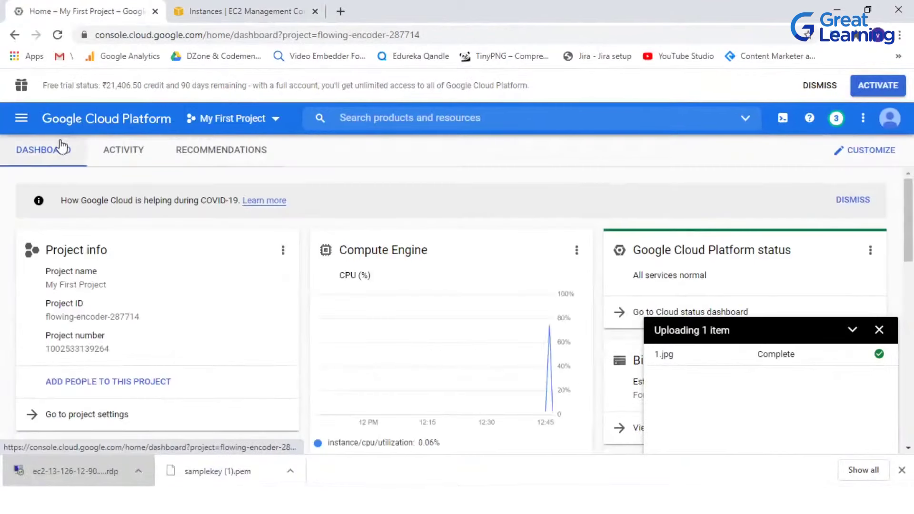
left_click(21, 118)
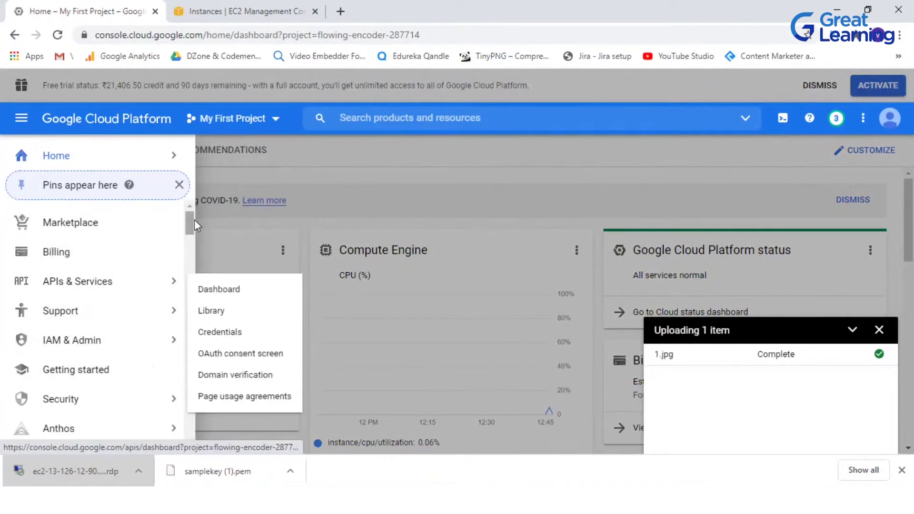
left_click_drag(194, 219, 191, 238)
mouse_move(95, 301)
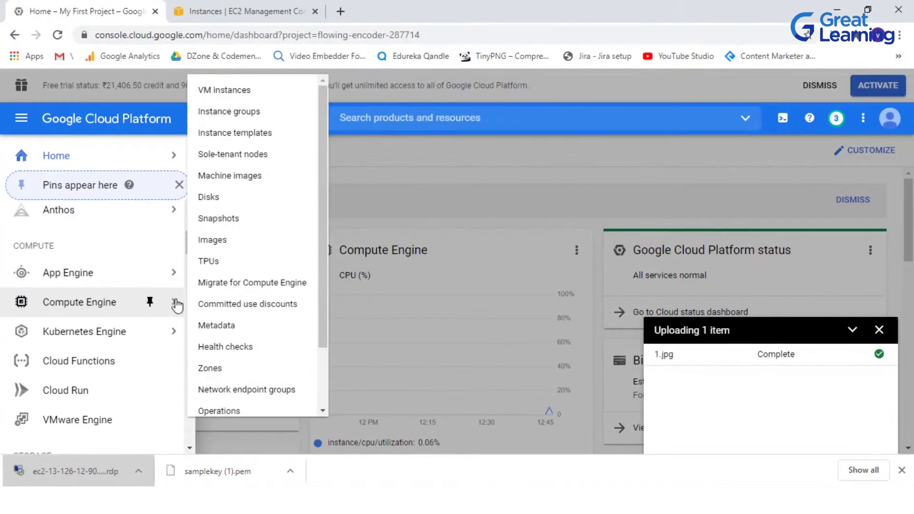
left_click(232, 89)
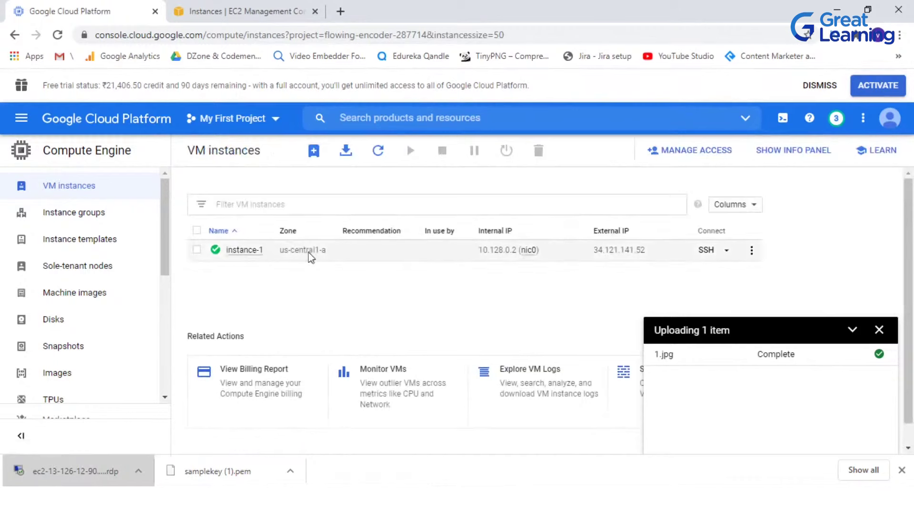
Step: Close the upload progress panel and review instance-1's available actions
left_click(876, 329)
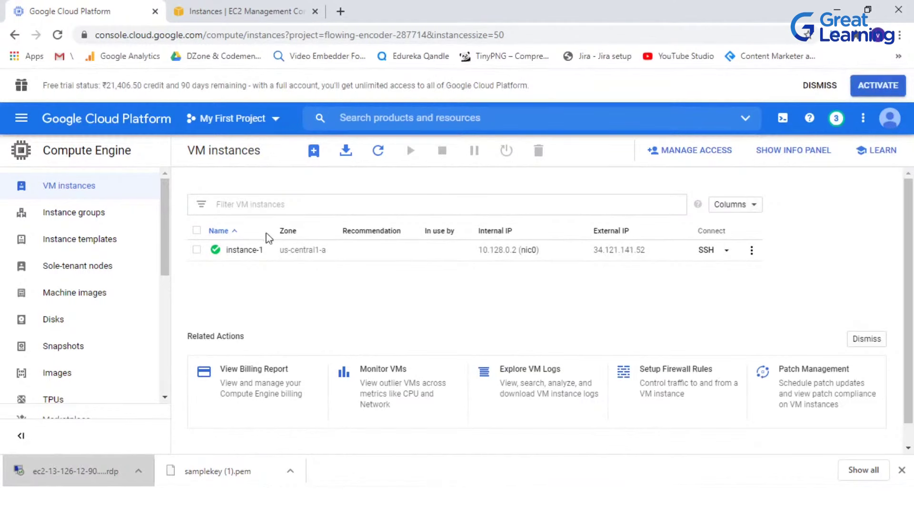
left_click(750, 251)
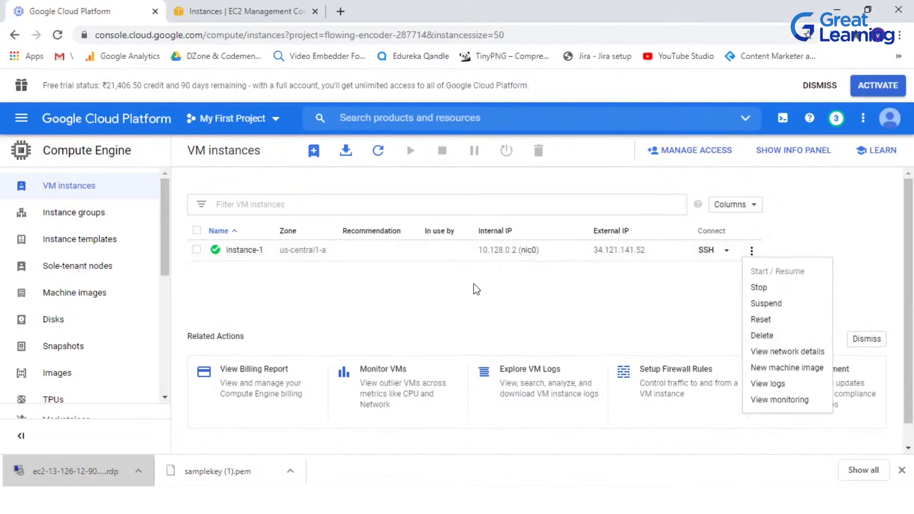
left_click(462, 301)
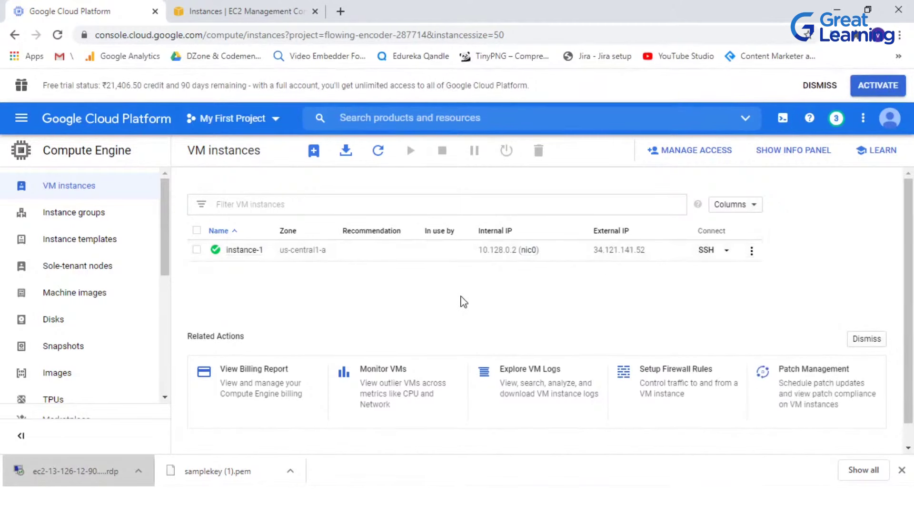
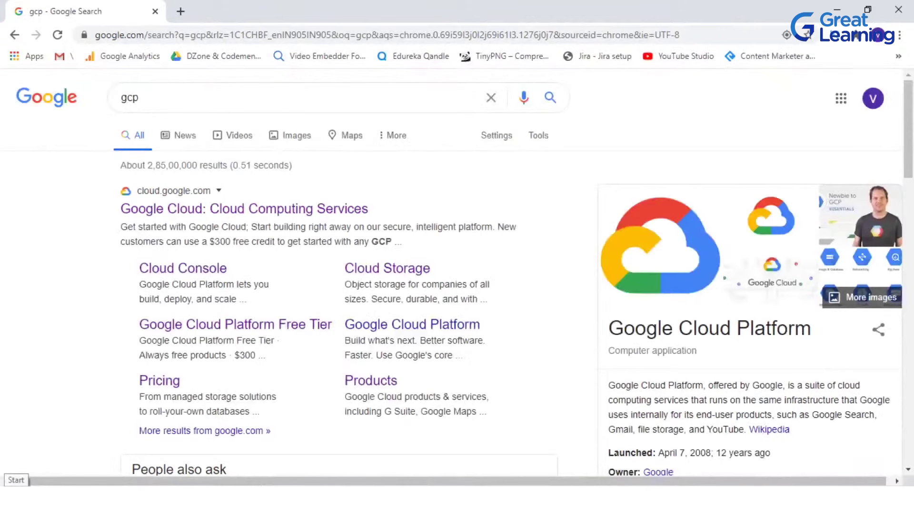
Step: Follow the Google Cloud search result to the Console dashboard for My First Project
left_click(249, 209)
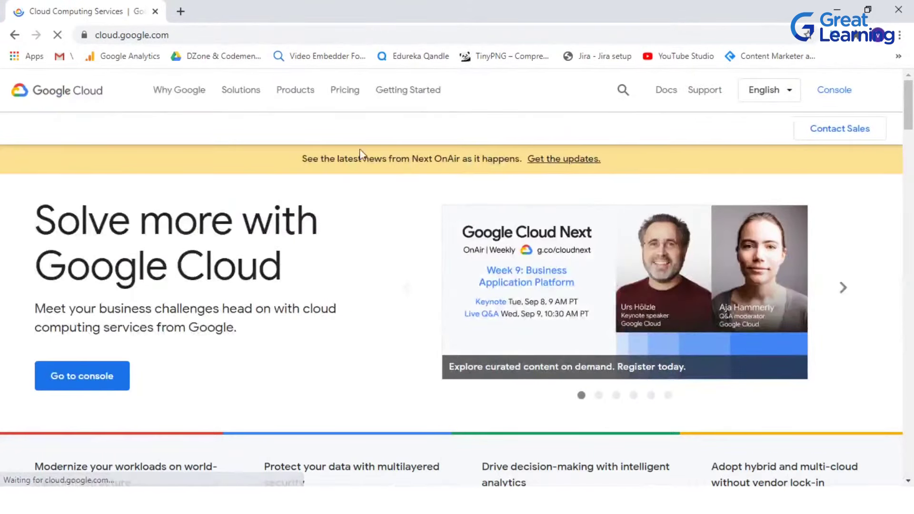
left_click(839, 96)
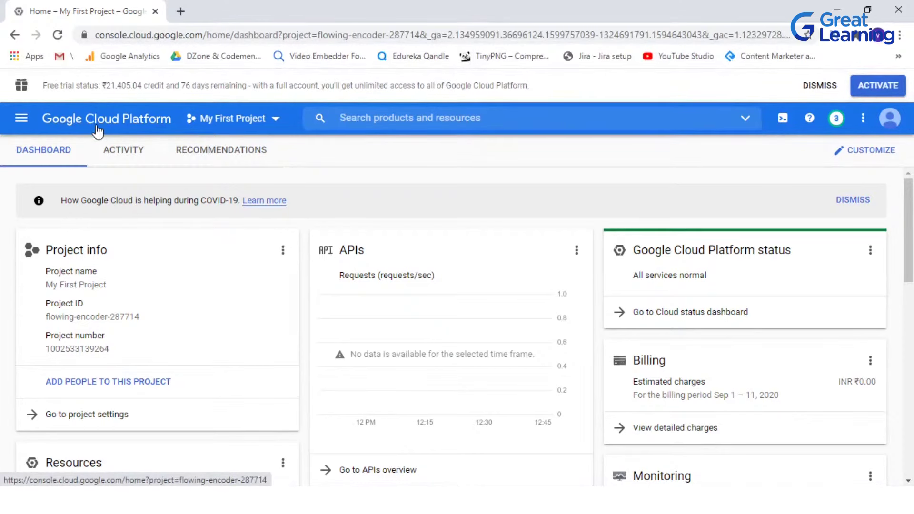
Step: Open Storage > Browser from the navigation menu to list the project's buckets
left_click(22, 119)
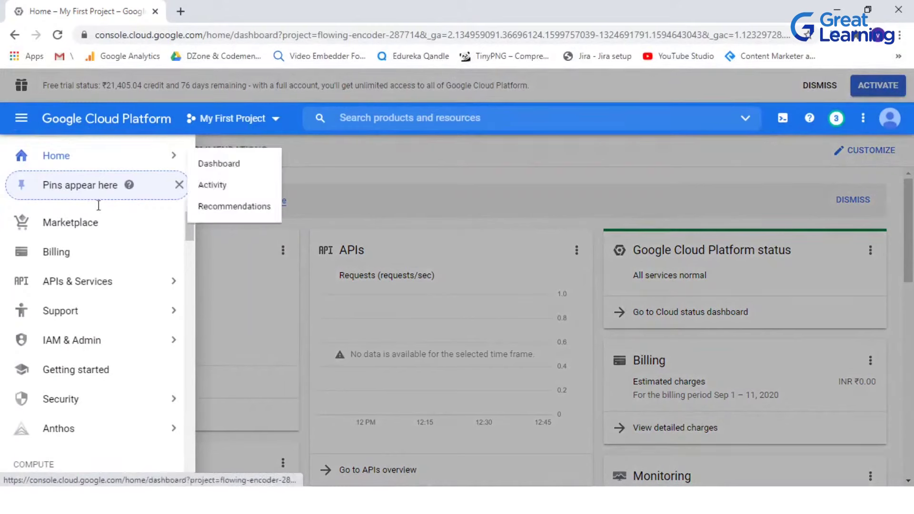
left_click_drag(192, 216, 195, 262)
mouse_move(175, 298)
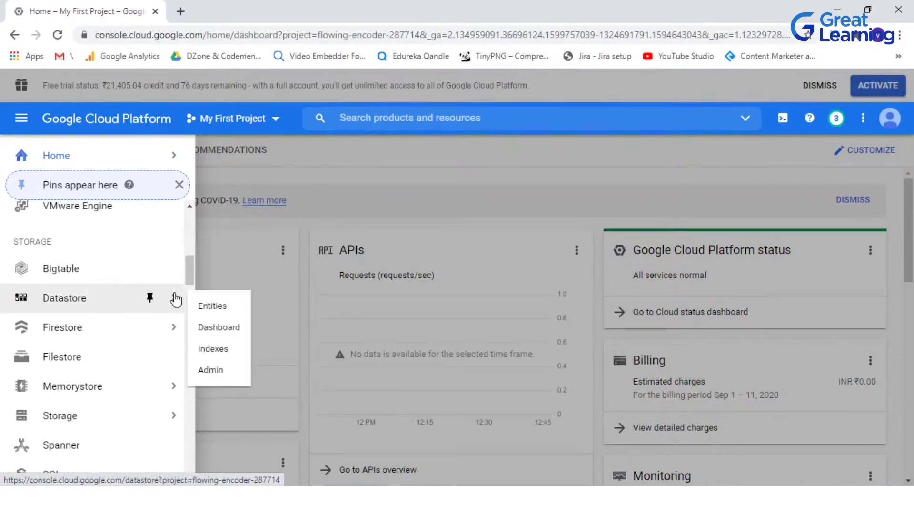
mouse_move(145, 331)
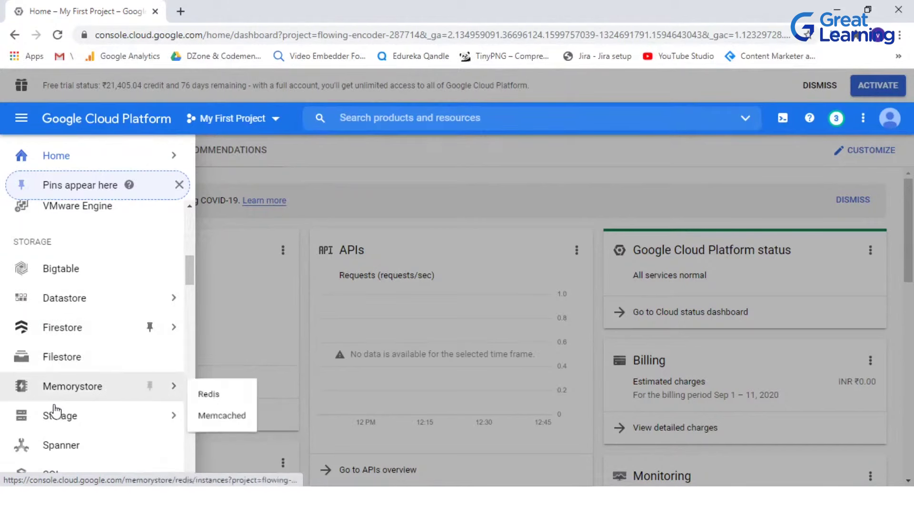
mouse_move(108, 414)
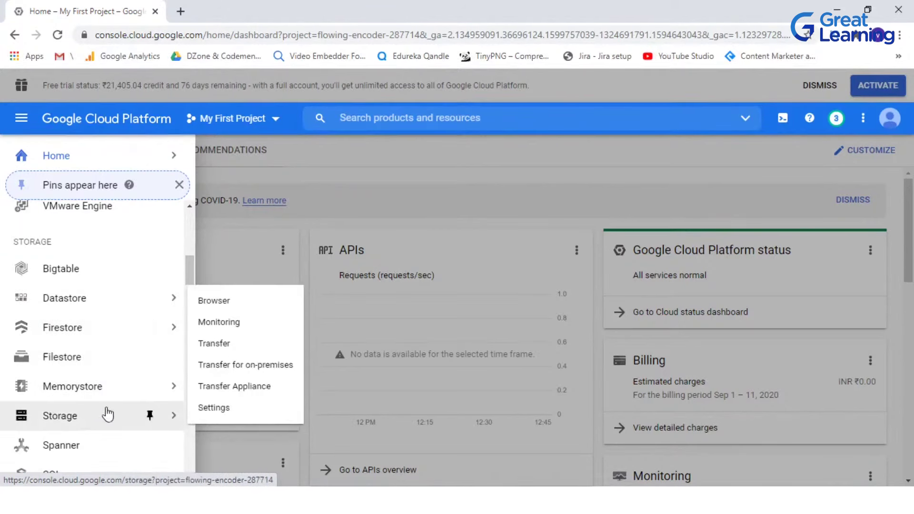
left_click(175, 419)
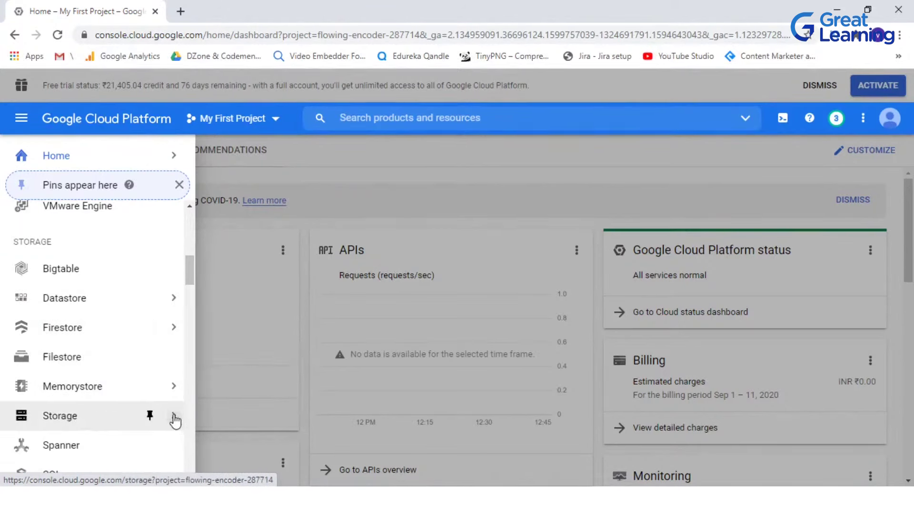
left_click(174, 421)
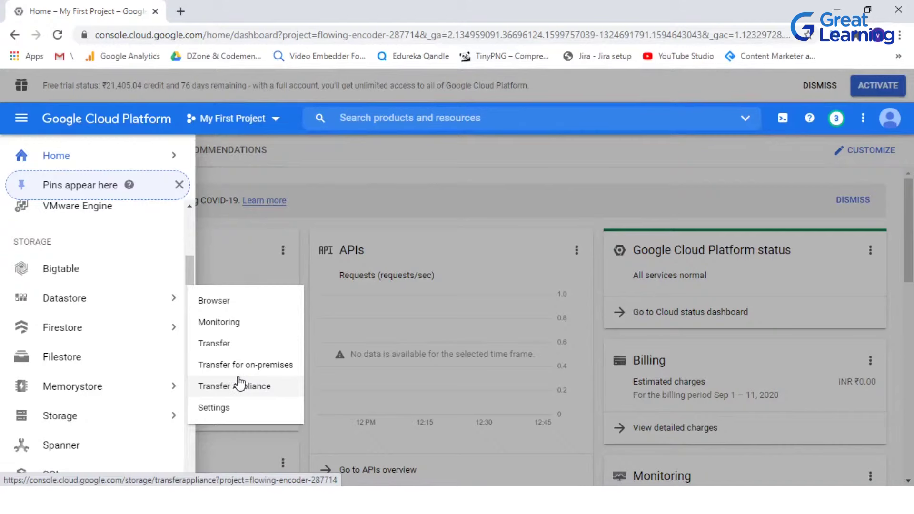
left_click(217, 302)
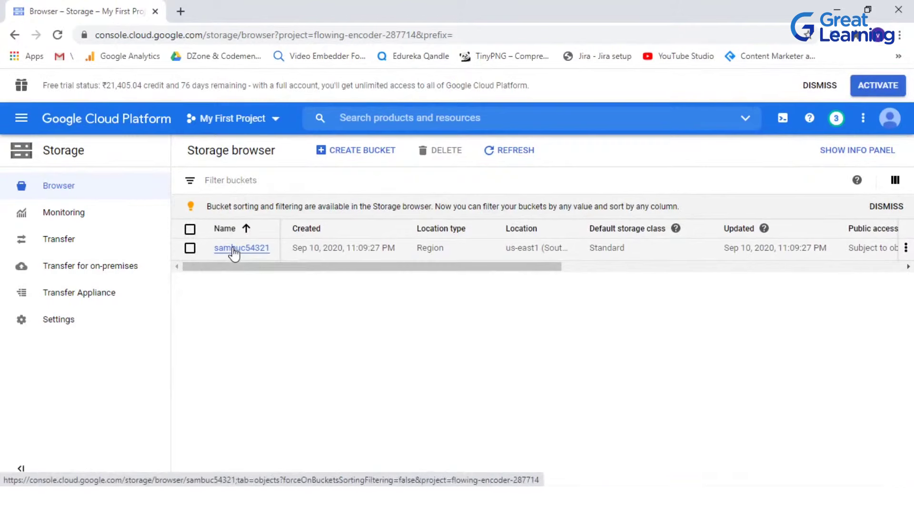
Step: Delete the bucket sambuc54321, typing its name to confirm the deletion
left_click(189, 248)
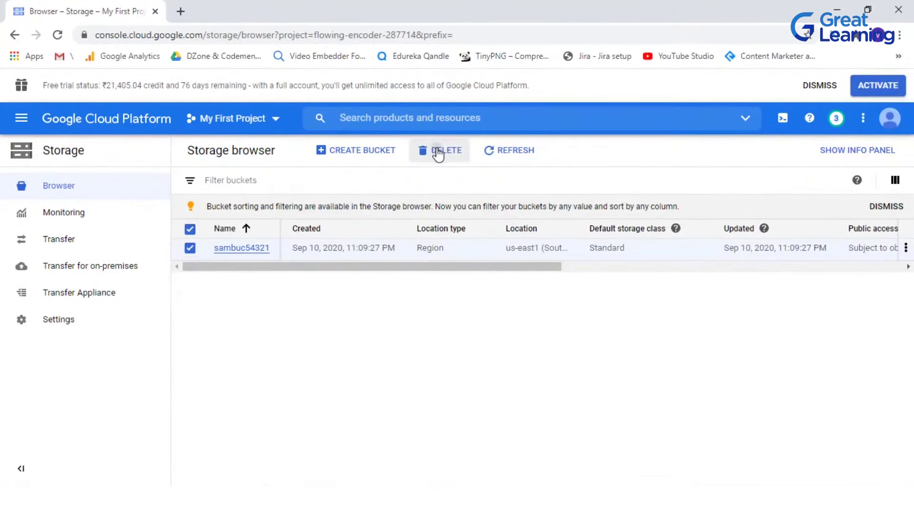
left_click(435, 152)
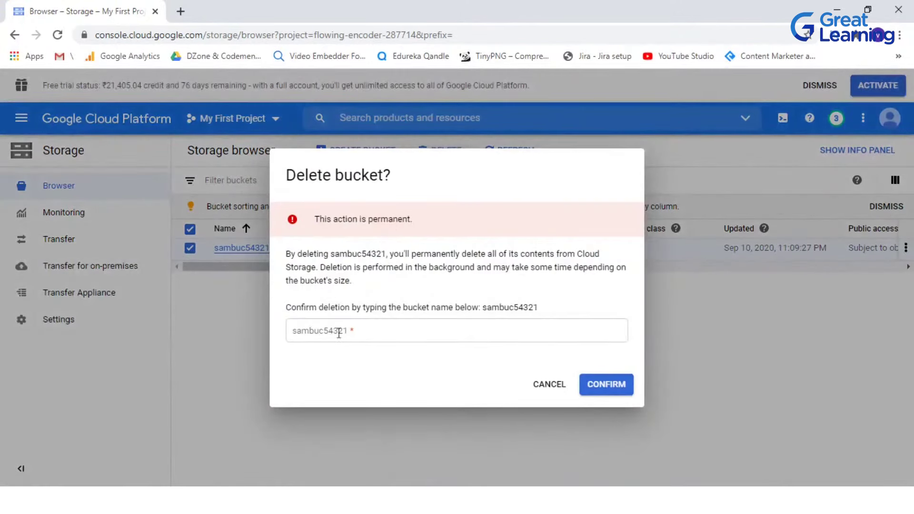
left_click(360, 336)
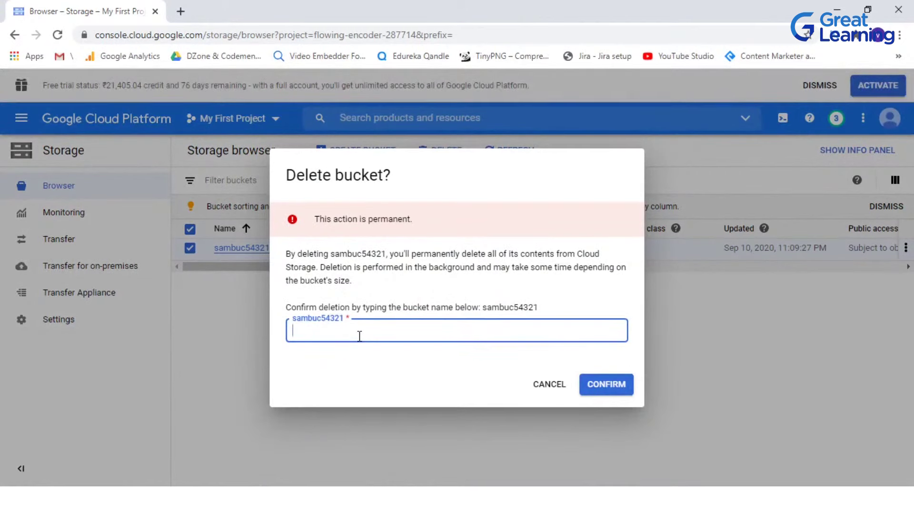
type("sambuc54321")
left_click(596, 383)
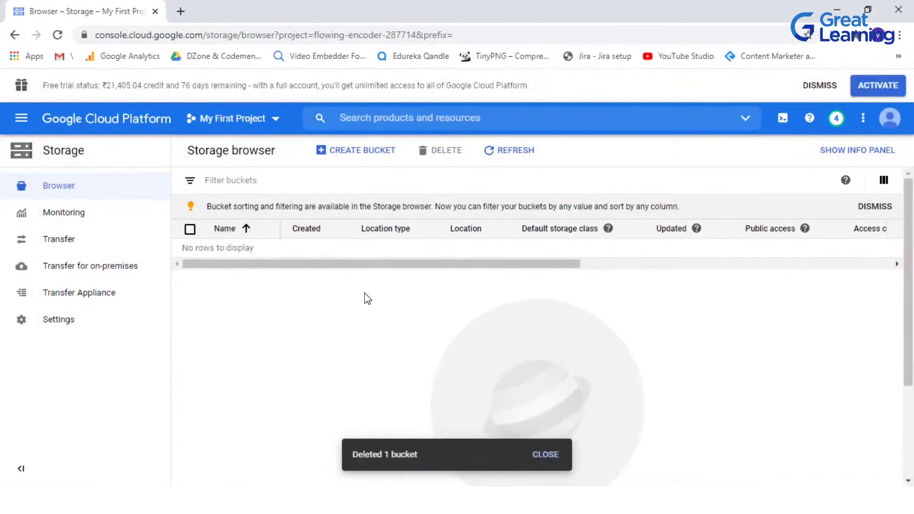
Step: Start a new bucket named demofortoday4321 and continue to the location step
left_click(344, 151)
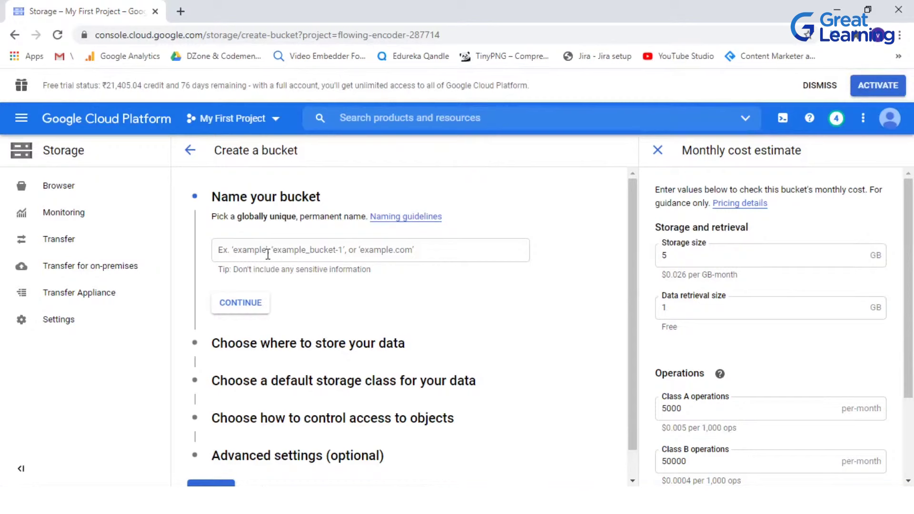
left_click(268, 255)
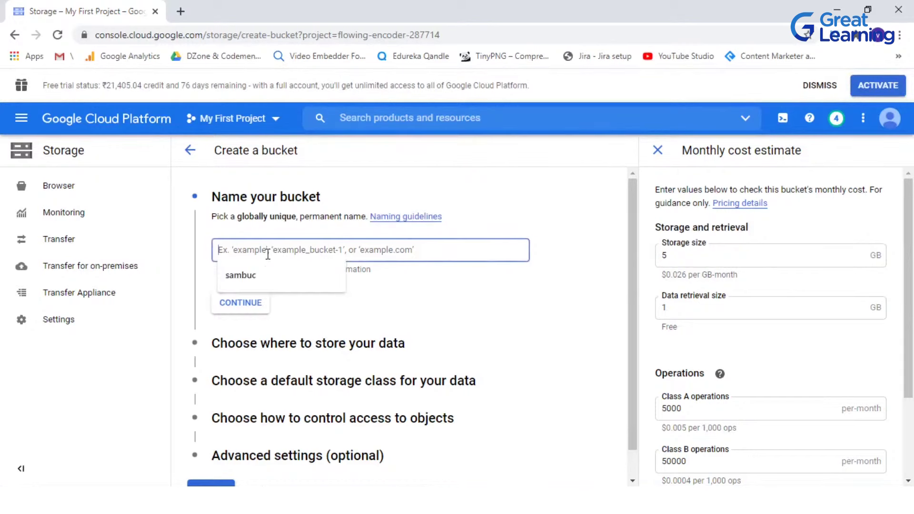
type("de")
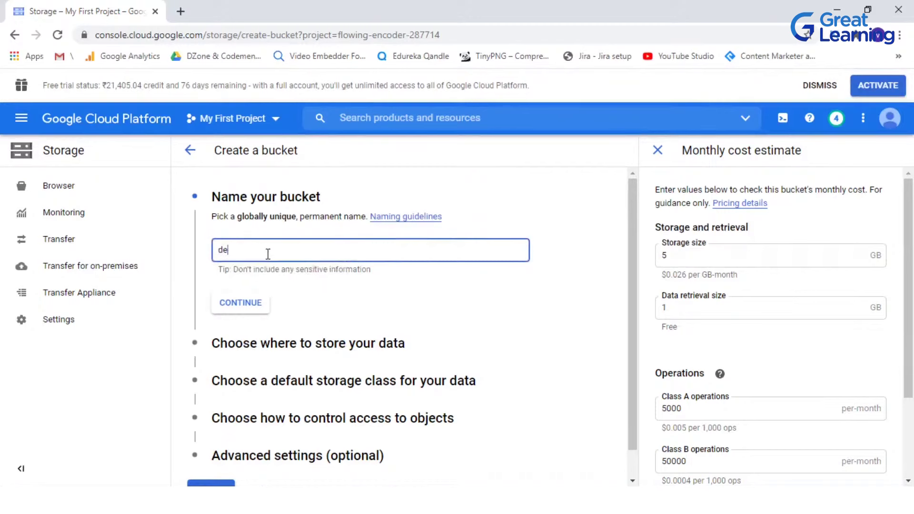
type("mofortoday4321")
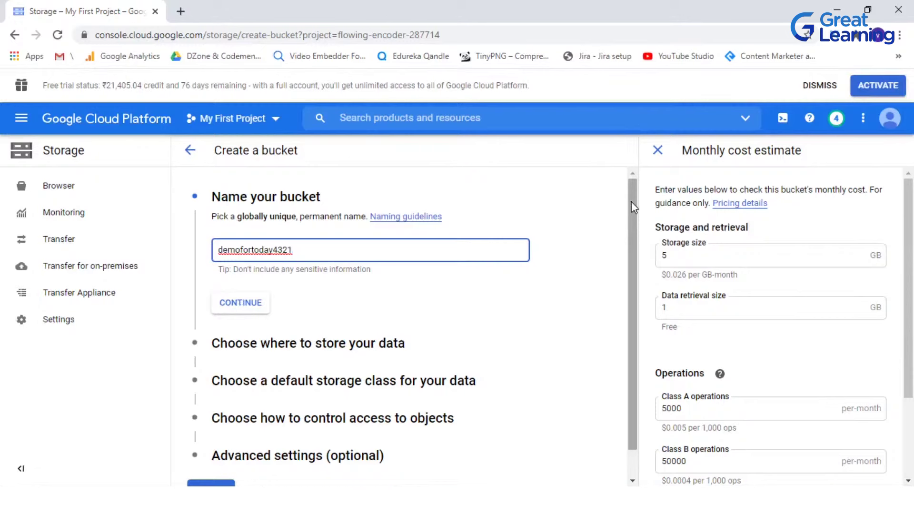
right_click(630, 262)
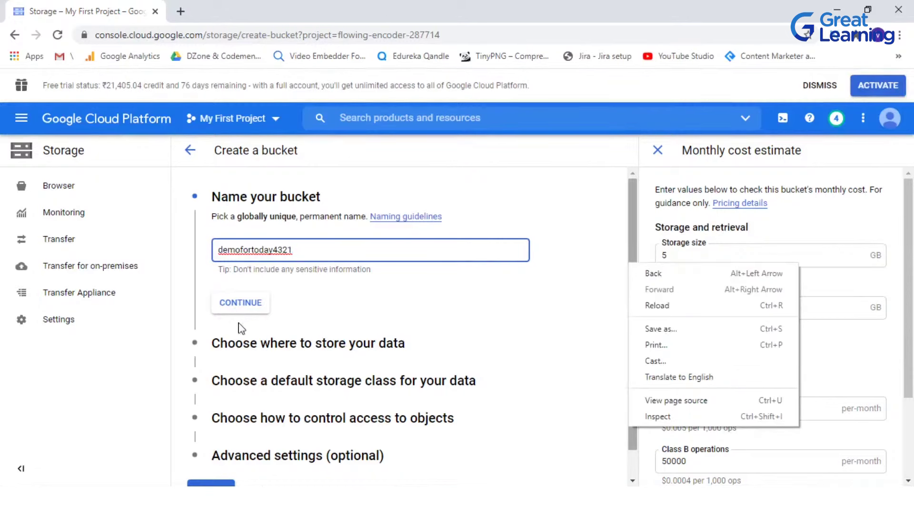
left_click(229, 310)
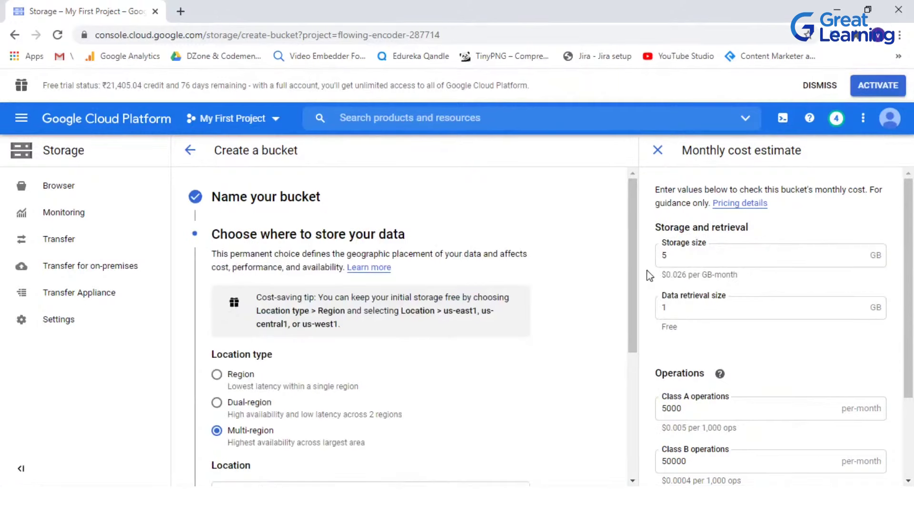
Step: Store the bucket in a single Region, us-east1 (South Carolina), and continue
right_click(637, 309)
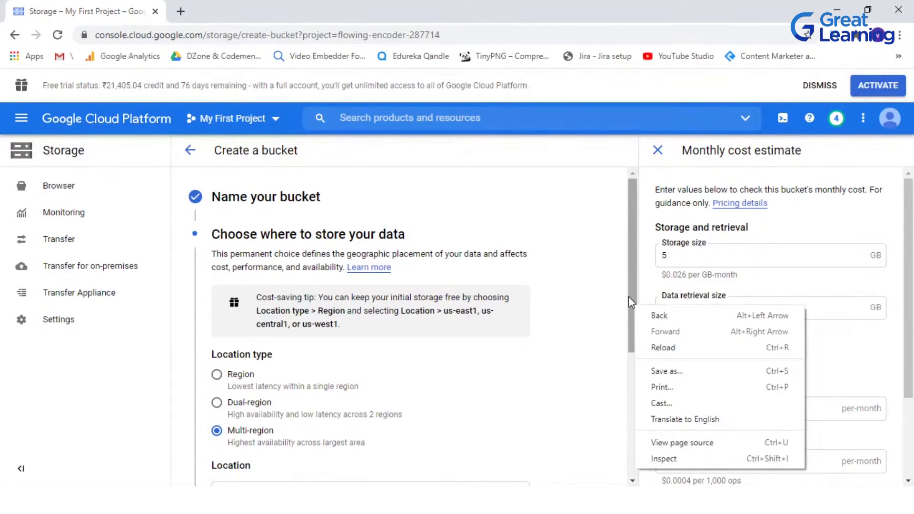
left_click(628, 296)
left_click_drag(628, 296, 629, 365)
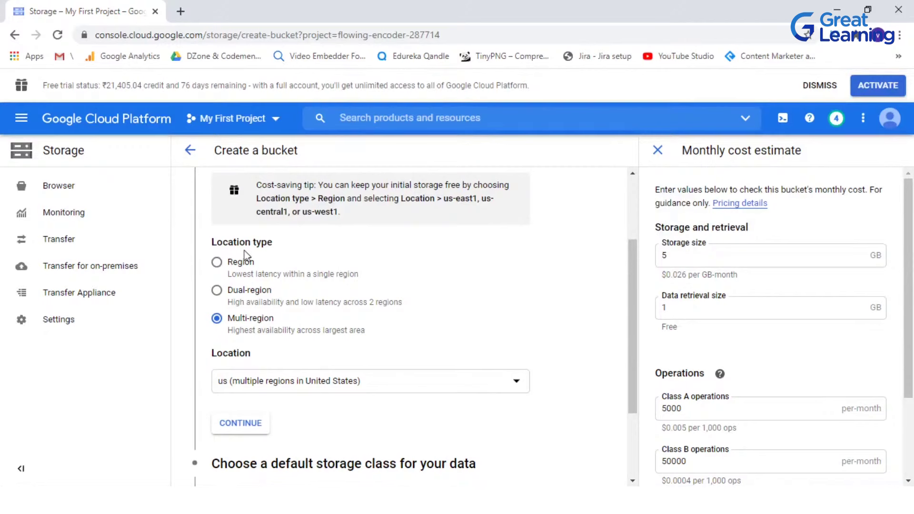
left_click(217, 262)
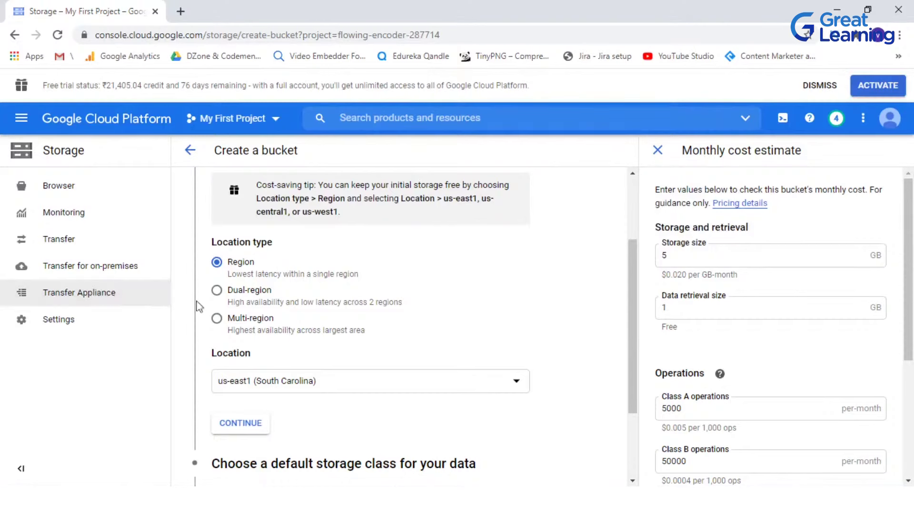
left_click_drag(627, 265, 626, 337)
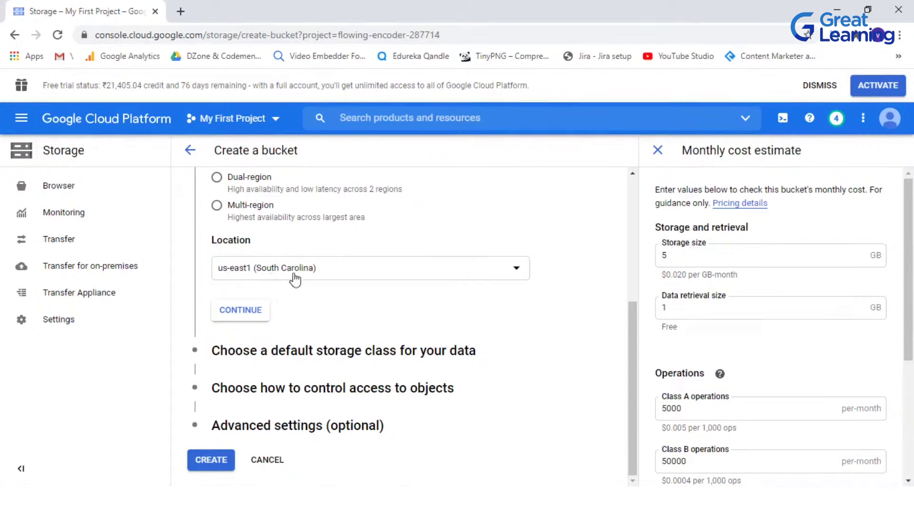
left_click(229, 316)
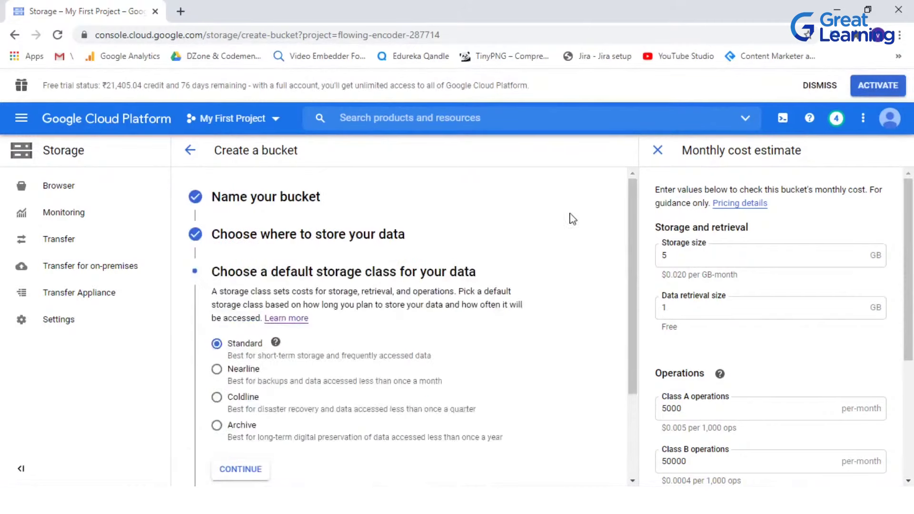
left_click_drag(628, 211, 632, 284)
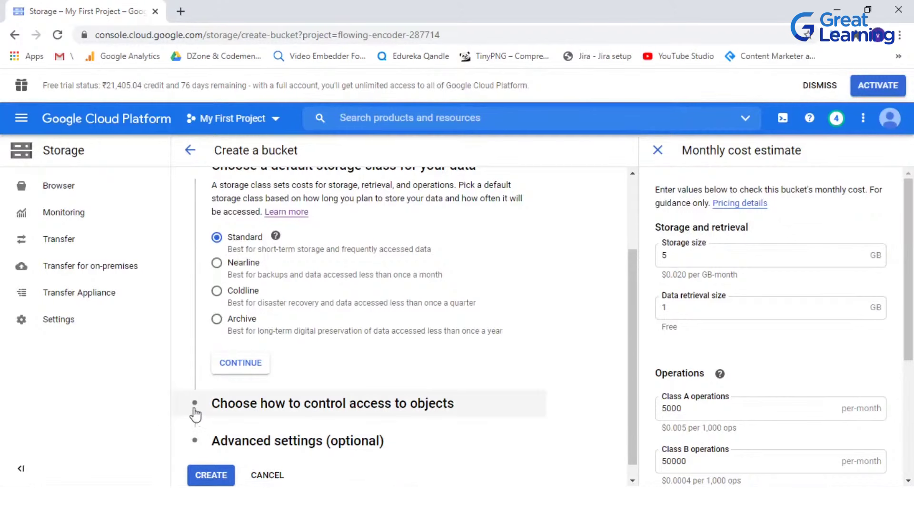
Step: Keep the Standard storage class and set access control to Uniform
left_click(225, 375)
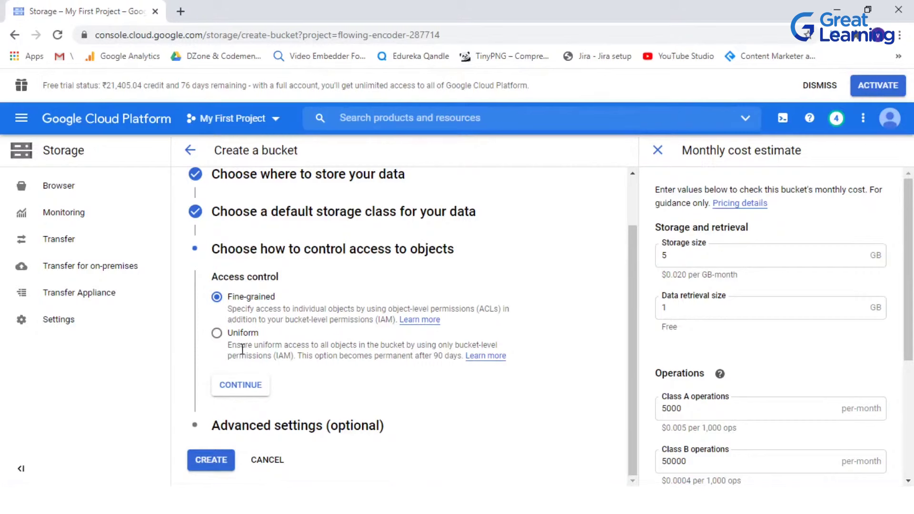
left_click(217, 333)
left_click(251, 389)
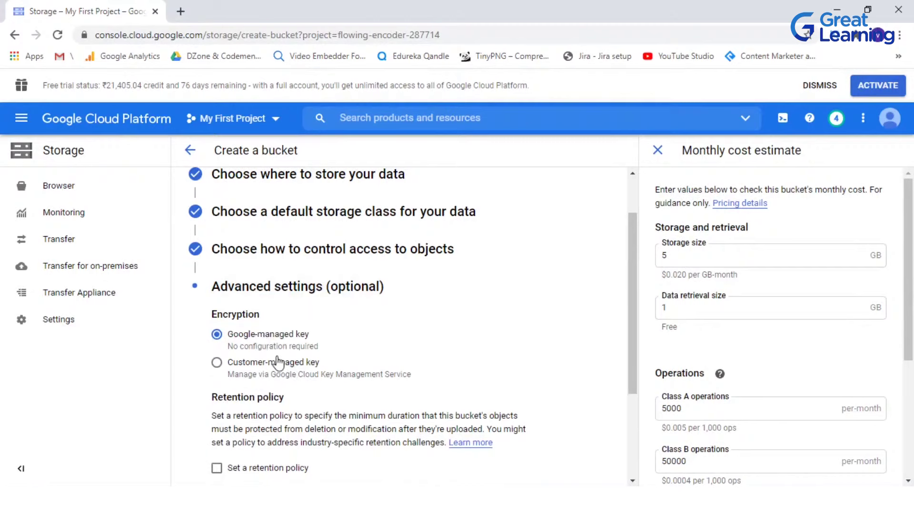
Step: Create the bucket with the Google-managed encryption key and no retention policy
left_click_drag(627, 272, 647, 395)
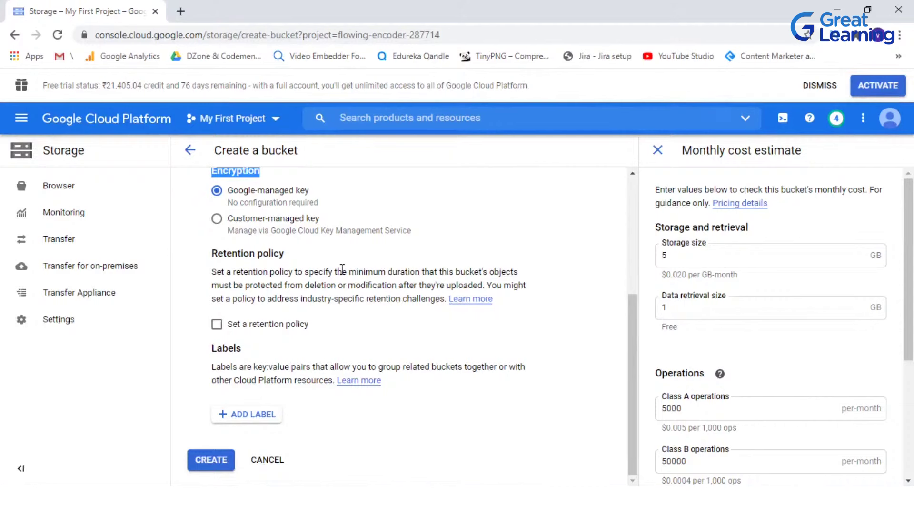
left_click(205, 460)
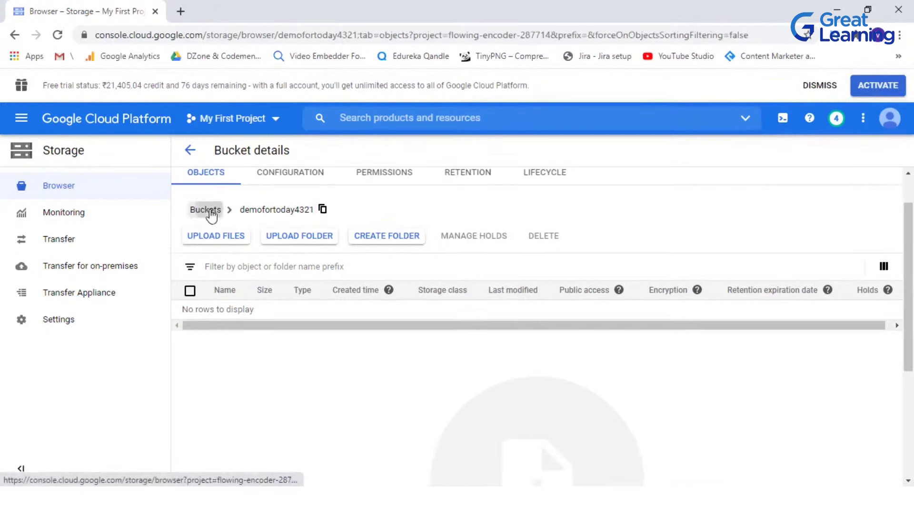
Step: Return to the Buckets list and open the empty demofortoday4321 bucket
left_click(206, 208)
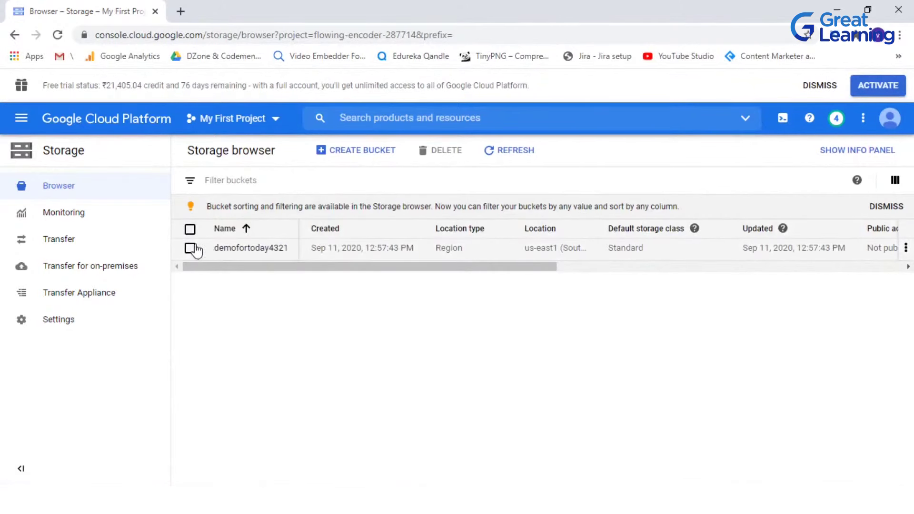
left_click(230, 252)
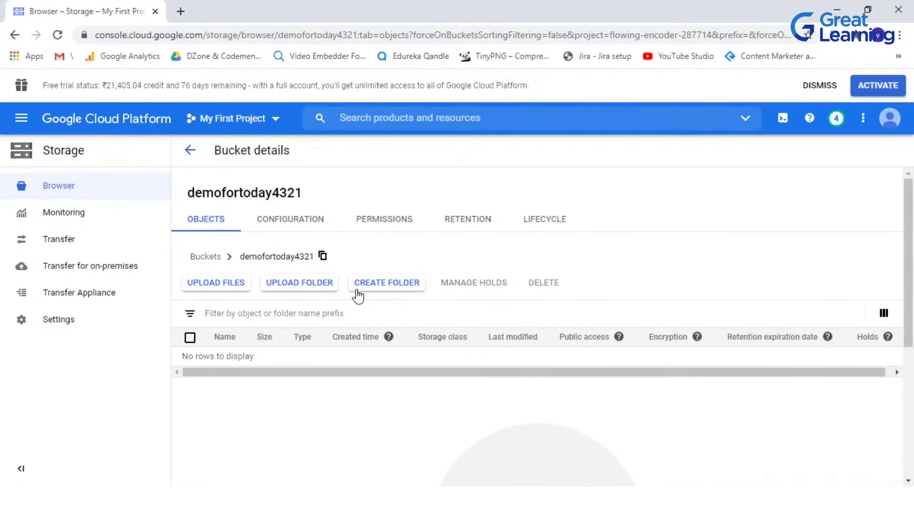
Step: Upload the JPEG '04_July_How to teach online effectively' from Downloads into demofortoday4321
left_click(215, 282)
left_click(395, 210)
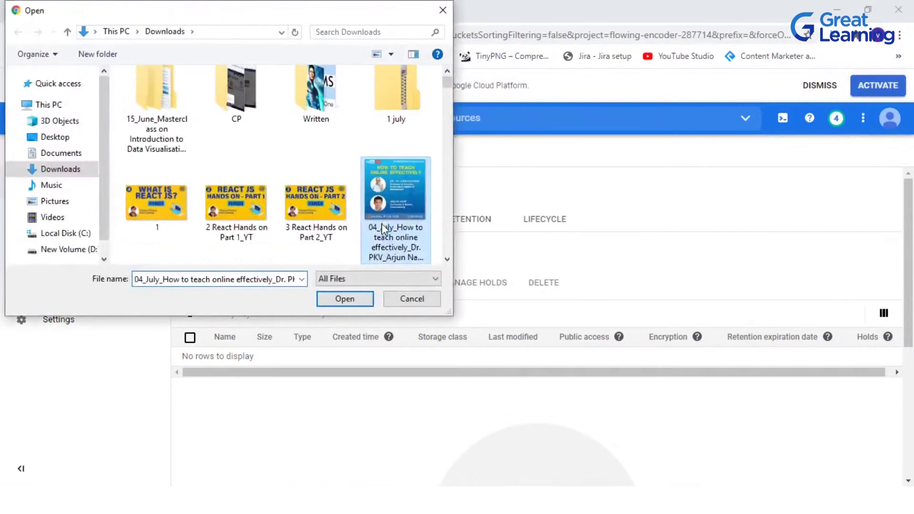
left_click(340, 304)
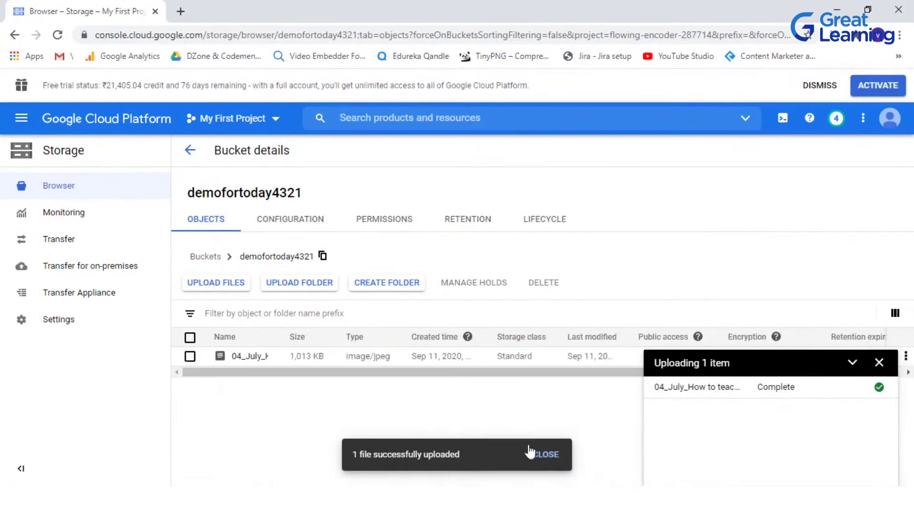
left_click(542, 455)
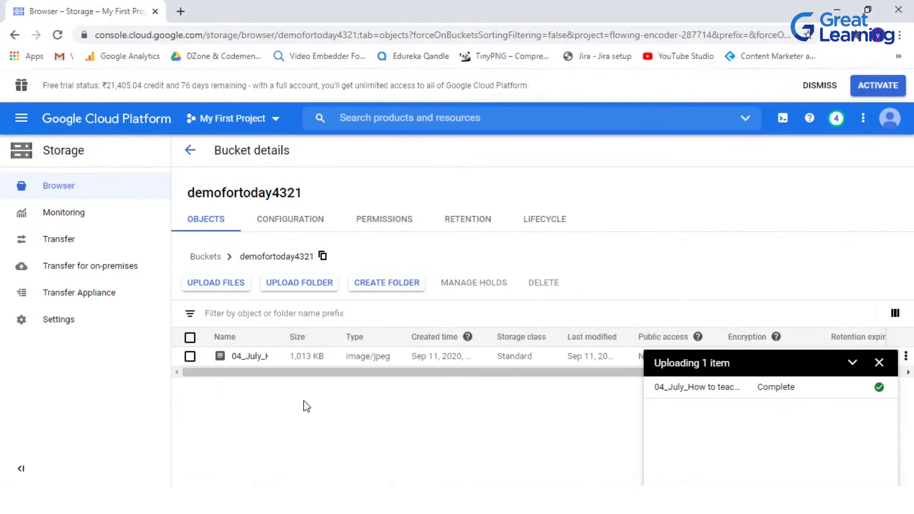
Step: Inspect the uploaded image's actions menu and its Not public access explanation
left_click(878, 363)
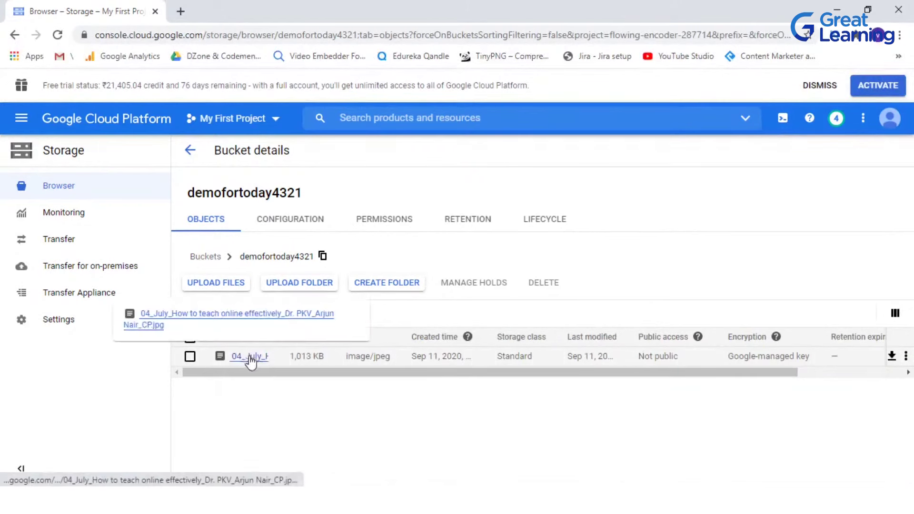
left_click_drag(291, 372, 401, 398)
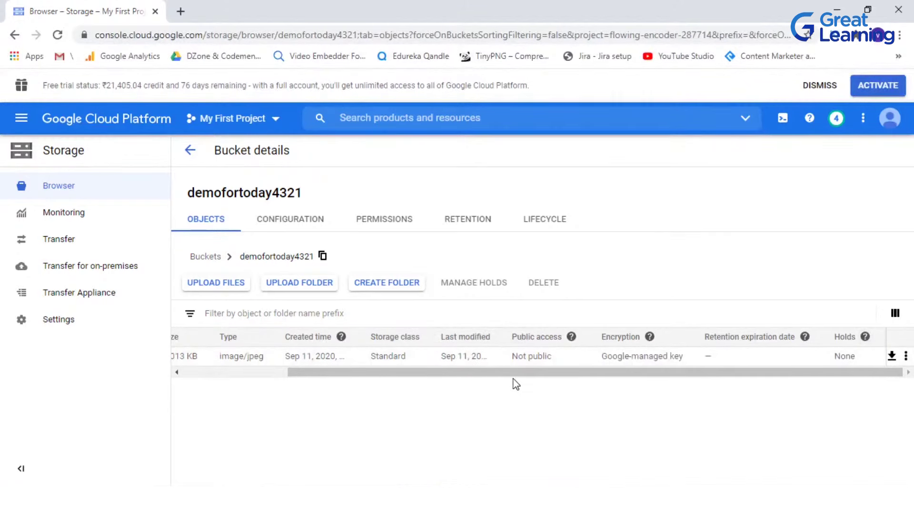
left_click(906, 356)
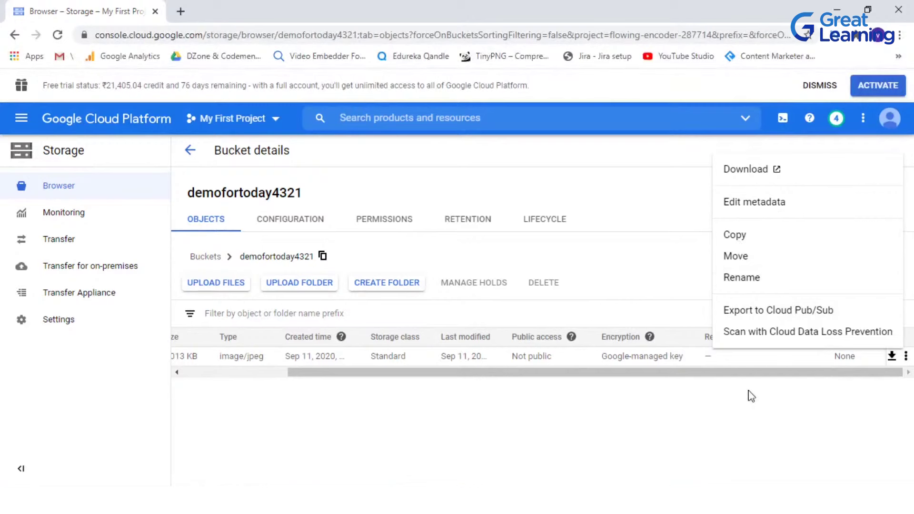
left_click(741, 404)
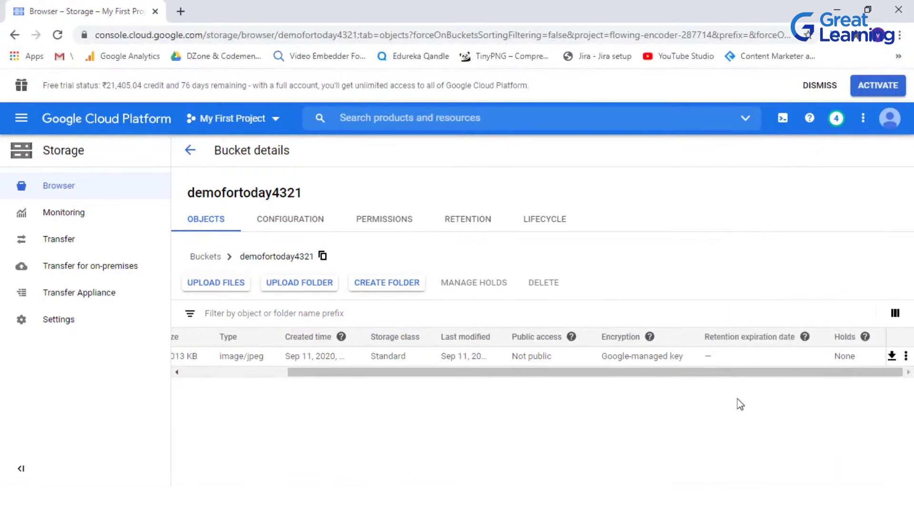
left_click(905, 358)
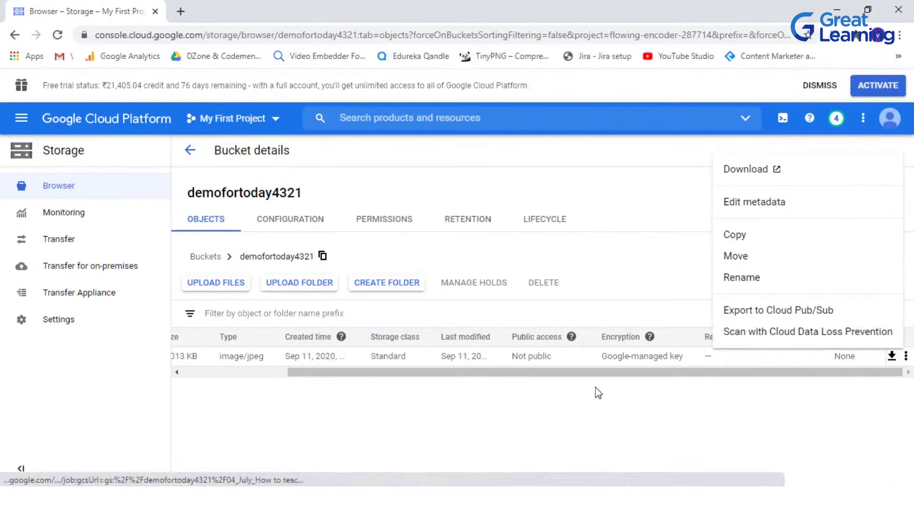
left_click(571, 336)
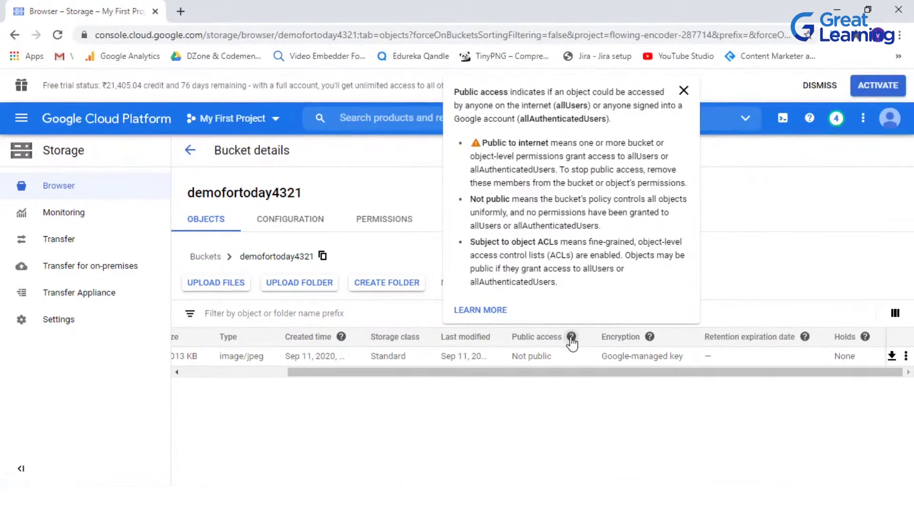
left_click(730, 319)
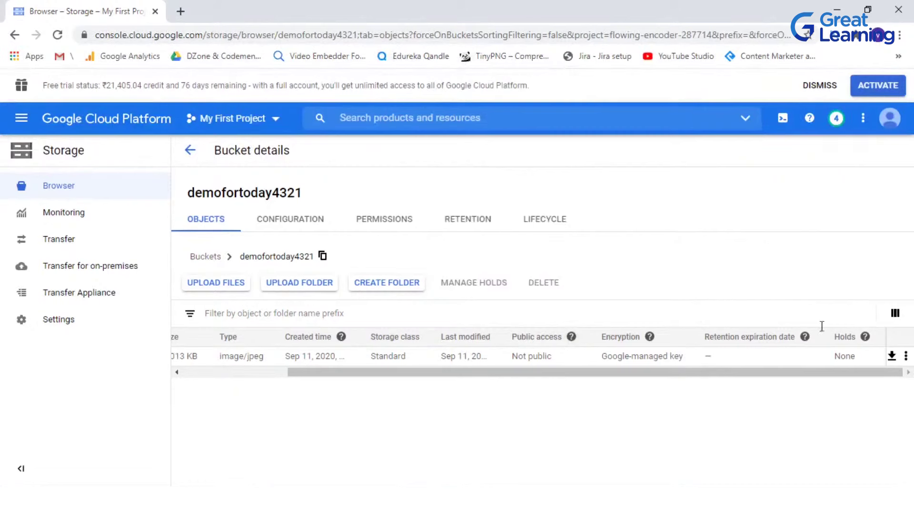
left_click(905, 358)
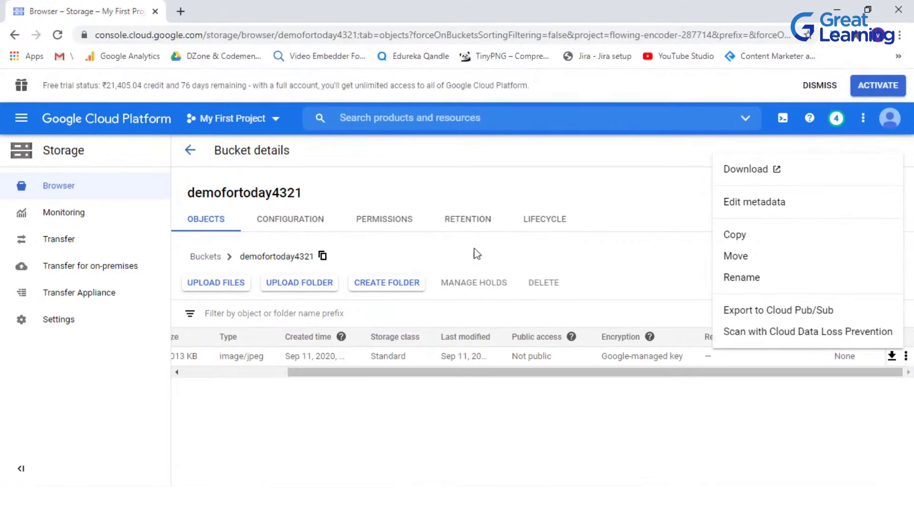
left_click(192, 149)
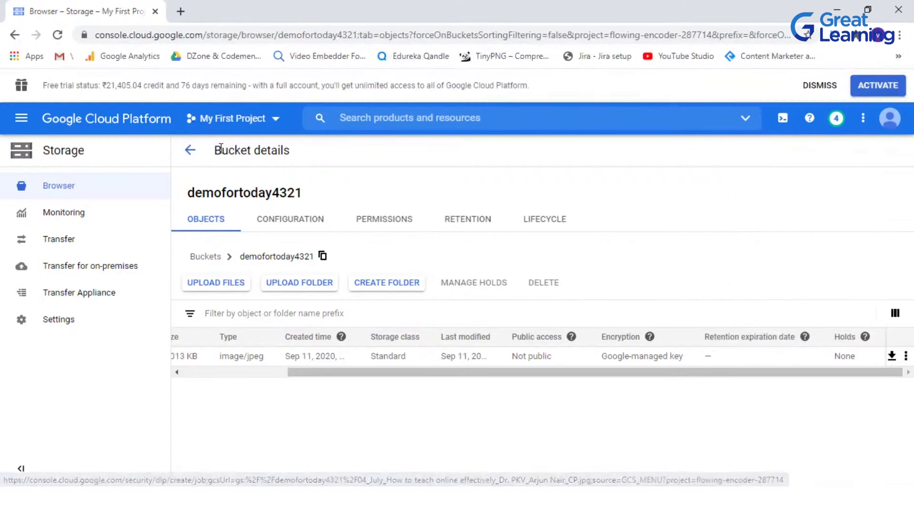
Step: From the bucket list, start a new bucket and name it demobuck2121
left_click(190, 150)
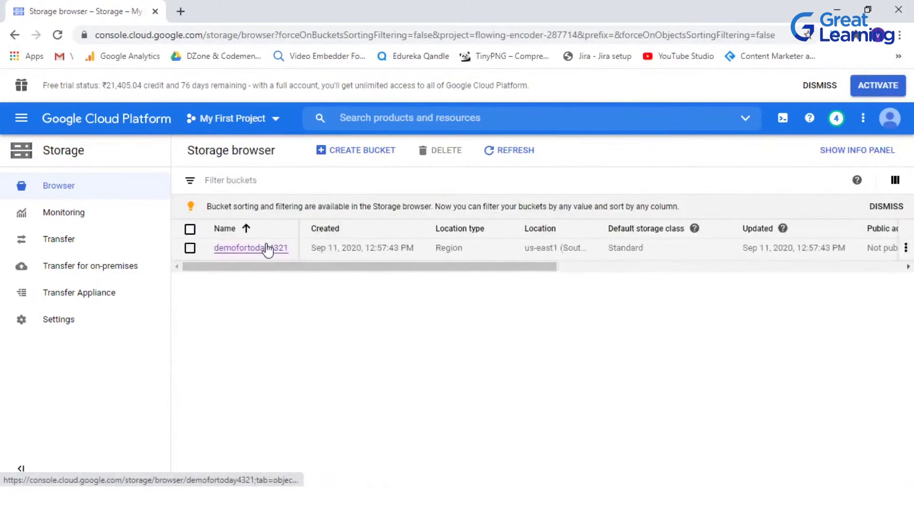
left_click(329, 158)
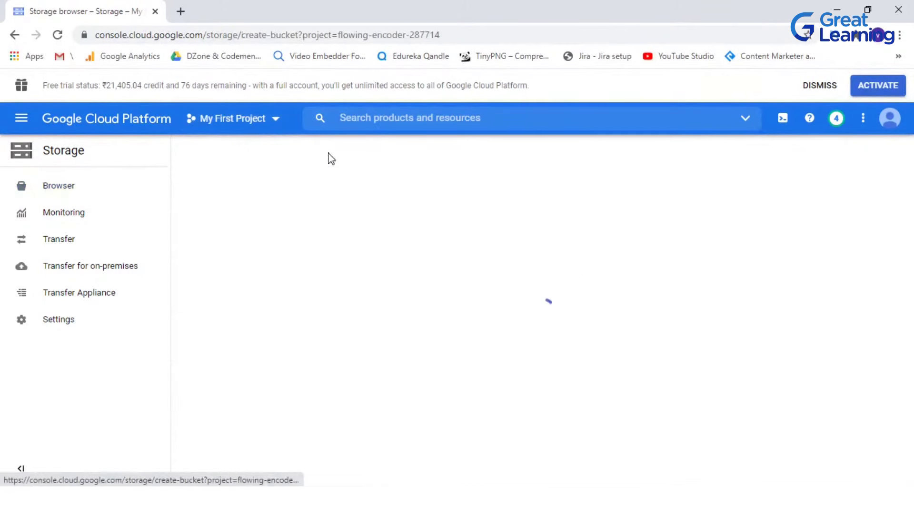
left_click(229, 309)
left_click(270, 249)
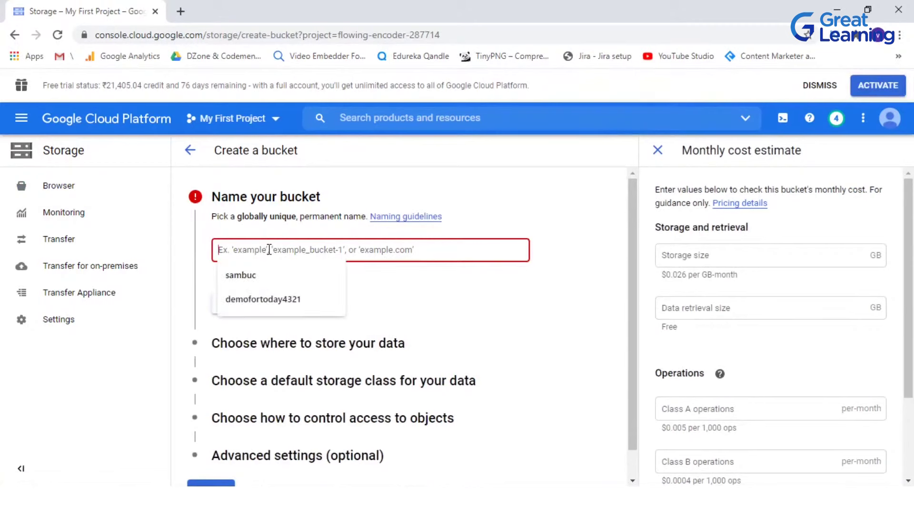
type("demo")
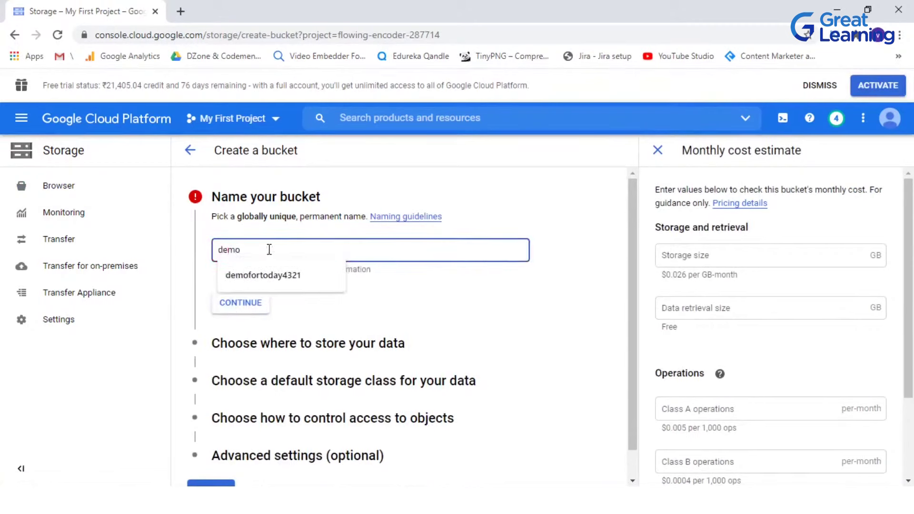
type("buck2121")
Step: Keep the US multi-region location and fine-grained access control, then create the bucket
left_click(242, 304)
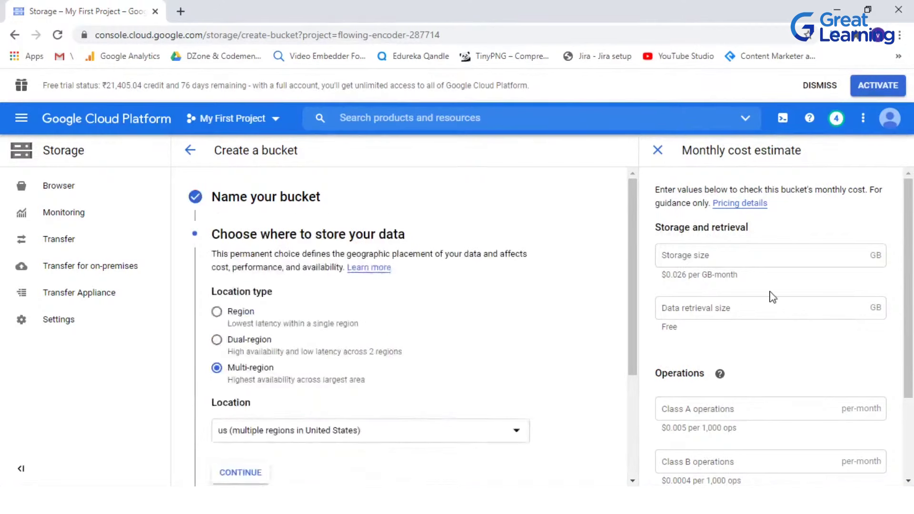
left_click_drag(904, 250, 901, 408)
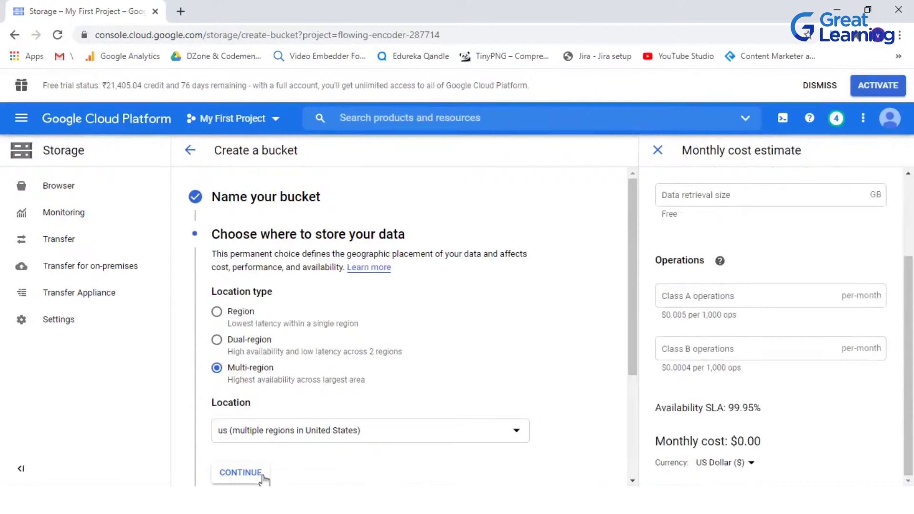
left_click(243, 472)
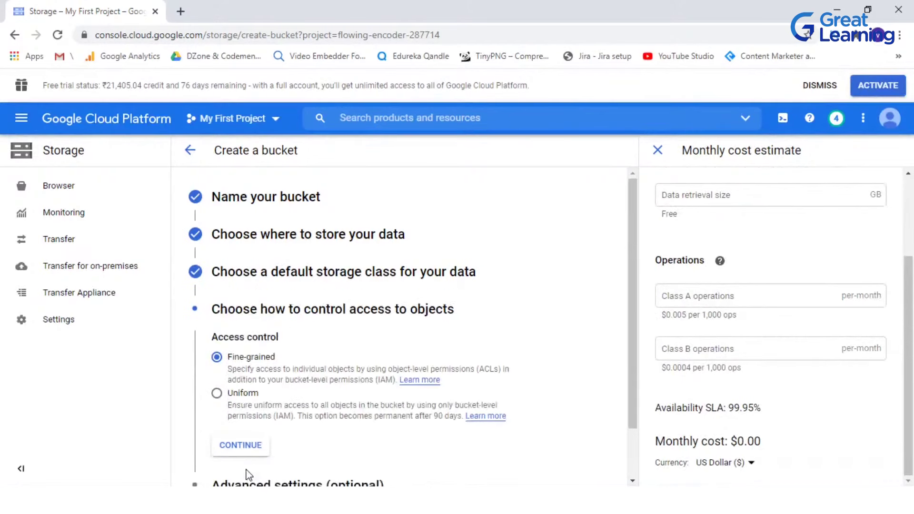
left_click(240, 445)
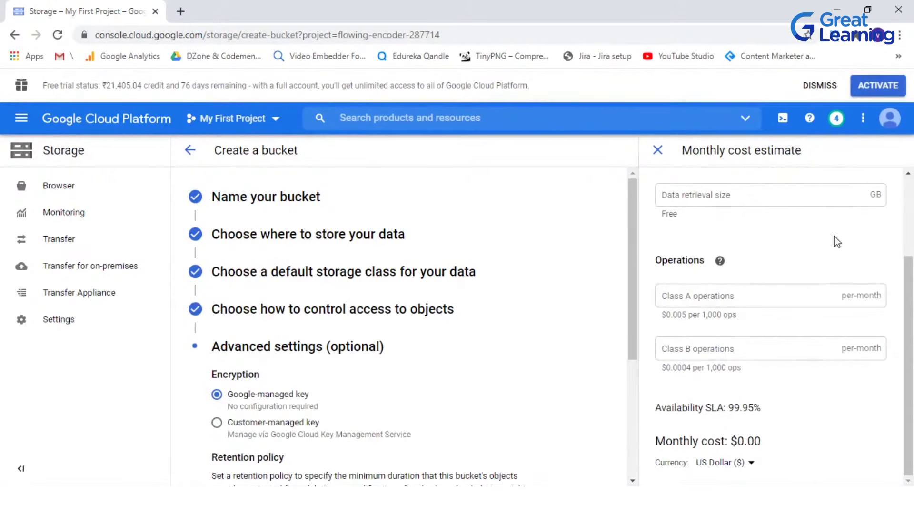
left_click_drag(628, 333, 632, 440)
left_click(216, 459)
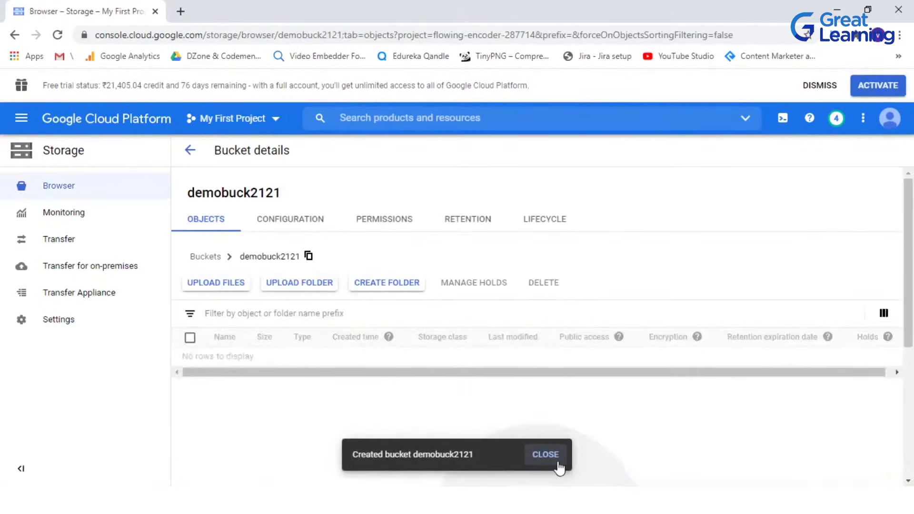
left_click(552, 464)
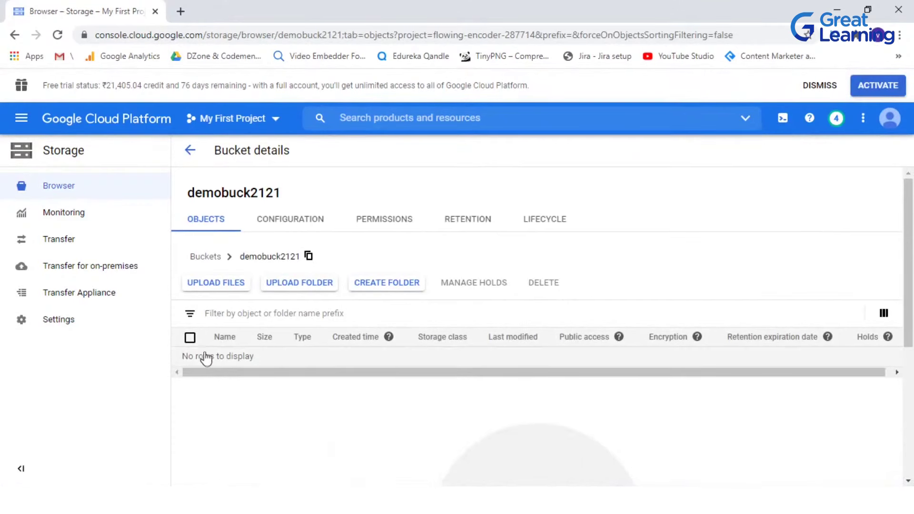
Step: Read the object holds explanation, then start and cancel a folder upload
left_click(888, 336)
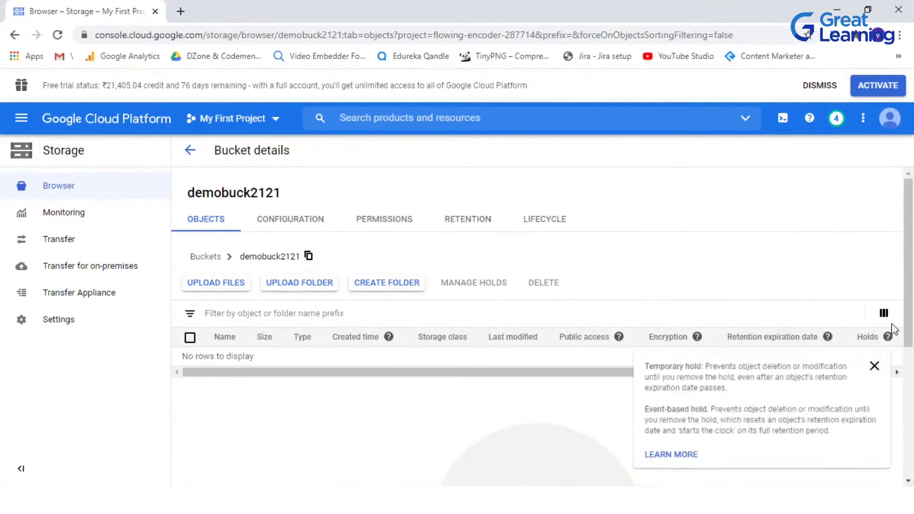
left_click(874, 365)
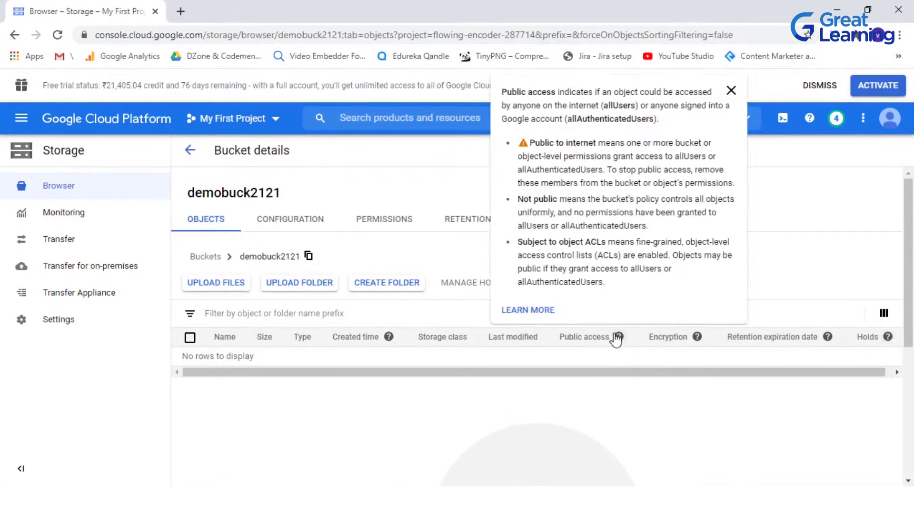
left_click(309, 283)
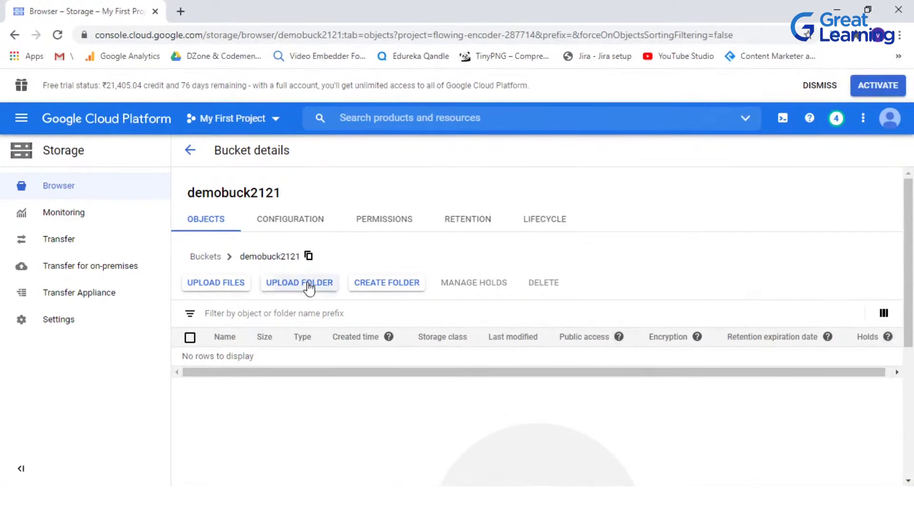
left_click(408, 297)
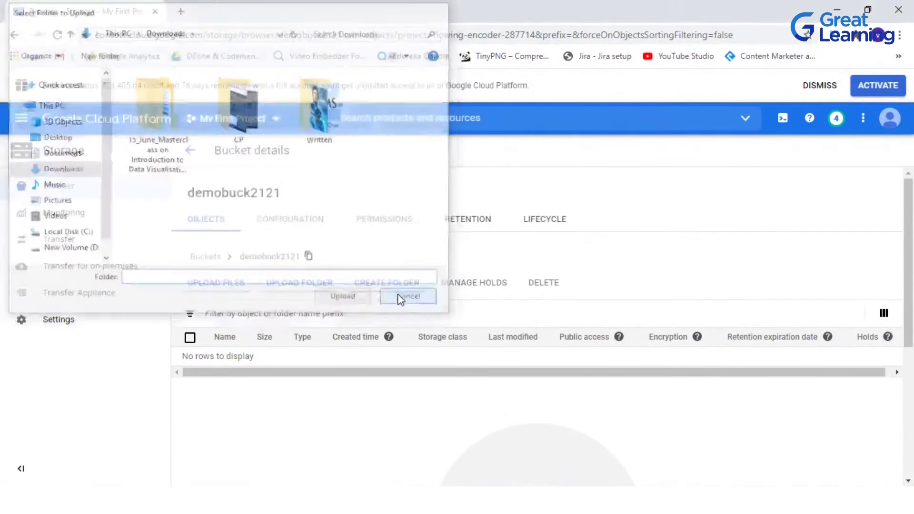
Step: Upload the JPEG image from Downloads into demobuck2121 and show its actions menu
left_click(217, 284)
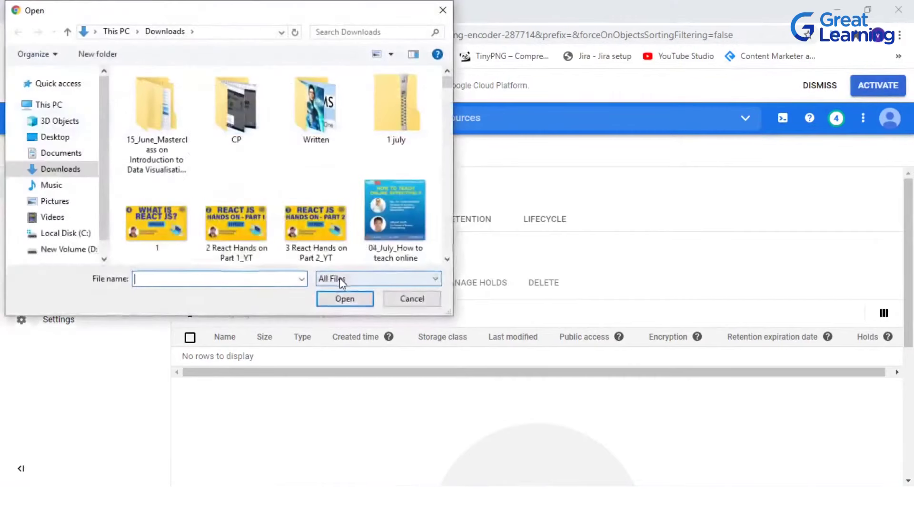
left_click(380, 233)
left_click(366, 299)
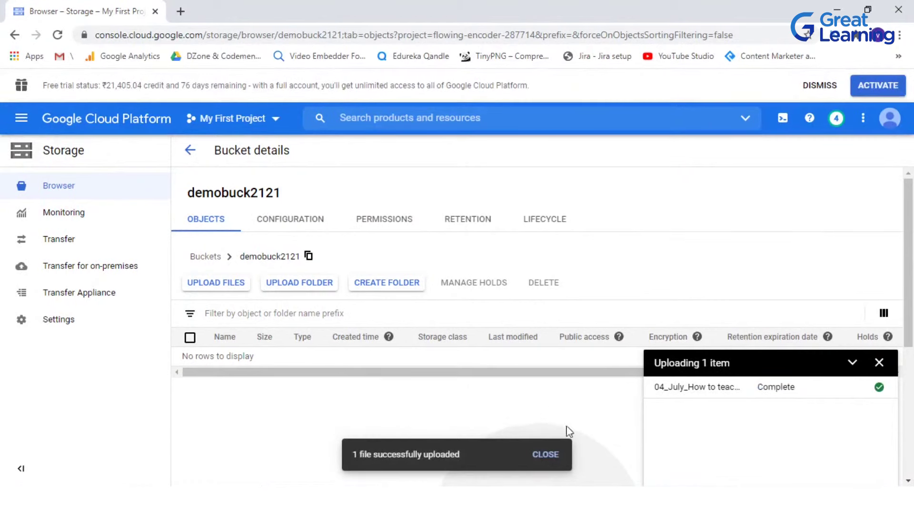
left_click(542, 454)
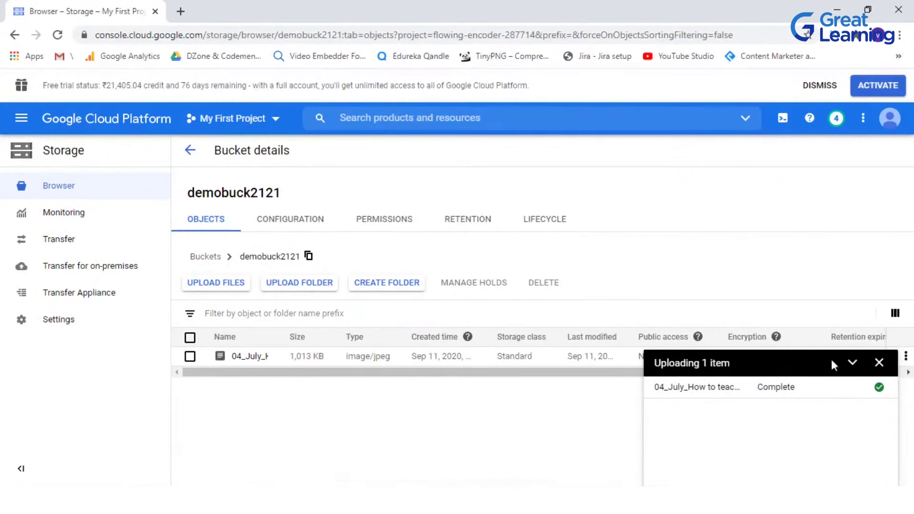
left_click(879, 363)
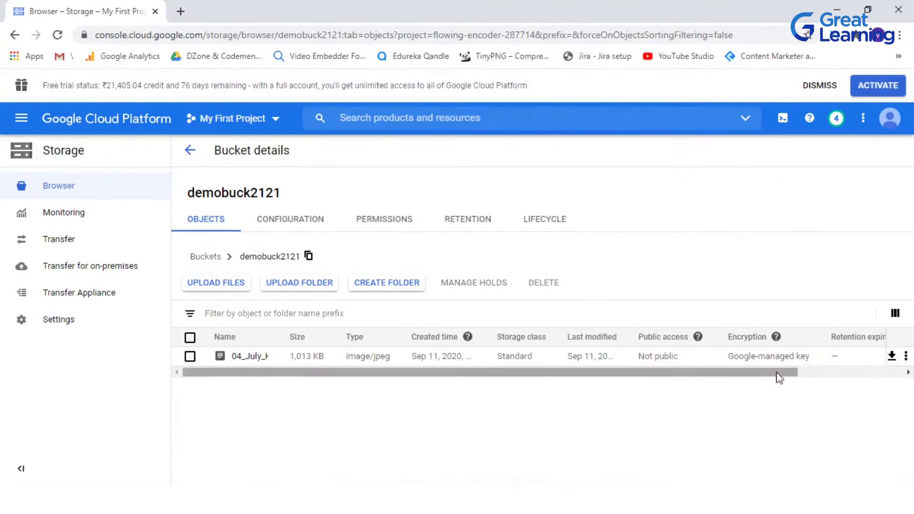
left_click(905, 356)
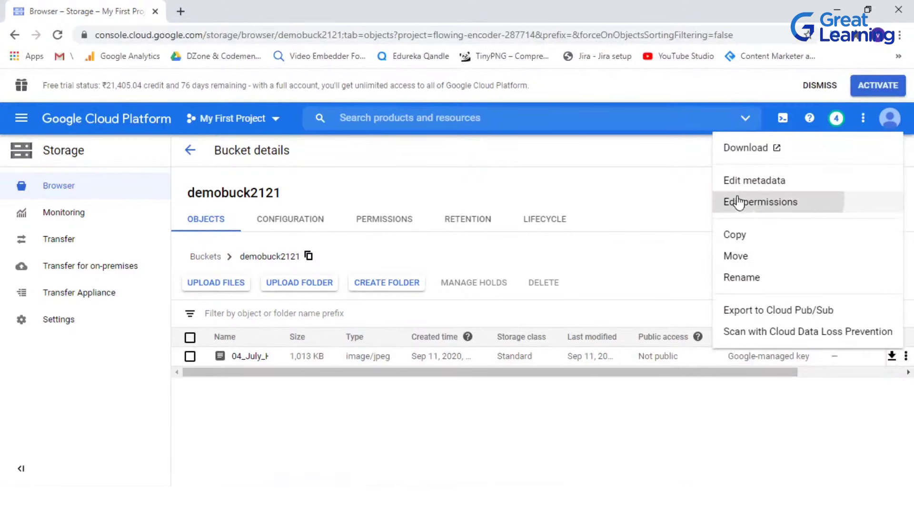
left_click(741, 205)
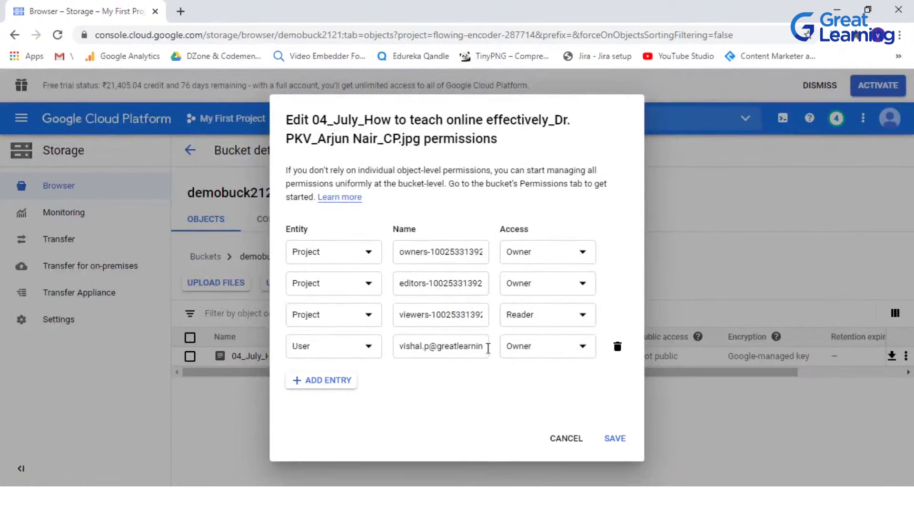
left_click(588, 352)
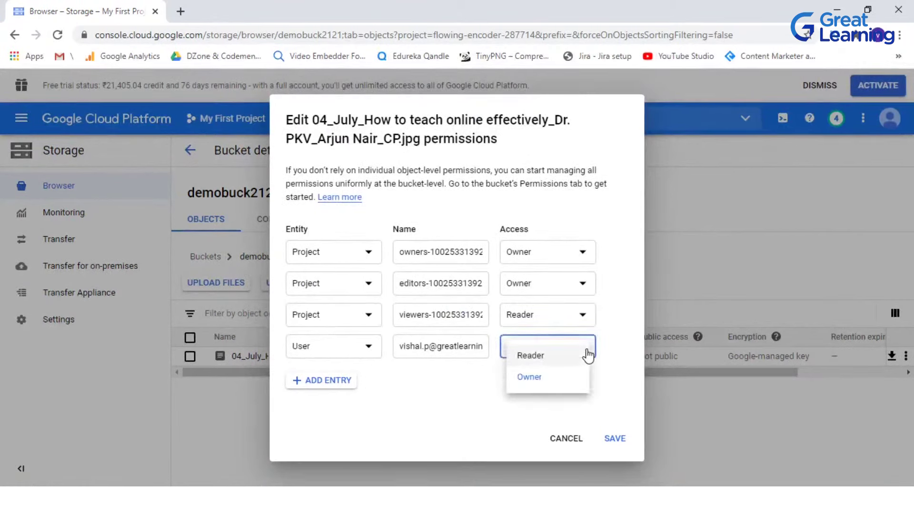
left_click(587, 354)
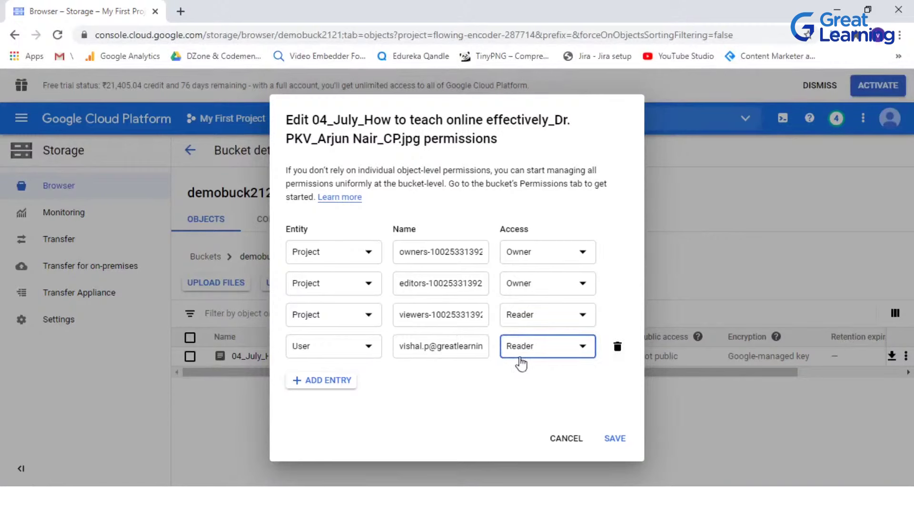
left_click(303, 382)
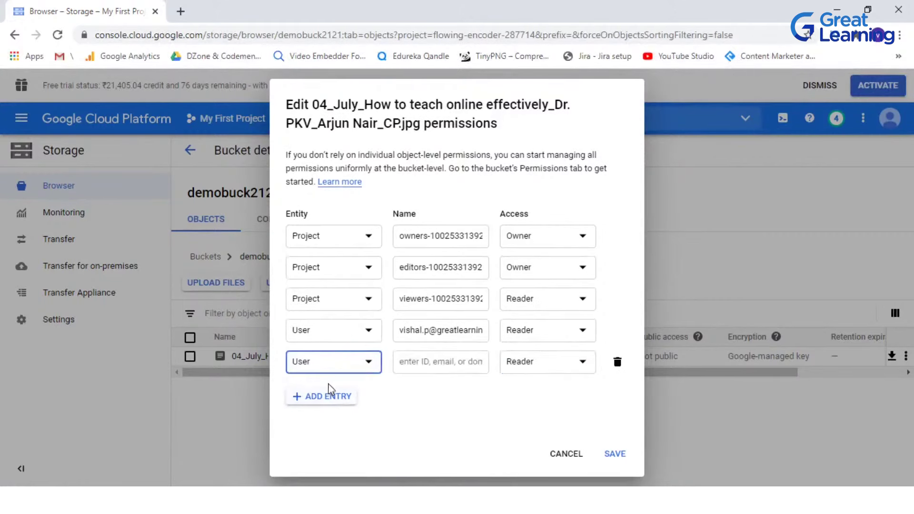
left_click(617, 363)
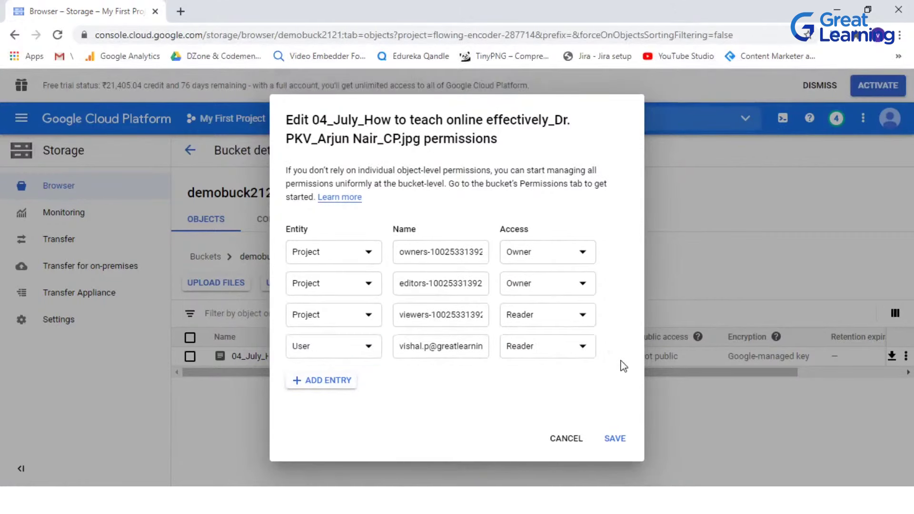
left_click(561, 438)
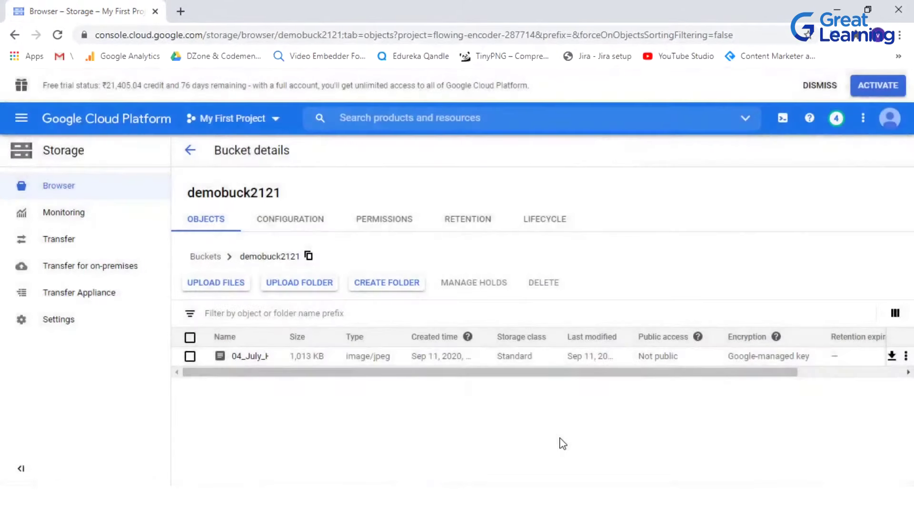